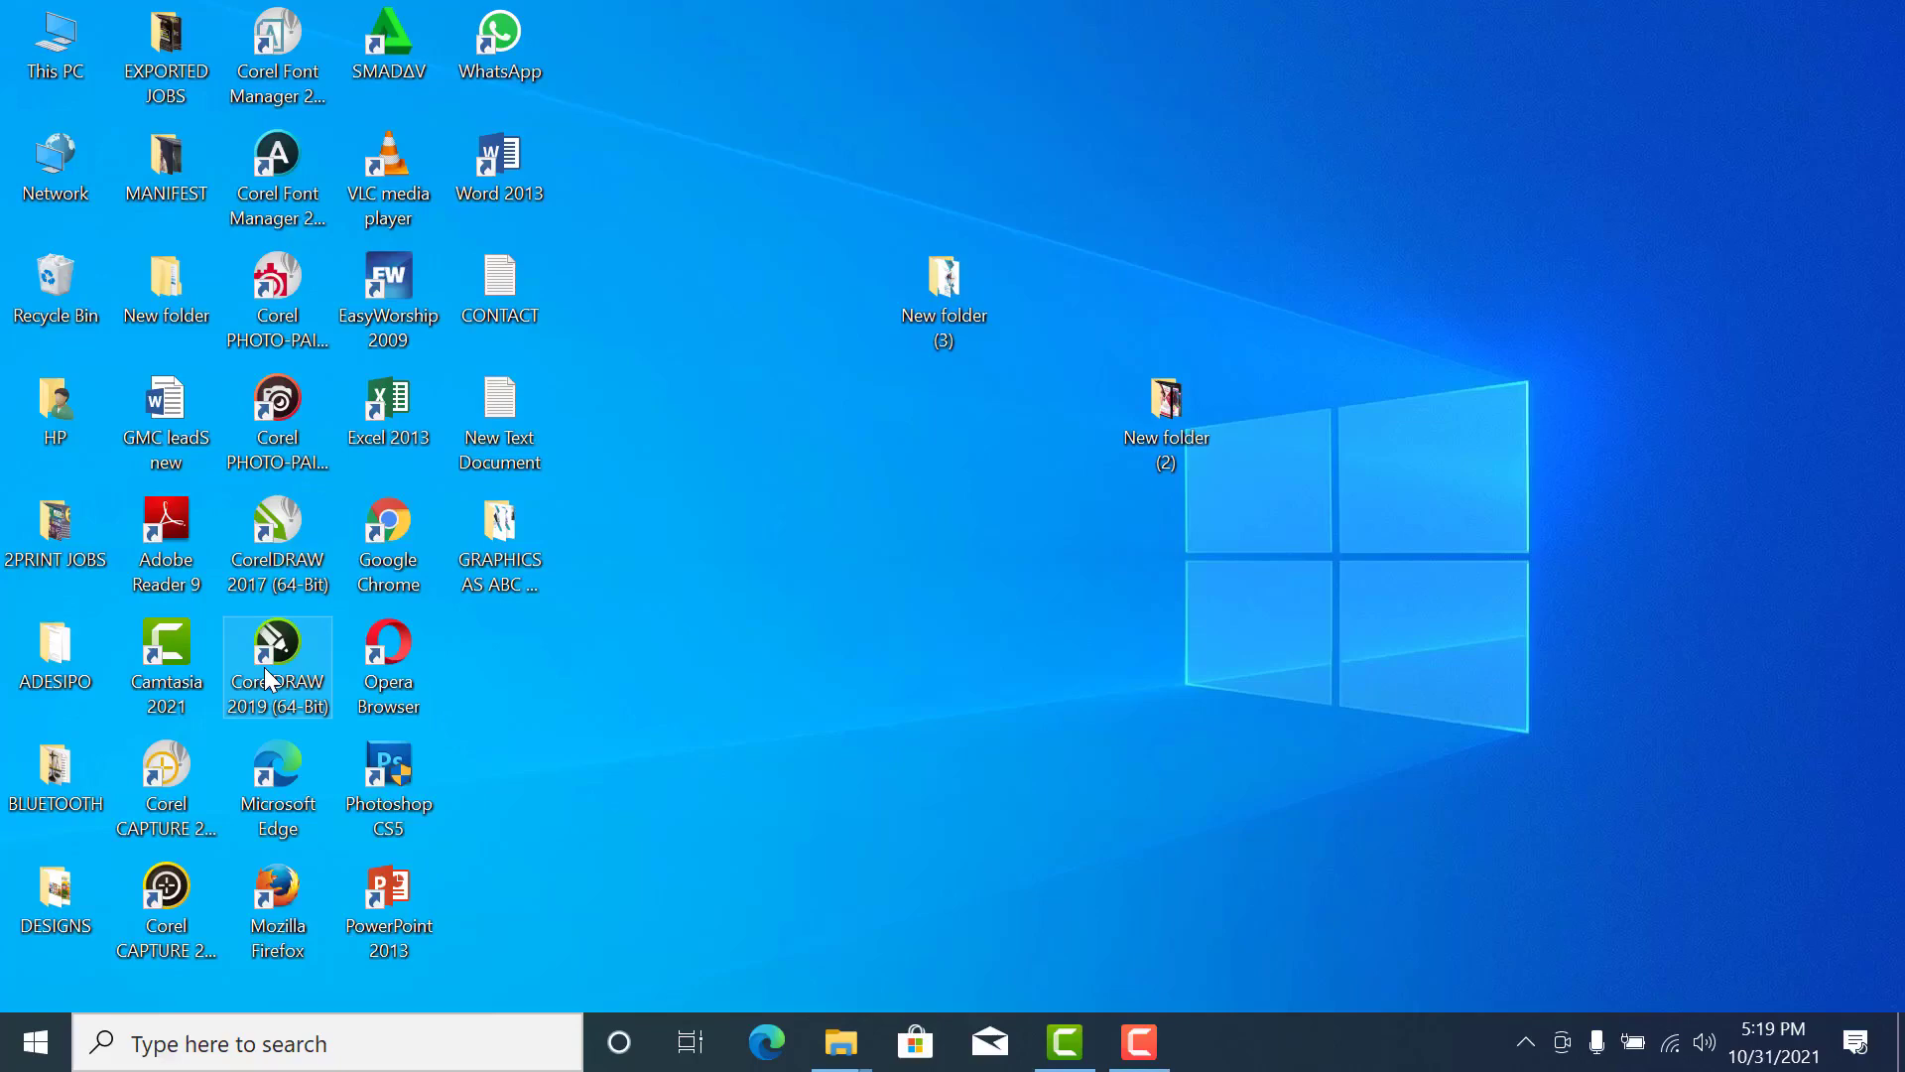
- Launch CorelDRAW 2019 and create a new one-page CMYK document in Letter size at 300 dpi
right_click(266, 671)
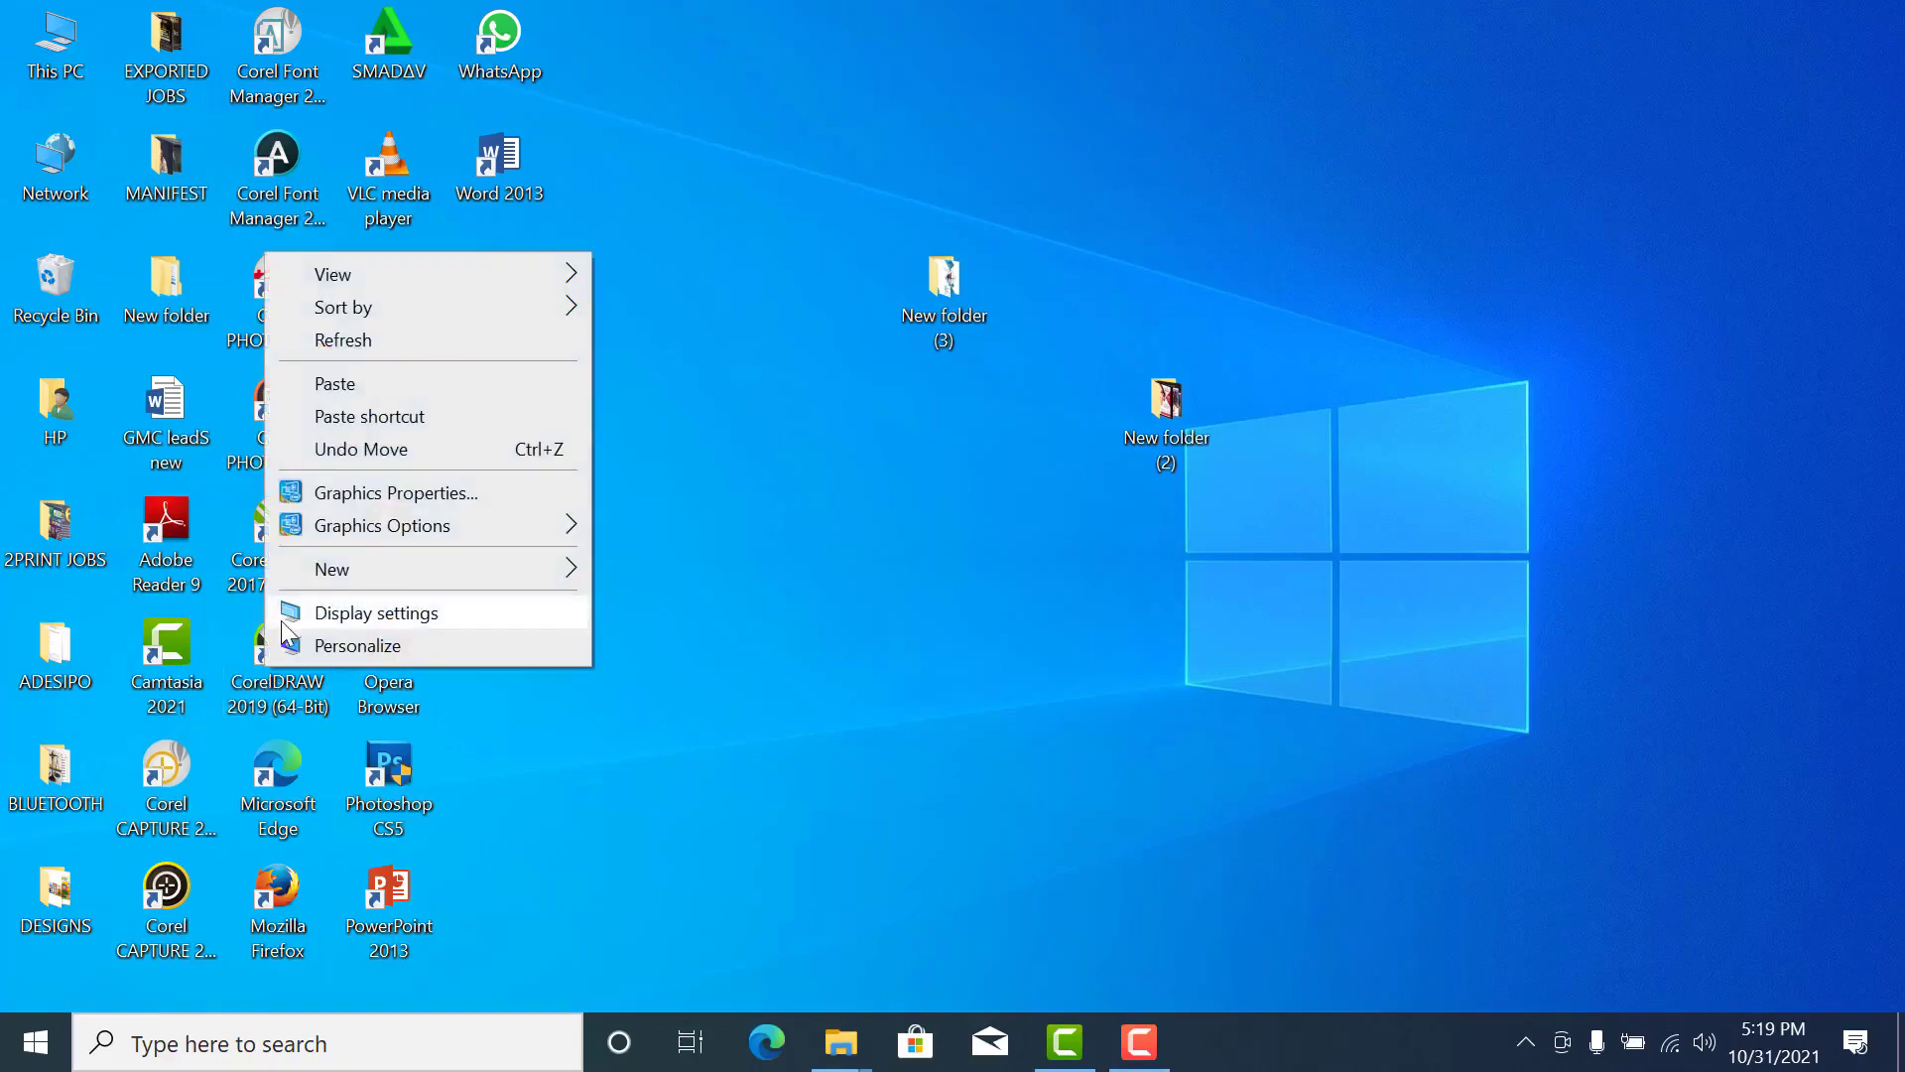
left_click(256, 694)
right_click(256, 699)
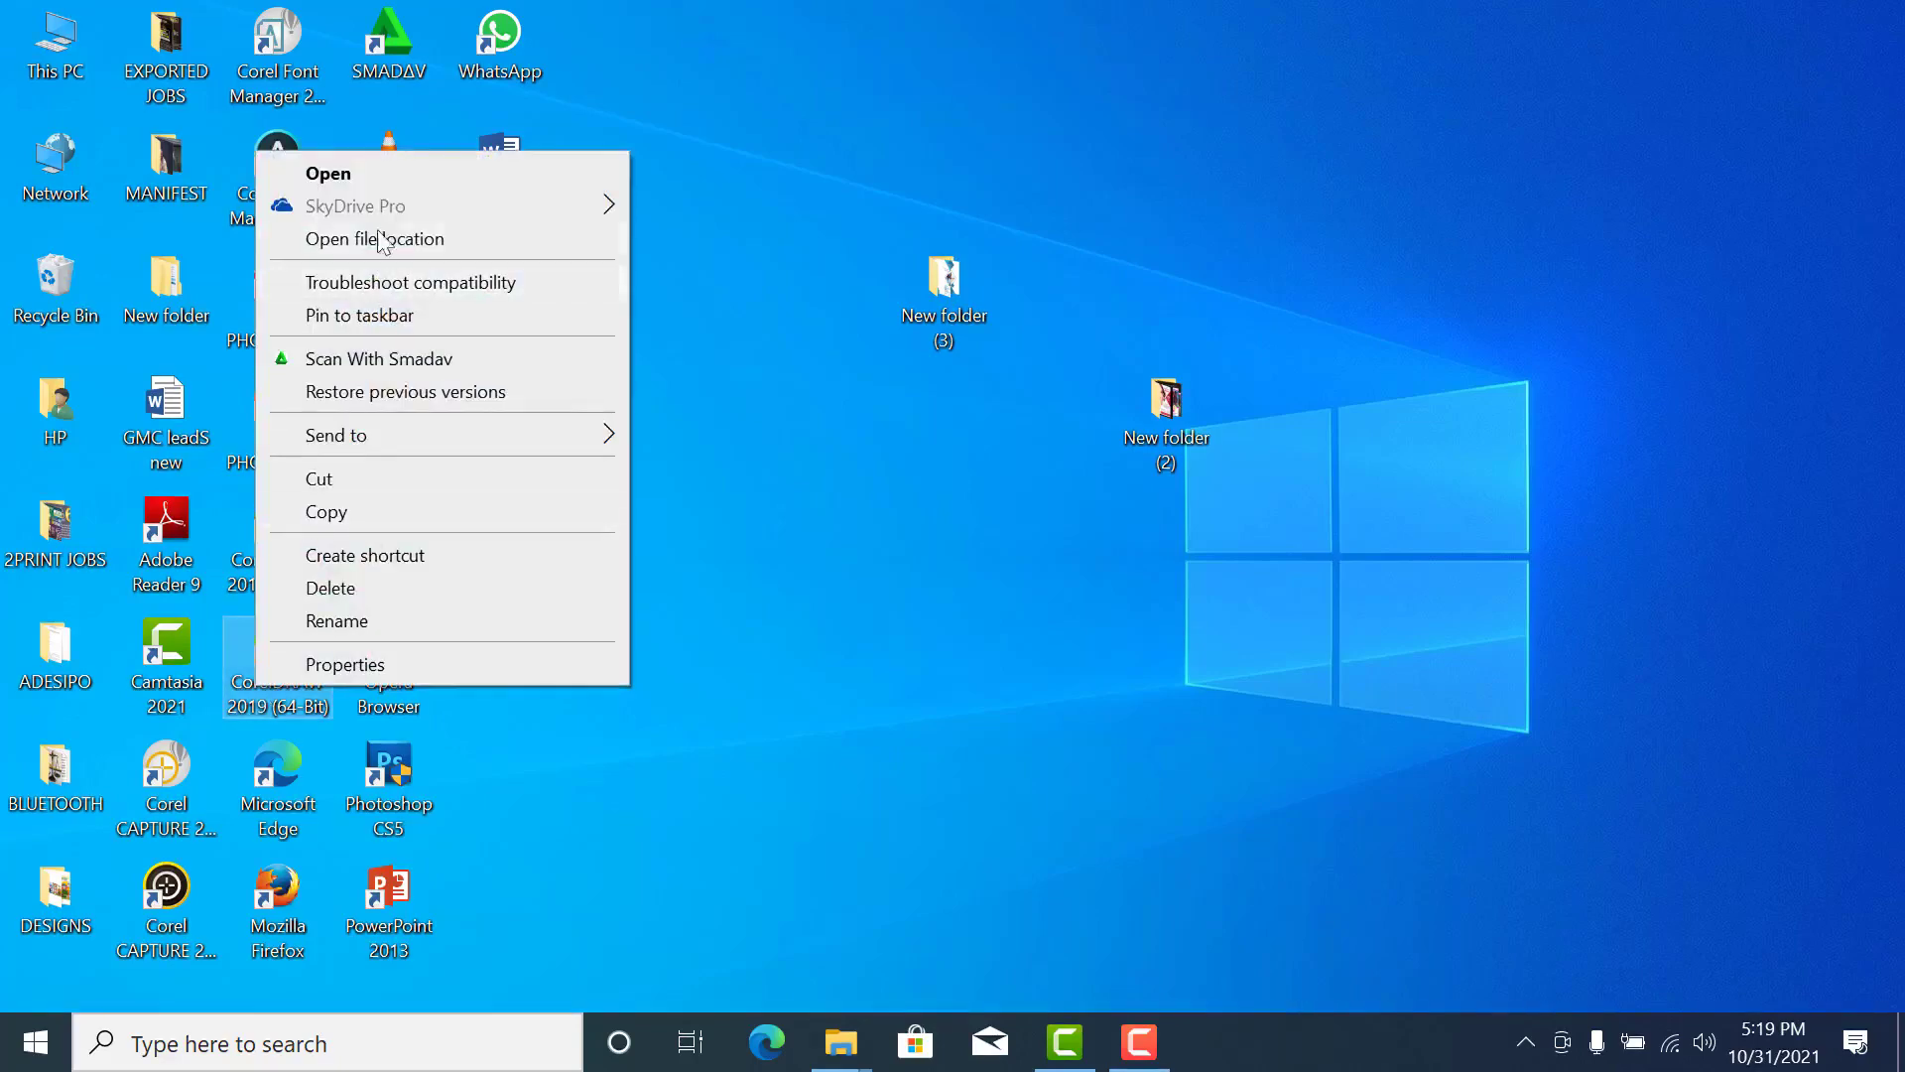
left_click(381, 169)
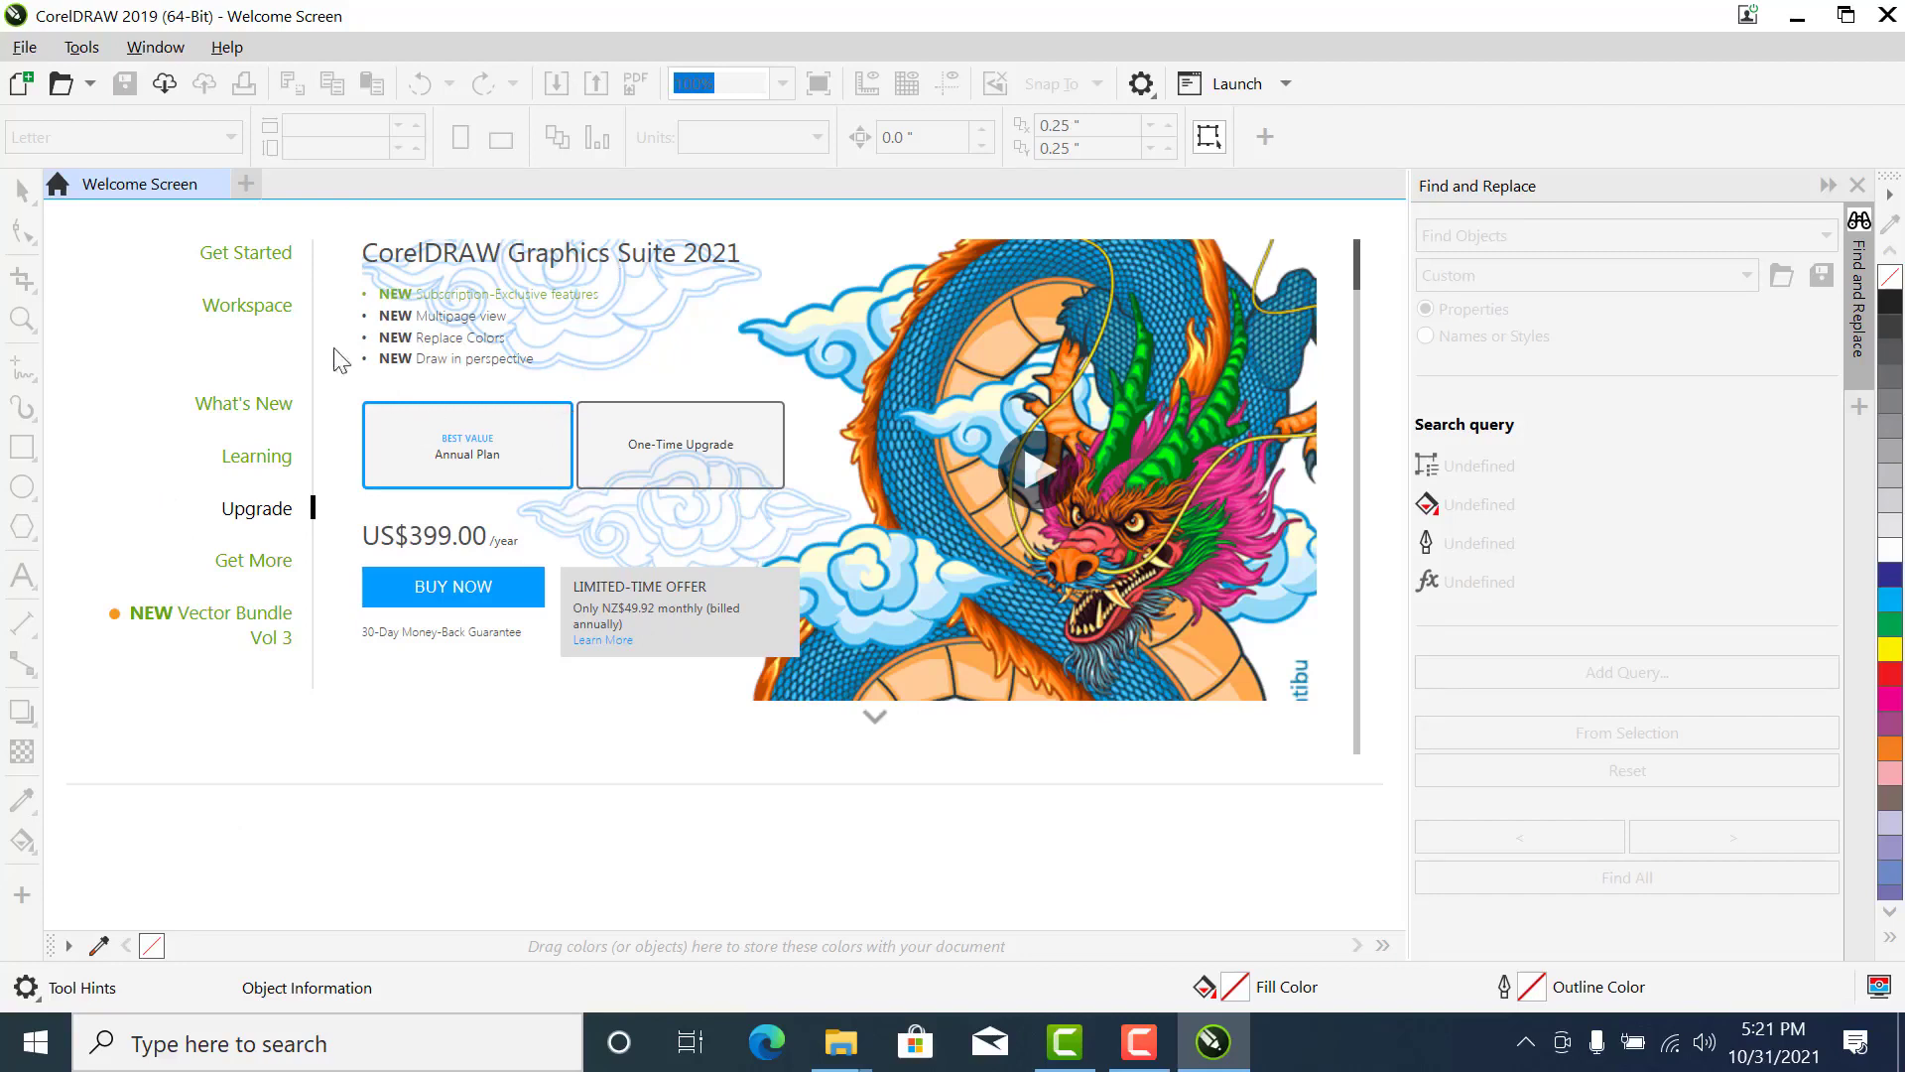
left_click(19, 90)
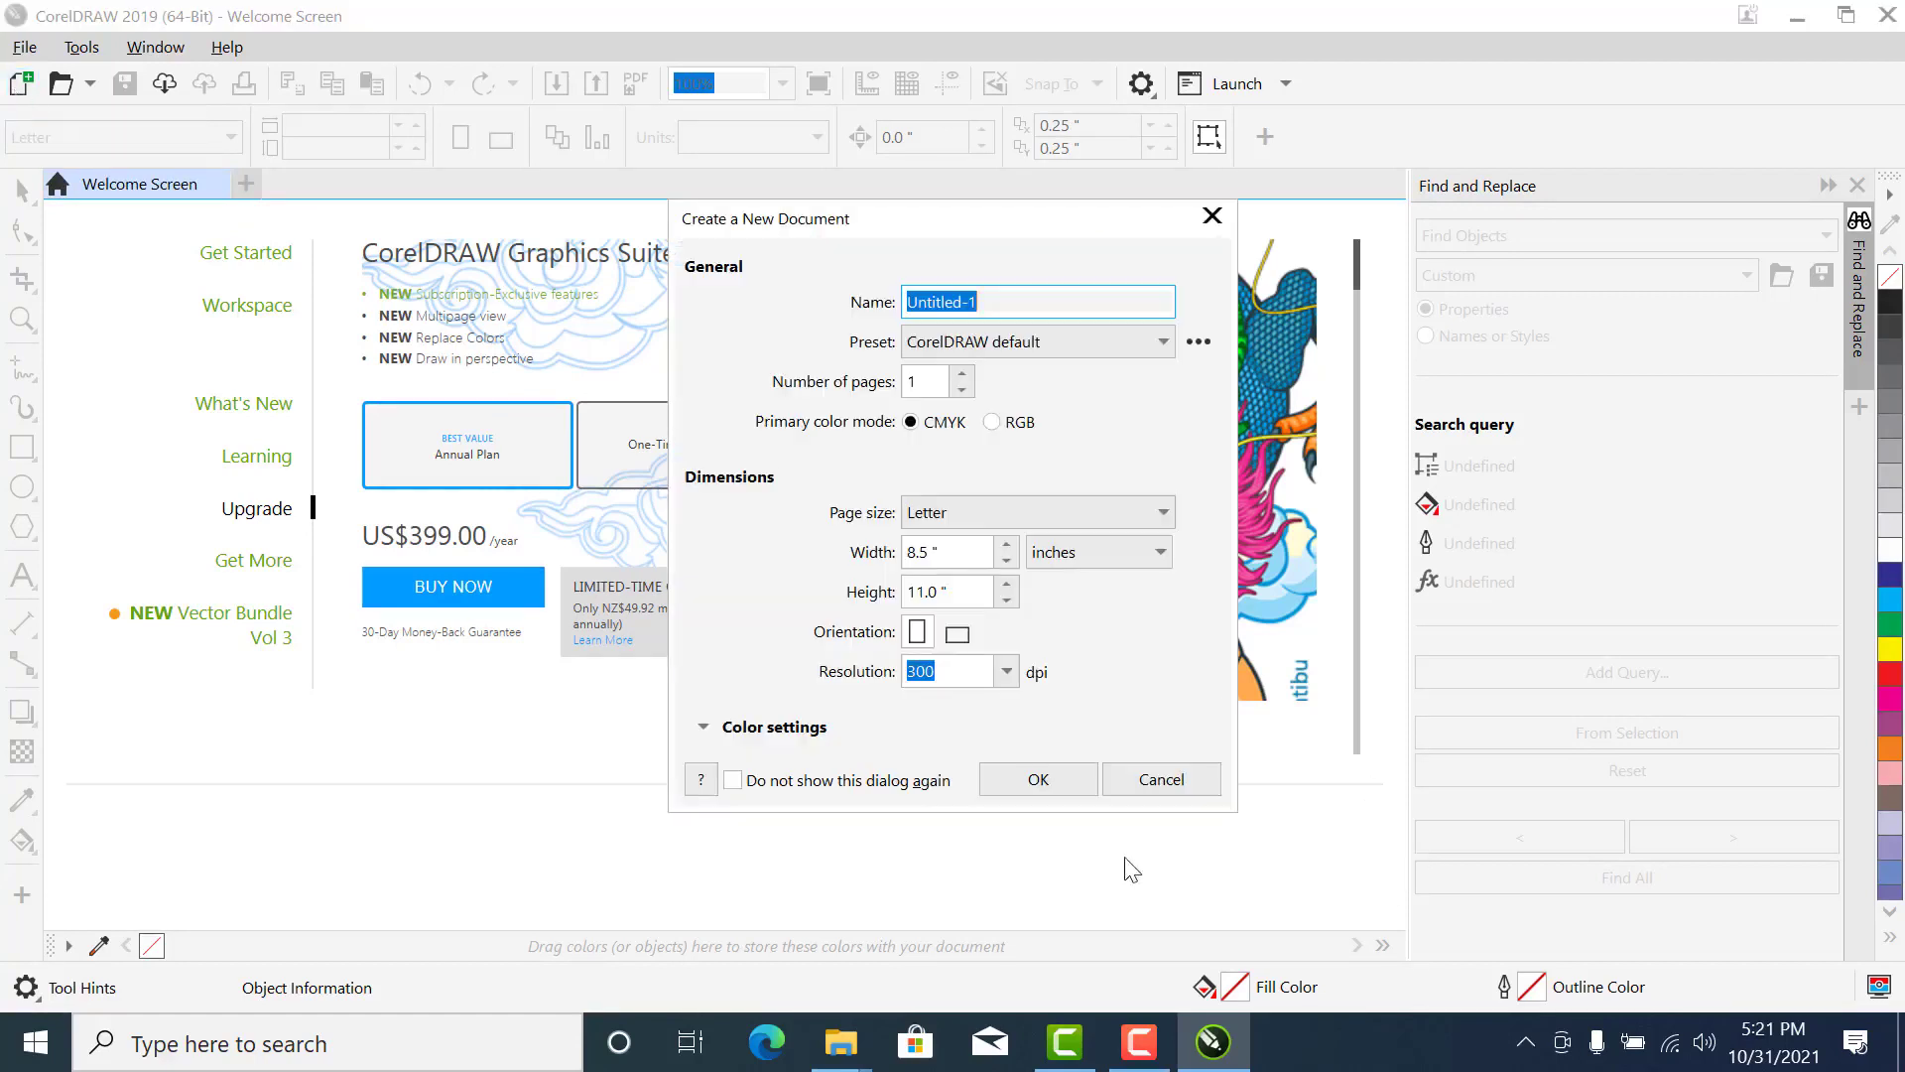
left_click(1026, 781)
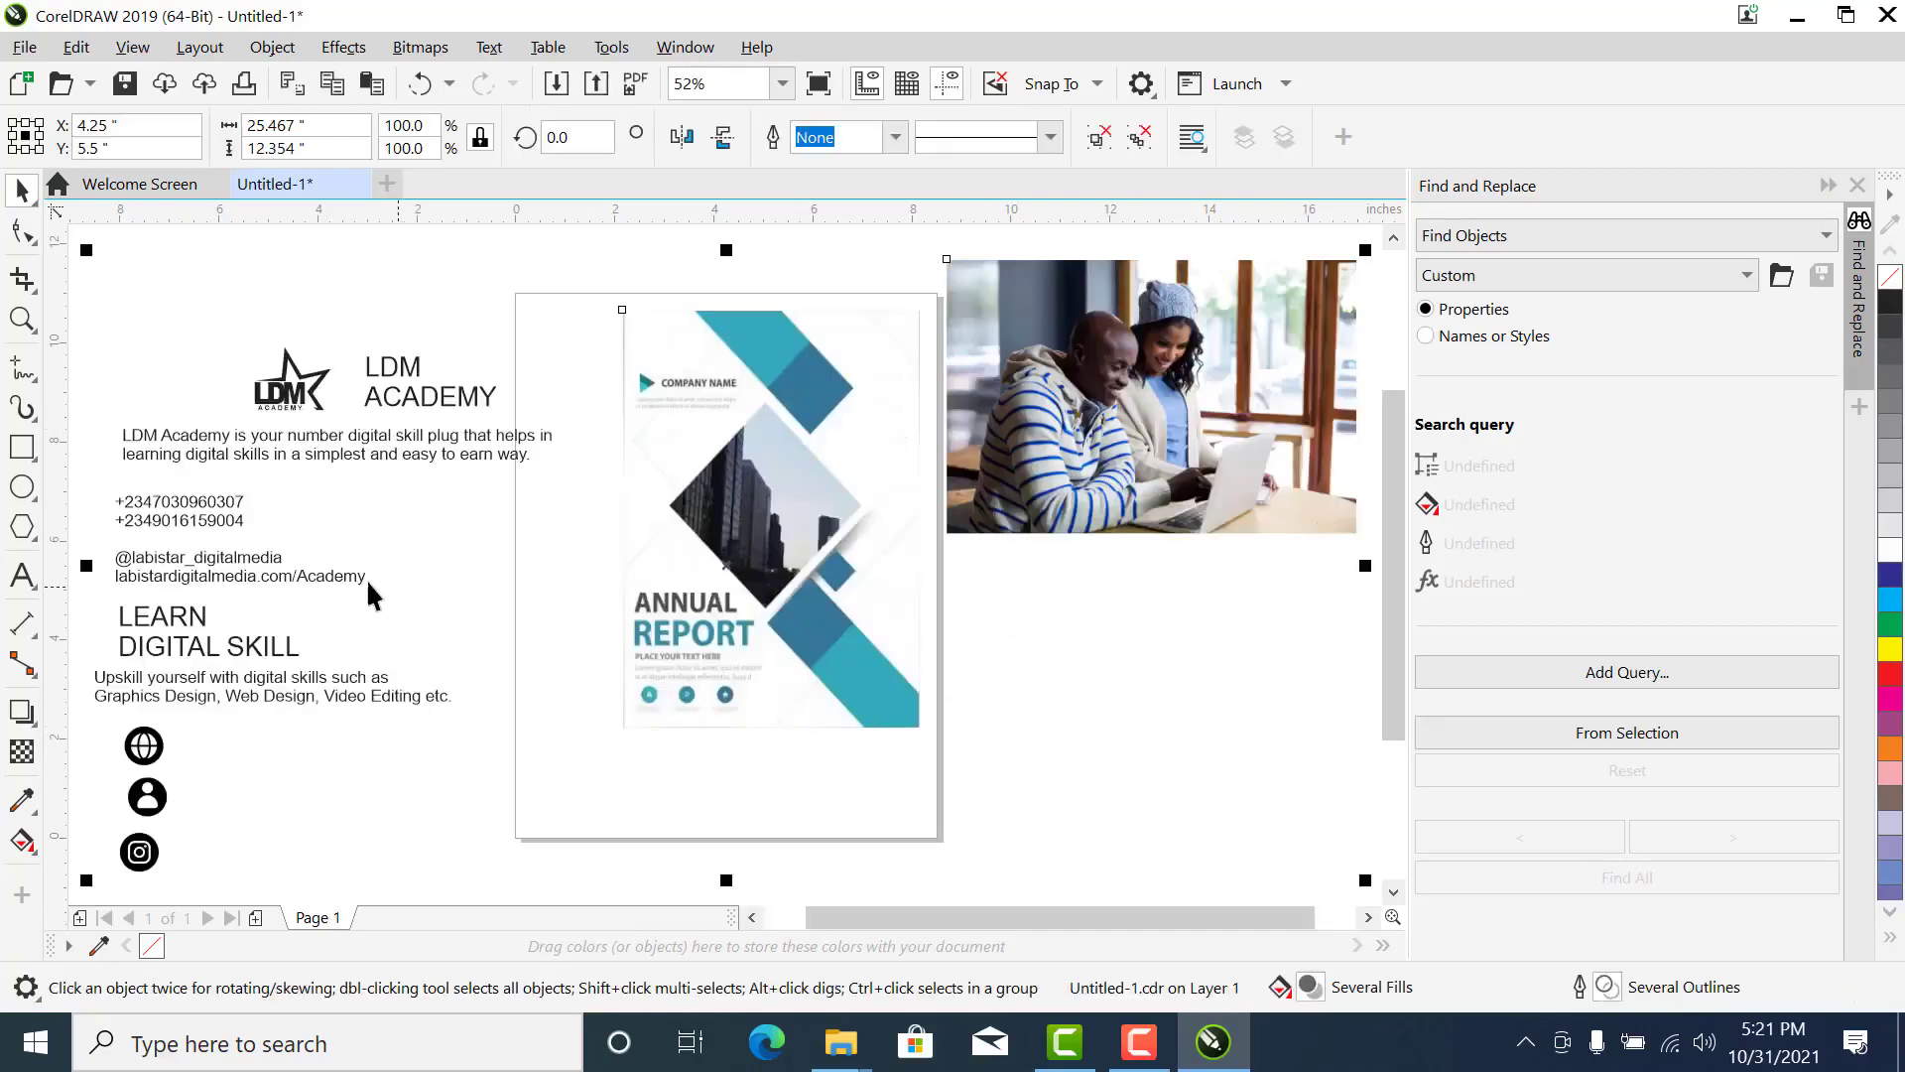
left_click(369, 271)
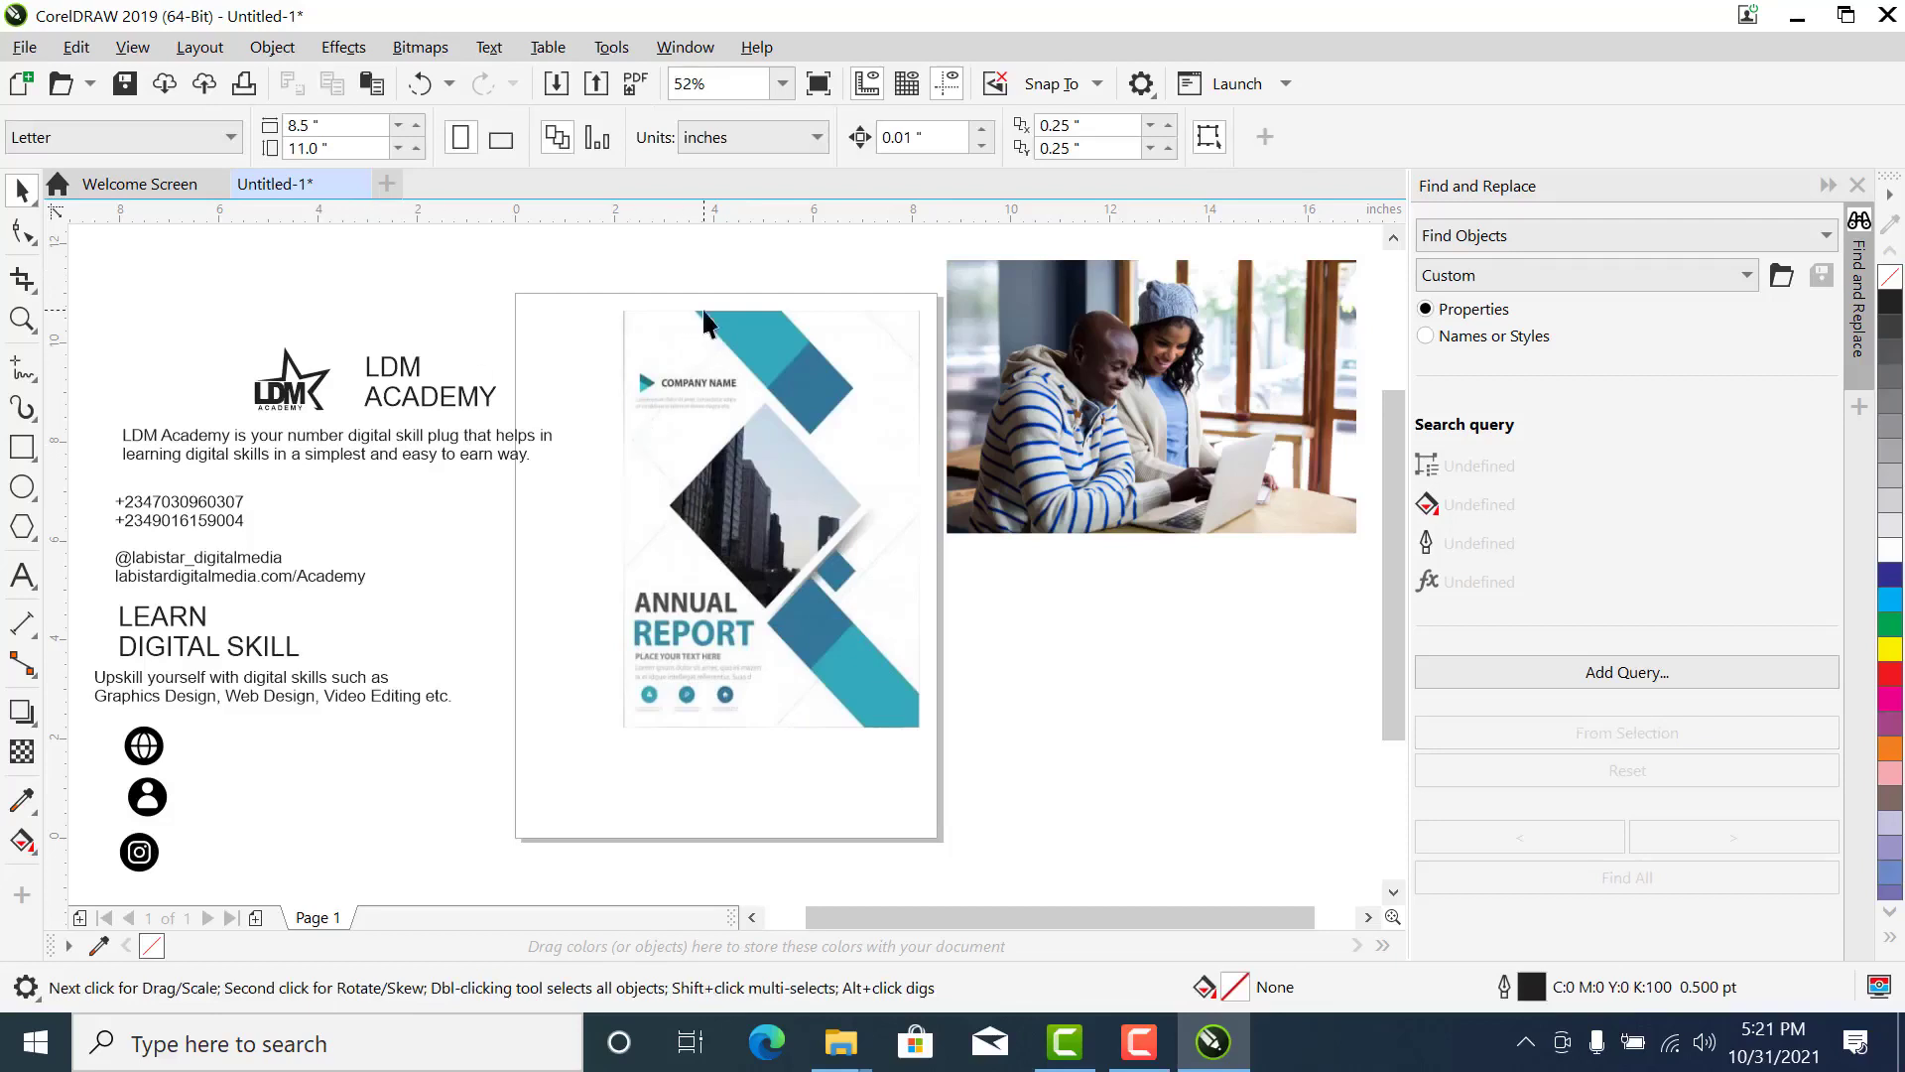
key("ctrl+a")
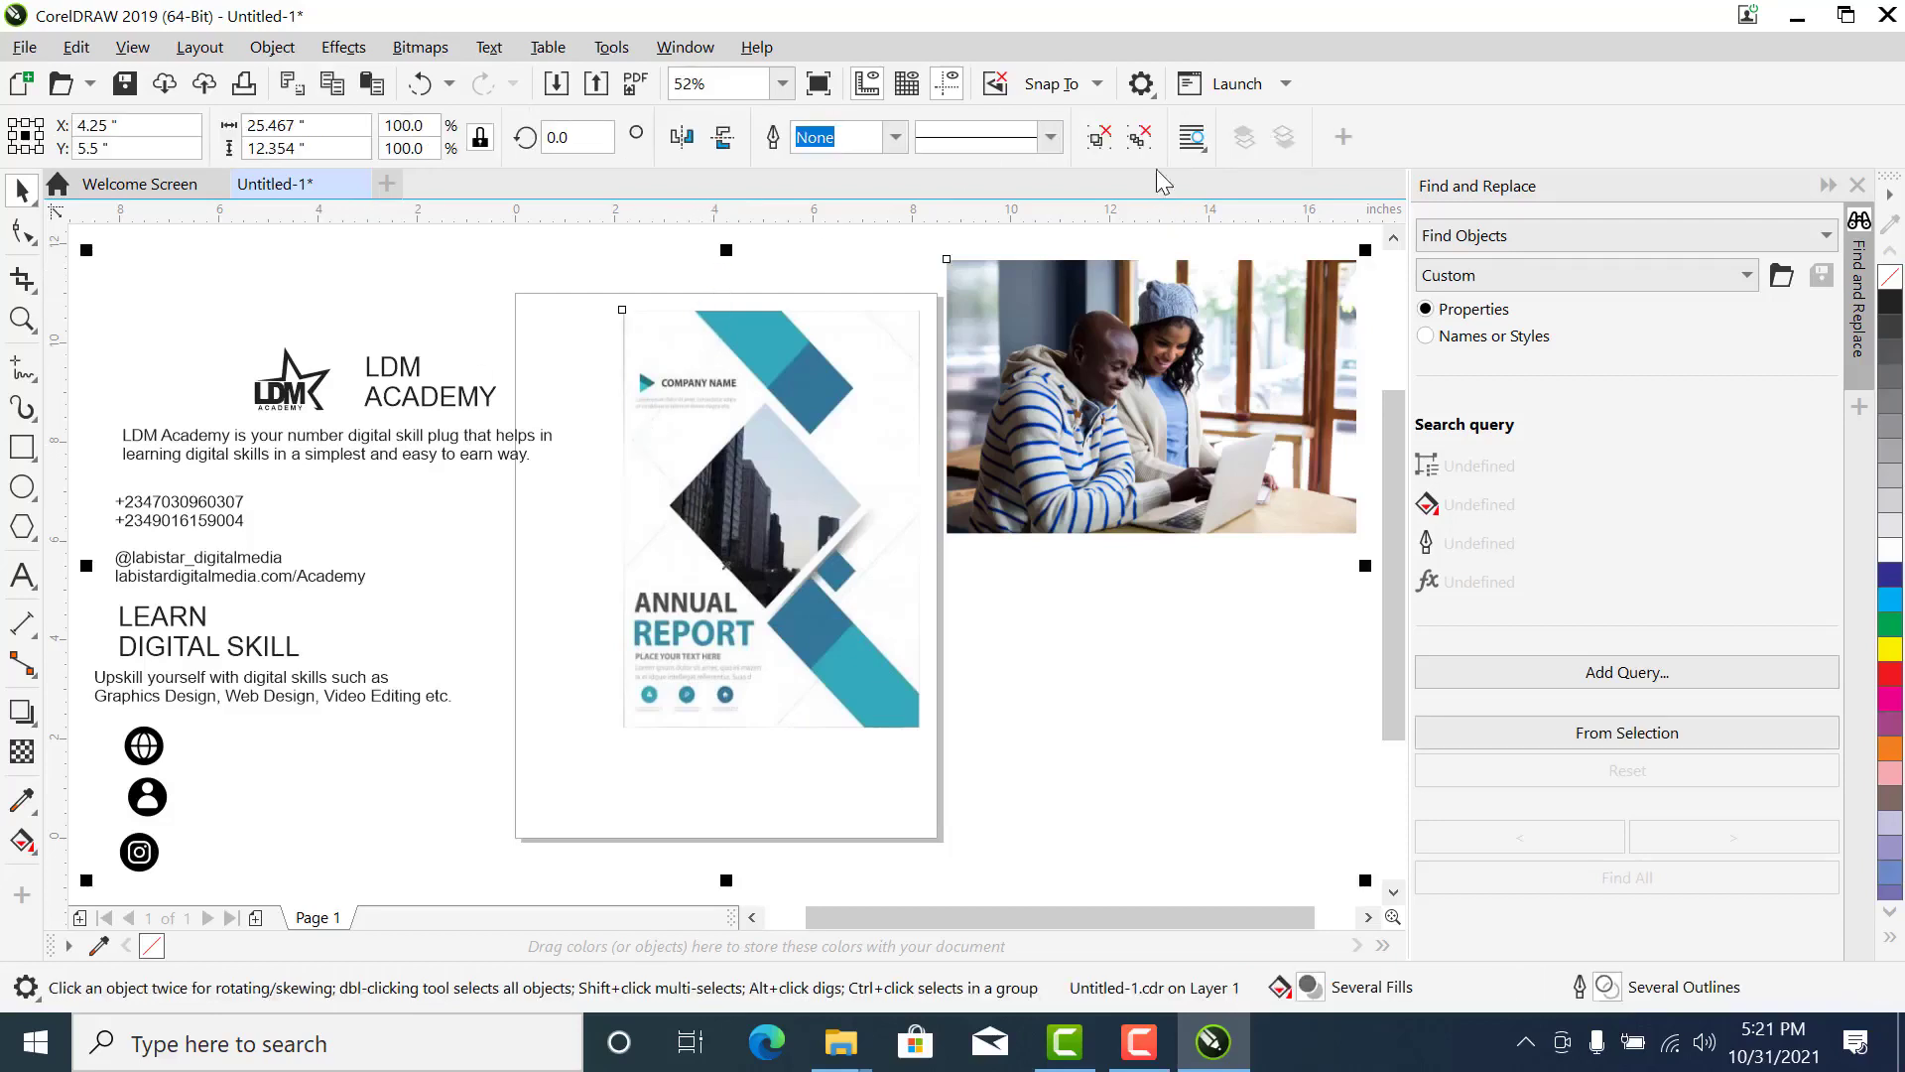
left_click(990, 235)
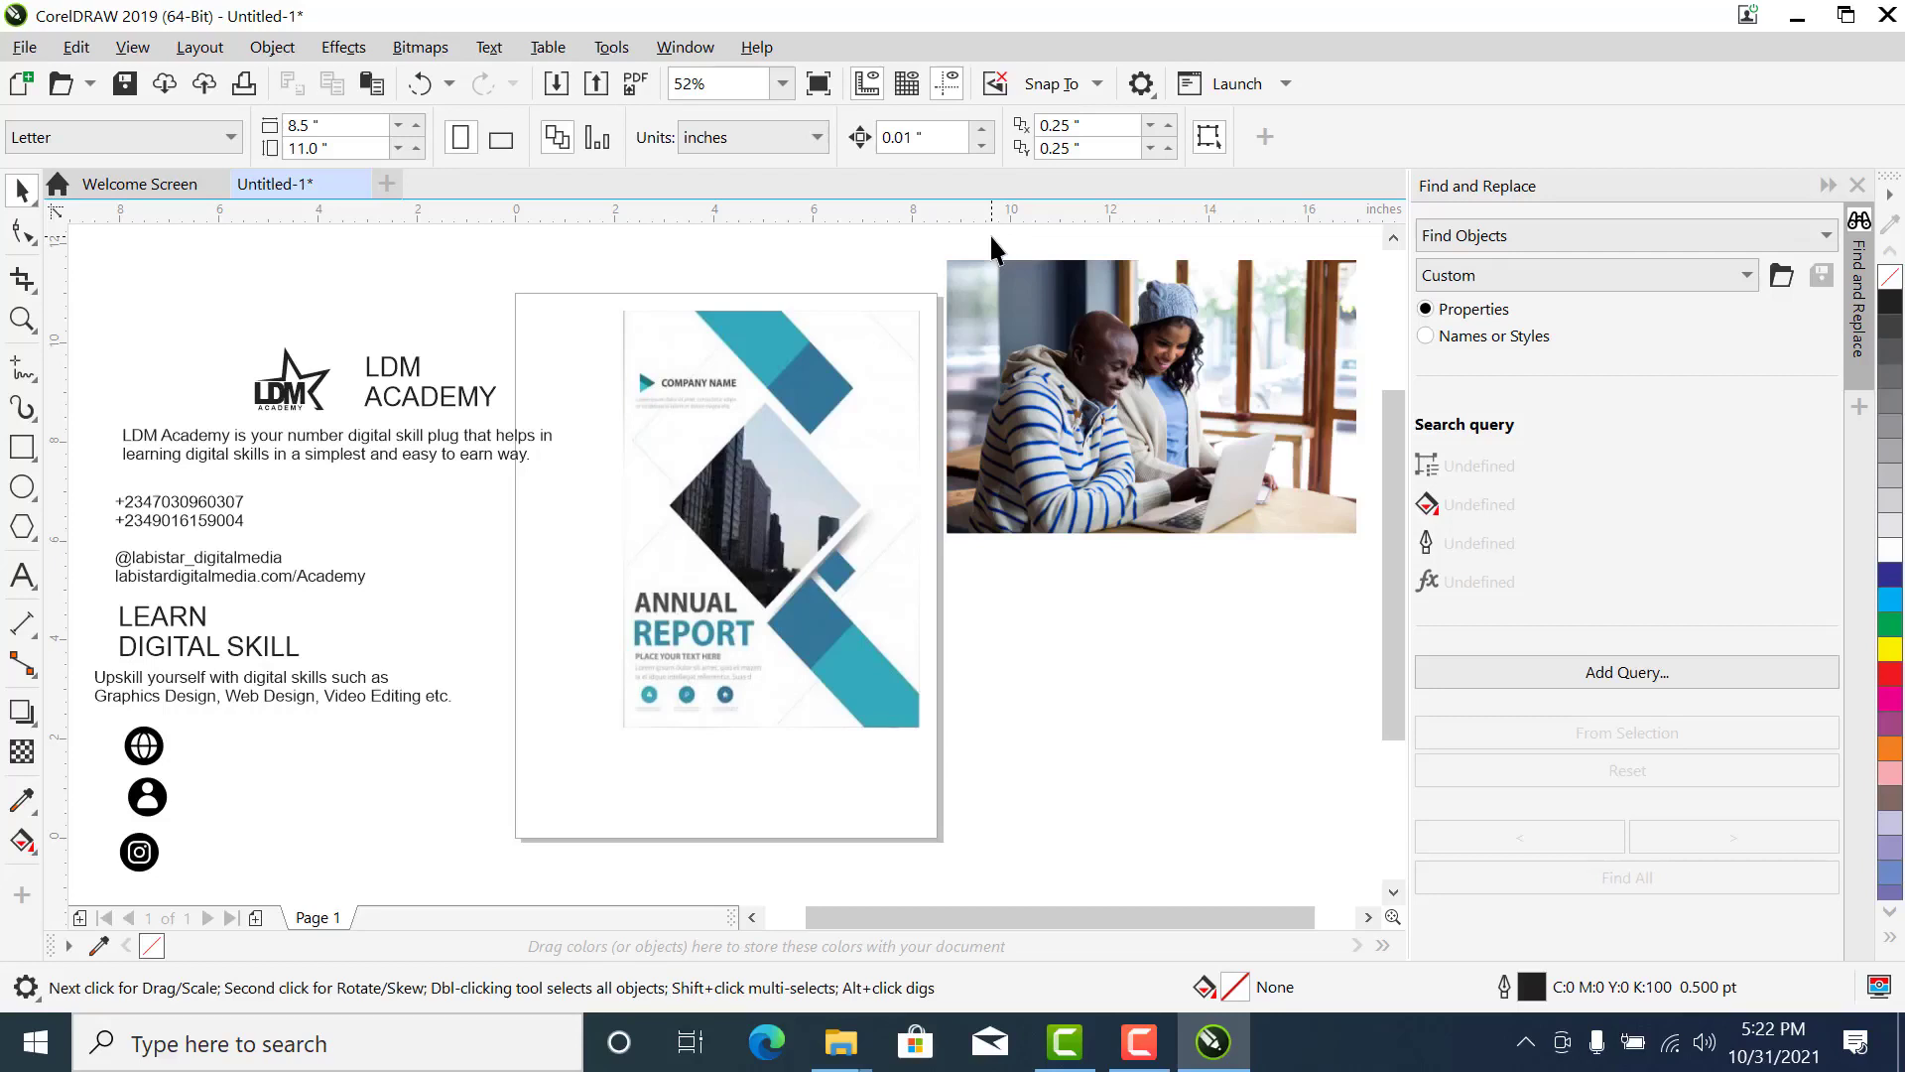
left_click(738, 529)
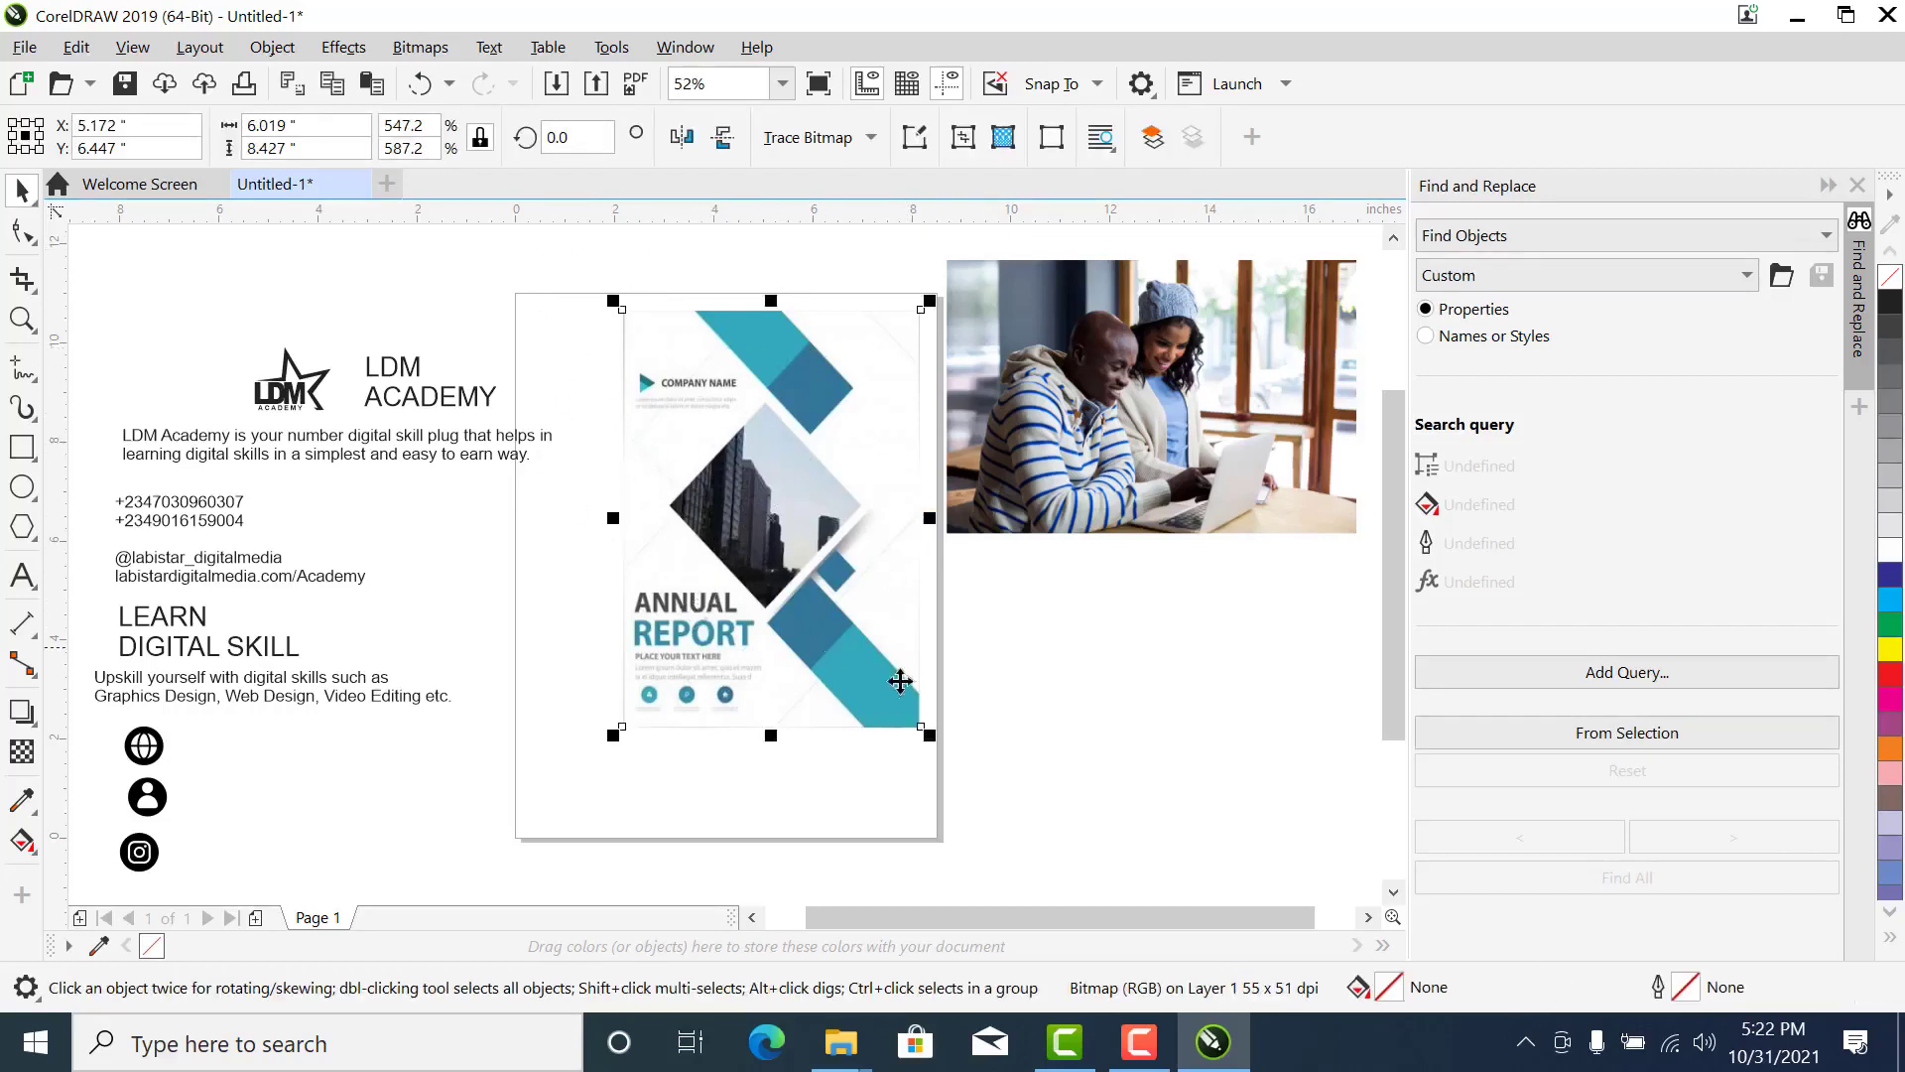
left_click(1124, 777)
left_click(748, 611)
left_click(976, 676)
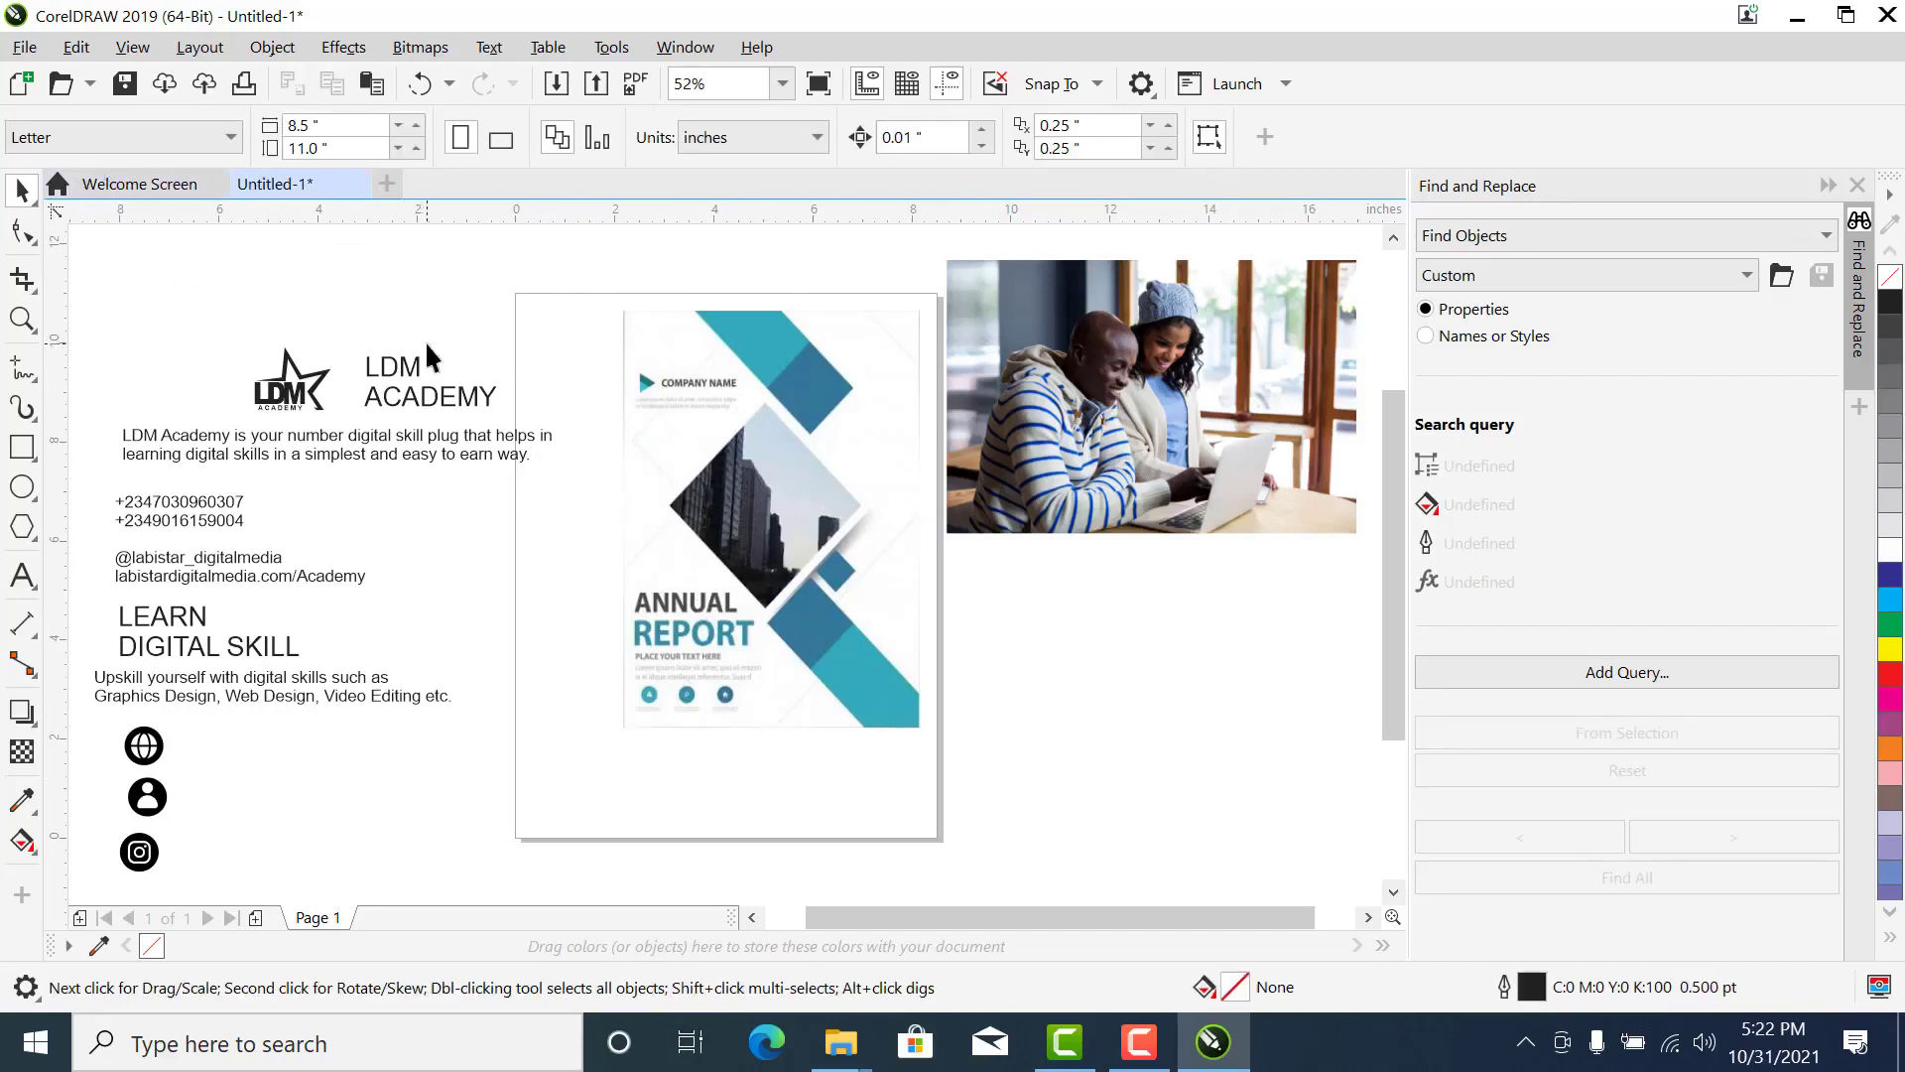
- Set the page size to A5
left_click(83, 137)
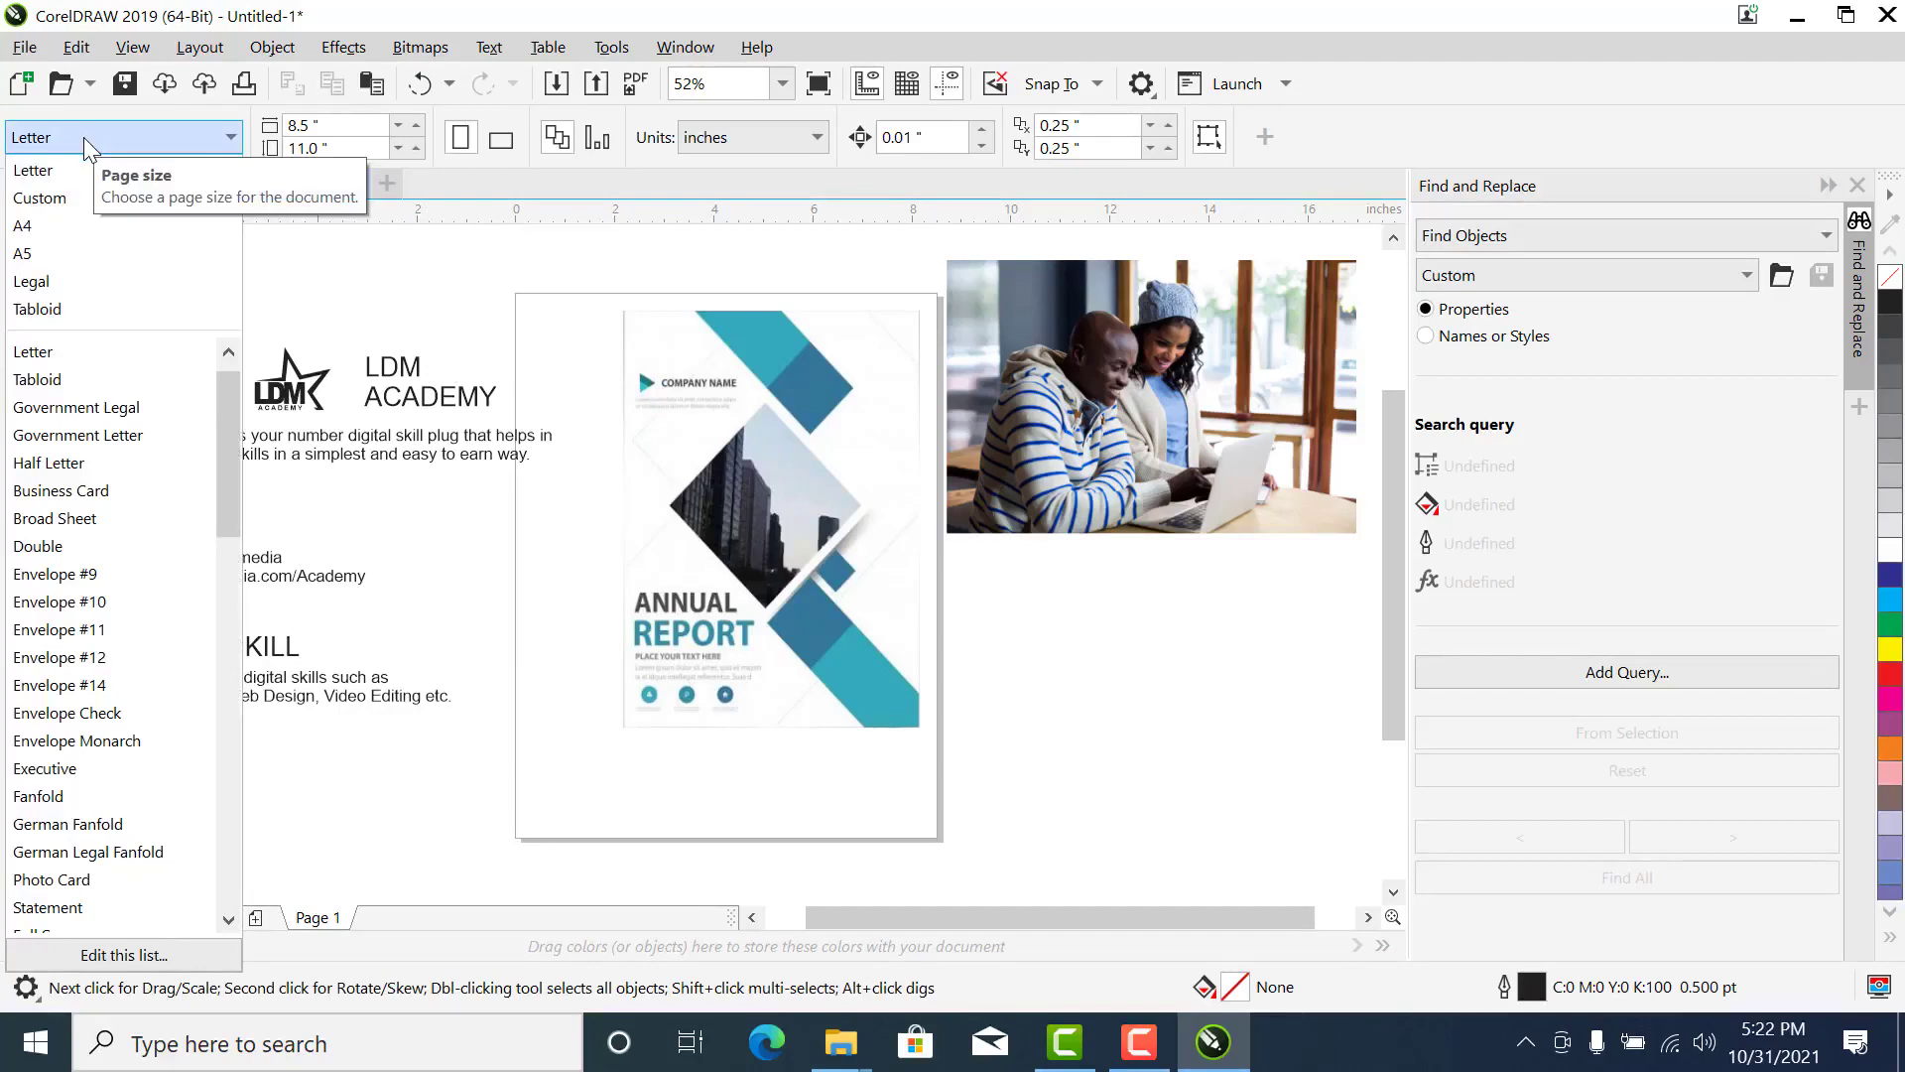
left_click(85, 253)
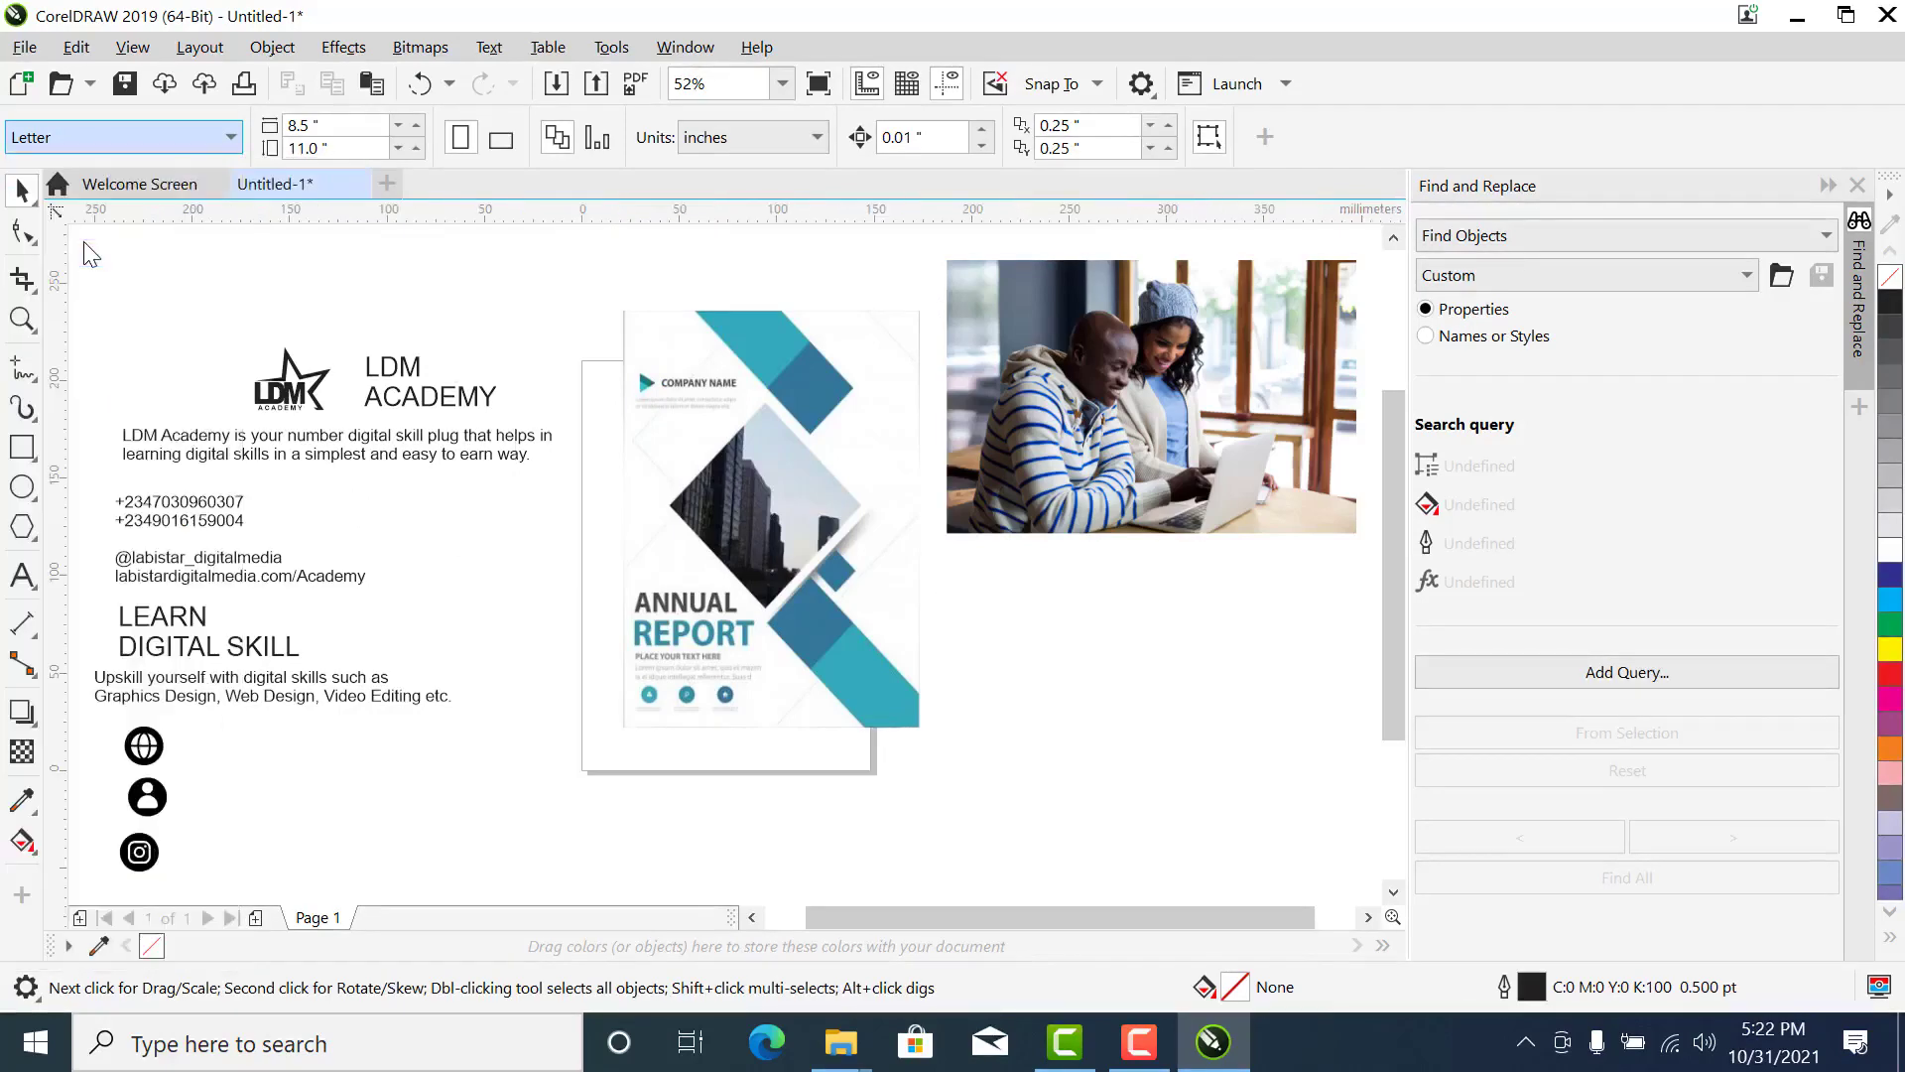
- Move the Annual Report reference image so that it roughly covers the A5 page
left_click(726, 414)
left_click_drag(725, 407, 759, 485)
left_click_drag(839, 561, 758, 465)
left_click(713, 290)
left_click(730, 426)
left_click(657, 290)
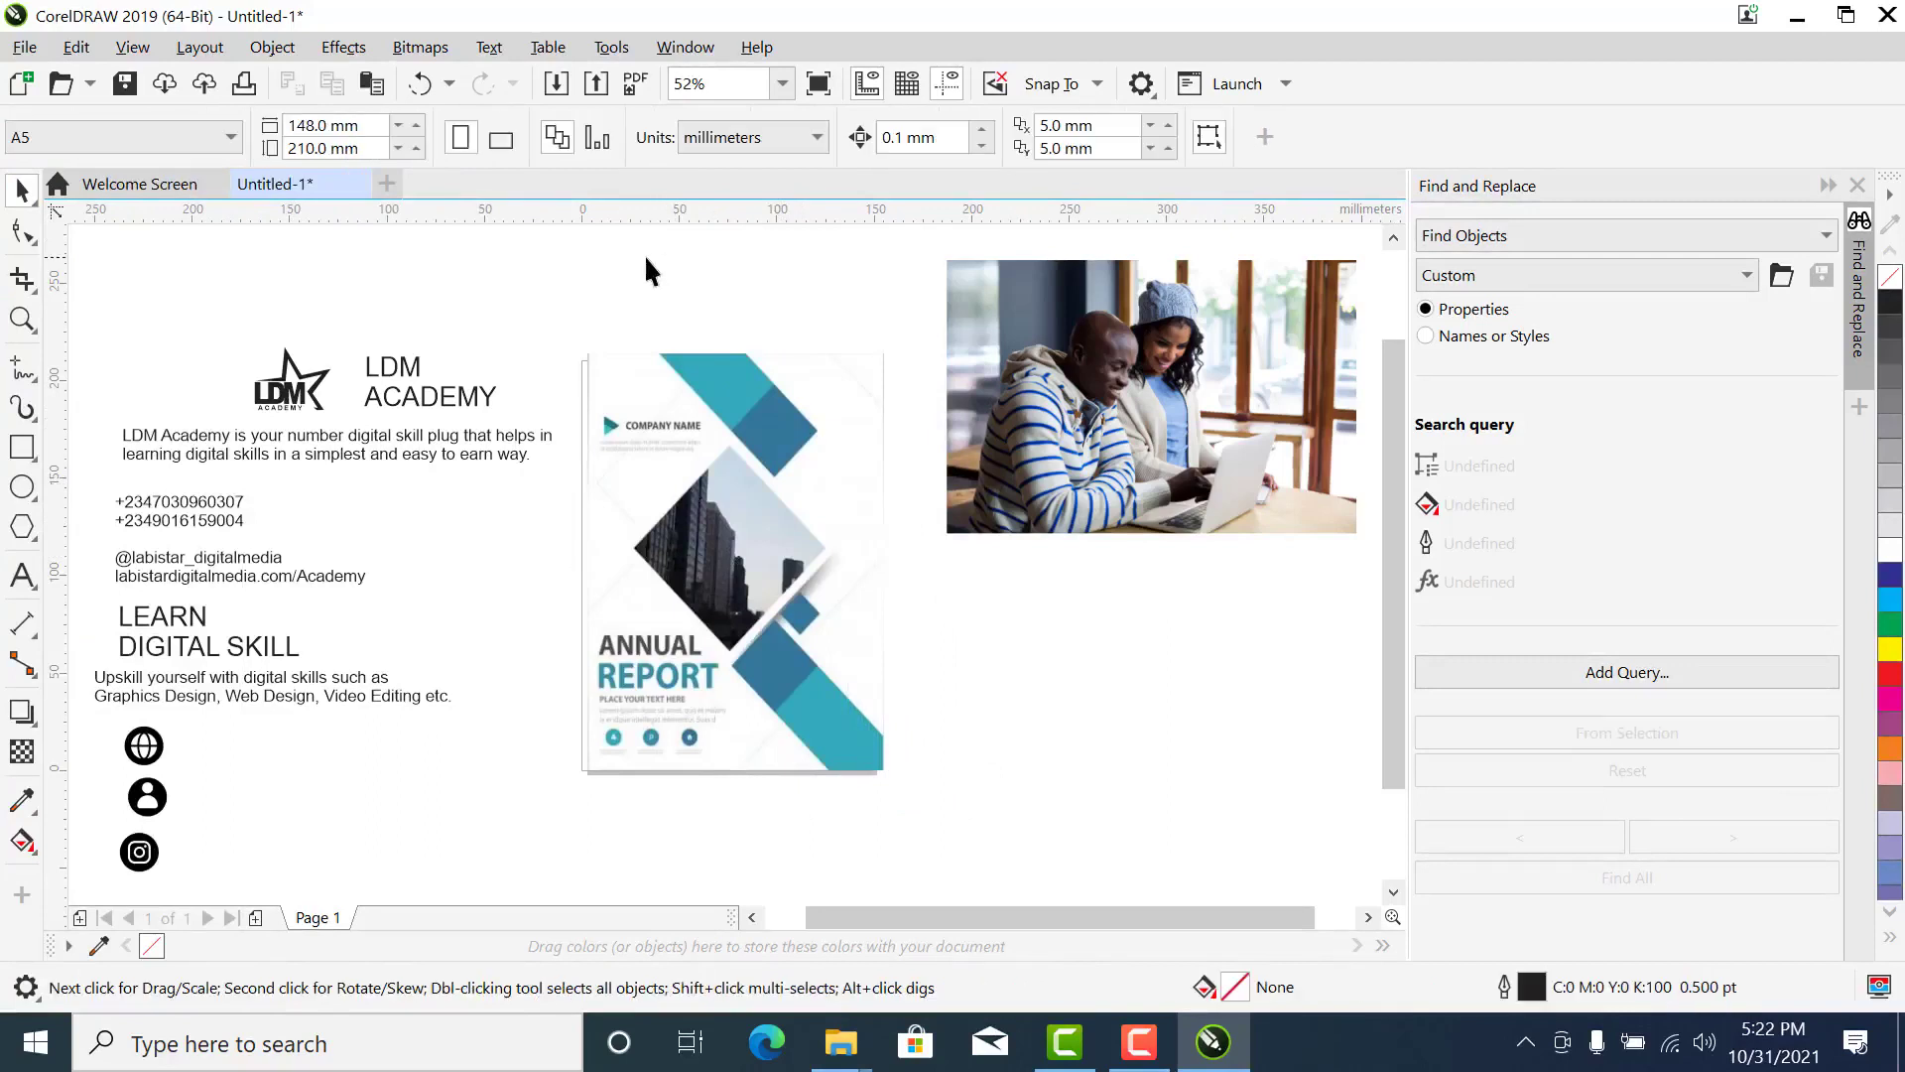
- Try the landscape page orientation, return to portrait, and set the drawing units to inches
left_click(506, 143)
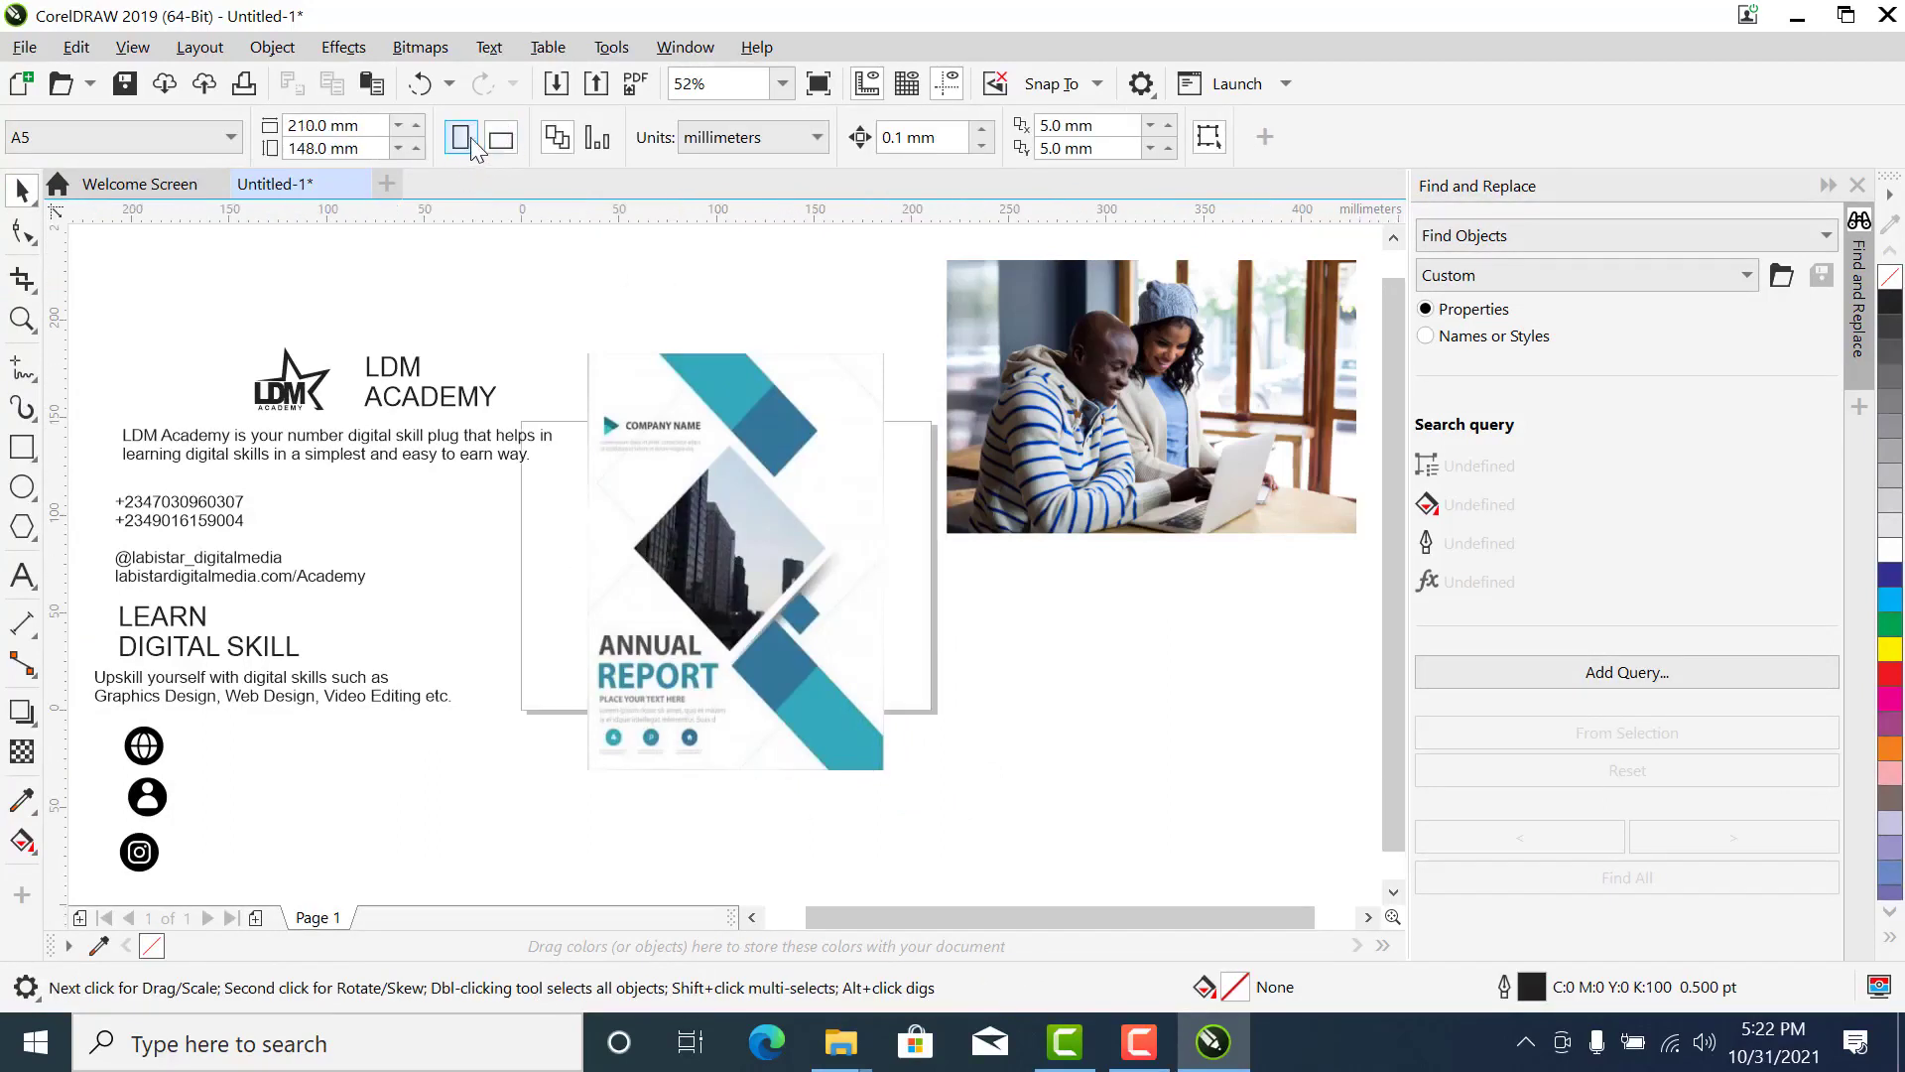
left_click(463, 138)
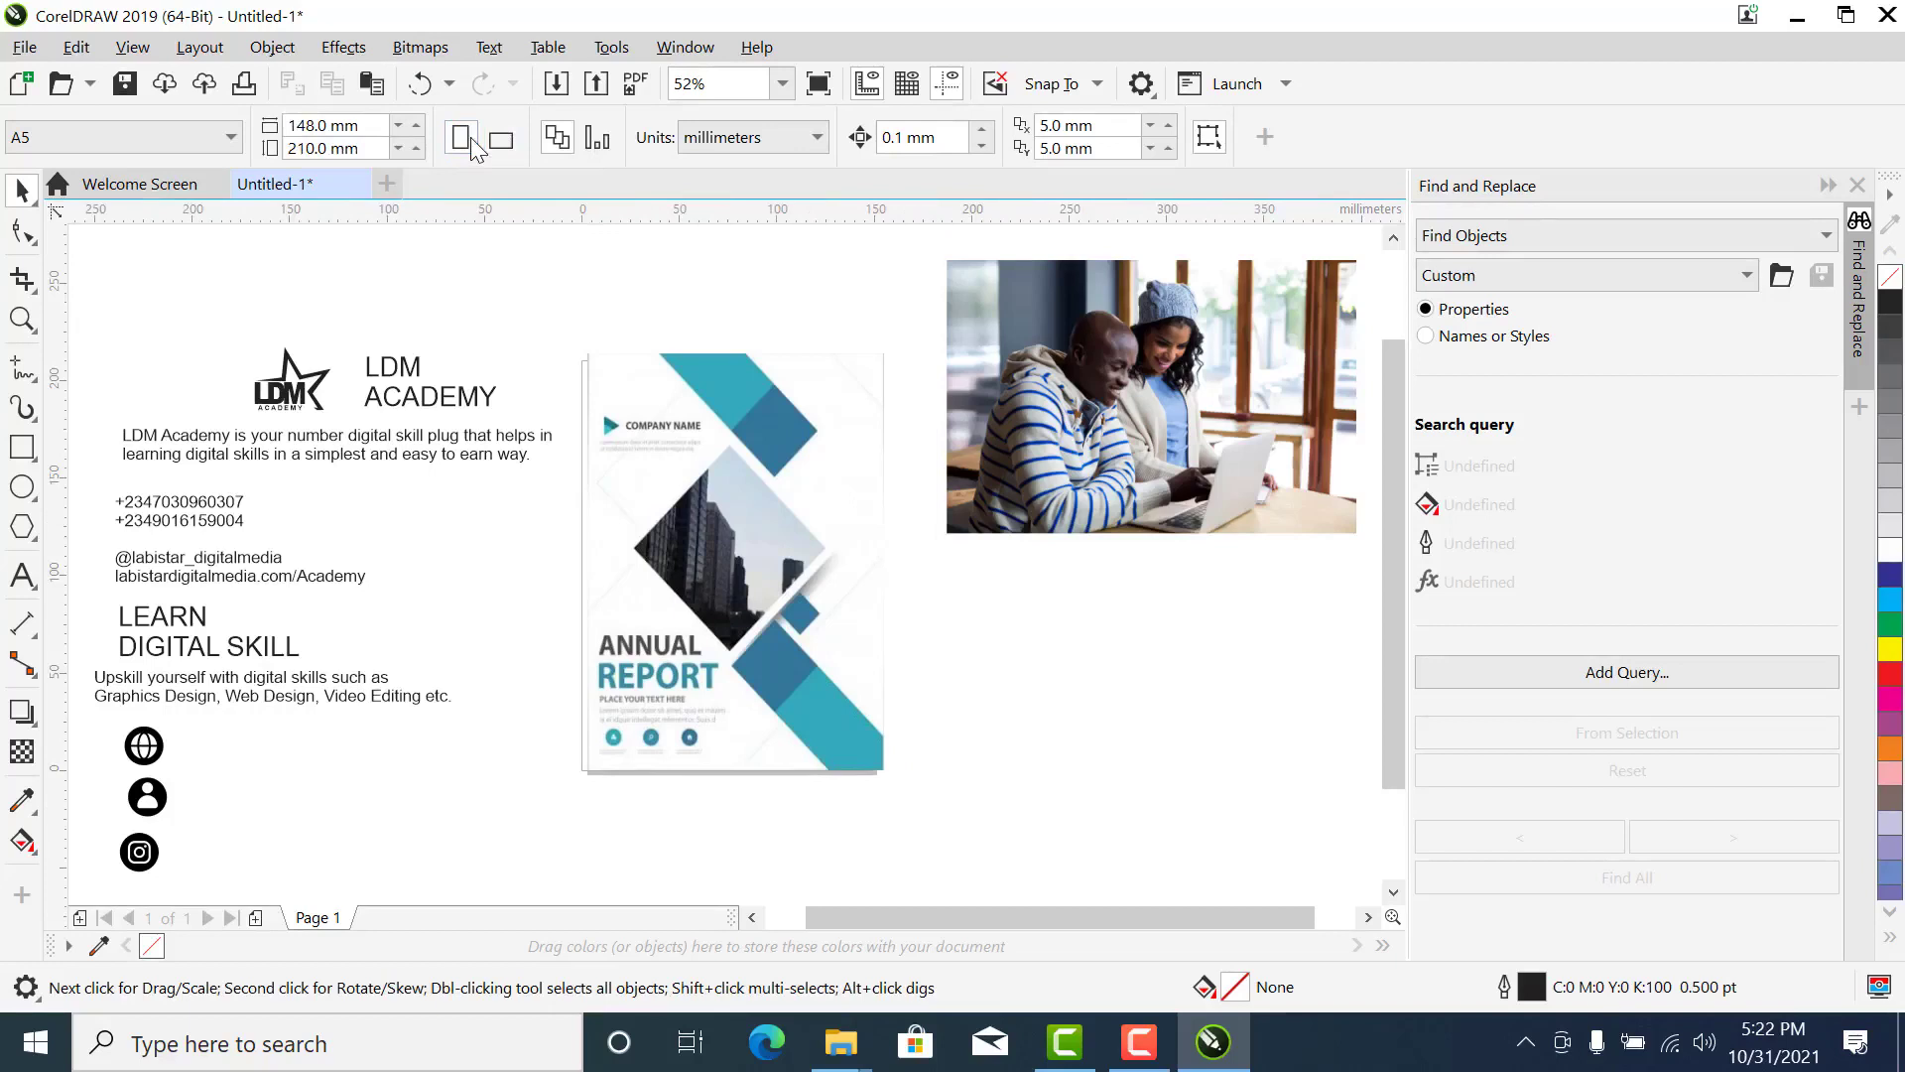
left_click(771, 144)
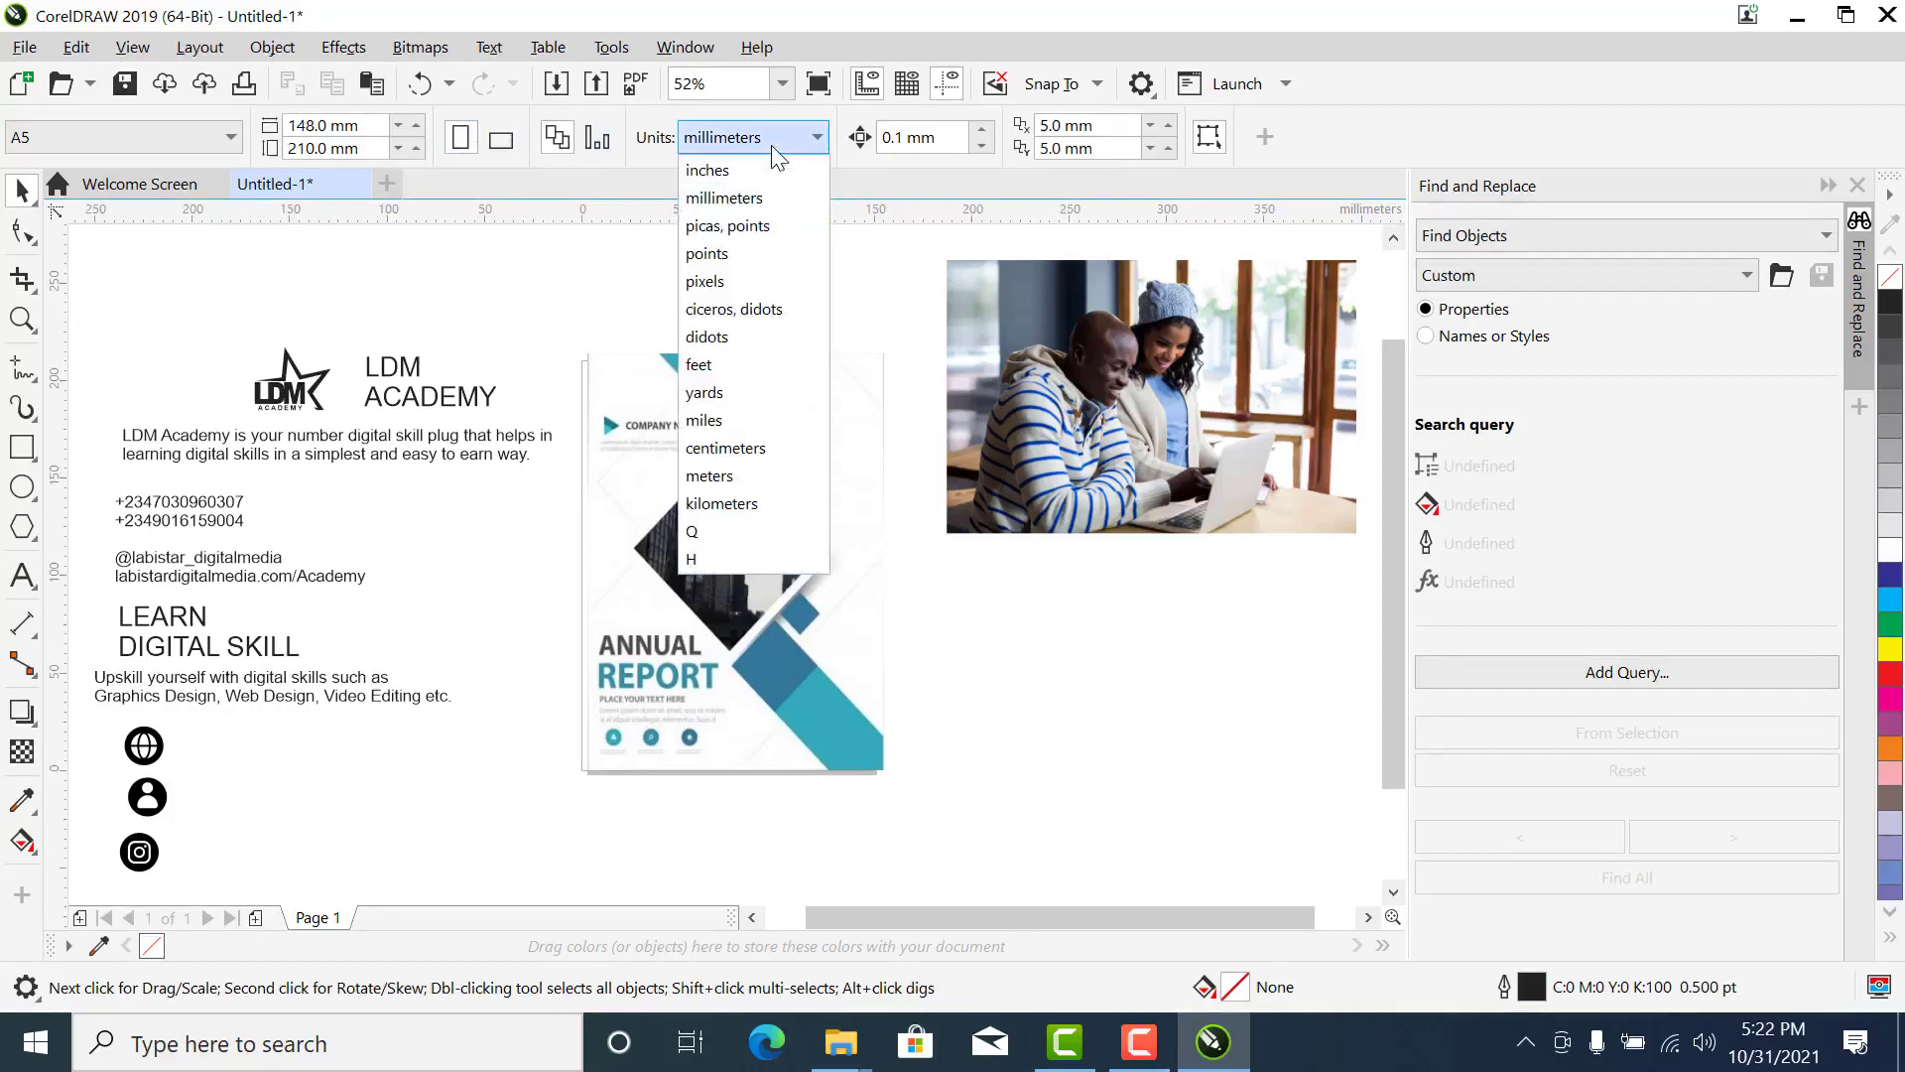
left_click(760, 167)
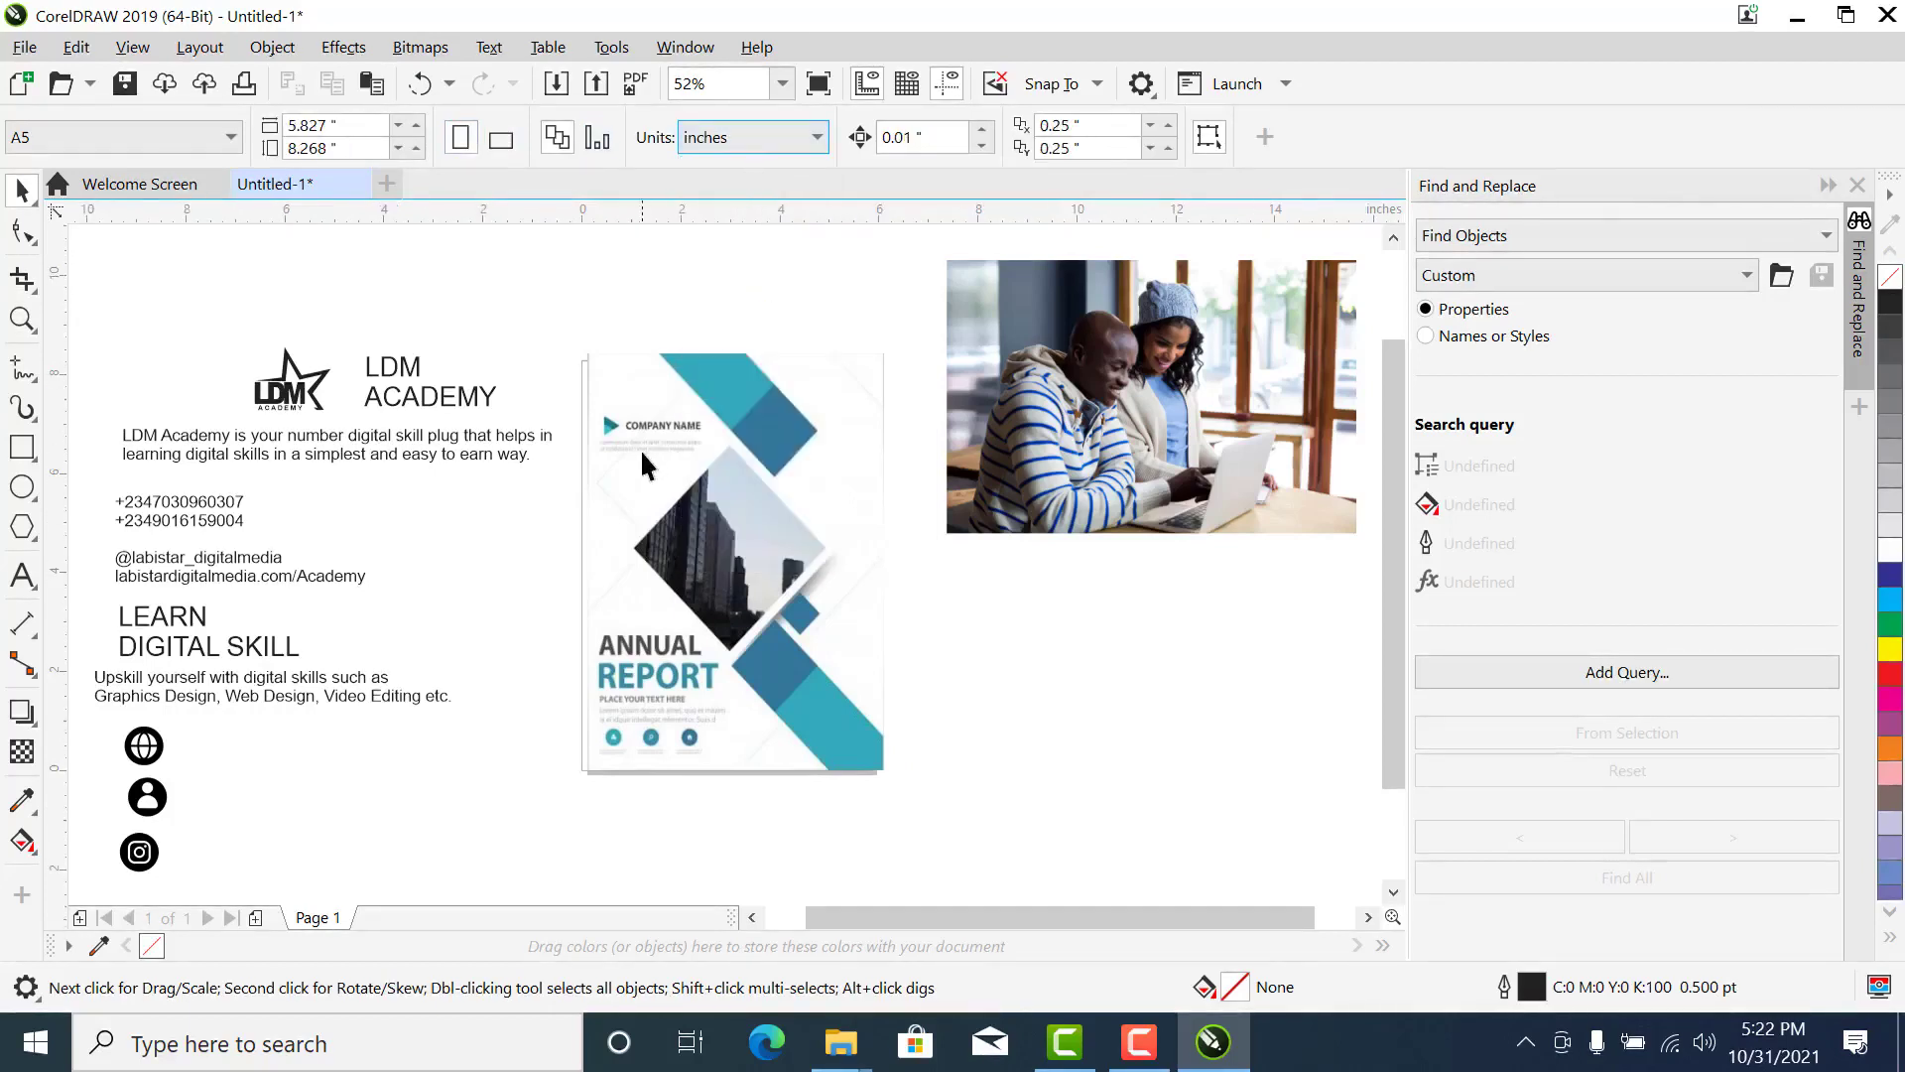
- Centre the Annual Report reference image on the page
left_click_drag(684, 471, 738, 434)
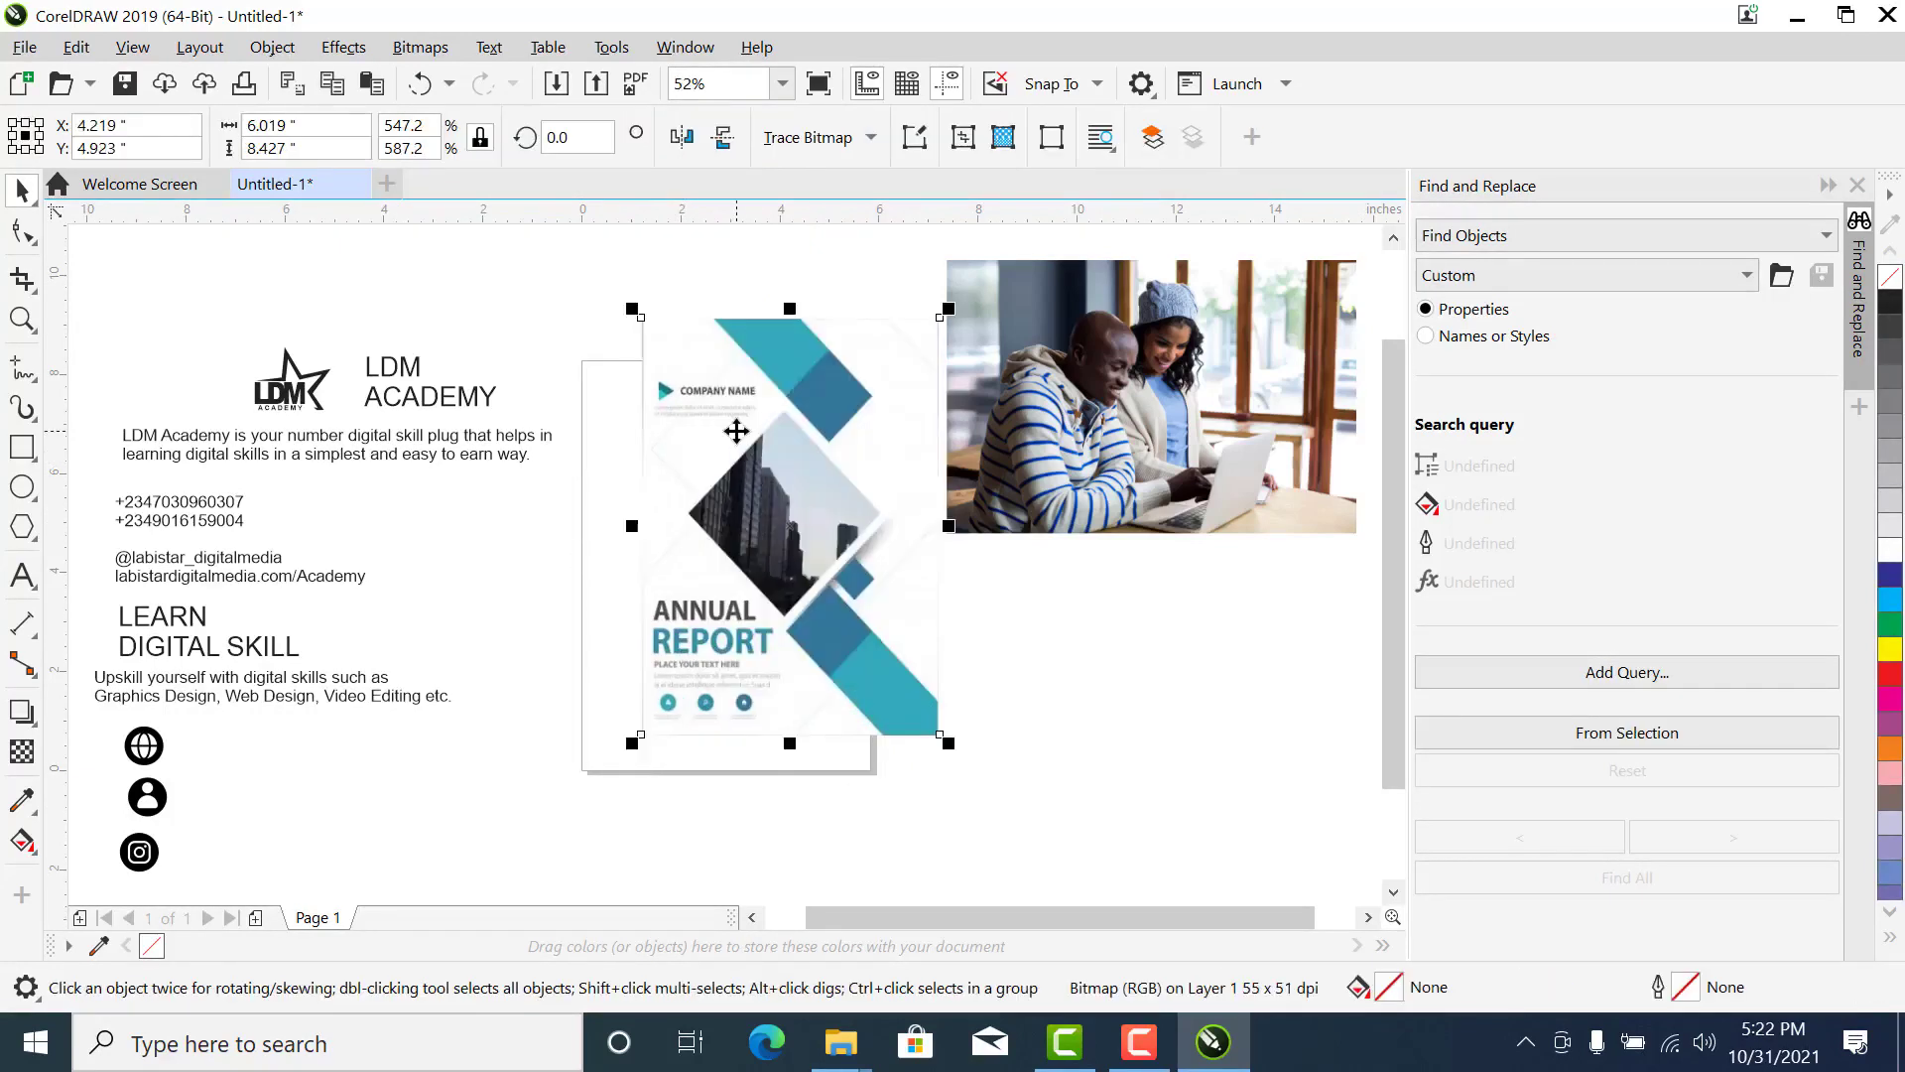
key("ctrl+z")
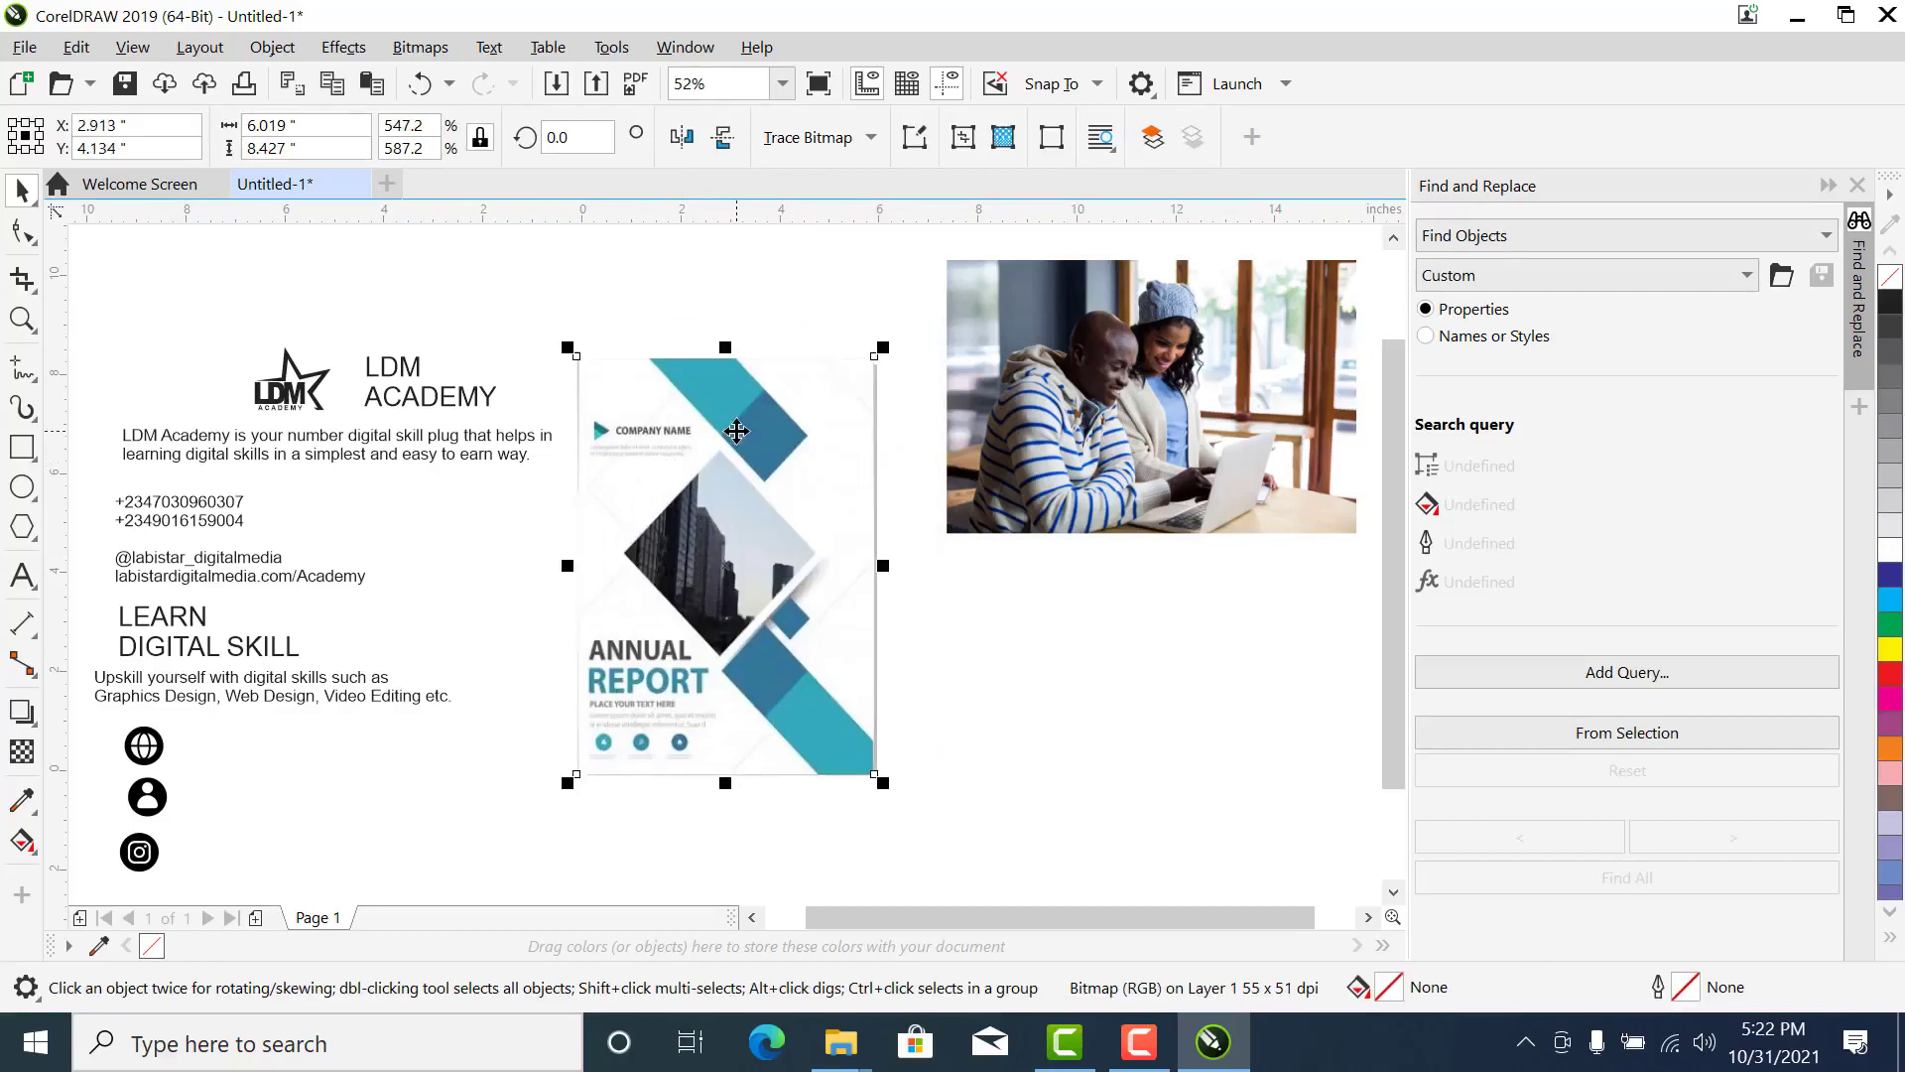
- Pull the top and bottom edges of the Annual Report image outward beyond the page with the Shape tool
left_click(22, 231)
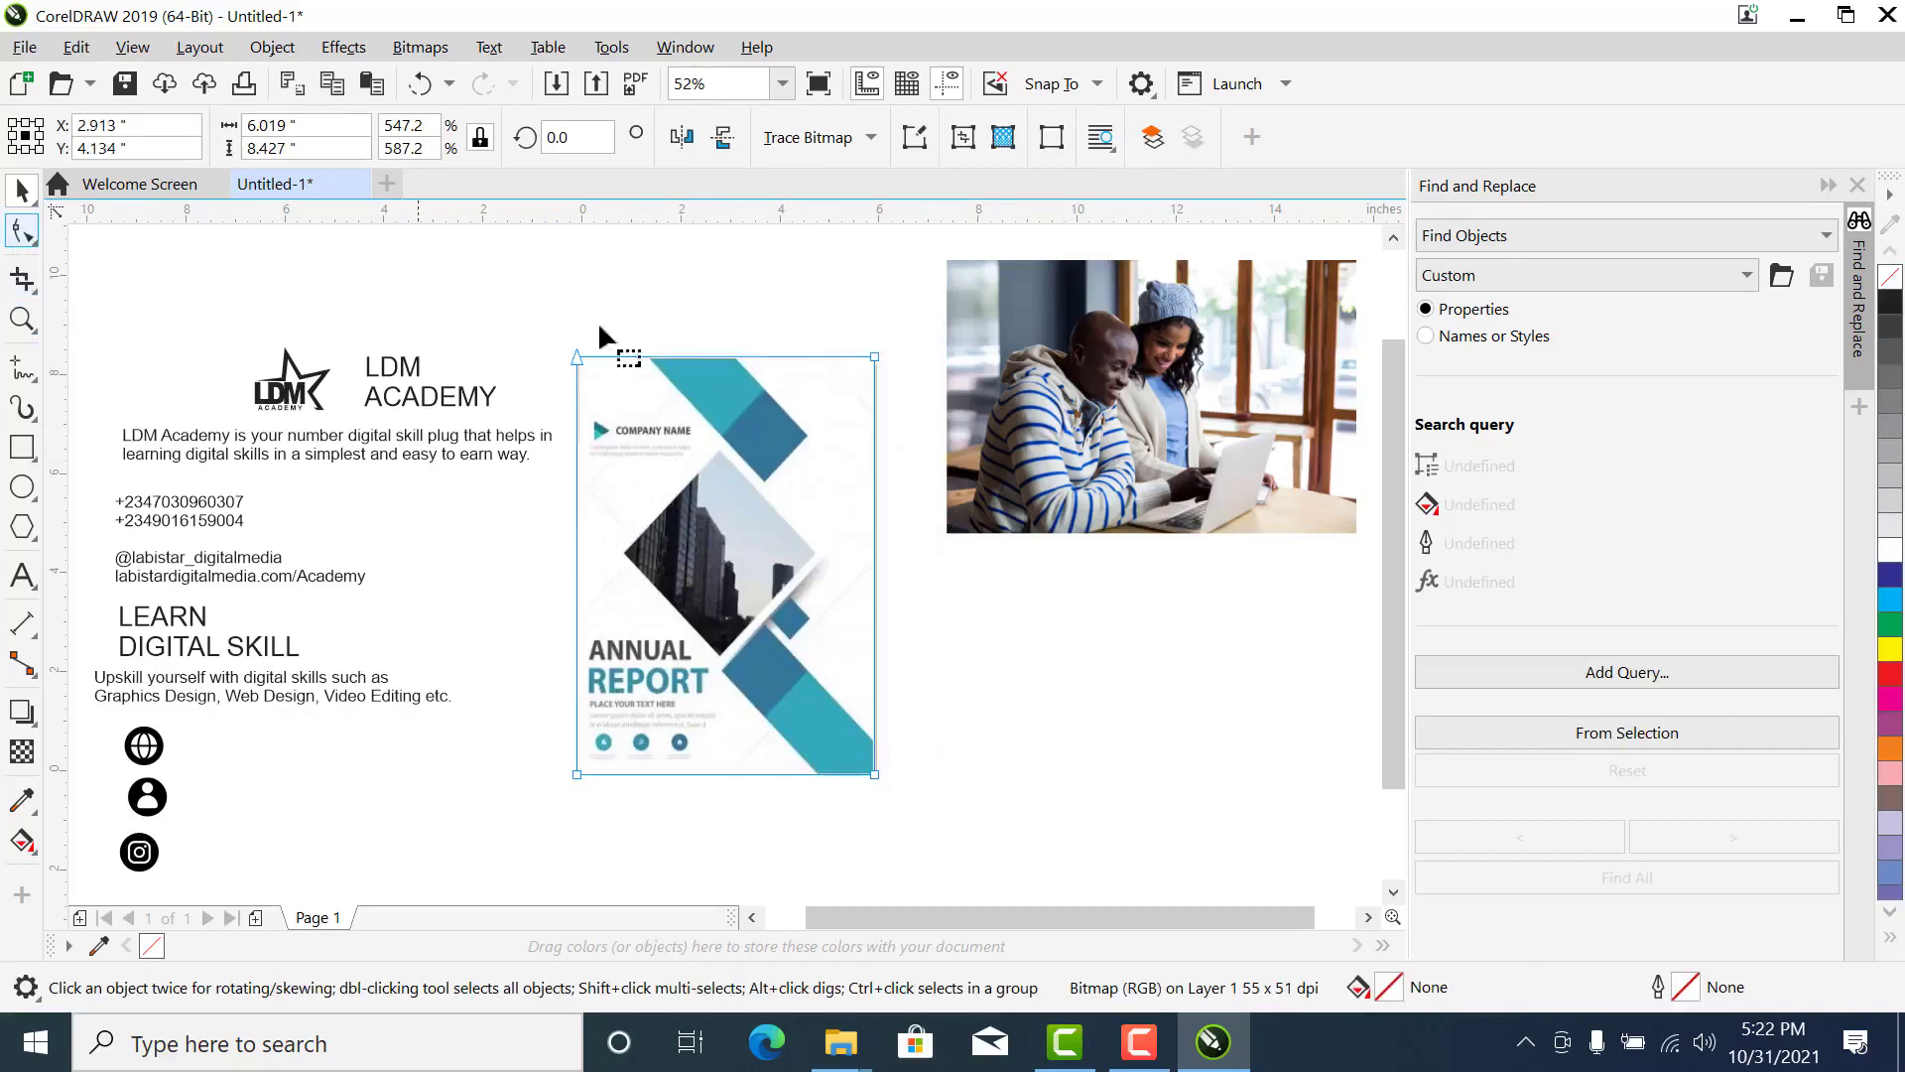
left_click_drag(444, 300, 1002, 419)
left_click_drag(877, 355, 877, 283)
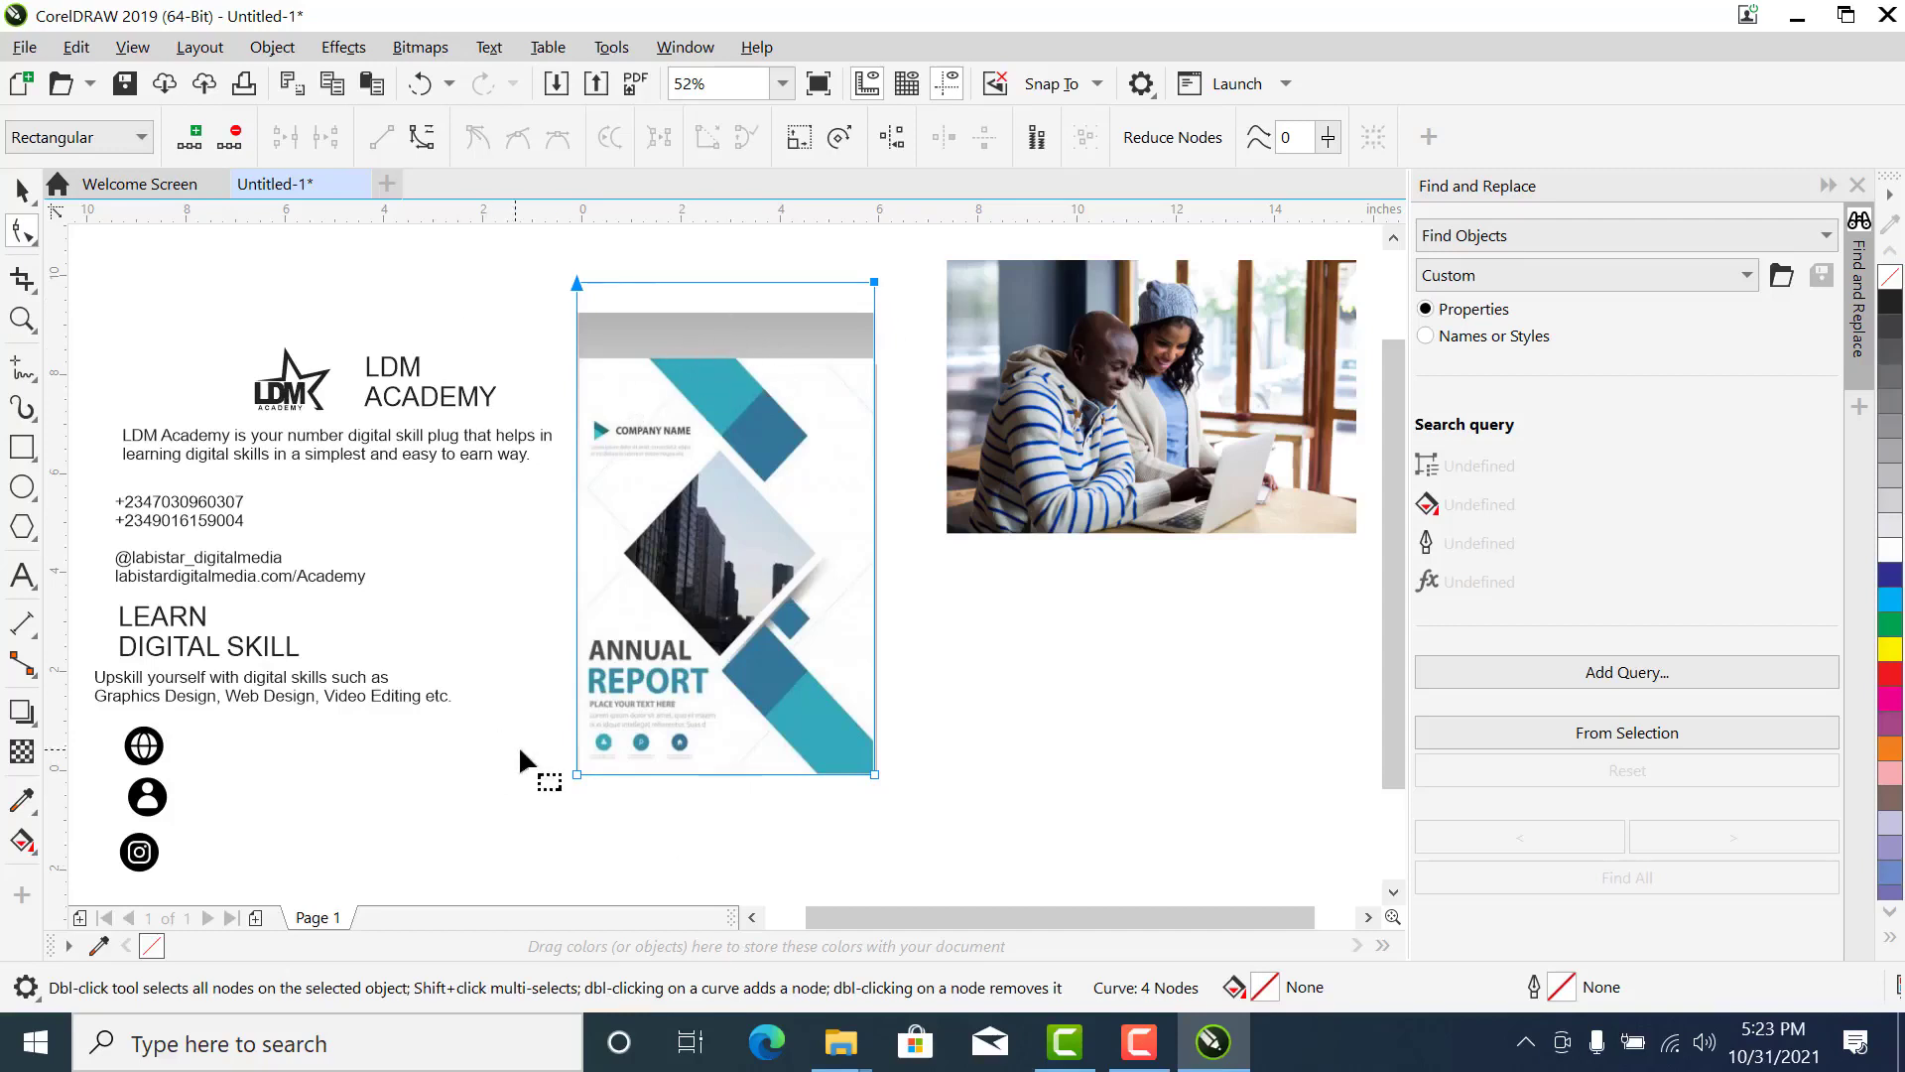
left_click_drag(518, 746, 873, 814)
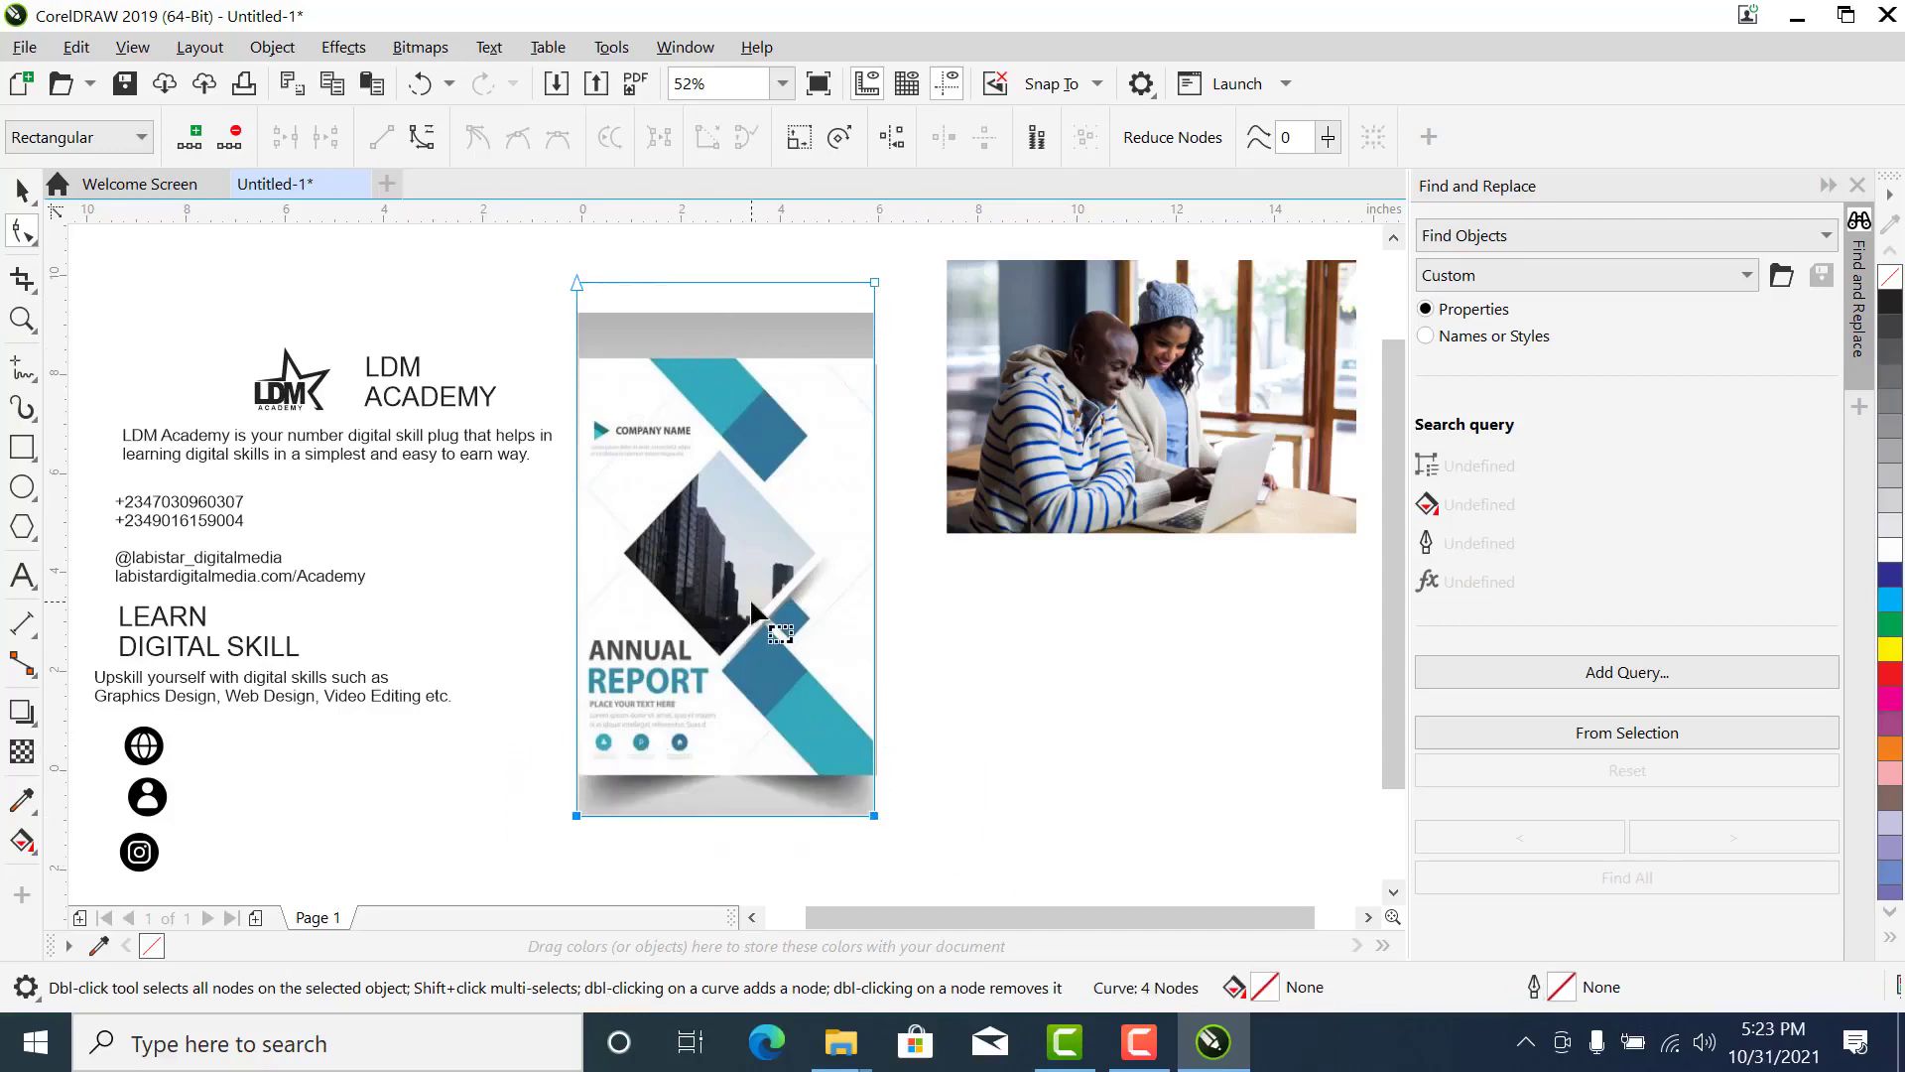
left_click(24, 191)
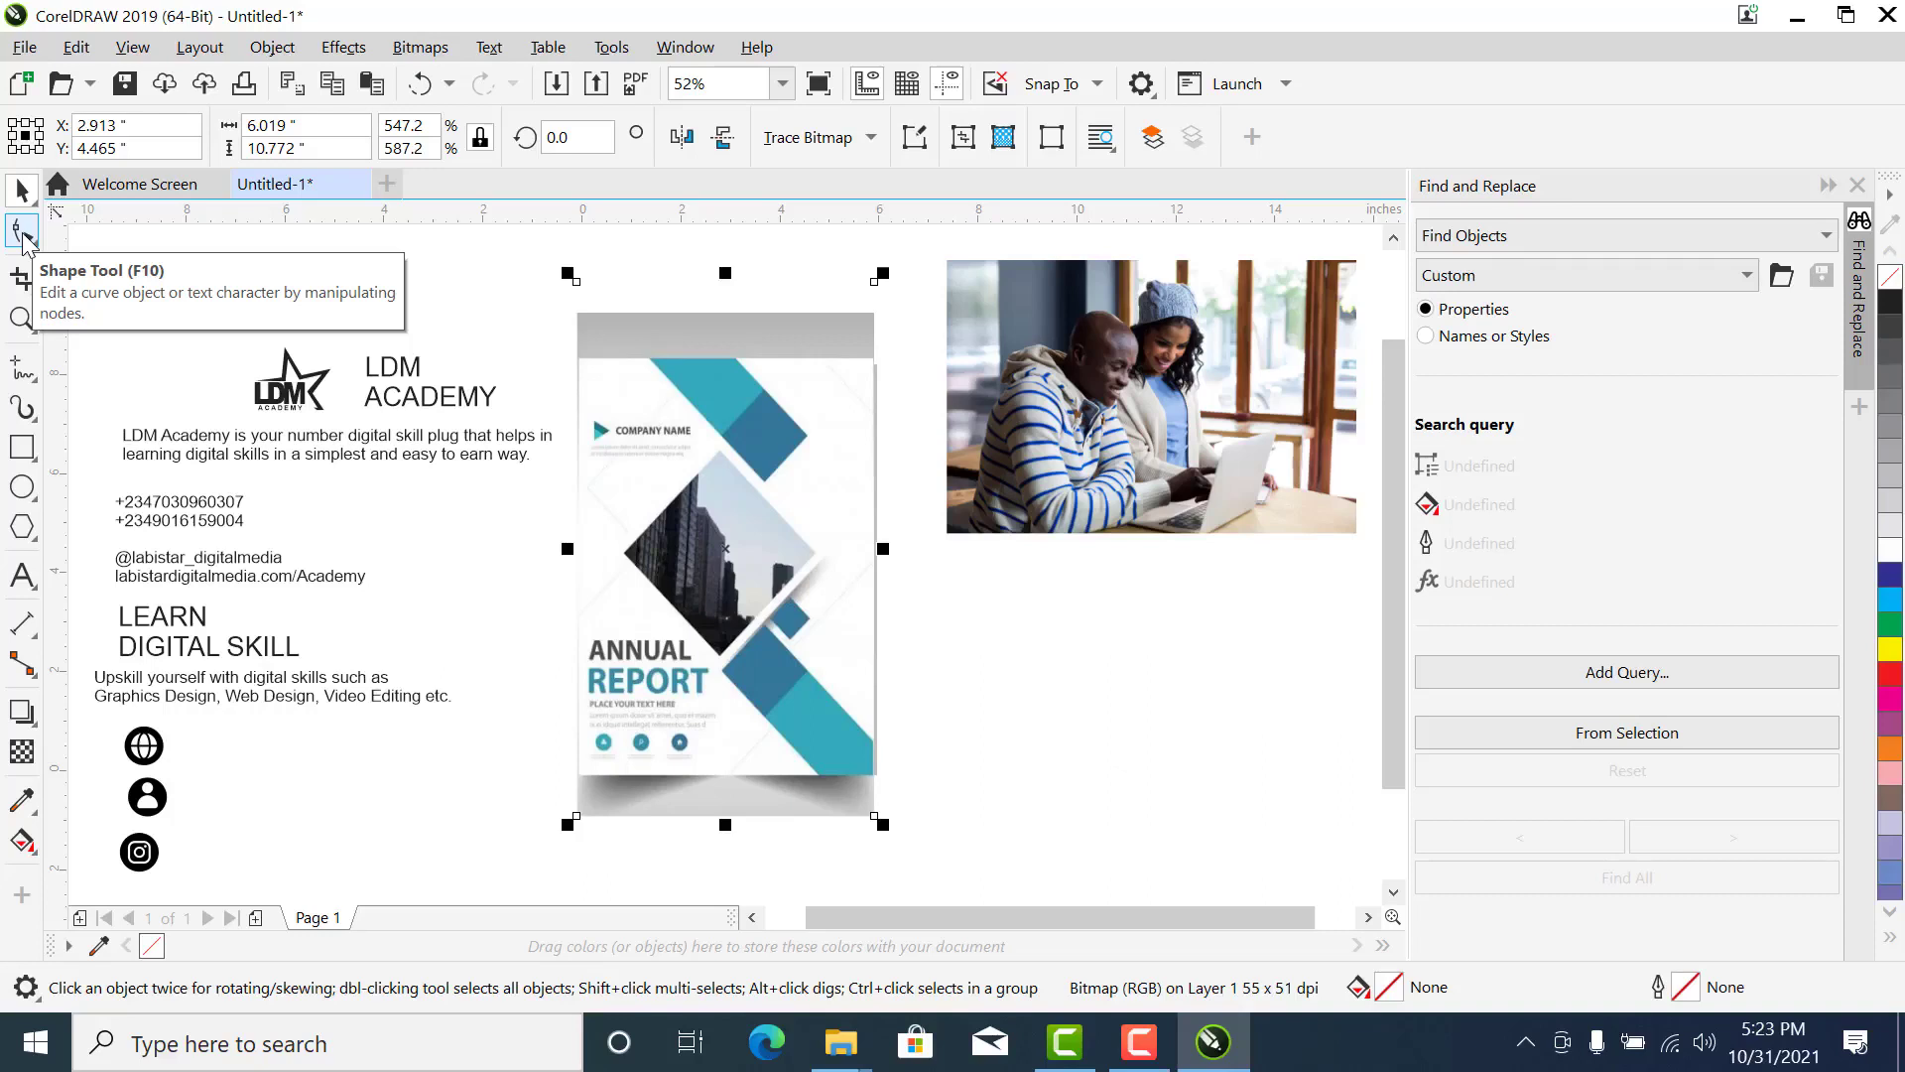
- Crop the Annual Report image's top and bottom edges back to the page with the Shape tool, leaving it about 8.33 inches high
left_click(23, 234)
left_click_drag(526, 263, 914, 311)
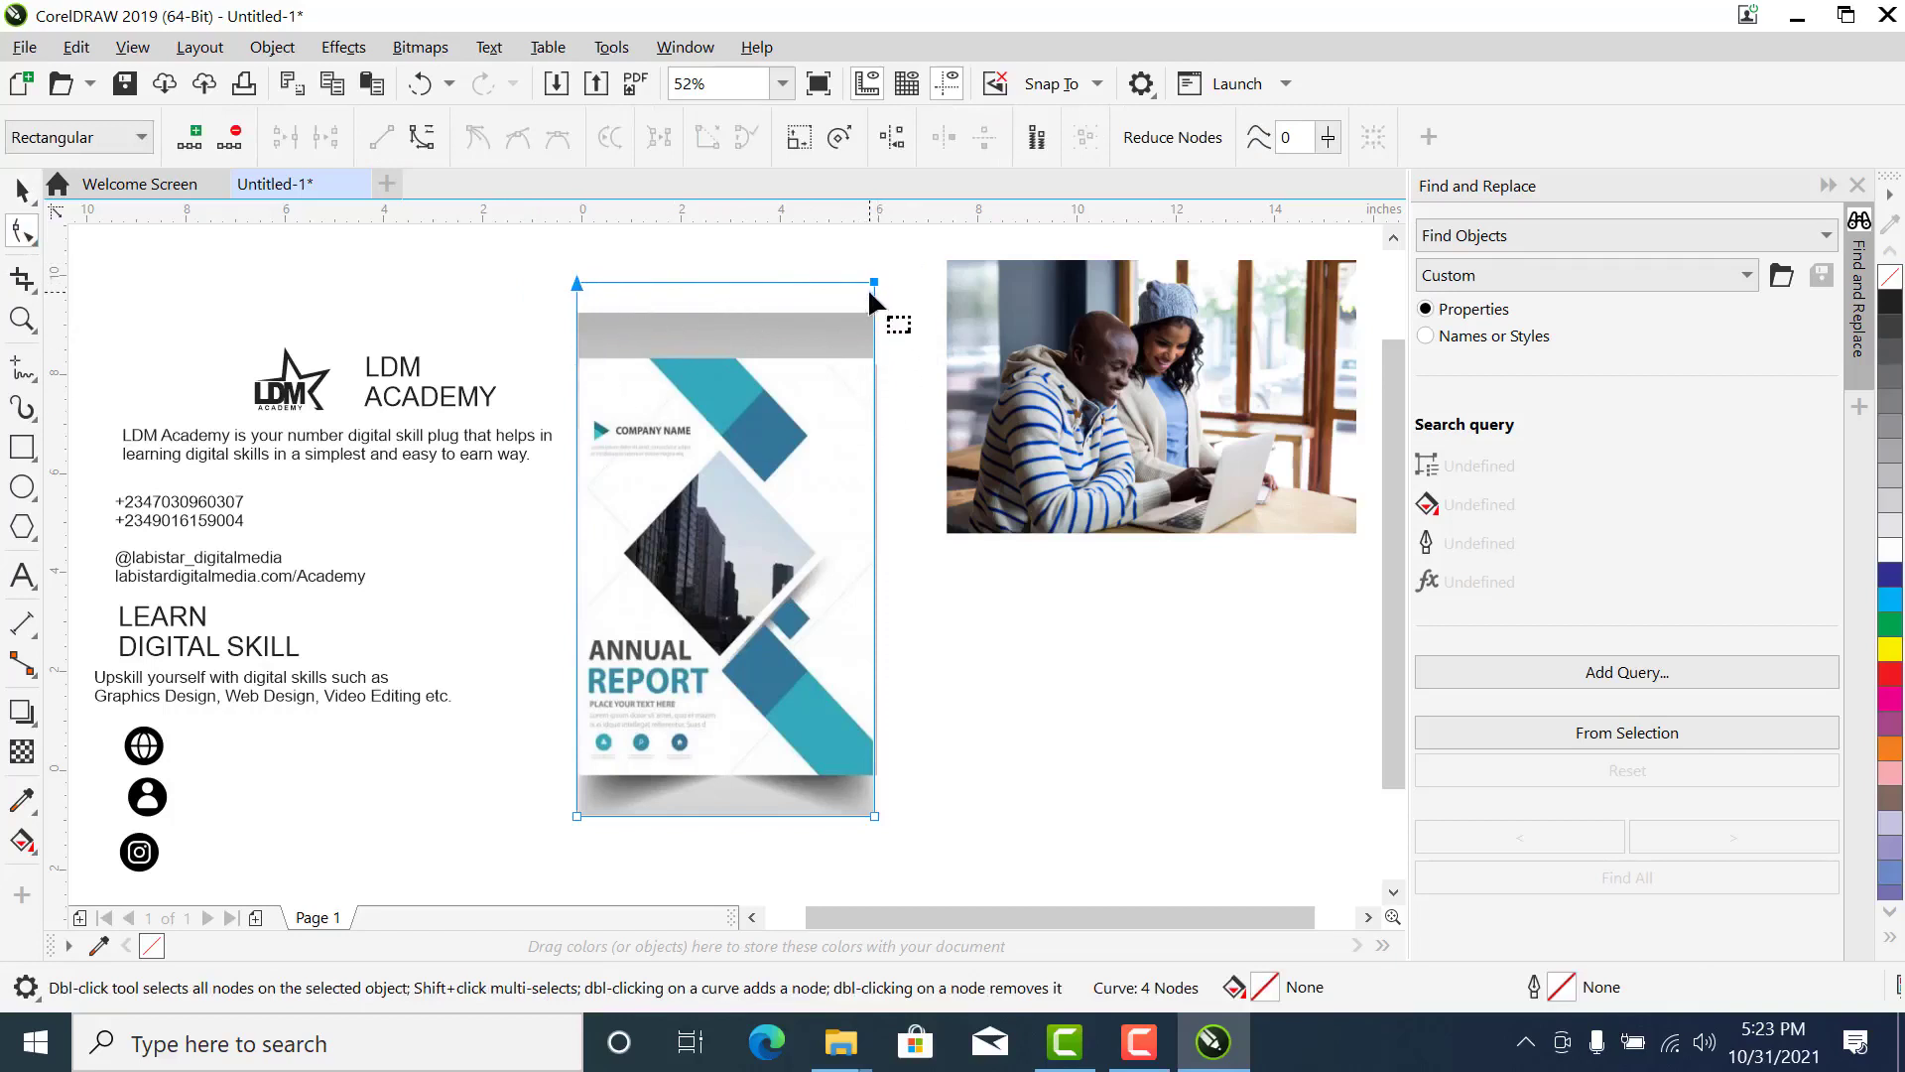
left_click_drag(872, 282, 872, 358)
left_click_drag(536, 731, 526, 843)
key("ctrl+z")
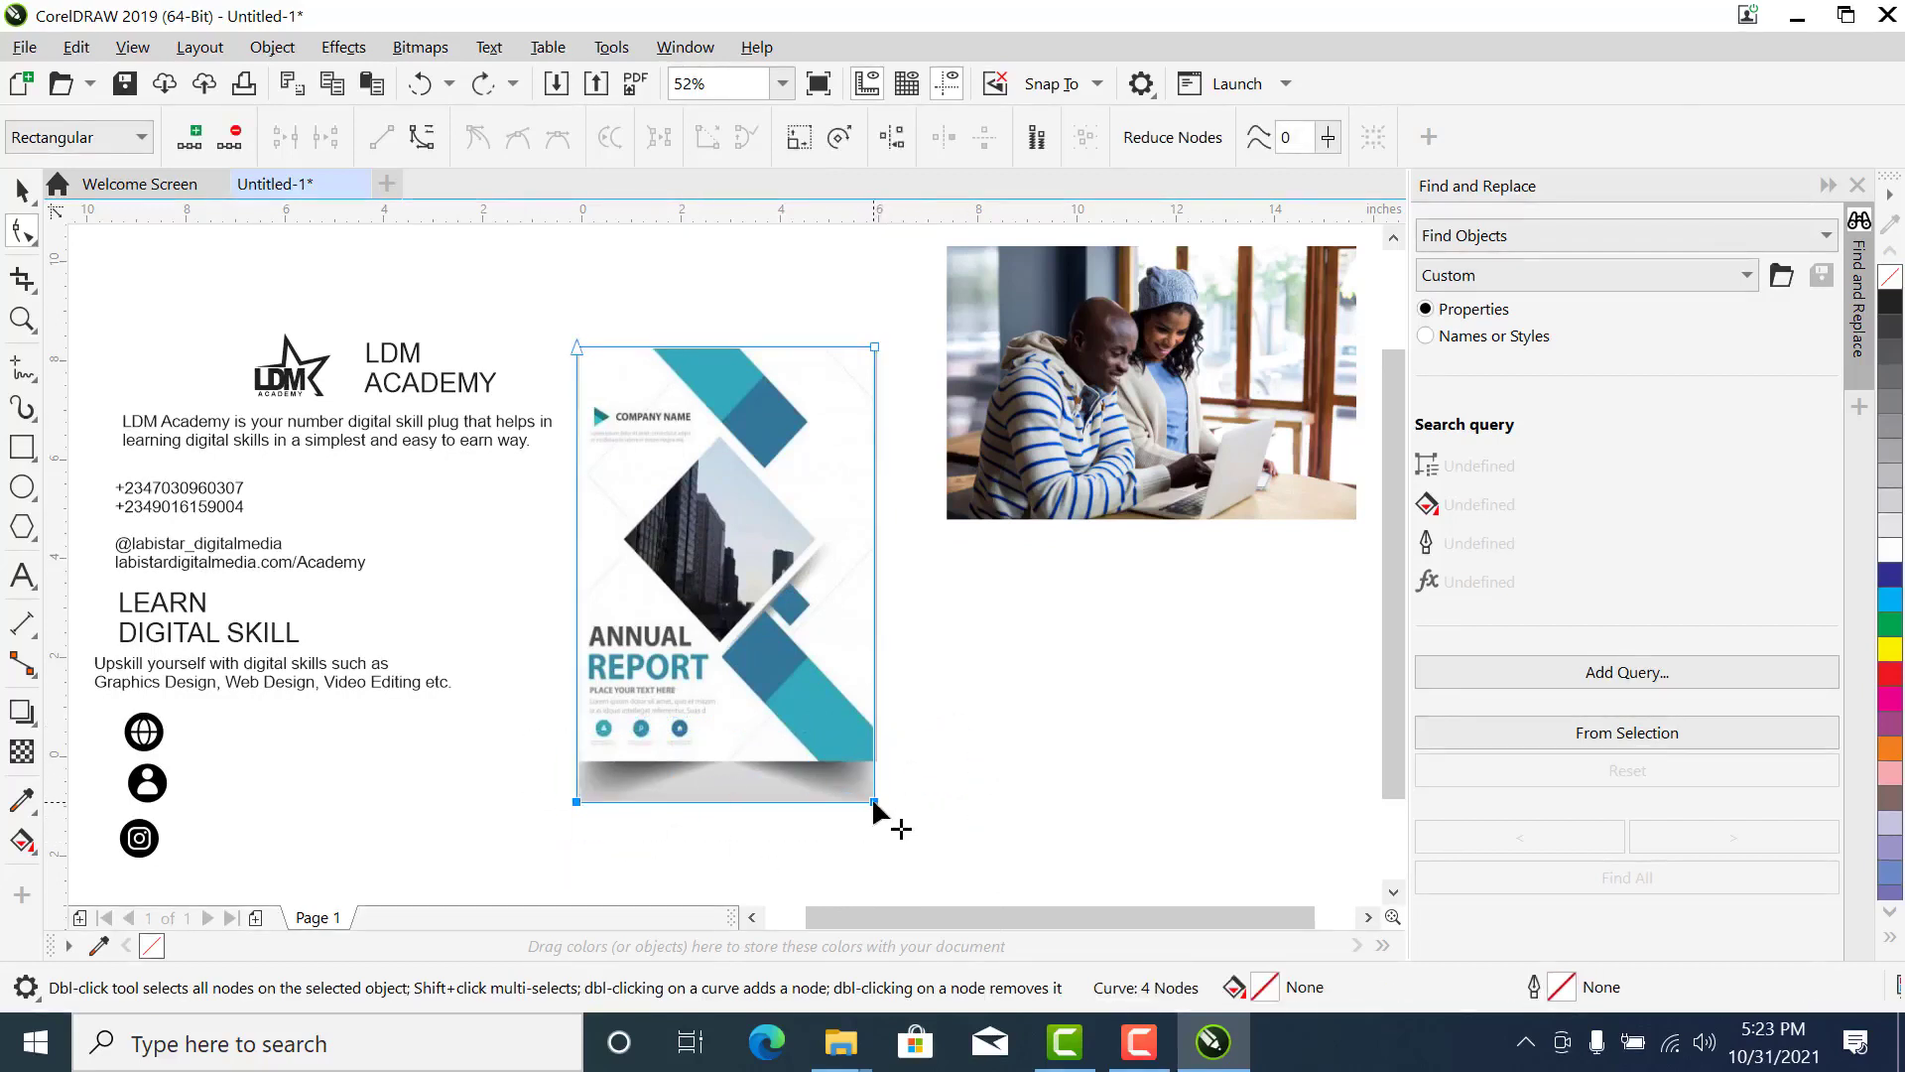
left_click_drag(871, 796, 871, 758)
key("space")
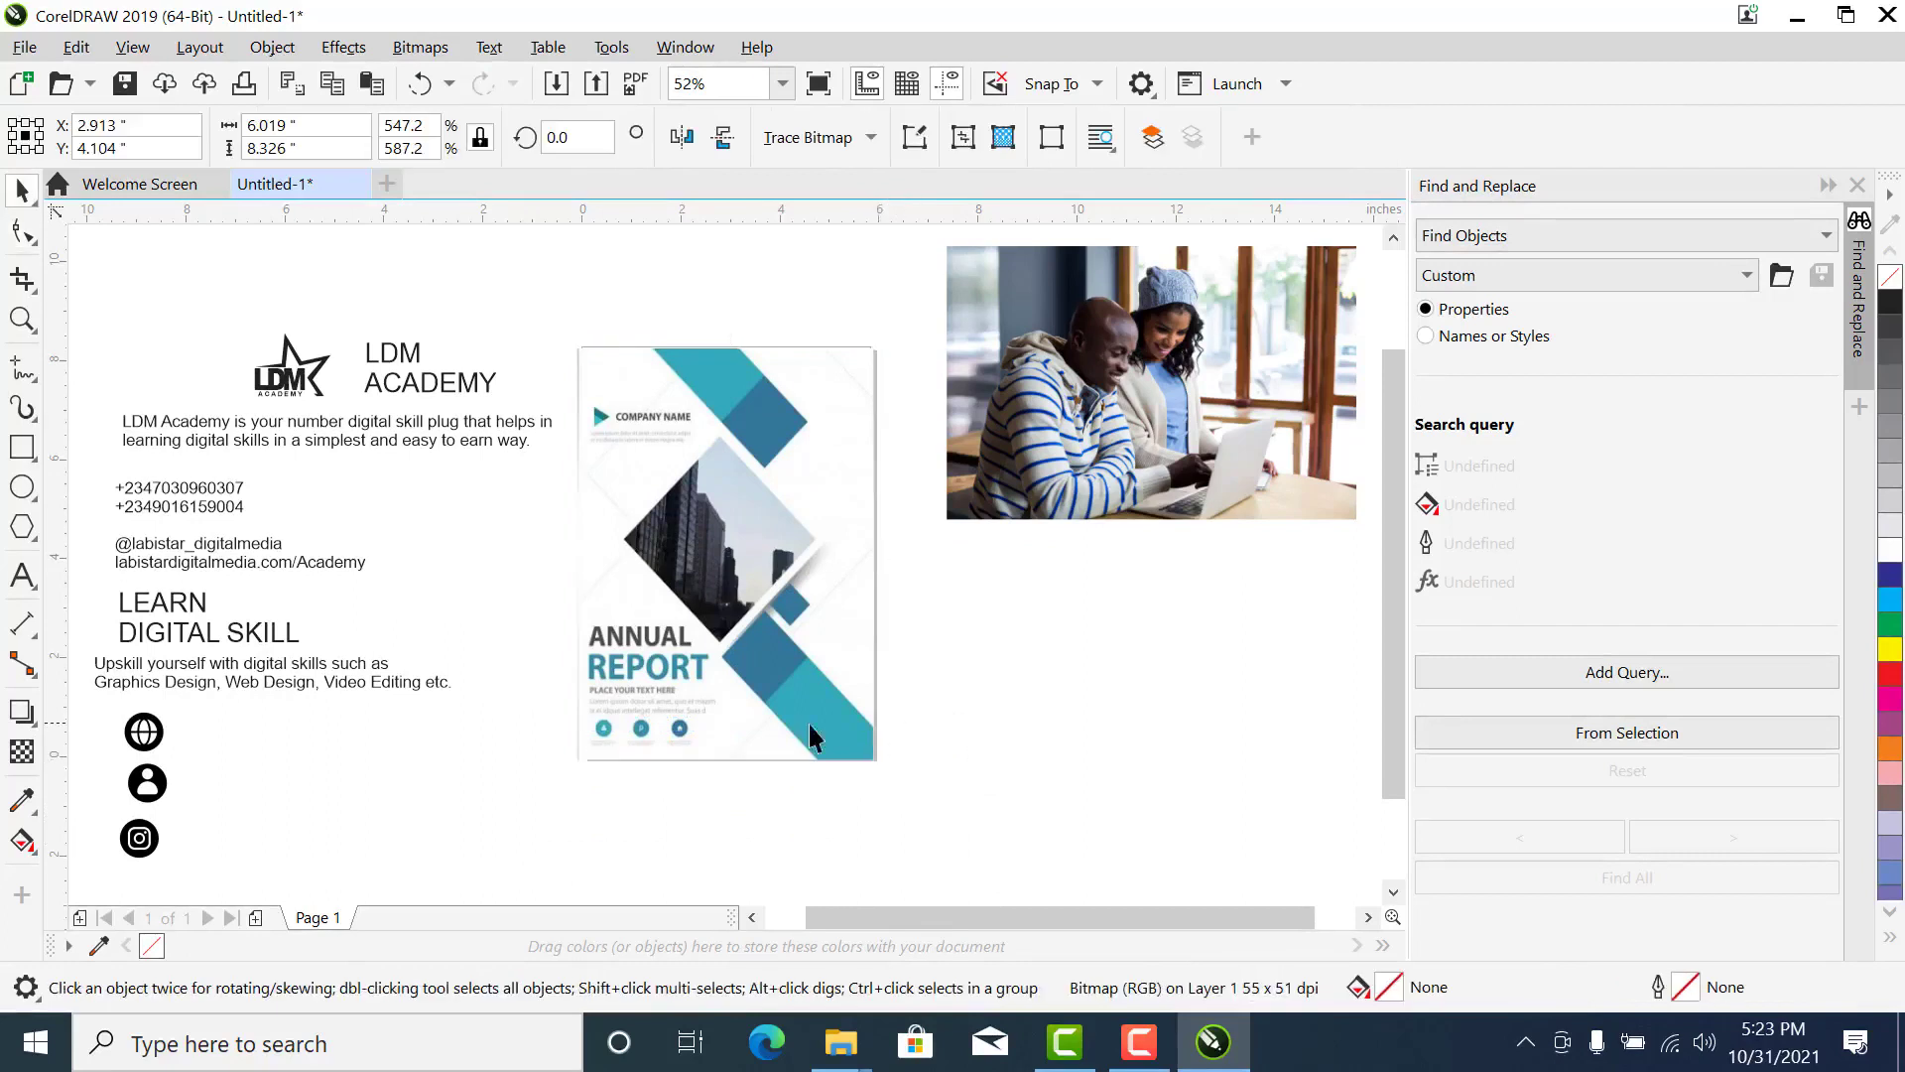
left_click(890, 631)
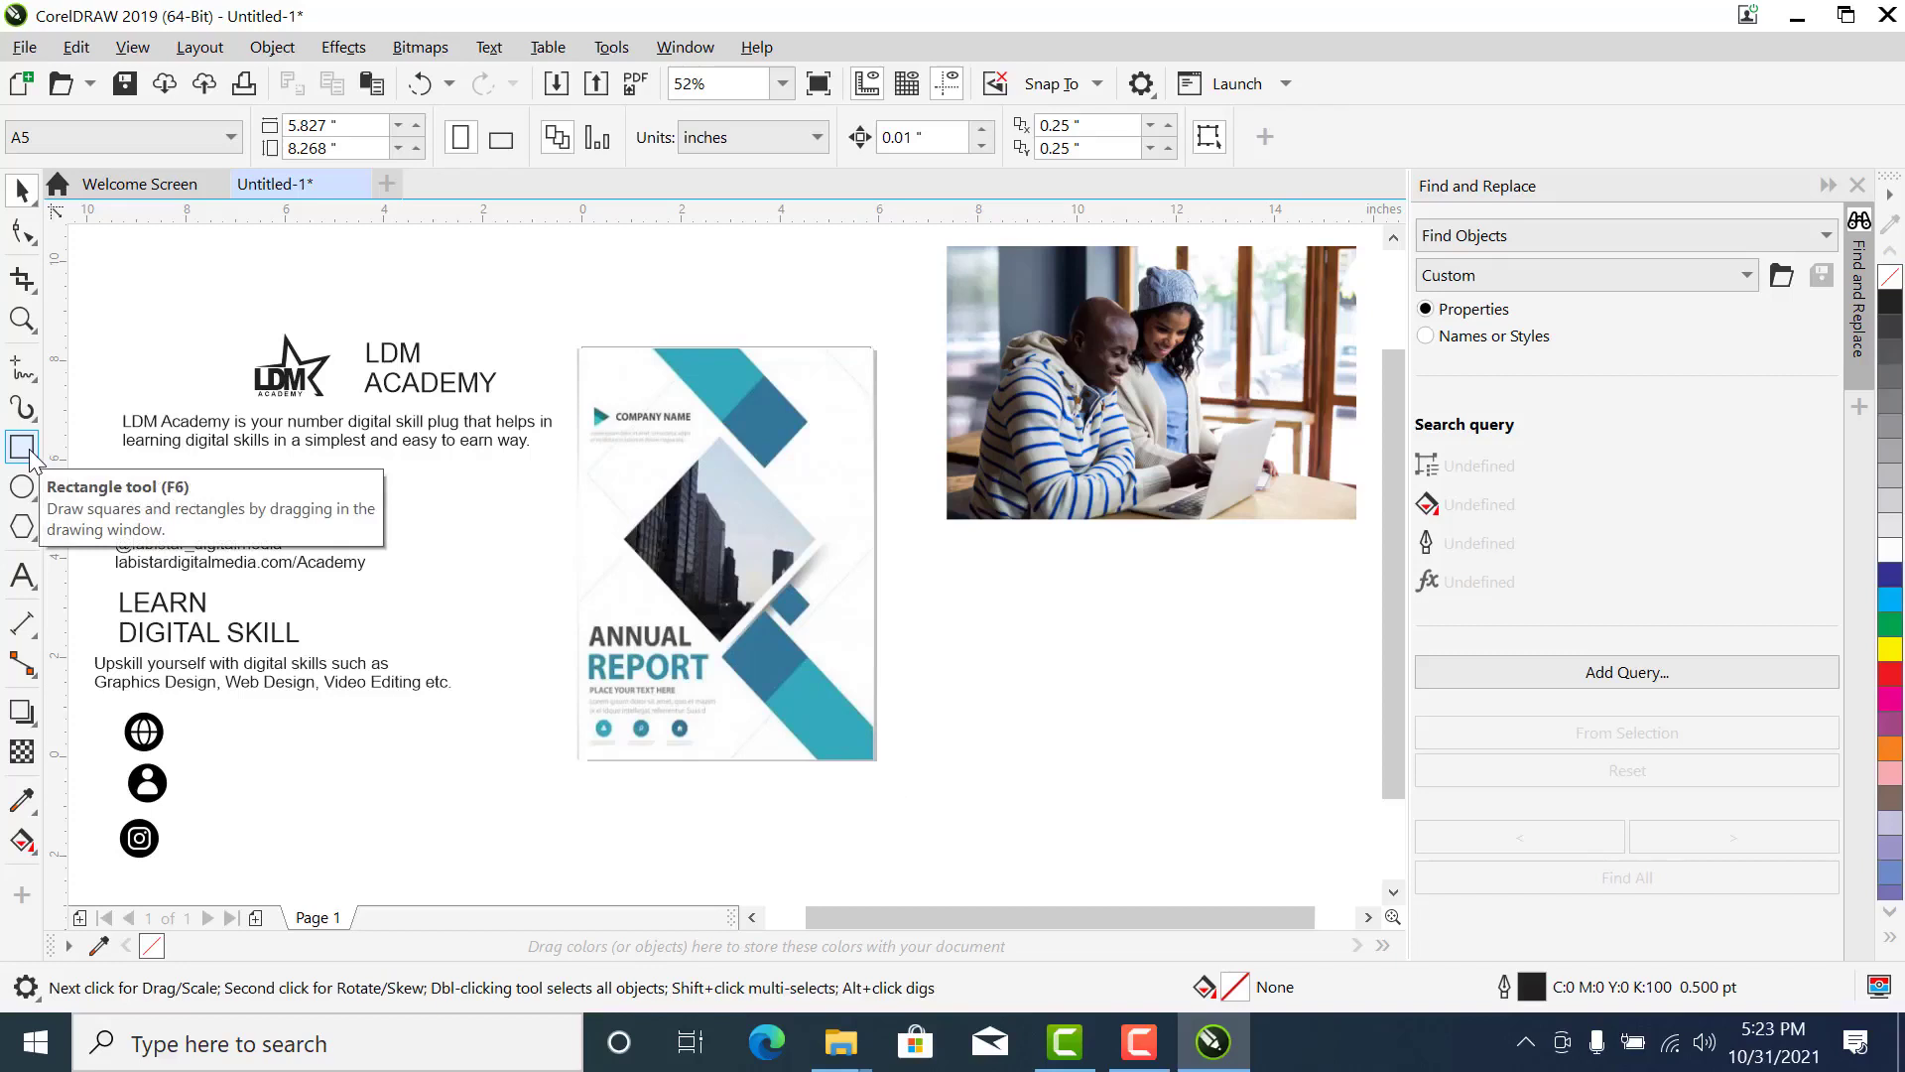
- Add a rectangle matching the full A5 page, 5.827 by 8.268 inches, as a page frame
double_click(30, 454)
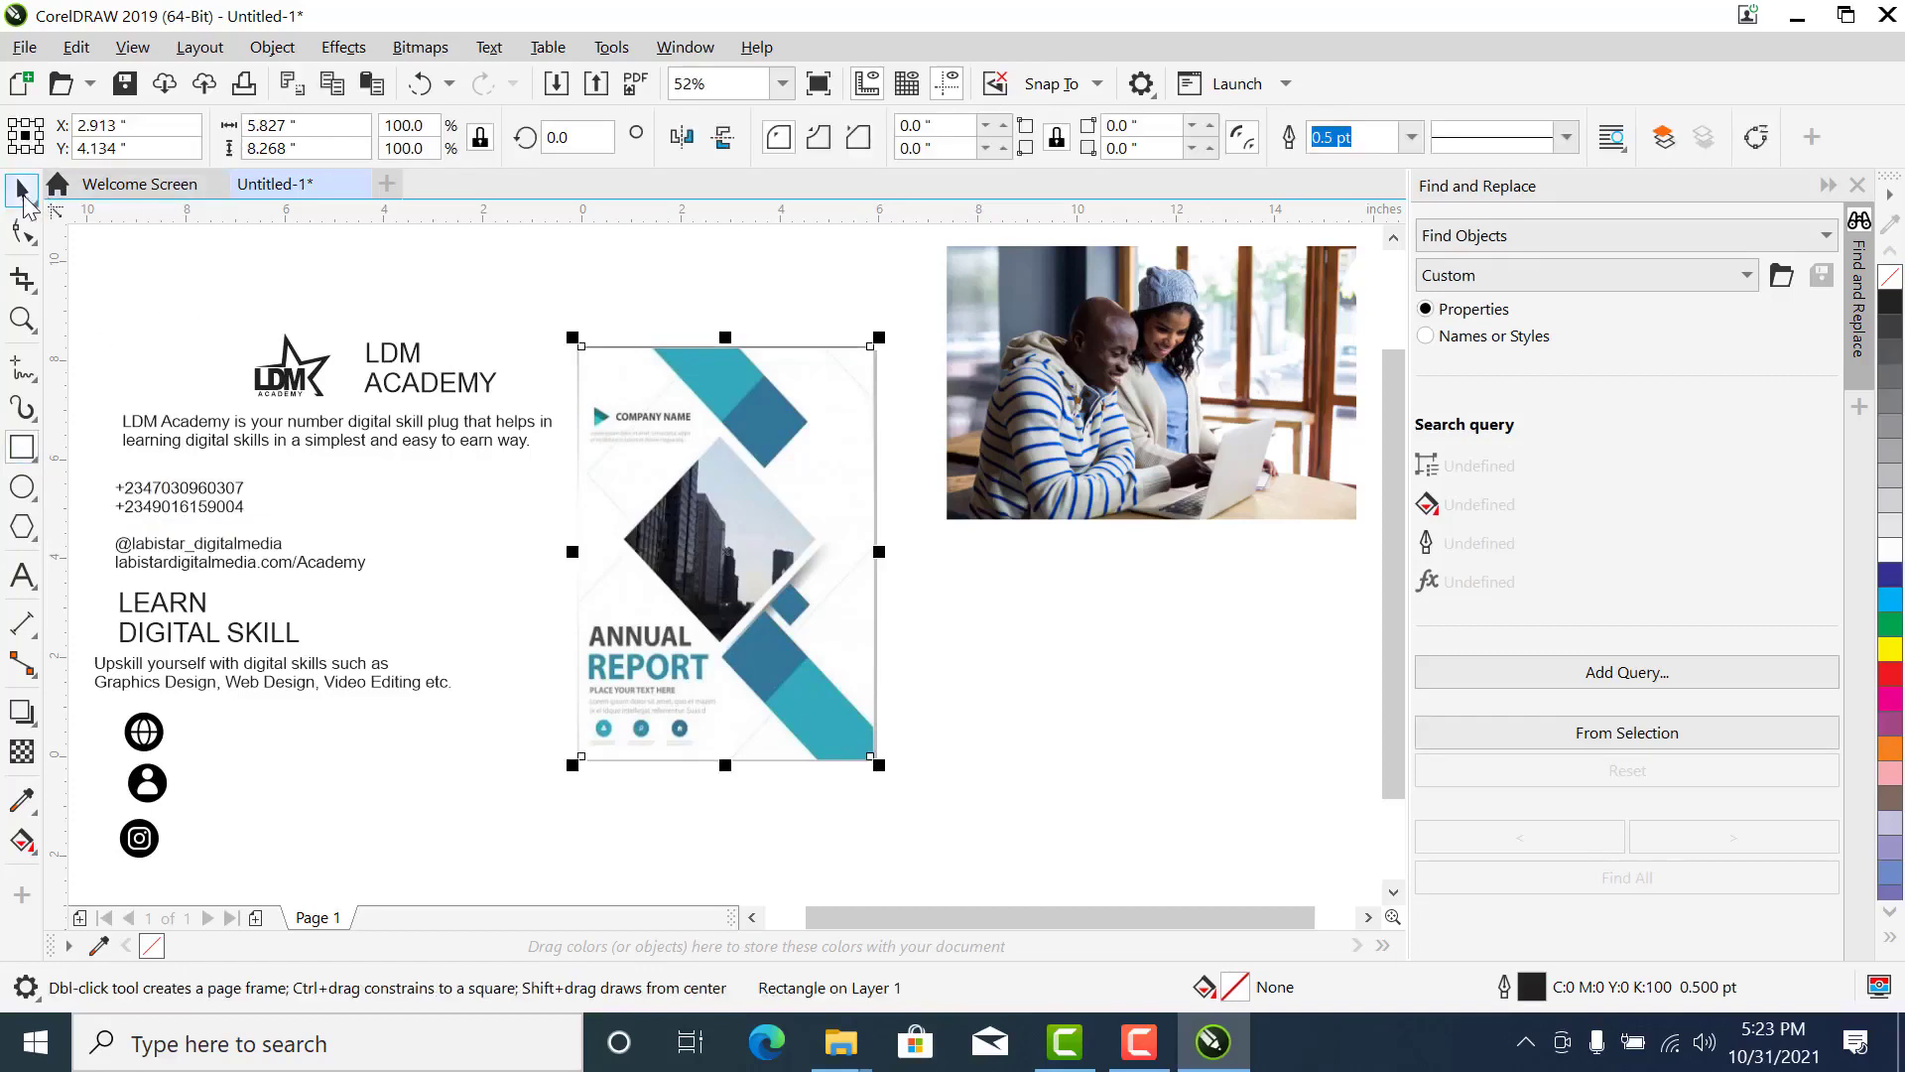
left_click(24, 198)
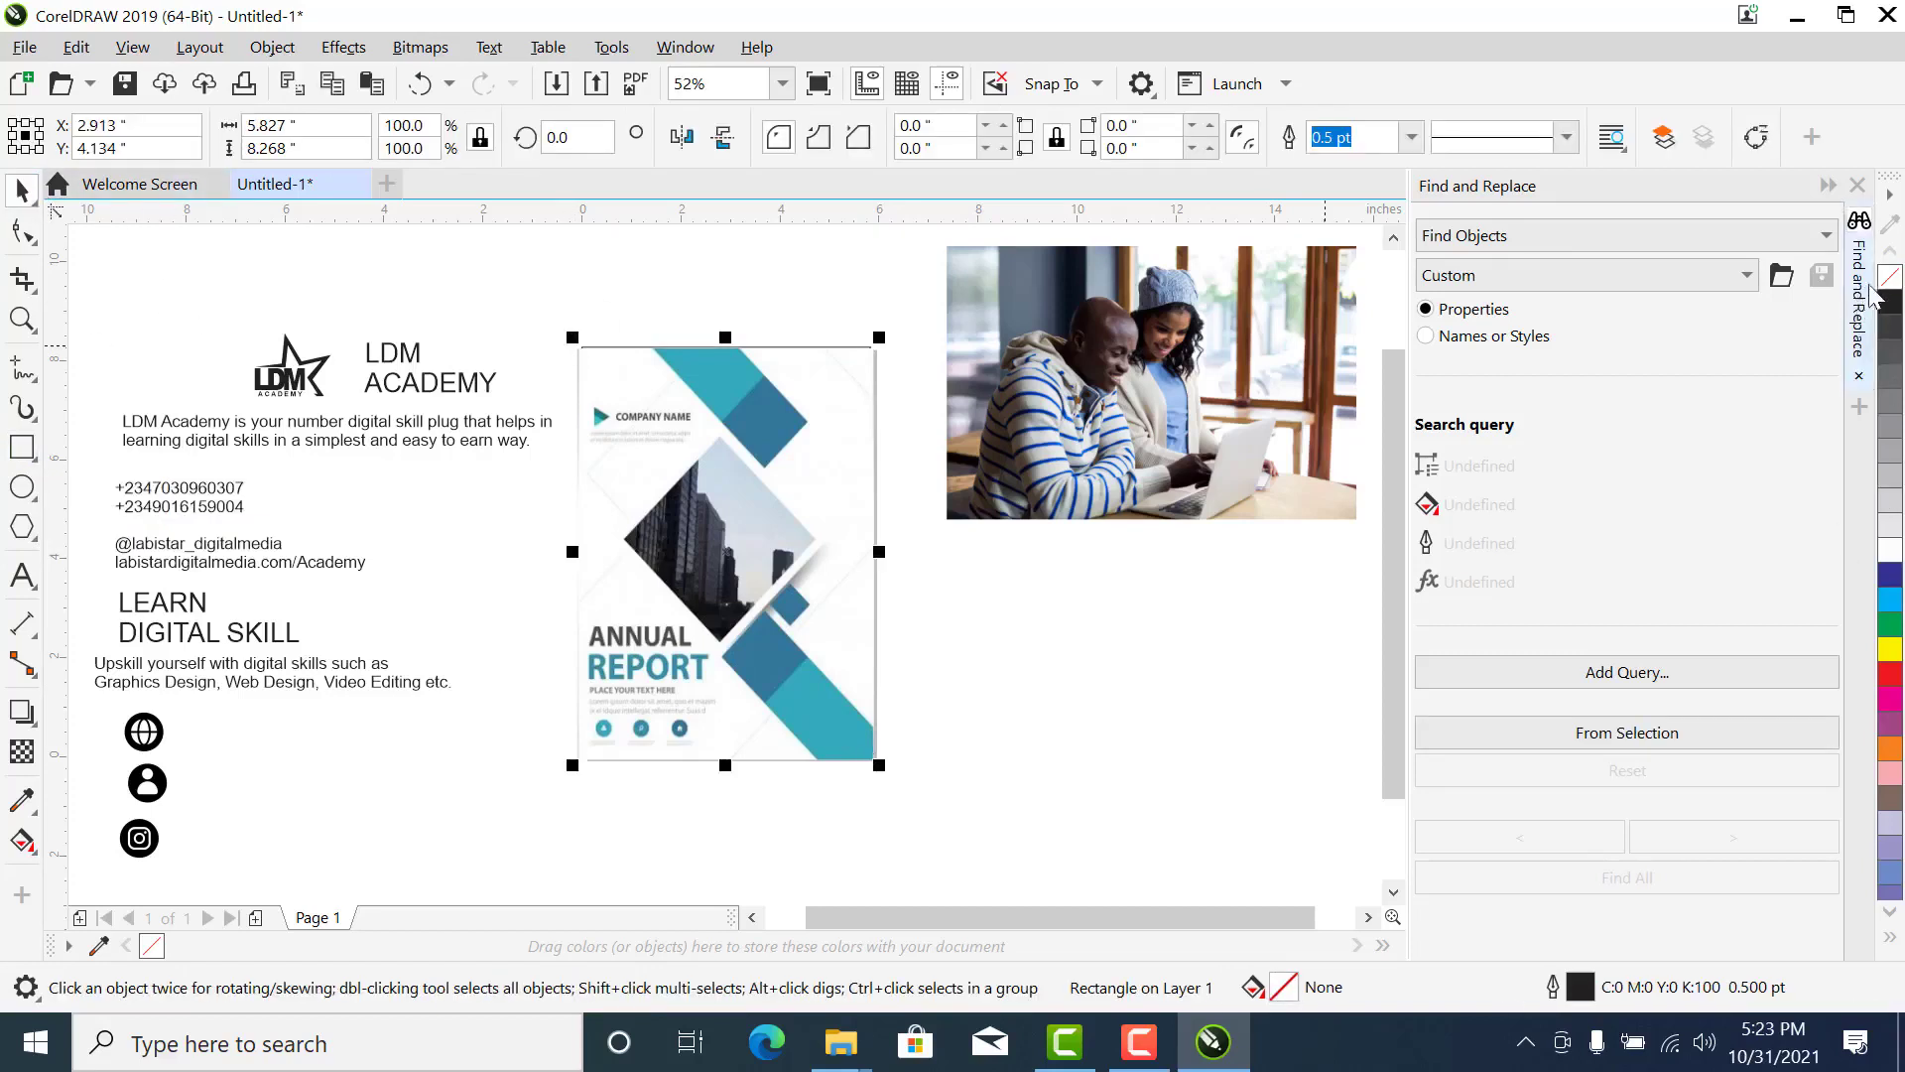
scroll(1888, 288, "up", 1)
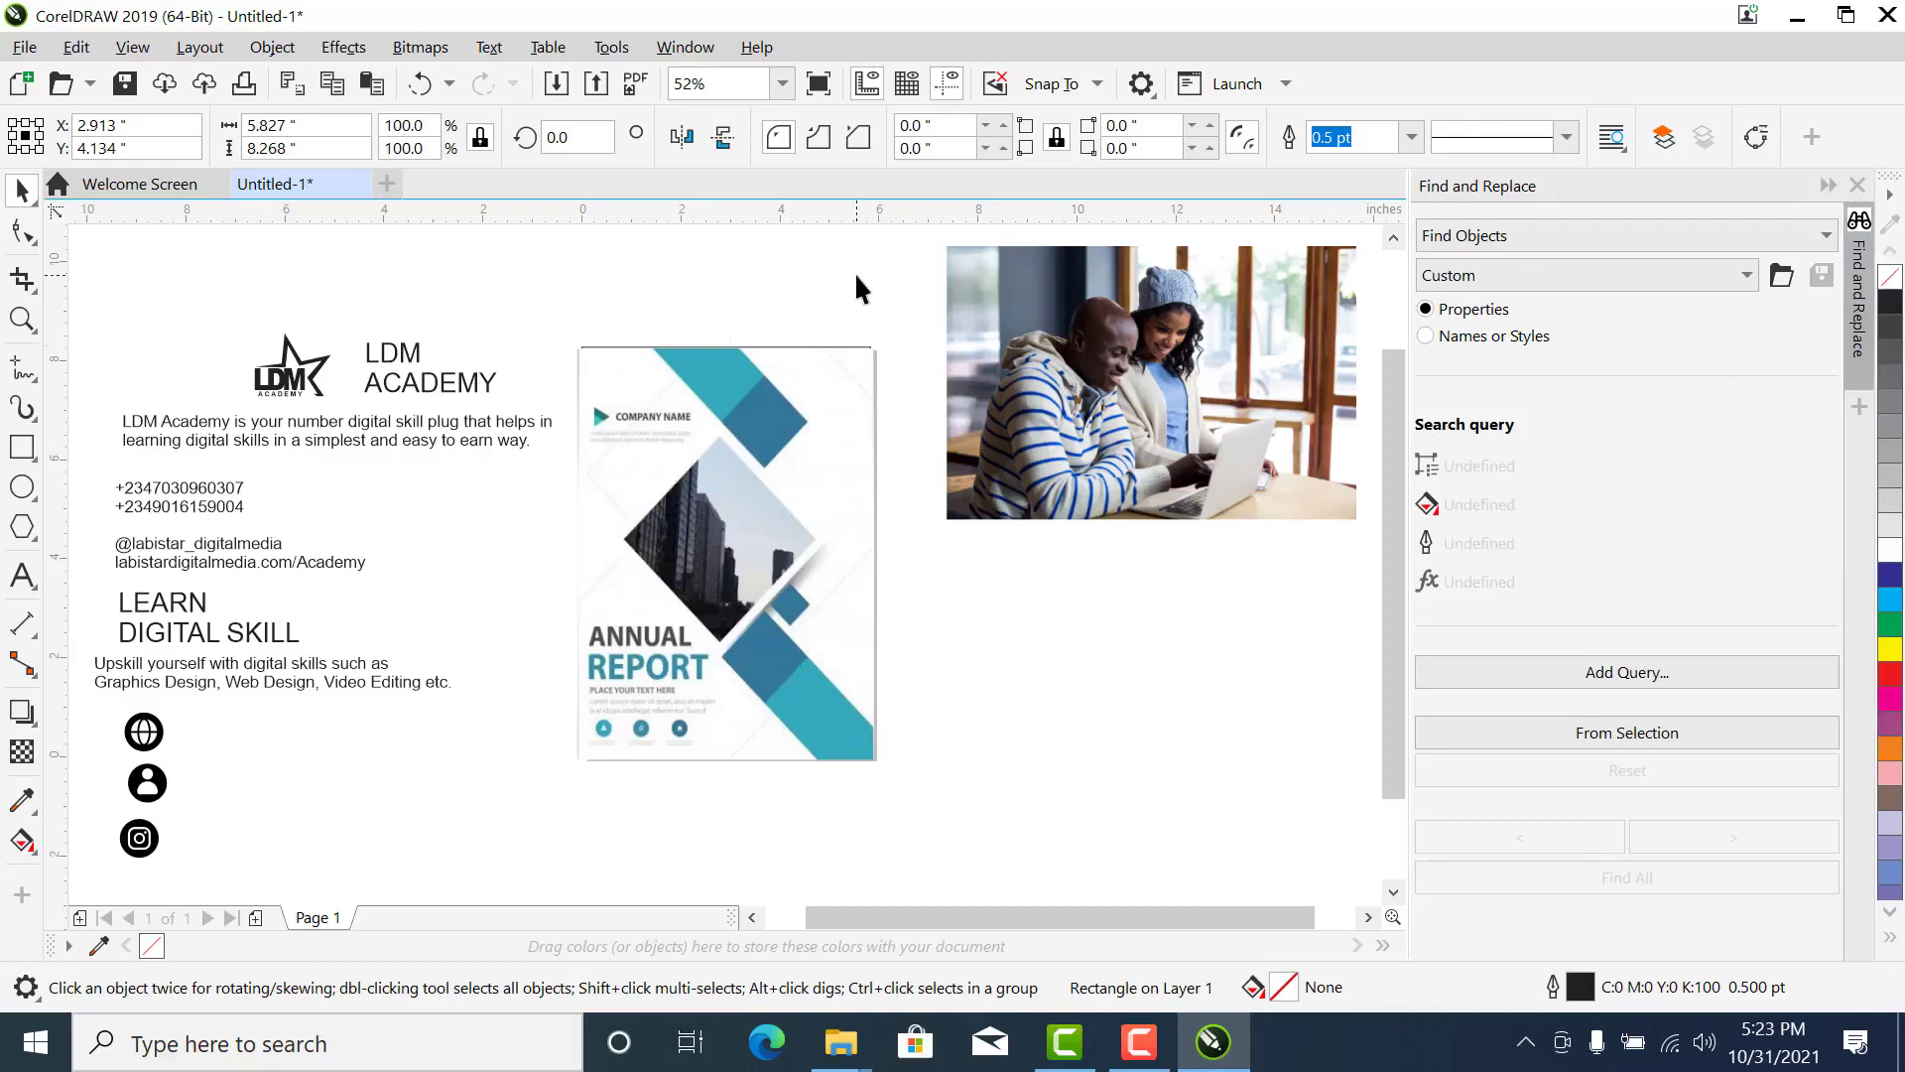
left_click(799, 362)
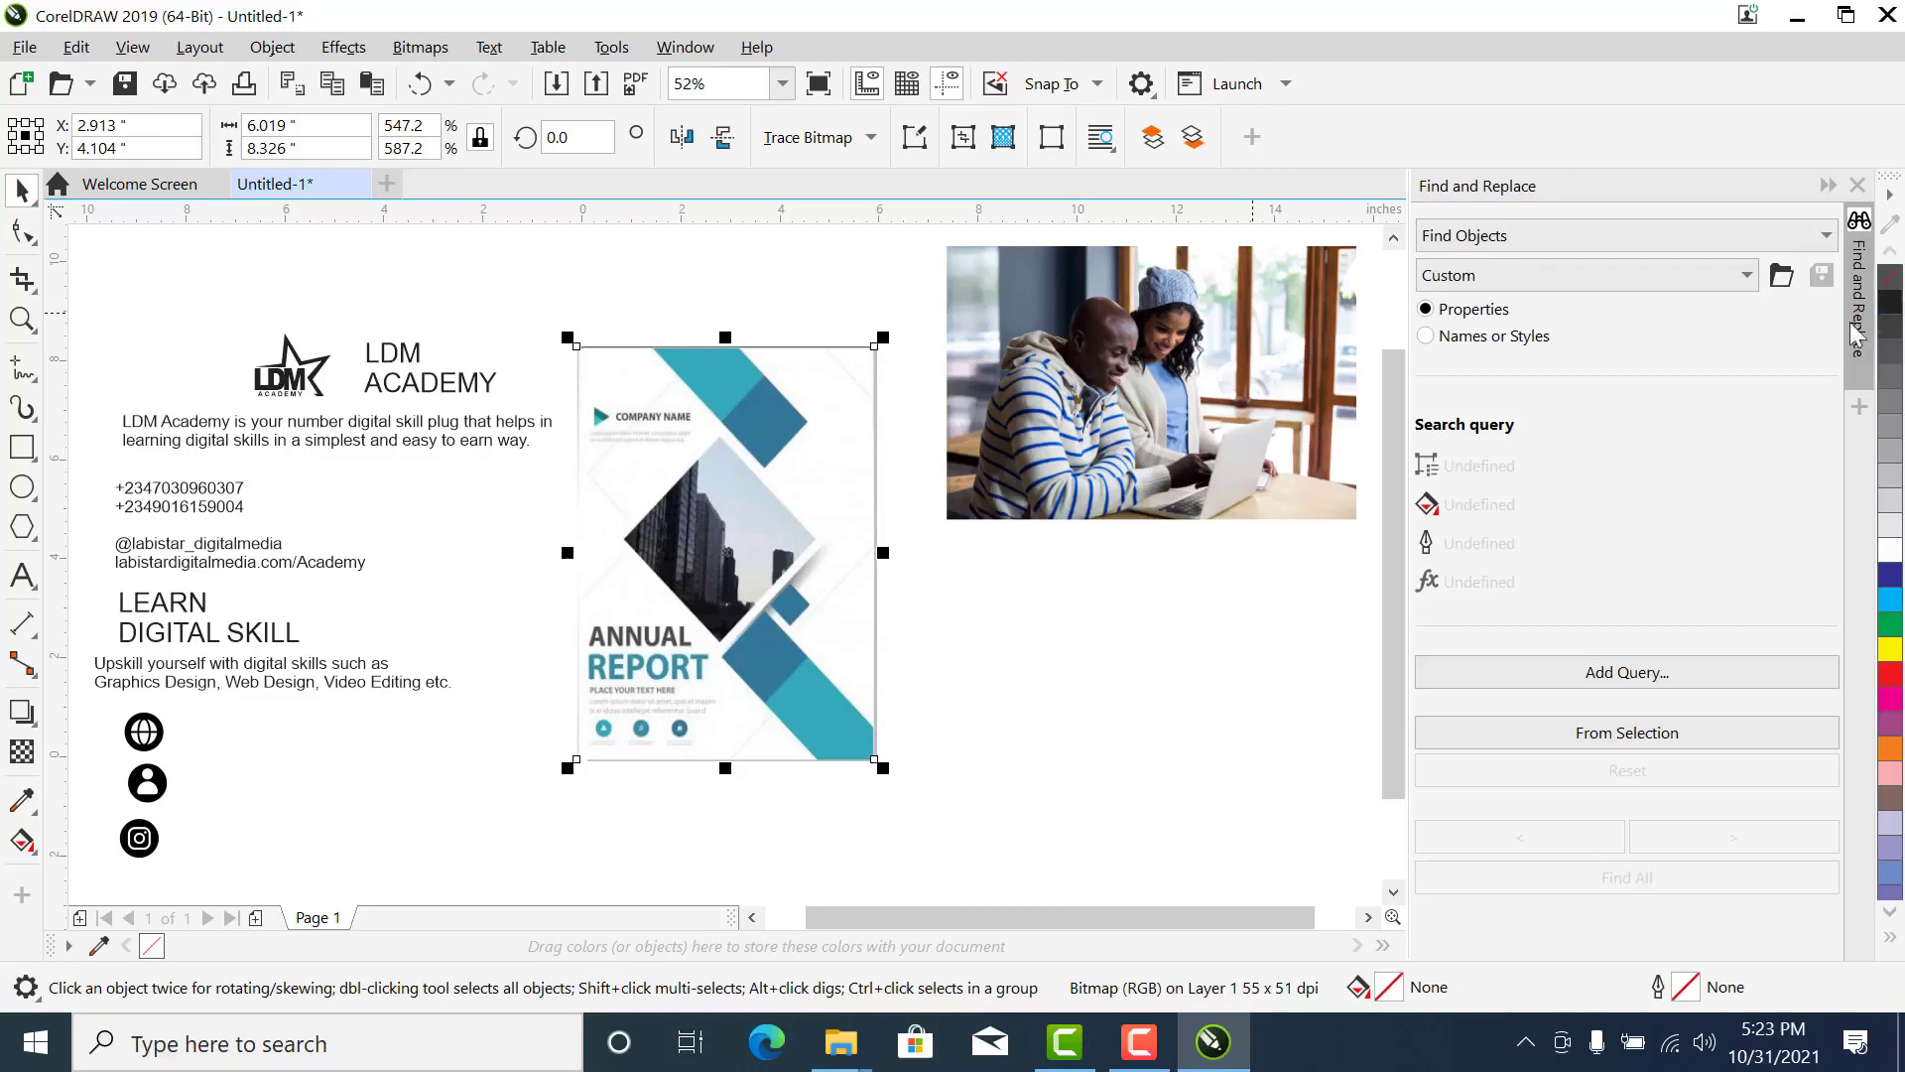
left_click(661, 300)
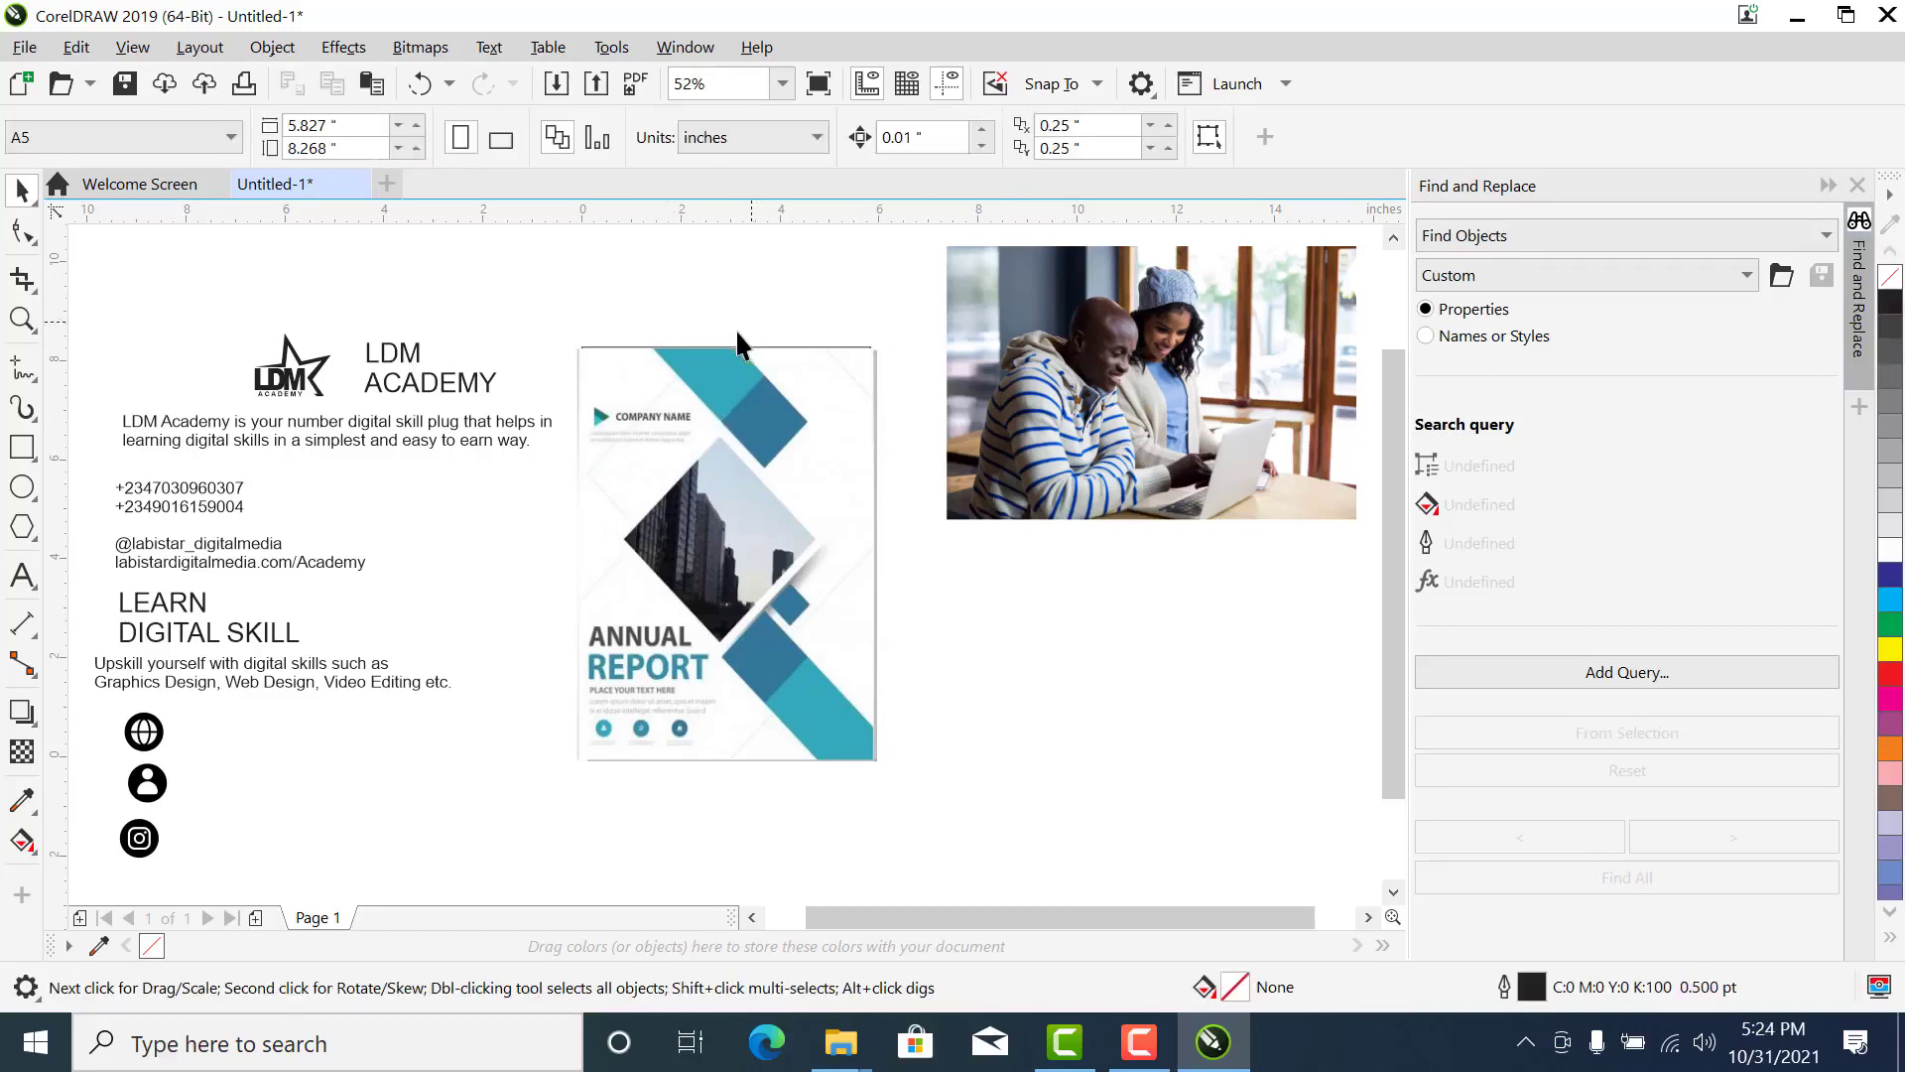
- Zoom in on the upper part of the Annual Report image around the diagonal shapes
key("z")
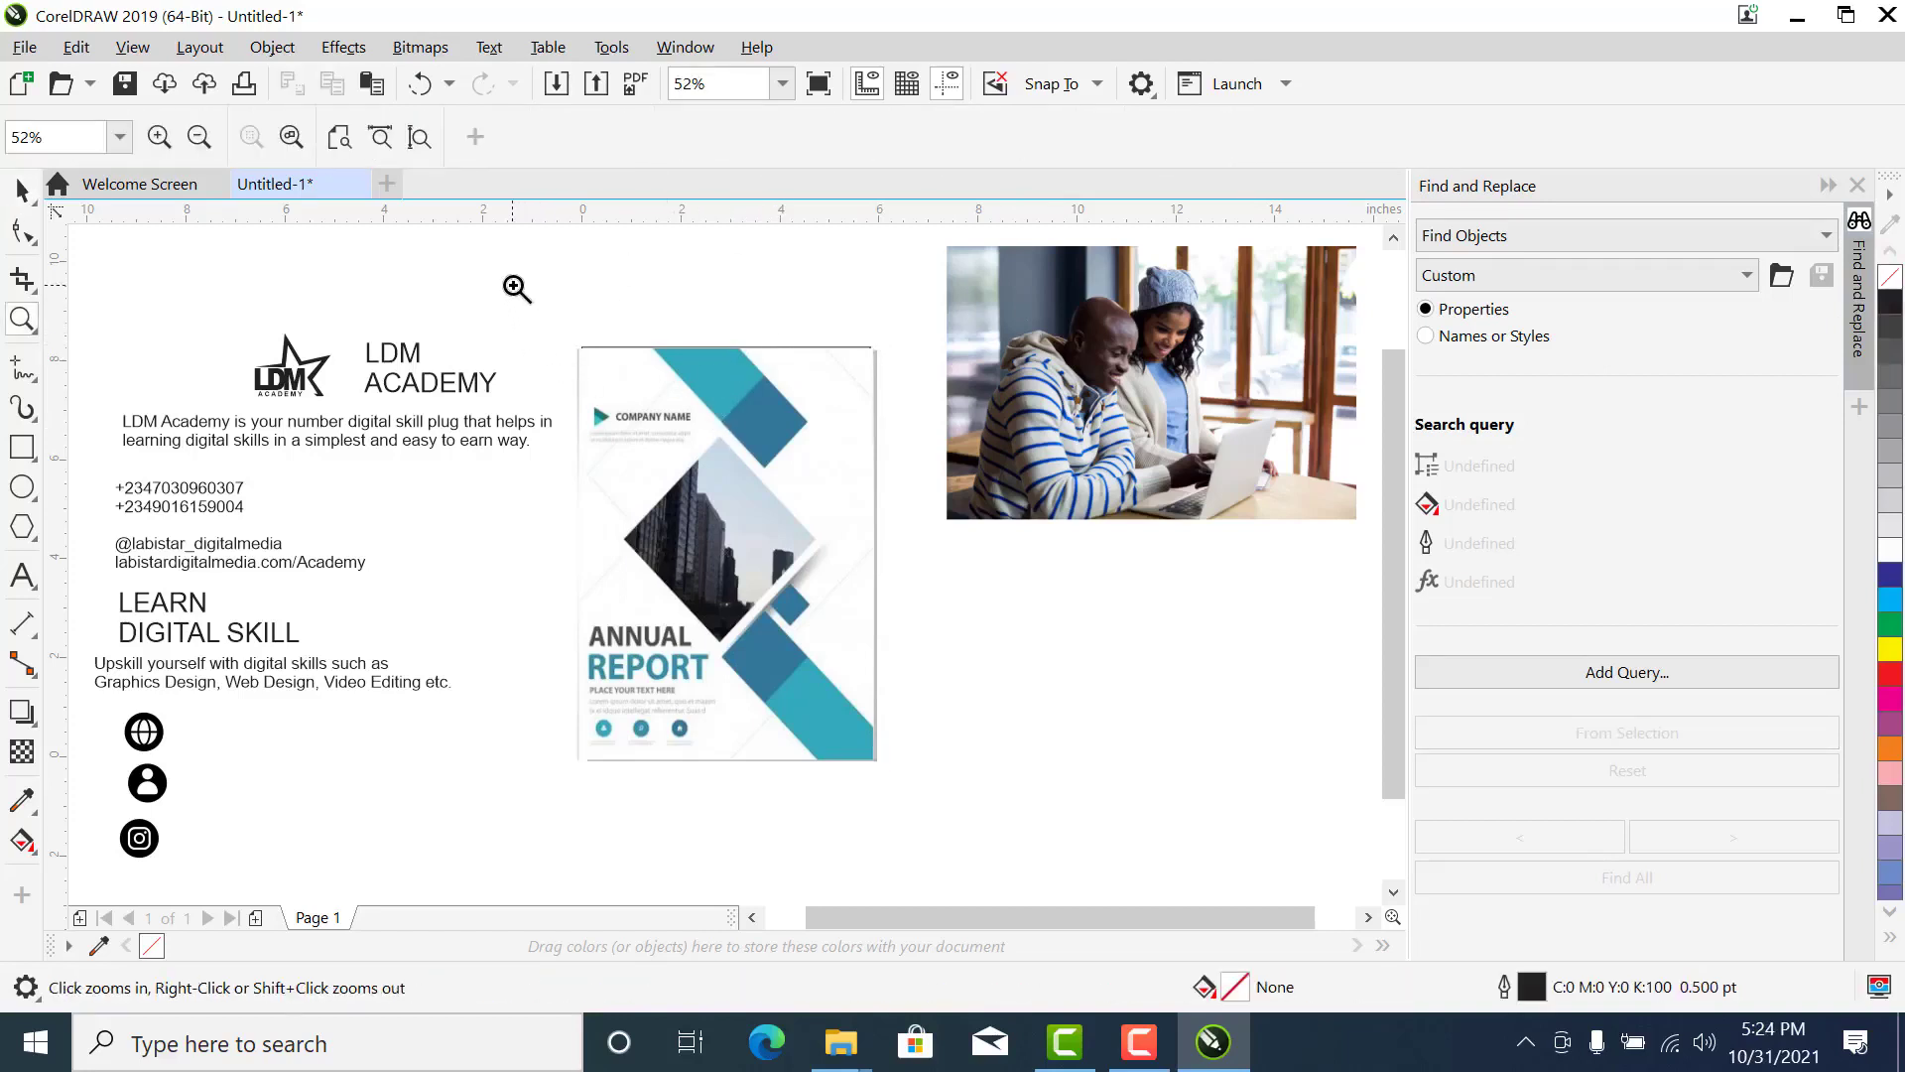
left_click_drag(515, 289, 1076, 579)
key("space")
left_click(680, 477)
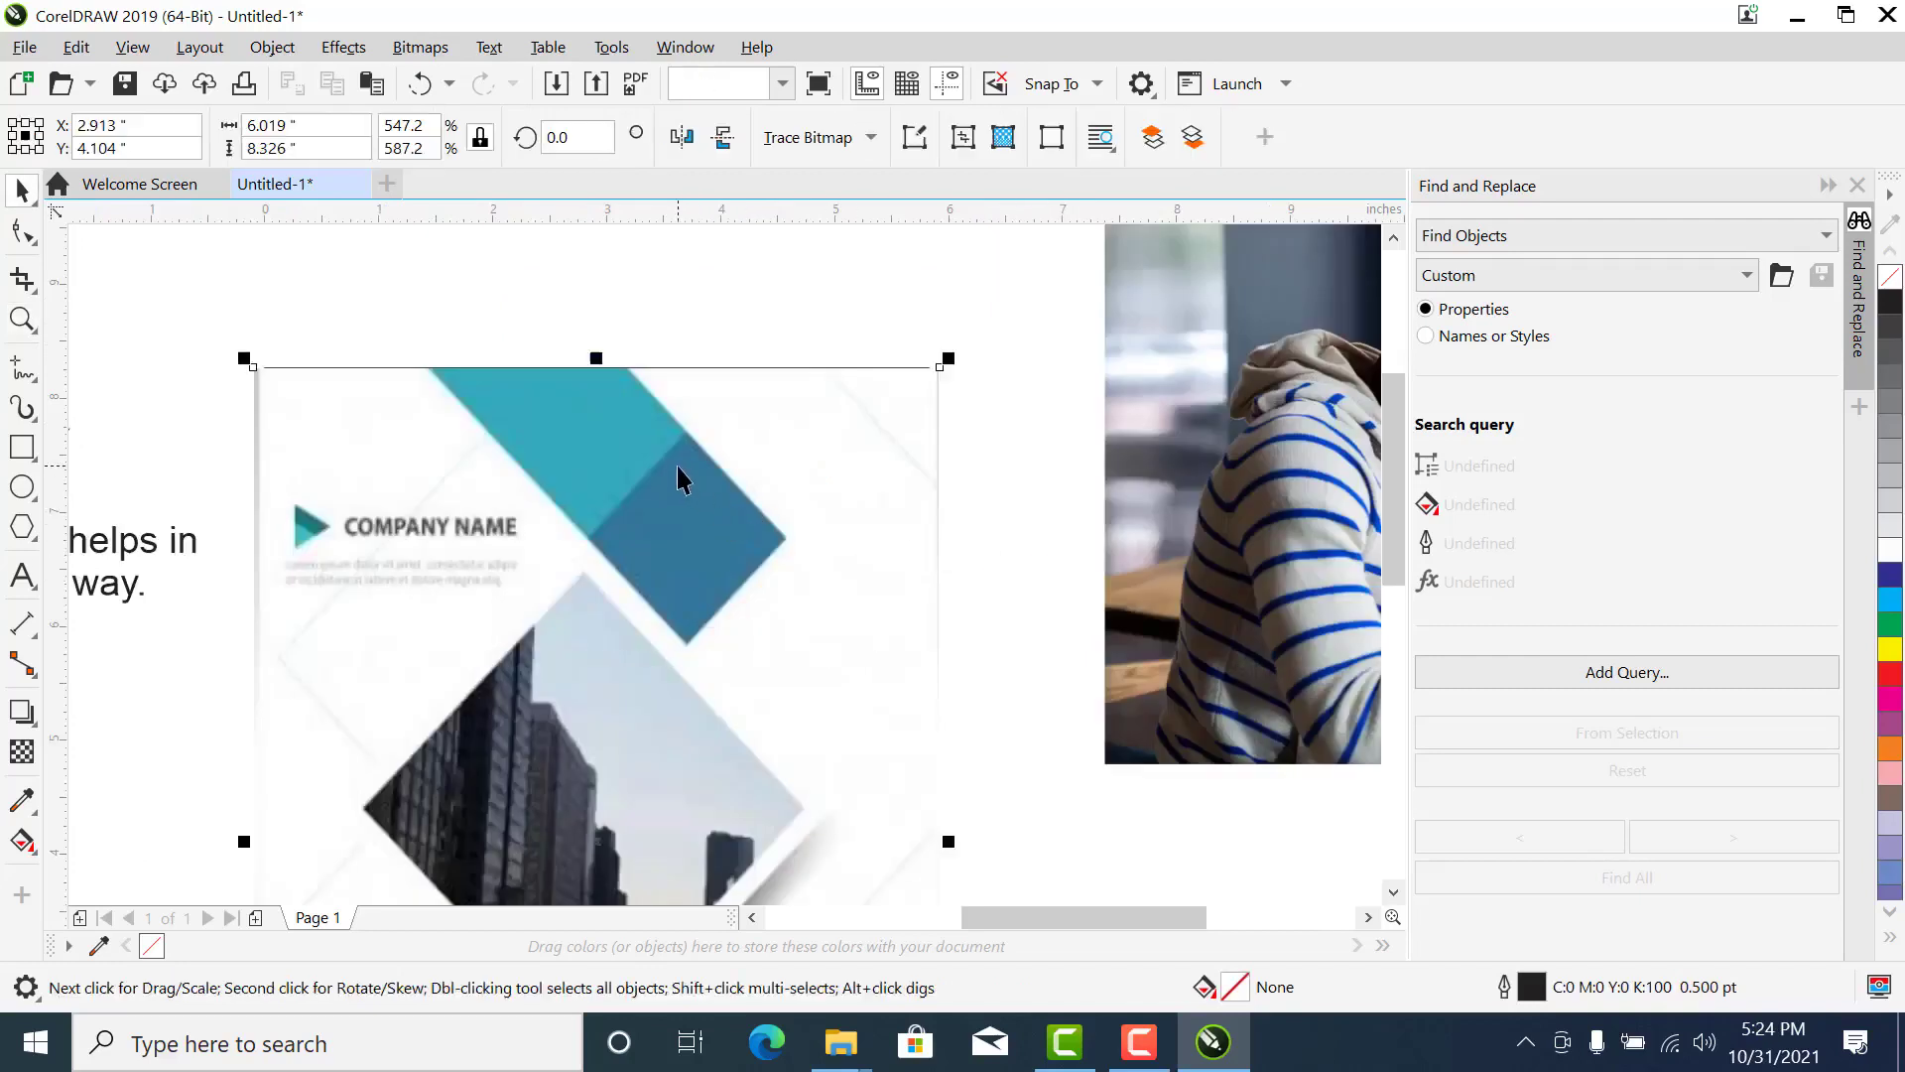
left_click(459, 314)
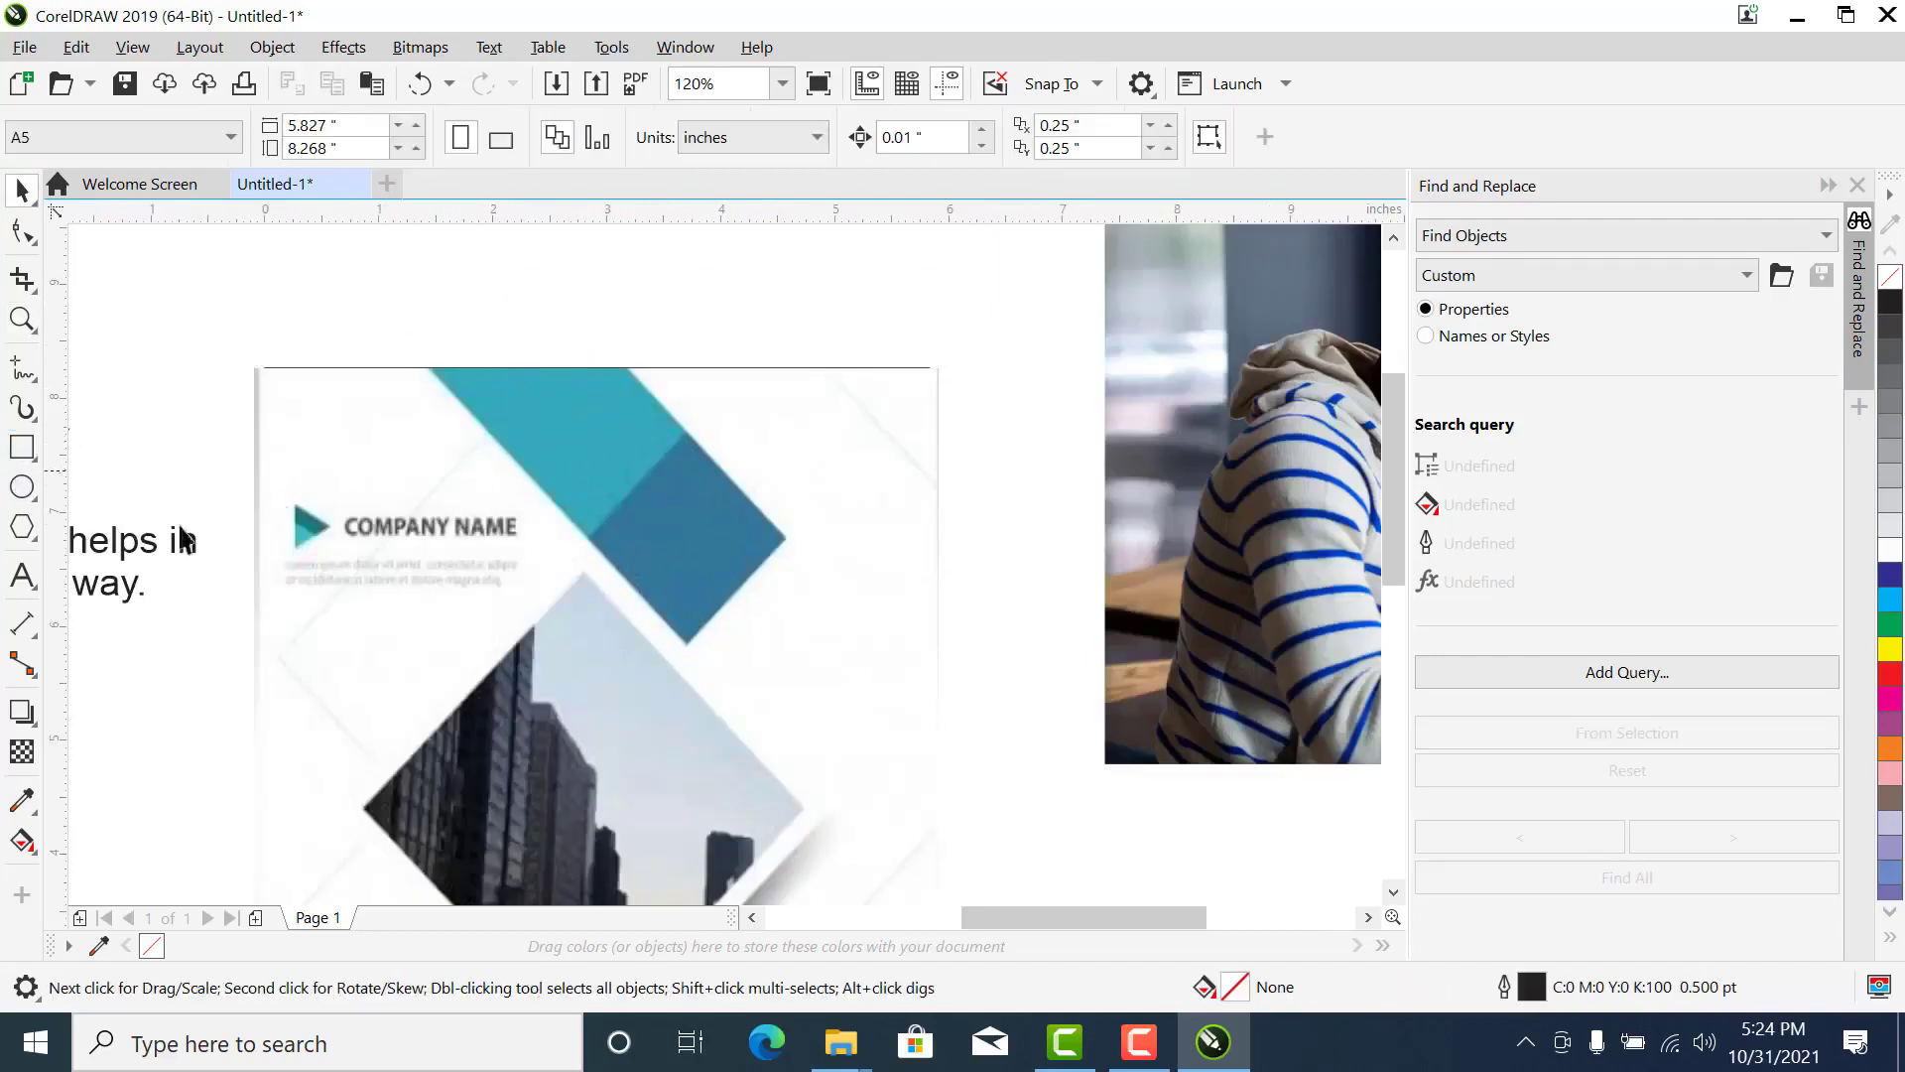
- Draw a rectangle about 1.41 by 2.61 inches from the diagonal band's upper-left corner and convert it to curves
left_click(22, 447)
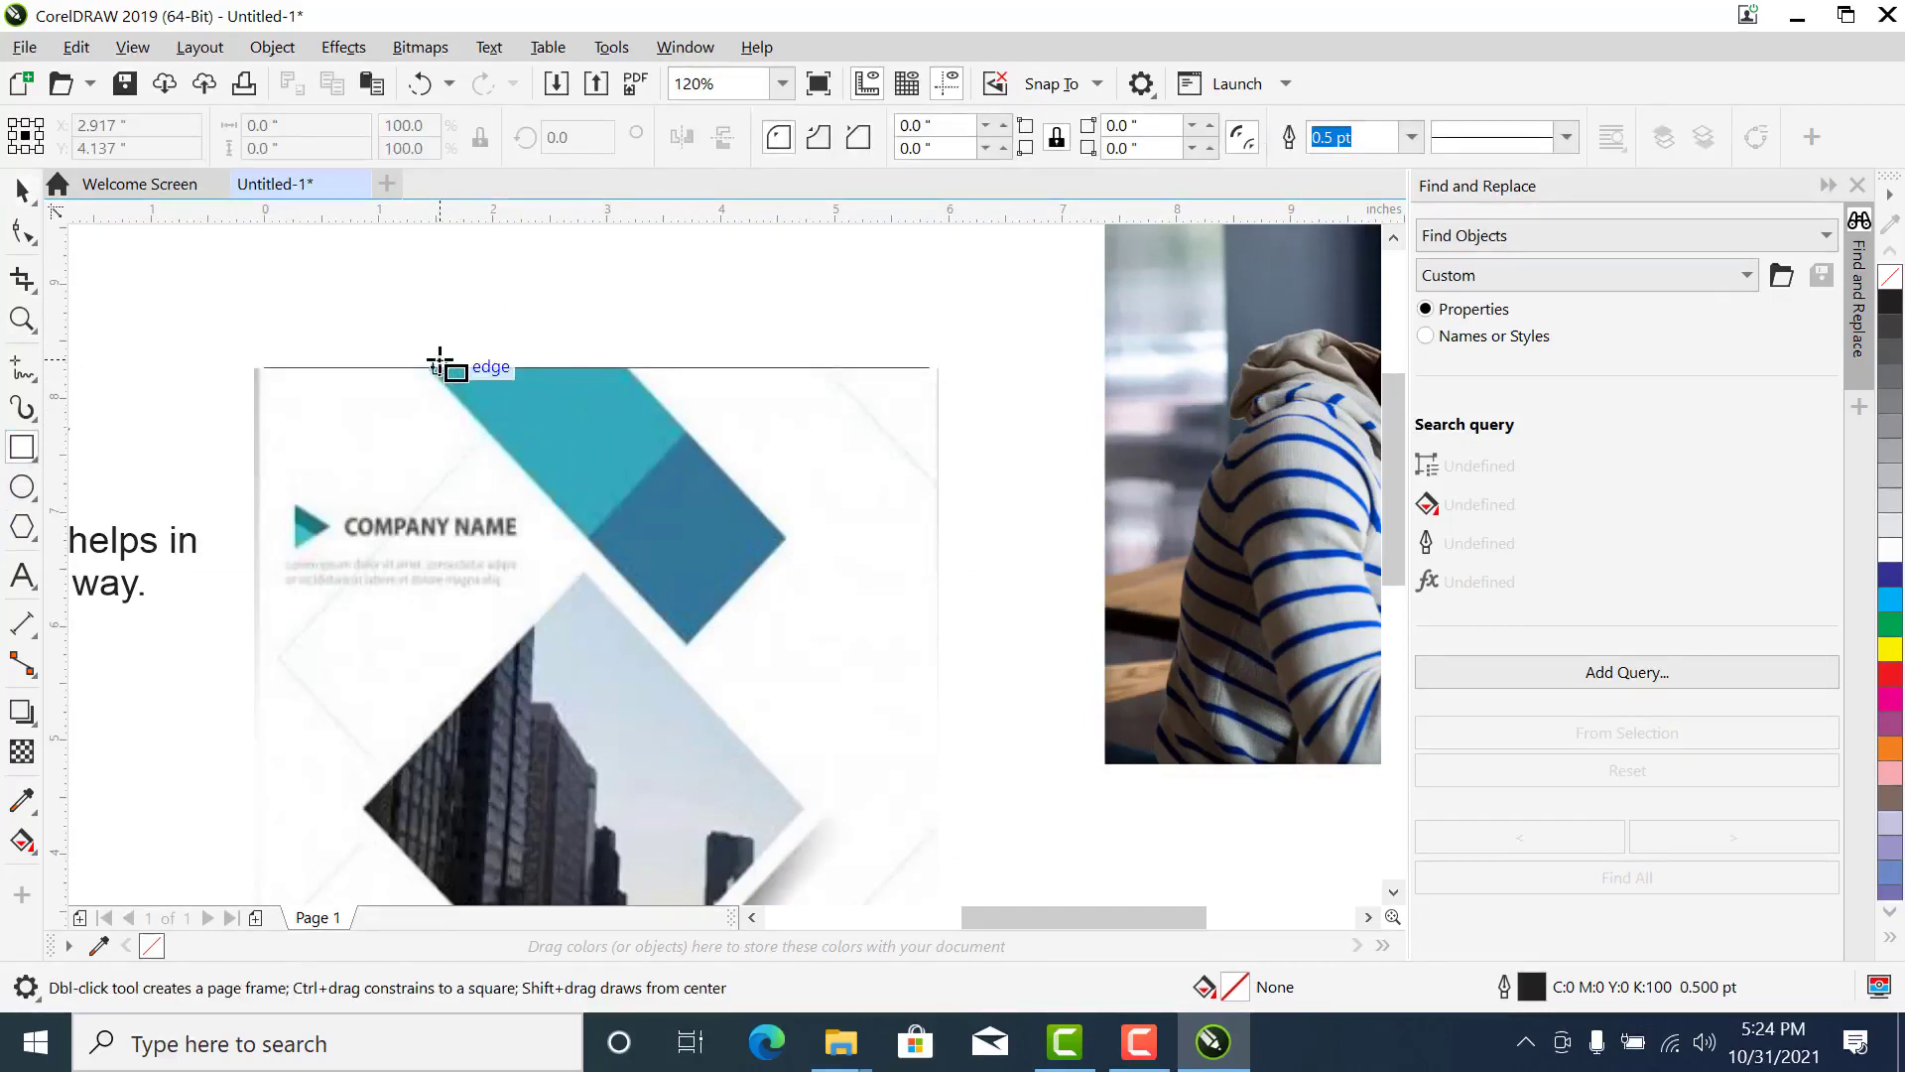
mouse_move(434, 368)
left_mouse_down()
mouse_move(664, 499)
mouse_move(692, 536)
mouse_move(685, 515)
left_mouse_up()
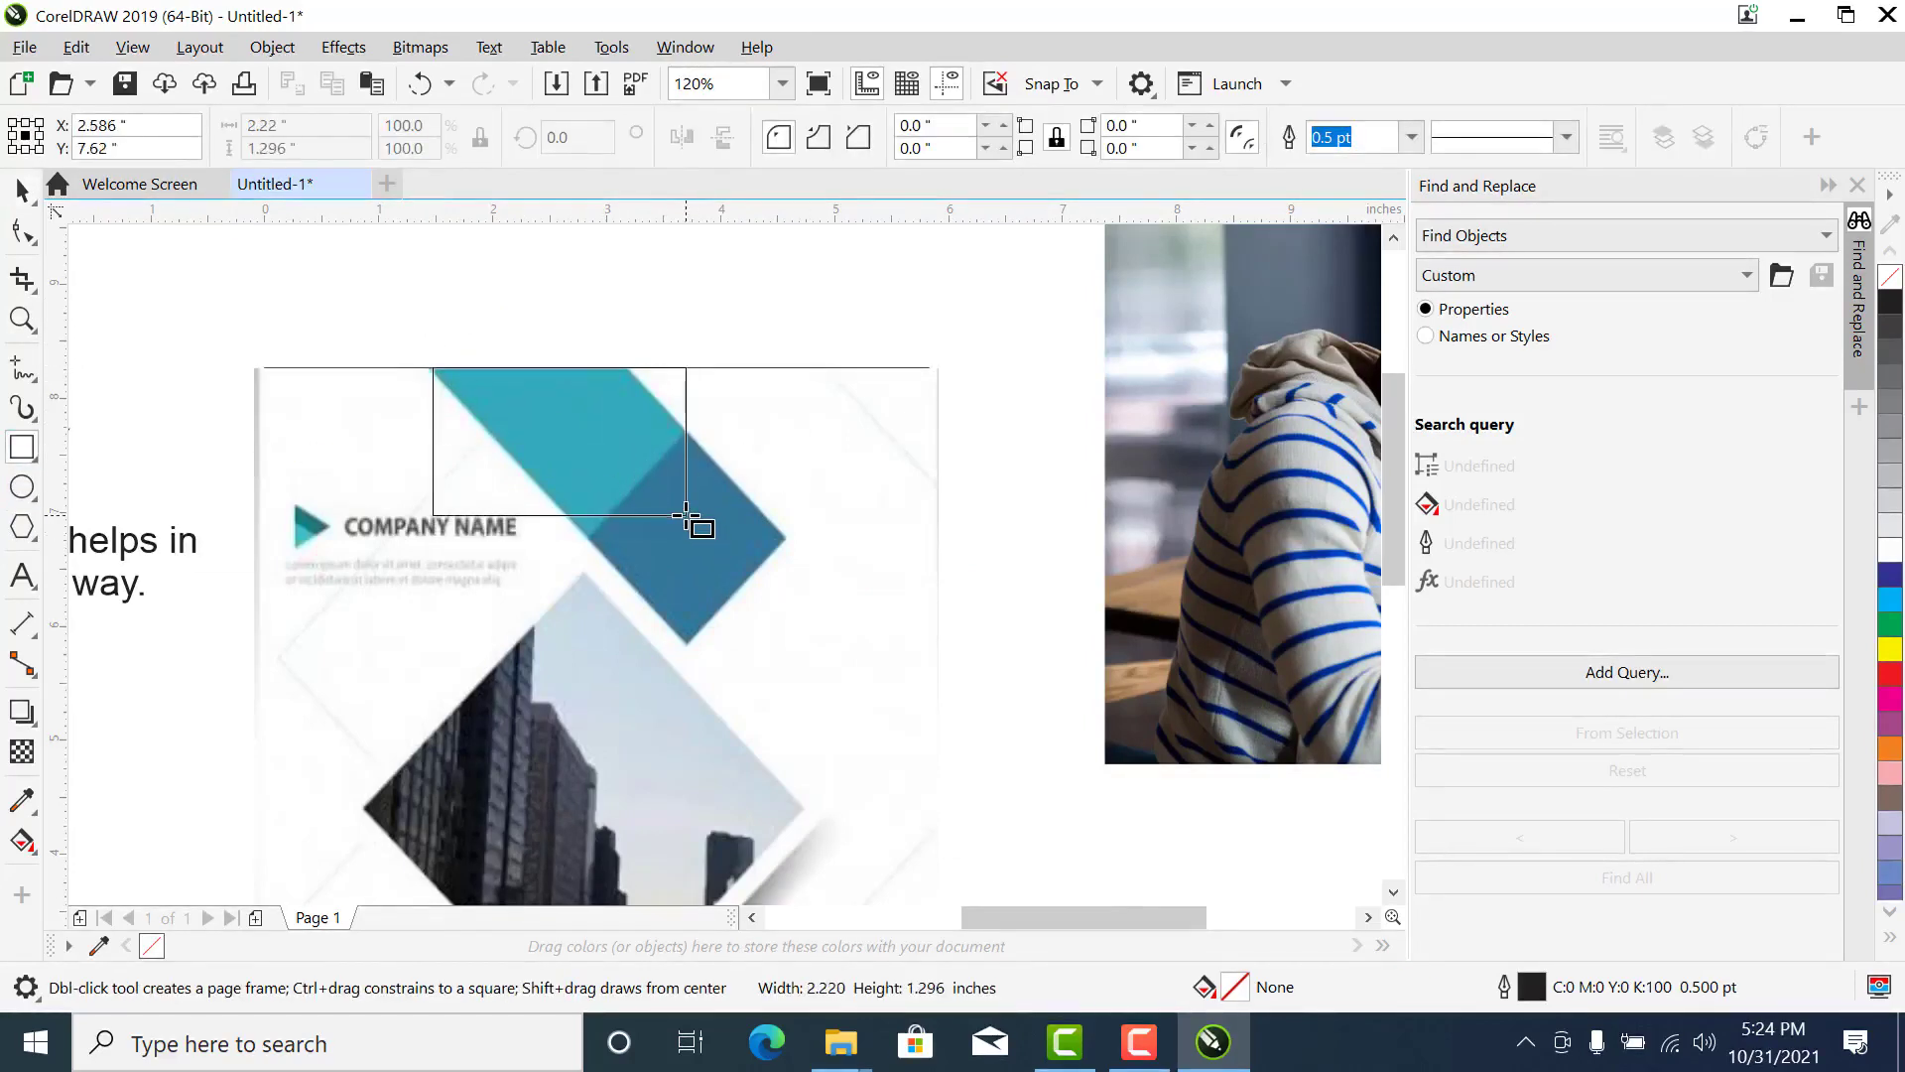
key("Delete")
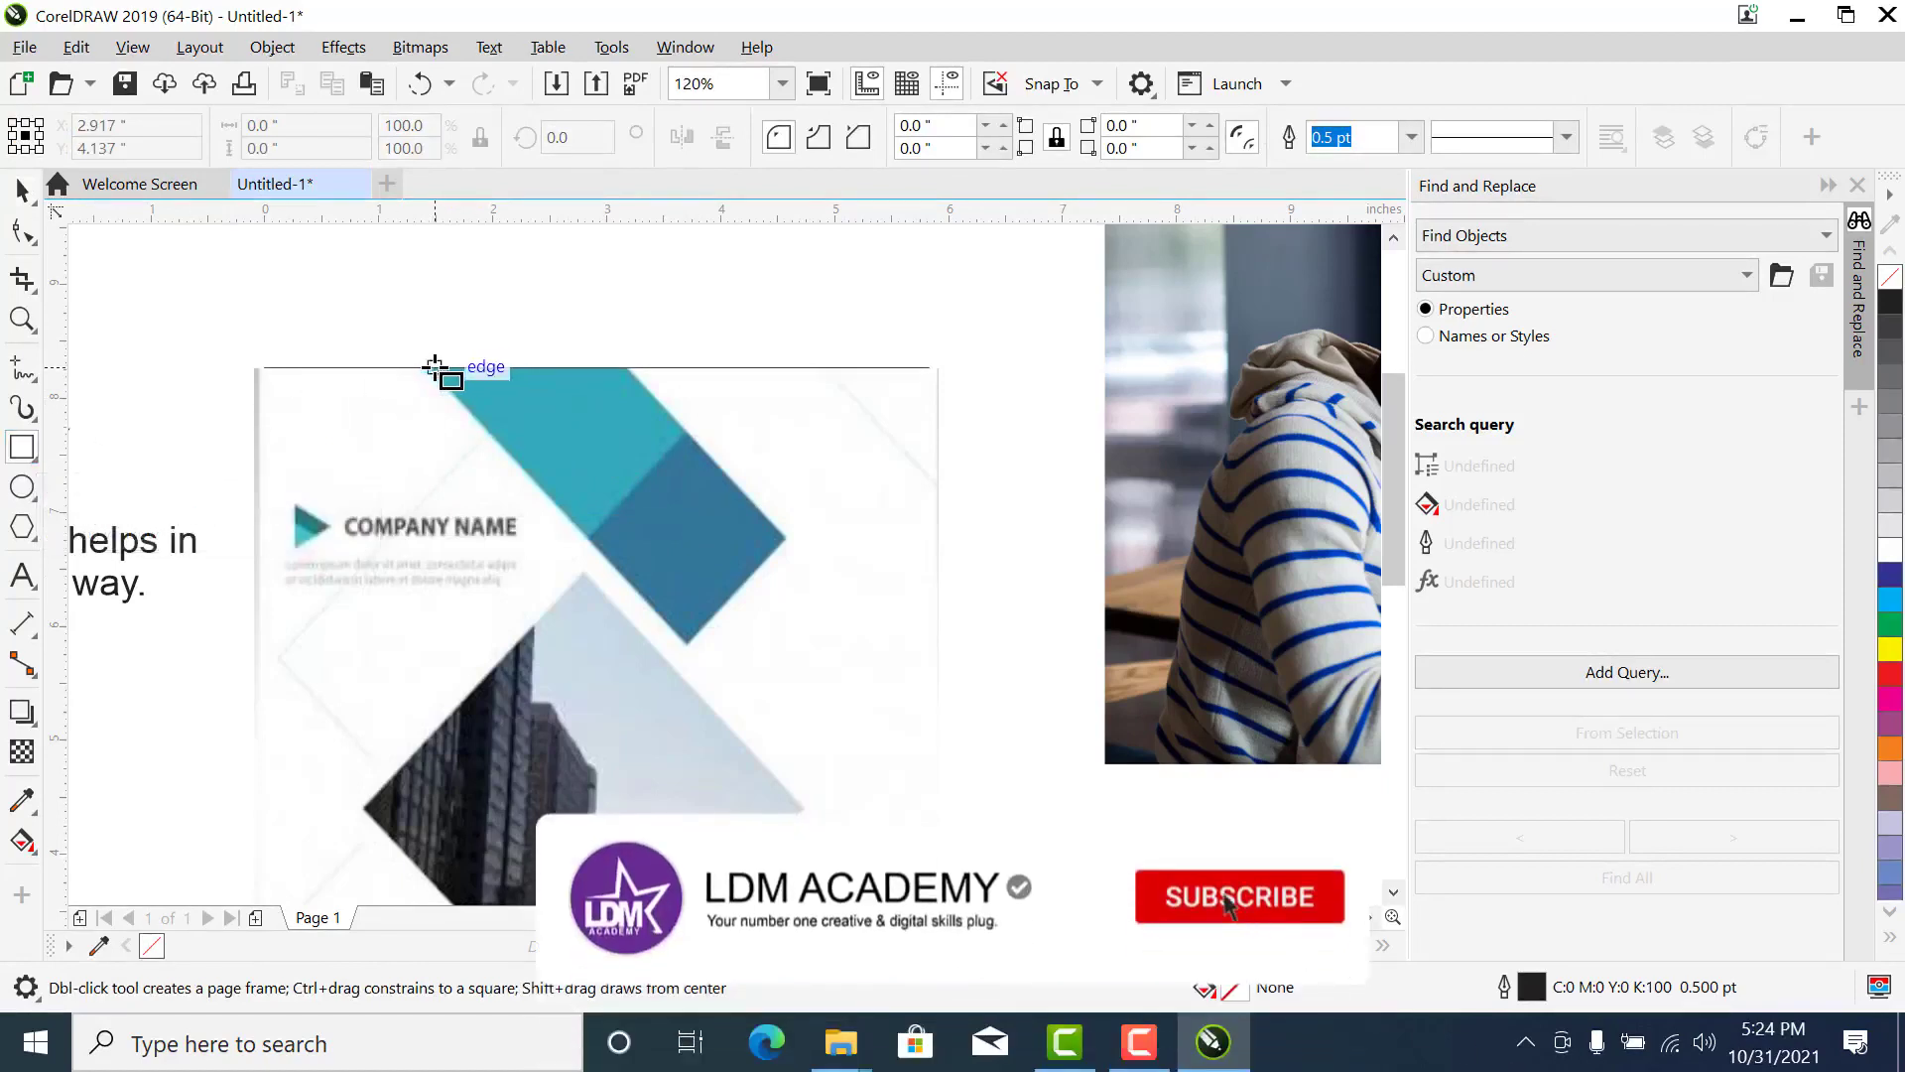
mouse_move(433, 368)
left_mouse_down()
mouse_move(748, 564)
mouse_move(769, 659)
mouse_move(595, 665)
left_mouse_up()
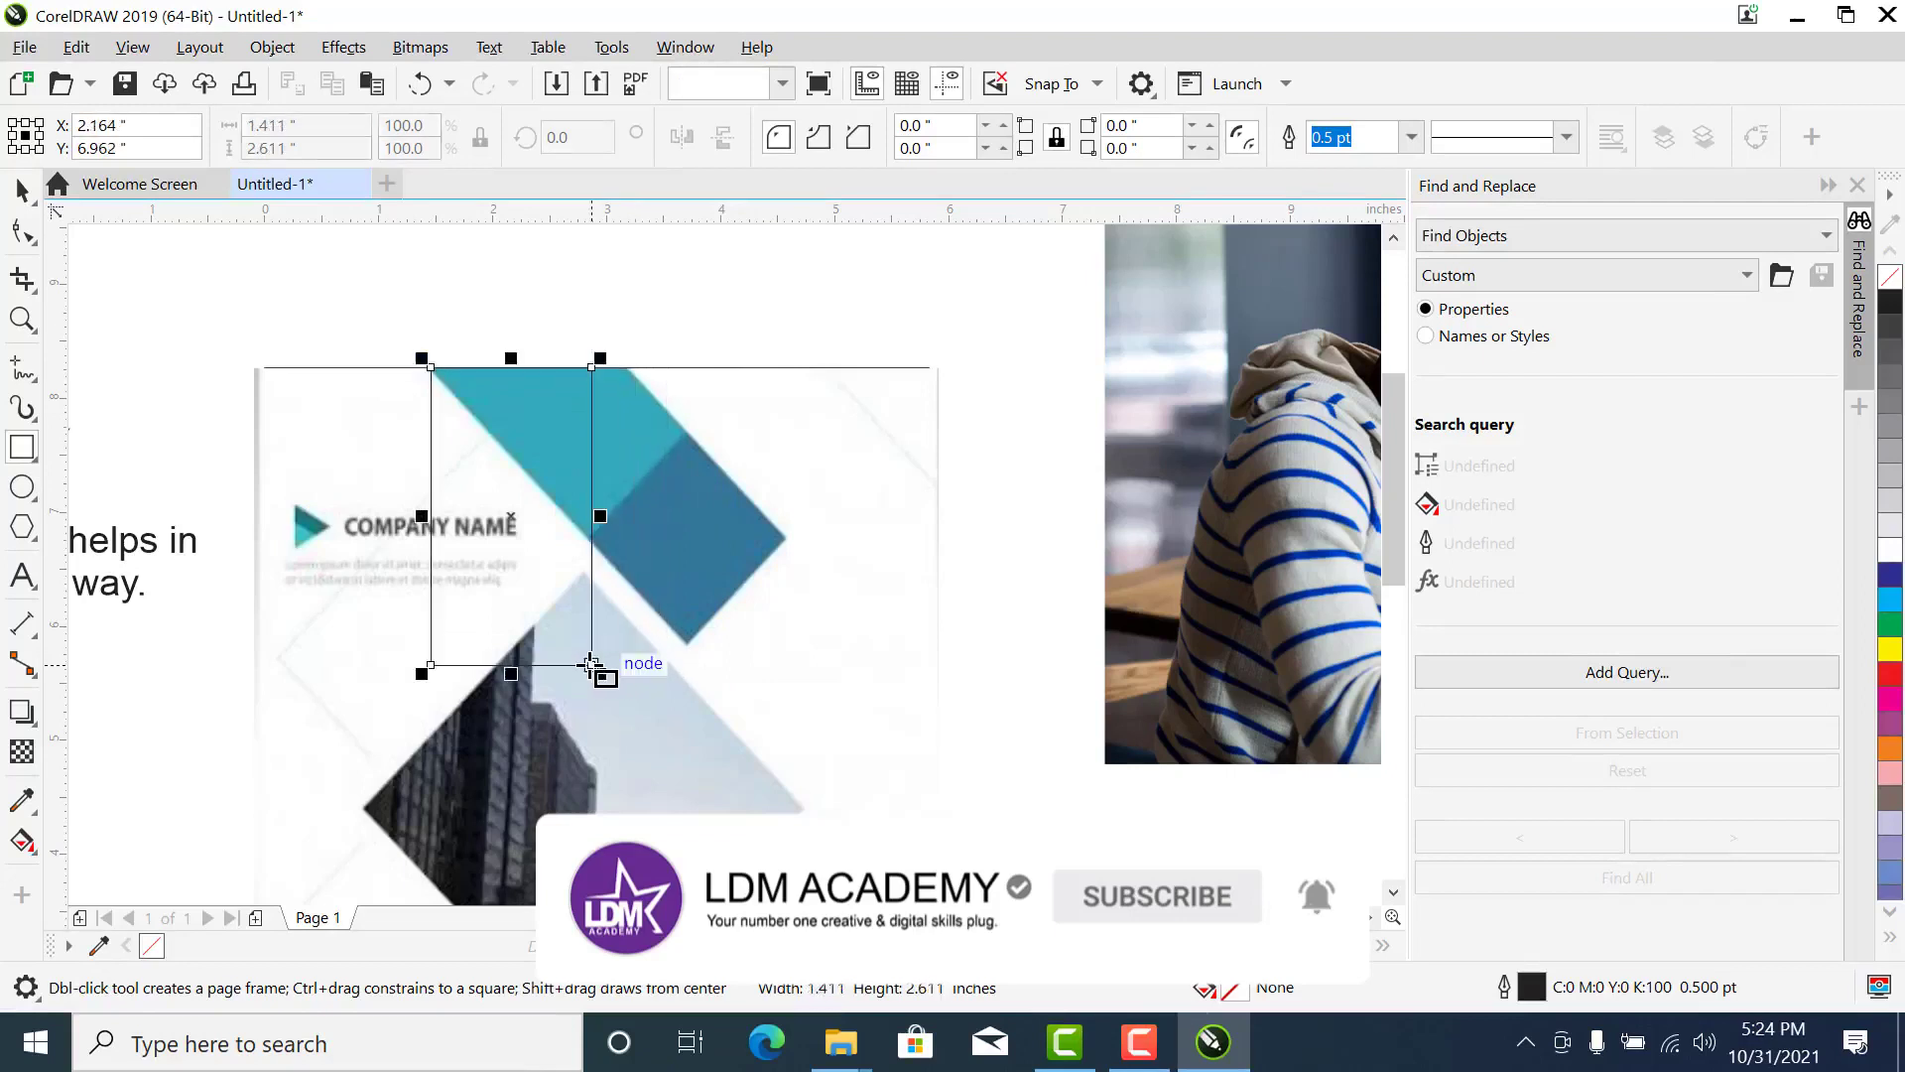
key("space")
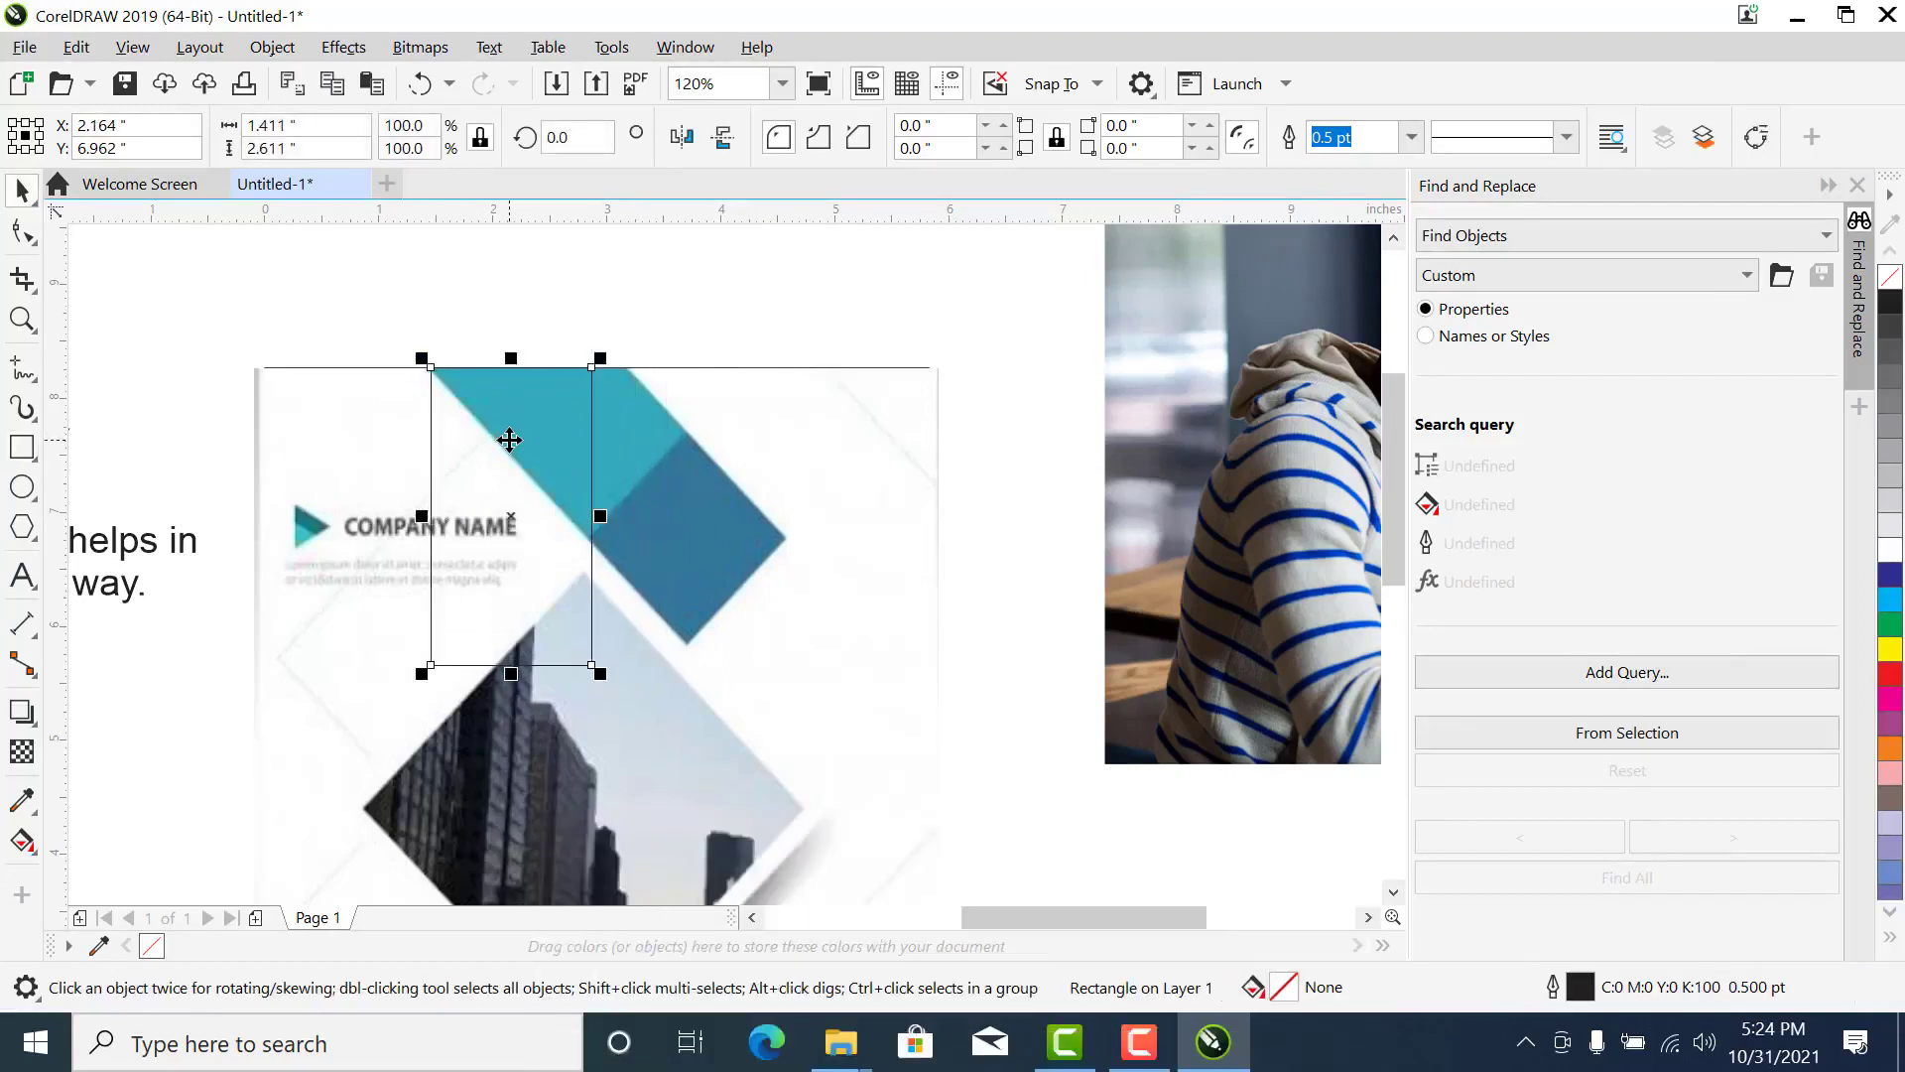
right_click(509, 439)
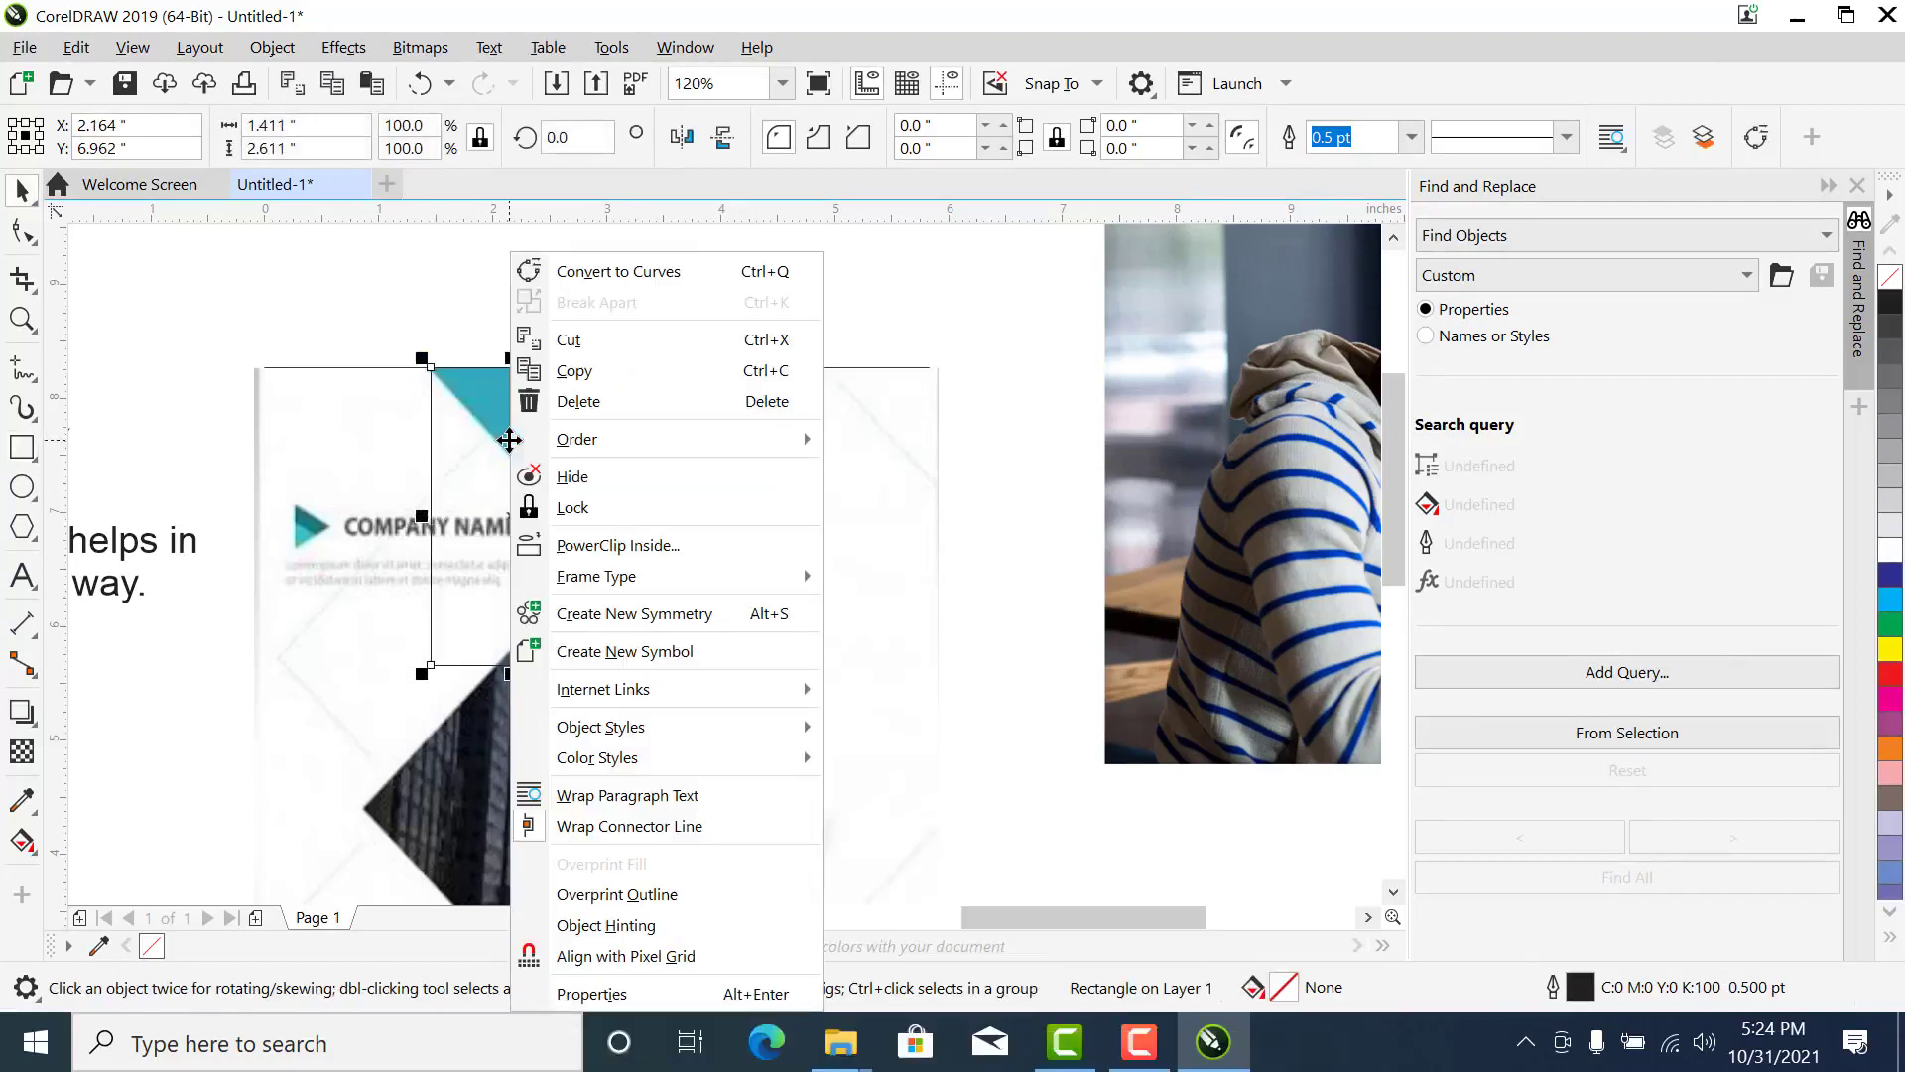
left_click(599, 283)
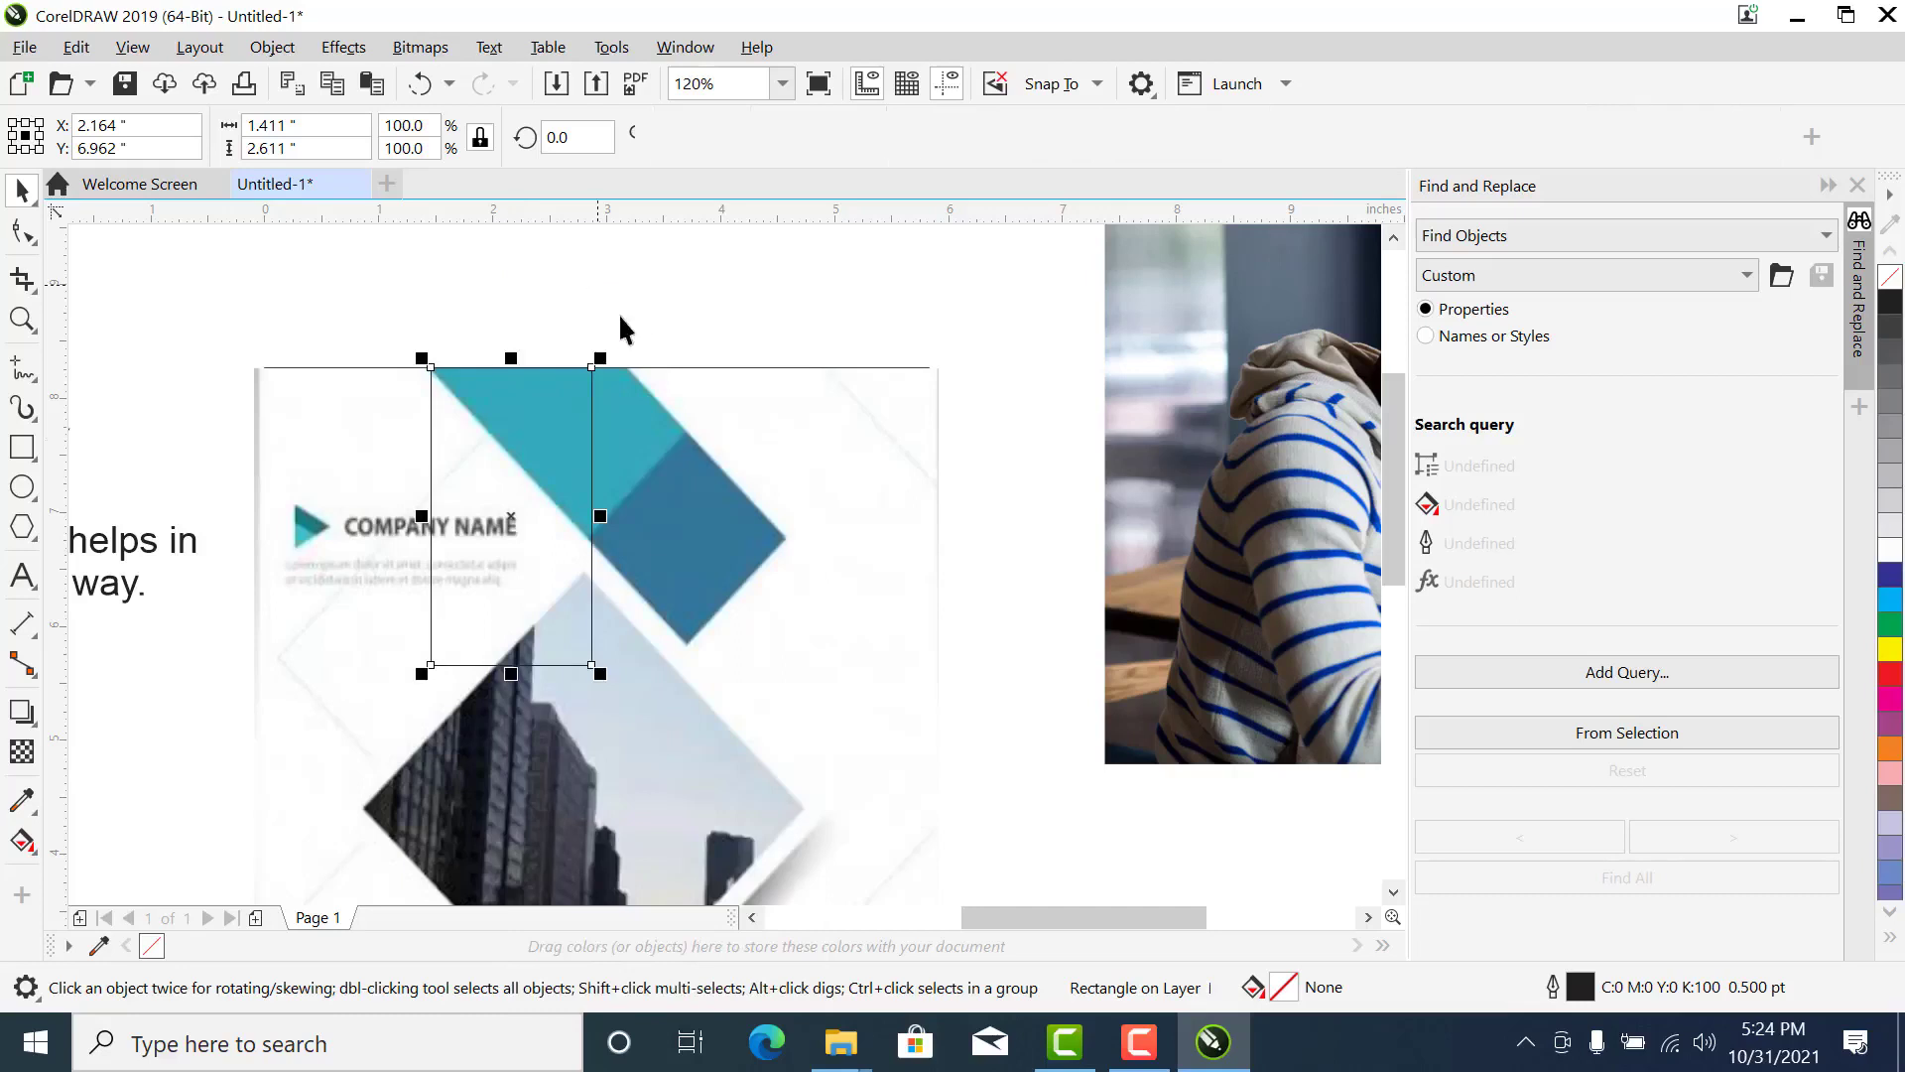
- Move the curve's nodes with the Shape tool onto the four corners of the teal-and-blue diagonal band
left_click(22, 231)
left_click_drag(593, 665, 787, 542)
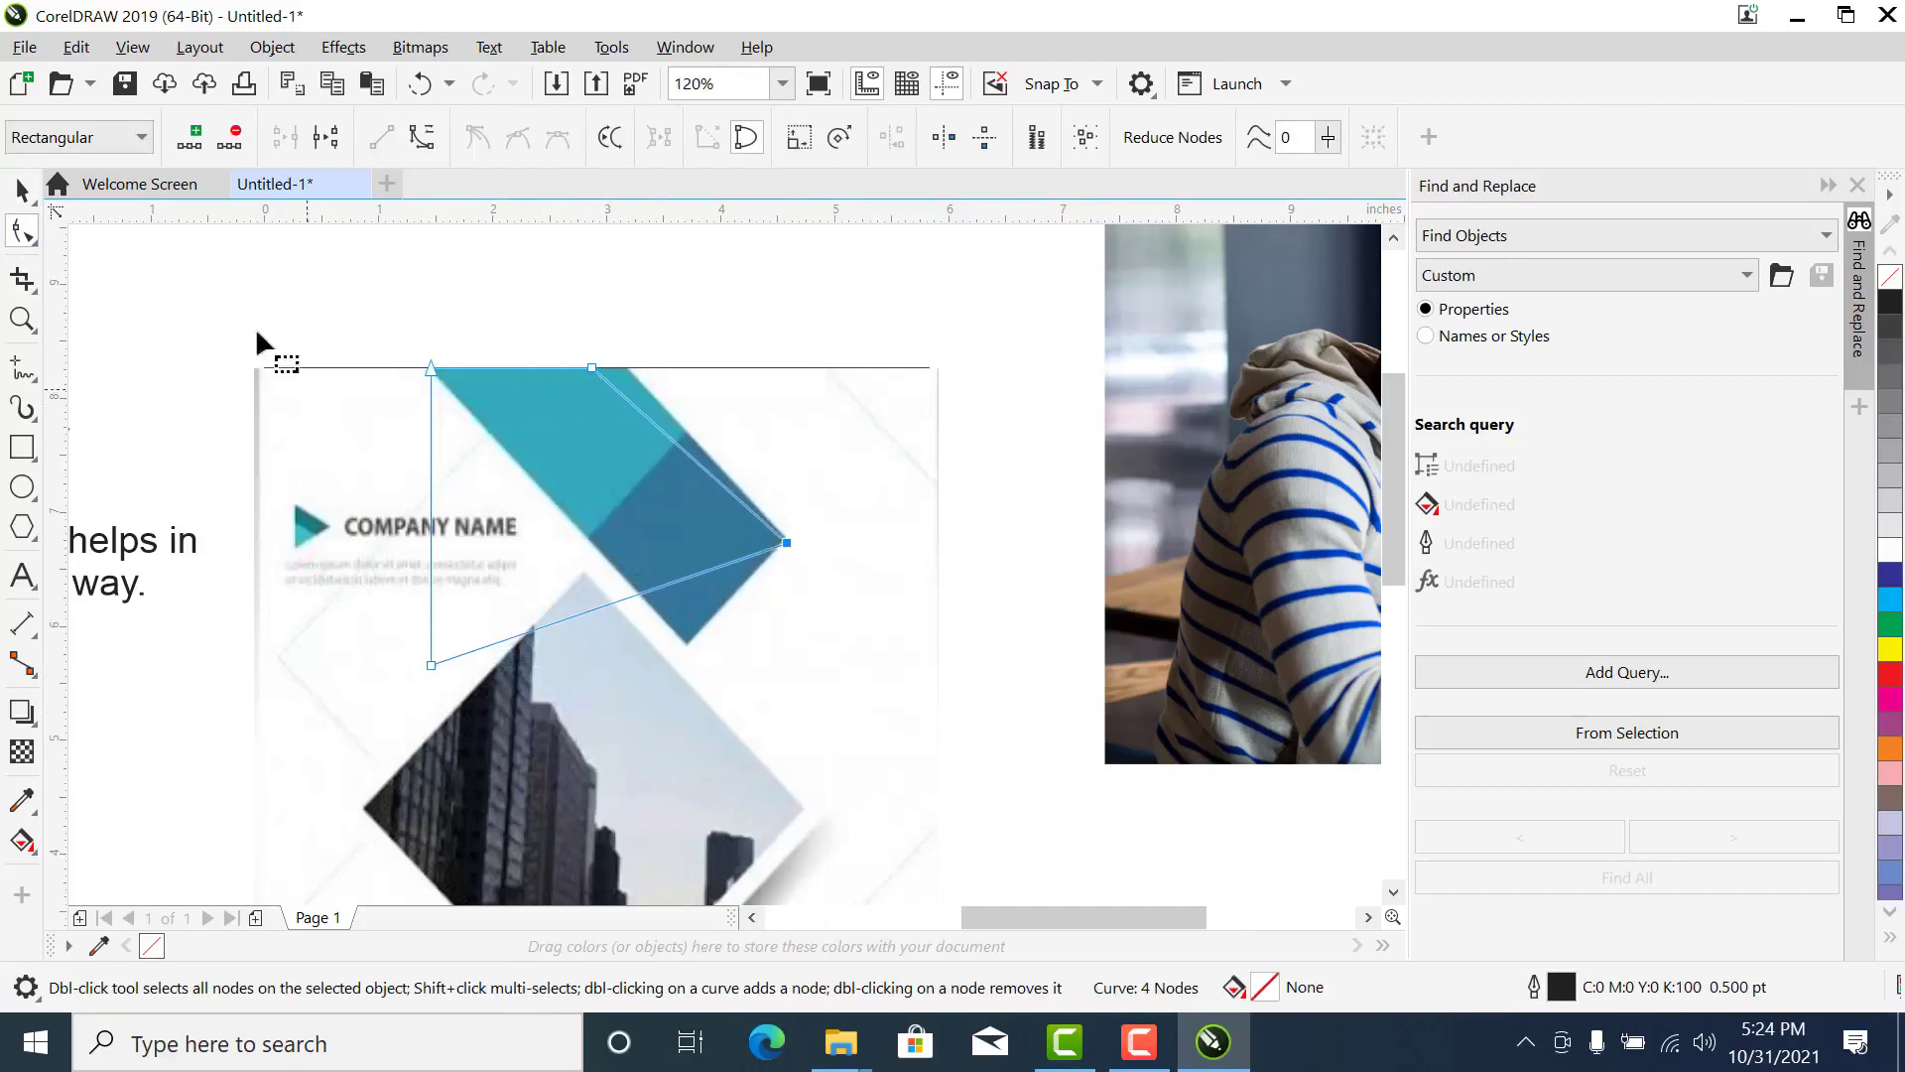
key("ctrl+z")
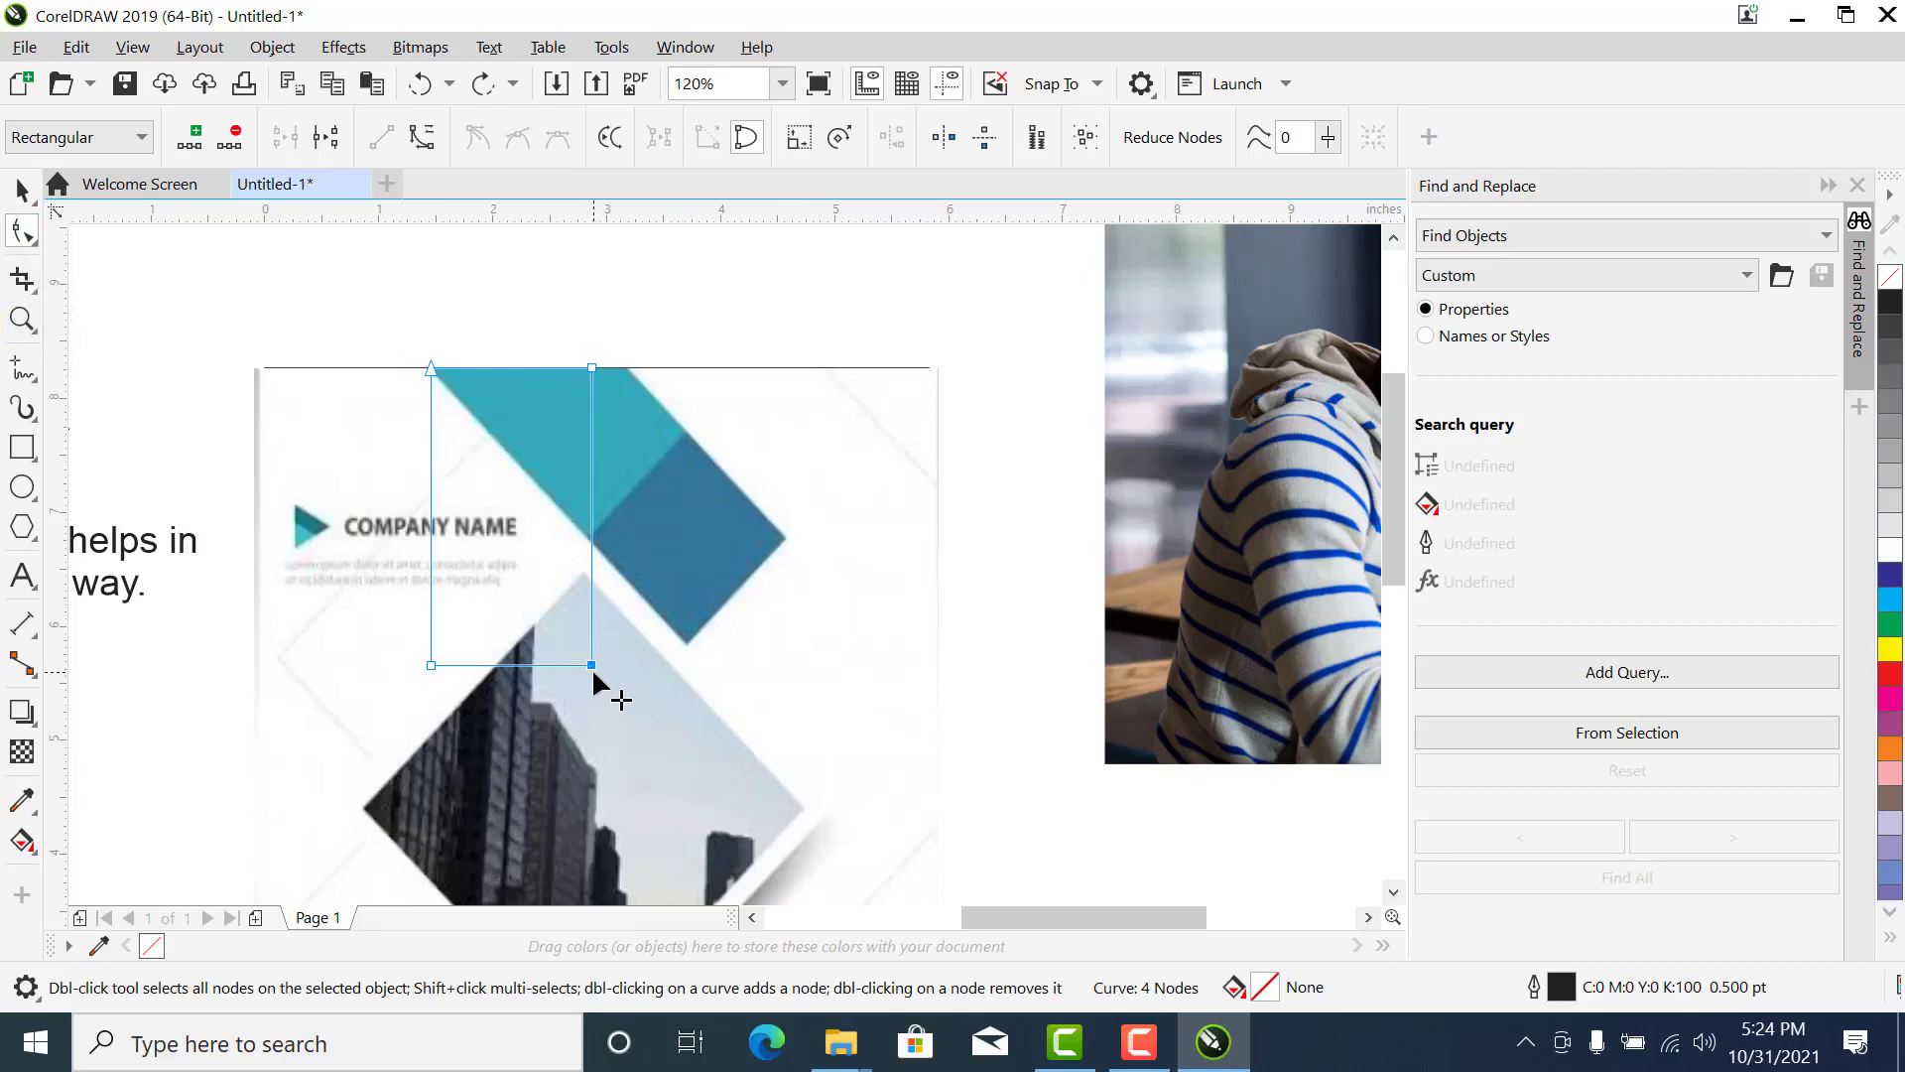
left_click_drag(594, 676, 786, 538)
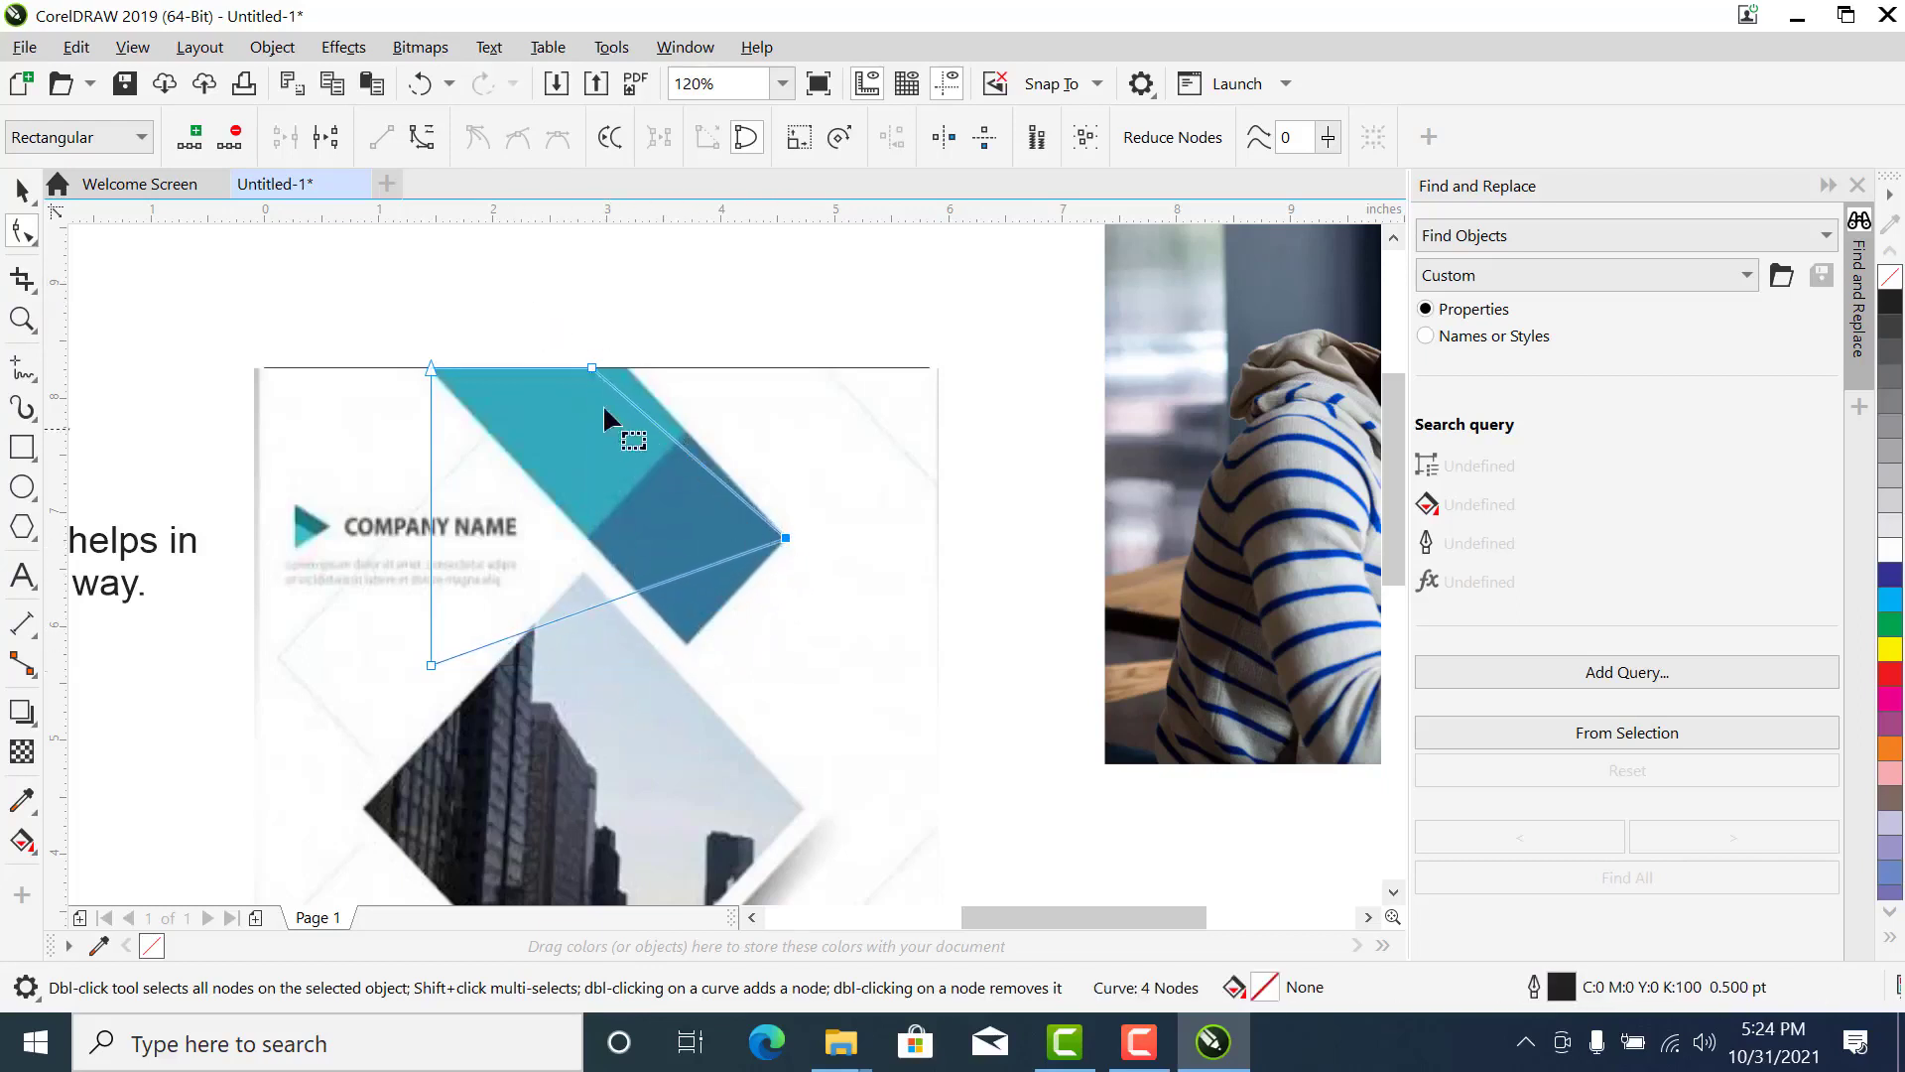
left_click_drag(593, 368, 633, 363)
left_click_drag(431, 662, 687, 641)
key("space")
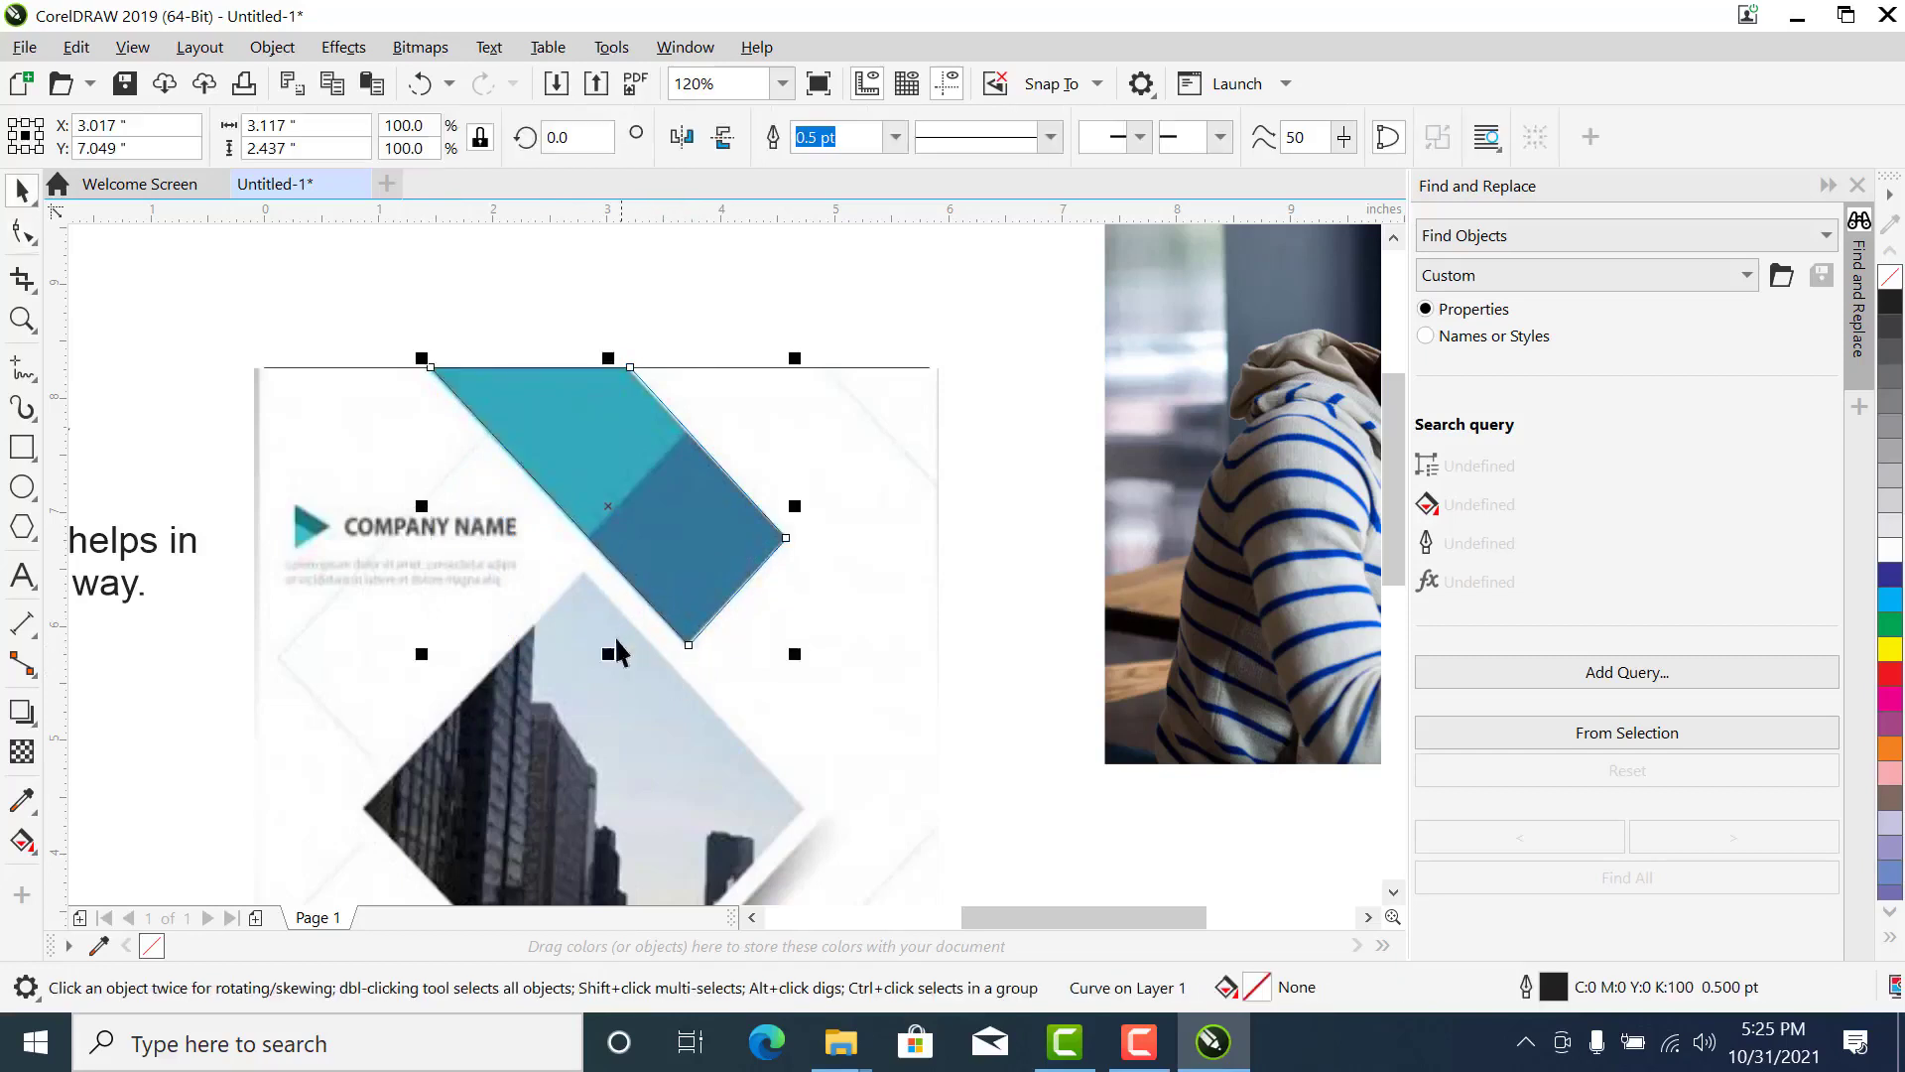
key("Escape")
- Draw a rectangle about 1.46 by 0.91 inches at the page's upper-left corner and PowerClip it inside the traced diagonal band
left_click(22, 446)
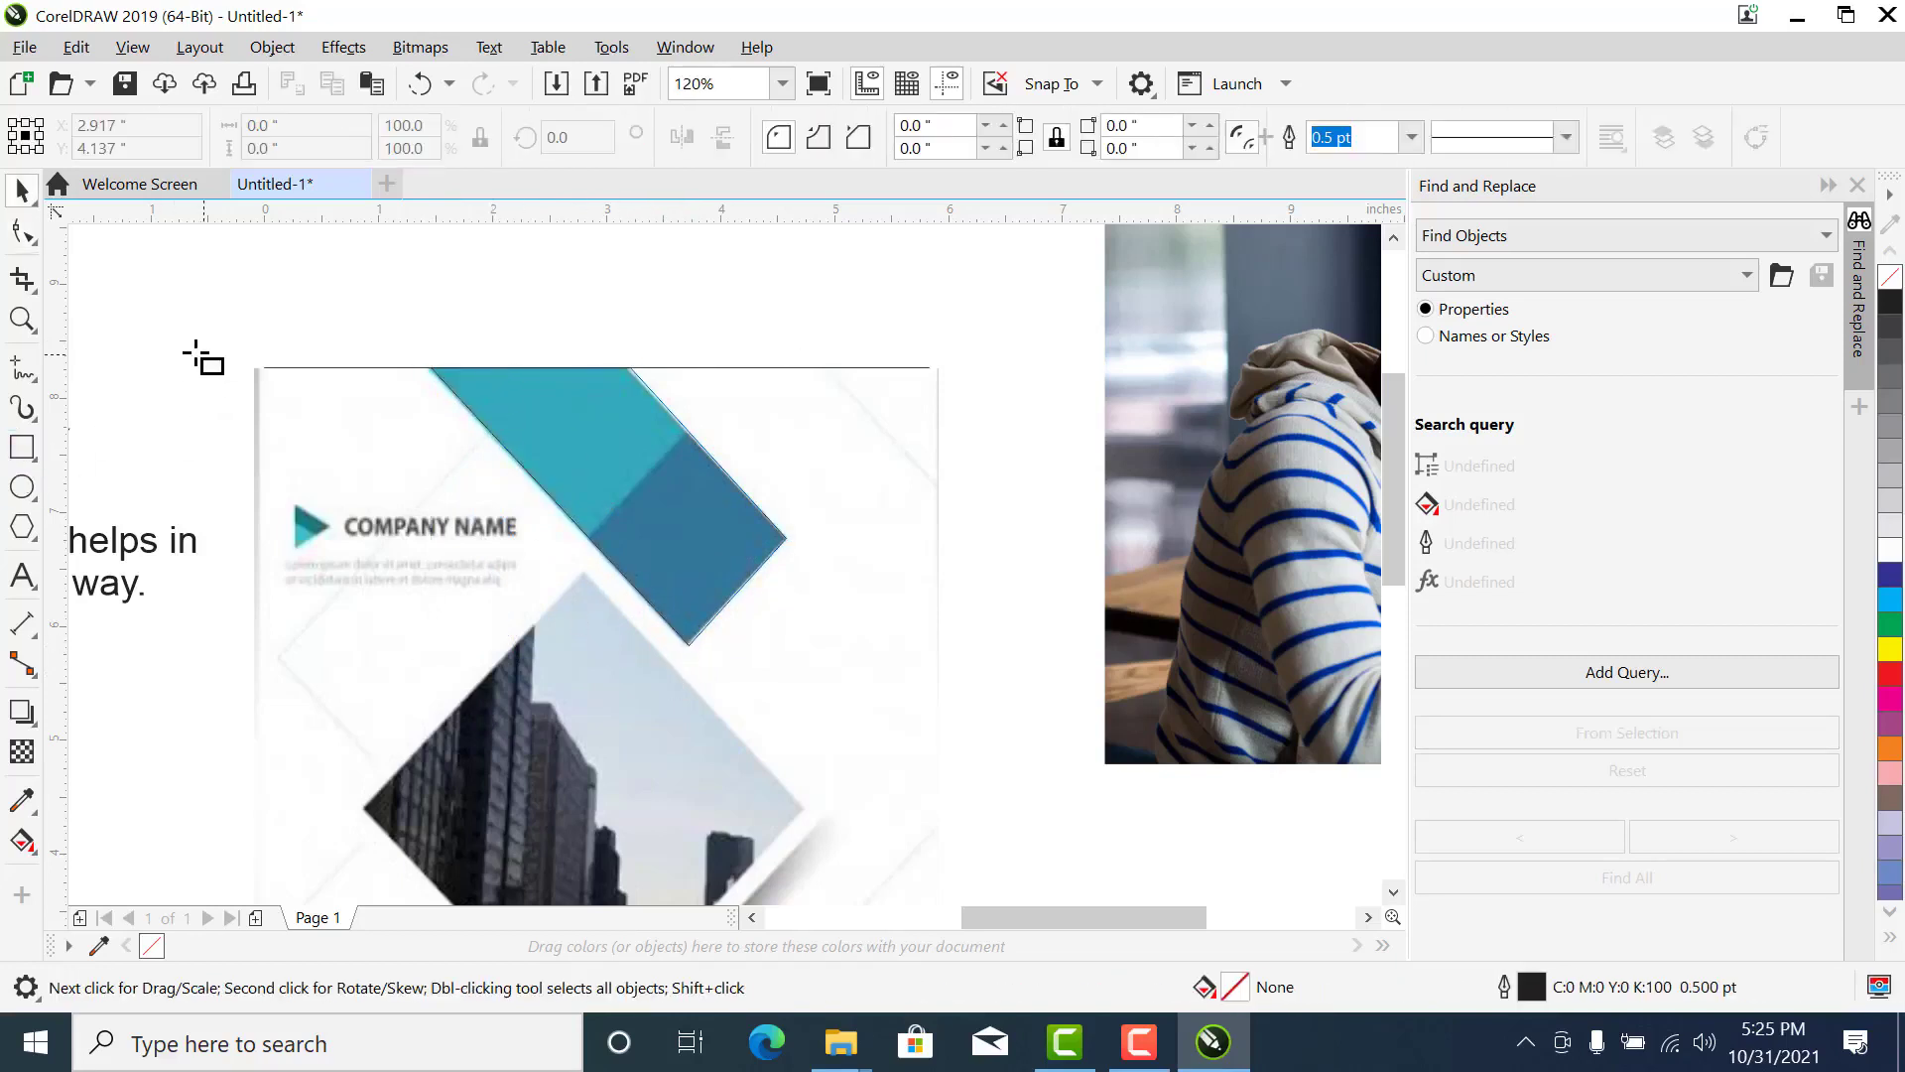
left_click_drag(235, 270, 402, 374)
key("space")
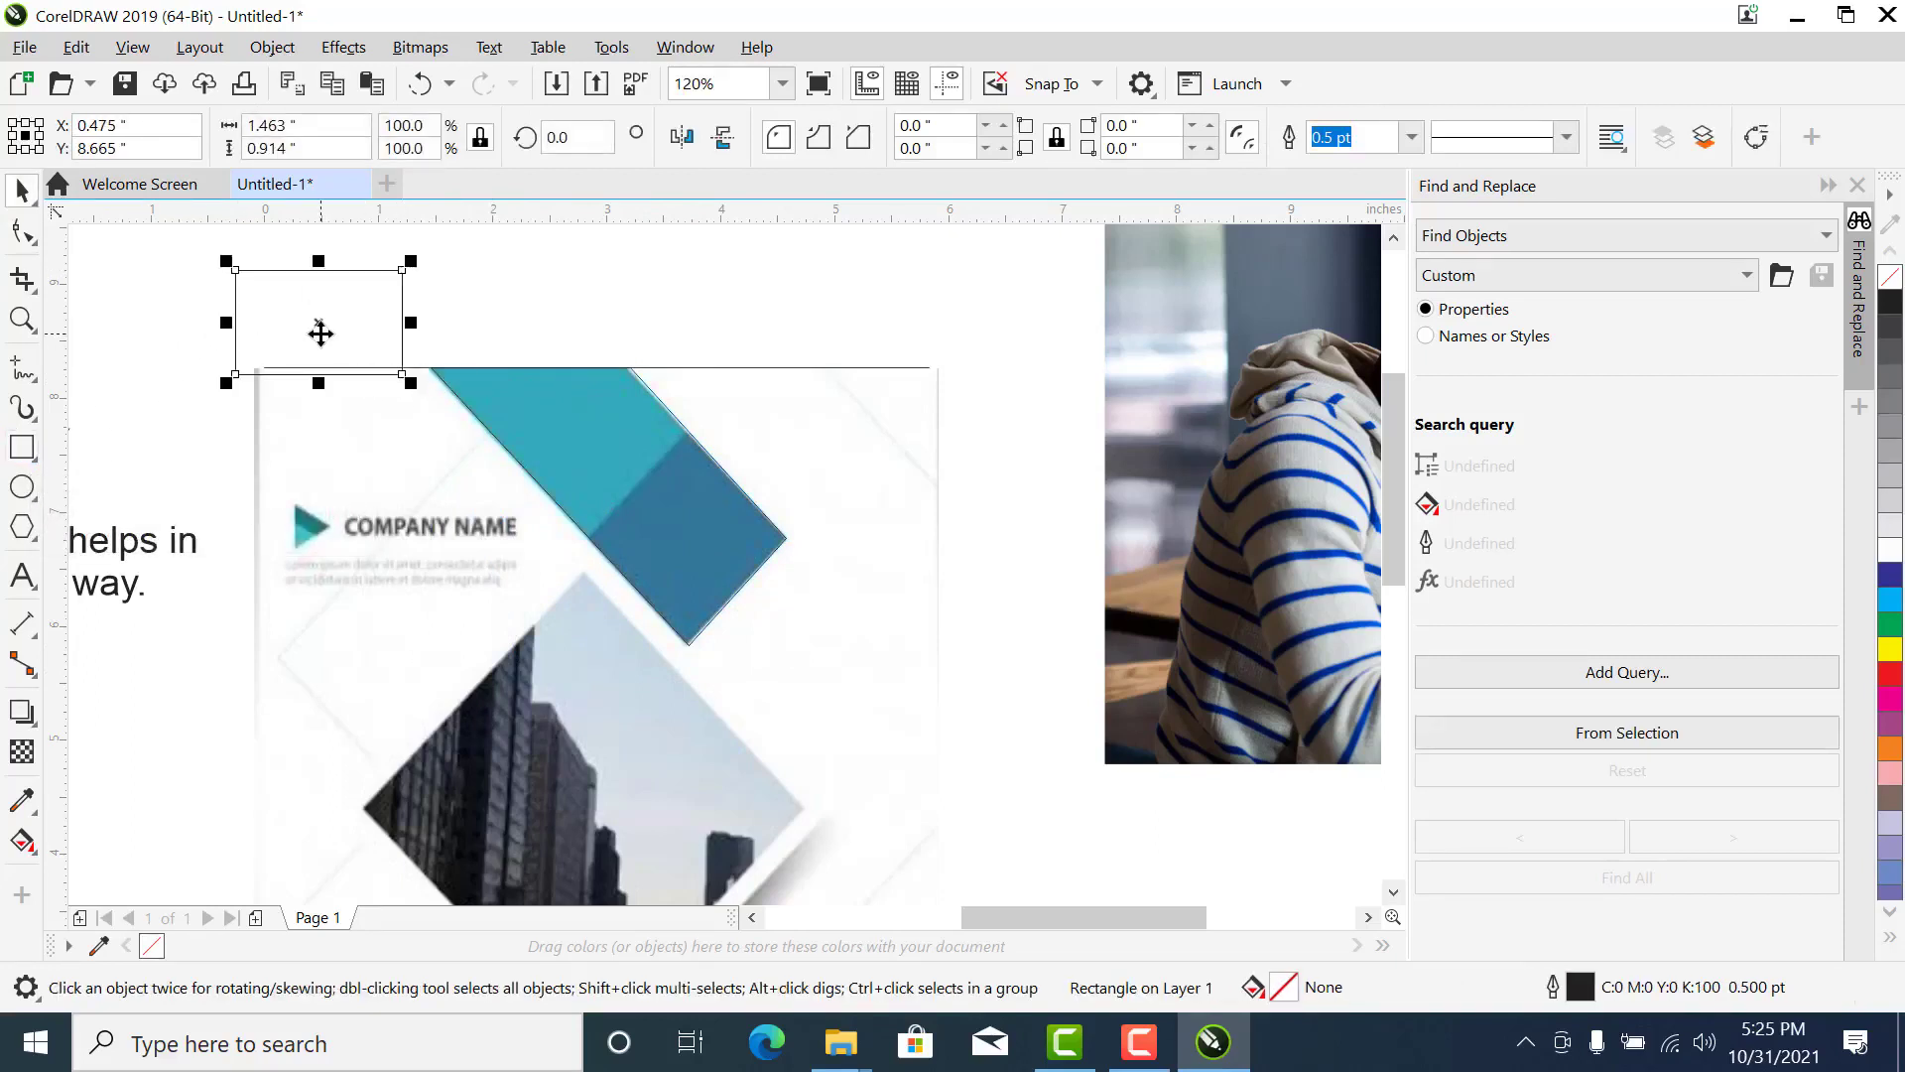
right_click(319, 334)
left_click(273, 337)
left_click_drag(273, 337, 566, 453)
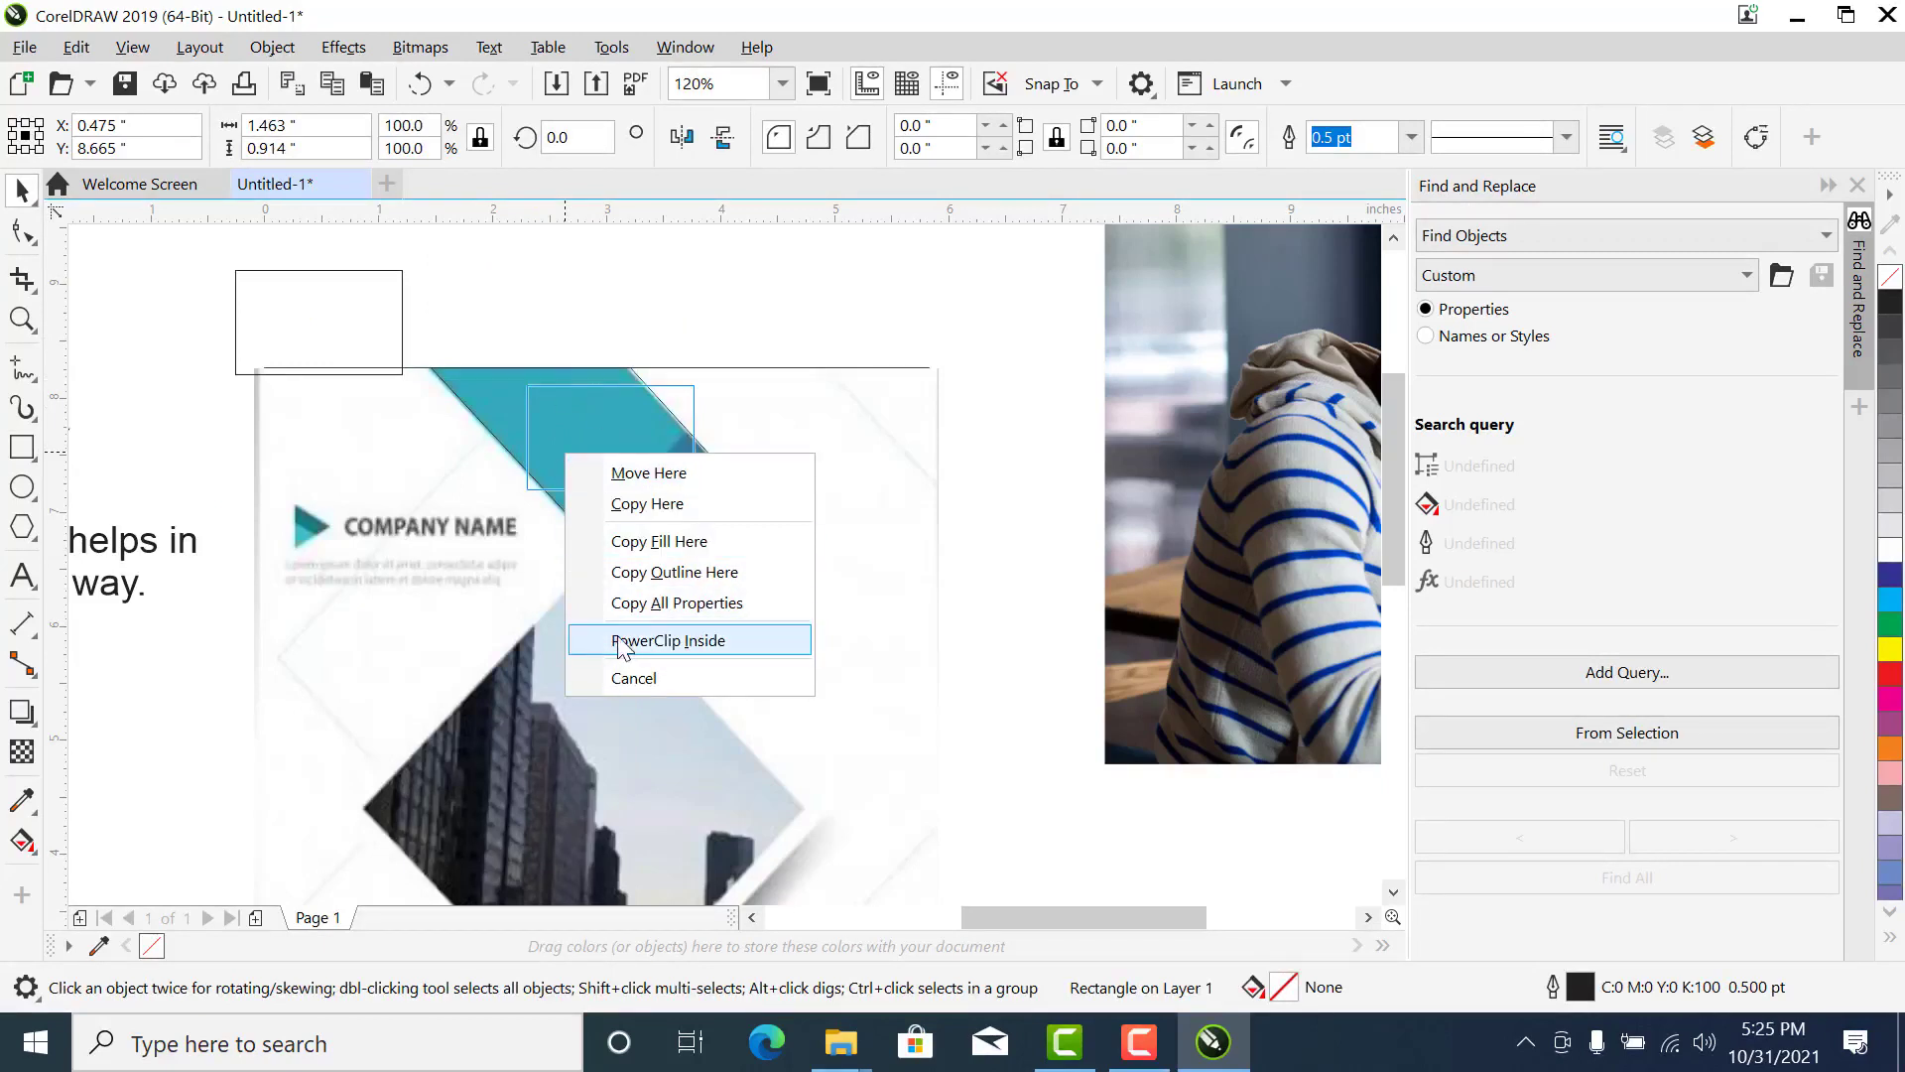
left_click(619, 641)
- Edit the diagonal band's PowerClip contents and move the rectangle over the band's upper-left end
right_click(558, 424)
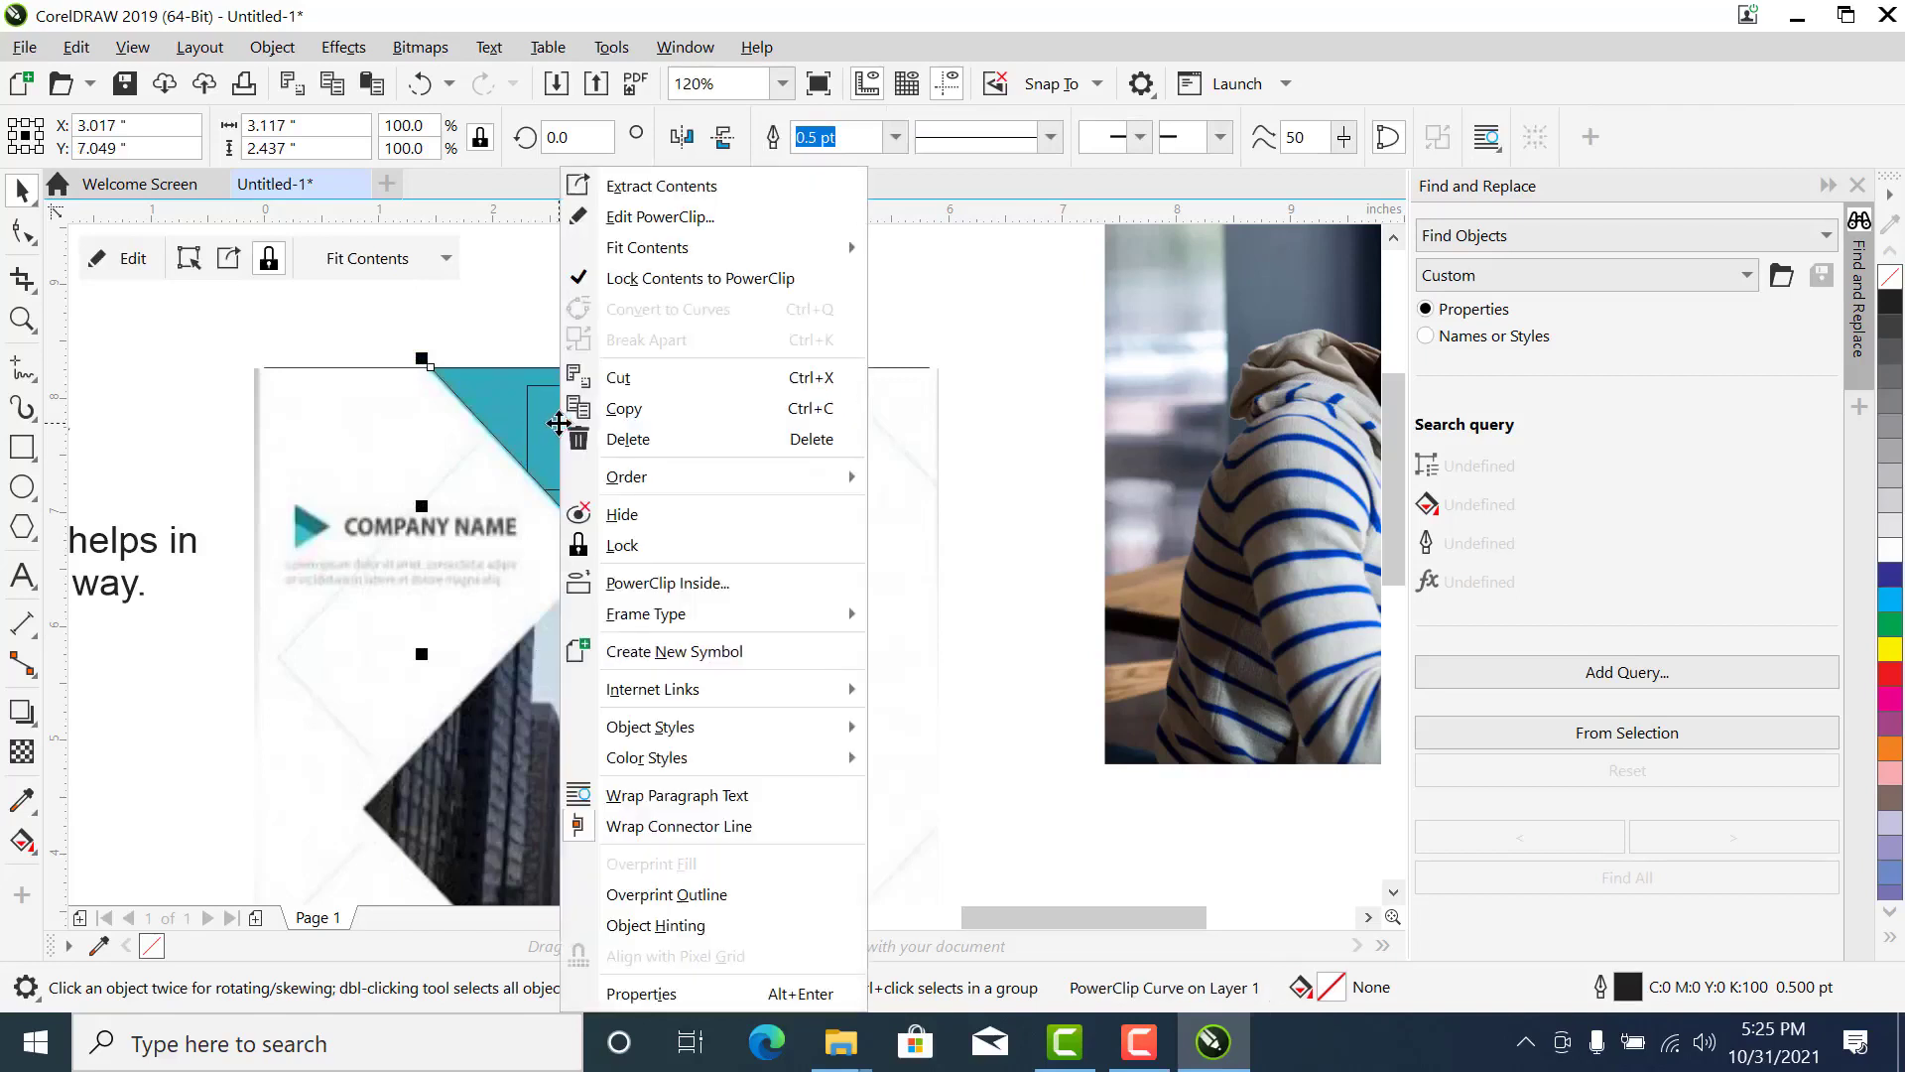
left_click(504, 427)
right_click(504, 427)
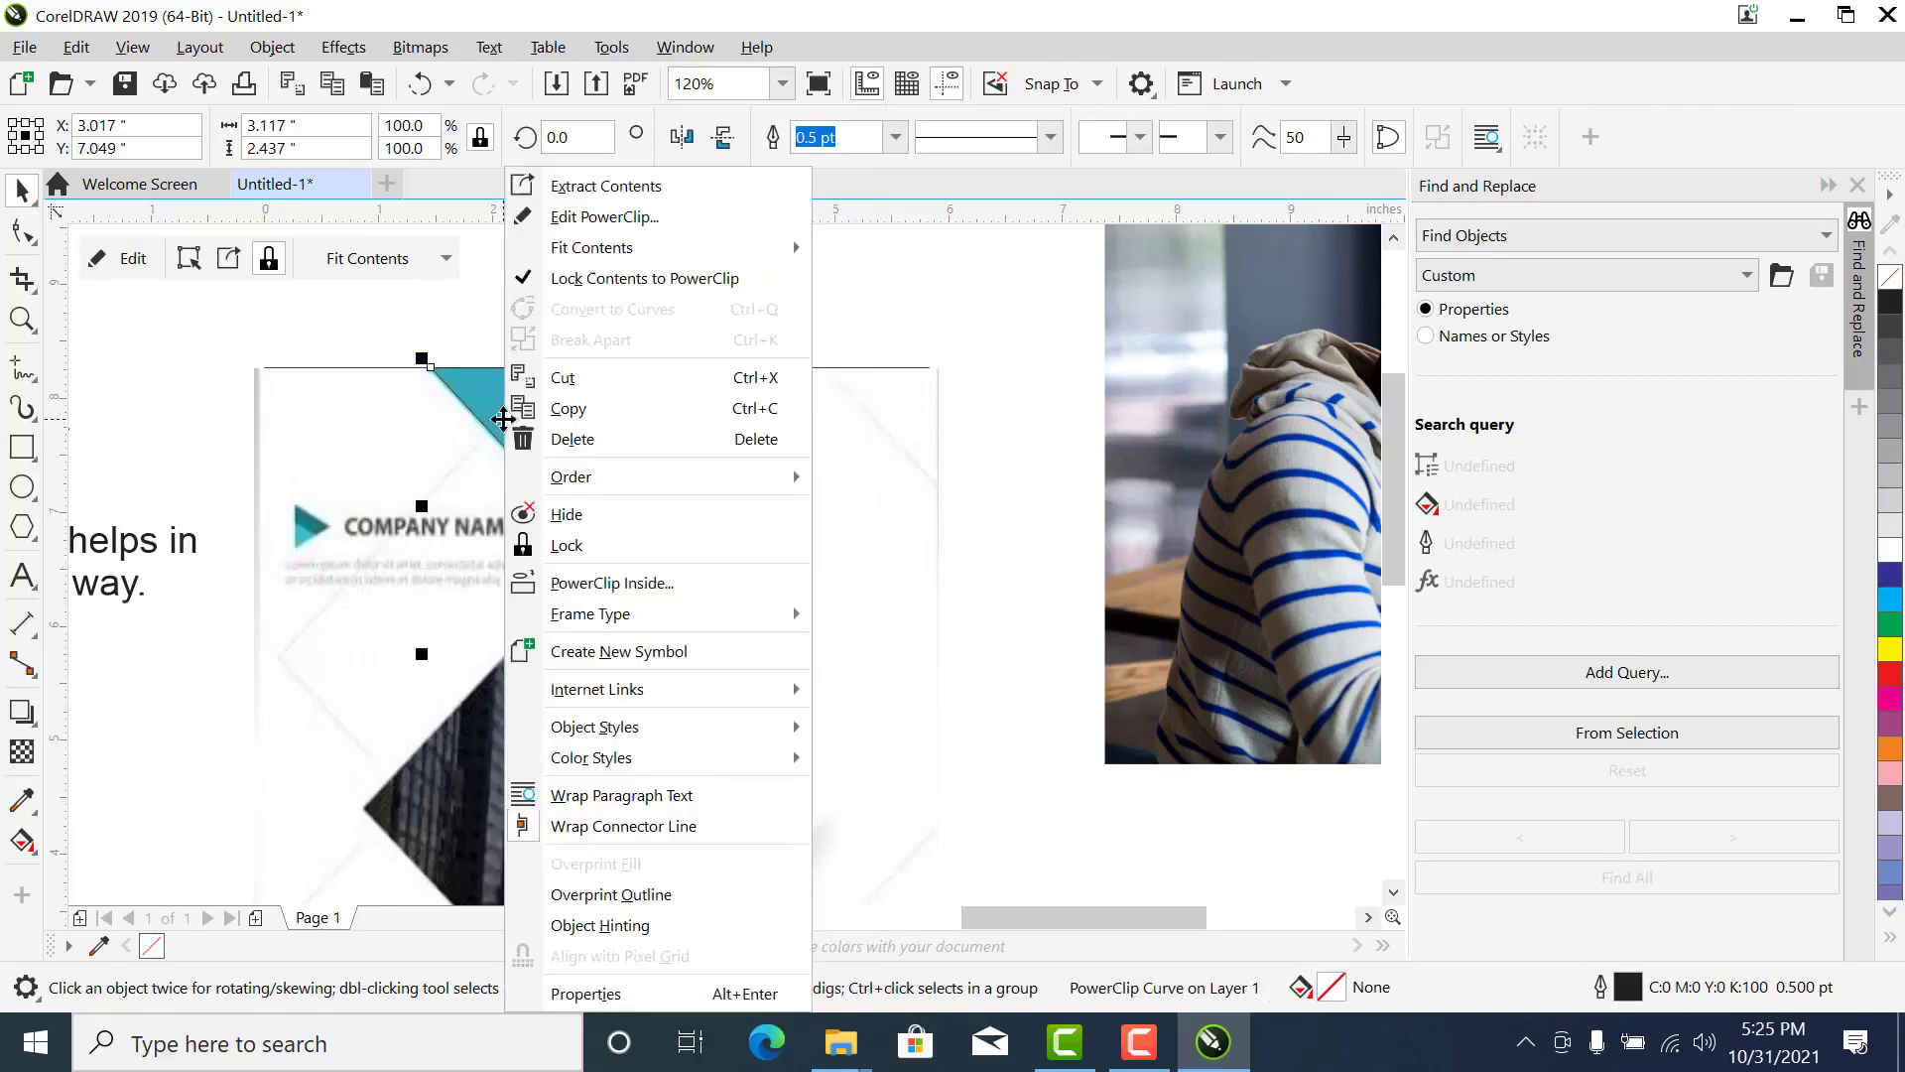
left_click(618, 217)
left_click(653, 480)
left_click_drag(653, 480, 551, 446)
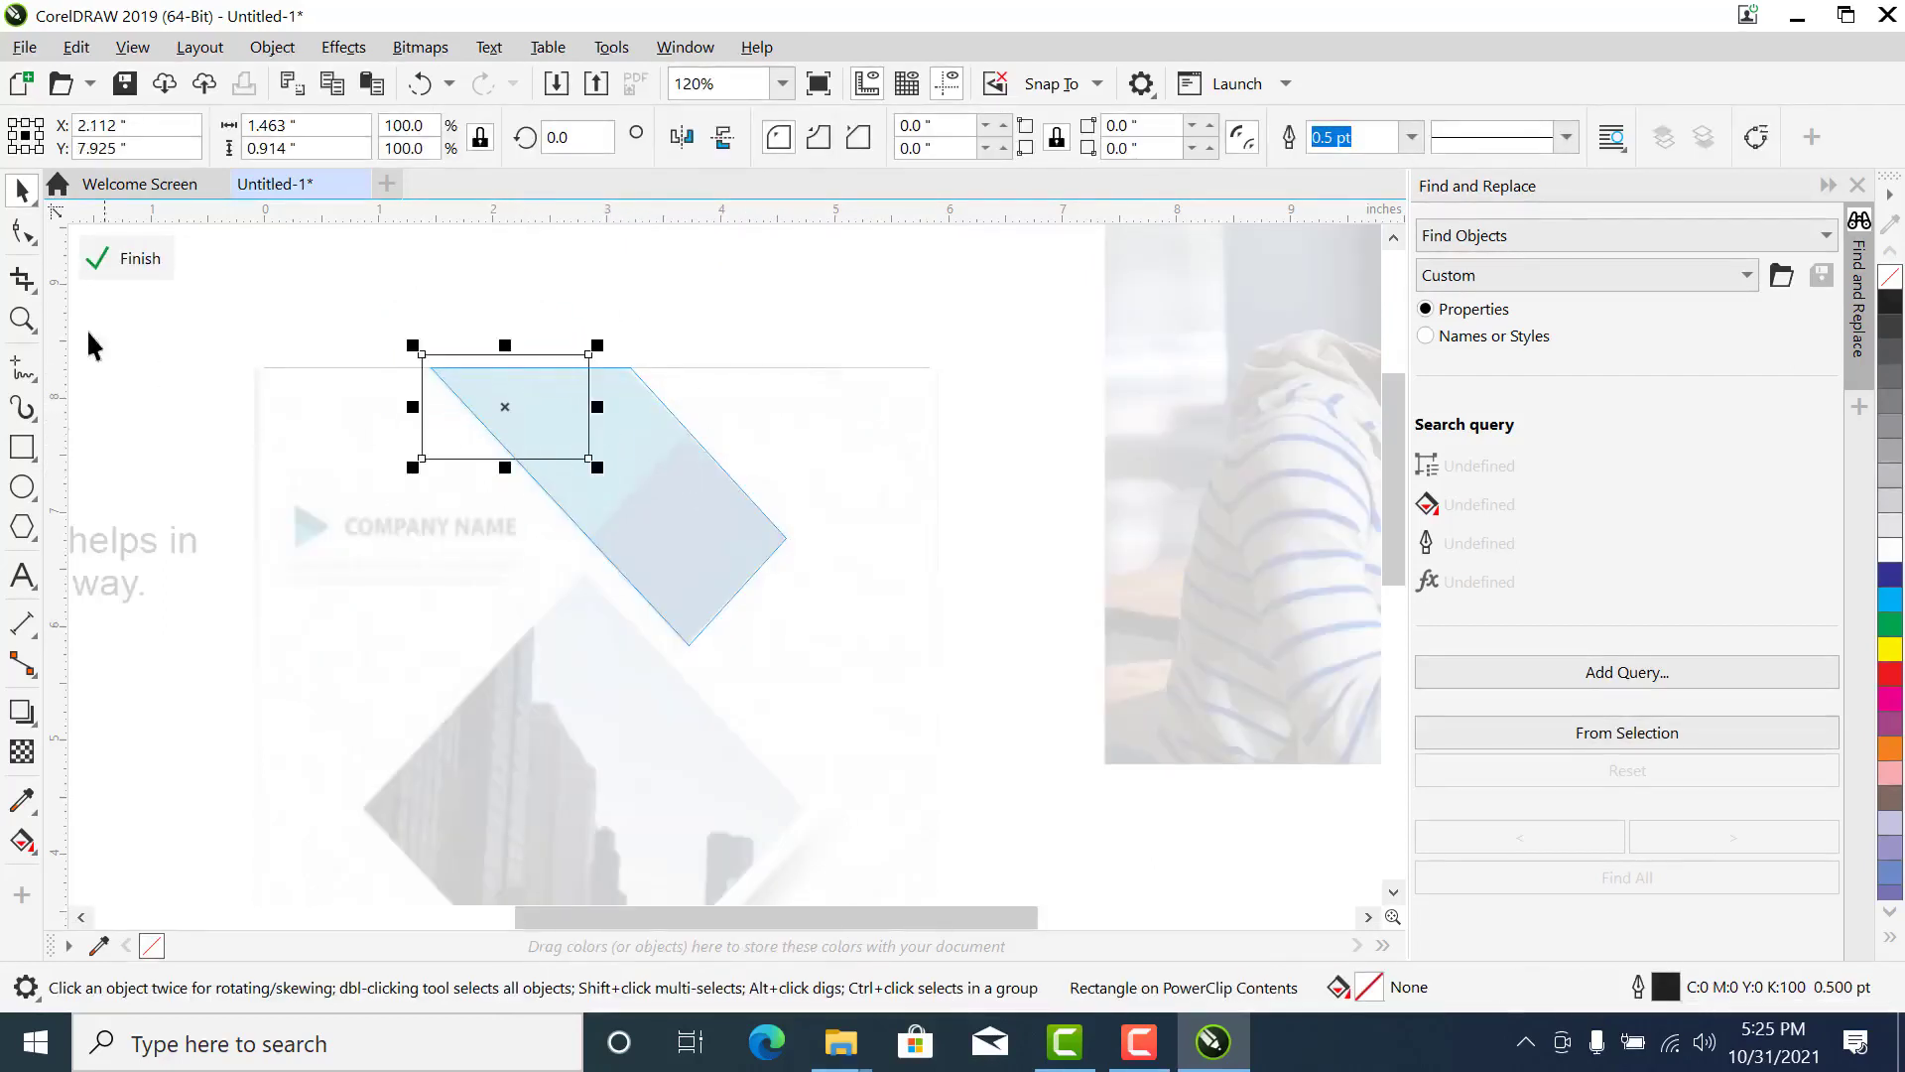
- Convert the rectangle inside the PowerClip to curves
left_click(25, 236)
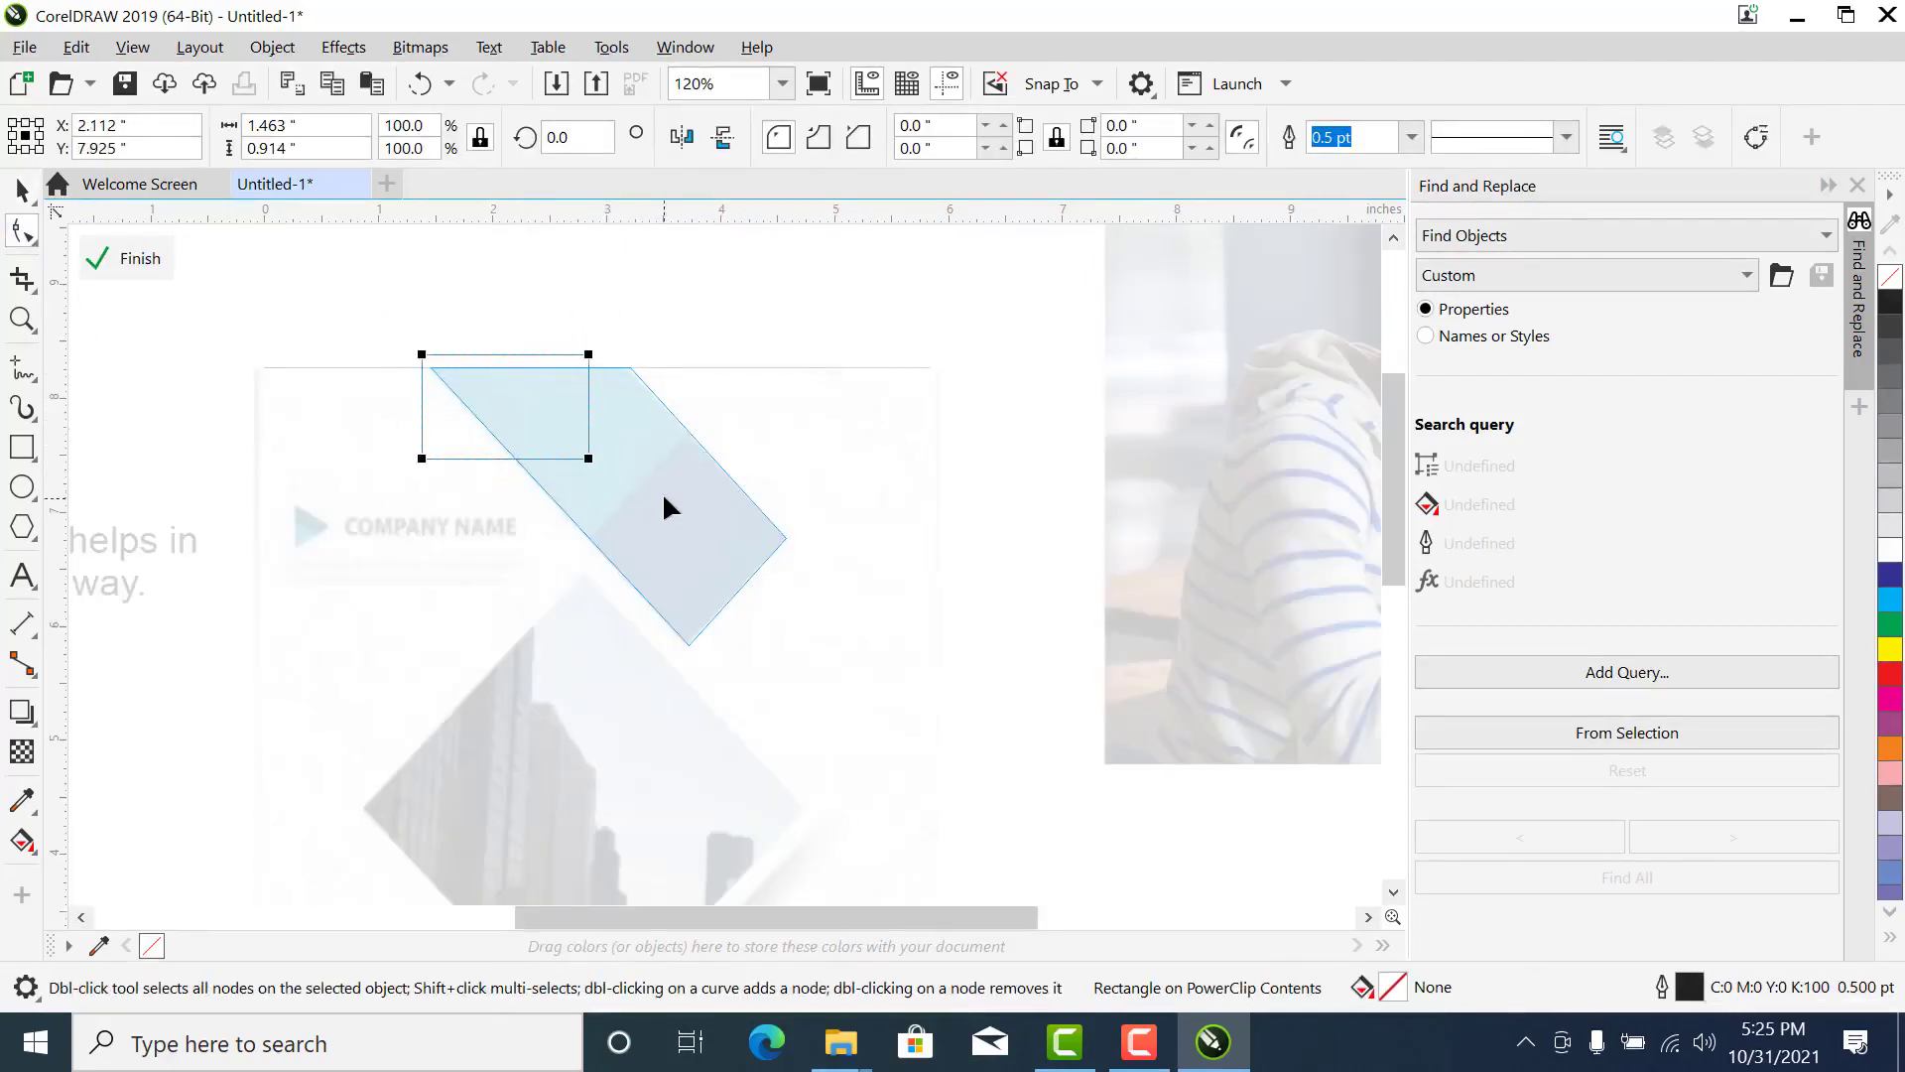
key("space")
right_click(464, 413)
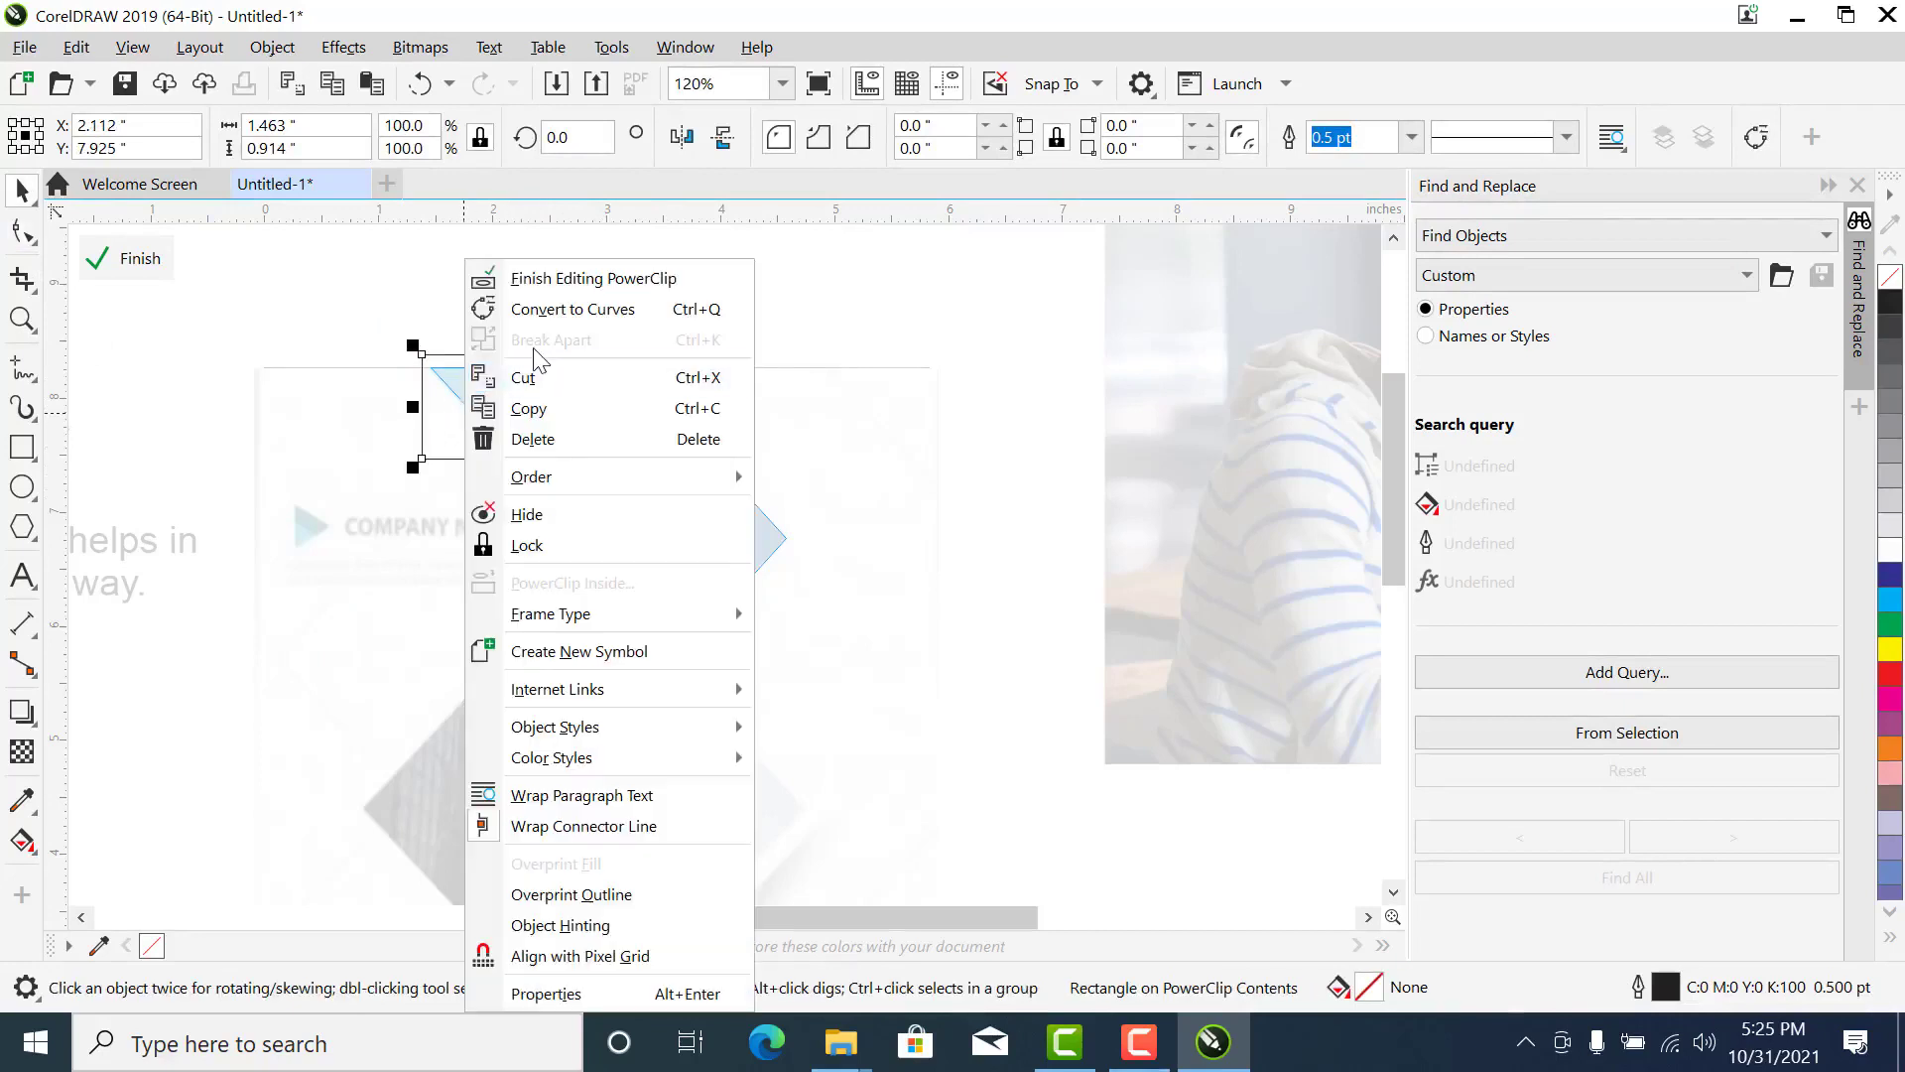
left_click(102, 262)
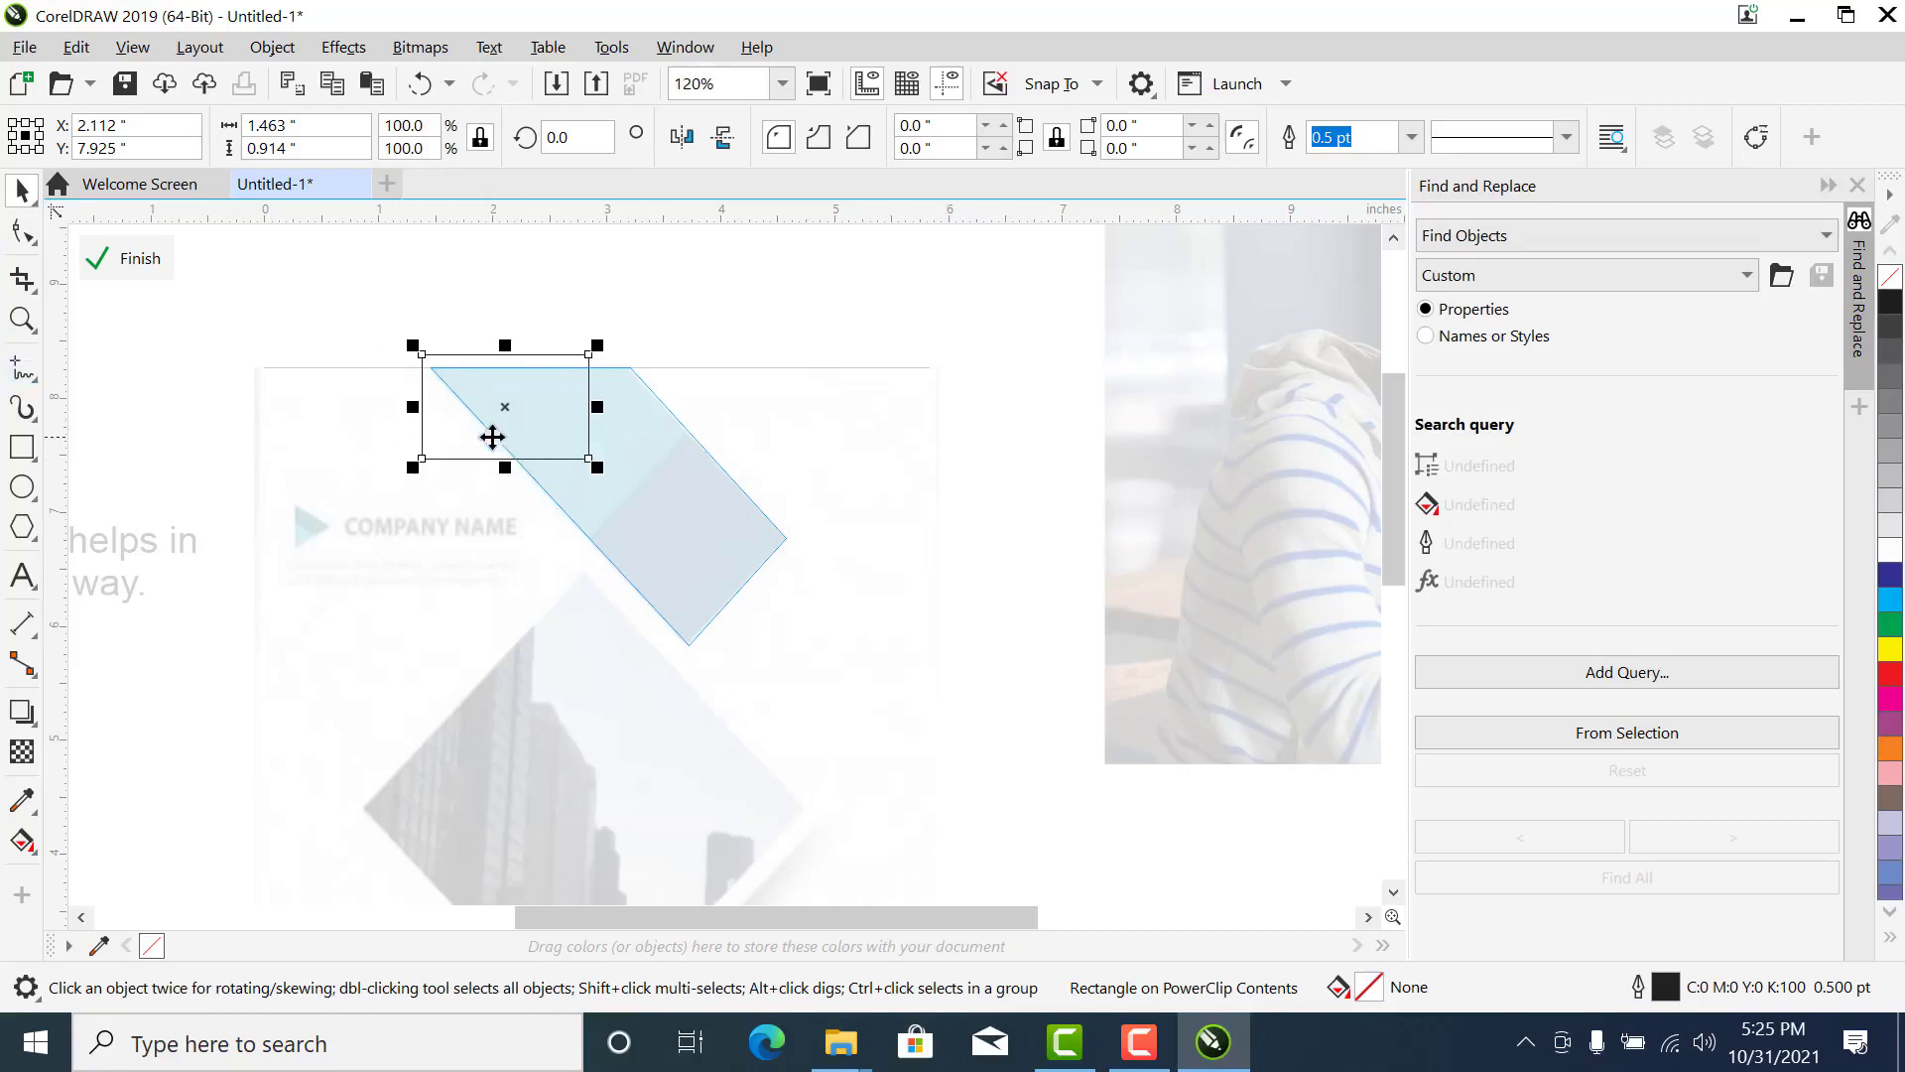
right_click(519, 422)
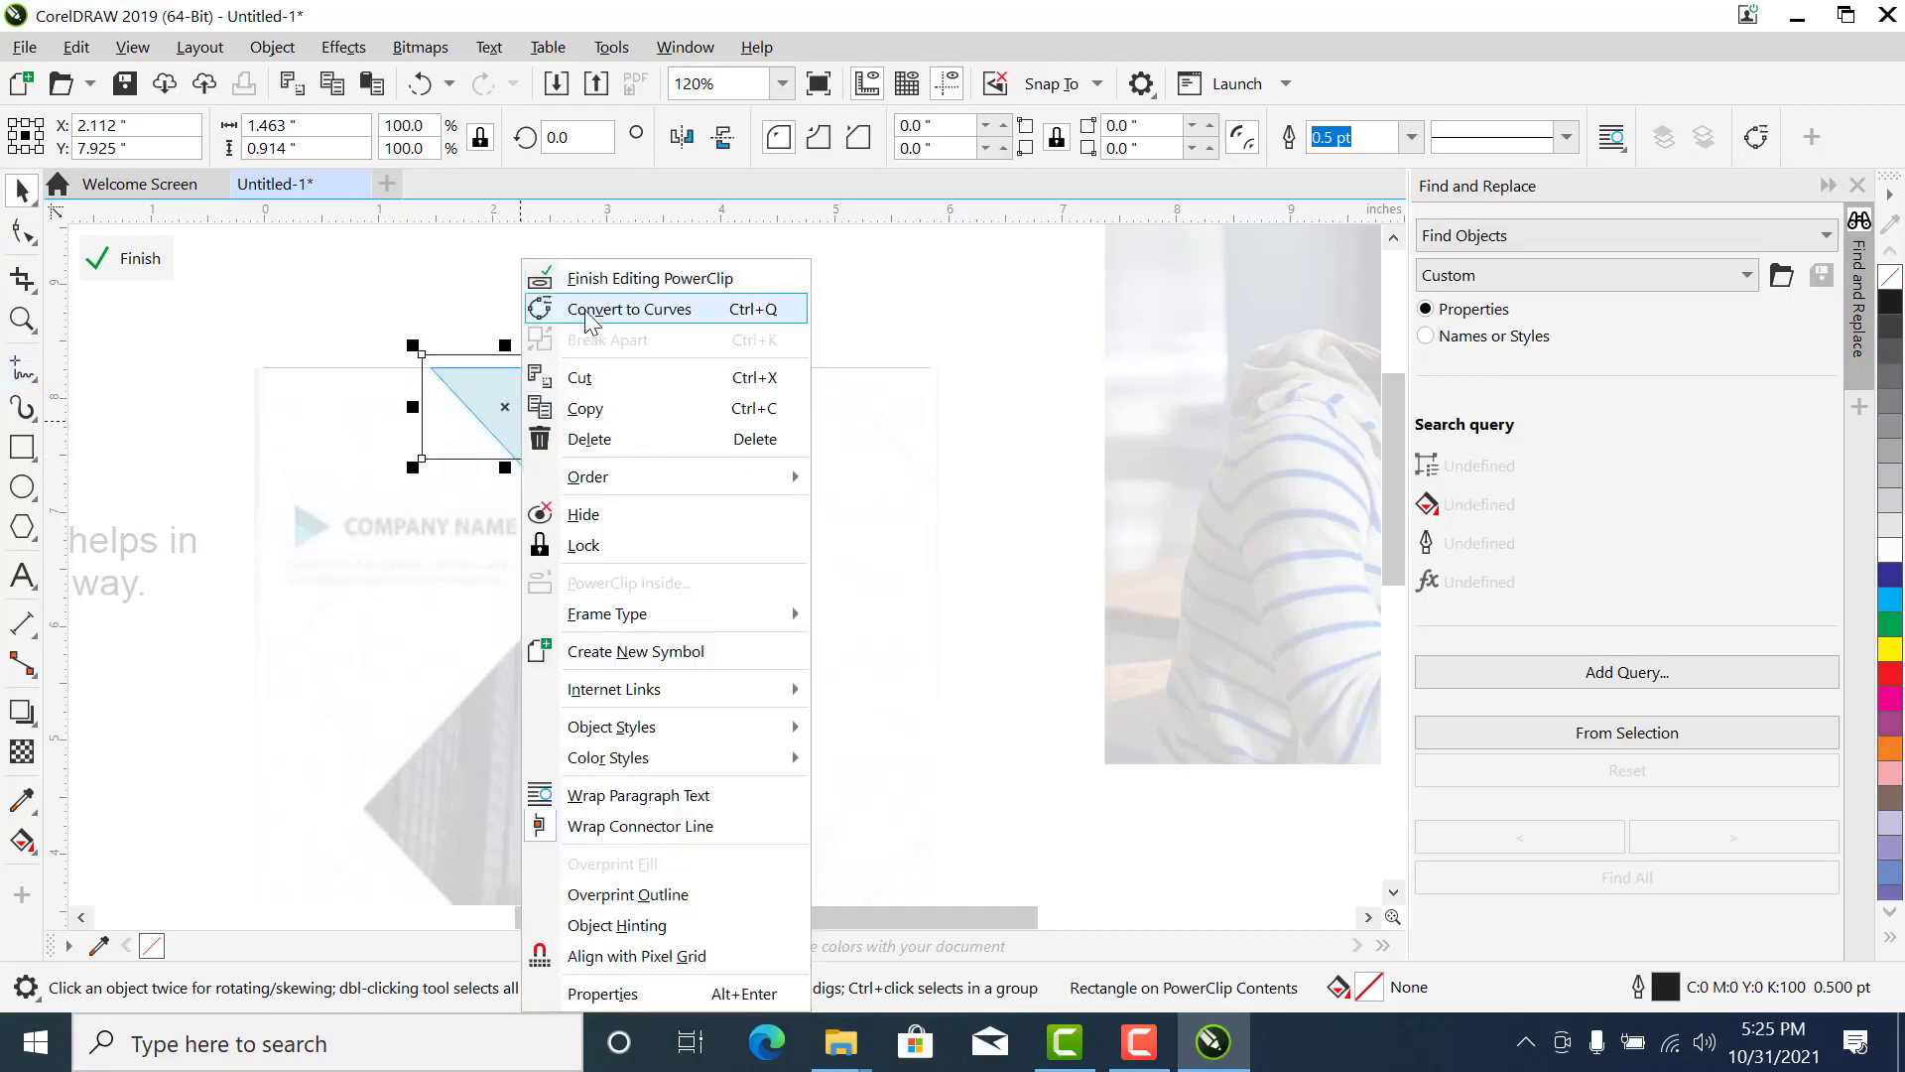
left_click(587, 315)
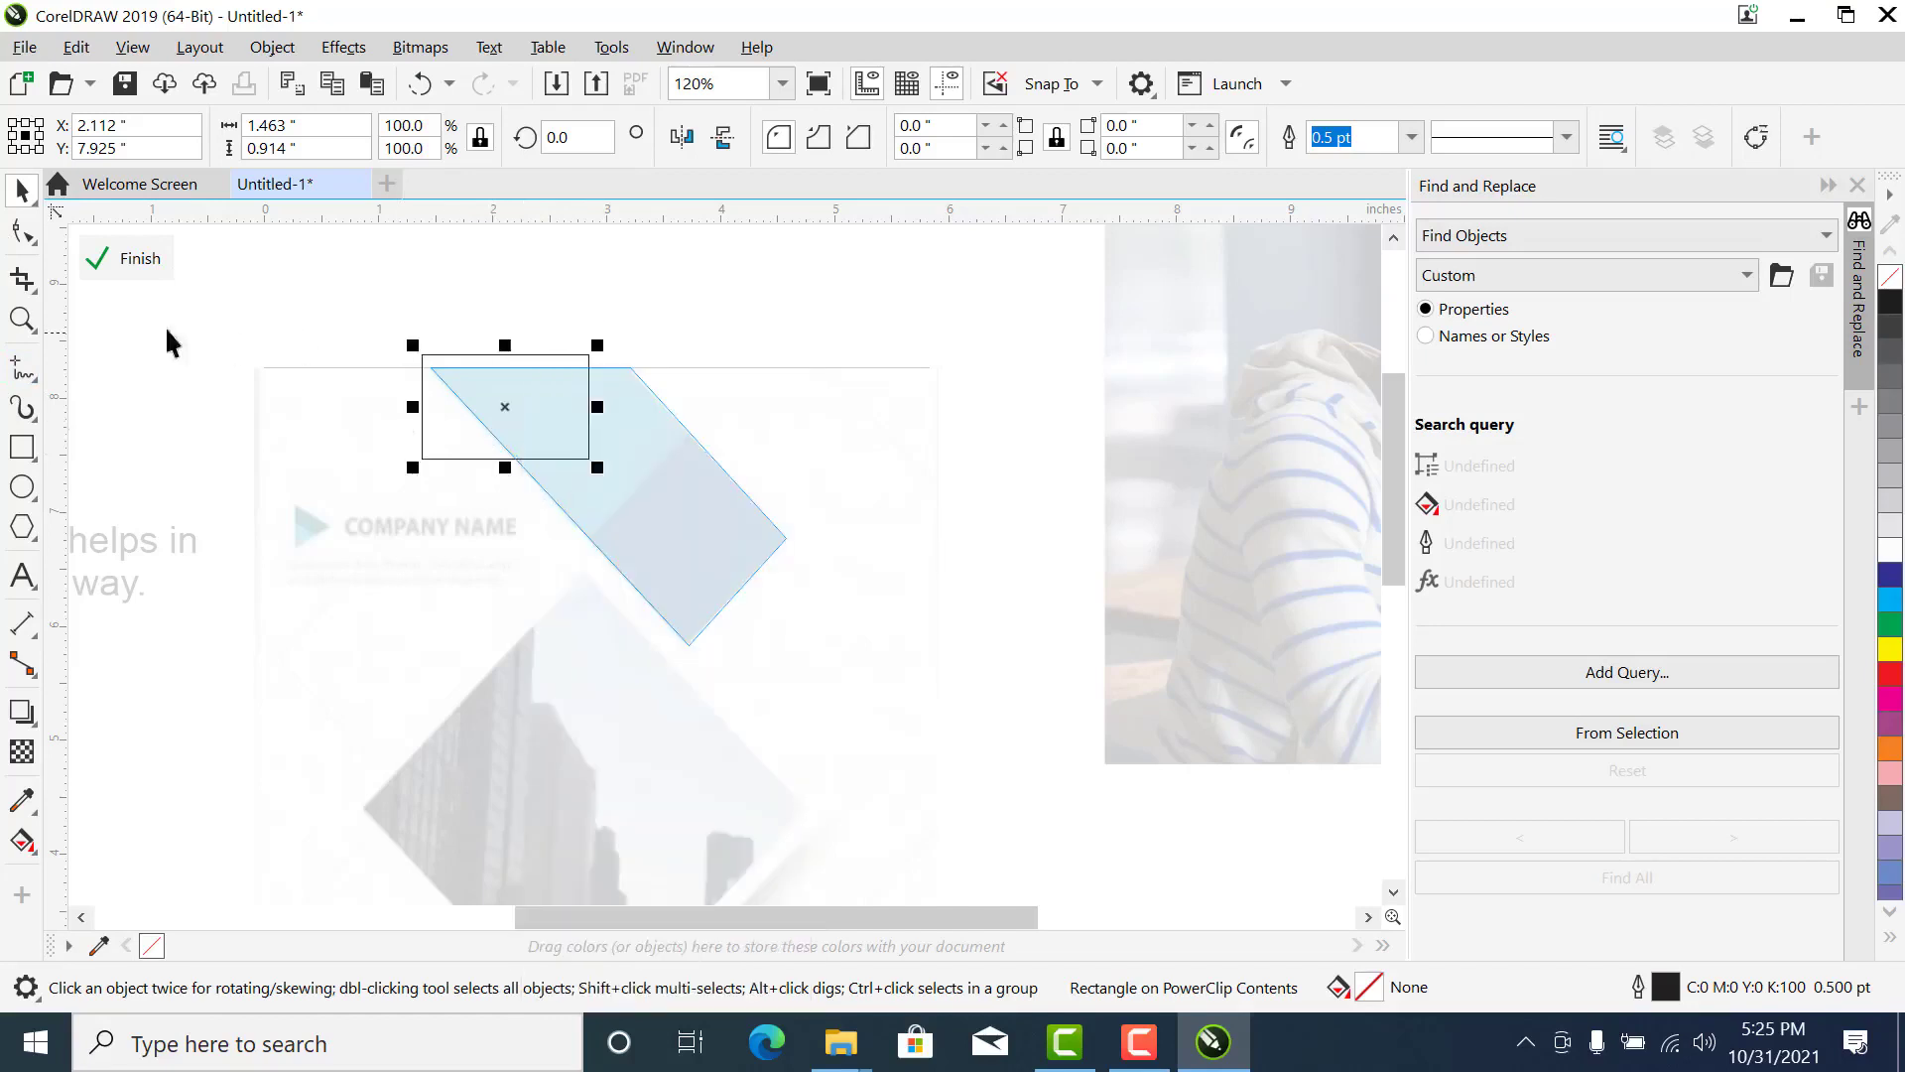
- Reshape the clipped curve's nodes to cover the band's teal section, with its lower edge along the teal-blue boundary, and finish editing the PowerClip
key("F10")
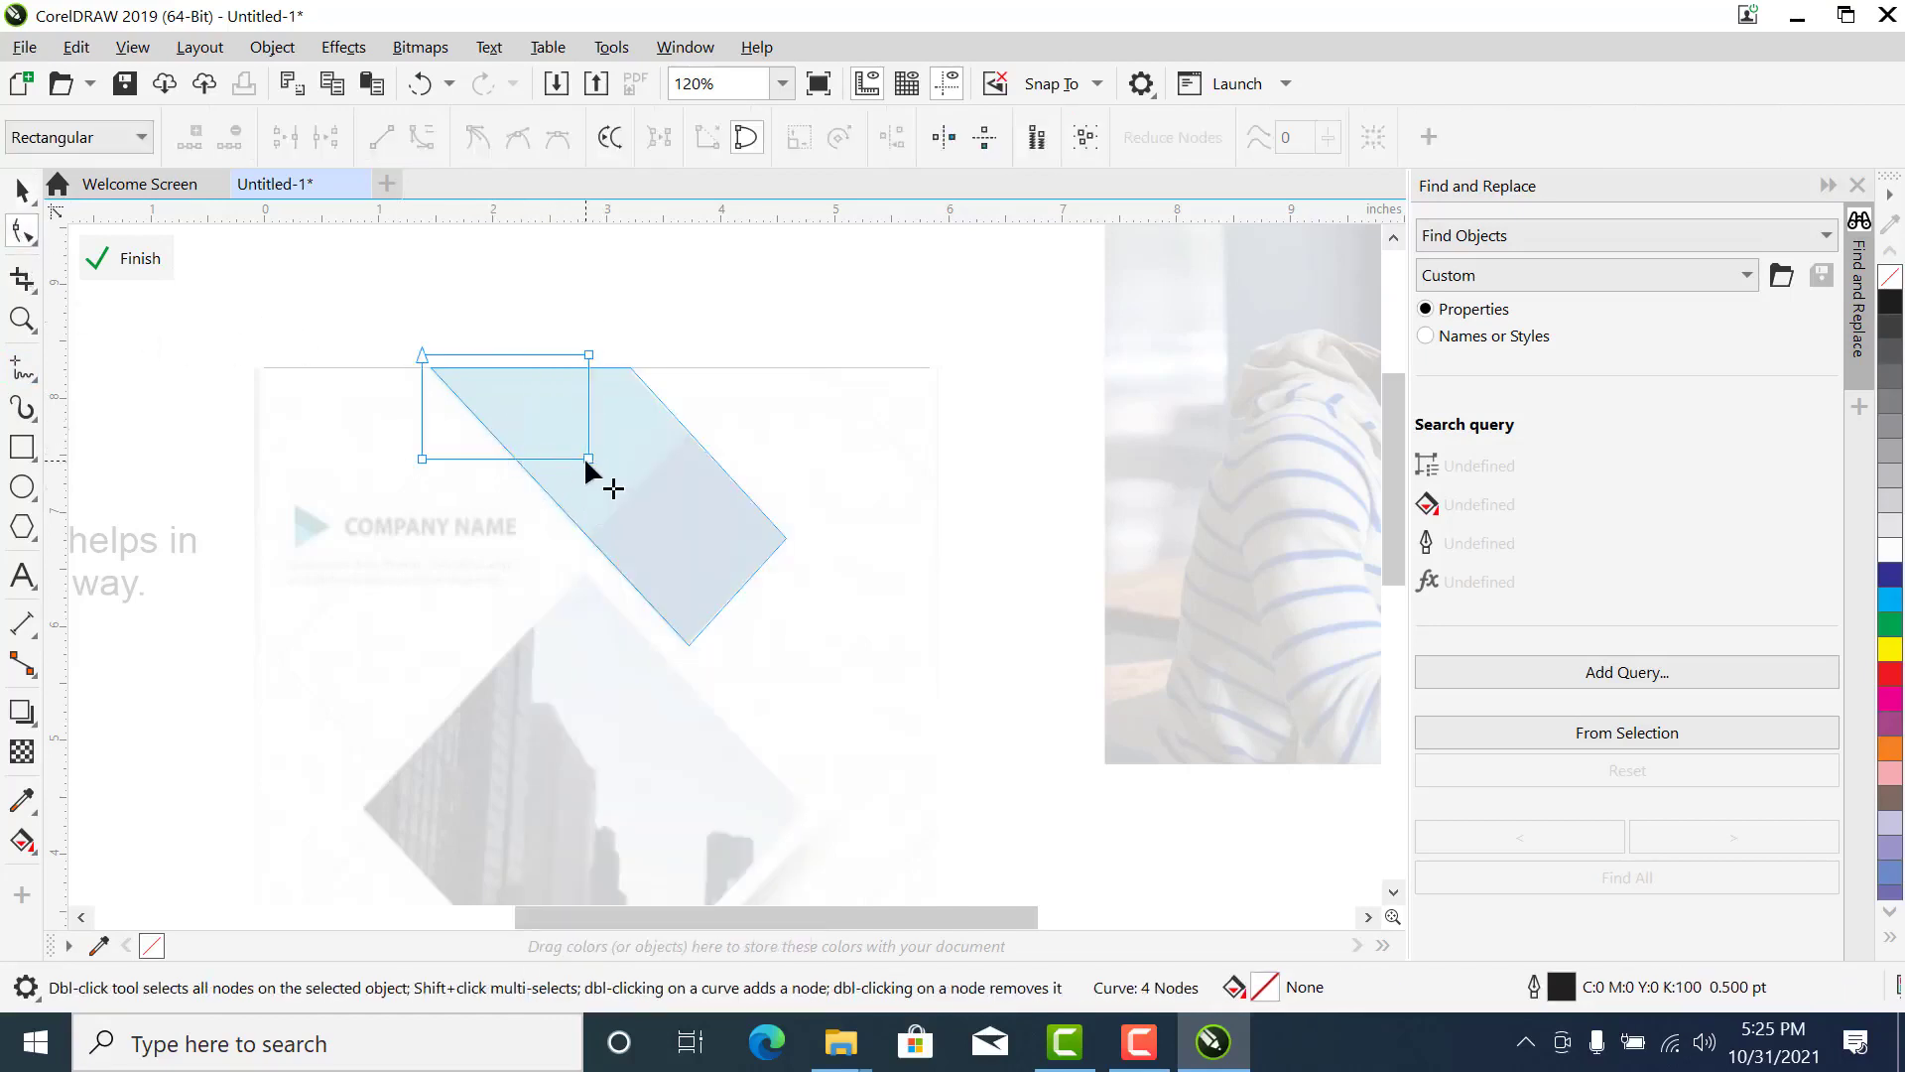
left_click(588, 458)
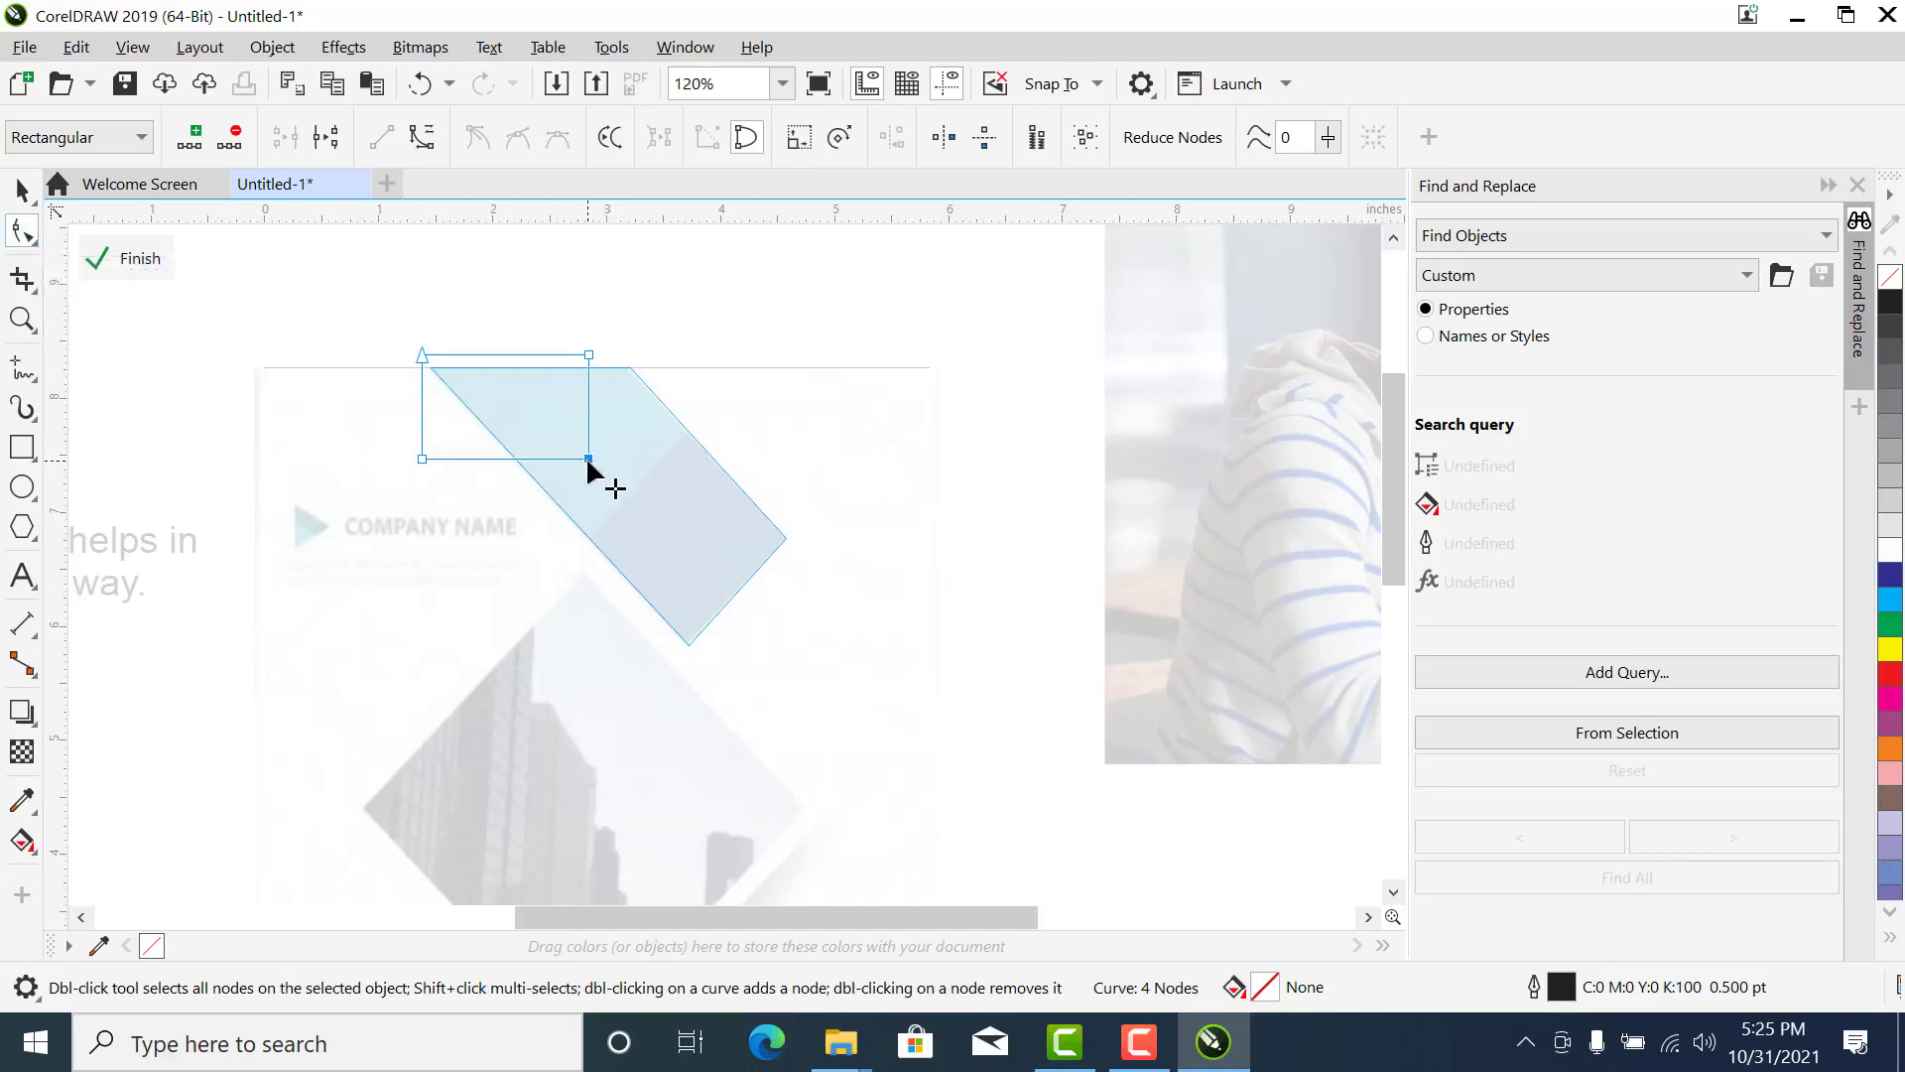
left_click_drag(589, 460, 705, 434)
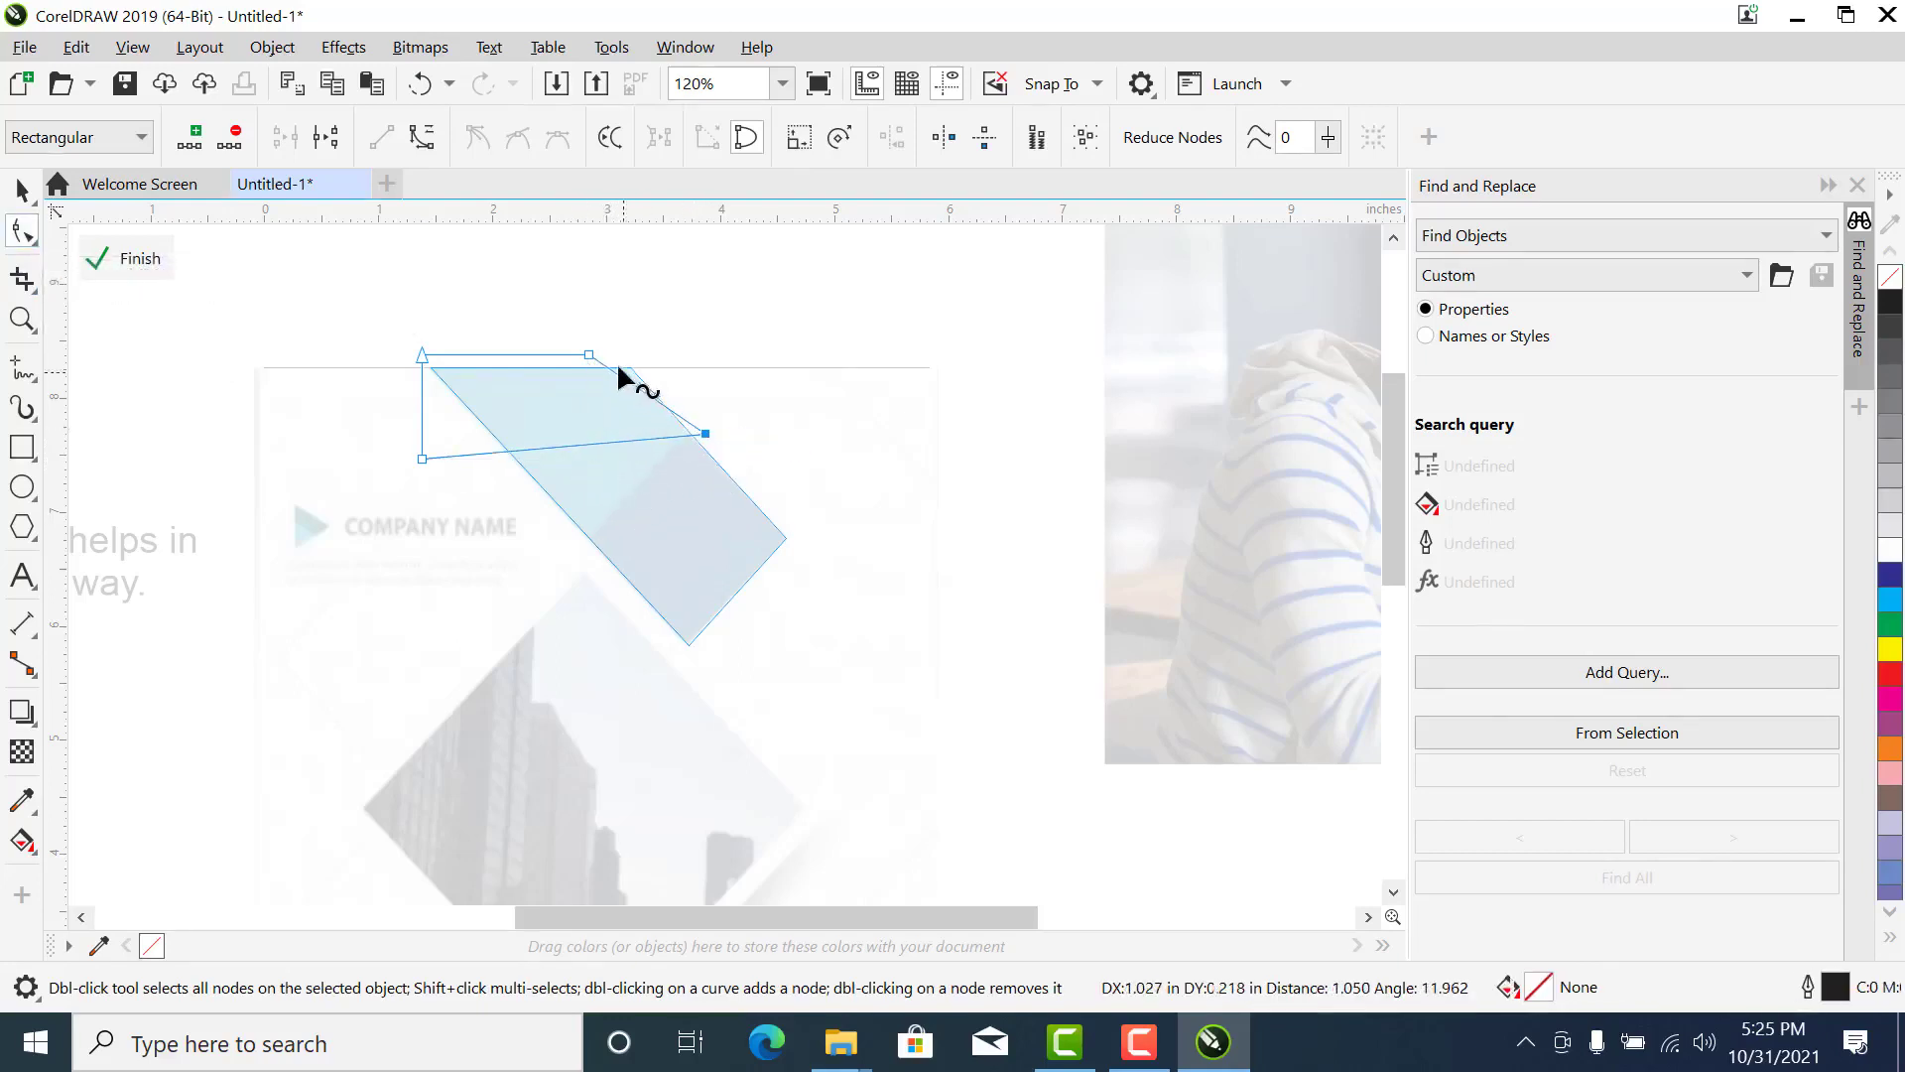
left_click_drag(584, 349, 661, 334)
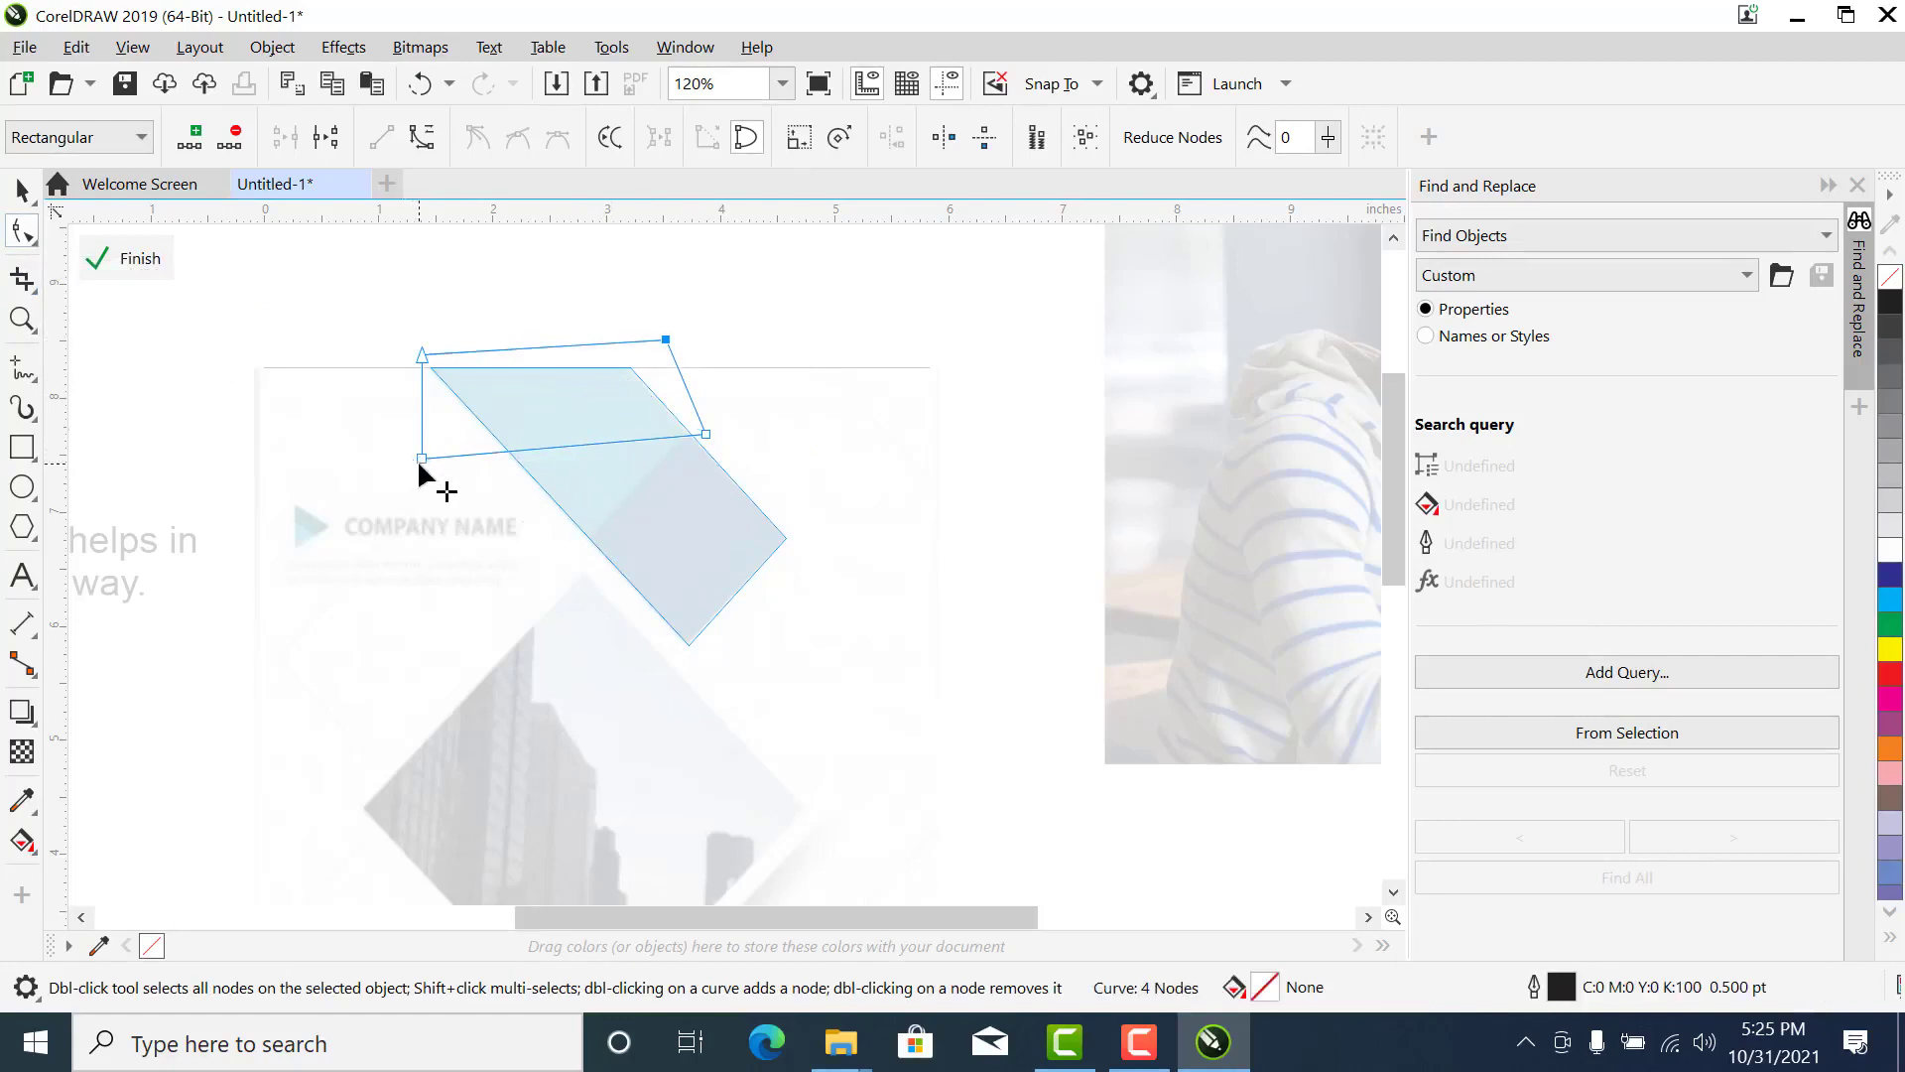
left_click_drag(417, 461, 564, 543)
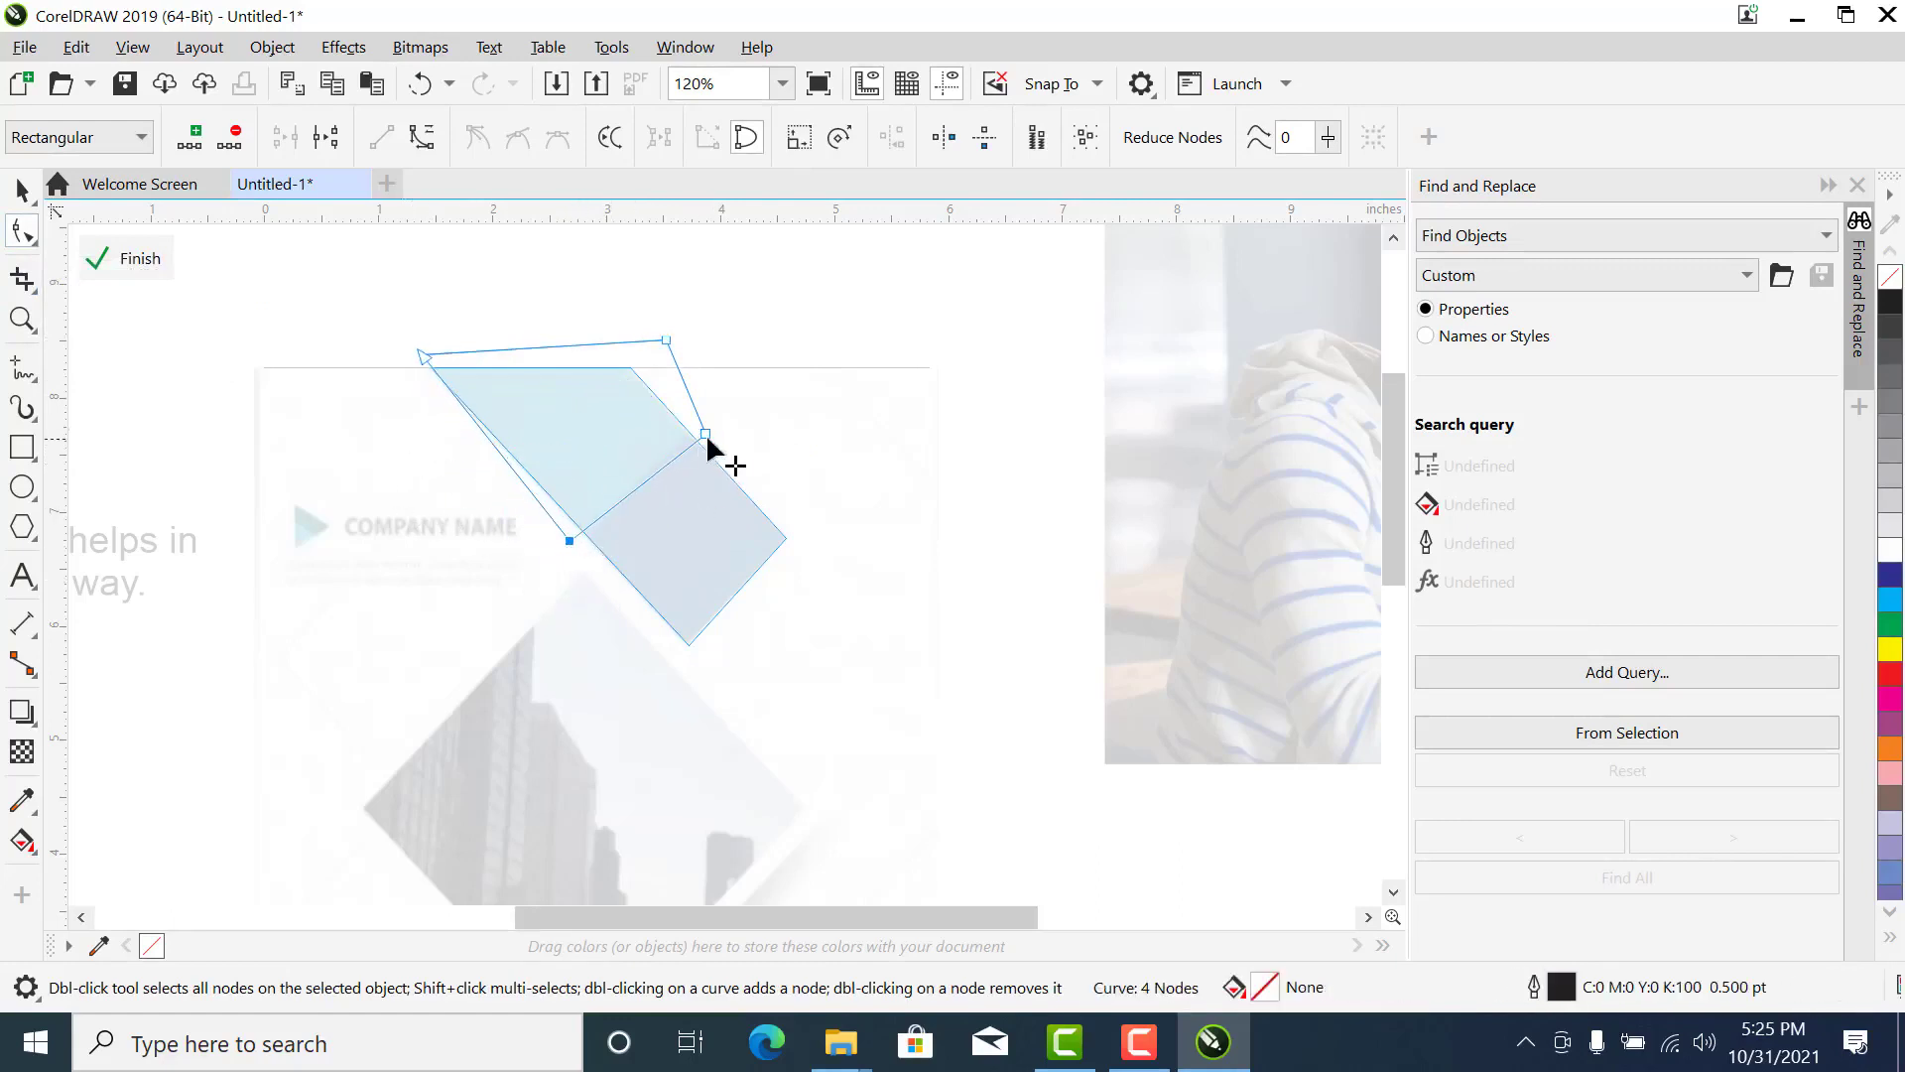
left_click_drag(705, 436, 699, 407)
left_click(571, 541)
left_click_drag(576, 543, 571, 555)
left_click(140, 260)
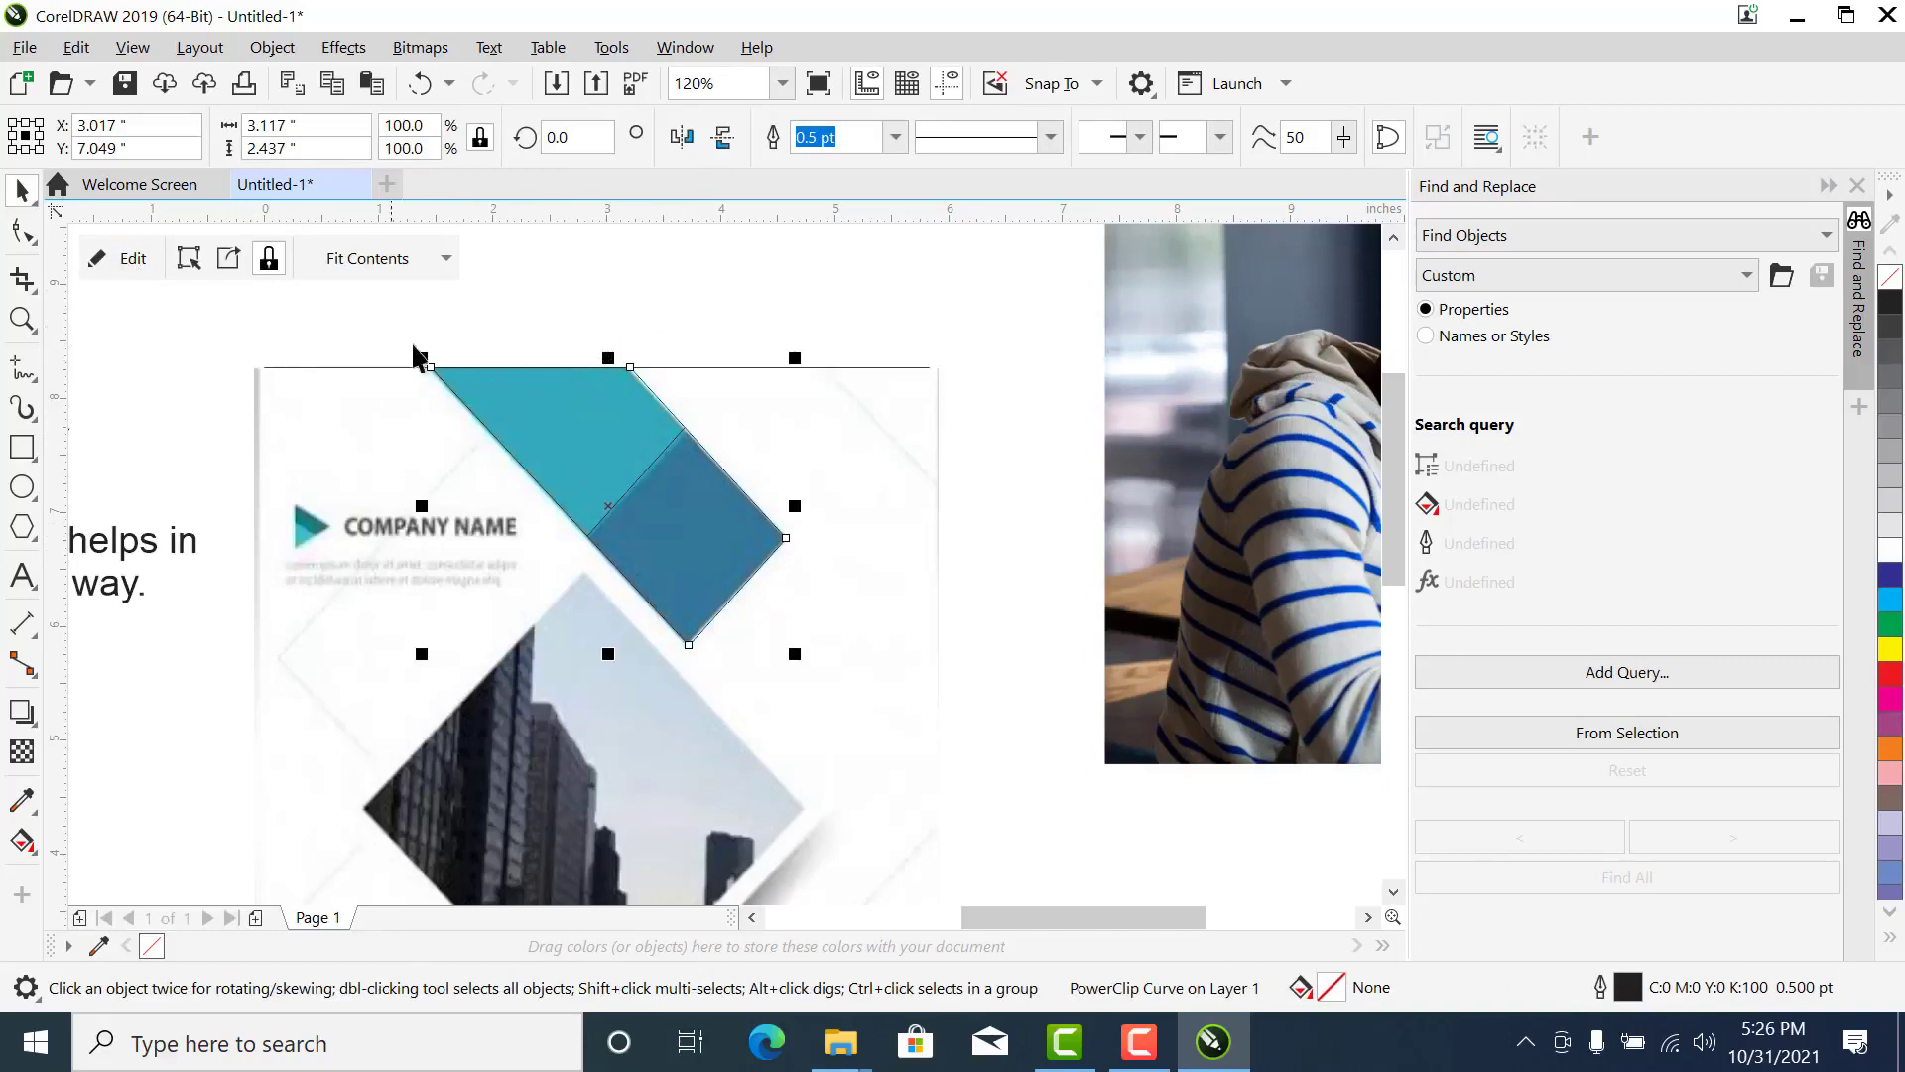
key("ctrl+z")
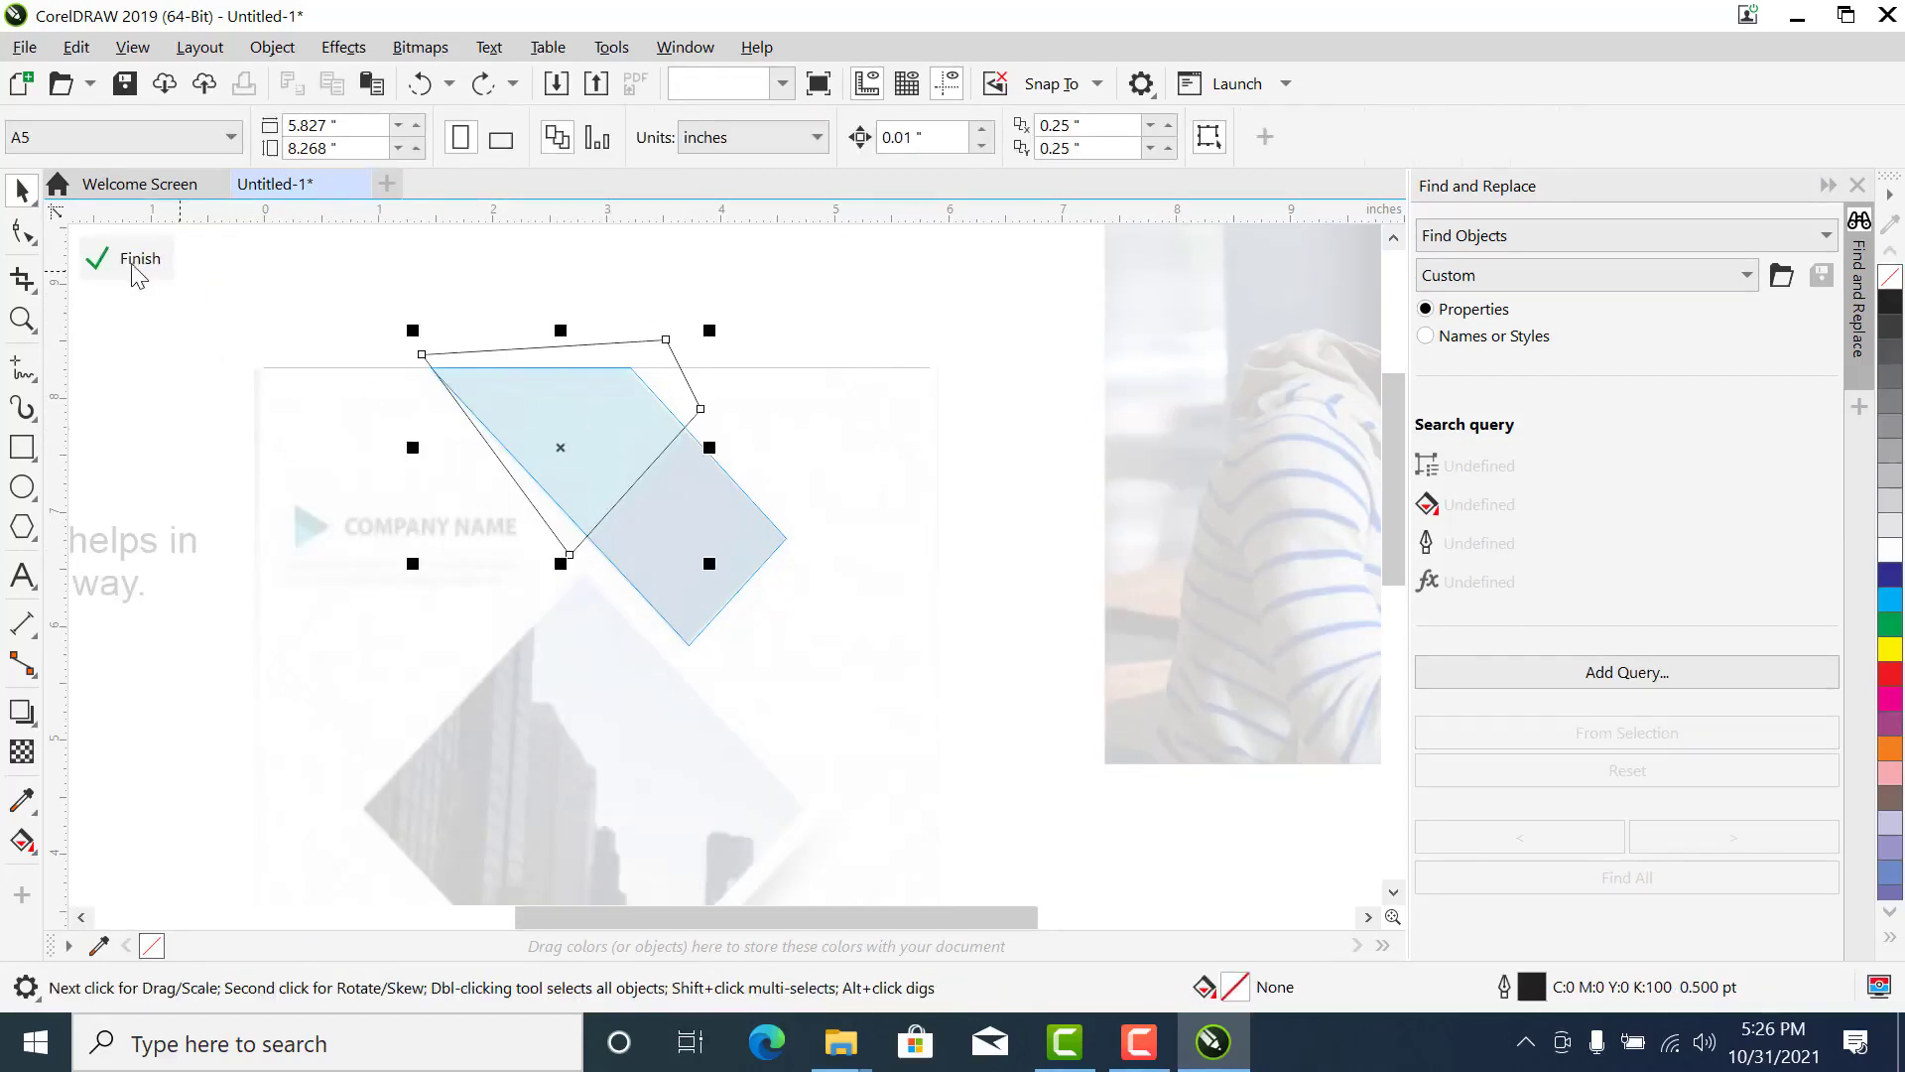
left_click(129, 260)
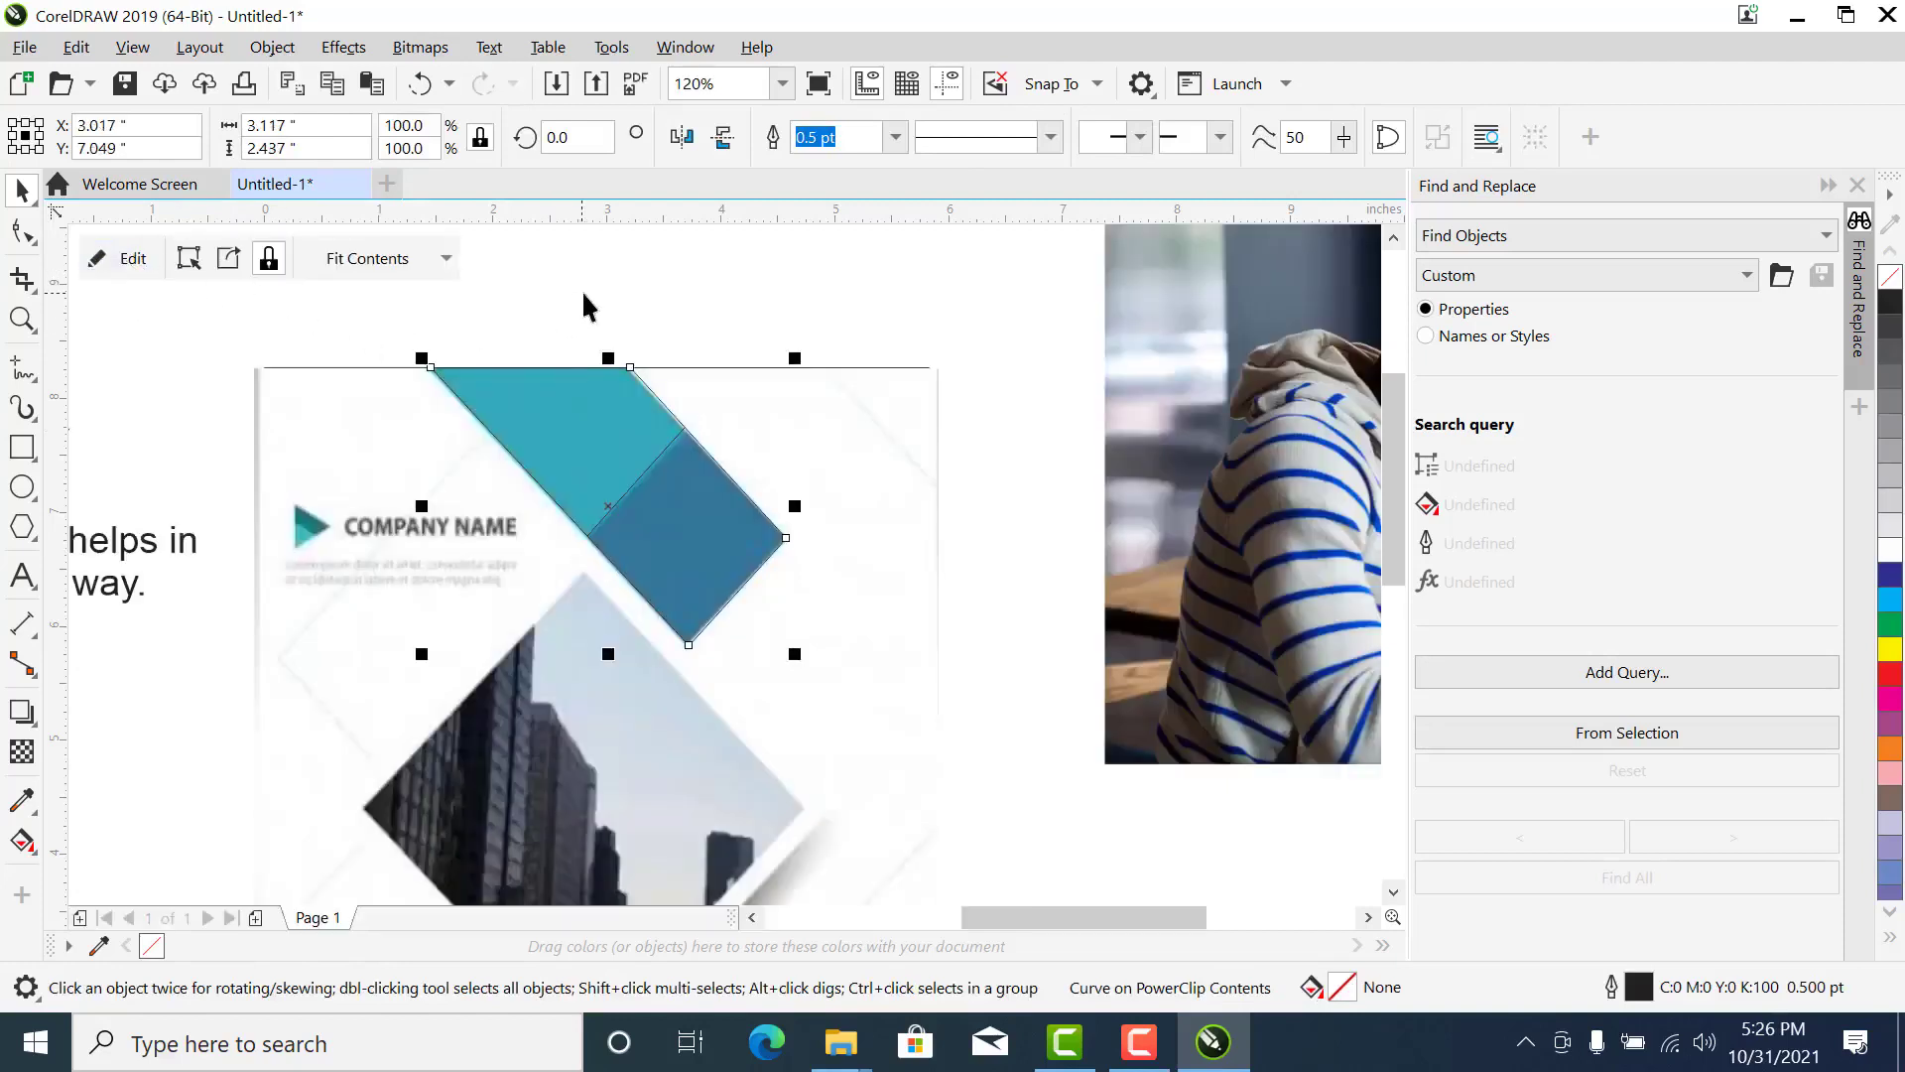
left_click(238, 836)
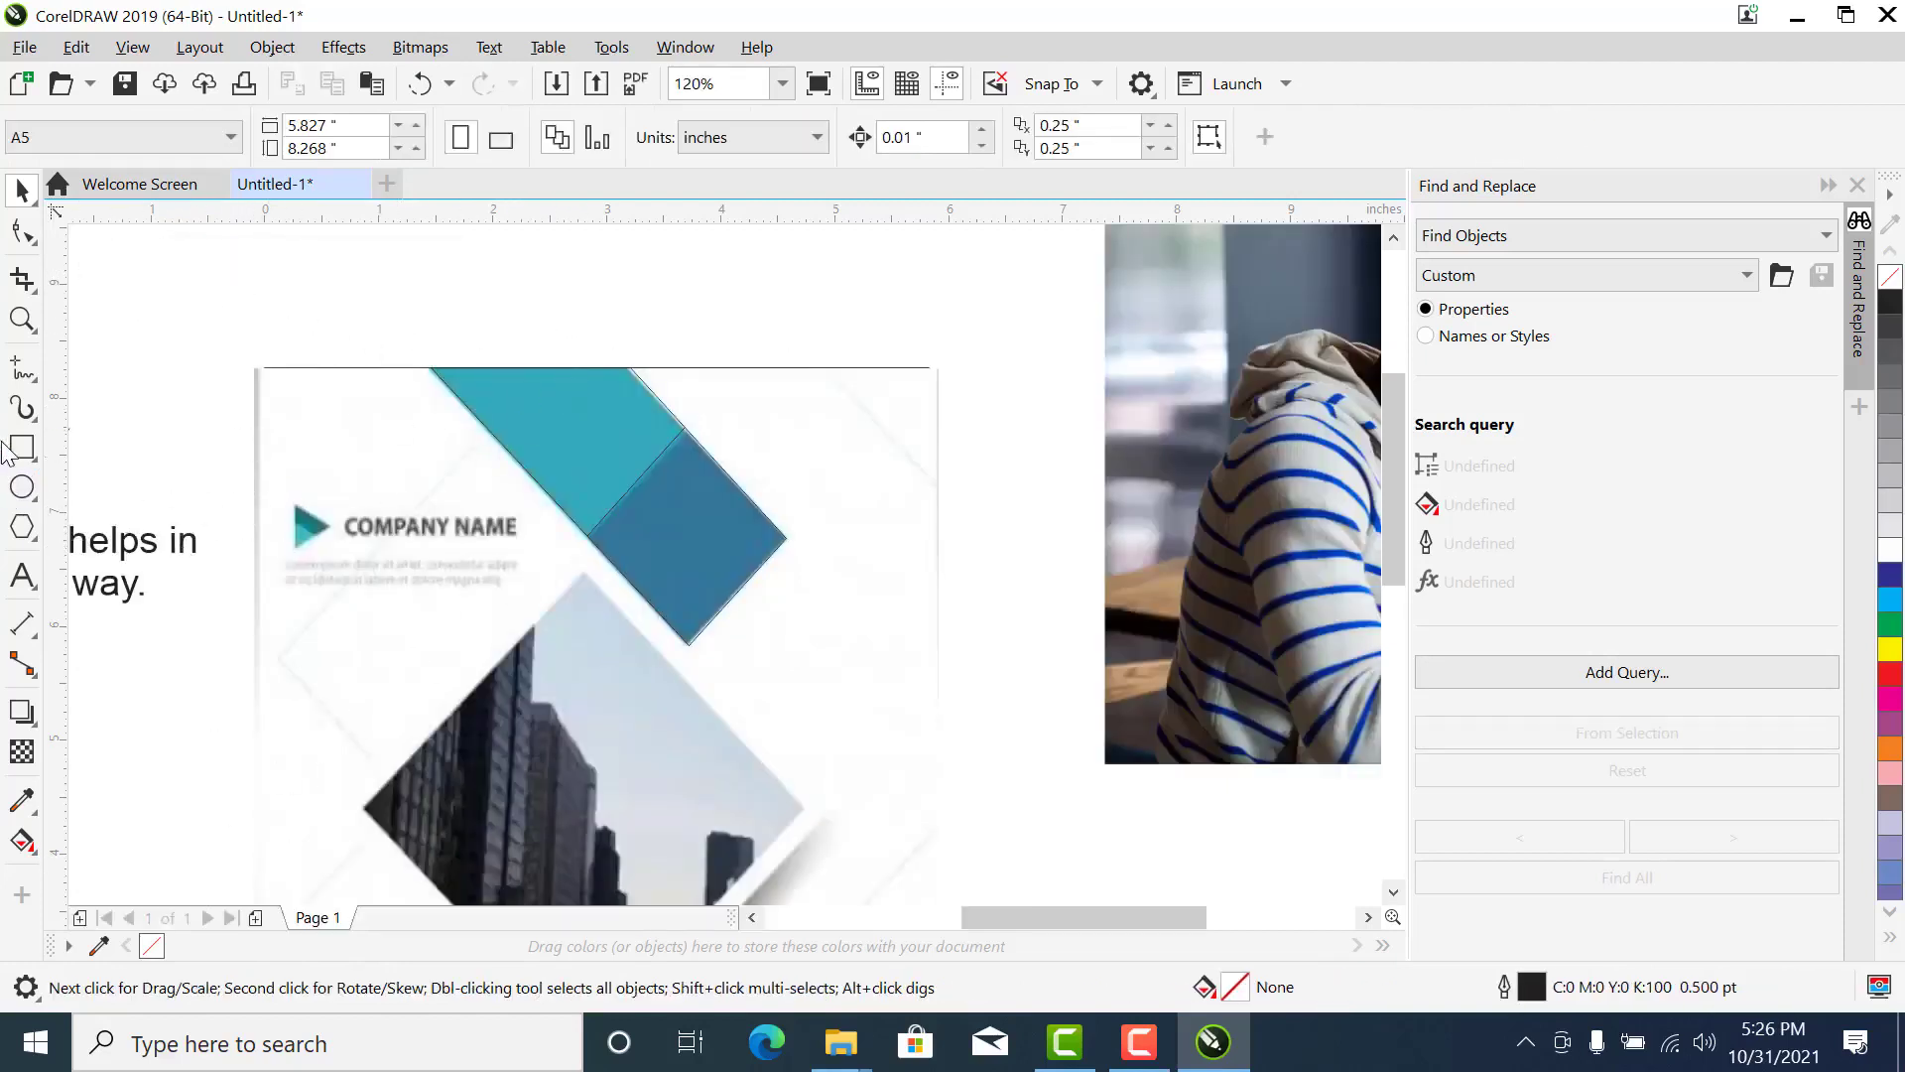
- Draw a swatch rectangle about 1.70 by 0.69 inches above the page and fill it with the teal #32AABA sampled from the band
left_click(20, 446)
mouse_move(132, 264)
left_mouse_down()
mouse_move(213, 315)
mouse_move(326, 343)
left_mouse_up()
left_click(18, 188)
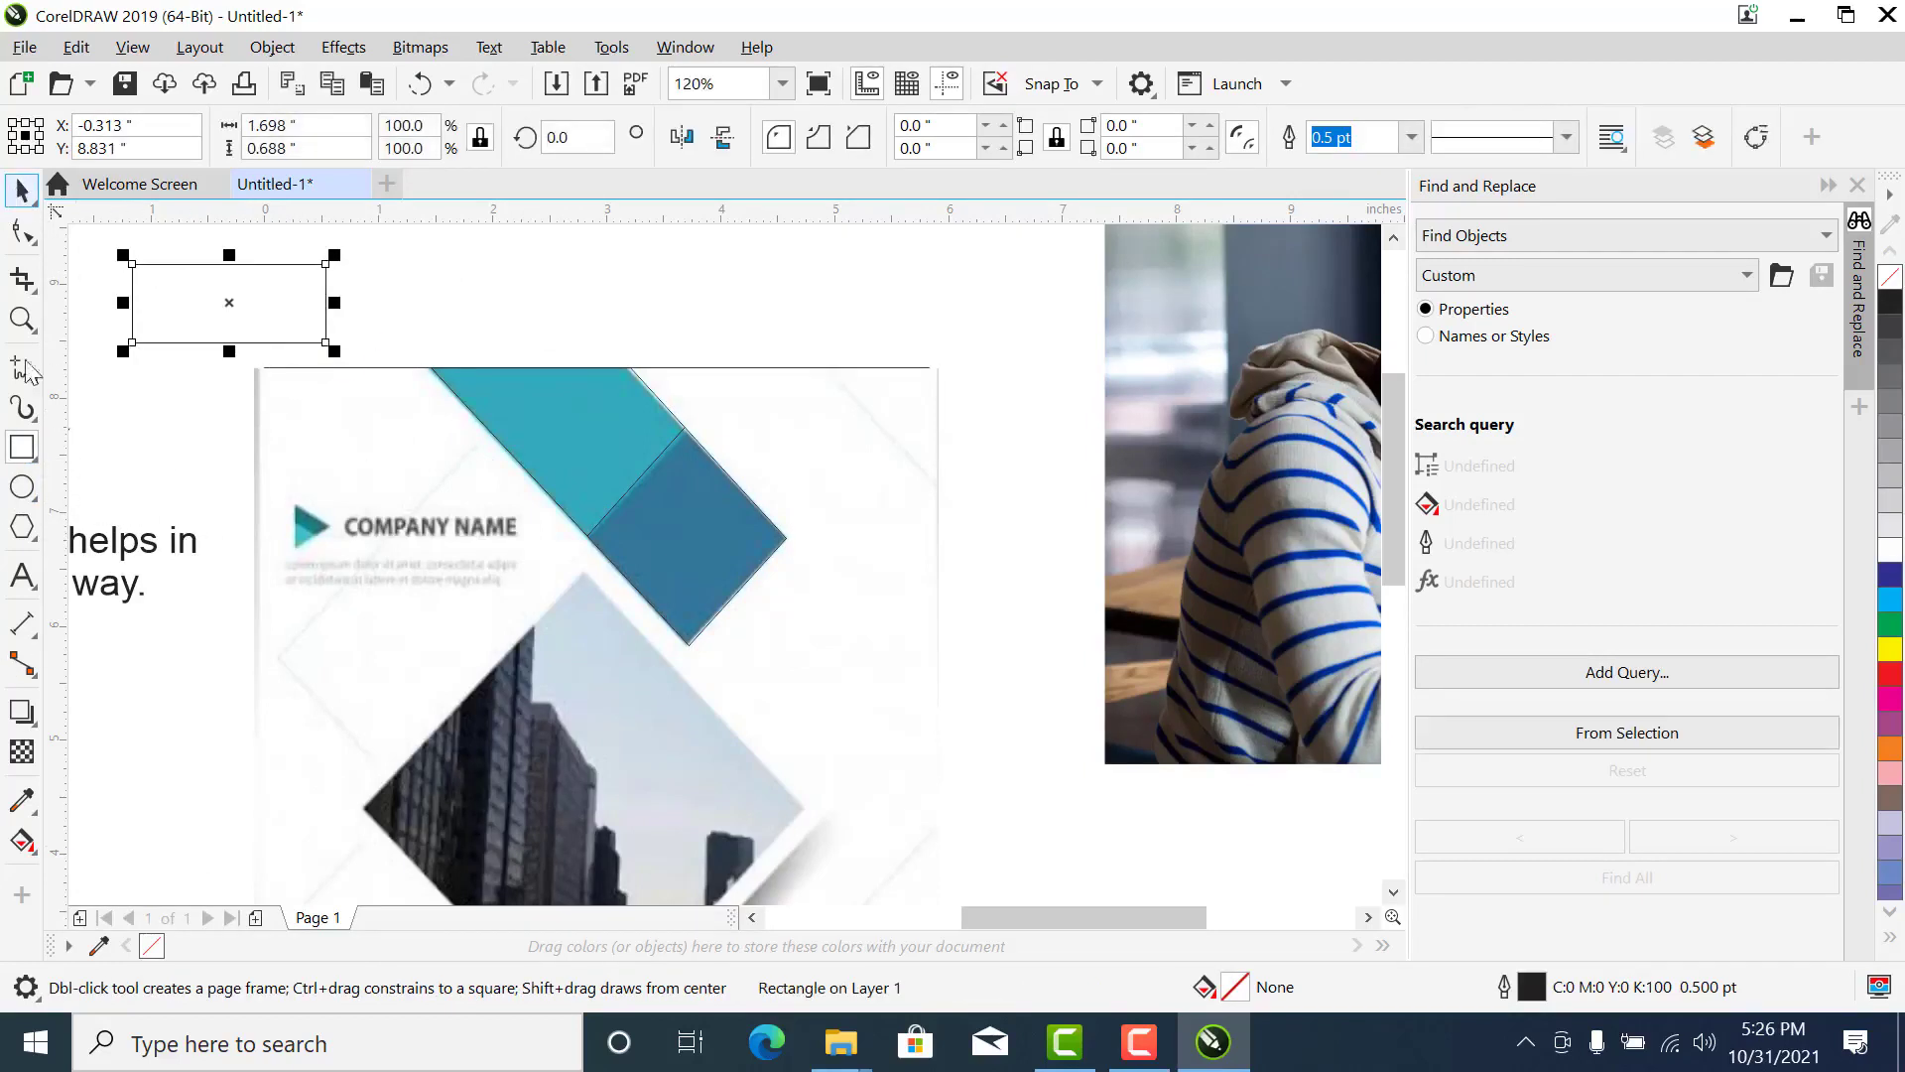
left_click(23, 799)
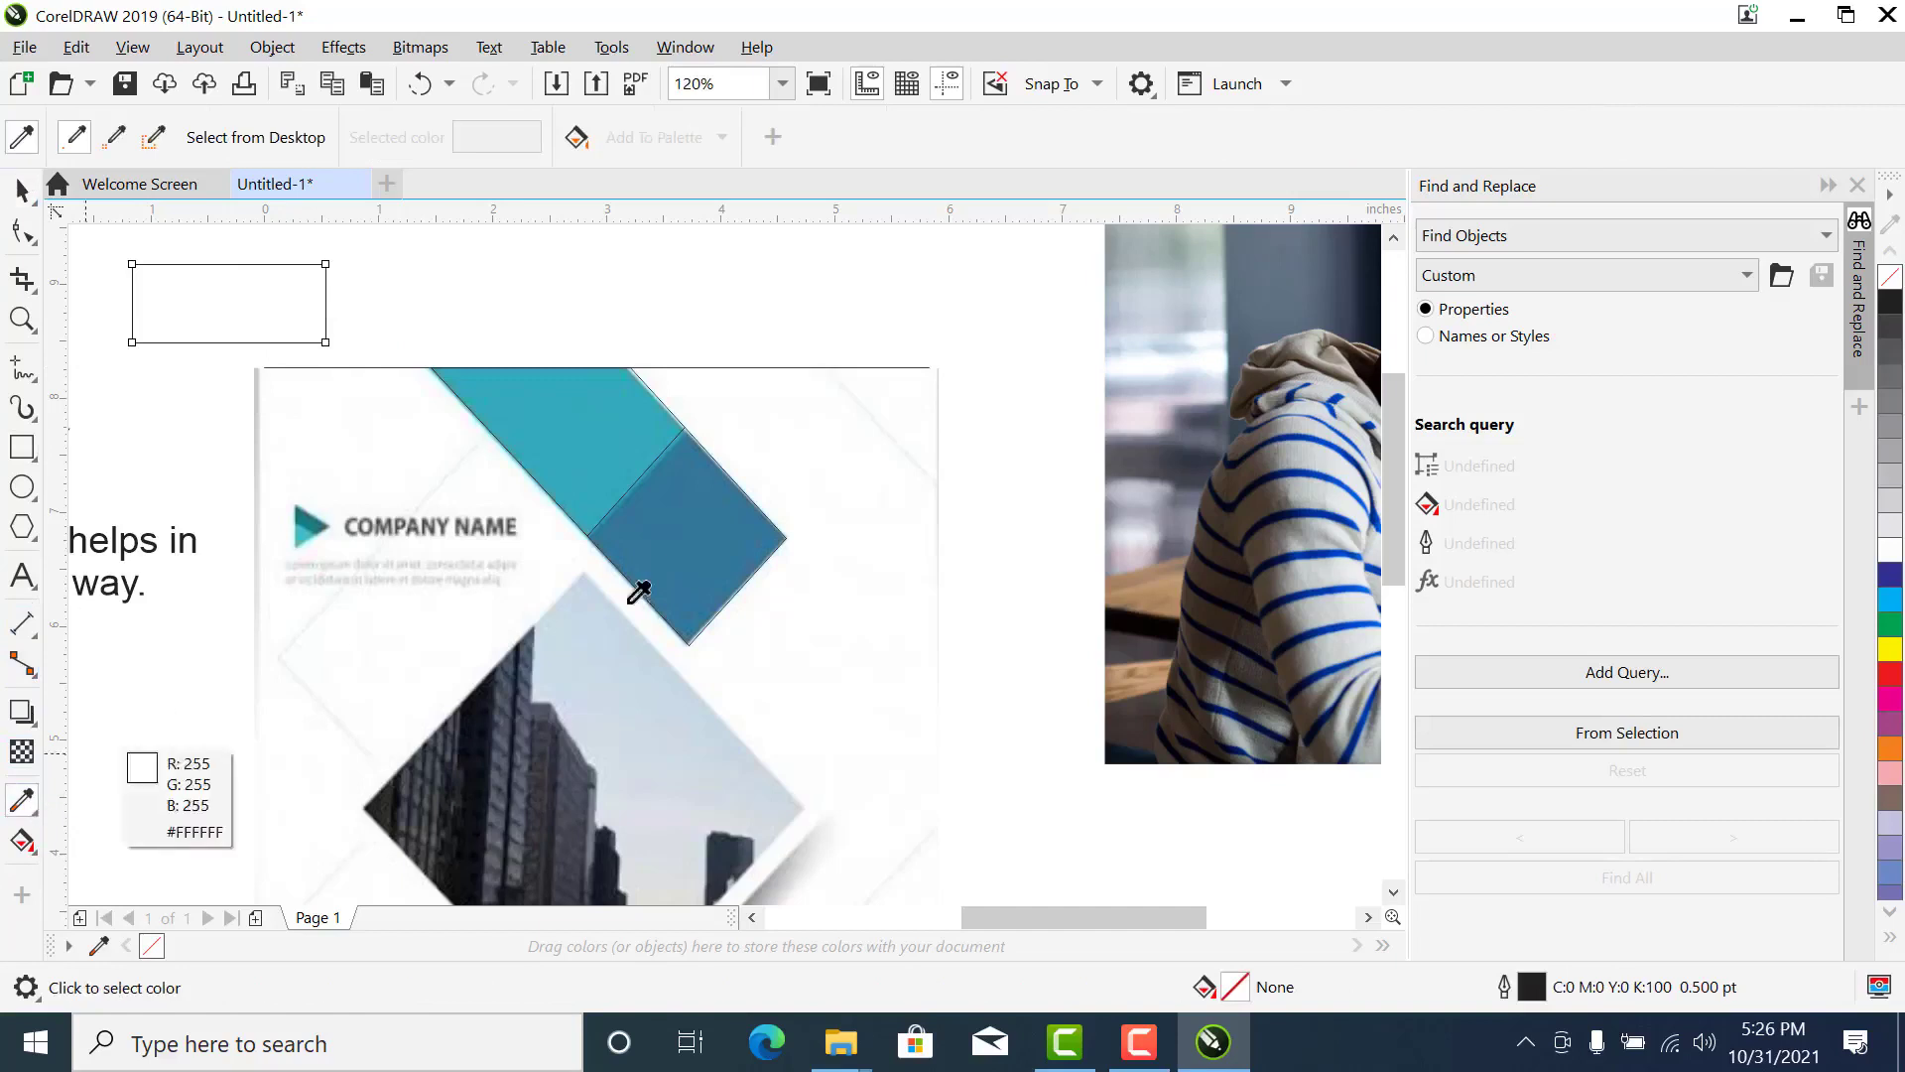
left_click(559, 385)
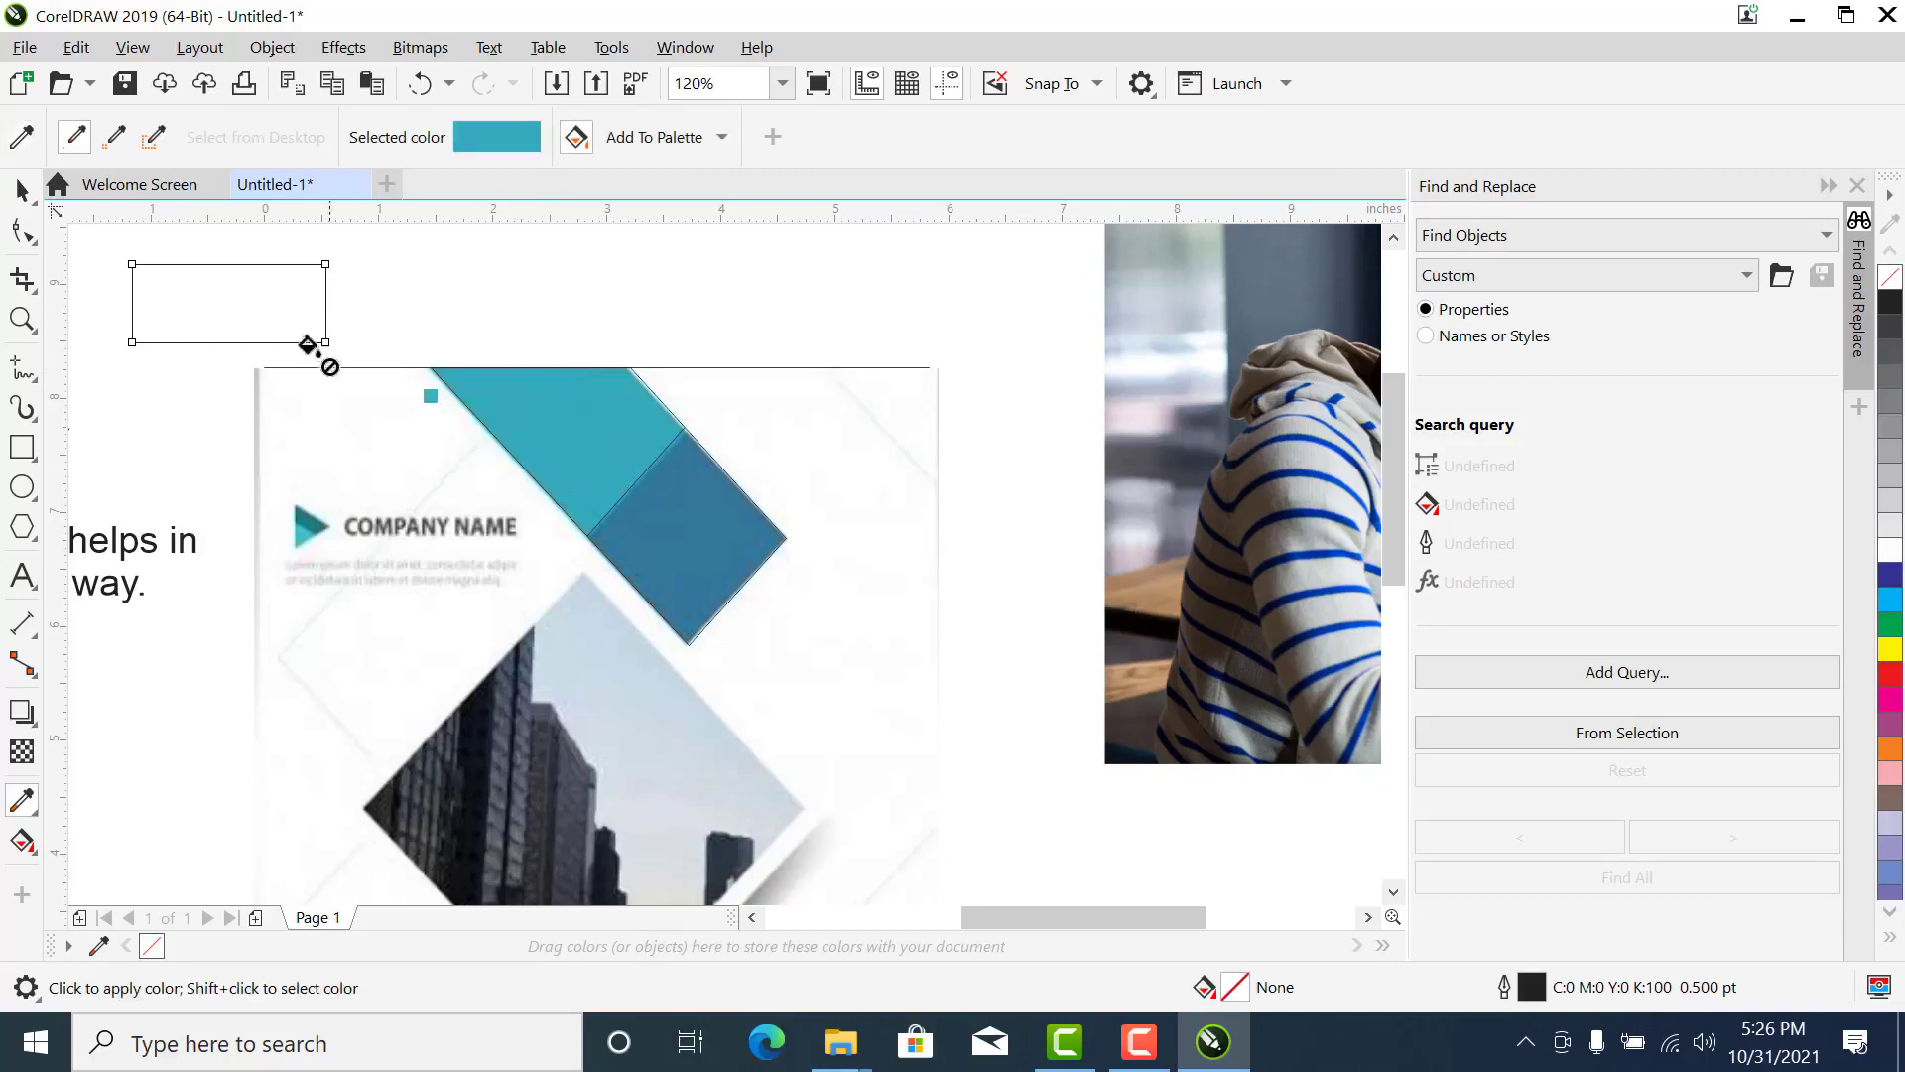
left_click(226, 298)
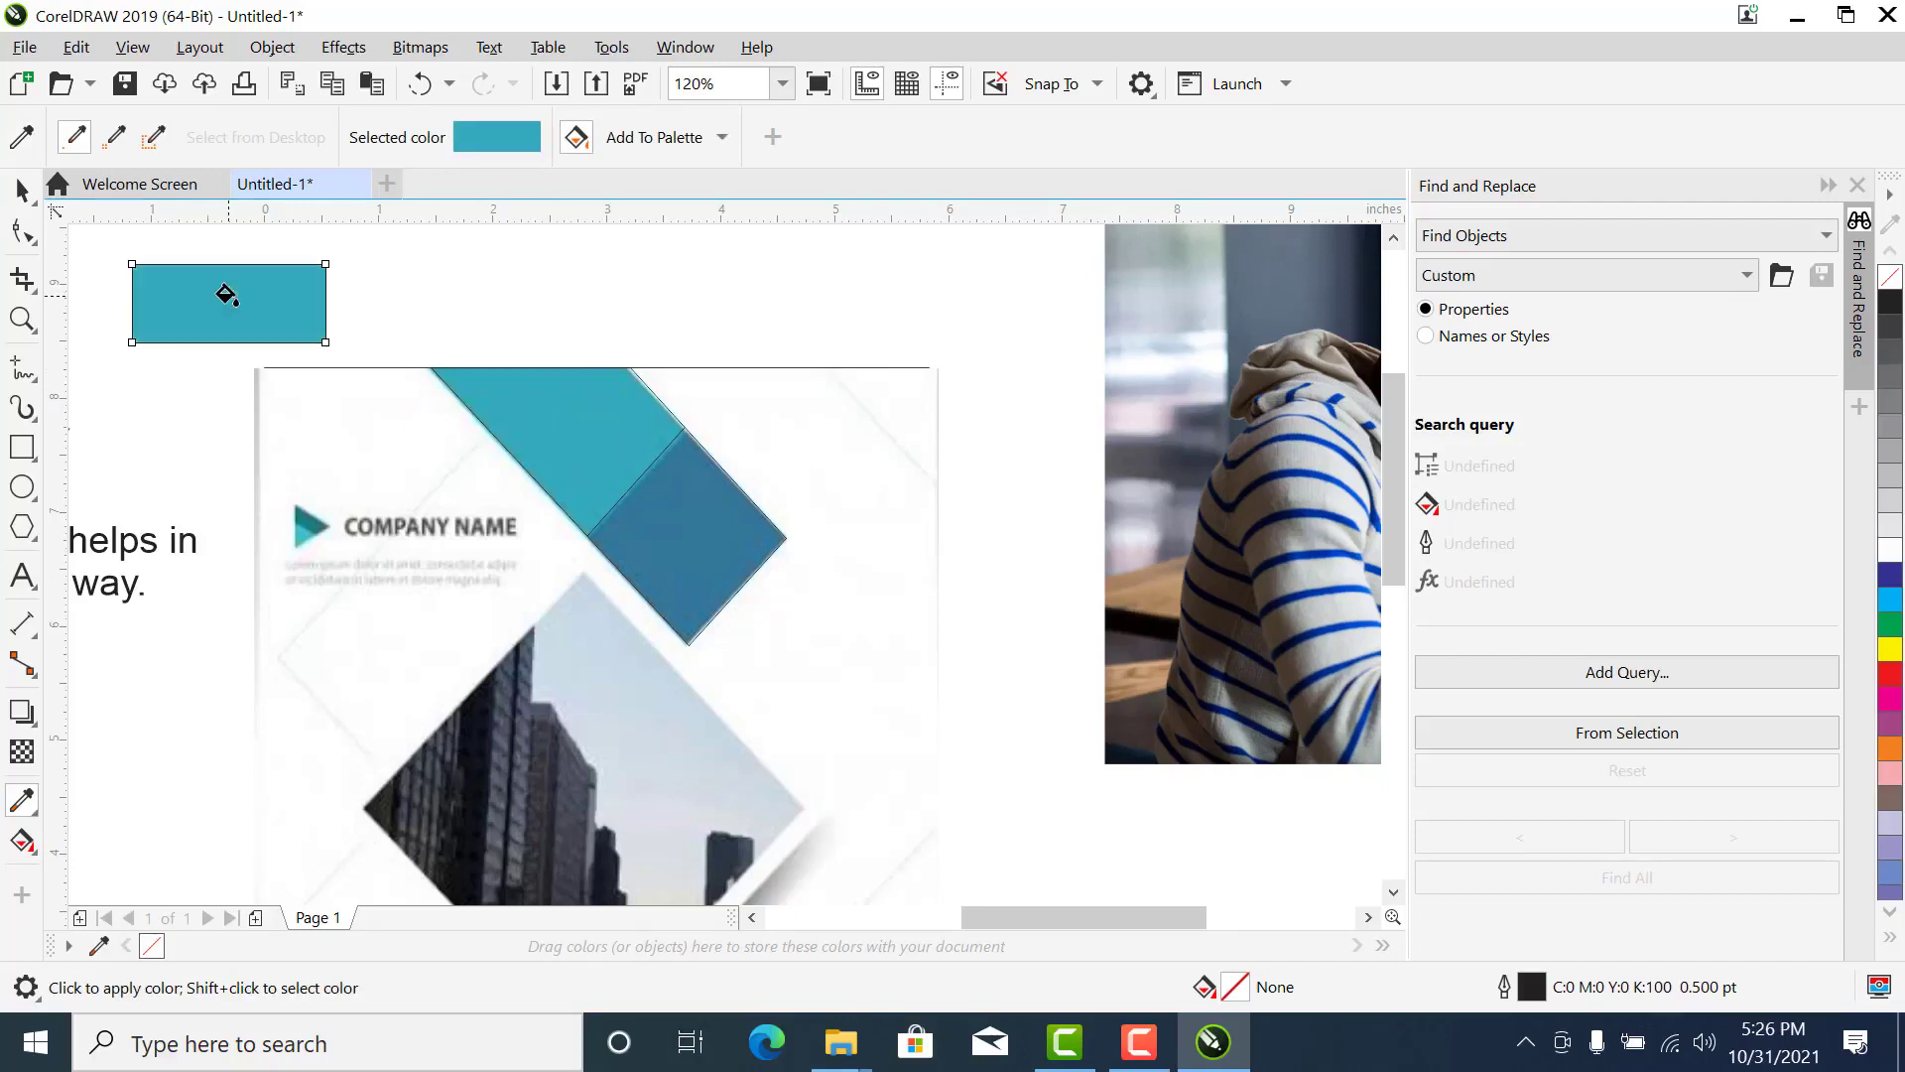
- Duplicate the teal swatch rectangle and place the copy beside it above the page, at X 1.681 inches
left_click(24, 190)
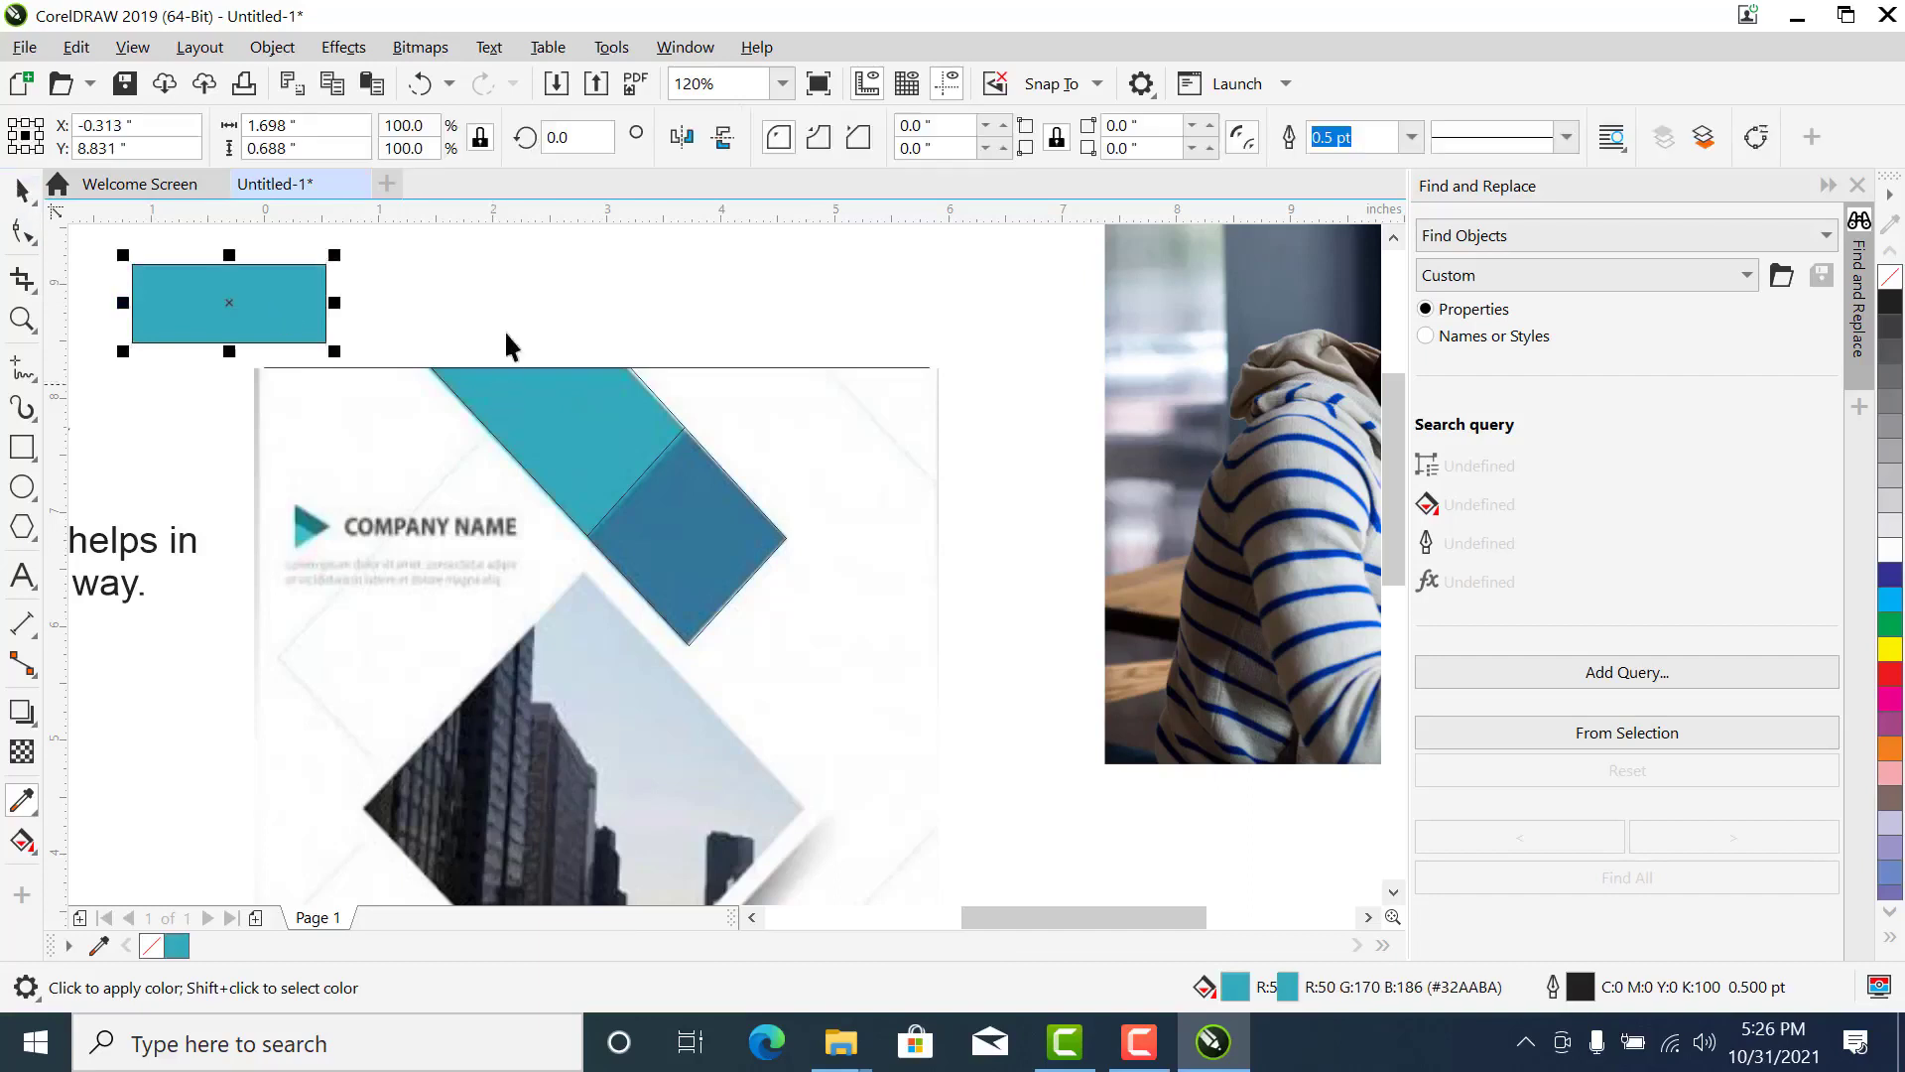
left_click(223, 313)
left_click(222, 314)
key("ctrl+c")
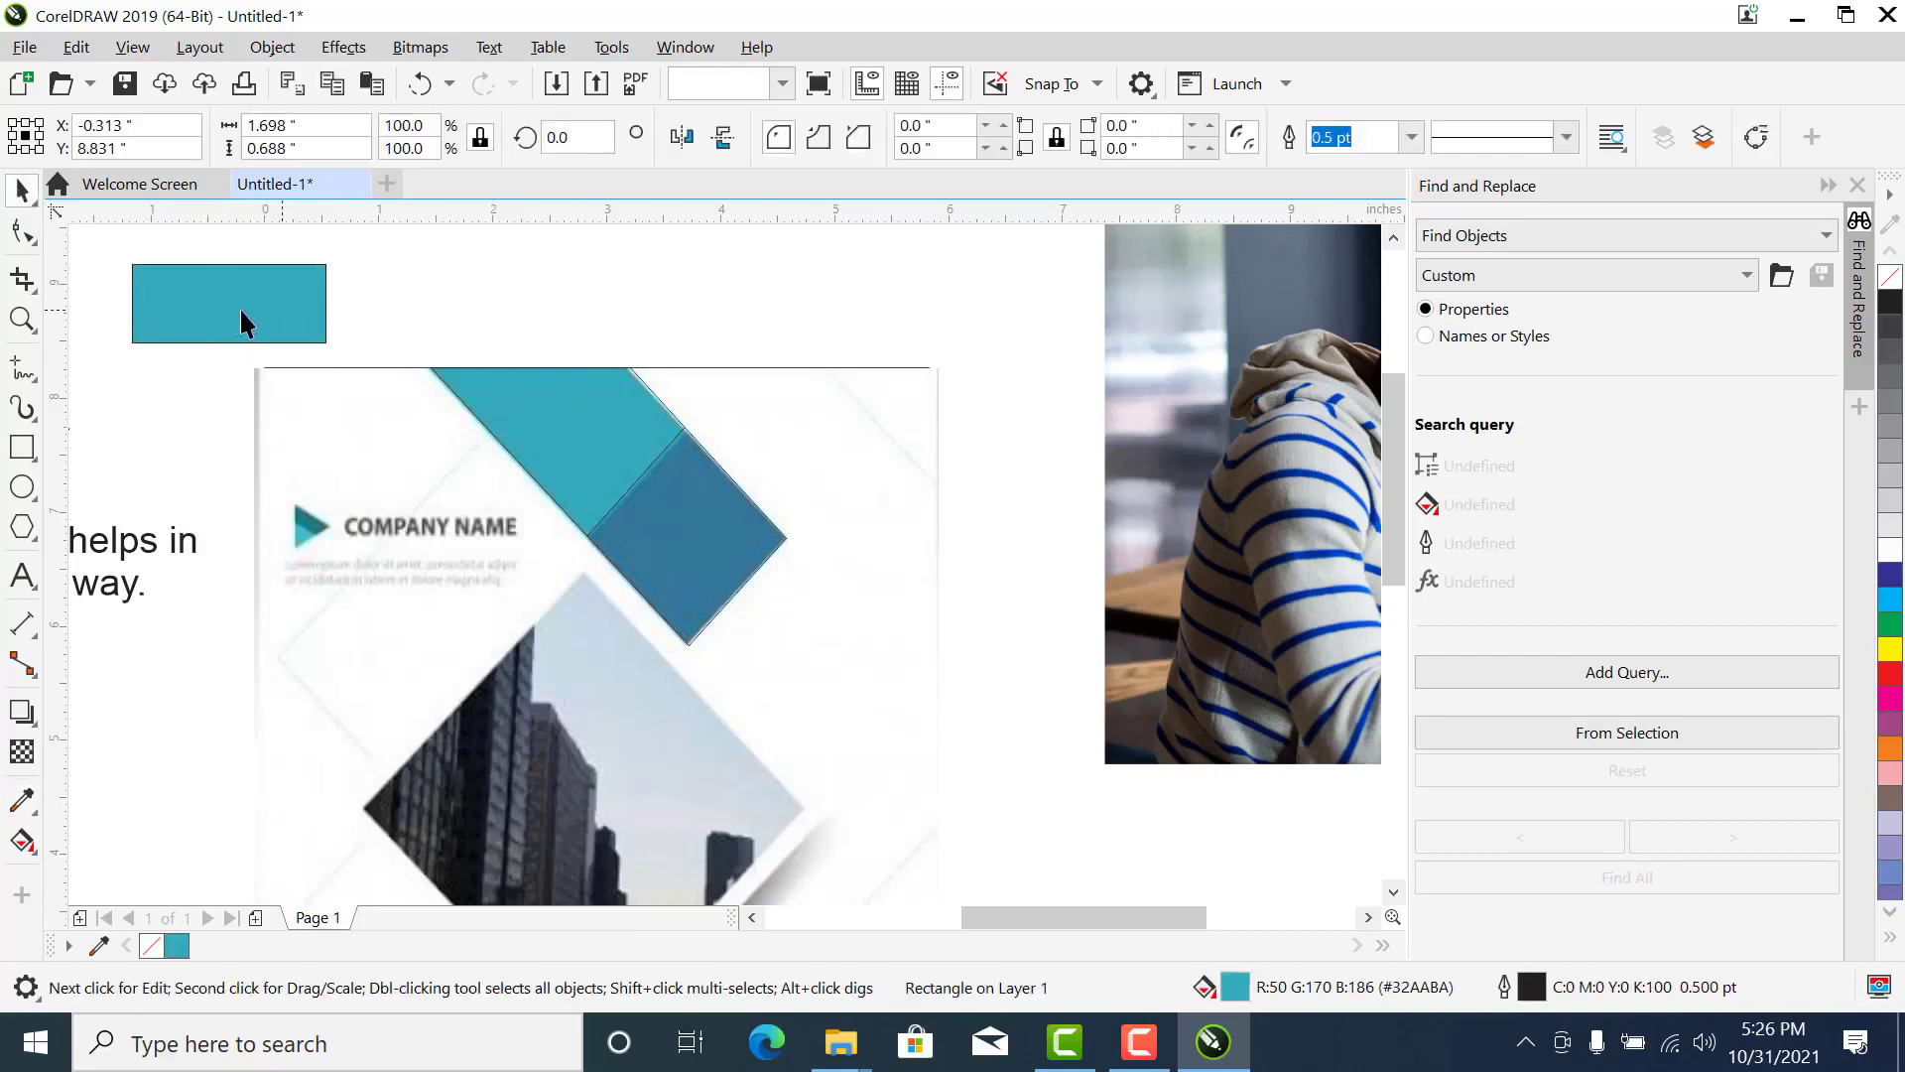
key("ctrl+v")
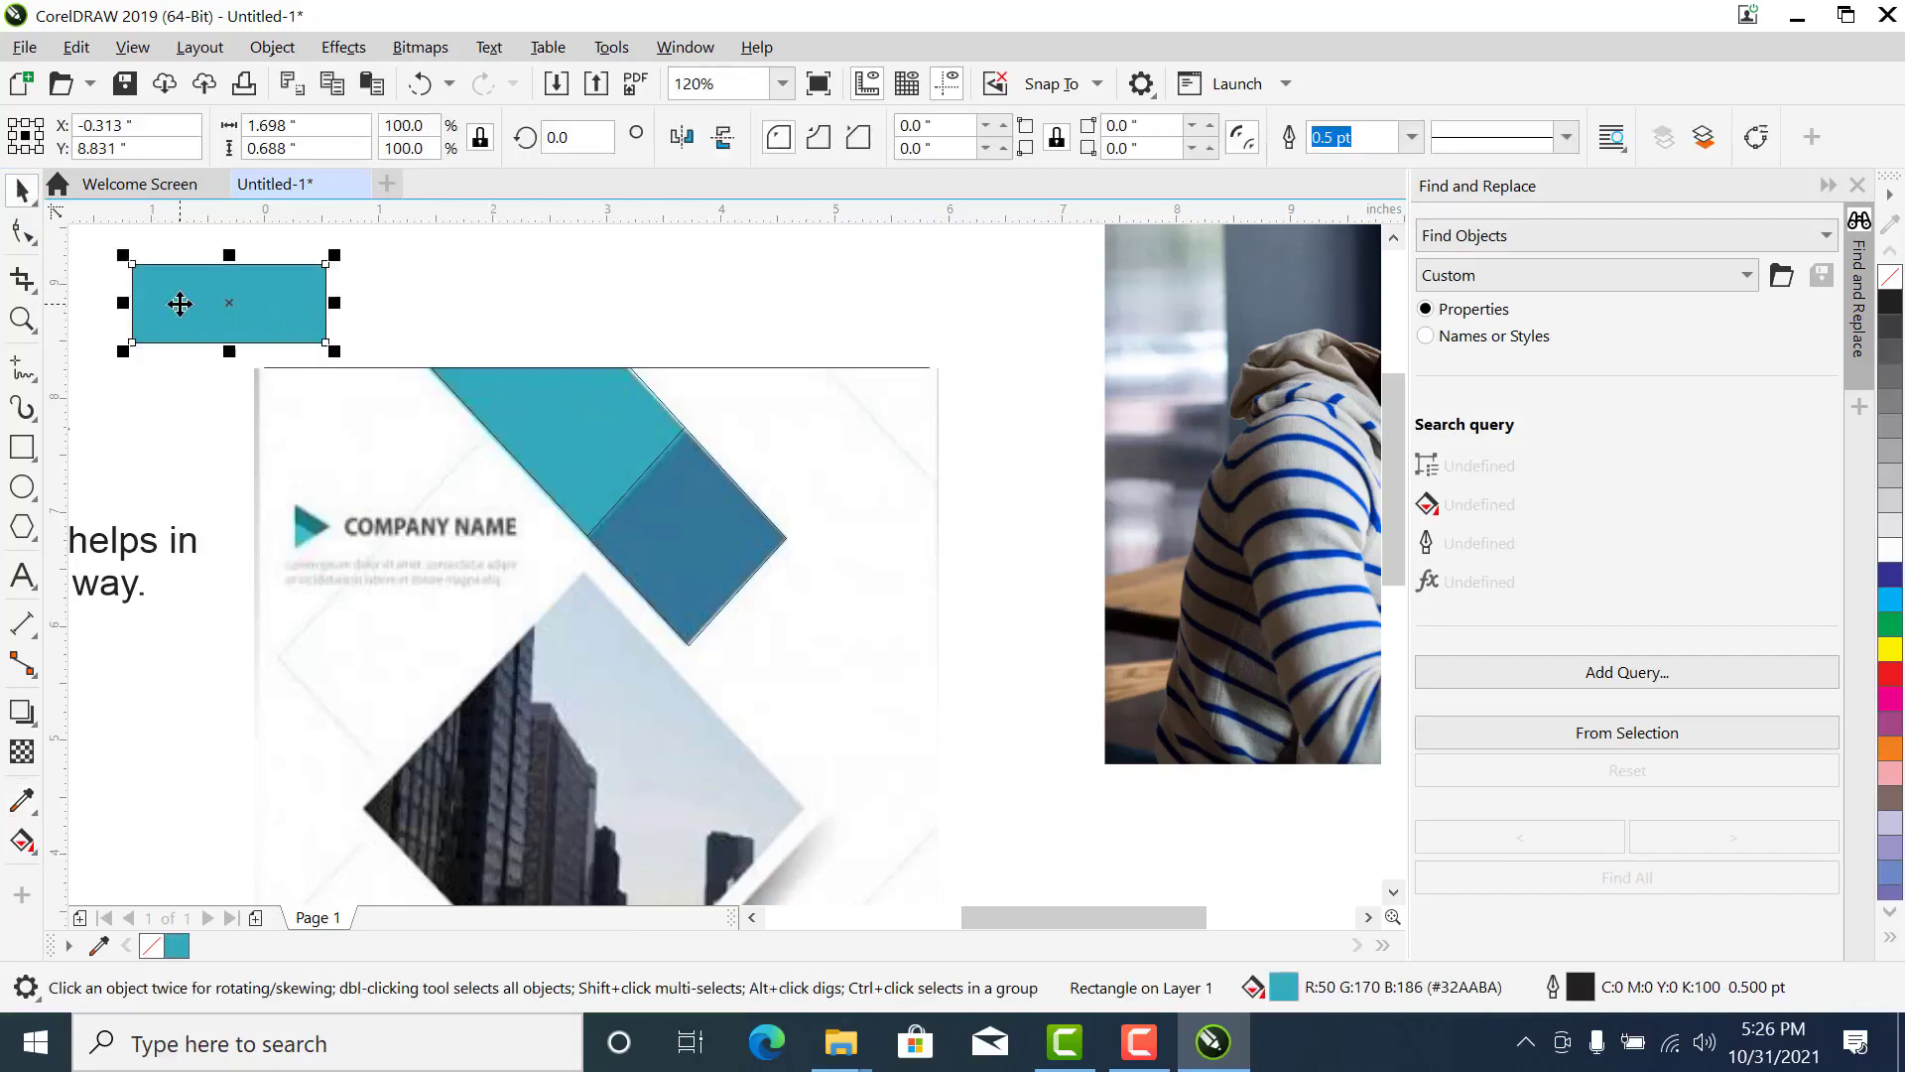
left_click_drag(180, 304, 408, 296)
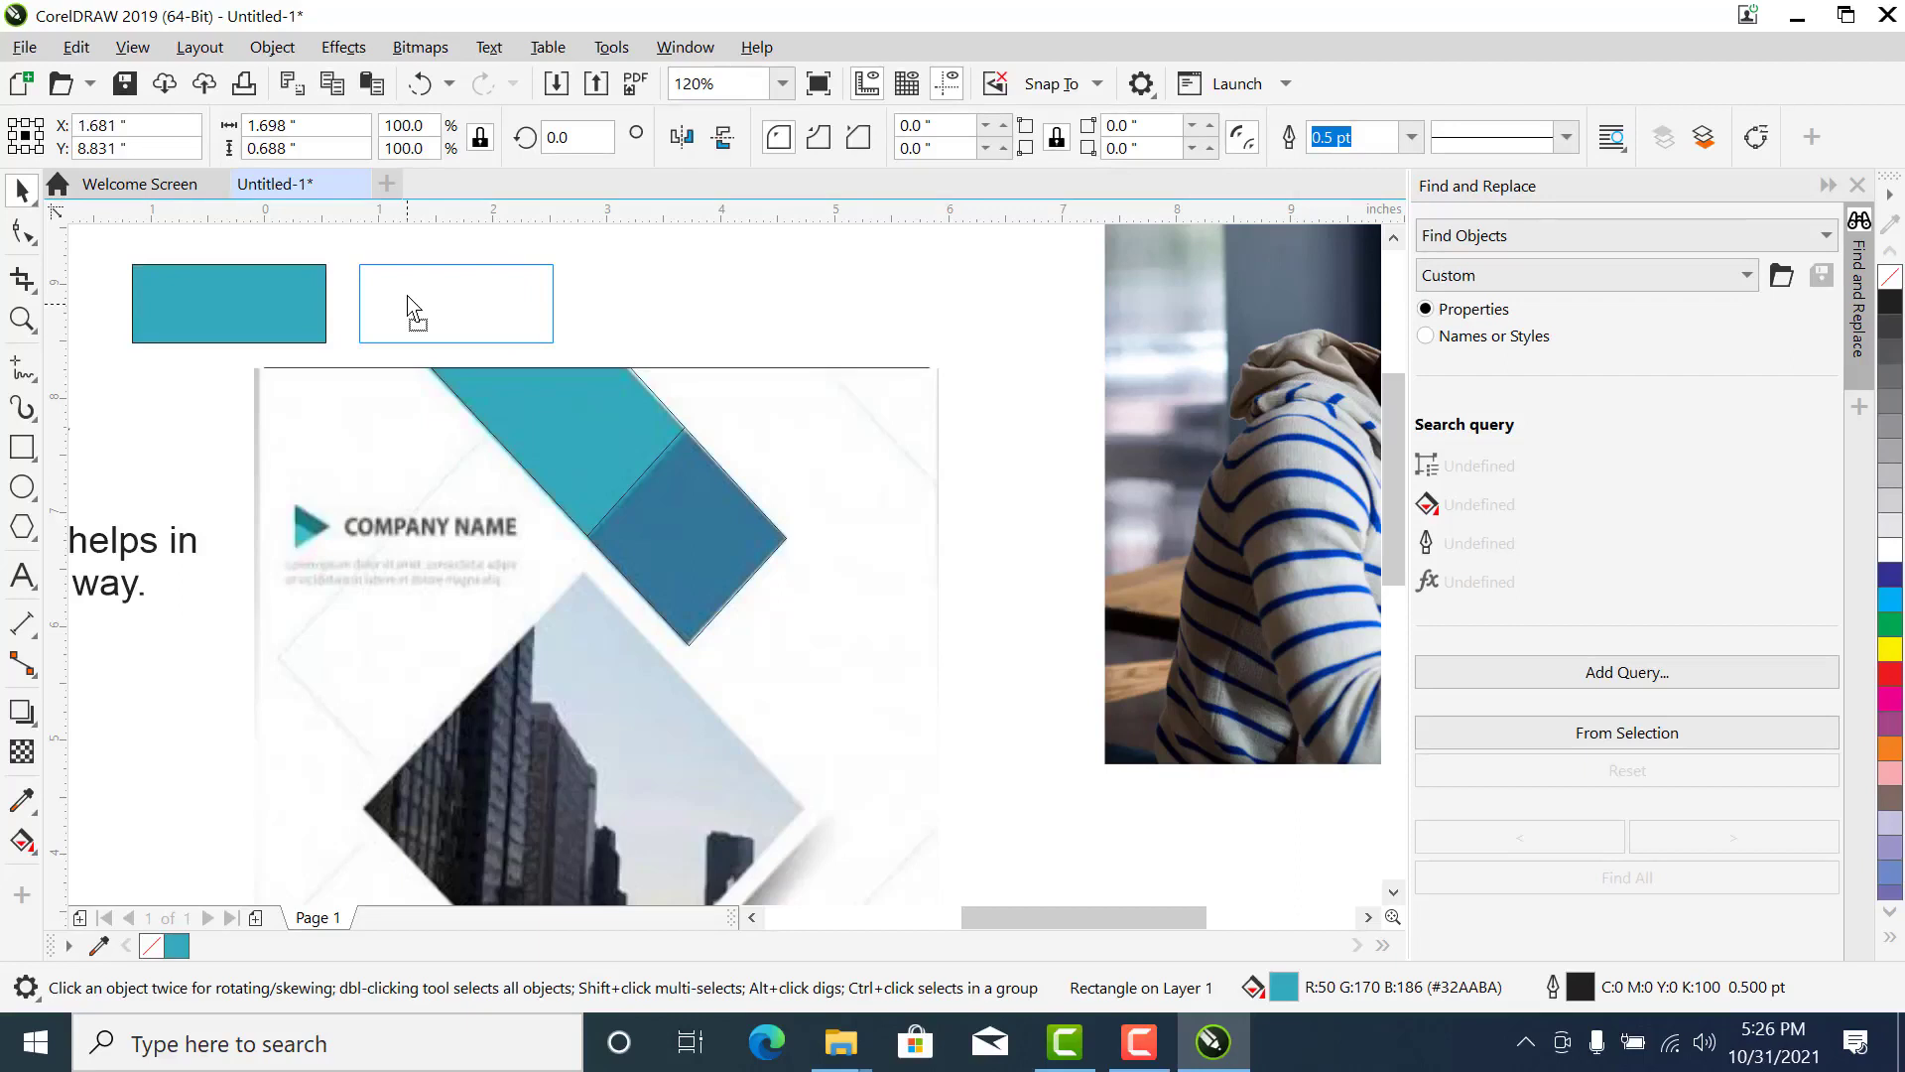
left_click_drag(408, 297, 408, 298)
left_click(631, 286)
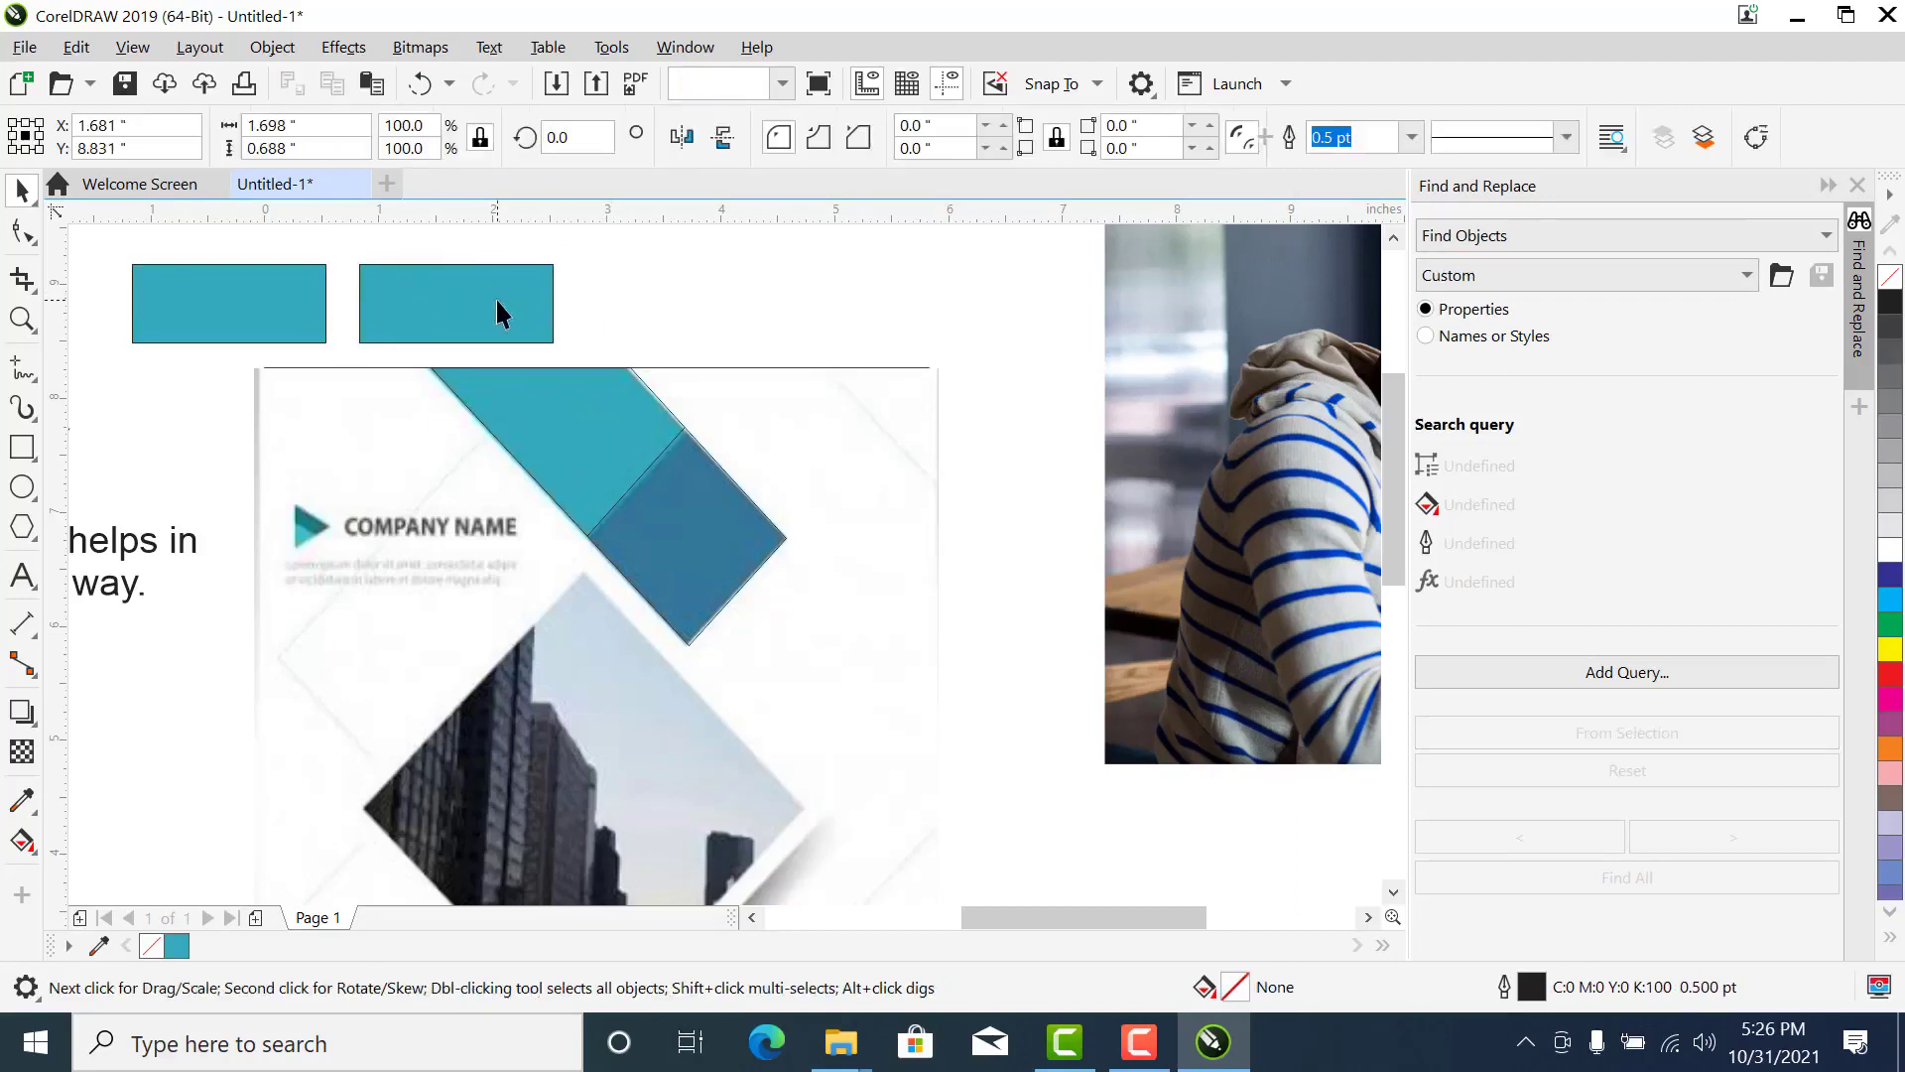
left_click(497, 300)
left_click(607, 310)
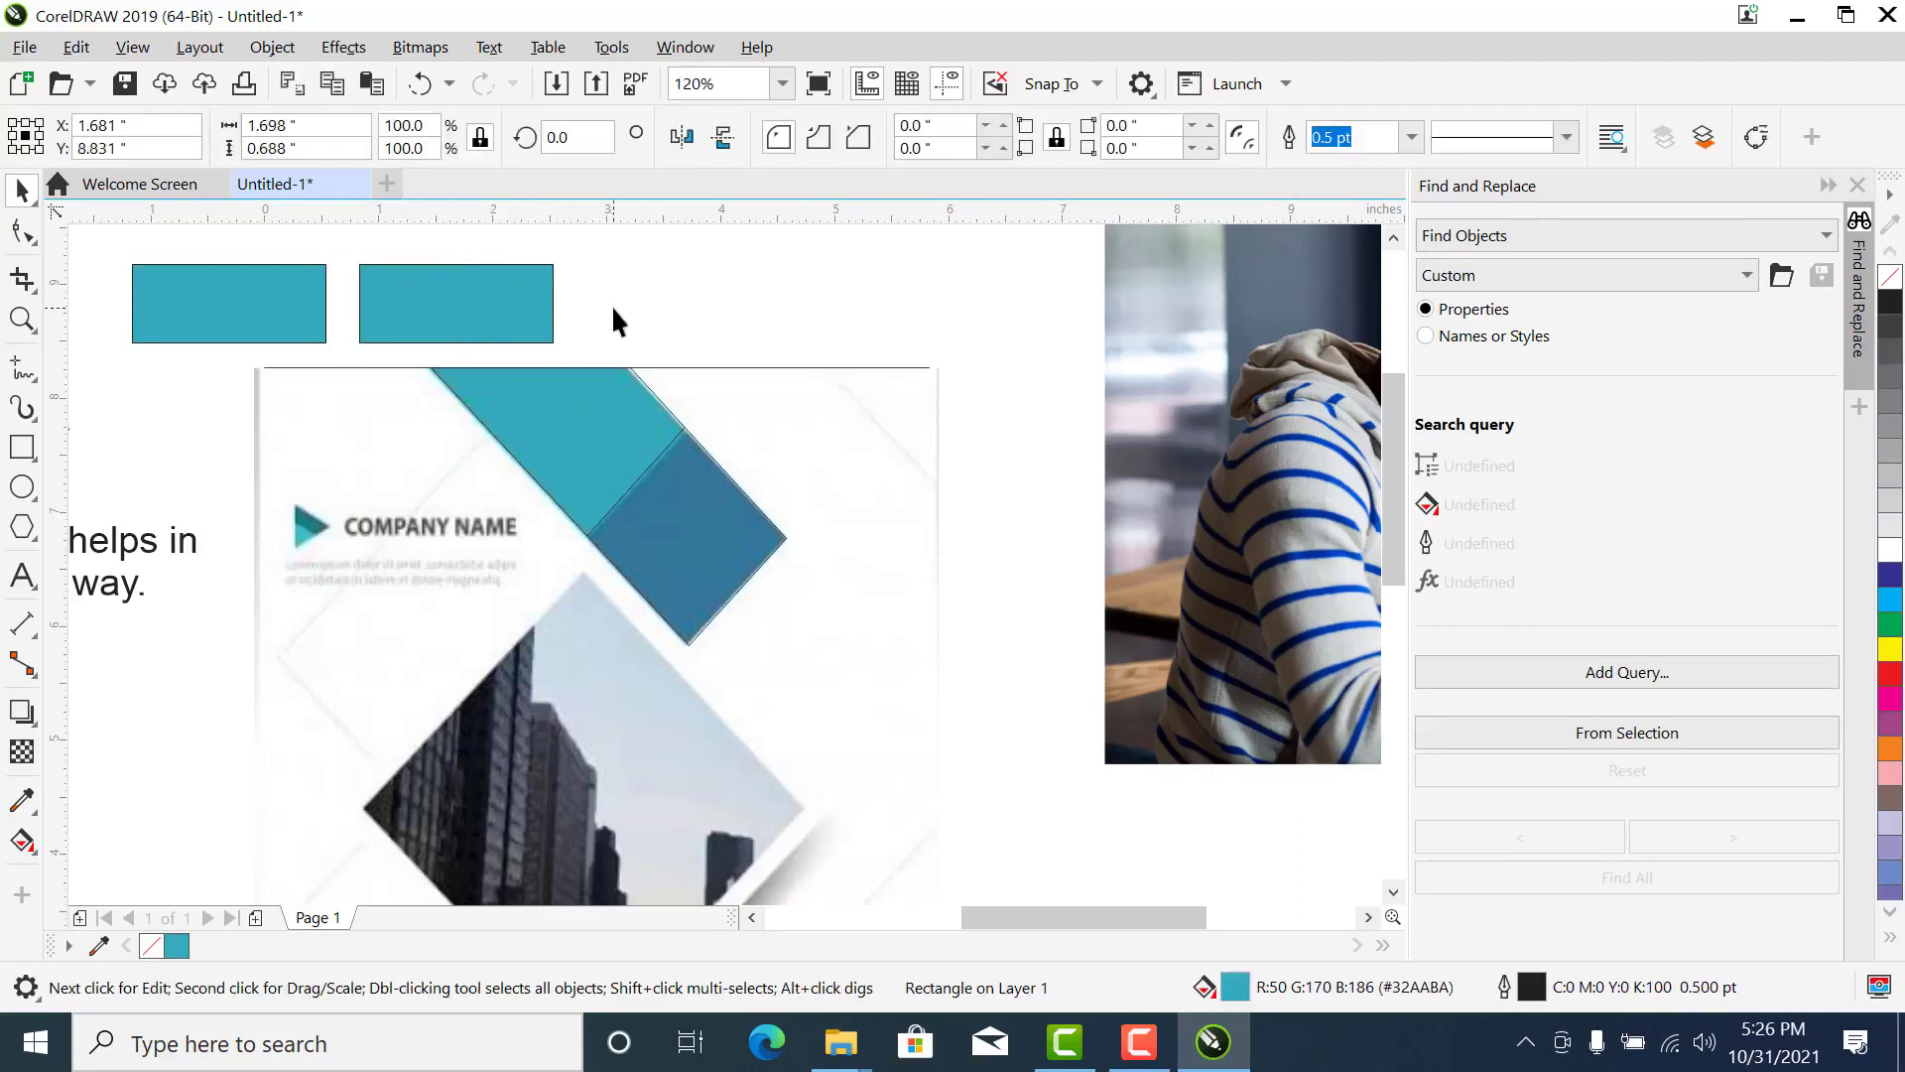
- Fill the second swatch with the blue #35779A sampled from the band and remove the outlines of both swatches
left_click(20, 799)
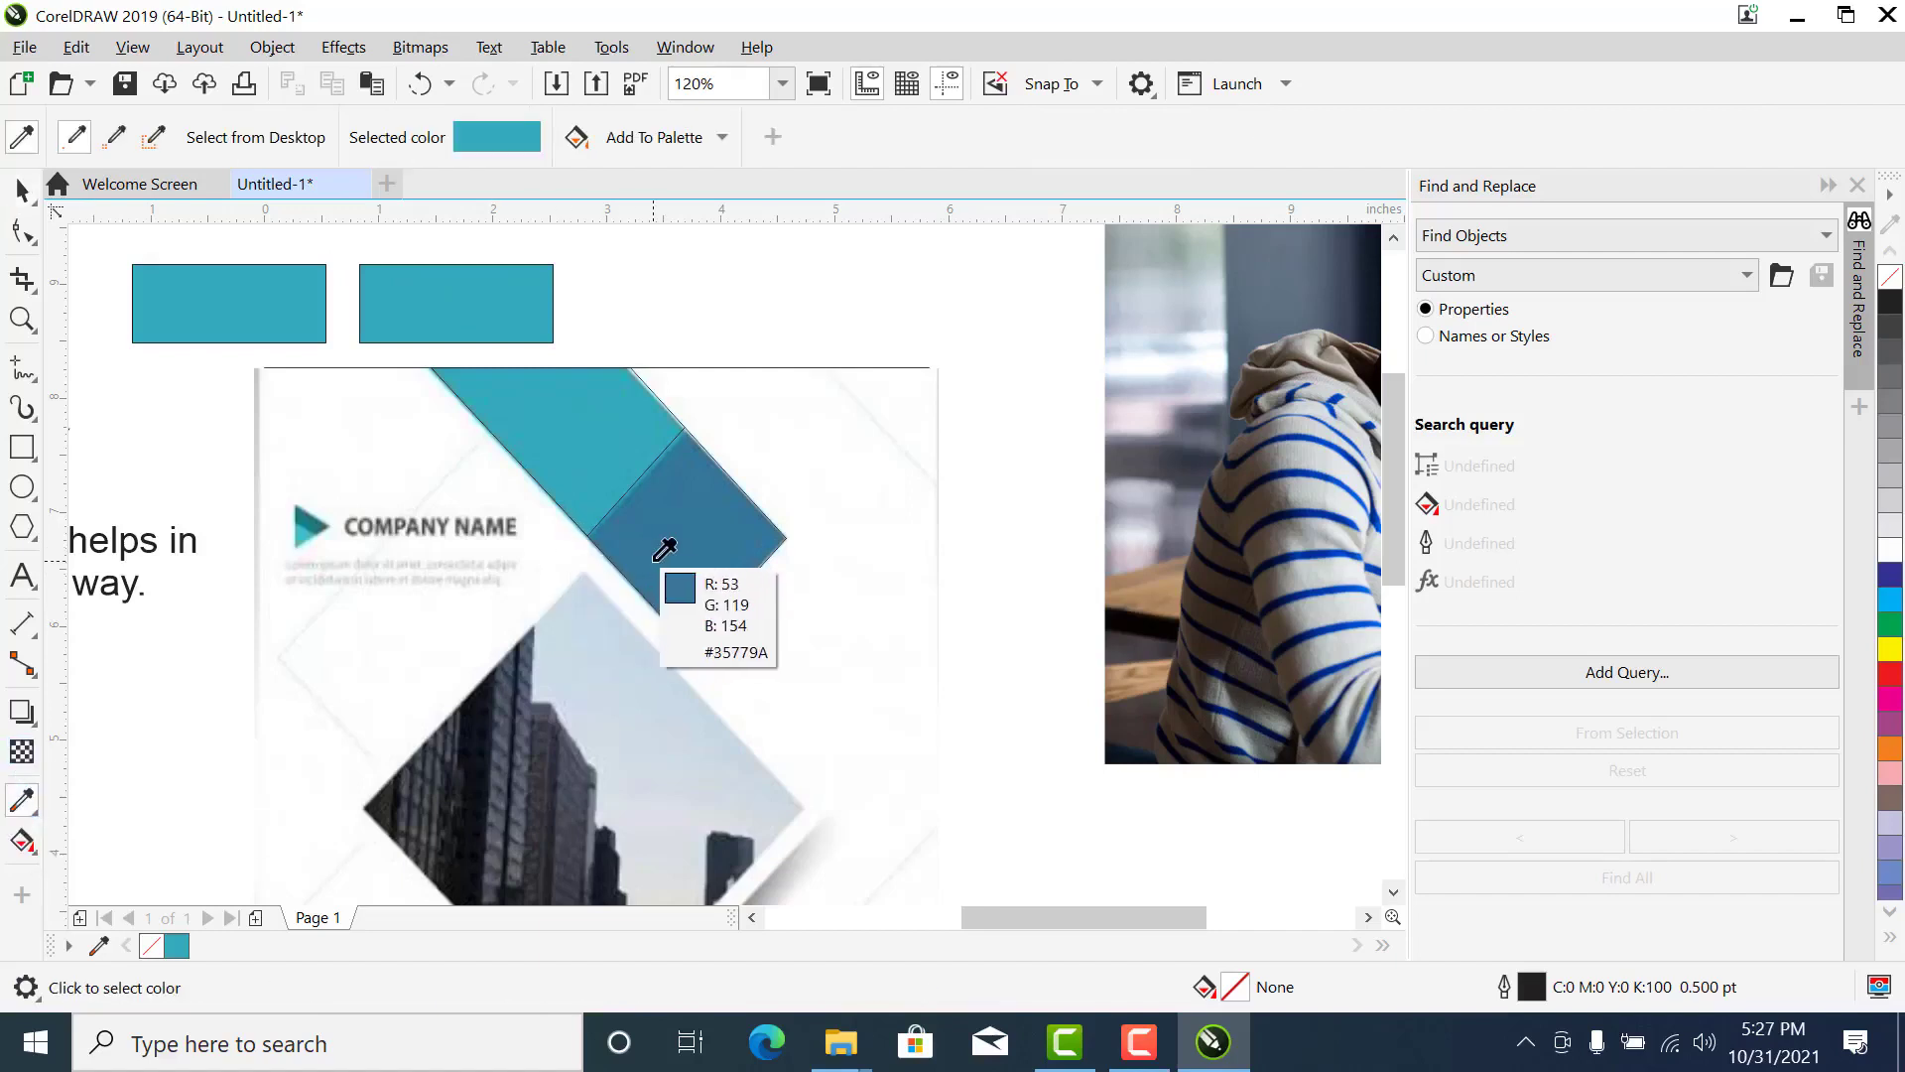
left_click(656, 557)
left_click(456, 293)
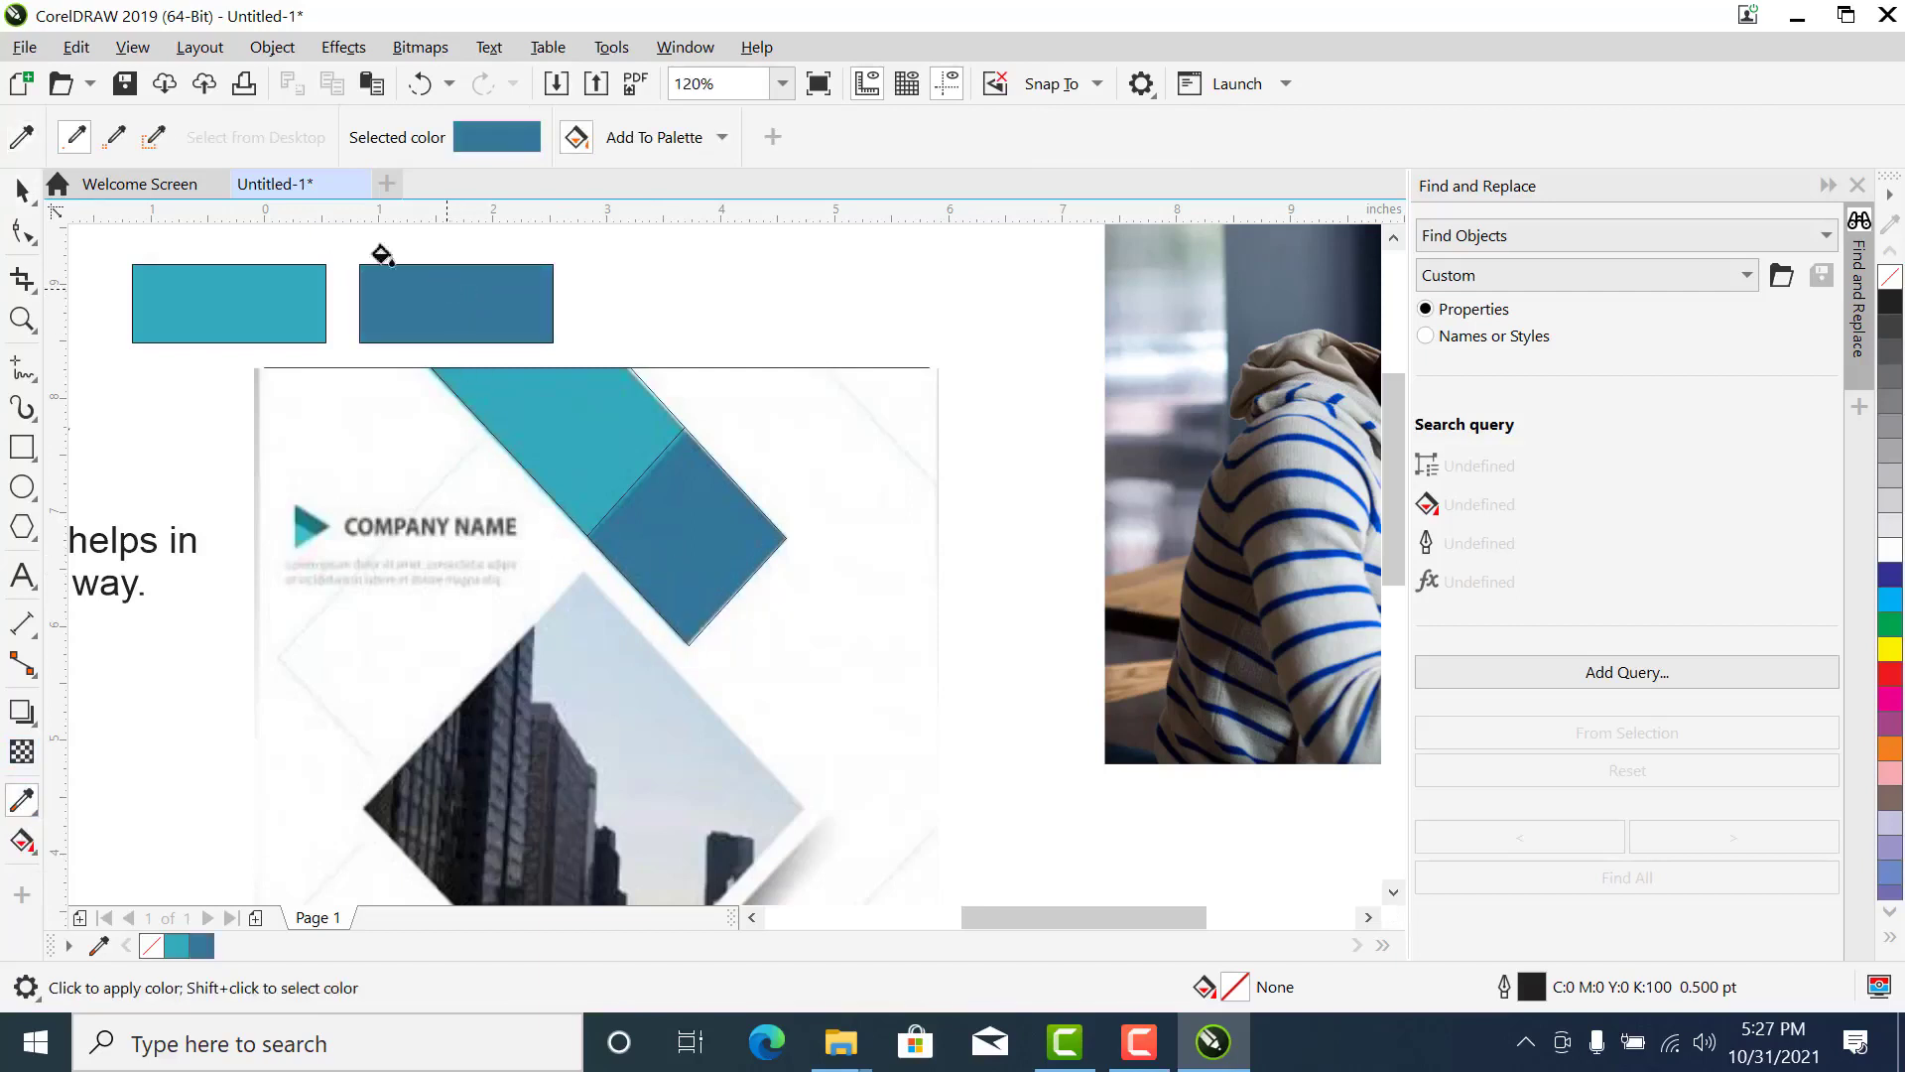
left_click(21, 190)
left_click_drag(616, 235, 65, 351)
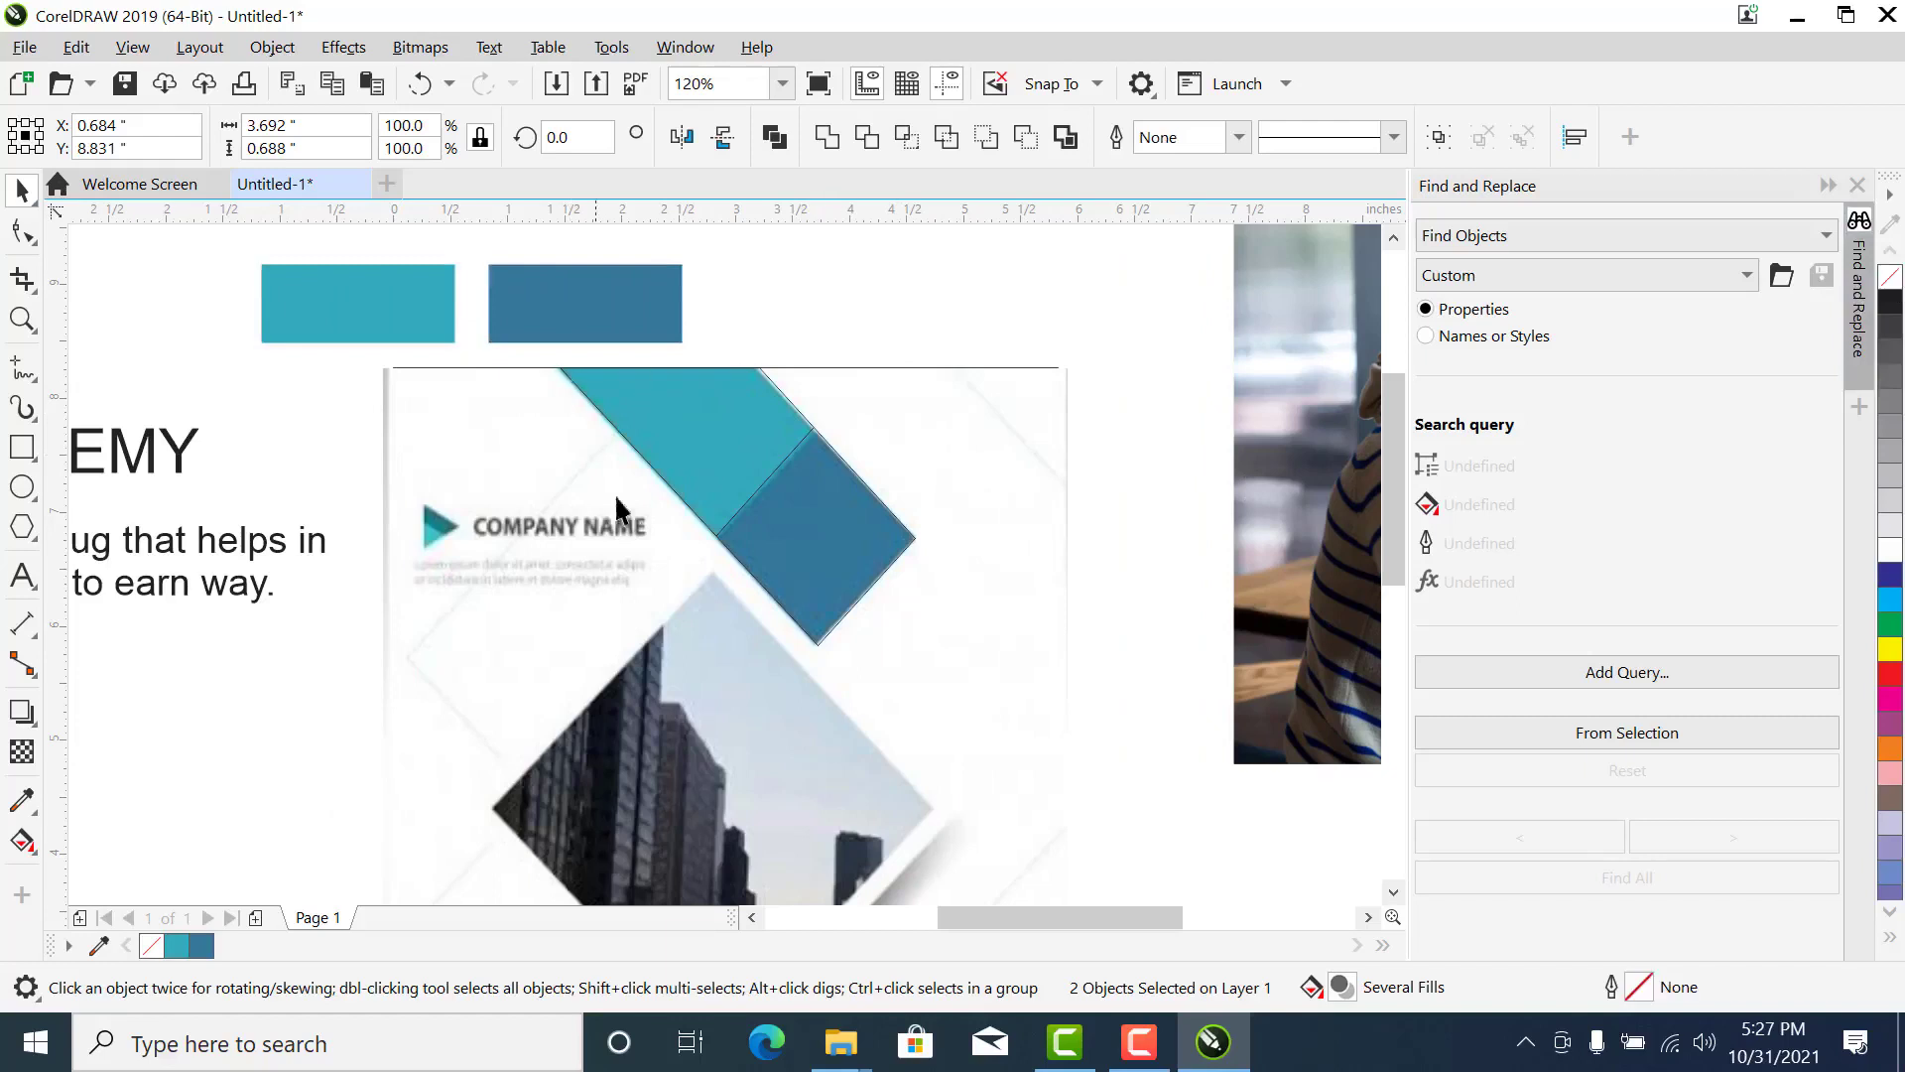
- Edit the diagonal band's PowerClip, fill the clipped curve with teal #32AABA without an outline, and finish editing
left_click(734, 428)
right_click(737, 432)
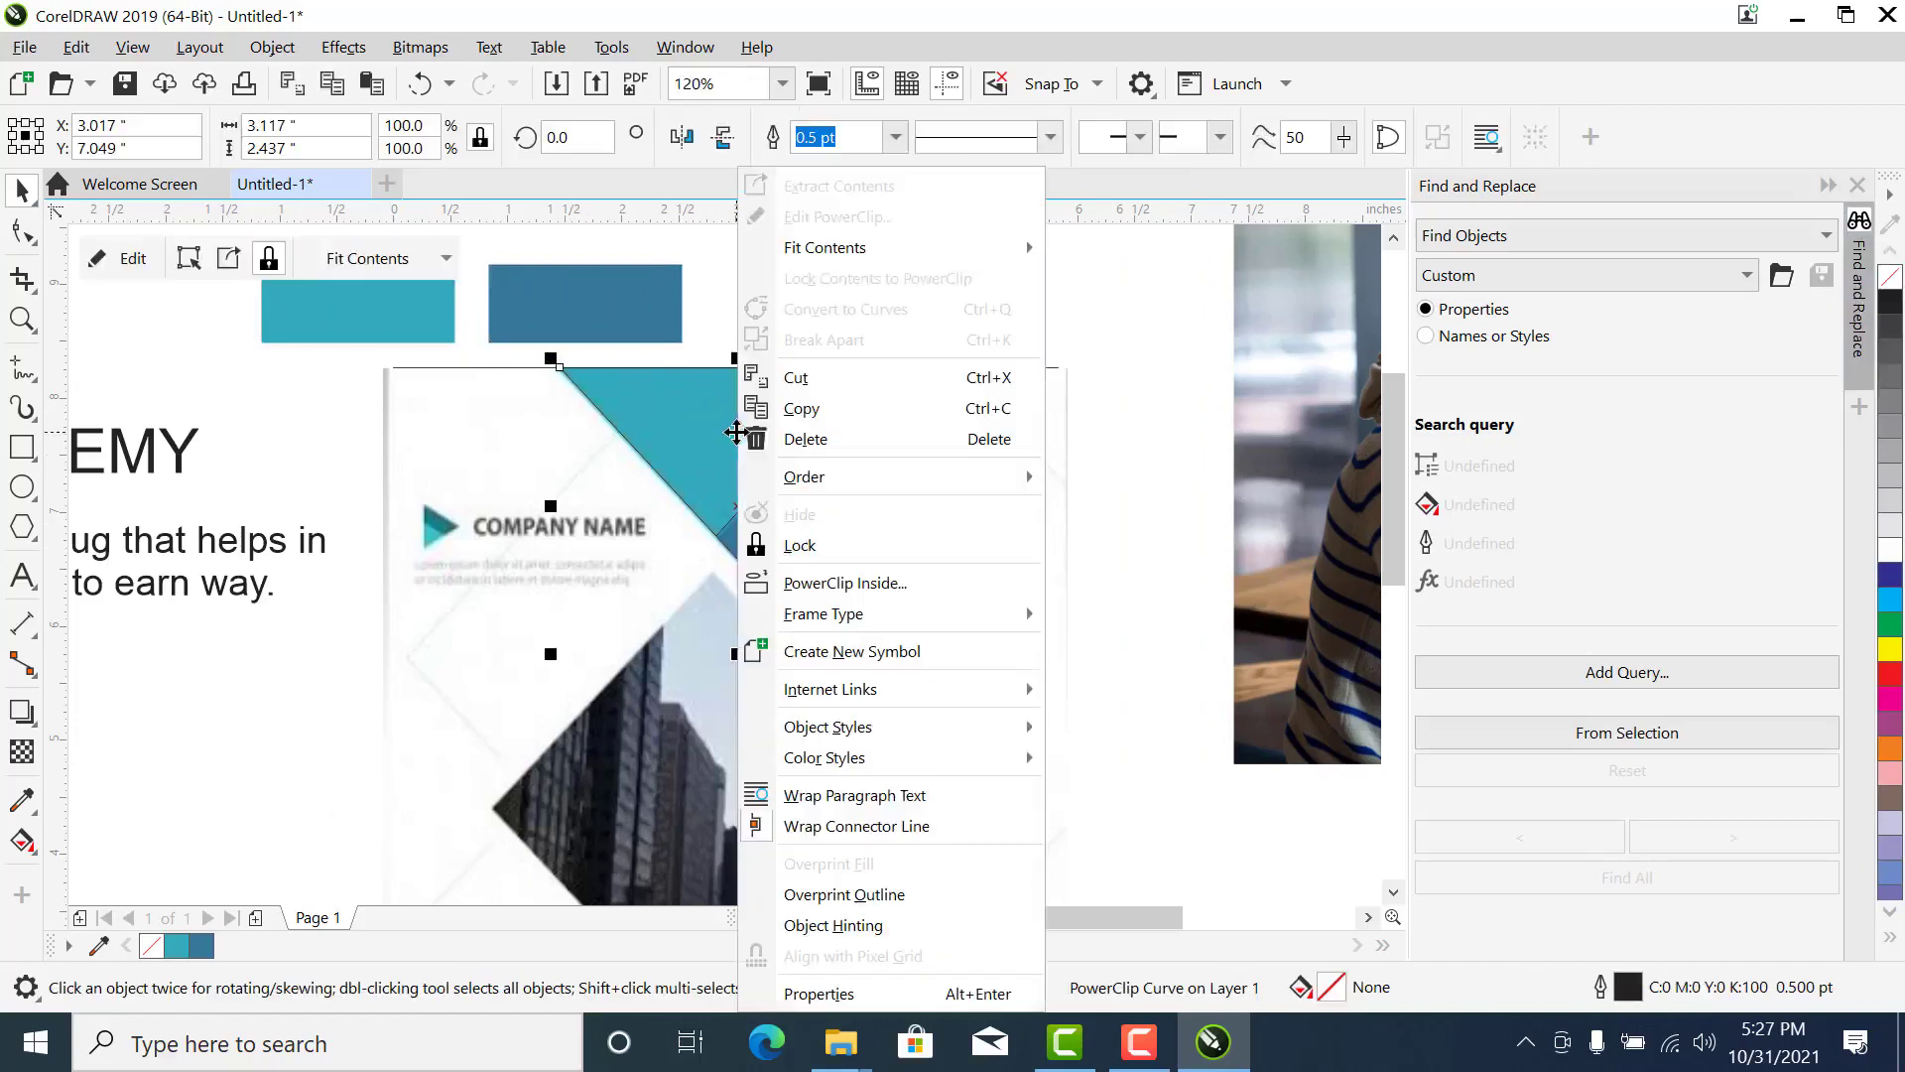
left_click(635, 315)
left_click(838, 310)
left_click(727, 495)
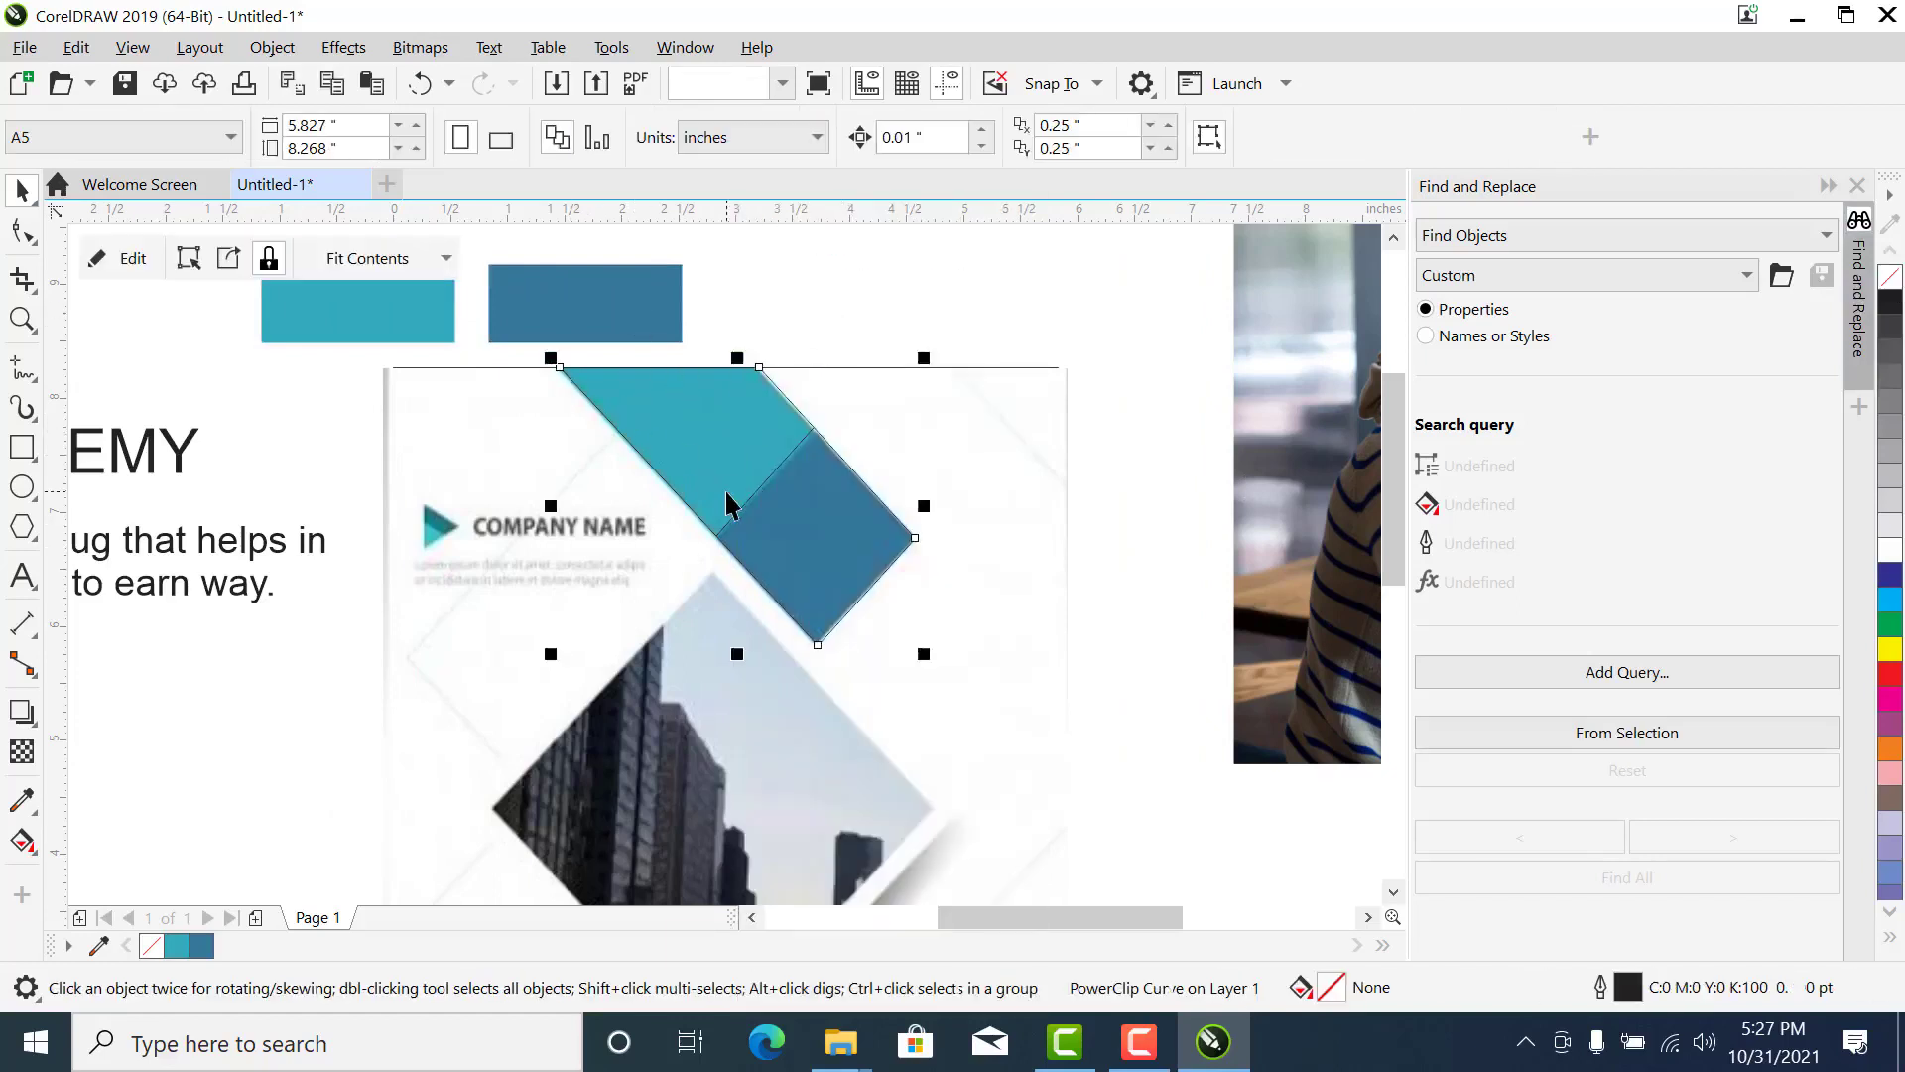
right_click(727, 505)
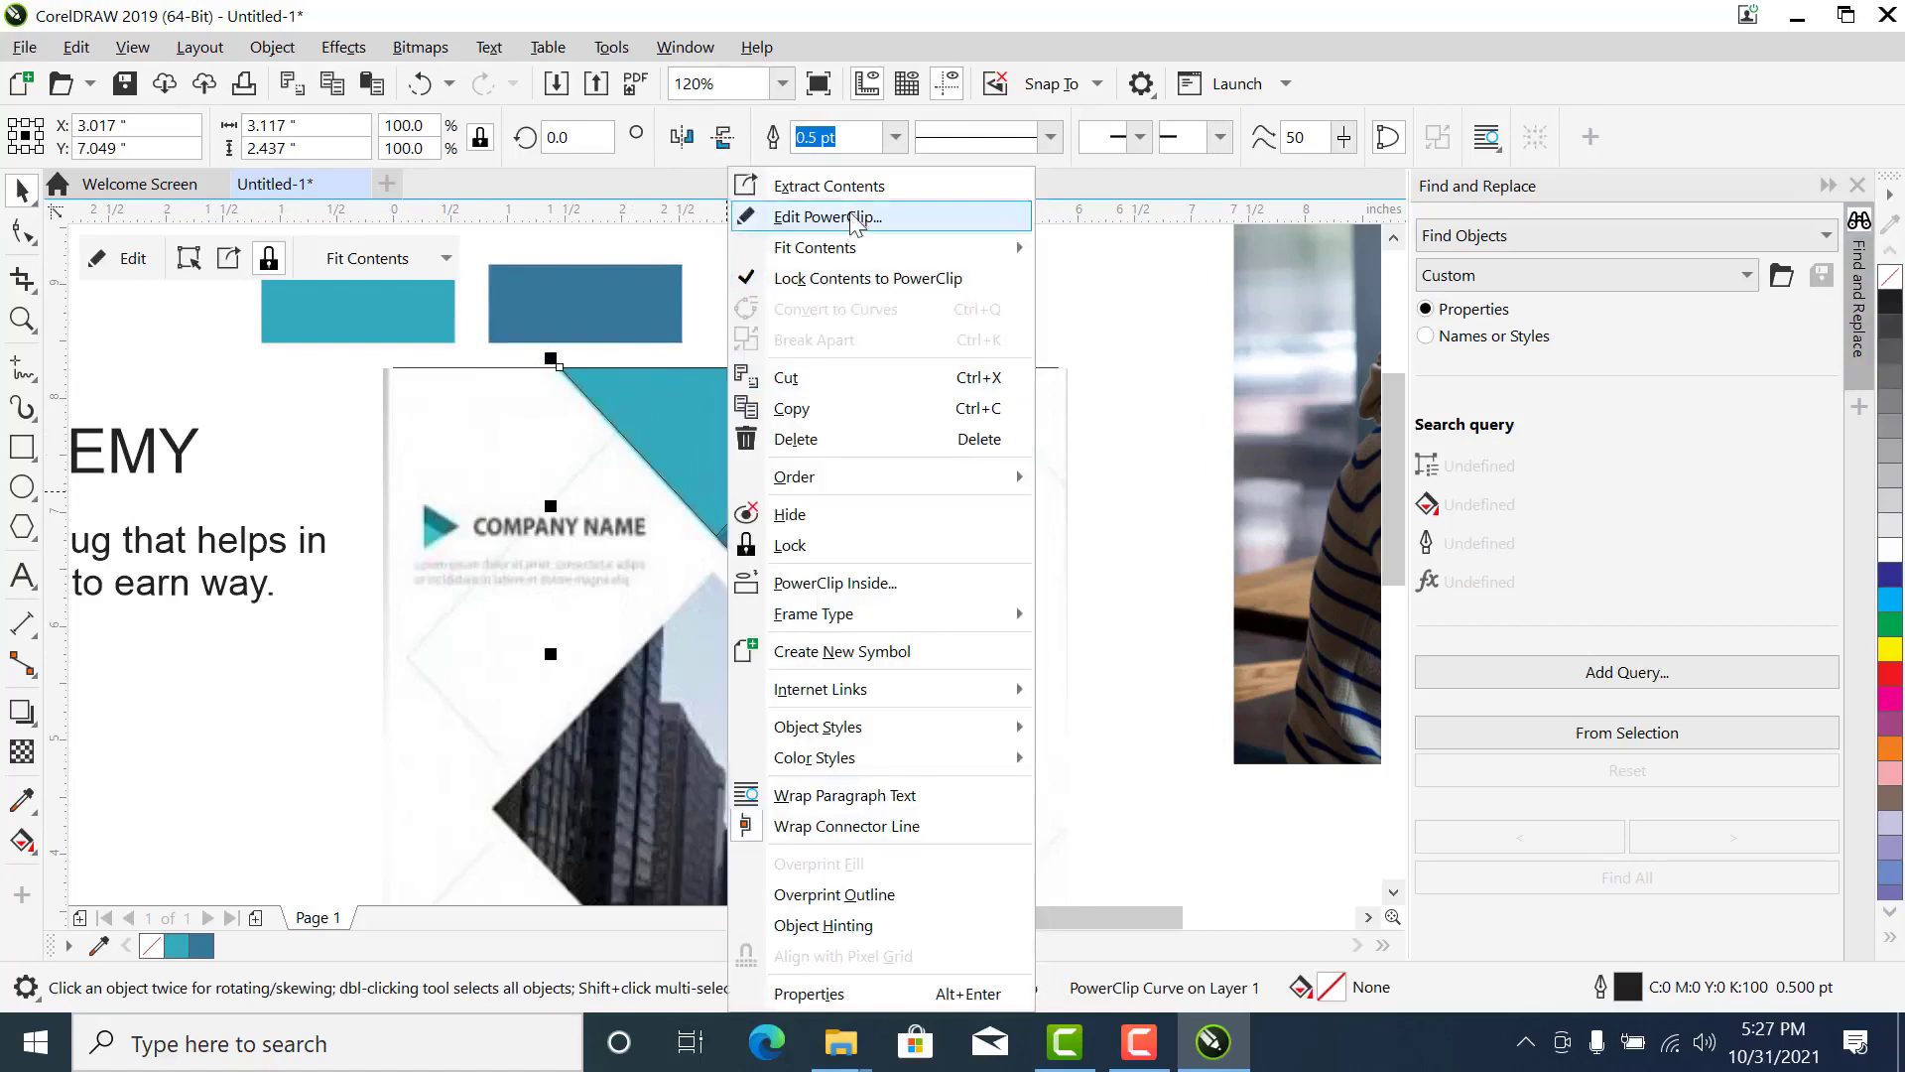
left_click(828, 216)
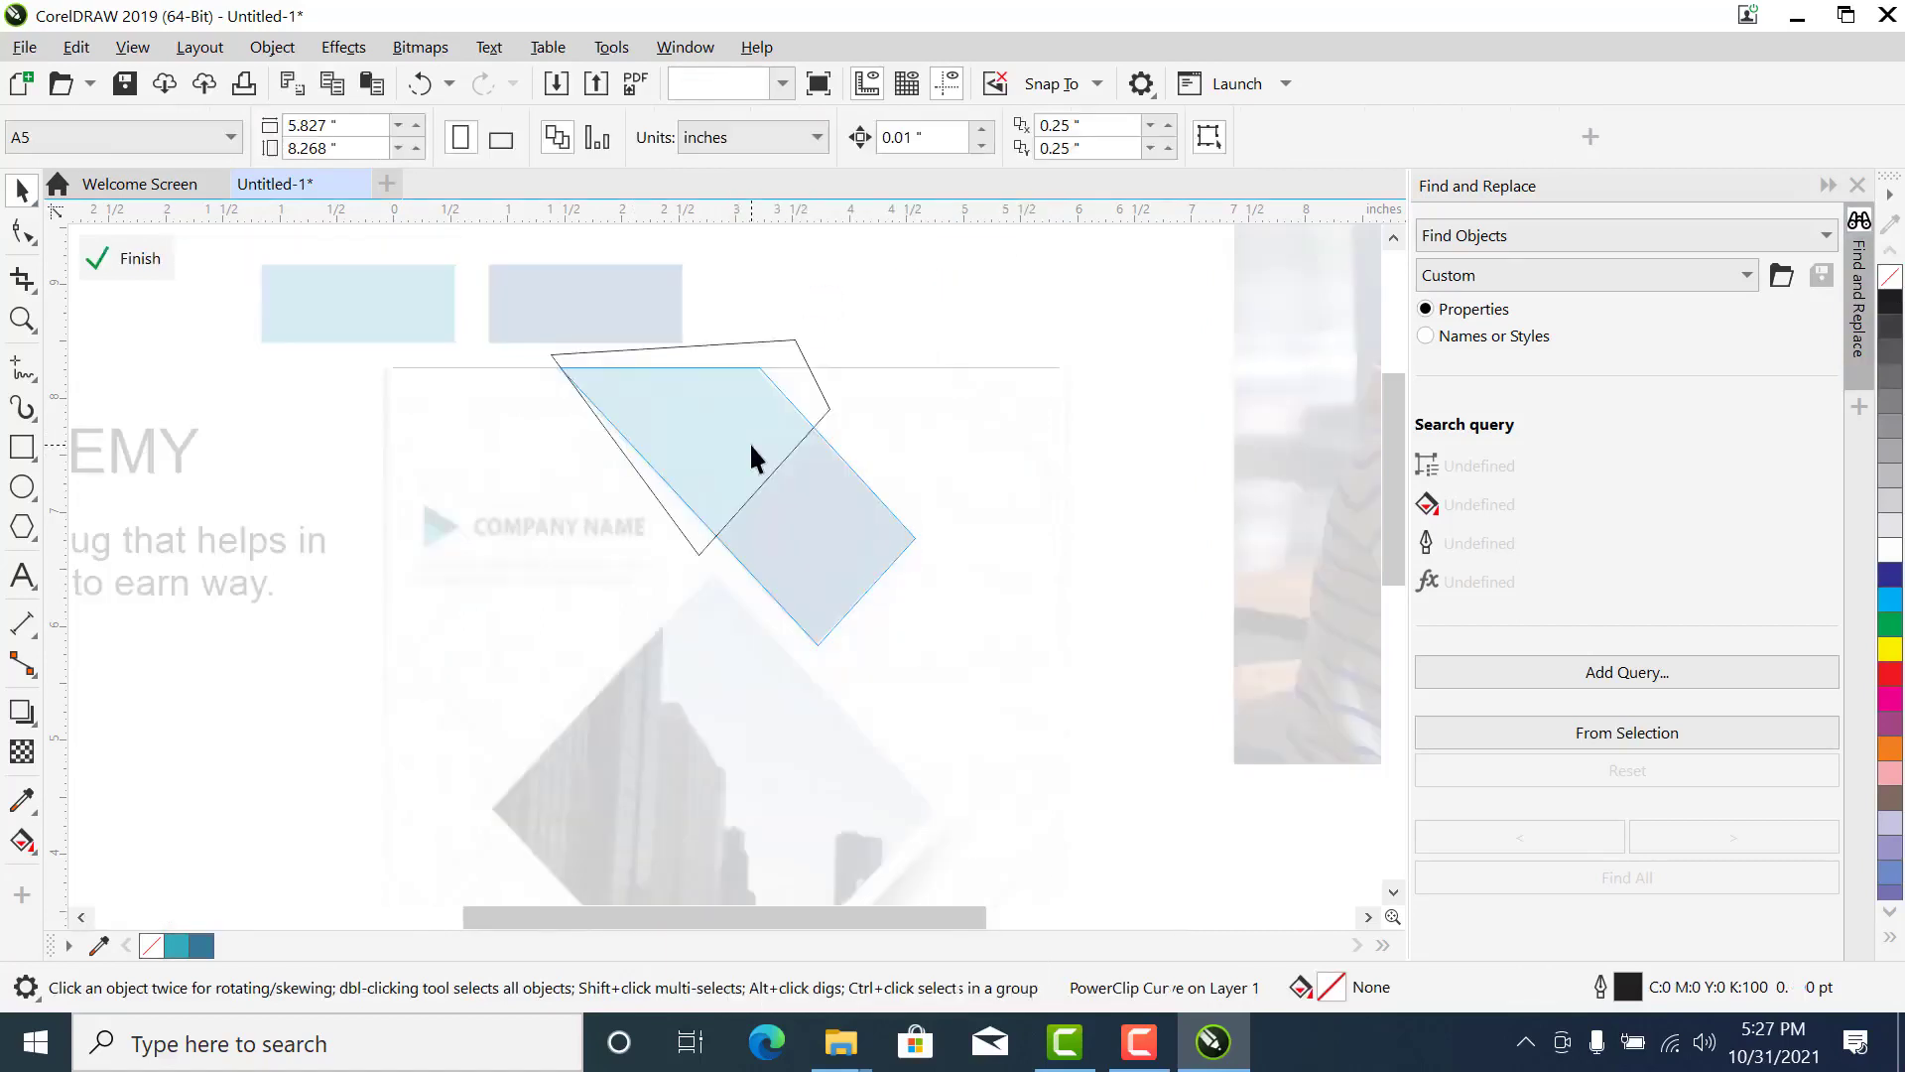
left_click(749, 442)
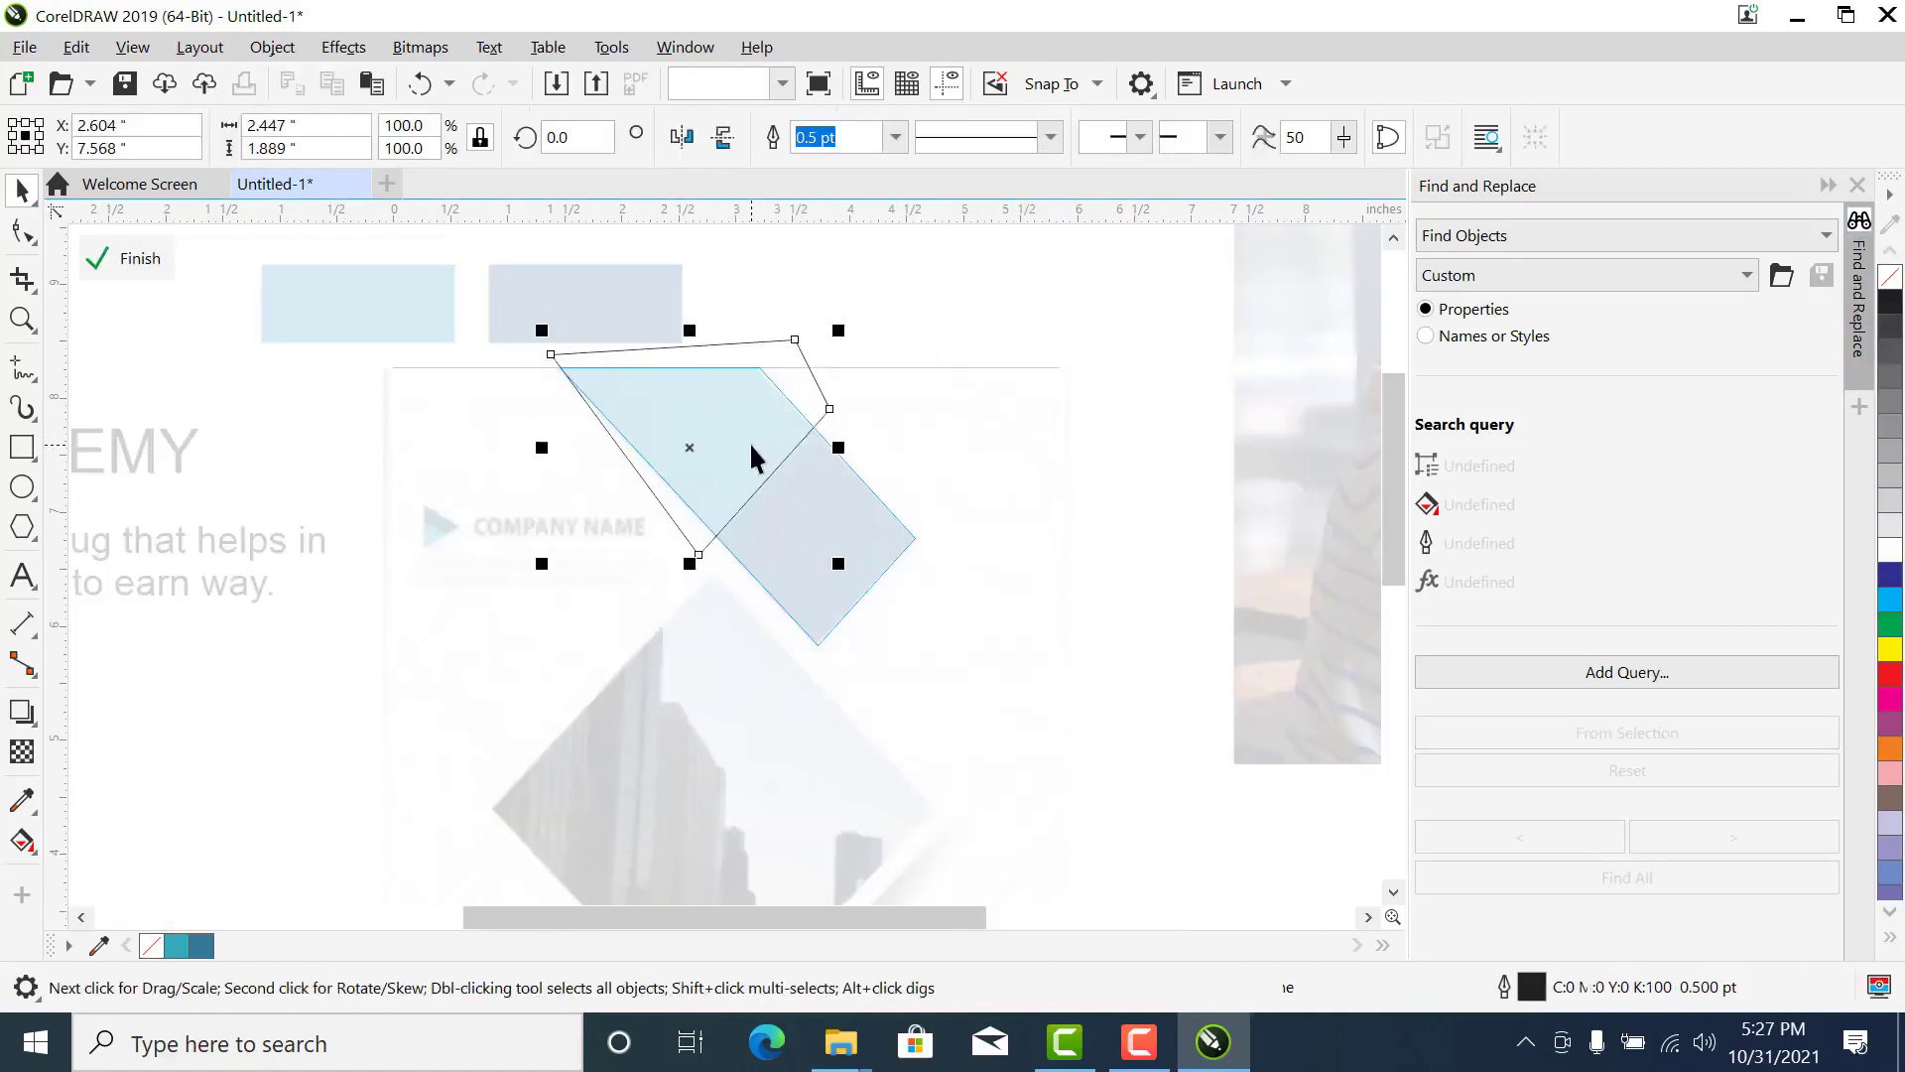
left_click(185, 946)
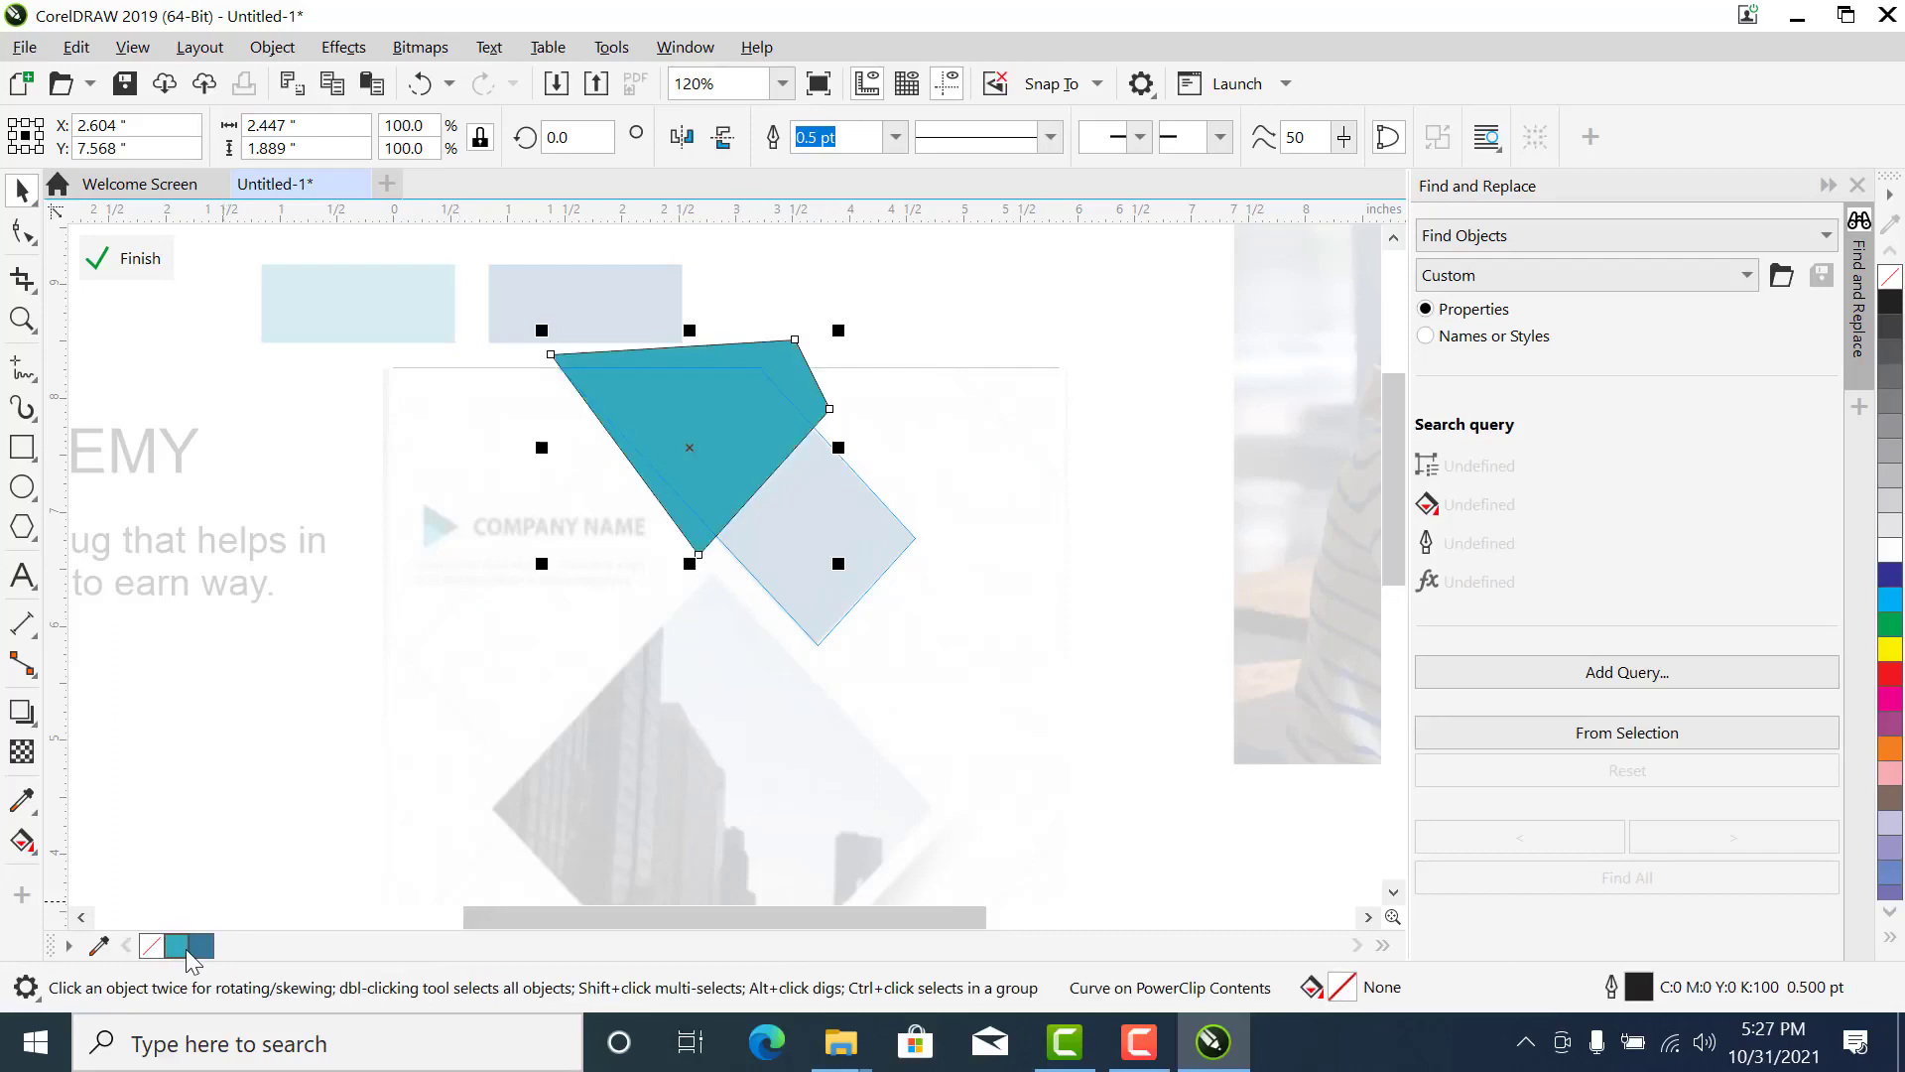
right_click(1893, 281)
left_click(129, 258)
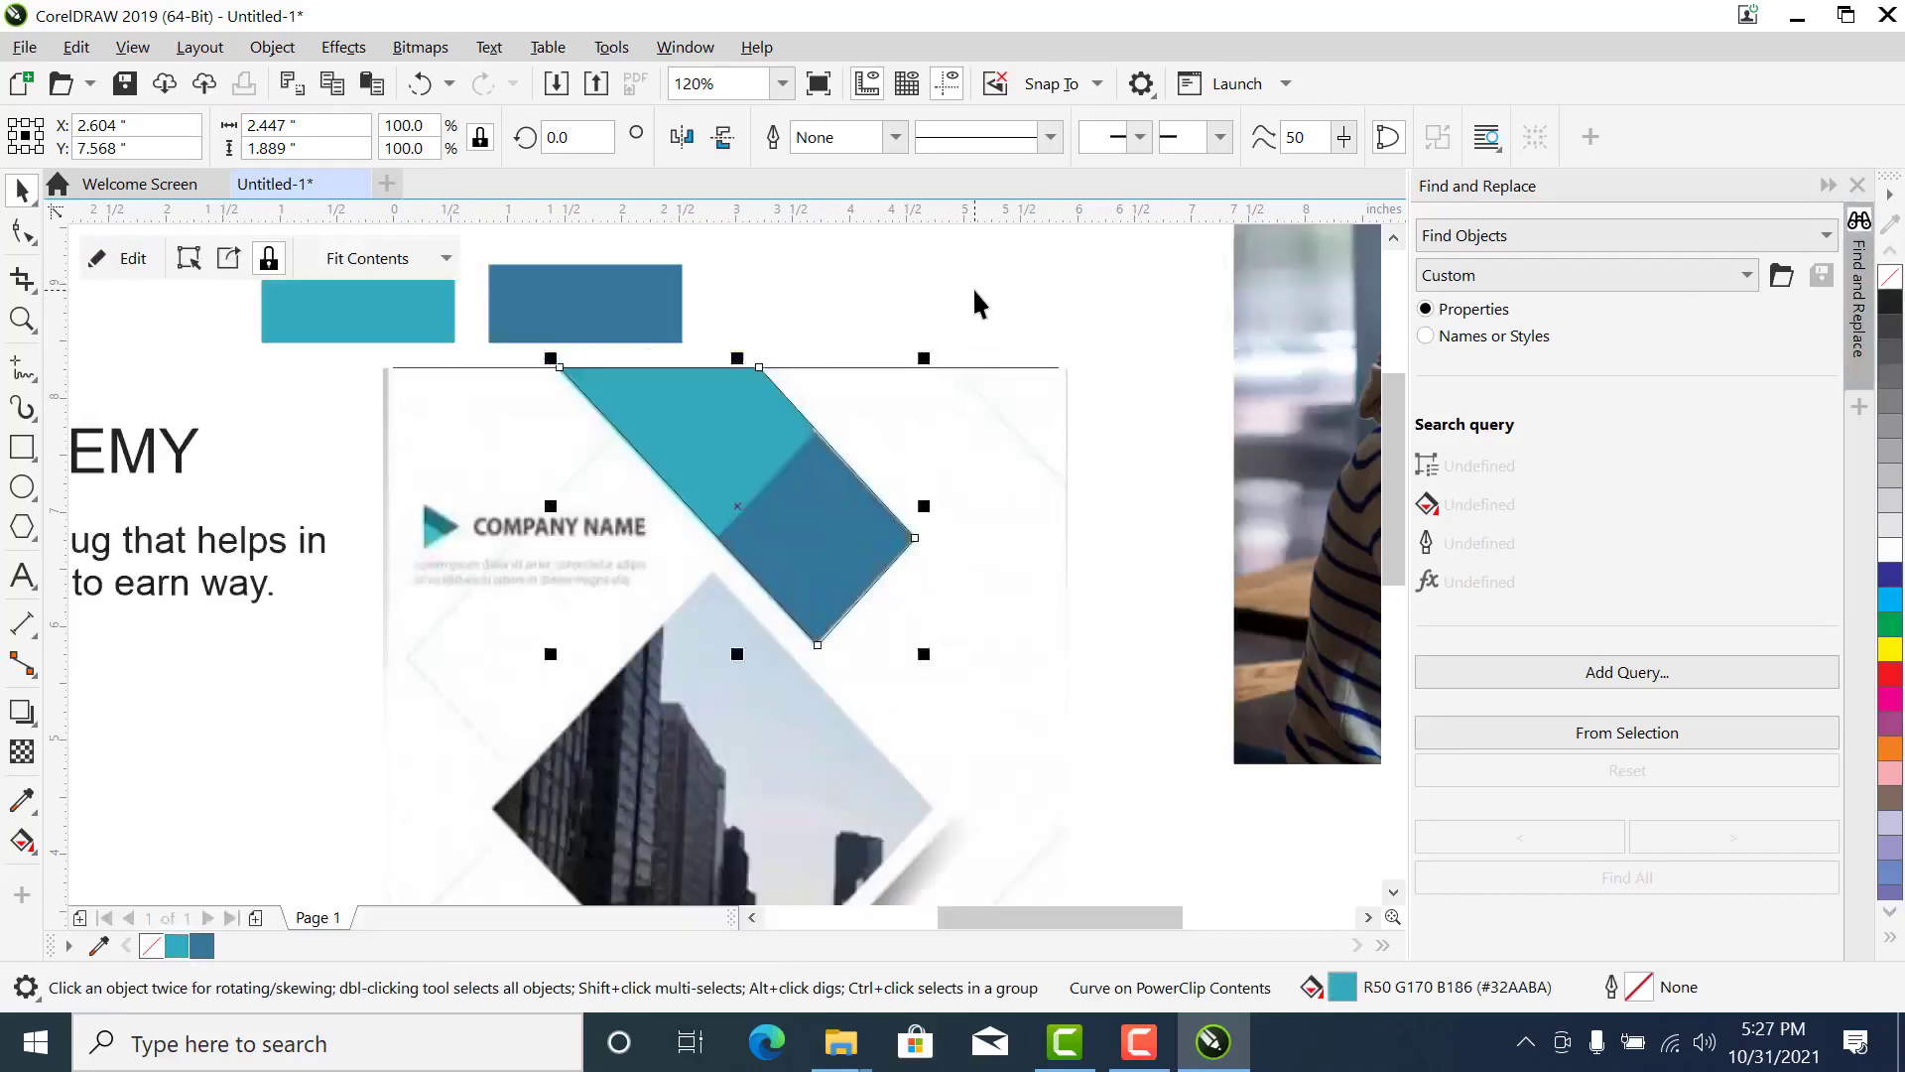
- Fill the upper diagonal band with the blue #35779A and remove its outline
left_click(817, 510)
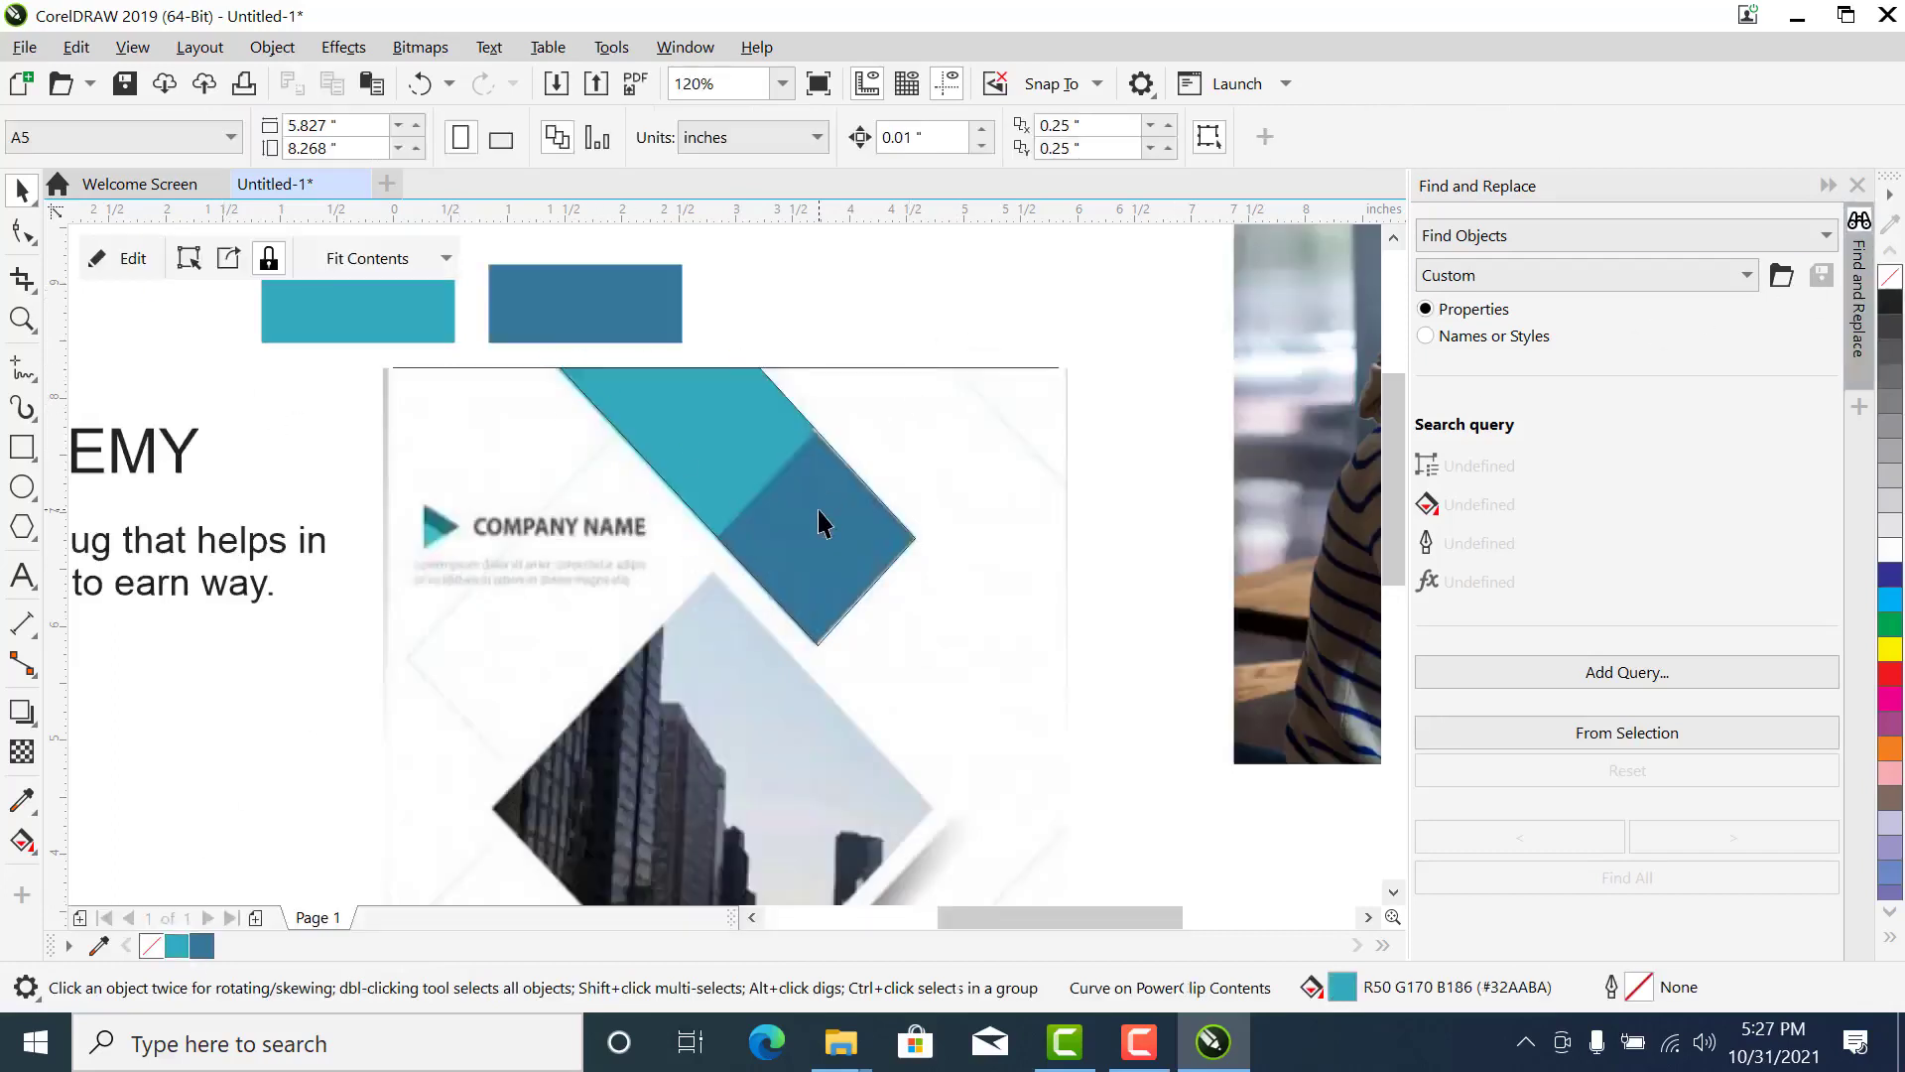
left_click(201, 945)
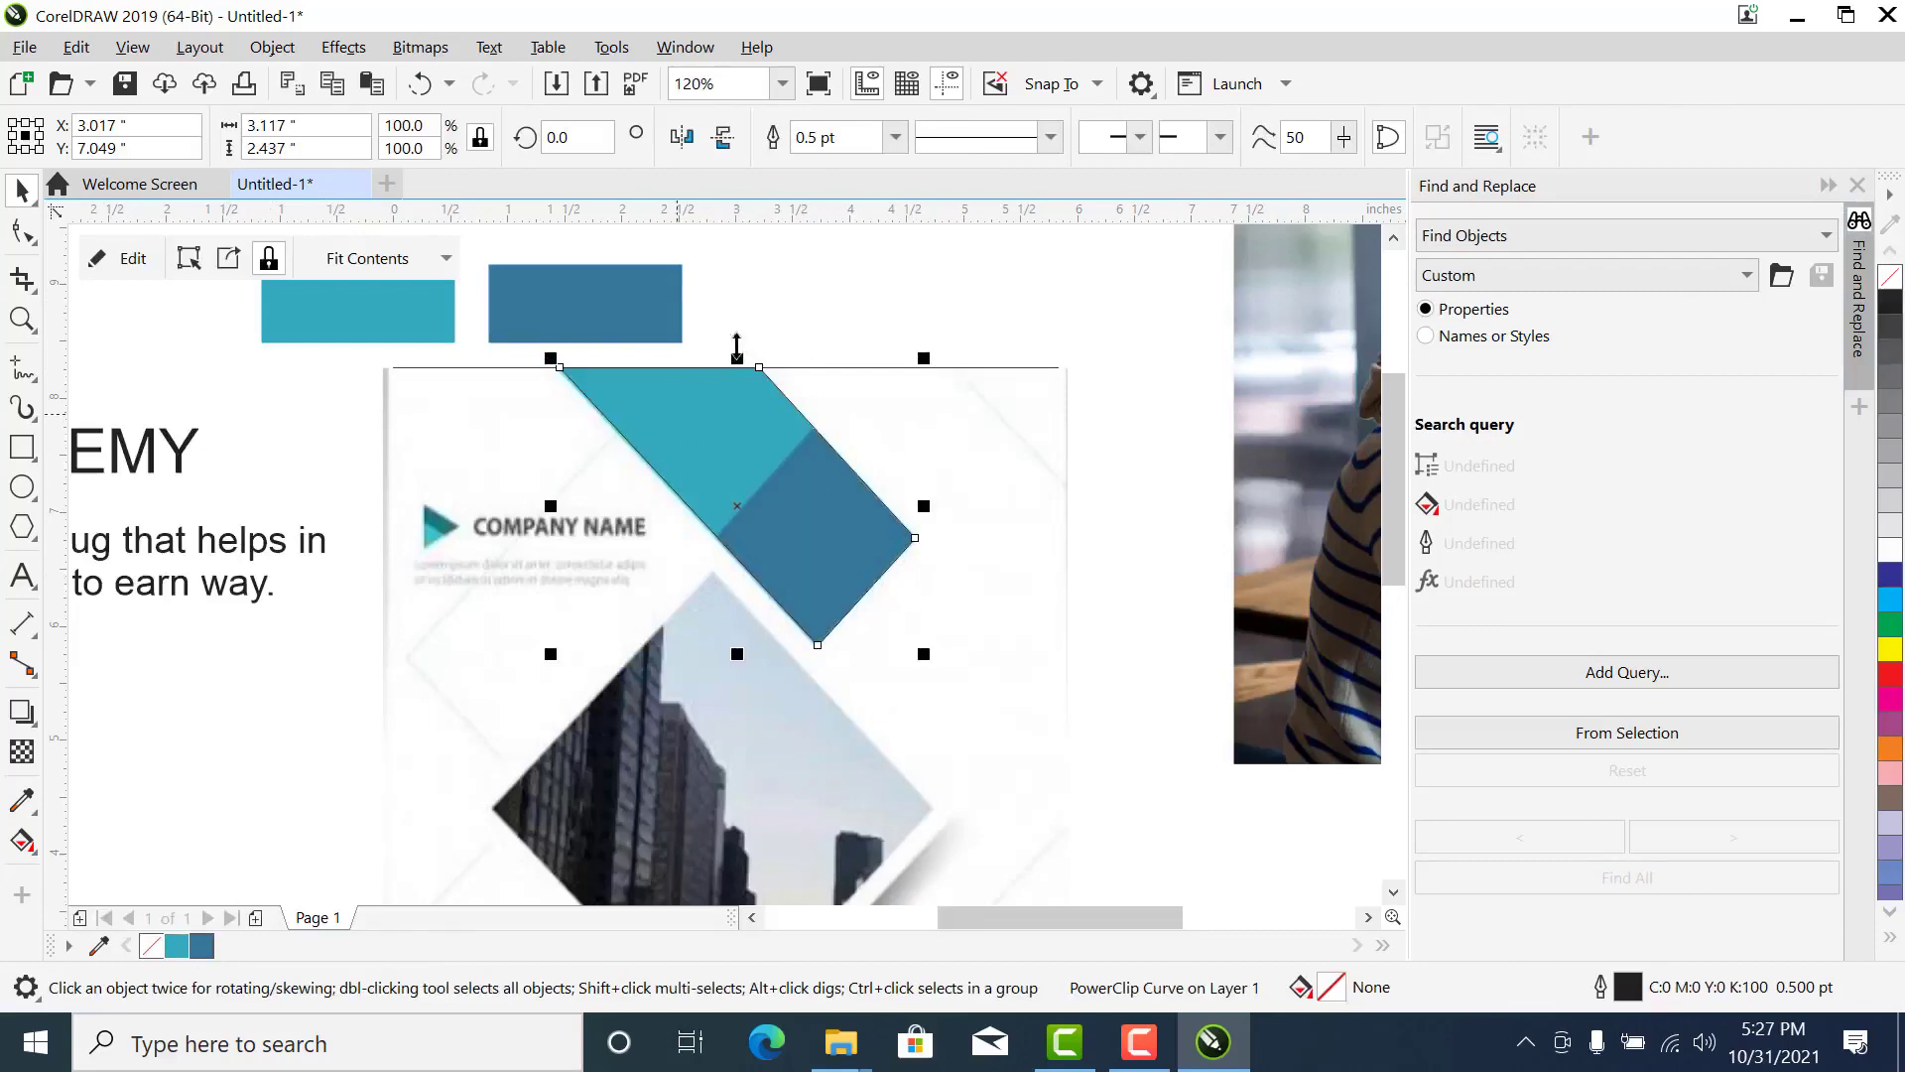
right_click(1891, 281)
left_click(823, 345)
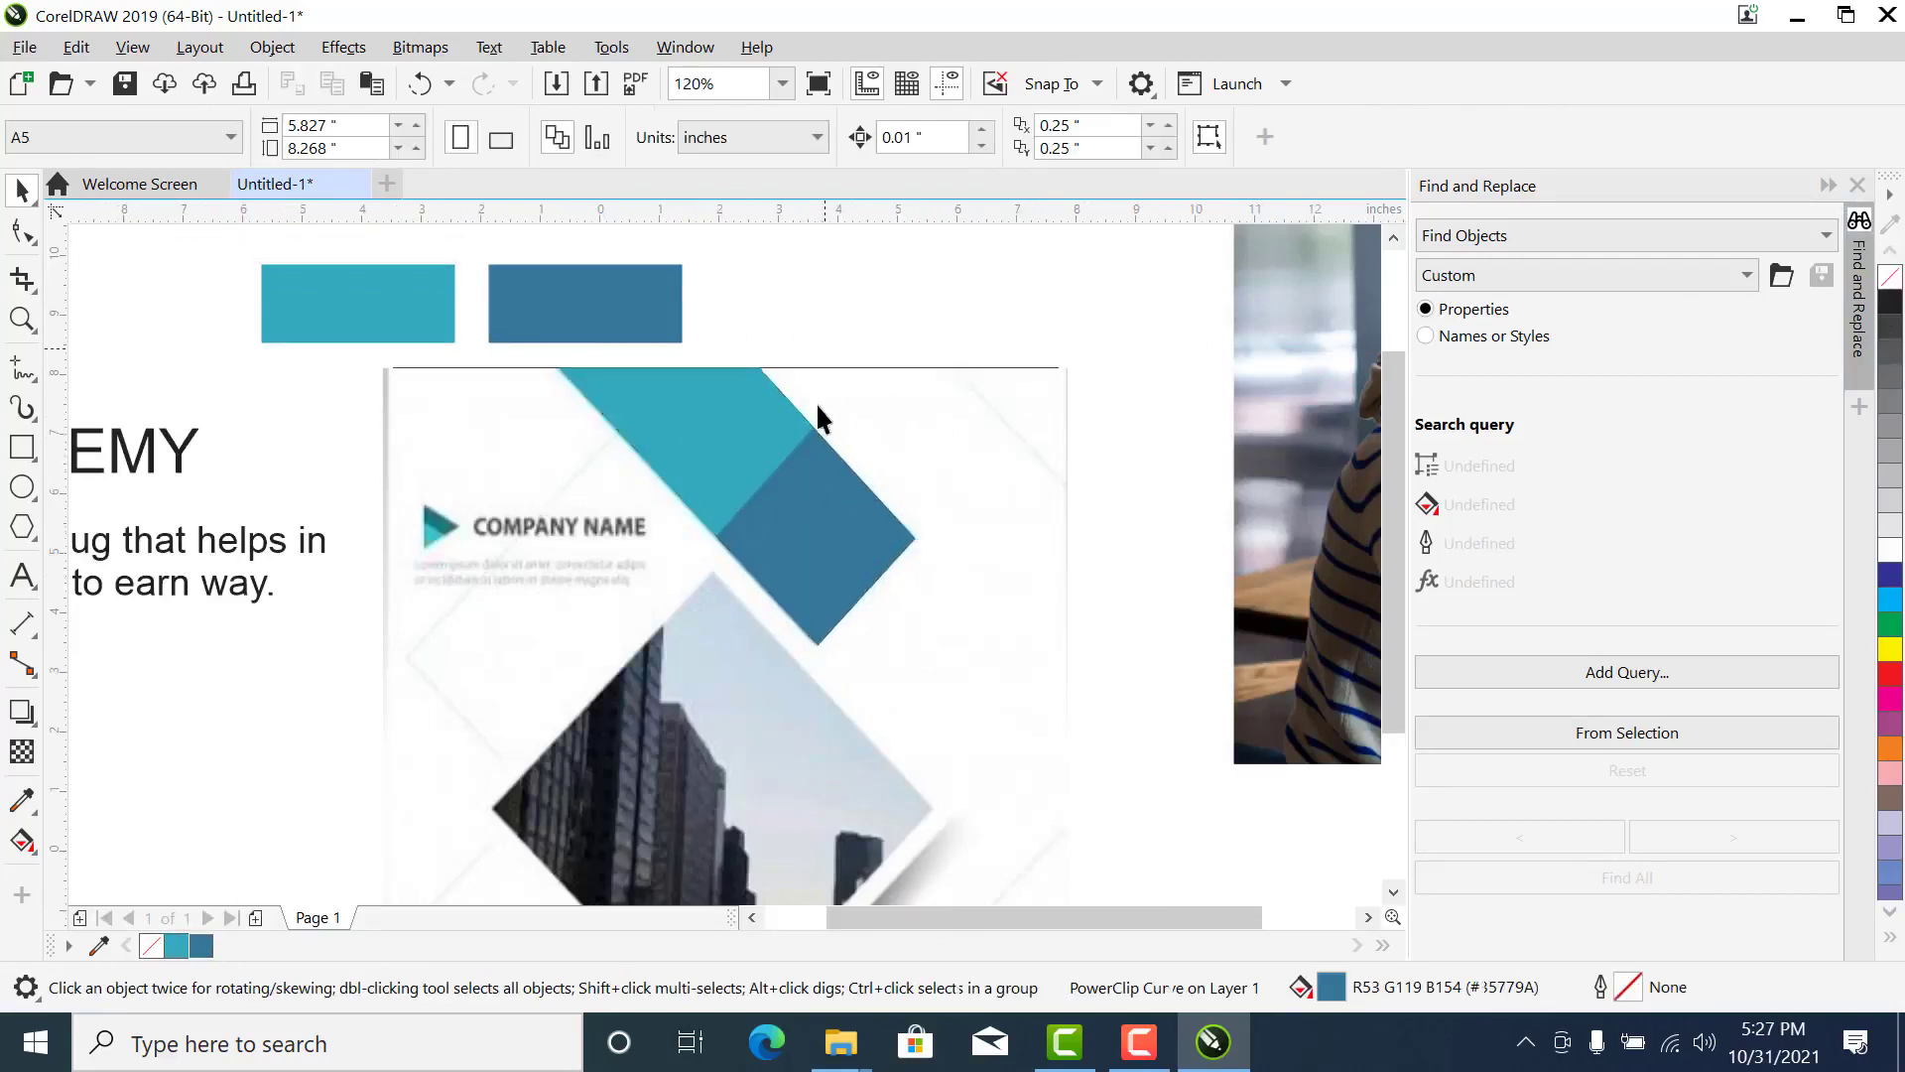
- Delete the teal and blue swatch rectangles above the page
scroll(819, 348, "down", 2)
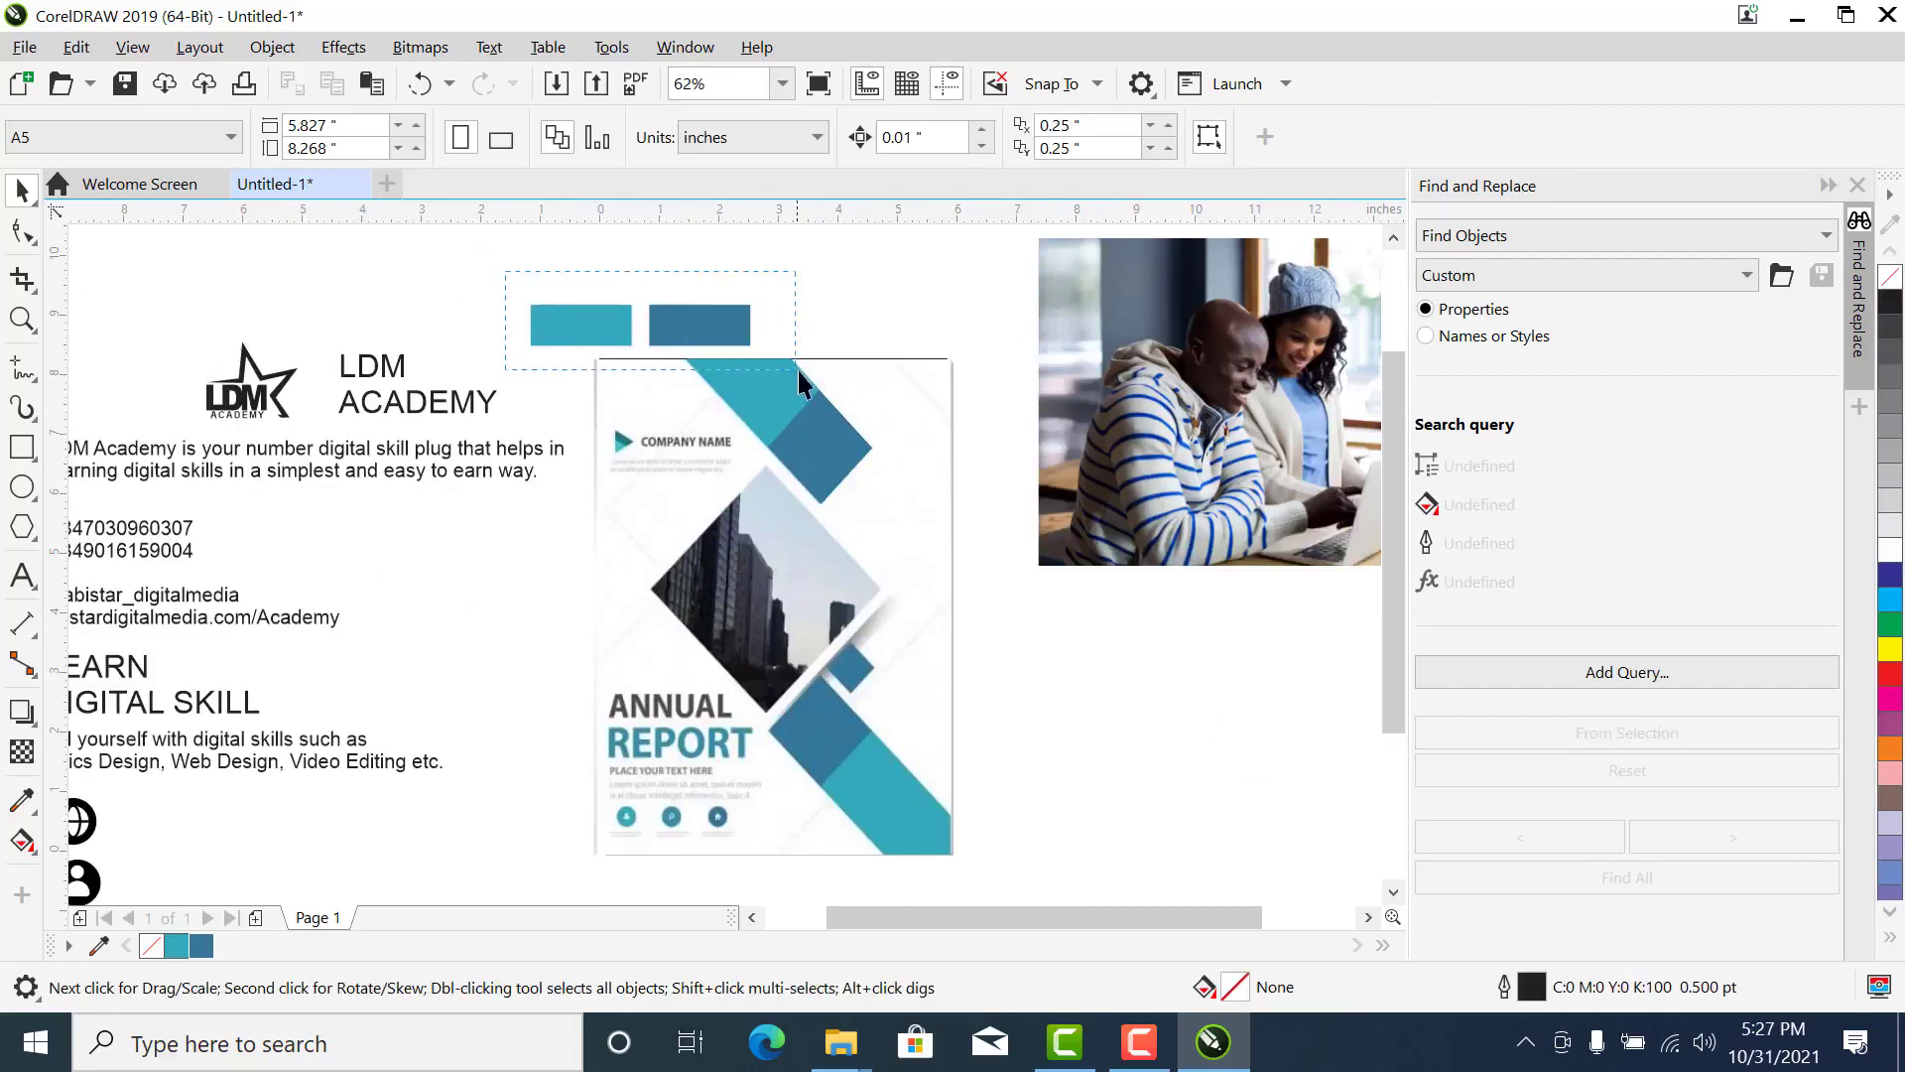
left_click_drag(798, 371, 799, 373)
key("Delete")
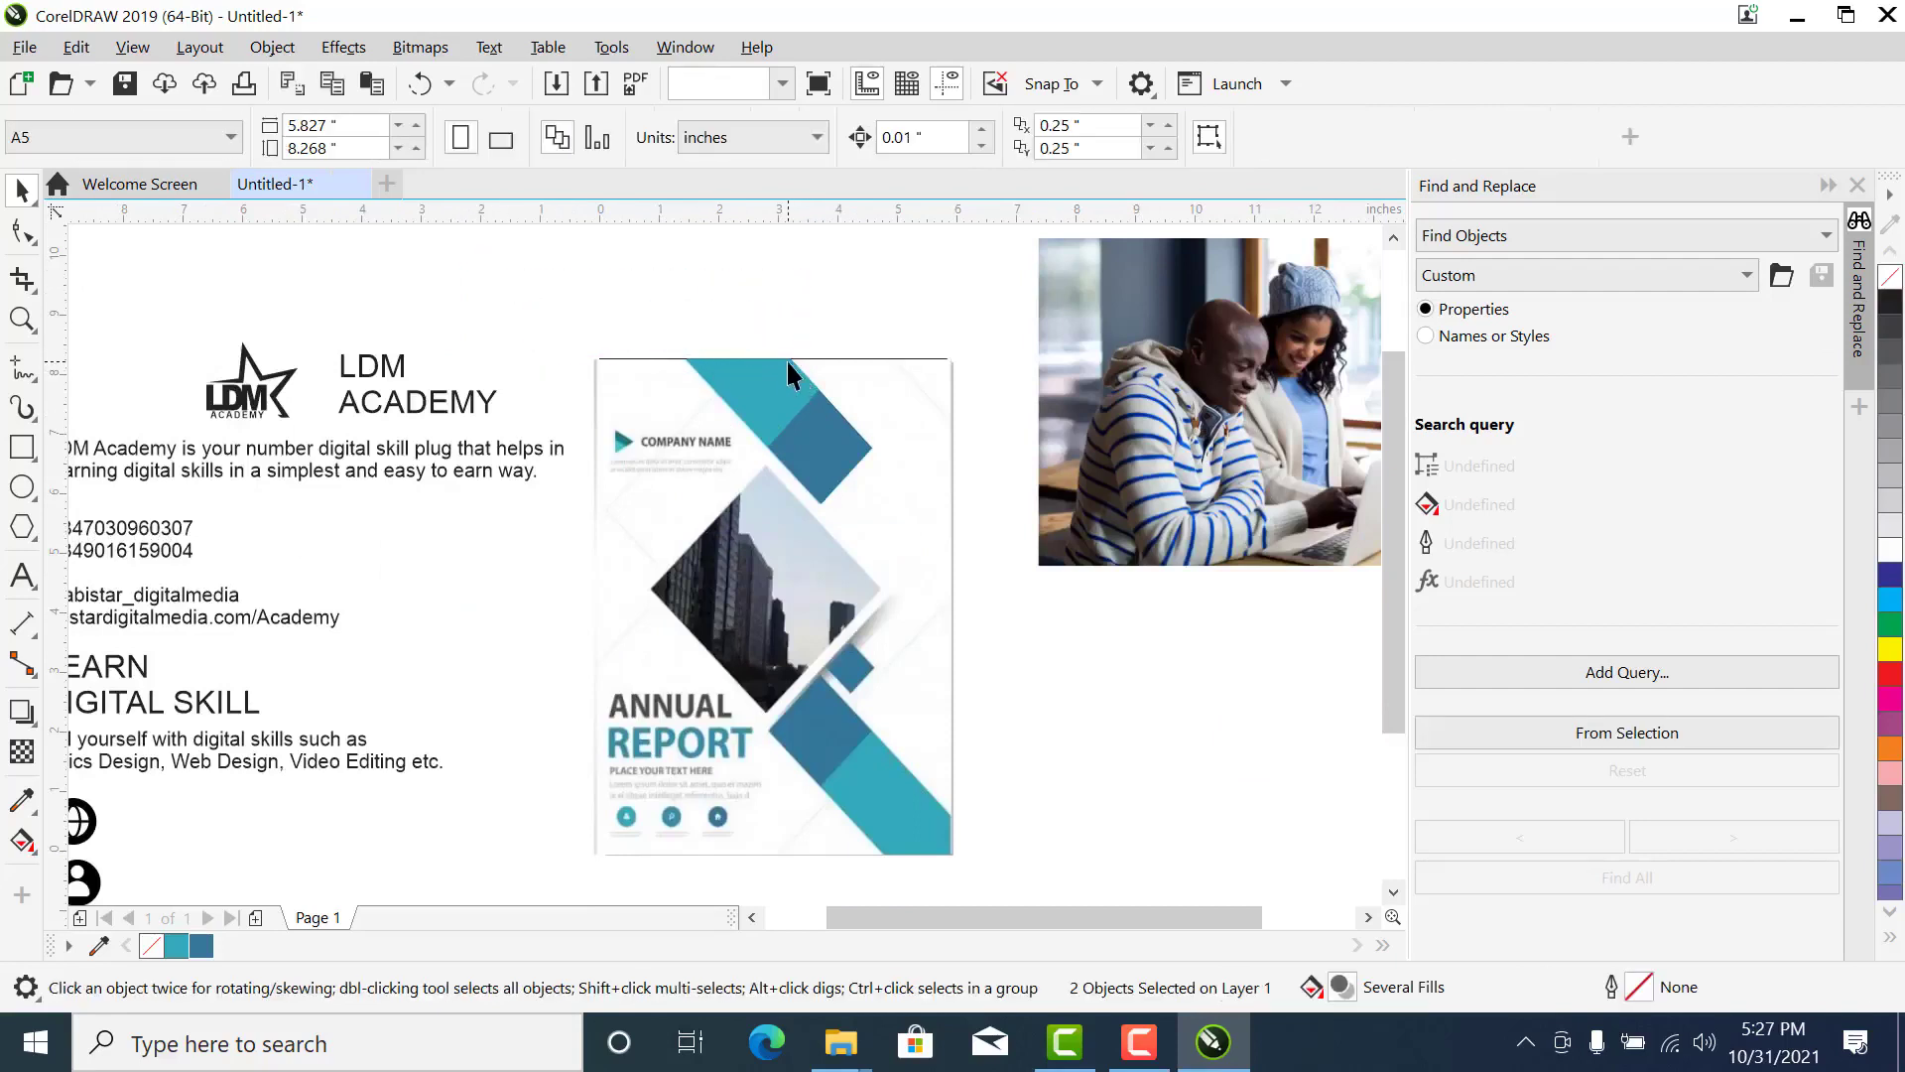
- Draw a square about 3.46 inches wide over the building photo and rotate it 45 degrees
key("z")
left_click_drag(1087, 306, 536, 858)
left_click_drag(940, 489, 587, 824)
scroll(586, 825, "down", 1)
left_click_drag(817, 374, 383, 806)
key("space")
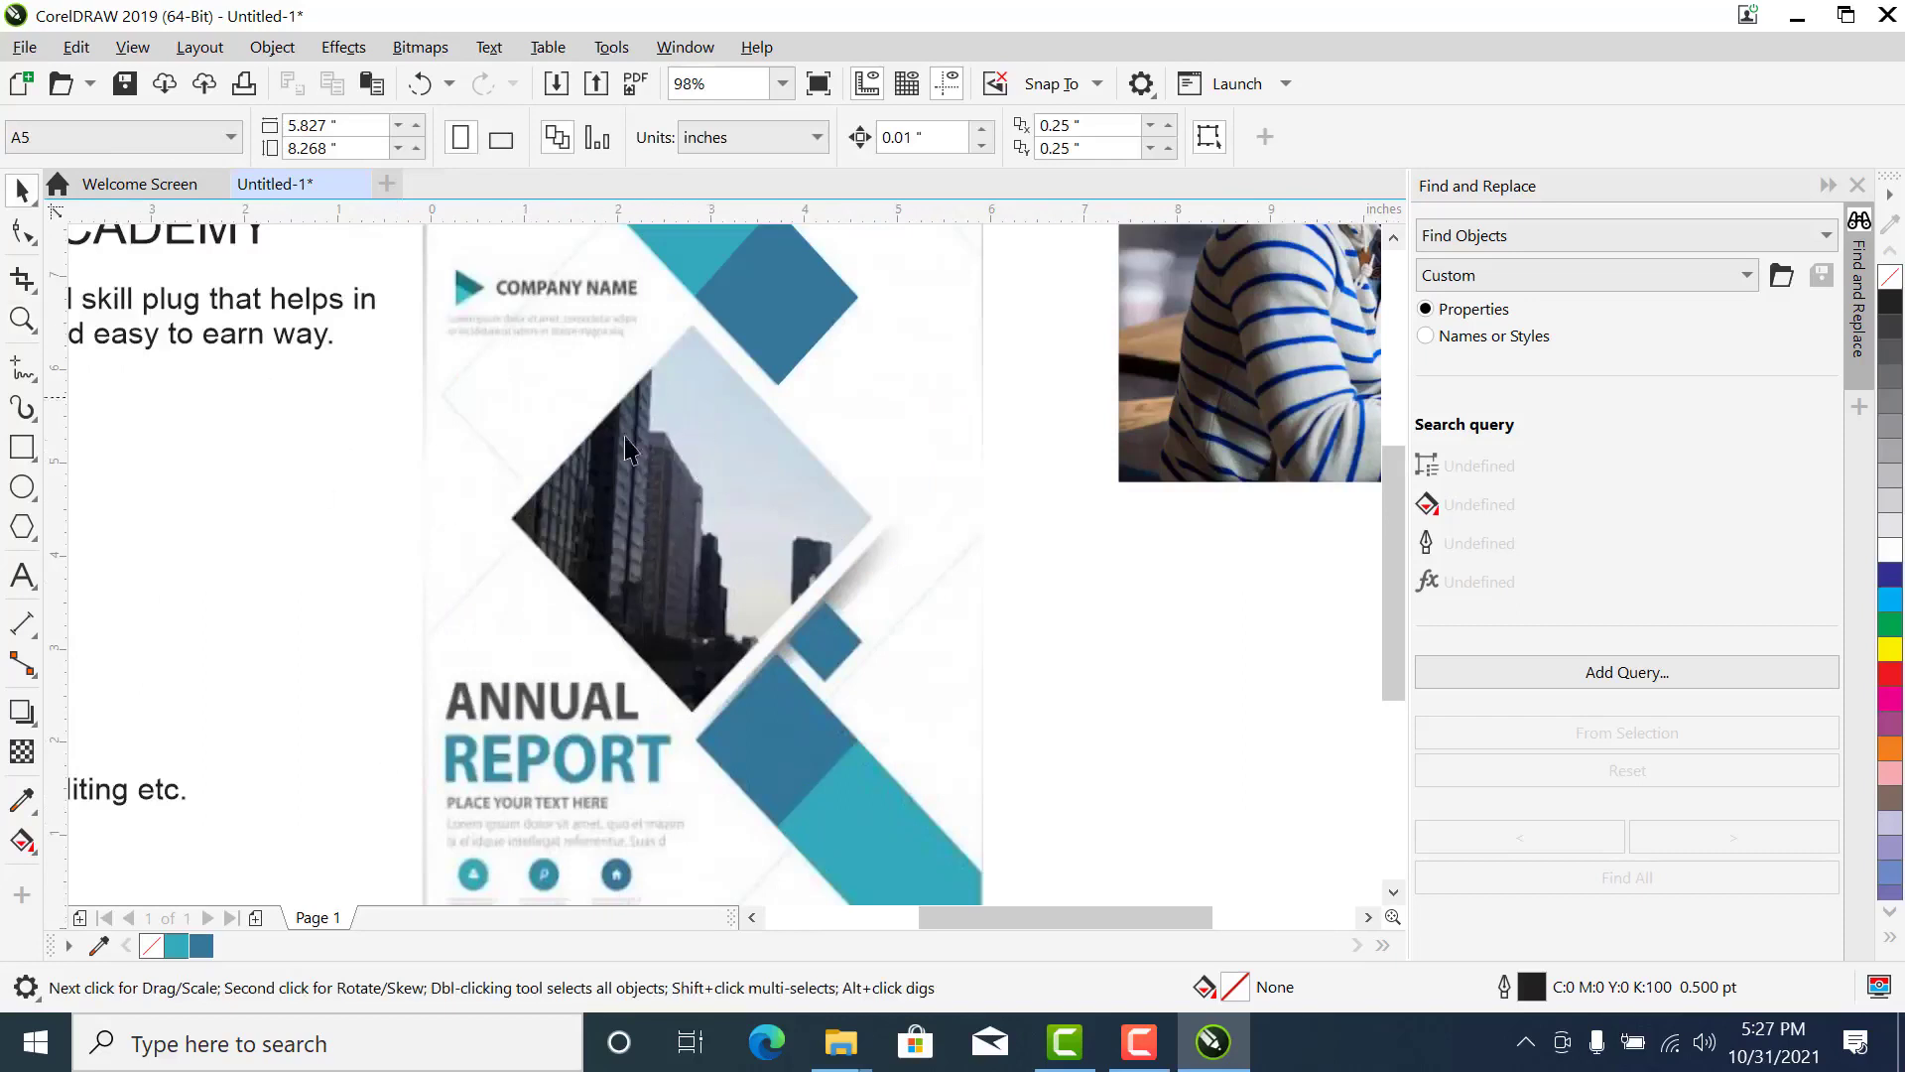
left_click(21, 449)
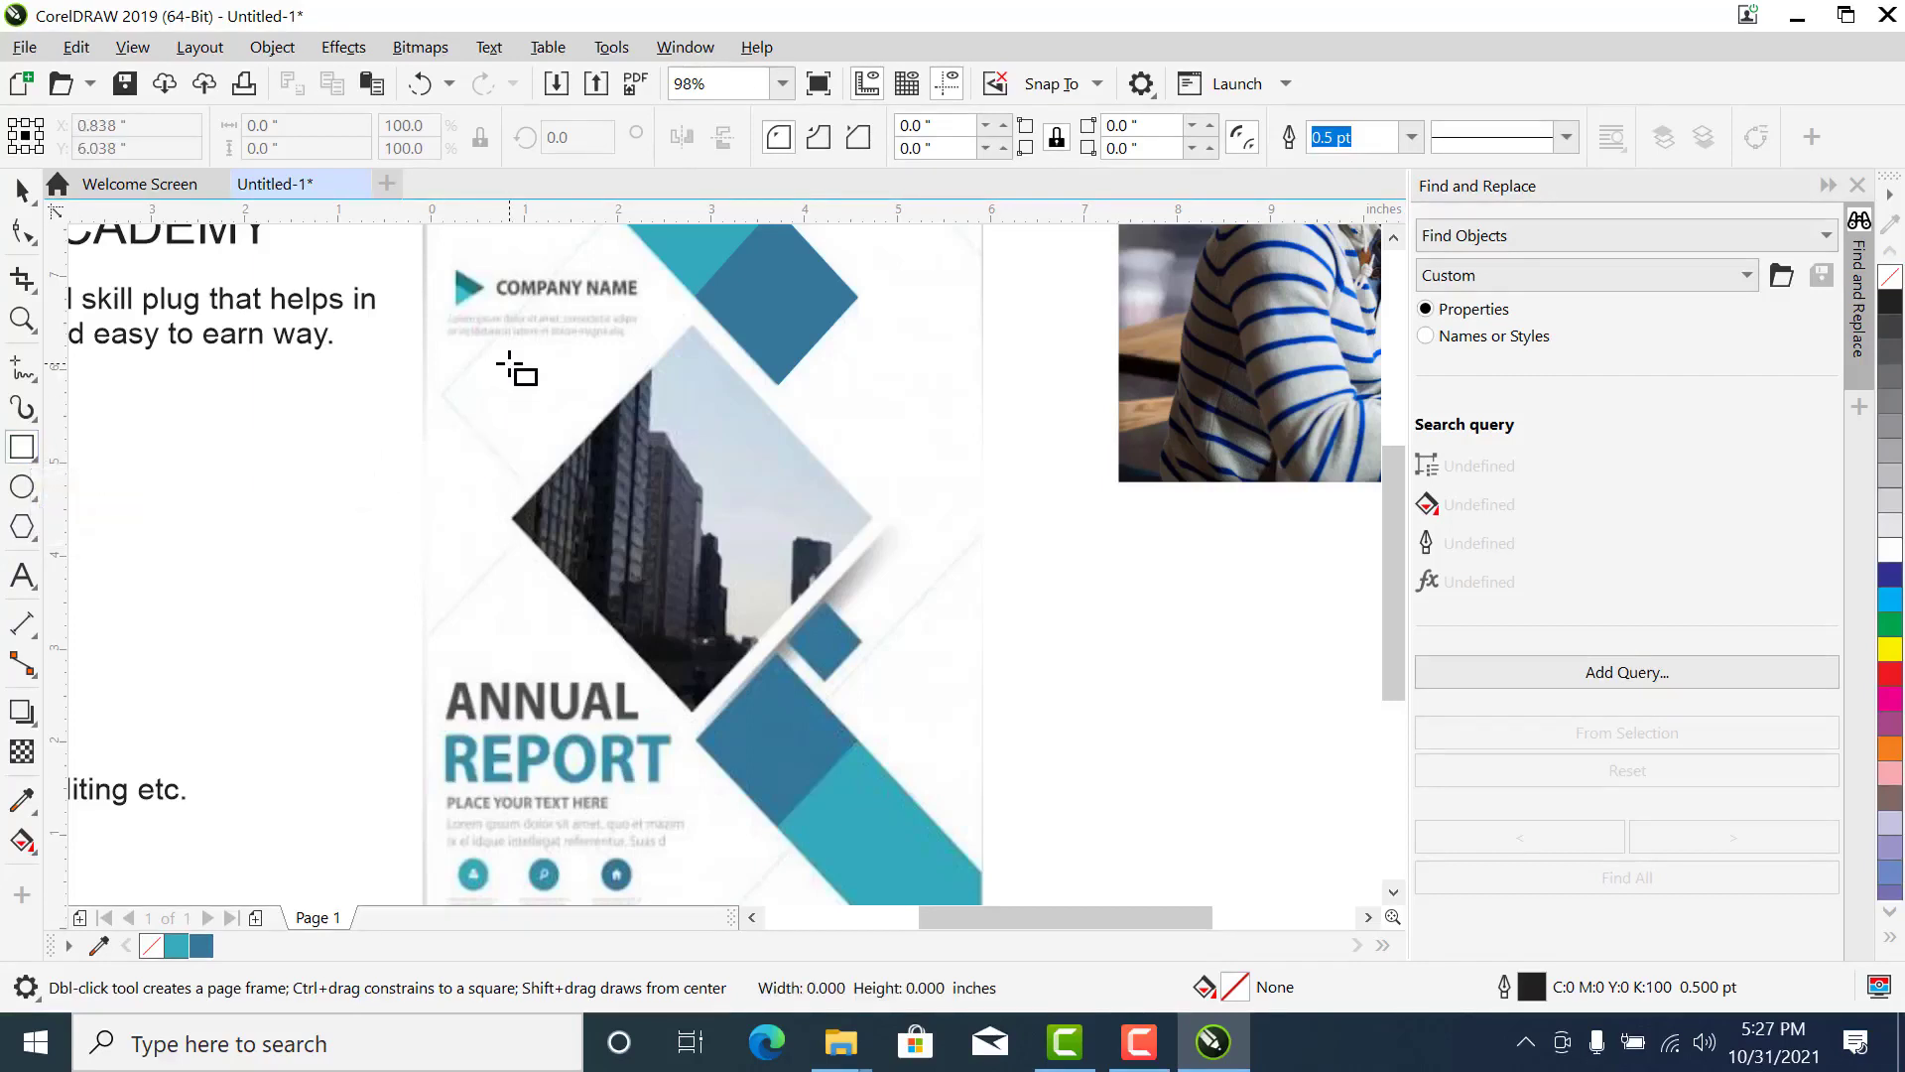
mouse_move(508, 365)
left_mouse_down()
mouse_move(863, 689)
mouse_move(832, 671)
mouse_move(831, 687)
left_mouse_up()
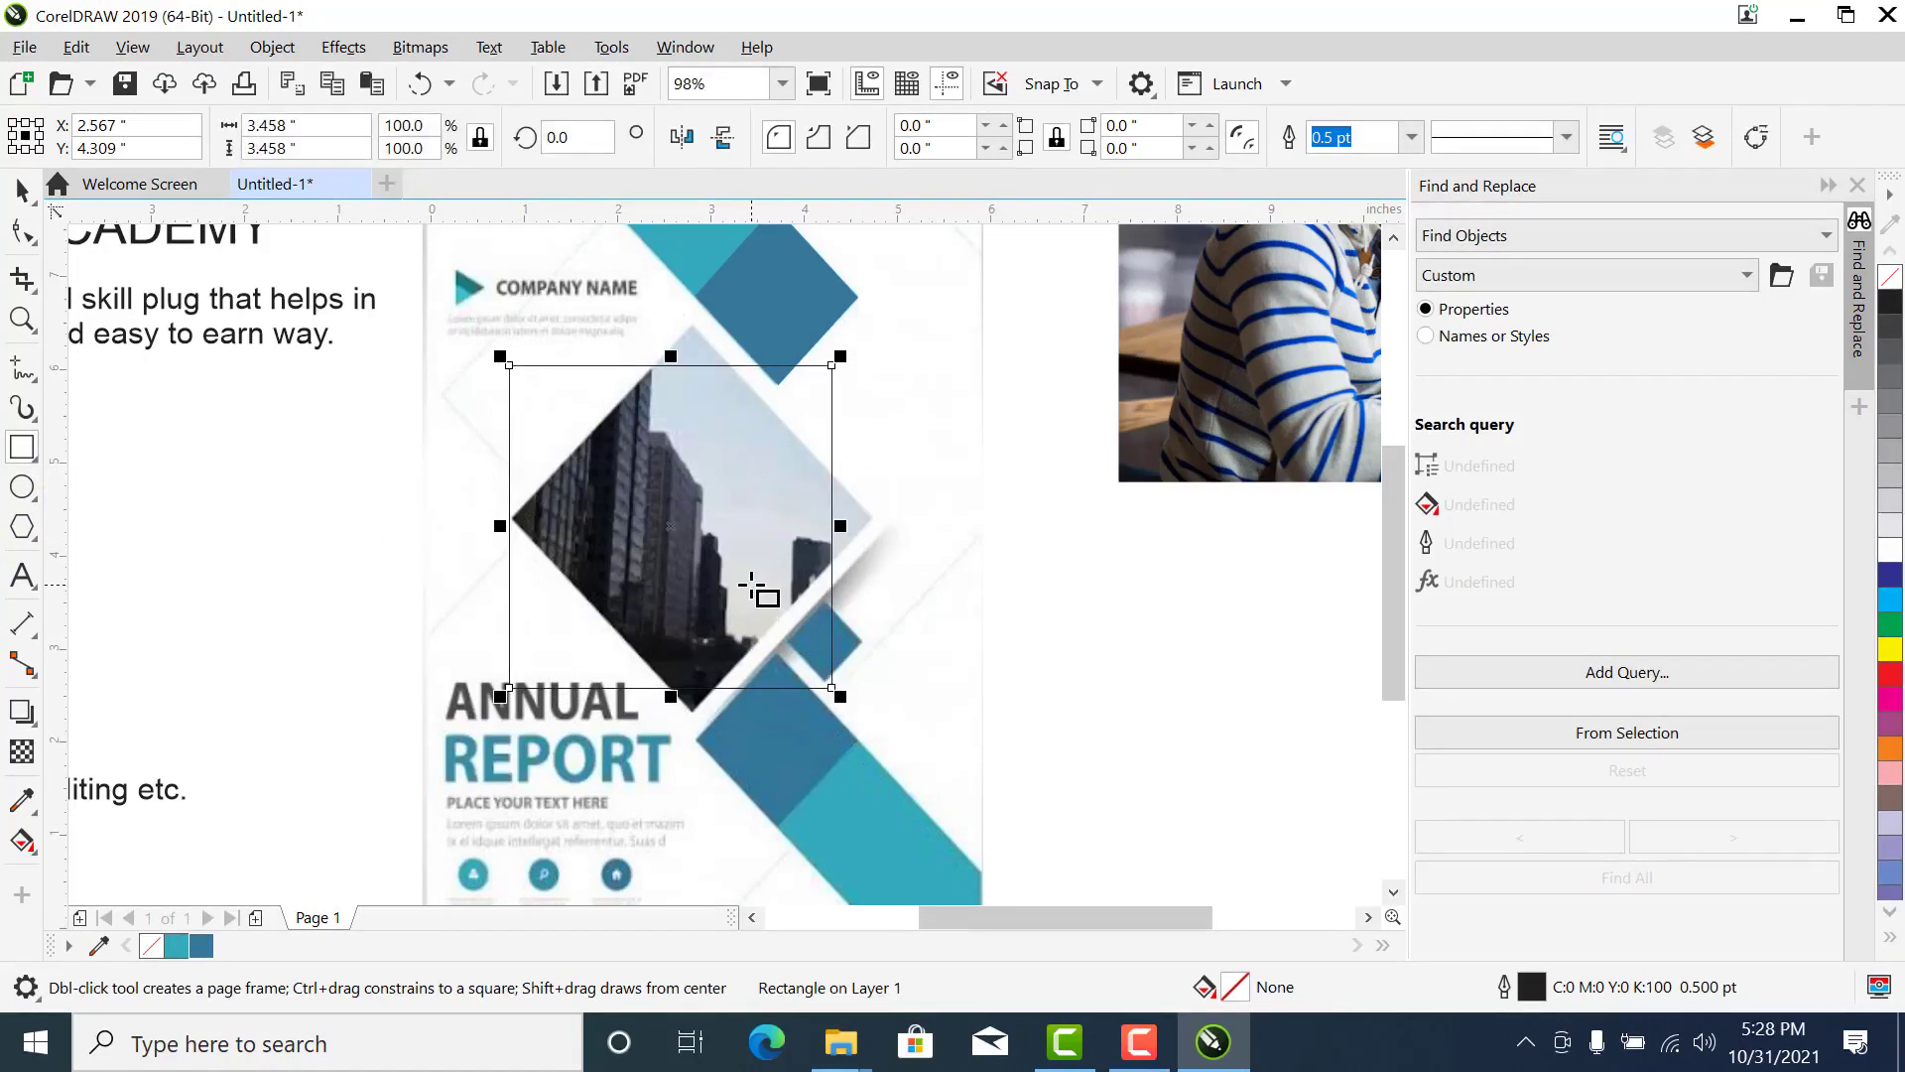
left_click(22, 186)
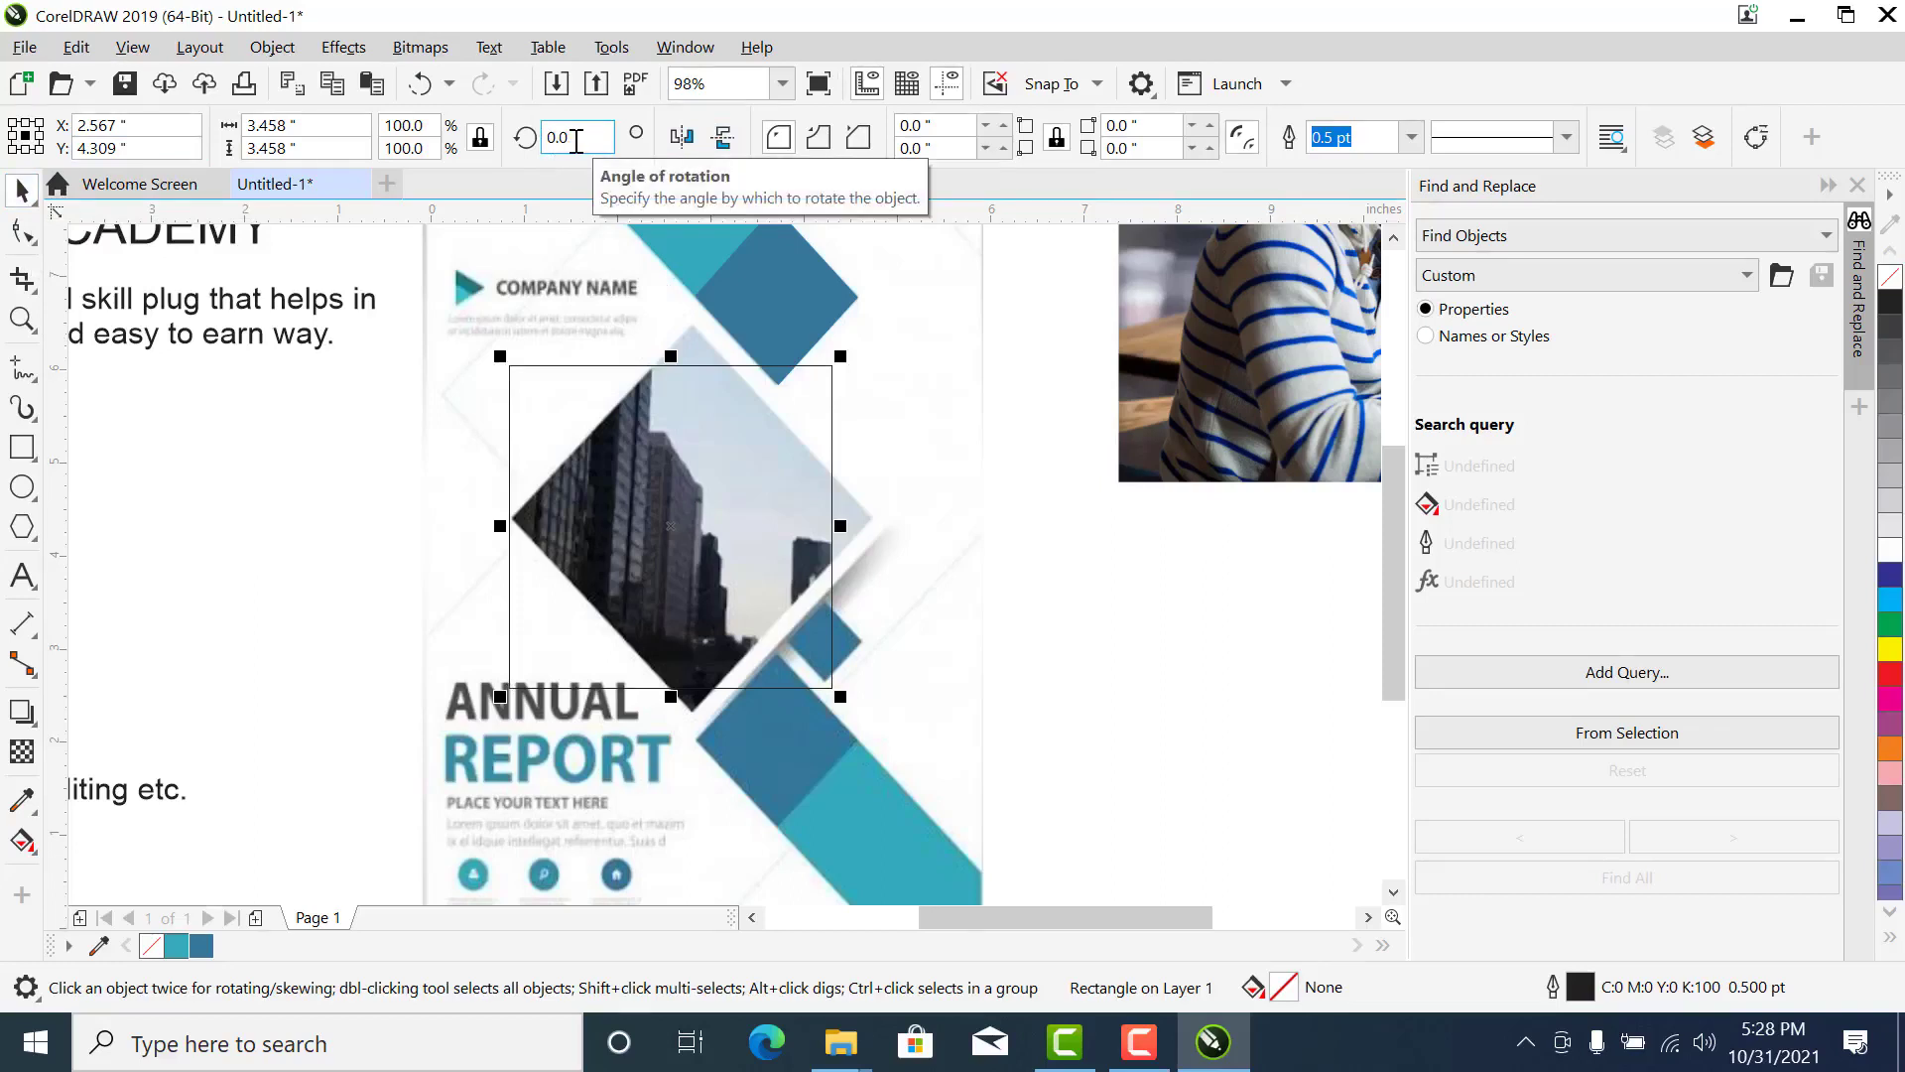
left_click_drag(576, 141, 531, 141)
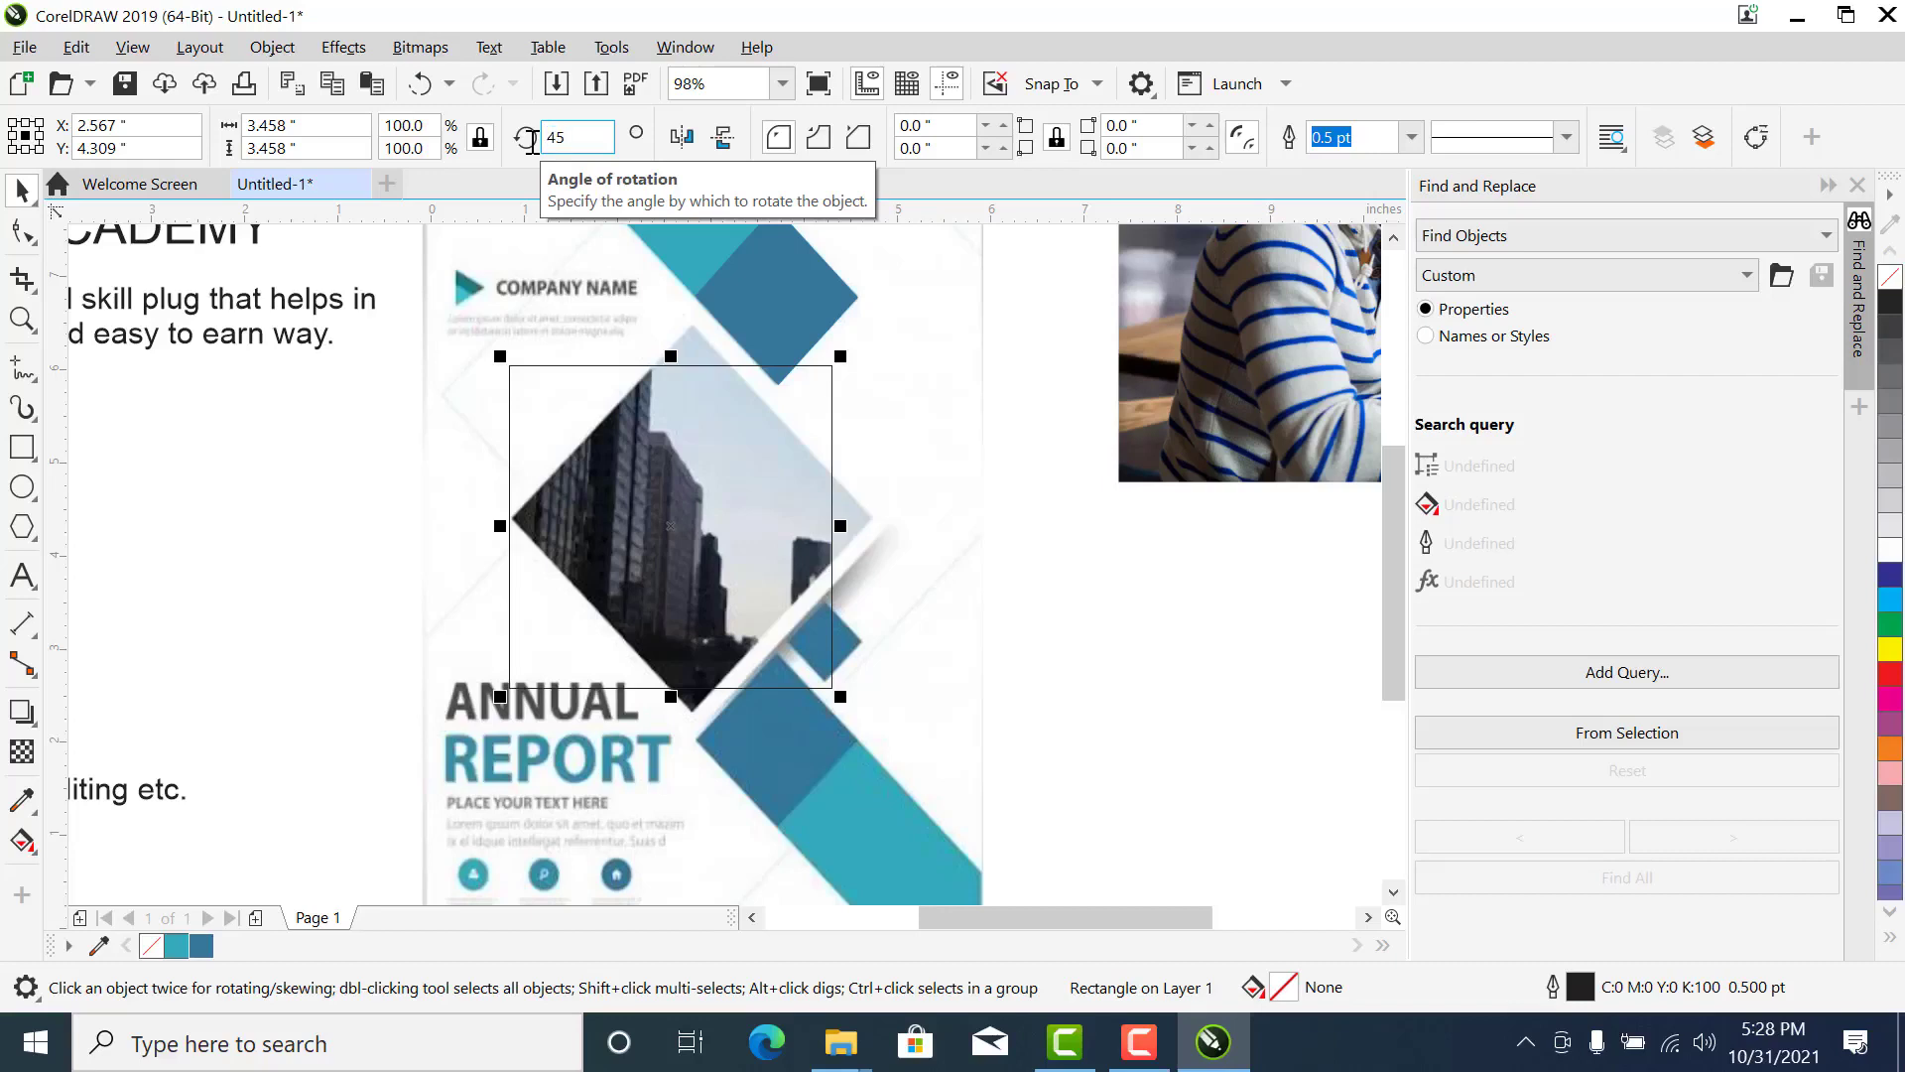
key("Return")
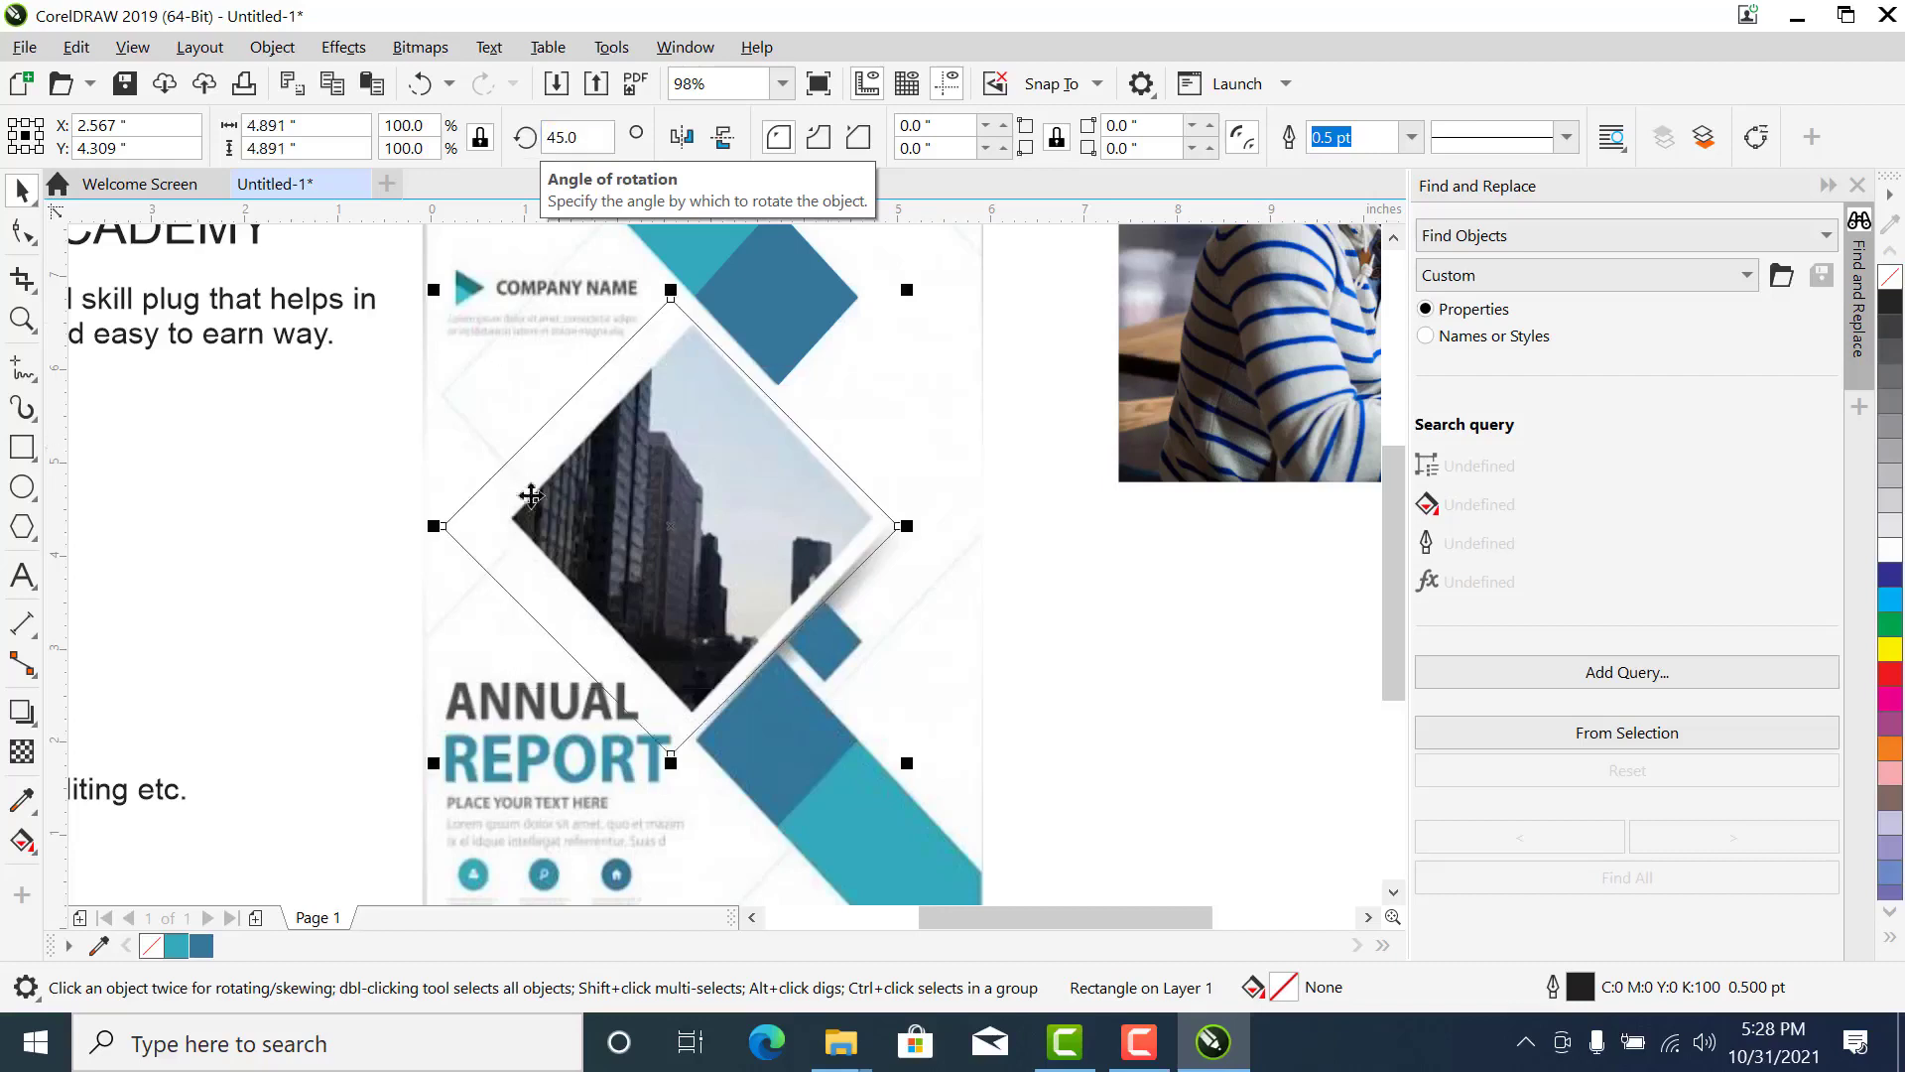
- Scale and move the rotated square to match the building photo's diamond, about 3.94 inches wide
left_click_drag(434, 290, 527, 387)
left_click_drag(720, 651, 694, 596)
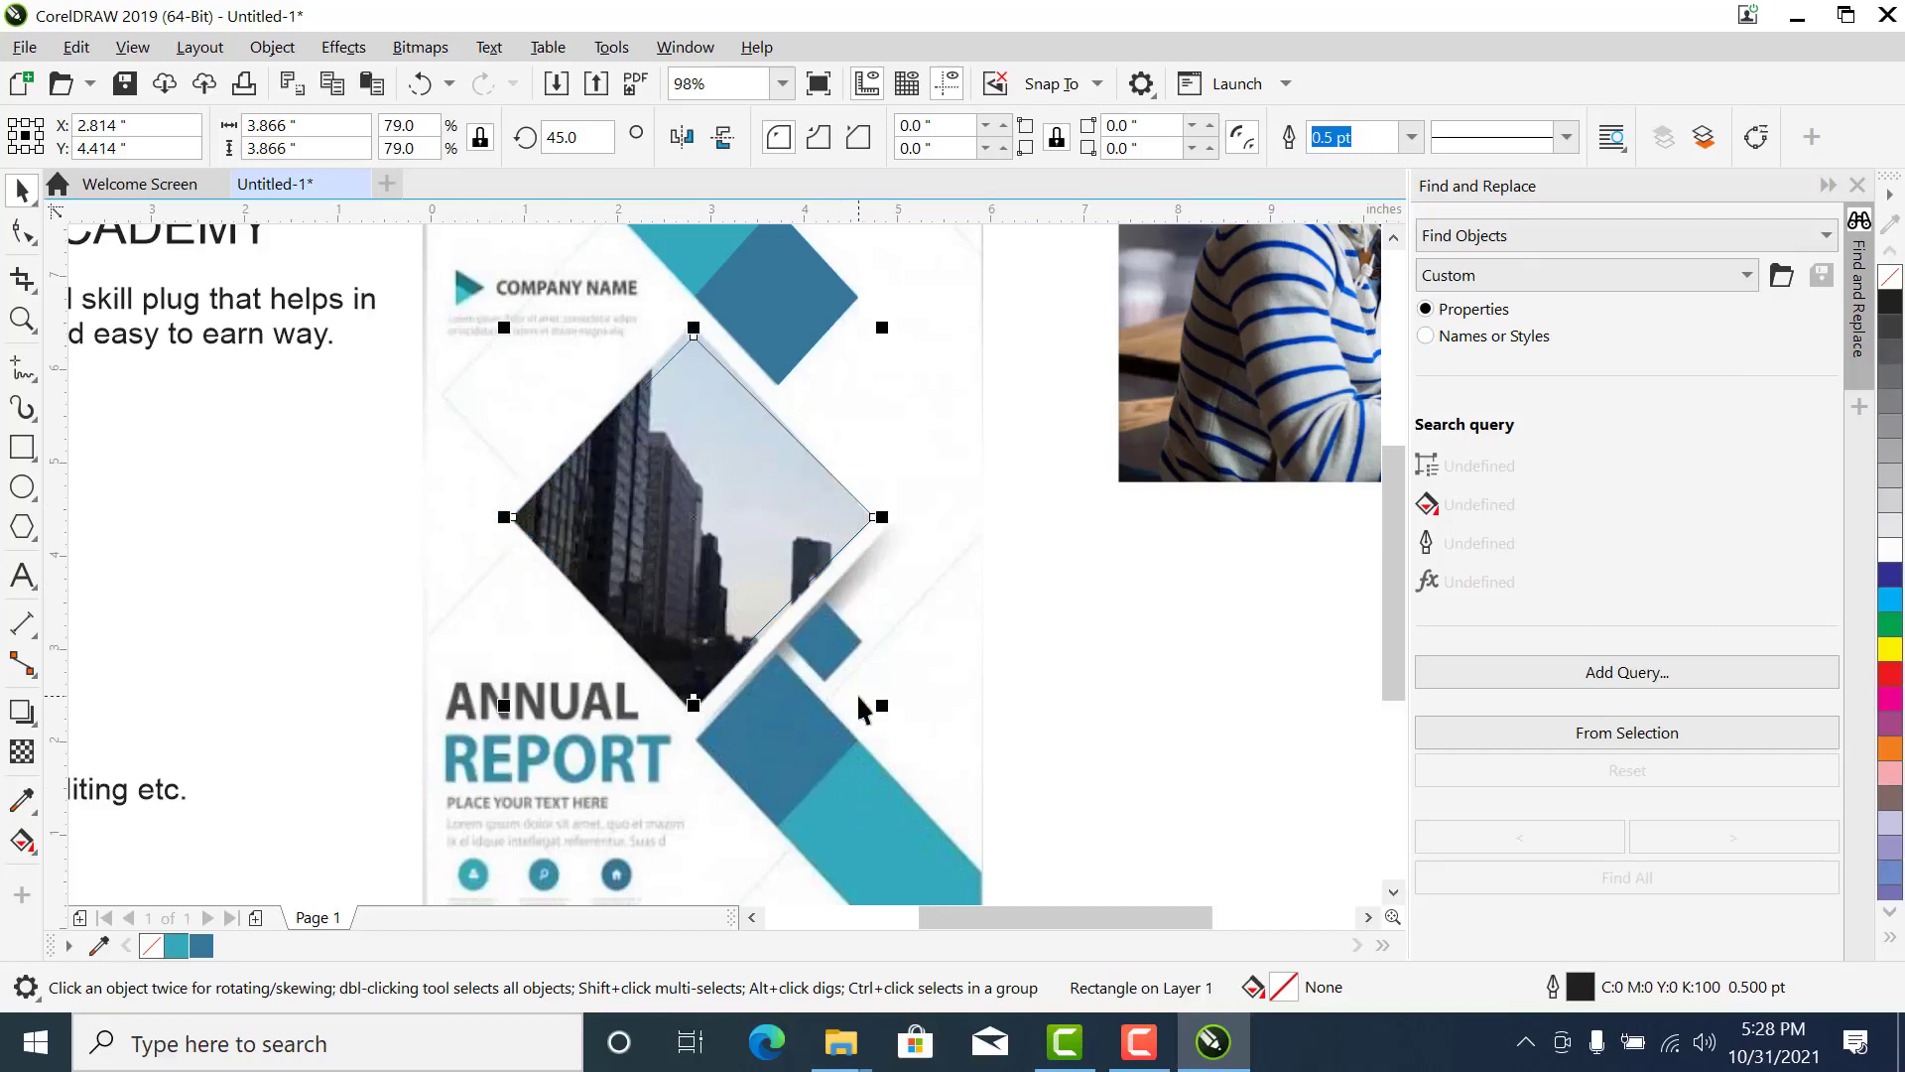
left_click_drag(882, 705, 898, 714)
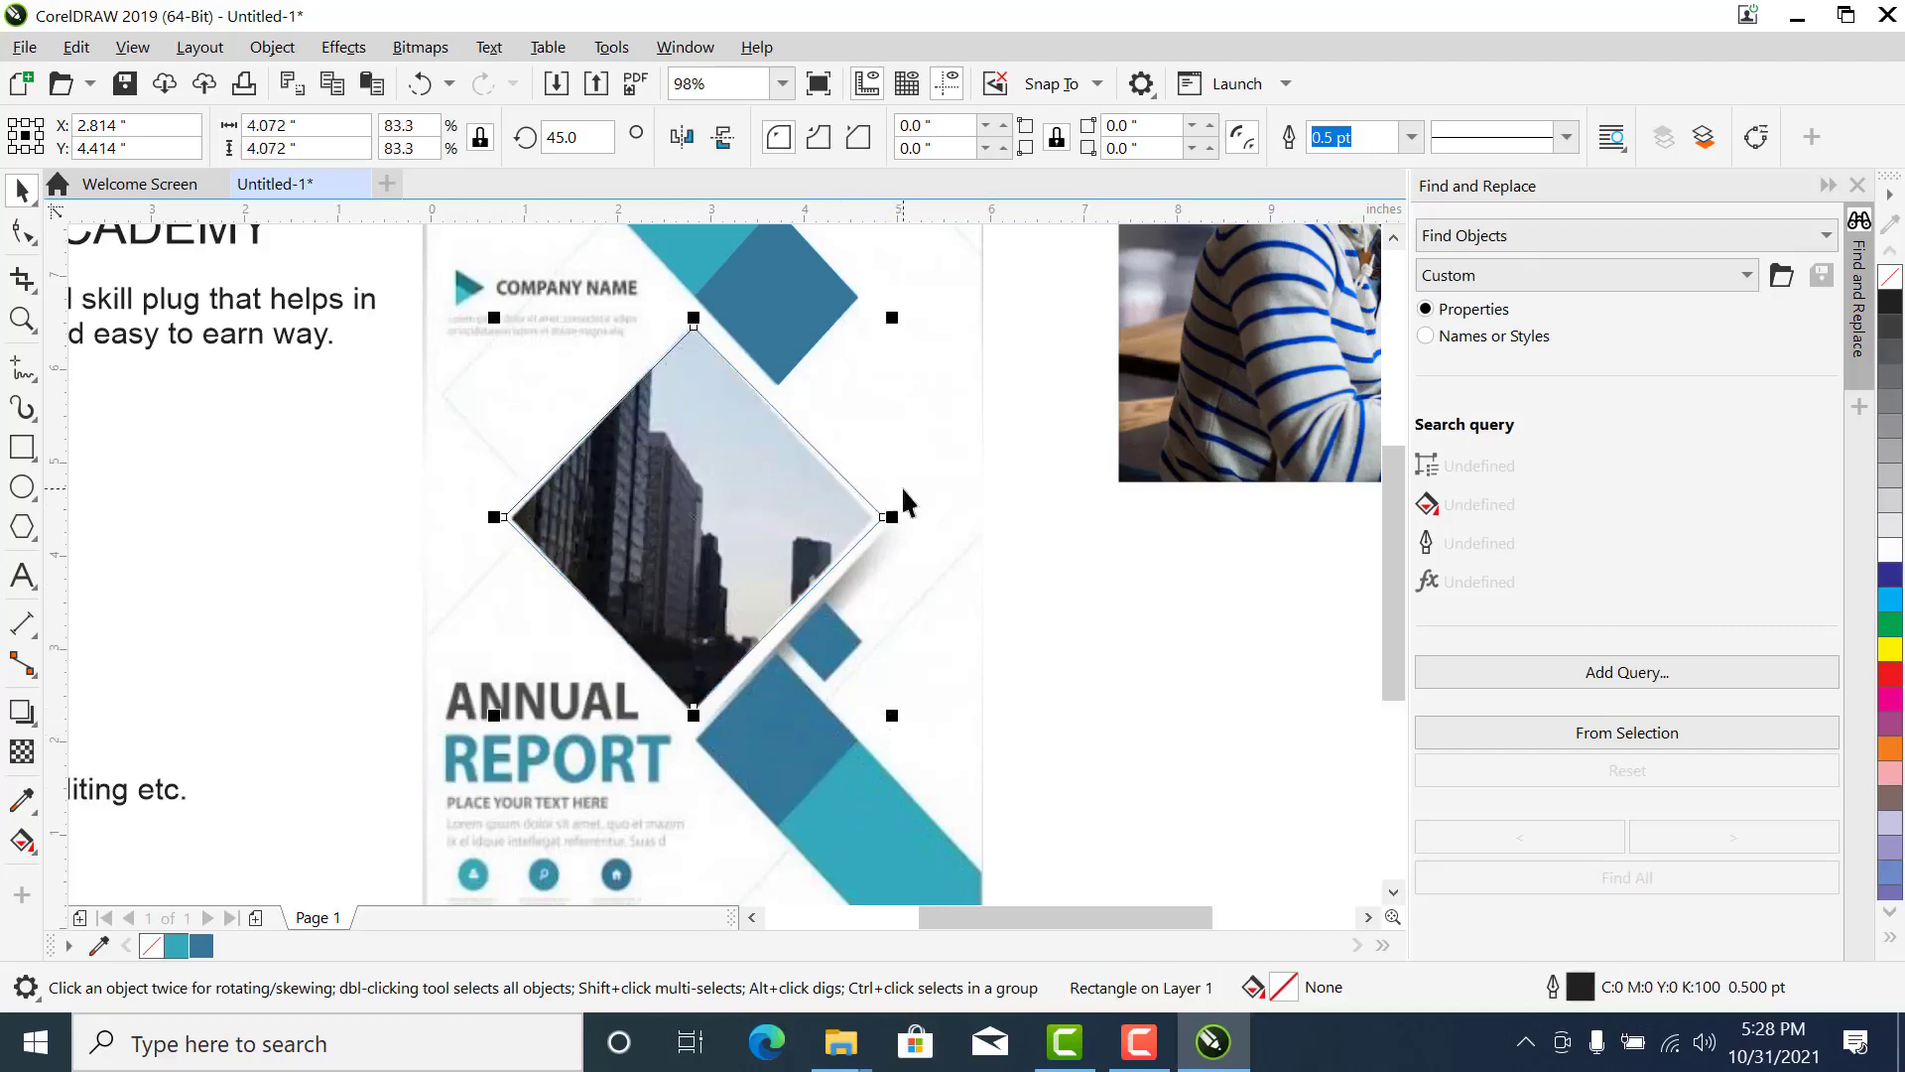
left_click_drag(891, 717, 879, 718)
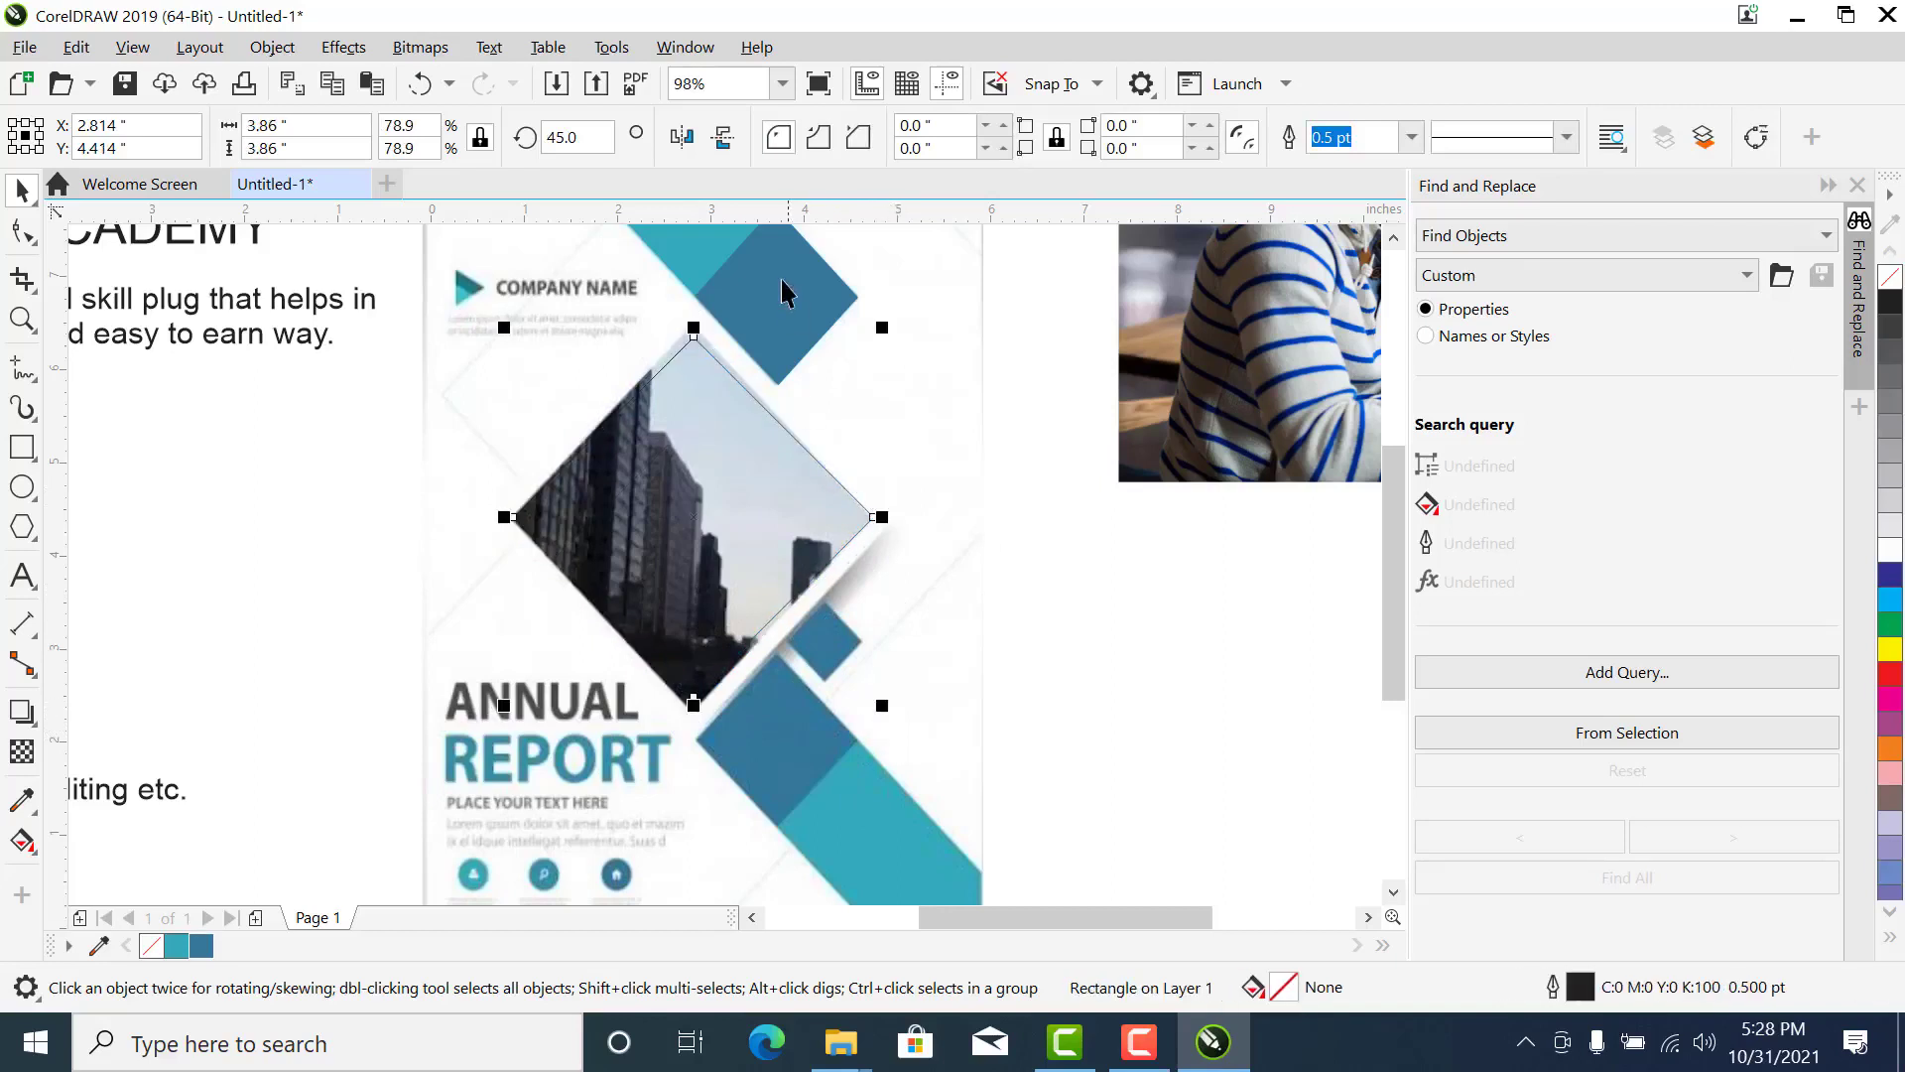
left_click_drag(882, 327, 902, 311)
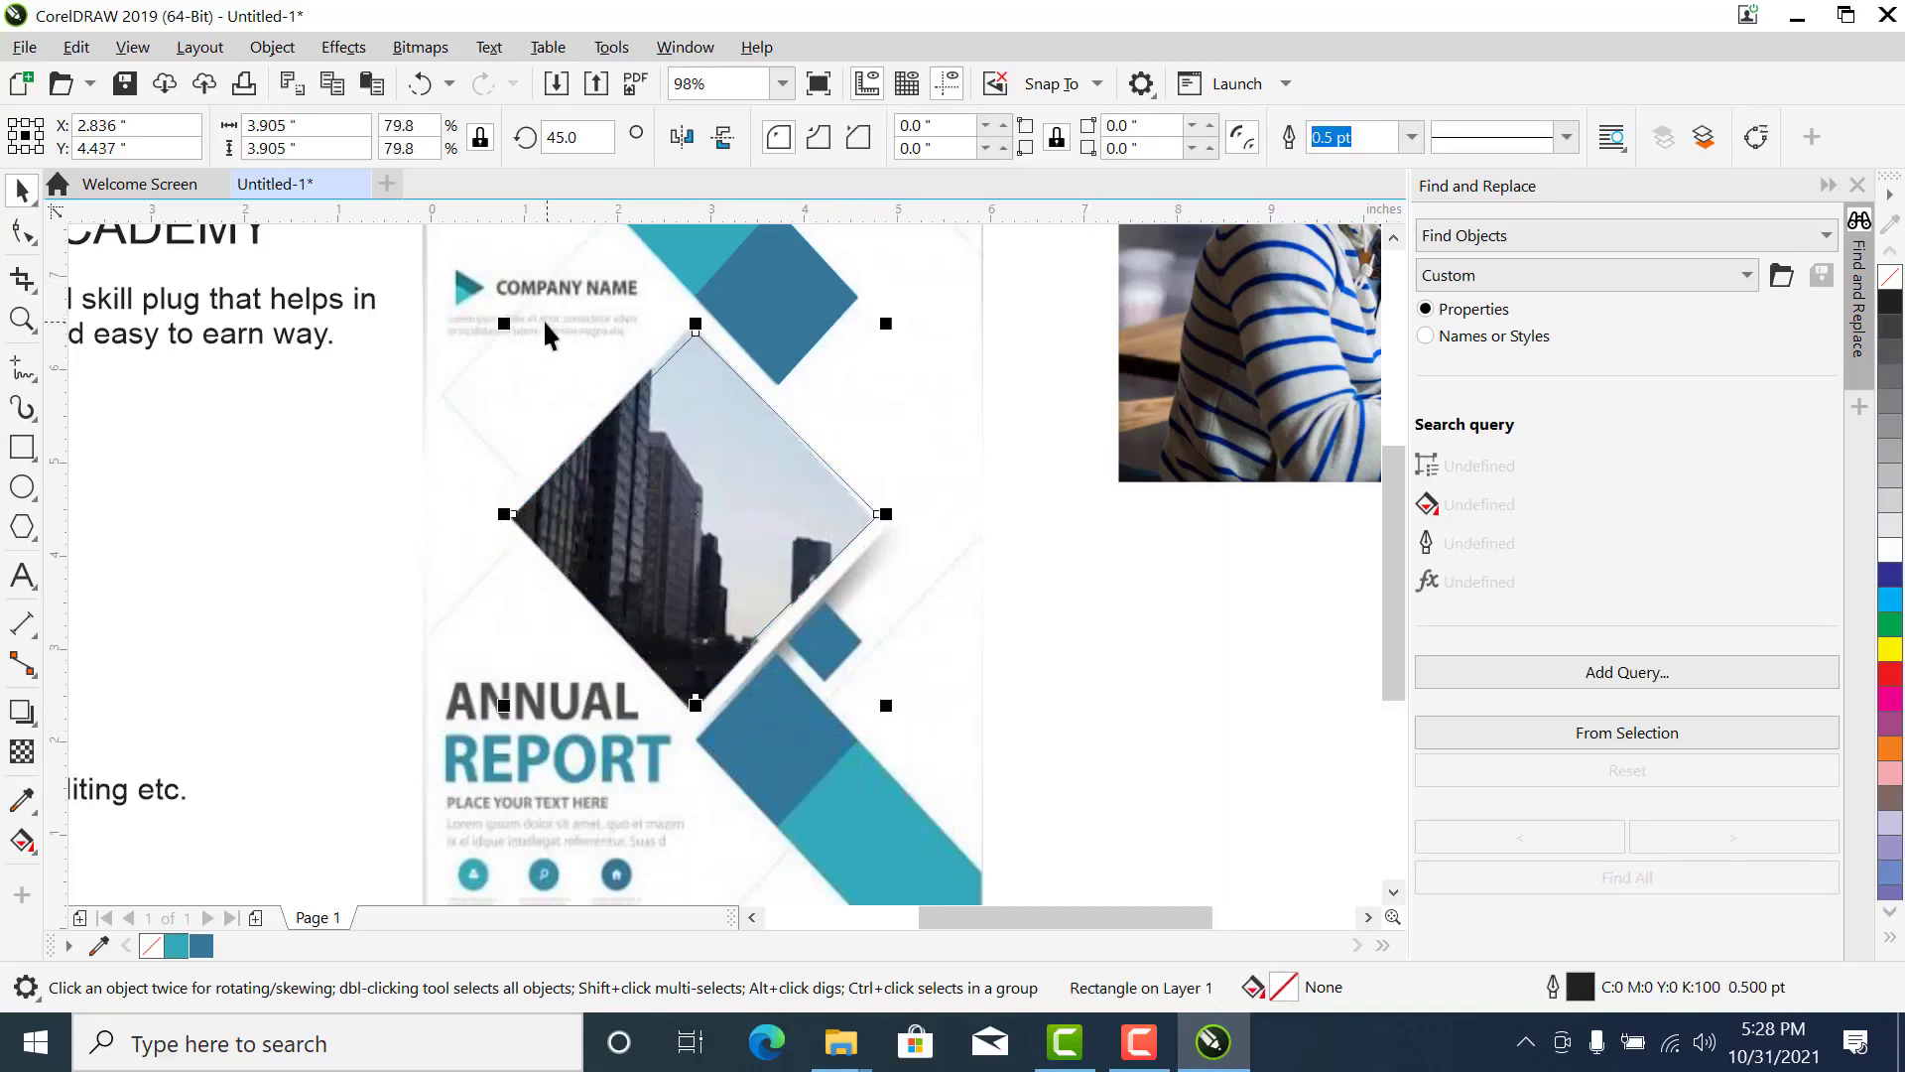
left_click_drag(500, 328, 495, 324)
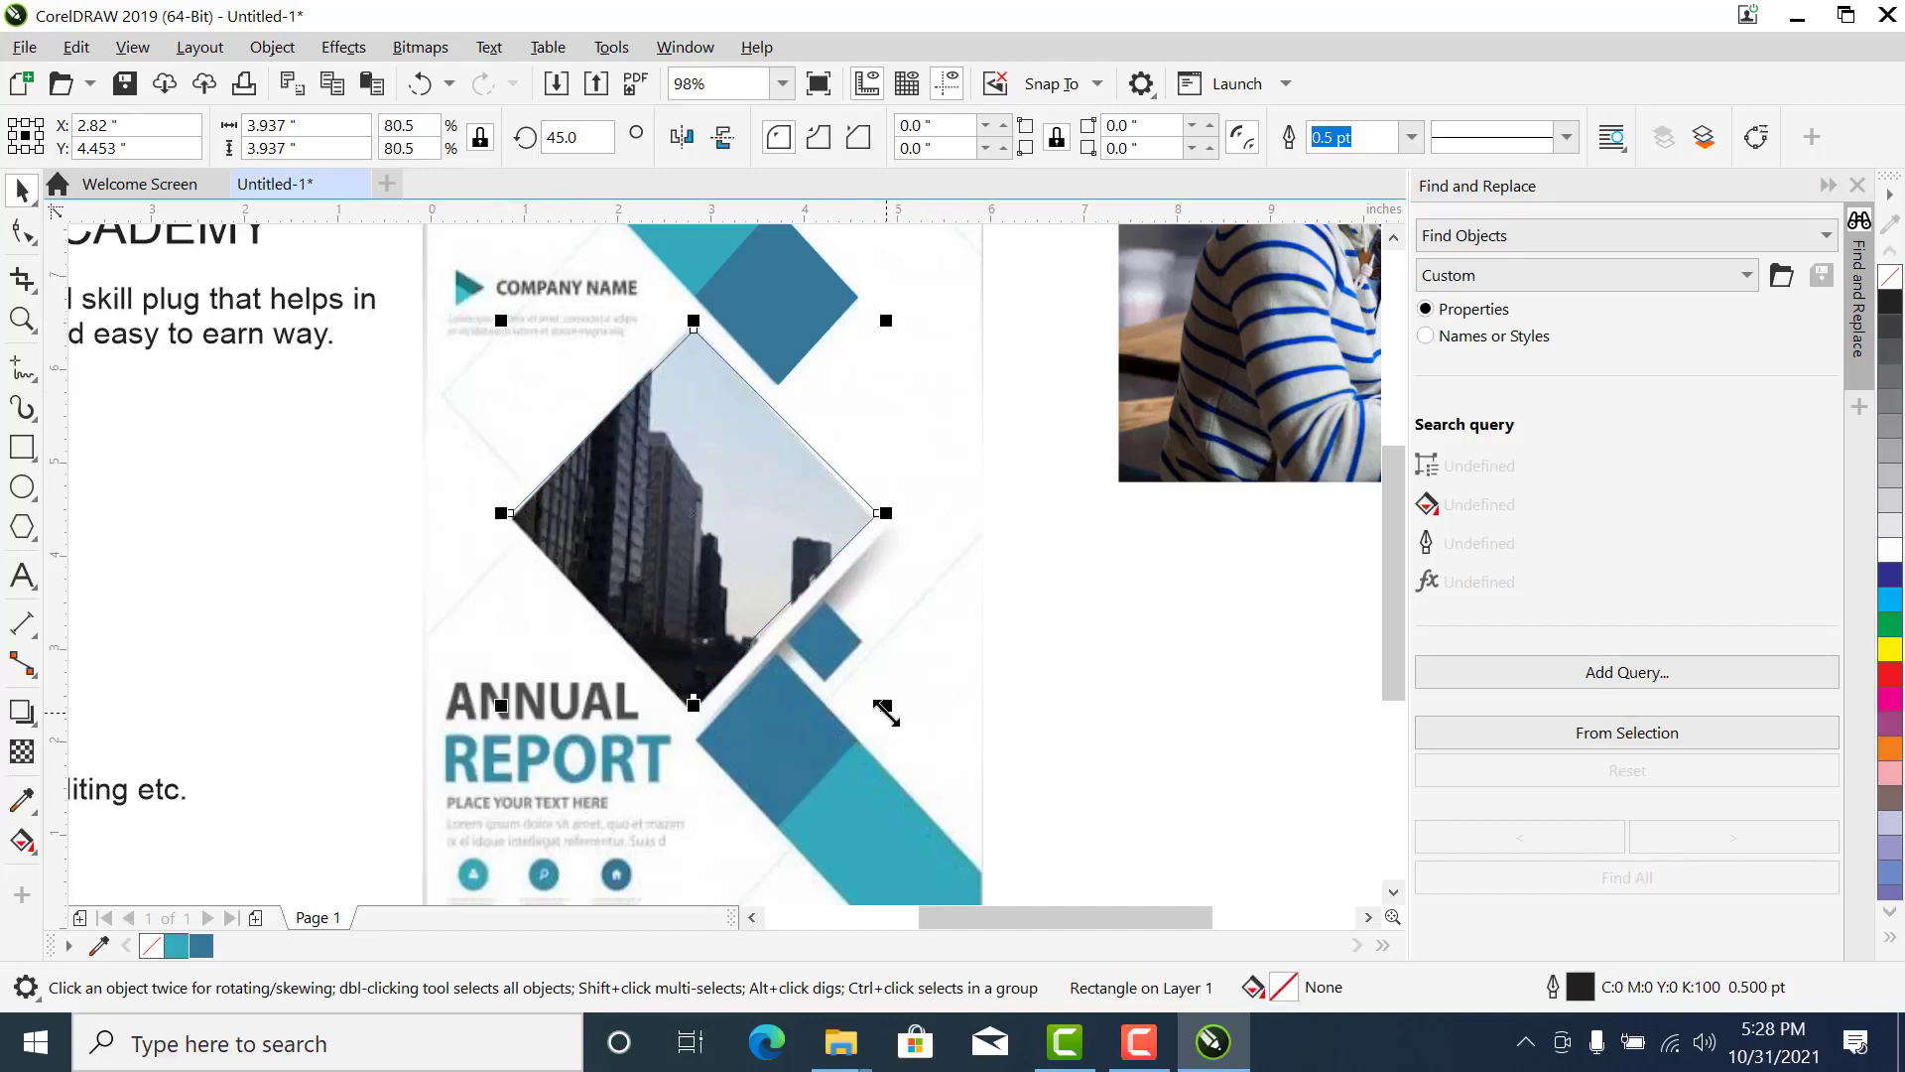
- Enlarge the diamond about its center to about 4.61 inches wide, covering the photo's white border, and fill it white without an outline
left_click_drag(884, 706, 915, 754)
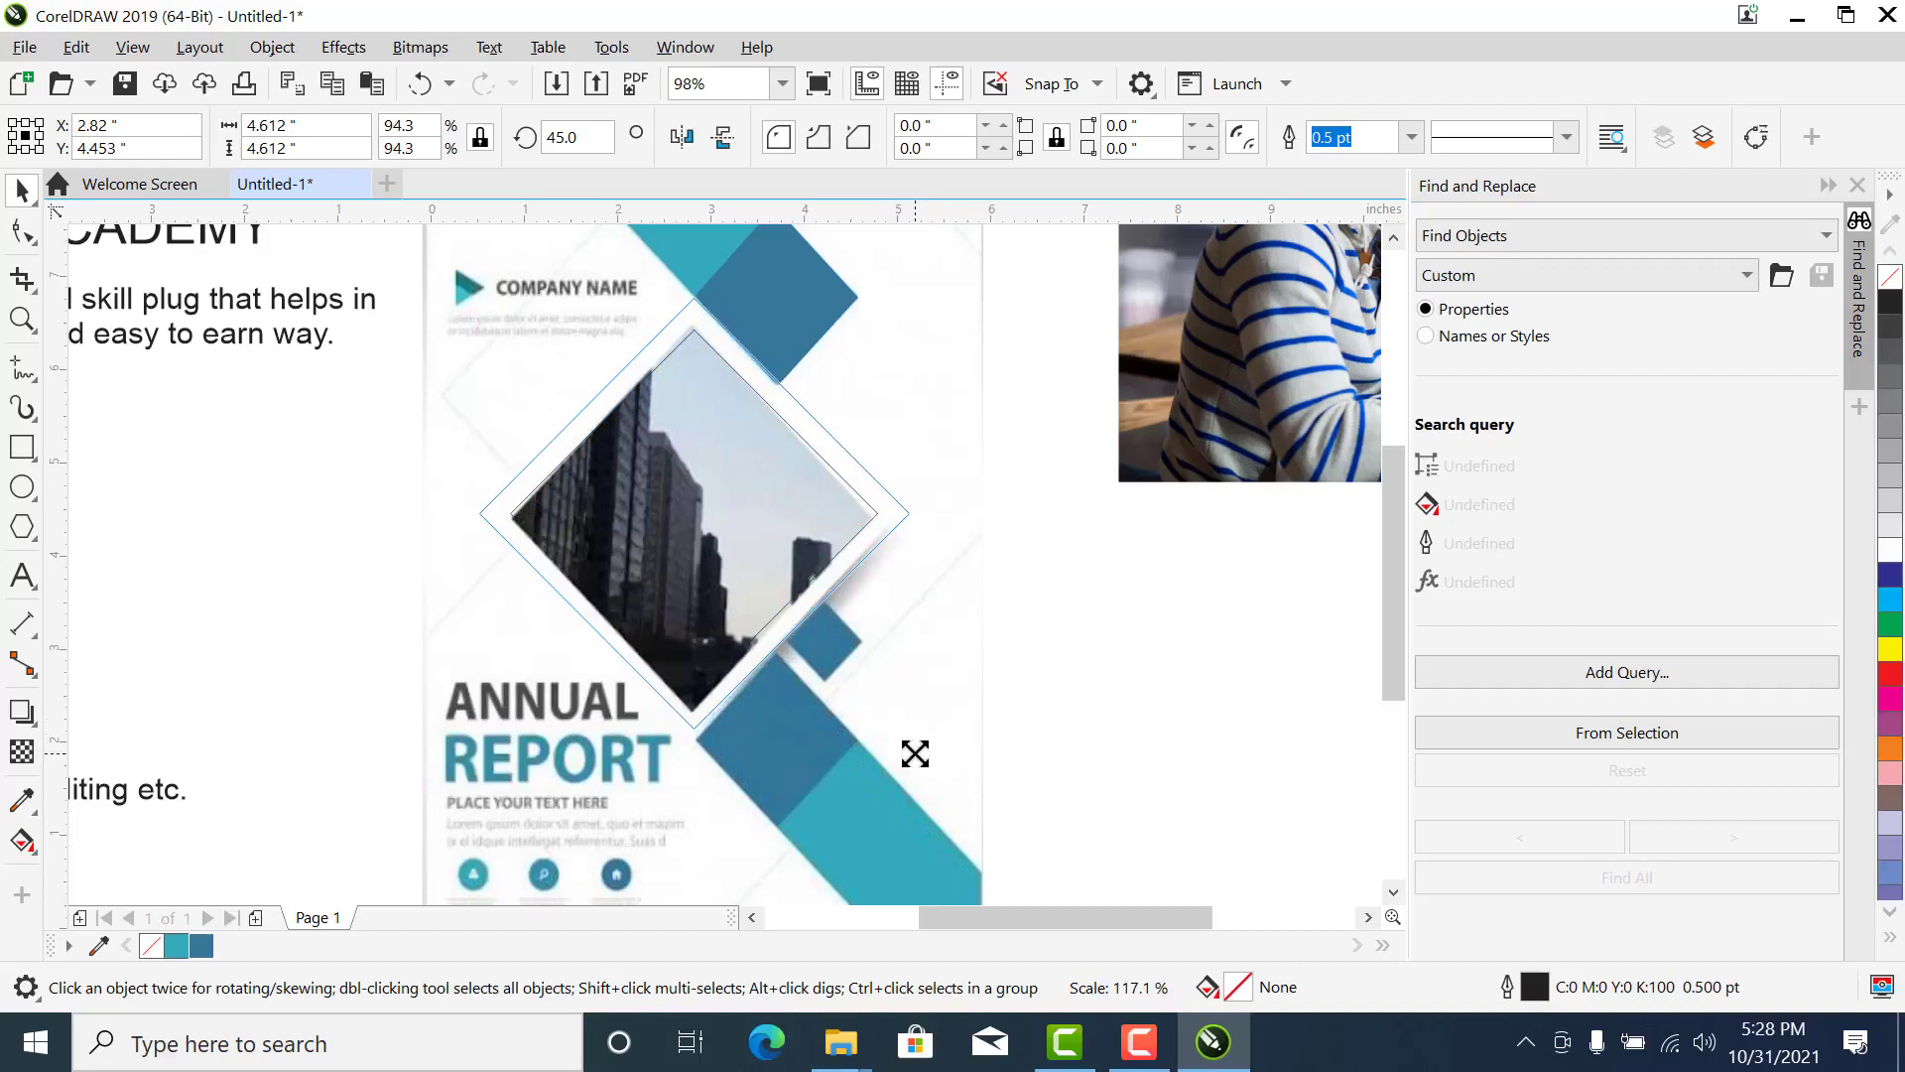
left_click_drag(915, 754, 916, 755)
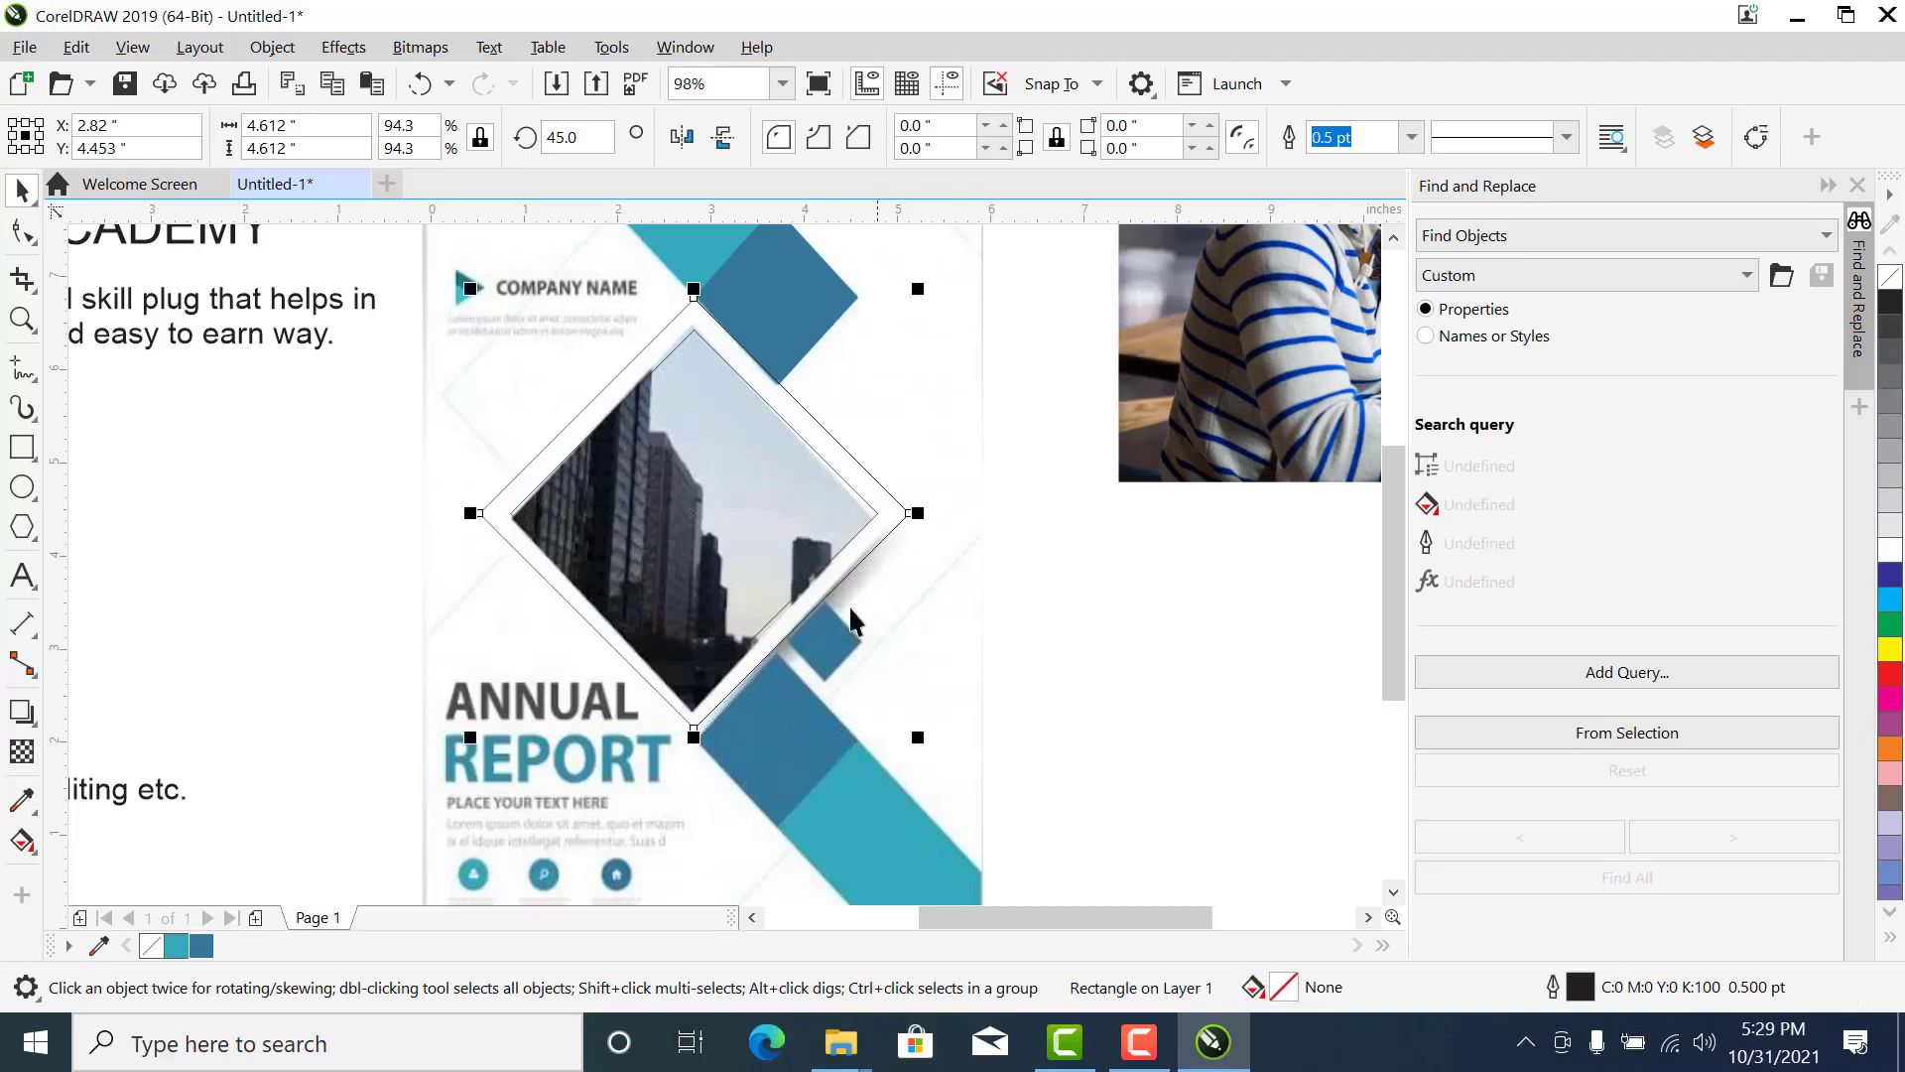
left_click(690, 349, "shift")
left_click(700, 466)
left_click(706, 306)
left_click(690, 306)
left_click(1892, 551)
right_click(1891, 278)
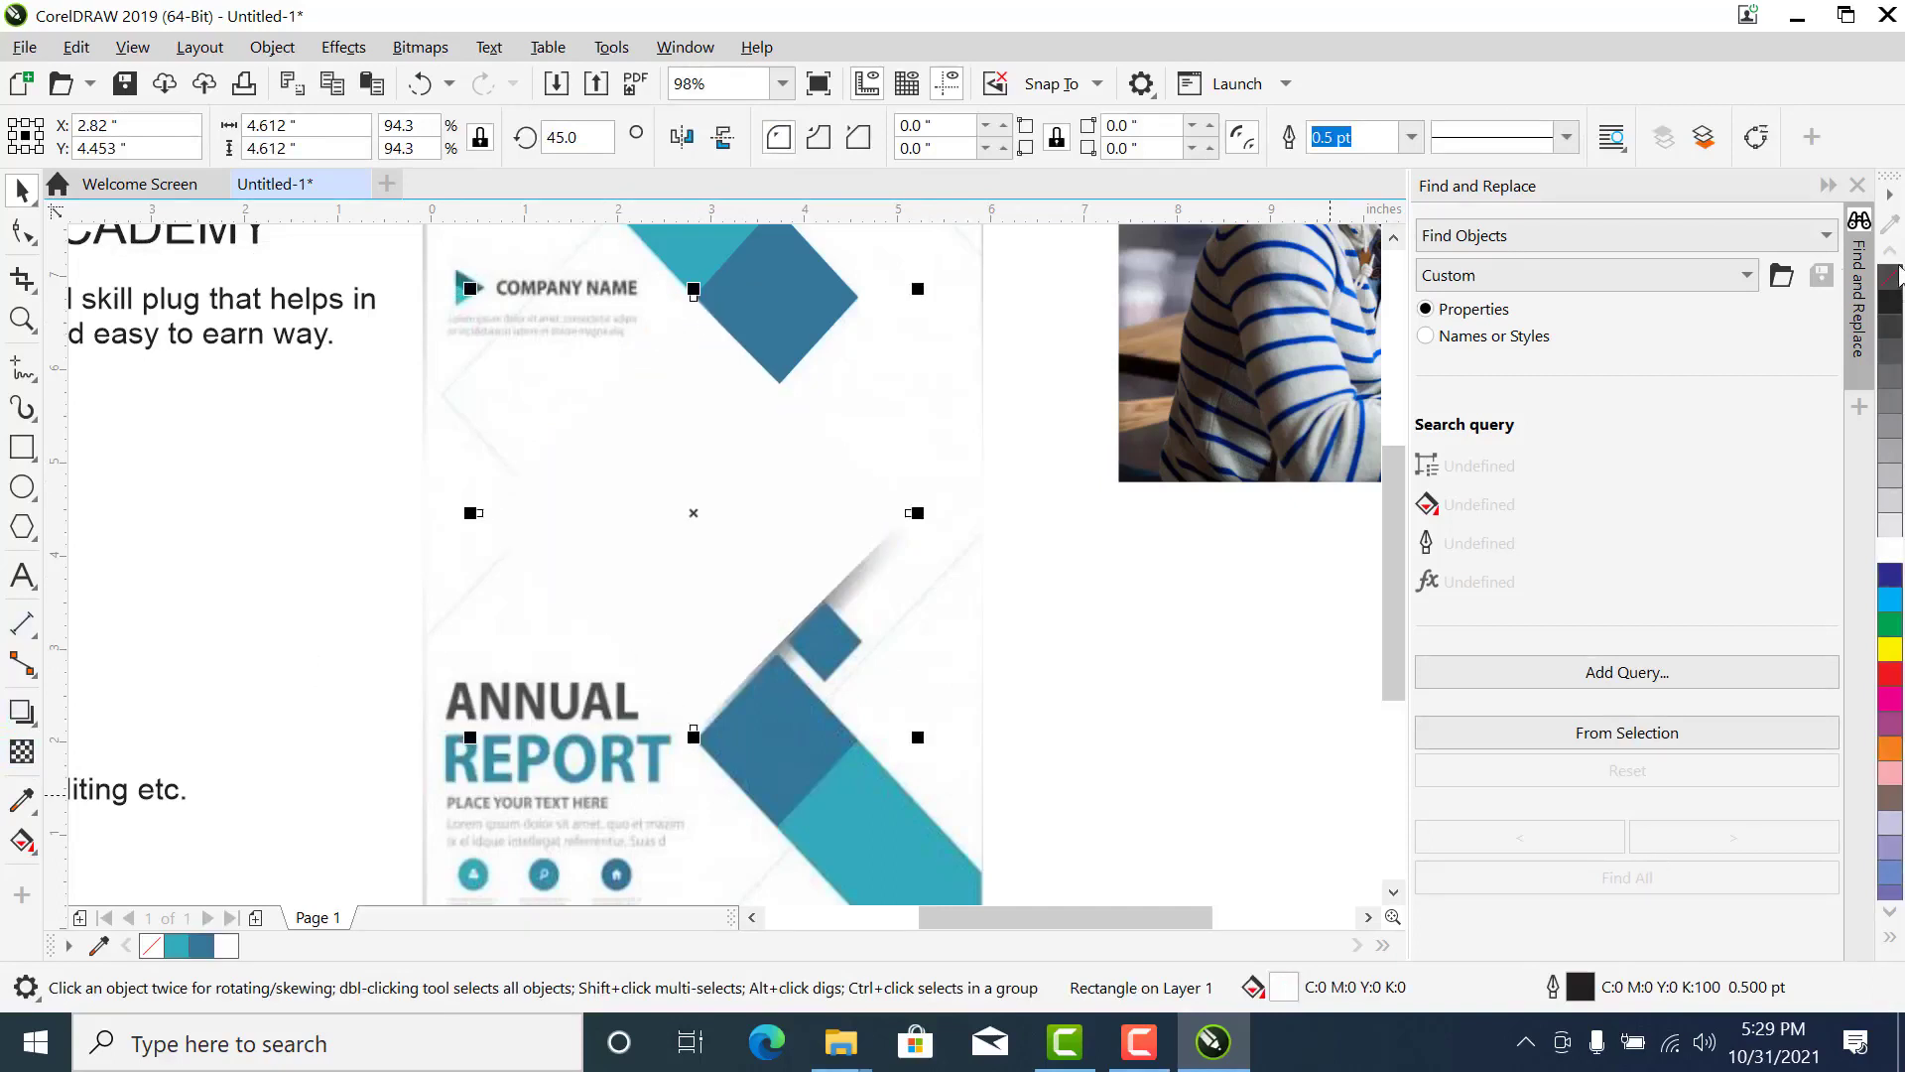
- Bring the outlined 3.94-inch diamond to the front of the larger white diamond
left_click(216, 409)
left_click(208, 262)
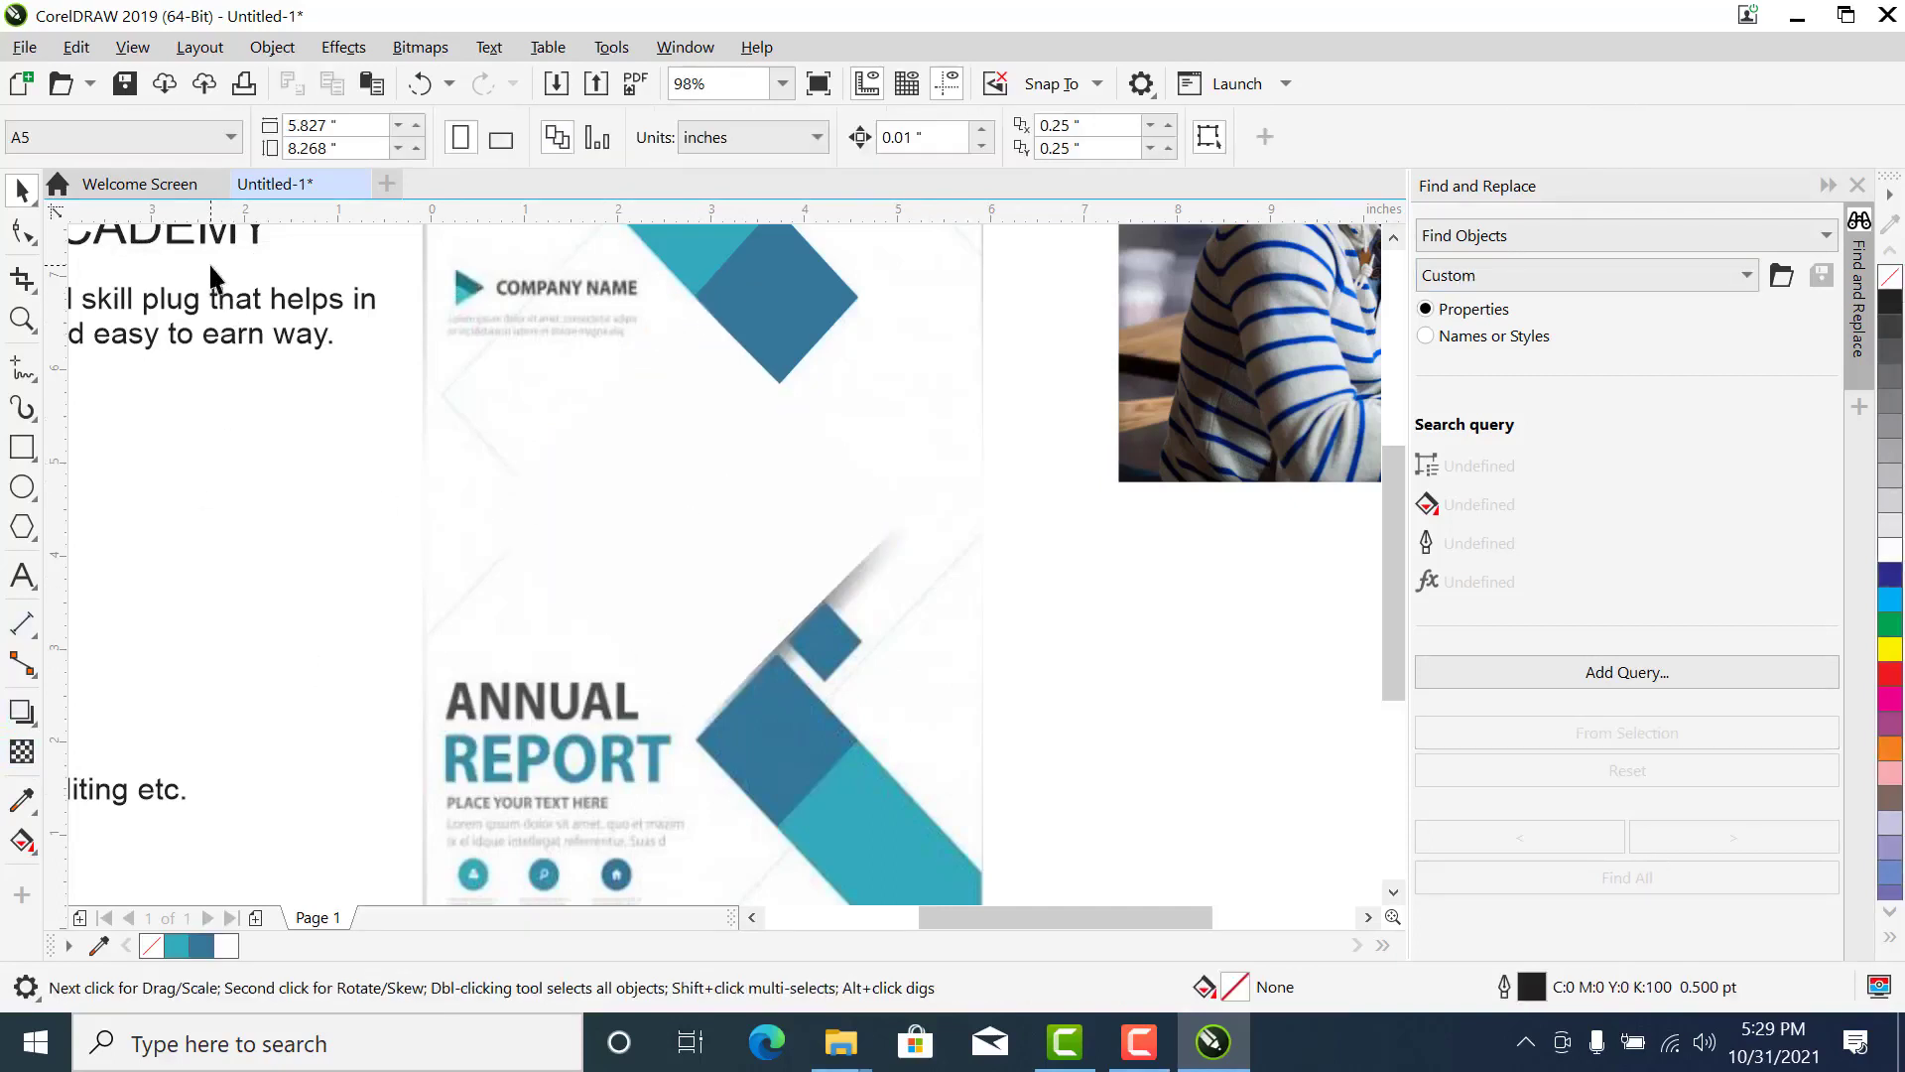
left_click_drag(954, 719, 974, 726)
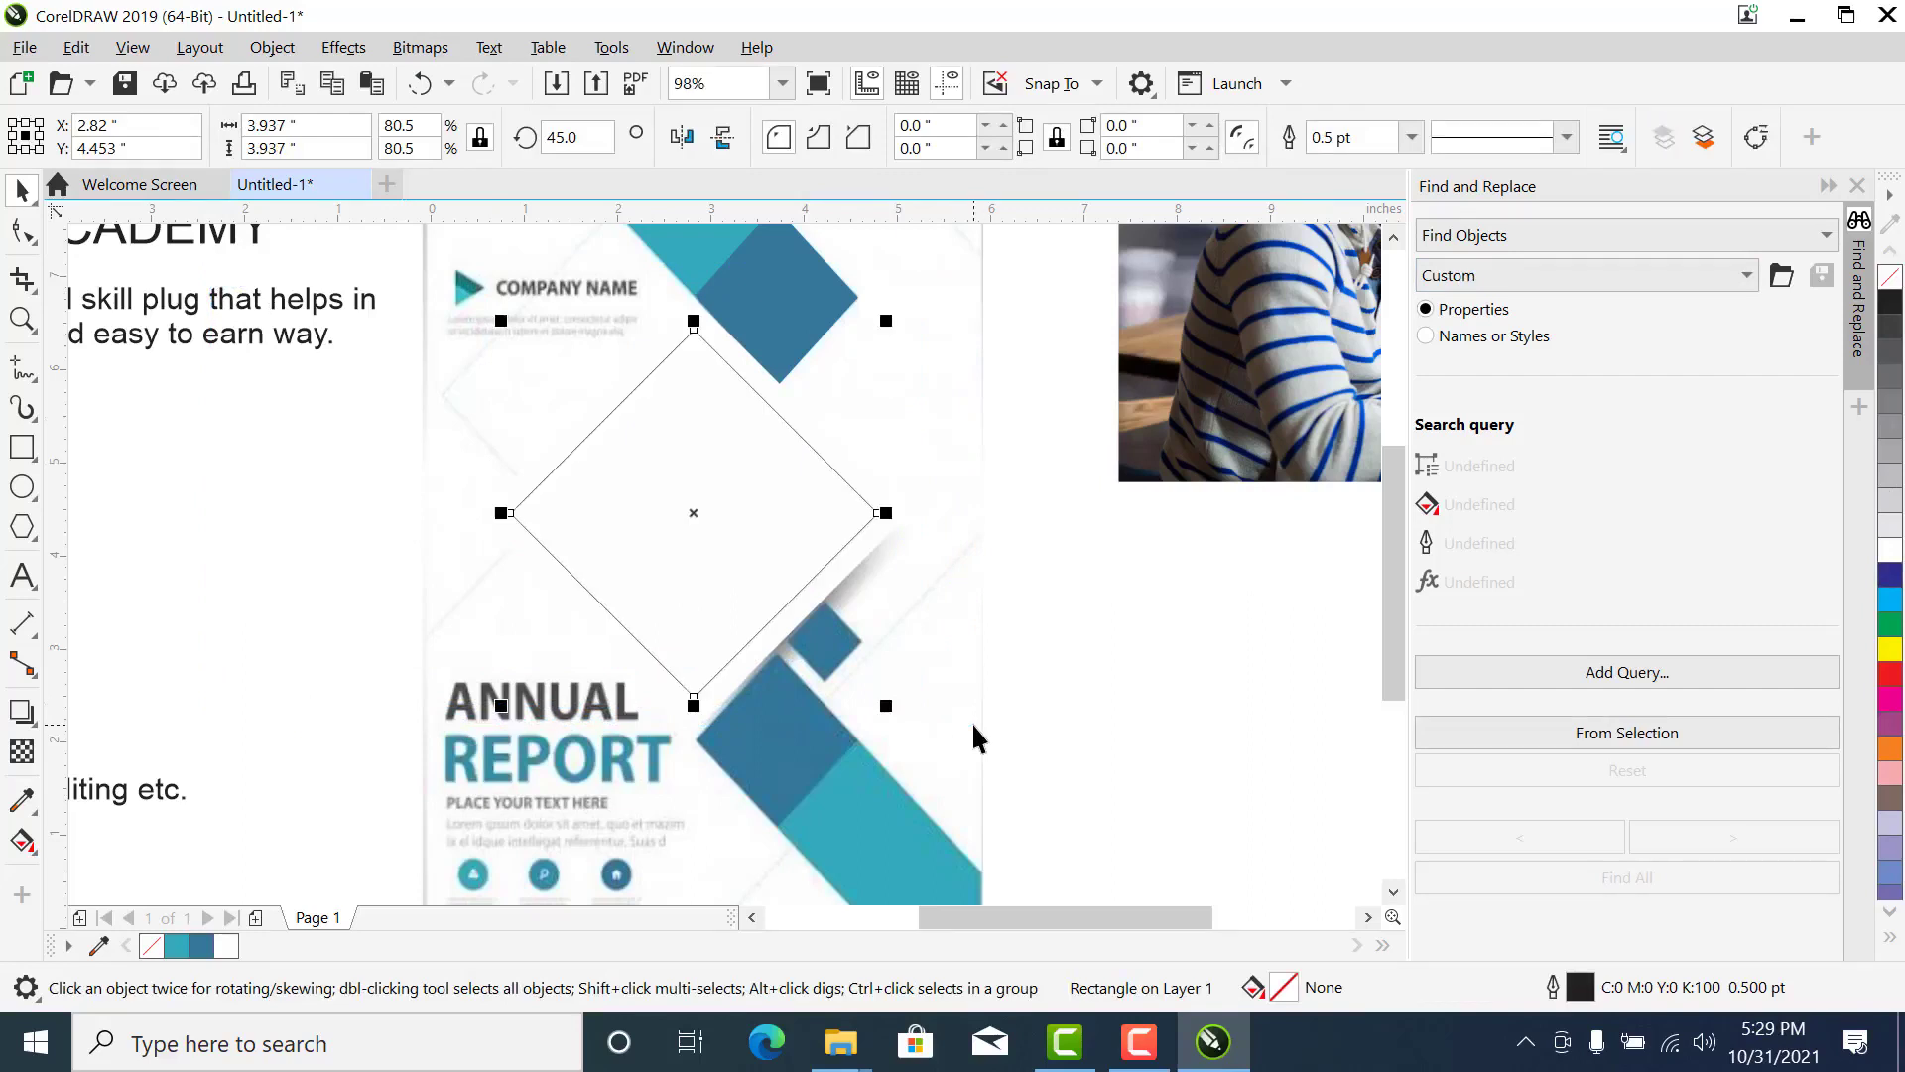
left_click(651, 514)
left_click(651, 514)
scroll(931, 437, "down", 2)
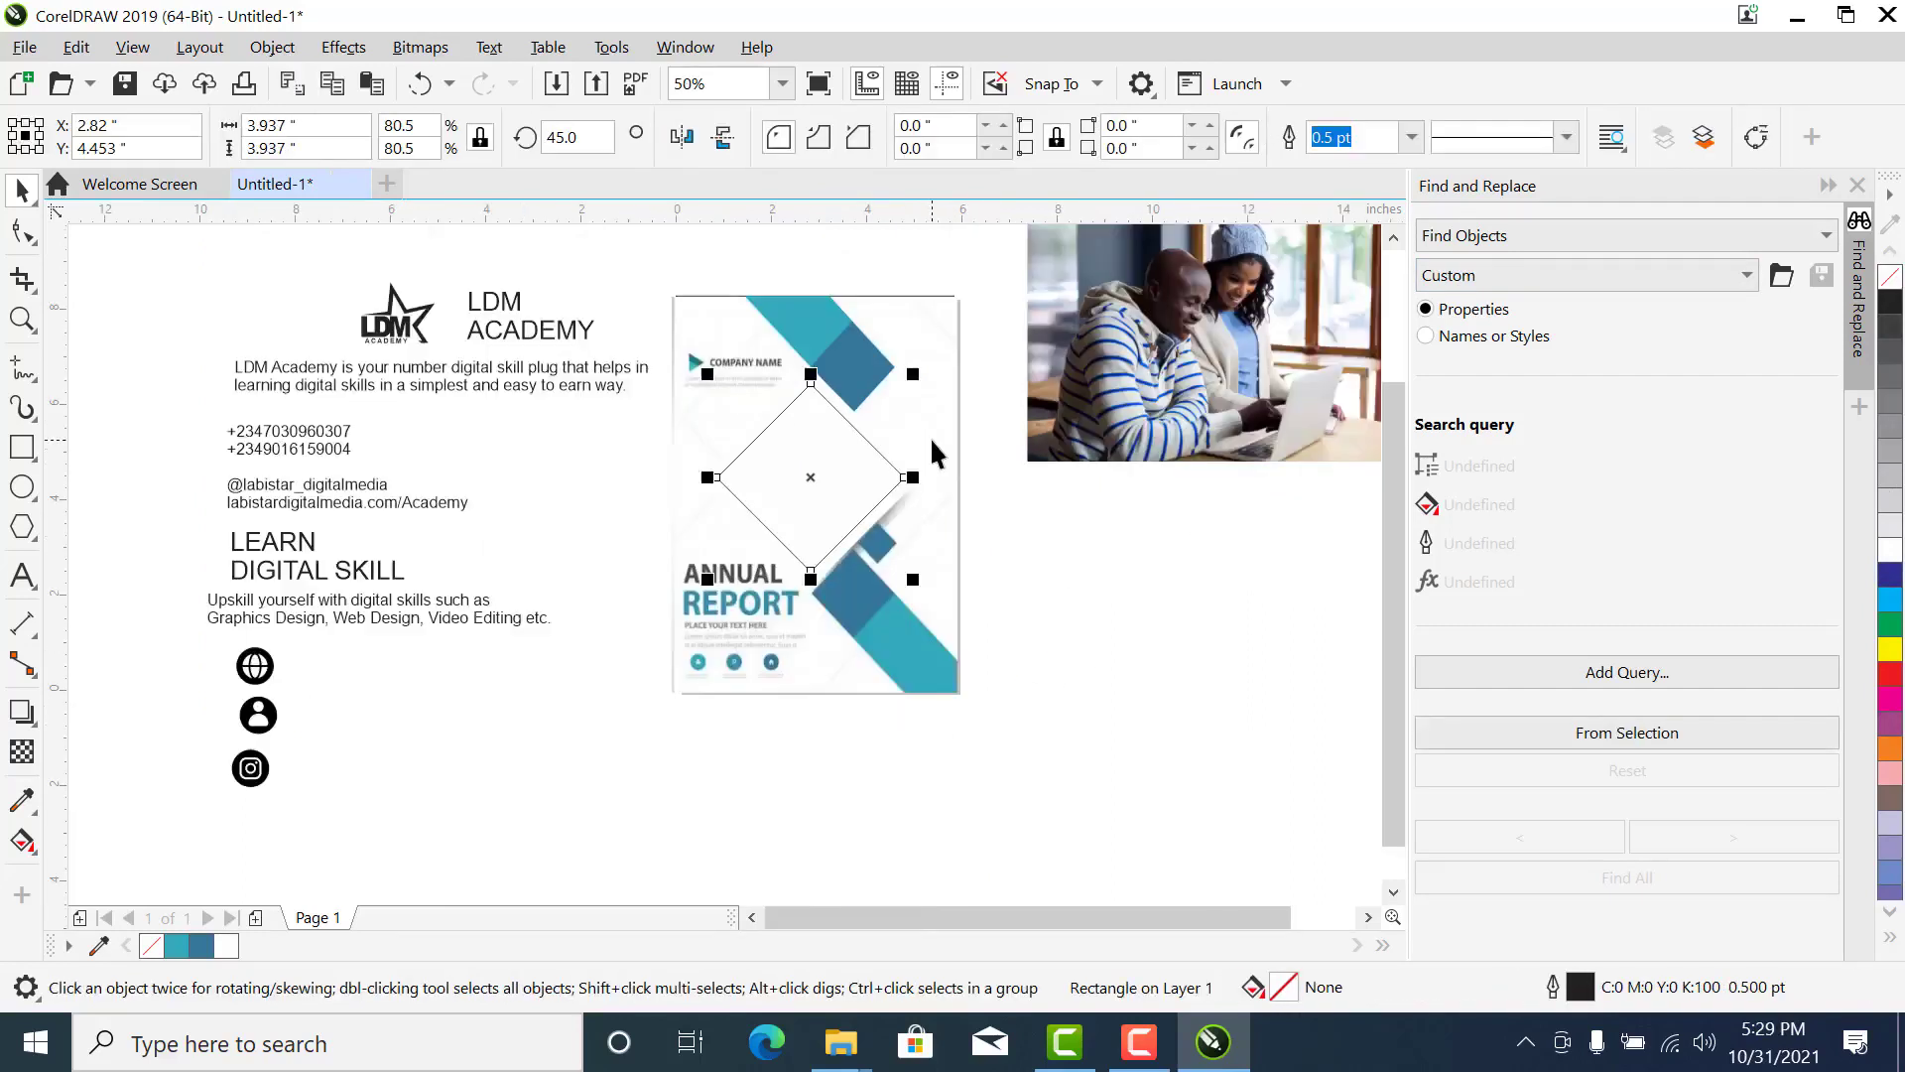
- Add a drop shadow to the larger white diamond, cast from its upper corner to its lower corner, with opacity 100
key("z")
left_click_drag(578, 758, 568, 758)
left_click(1069, 307)
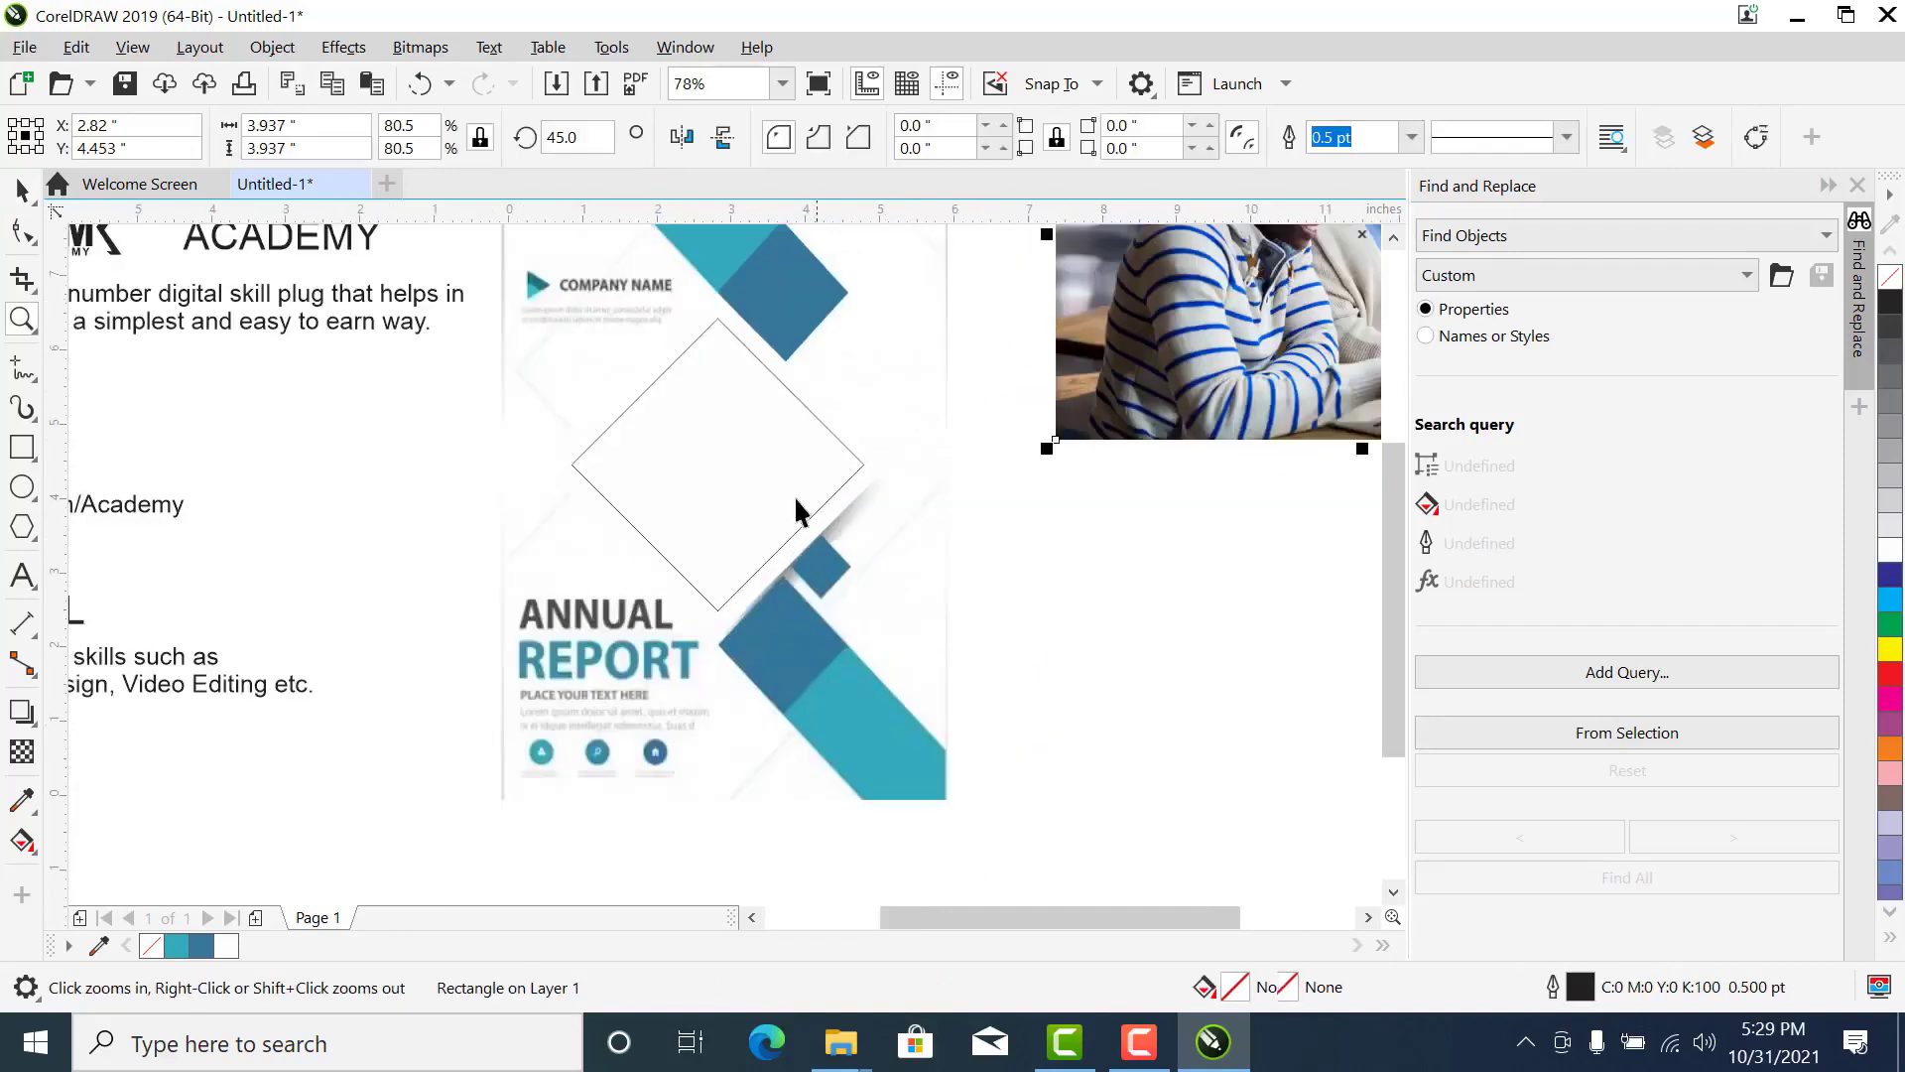
left_click(832, 516)
left_click(831, 516)
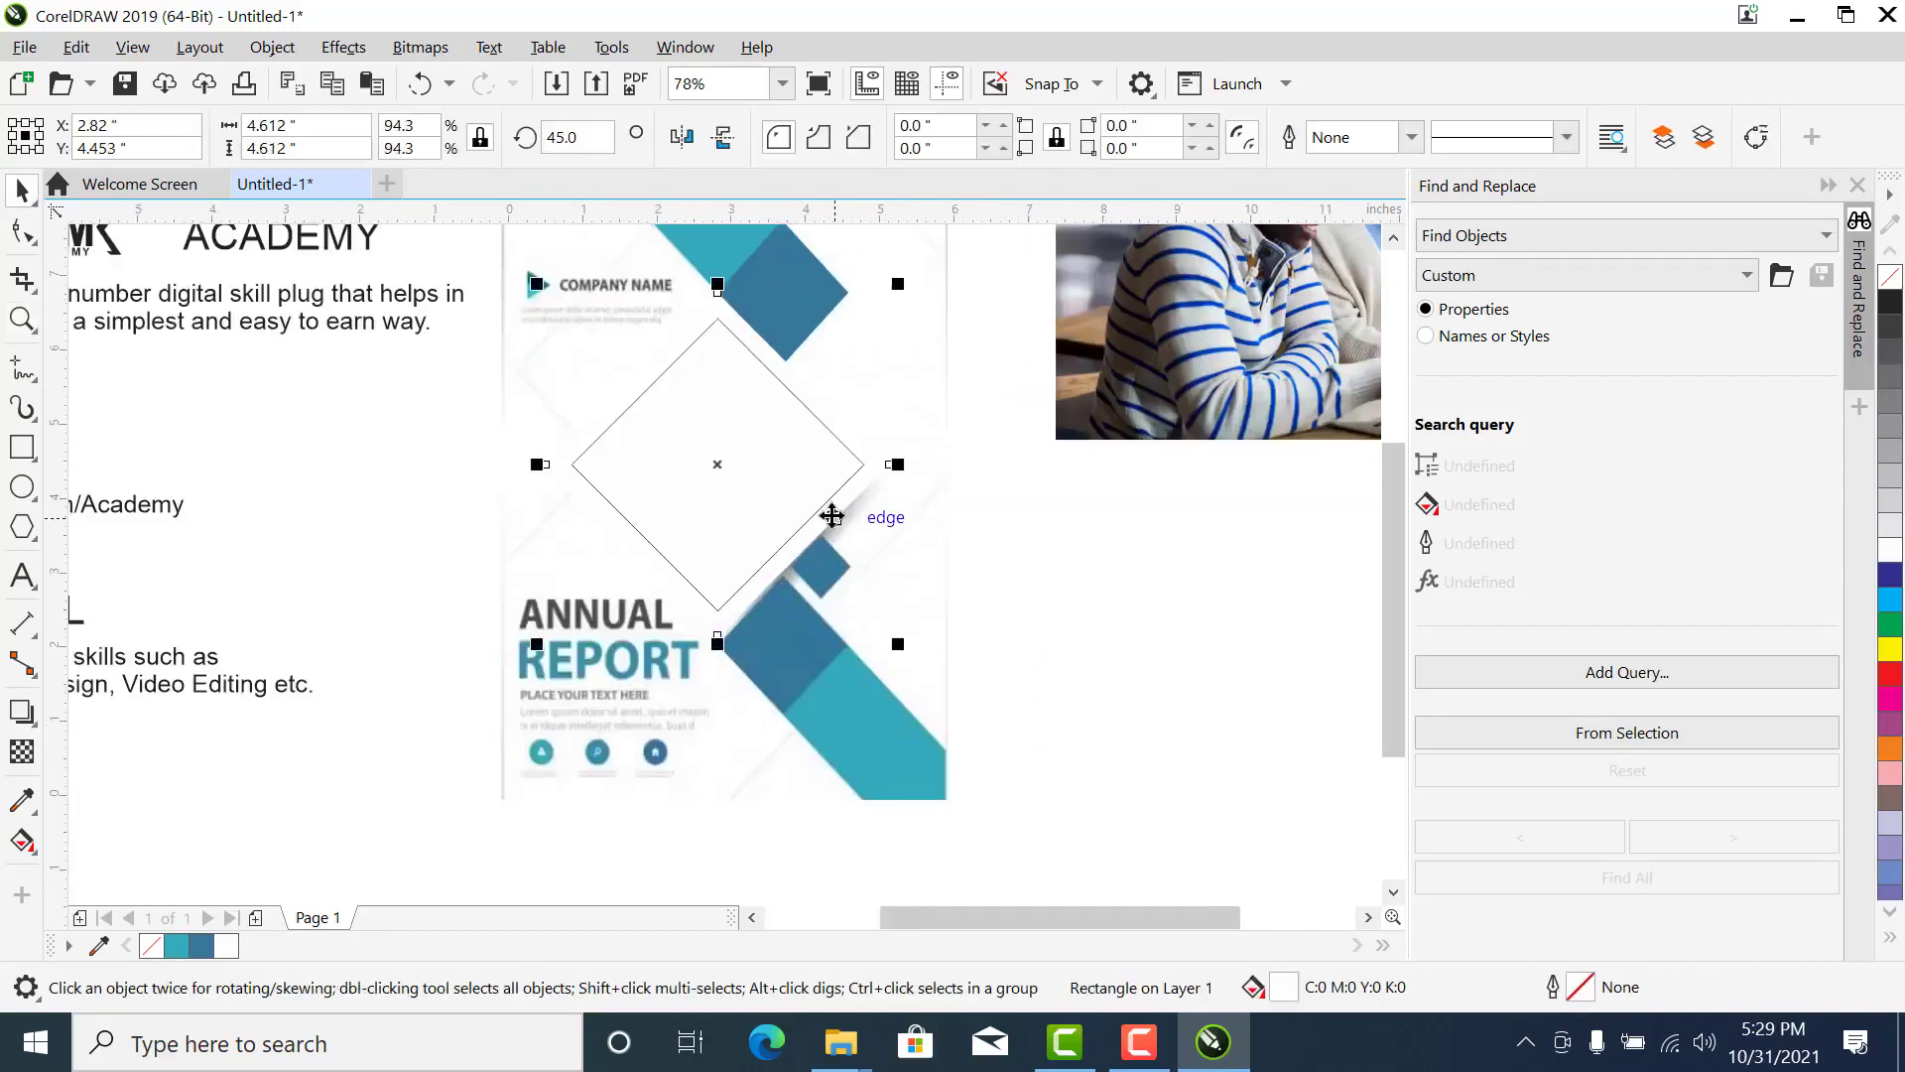
key("F2")
left_click_drag(1072, 281, 418, 722)
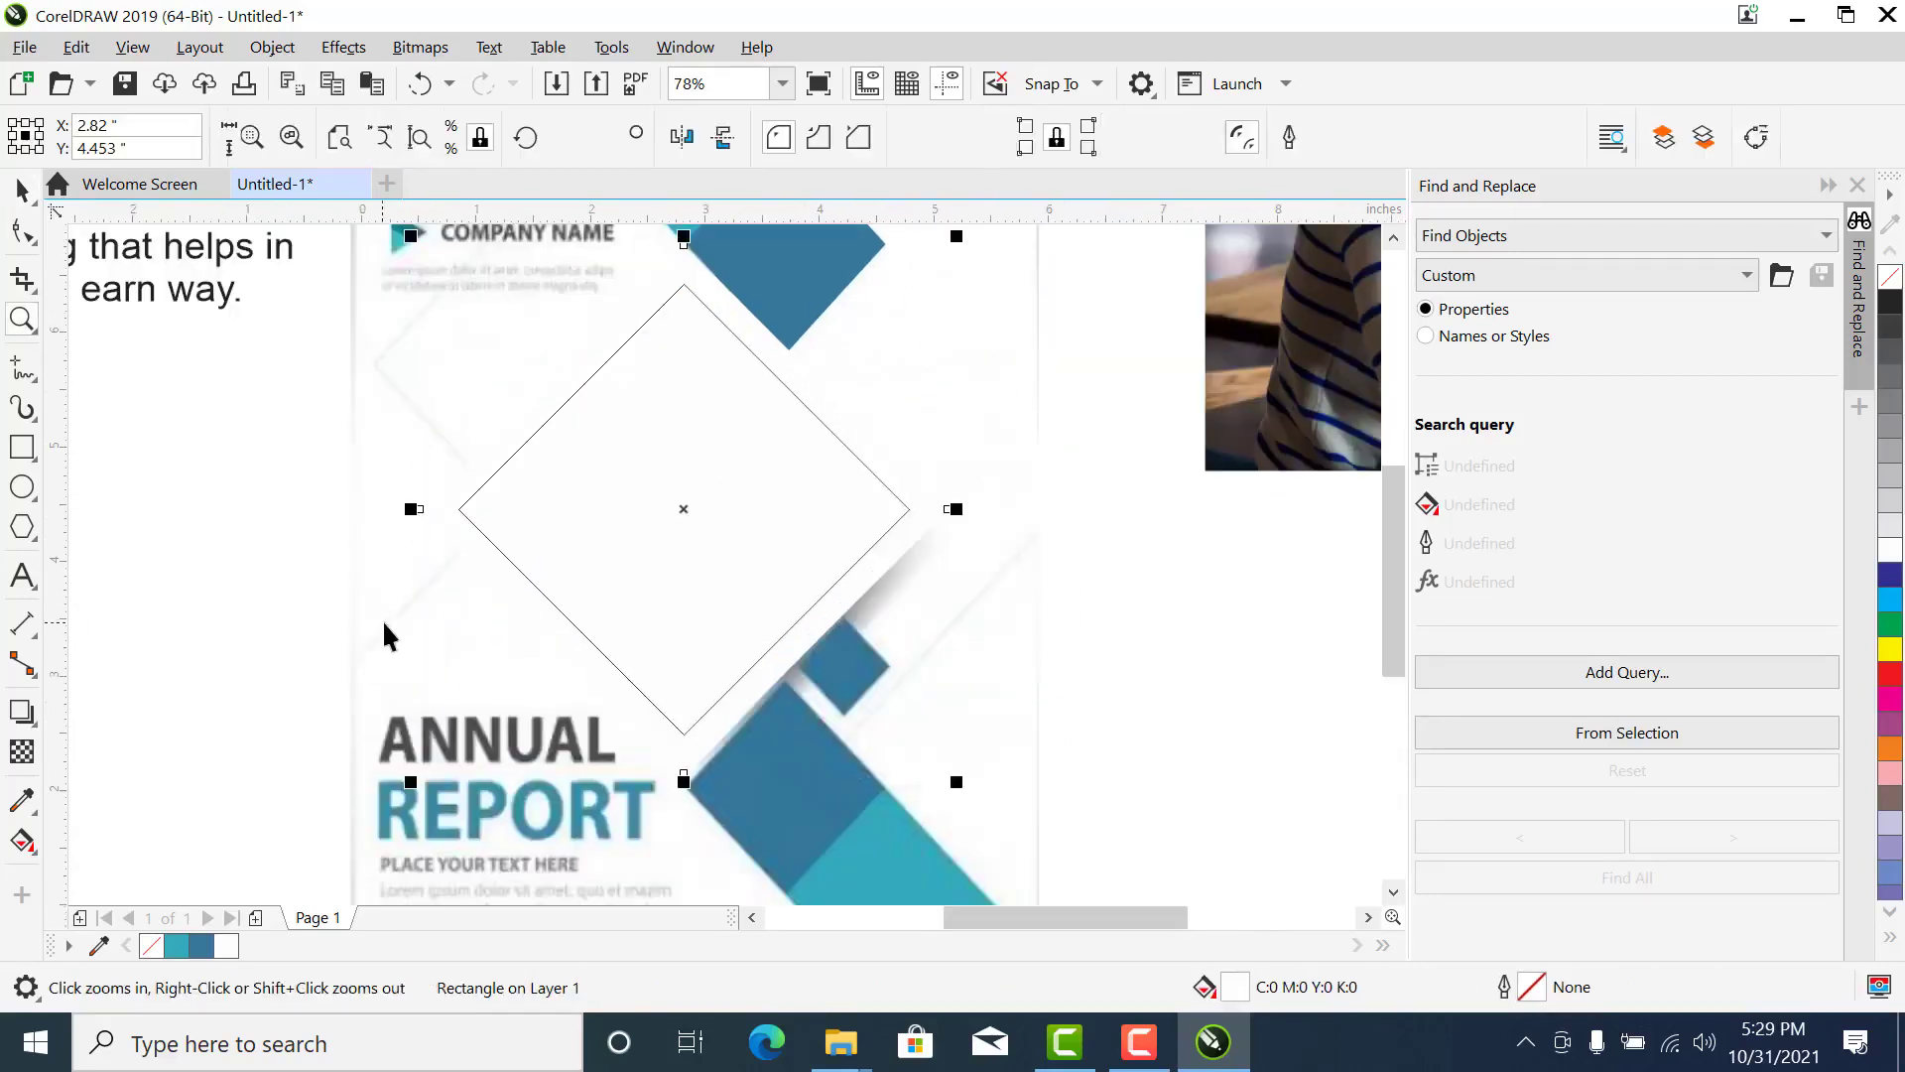
left_click(1190, 363)
left_click(911, 545)
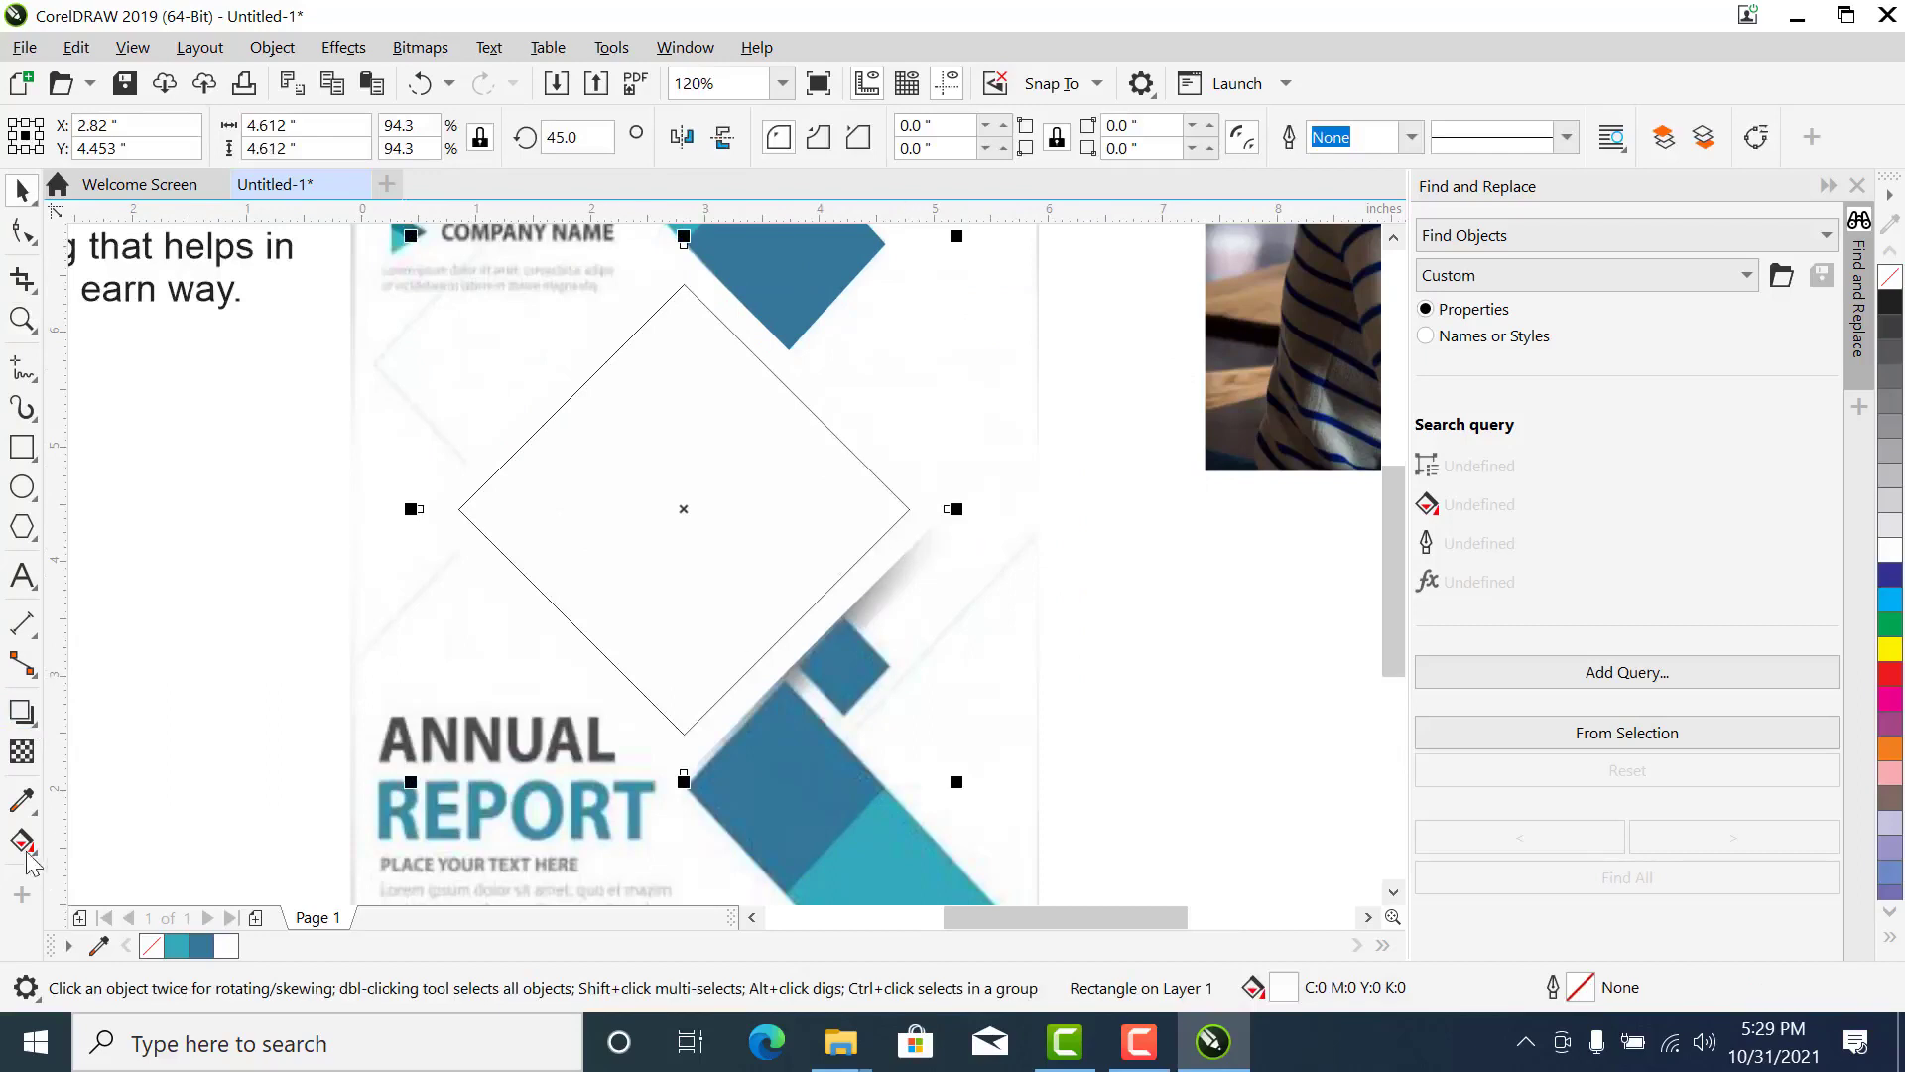
left_click(22, 712)
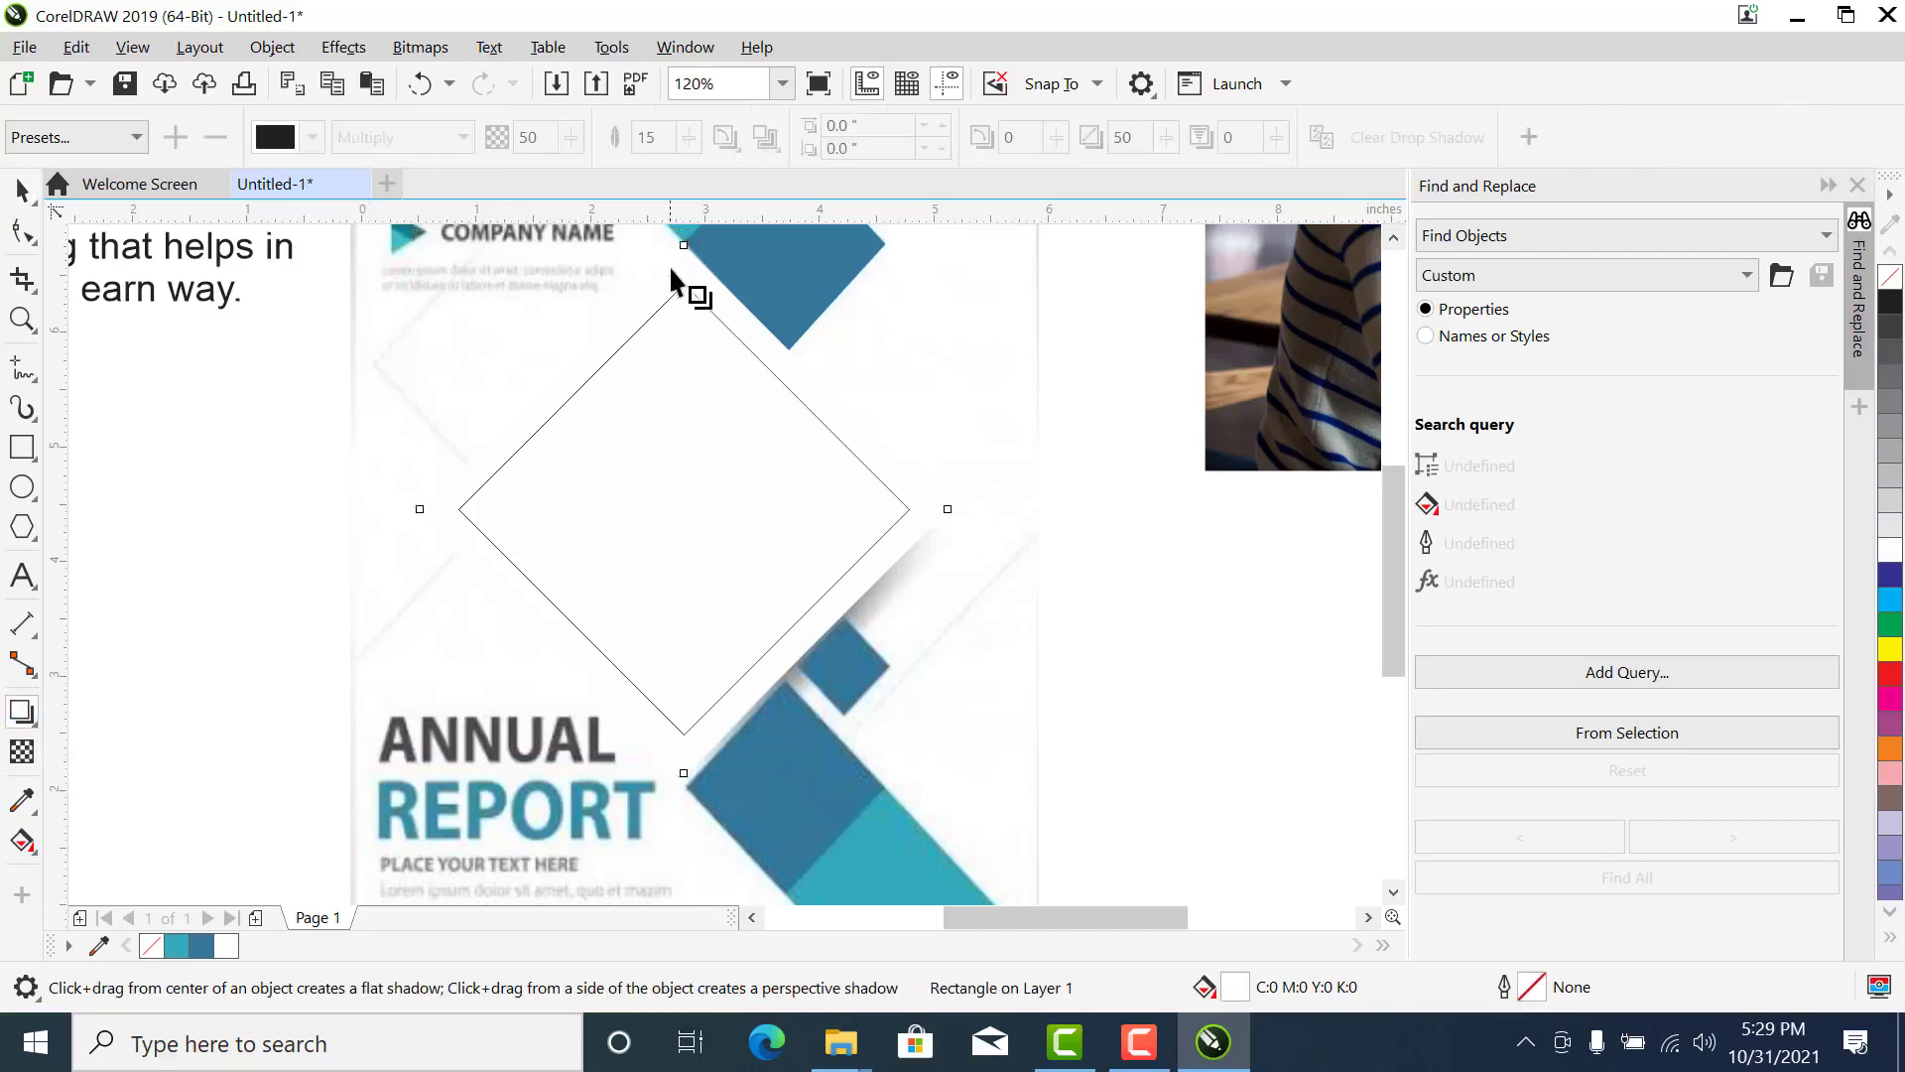
left_click_drag(675, 260, 698, 788)
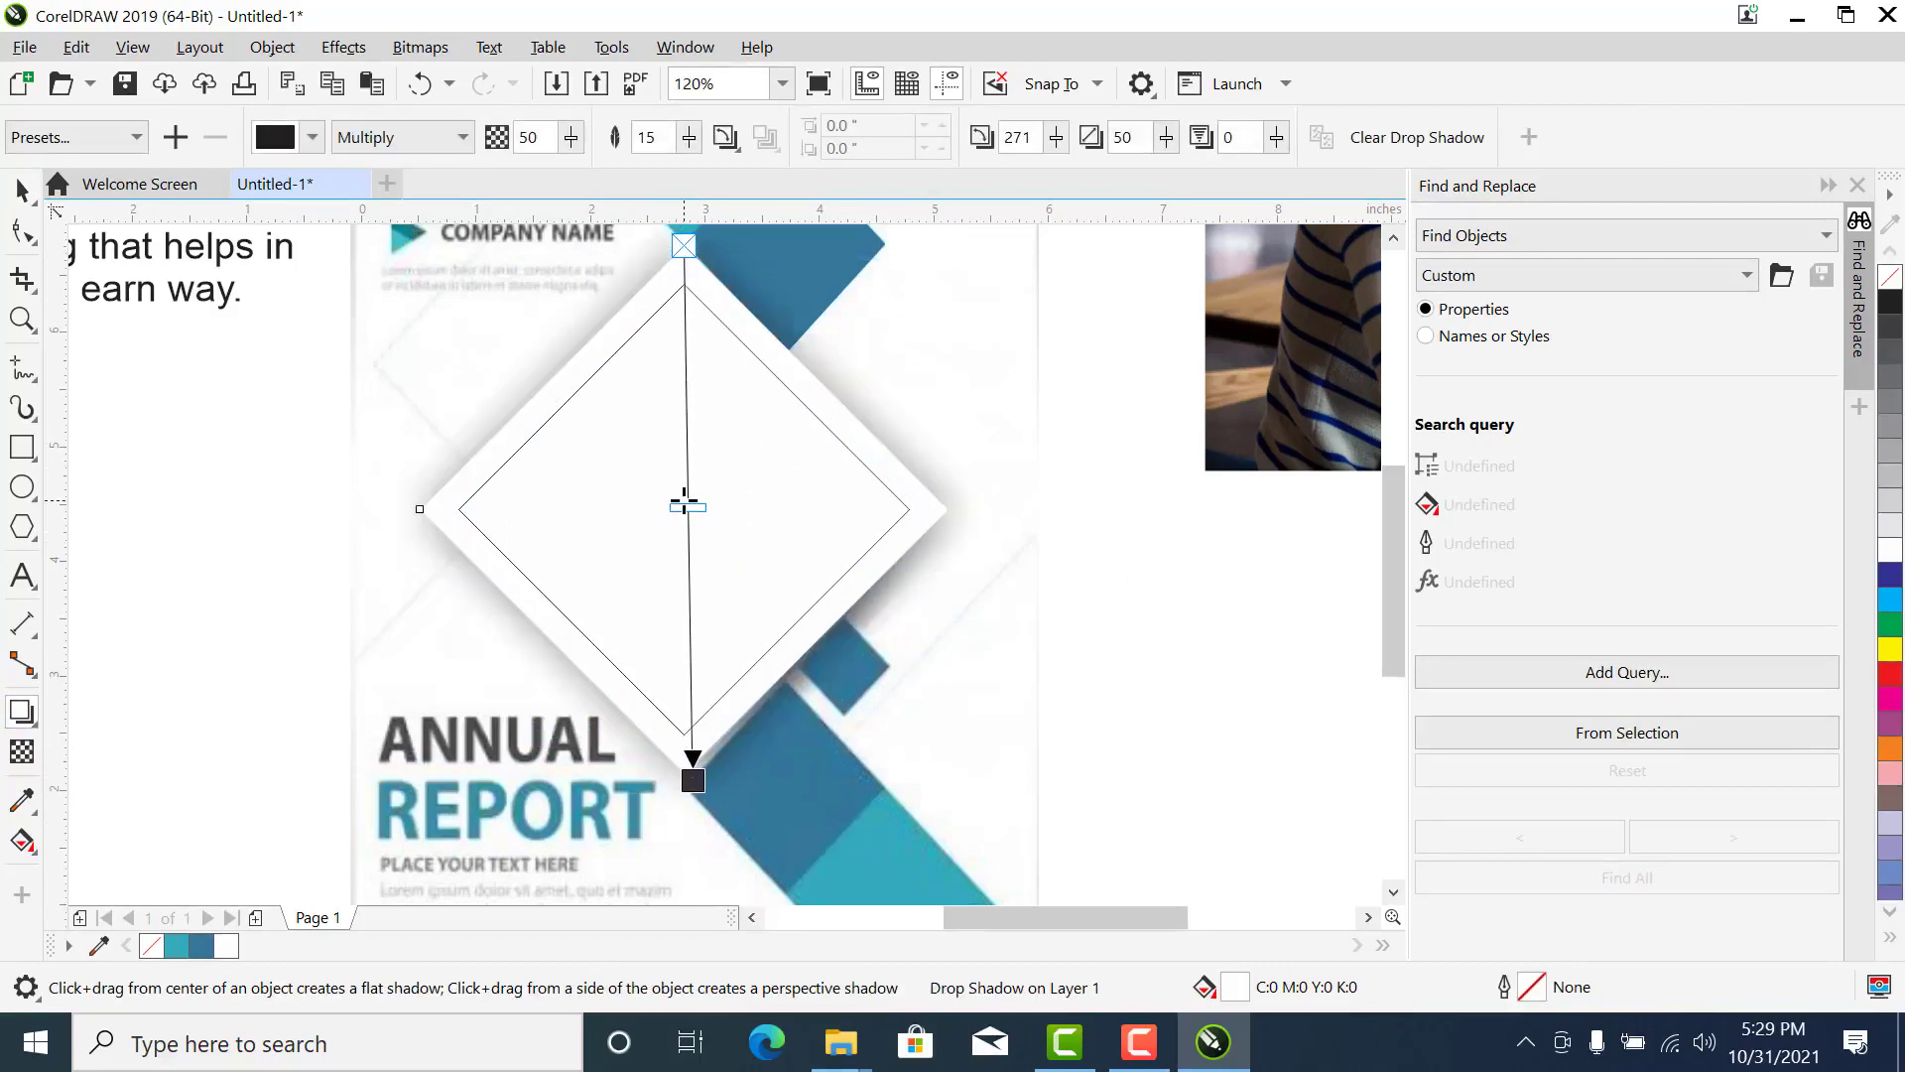
left_click_drag(686, 506, 681, 825)
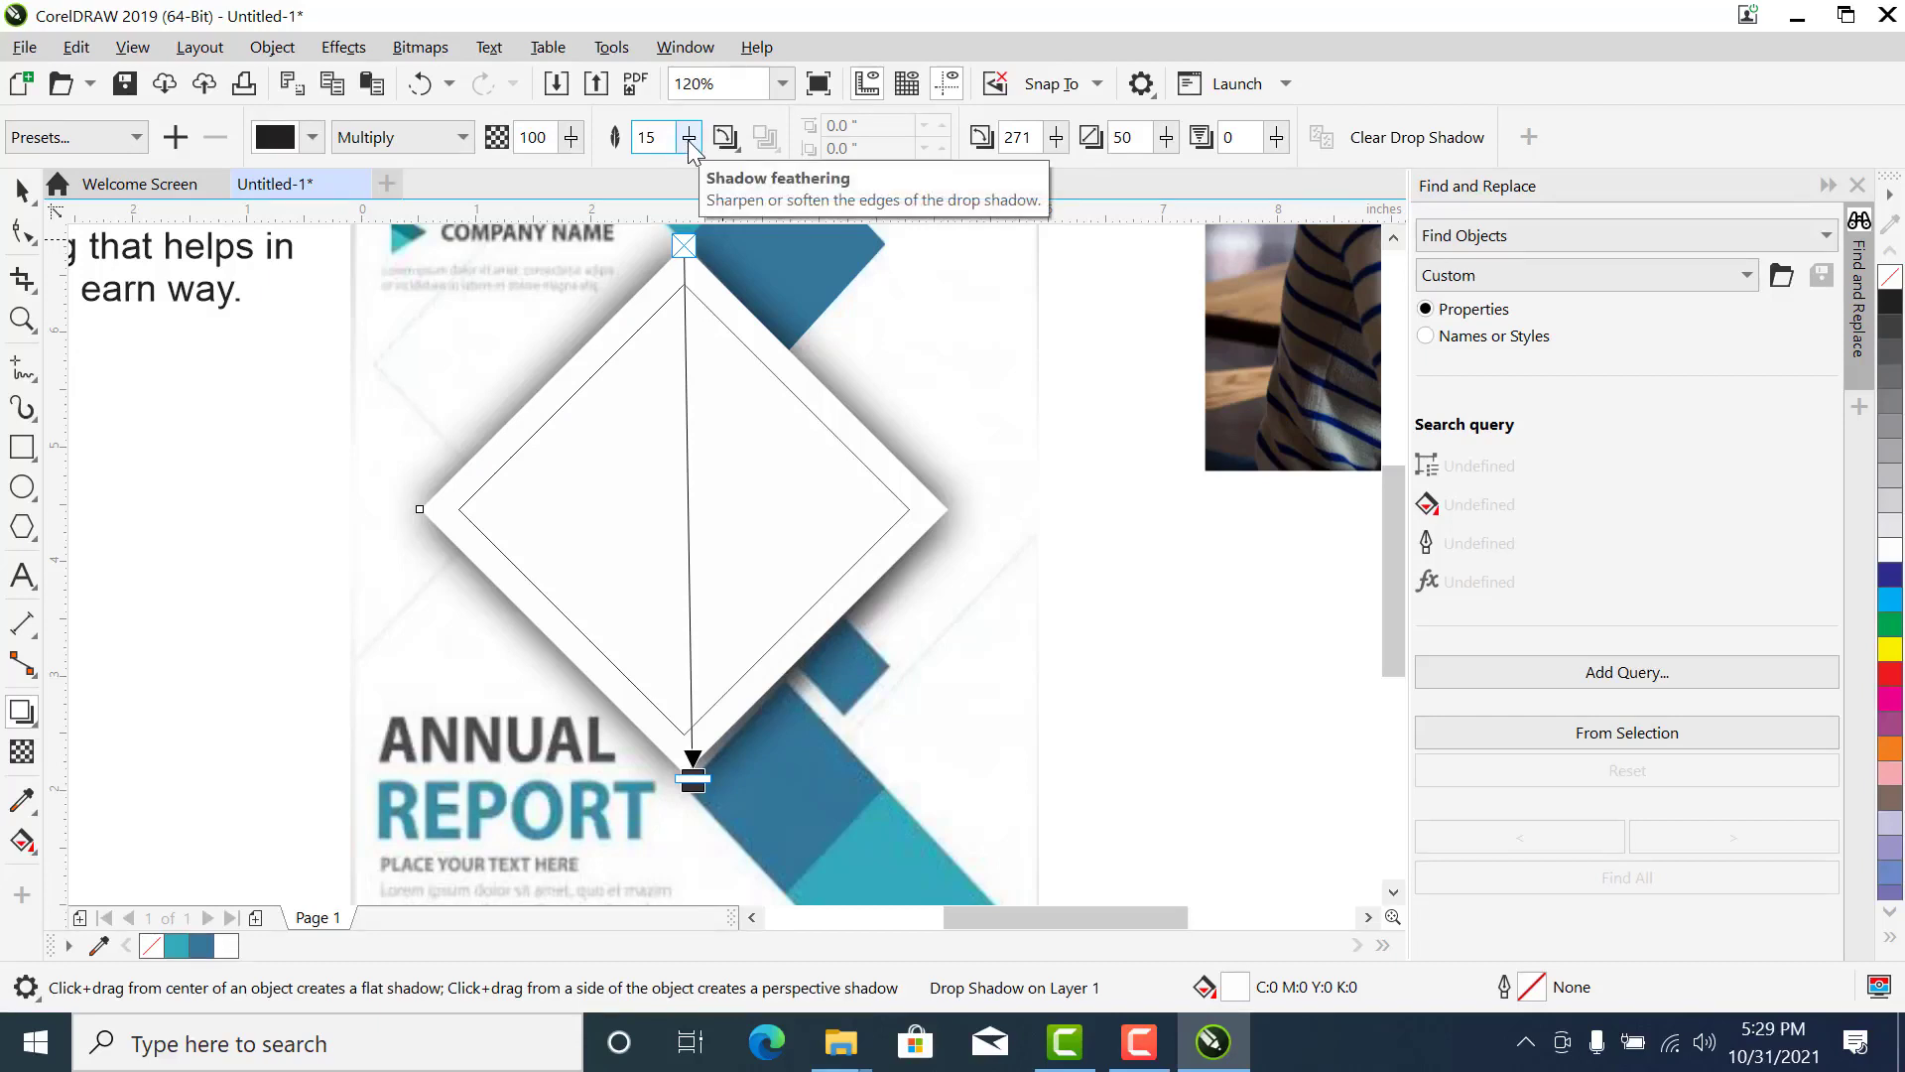
- Set the white diamond's shadow feathering to 7
left_click_drag(672, 142, 618, 140)
type("7")
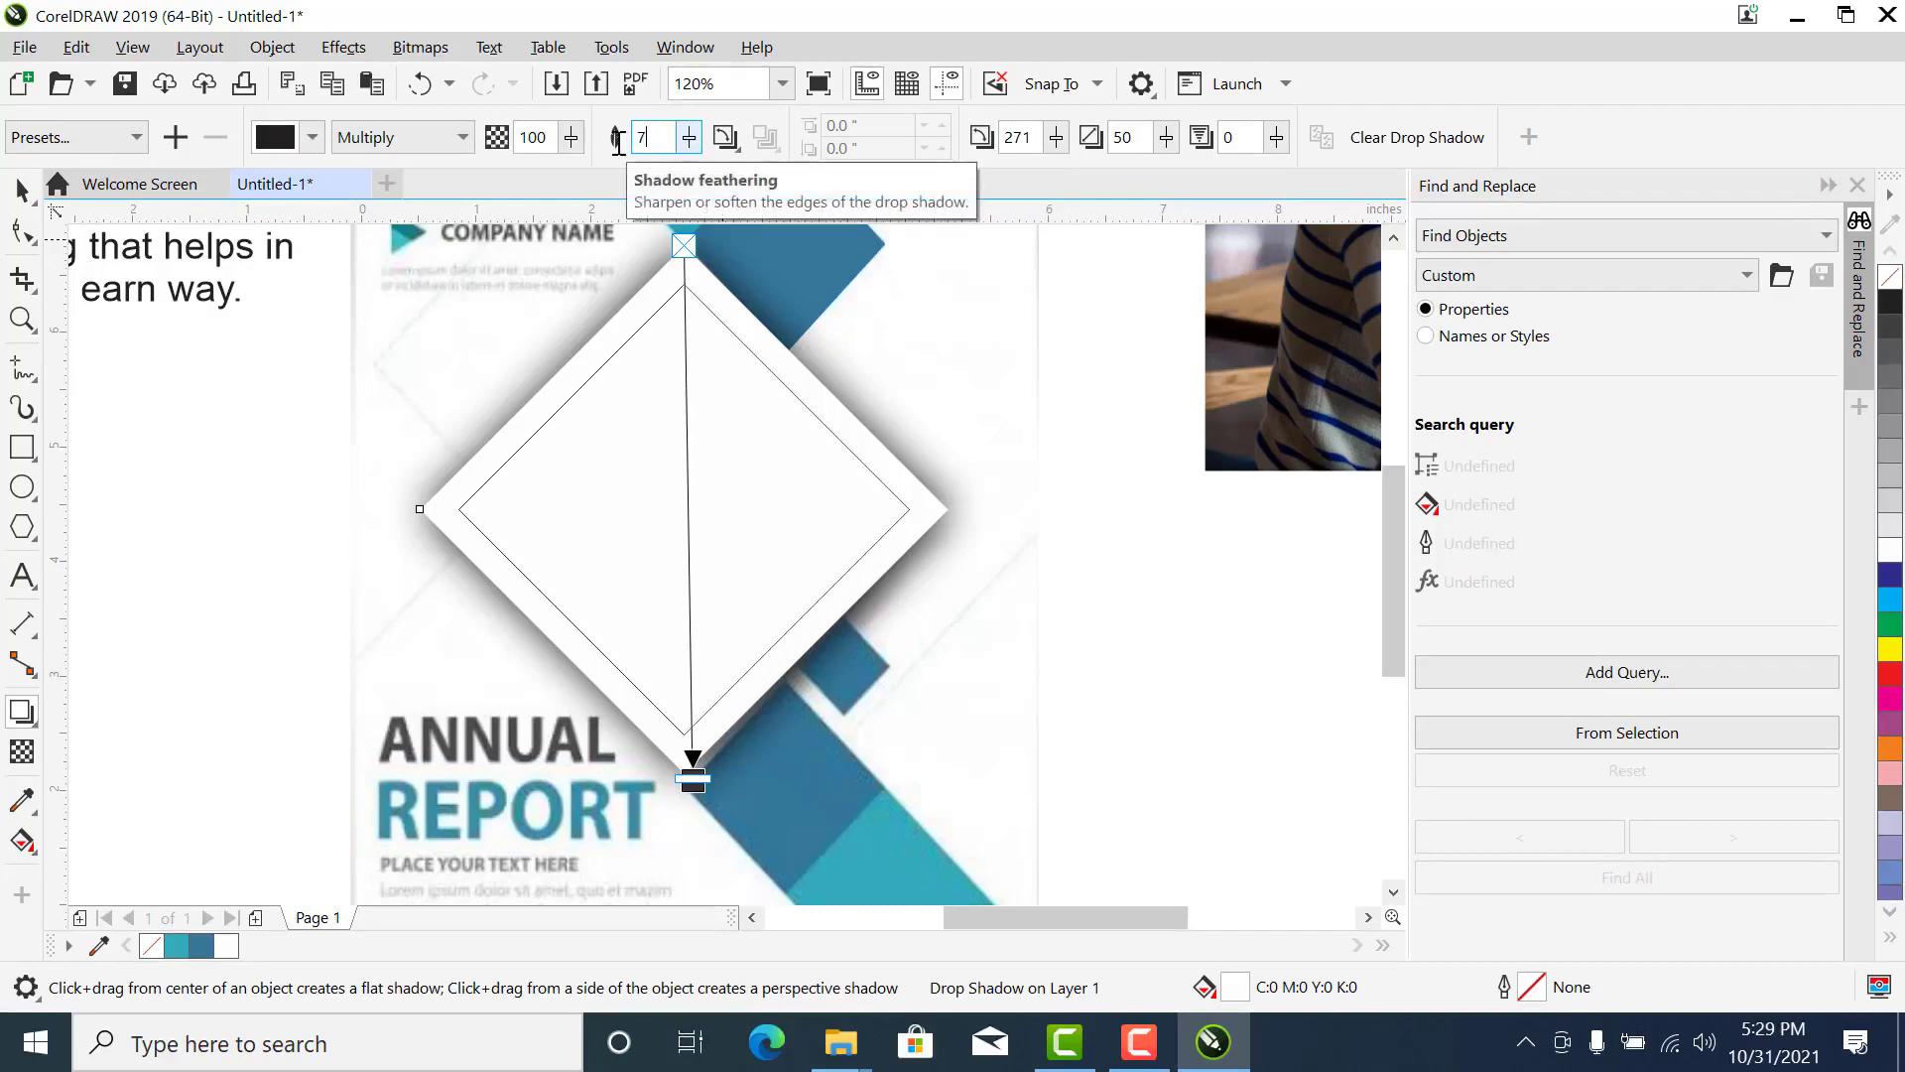
key("Return")
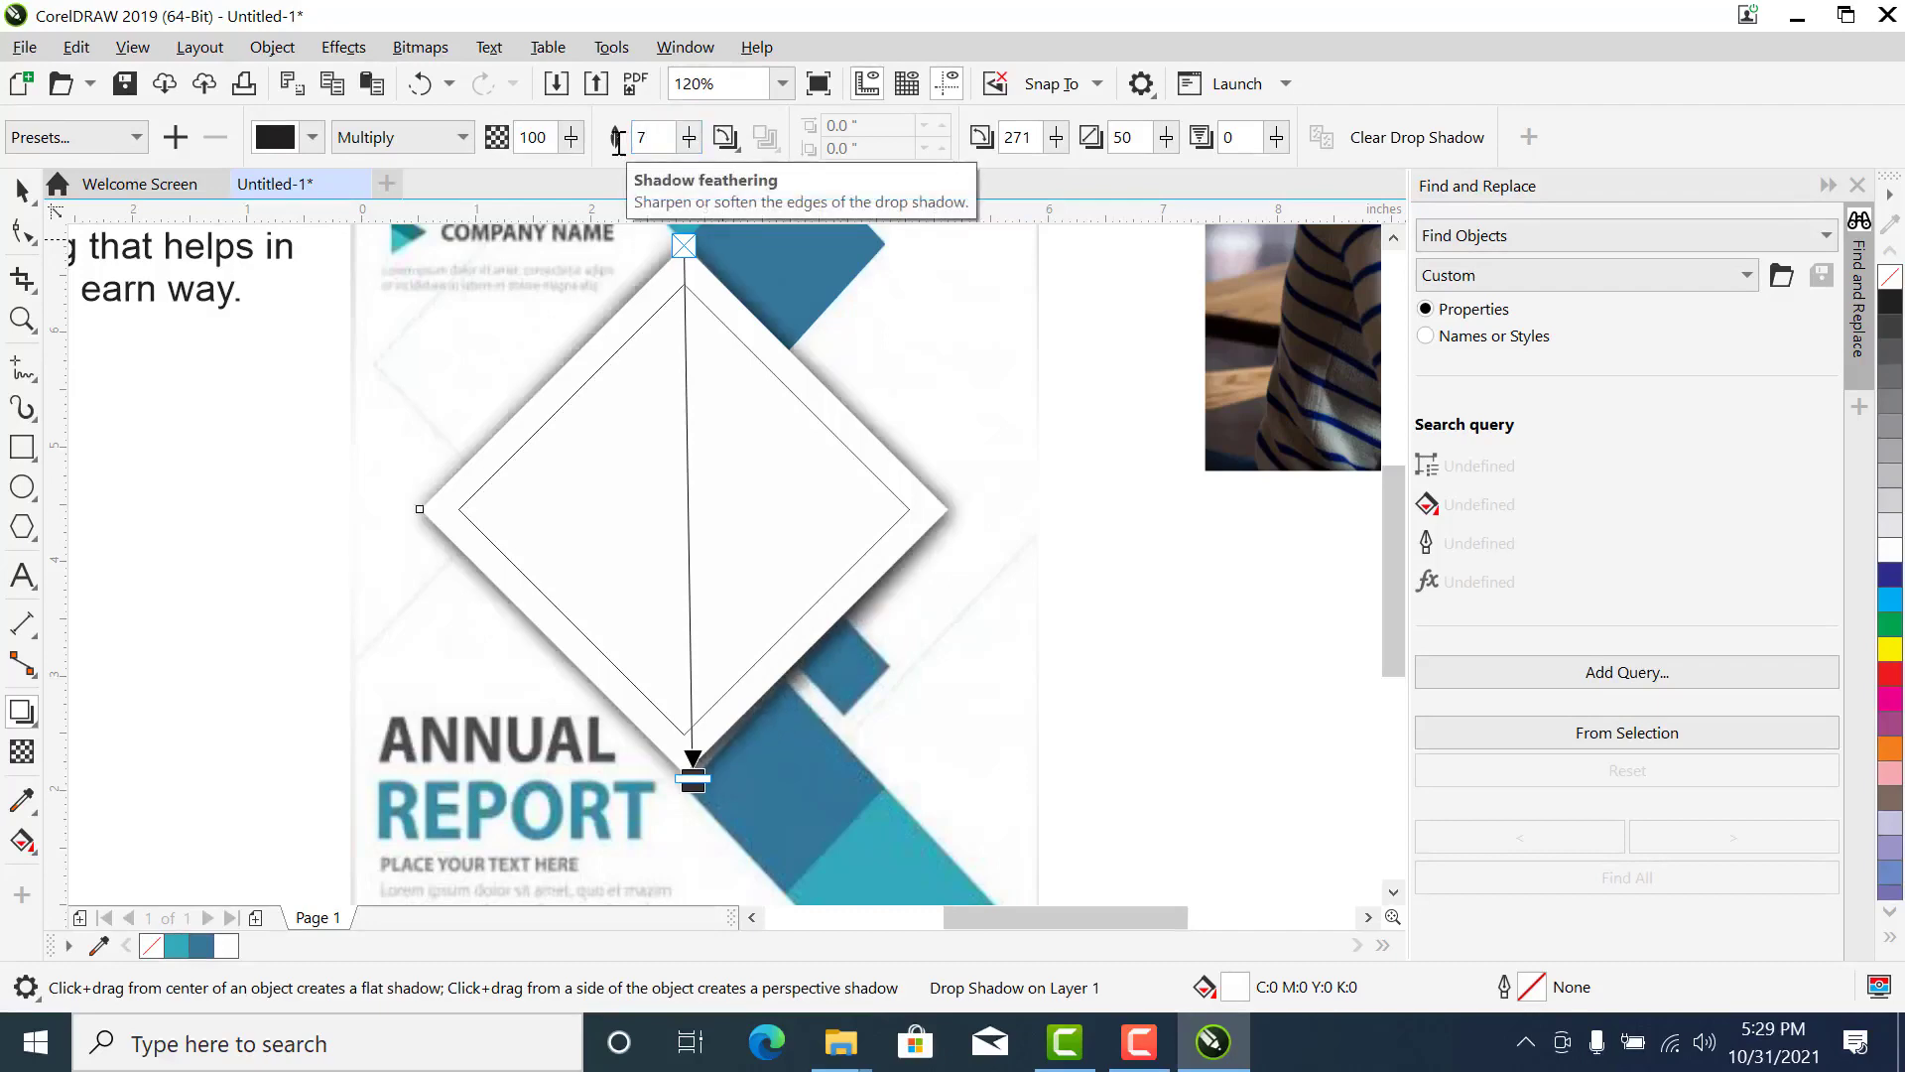
left_click(22, 189)
- Move the photo of the couple with the laptop down beside the page and PowerClip it inside the inner diamond
scroll(627, 557, "down", 2)
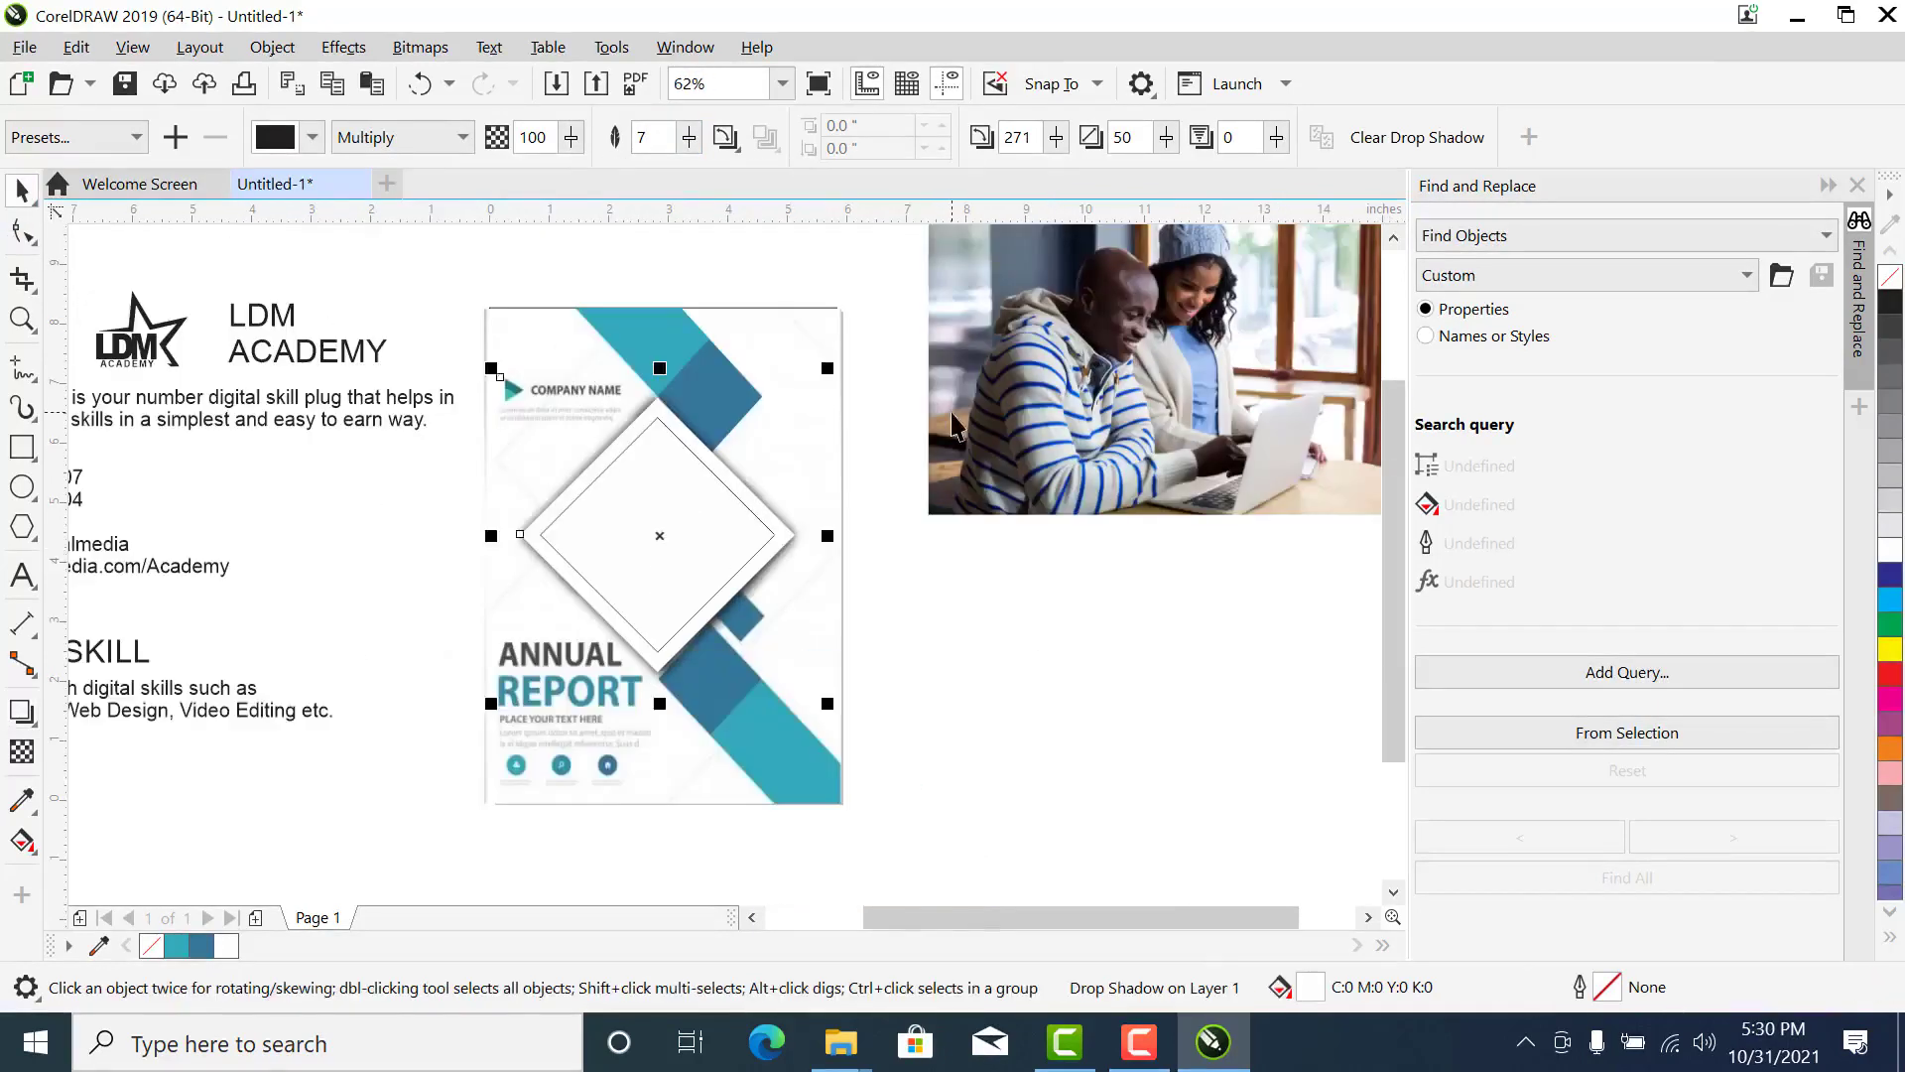
left_click_drag(1172, 357, 1153, 523)
left_click(751, 513)
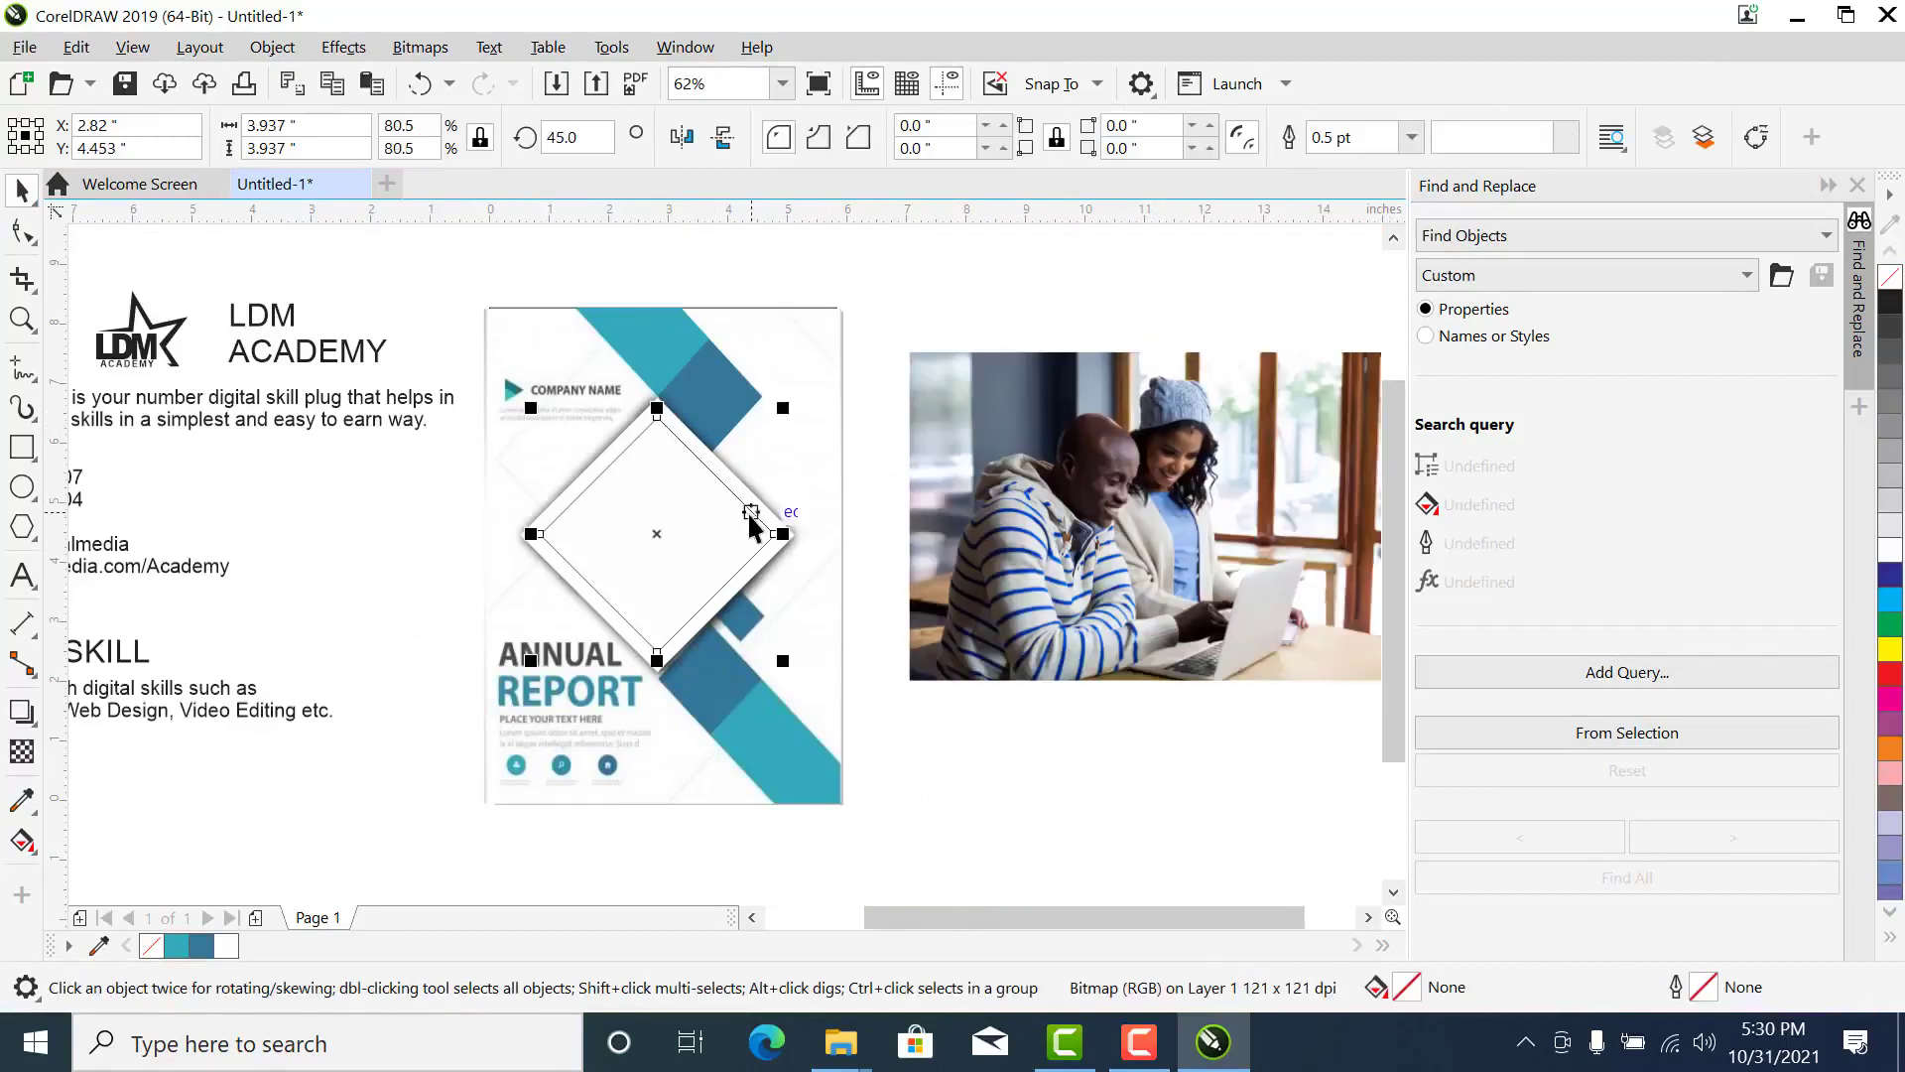
left_click(1173, 506)
key("Escape")
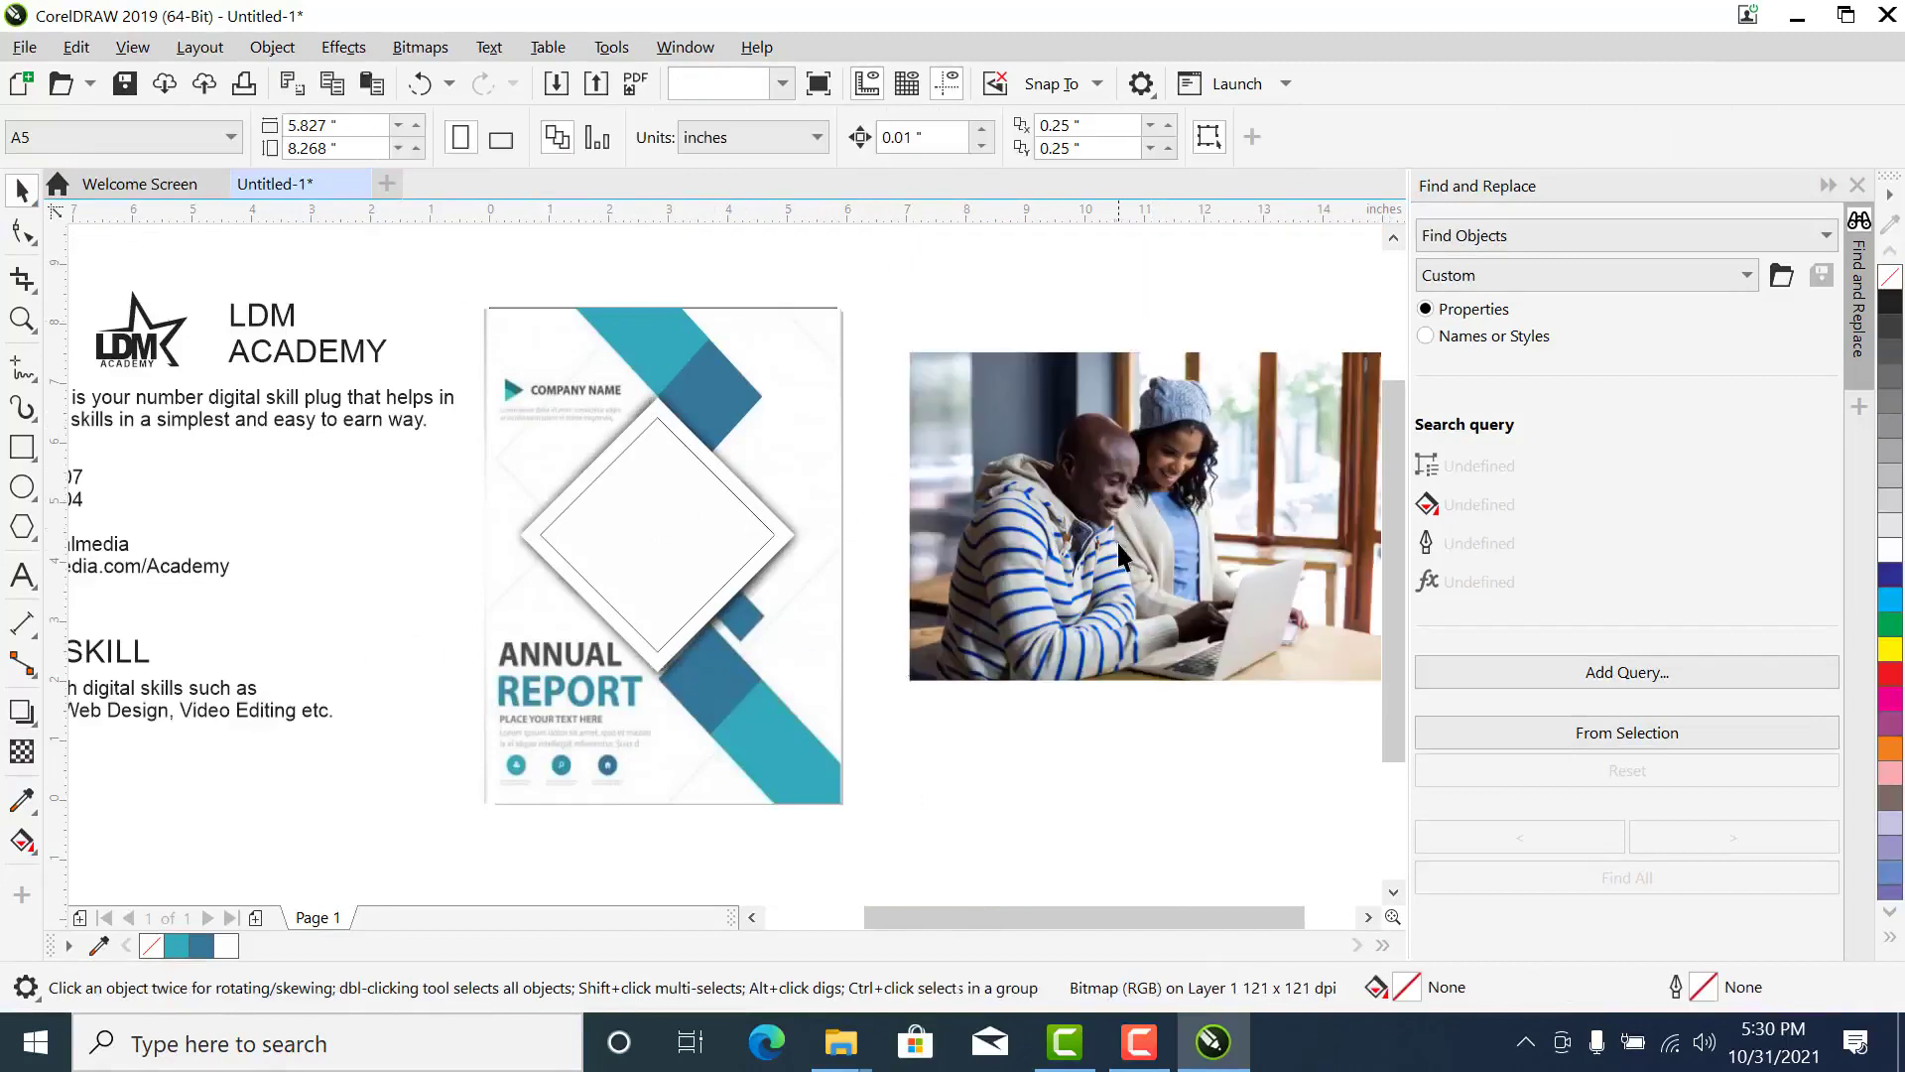
left_click(1262, 479)
right_click(1236, 487)
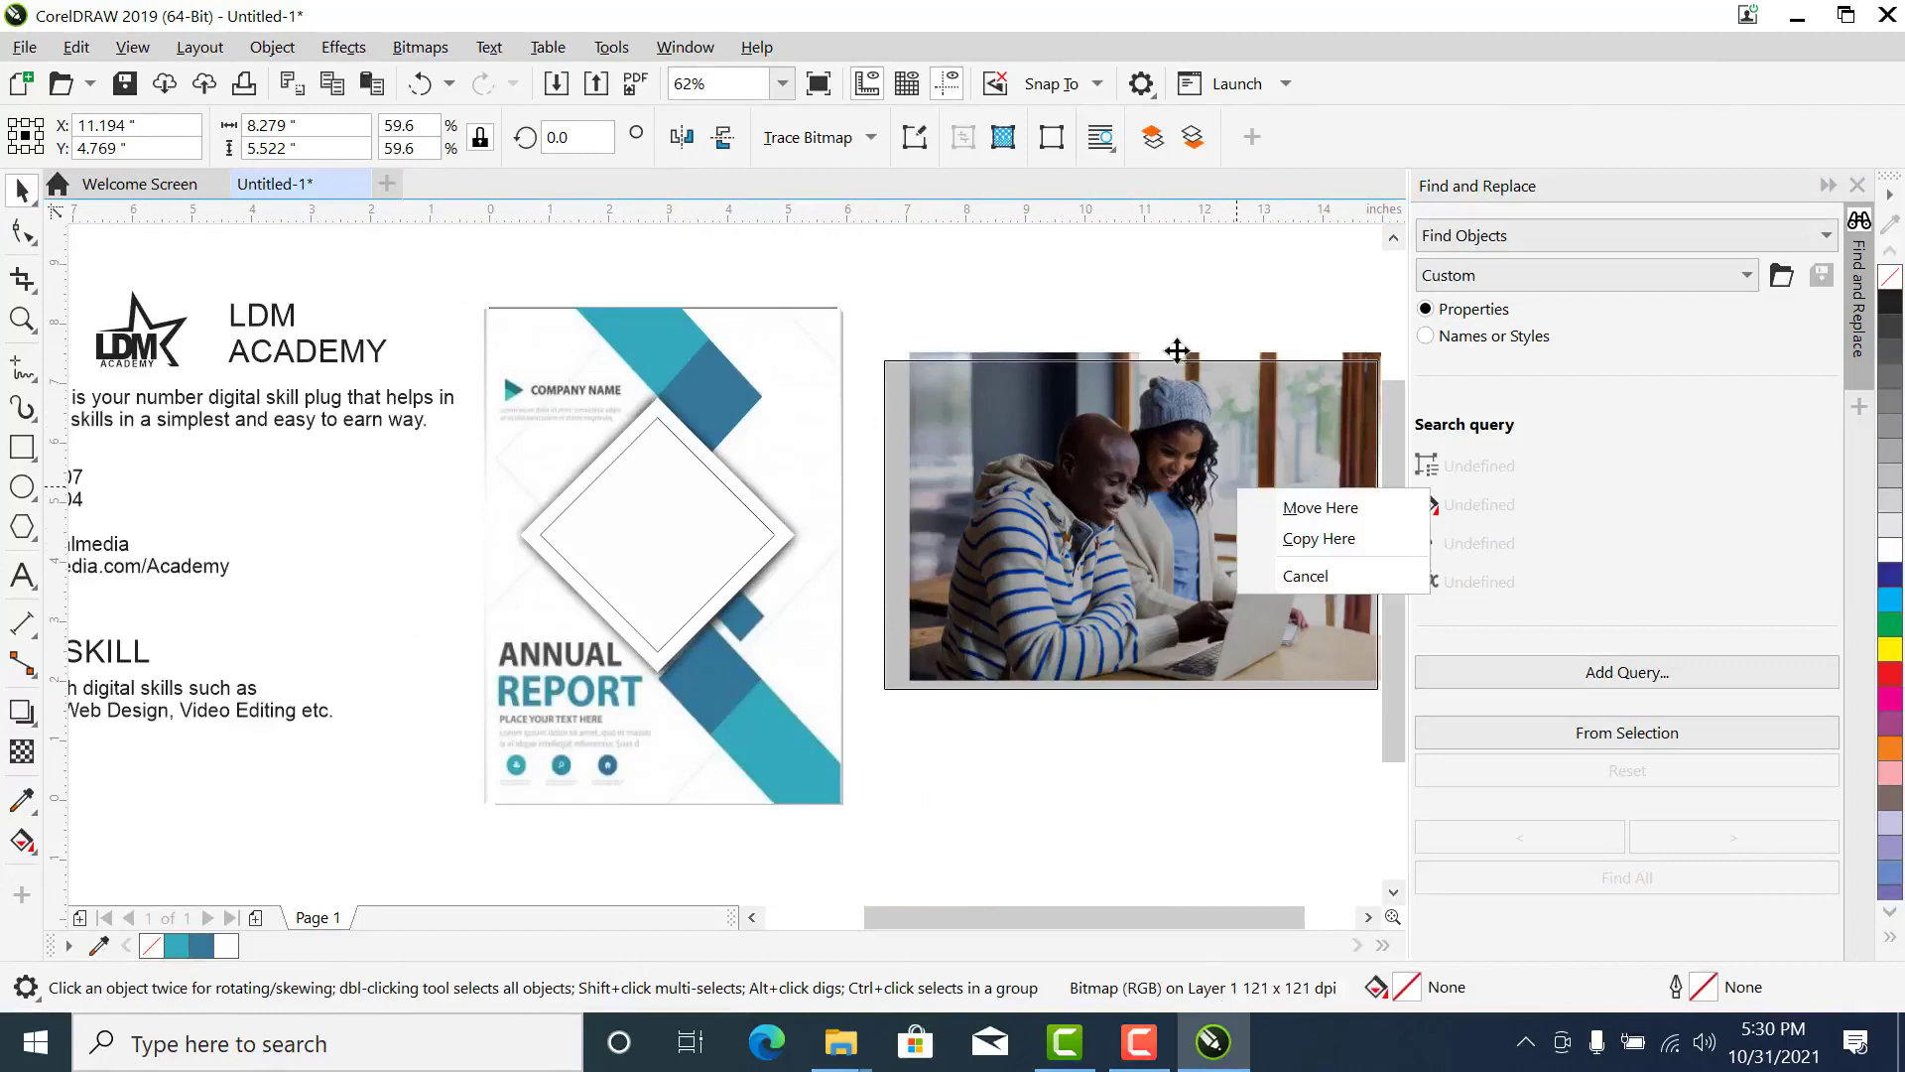
key("Escape")
left_click_drag(1032, 550, 639, 525)
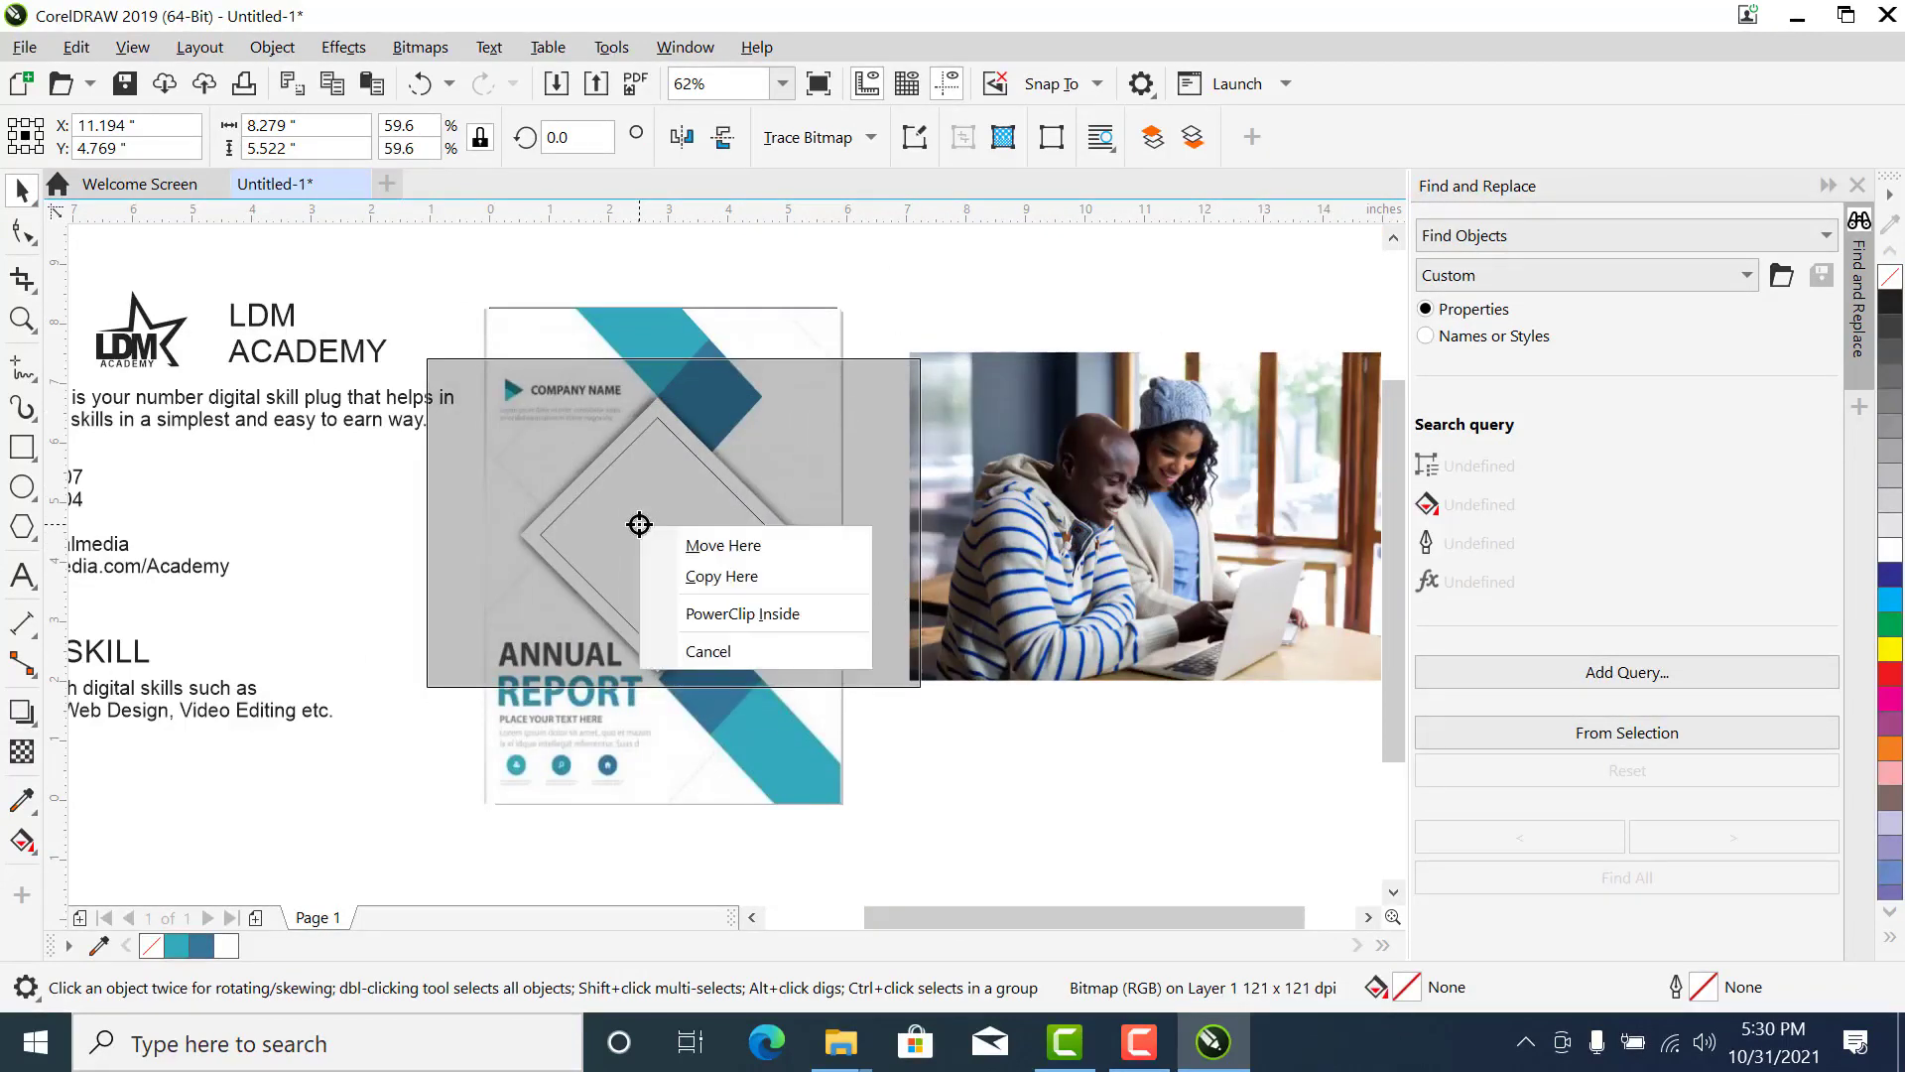
left_click(683, 614)
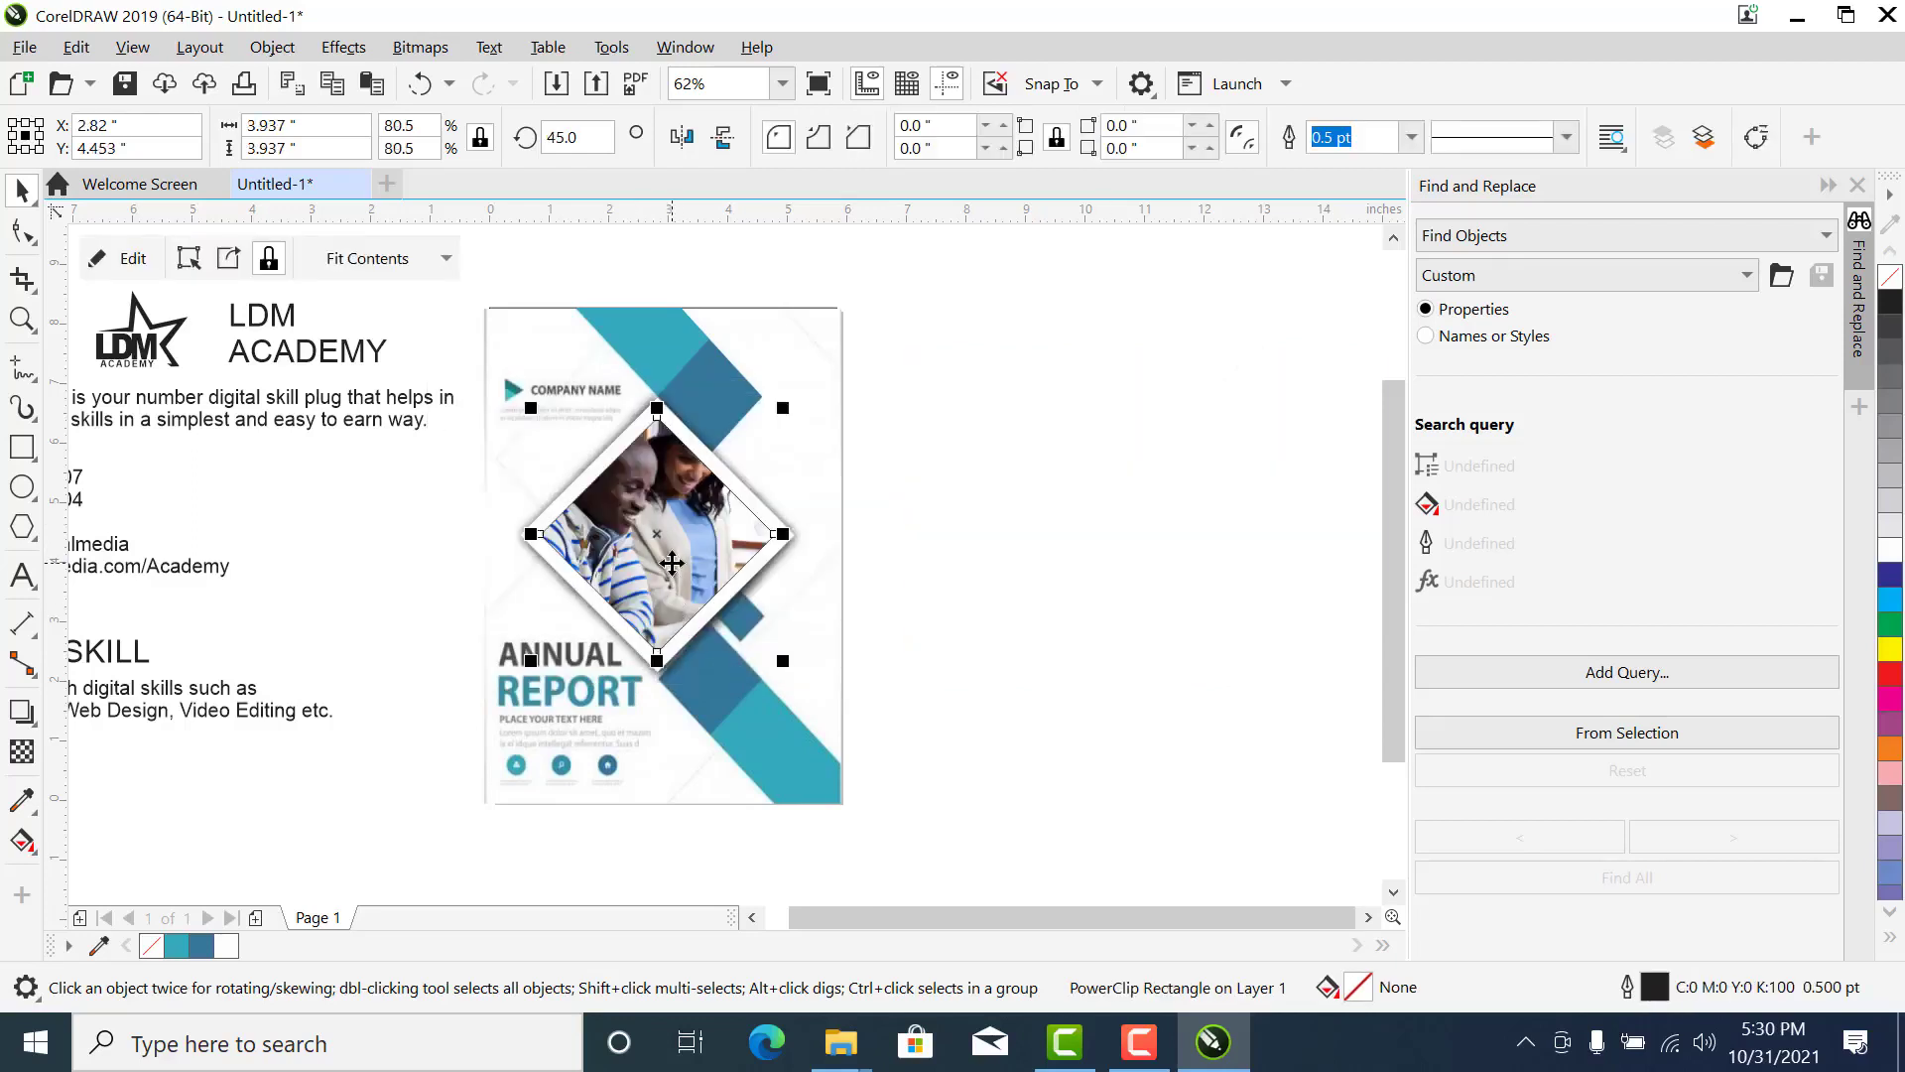
- Edit the PowerClip contents, scaling the photo to about 5.42 inches wide and positioning it over the diamond
right_click(671, 563)
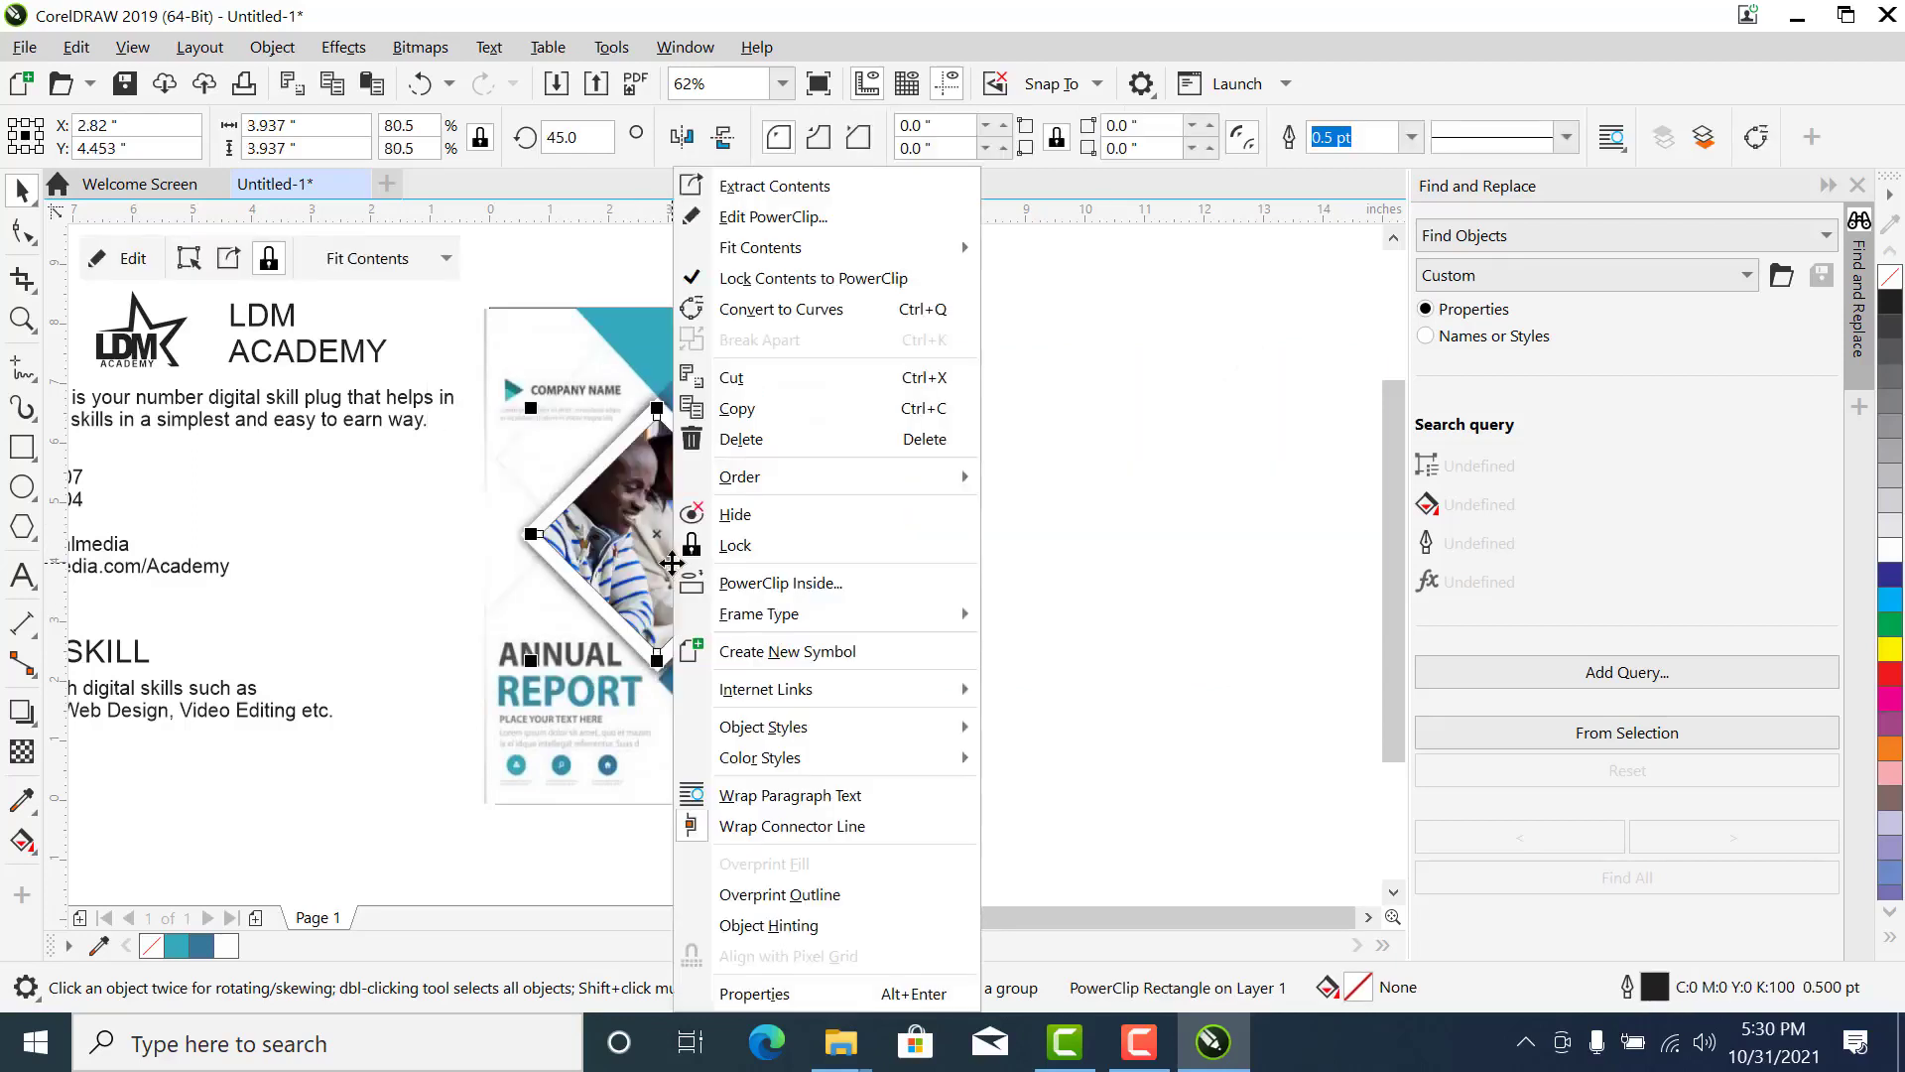
left_click(812, 218)
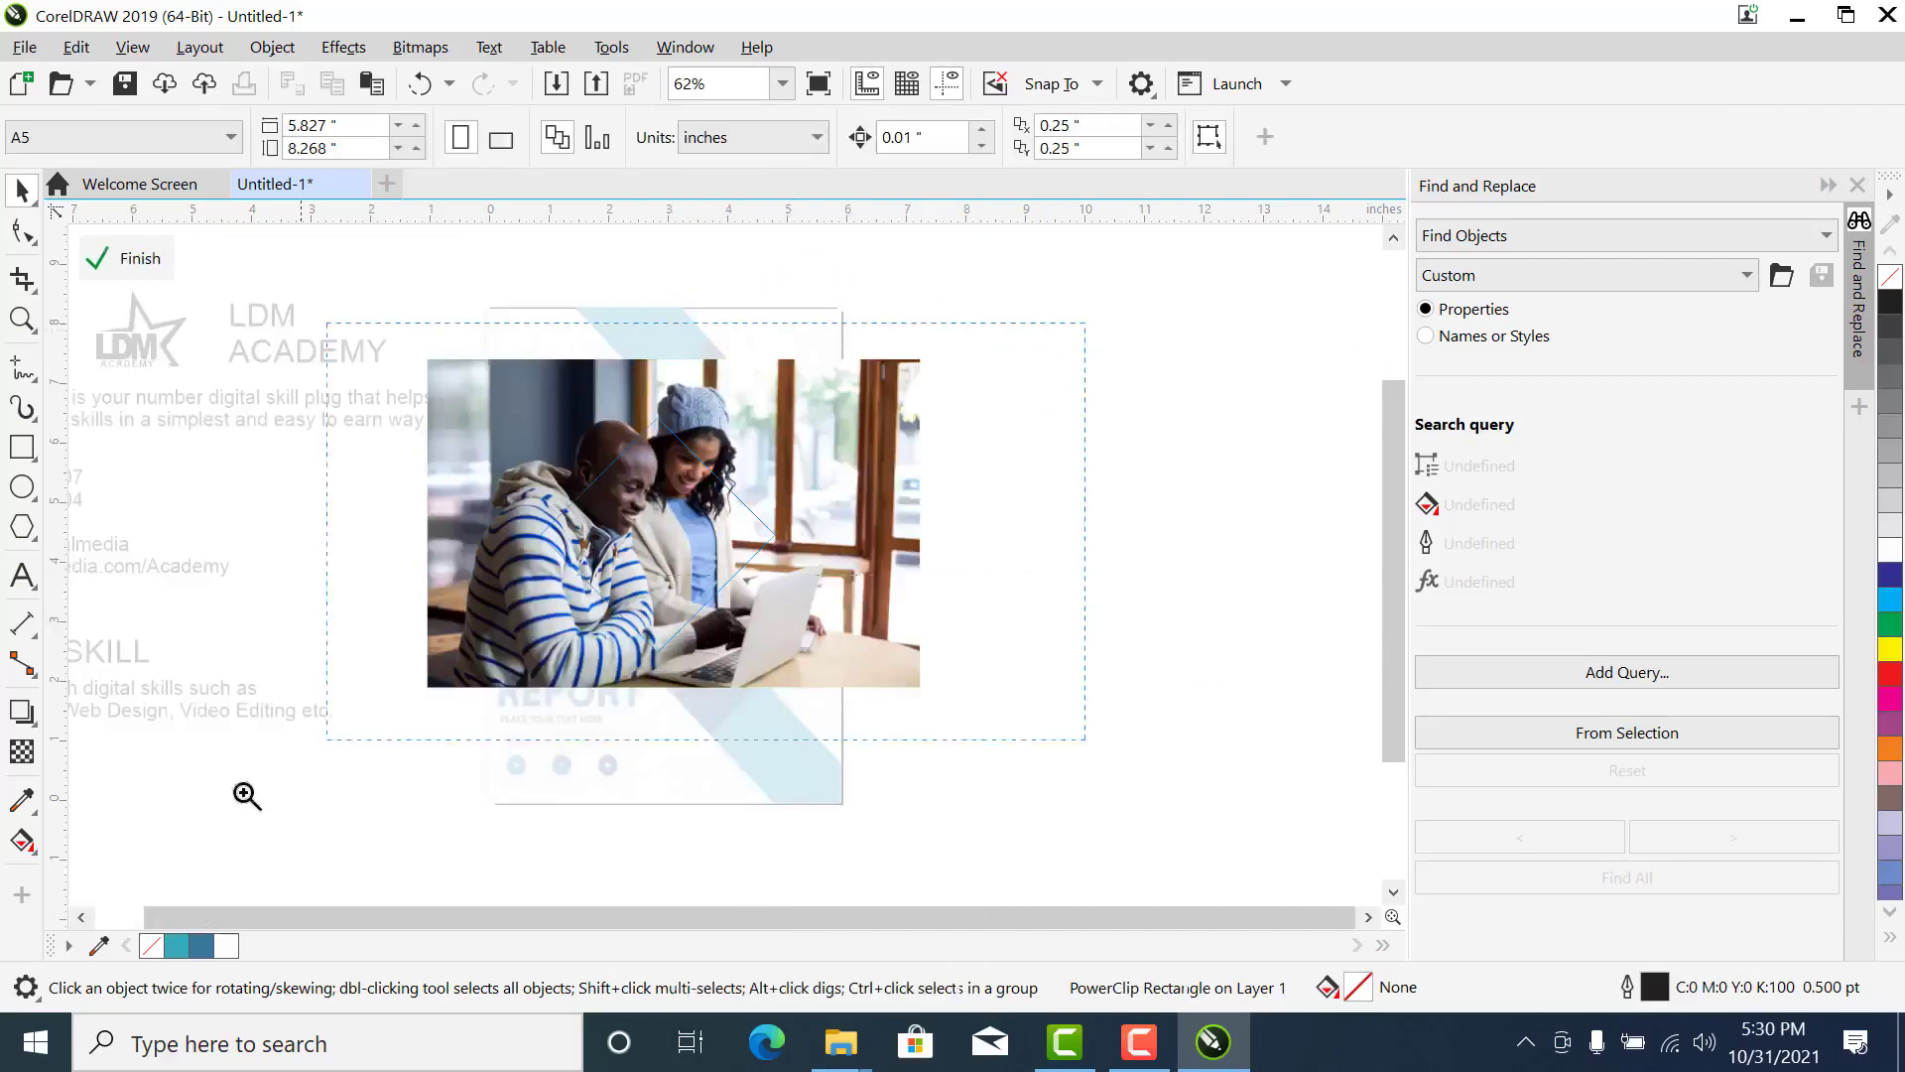
scroll(876, 549, "up", 1)
left_click(876, 549)
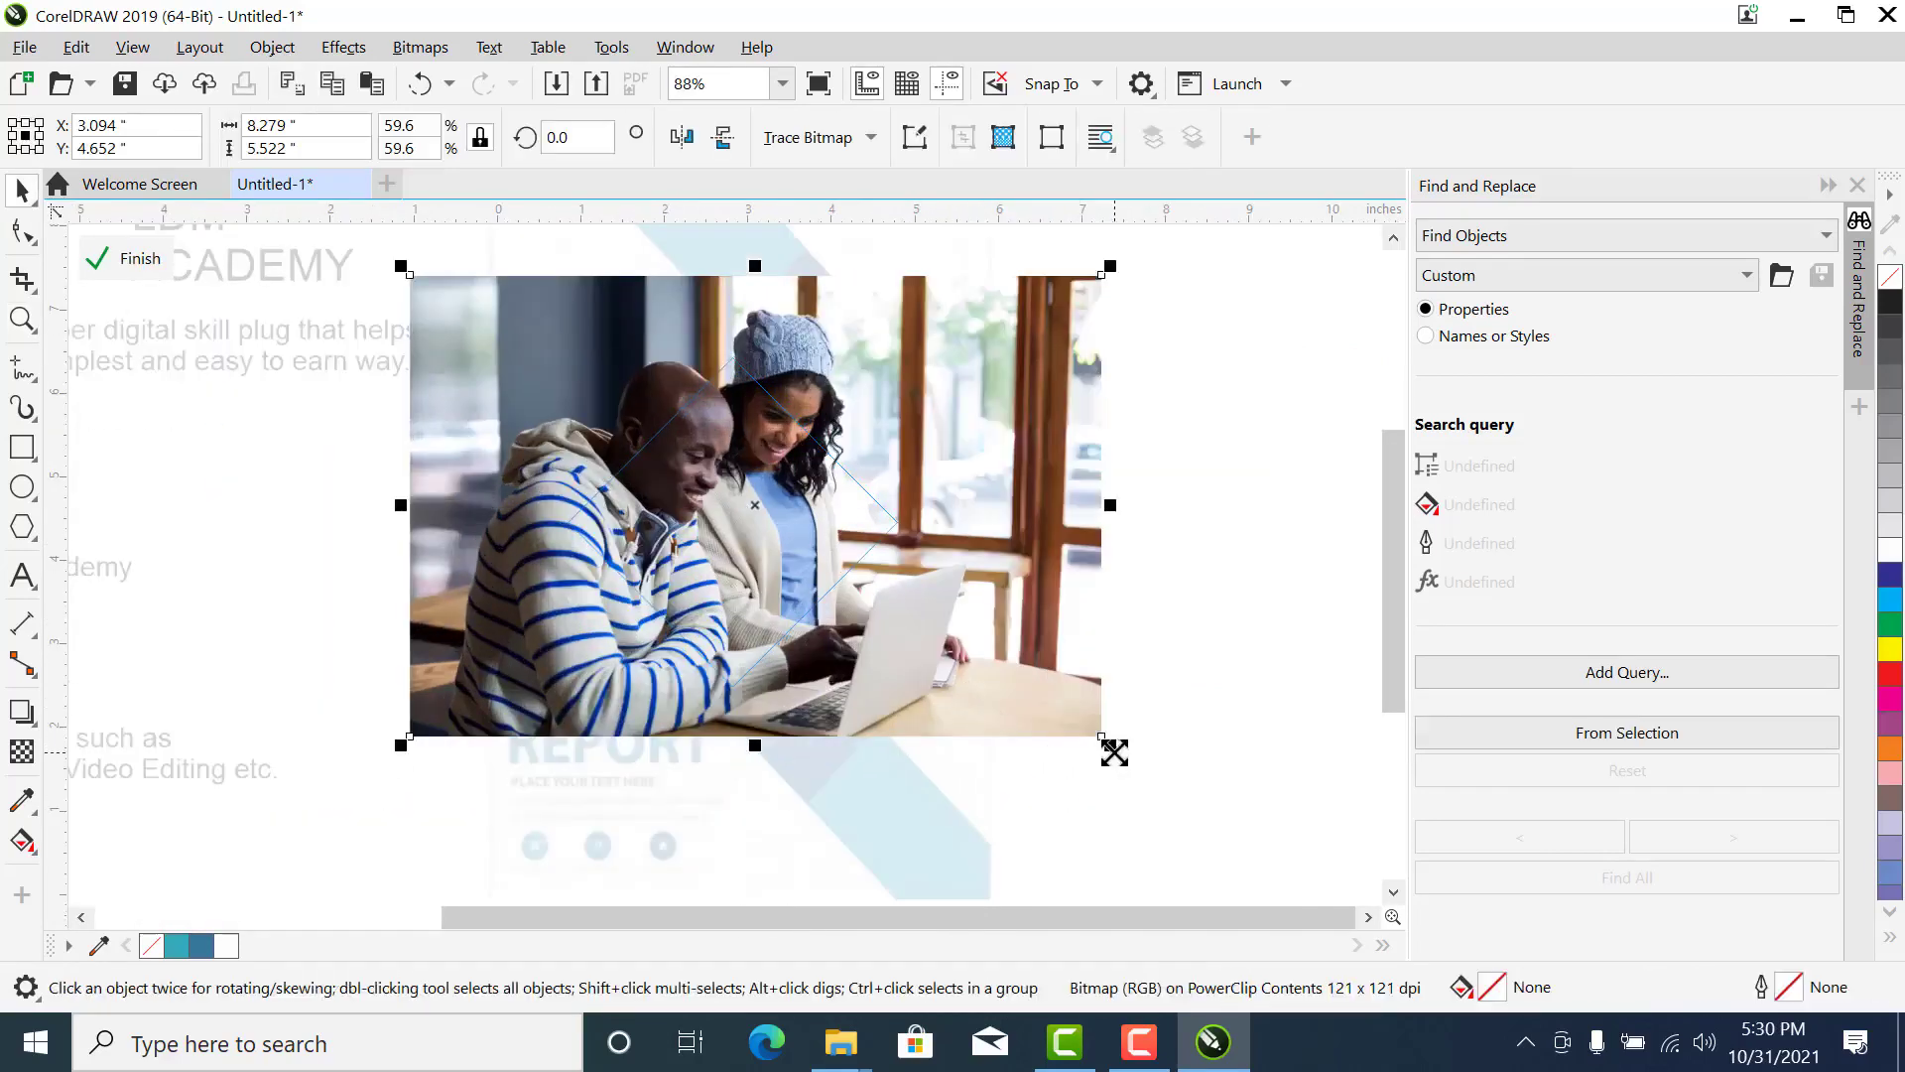
left_click_drag(1110, 746, 993, 753)
left_click_drag(851, 570, 812, 570)
left_click_drag(962, 667, 984, 676)
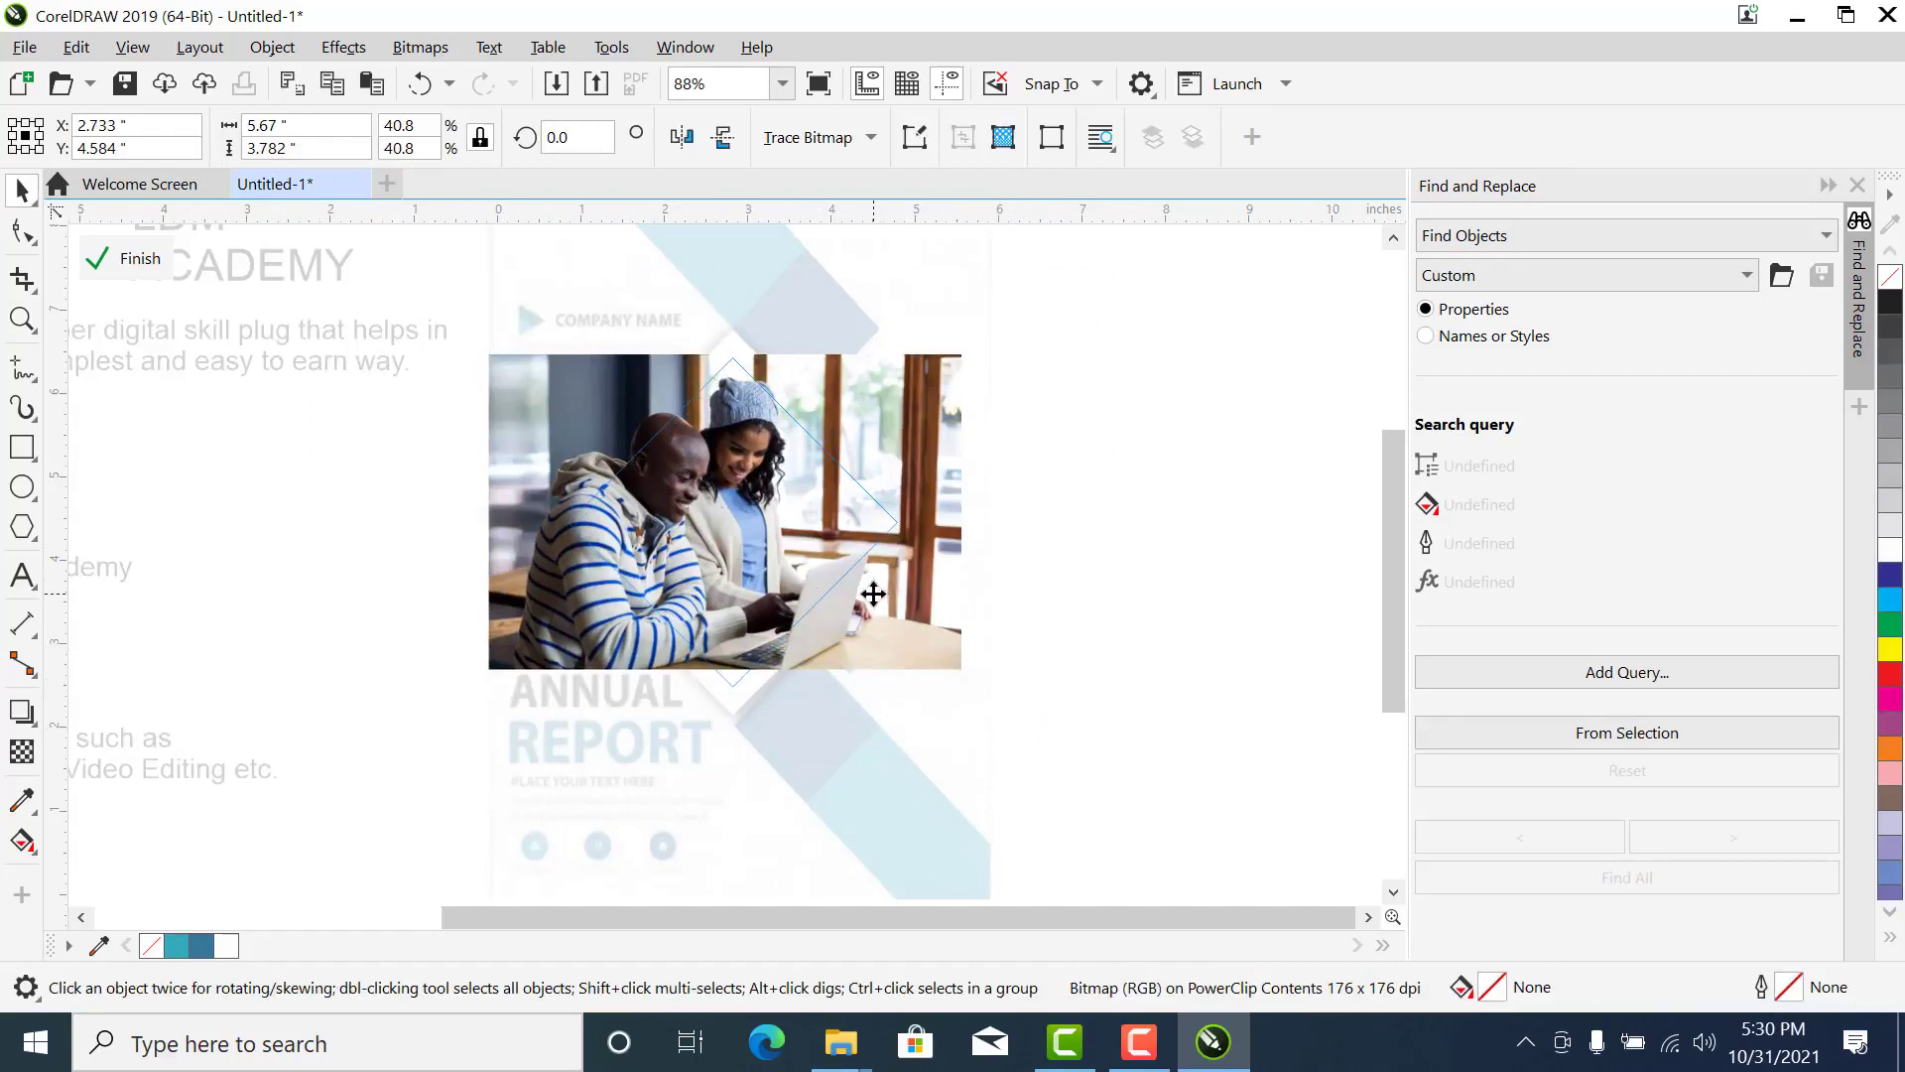
left_click_drag(873, 589, 873, 570)
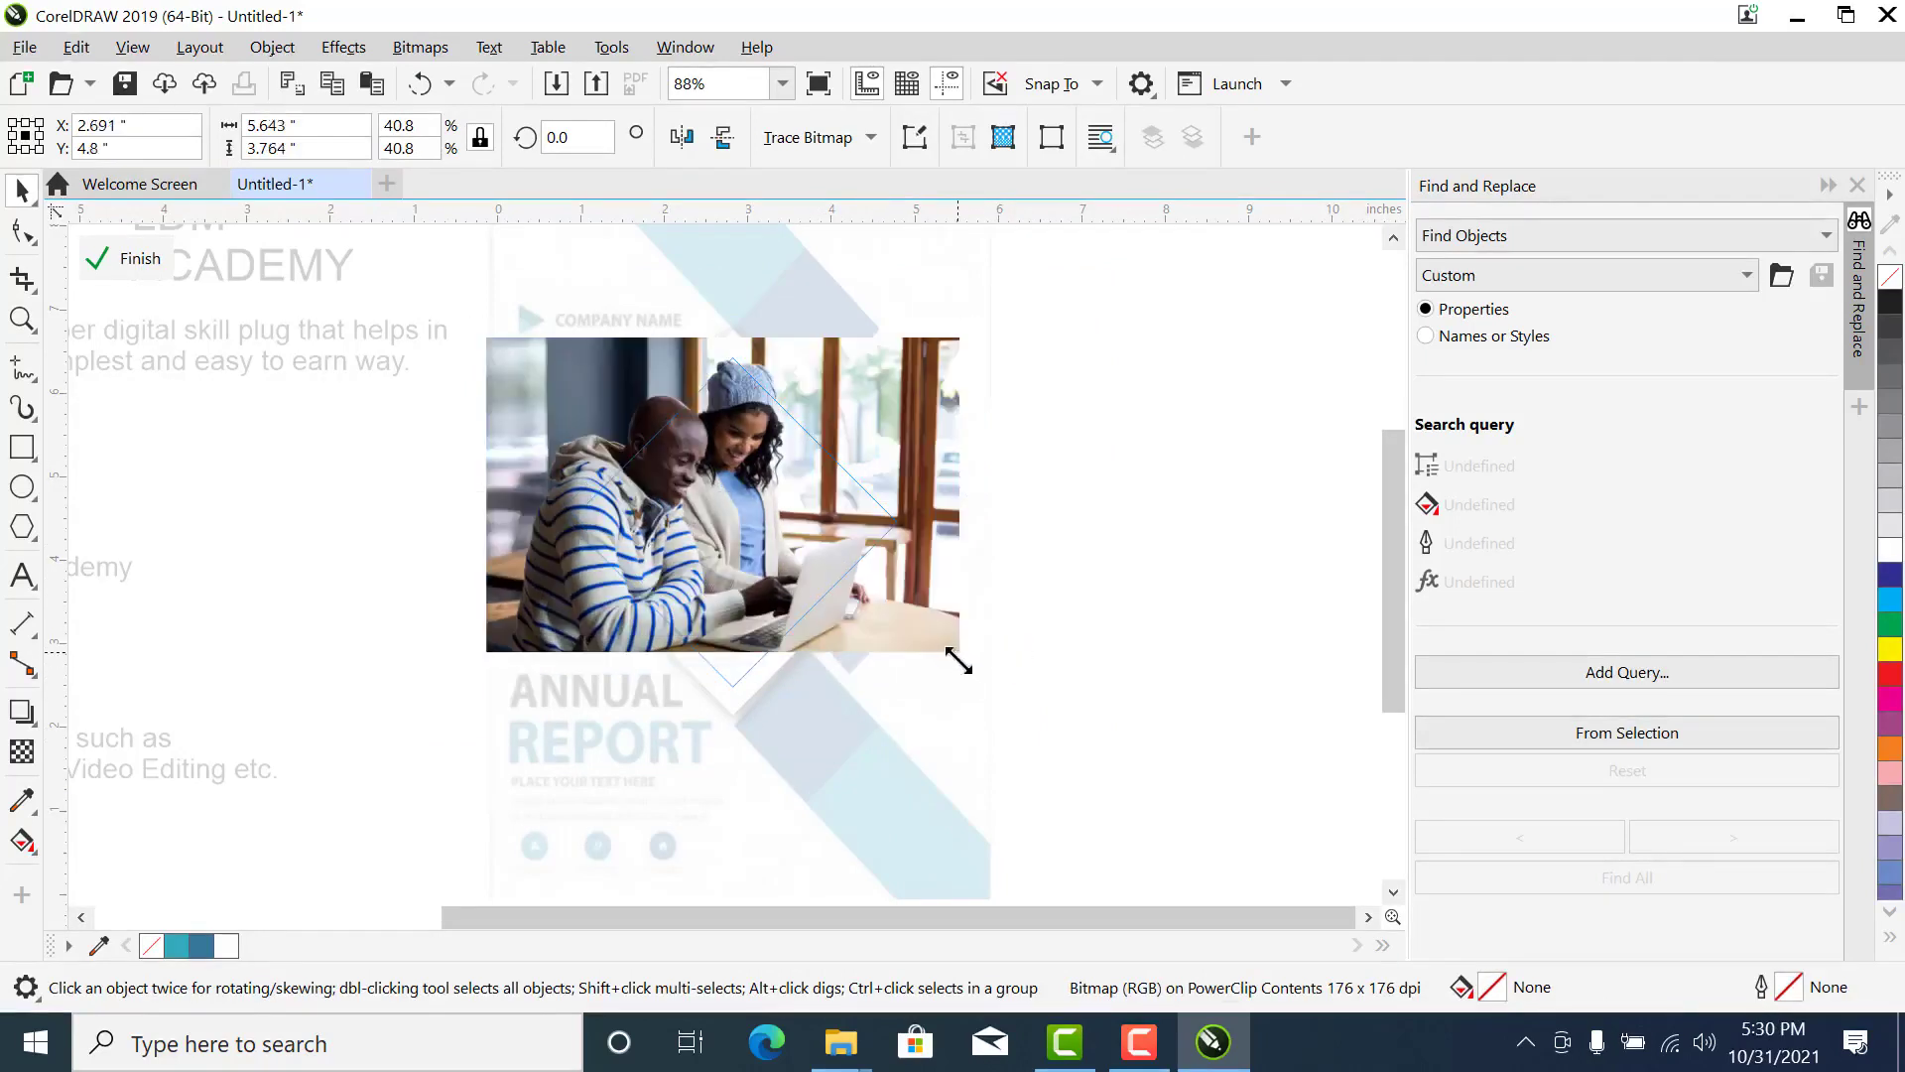
left_click_drag(959, 657, 947, 656)
- Duplicate the photo inside the PowerClip, enlarge the copy to about 6.56 inches wide and place it behind the original, covering the diamond's lower corner
key("F2")
left_click_drag(402, 299, 1114, 786)
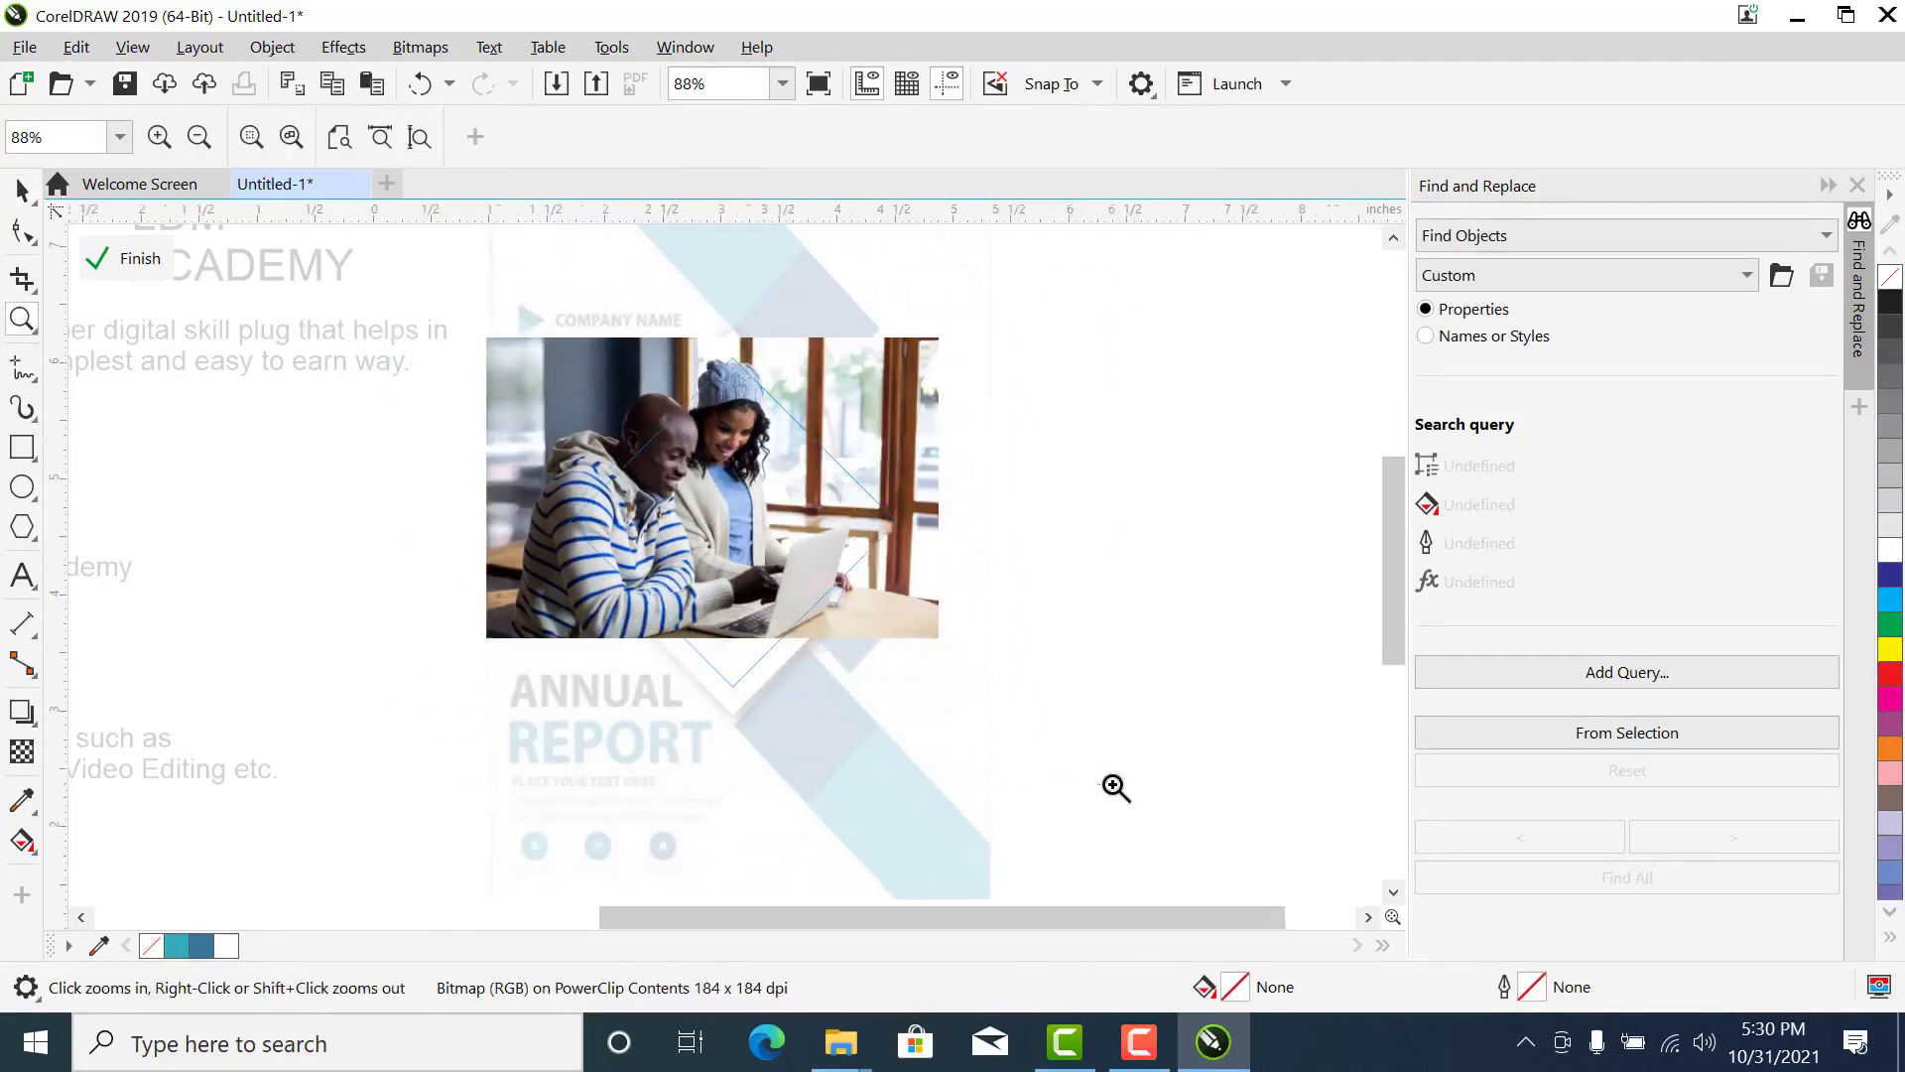
left_click_drag(759, 551, 699, 623)
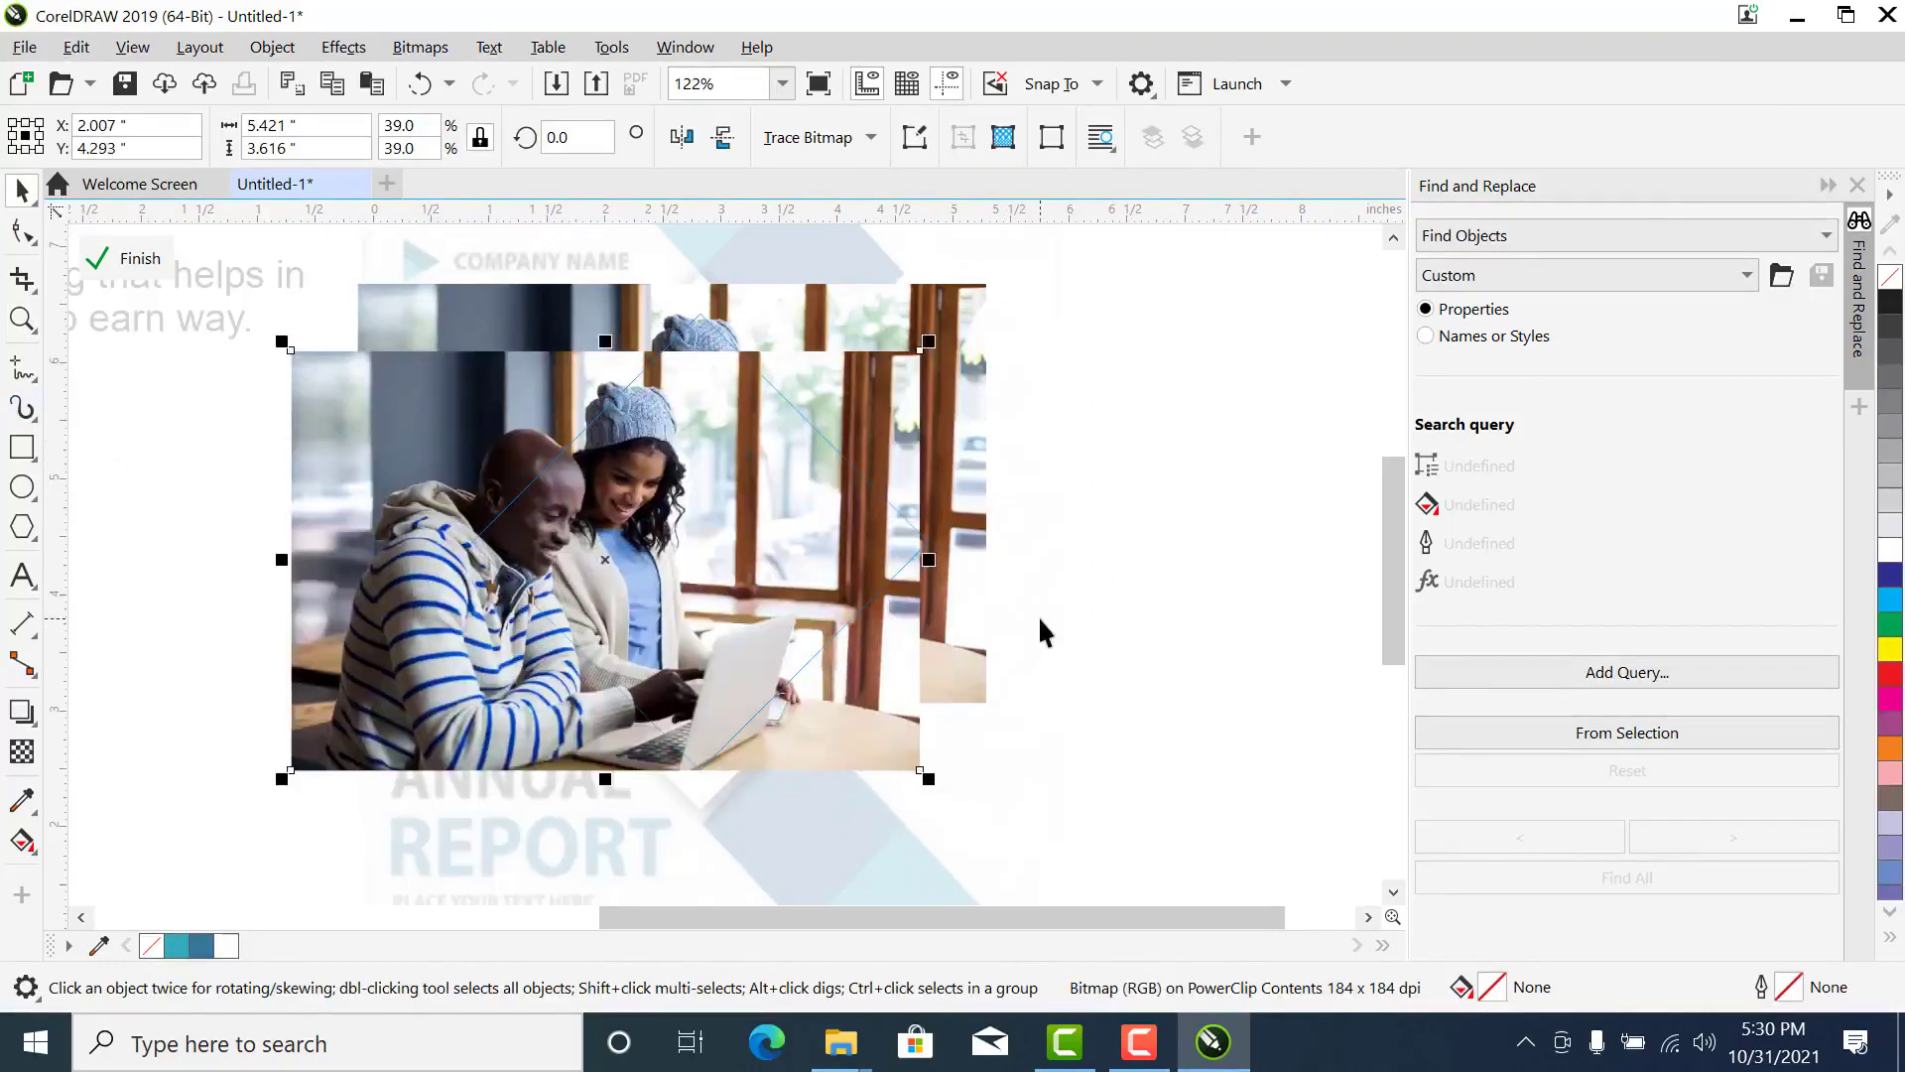
left_click(1037, 629)
left_click_drag(936, 783, 982, 815)
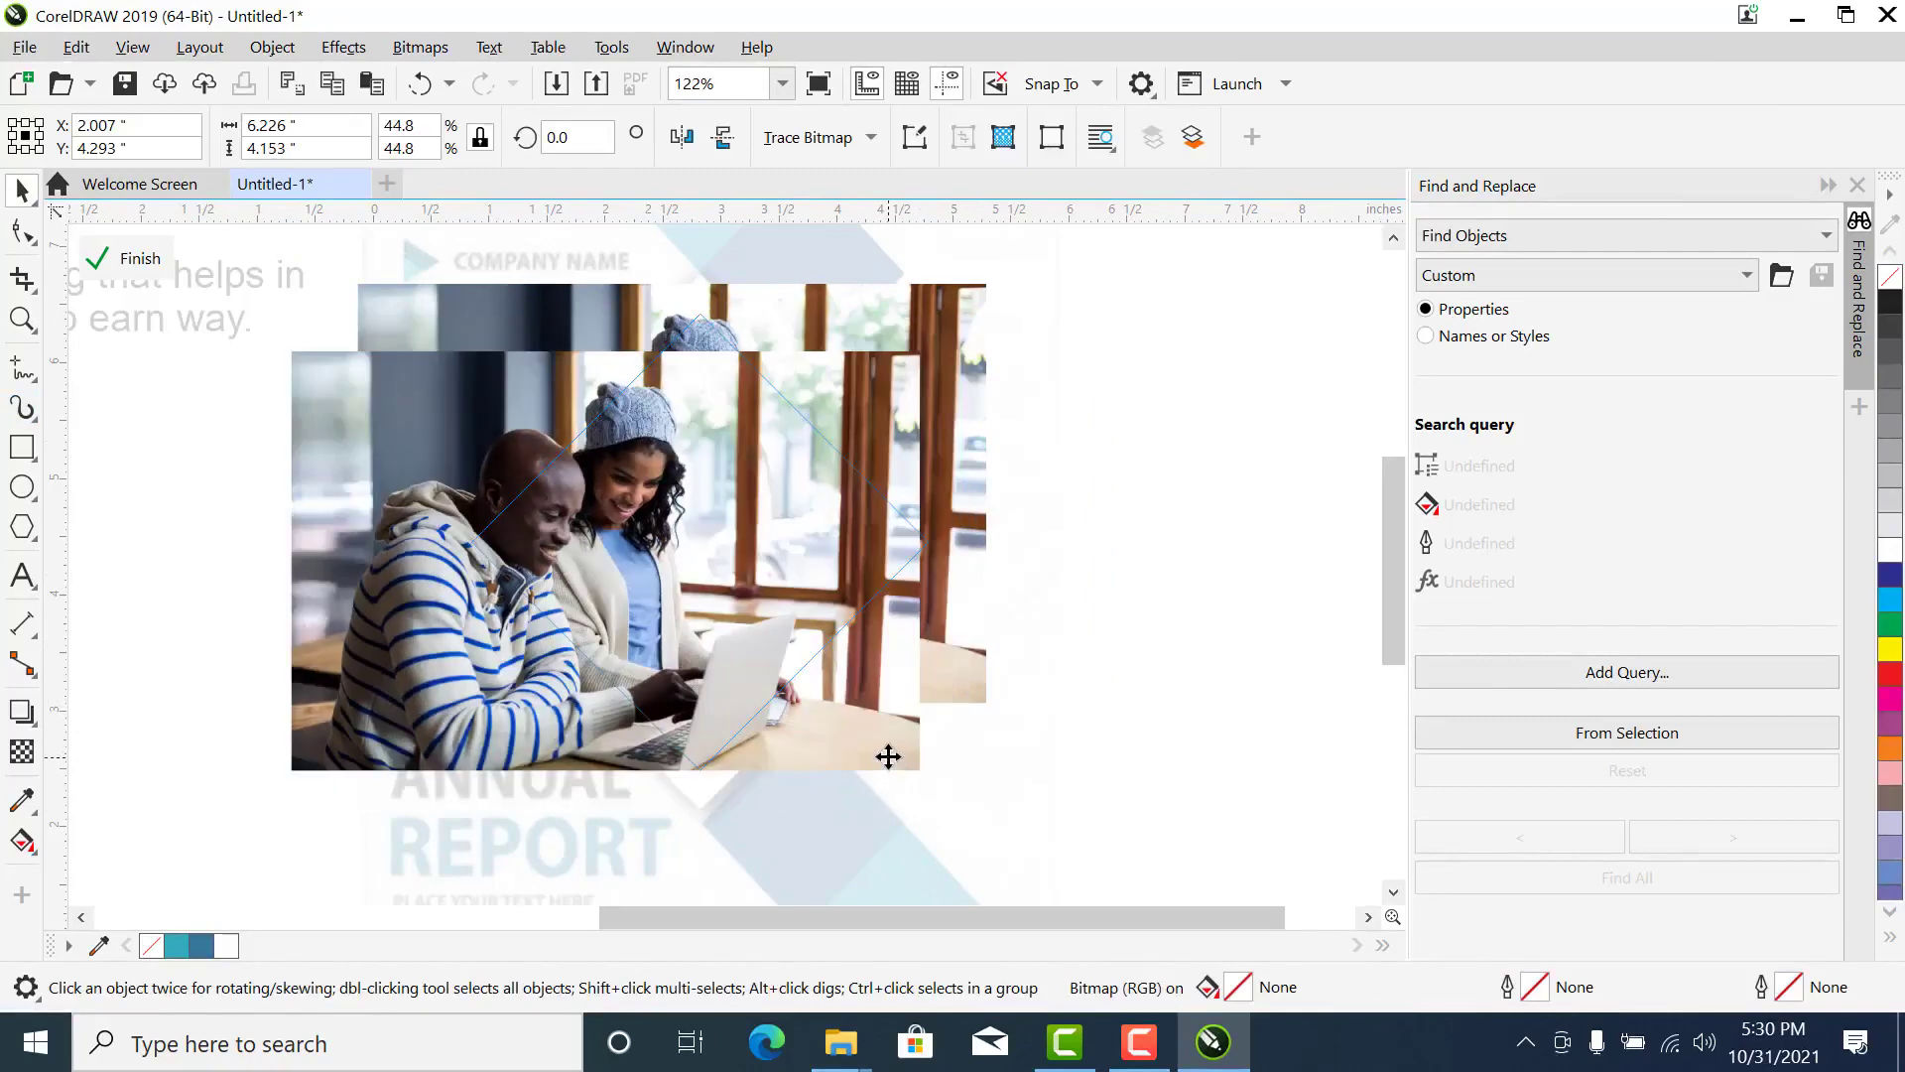
left_click_drag(871, 746, 698, 754)
left_click_drag(823, 782, 840, 791)
left_click_drag(736, 747, 828, 786)
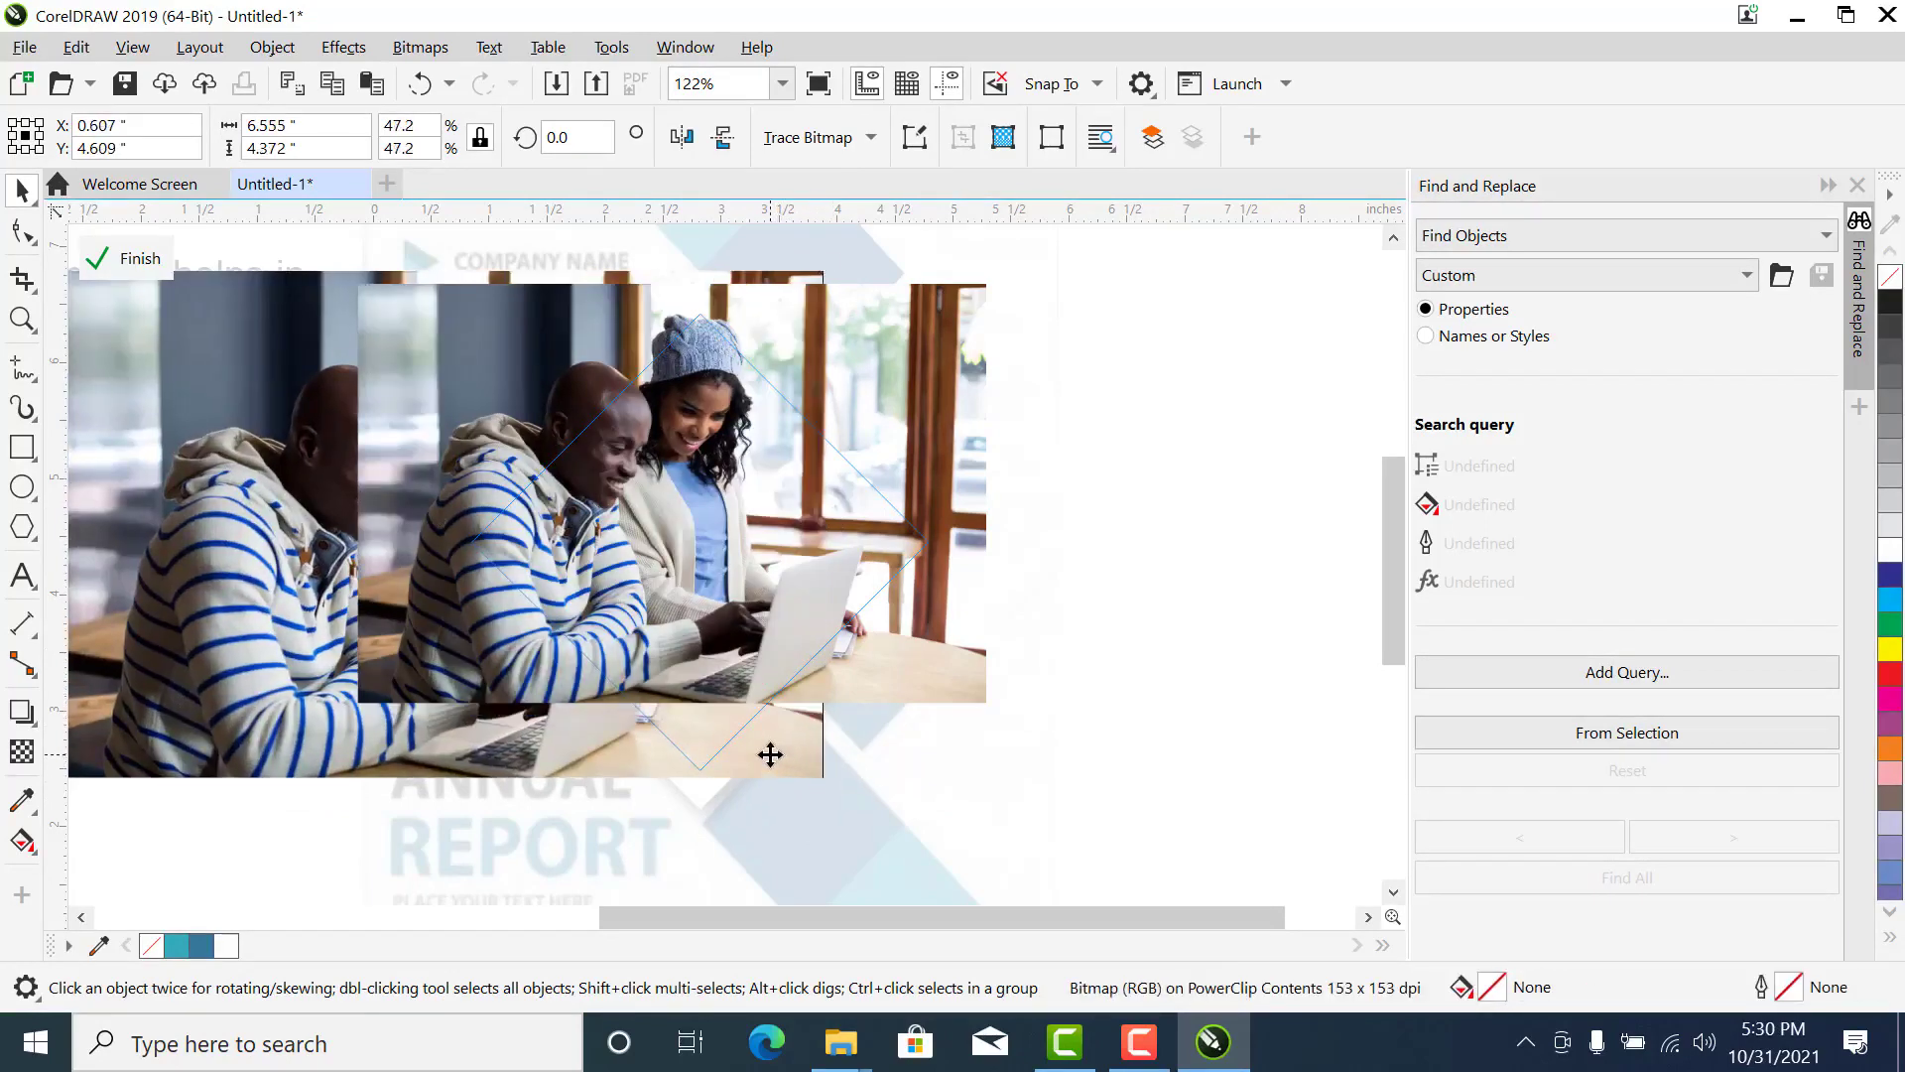
left_click(770, 754)
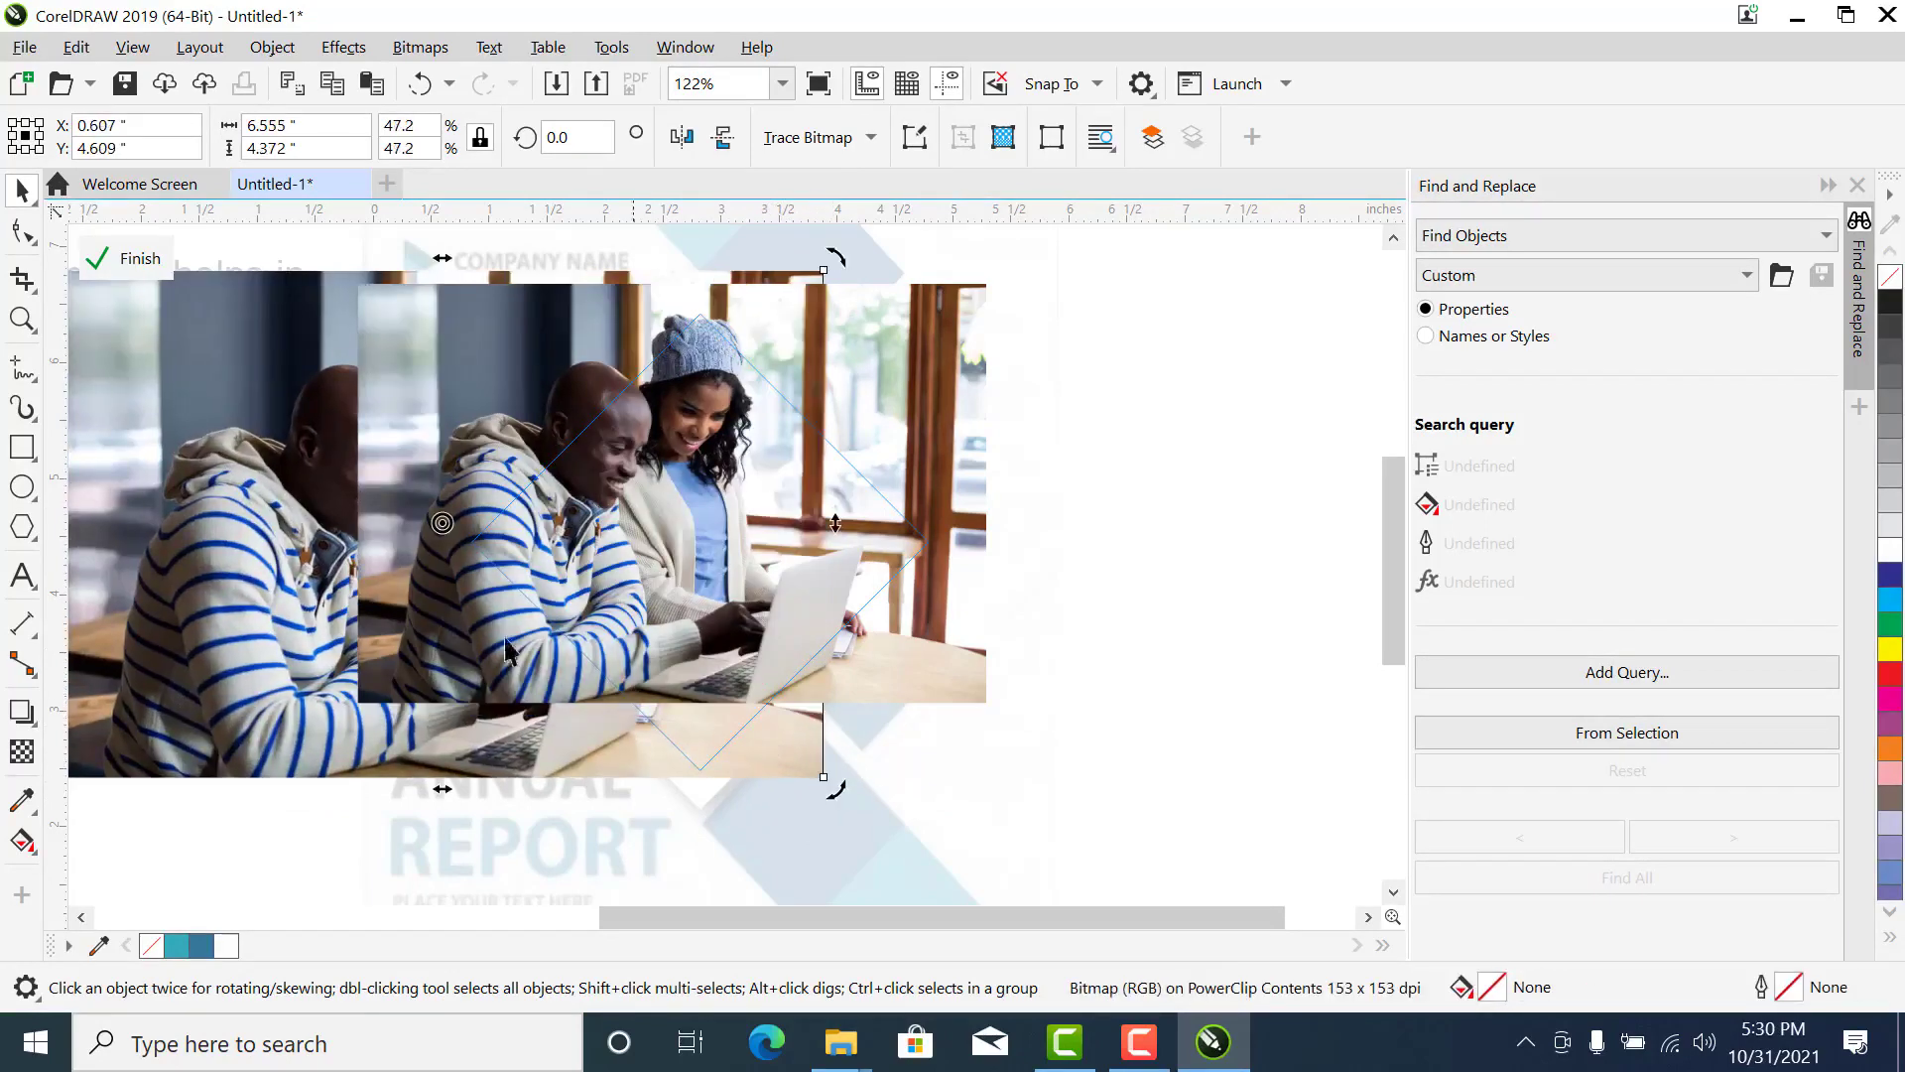
- Move the front photo down about 0.17 inch within the diamond and finish editing the PowerClip
left_click(754, 431)
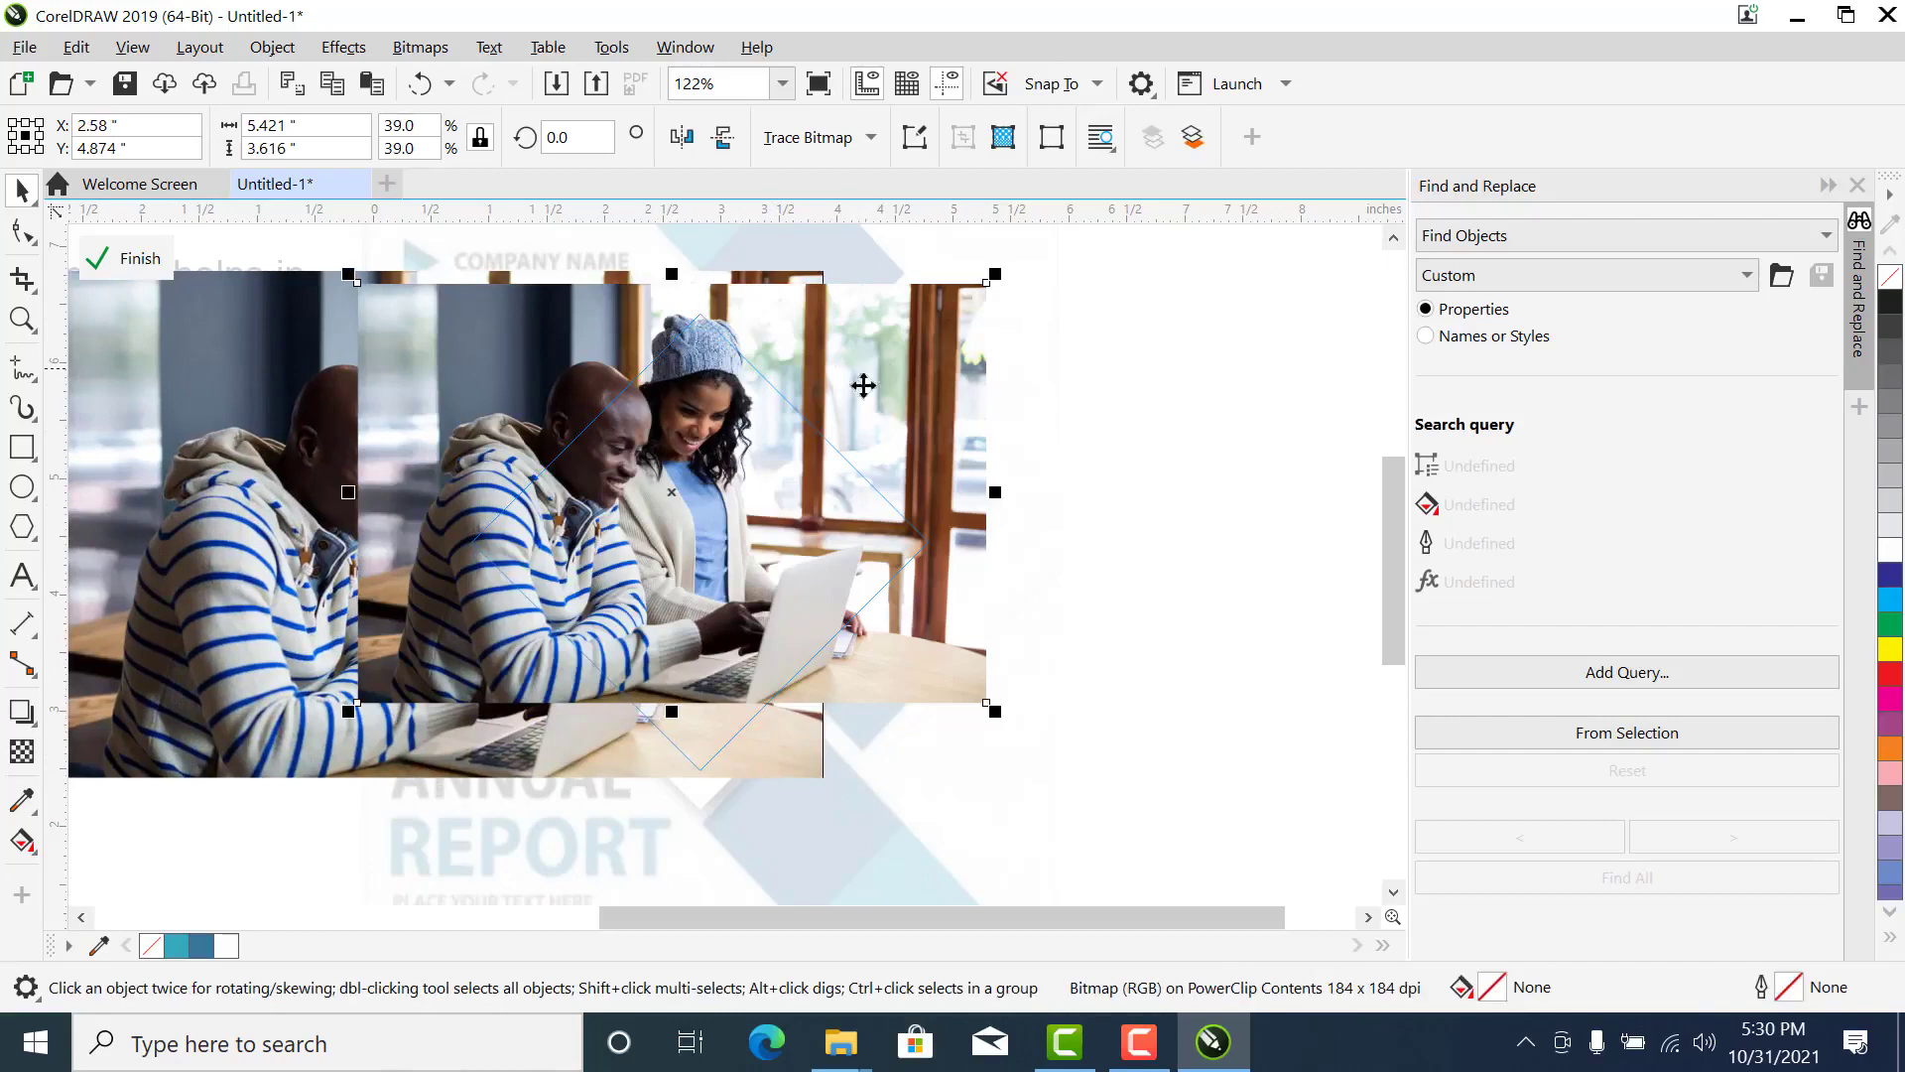
left_click(851, 433)
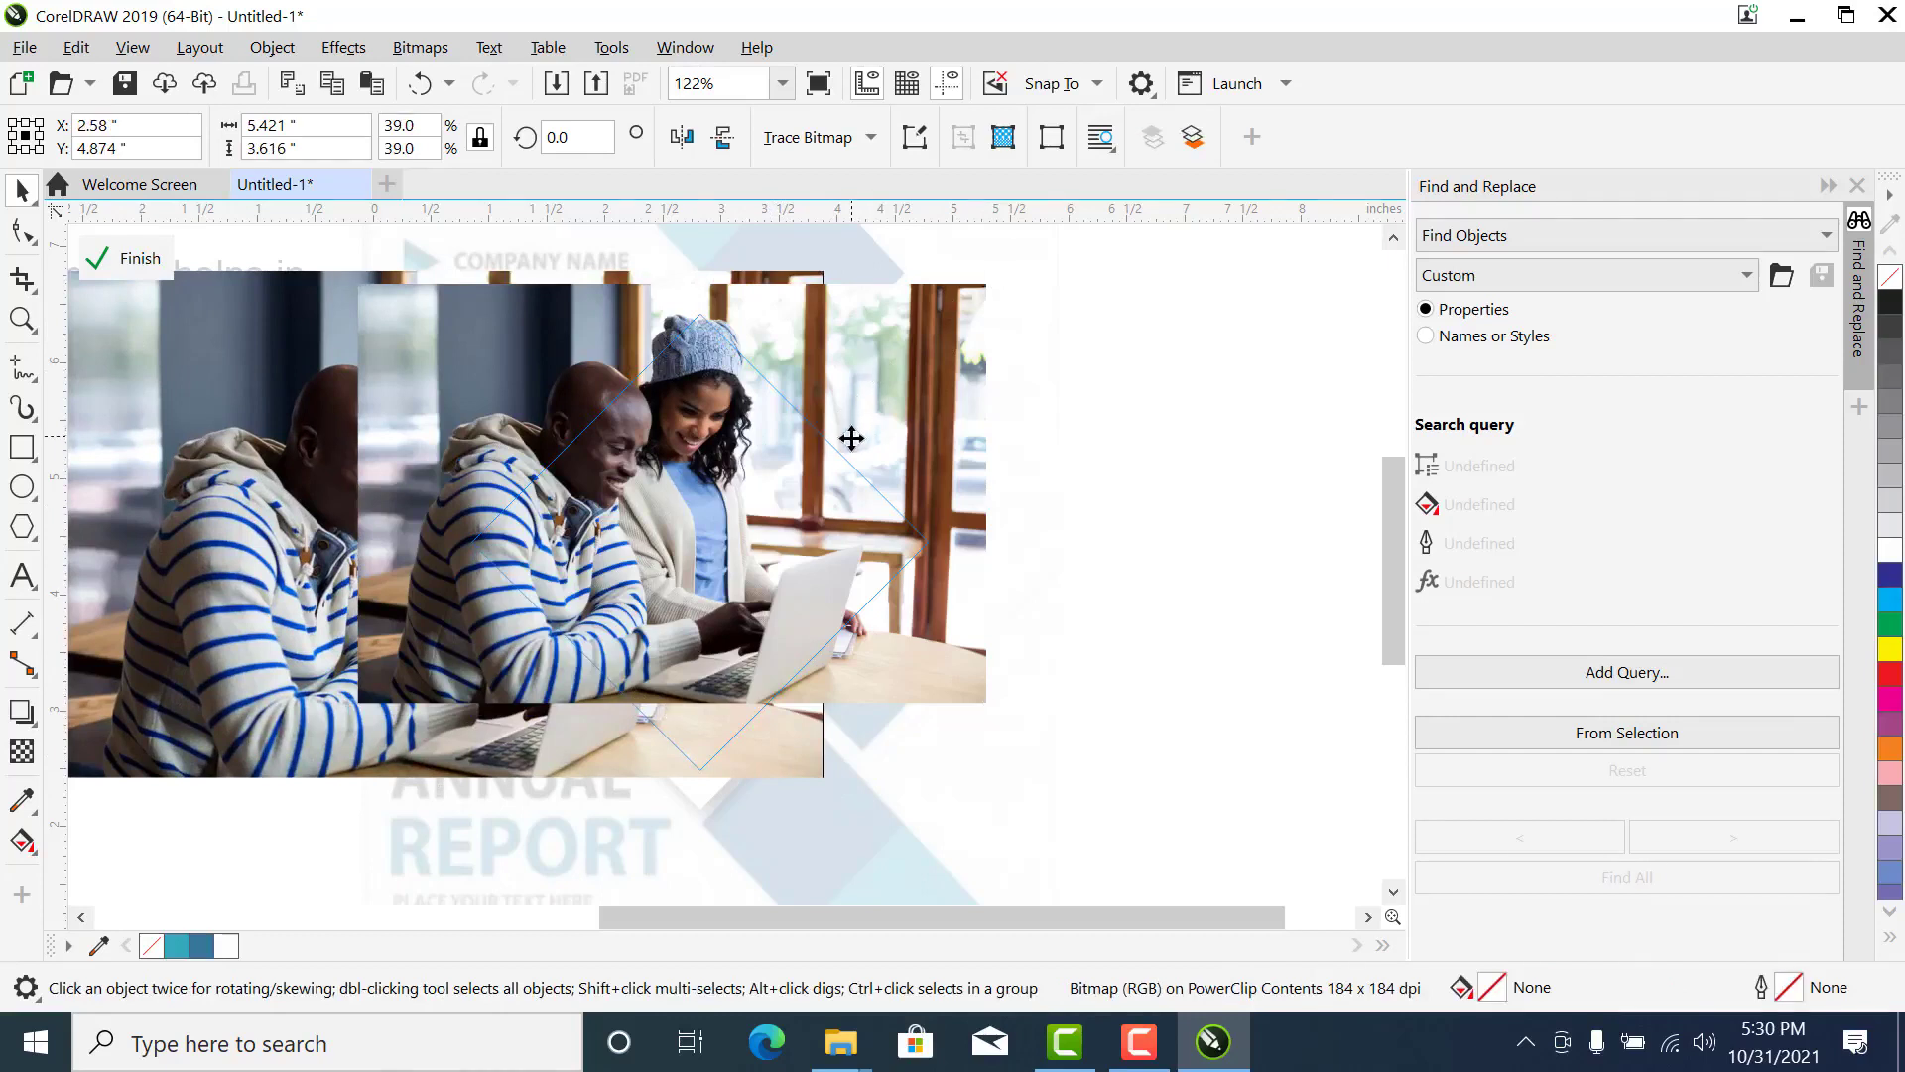
left_click_drag(851, 438, 853, 454)
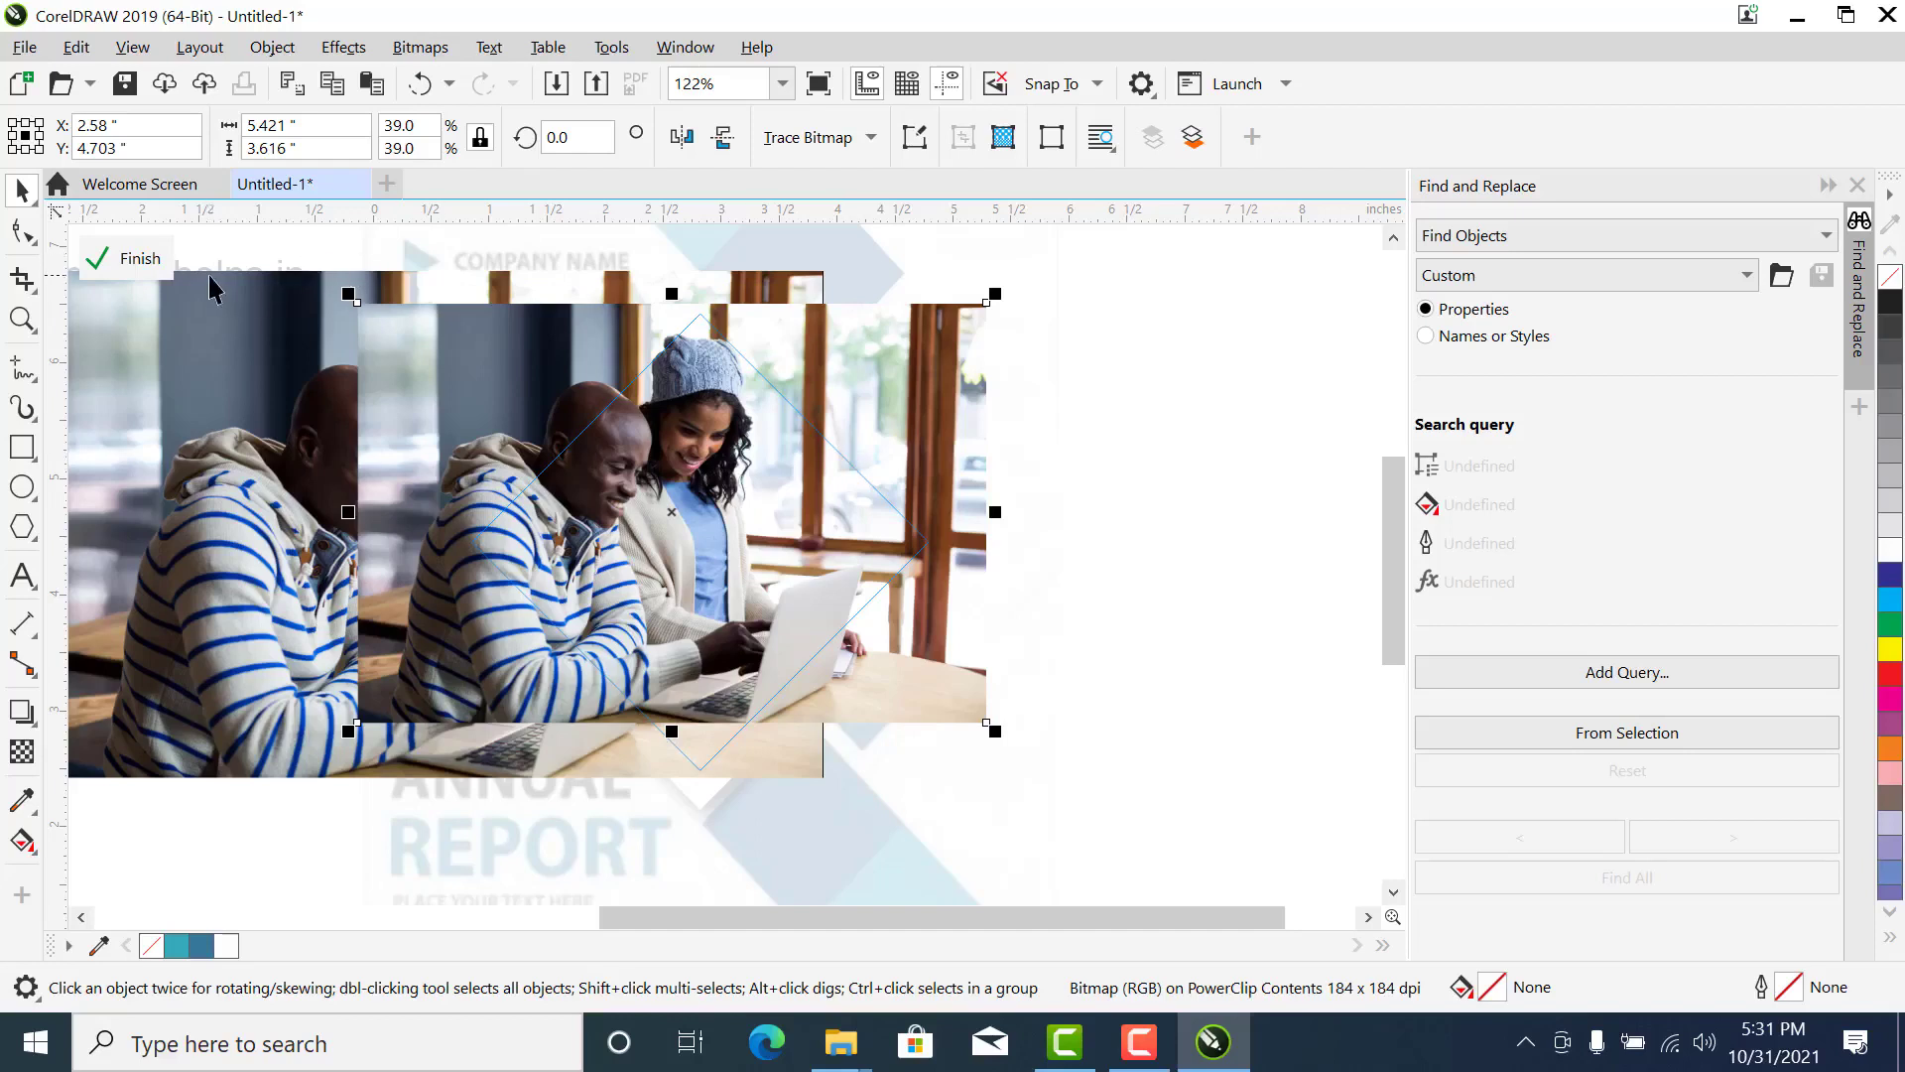
left_click(159, 270)
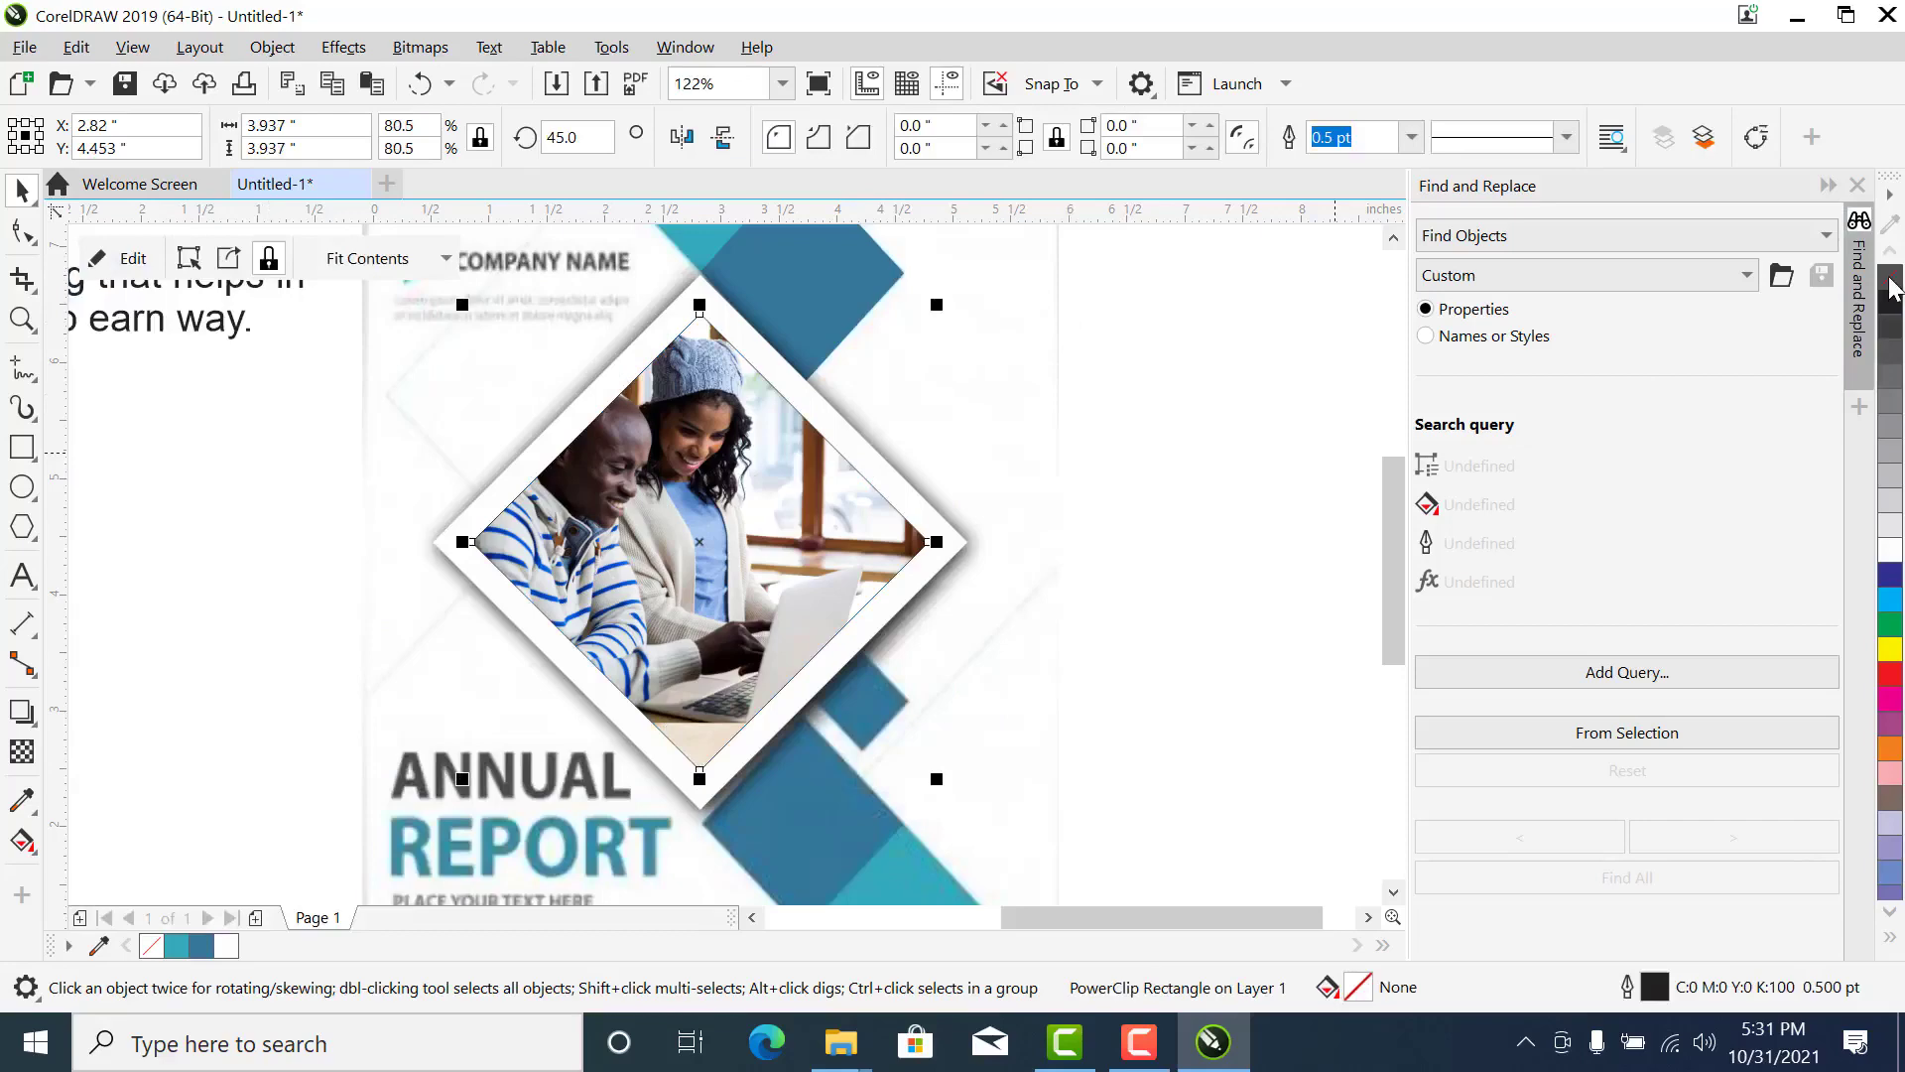
- Remove the outline from the photo diamond
right_click(1890, 282)
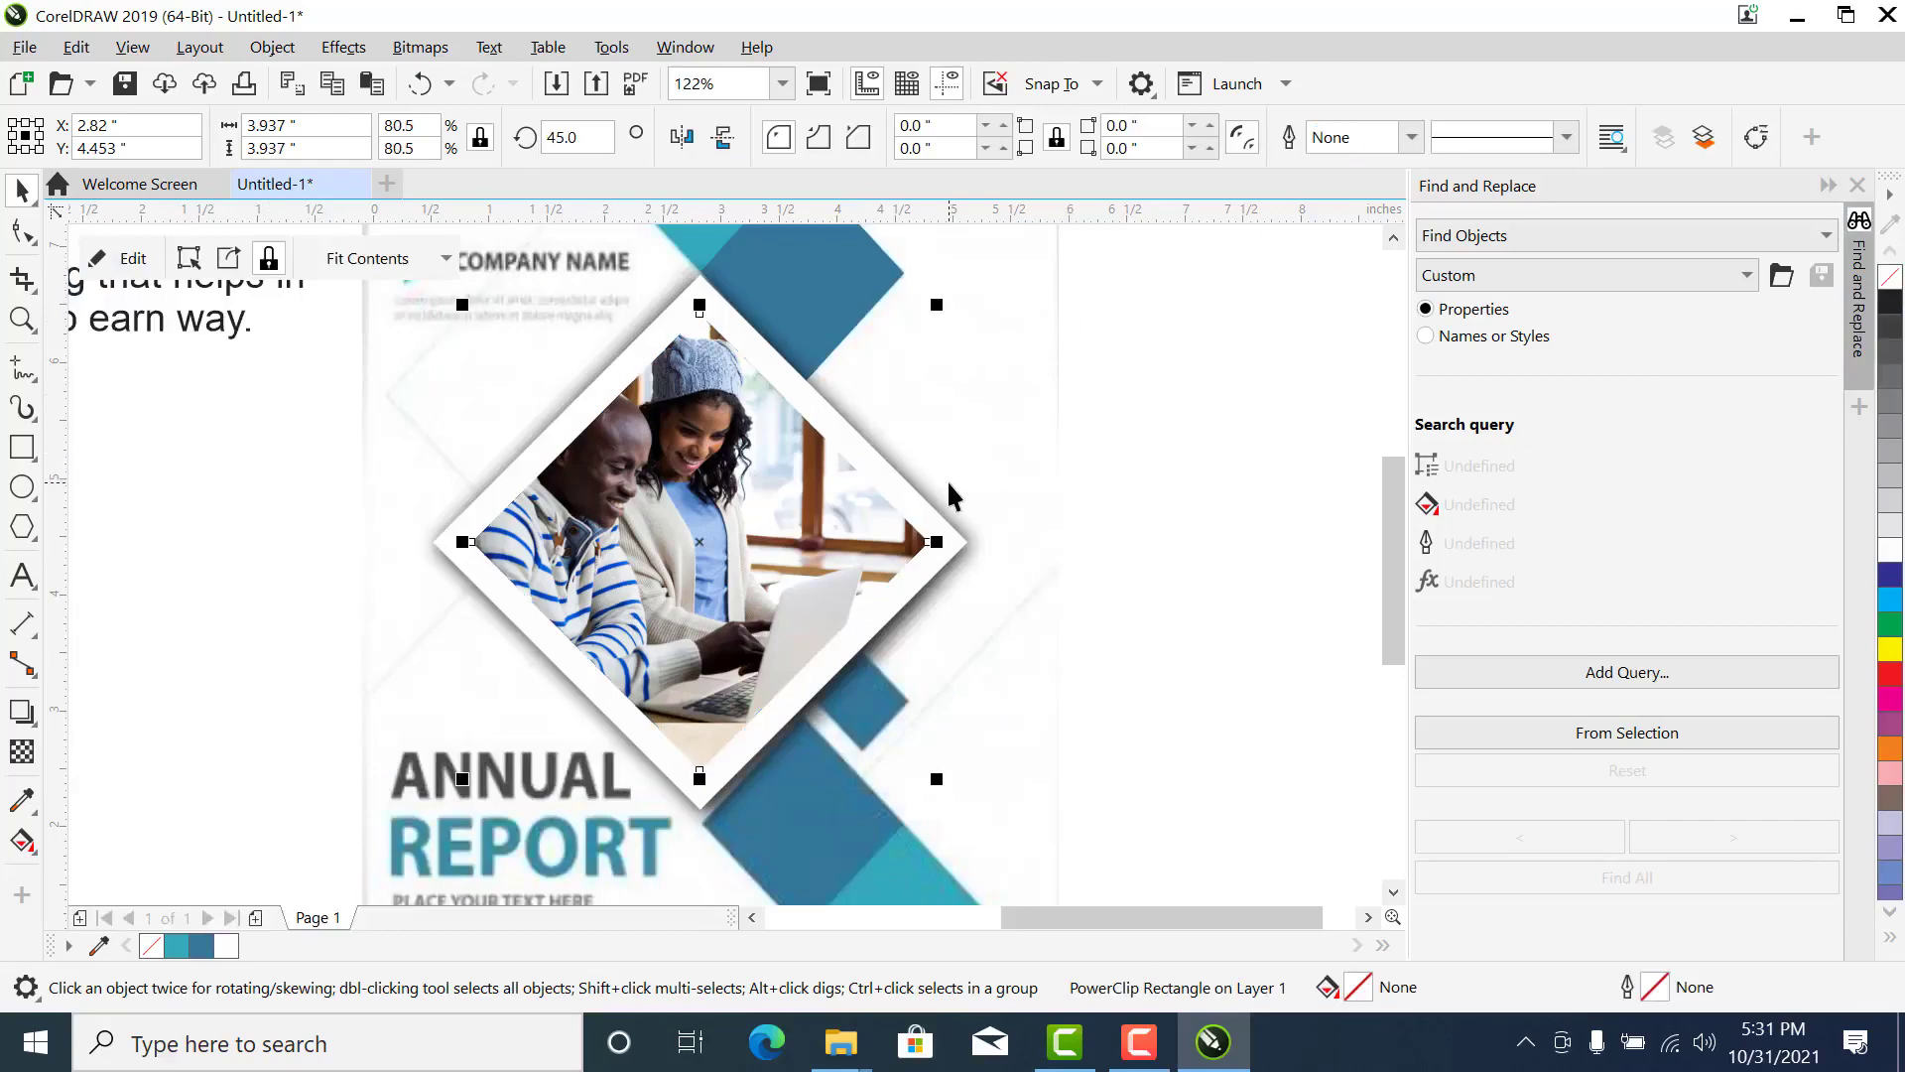
scroll(947, 480, "down", 2)
left_click(1081, 412)
- Draw a square about 0.73 inch wide over the small blue diamond at the photo frame's lower edge, replacing the first attempt
scroll(929, 544, "down", 2)
key("z")
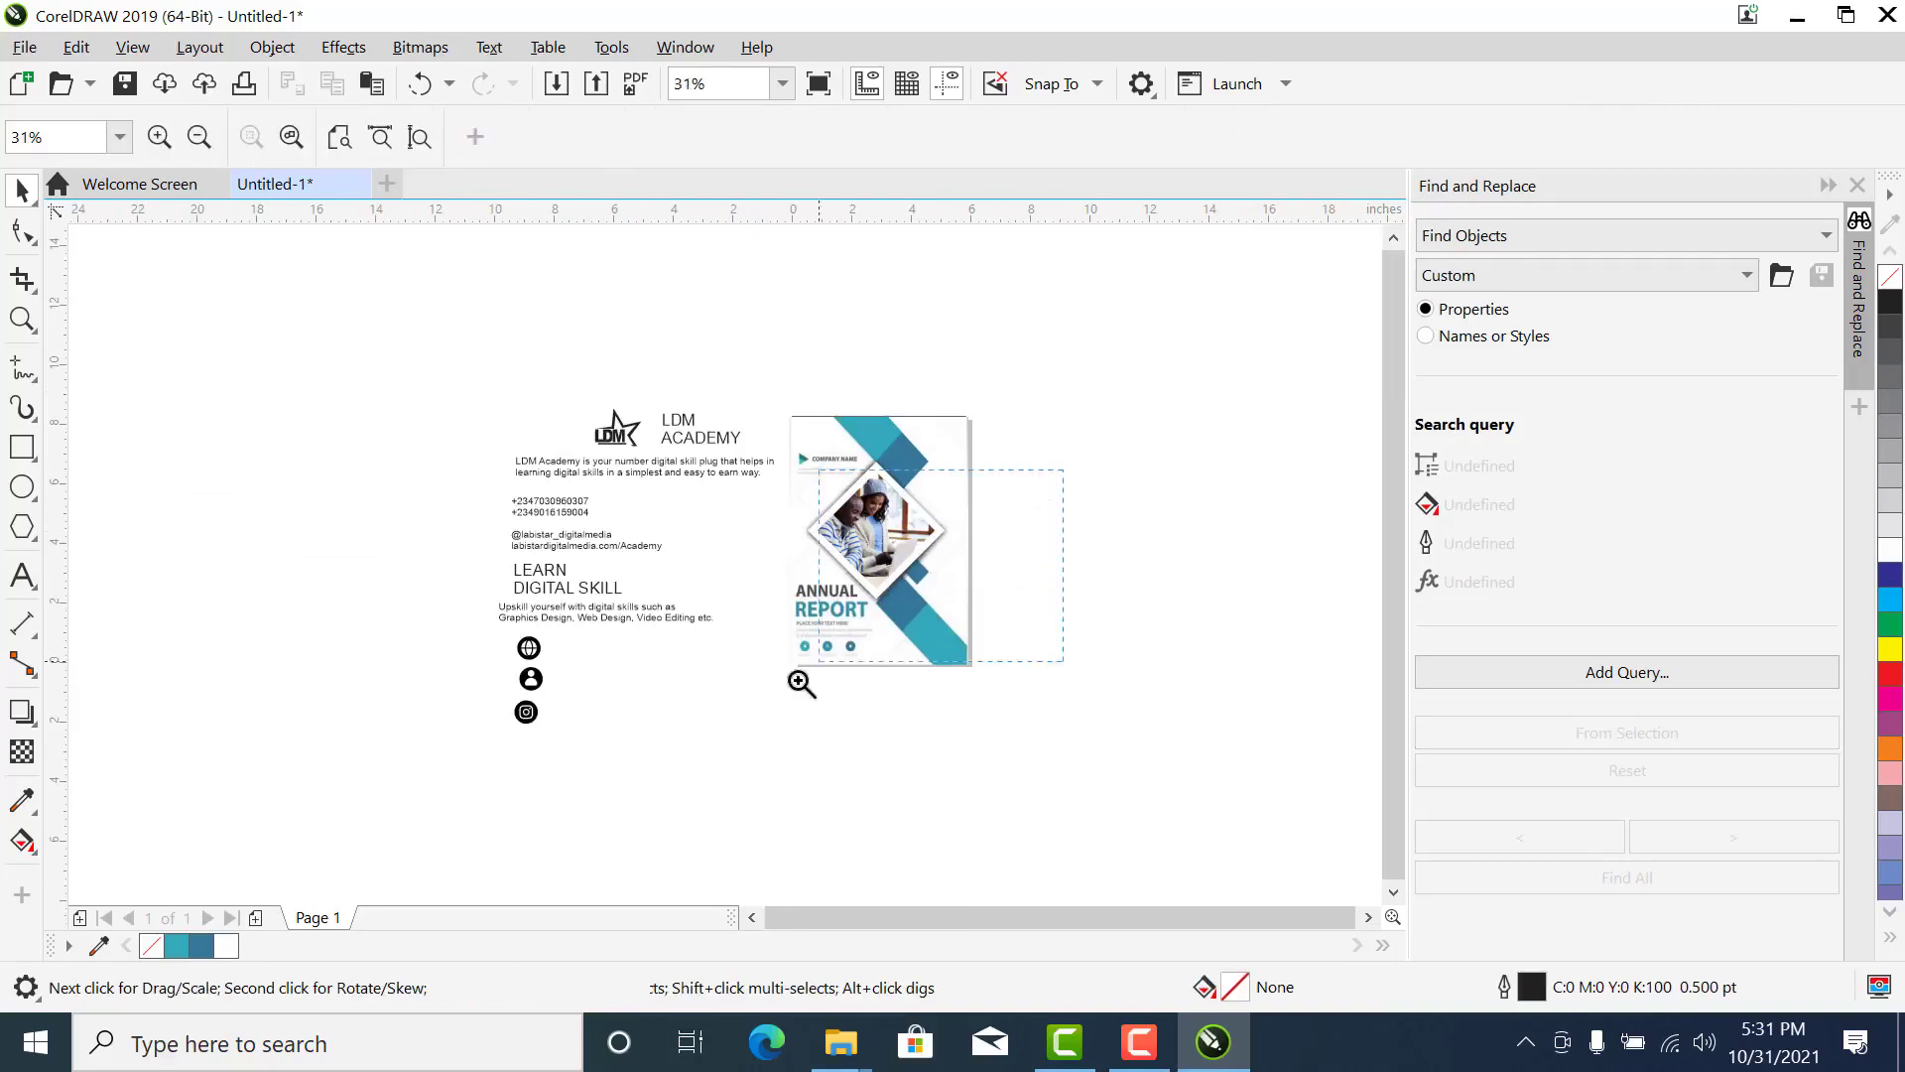
left_click(927, 575)
left_click(811, 487)
key("space")
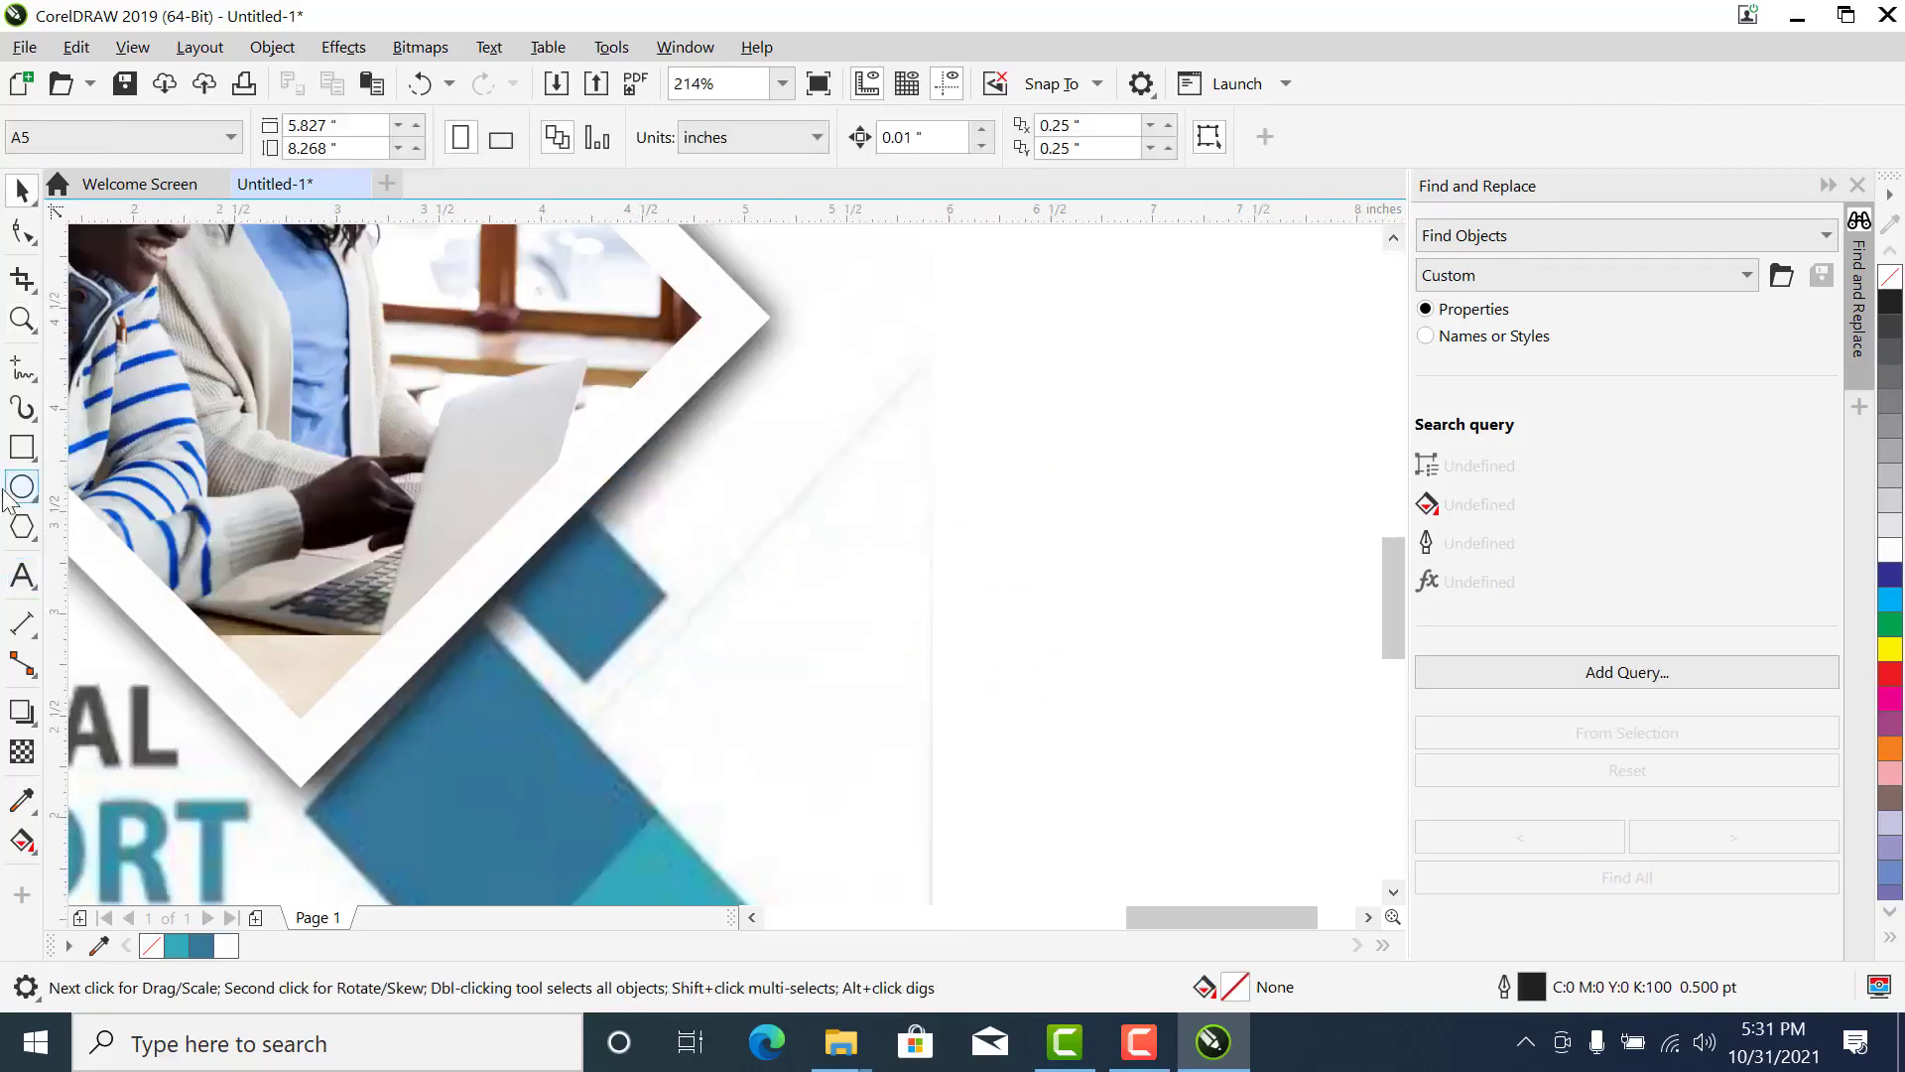
left_click(22, 446)
left_click_drag(621, 586, 659, 627)
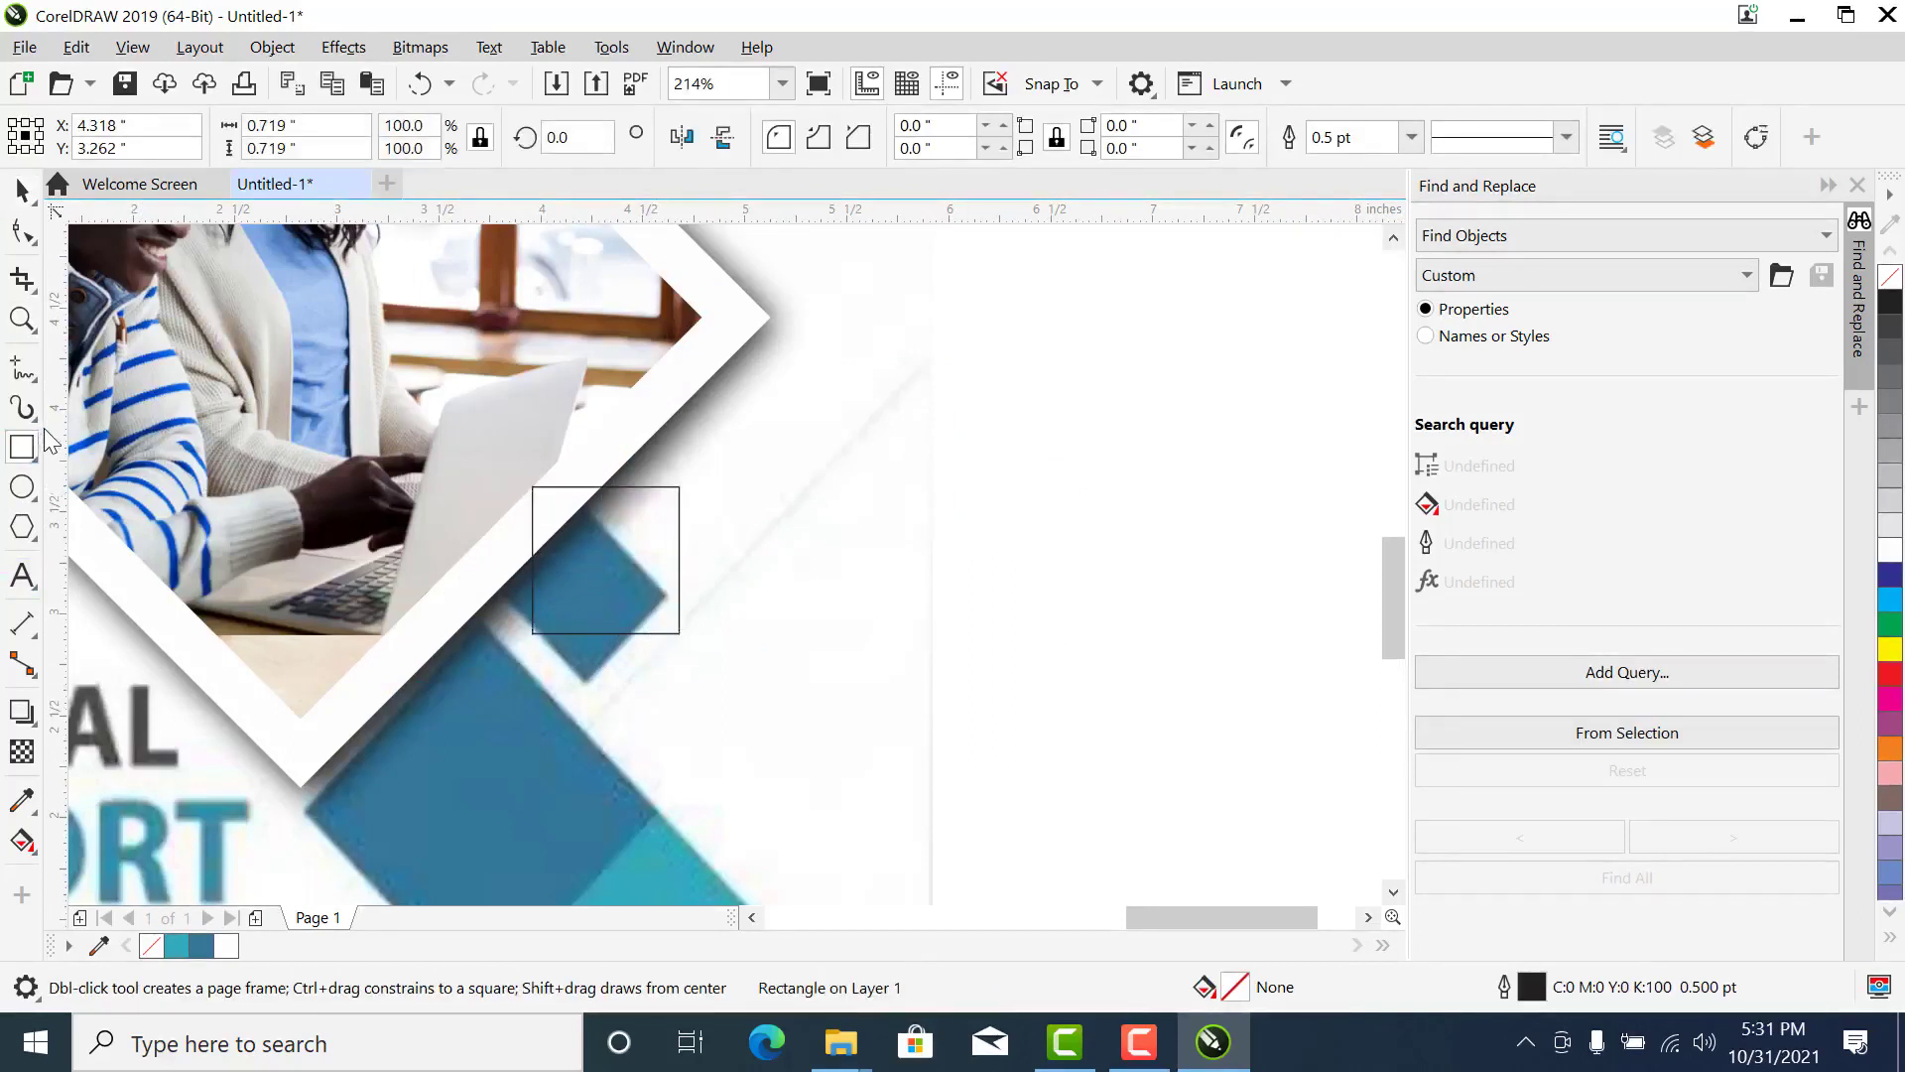
key("ctrl+z")
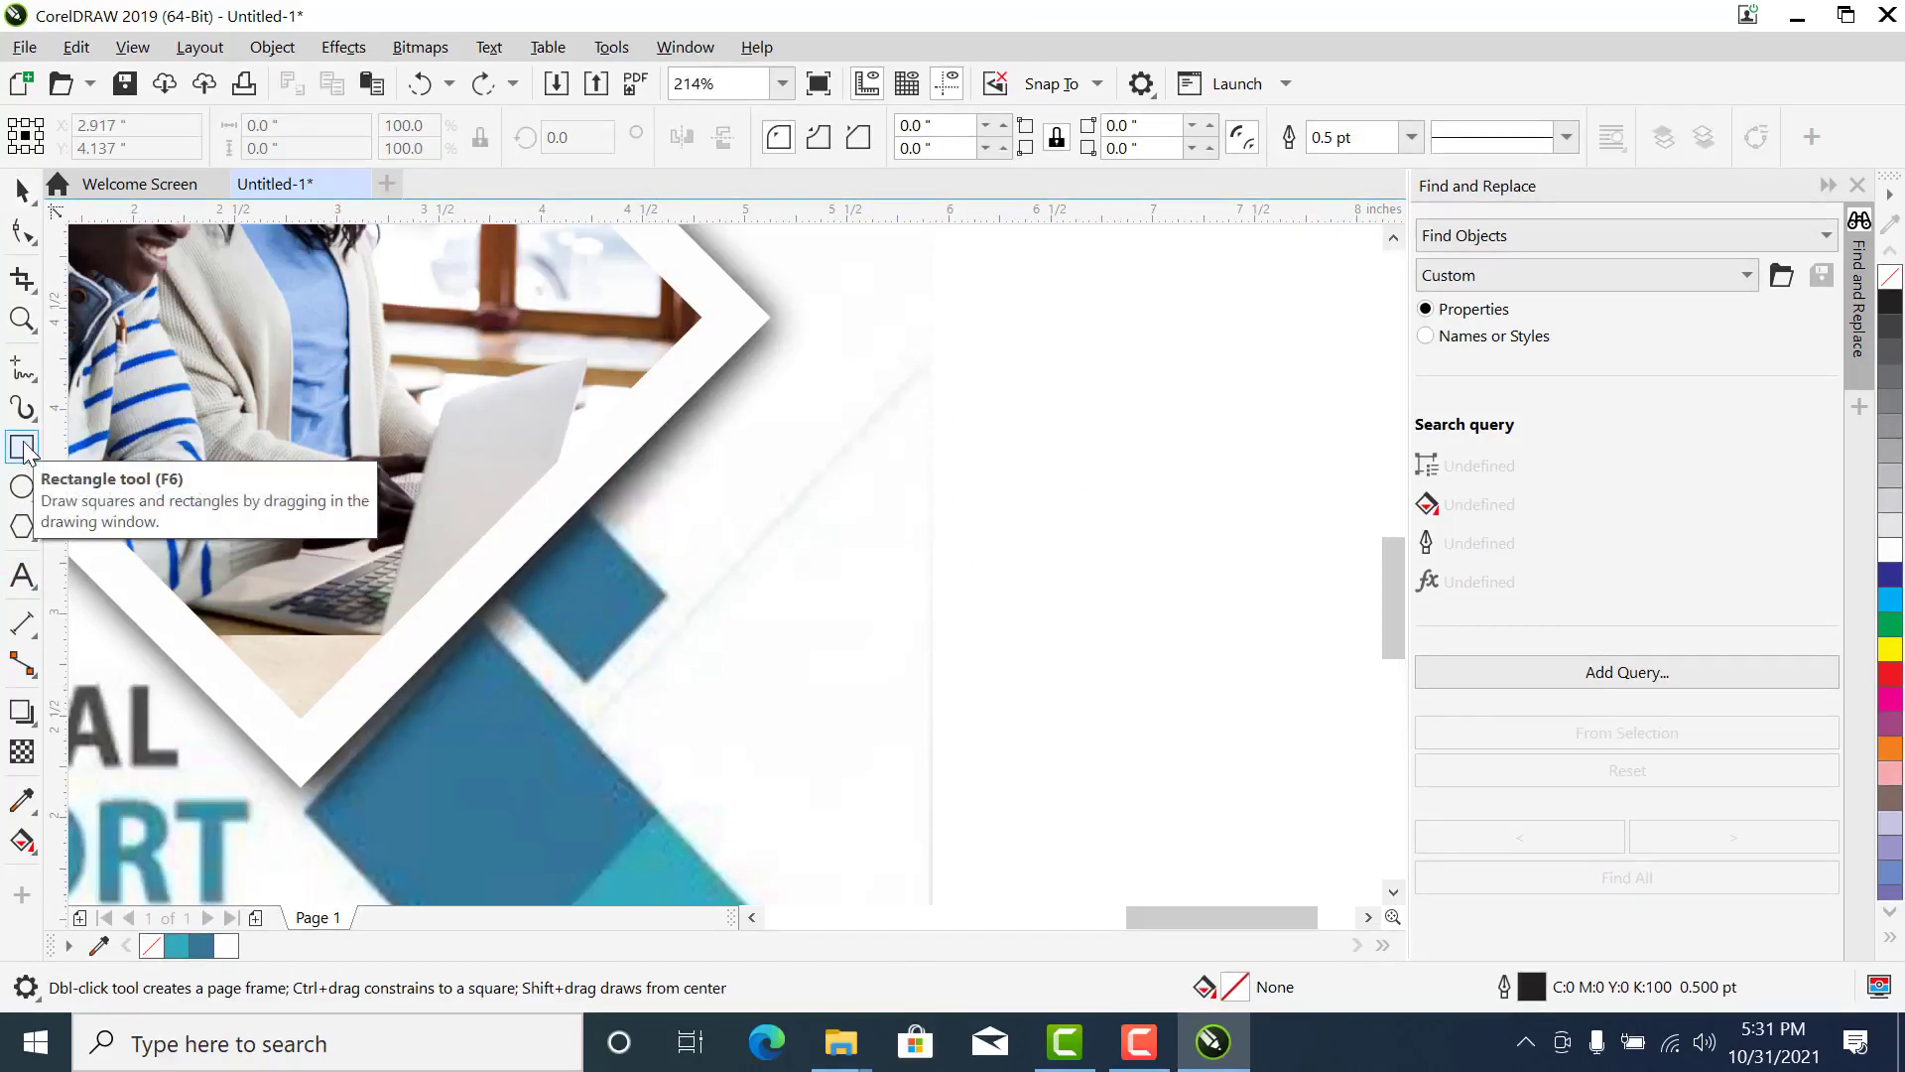
left_click_drag(528, 491, 671, 638)
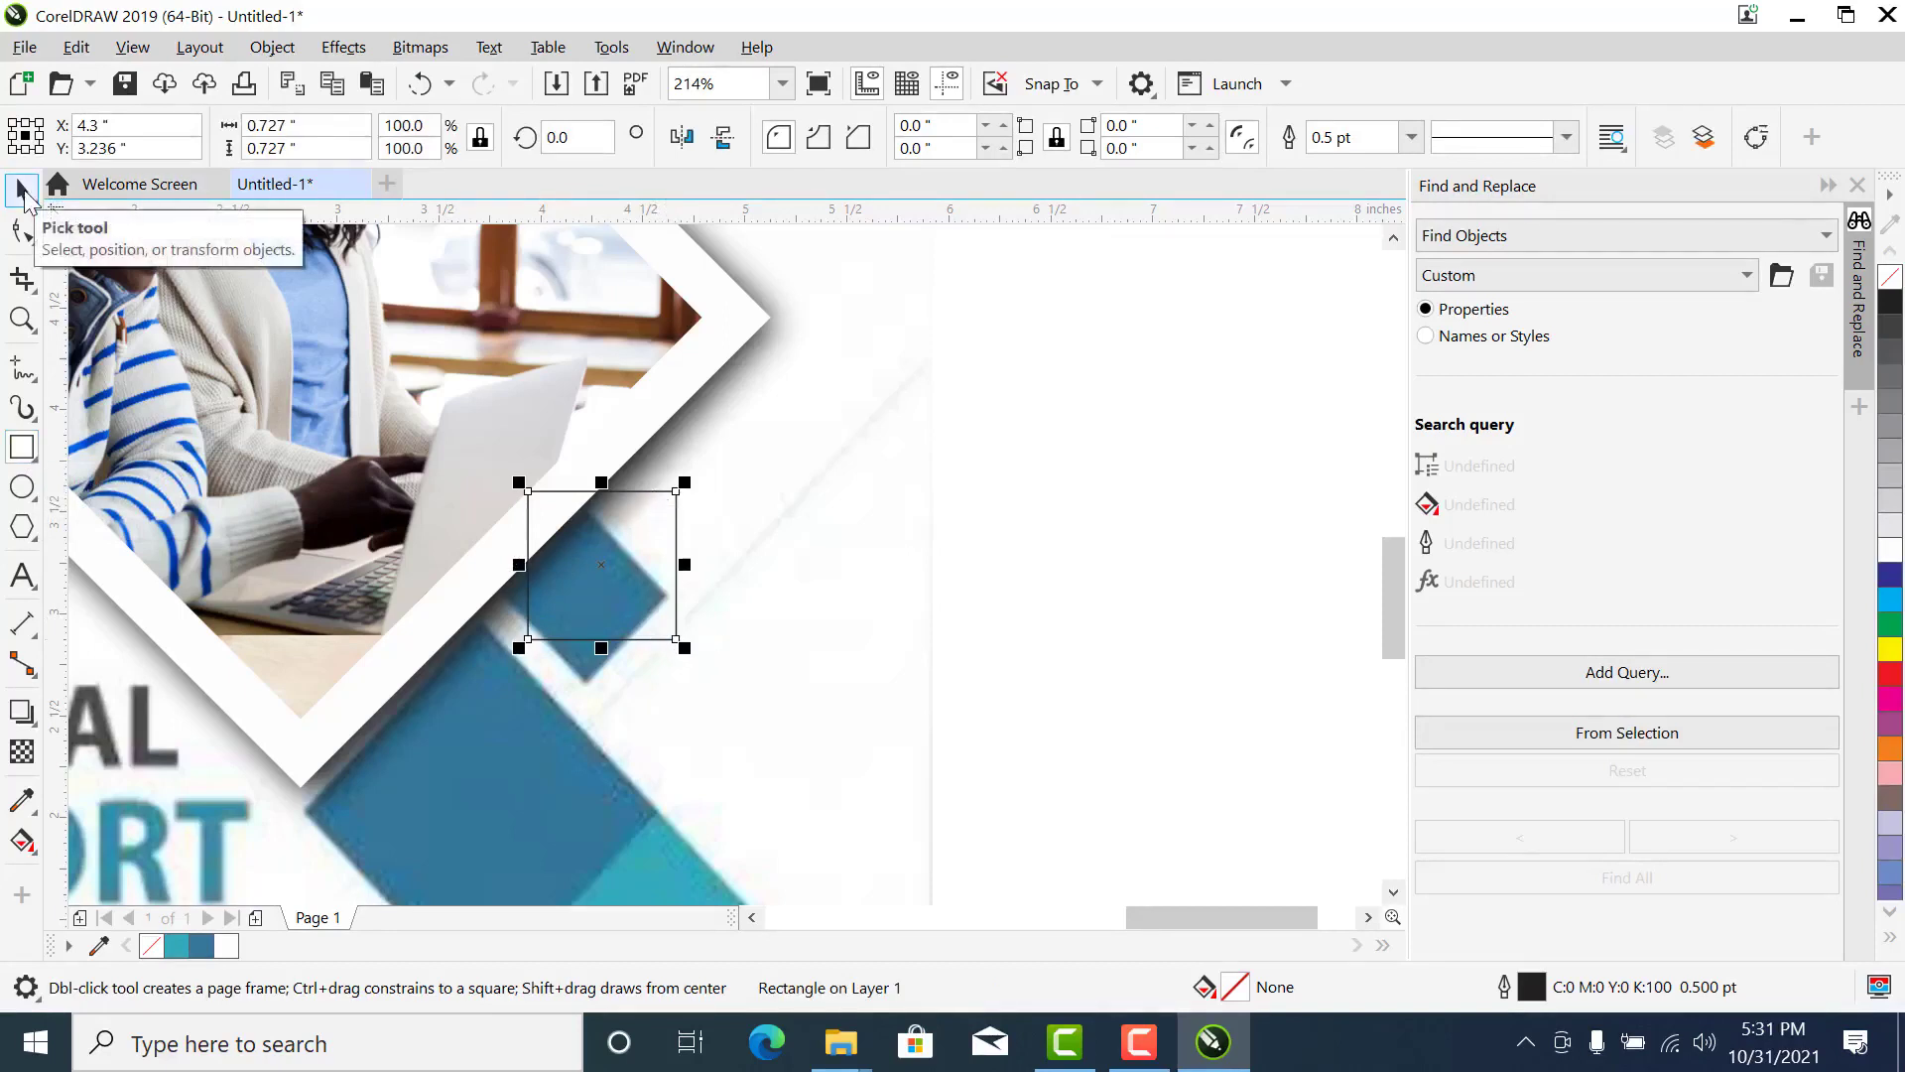
- Rotate the small square 45 degrees
left_click(23, 191)
left_click(607, 136)
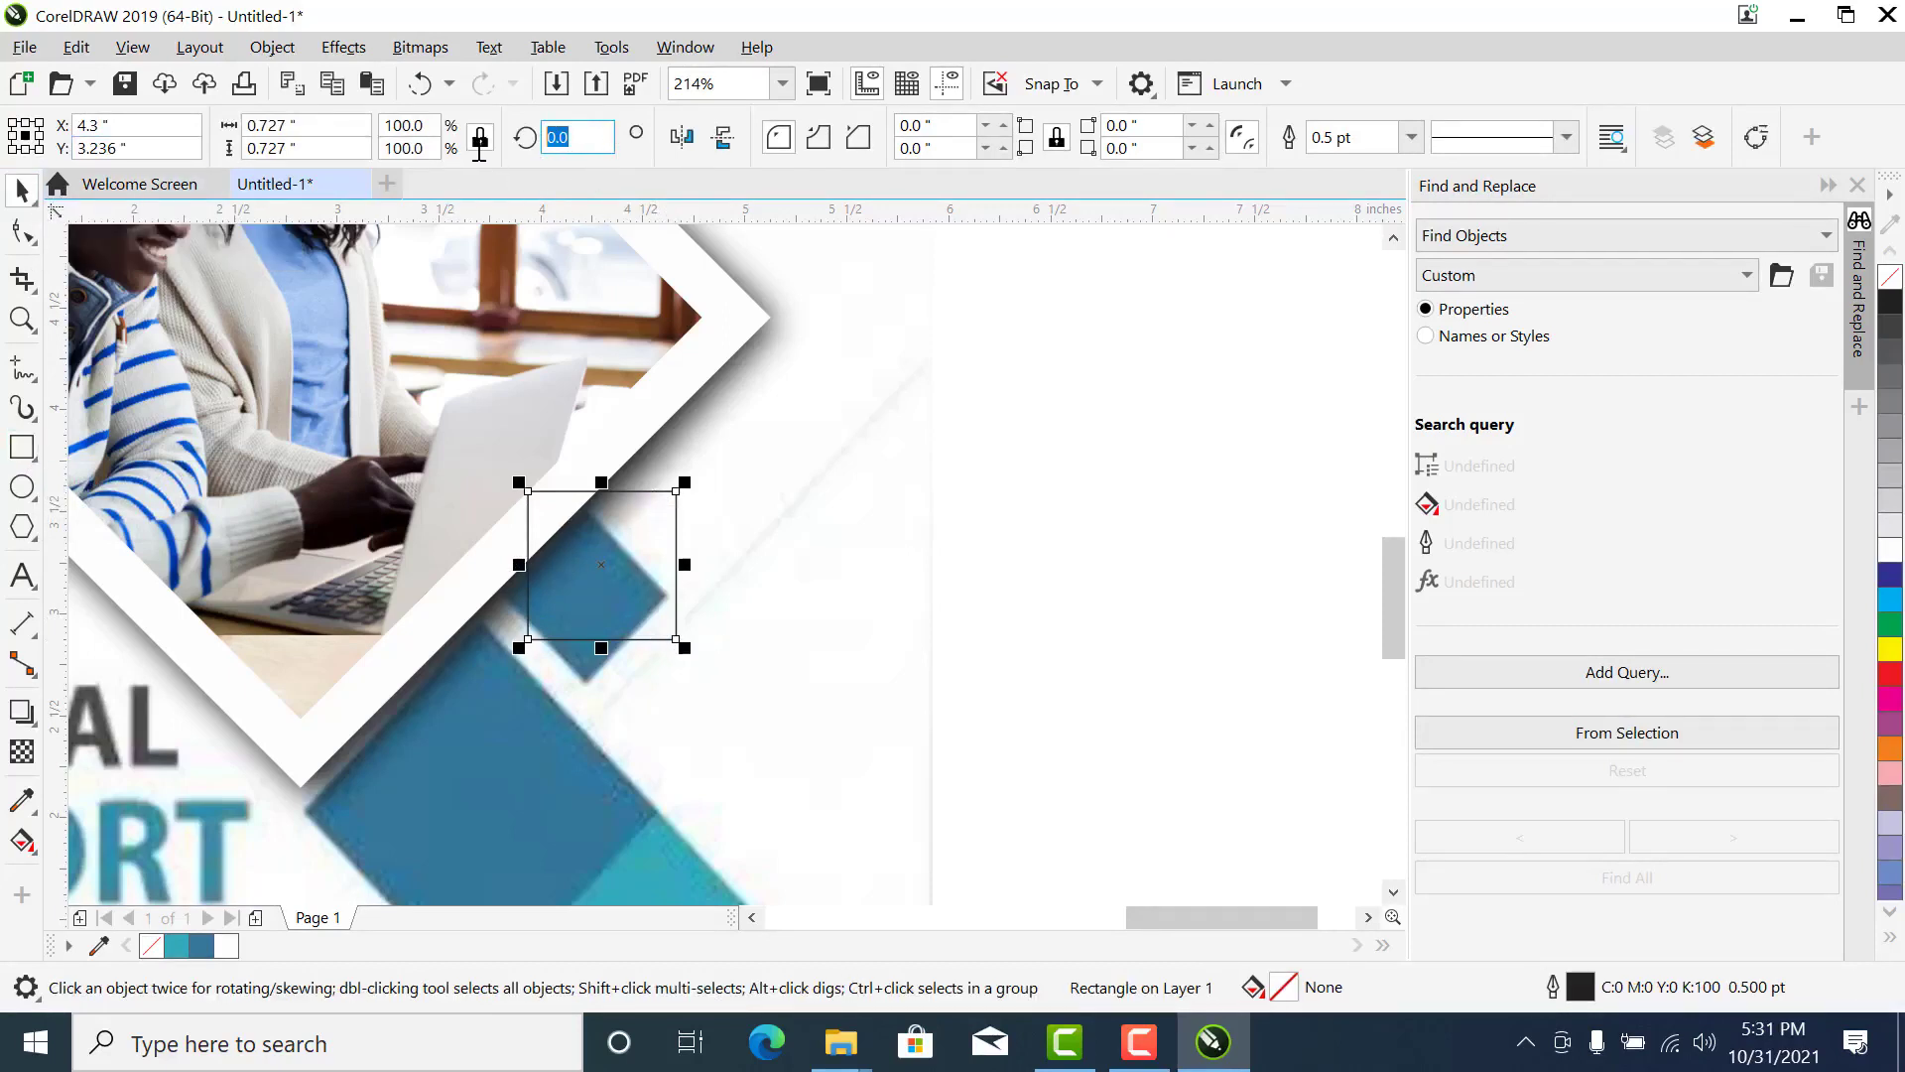
left_click(596, 136)
left_click_drag(586, 140, 526, 138)
type("45")
key("Return")
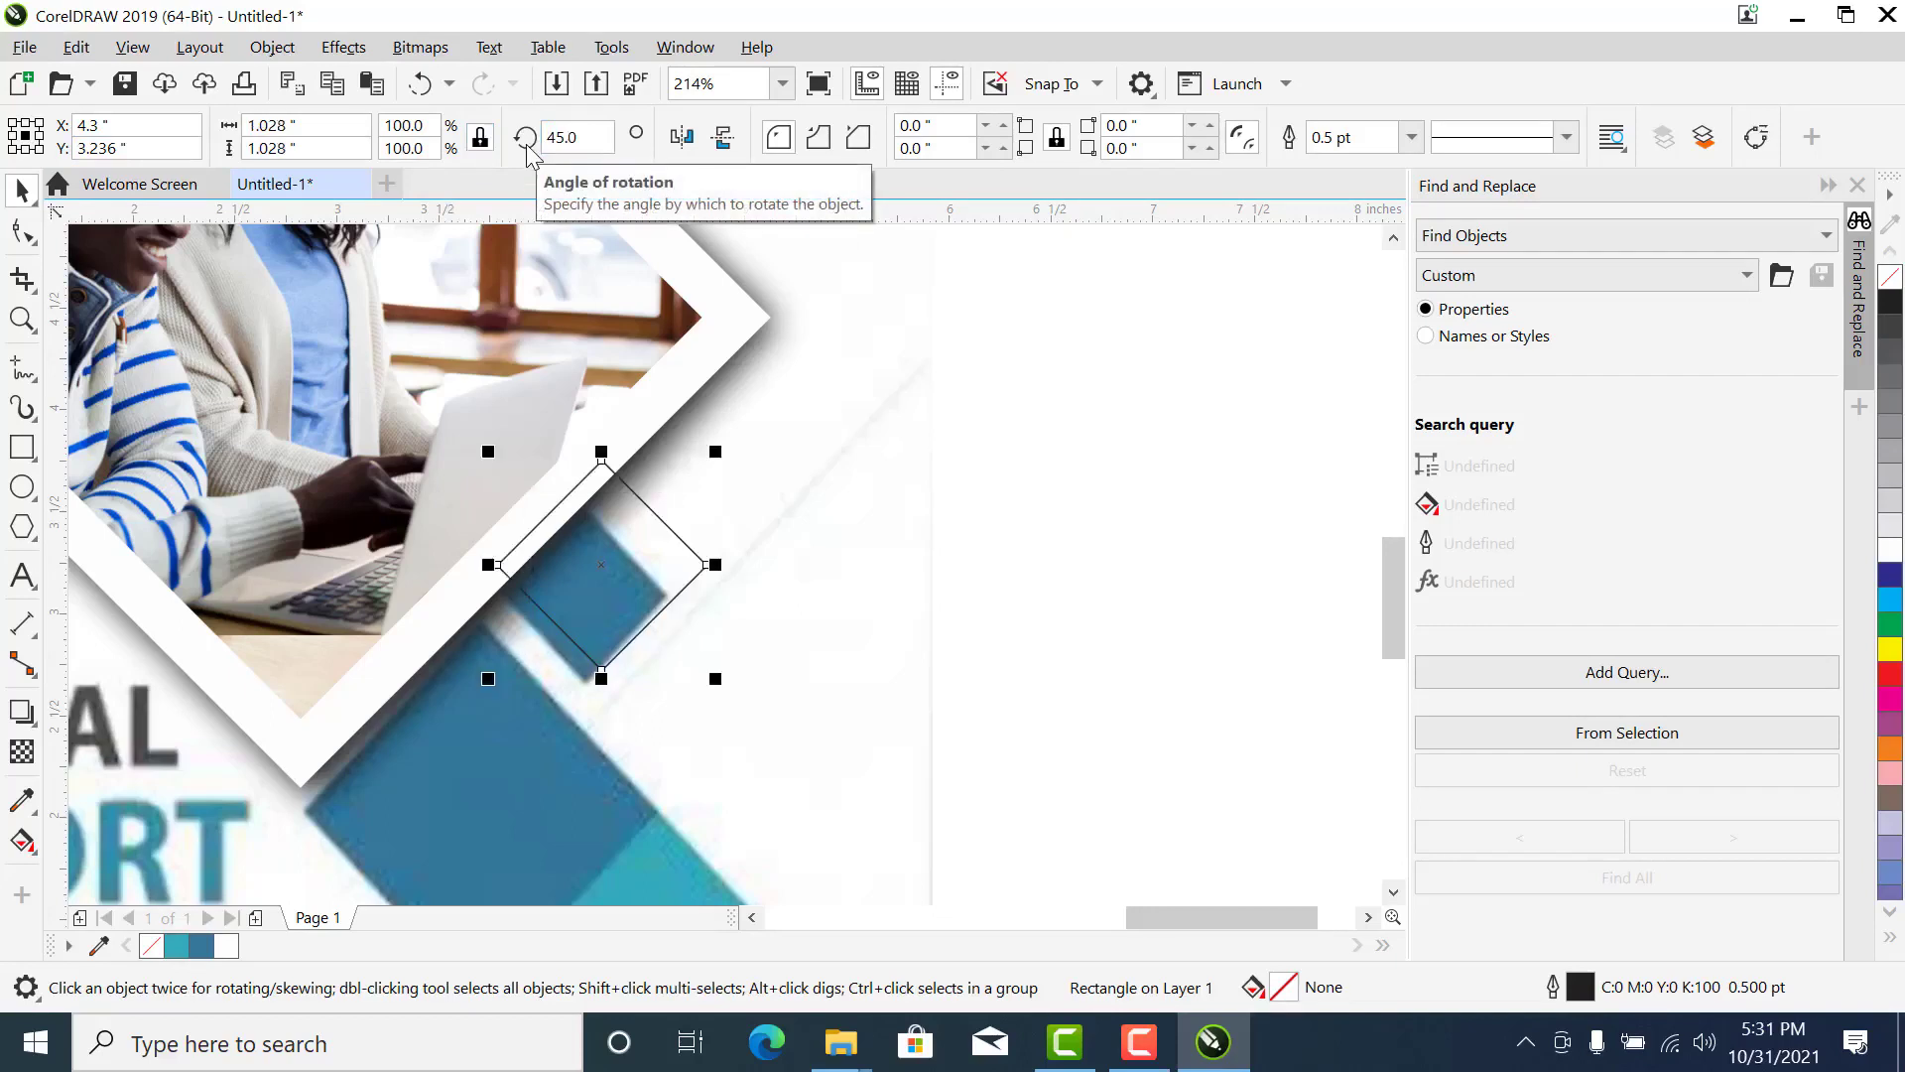
- Scale the rotated square to about 0.88 inch wide and align it over the reference's small blue diamond
left_click_drag(714, 448, 692, 498)
left_click_drag(614, 561, 623, 570)
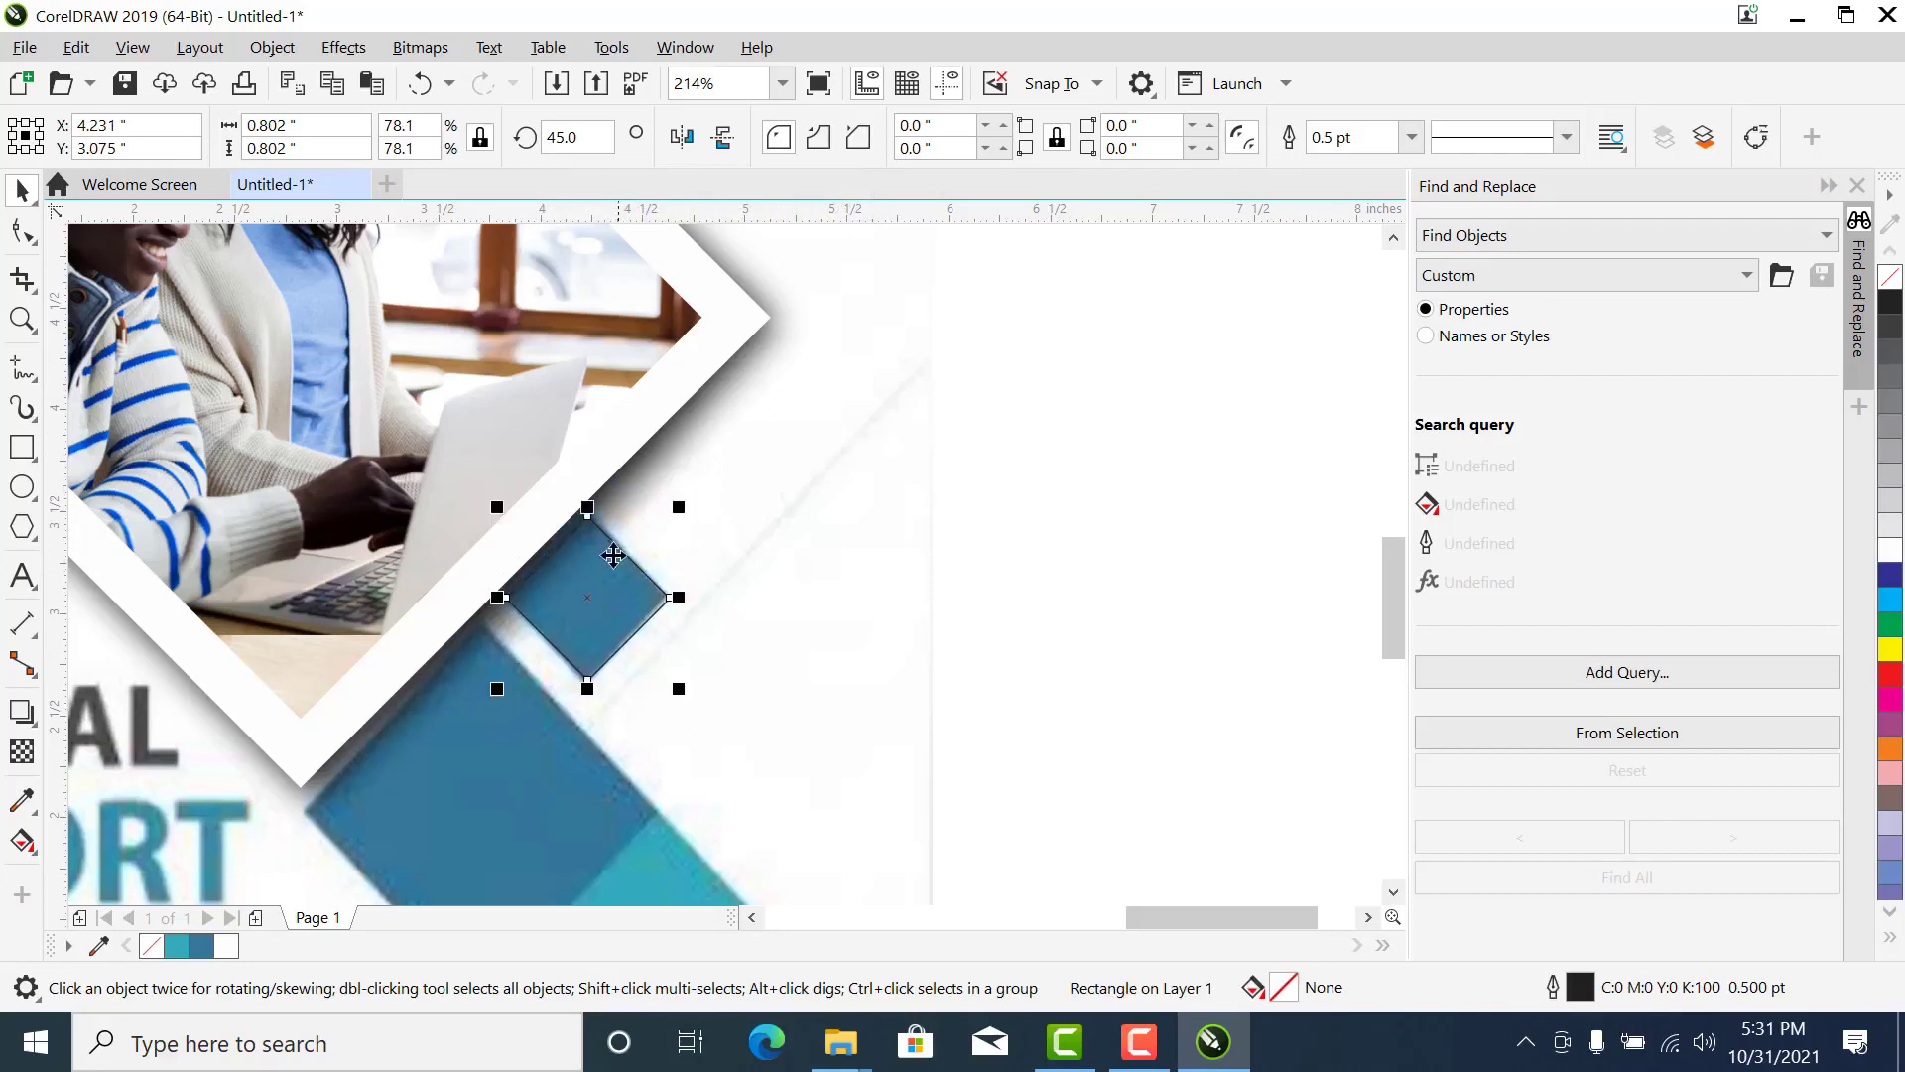
left_click_drag(500, 510, 486, 496)
left_click_drag(593, 631, 587, 624)
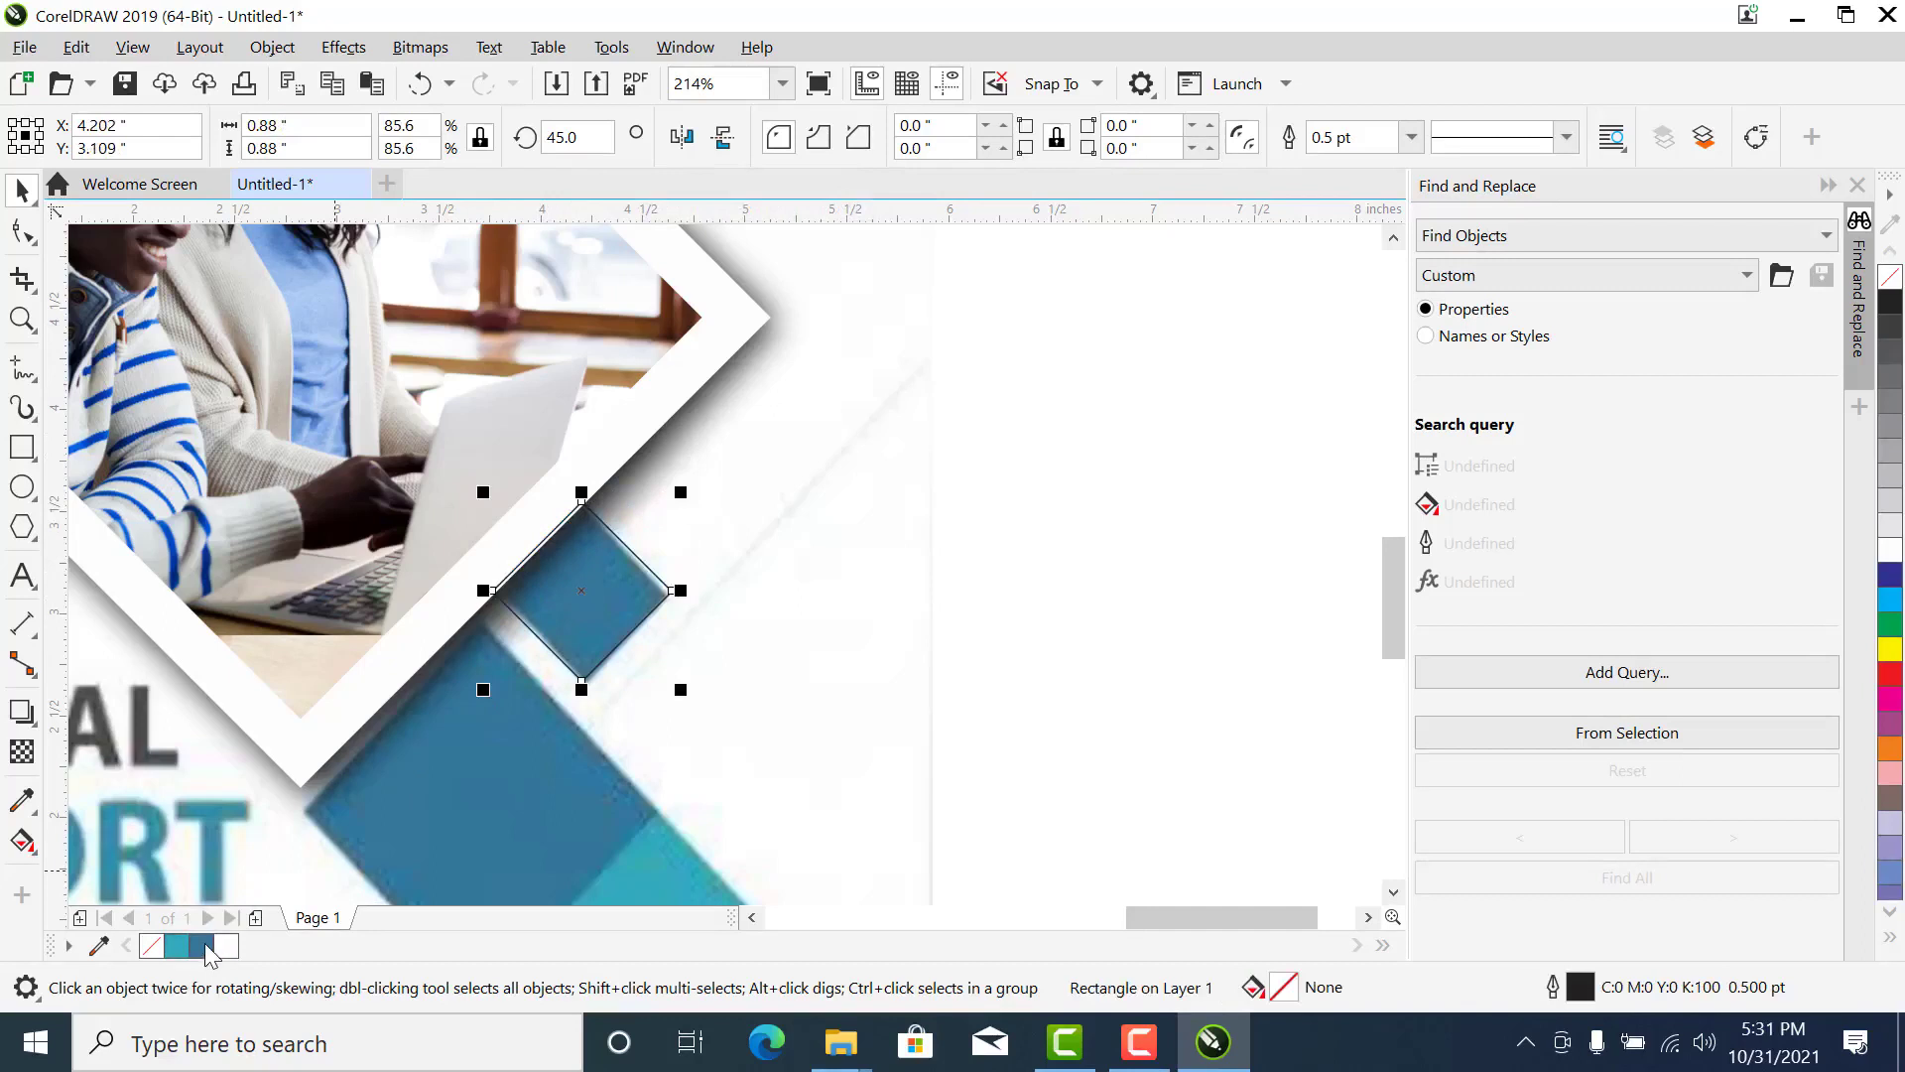
- Fill the small diamond with the dark blue R53 G119 B154 and remove its outline
left_click(202, 945)
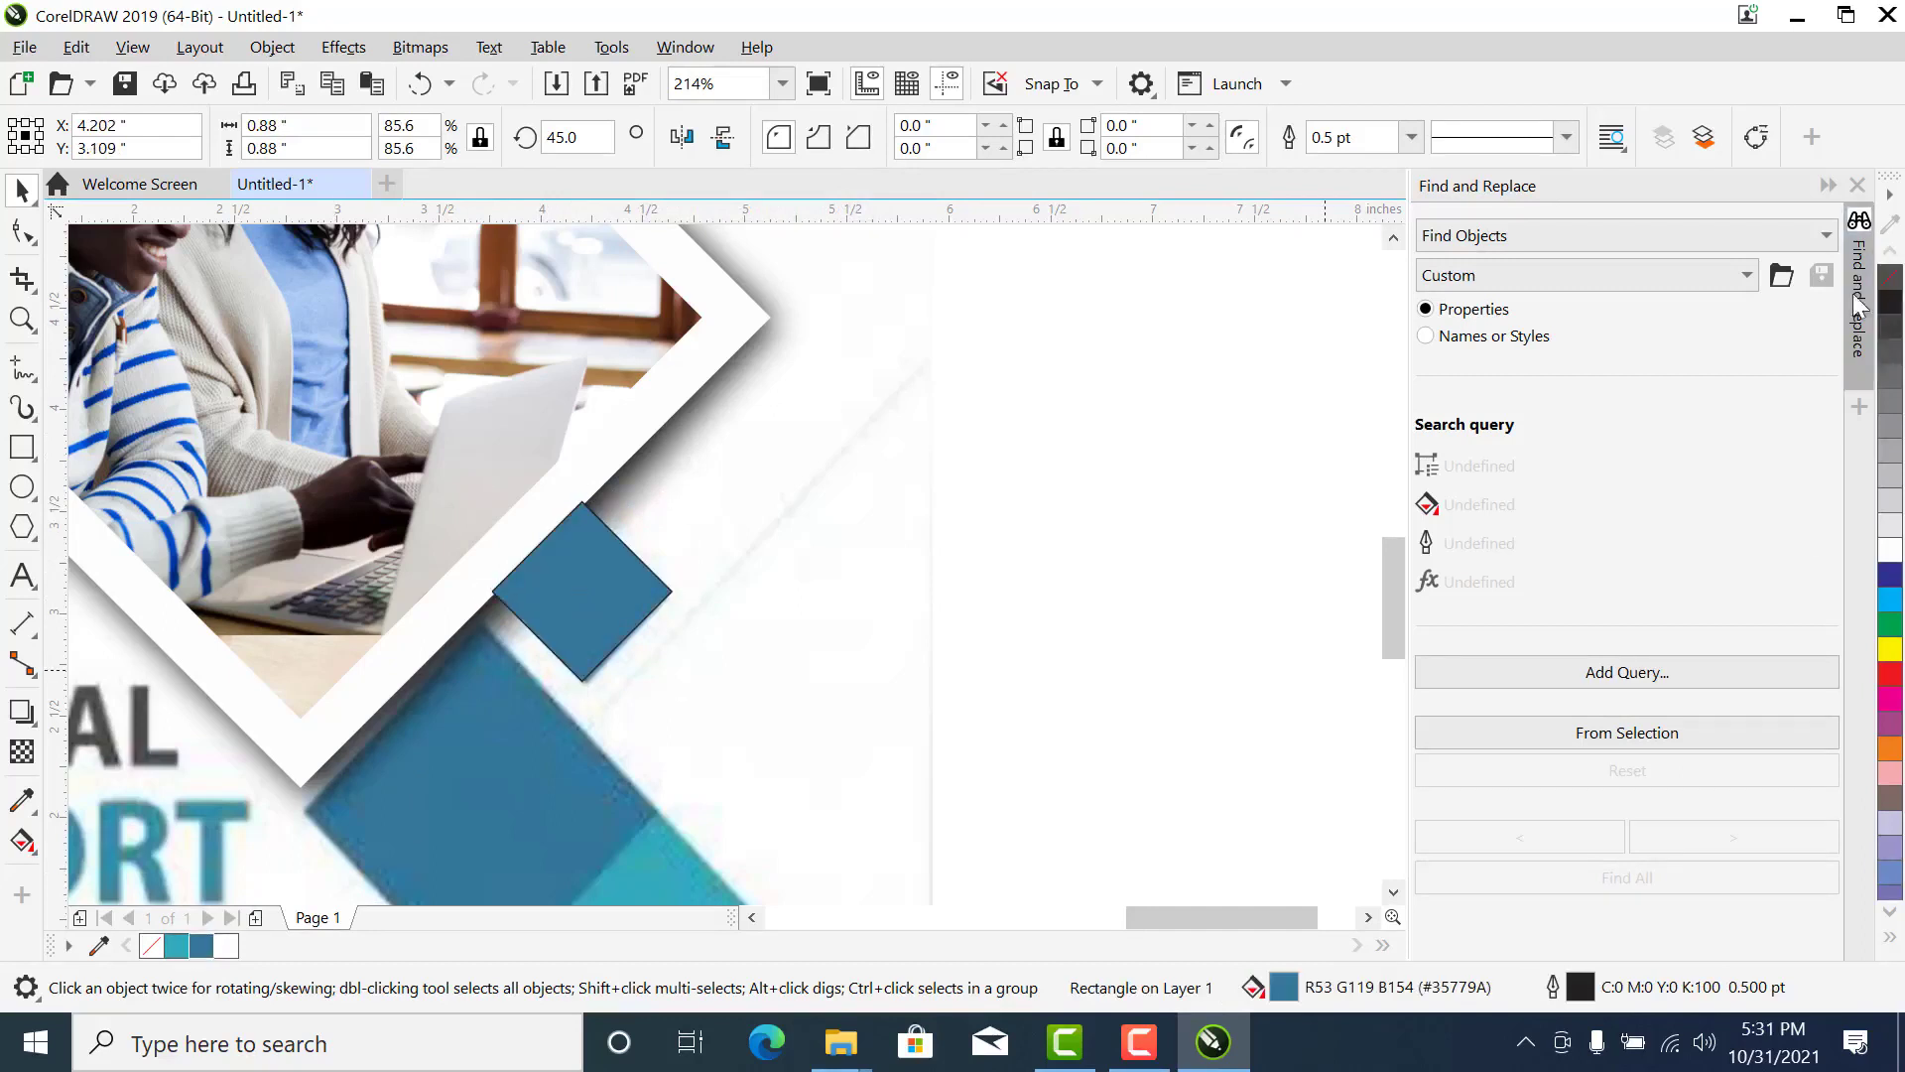
left_click(655, 434)
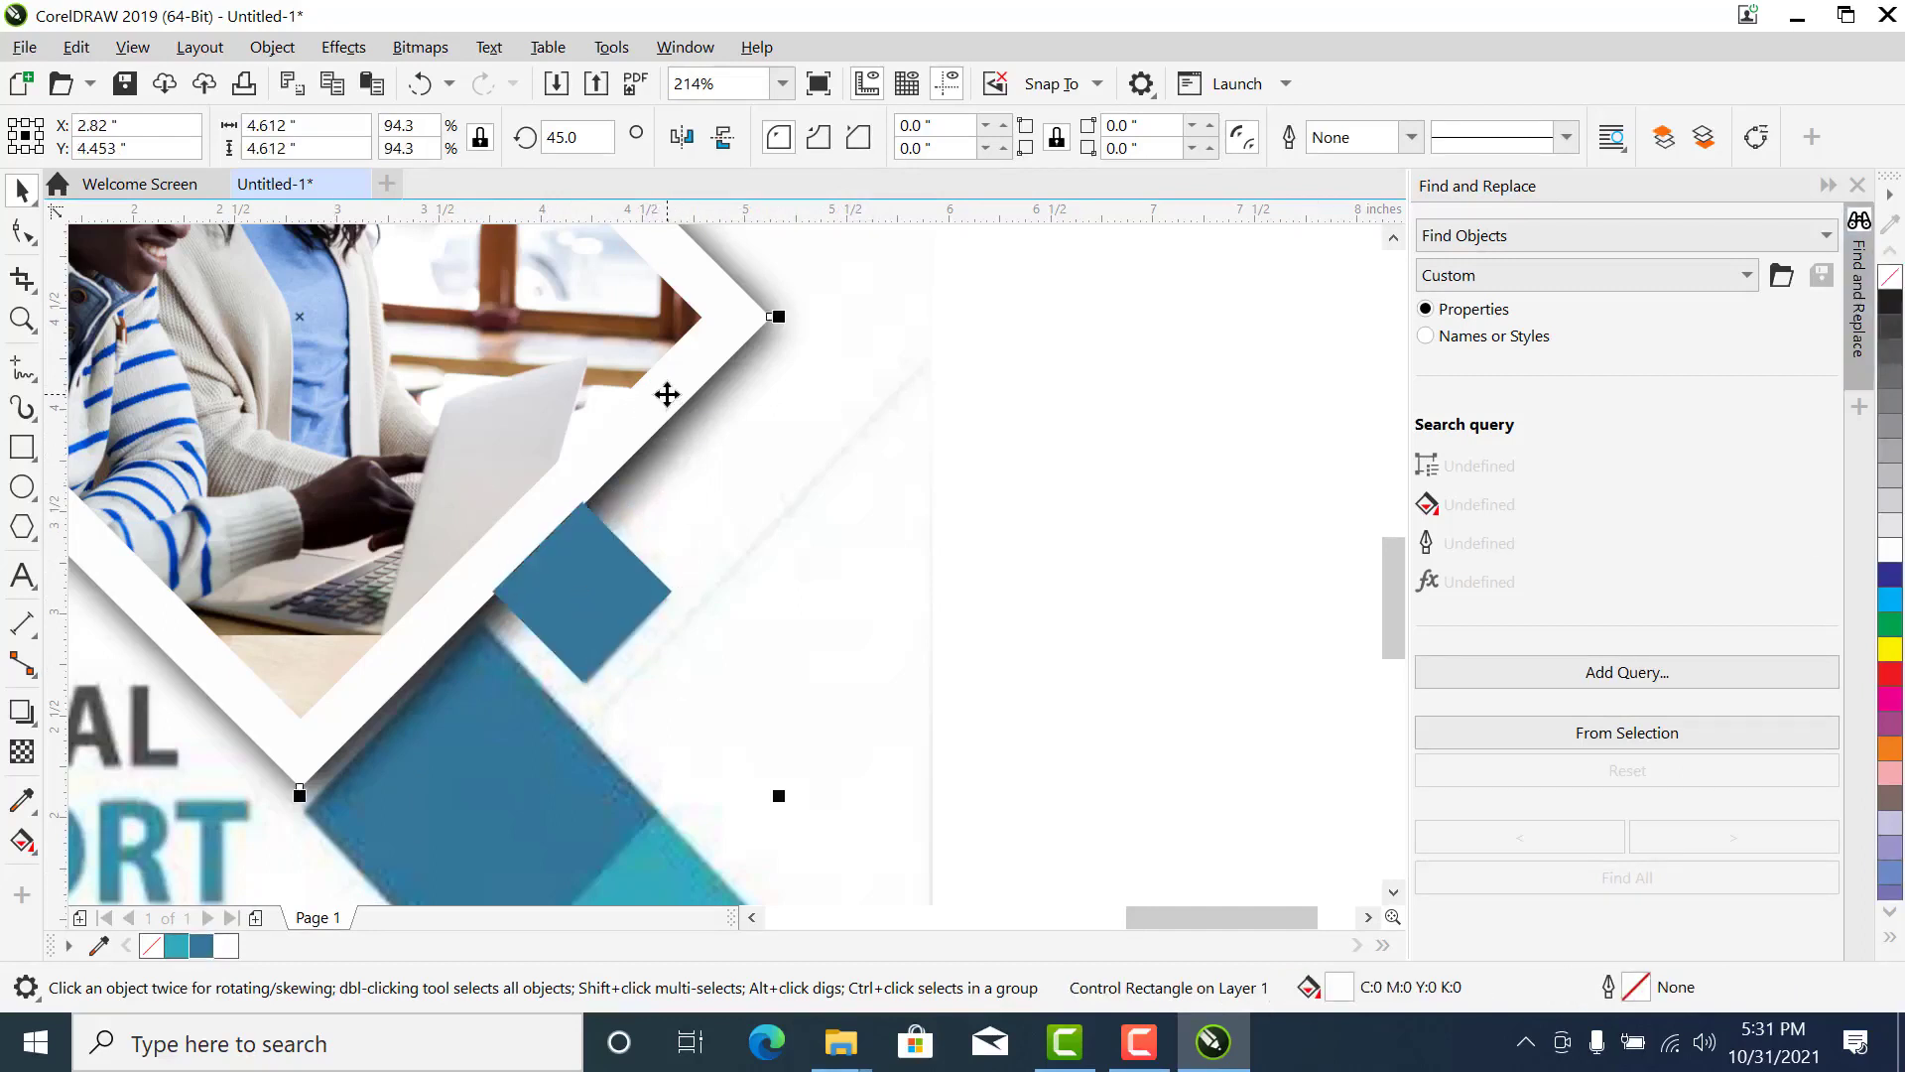
scroll(667, 394, "down", 3)
scroll(764, 314, "down", 3)
key("z")
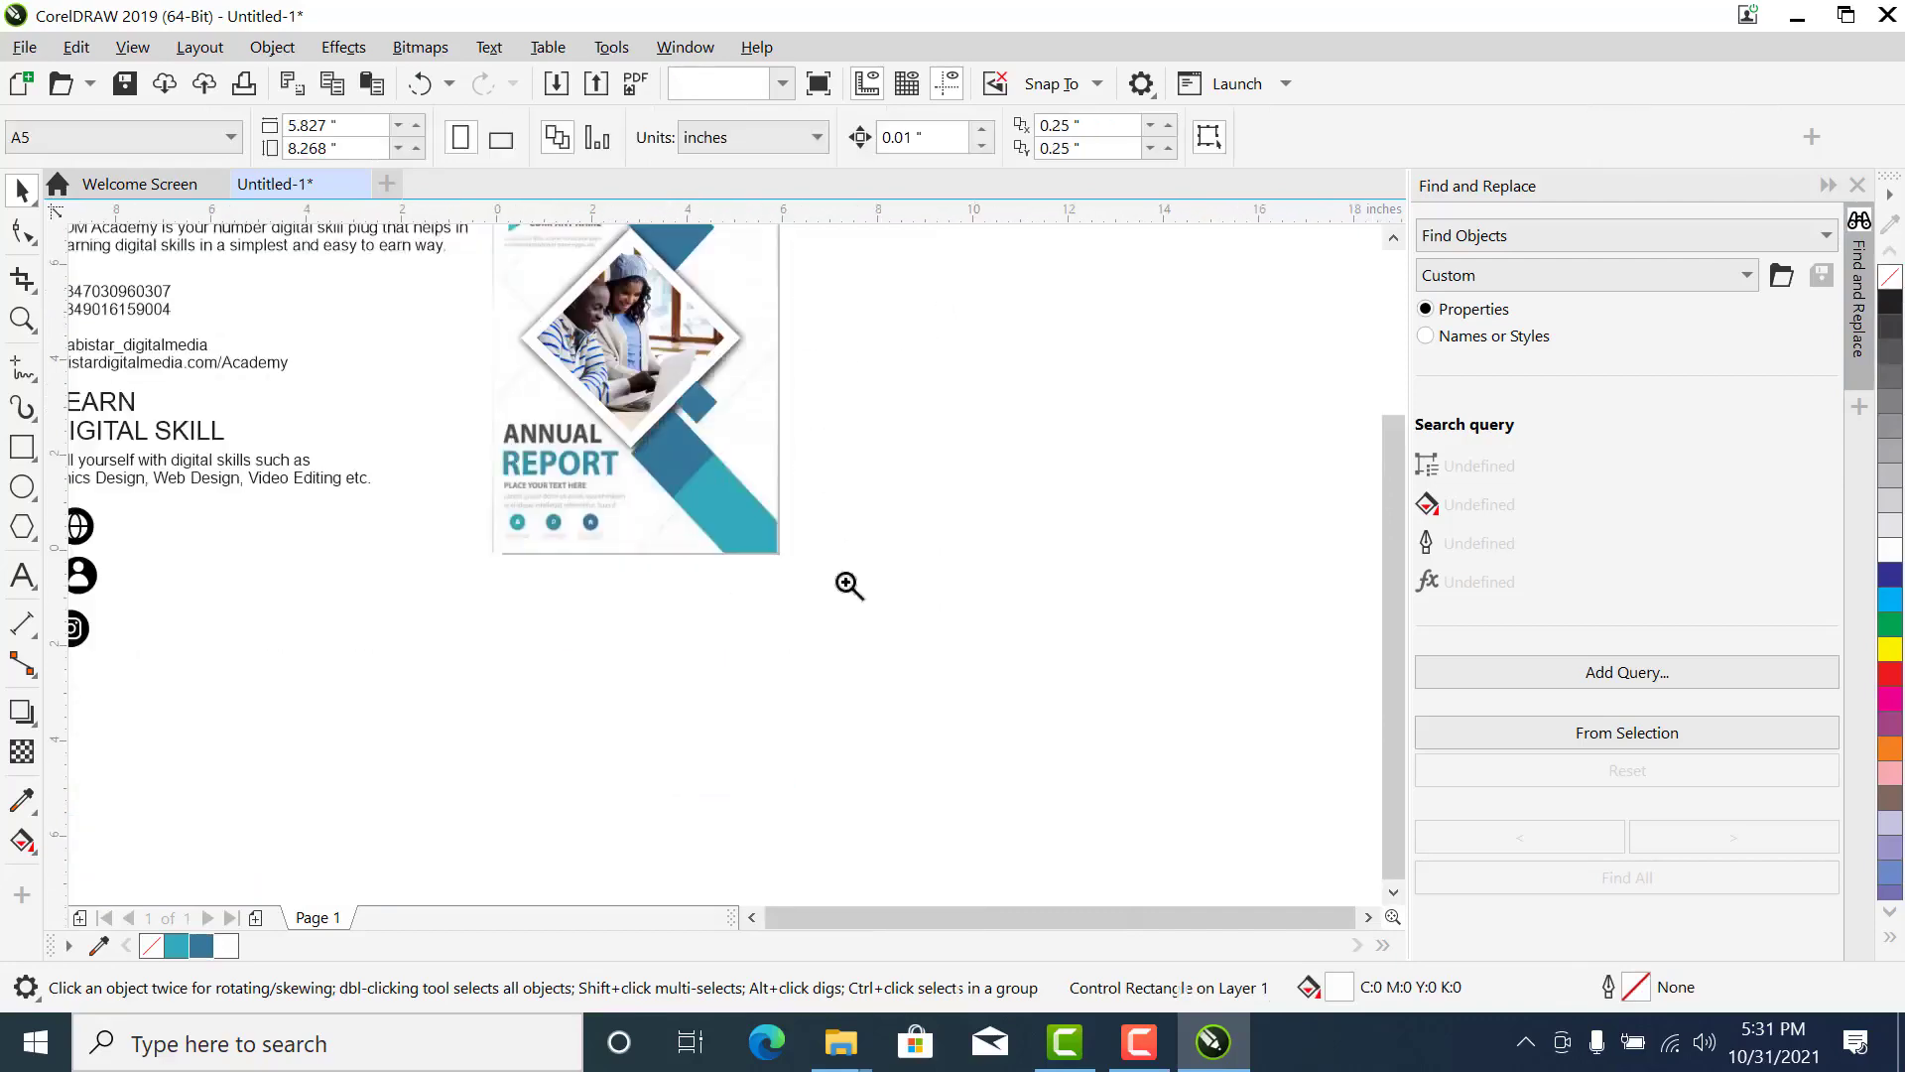
right_click(494, 365)
key("space")
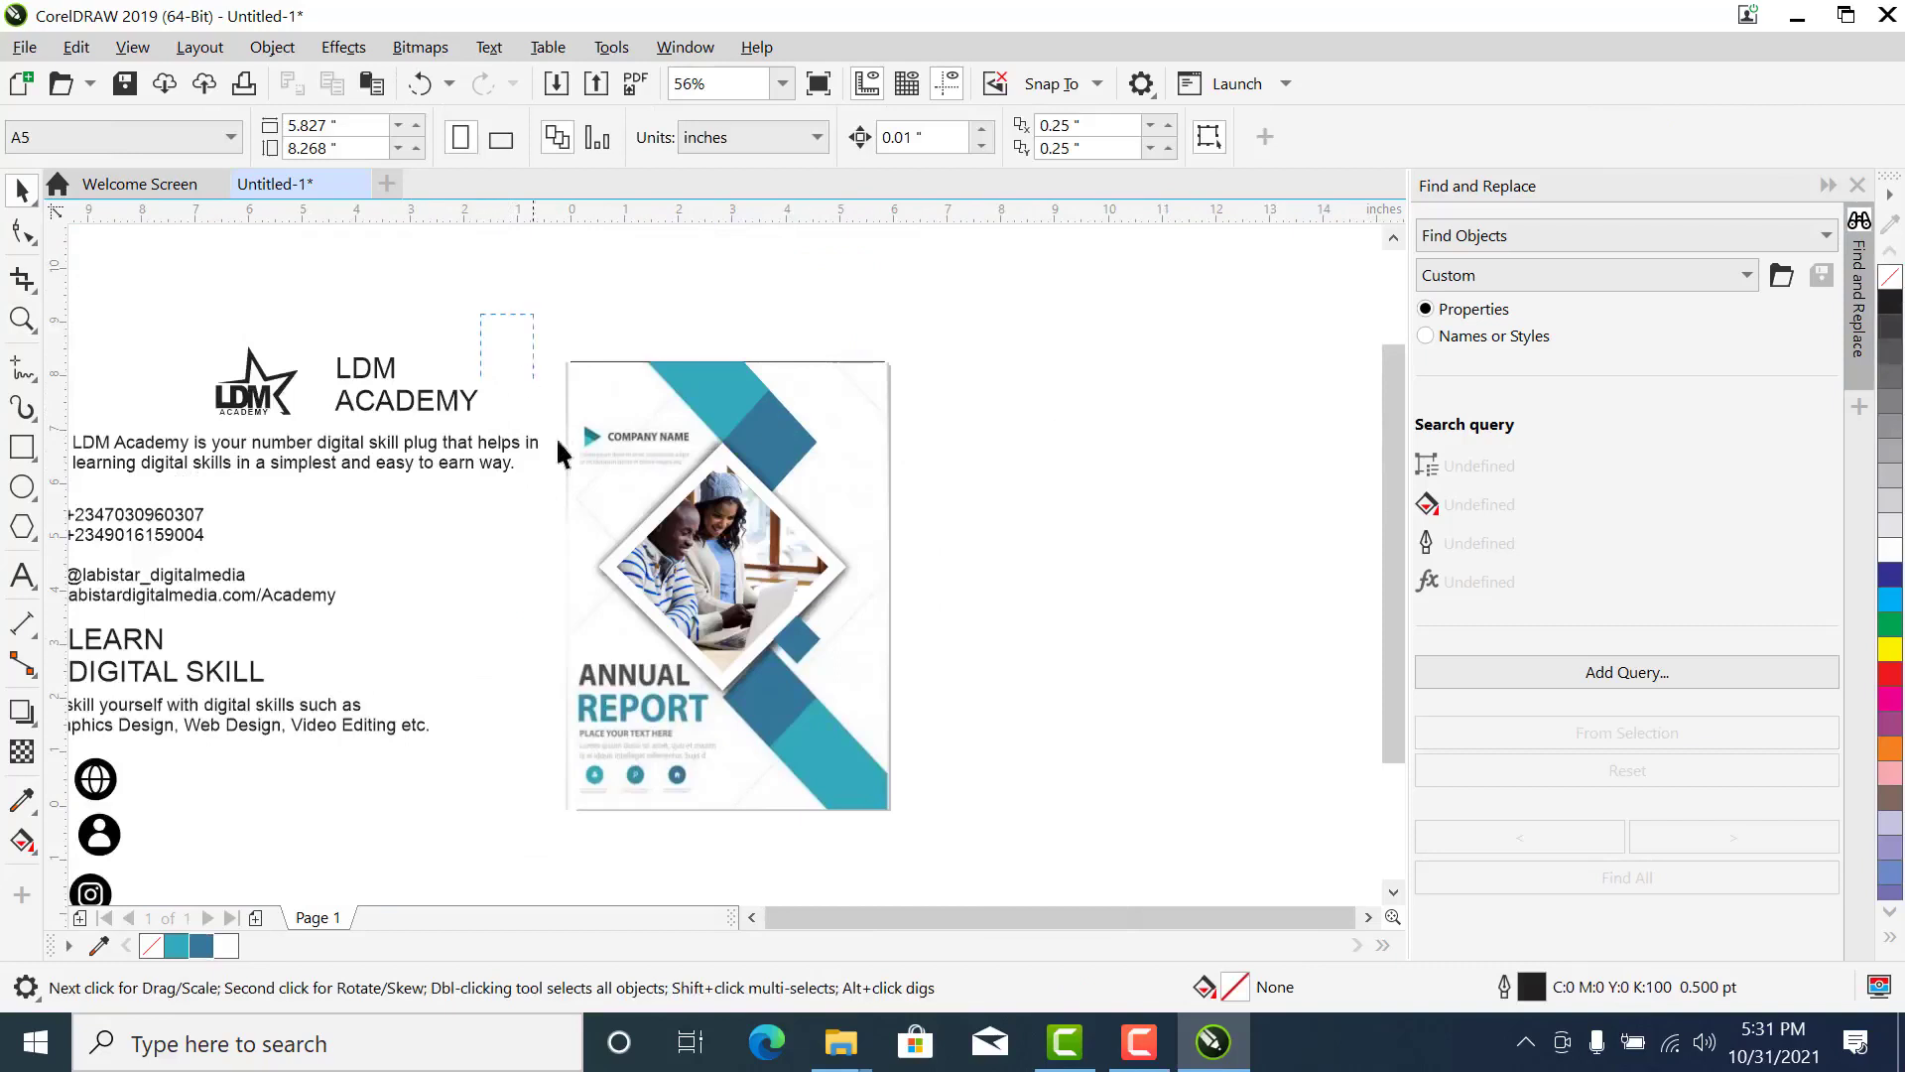
left_click_drag(557, 451, 635, 588)
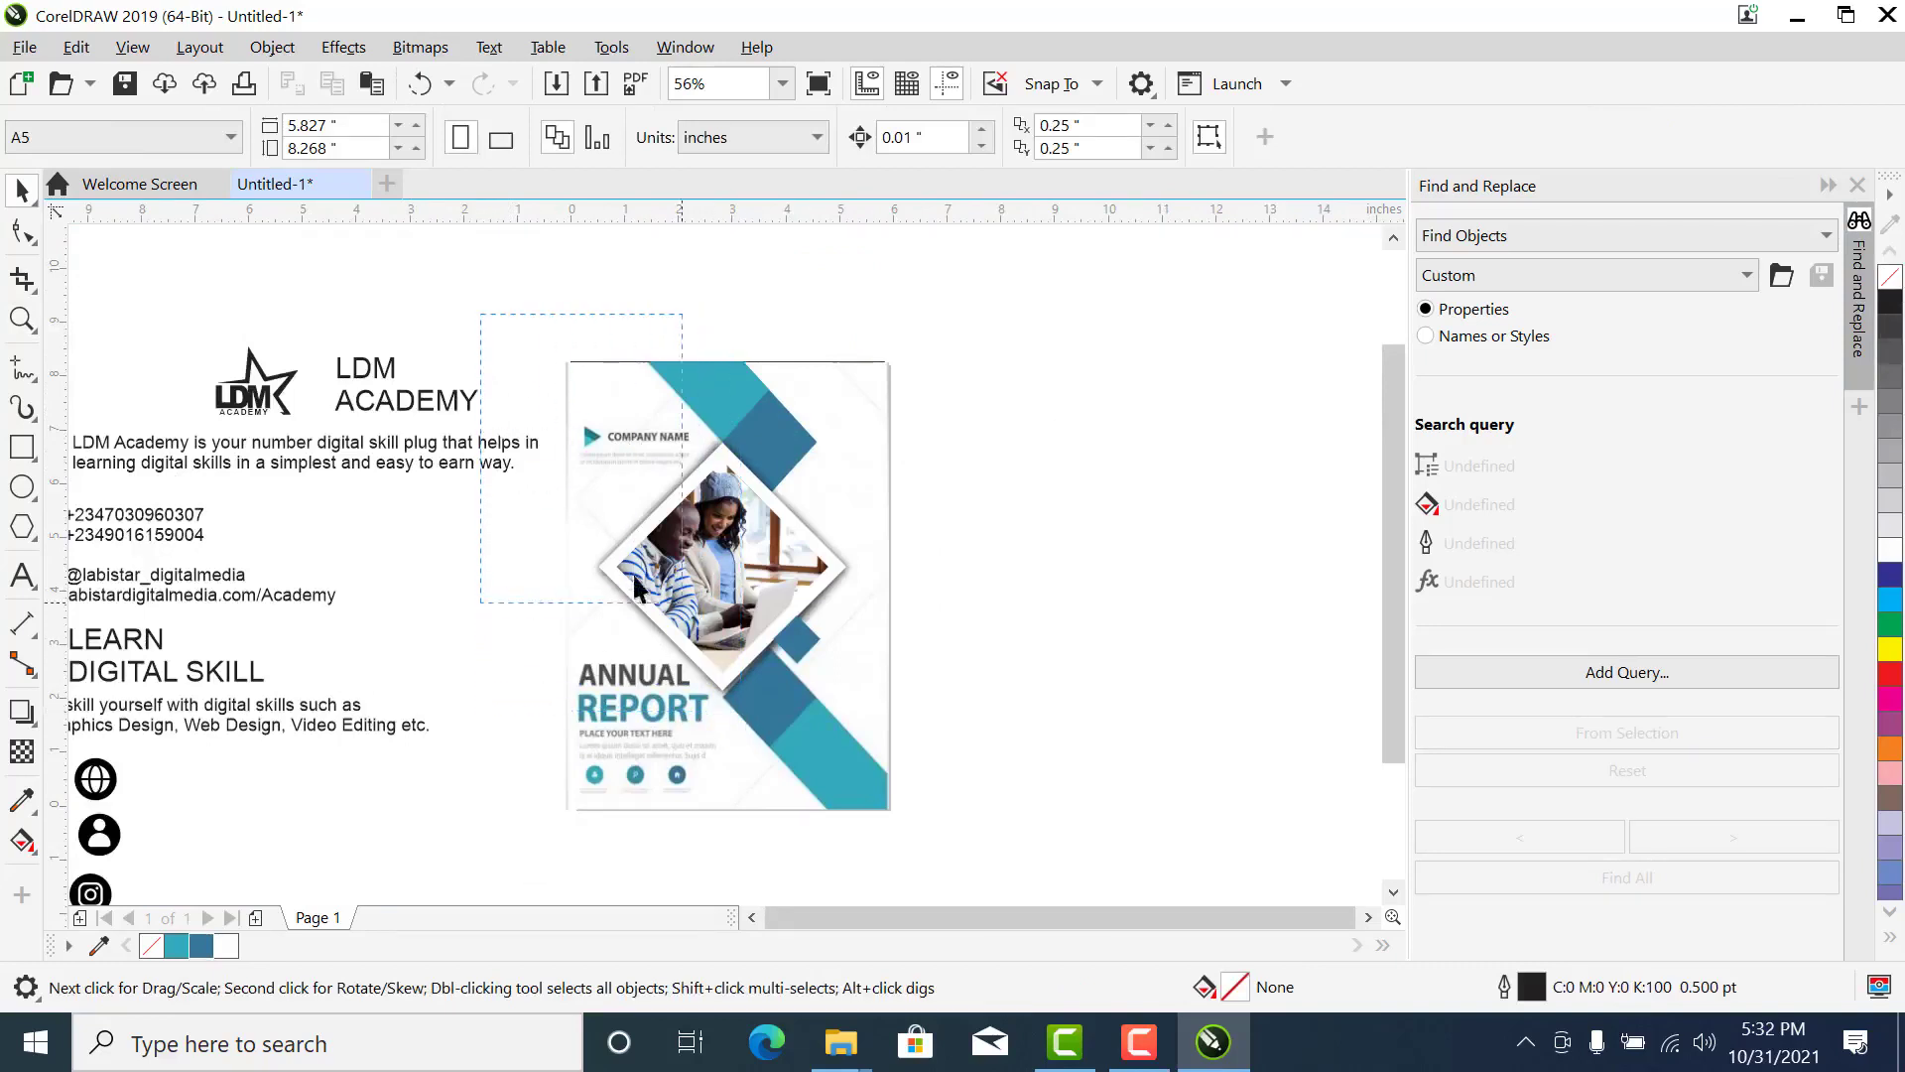
left_click(789, 508)
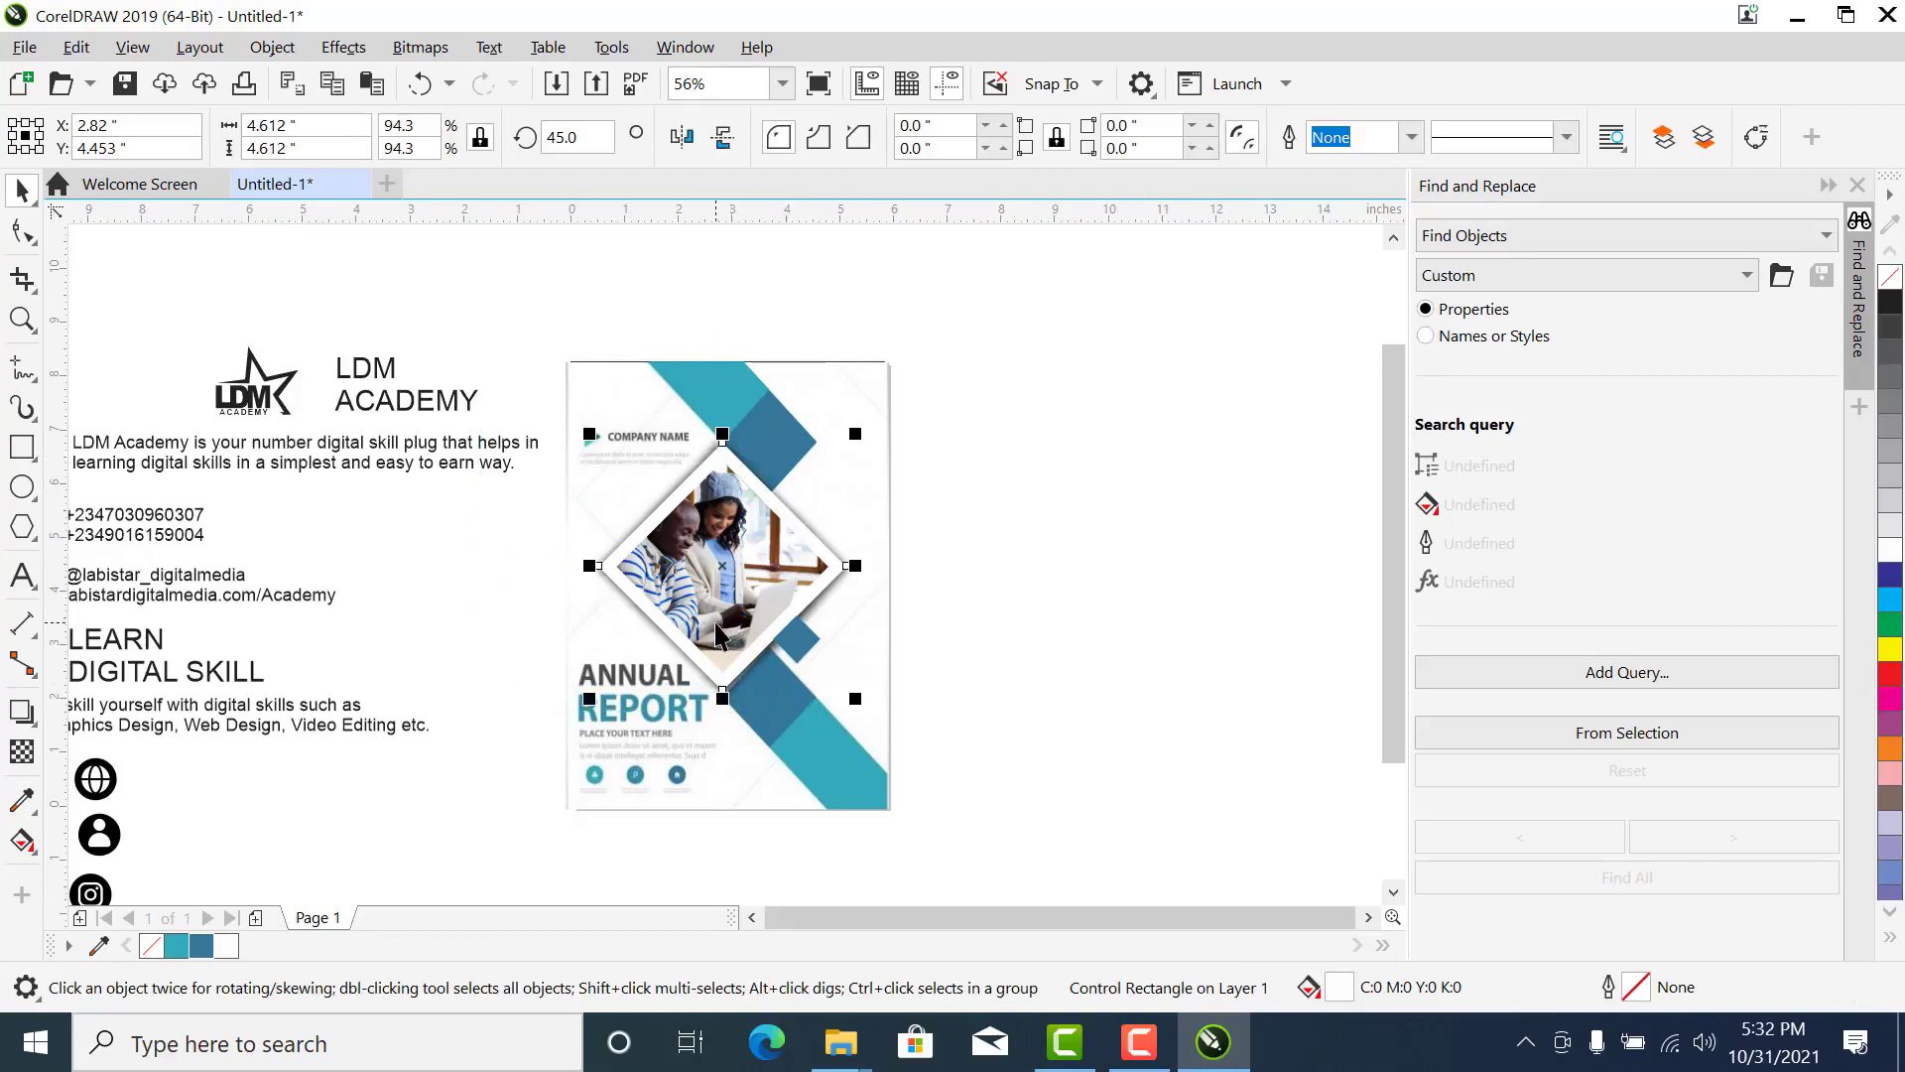
left_click(702, 584, "shift")
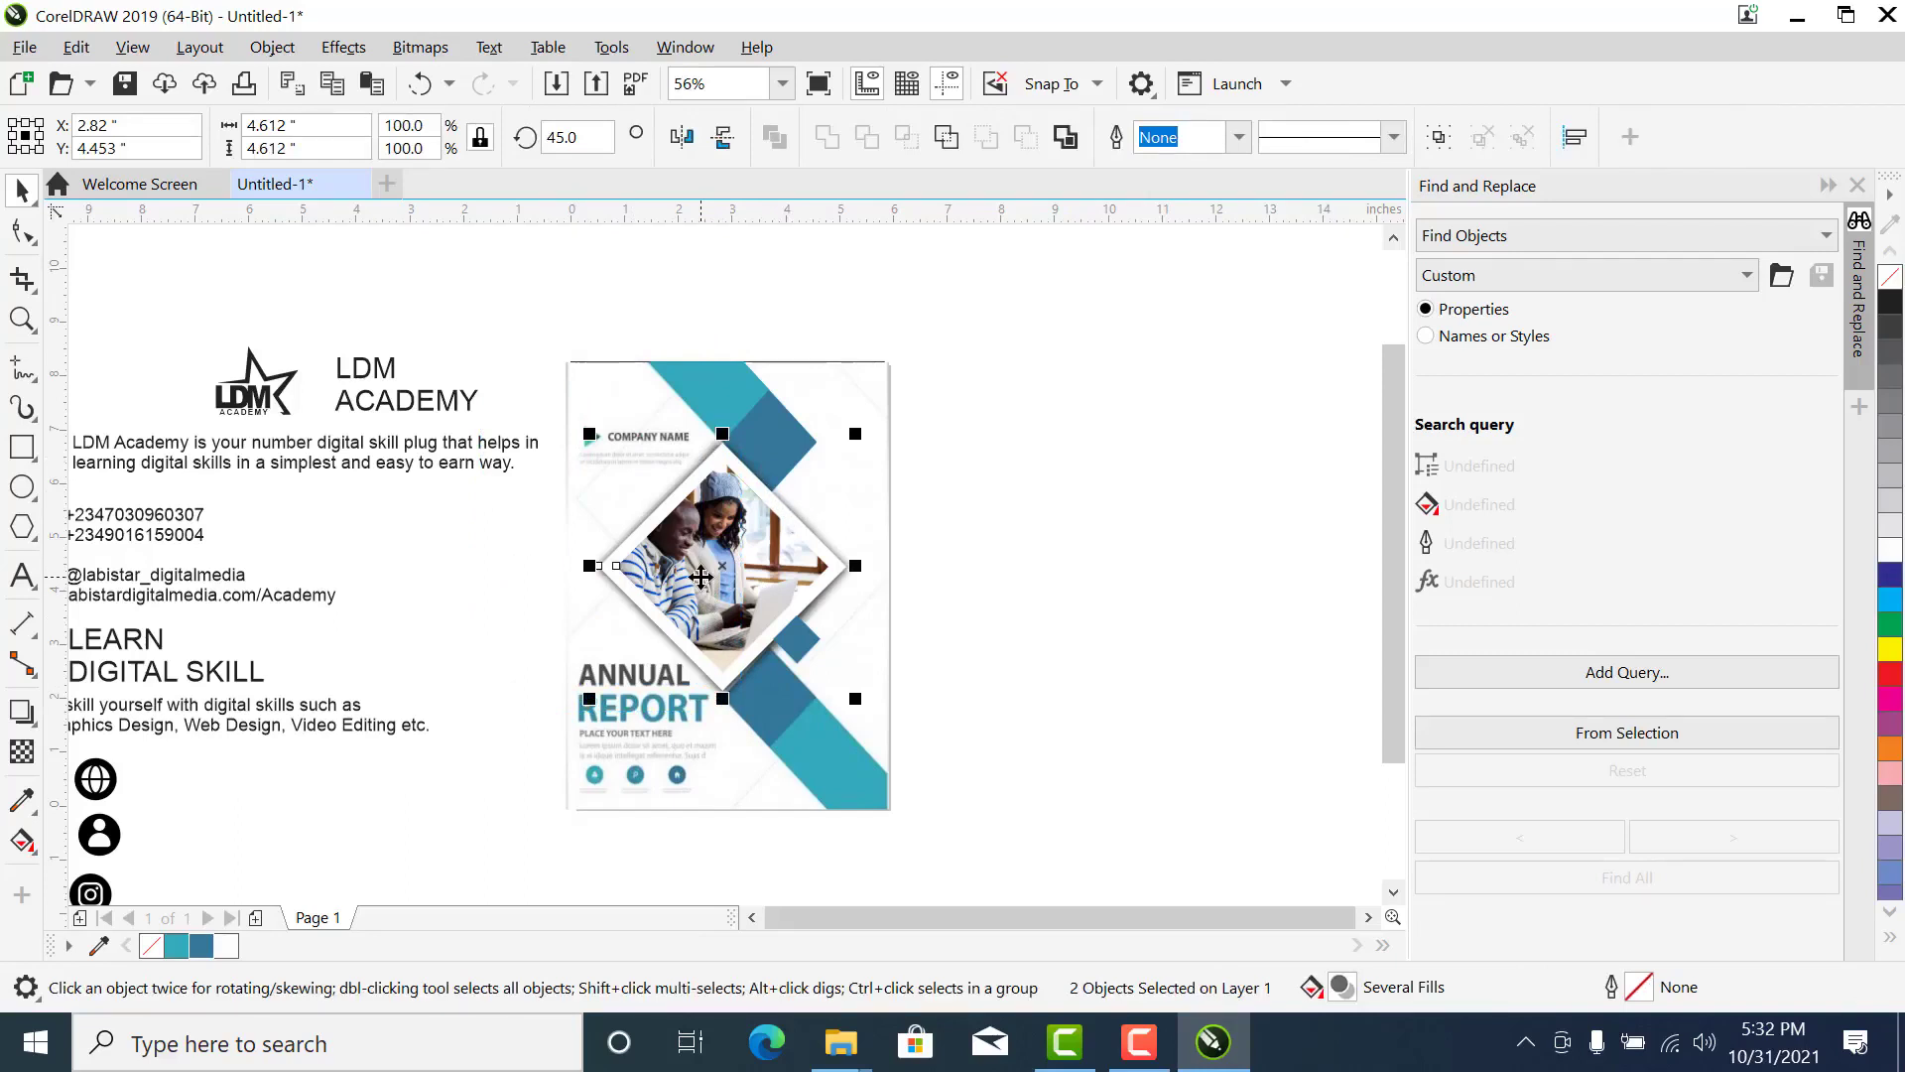
left_click(785, 628, "shift")
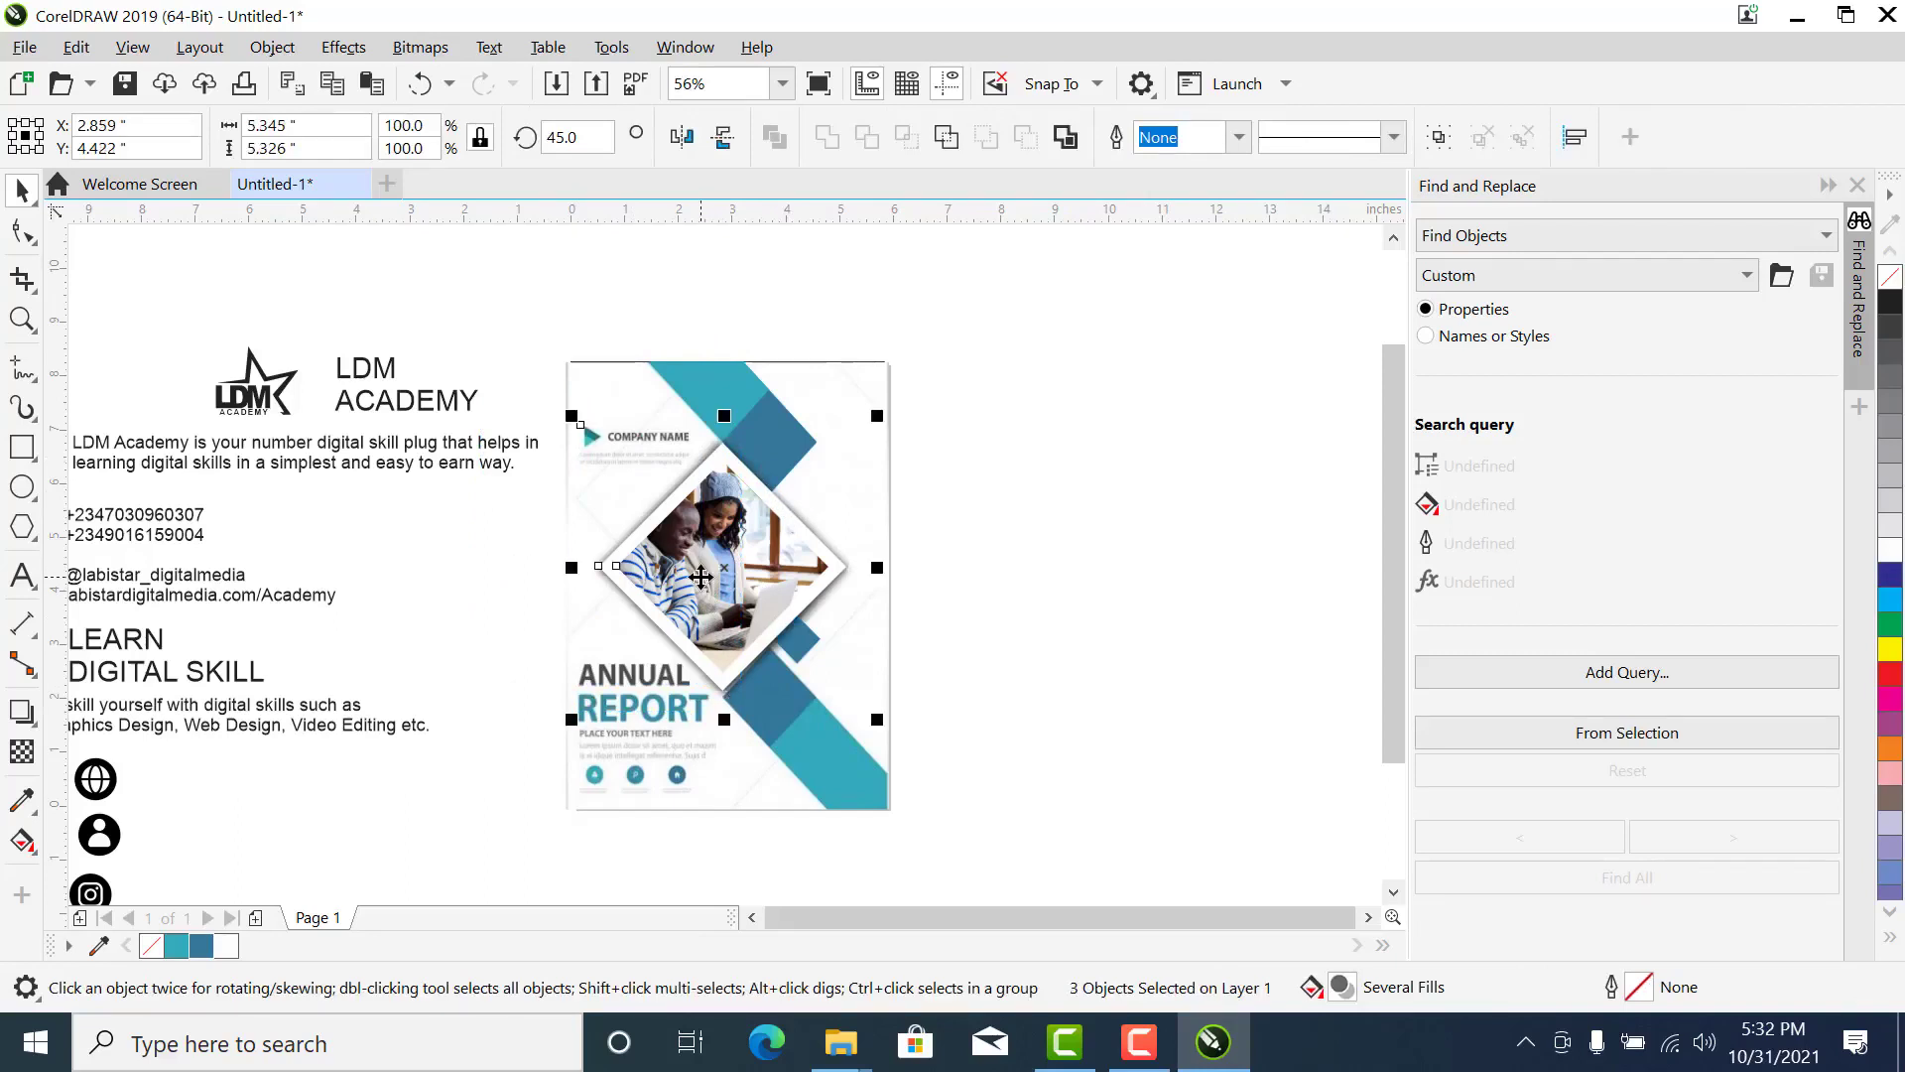
key("z")
left_click_drag(1010, 530, 502, 807)
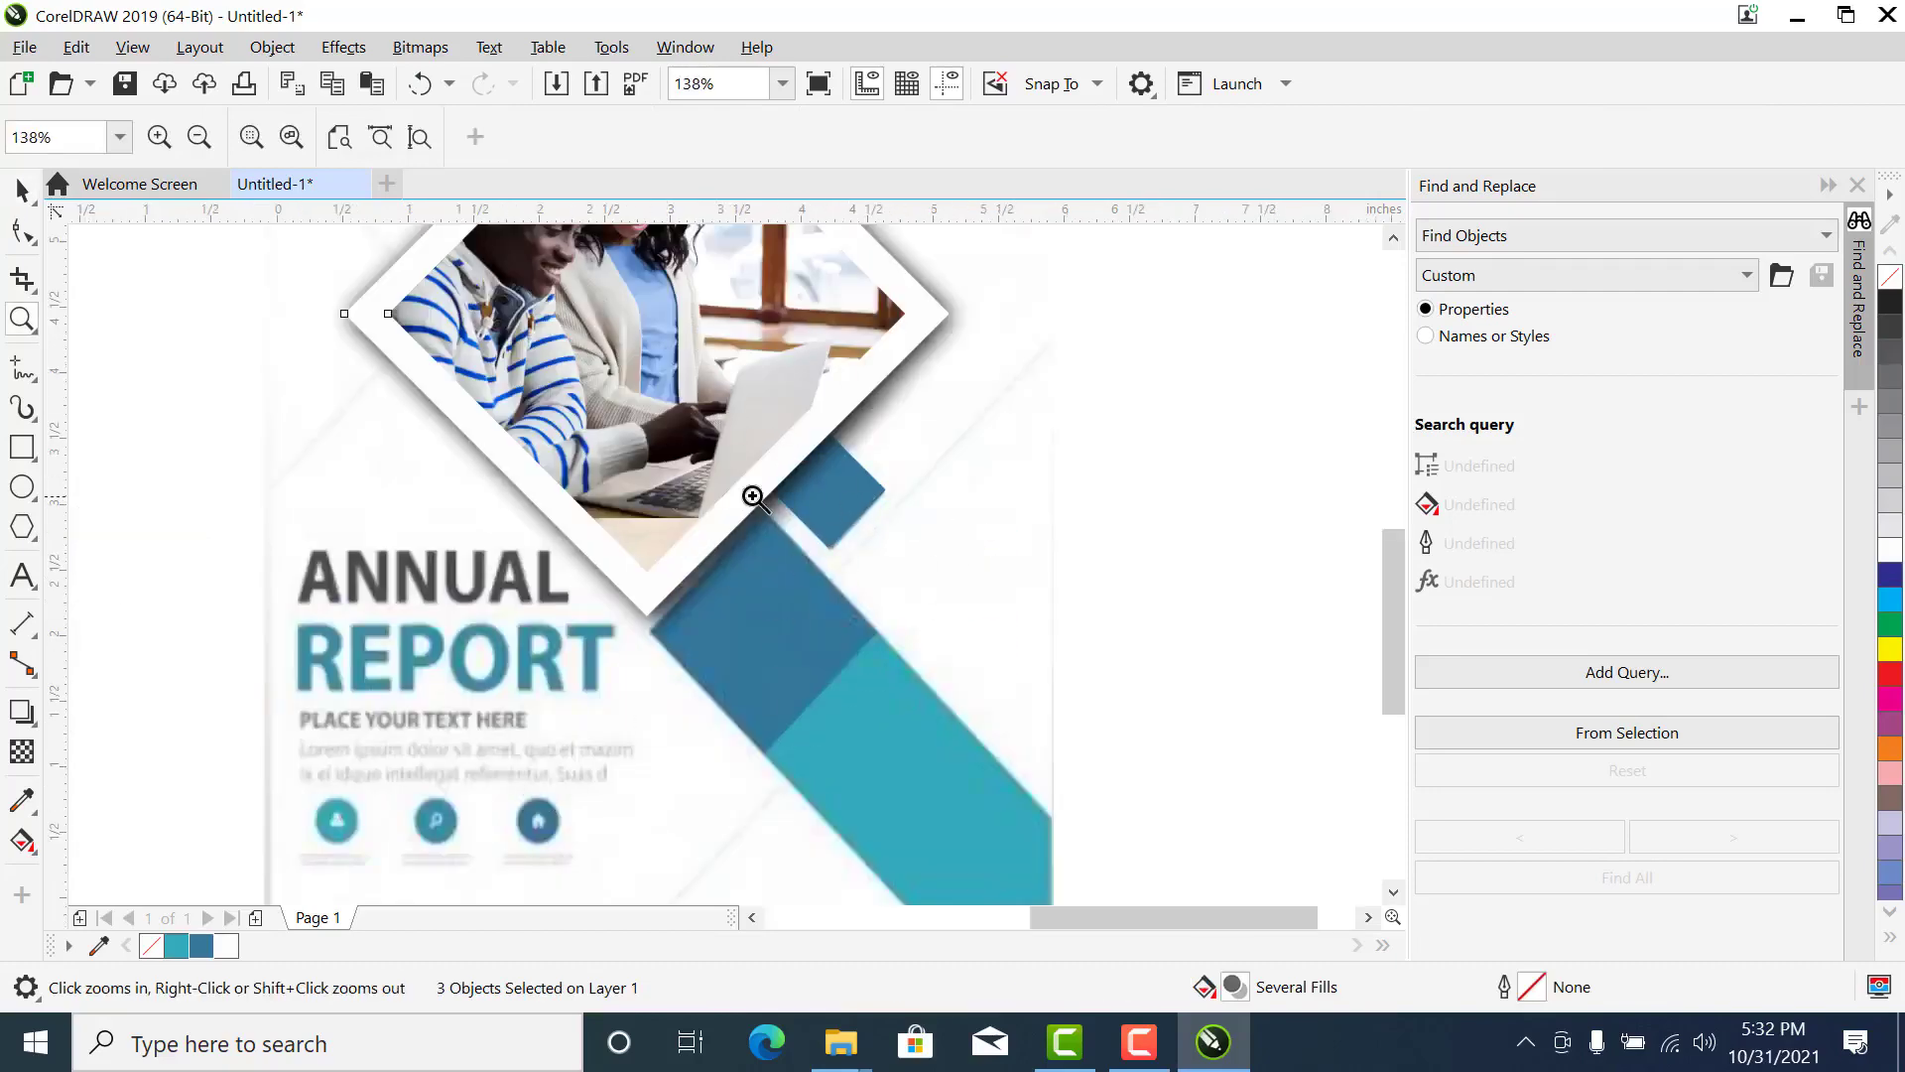
key("space")
scroll(754, 495, "down", 2)
left_click(1019, 415)
key("z")
left_click_drag(994, 735, 575, 346)
key("space")
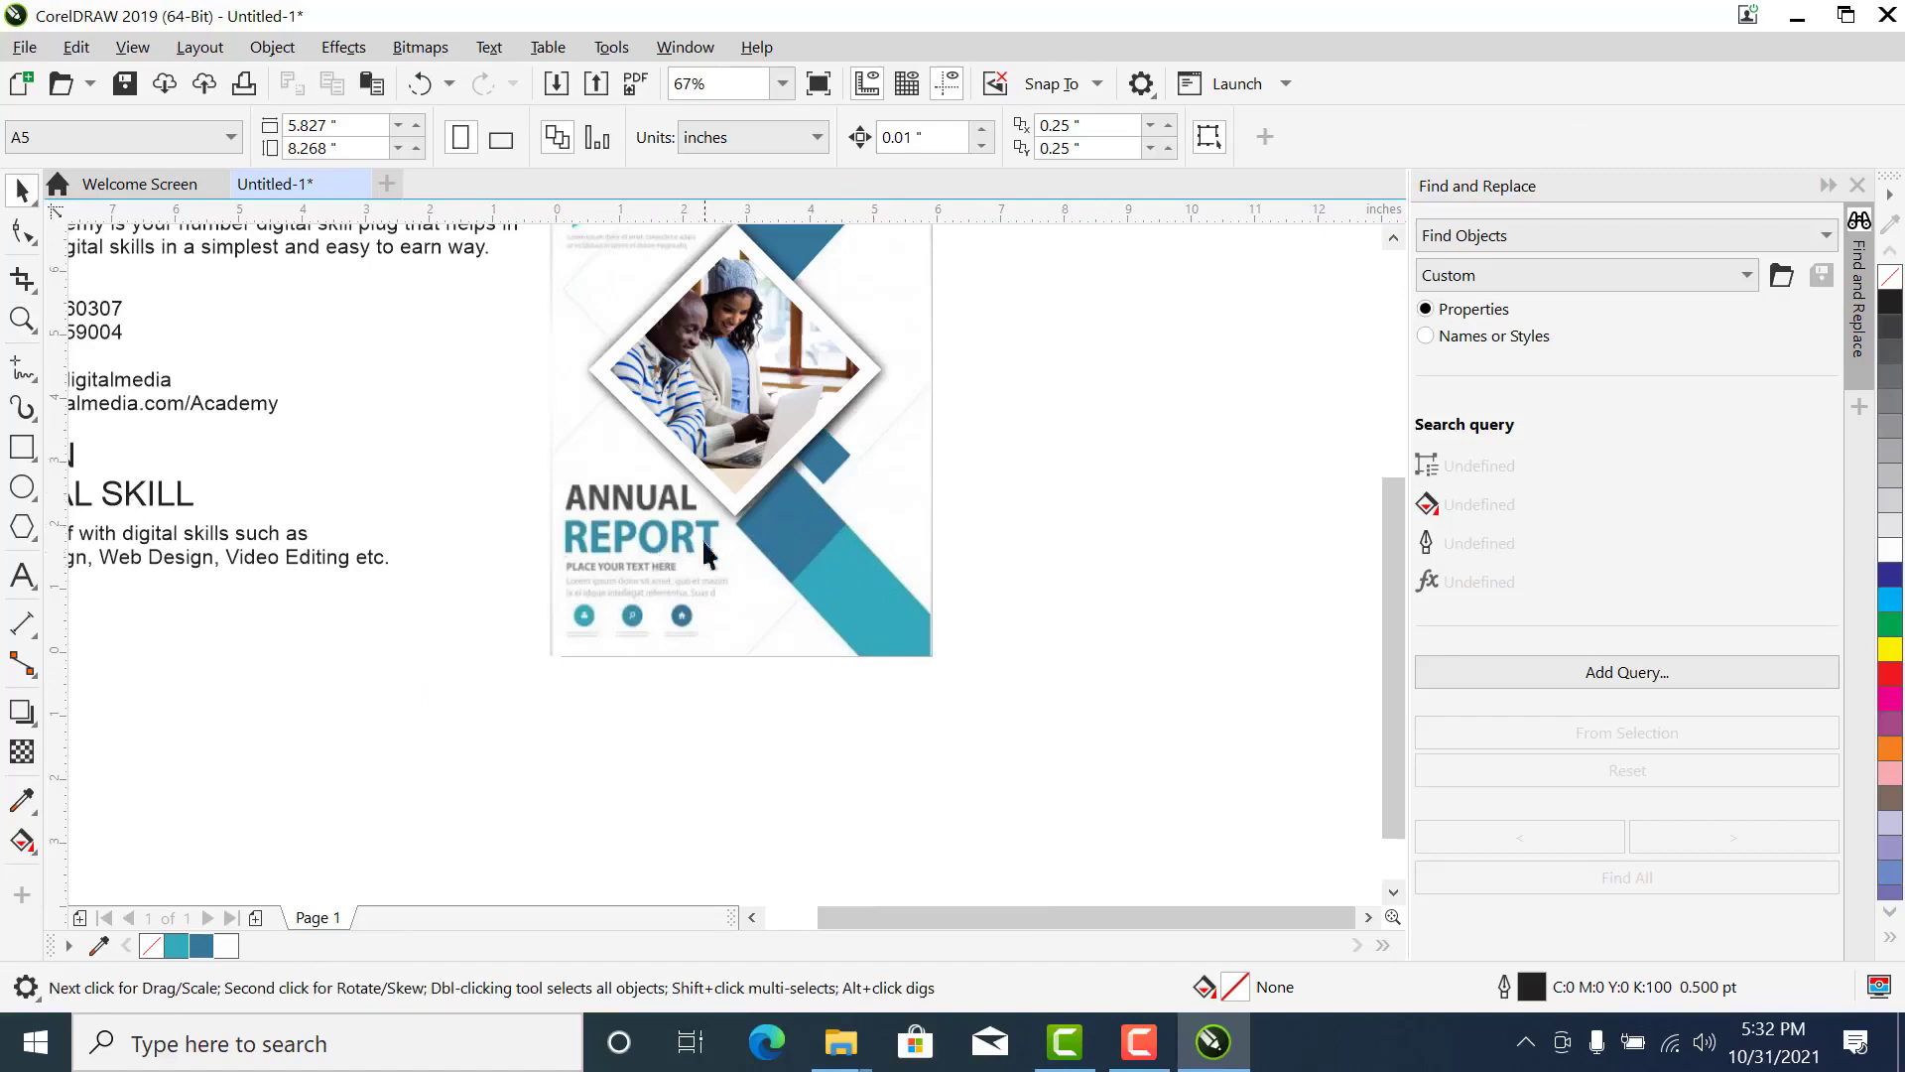
- Draw a rectangle about 3.08 by 0.96 inches across the start of the lower diagonal band, below the photo diamond
key("z")
left_click_drag(1063, 374, 493, 717)
key("space")
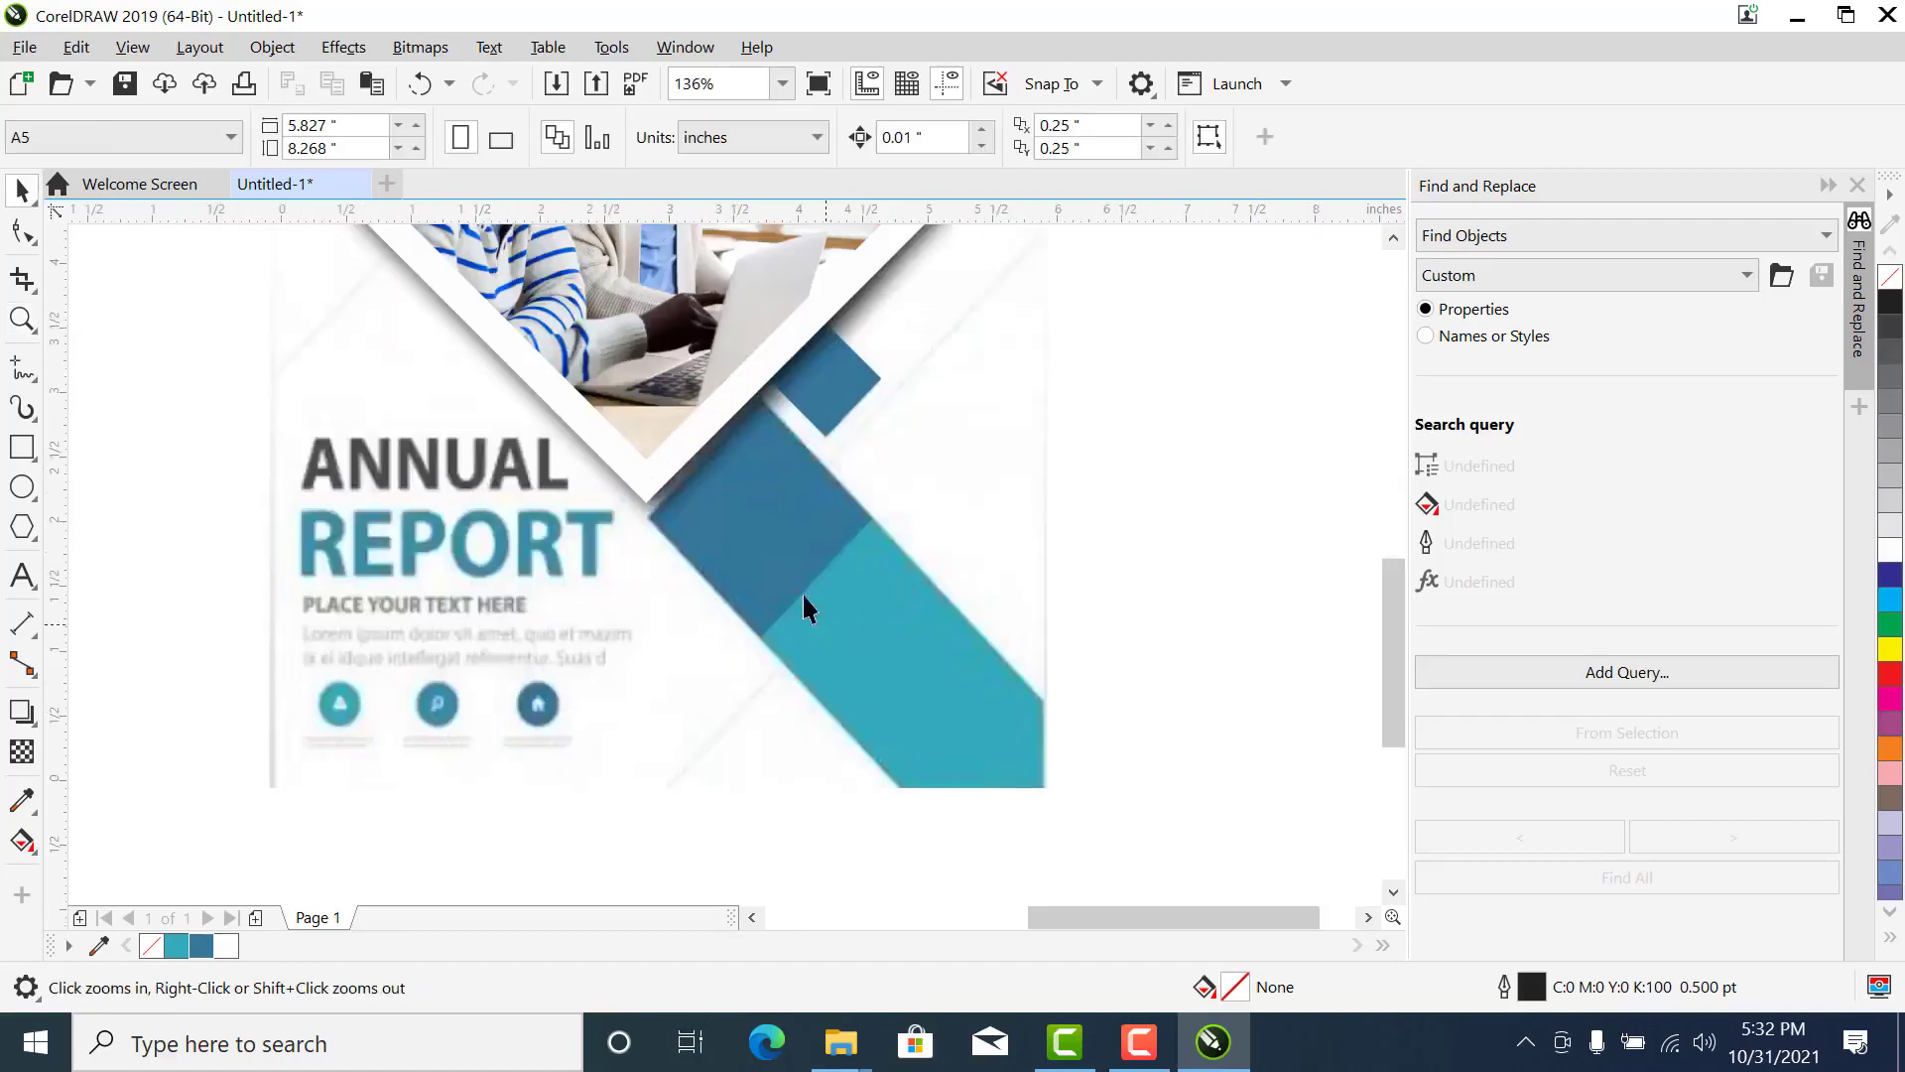
left_click(21, 451)
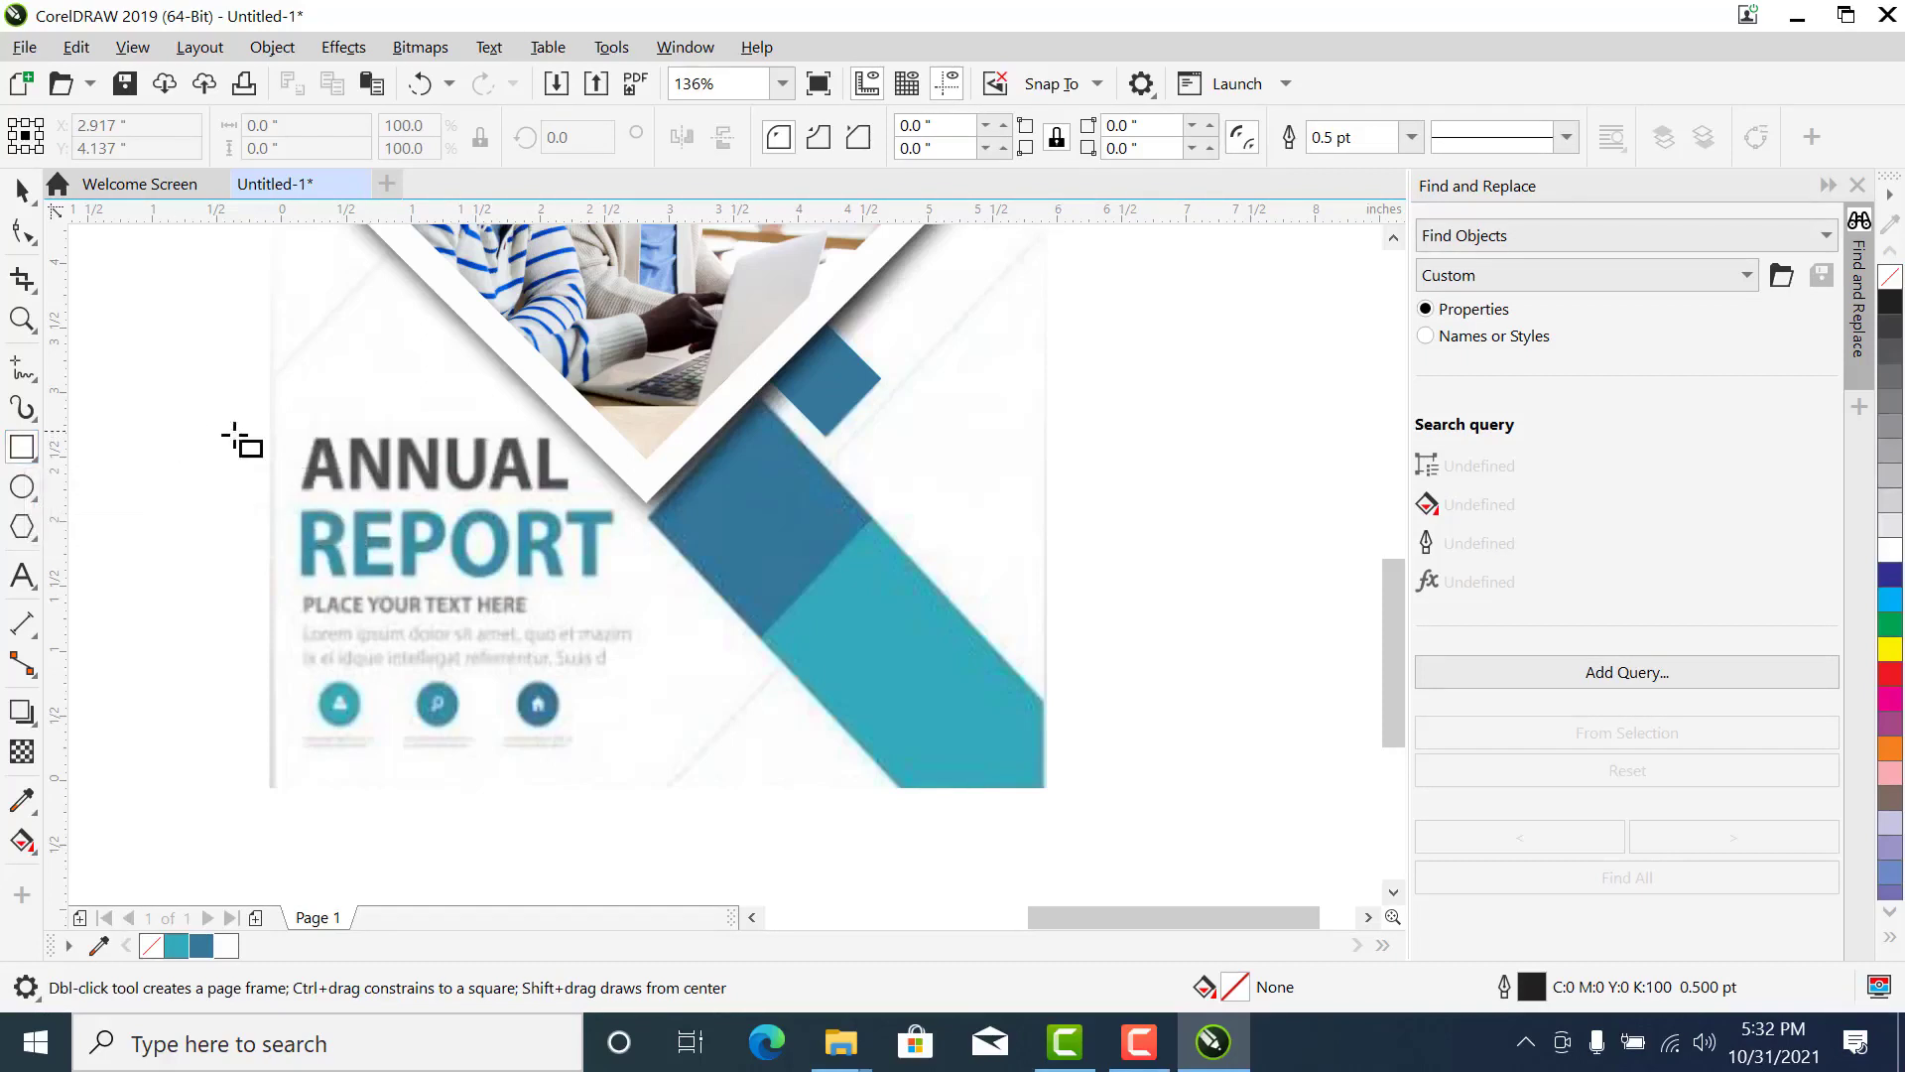
mouse_move(697, 399)
left_mouse_down()
mouse_move(1042, 616)
mouse_move(1095, 523)
left_mouse_up()
key("space")
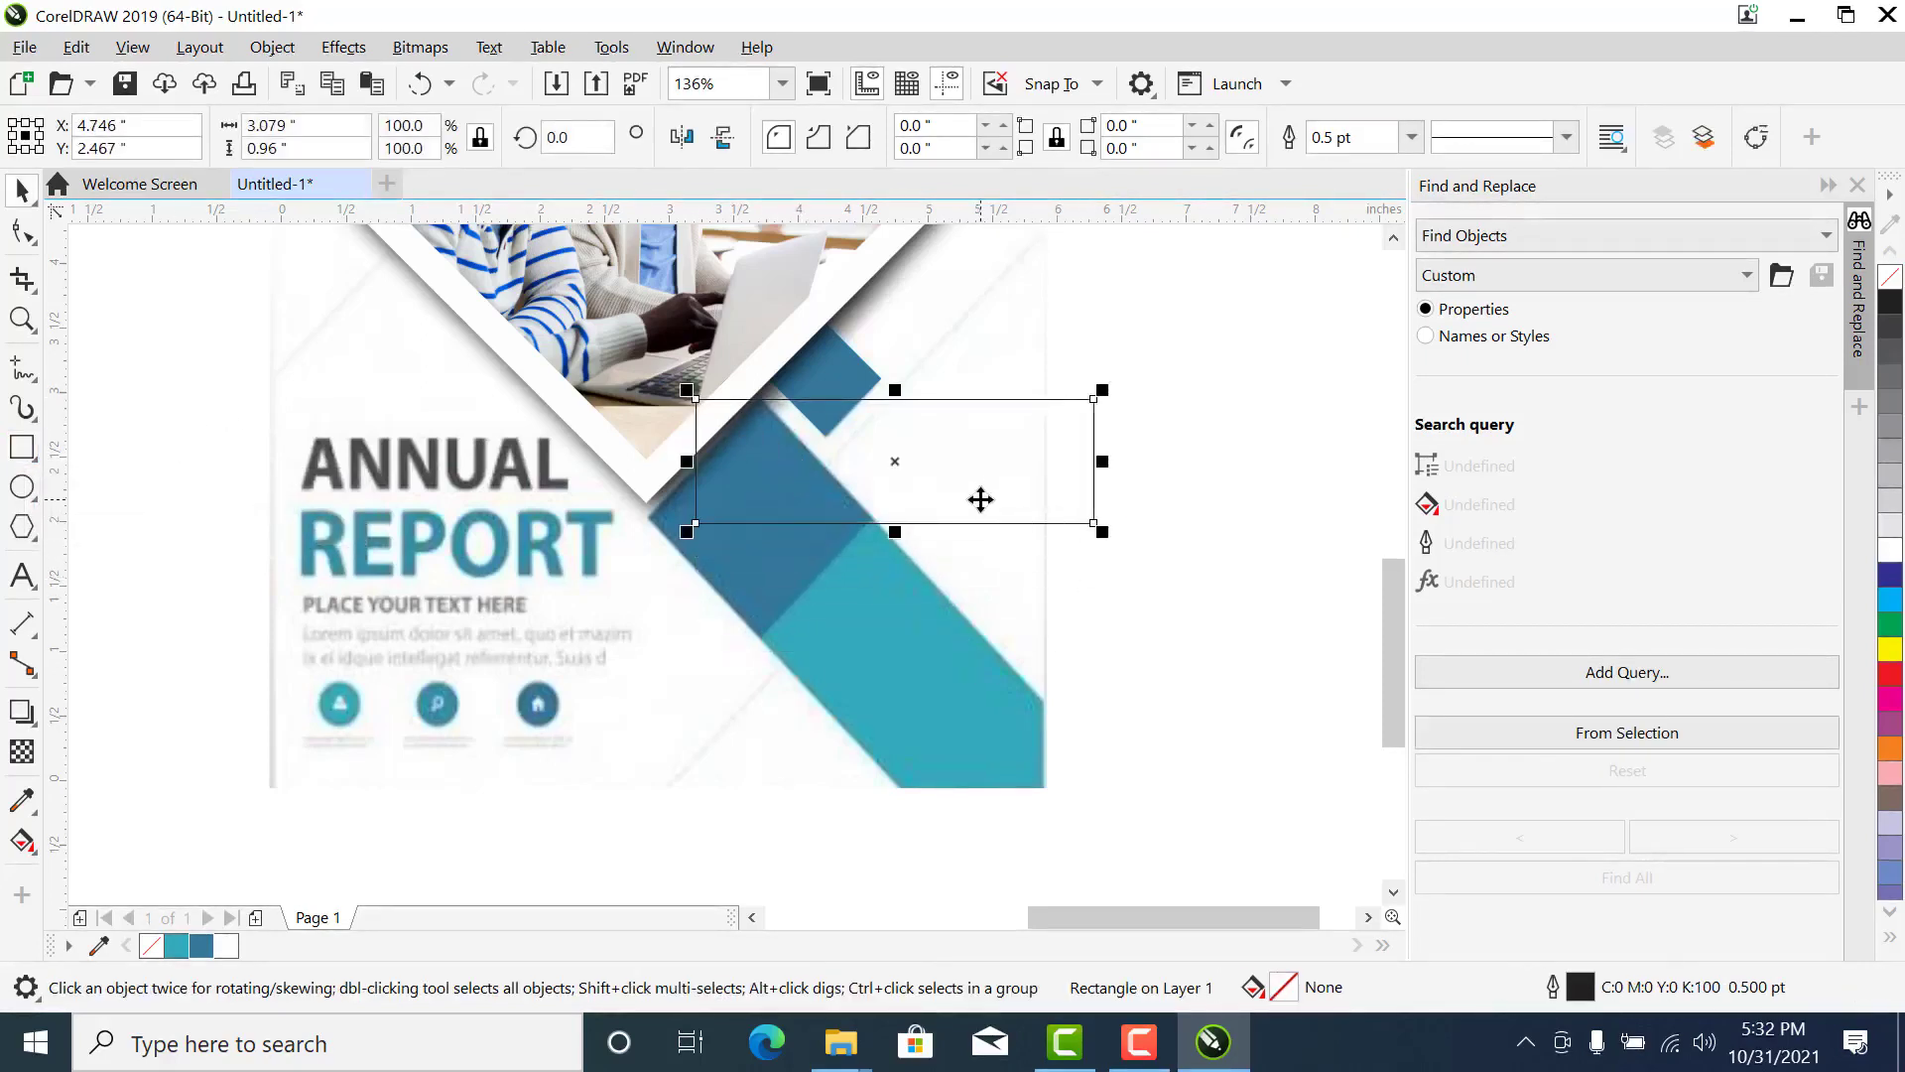
left_click_drag(981, 499, 748, 697)
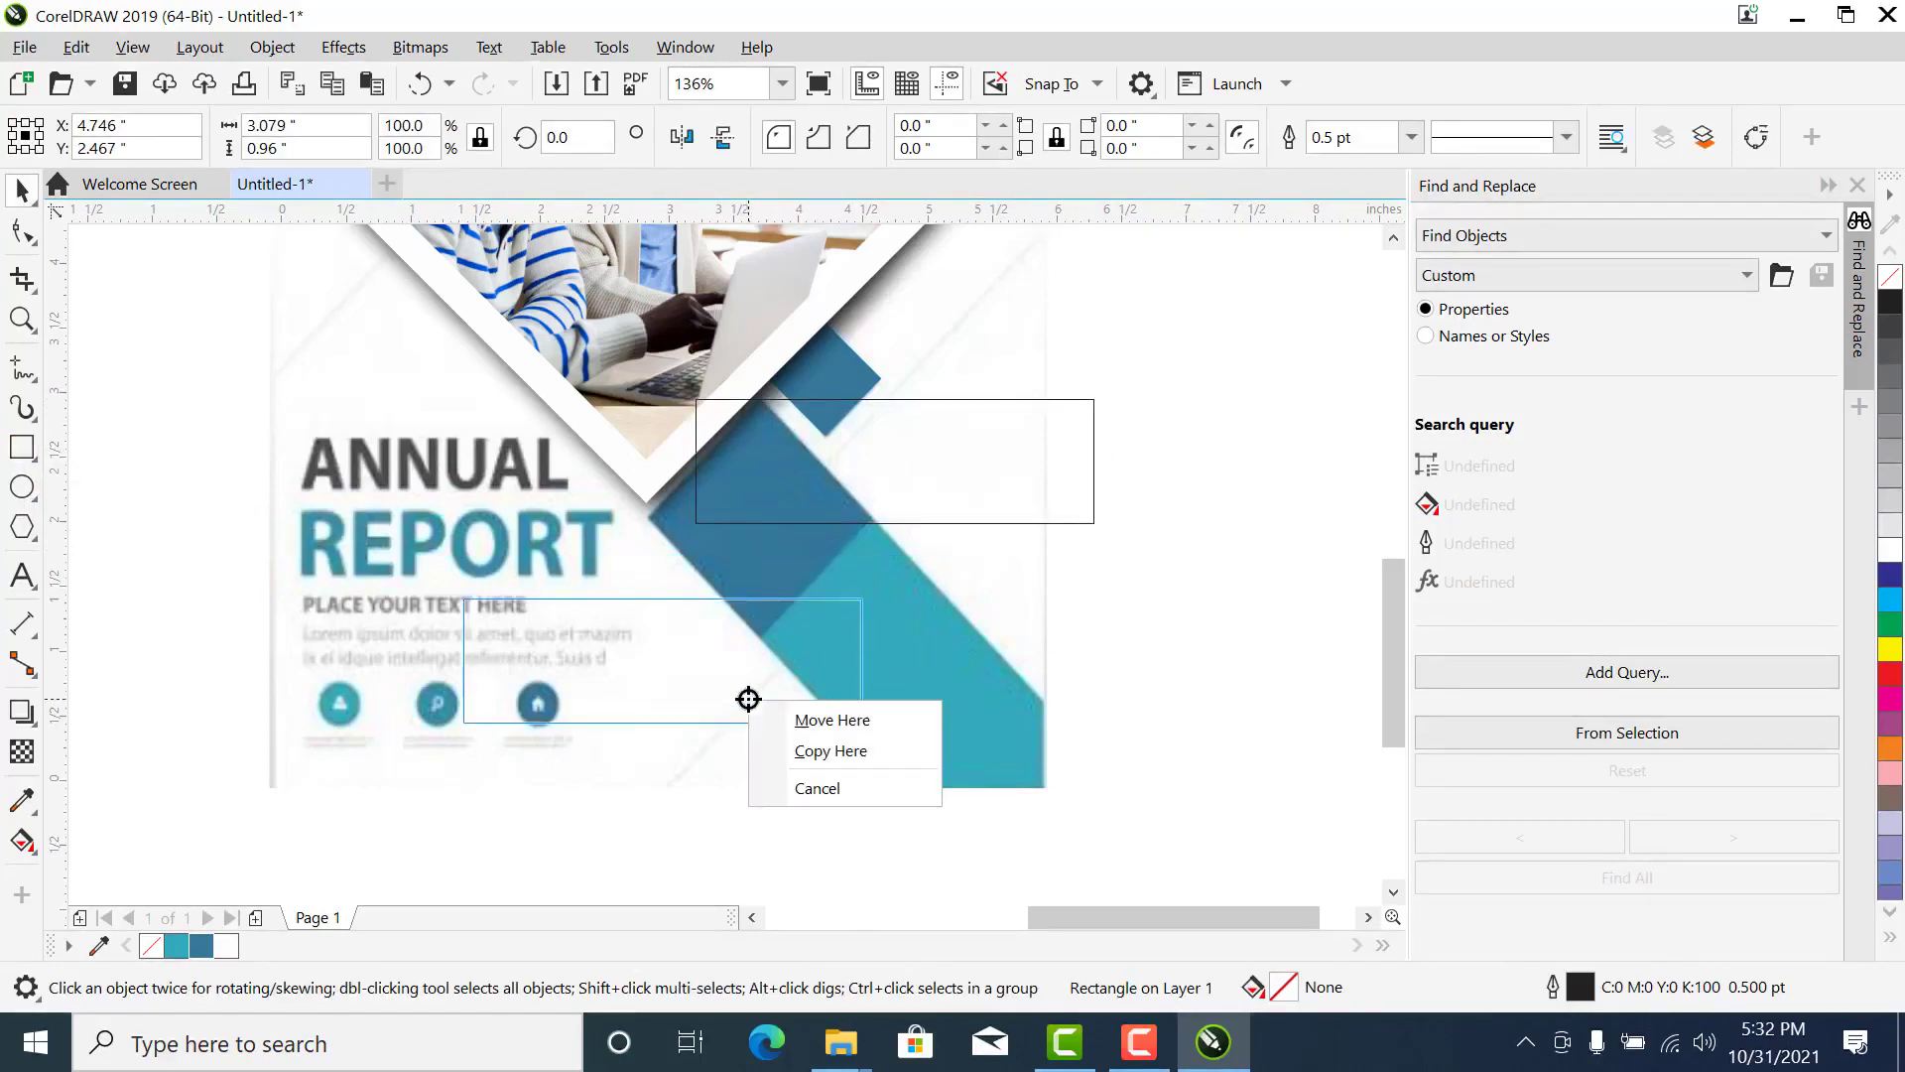
left_click(1194, 485)
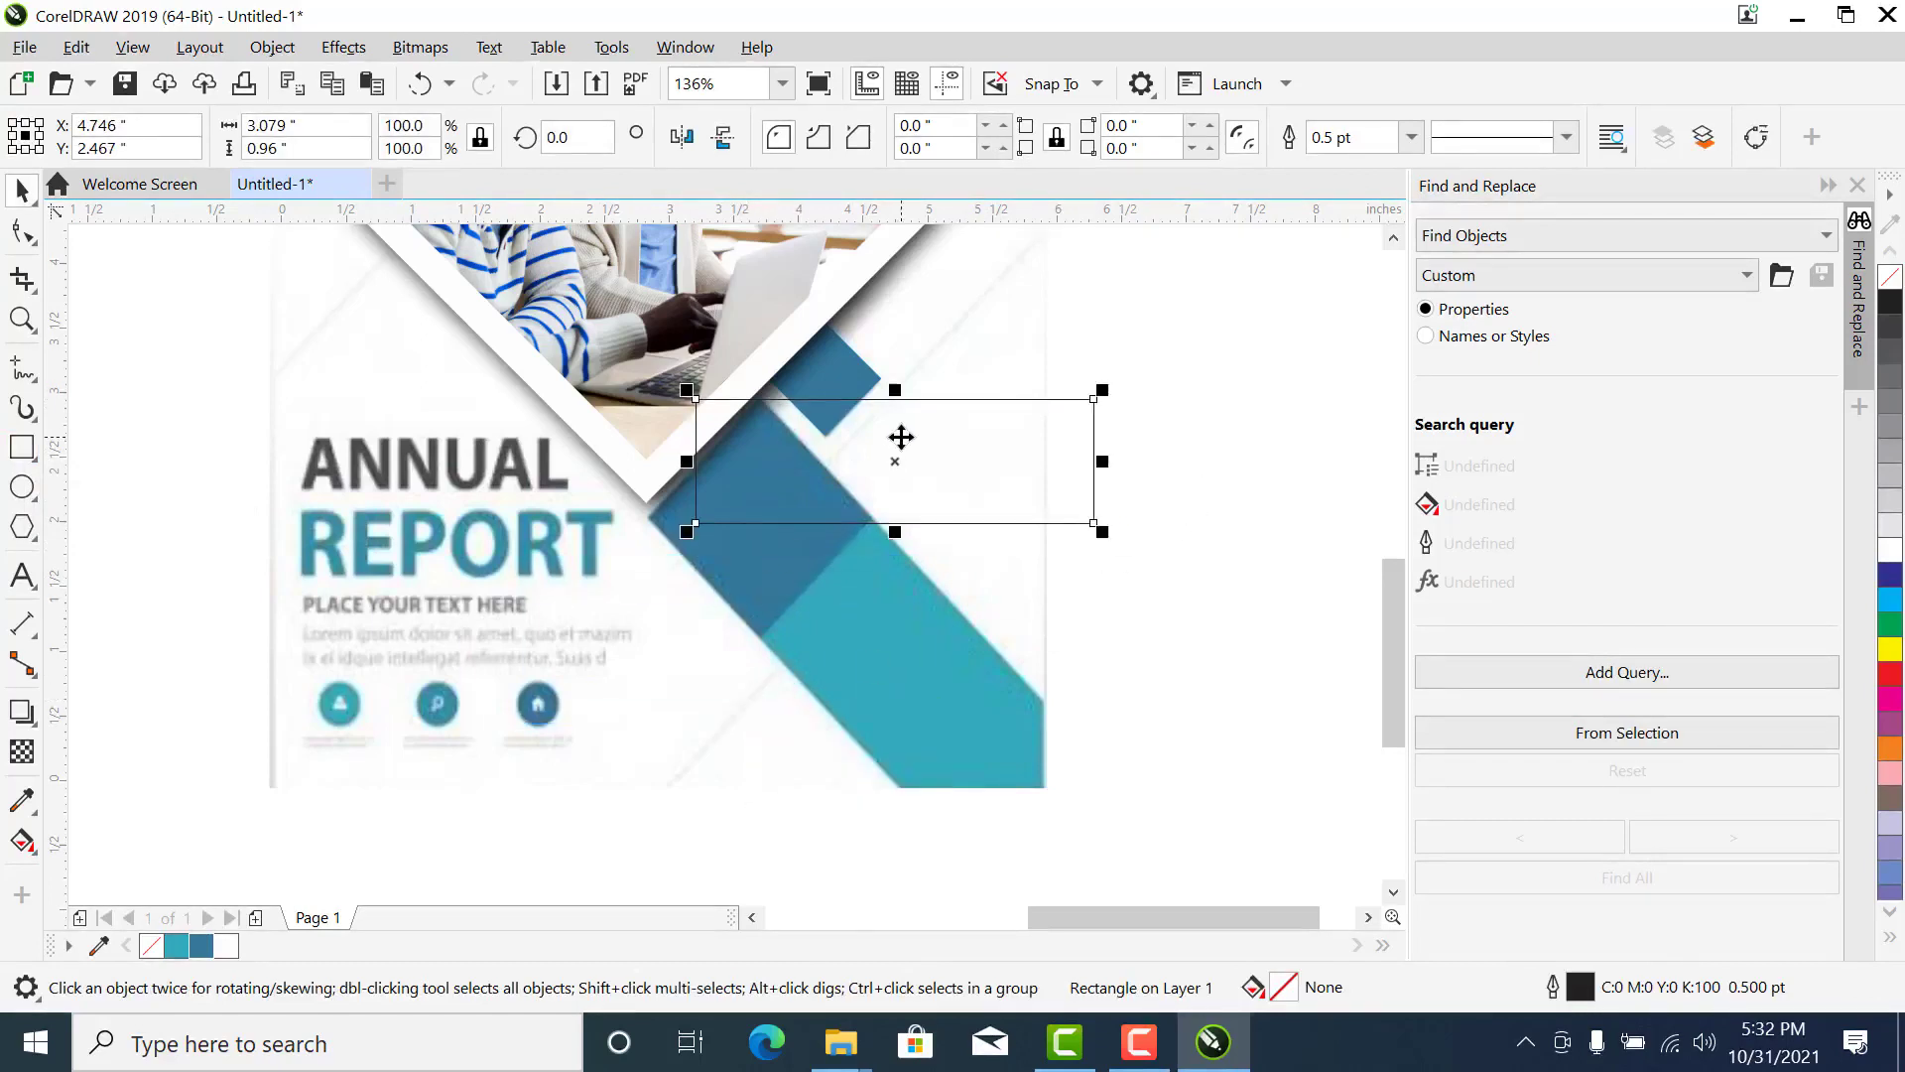
left_click_drag(916, 456, 387, 361)
left_click(354, 561)
scroll(354, 562, "down", 2)
left_click(723, 395)
key("z")
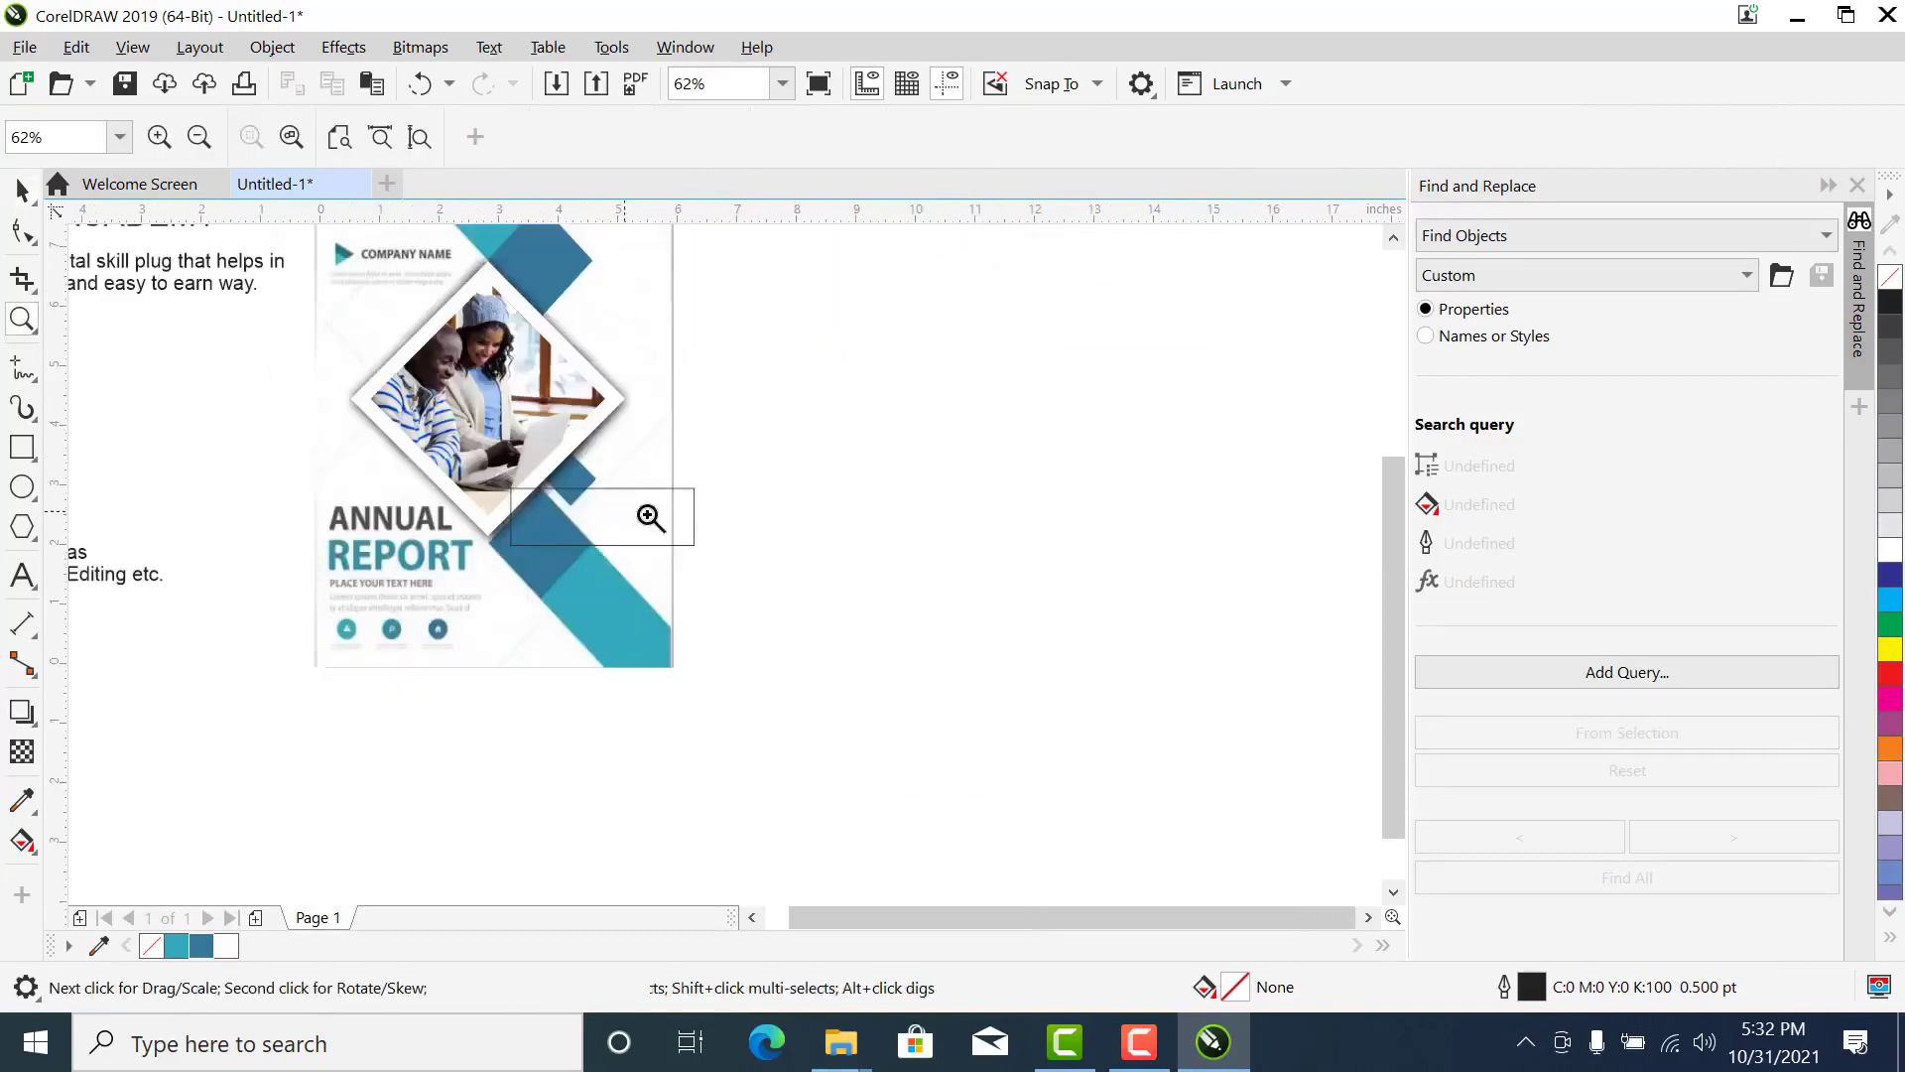
left_click_drag(895, 379, 272, 825)
left_click(702, 536)
left_click(806, 449)
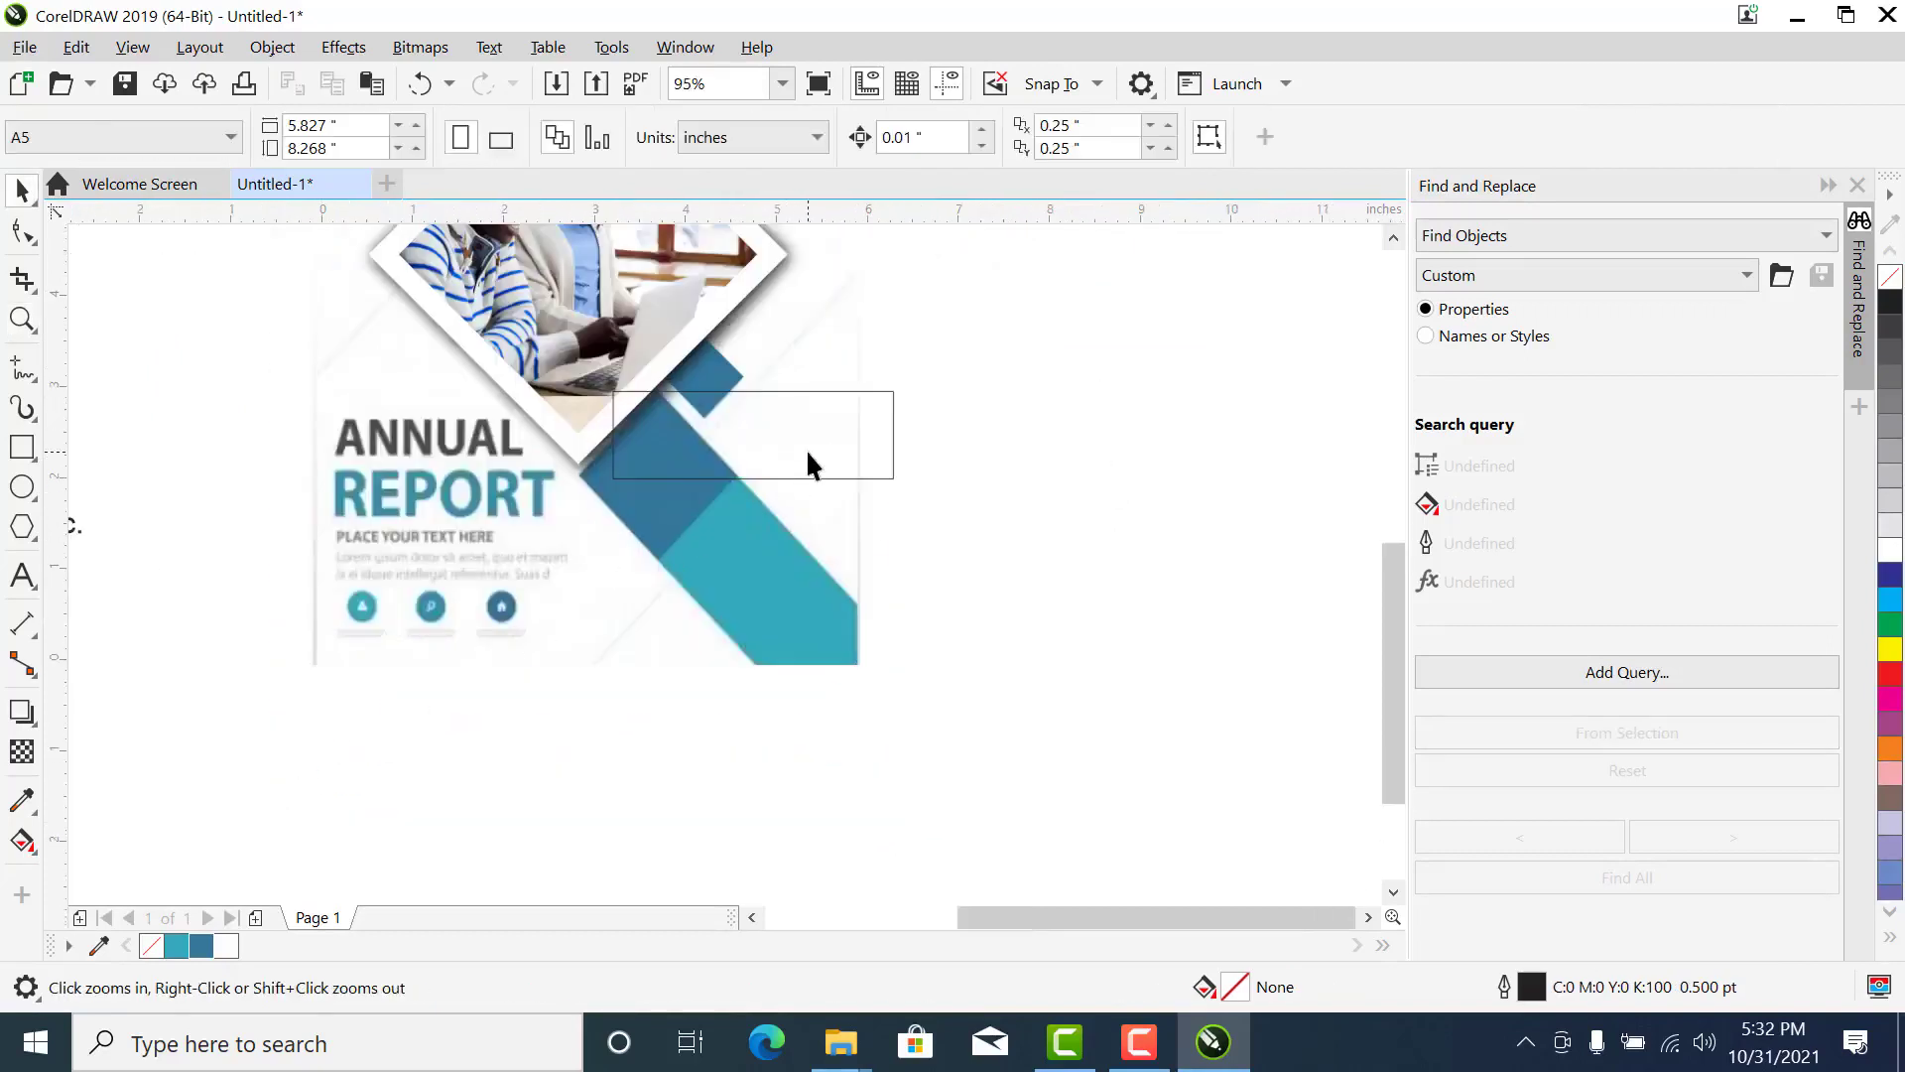
left_click_drag(800, 421, 534, 617)
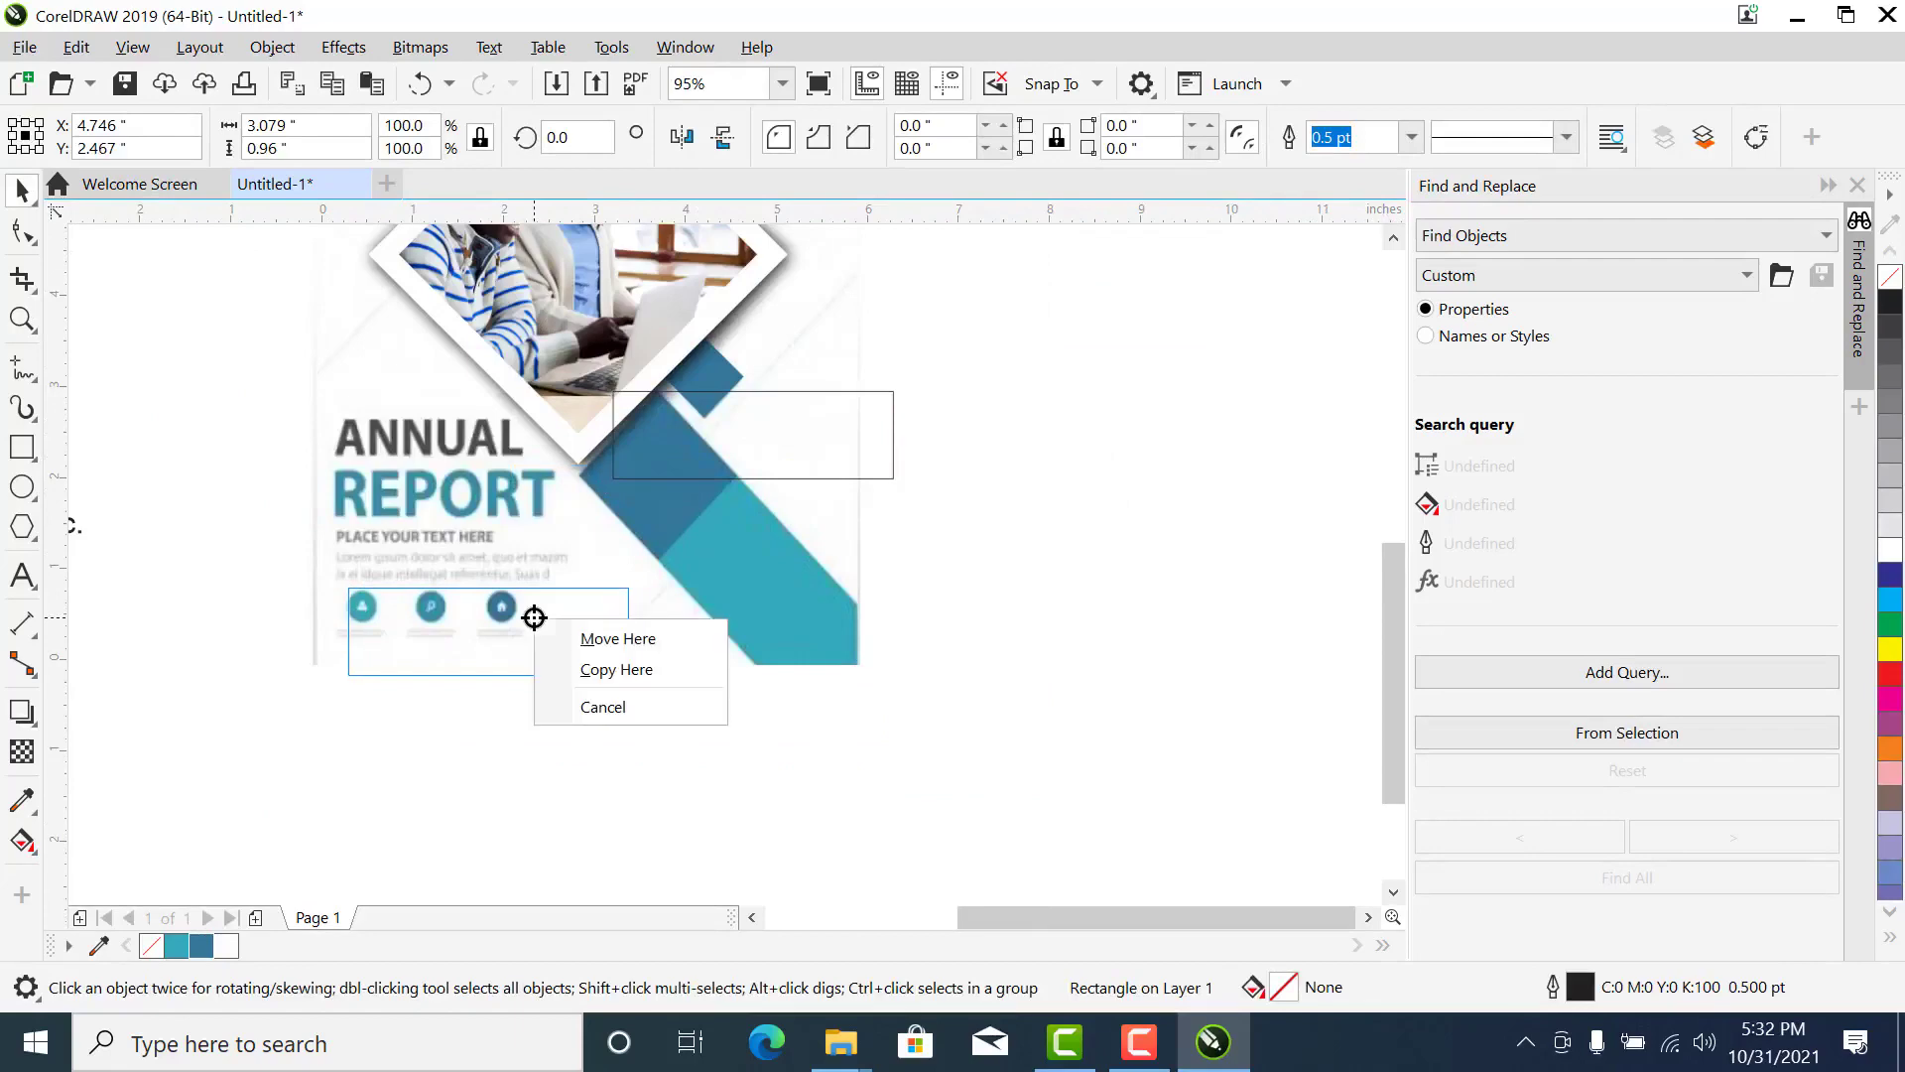
left_click(1055, 566)
scroll(877, 604, "down", 4)
left_click(865, 576)
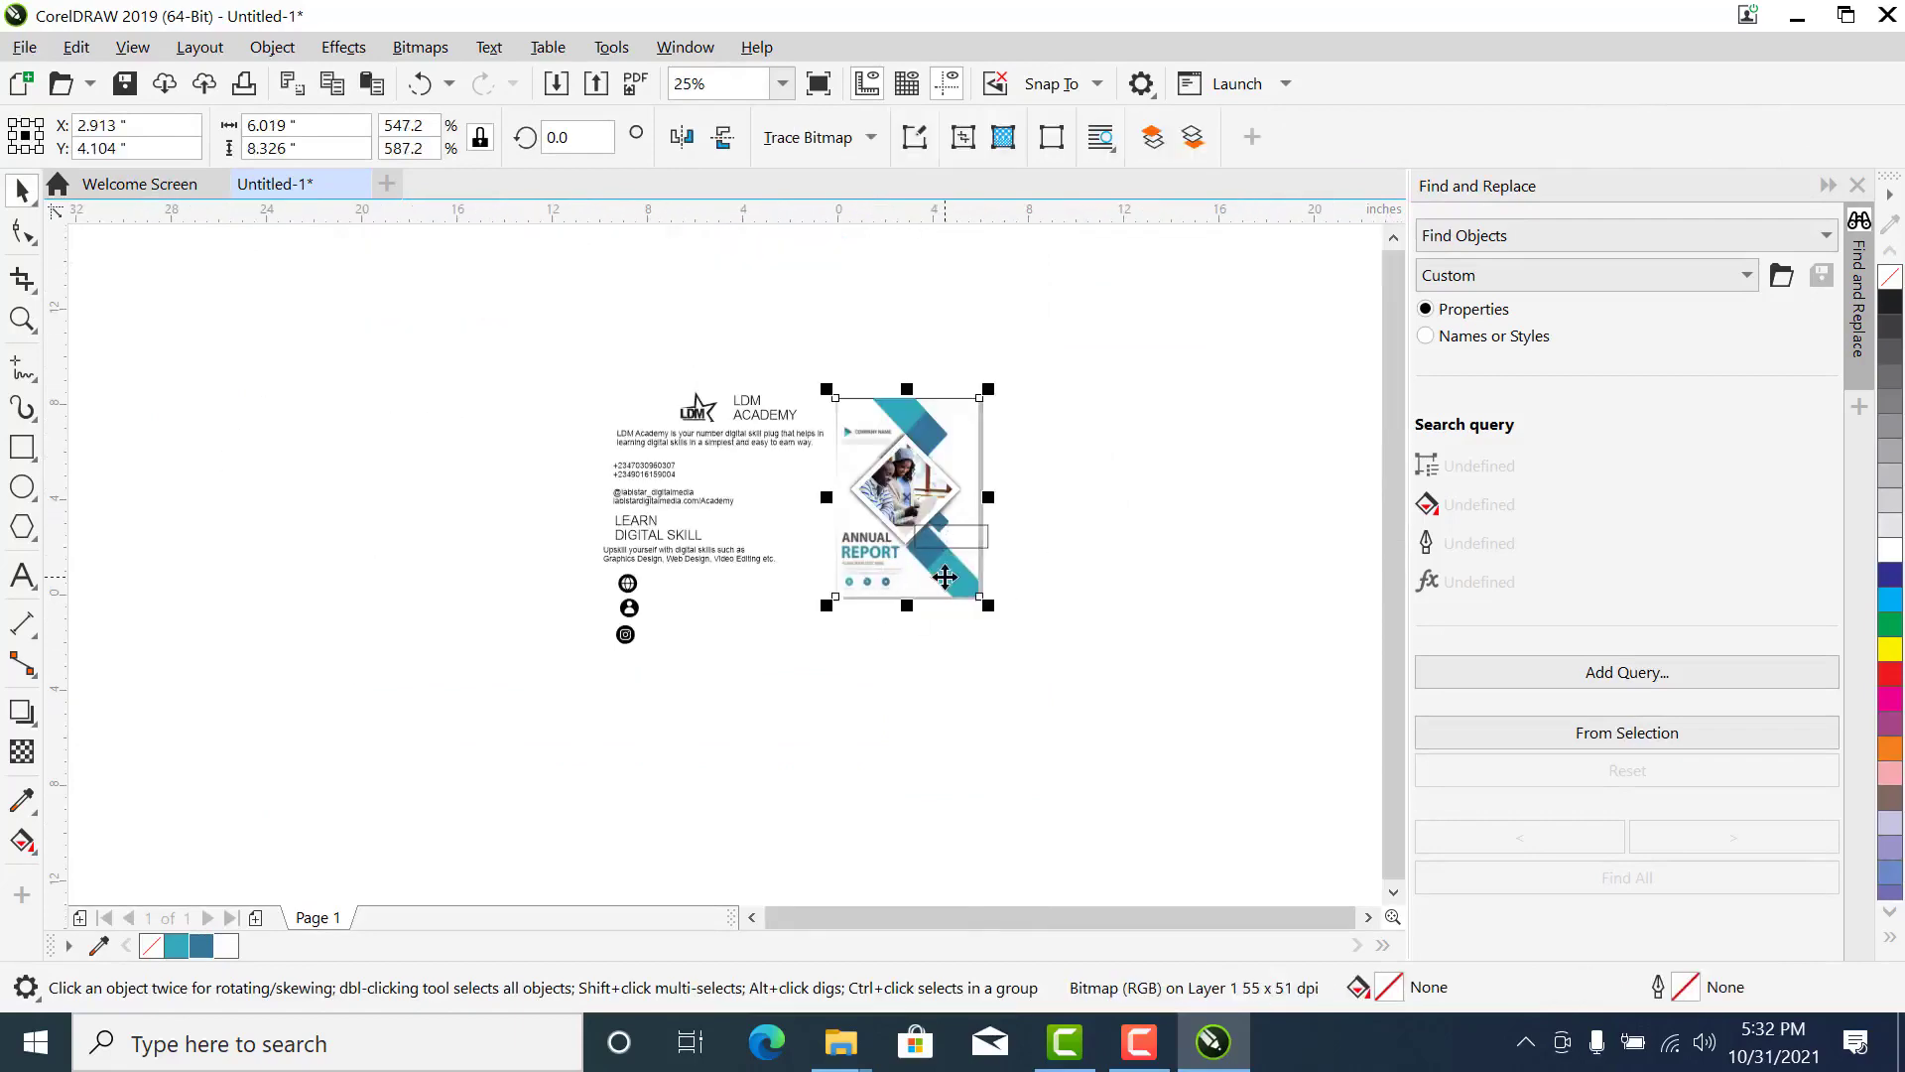
- PowerClip the unfilled rectangle inside the page-sized frame
key("z")
left_click_drag(1049, 346, 695, 651)
key("space")
left_click(941, 641)
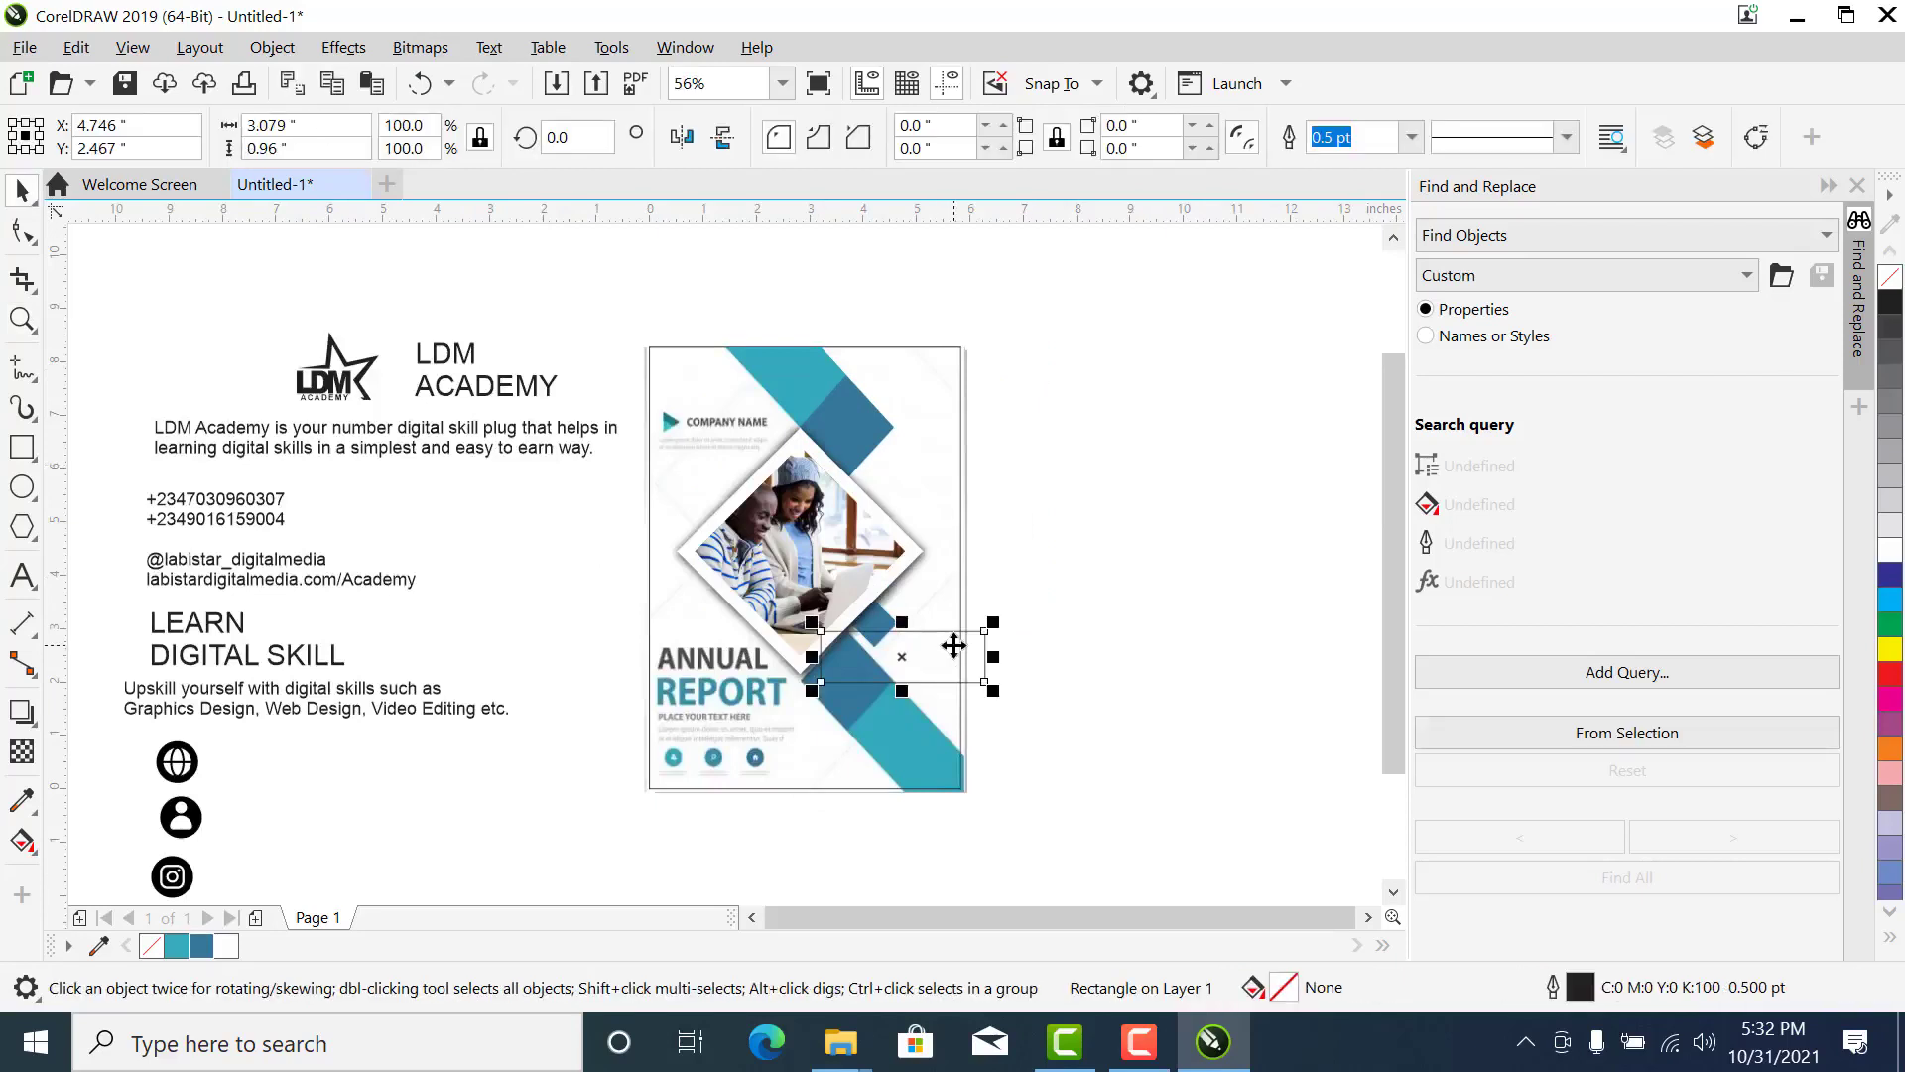
left_click_drag(938, 647, 789, 764)
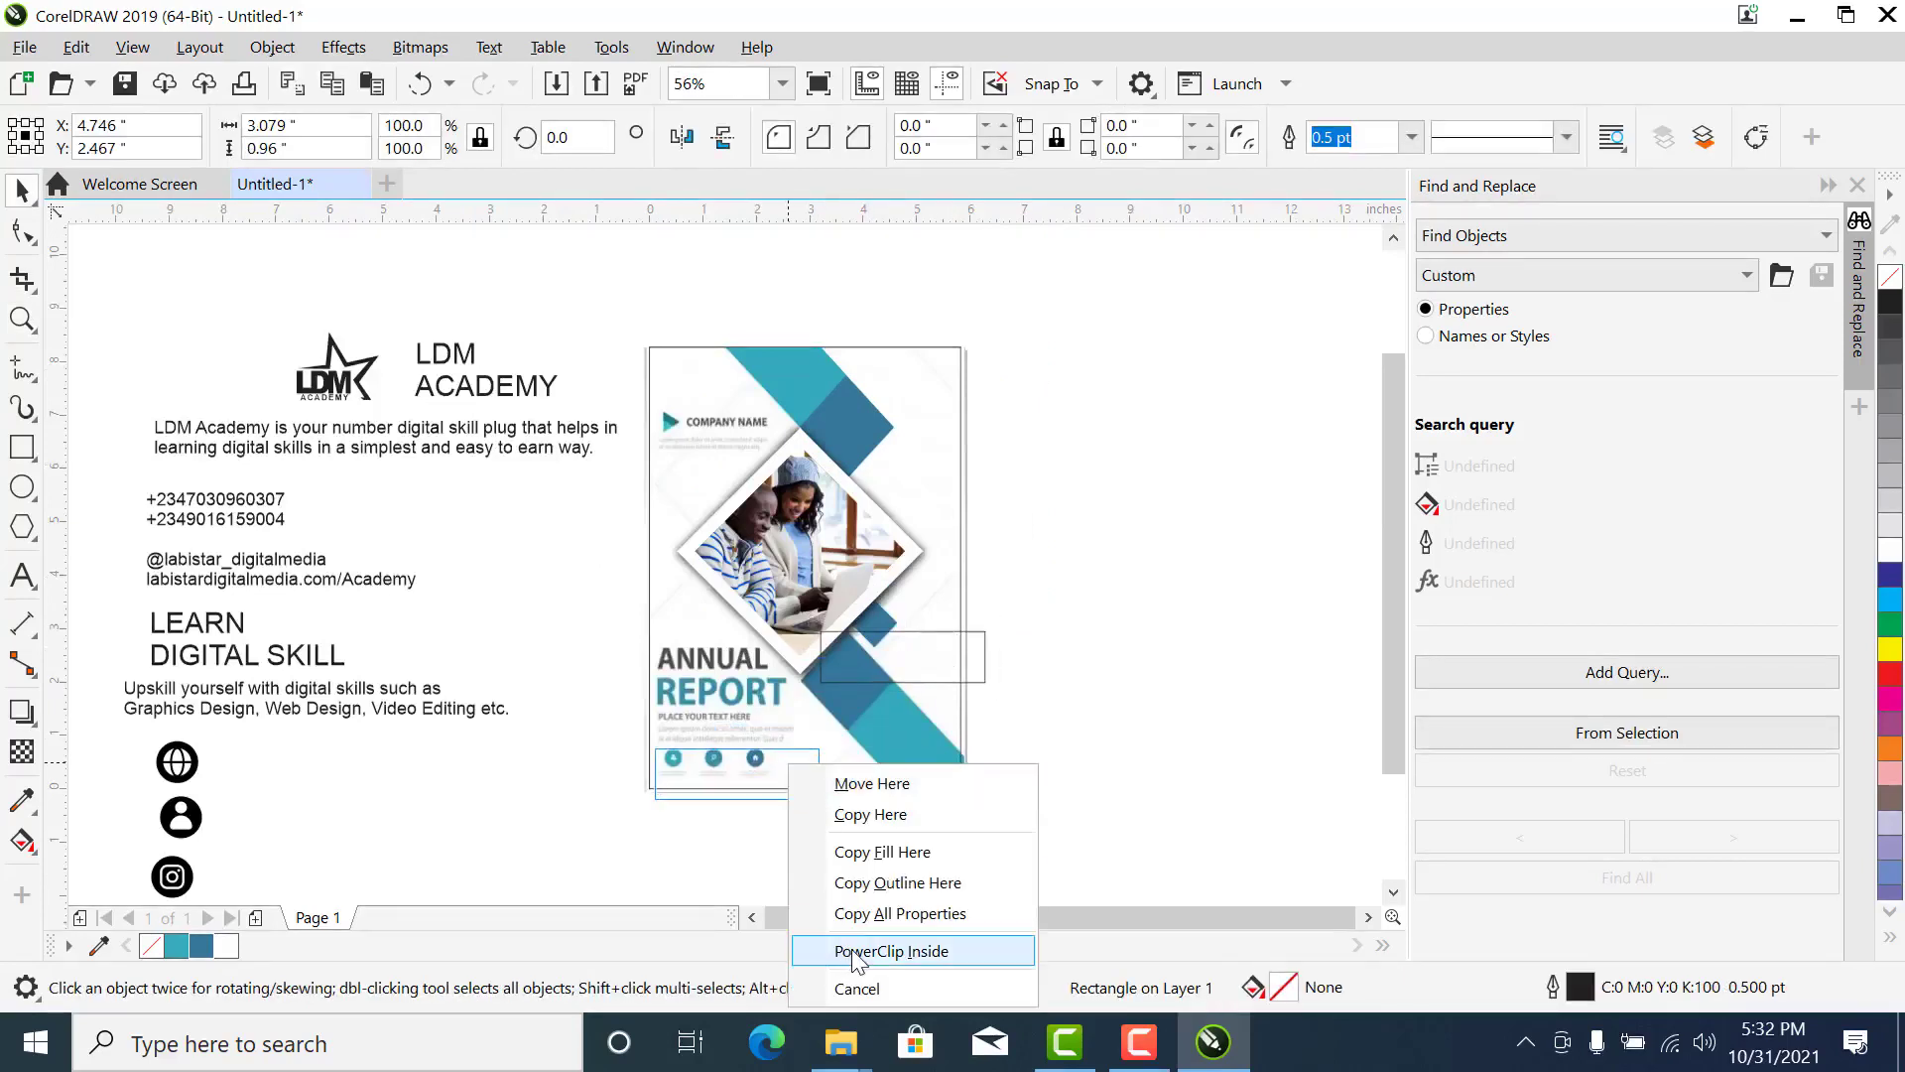
left_click(856, 950)
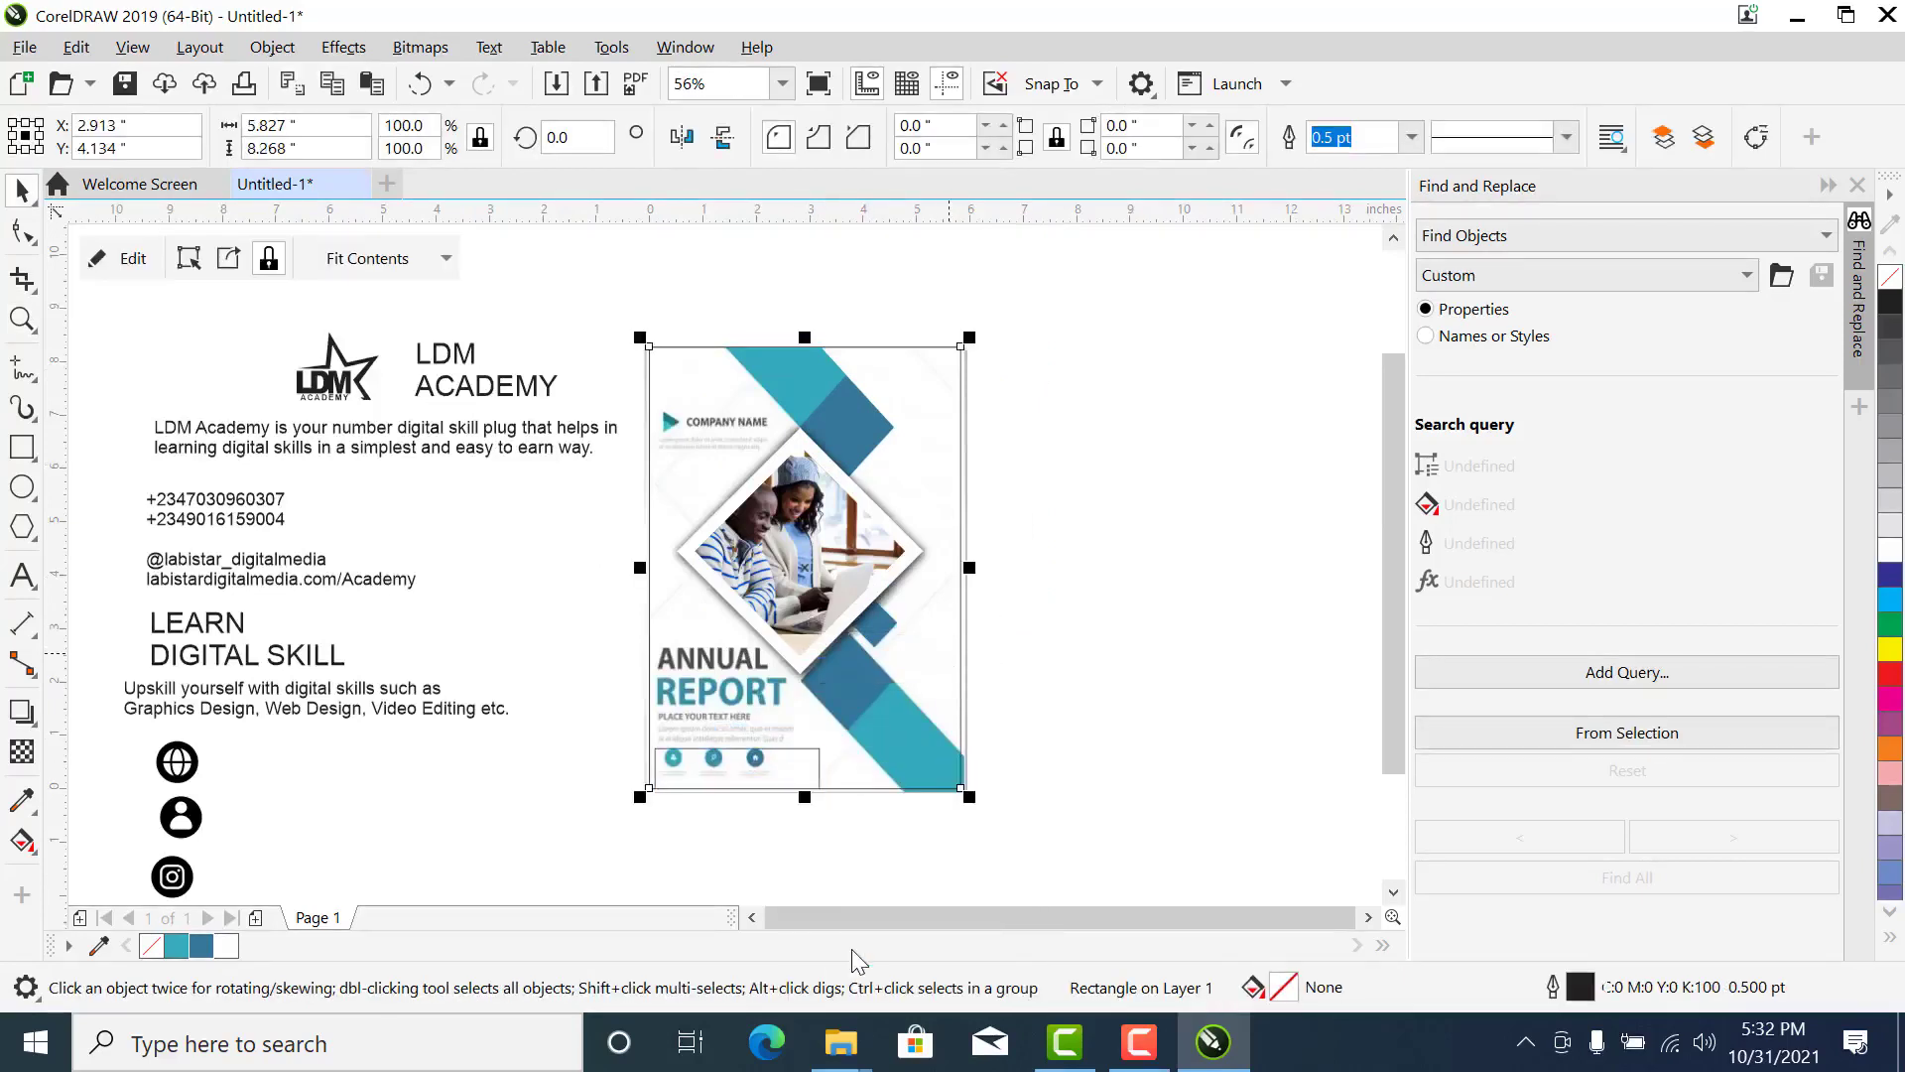
- Edit the page frame's PowerClip contents and move the rectangle back over the dark blue part of the lower diagonal band
key("z")
scroll(845, 721, "up", 1)
key("space")
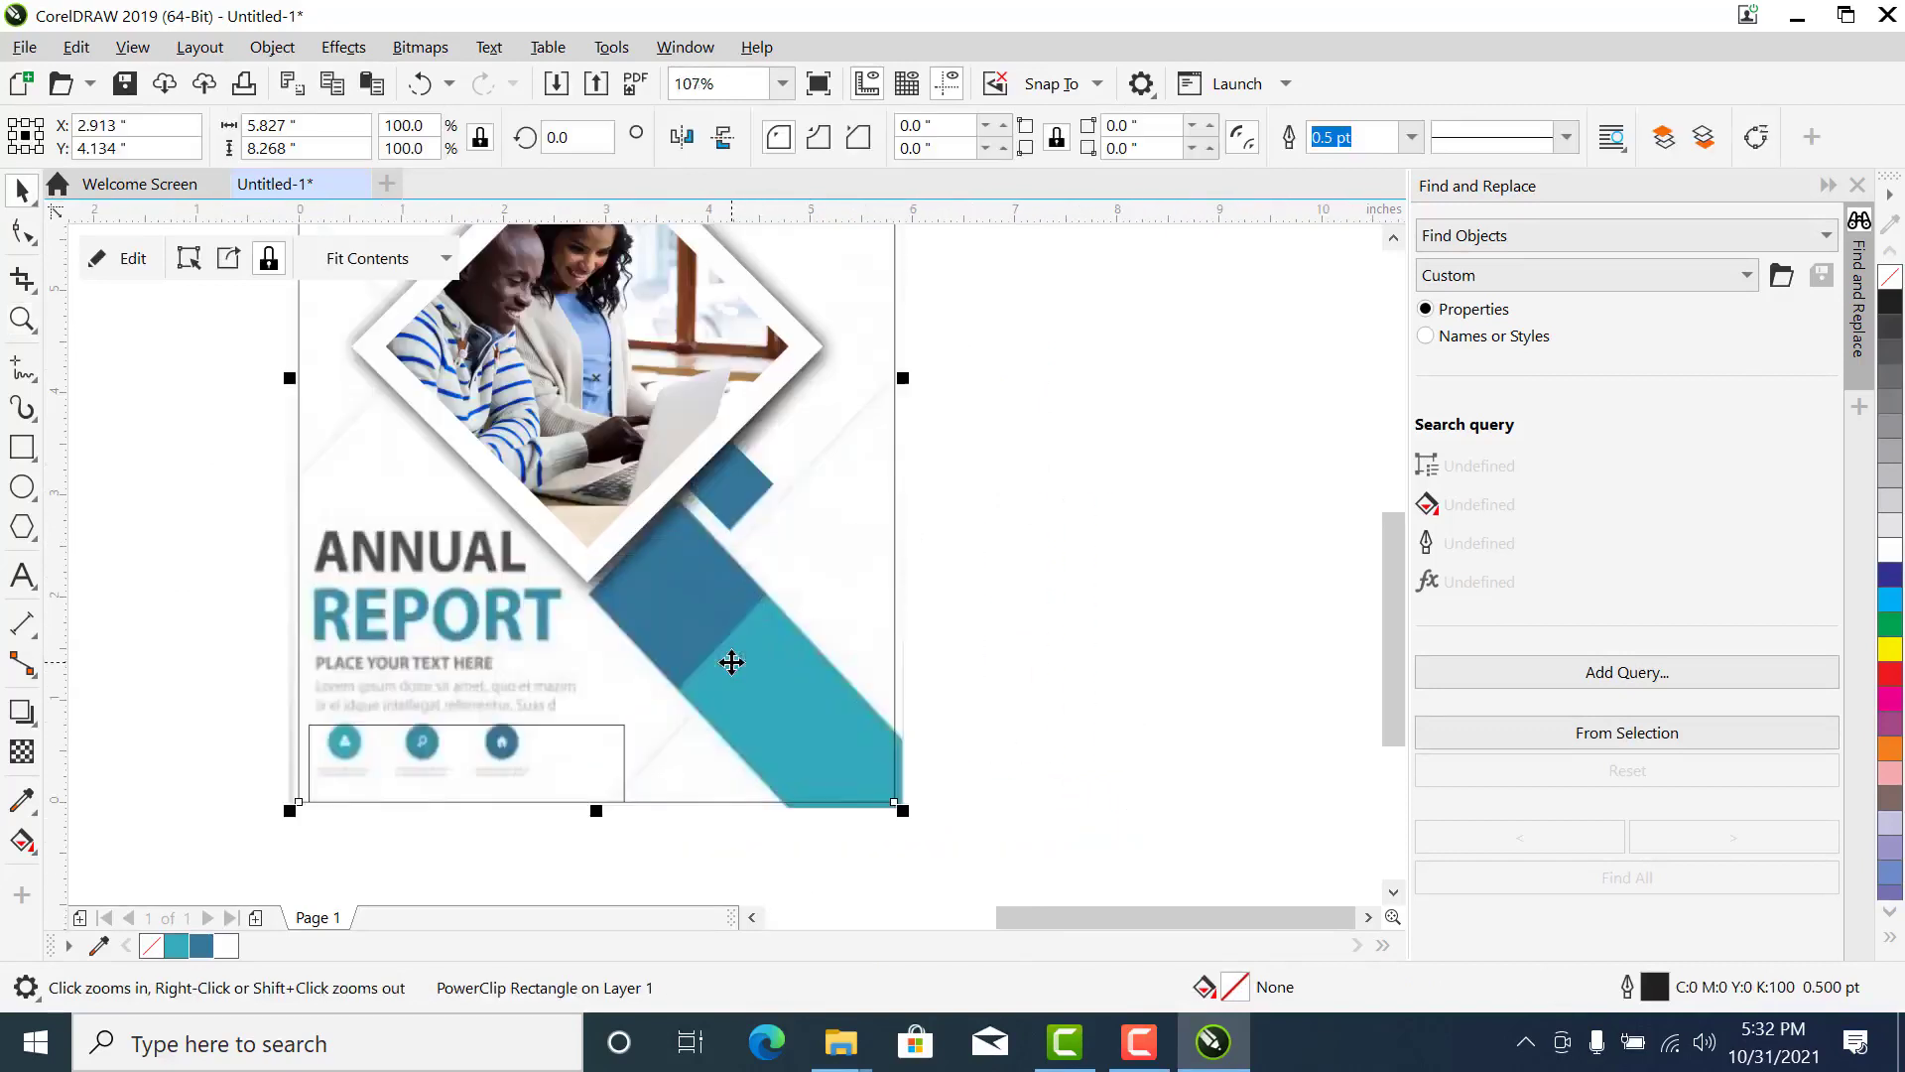
right_click(731, 659)
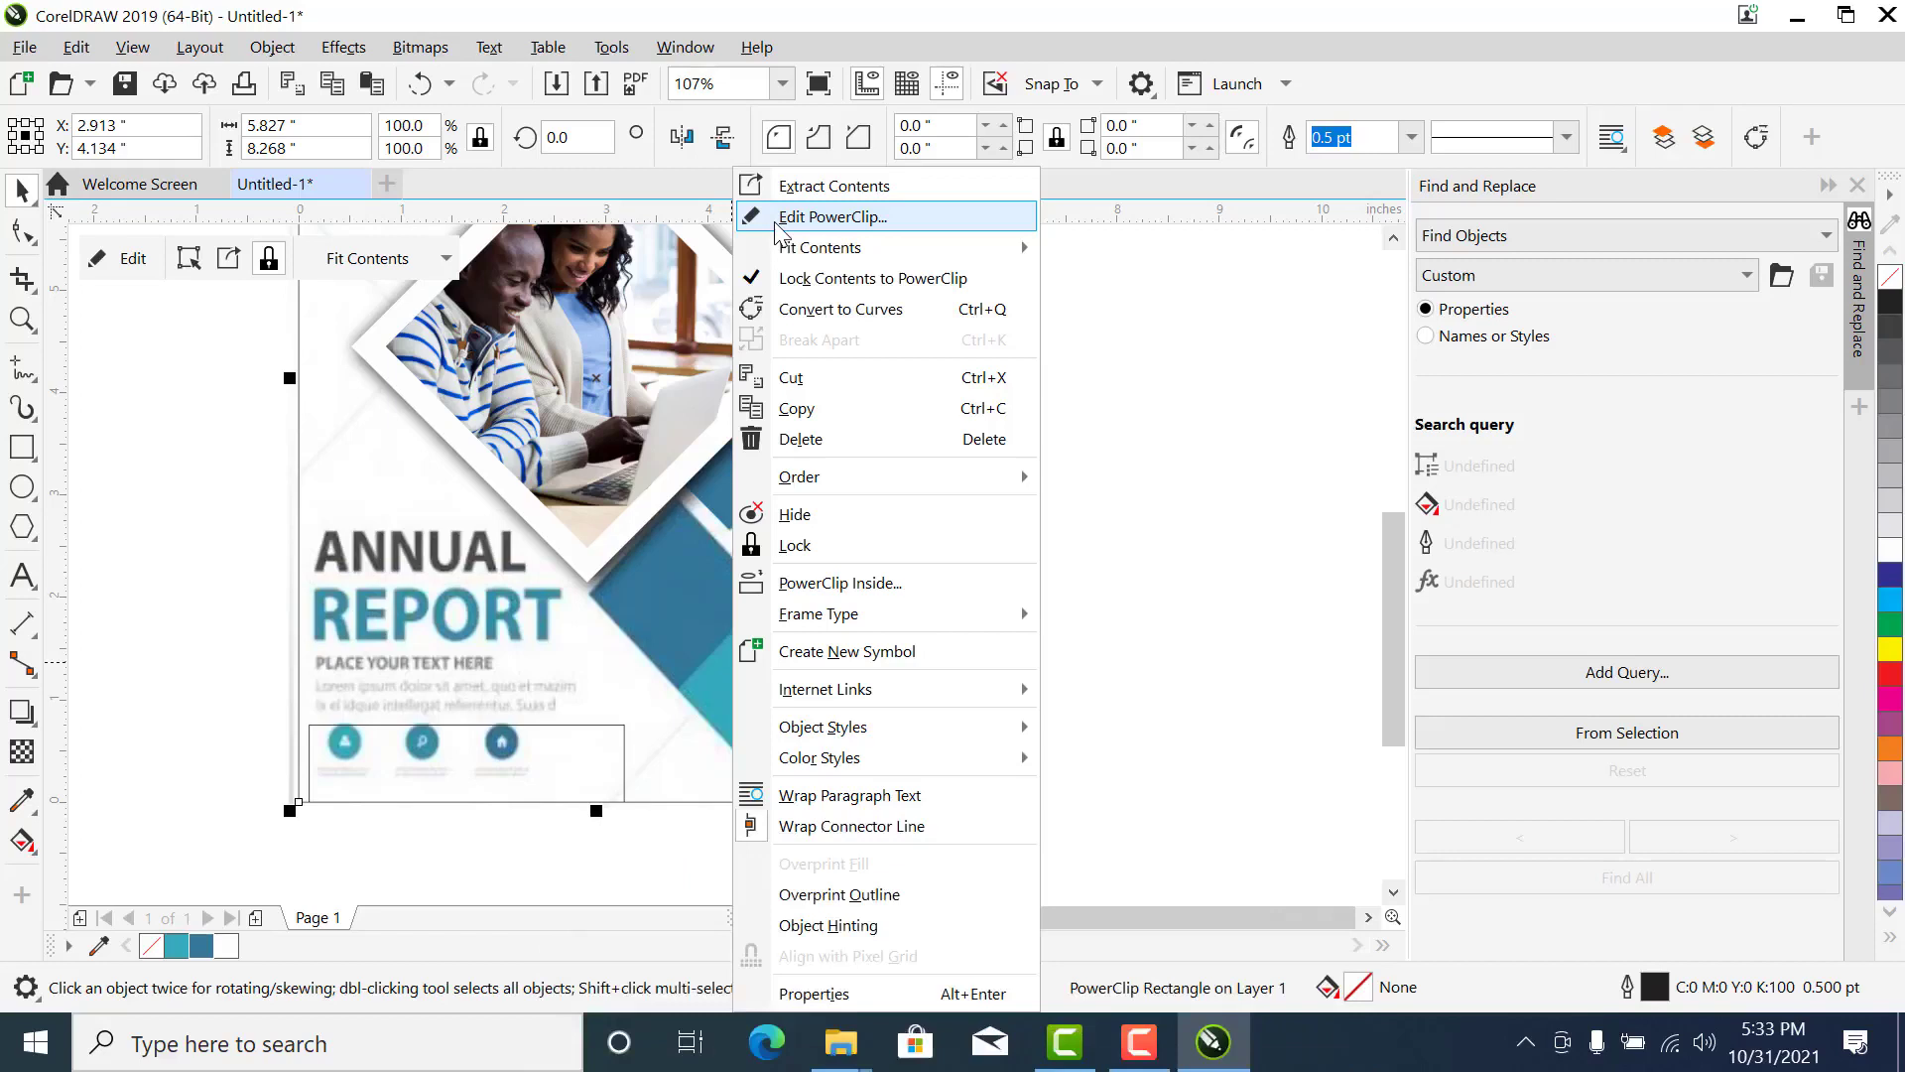
left_click(824, 216)
left_click(404, 787)
left_click_drag(404, 787, 705, 561)
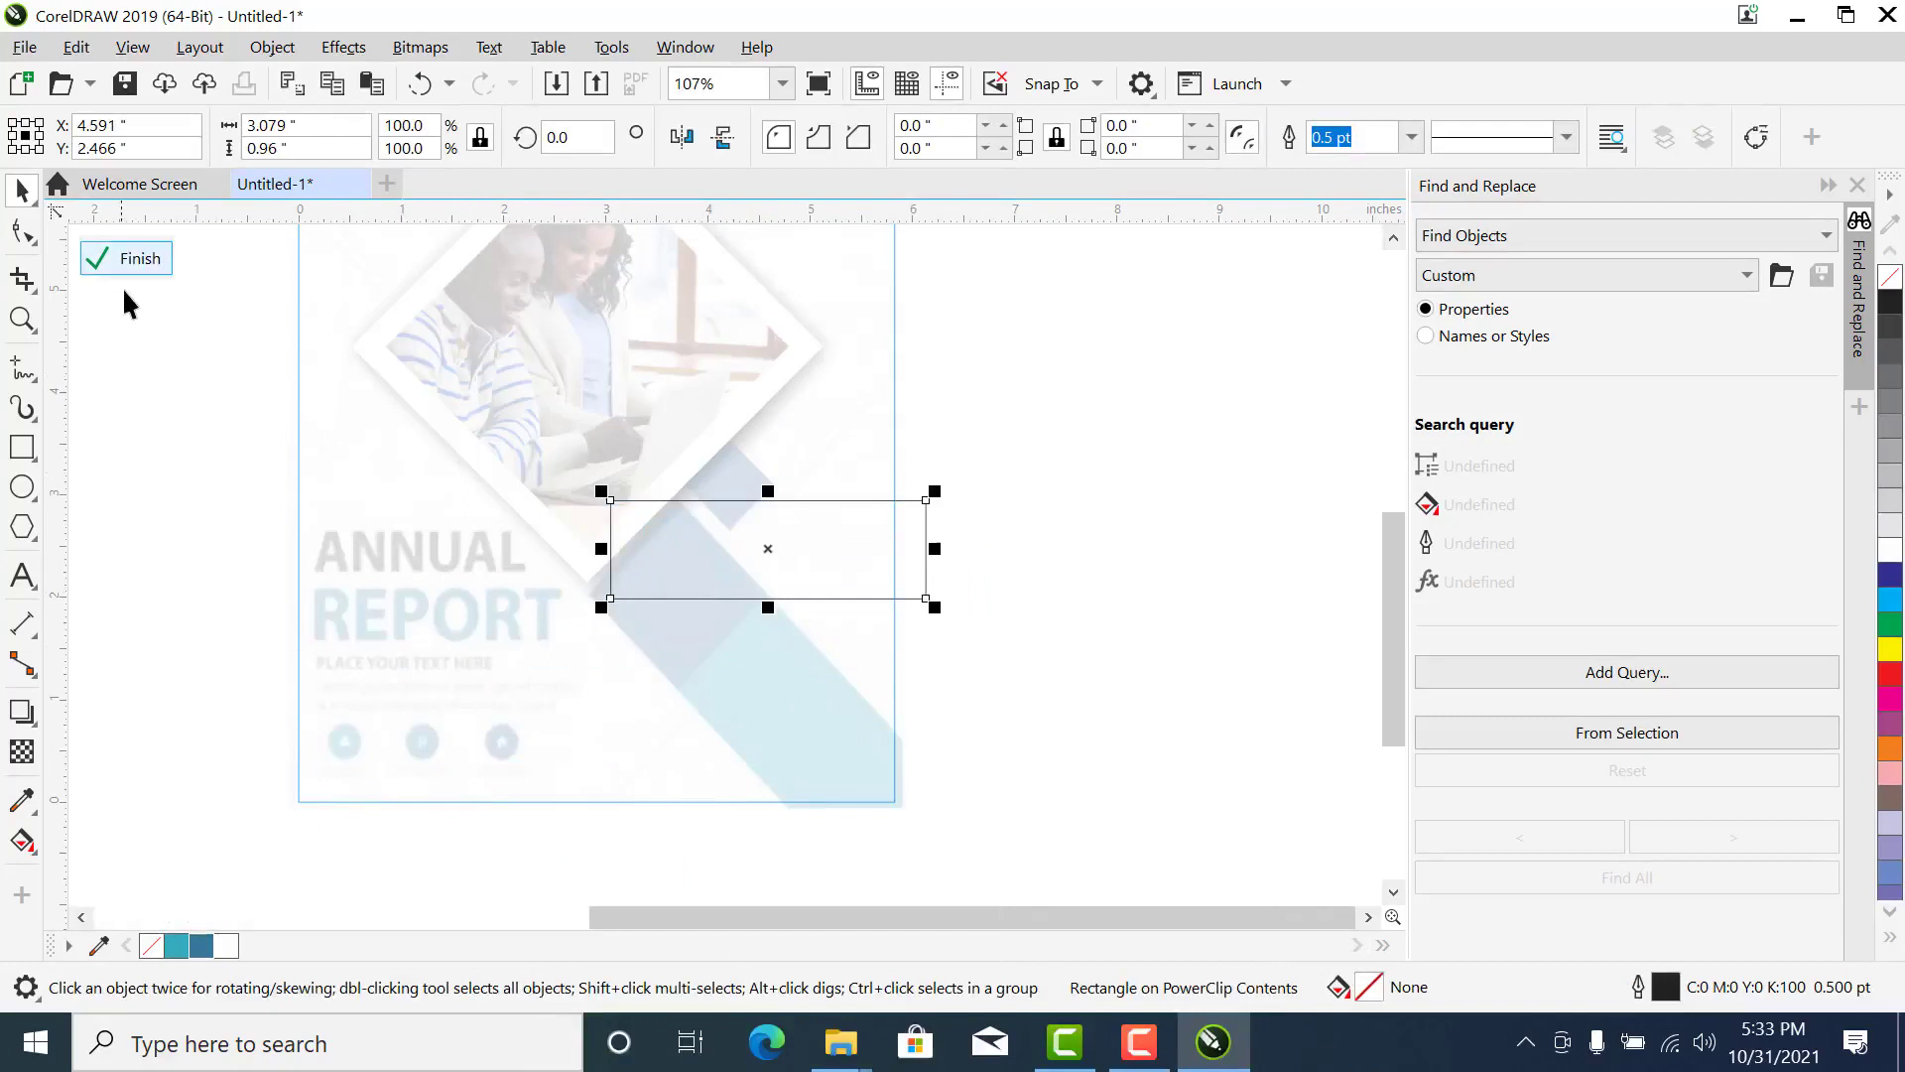
- Convert the rectangle inside the PowerClip to curves
right_click(723, 562)
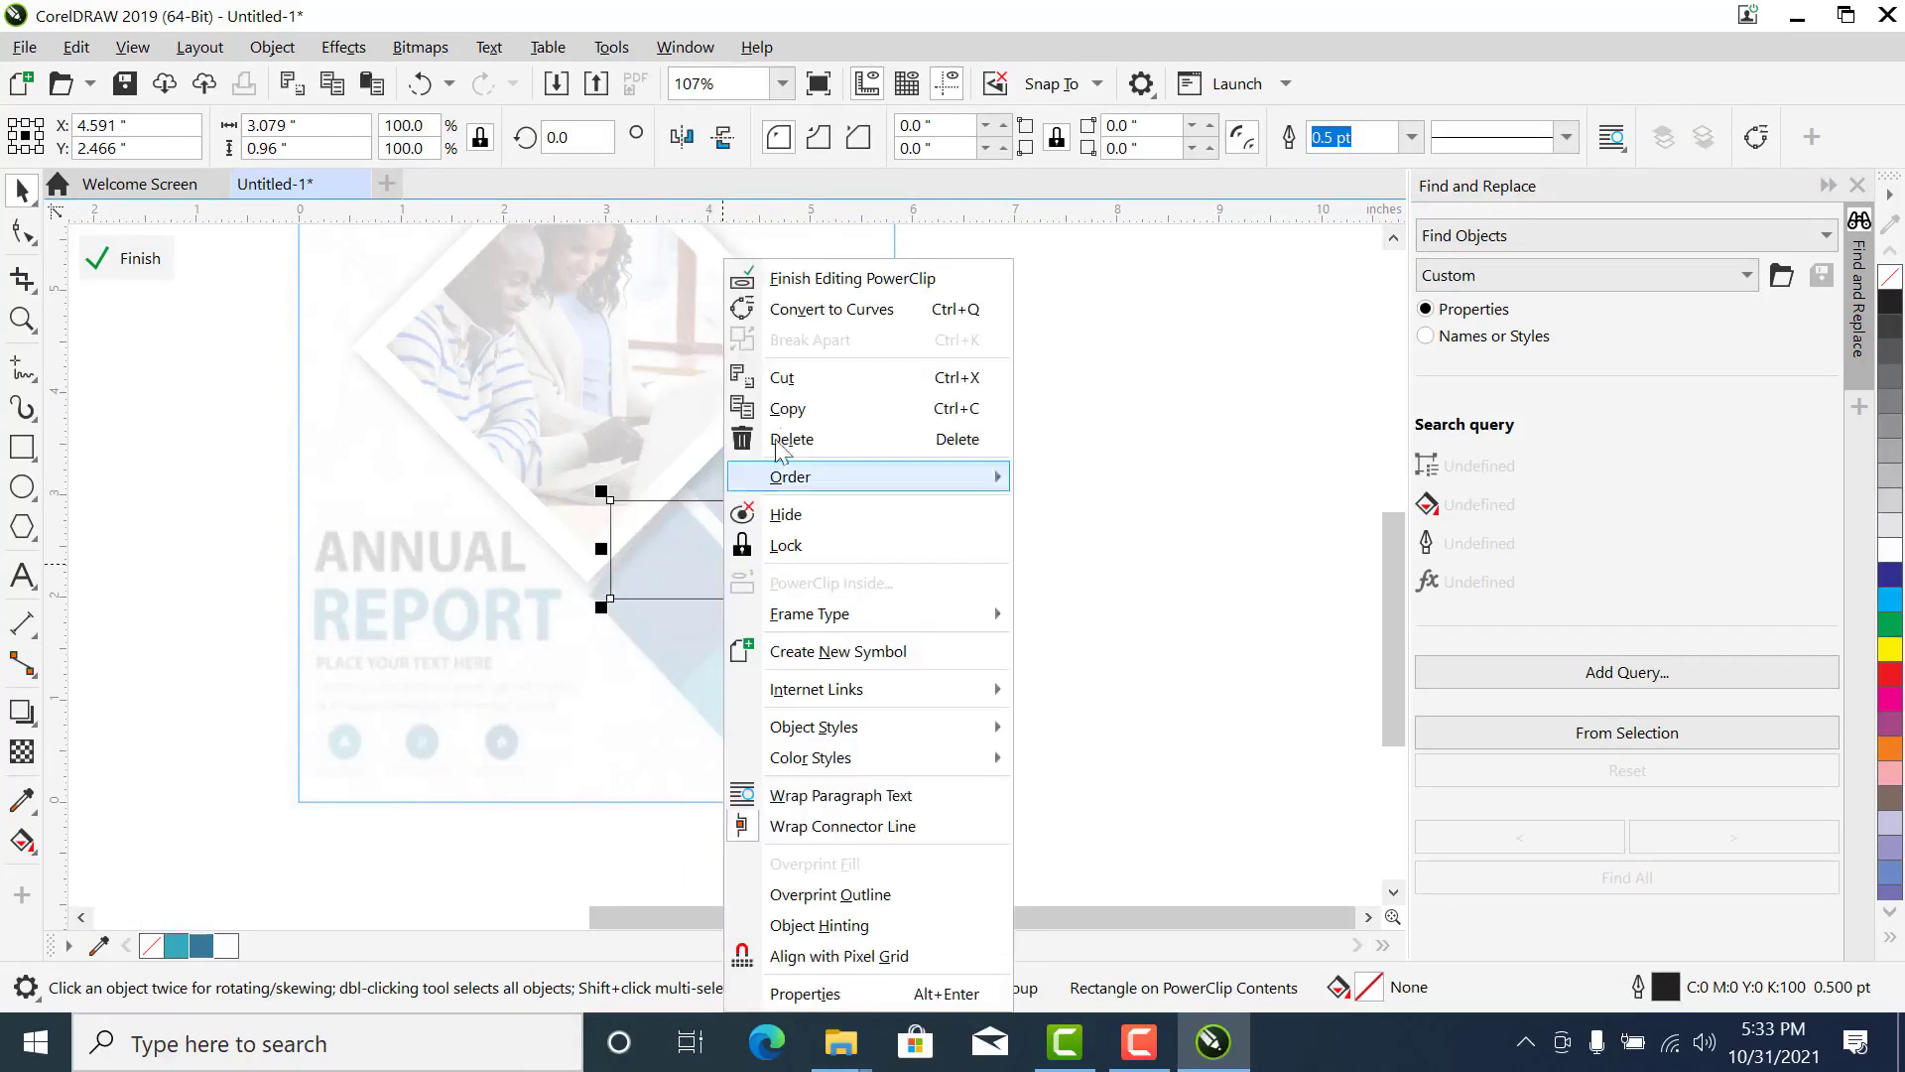
left_click(842, 309)
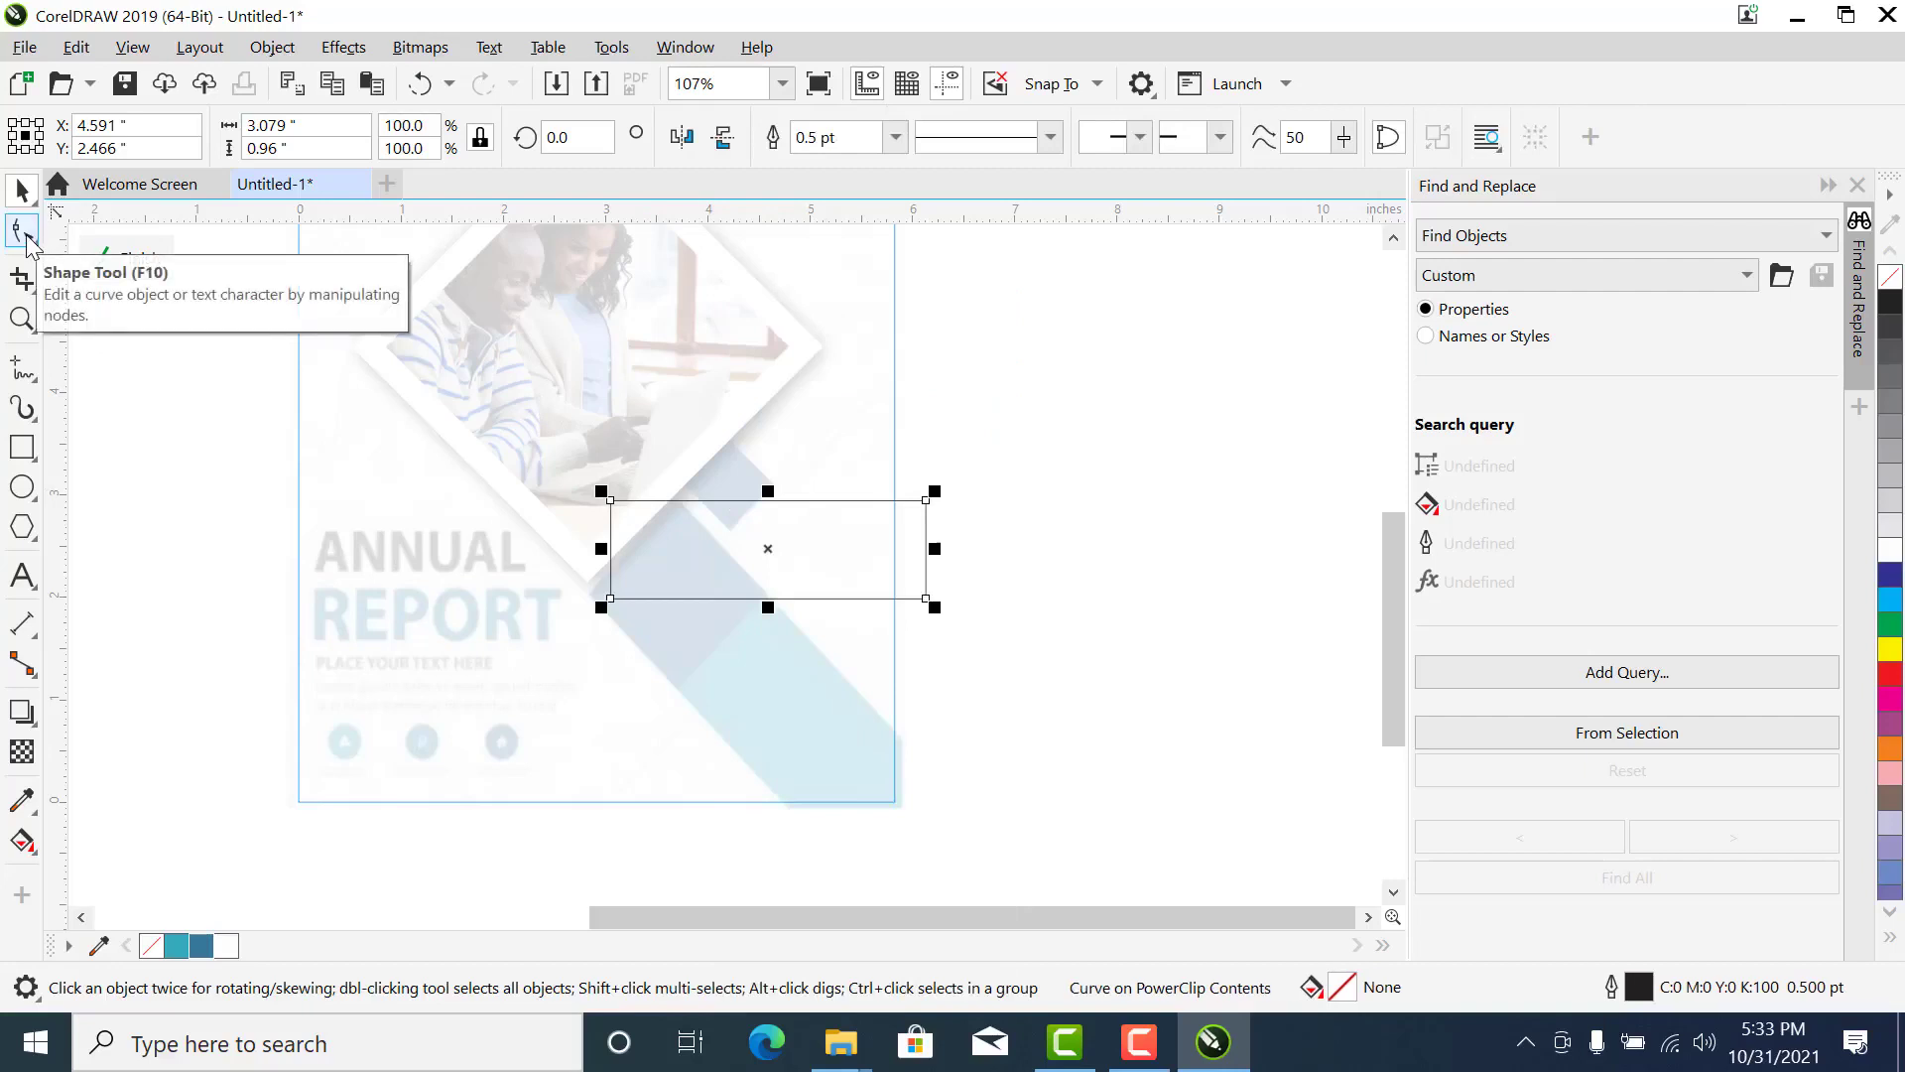
- Reshape the converted rectangle's four corners to follow the lower diagonal band, extending its lower end past the page edge
left_click(26, 236)
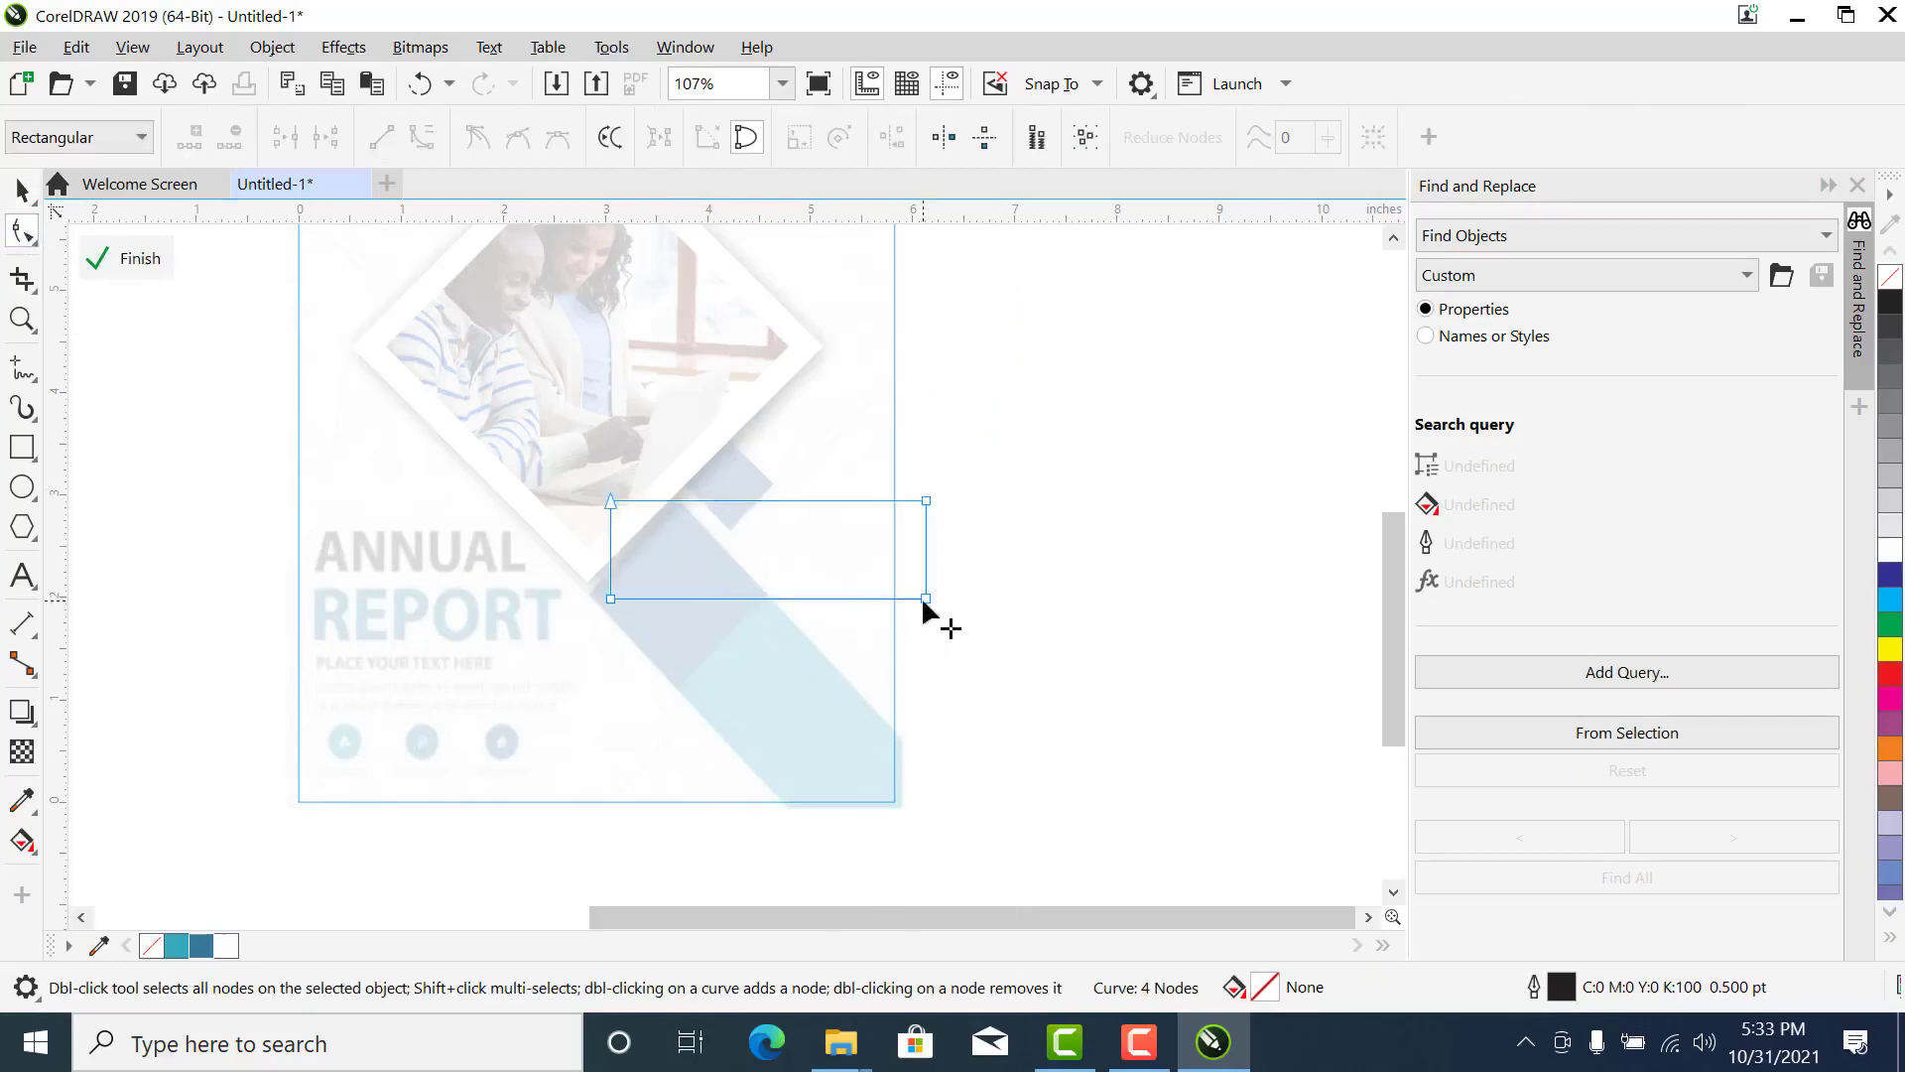
left_click_drag(920, 598, 835, 822)
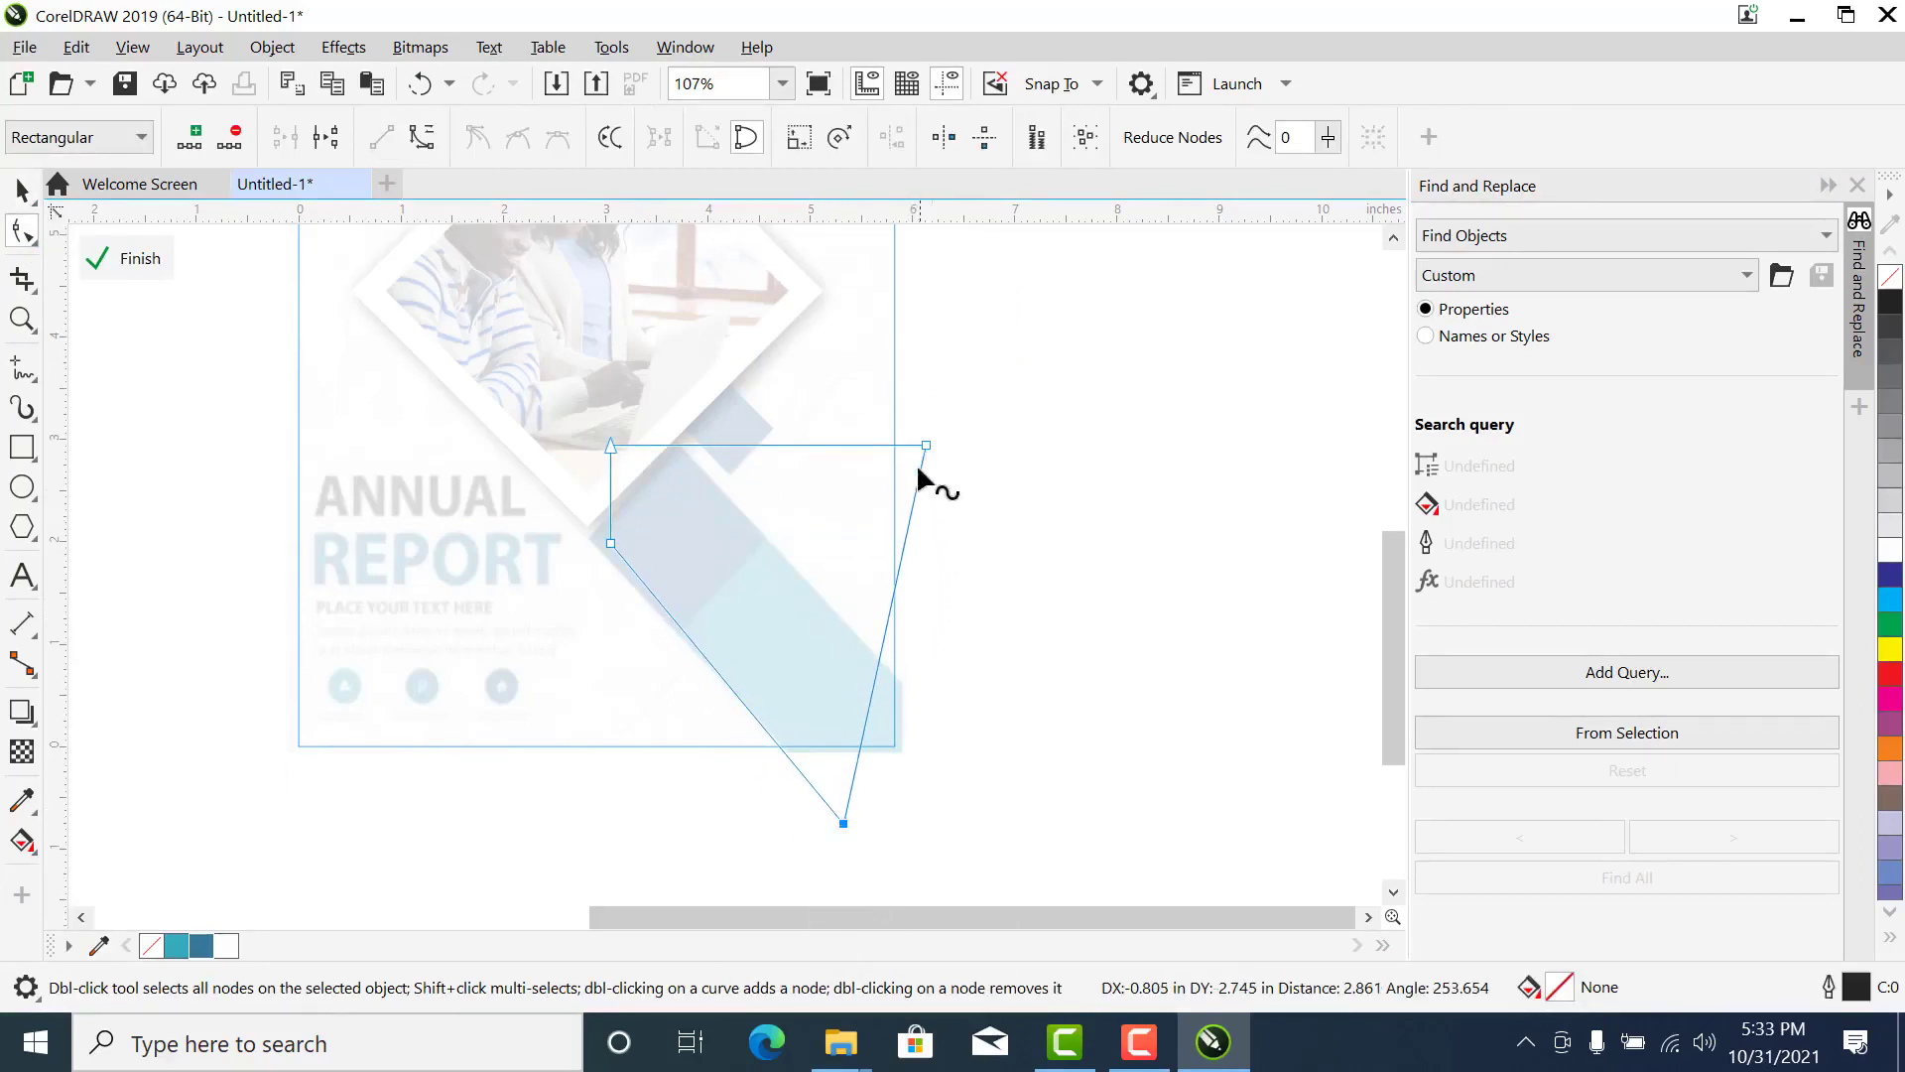
left_click_drag(926, 446, 953, 712)
left_click_drag(610, 447, 671, 439)
left_click_drag(610, 542, 581, 521)
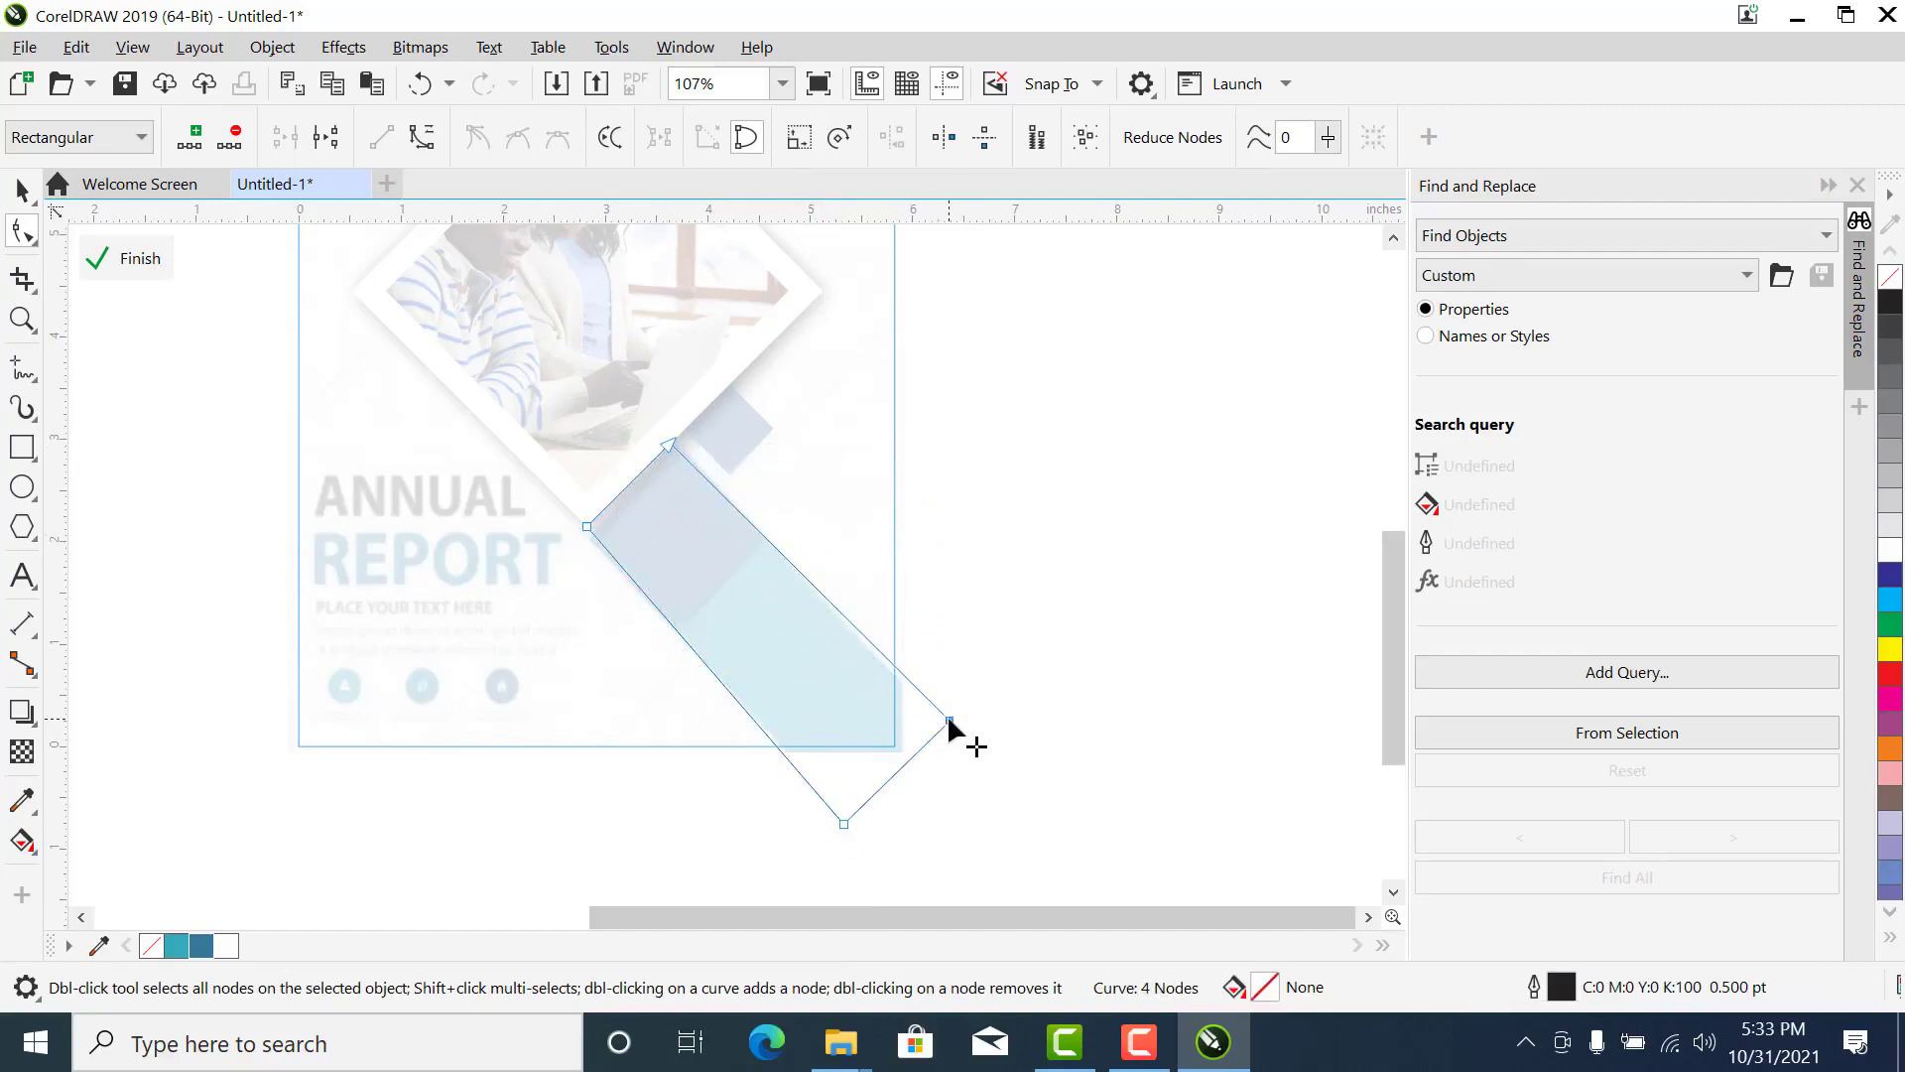
left_click(947, 720)
left_click(927, 795)
key("space")
left_click(671, 532)
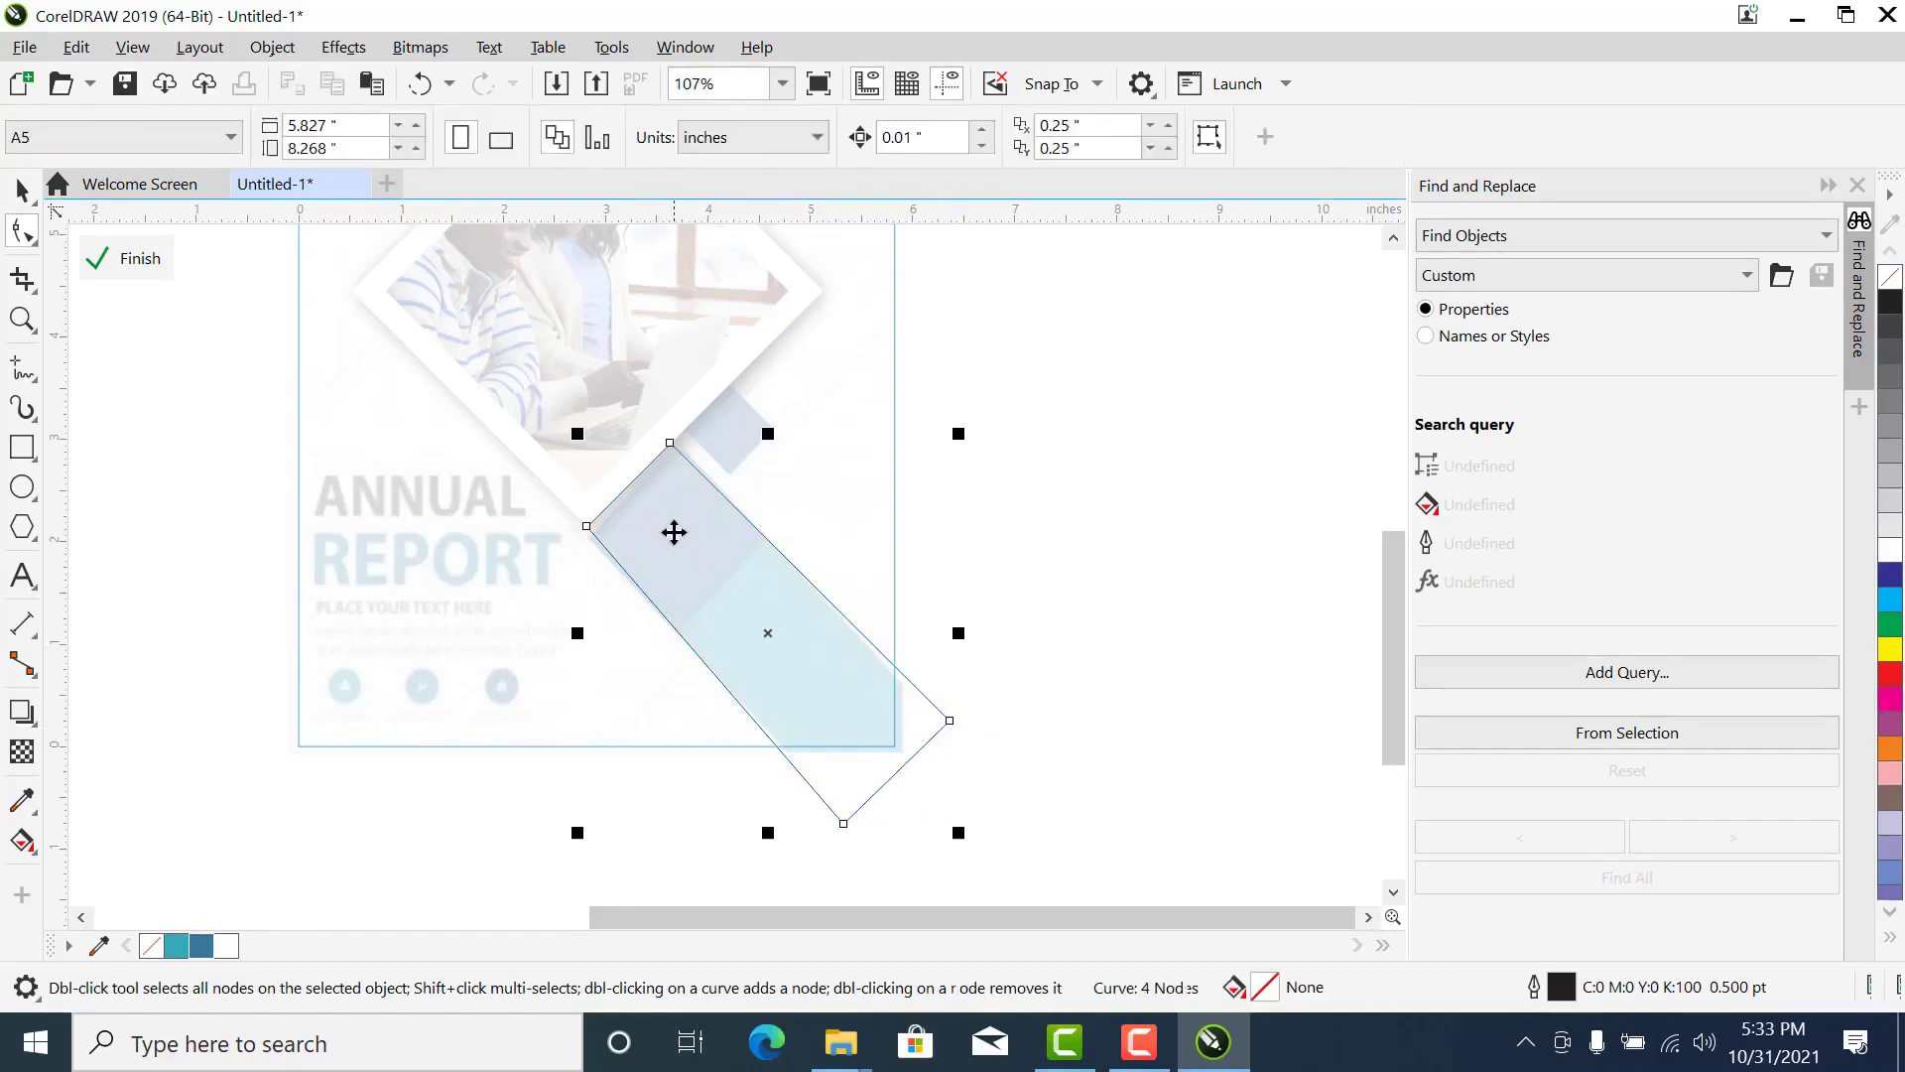
left_click_drag(671, 532, 771, 643)
key("ctrl+z")
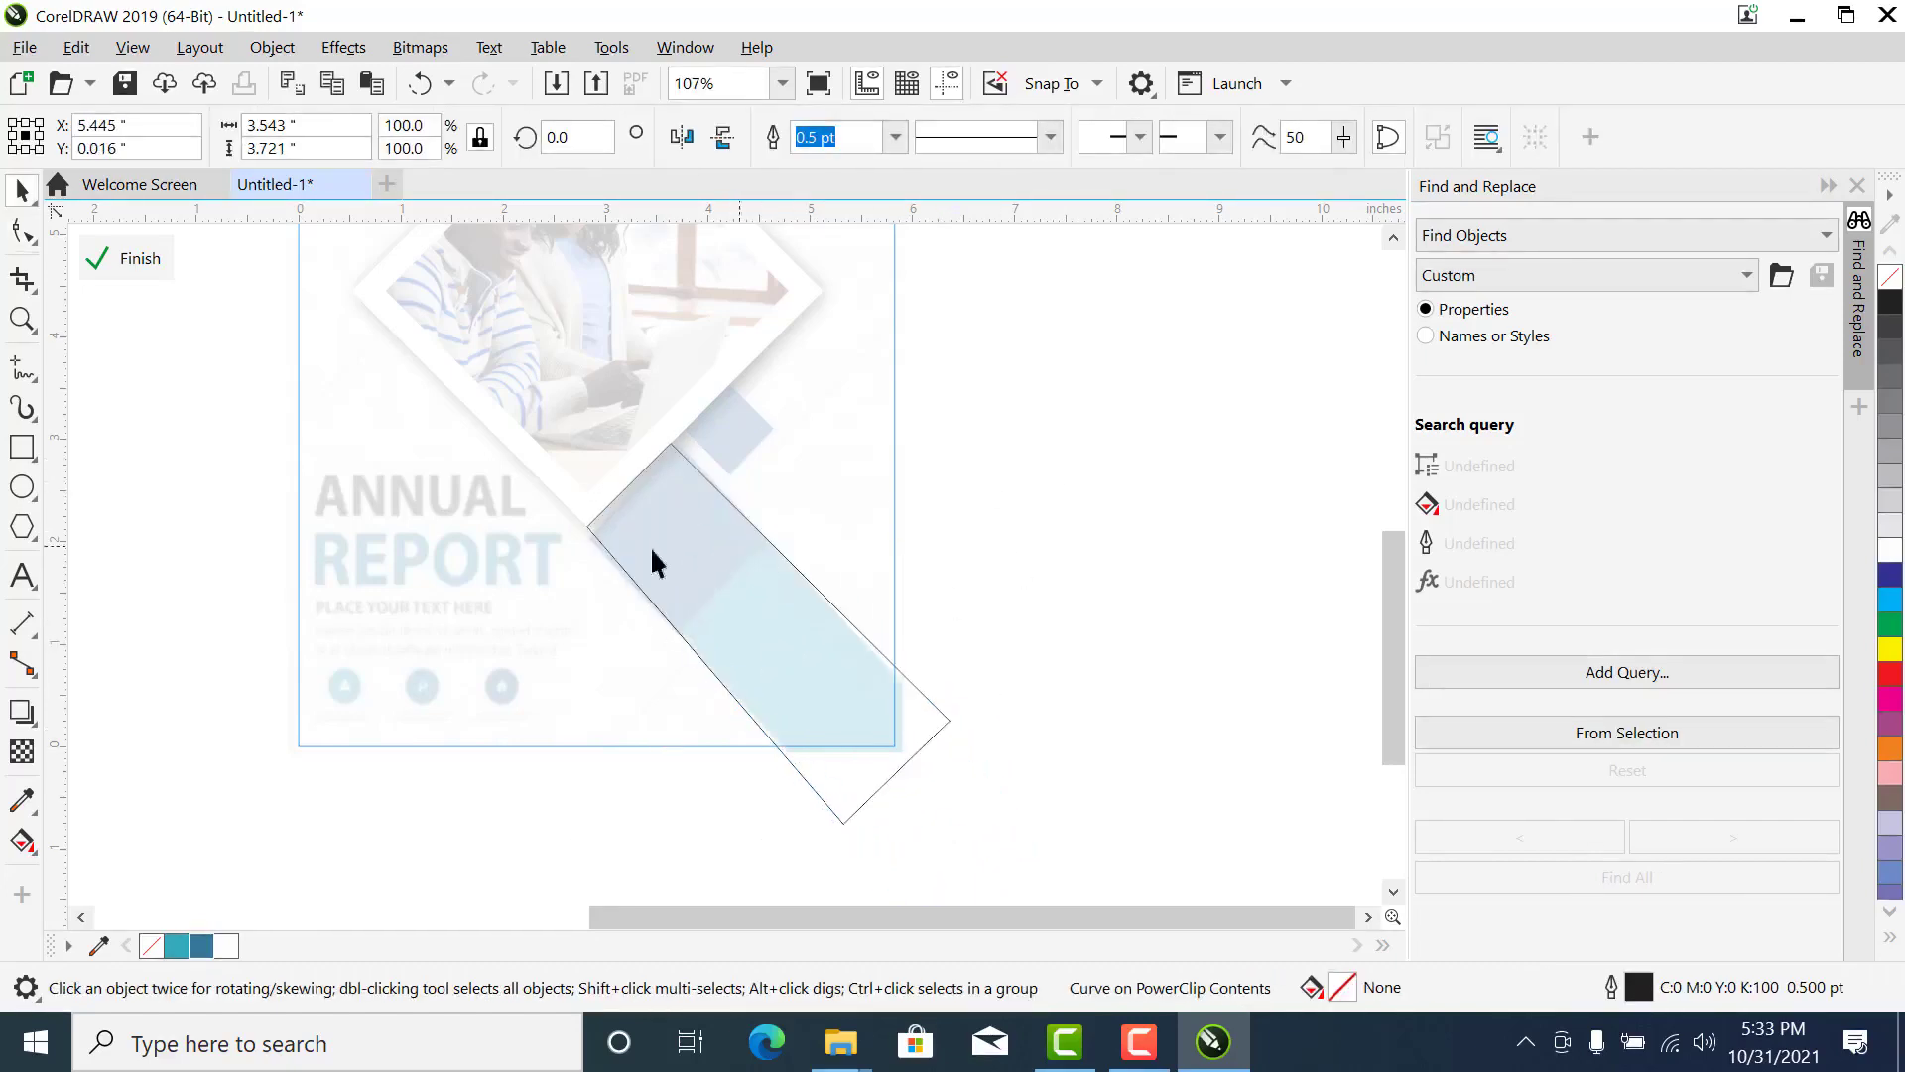
key("Escape")
- Draw a rectangle about 2.38 by 2.24 inches and PowerClip it inside the lower diagonal band shape
mouse_move(260, 287)
left_mouse_down()
mouse_move(510, 523)
mouse_move(656, 577)
mouse_move(472, 551)
left_mouse_up()
key("space")
left_click_drag(472, 552, 713, 549)
left_click(780, 736)
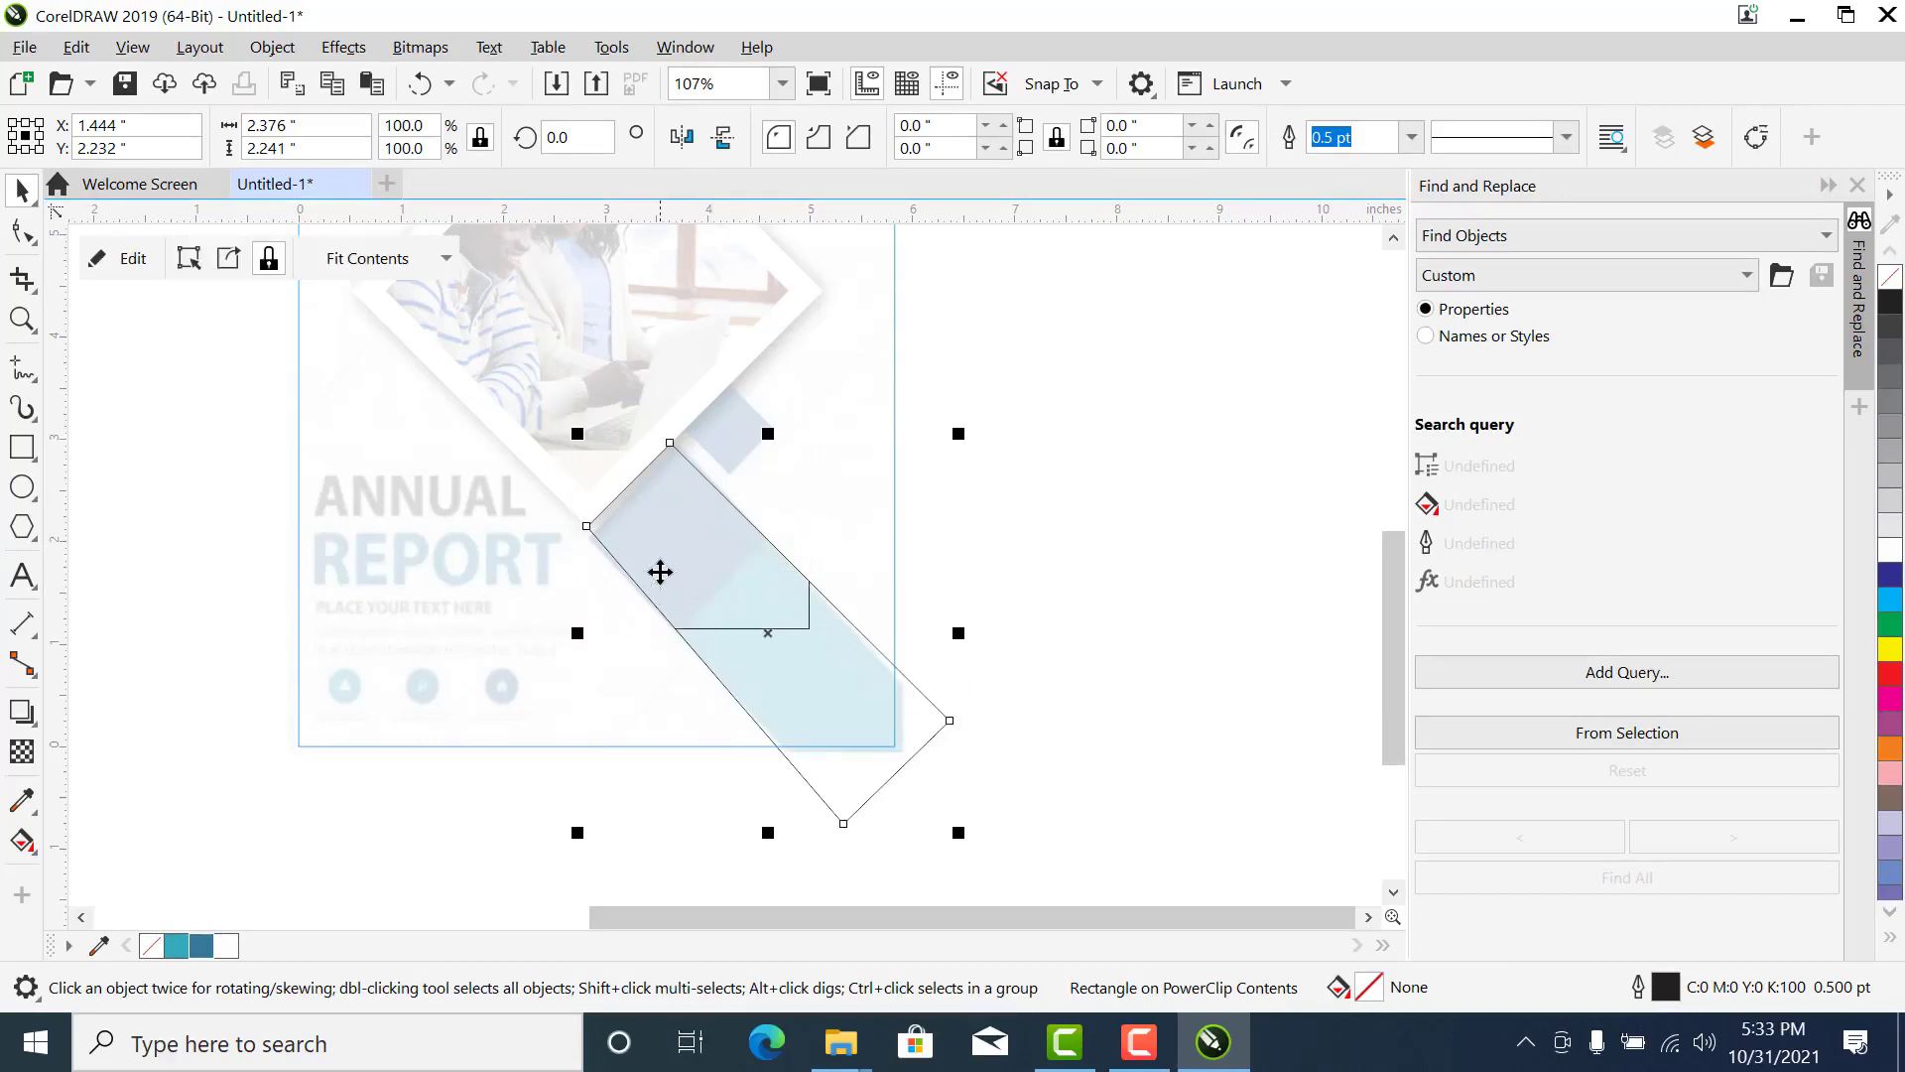
- Move the rectangle within the band's PowerClip over the dark blue section's upper end and convert it to curves
right_click(659, 566)
left_click(744, 179)
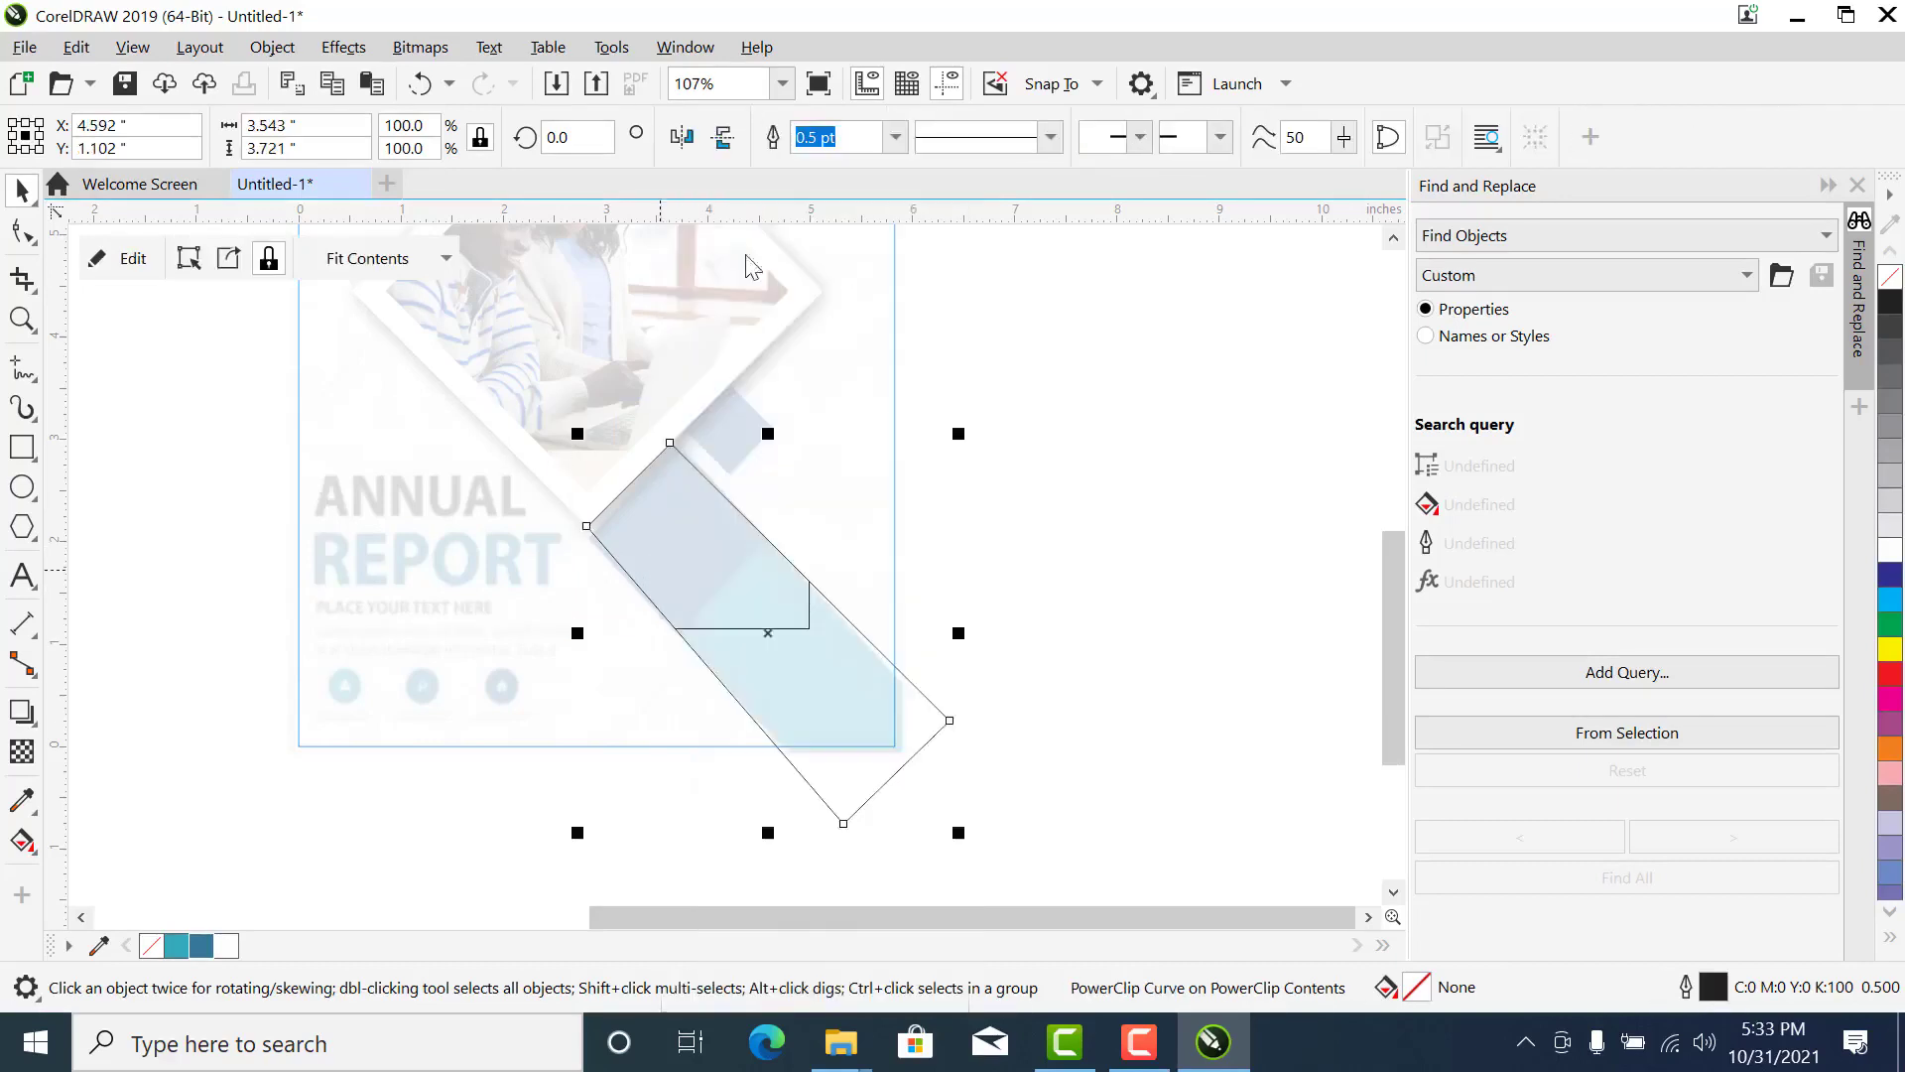
left_click(741, 565)
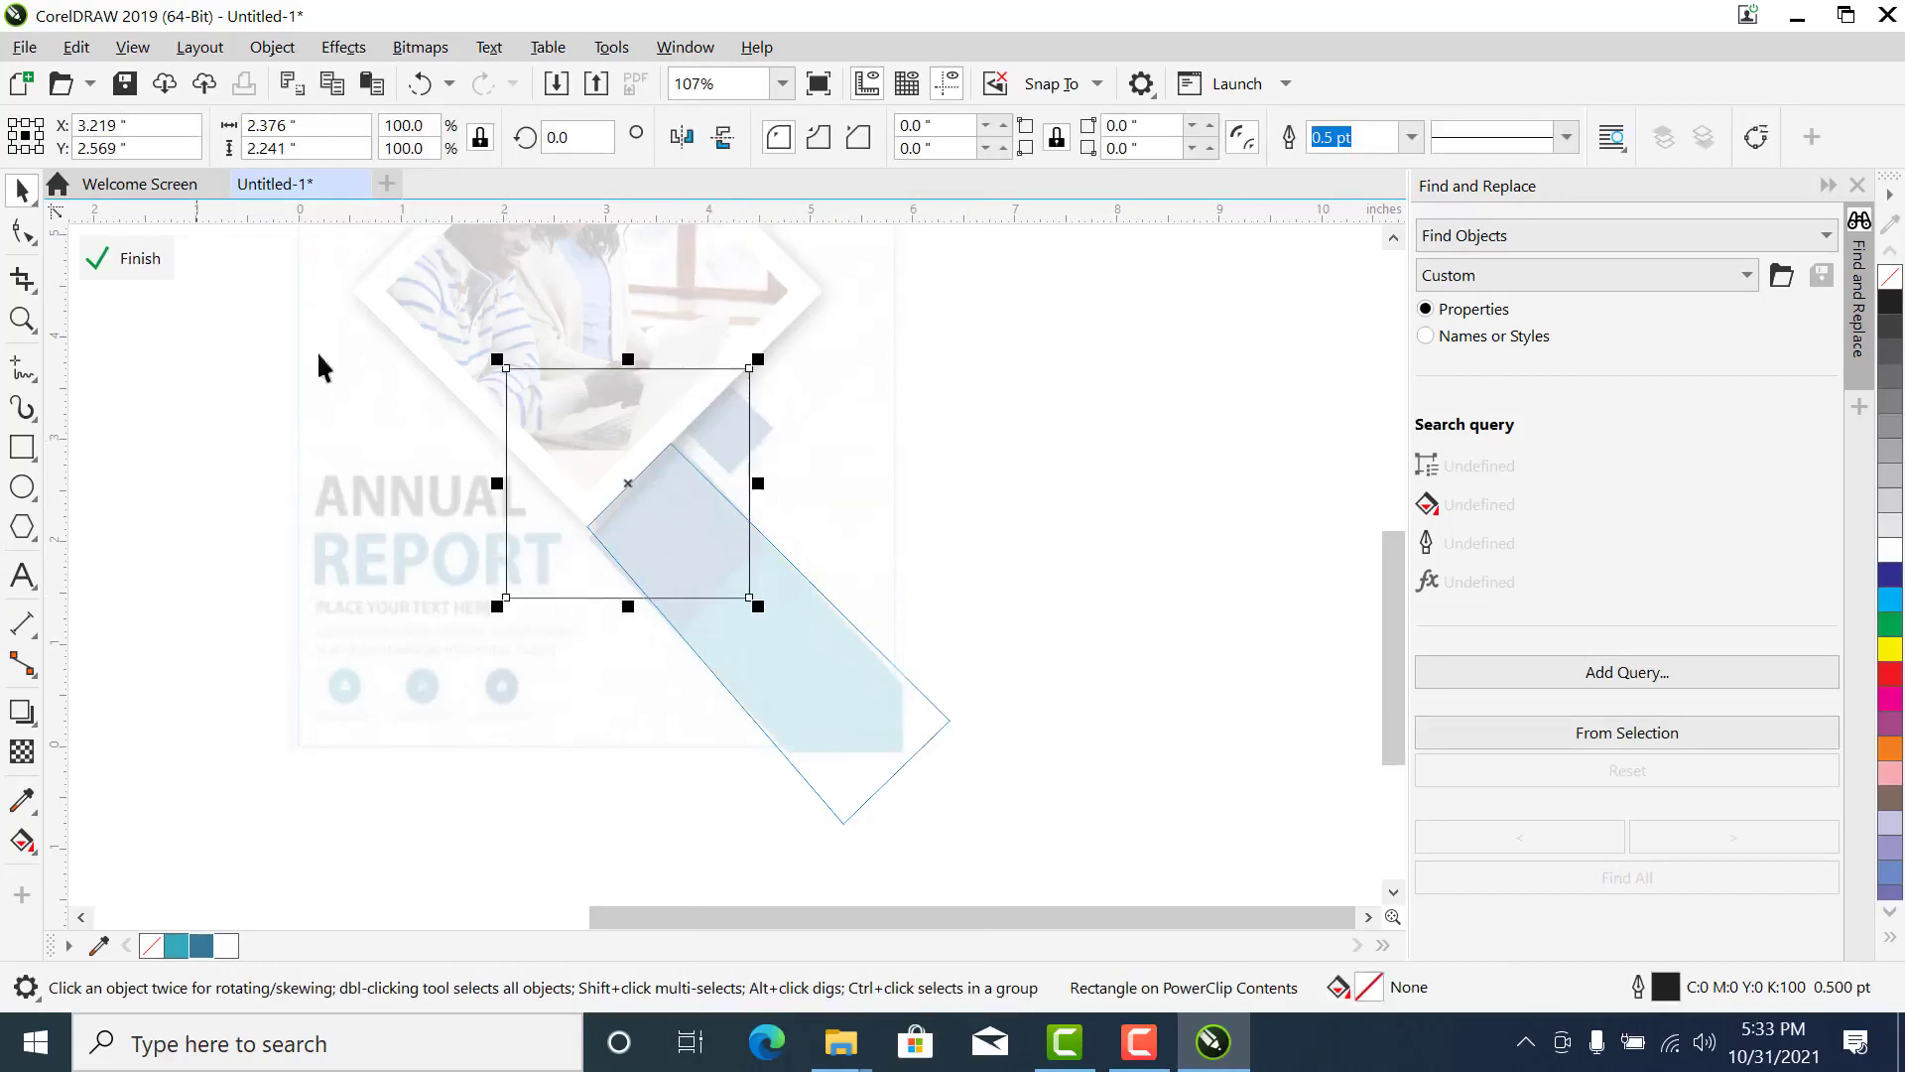
right_click(534, 468)
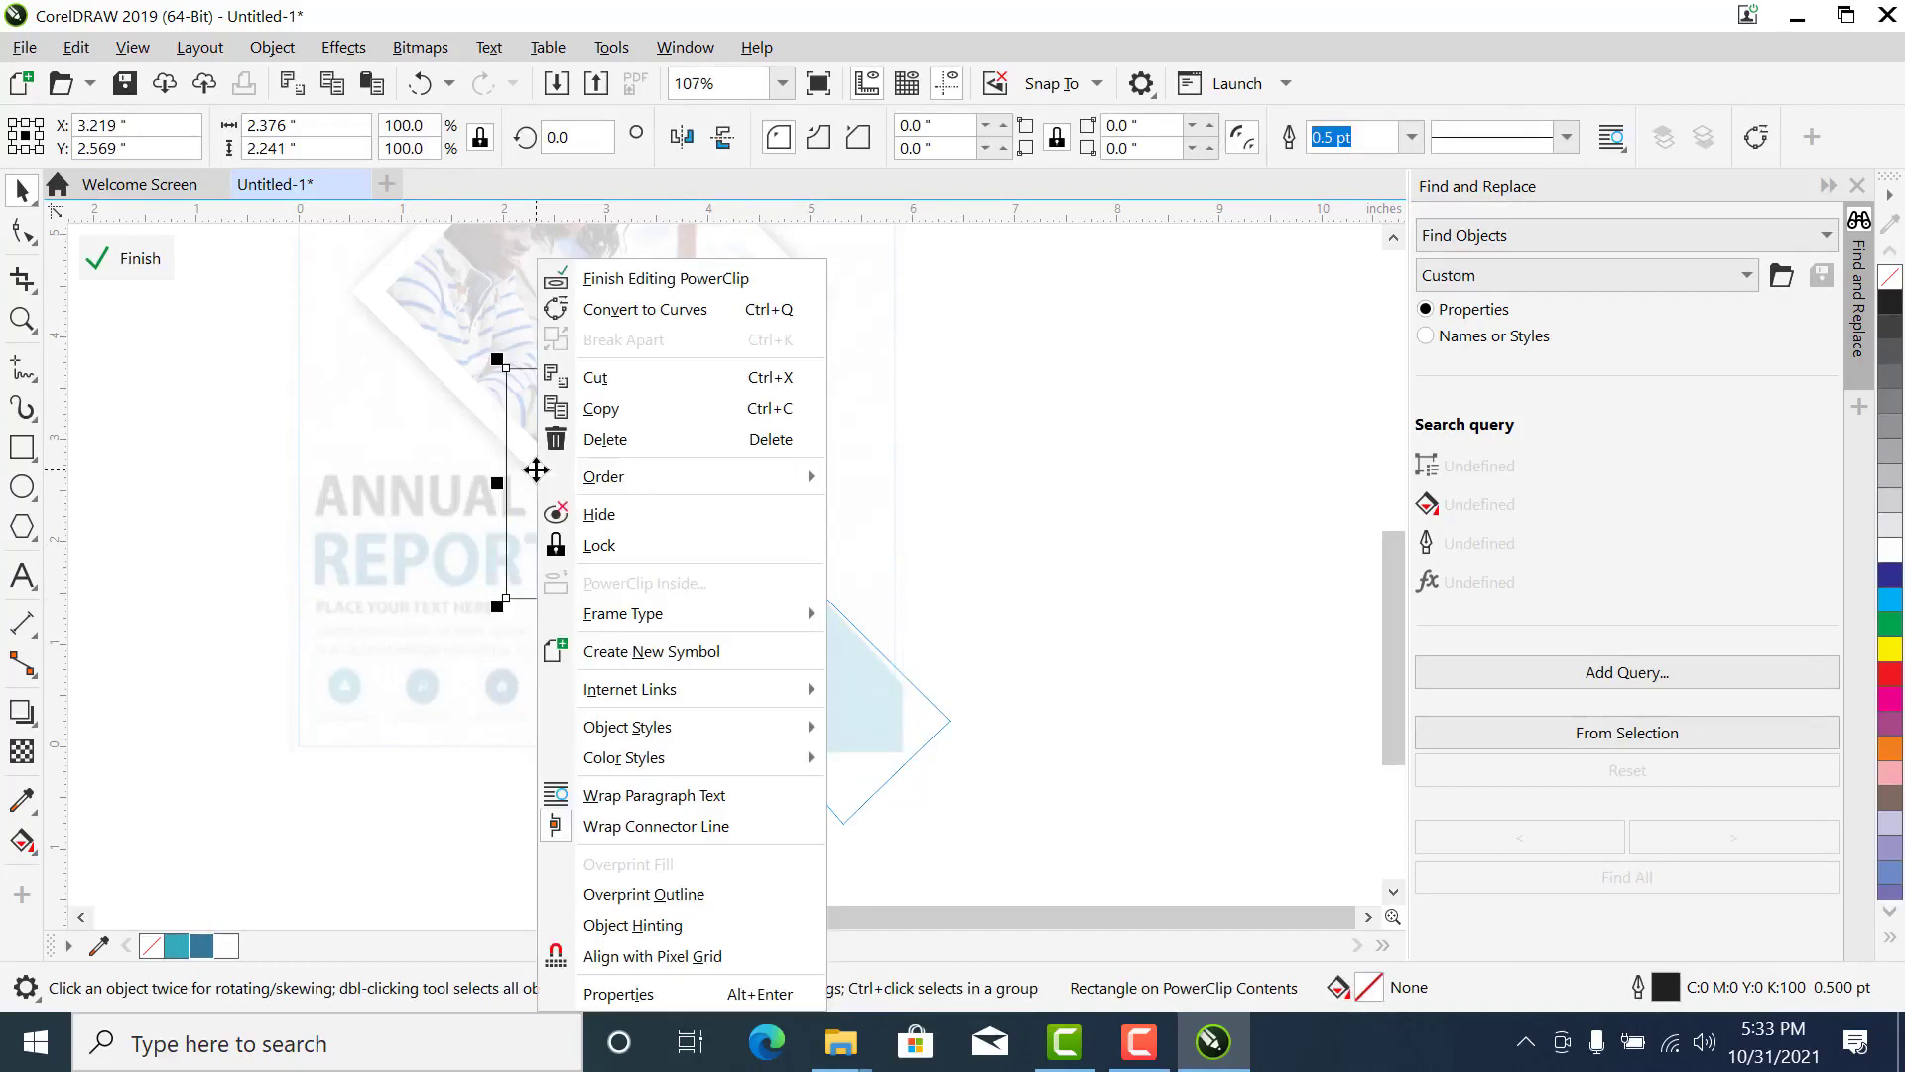
left_click(640, 311)
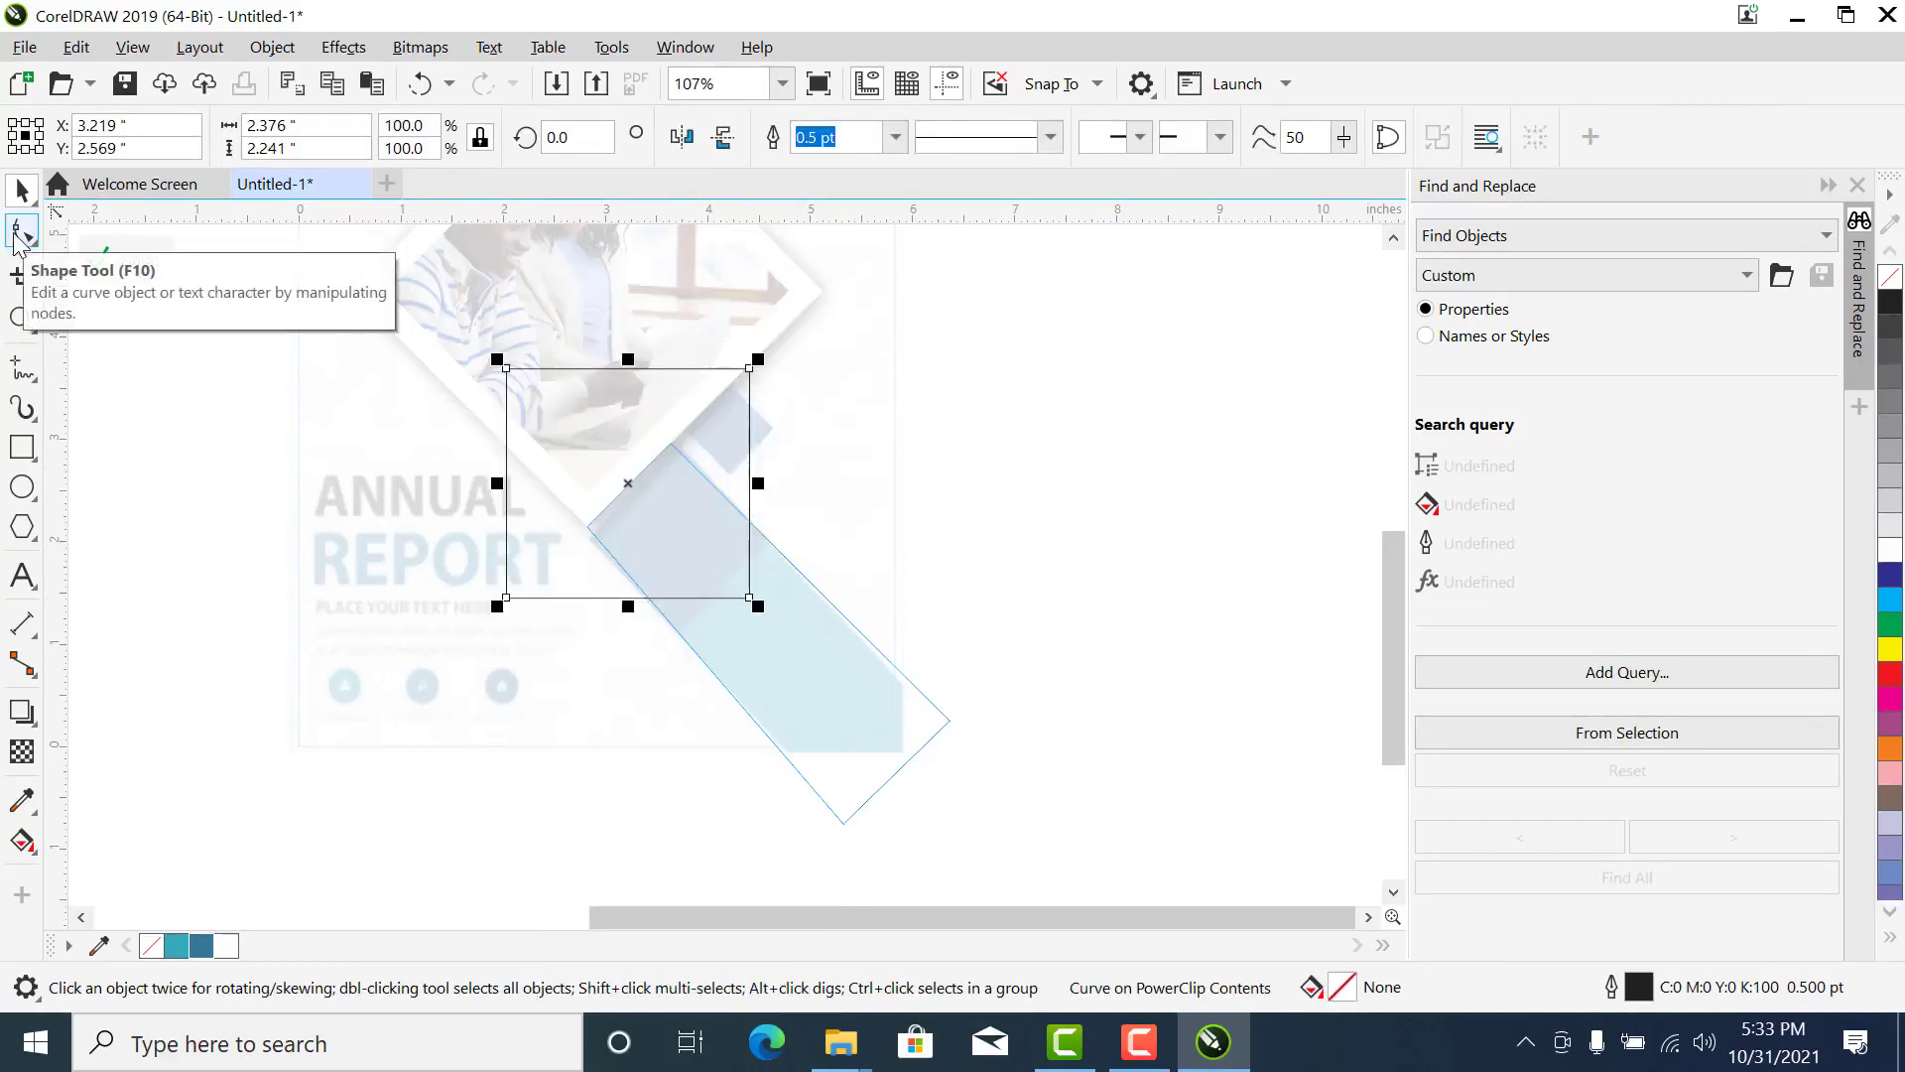
- Reshape the clipped curve's corners so its lower edge follows the boundary between the band's dark blue and teal sections
left_click(22, 232)
left_click_drag(749, 598, 787, 520)
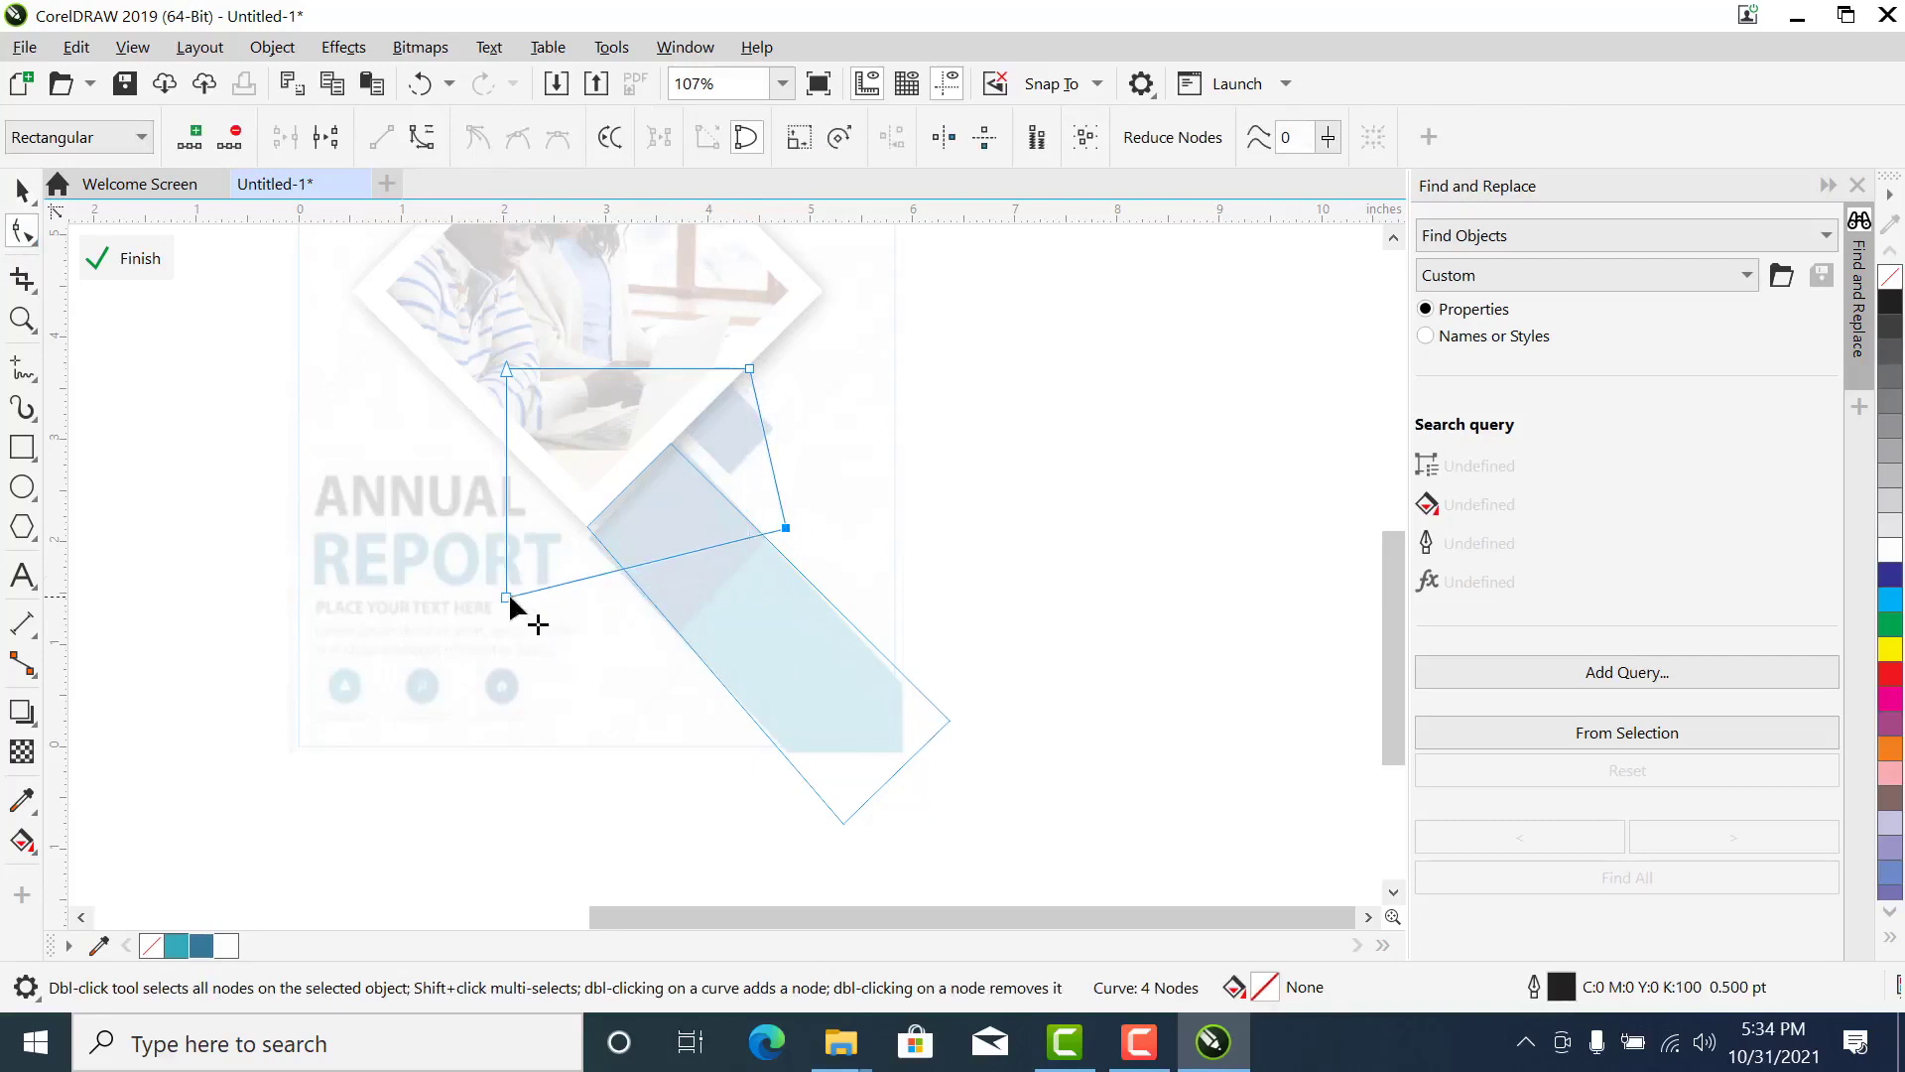
left_click_drag(508, 595, 666, 640)
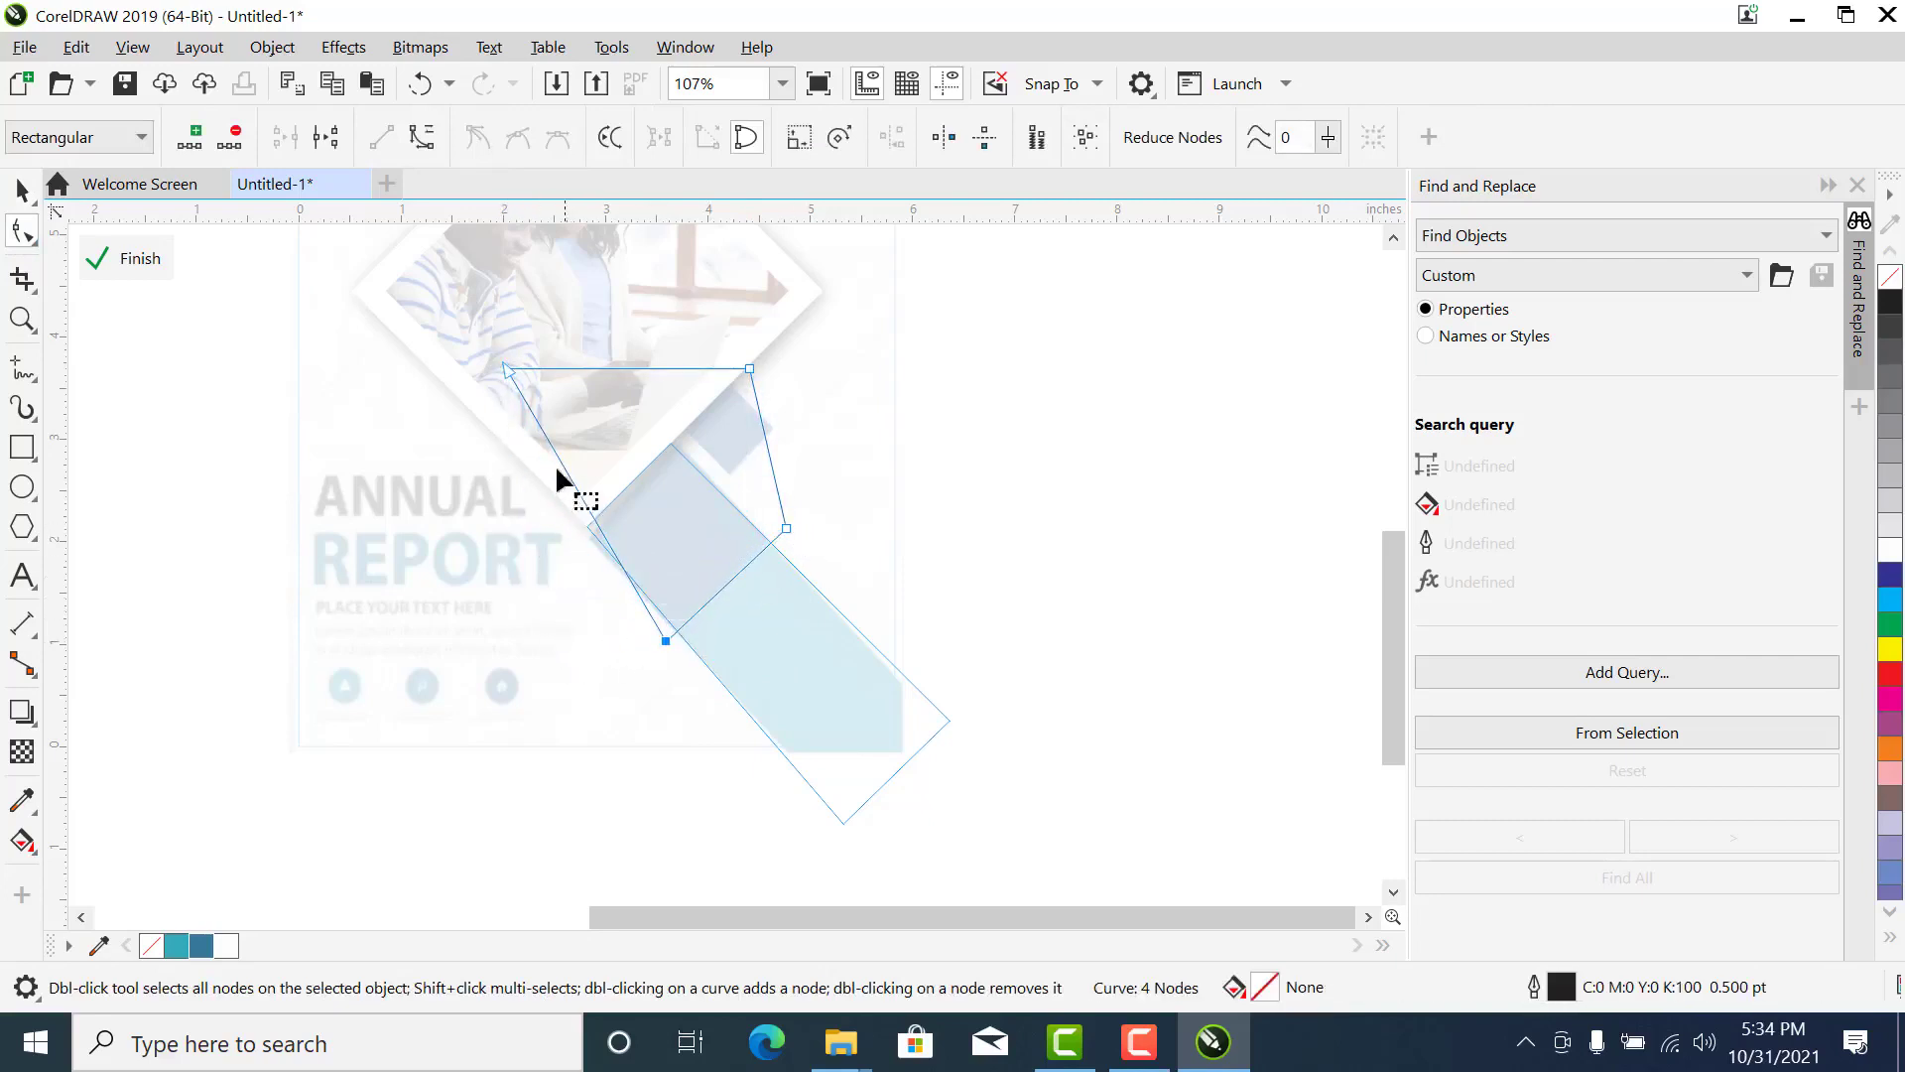
left_click_drag(503, 368, 531, 544)
key("space")
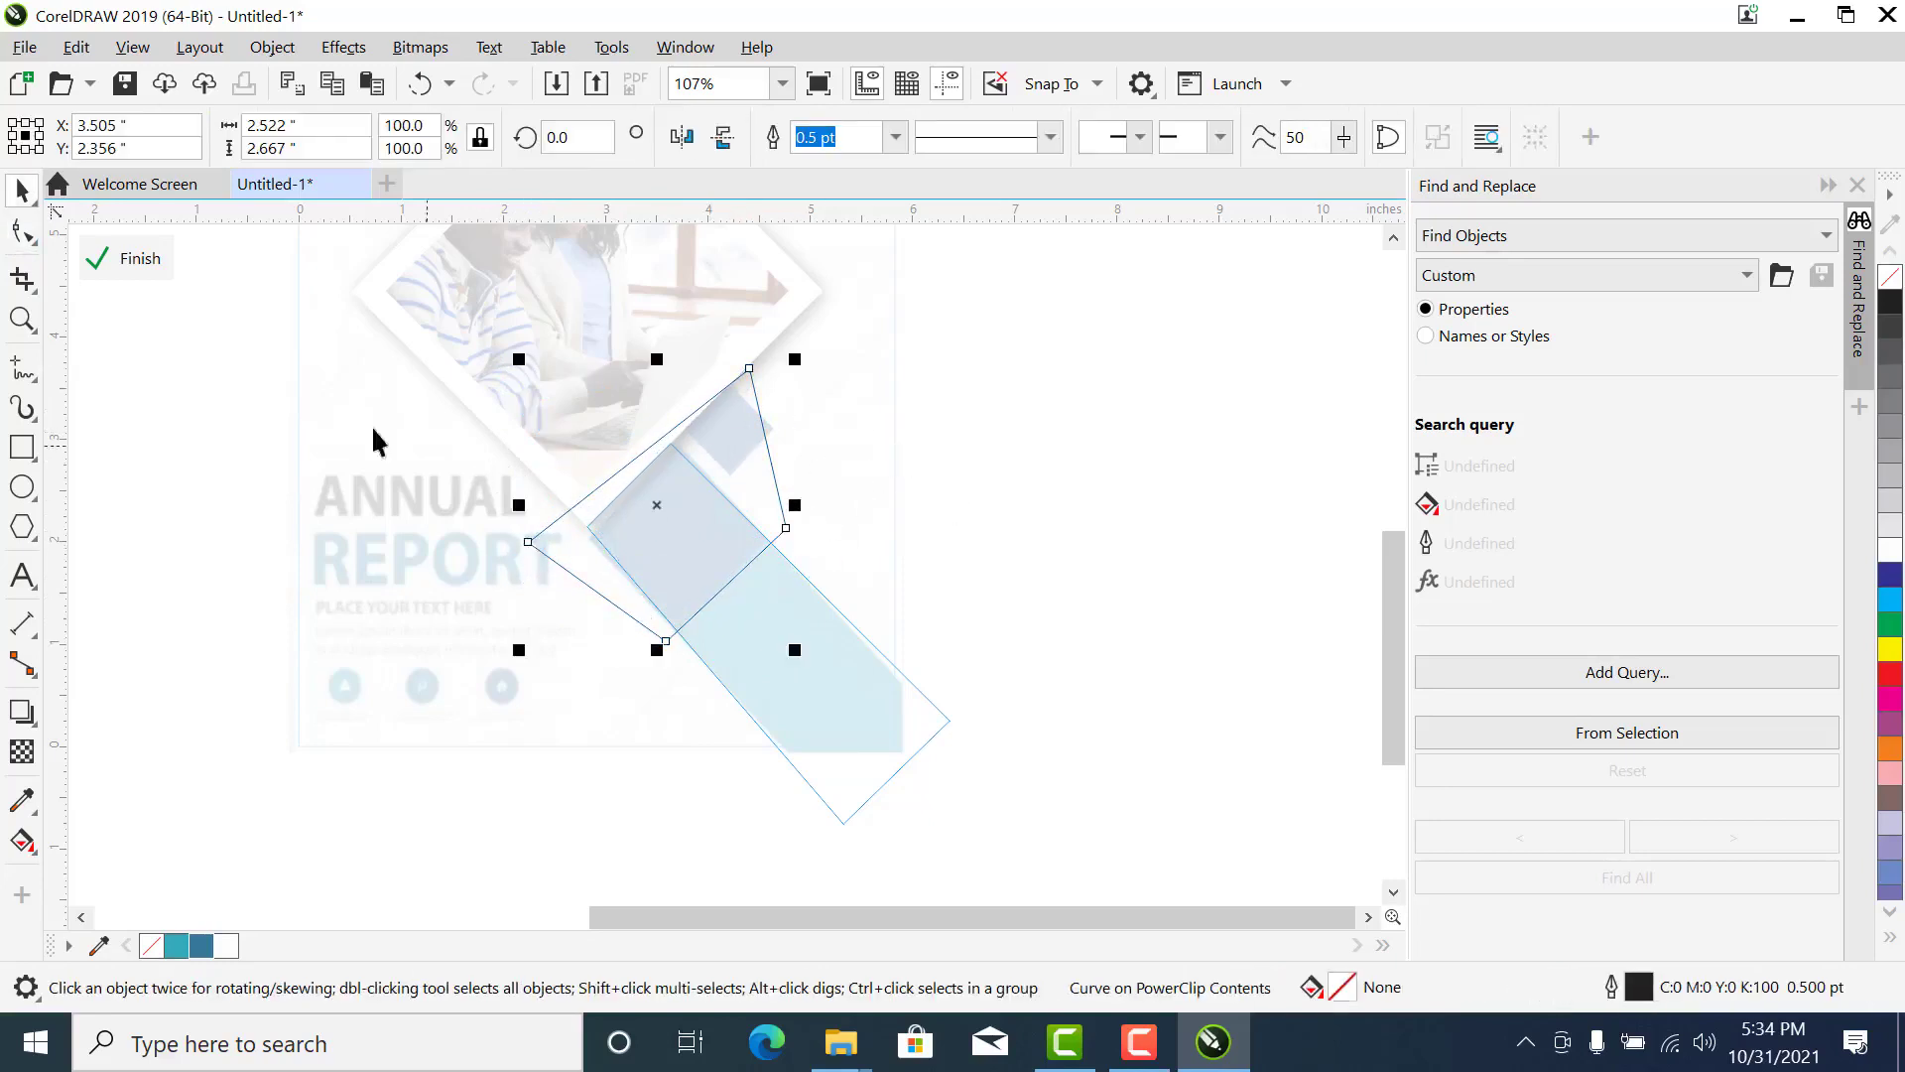
- Fill the clipped curve with dark blue #35779A, remove its outline and finish editing the band's PowerClip
left_click(203, 945)
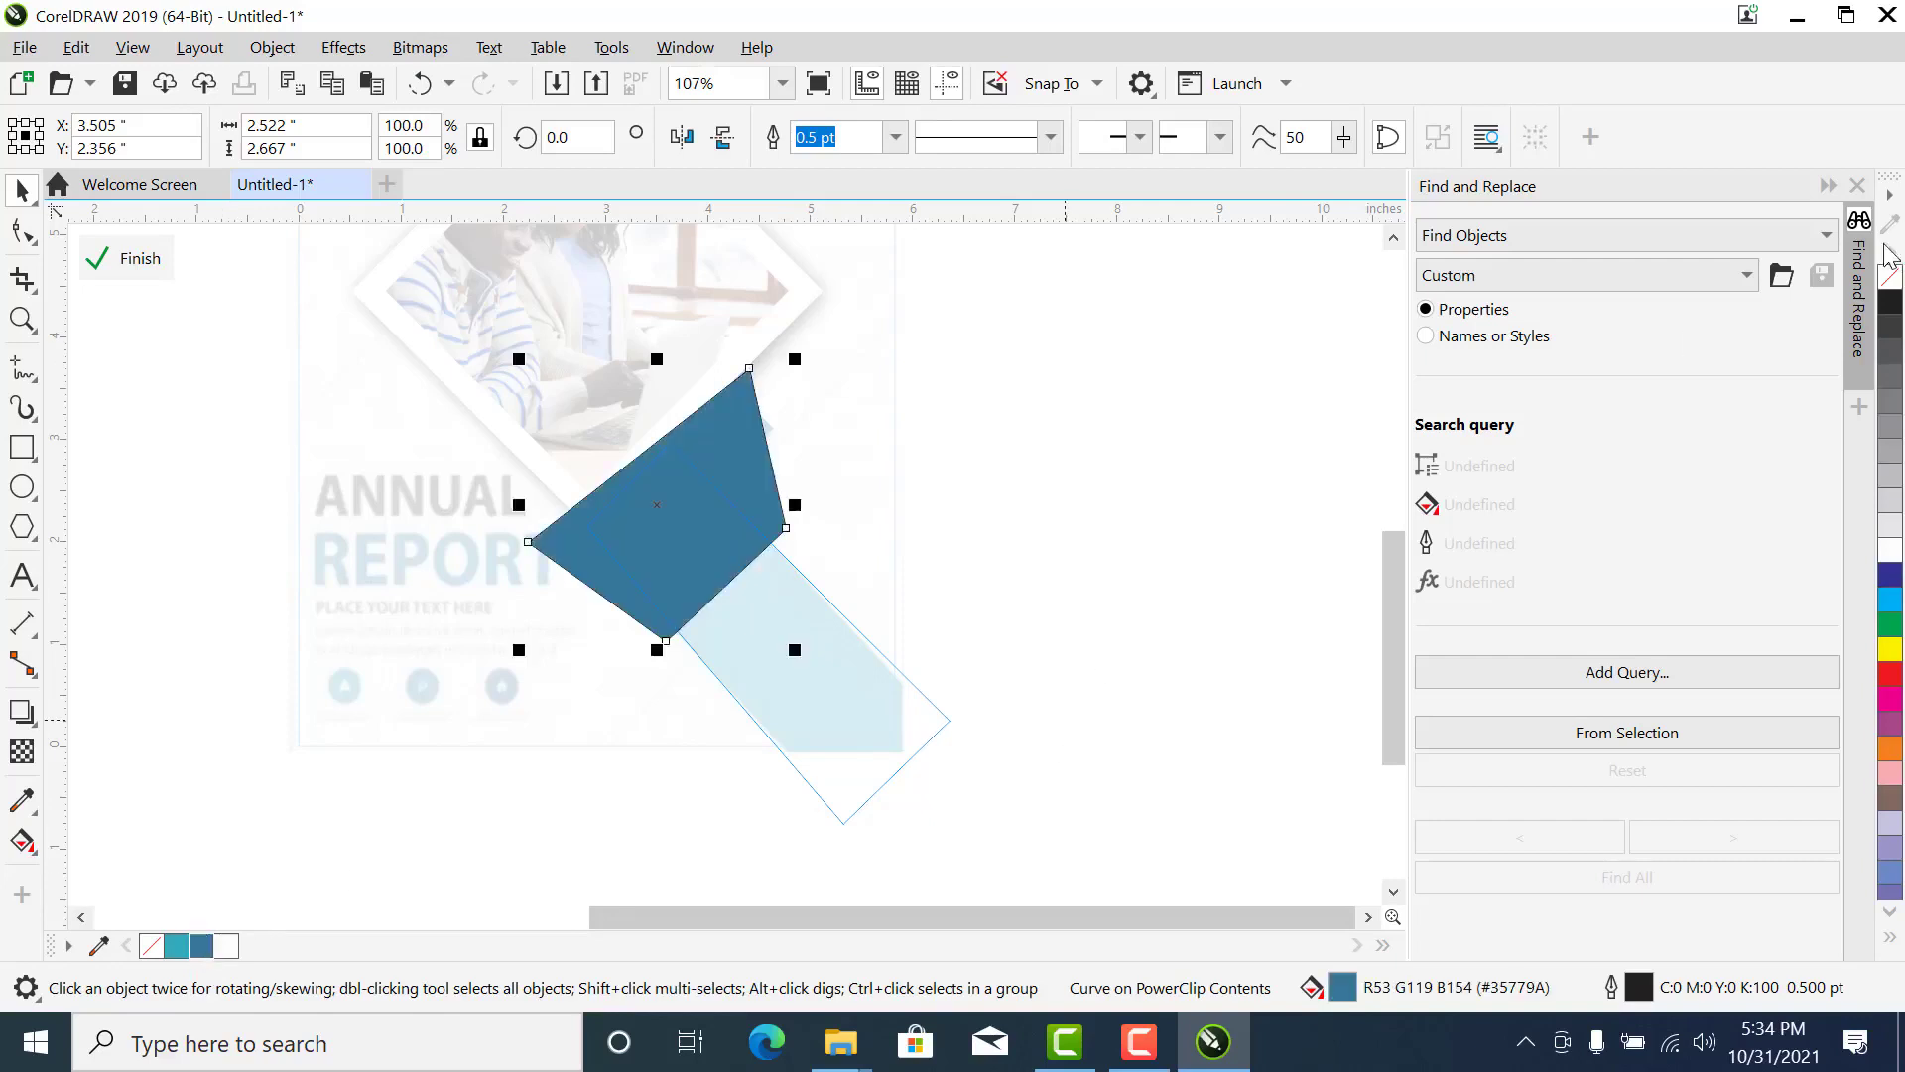
right_click(1889, 281)
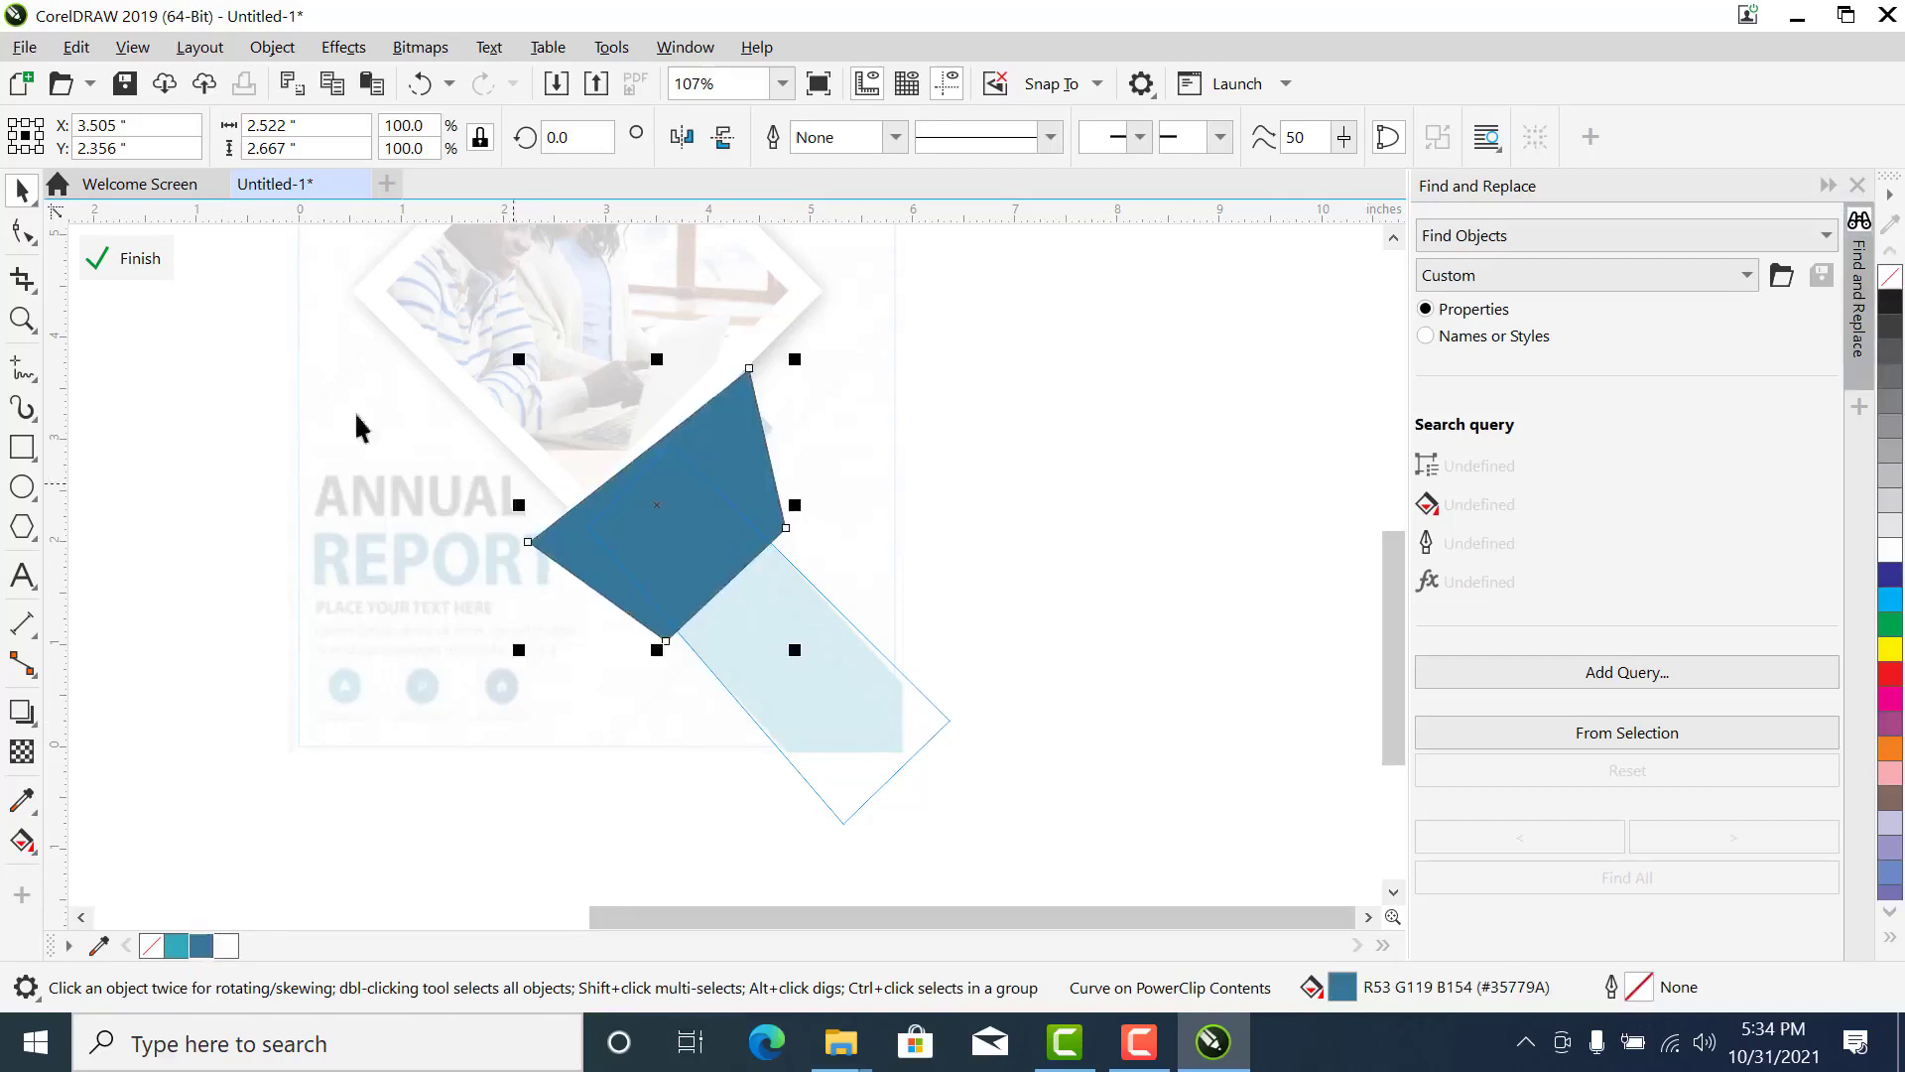
left_click(160, 265)
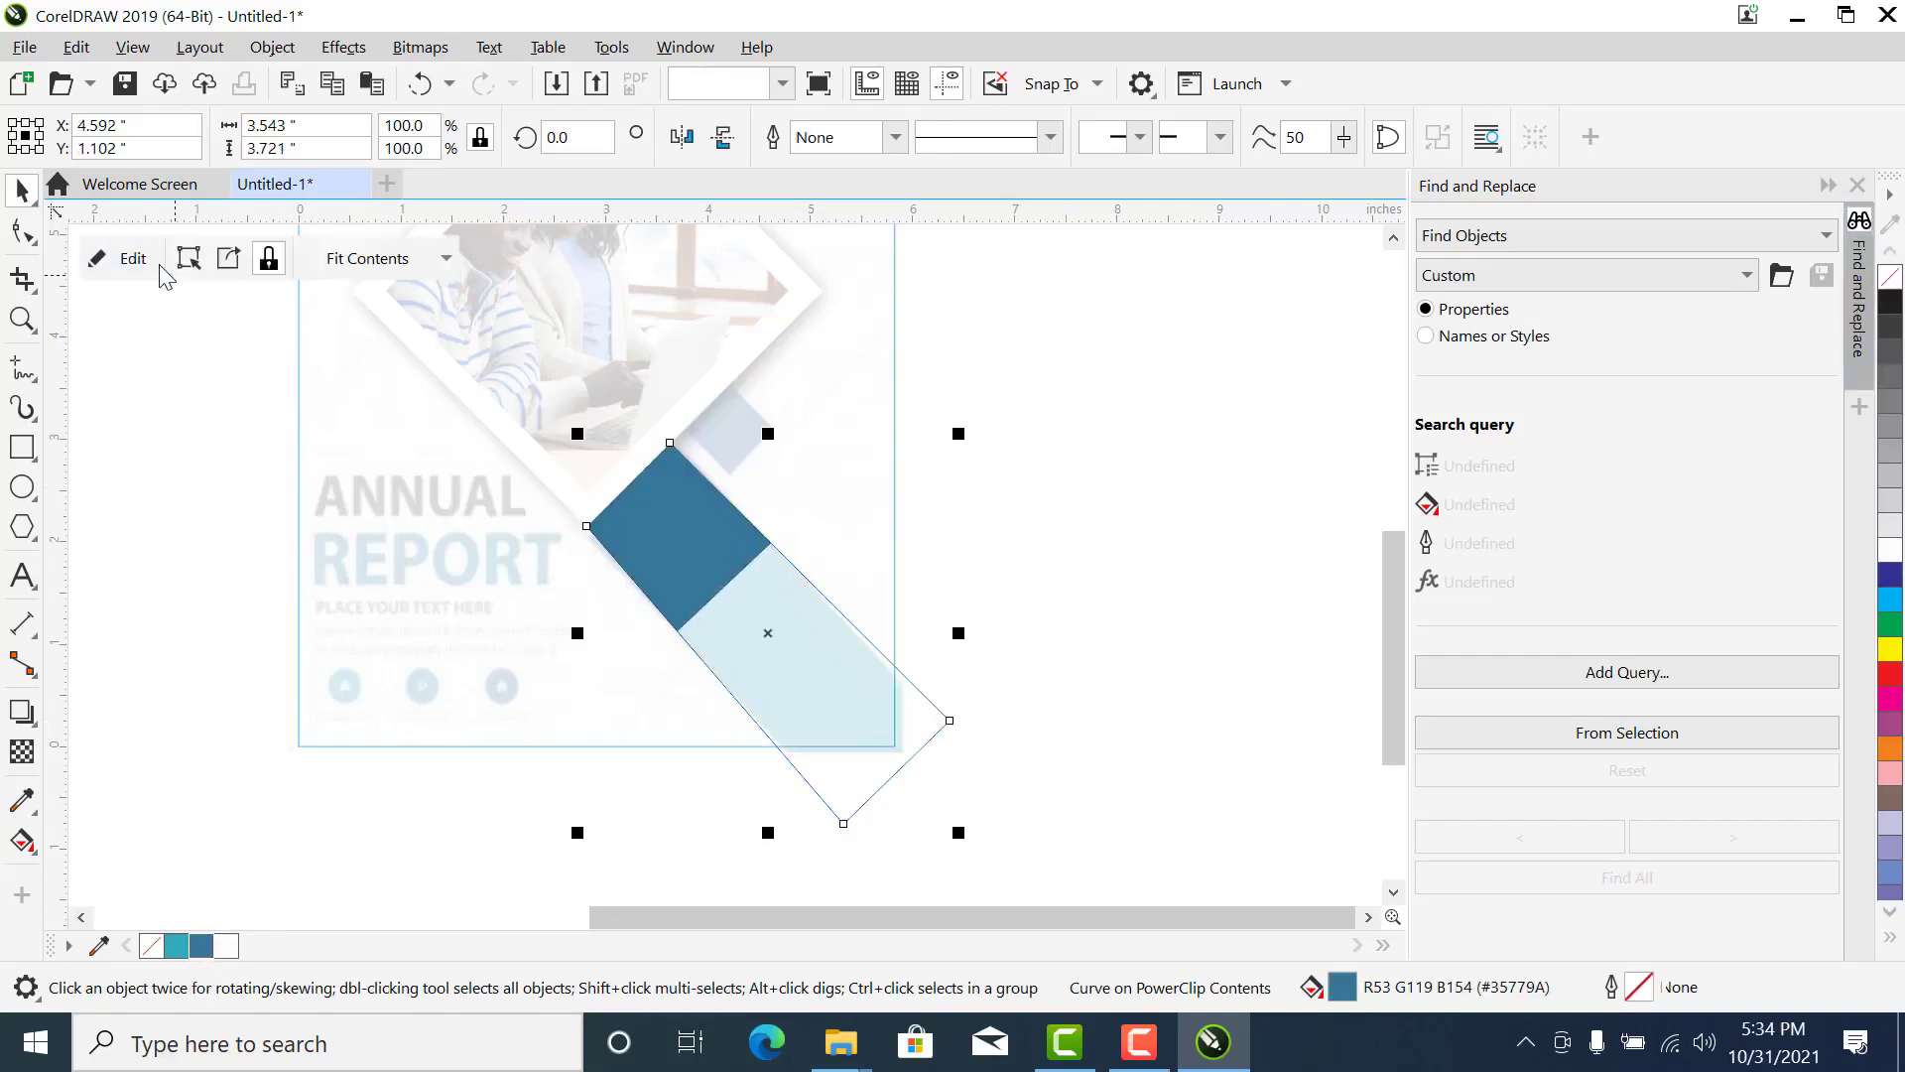
- Fill the lower diagonal band with teal #32AABA and remove its outline
left_click(1008, 643)
left_click(891, 699)
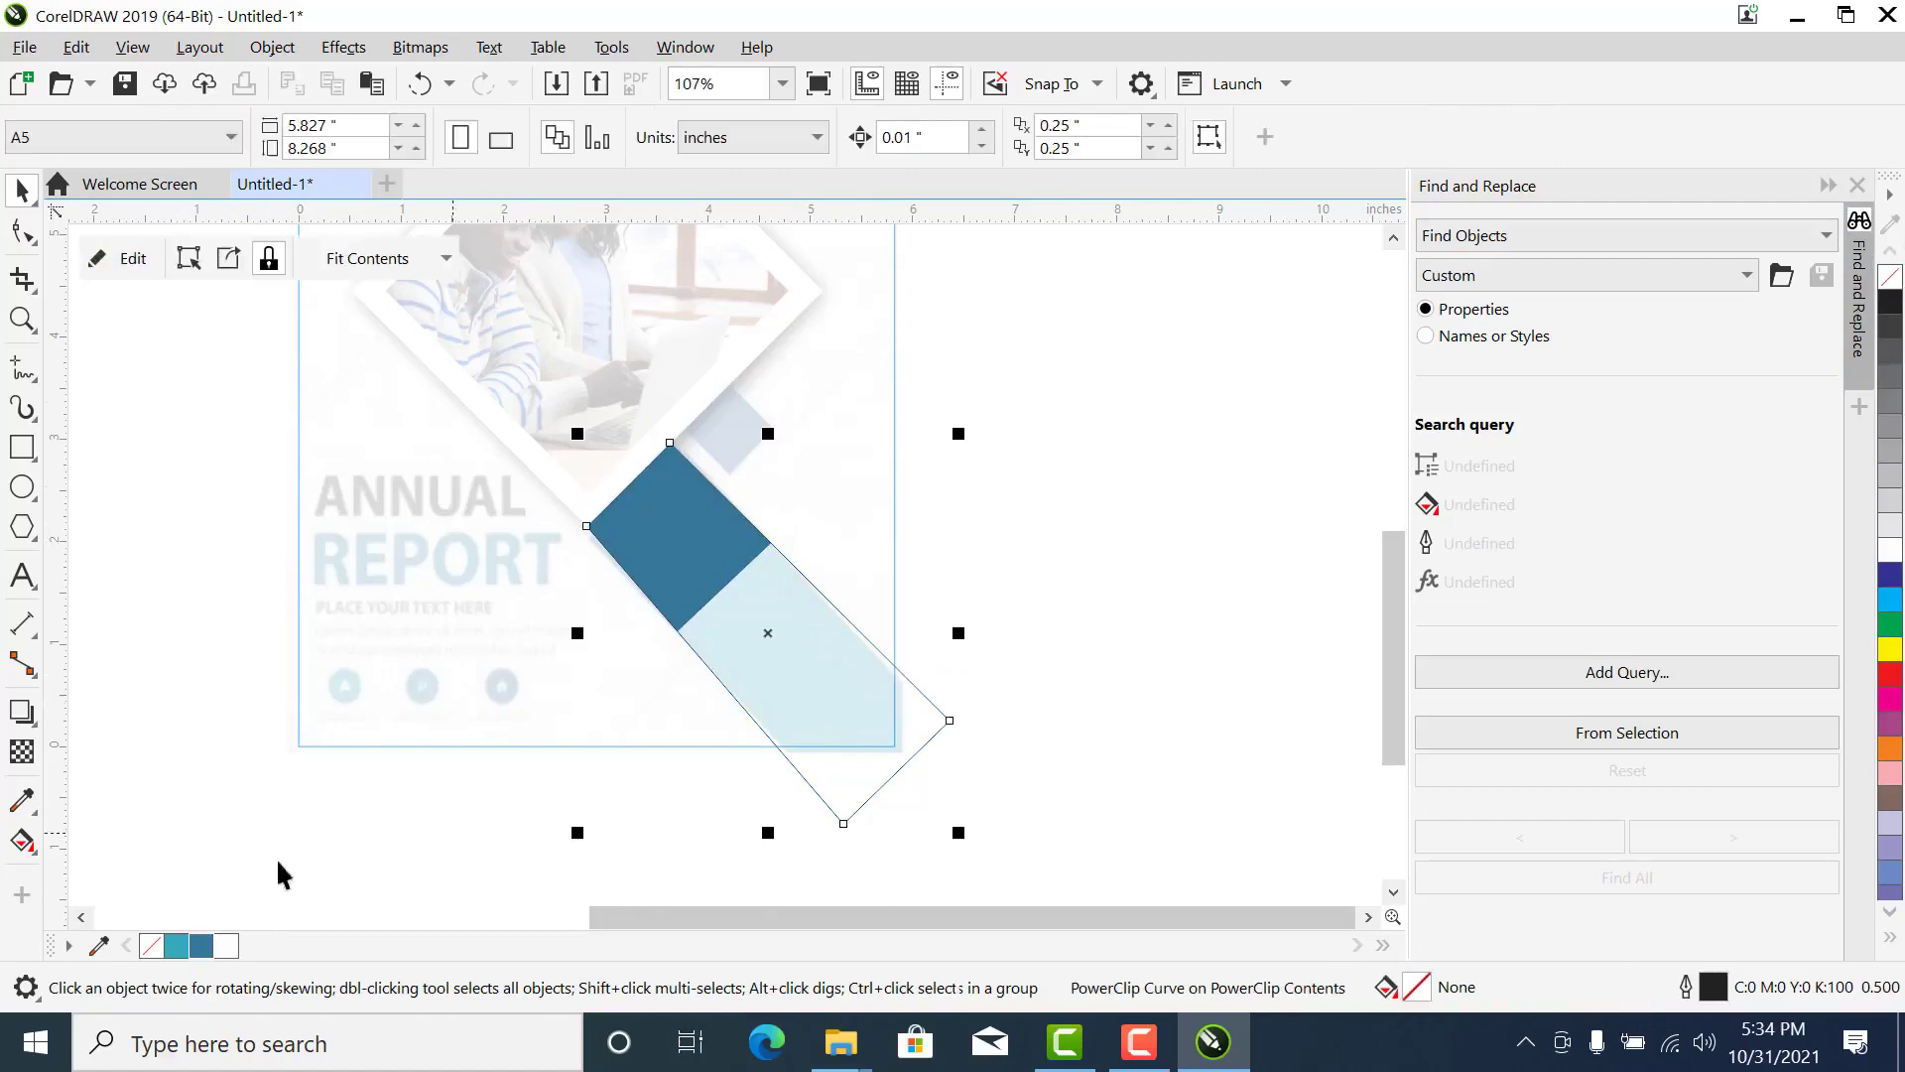
left_click(176, 947)
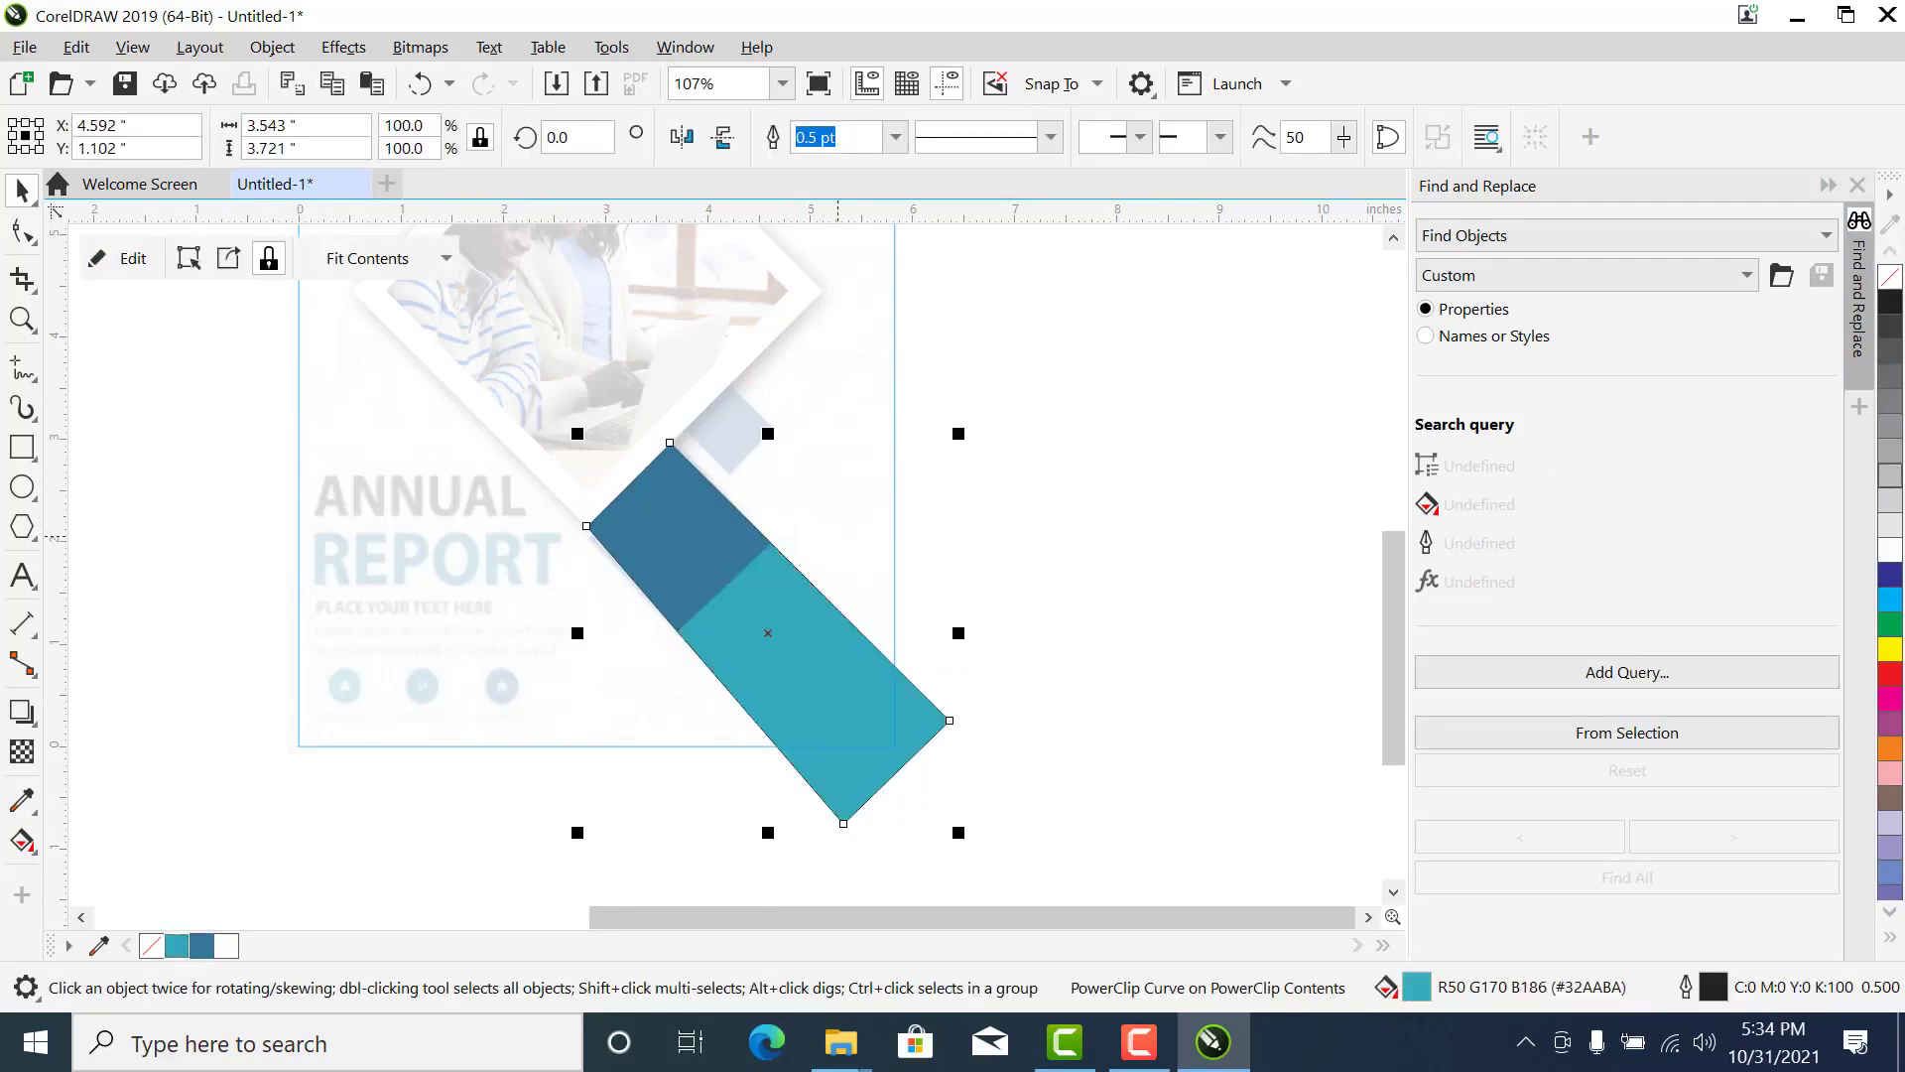
right_click(1891, 278)
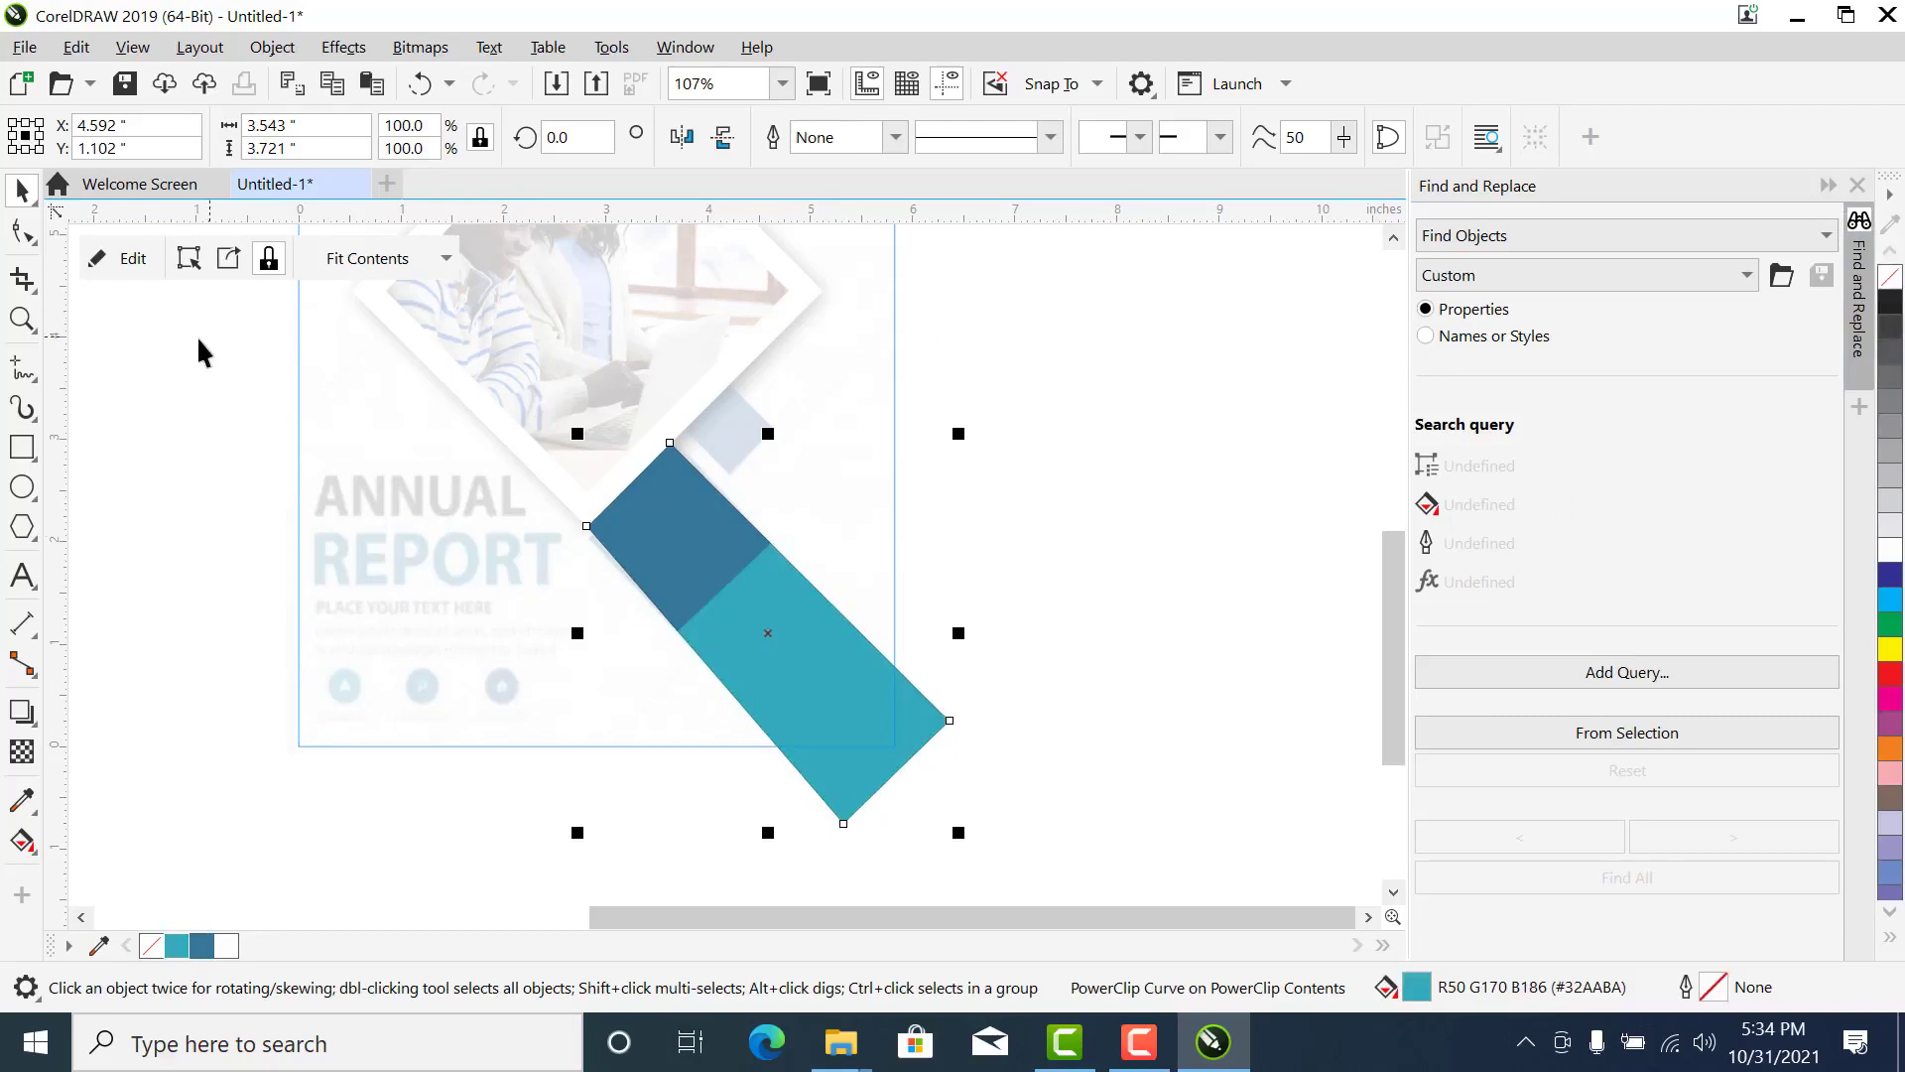
left_click(1056, 390)
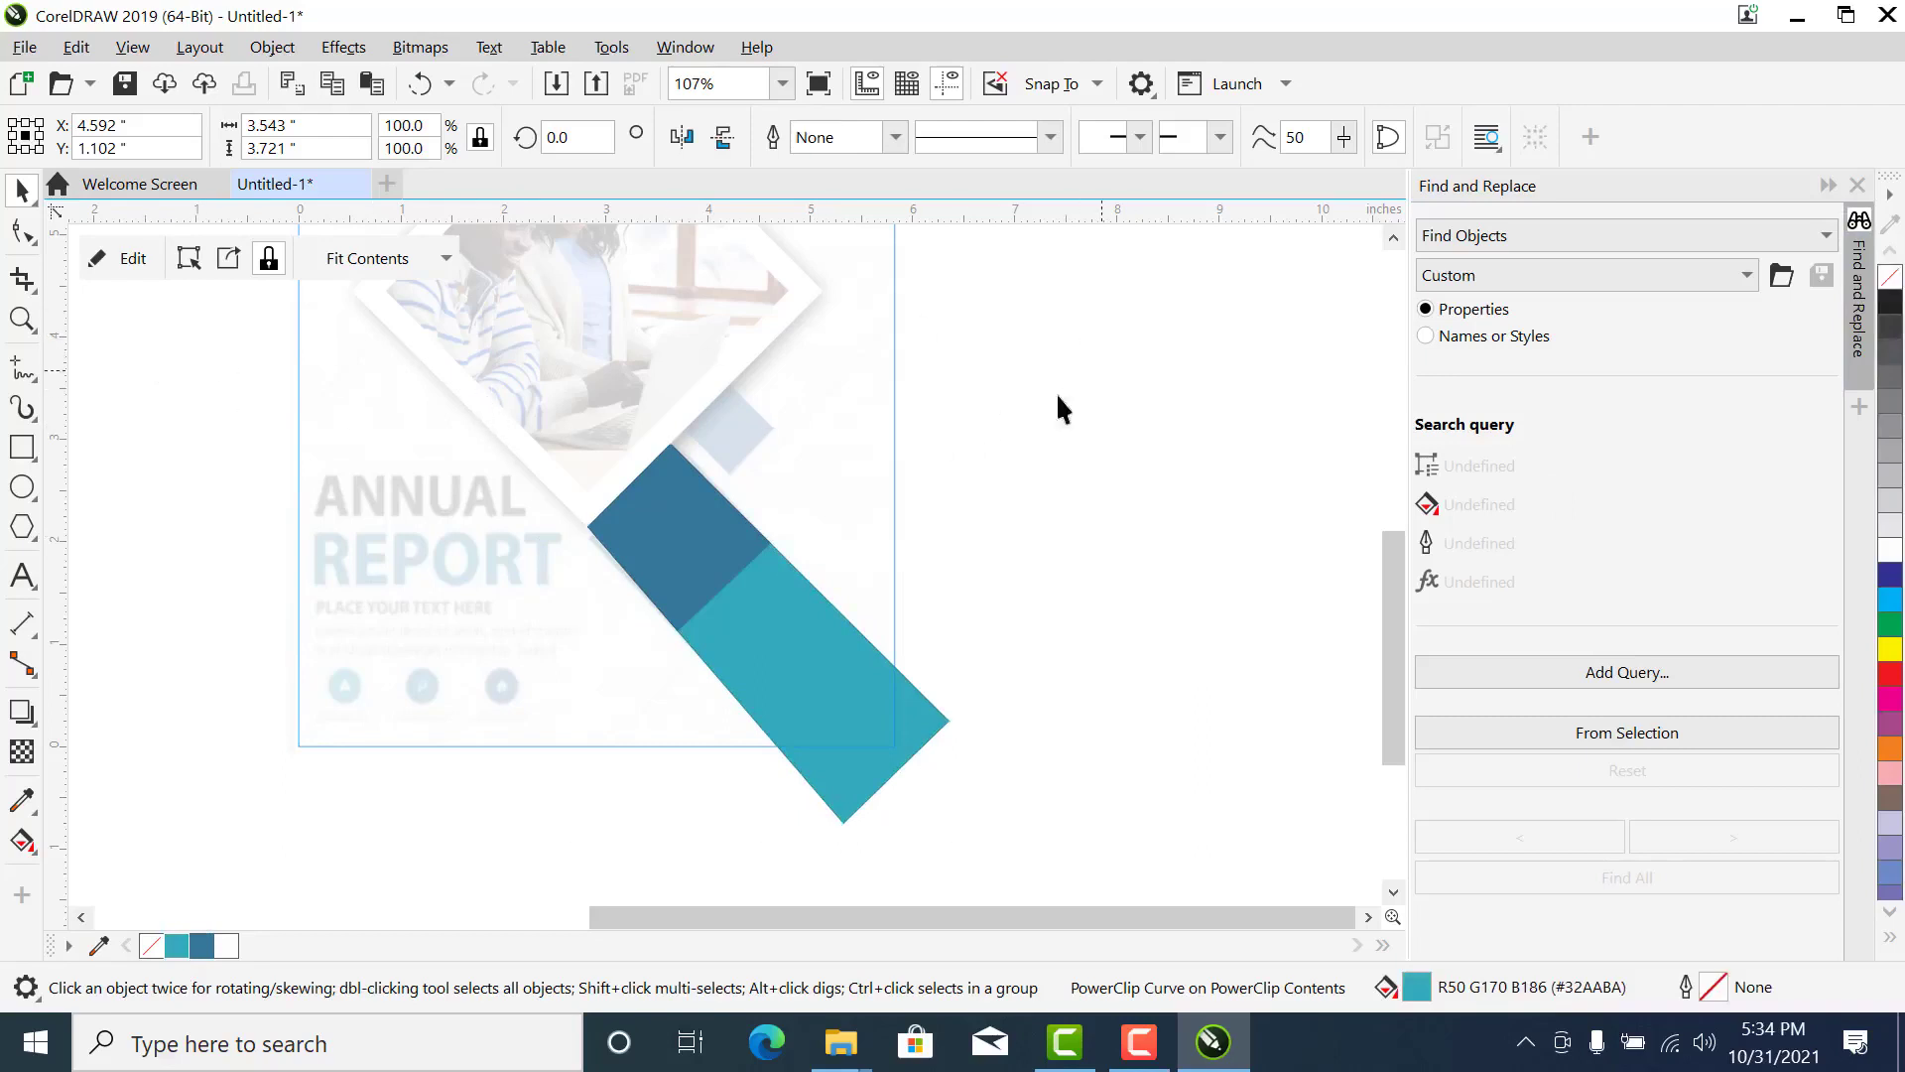
- Finish editing the page frame's PowerClip contents
left_click(735, 624)
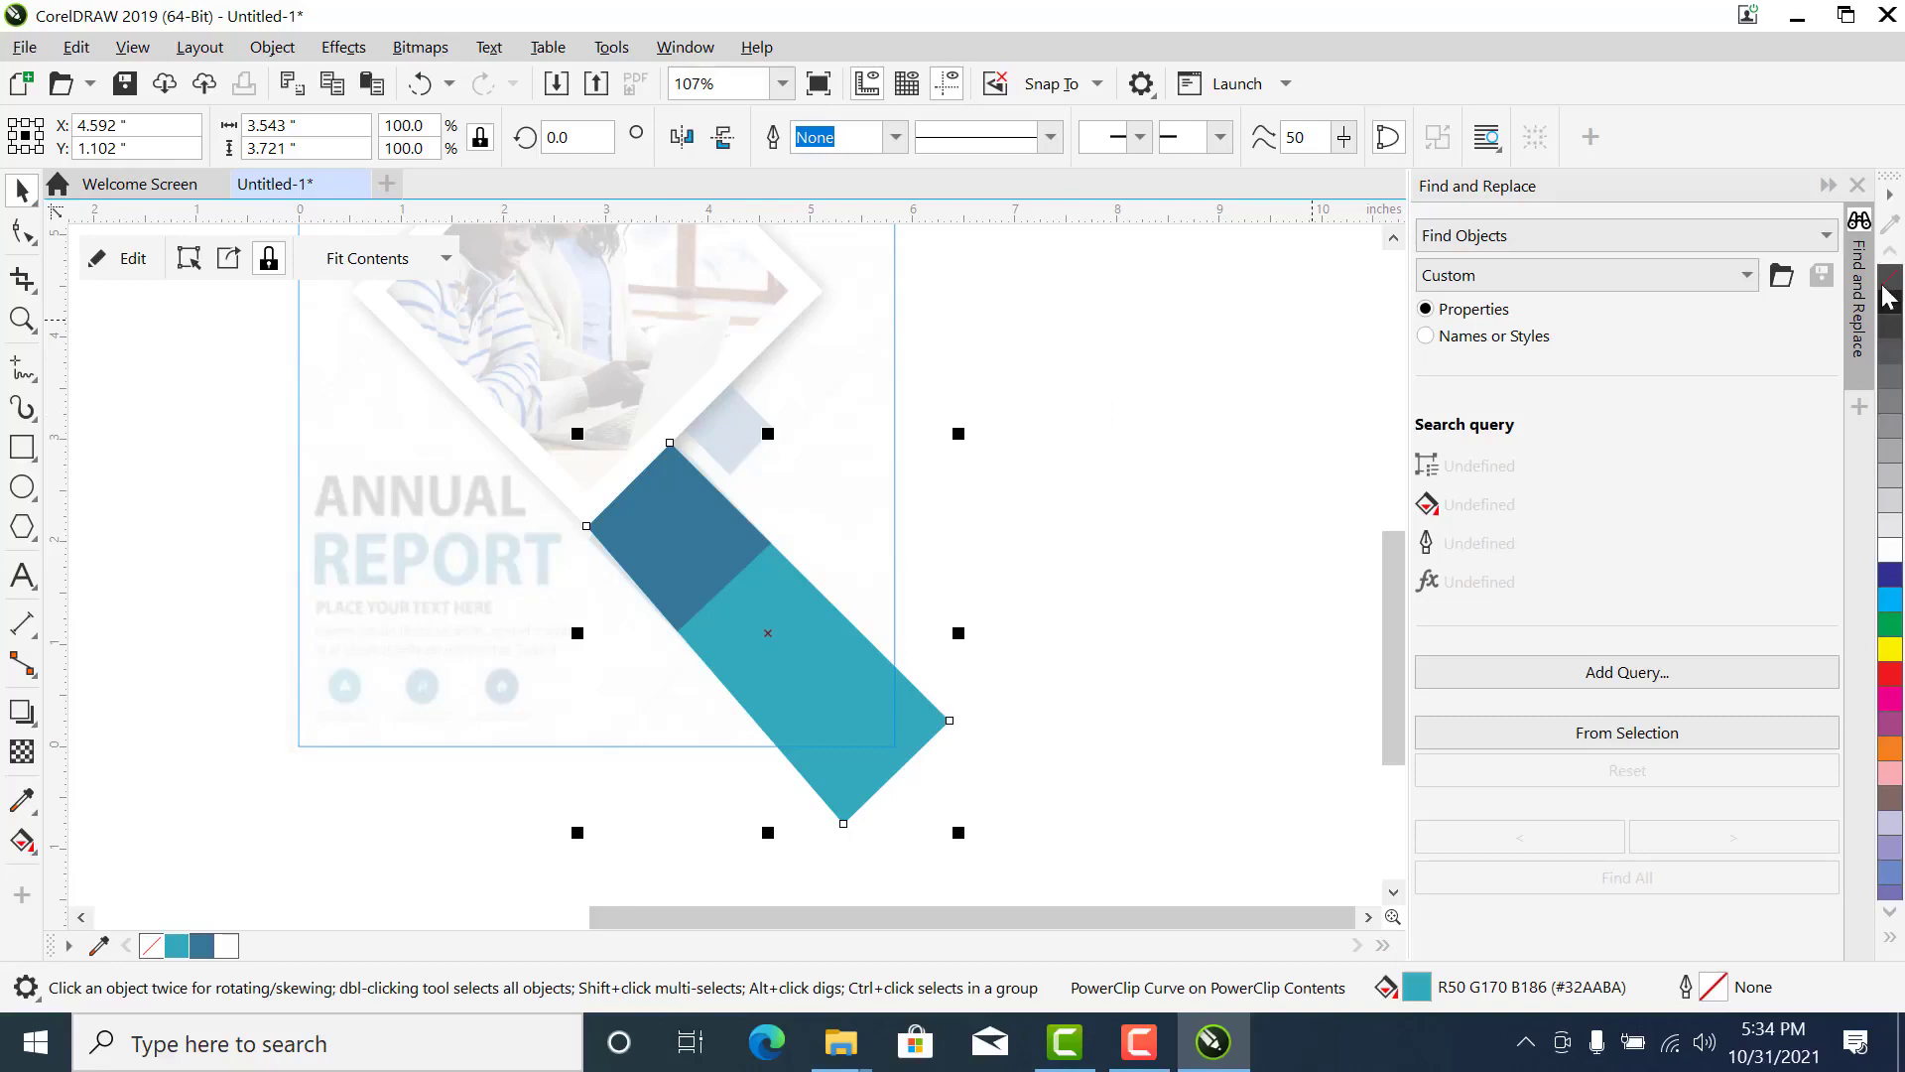
scroll(1882, 282, "up", 1)
scroll(1888, 286, "down", 1)
left_click(270, 417)
left_click(111, 266)
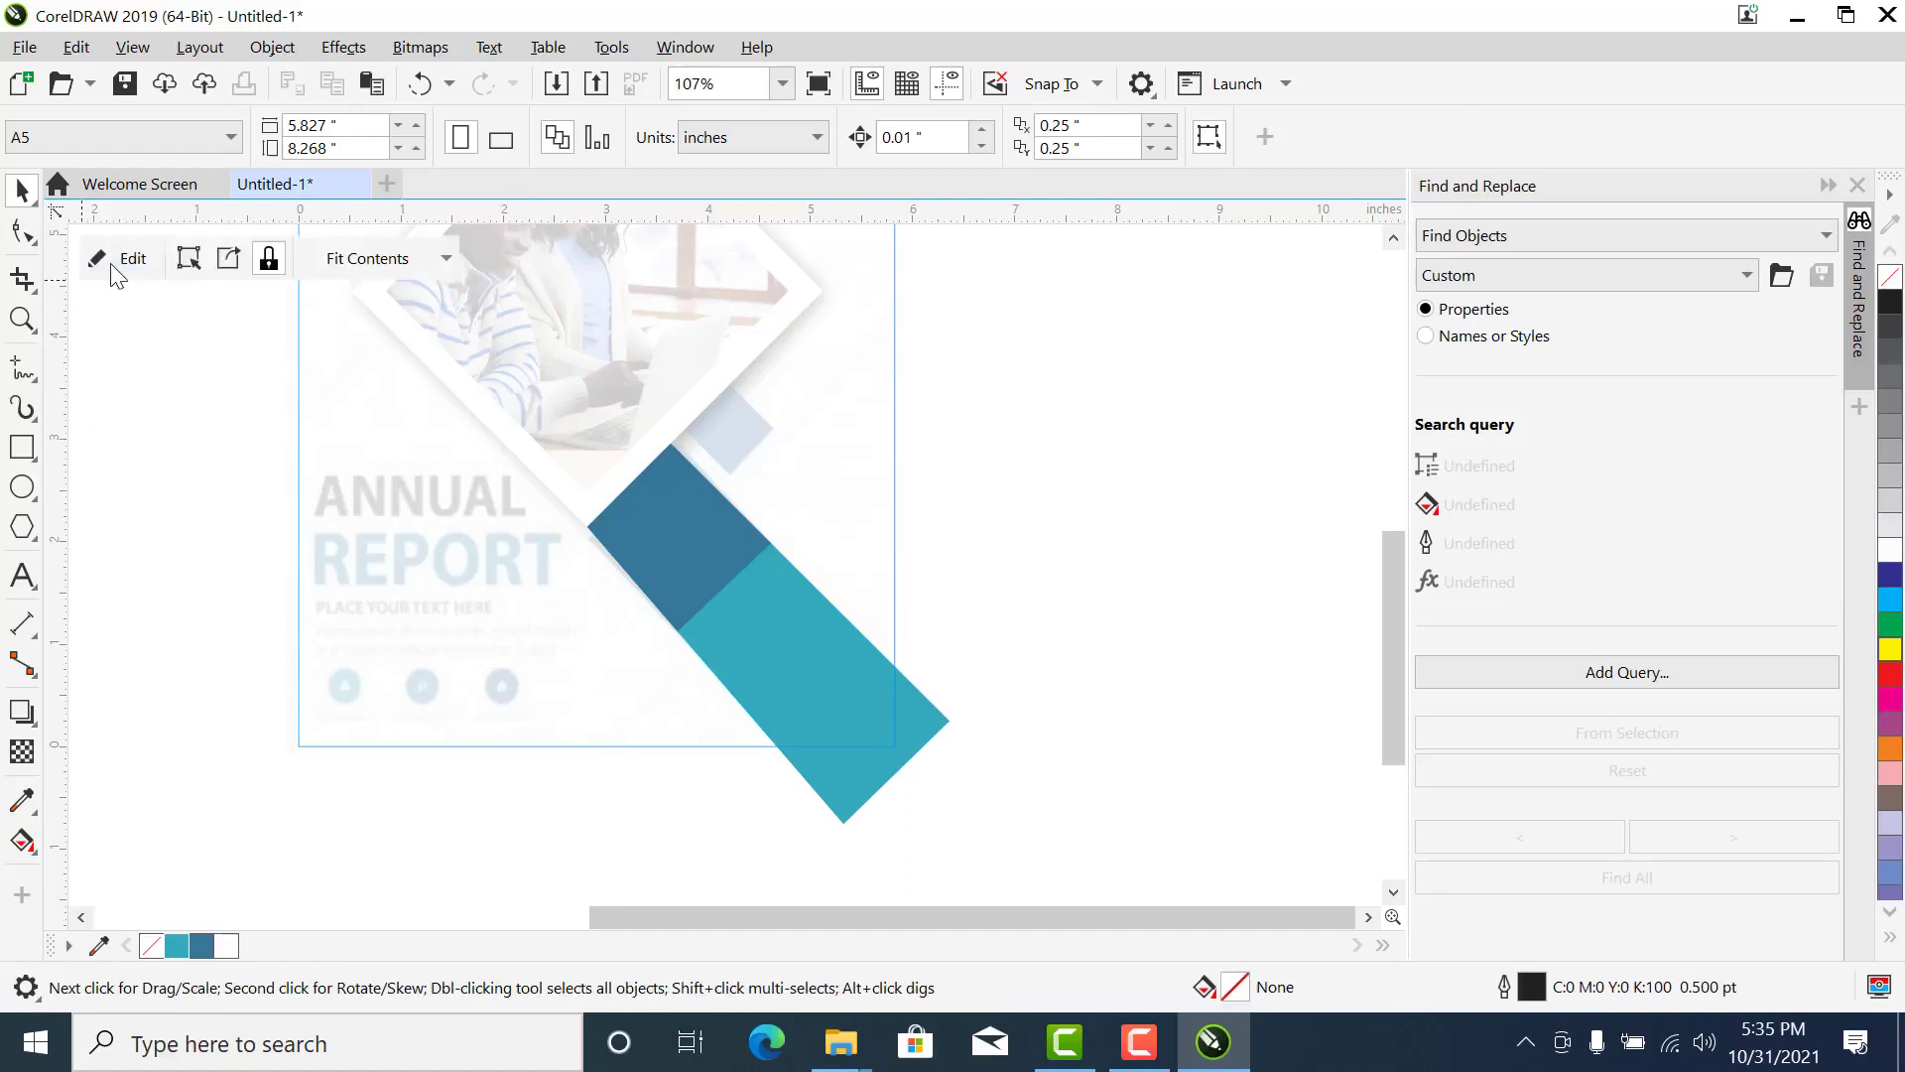
- Move the LDM Academy star logo from beside the page onto the flyer's upper-left corner
scroll(882, 496, "down", 3)
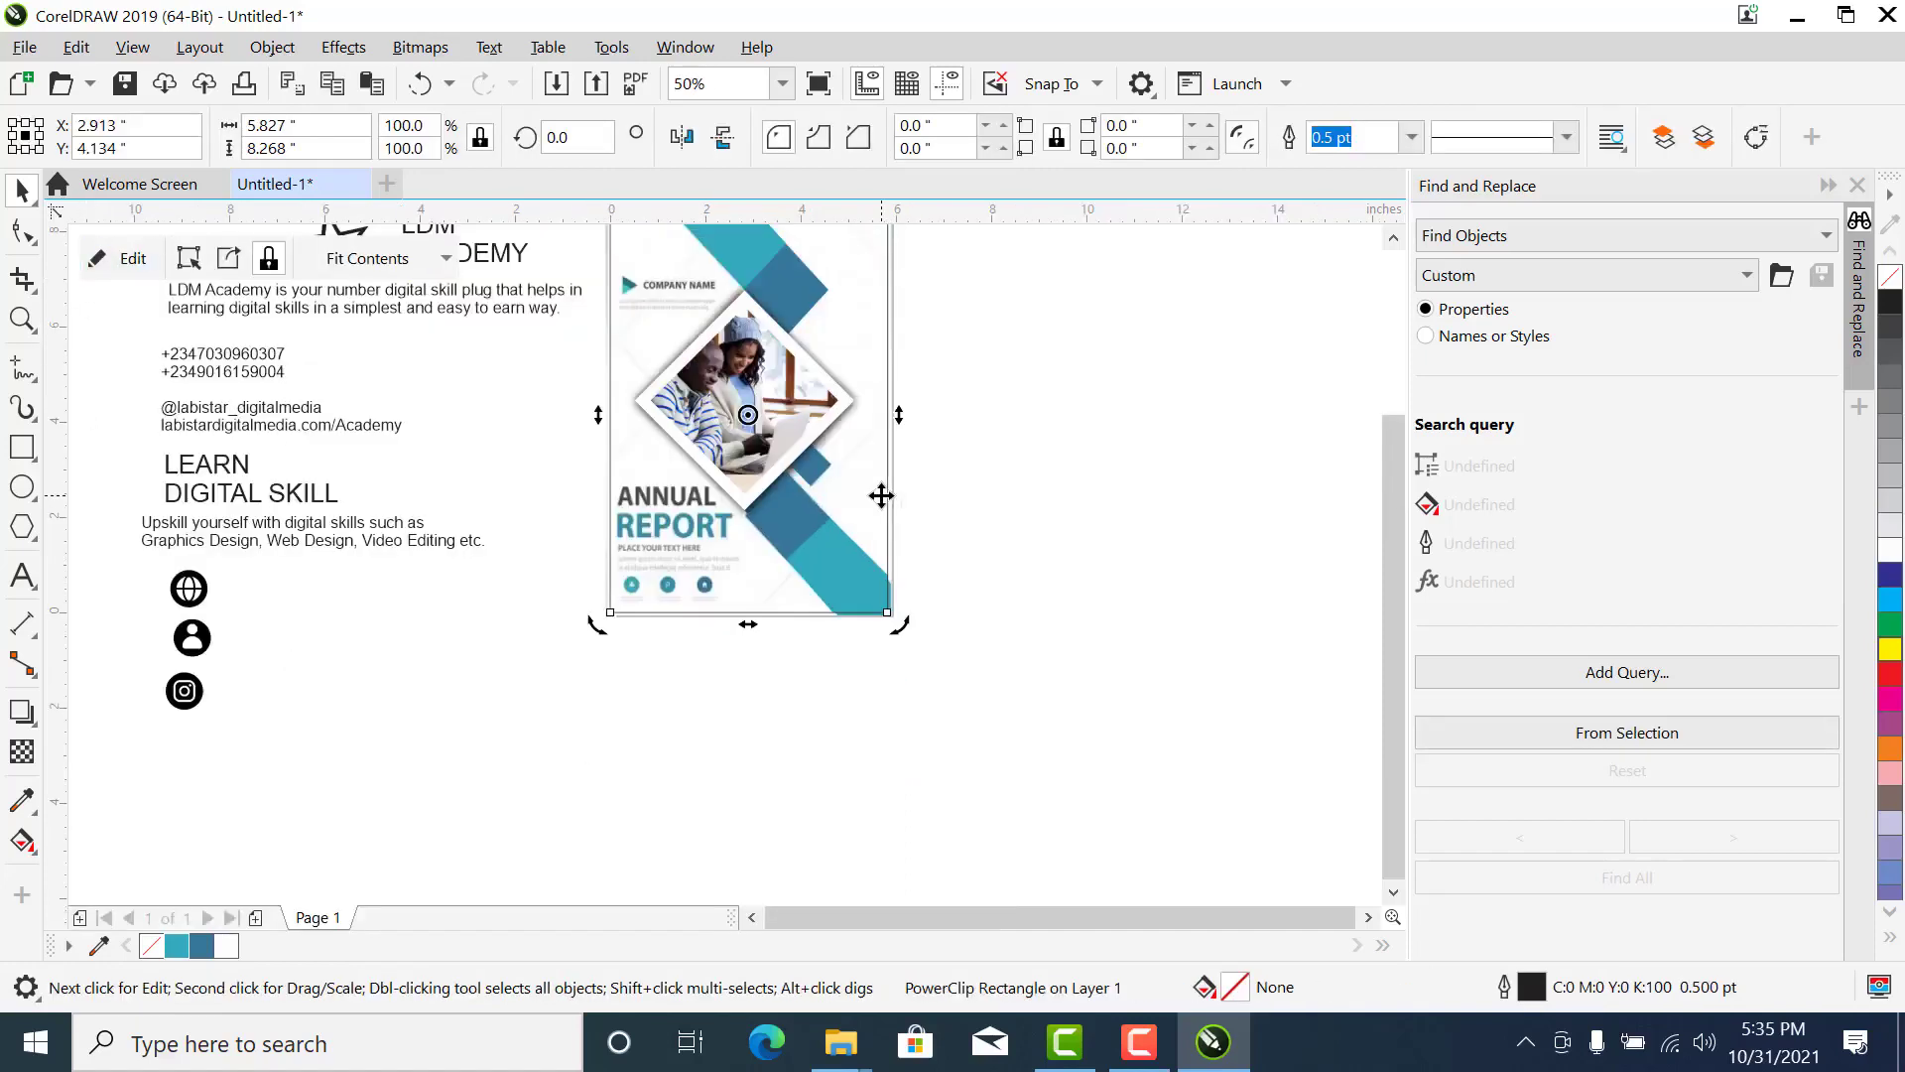
scroll(880, 545, "down", 3)
key("z")
scroll(888, 405, "up", 3)
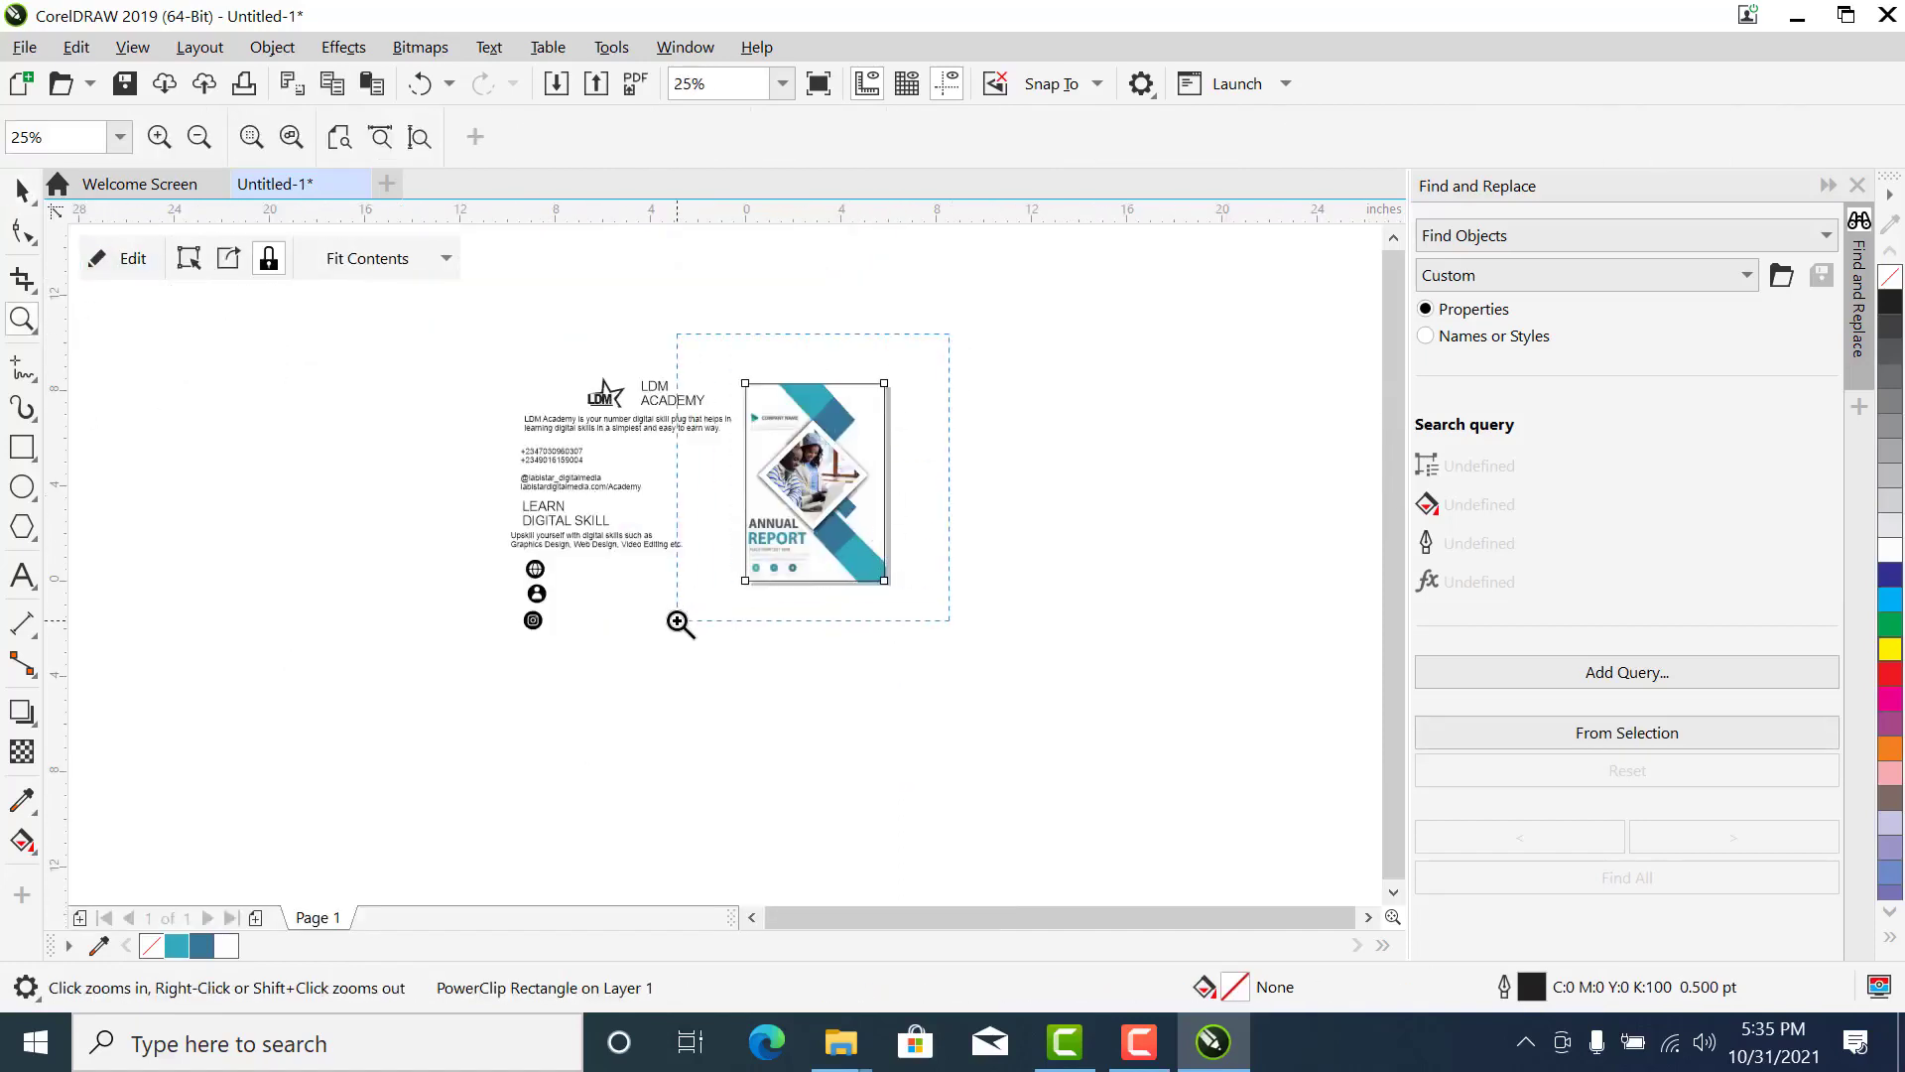
key("space")
left_click_drag(149, 297, 584, 422)
key("z")
left_click_drag(488, 341, 824, 497)
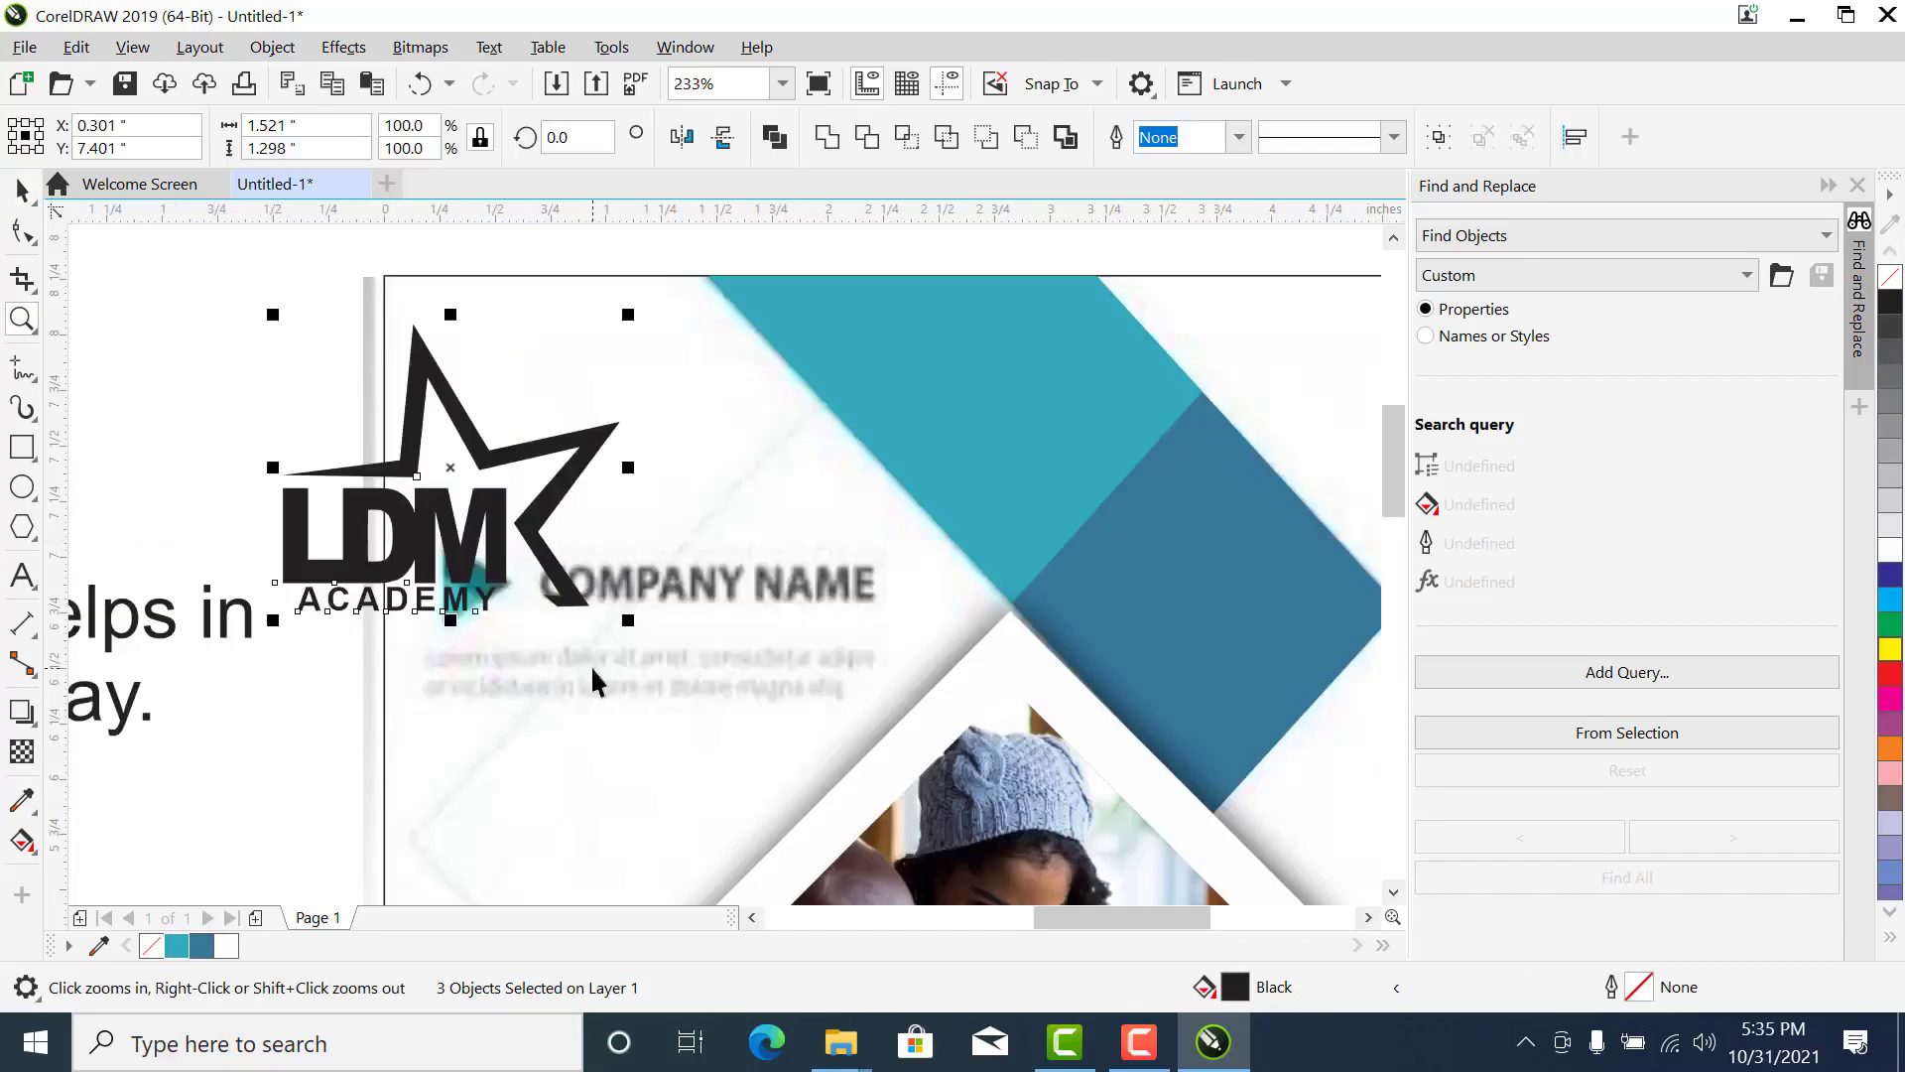
- Scale the logo down until its star is about 1.03 inches wide and place it over the reference's company name
key("space")
left_click_drag(625, 629, 534, 620)
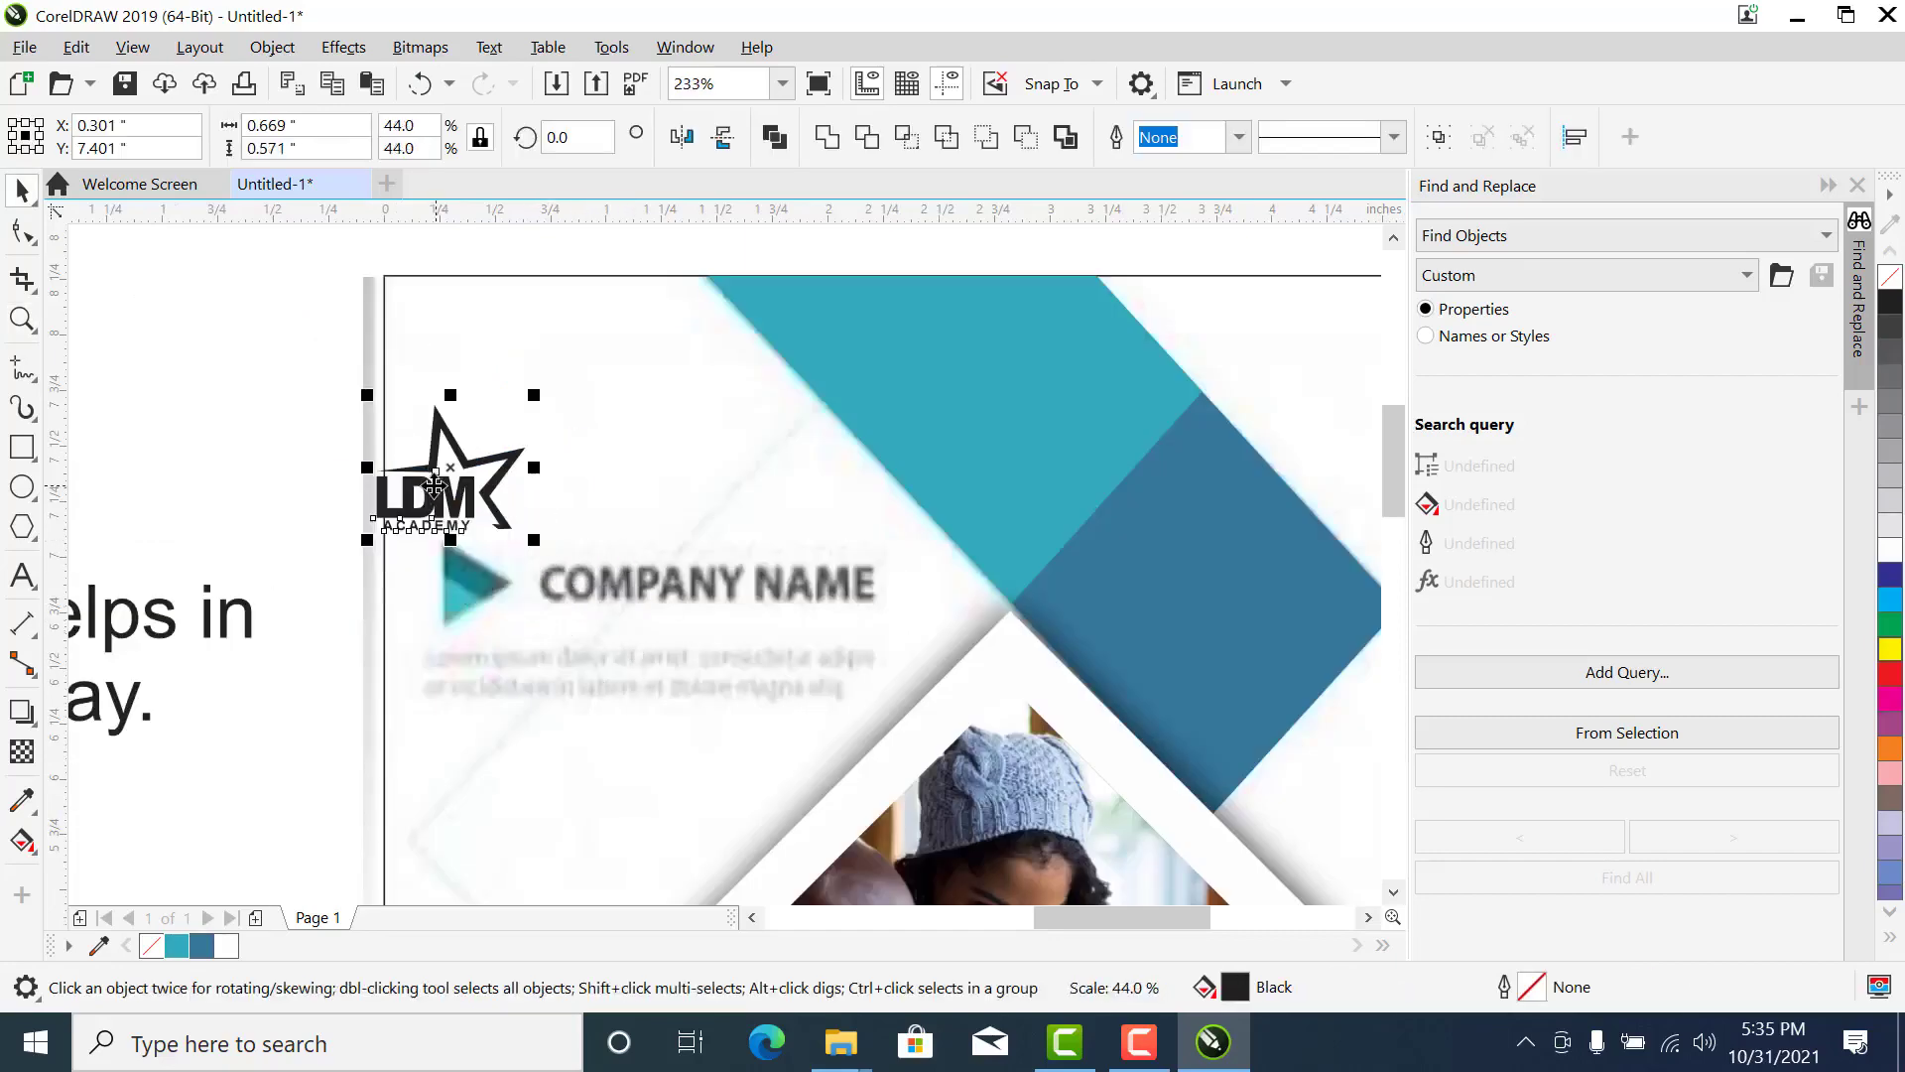
left_click_drag(441, 488, 480, 589)
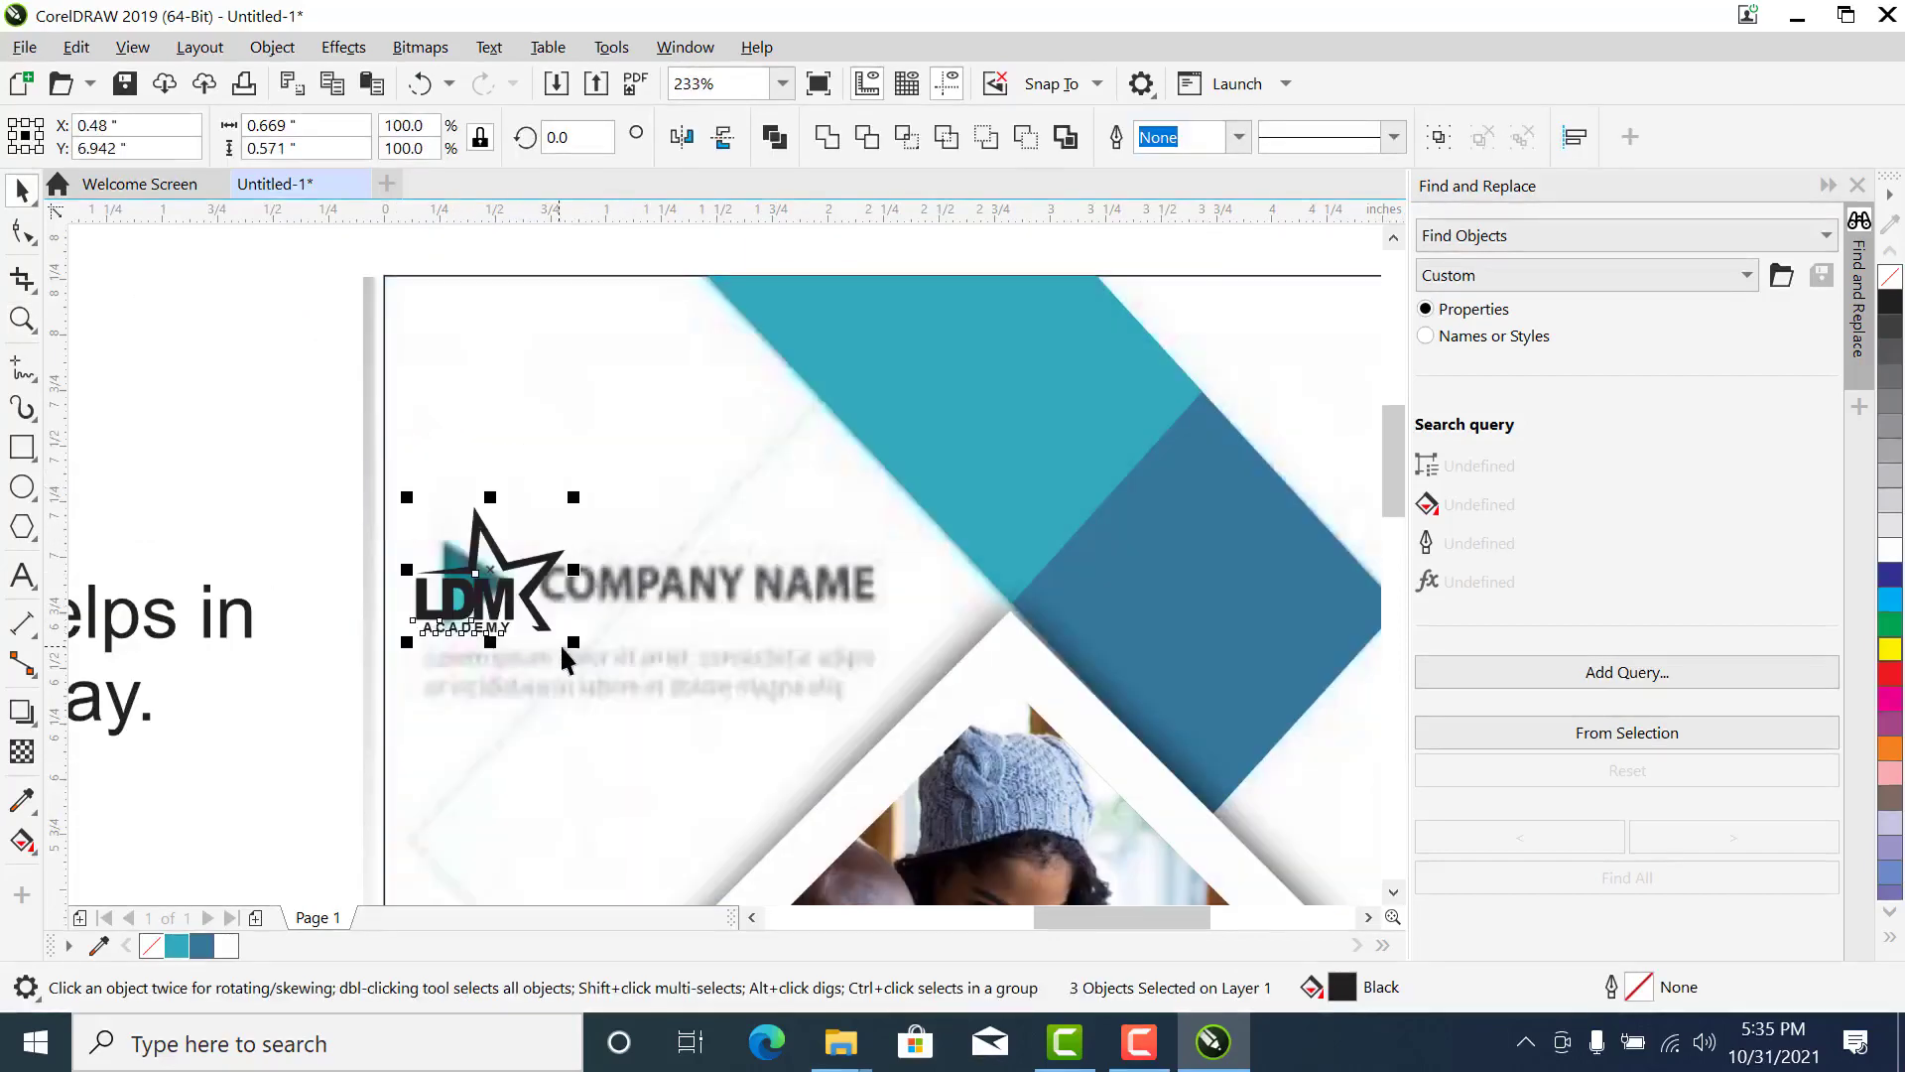
left_click_drag(568, 645, 570, 623)
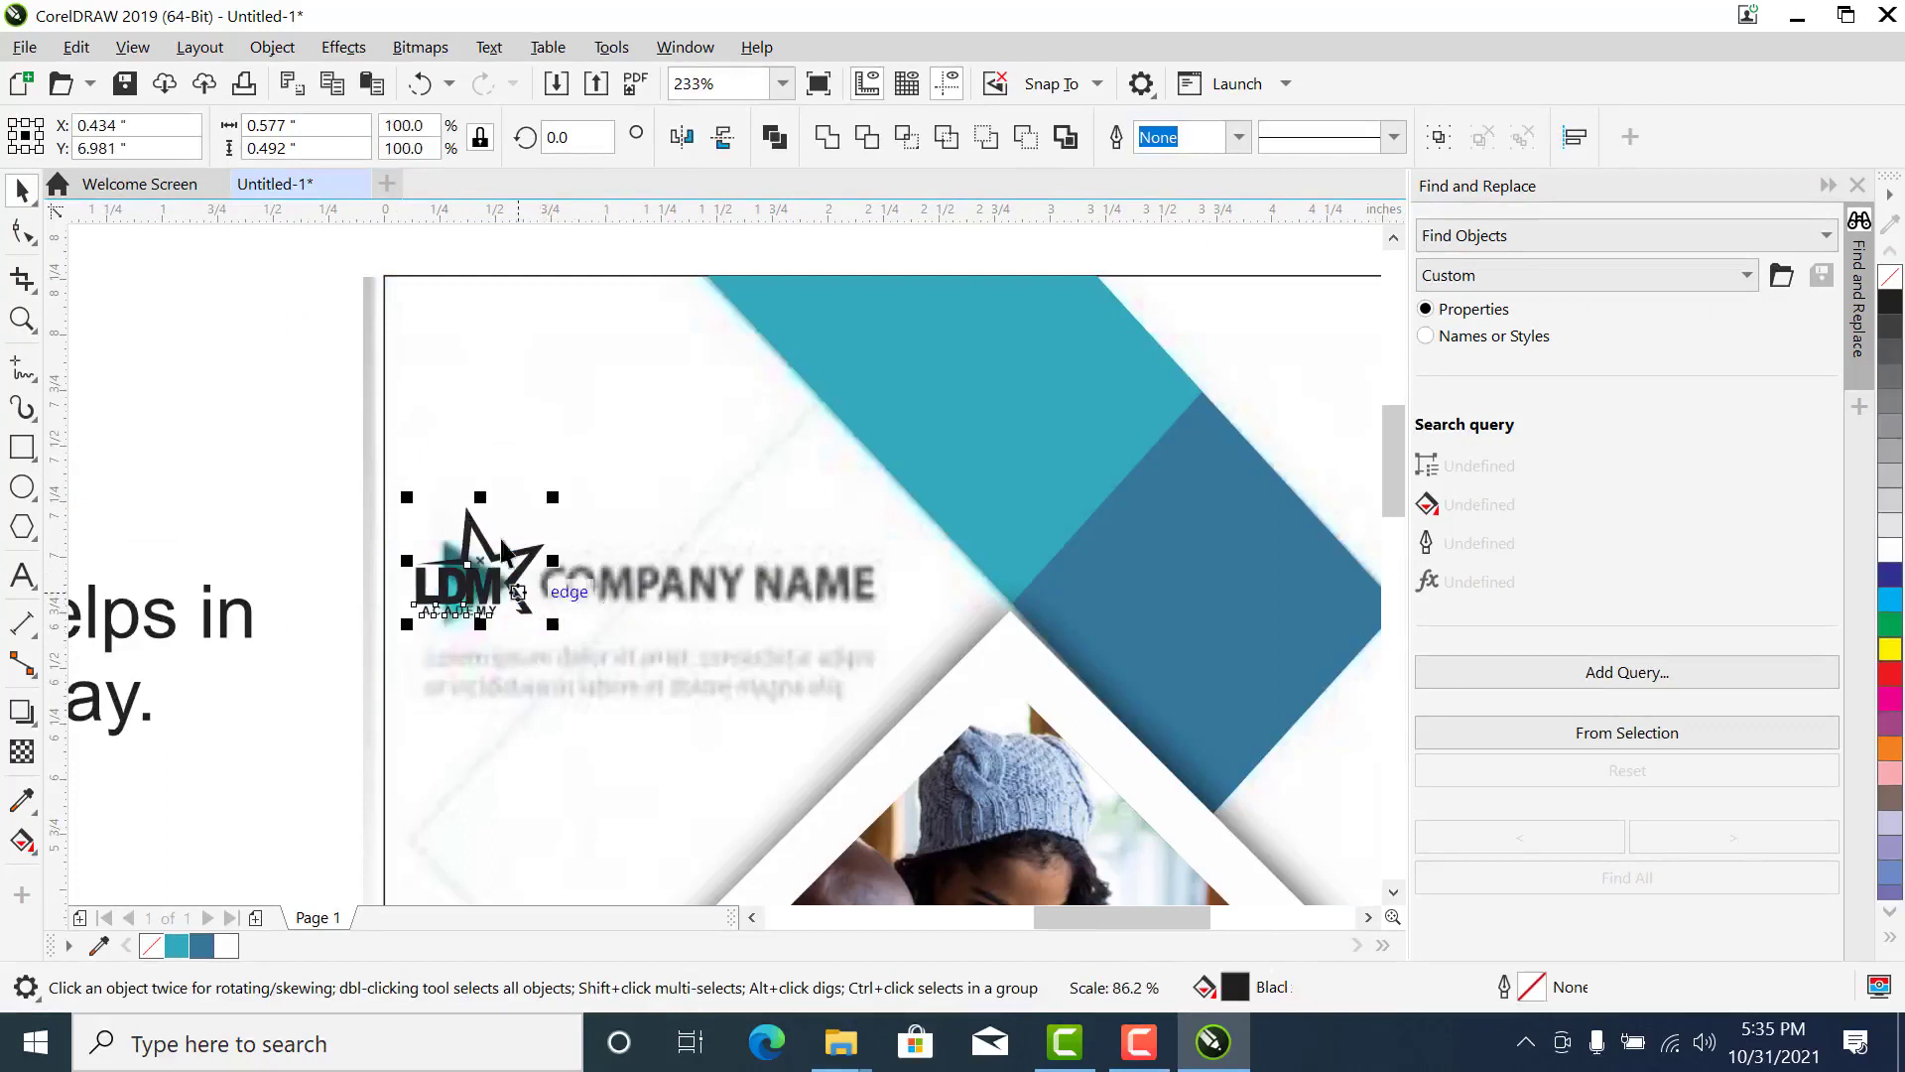
left_click_drag(218, 426, 736, 697)
left_click_drag(553, 499, 647, 436)
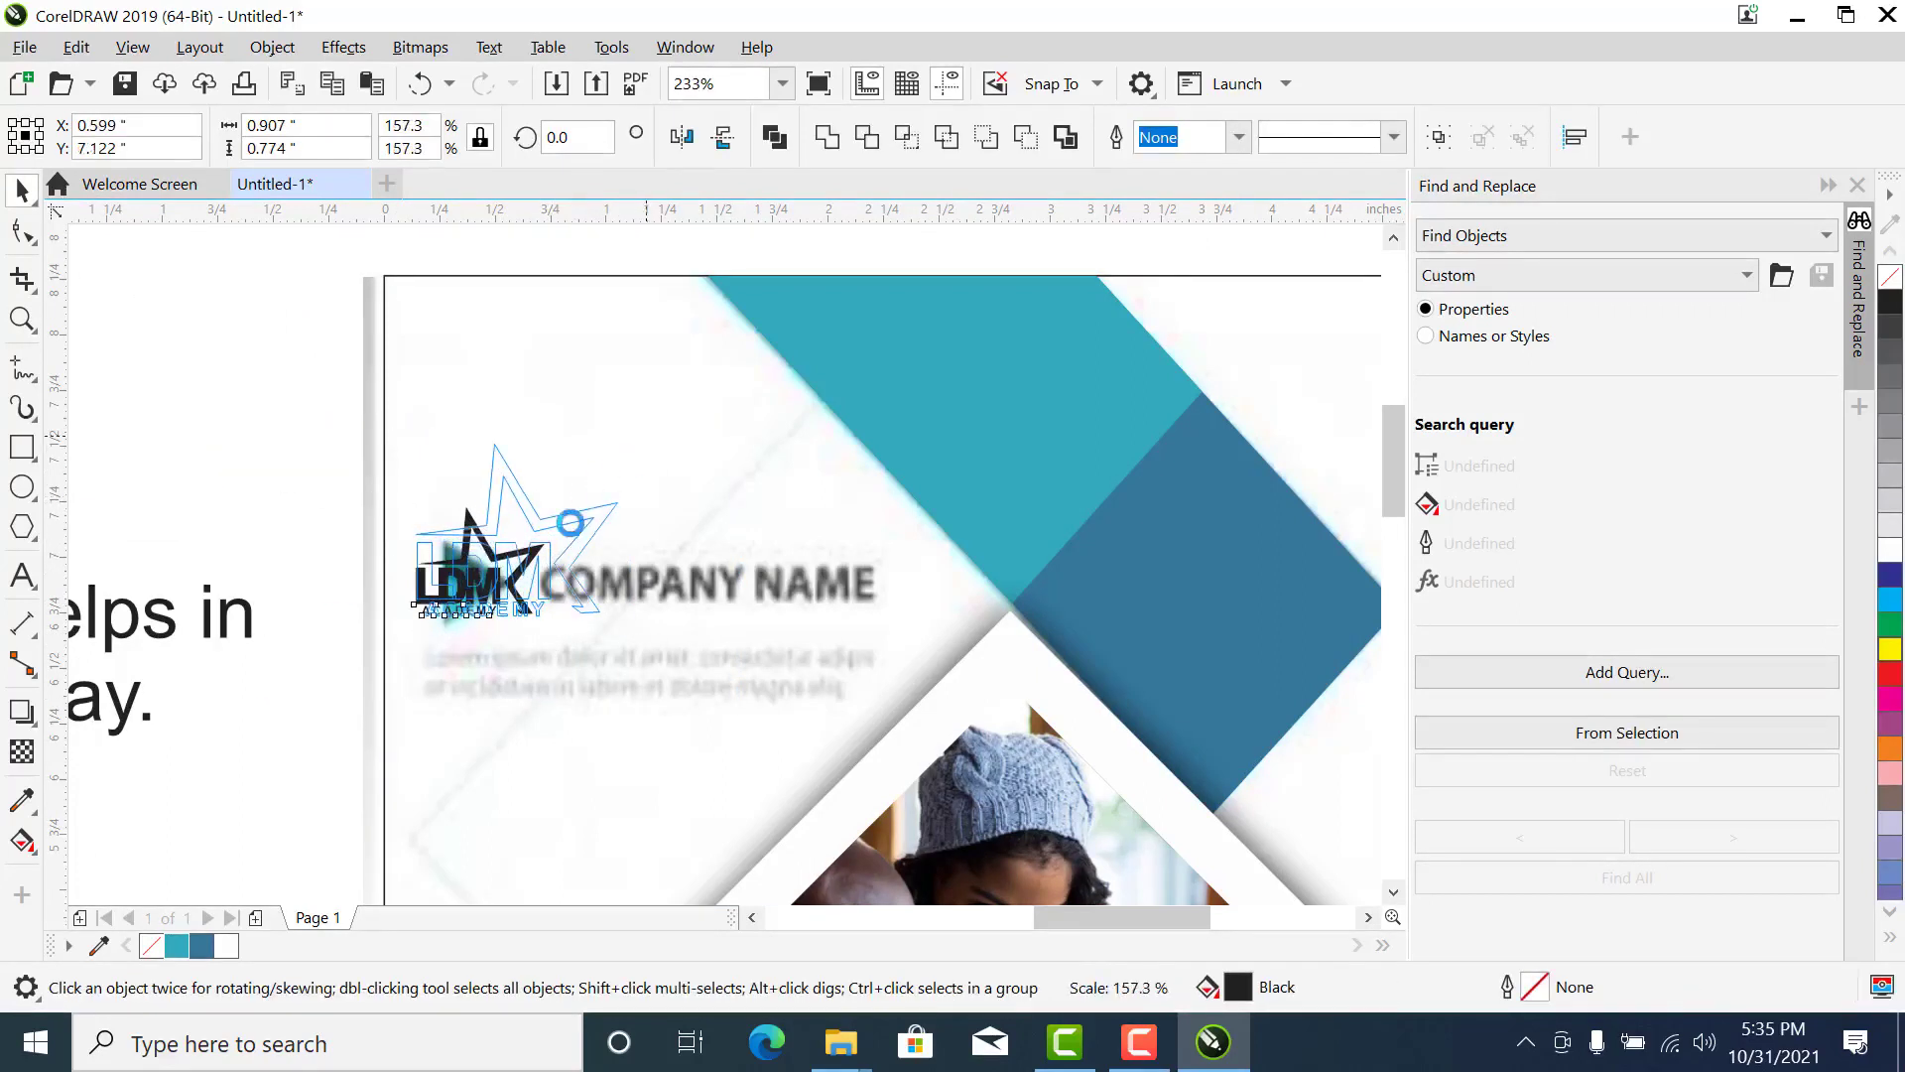
left_click_drag(515, 561, 639, 539)
left_click_drag(754, 605, 794, 627)
- Fill the logo's star with the dark blue used in the diagonal bands
left_click(645, 462)
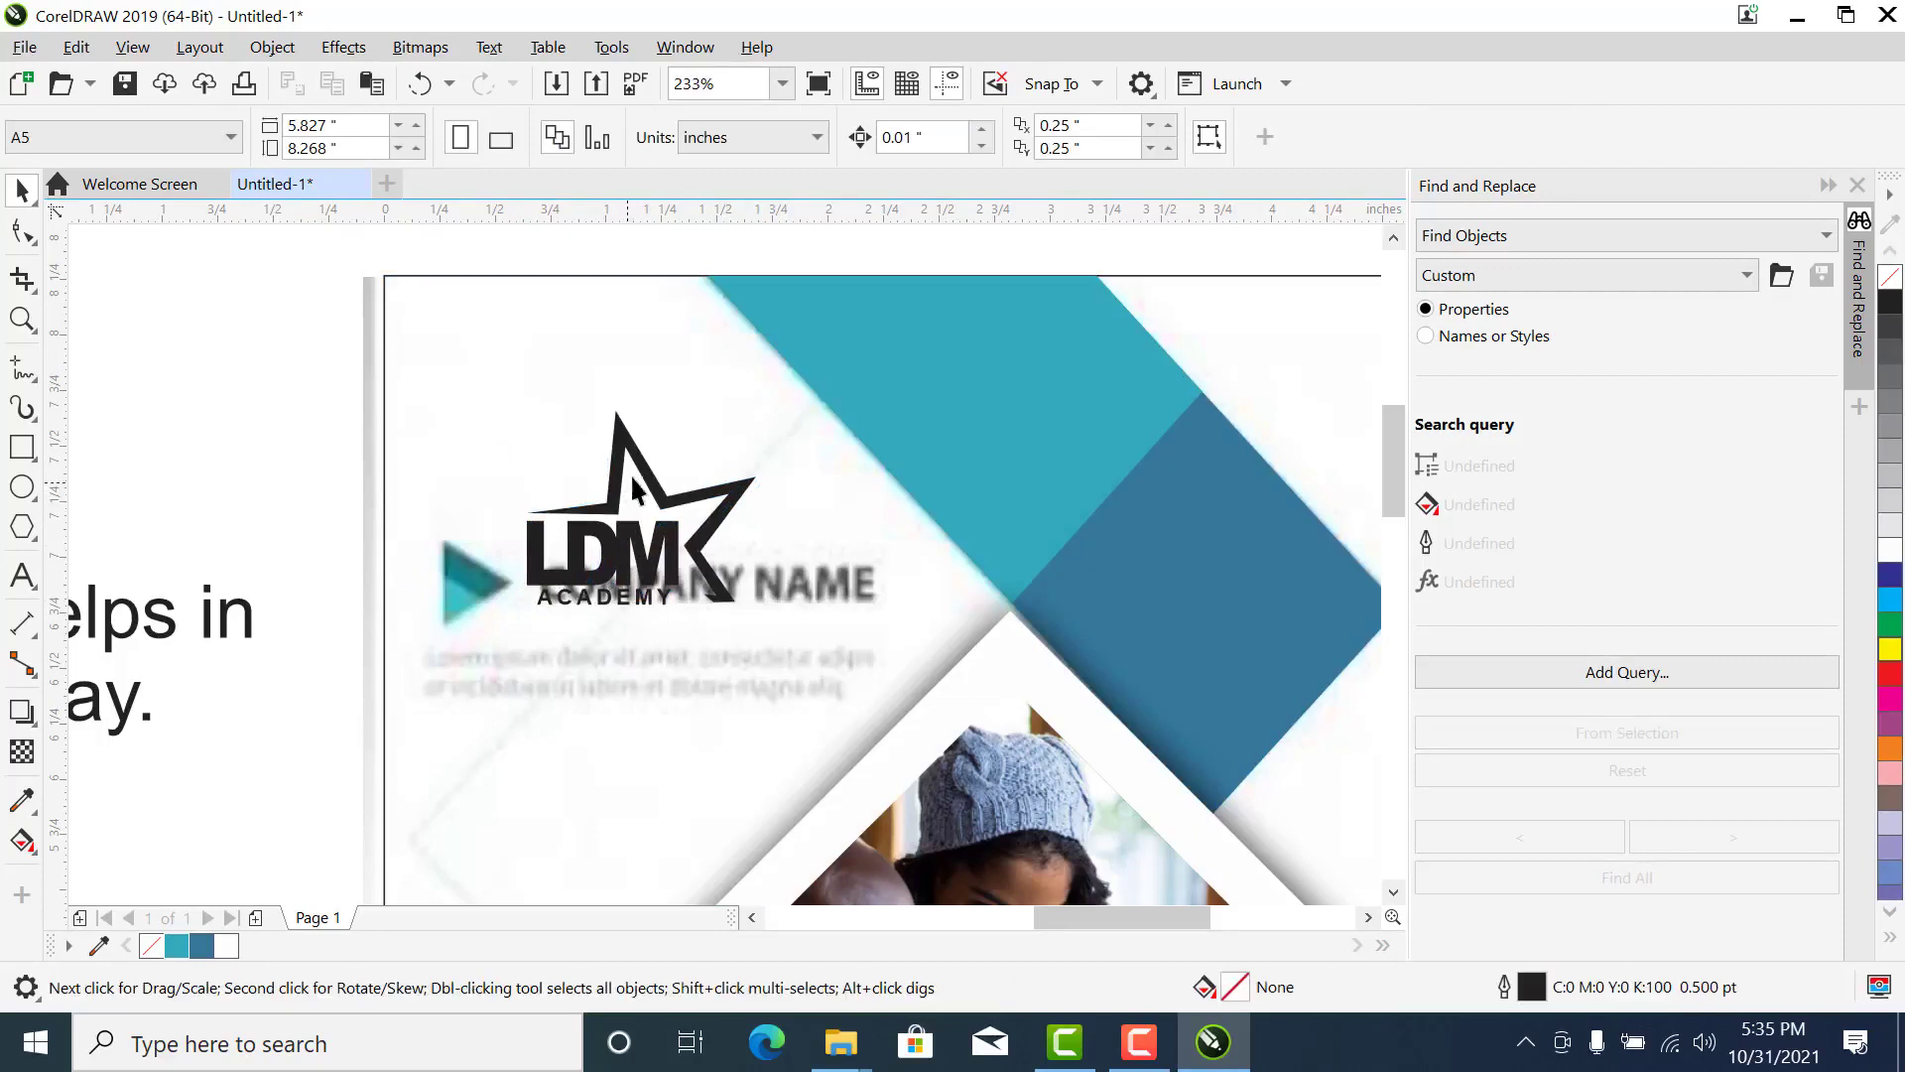
left_click(202, 946)
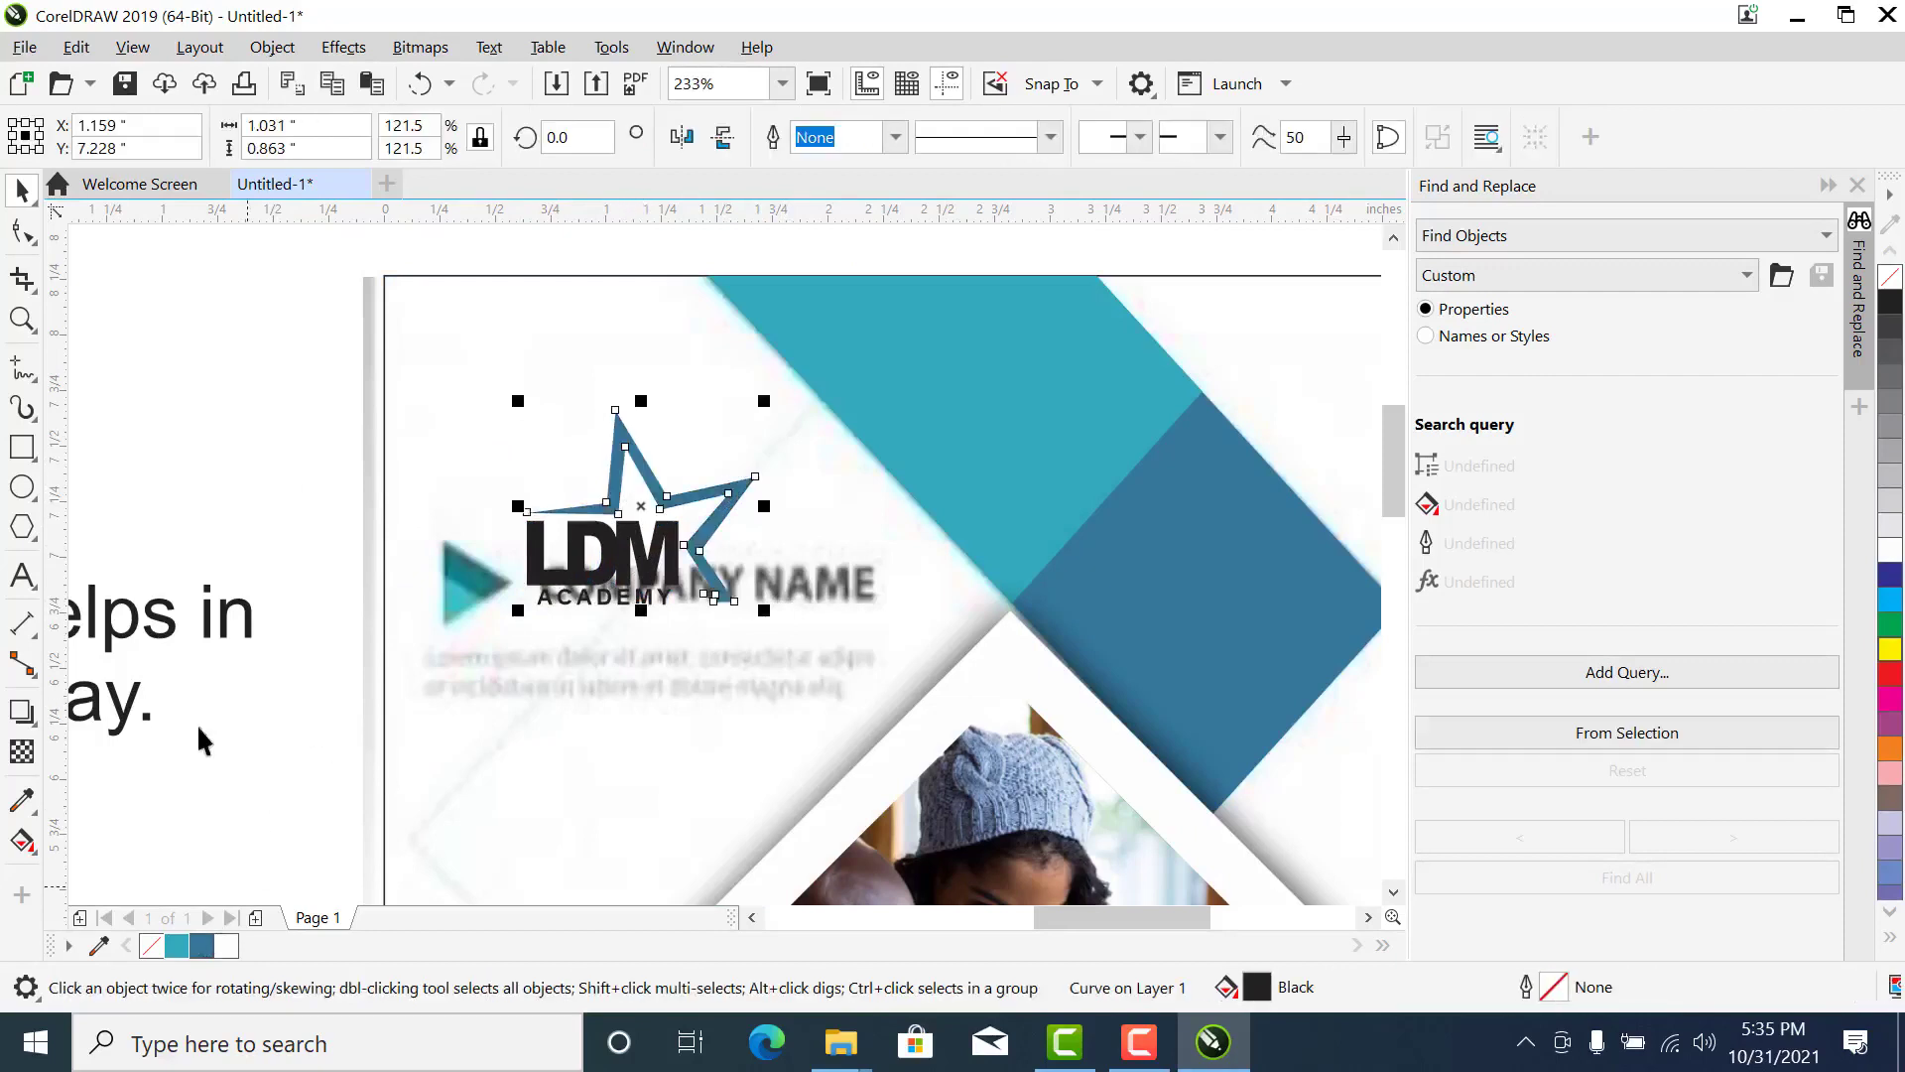
left_click(198, 539)
- Fill the logo's LDM and ACADEMY texts with the teal used in the diagonal bands
left_click(546, 557)
left_click(534, 558)
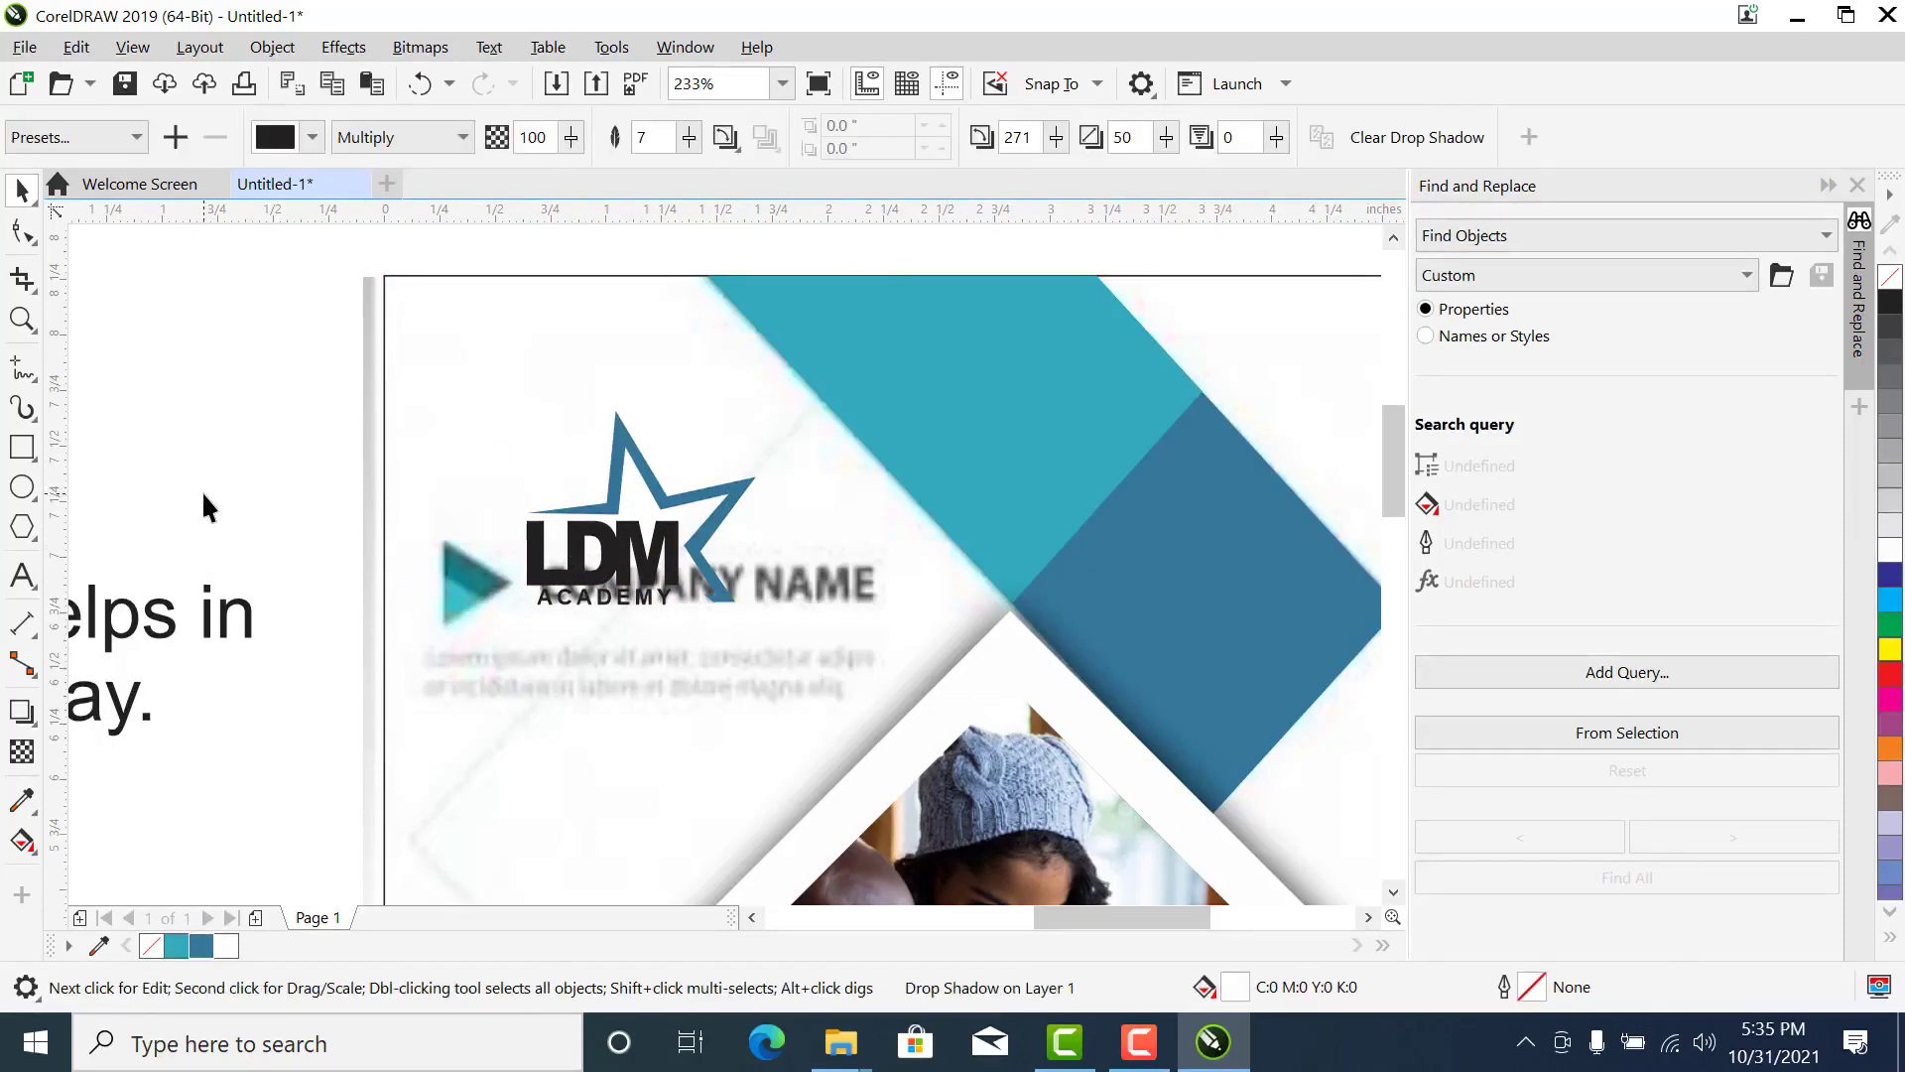
left_click_drag(204, 502, 699, 625)
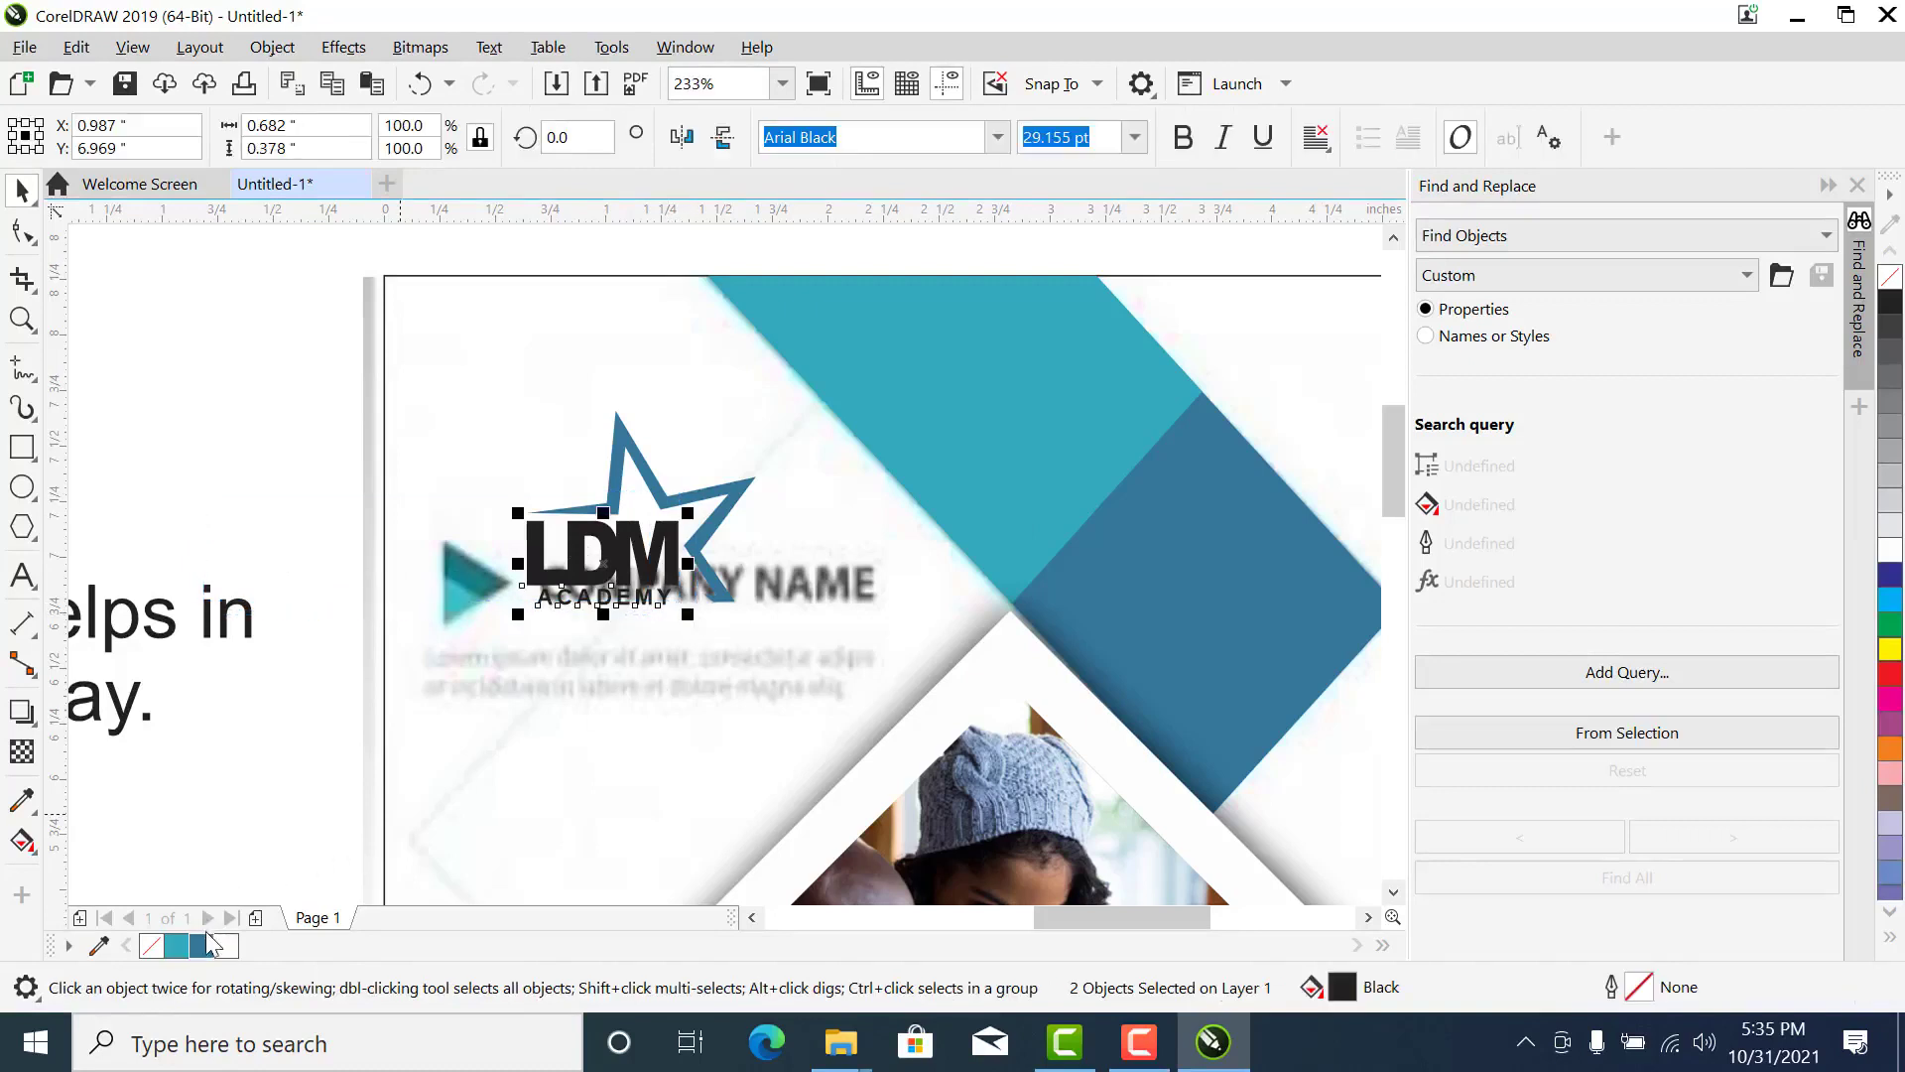
left_click(185, 947)
- Fill the logo's ACADEMY text with the dark blue used in the diagonal bands
left_click(640, 600)
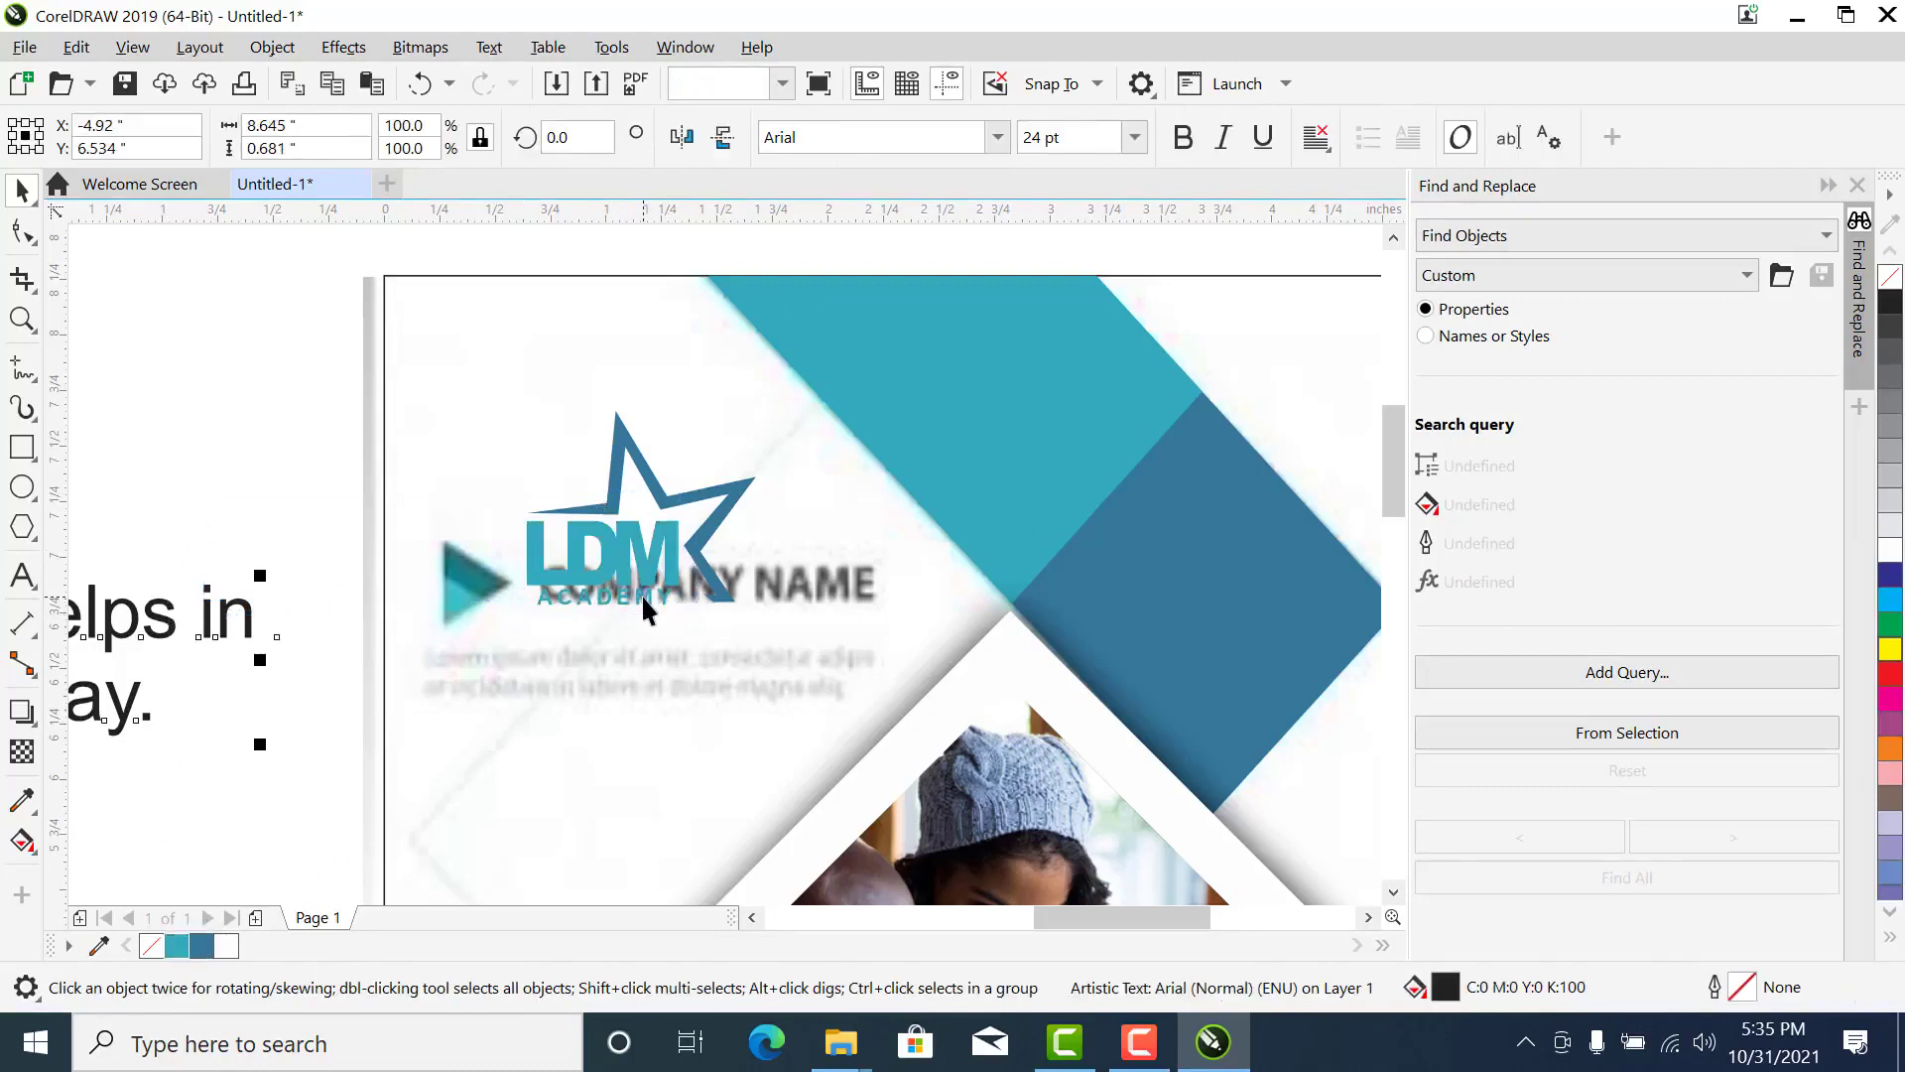
left_click(340, 534)
left_click(560, 609)
left_click_drag(244, 529, 814, 723)
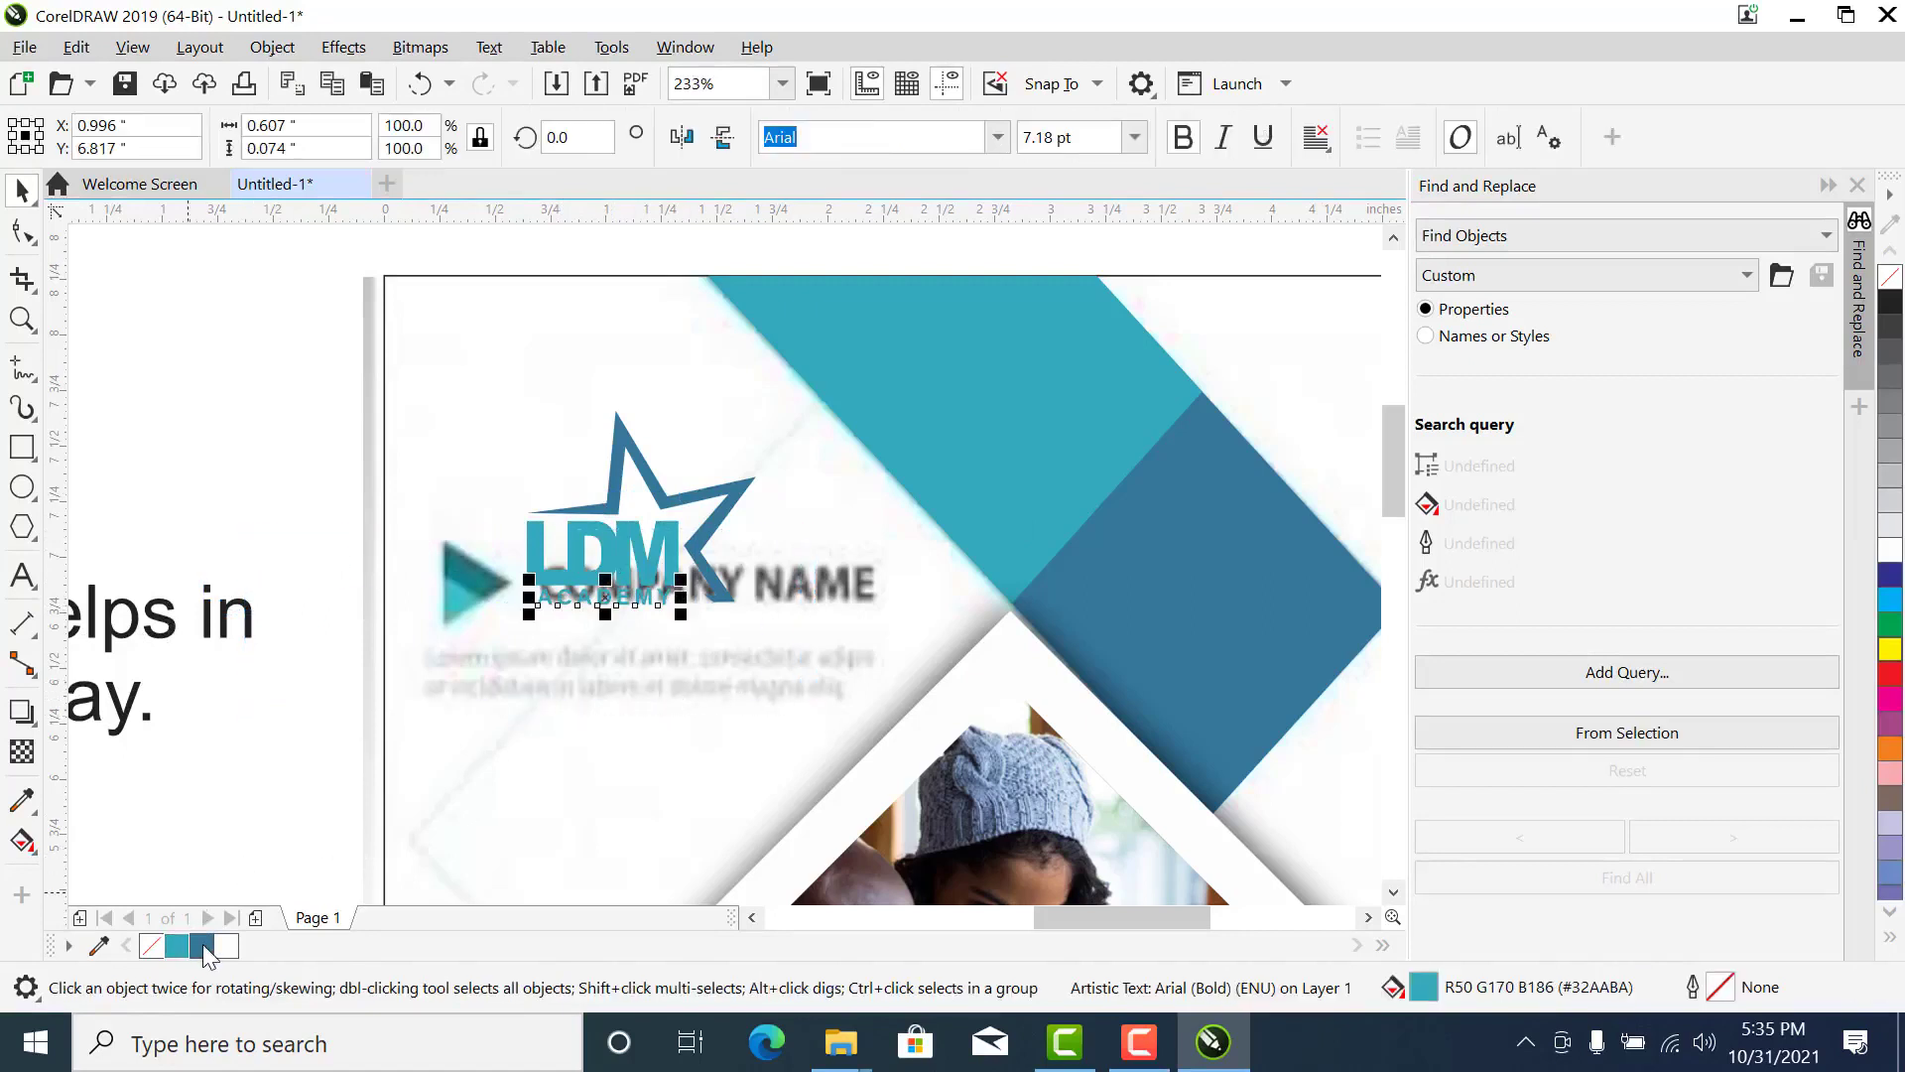
left_click(188, 596)
- Move the two-line LDM Academy description onto the flyer over the photo and scale it down to about 7.3 inches wide
left_click(783, 83)
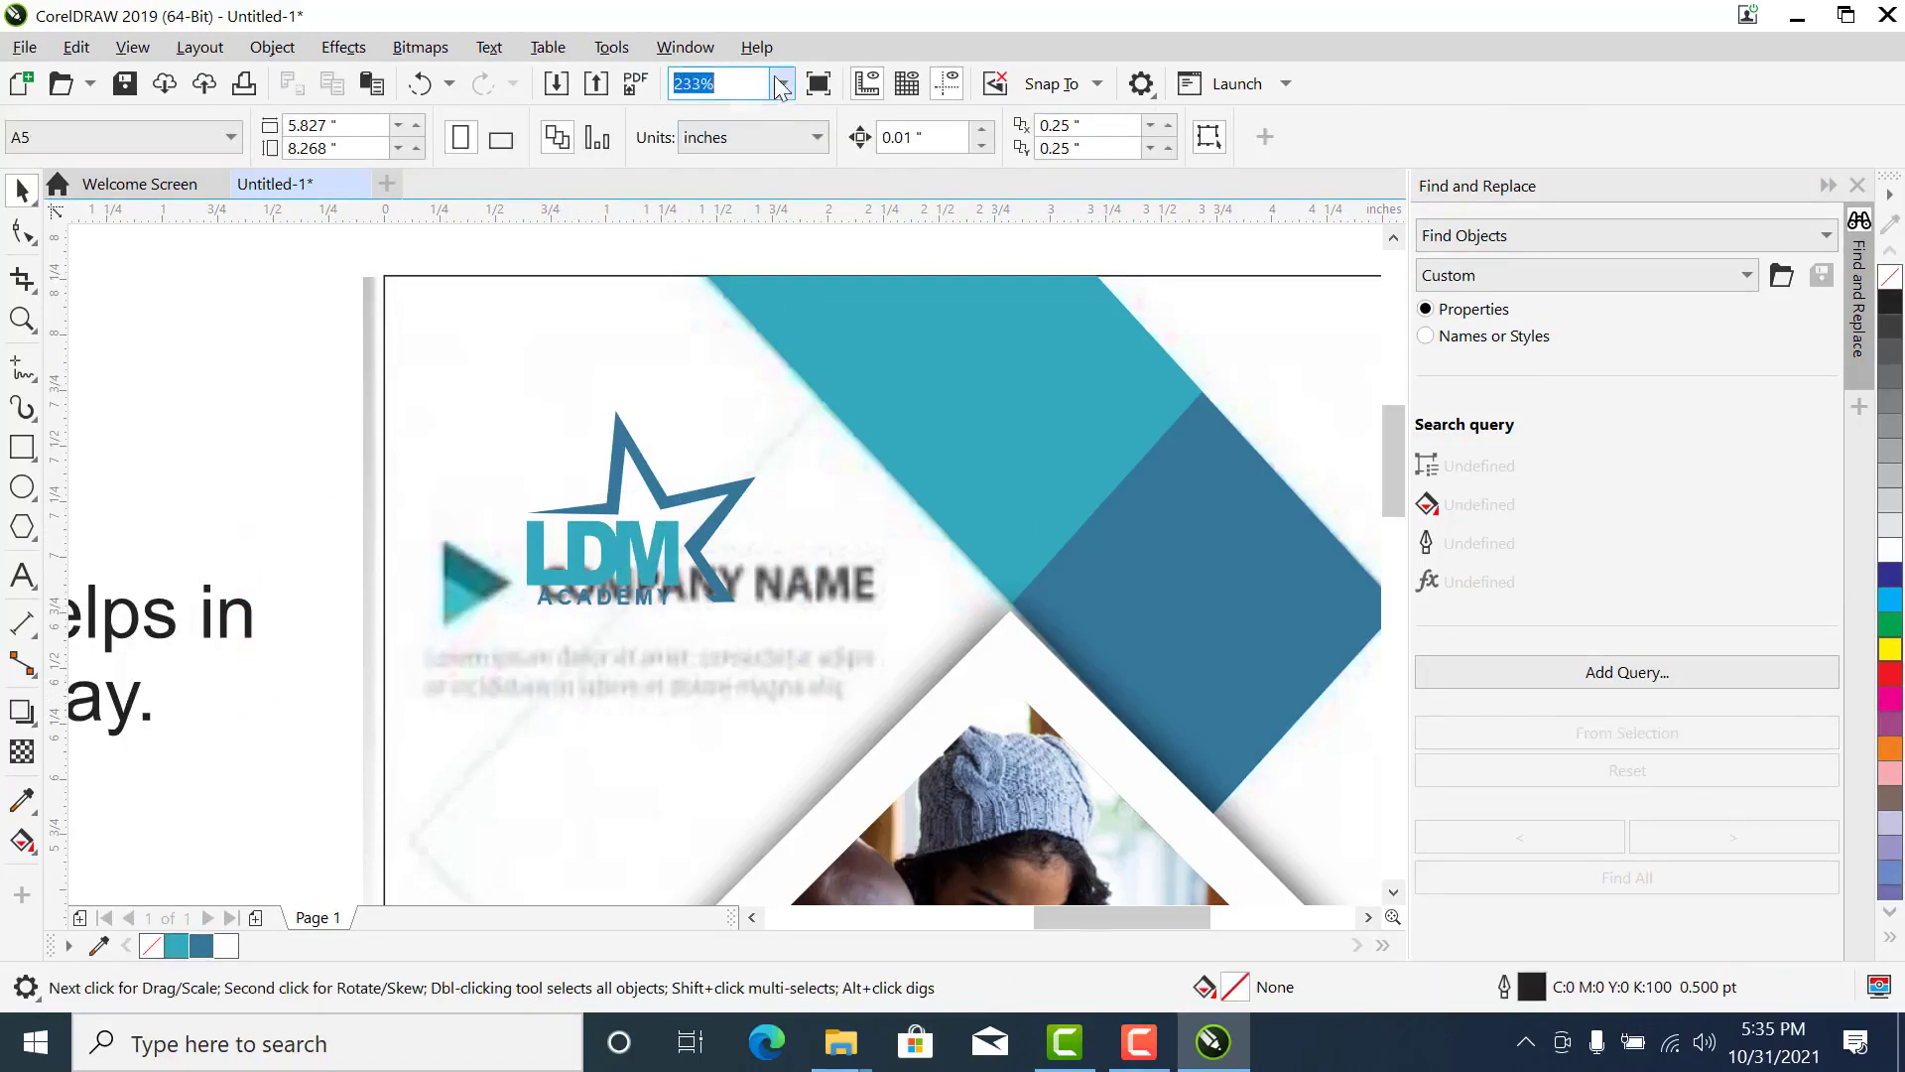
left_click(698, 133)
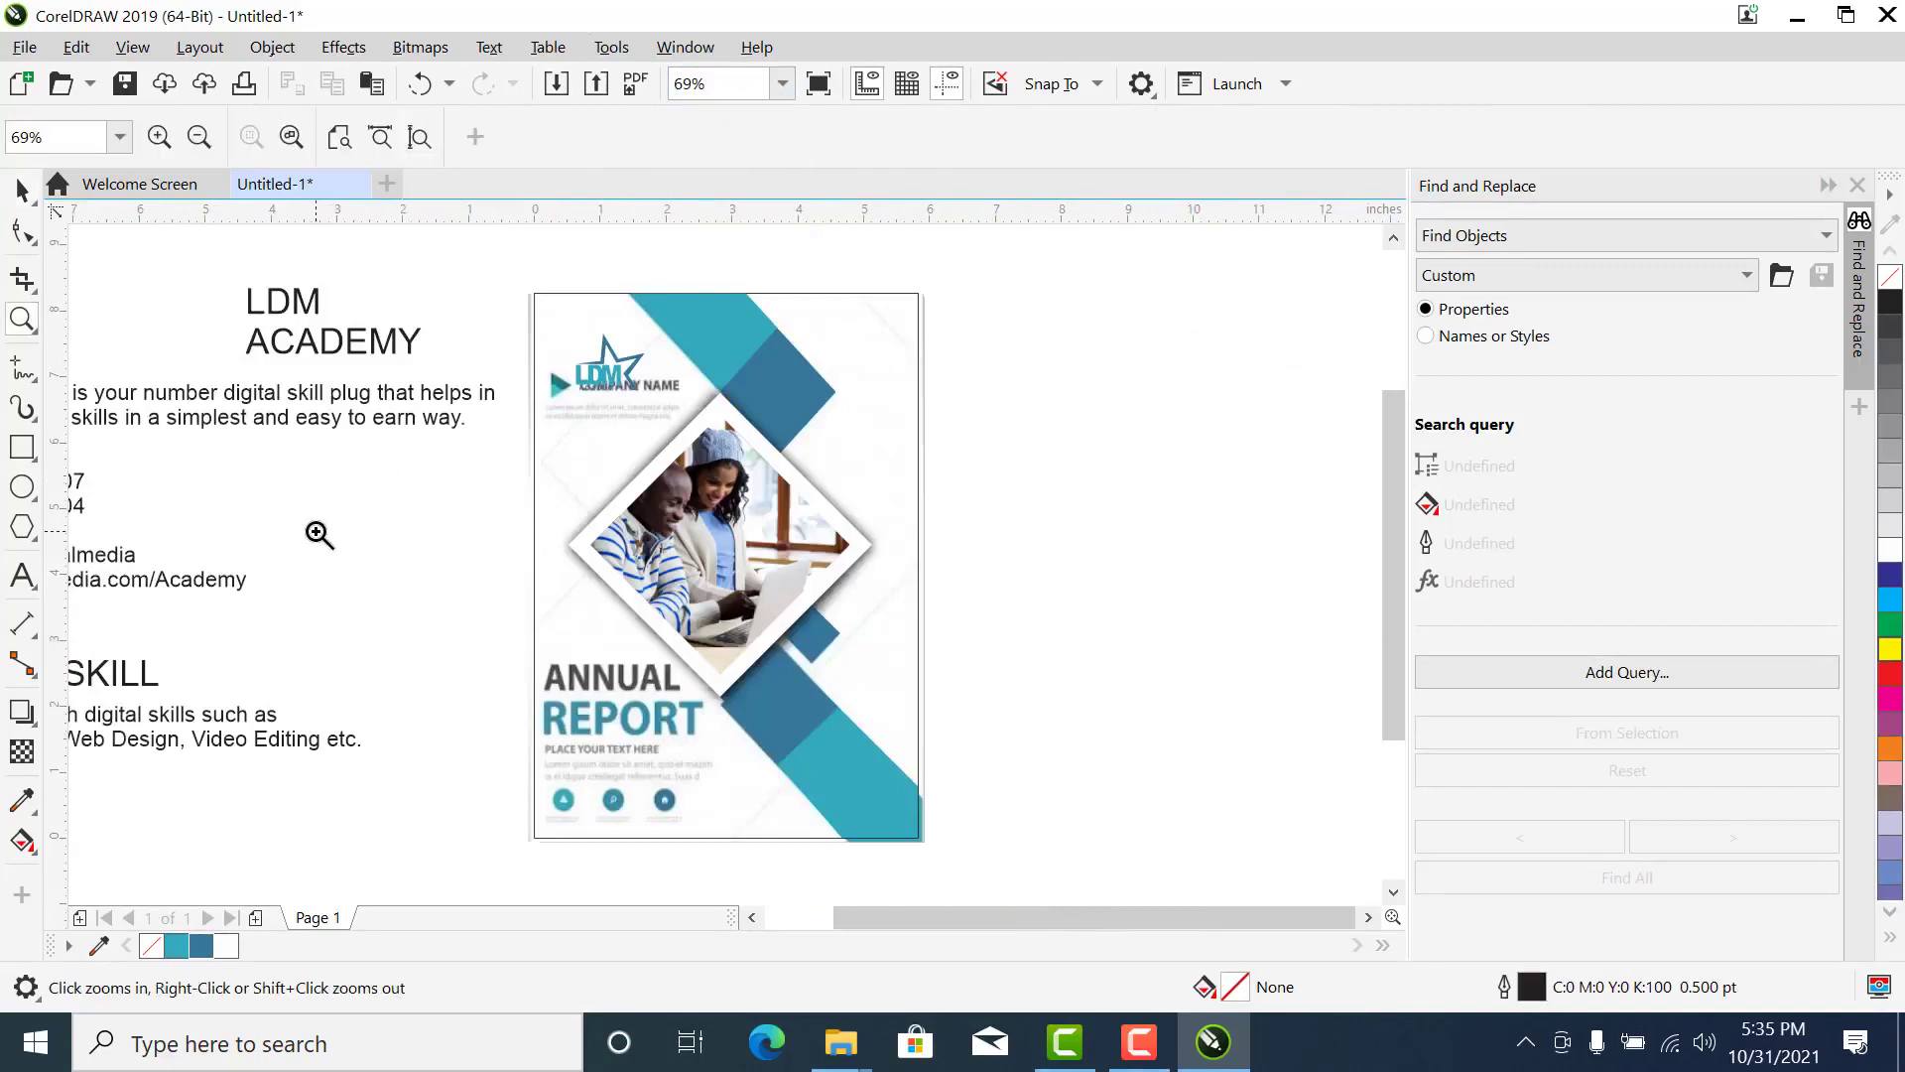
left_click(303, 407)
left_click_drag(303, 407, 740, 473)
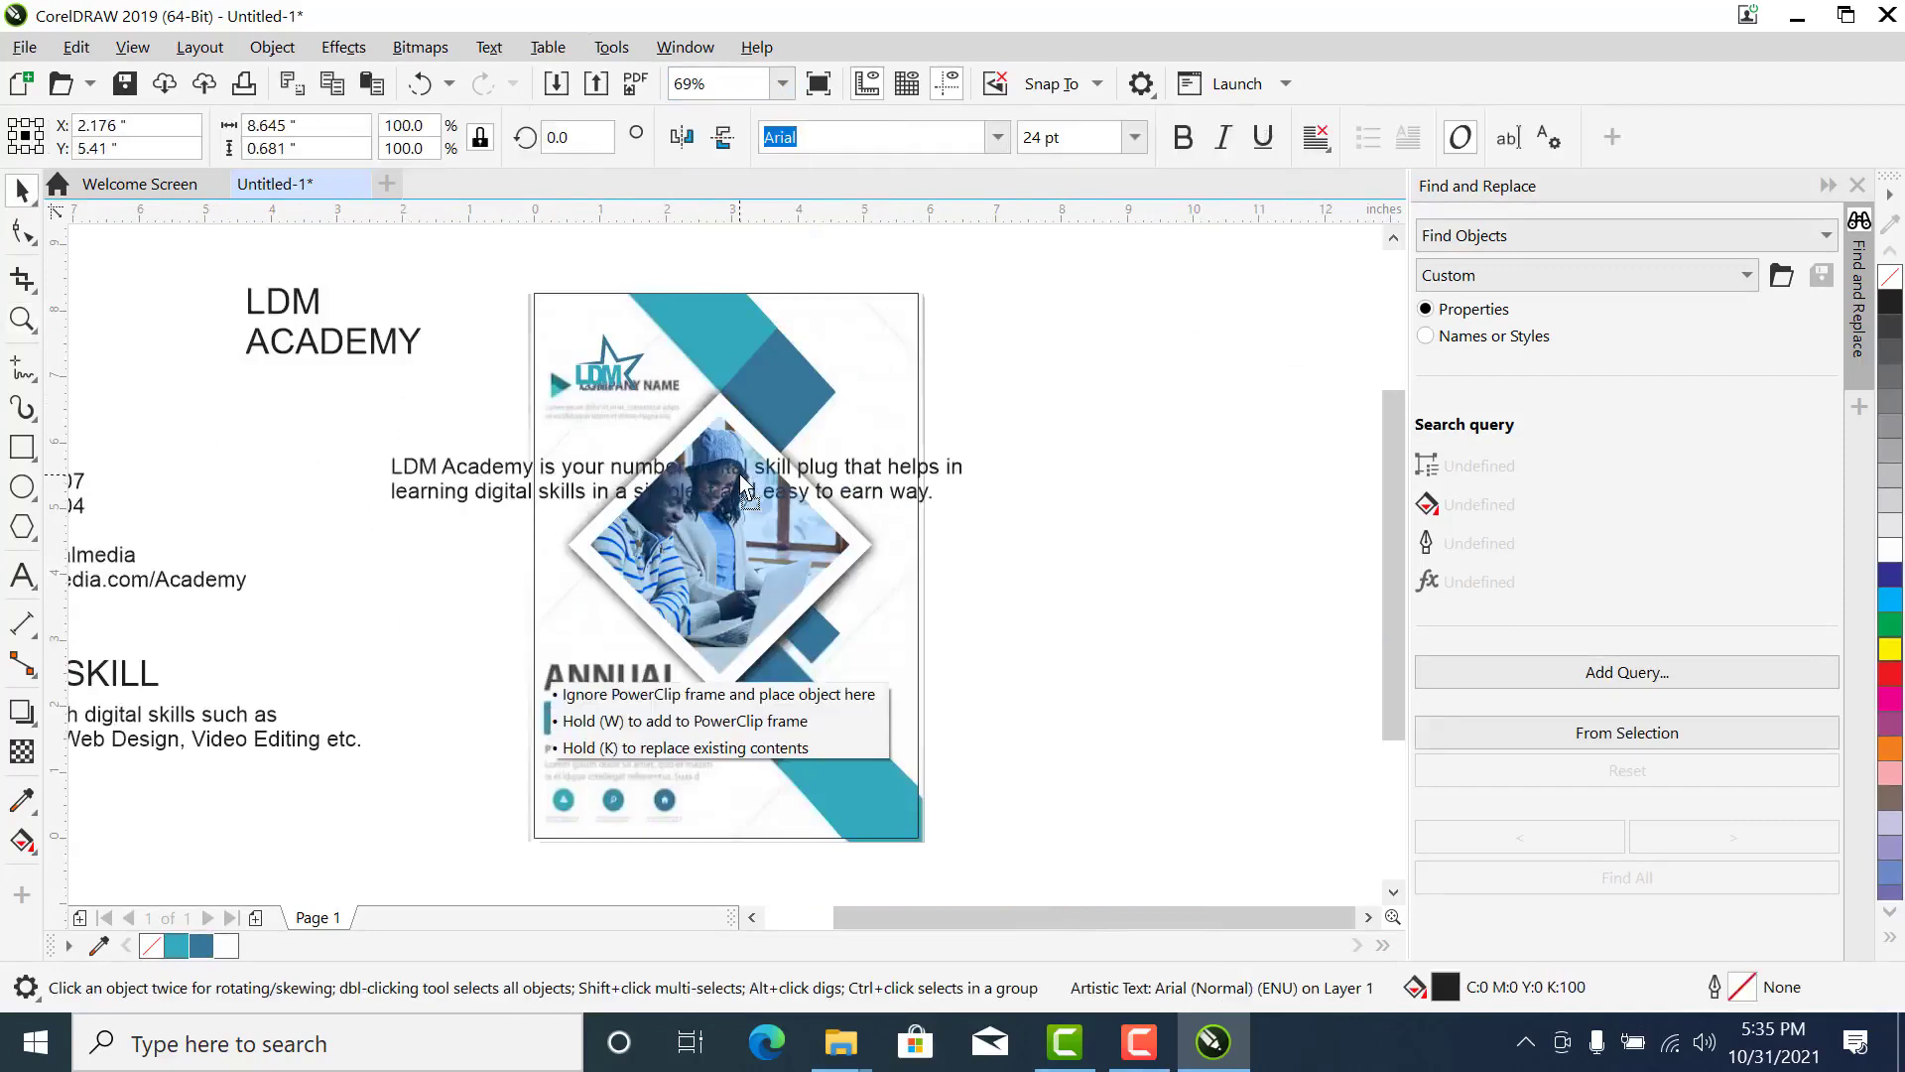
left_click_drag(281, 303, 1048, 597)
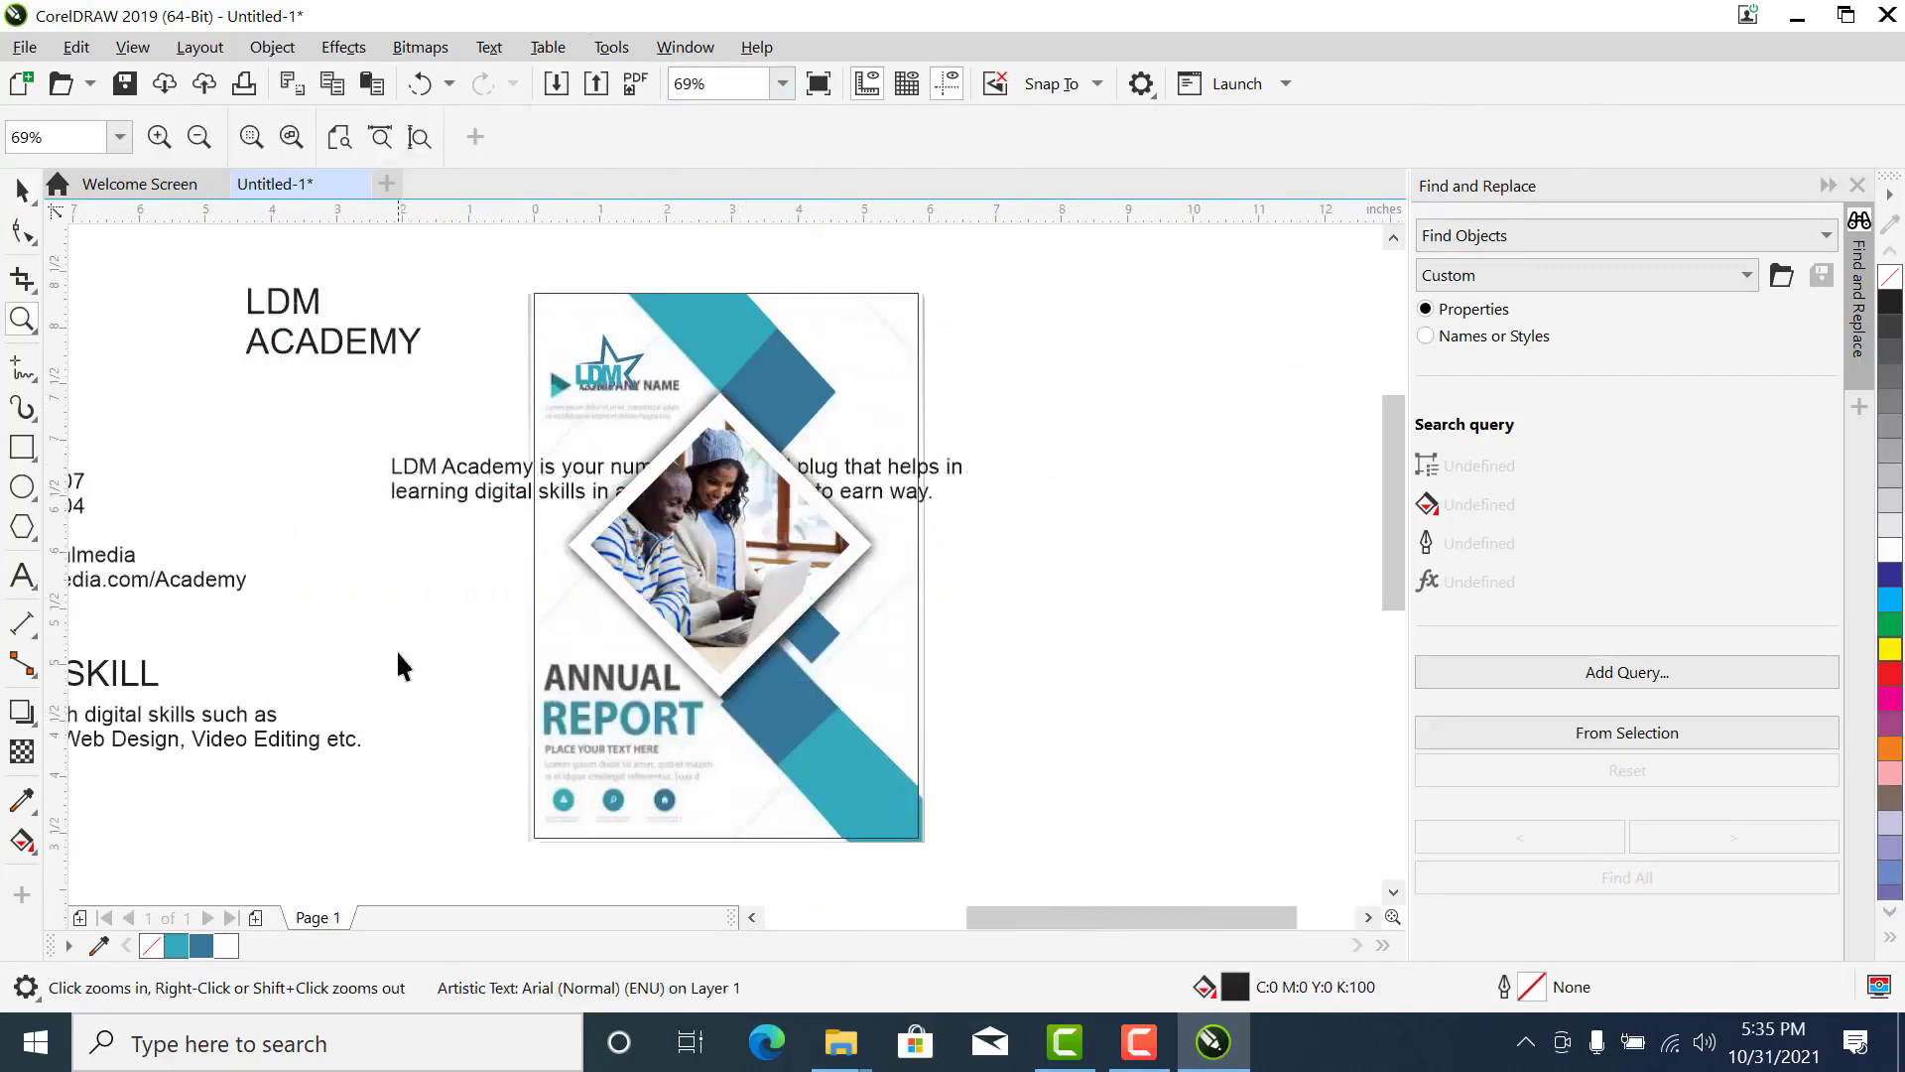
left_click_drag(253, 667, 327, 692)
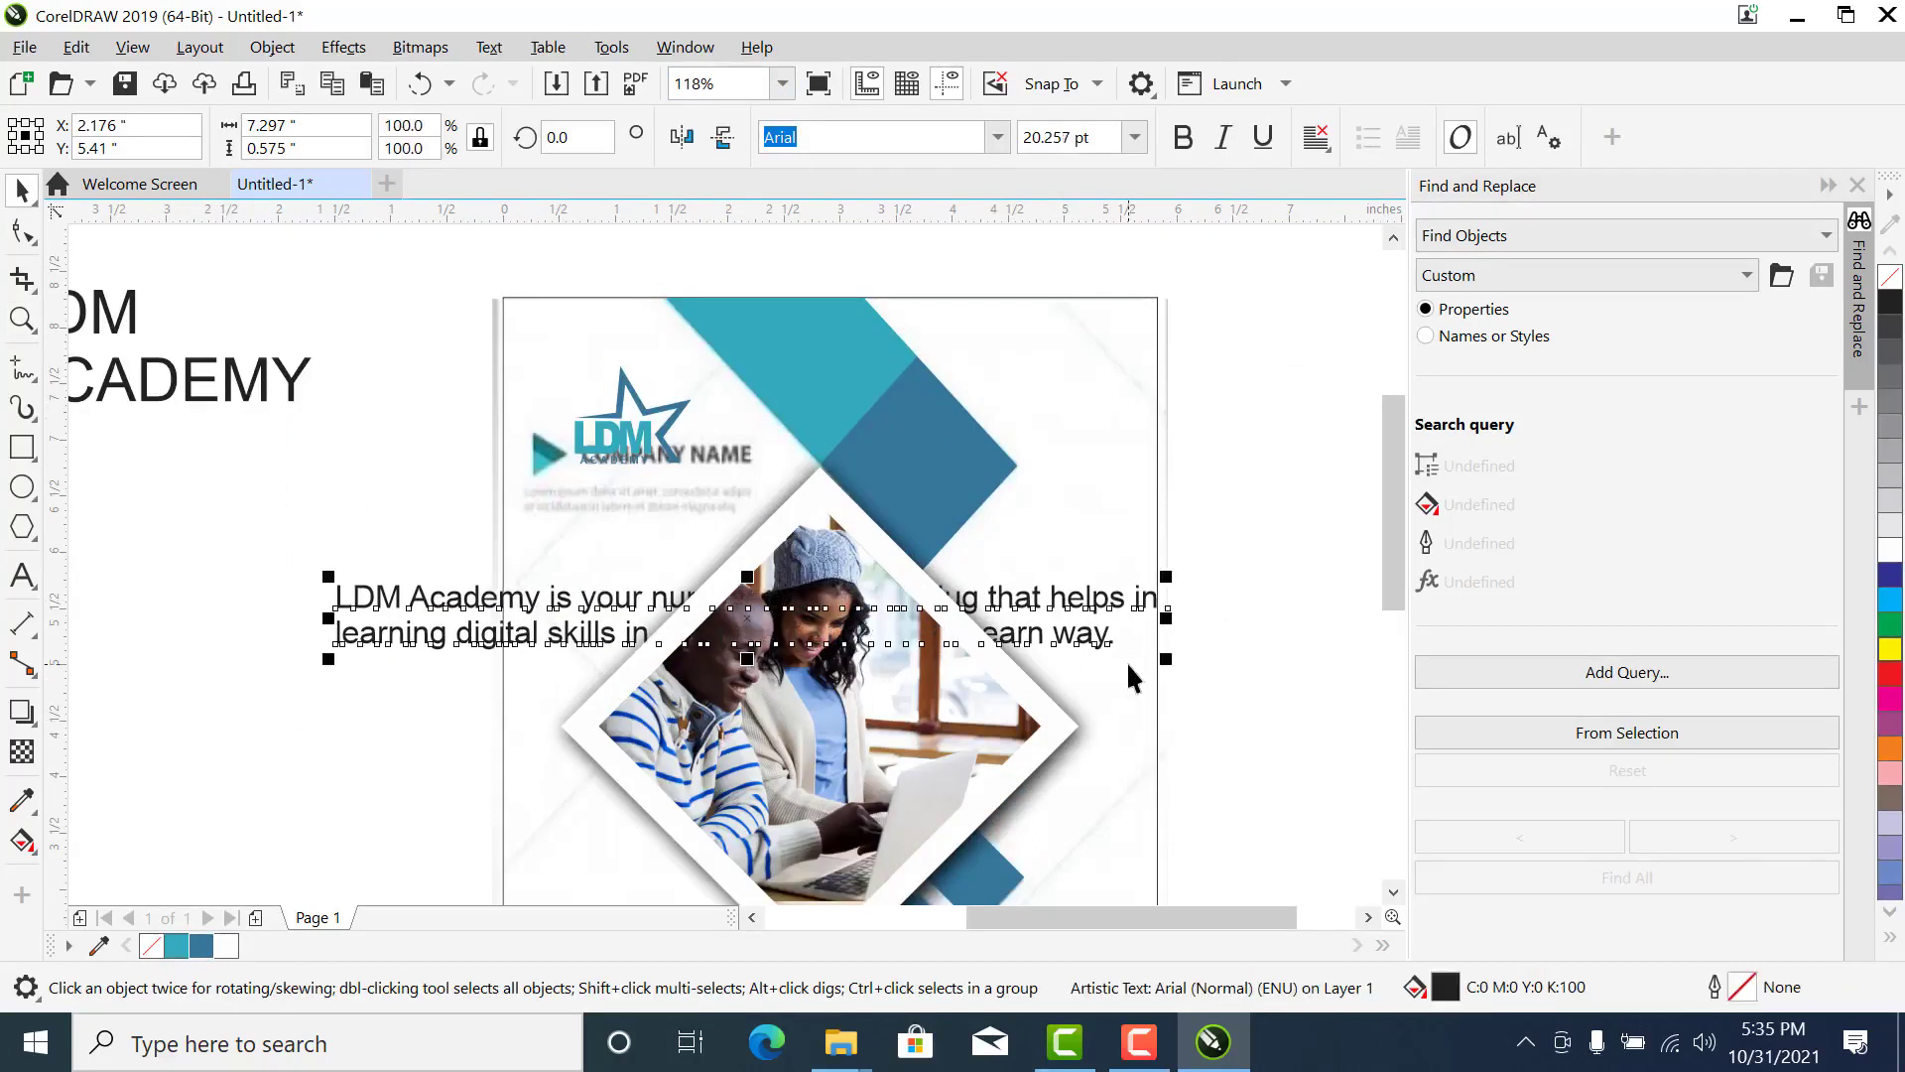
left_click(1196, 594)
left_click(1115, 603)
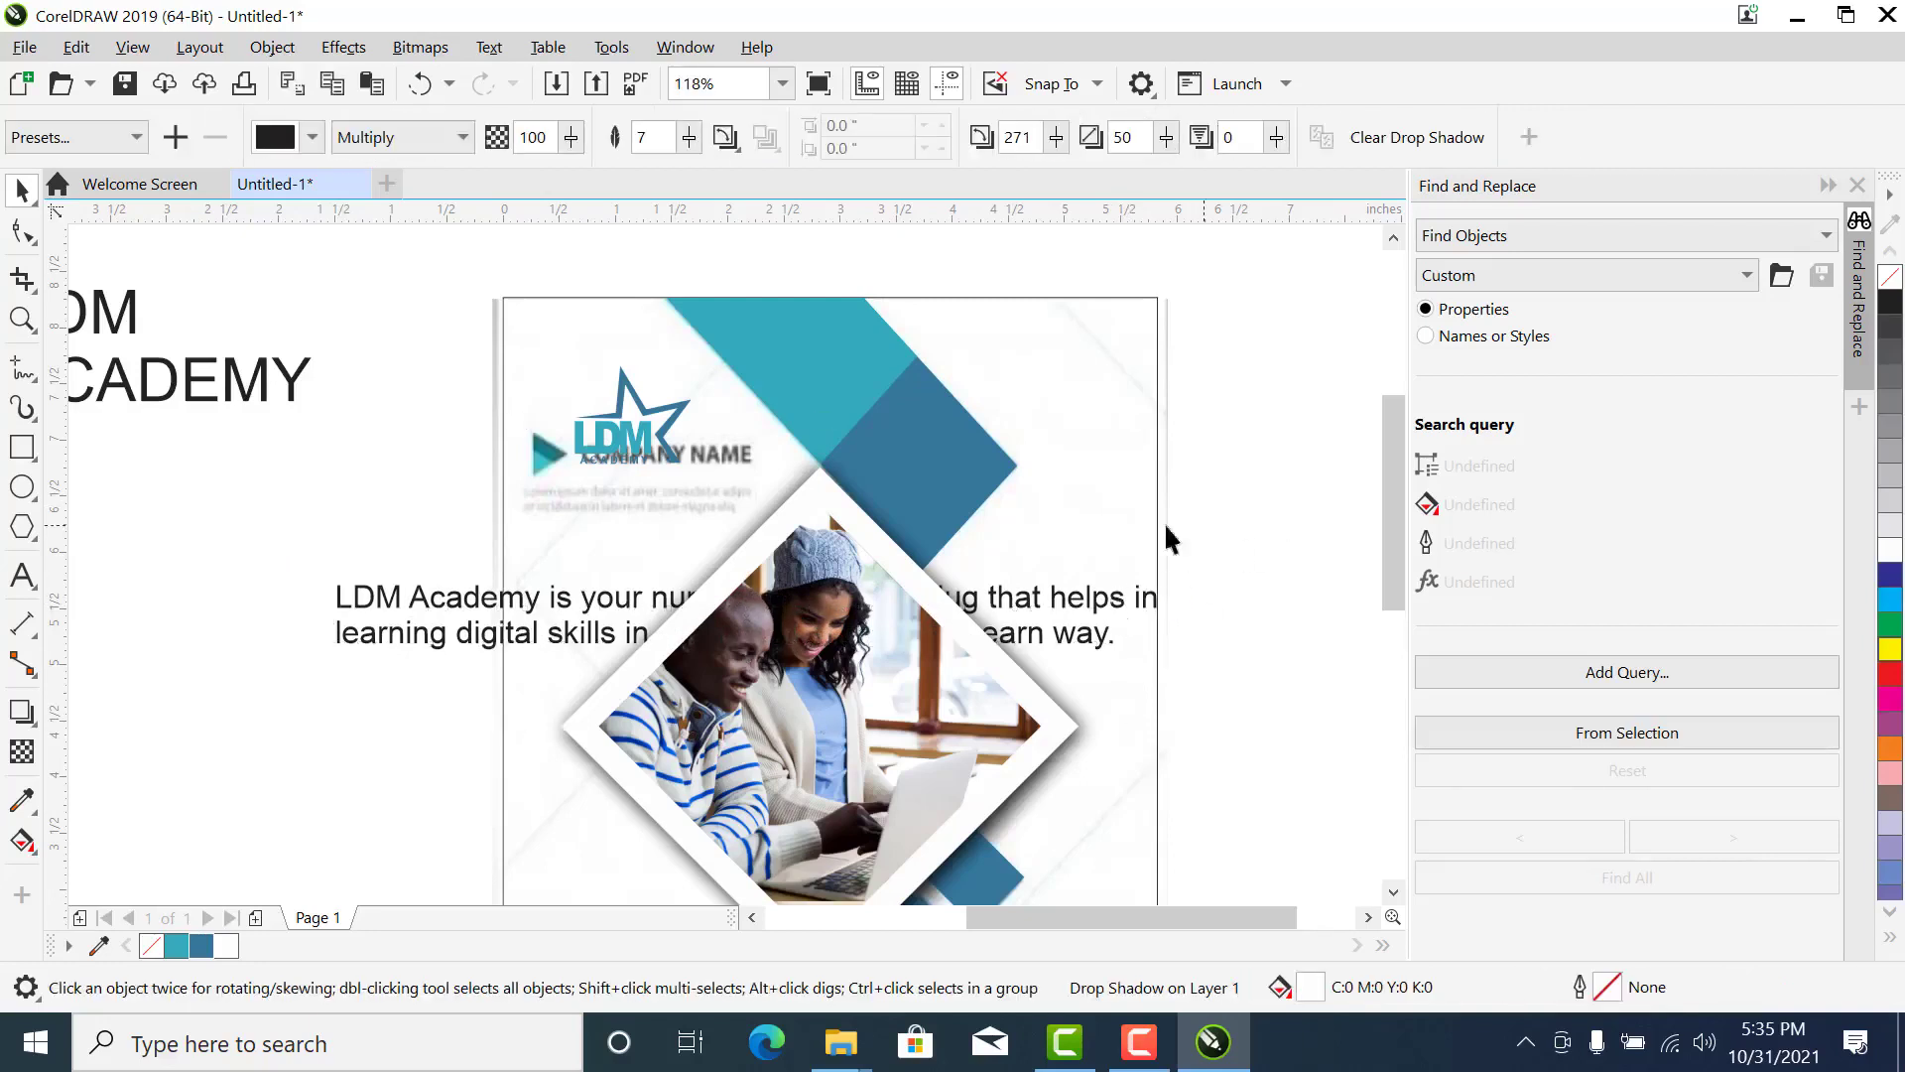
left_click(437, 612)
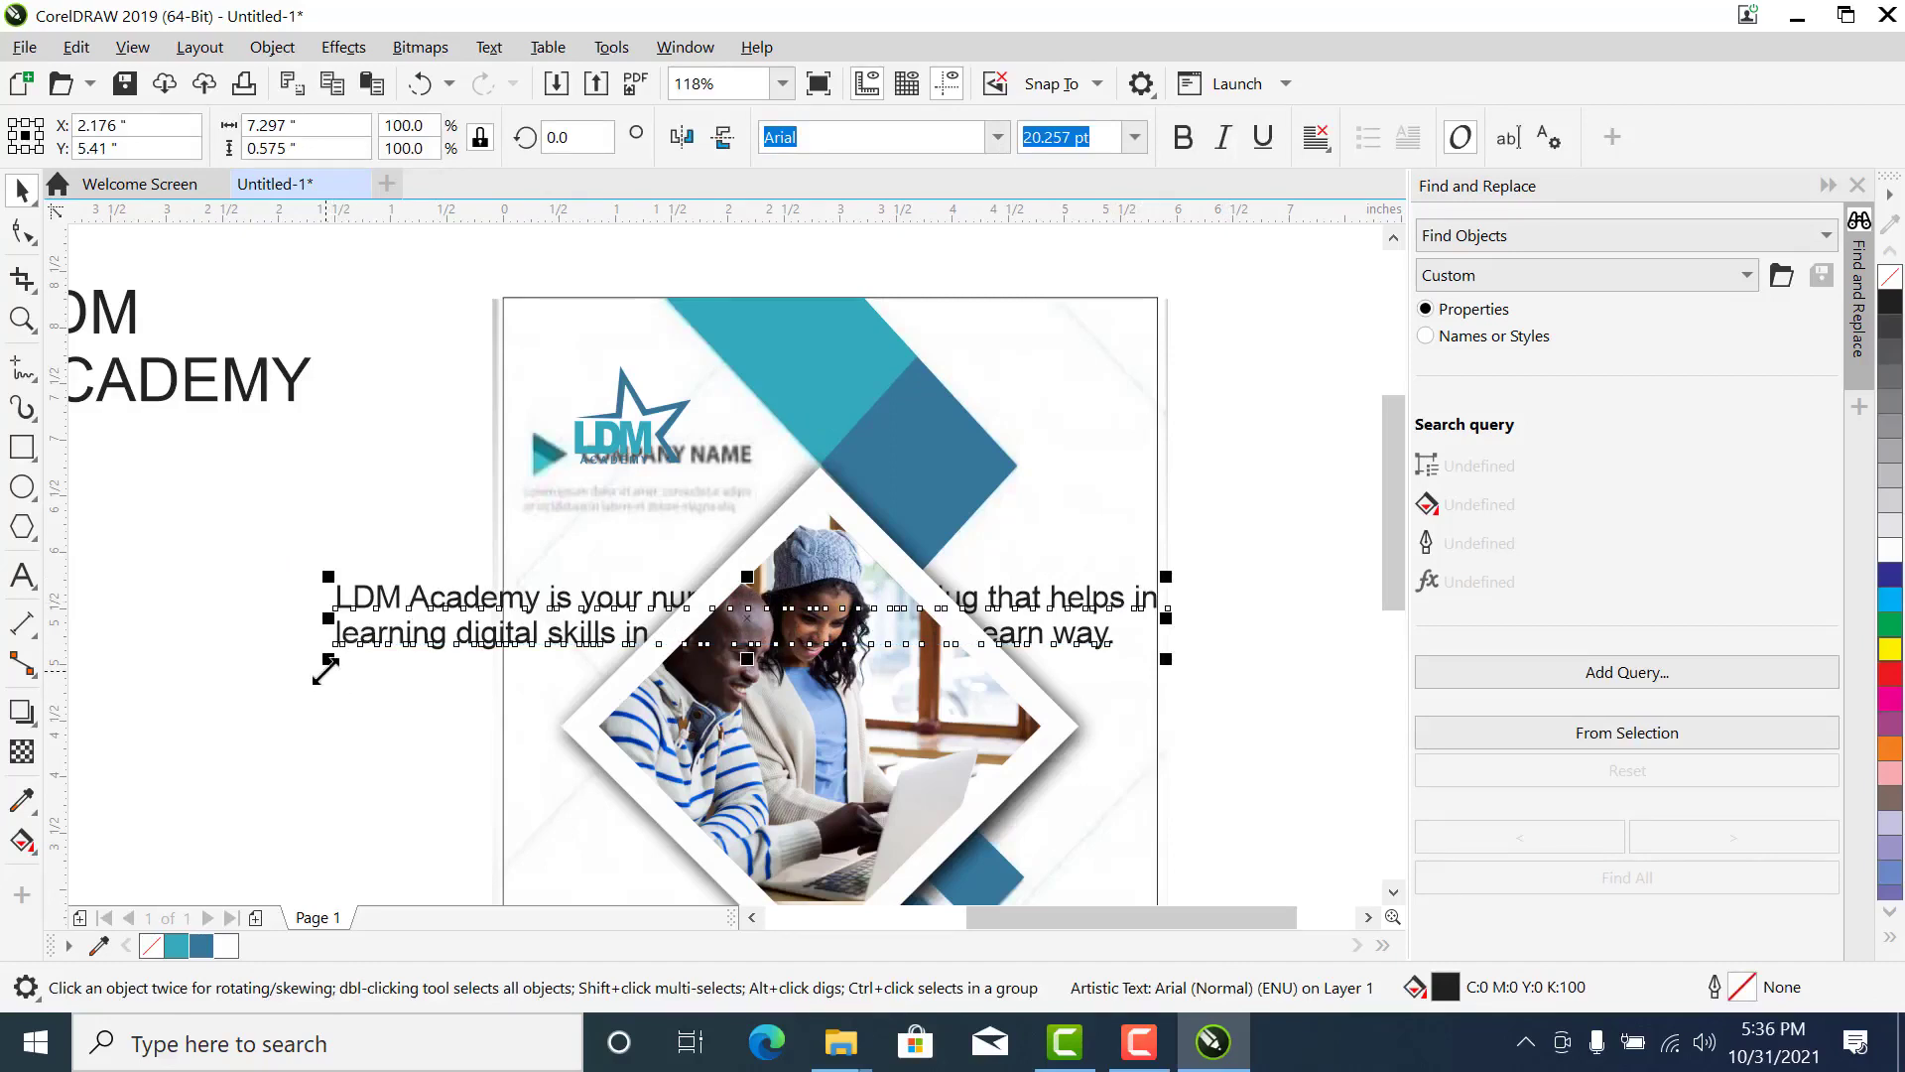
left_click_drag(326, 669, 359, 628)
key("ctrl+z")
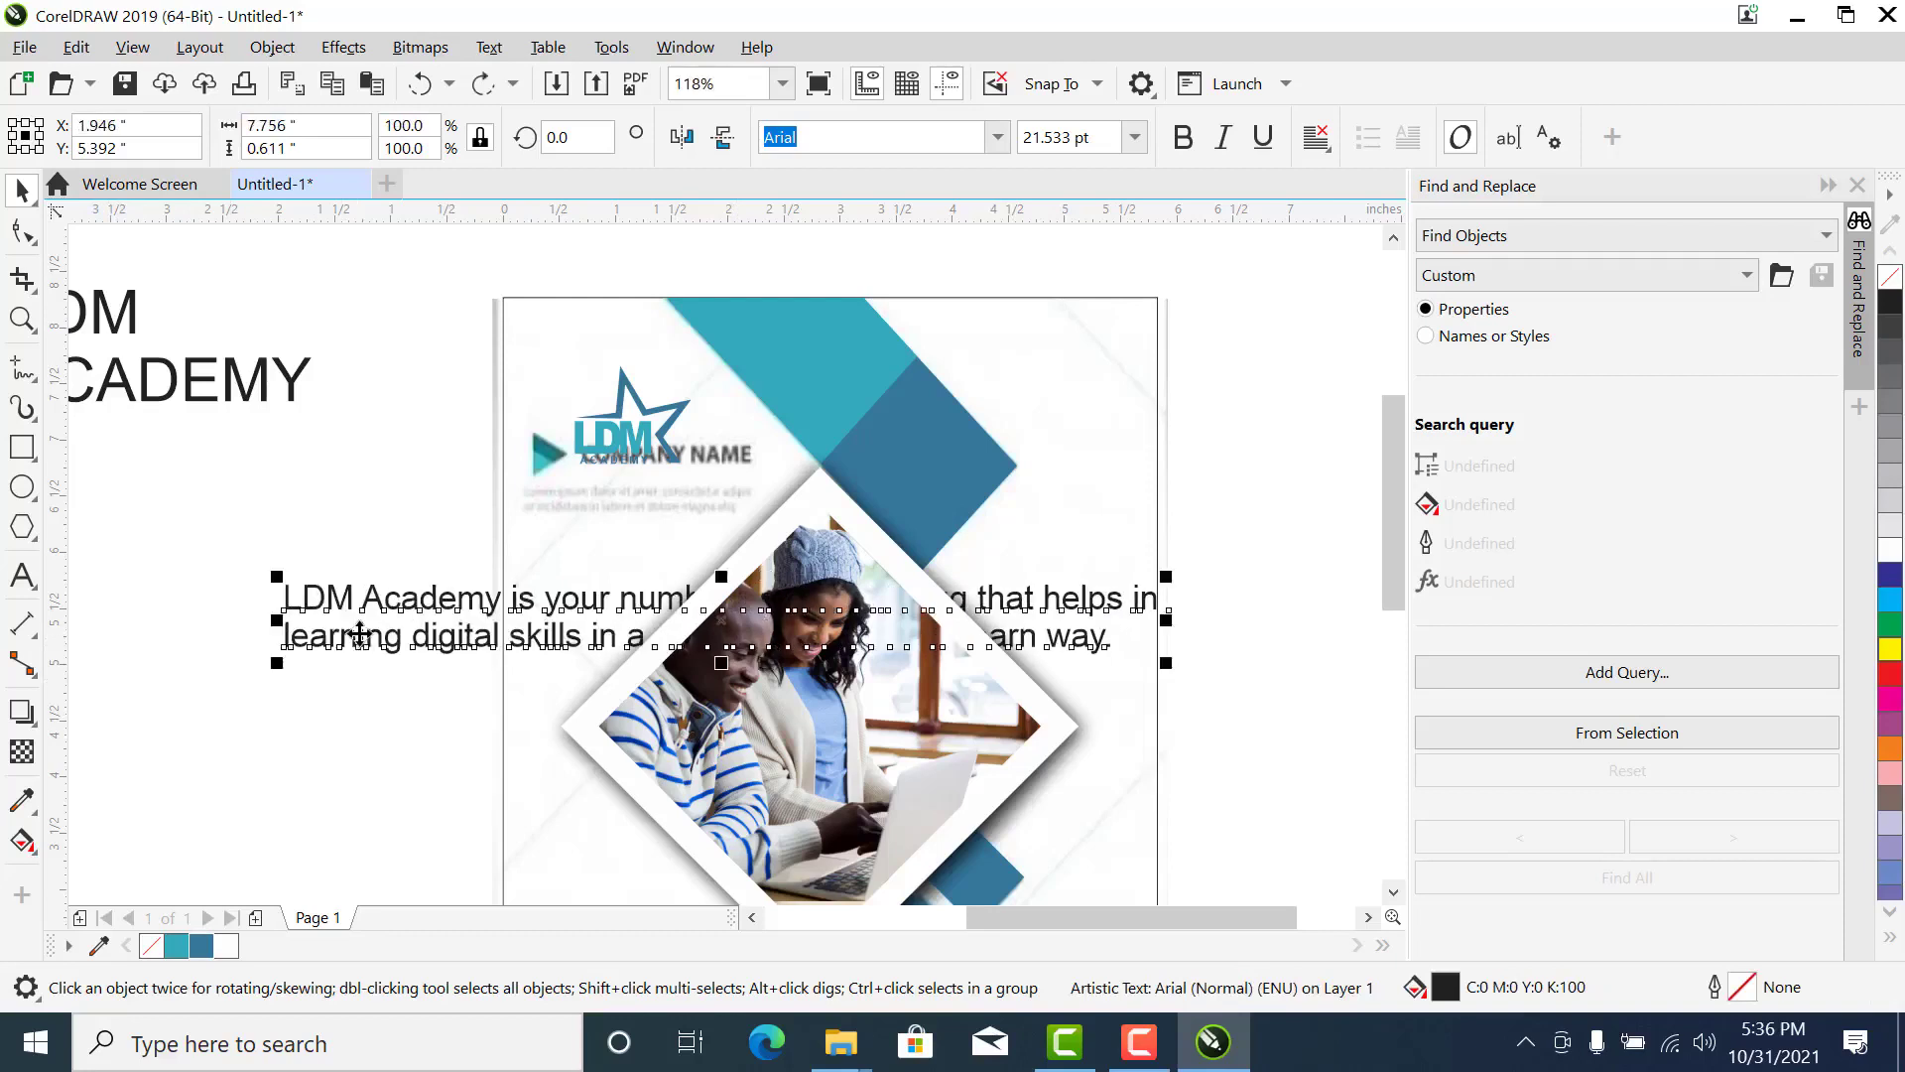
key("ctrl+z")
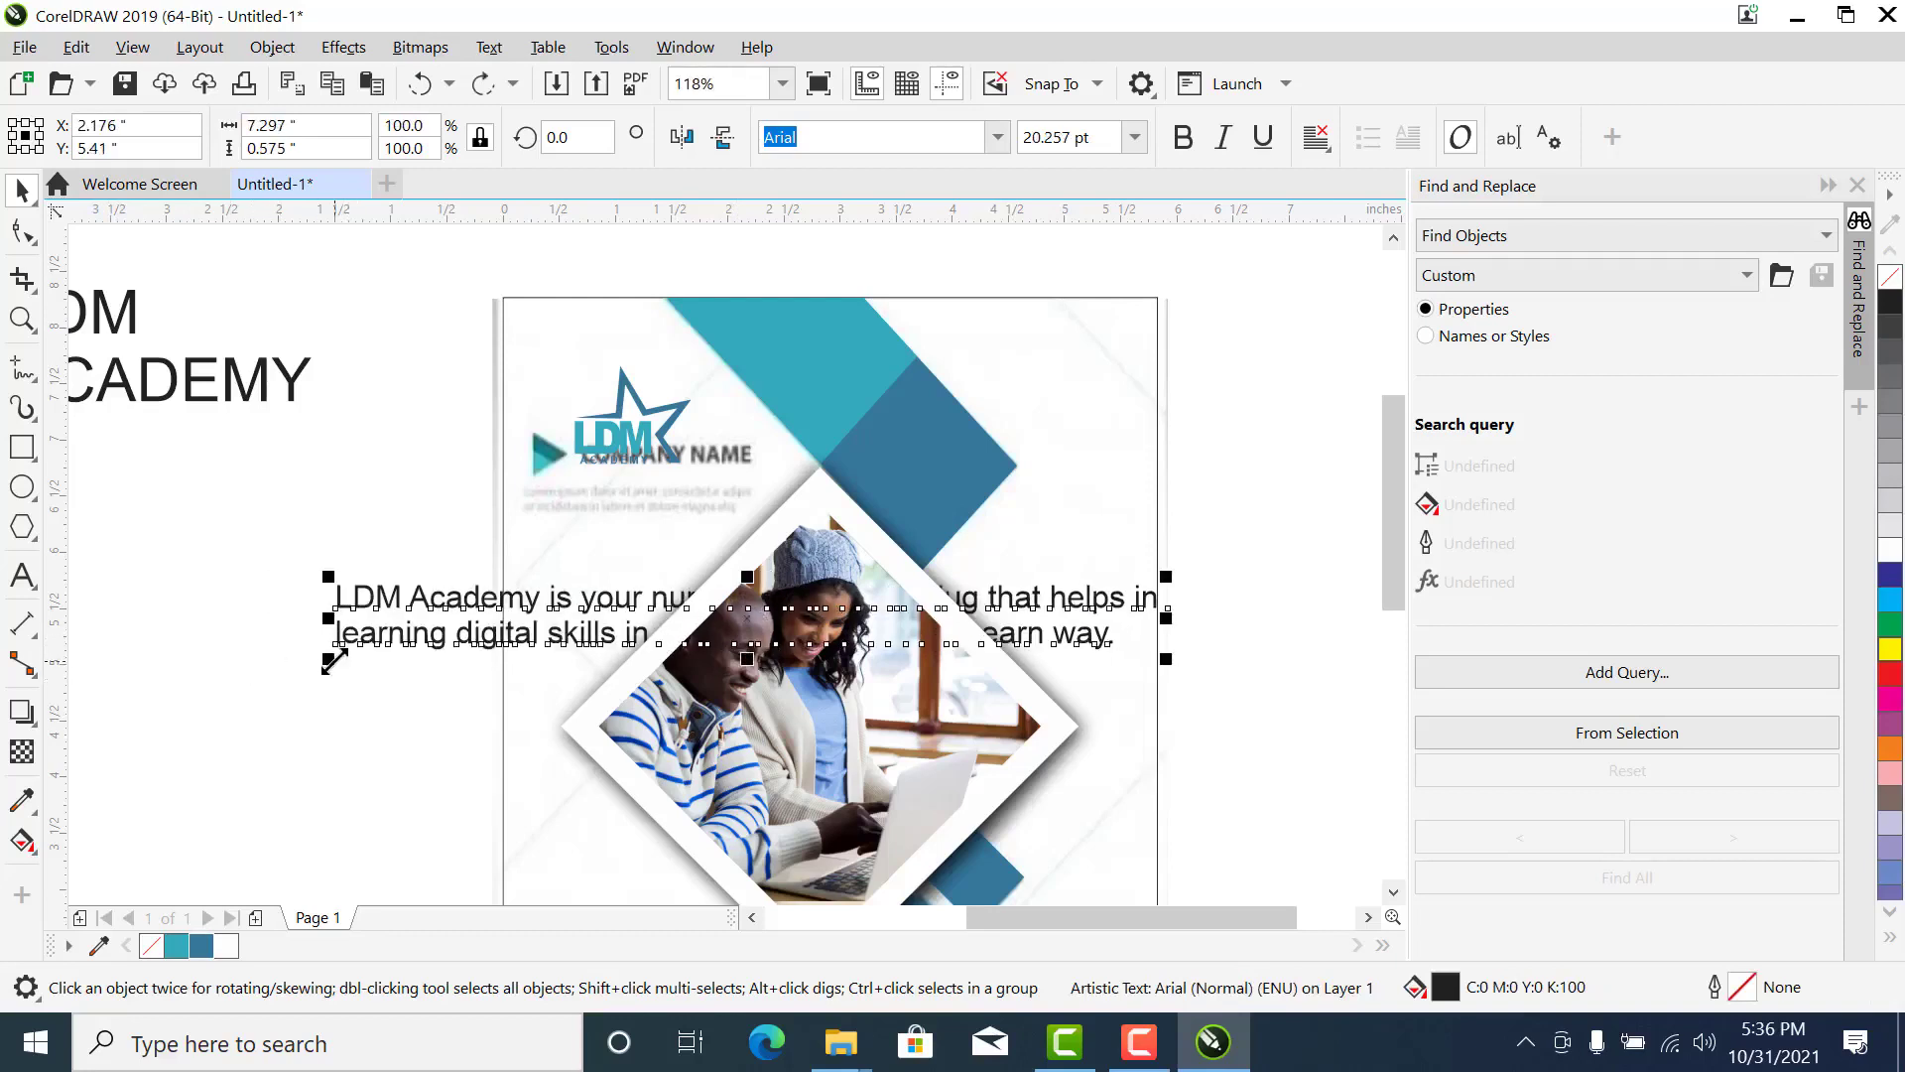
- Scale the description text down to about 2.06 inches wide and place it below the logo
mouse_move(335, 660)
left_mouse_down()
mouse_move(378, 659)
mouse_move(340, 663)
left_mouse_up()
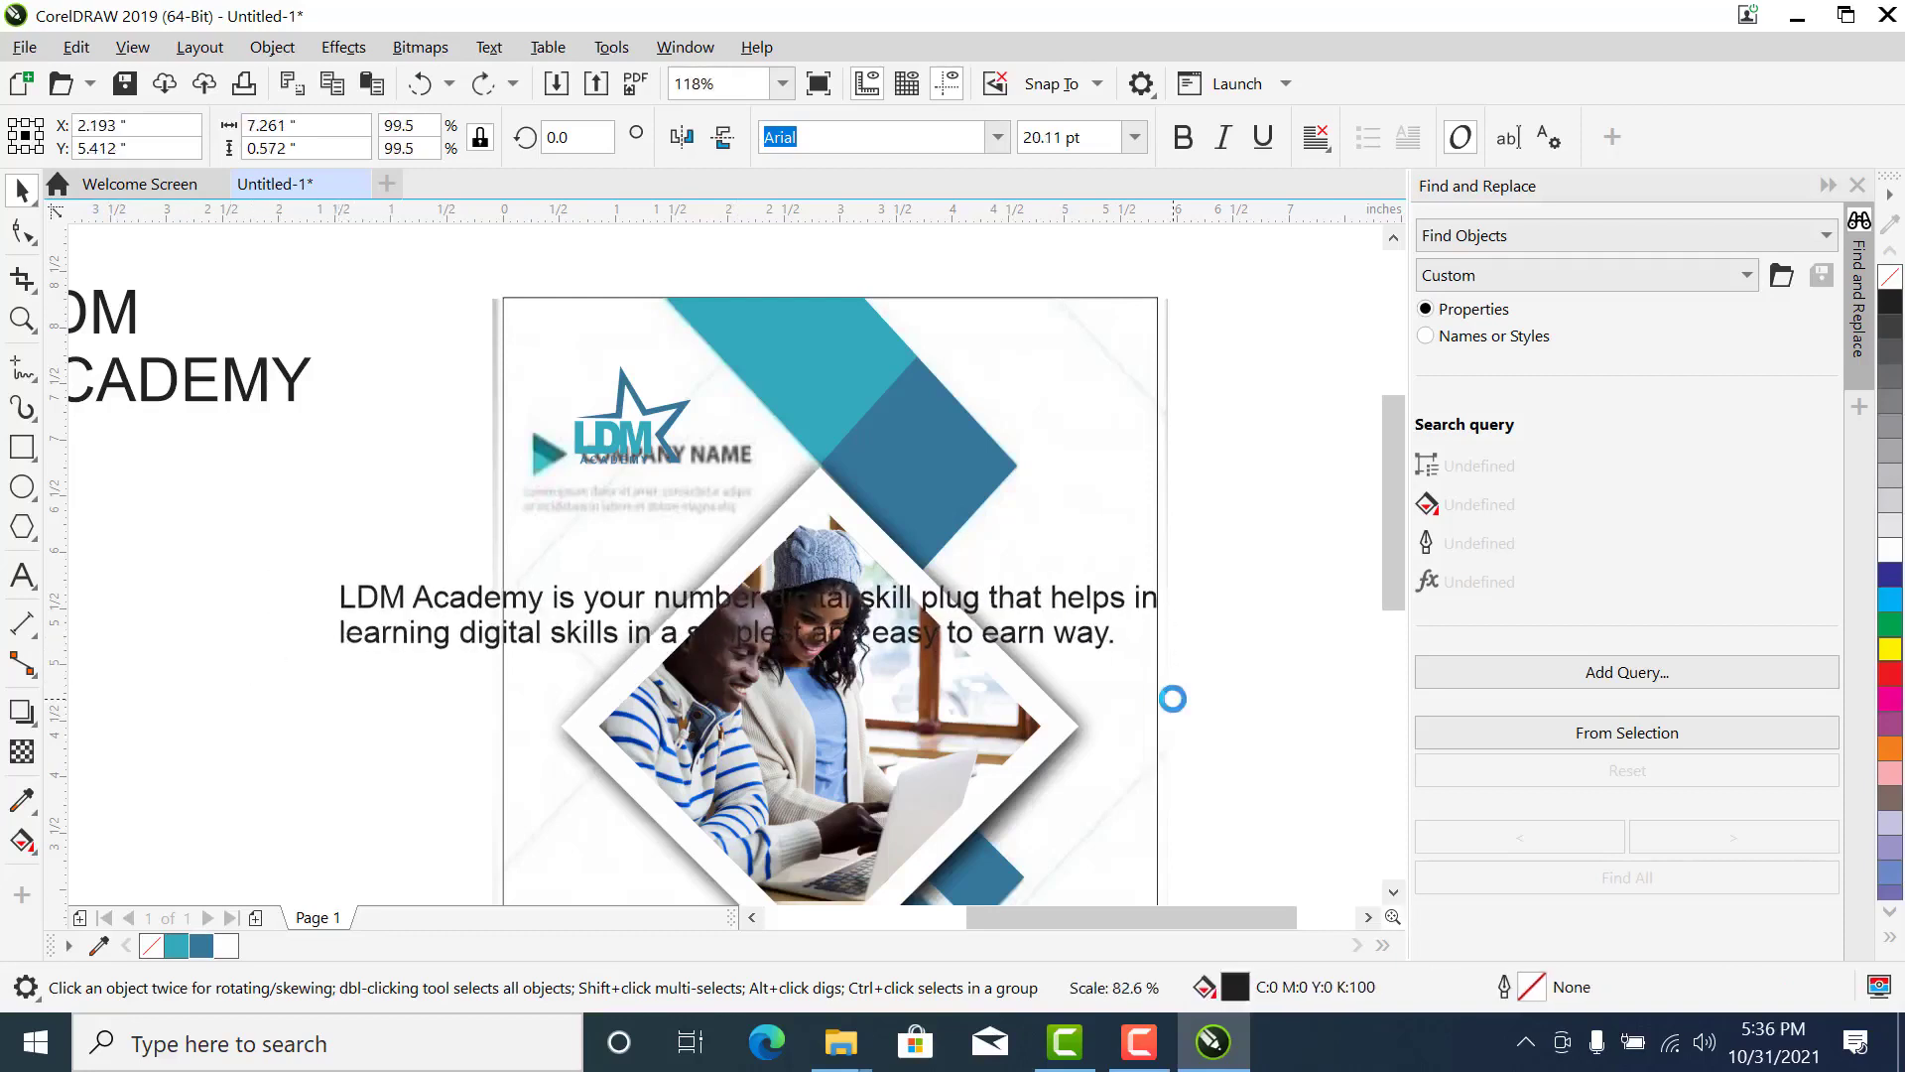
left_click_drag(1160, 663, 1141, 657)
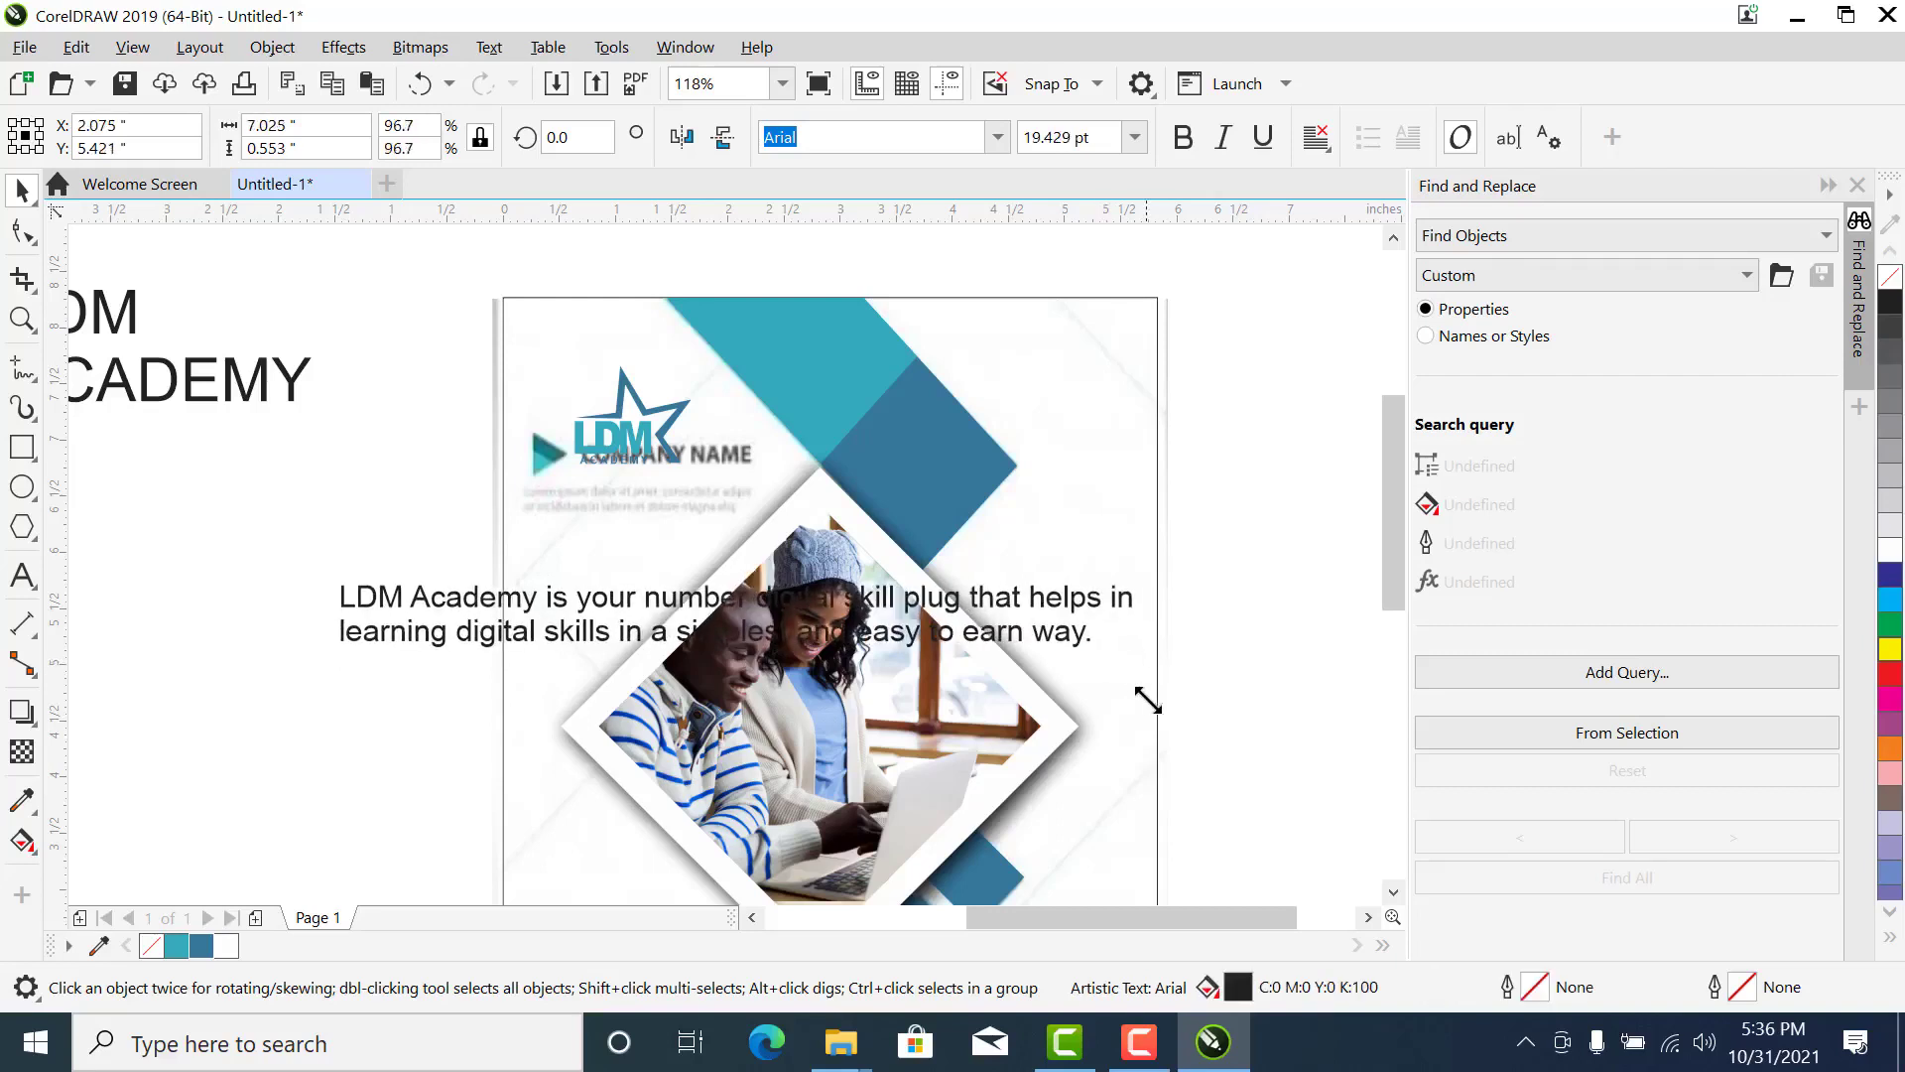
left_click_drag(1149, 577, 1122, 590)
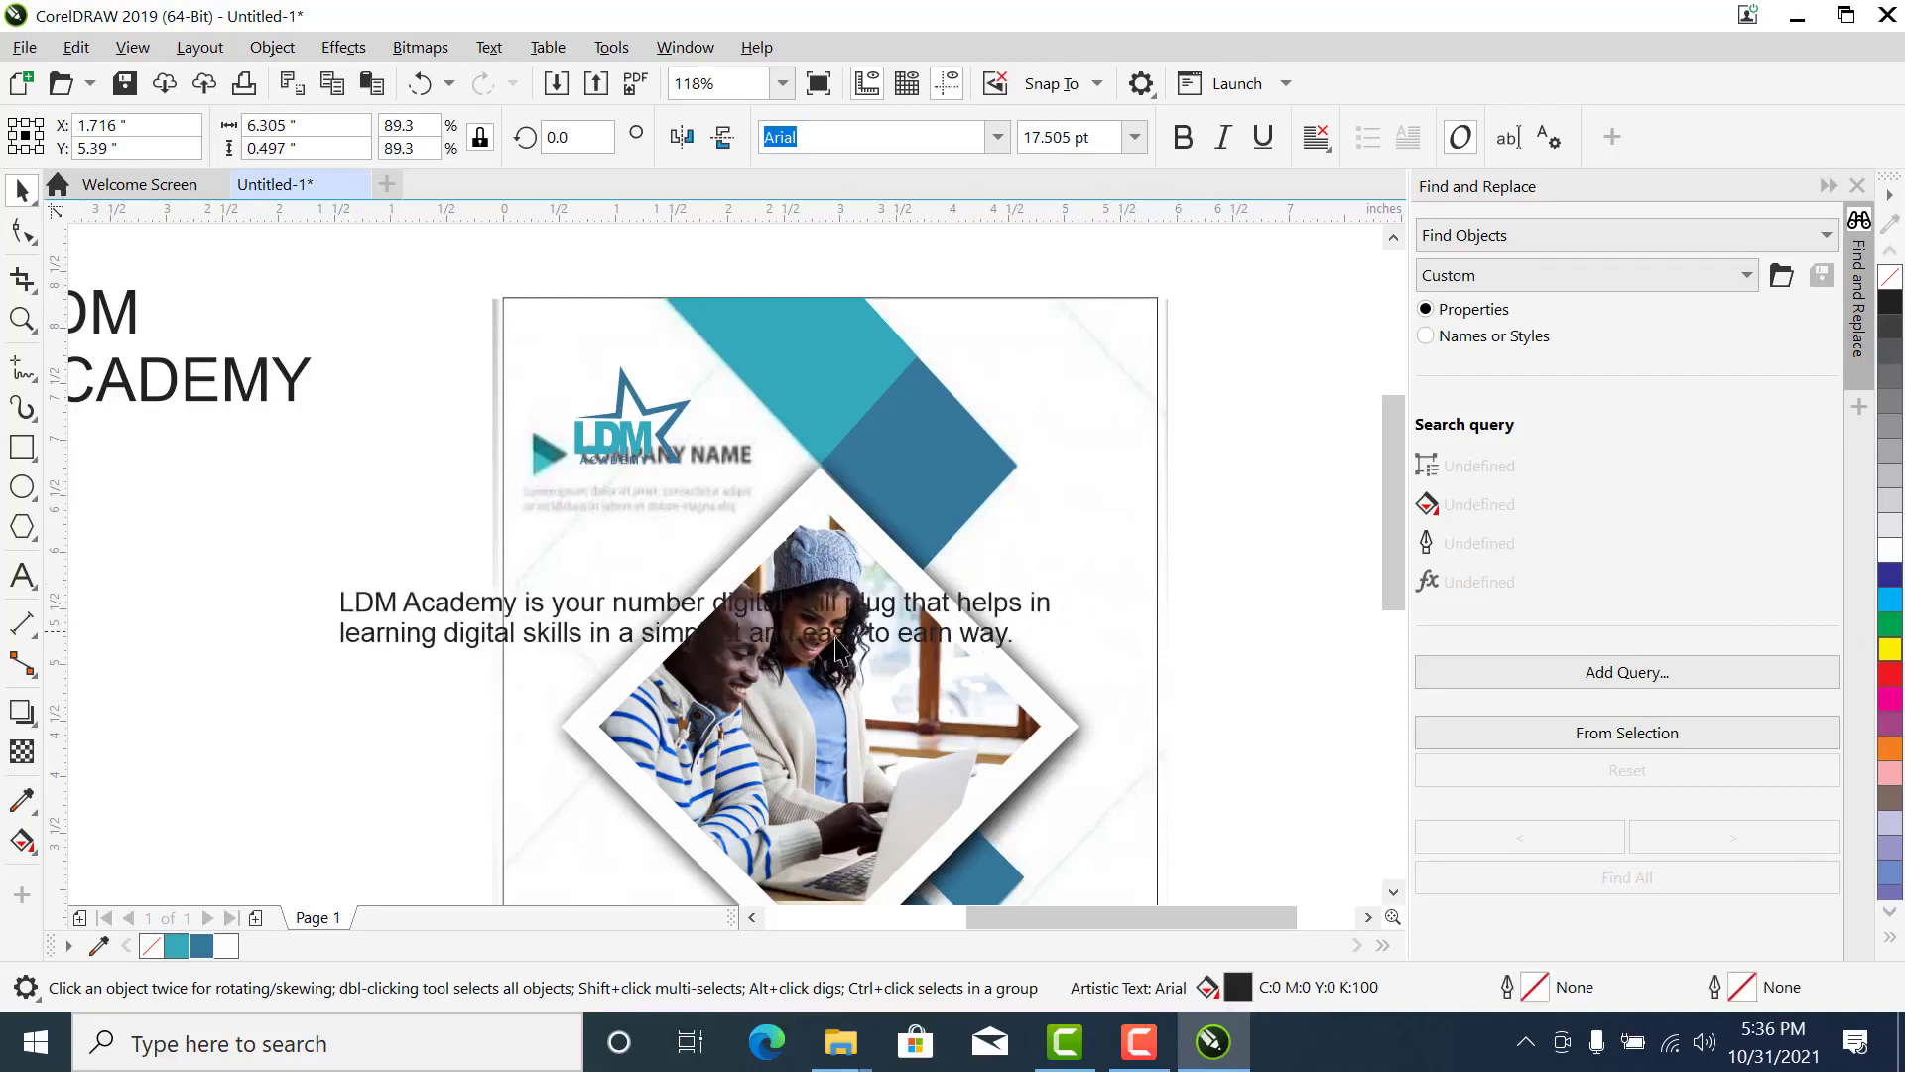
left_click_drag(334, 583, 348, 595)
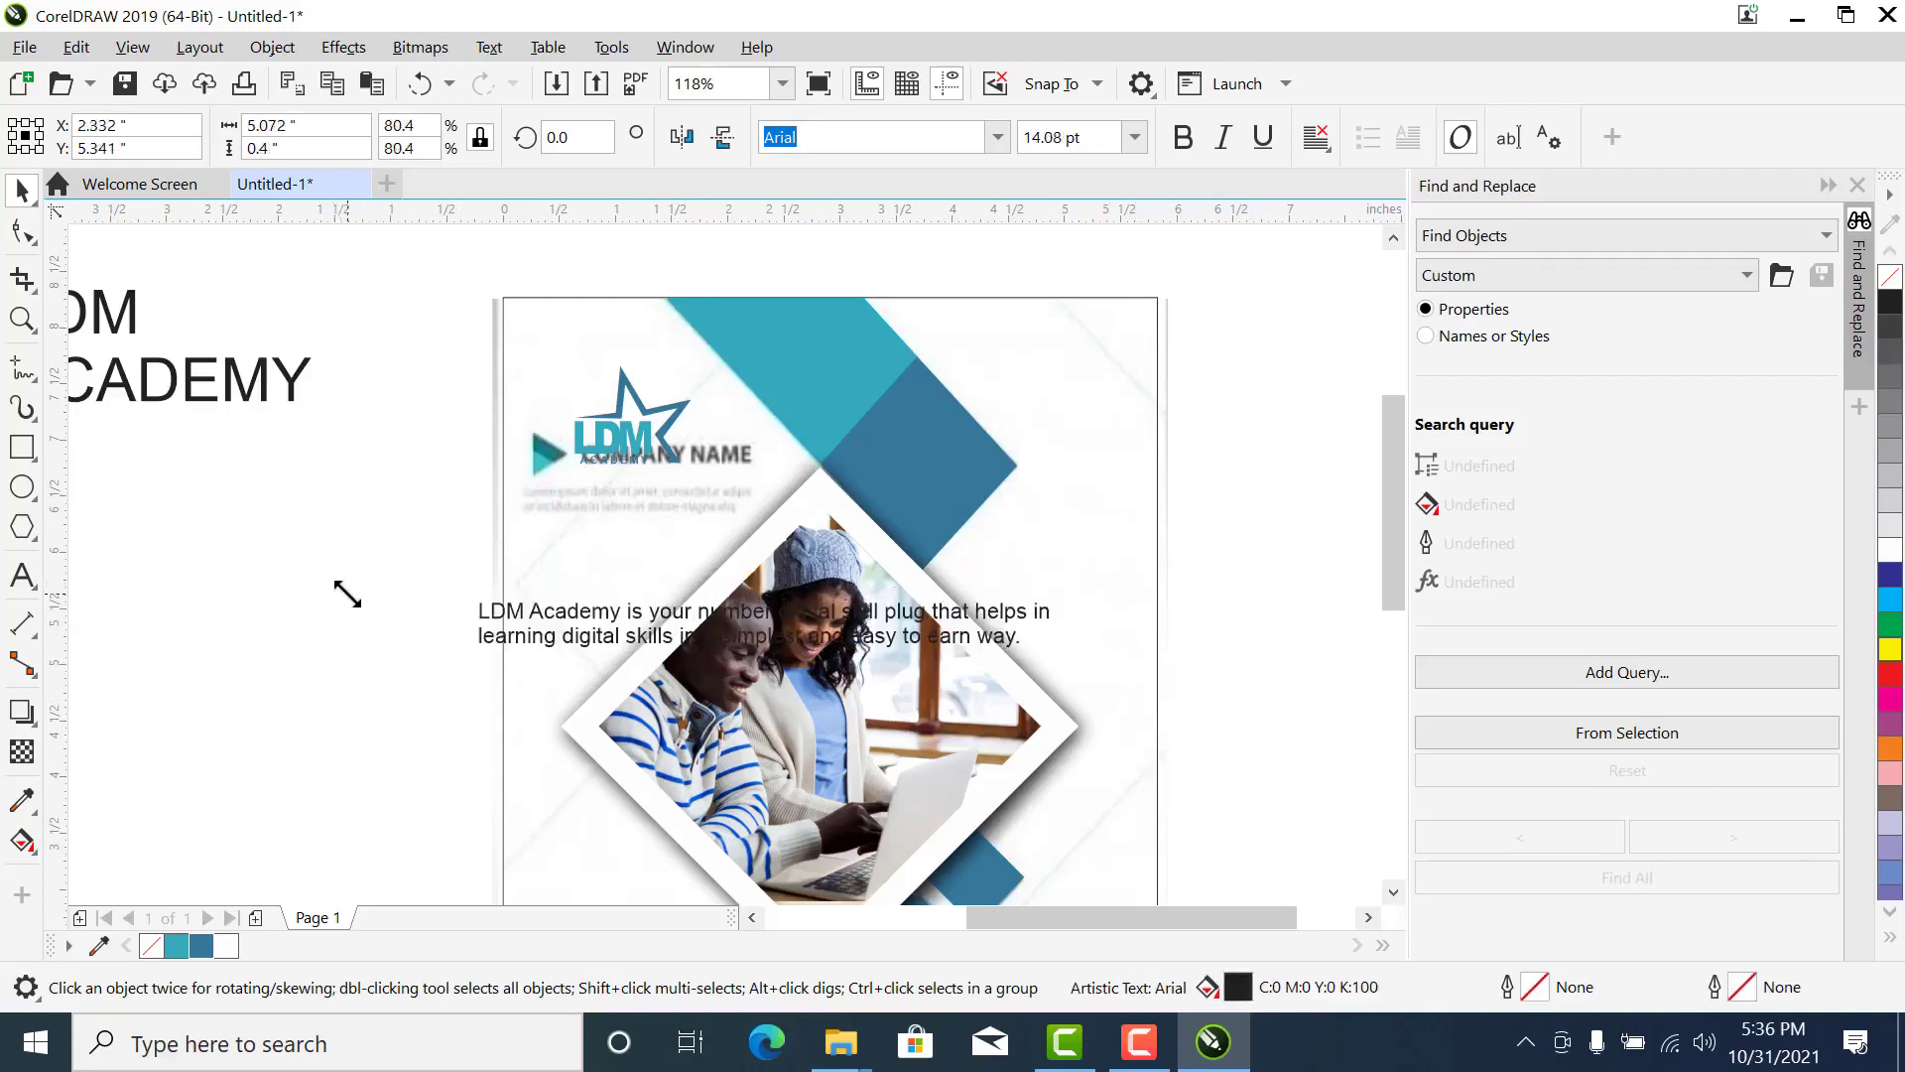
left_click_drag(1059, 659, 722, 779)
left_click_drag(618, 609, 663, 526)
- Center-align the description's two lines and move the text up over the reference's placeholder paragraph
key("z")
left_click_drag(387, 411, 992, 561)
key("space")
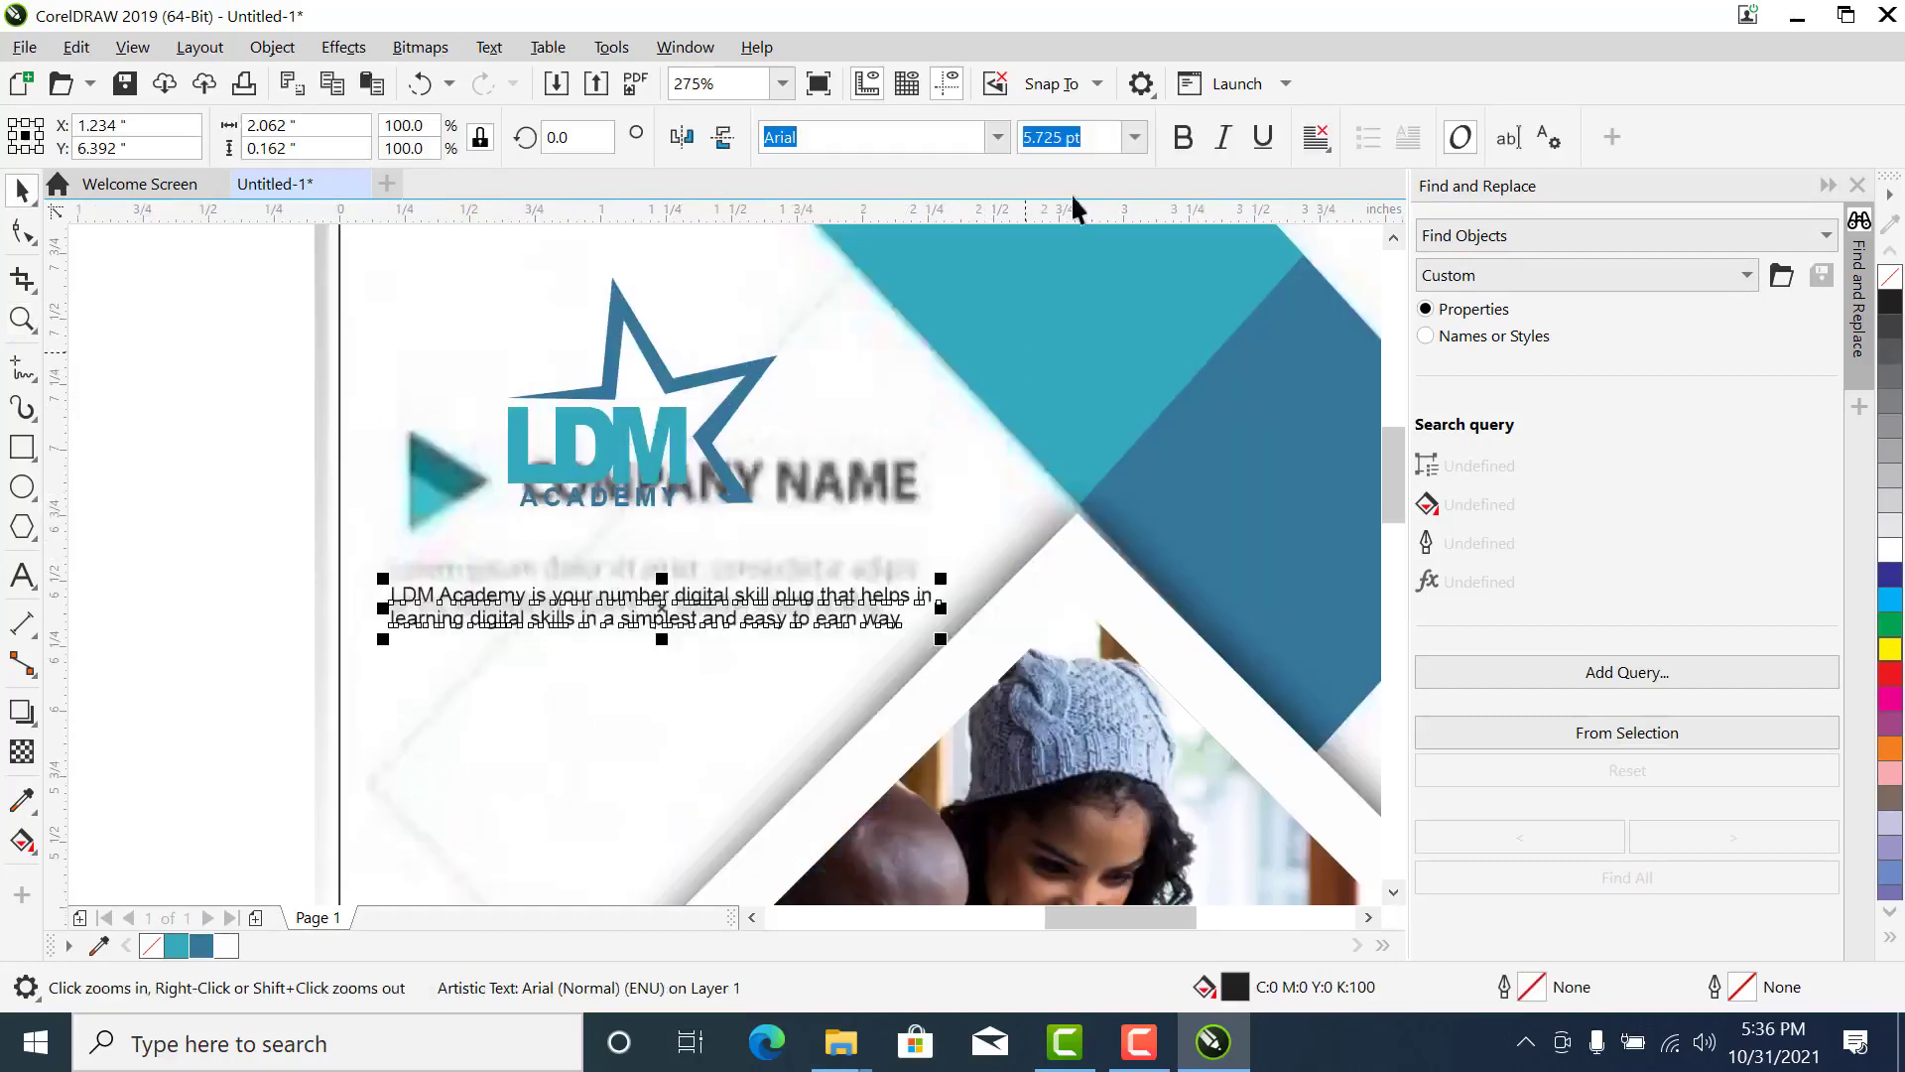
left_click(1319, 144)
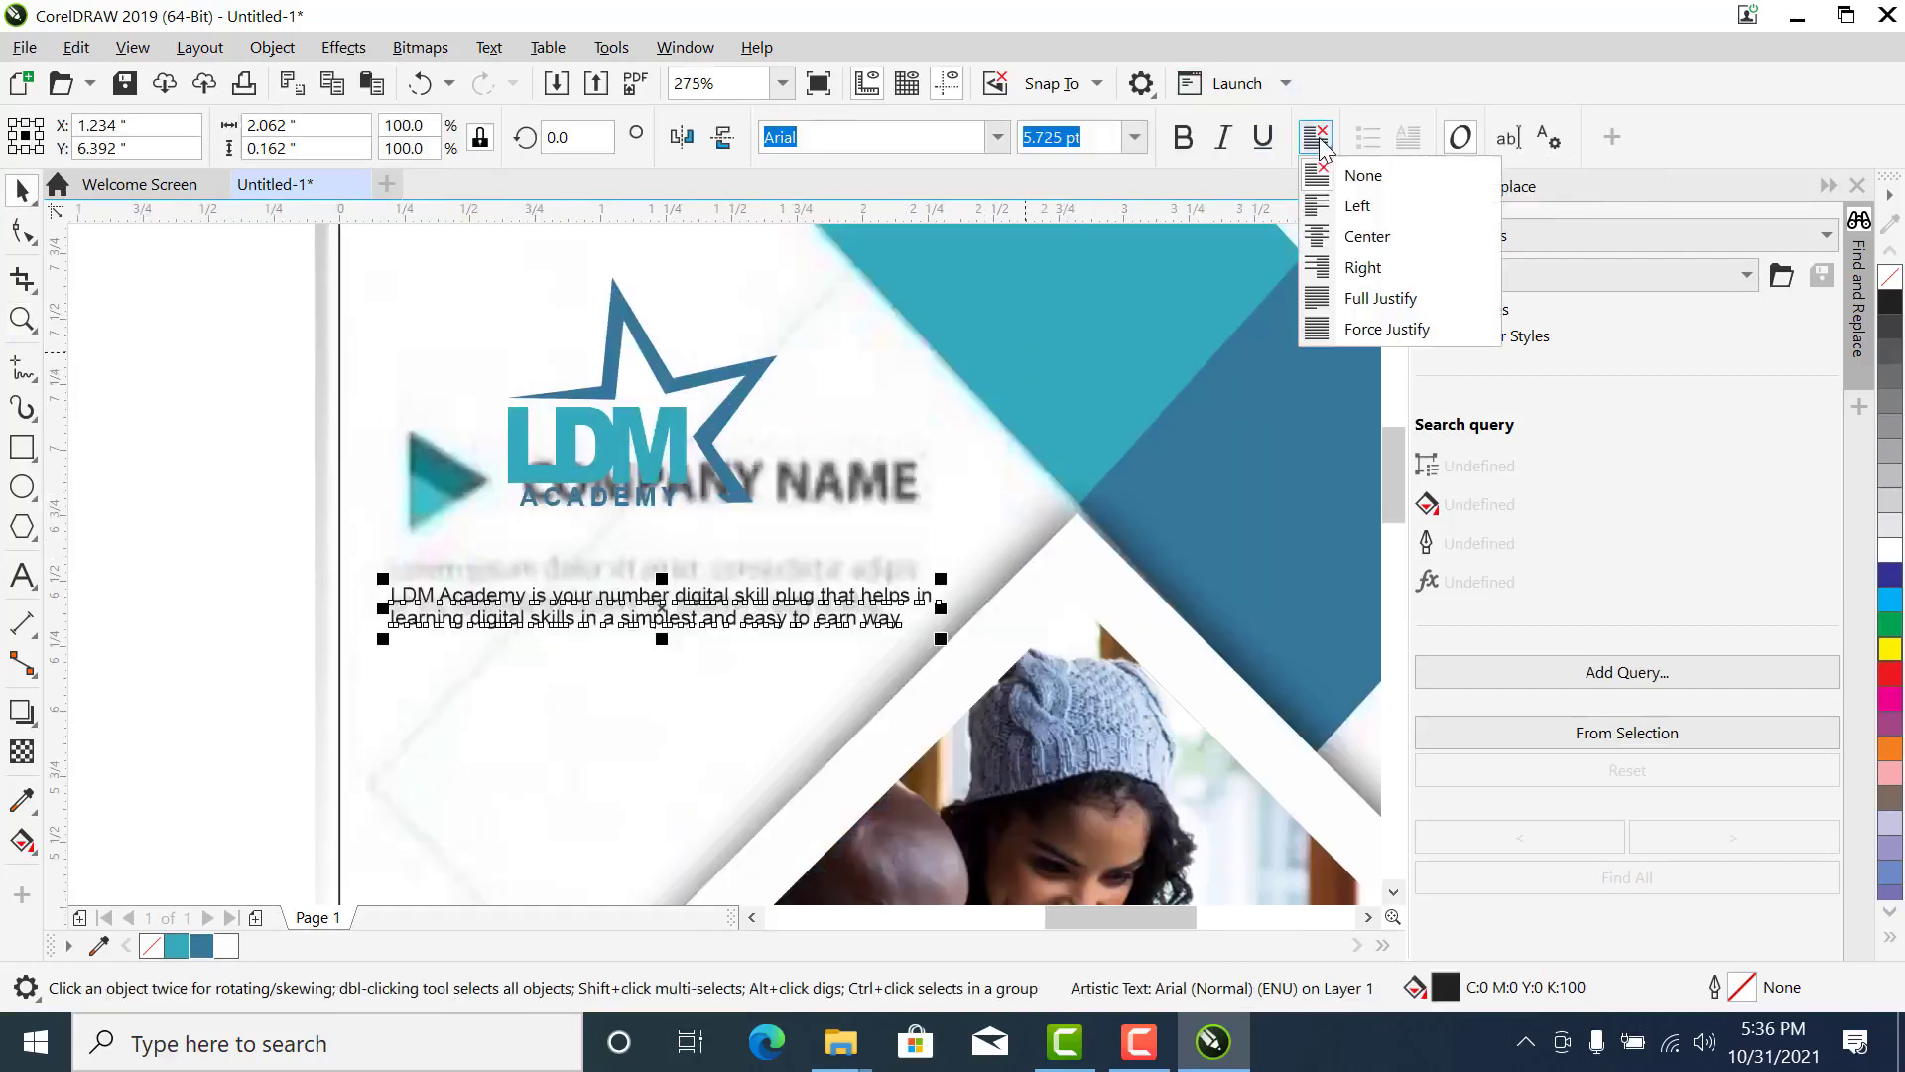
left_click(1362, 241)
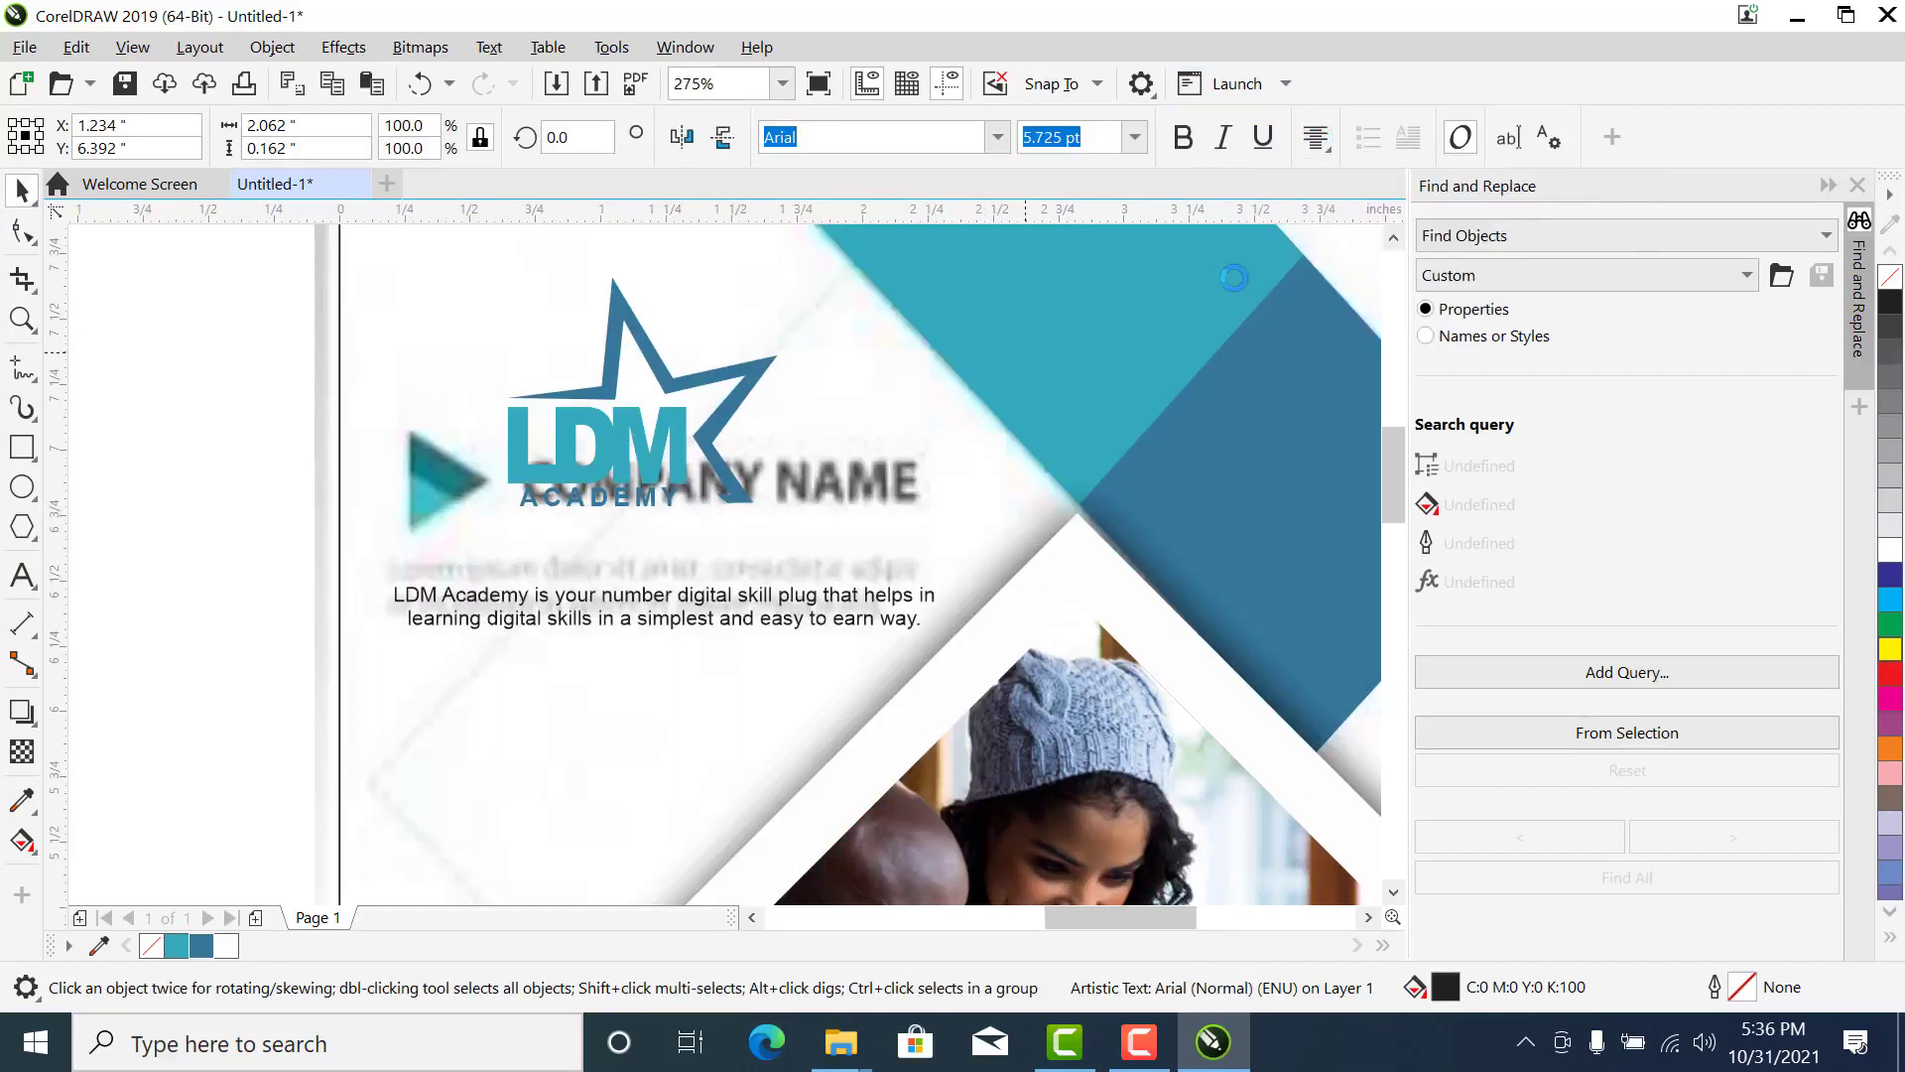
left_click(1316, 139)
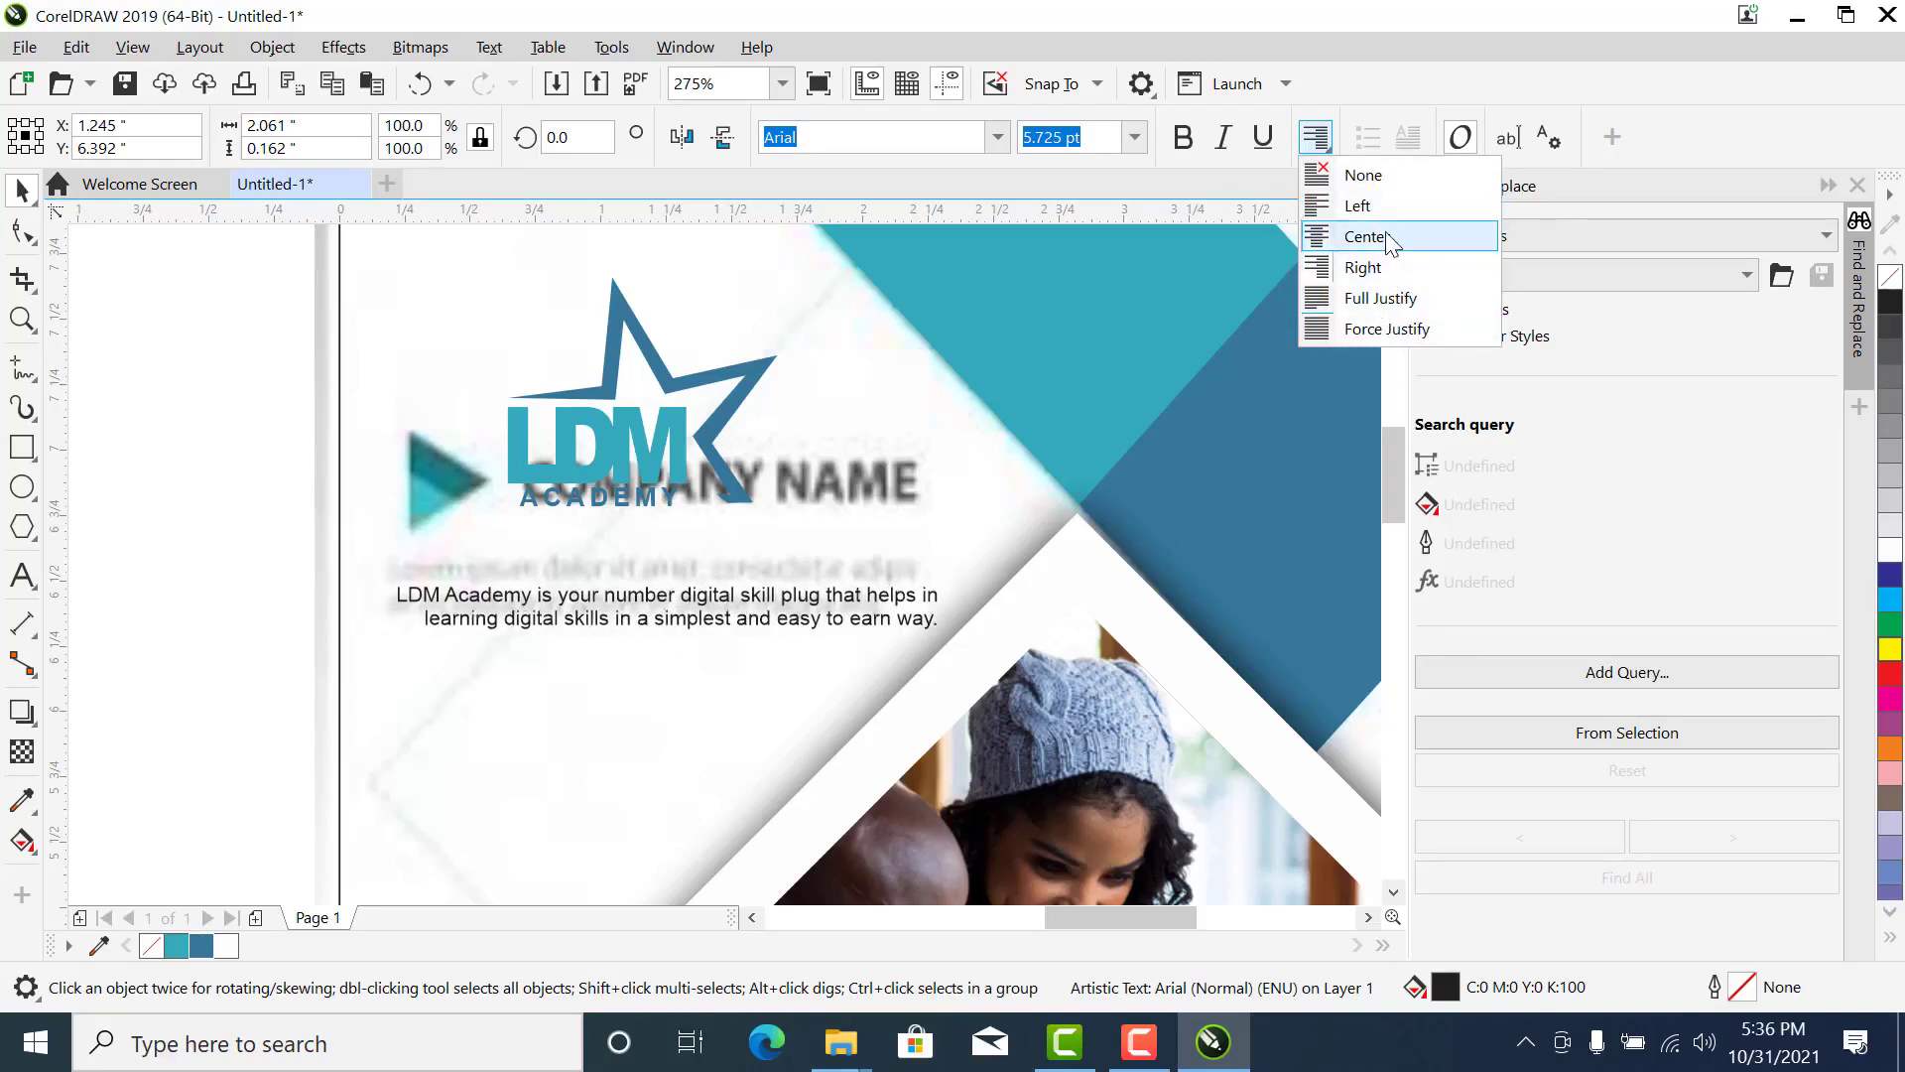
left_click(1389, 241)
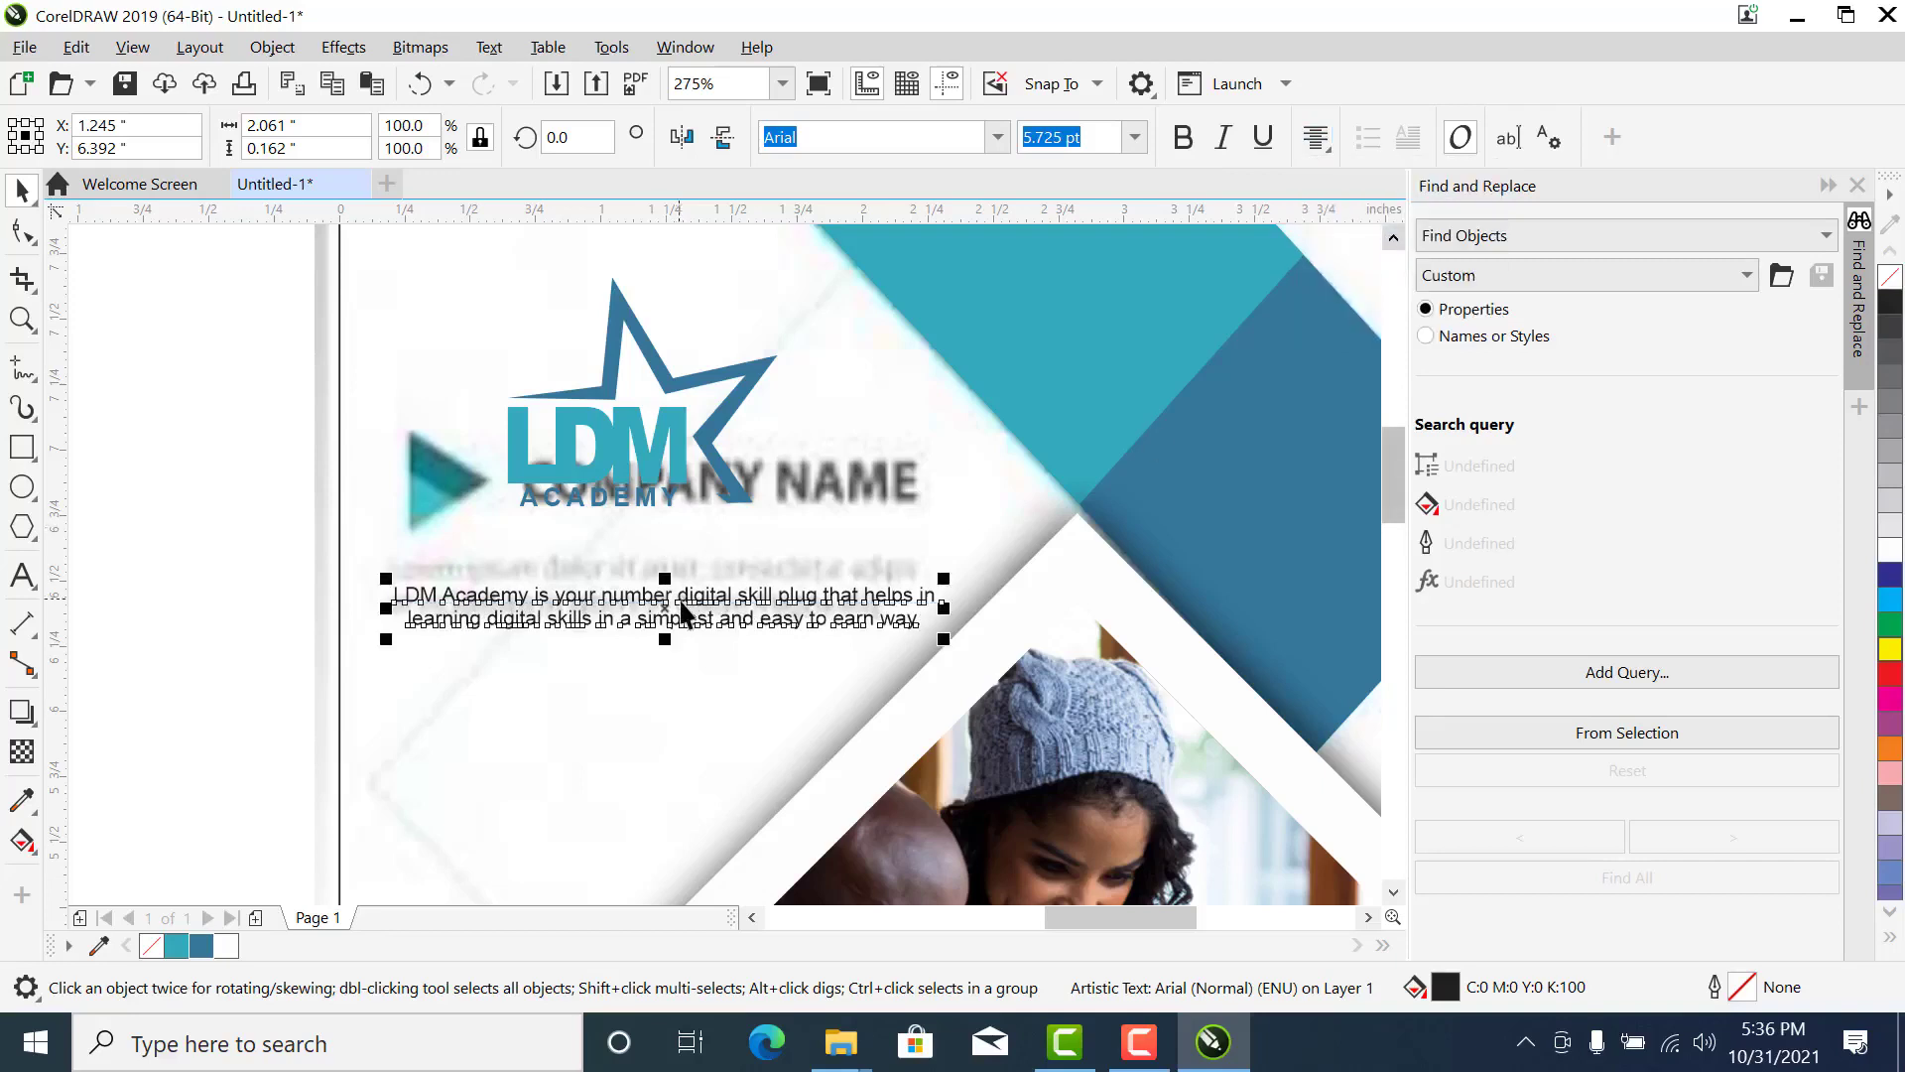
left_click_drag(677, 607, 659, 591)
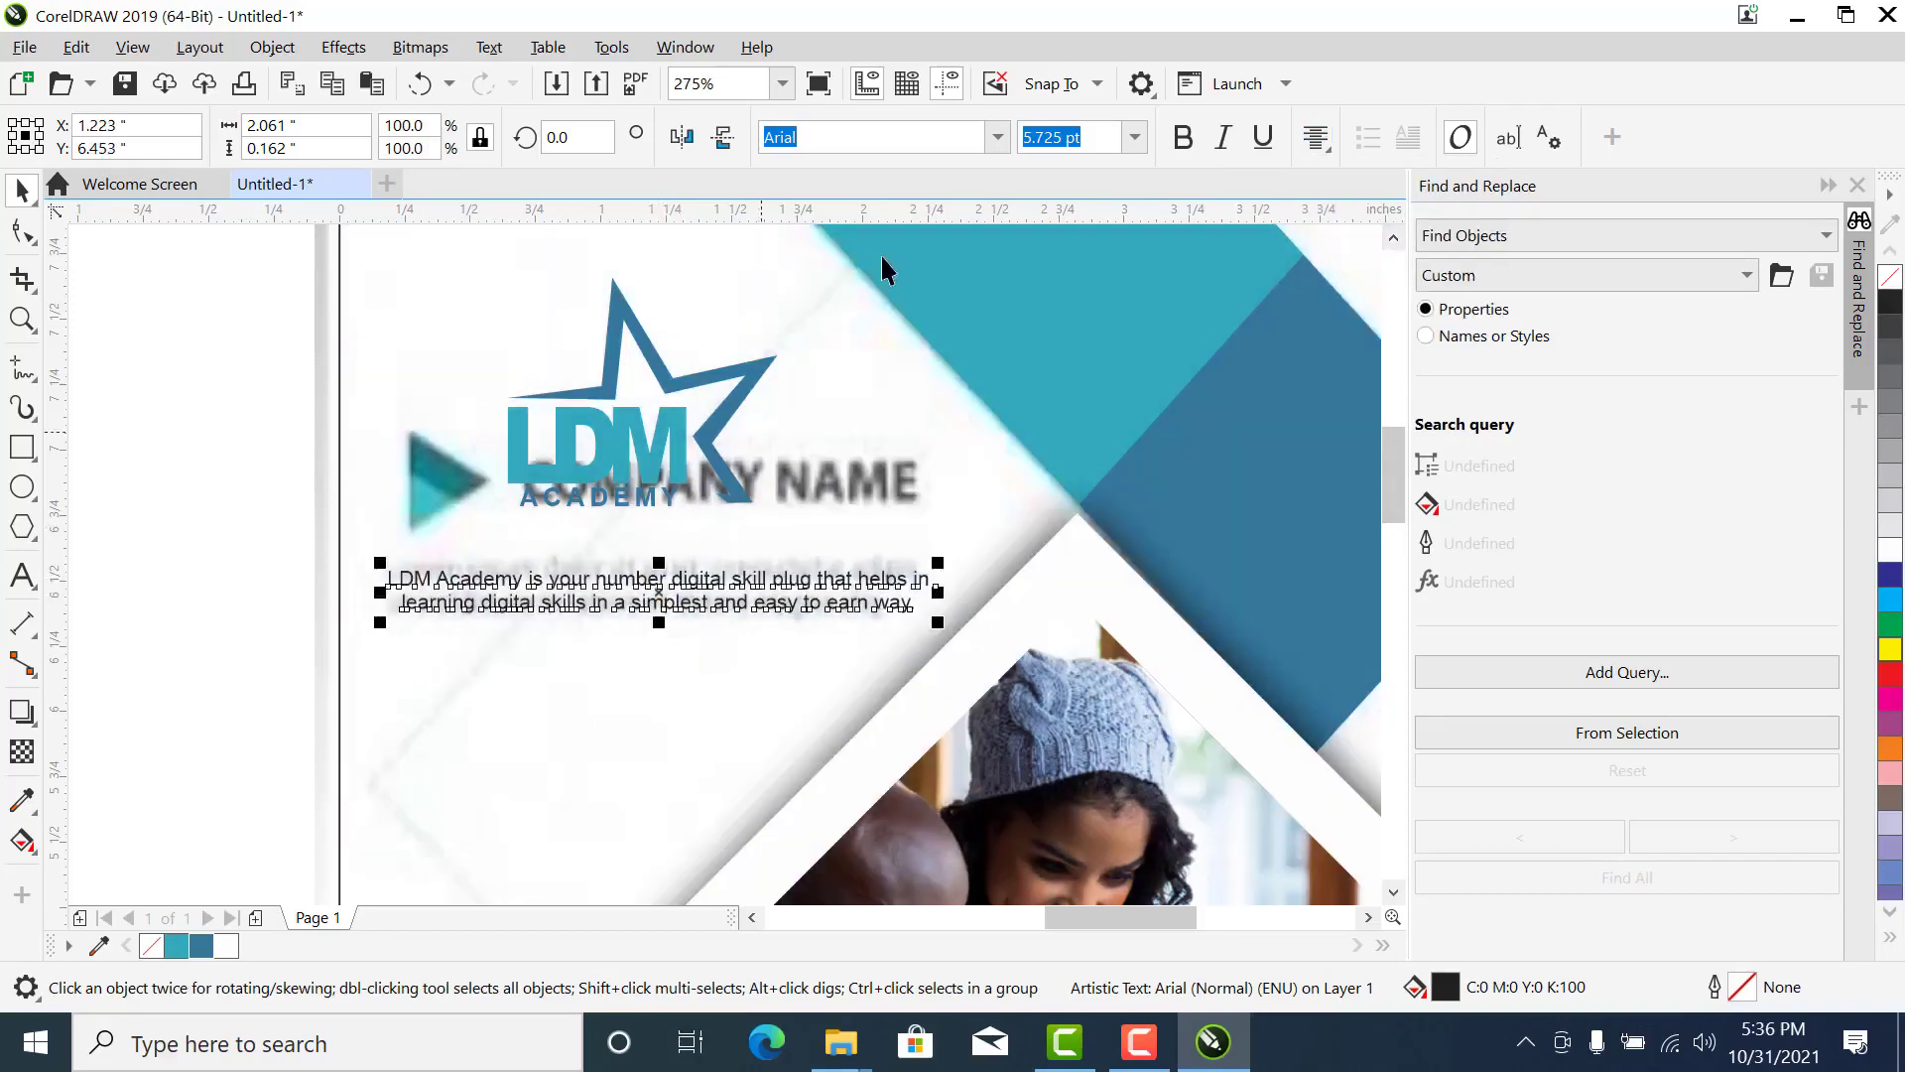
- Set the description's font to Arial Regular and widen its line spacing until the text is about 0.175 inches high
left_click(997, 138)
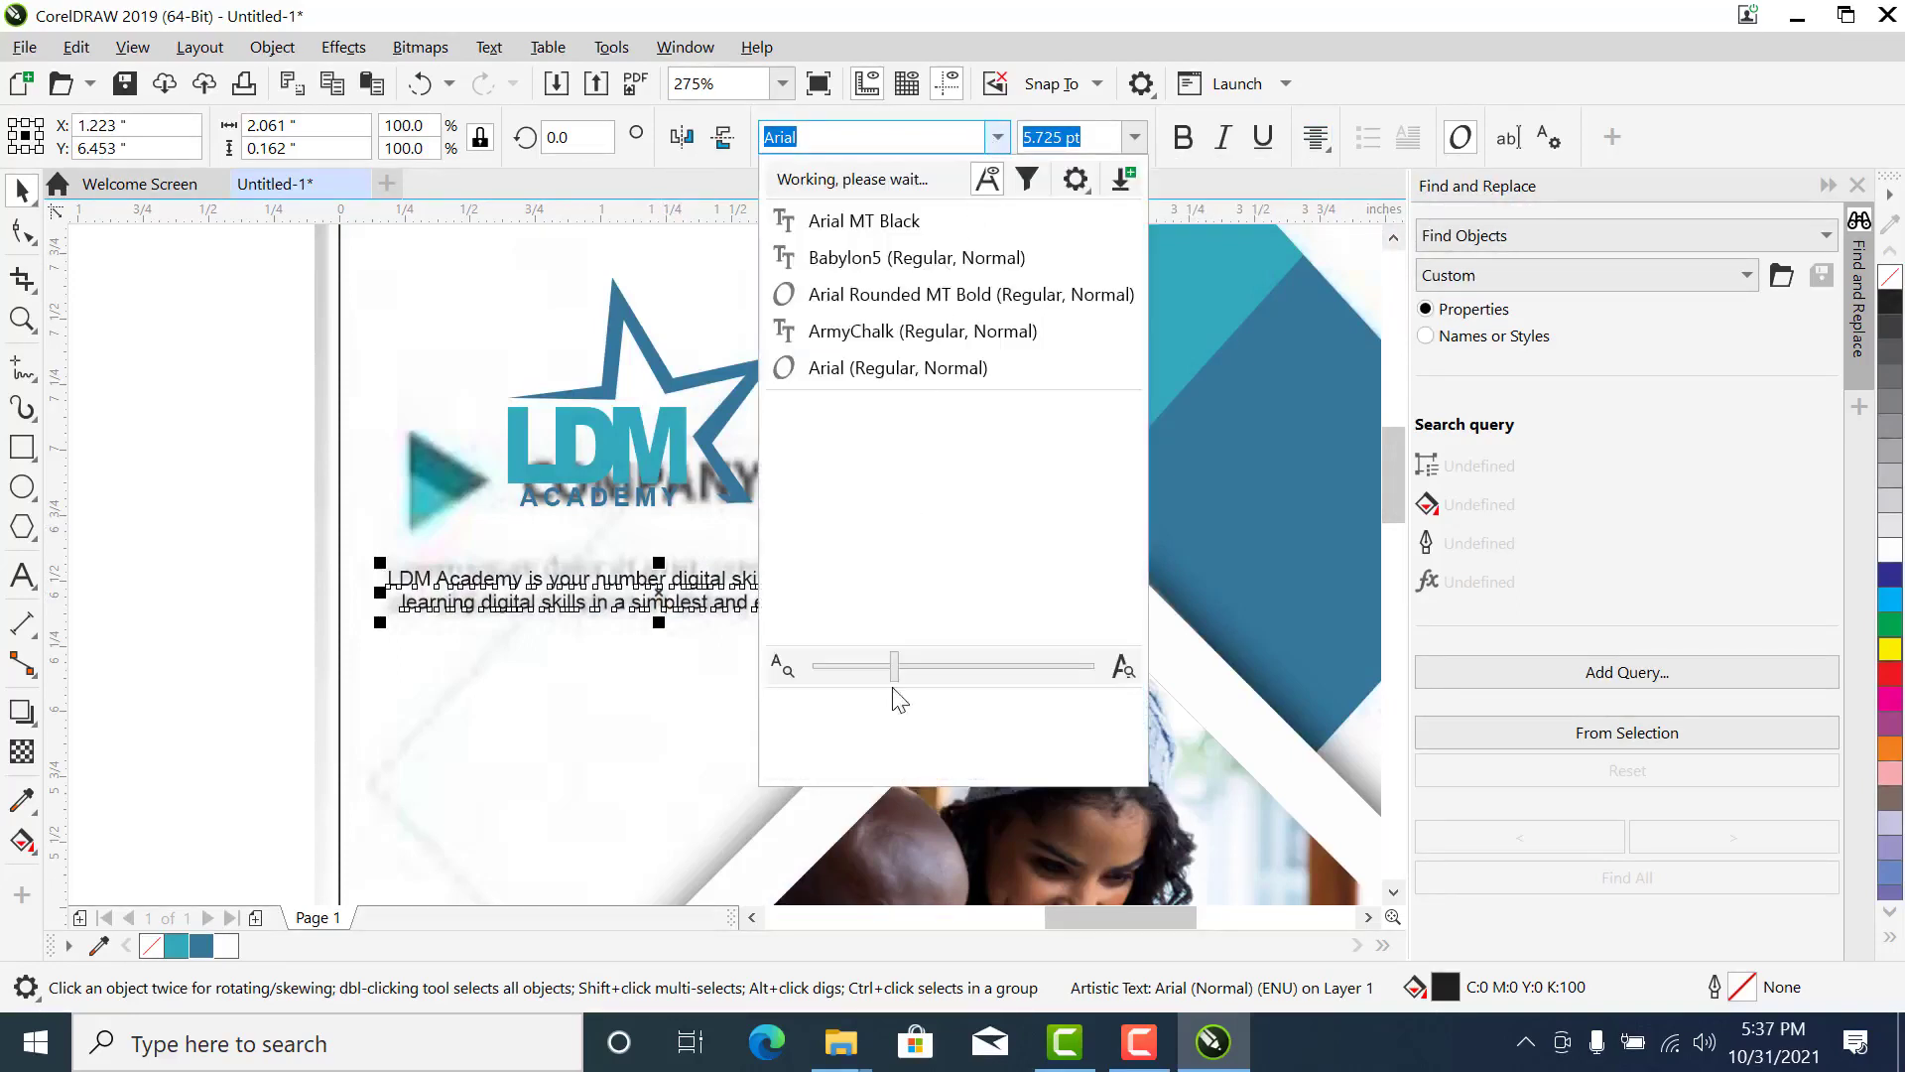
left_click(877, 370)
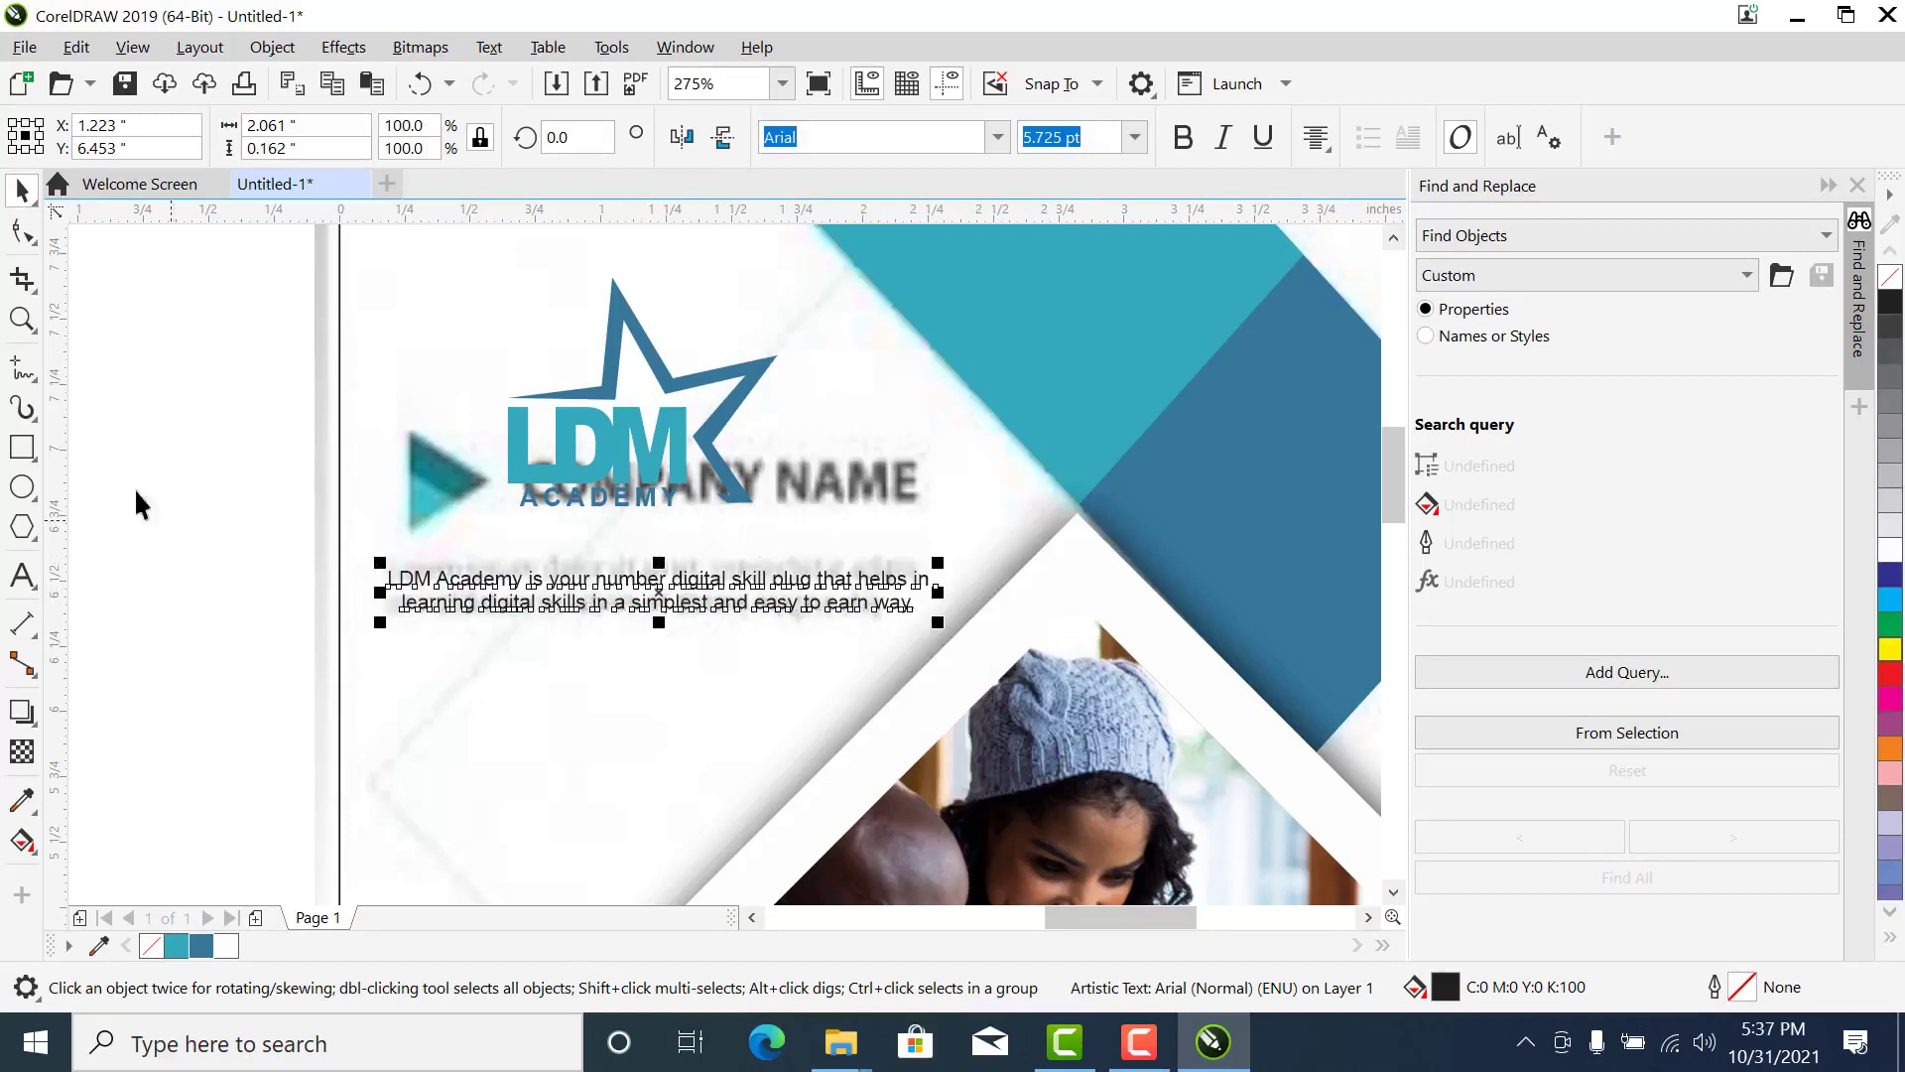
left_click(20, 234)
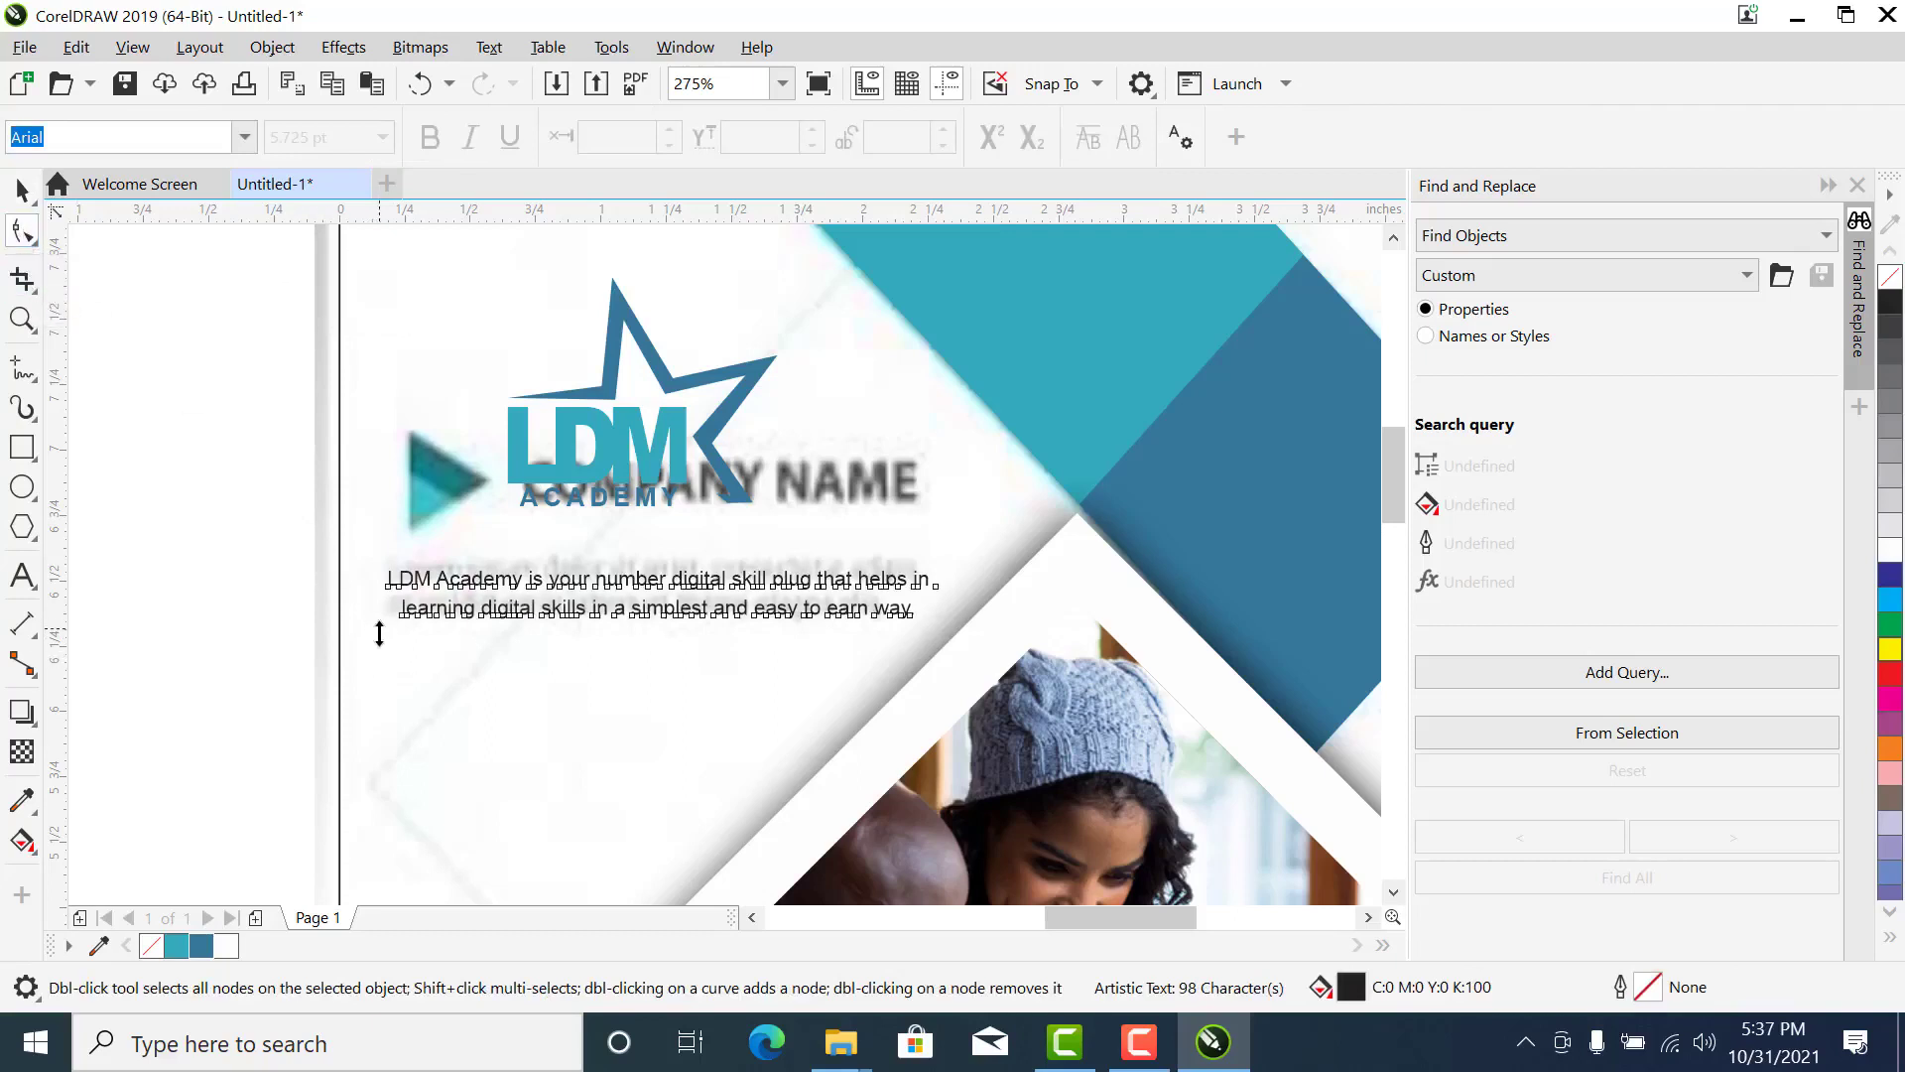
mouse_move(379, 633)
left_mouse_down()
mouse_move(378, 710)
mouse_move(387, 609)
left_mouse_up()
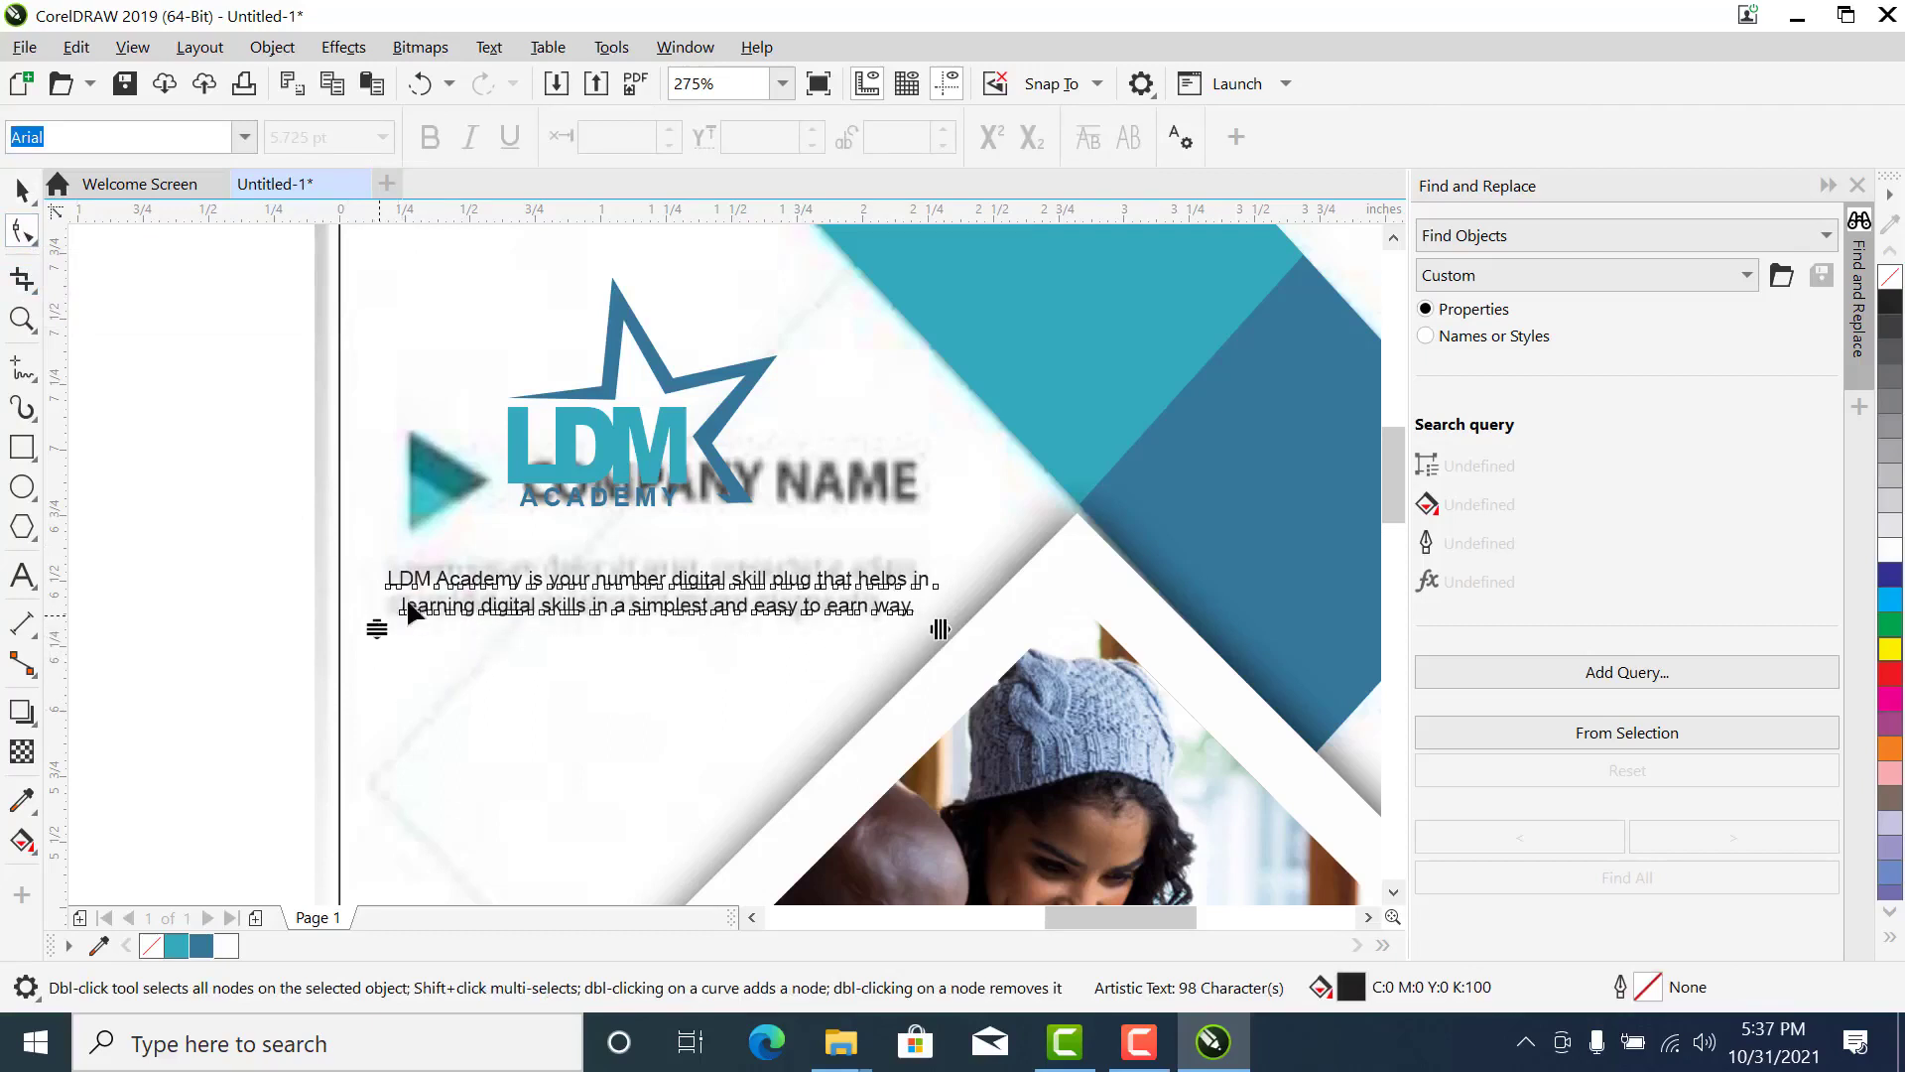
key("space")
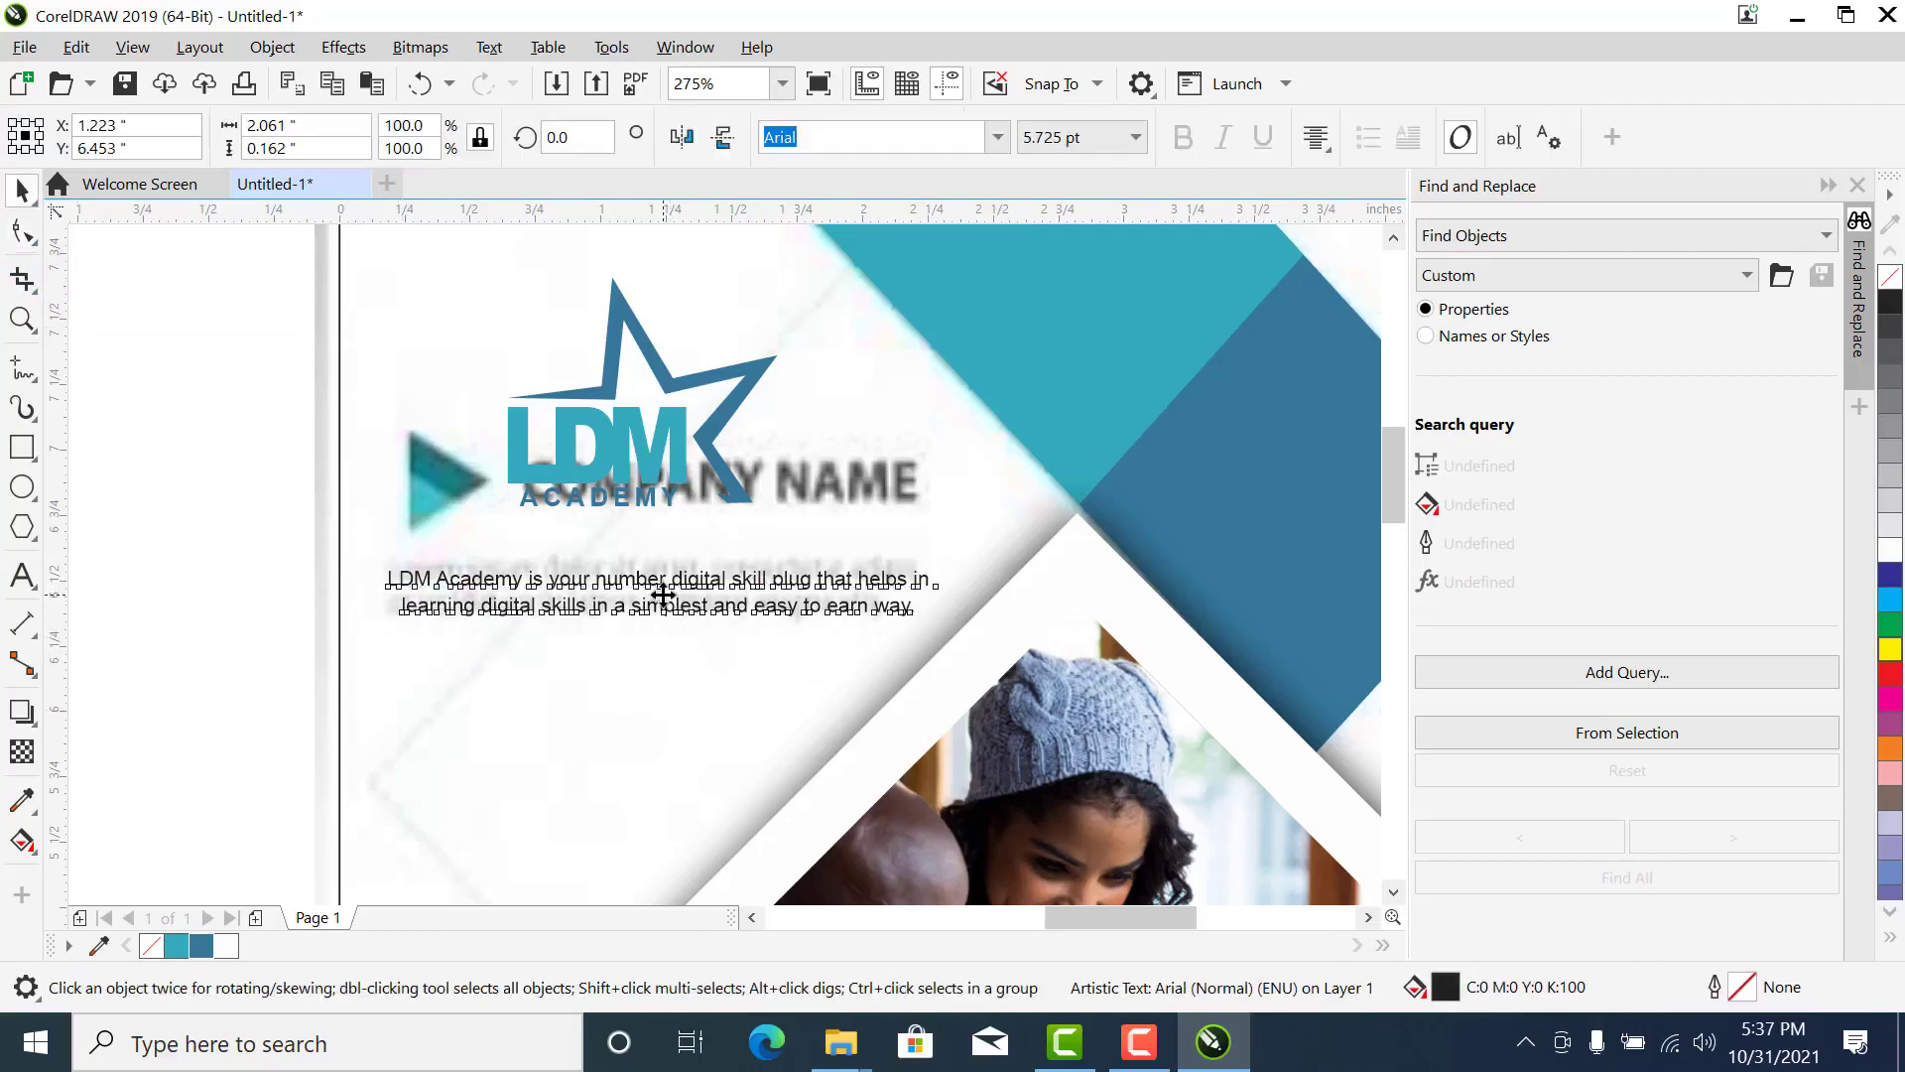
left_click_drag(663, 591, 666, 587)
left_click(281, 572)
- Delete the loose LDM ACADEMY text beside the page
scroll(494, 553, "down", 3)
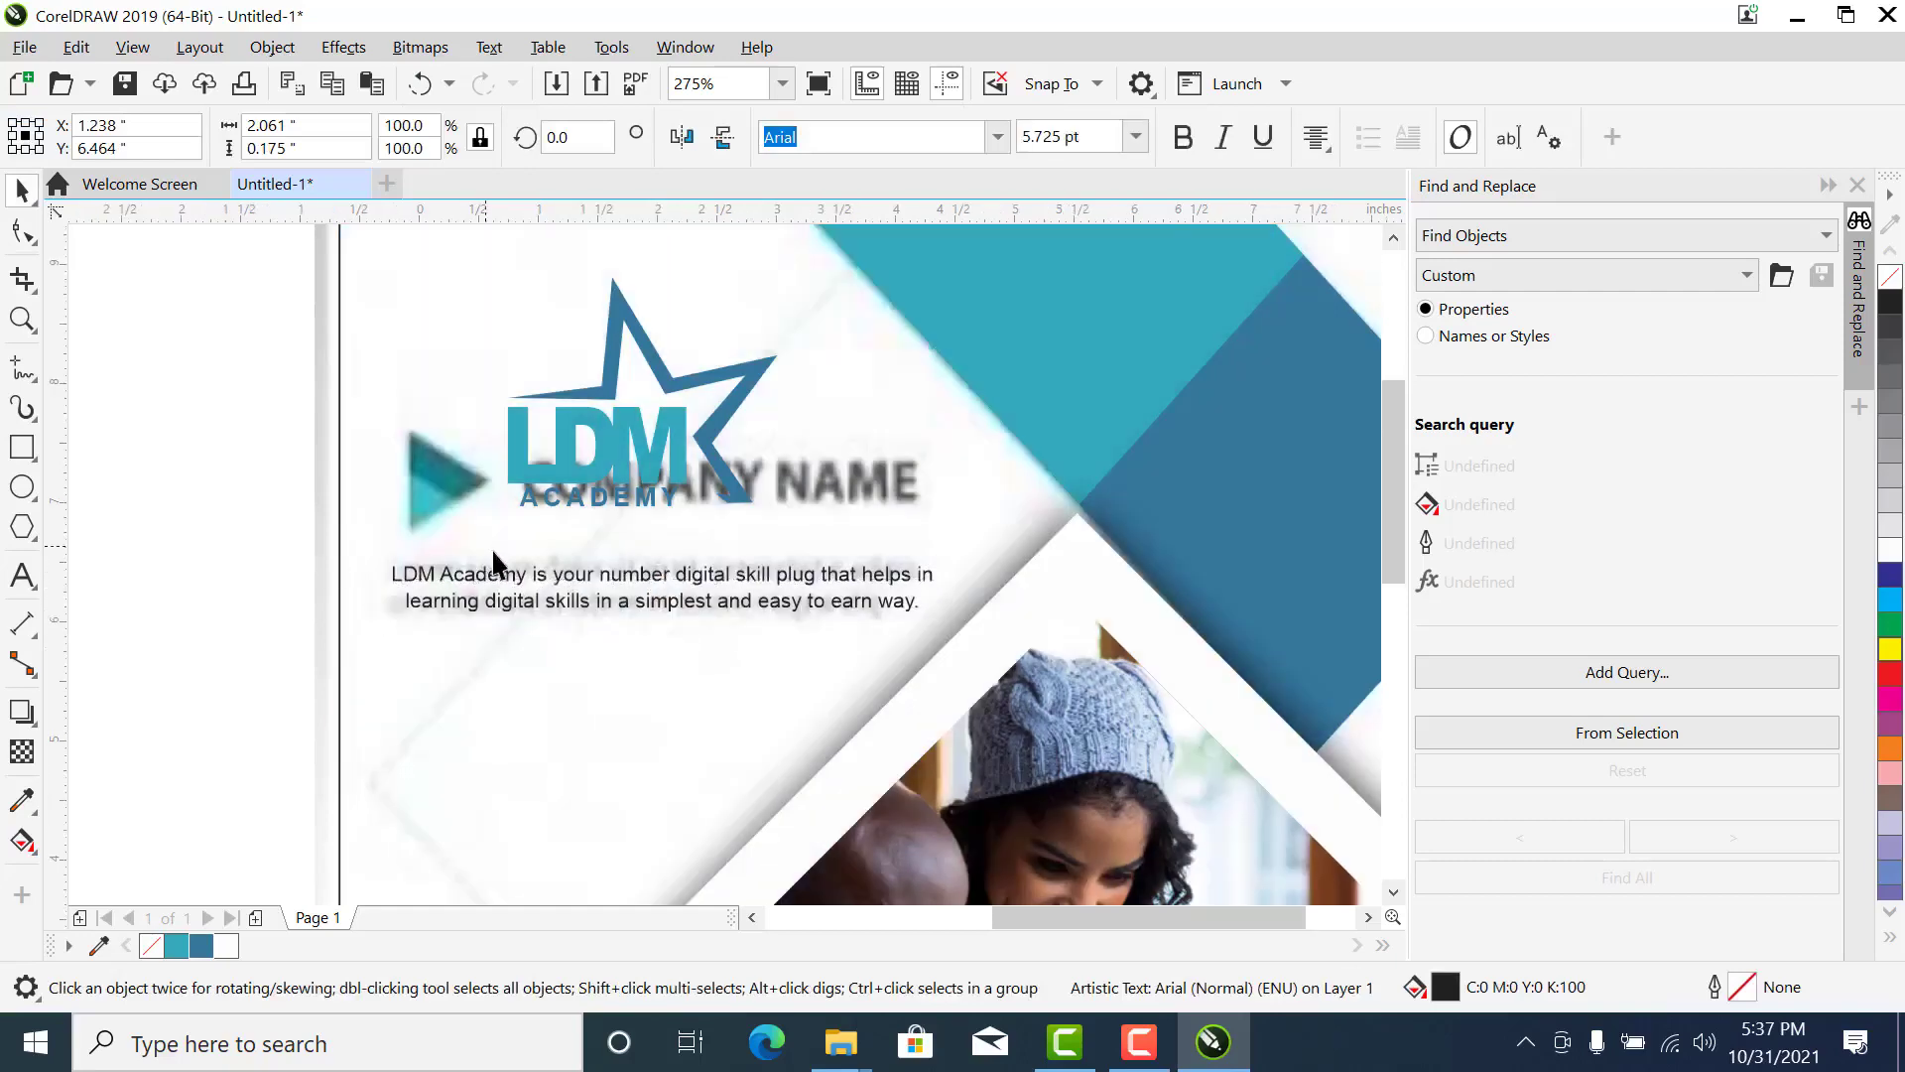
key("z")
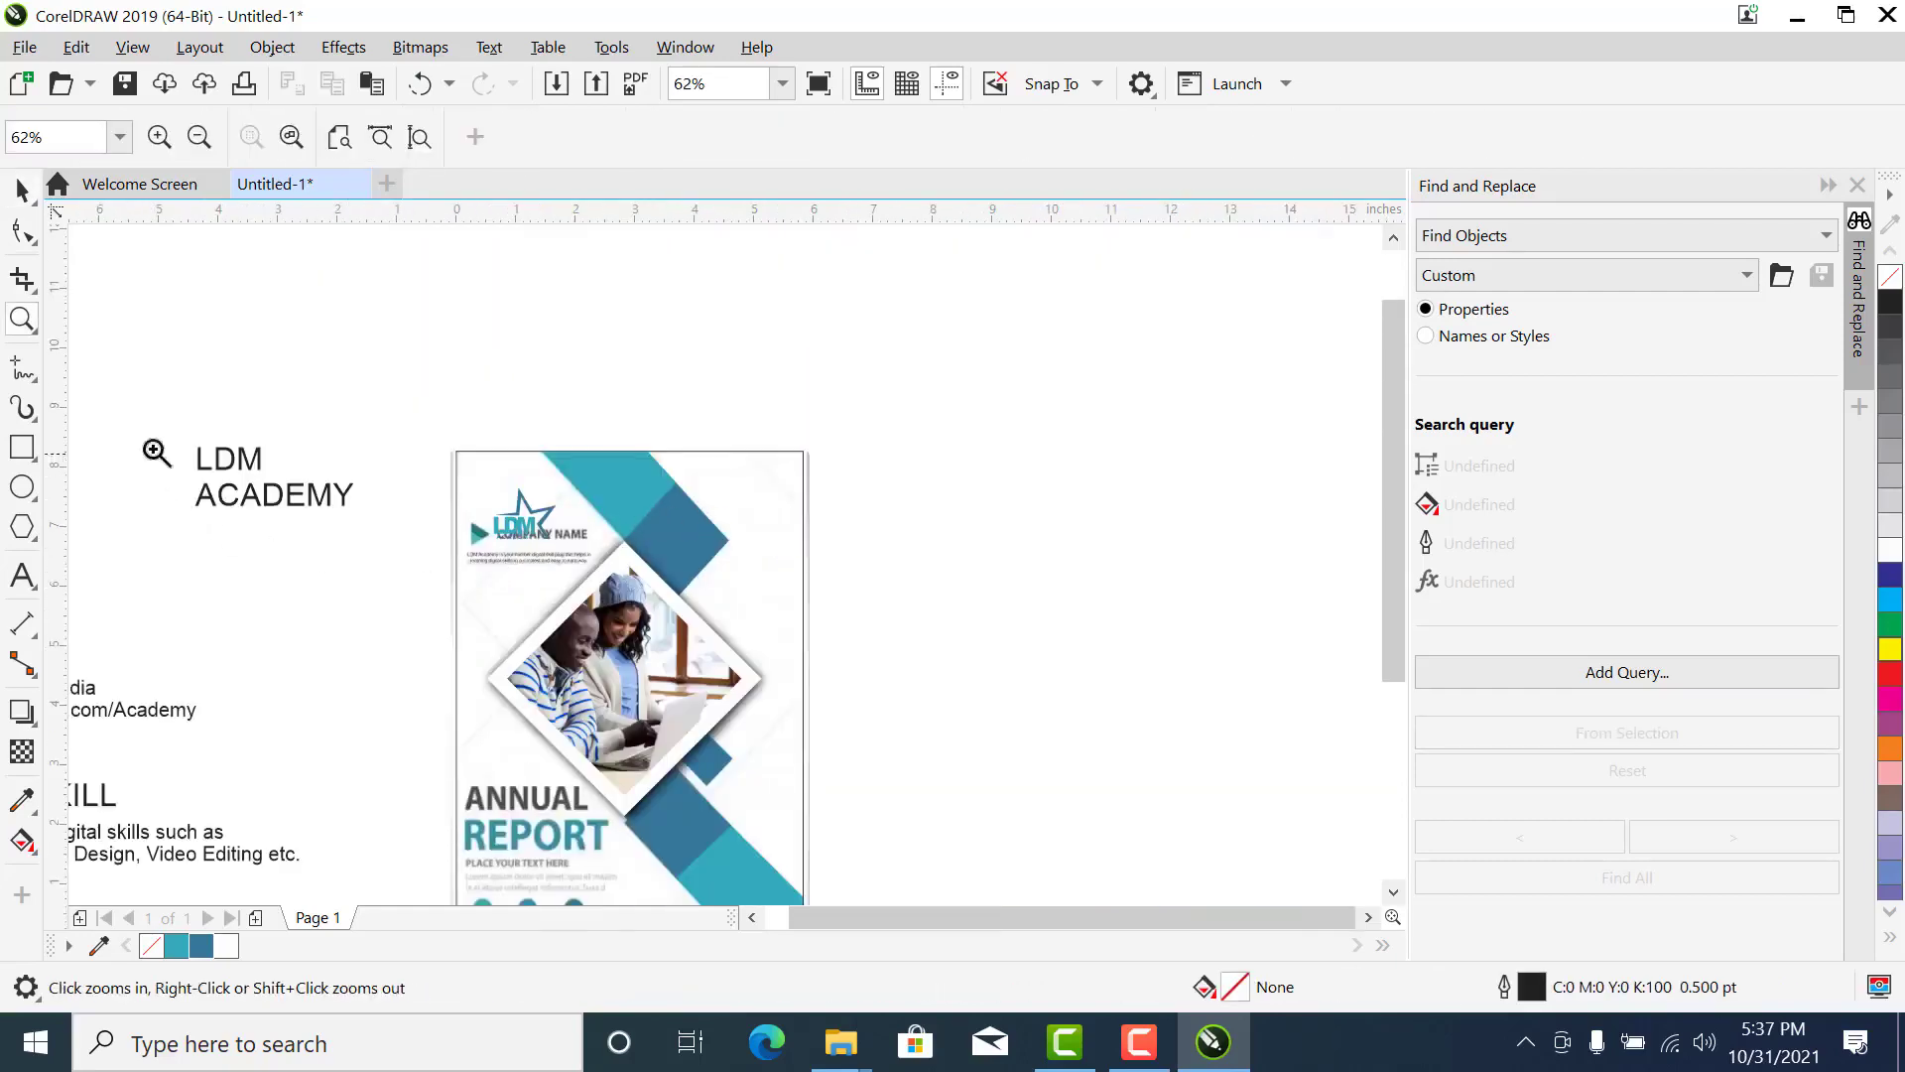
key("space")
left_click_drag(413, 344, 181, 569)
key("Delete")
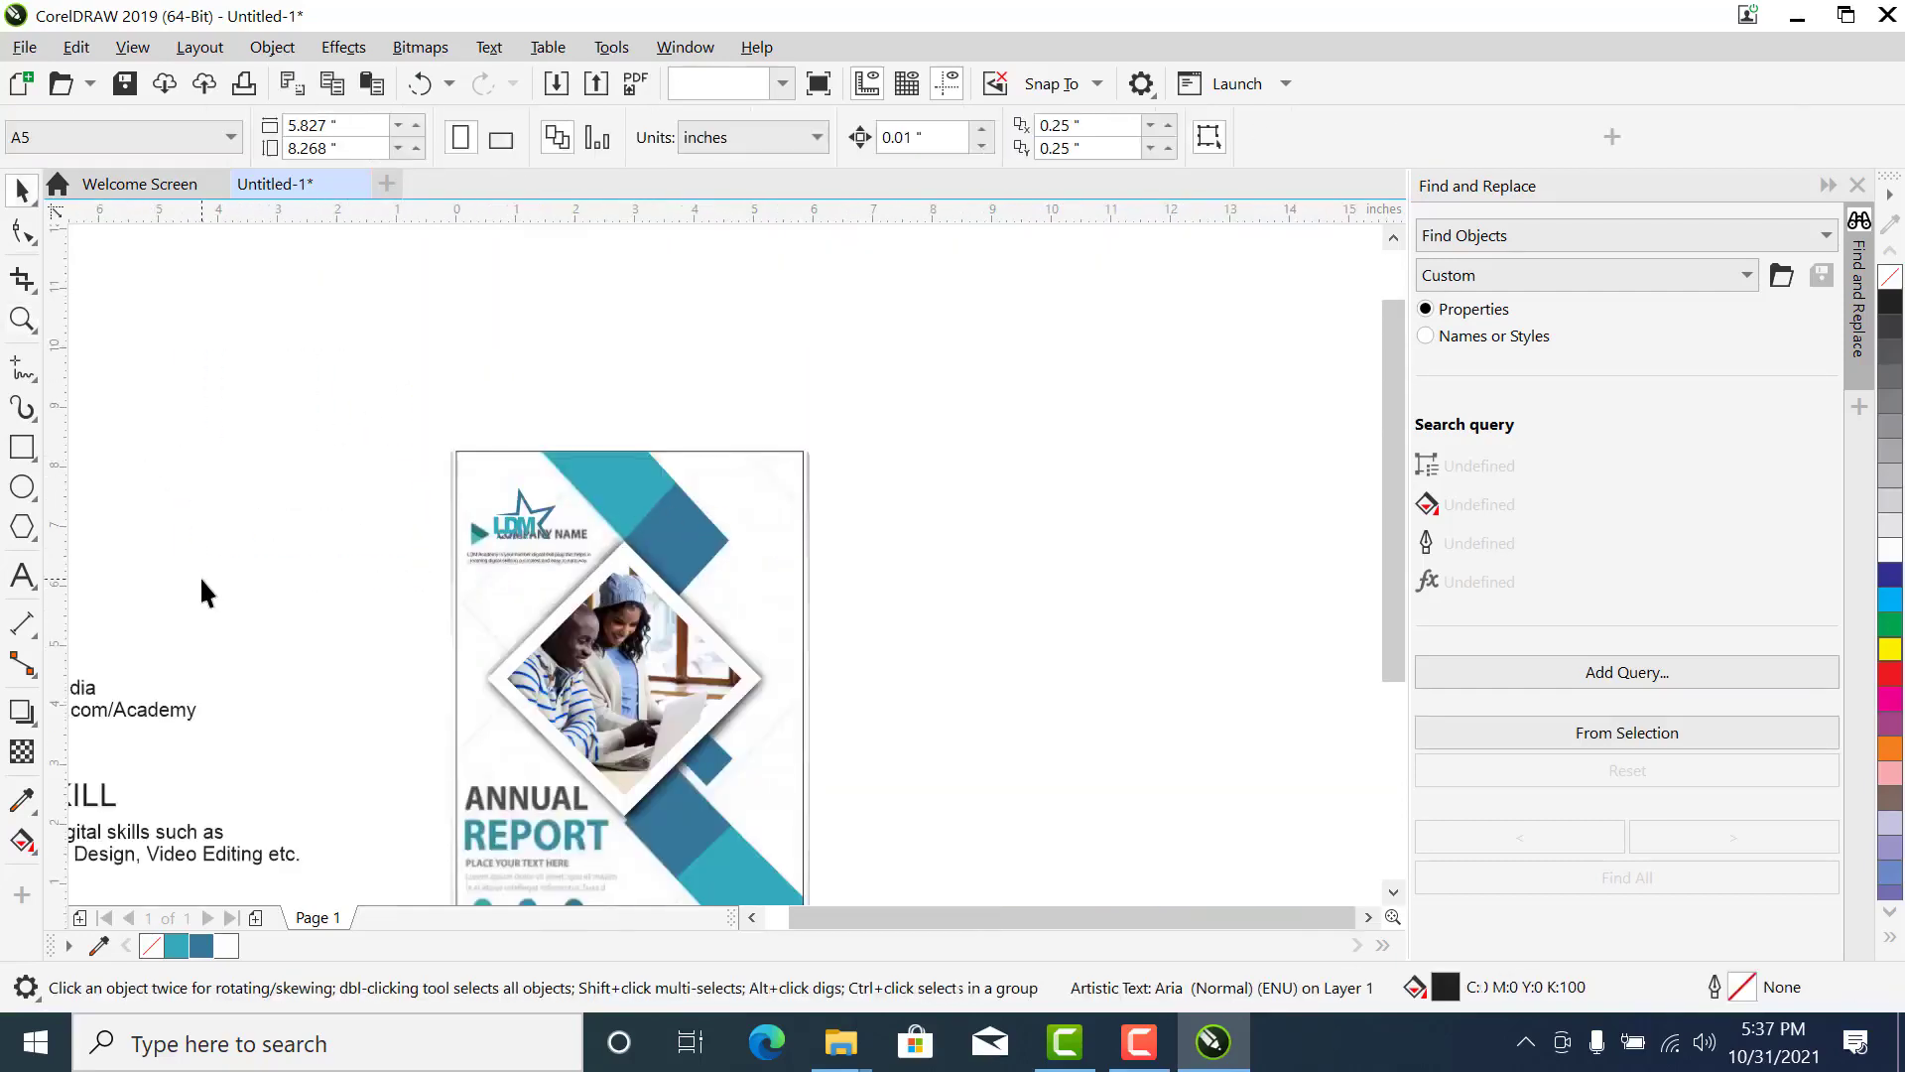
- Move the LEARN DIGITAL SKILL heading from beside the page onto the reference's ANNUAL REPORT title
scroll(468, 645, "down", 3)
key("z")
left_click_drag(611, 470, 176, 809)
left_click(329, 689)
key("space")
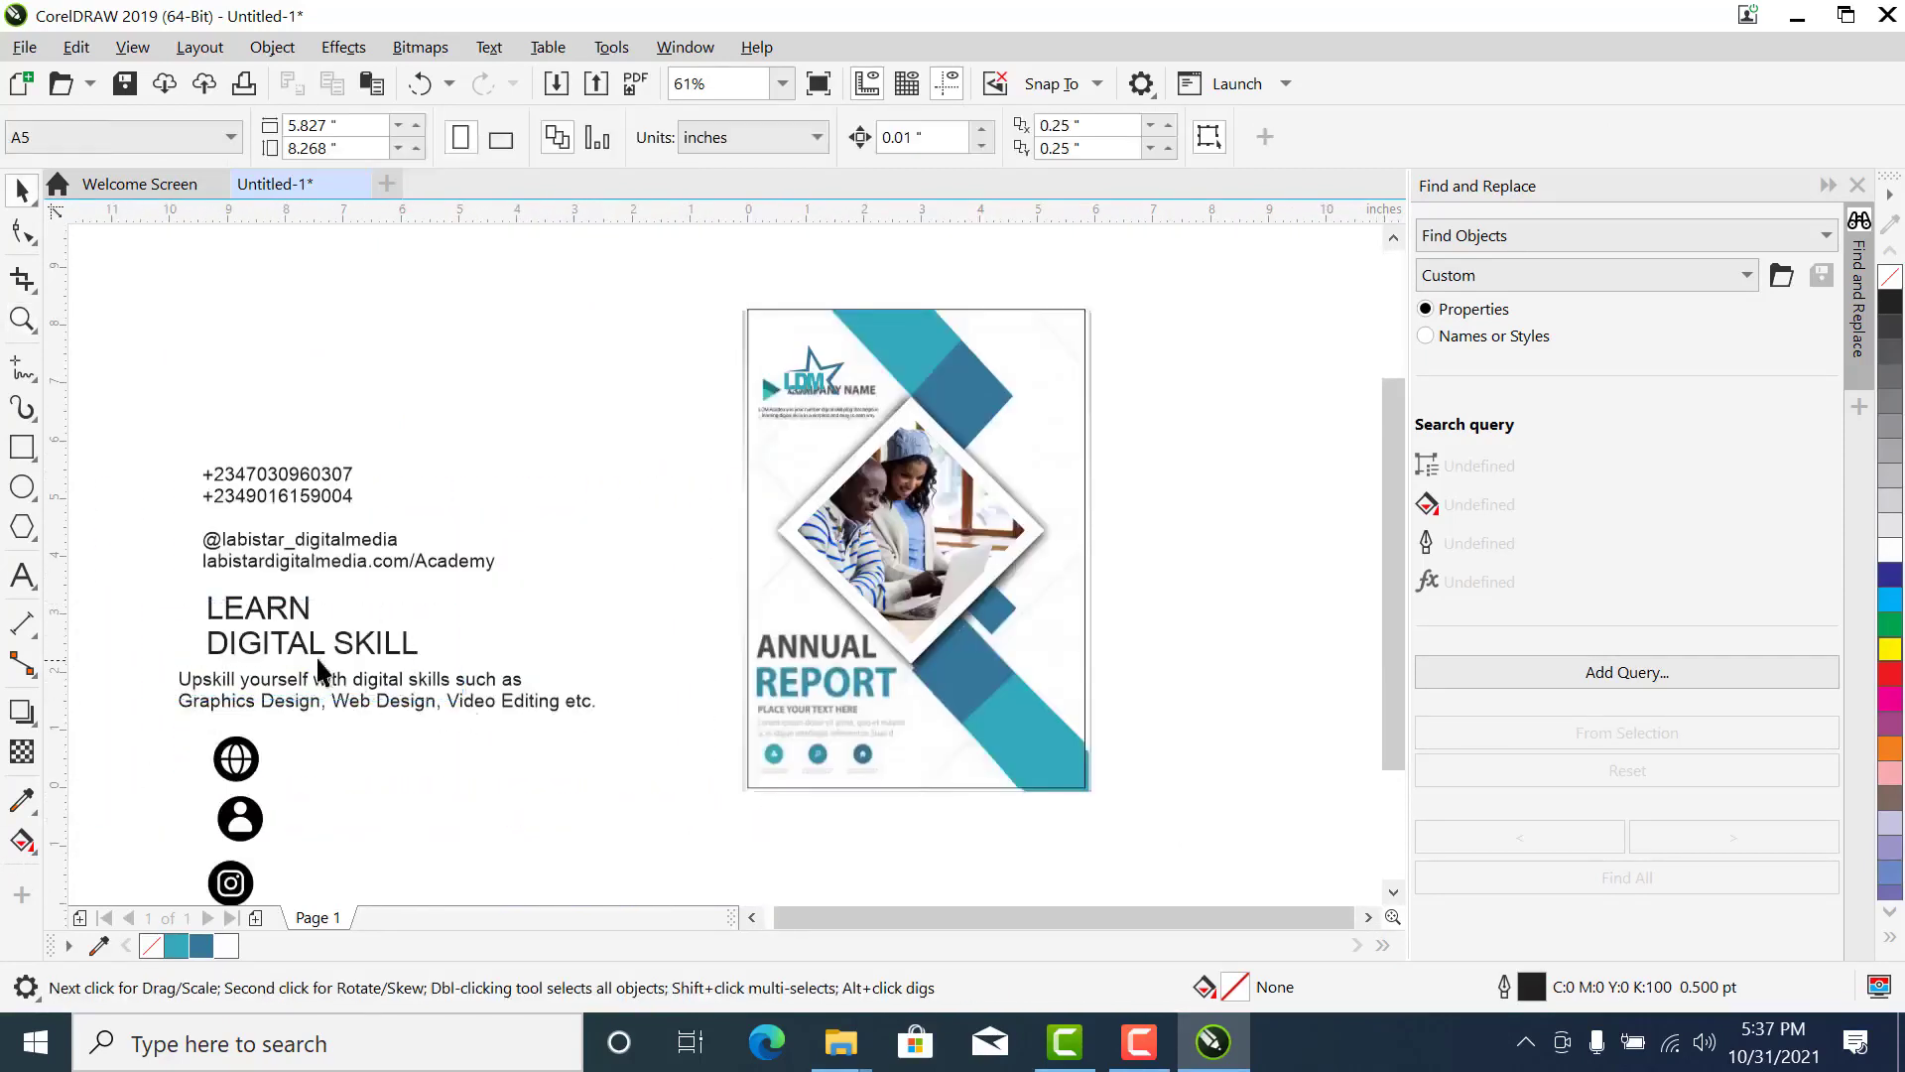
left_click_drag(233, 605, 796, 667)
- Try to break the LEARN DIGITAL SKILL heading apart into separate text lines
key("z")
left_click_drag(669, 585, 1151, 770)
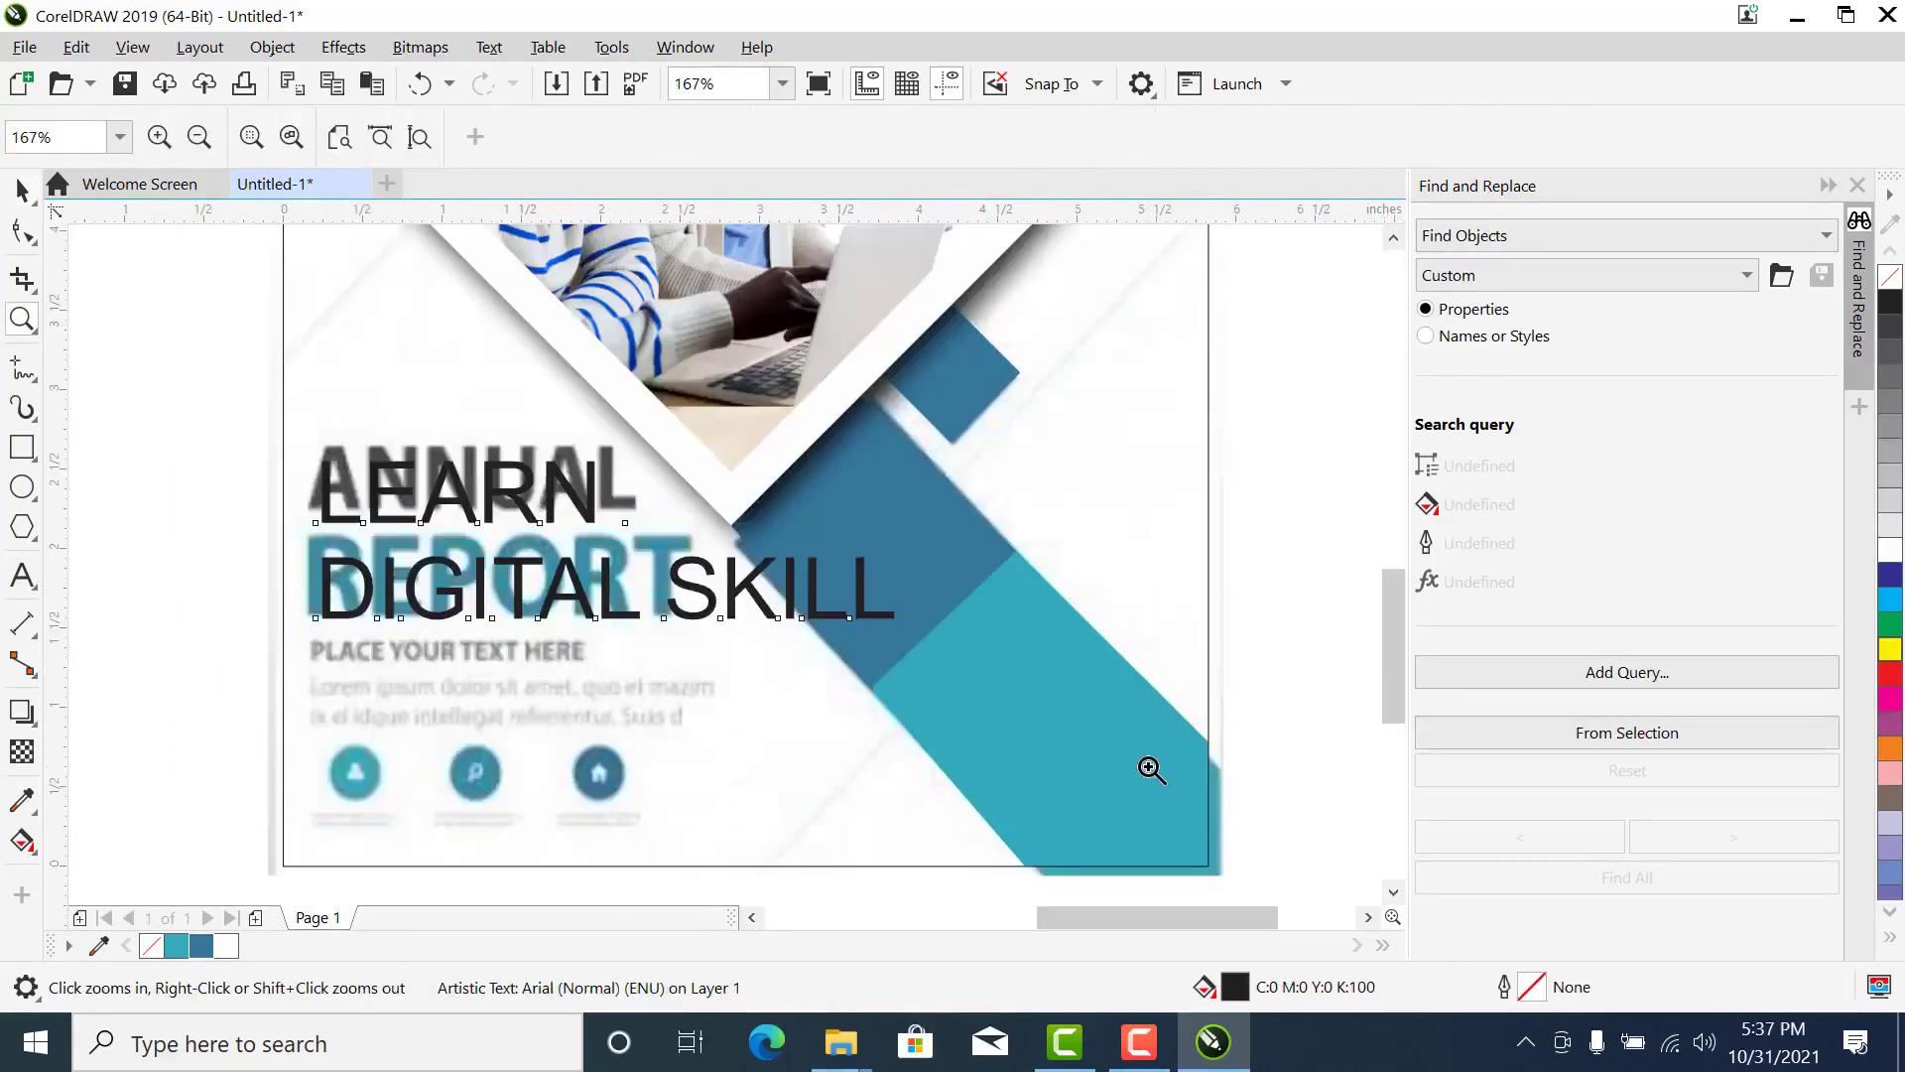
key("space")
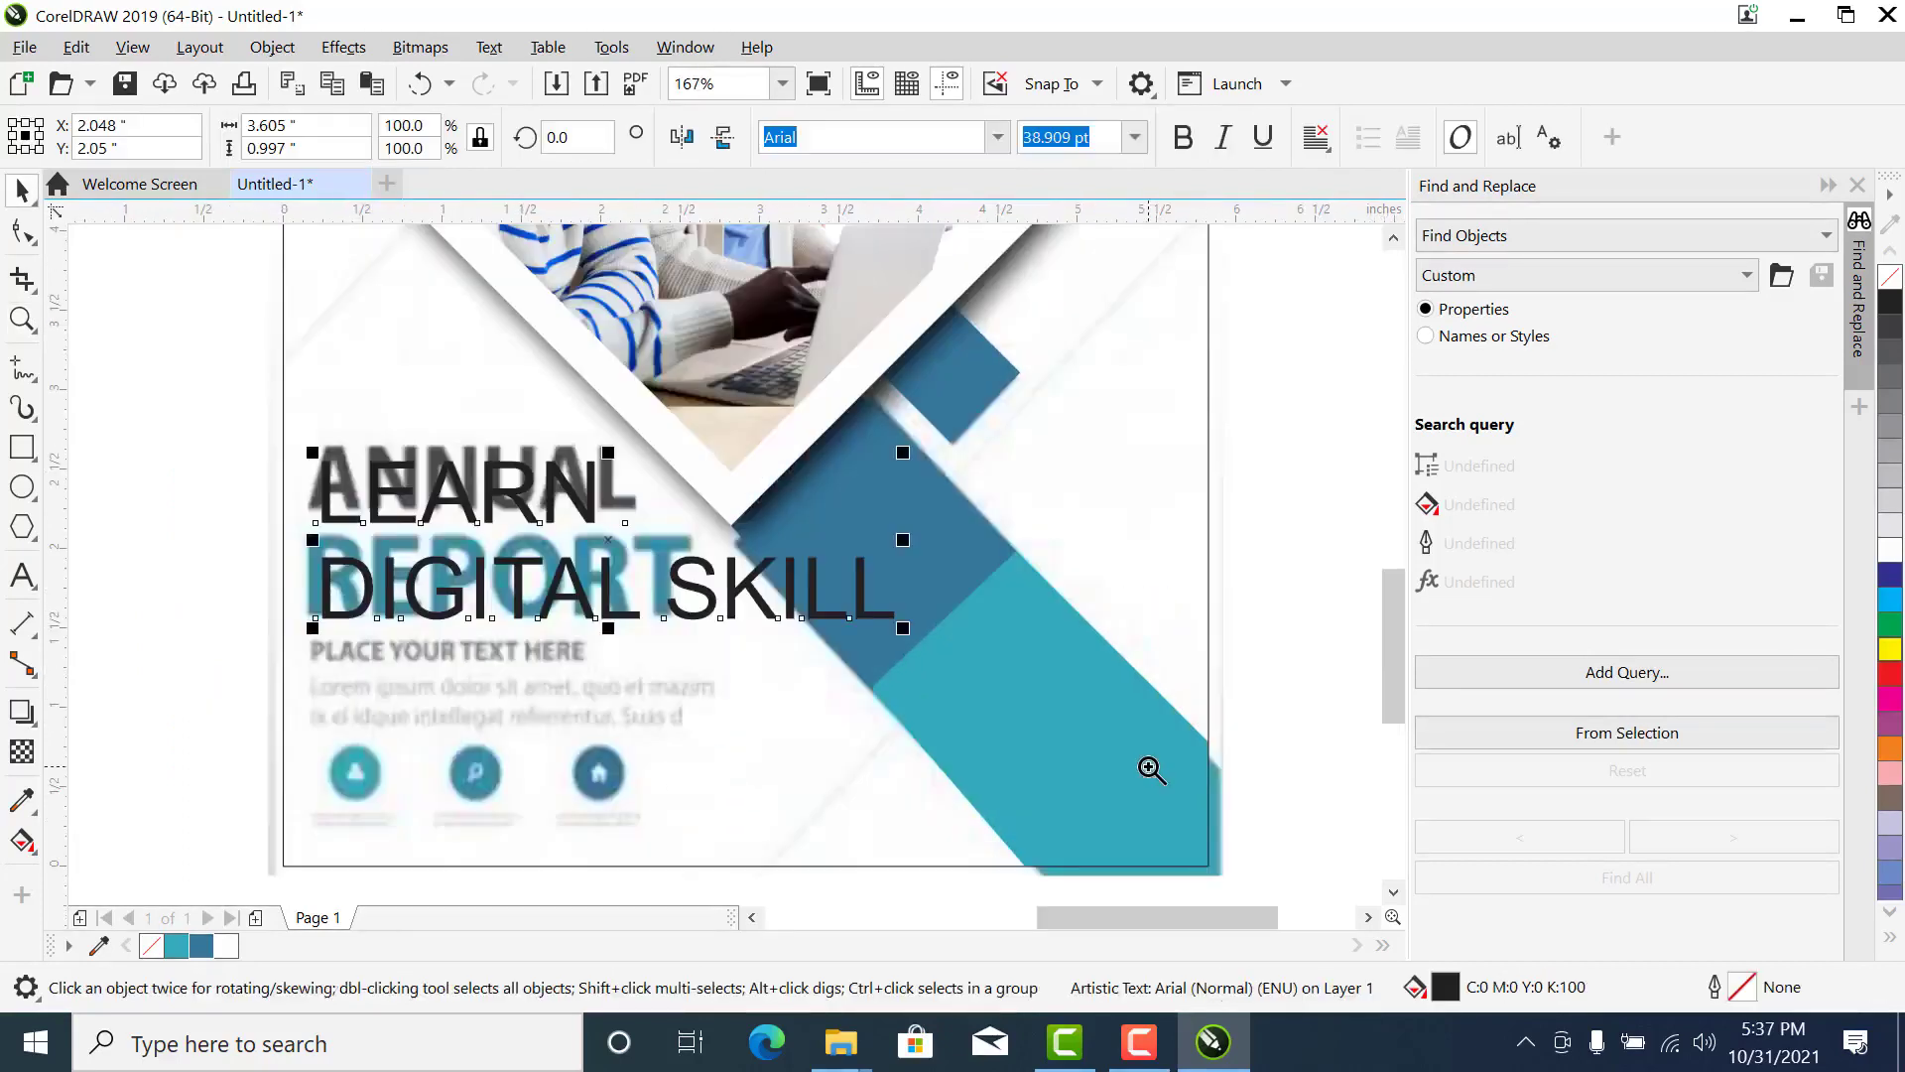
left_click(201, 376)
left_click(393, 526)
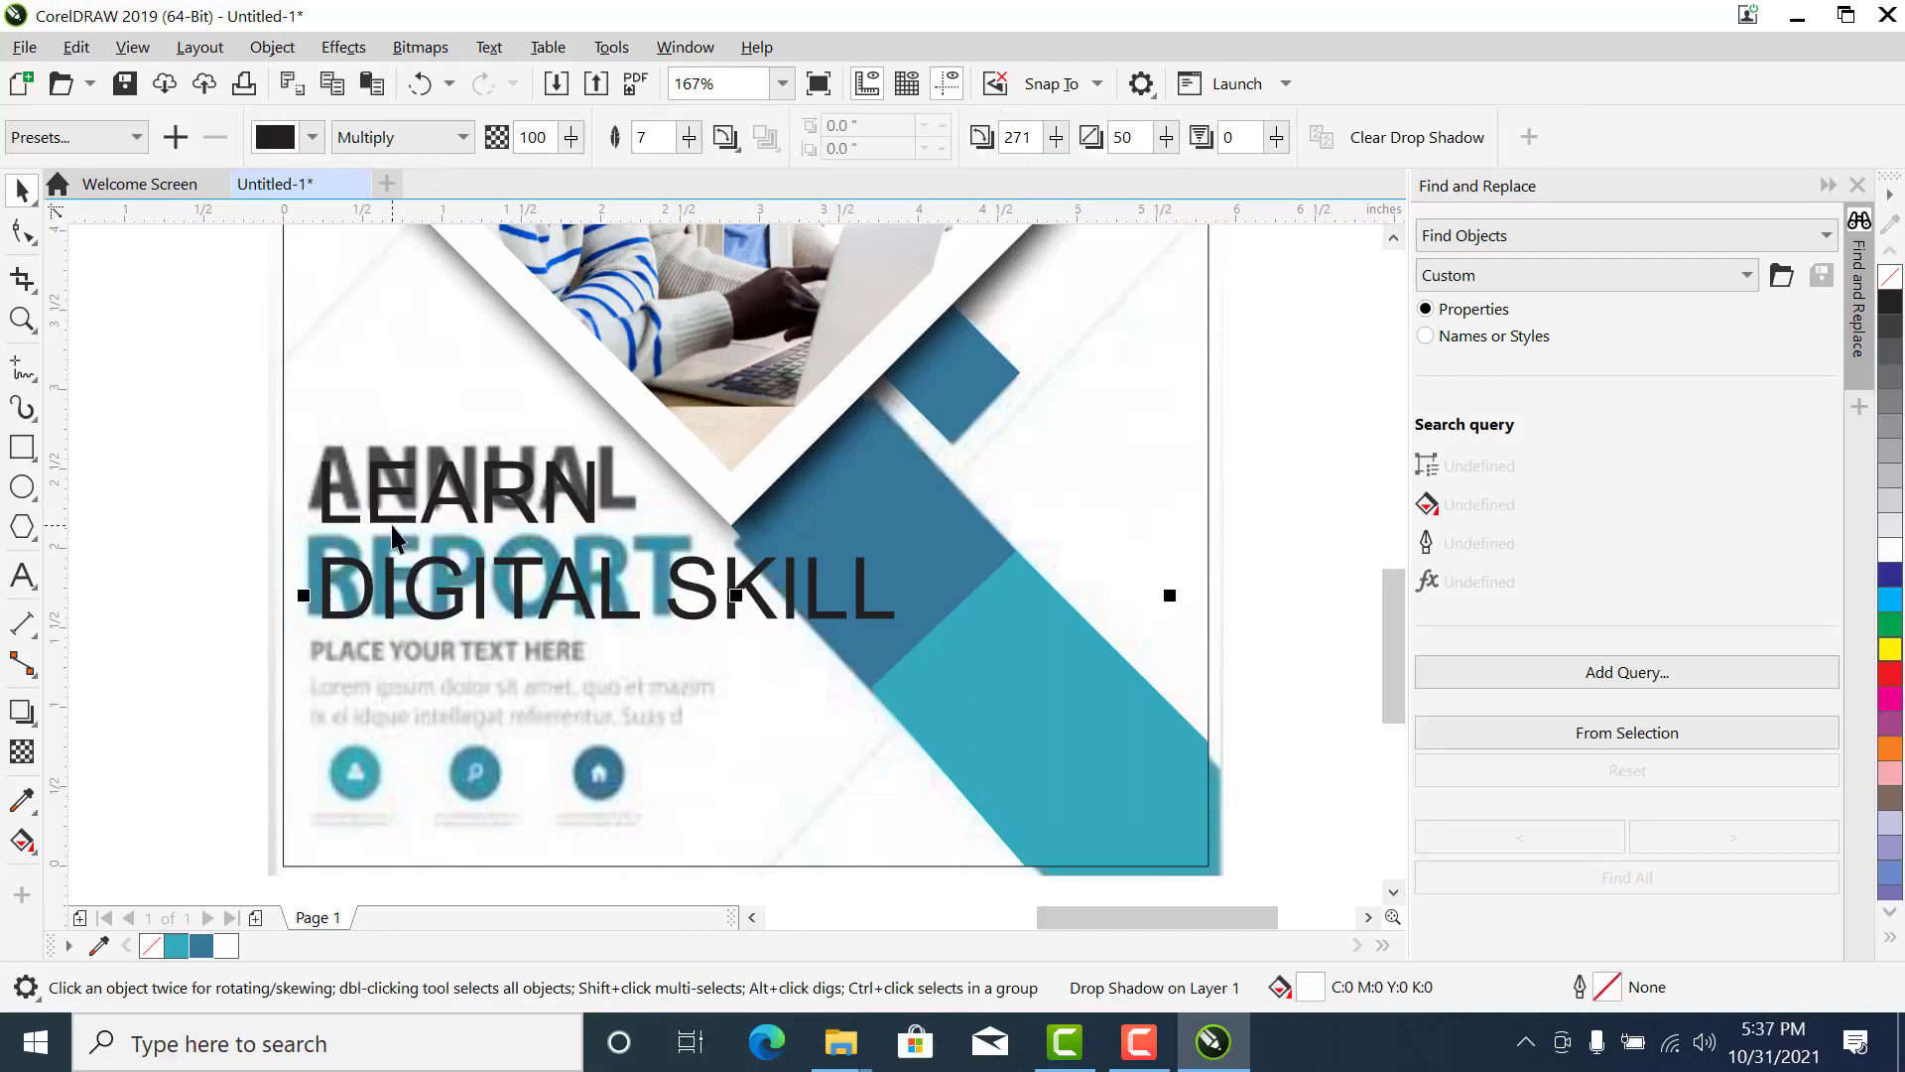
left_click(392, 526)
left_click(391, 526)
left_click(22, 189)
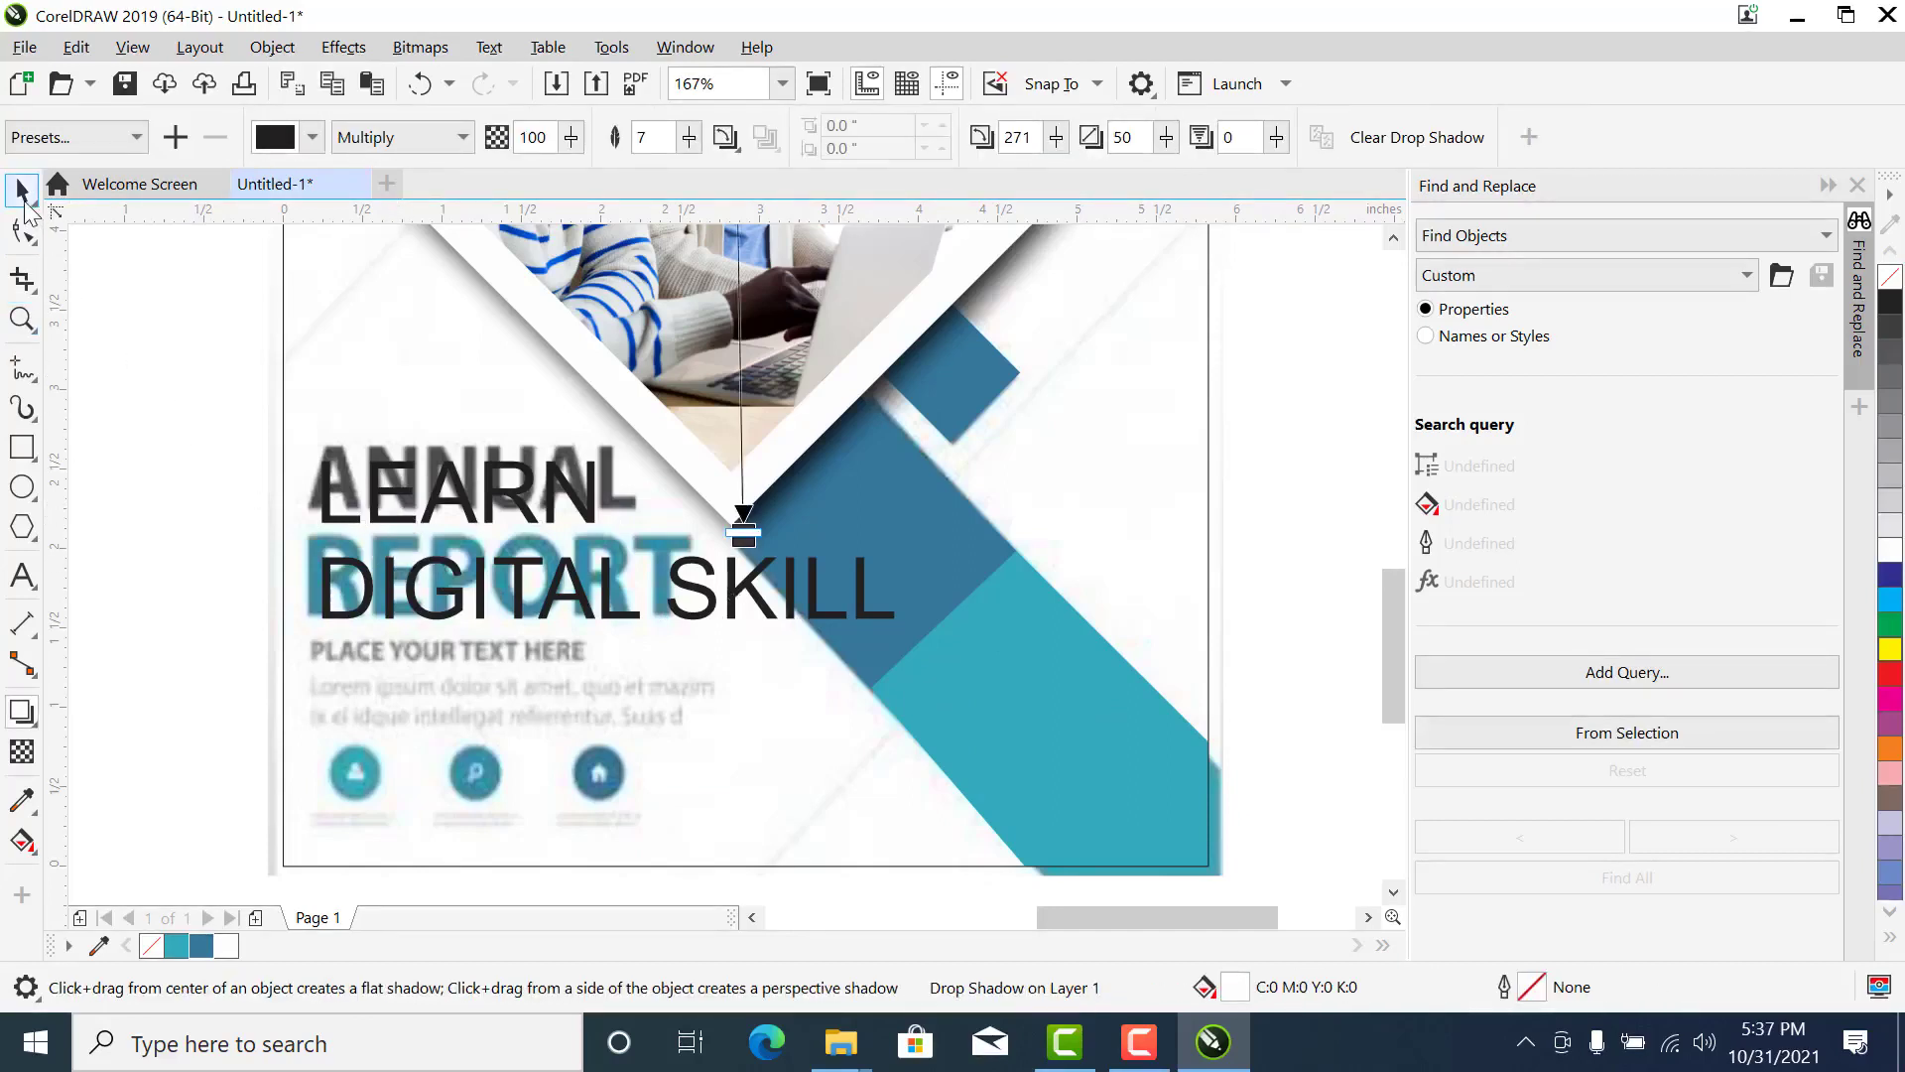
left_click_drag(212, 760, 1052, 413)
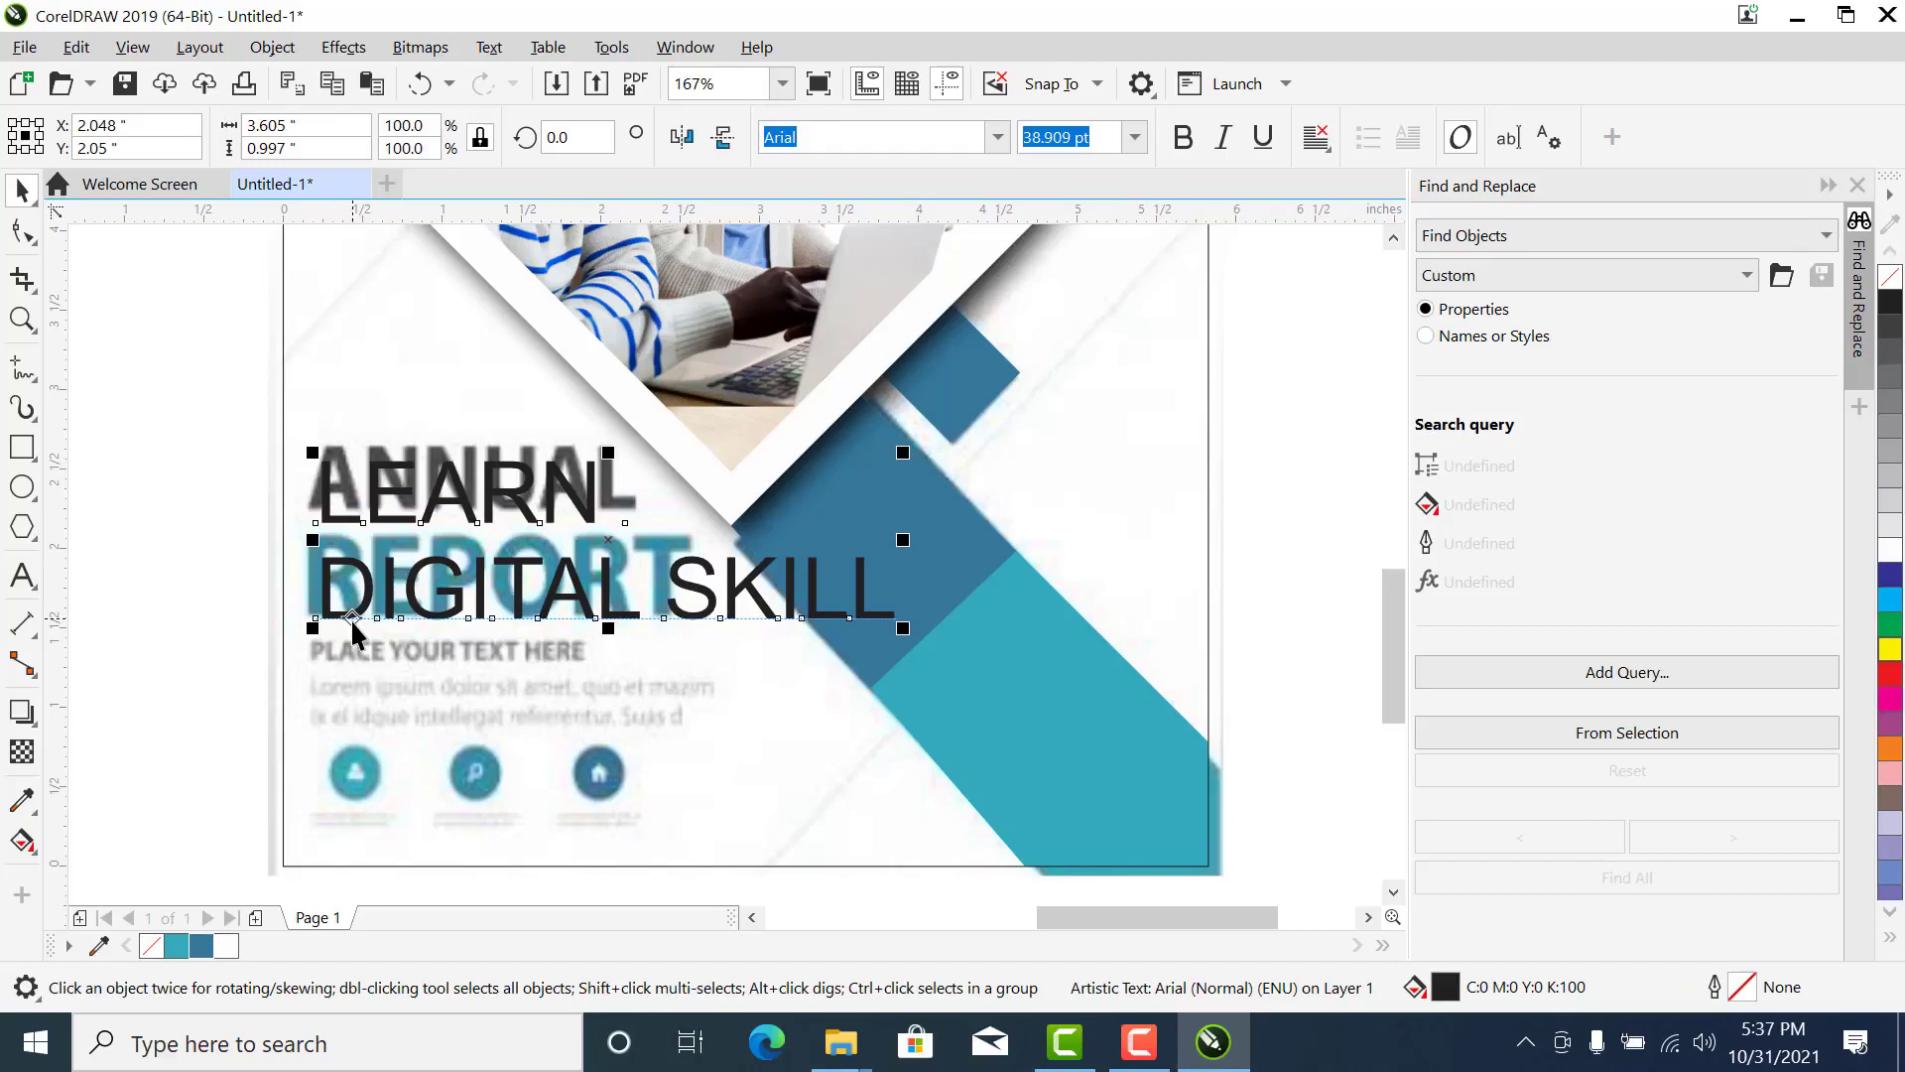
key("ctrl+k")
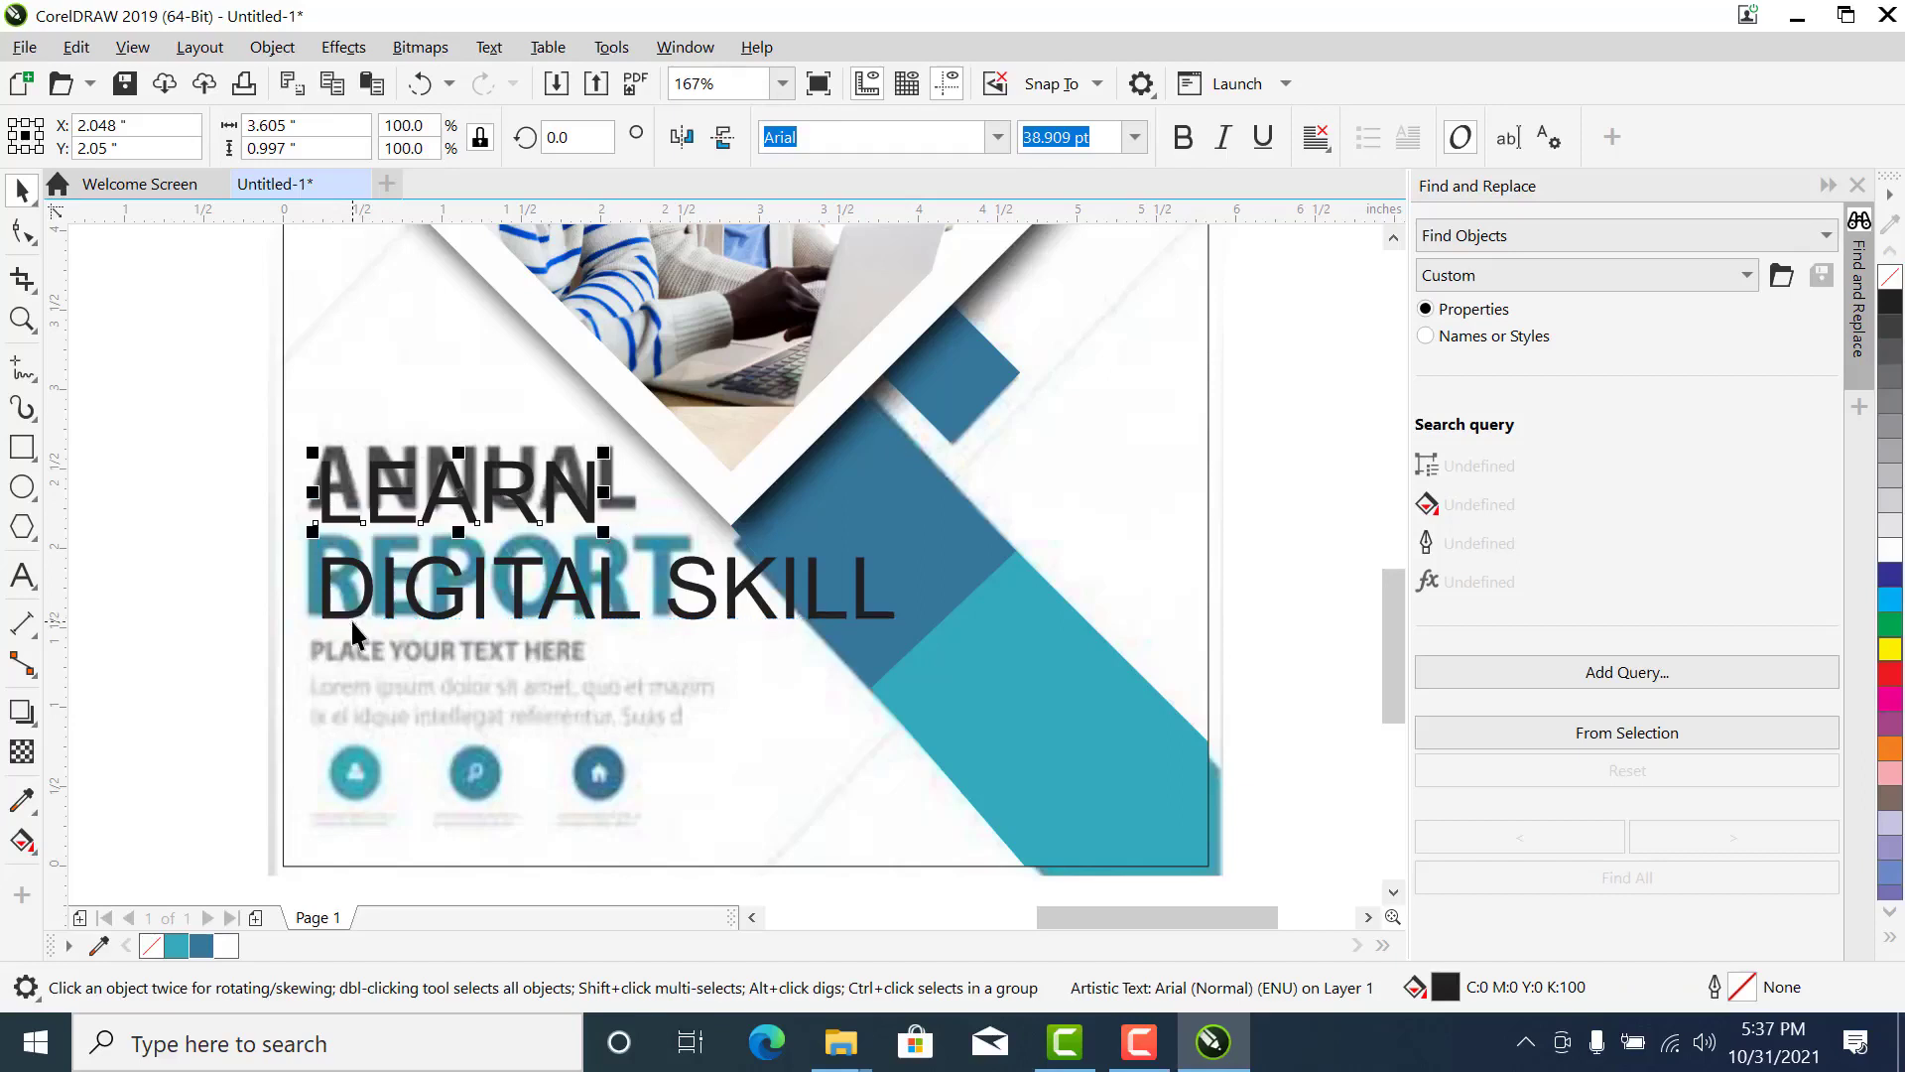
key("ctrl+z")
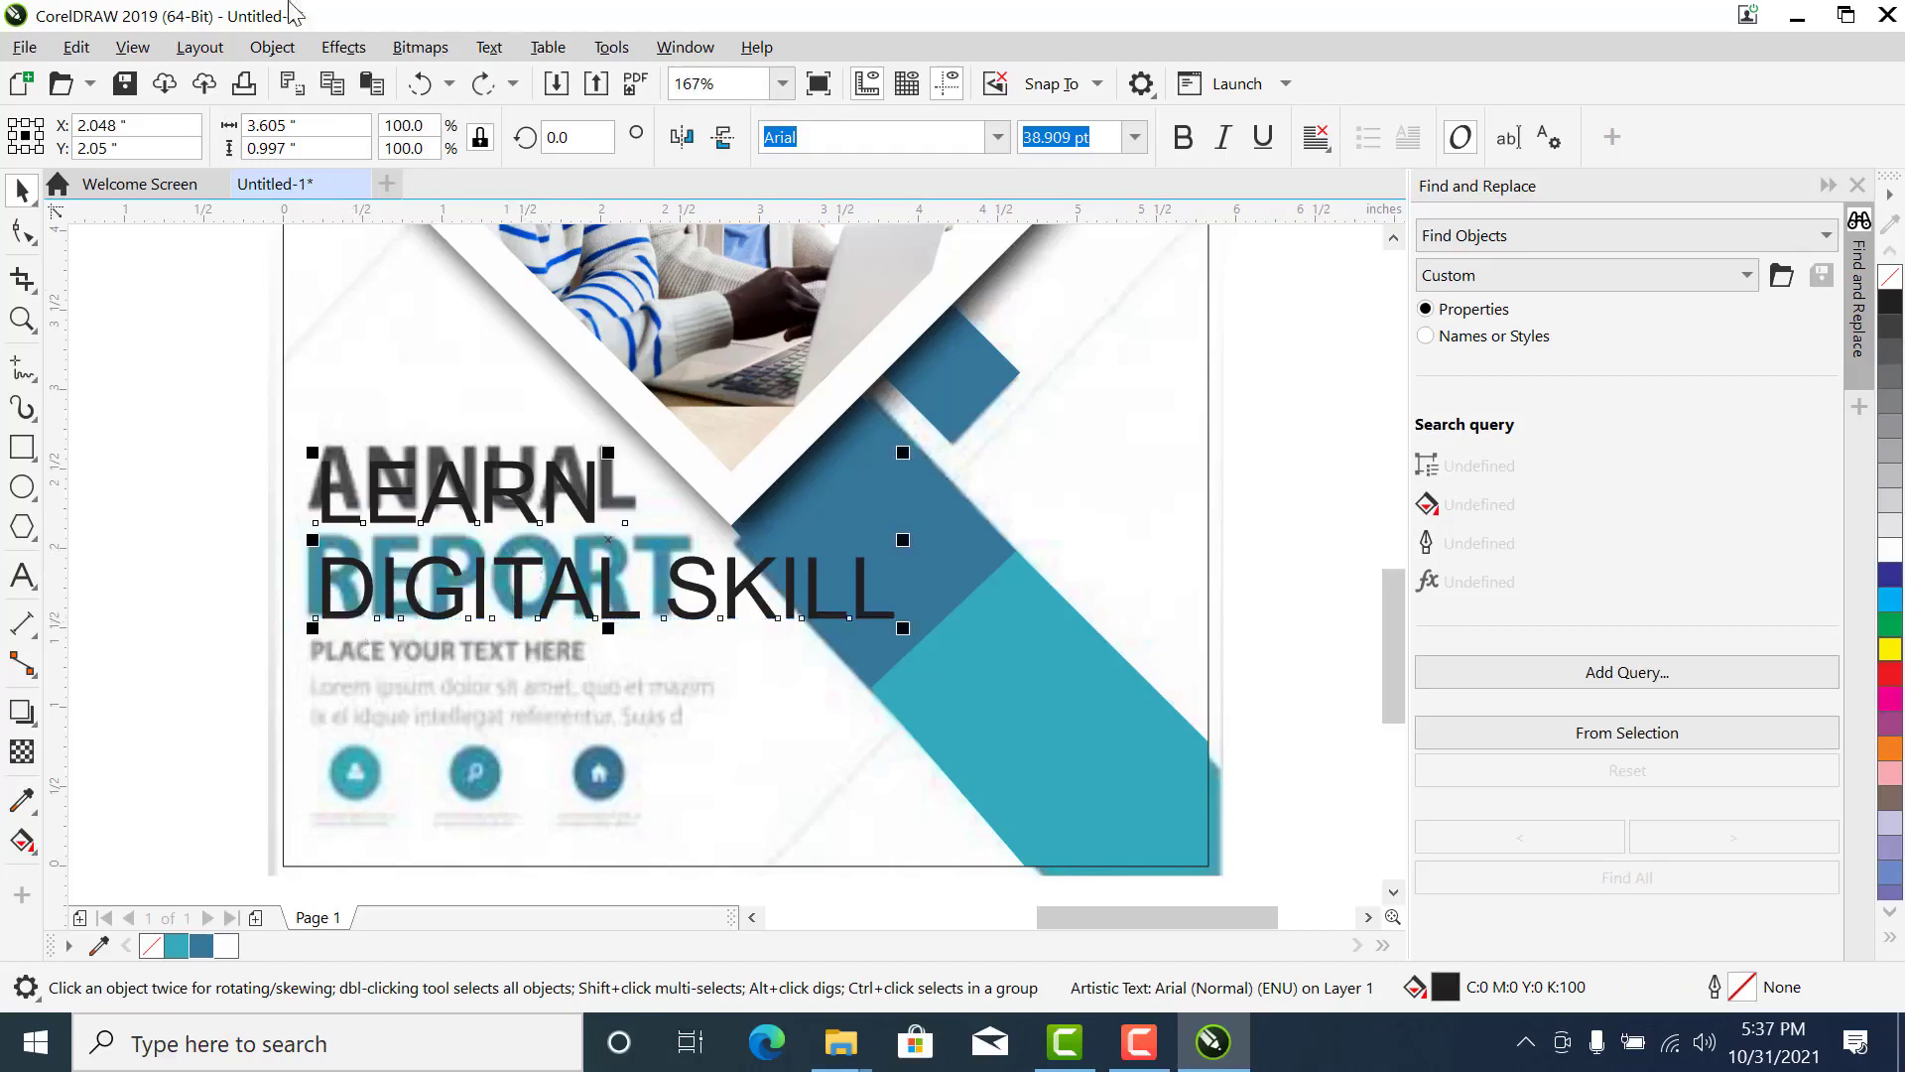
- Look up the Break Apart command for the selected LEARN DIGITAL SKILL heading
left_click(292, 52)
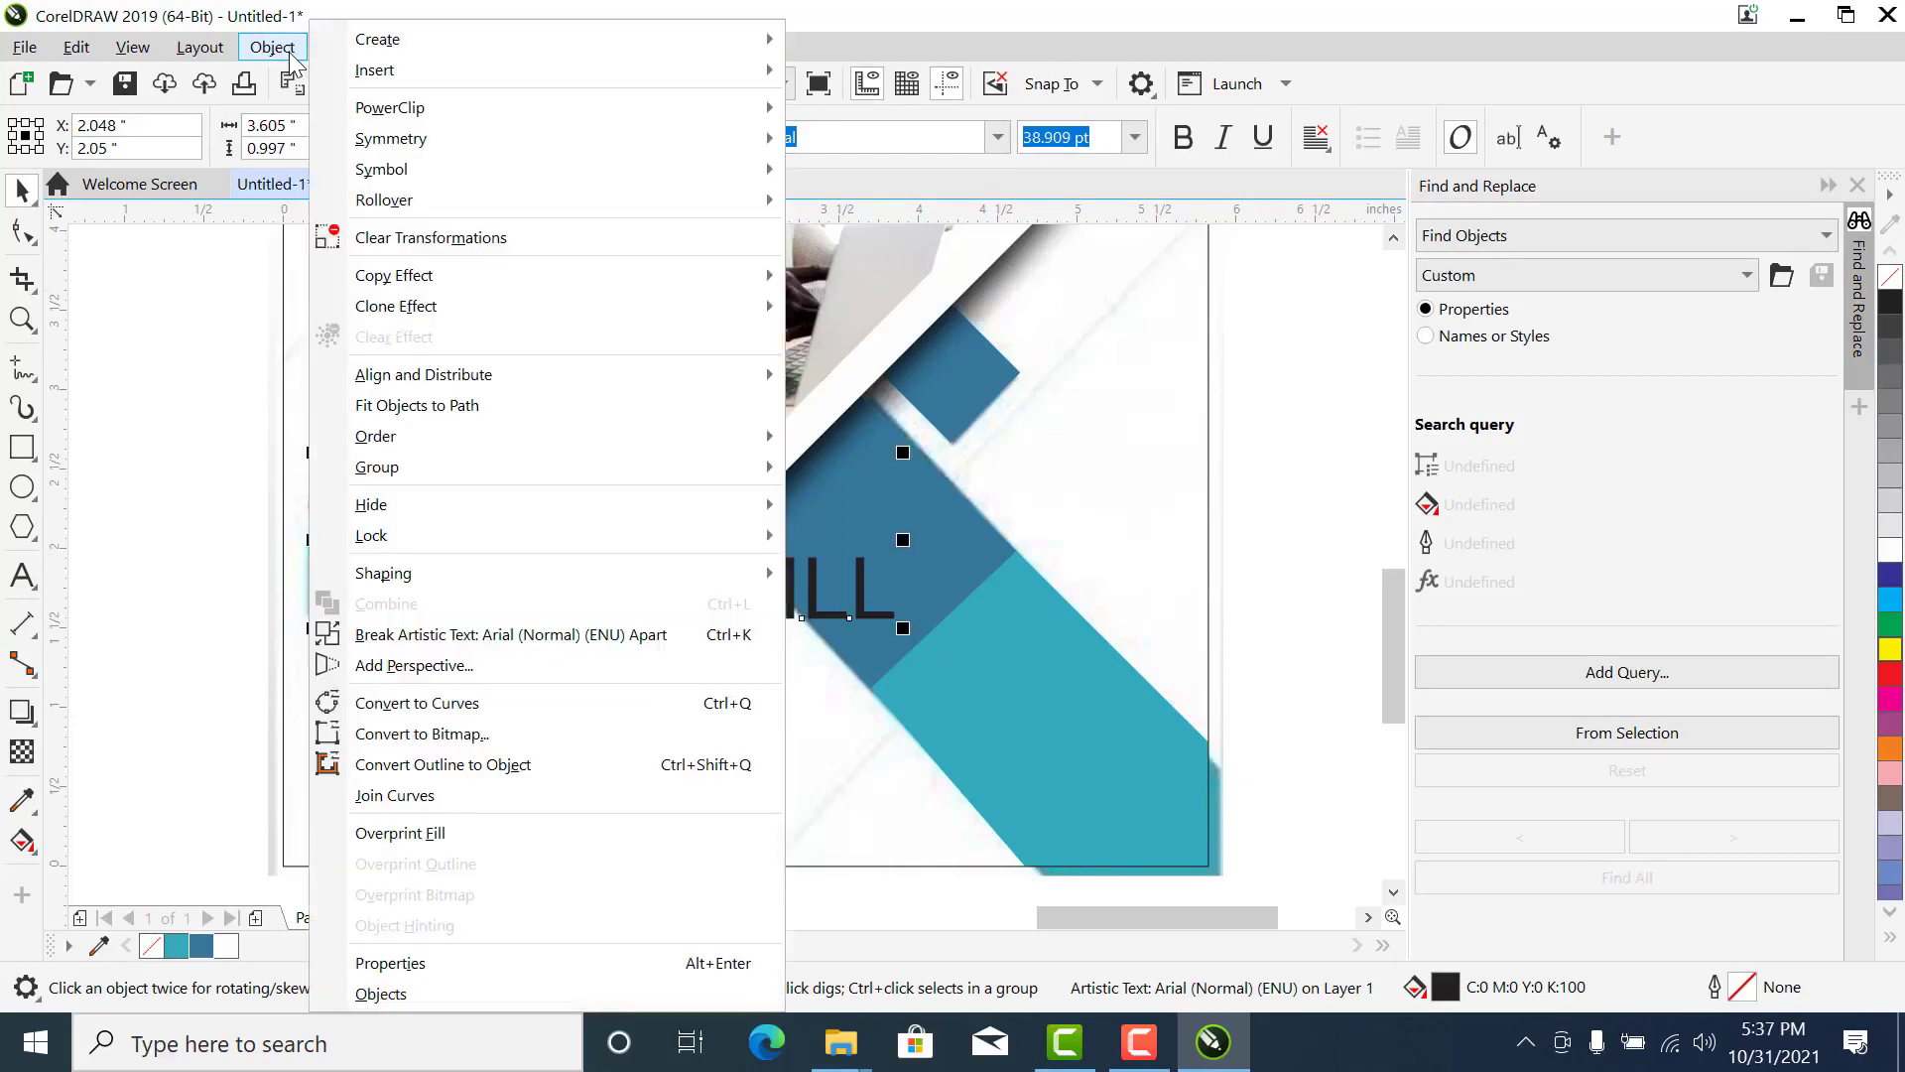
mouse_move(383, 575)
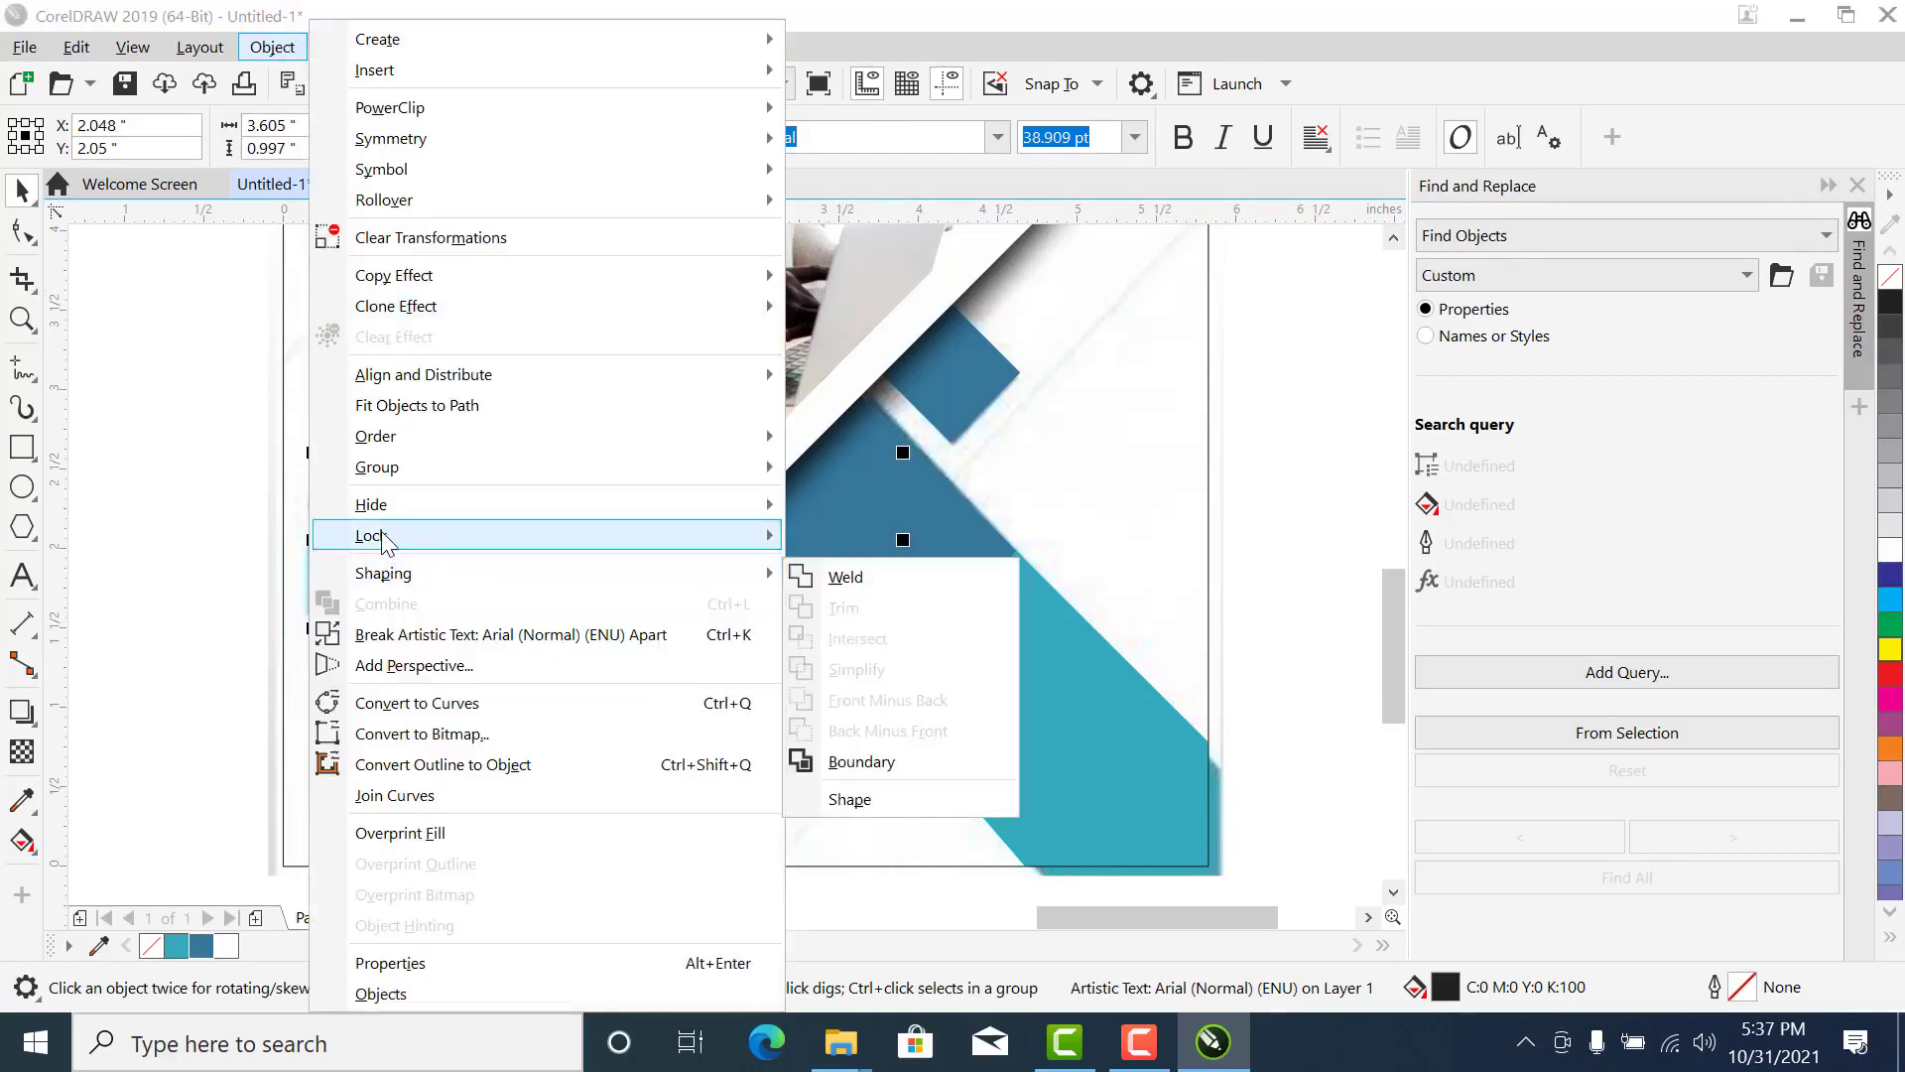
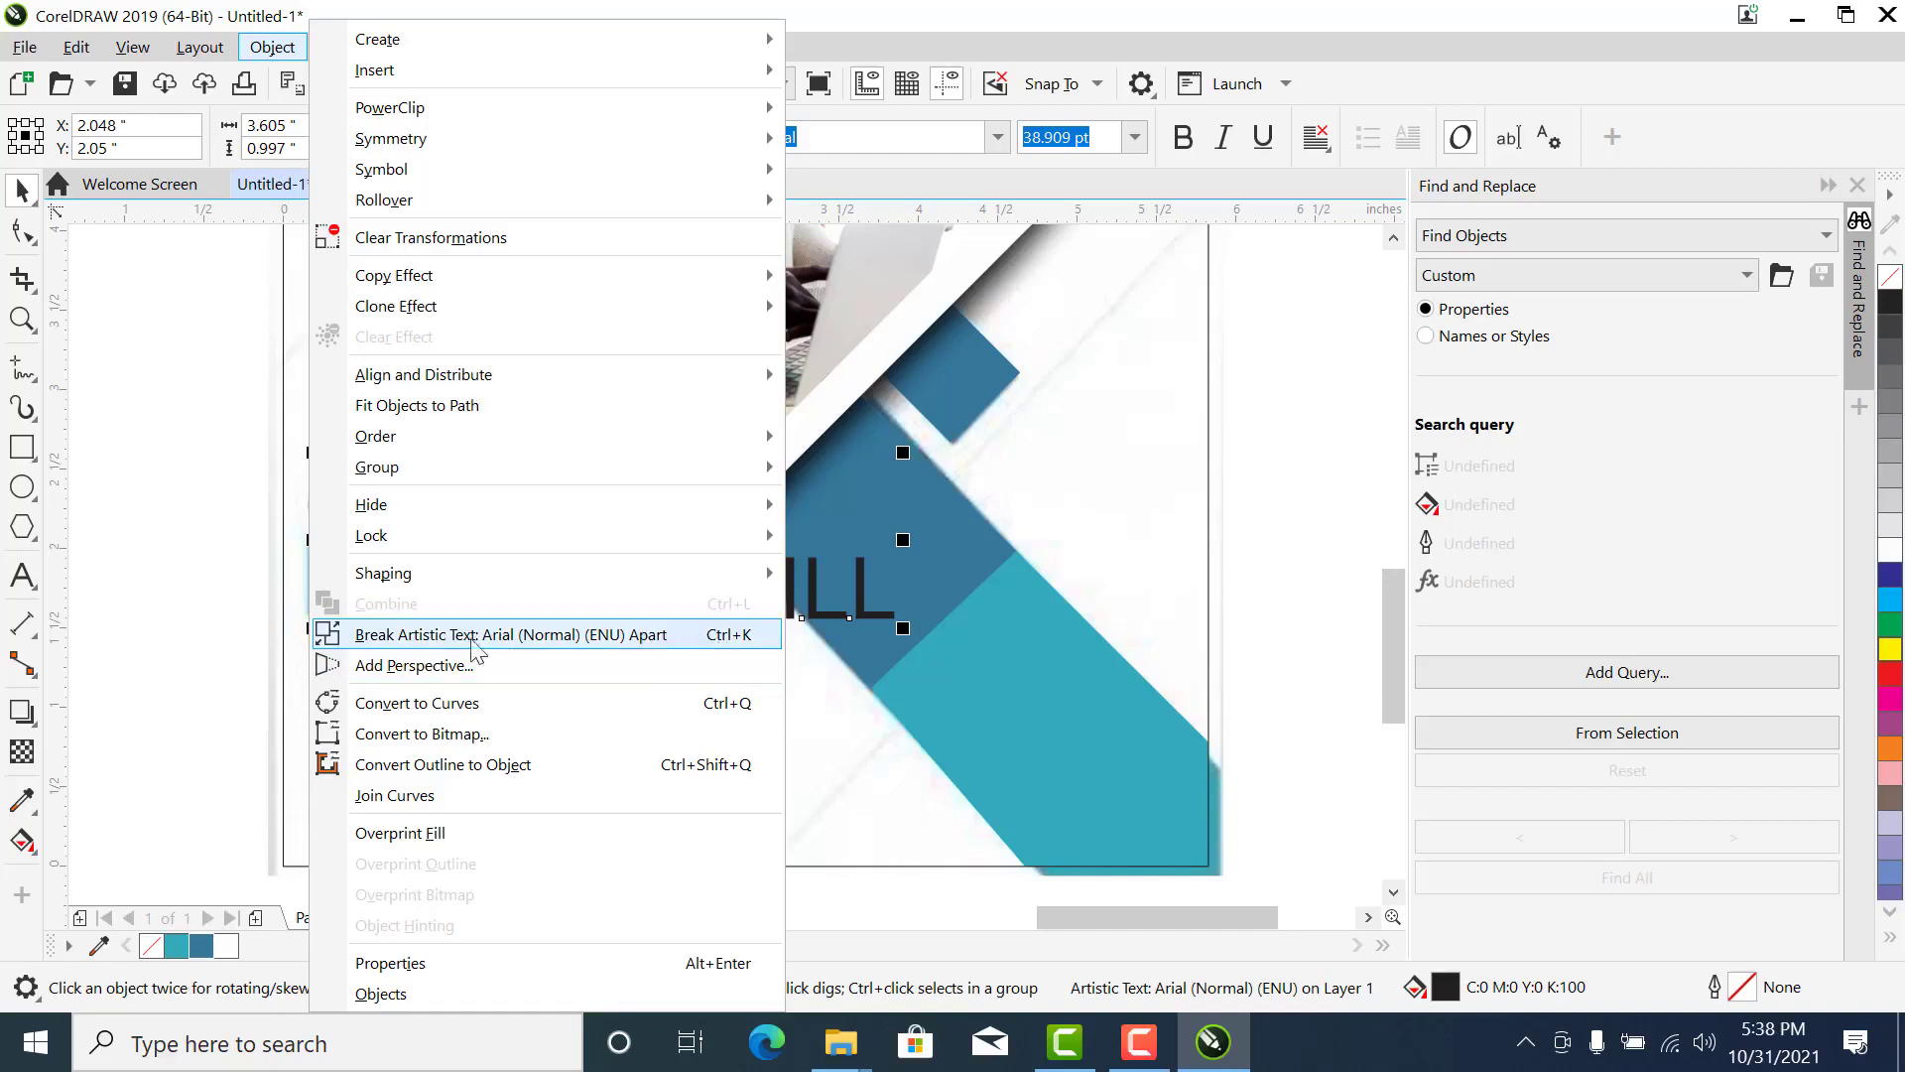
- Break the LEARN DIGITAL SKILL heading apart into two separate text lines
left_click(209, 631)
left_click(604, 583)
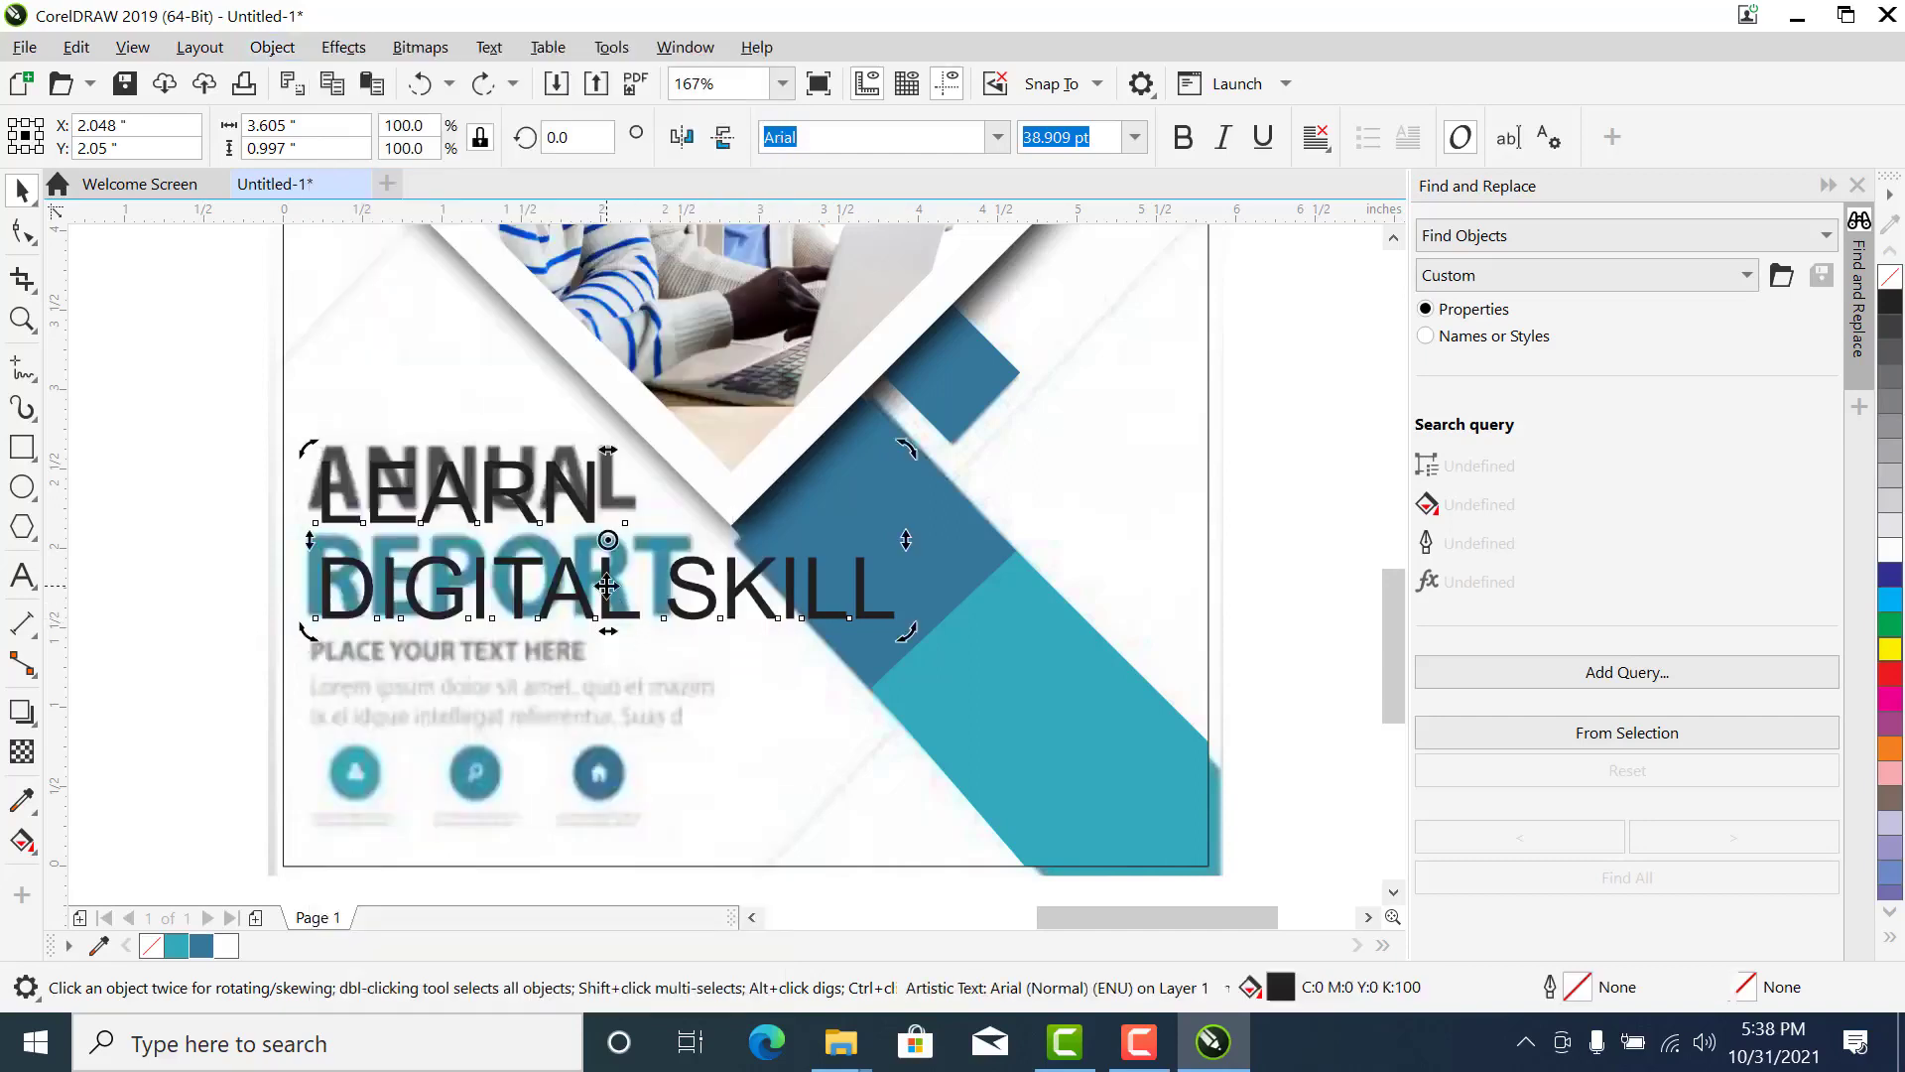
left_click(600, 576)
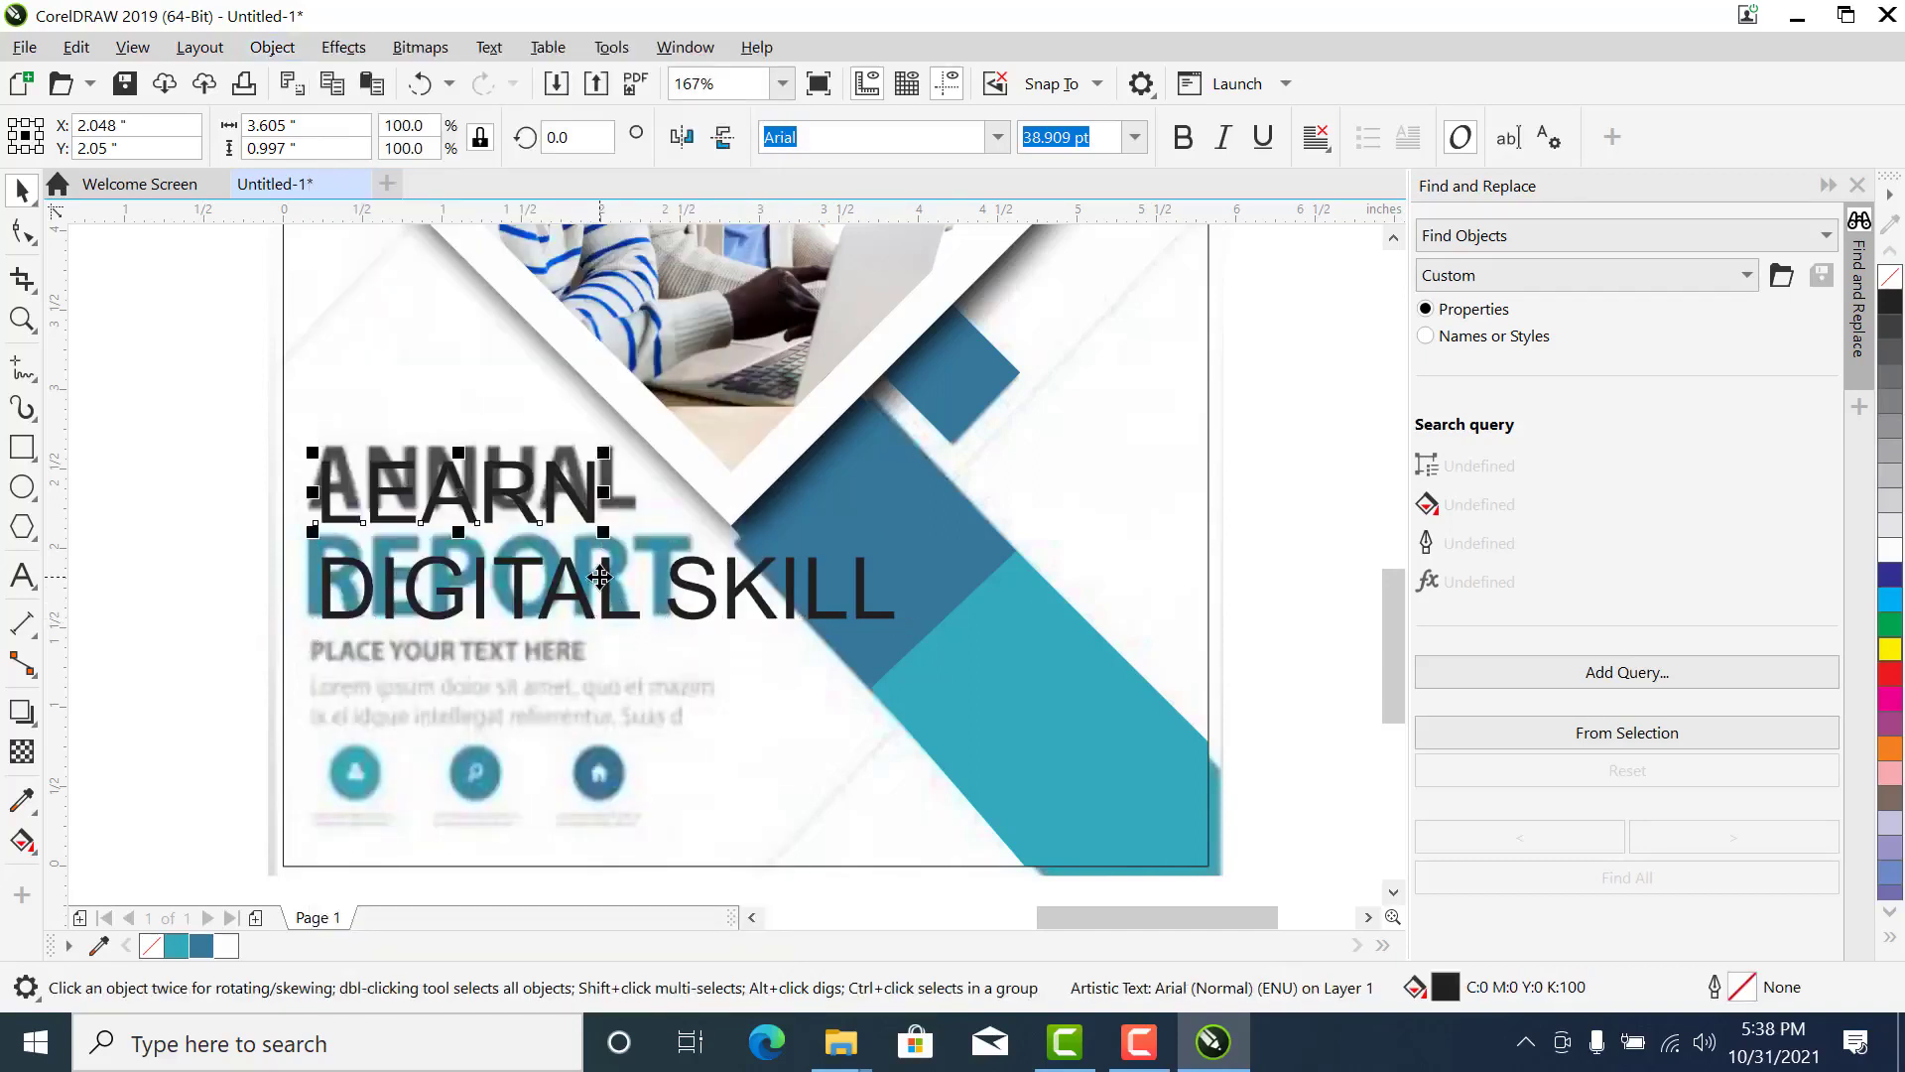
- Scale the LEARN line down to about 1.5 in wide and the DIGITAL SKILL line to about 2.5 in wide
left_click_drag(598, 536, 495, 488)
left_click(488, 591)
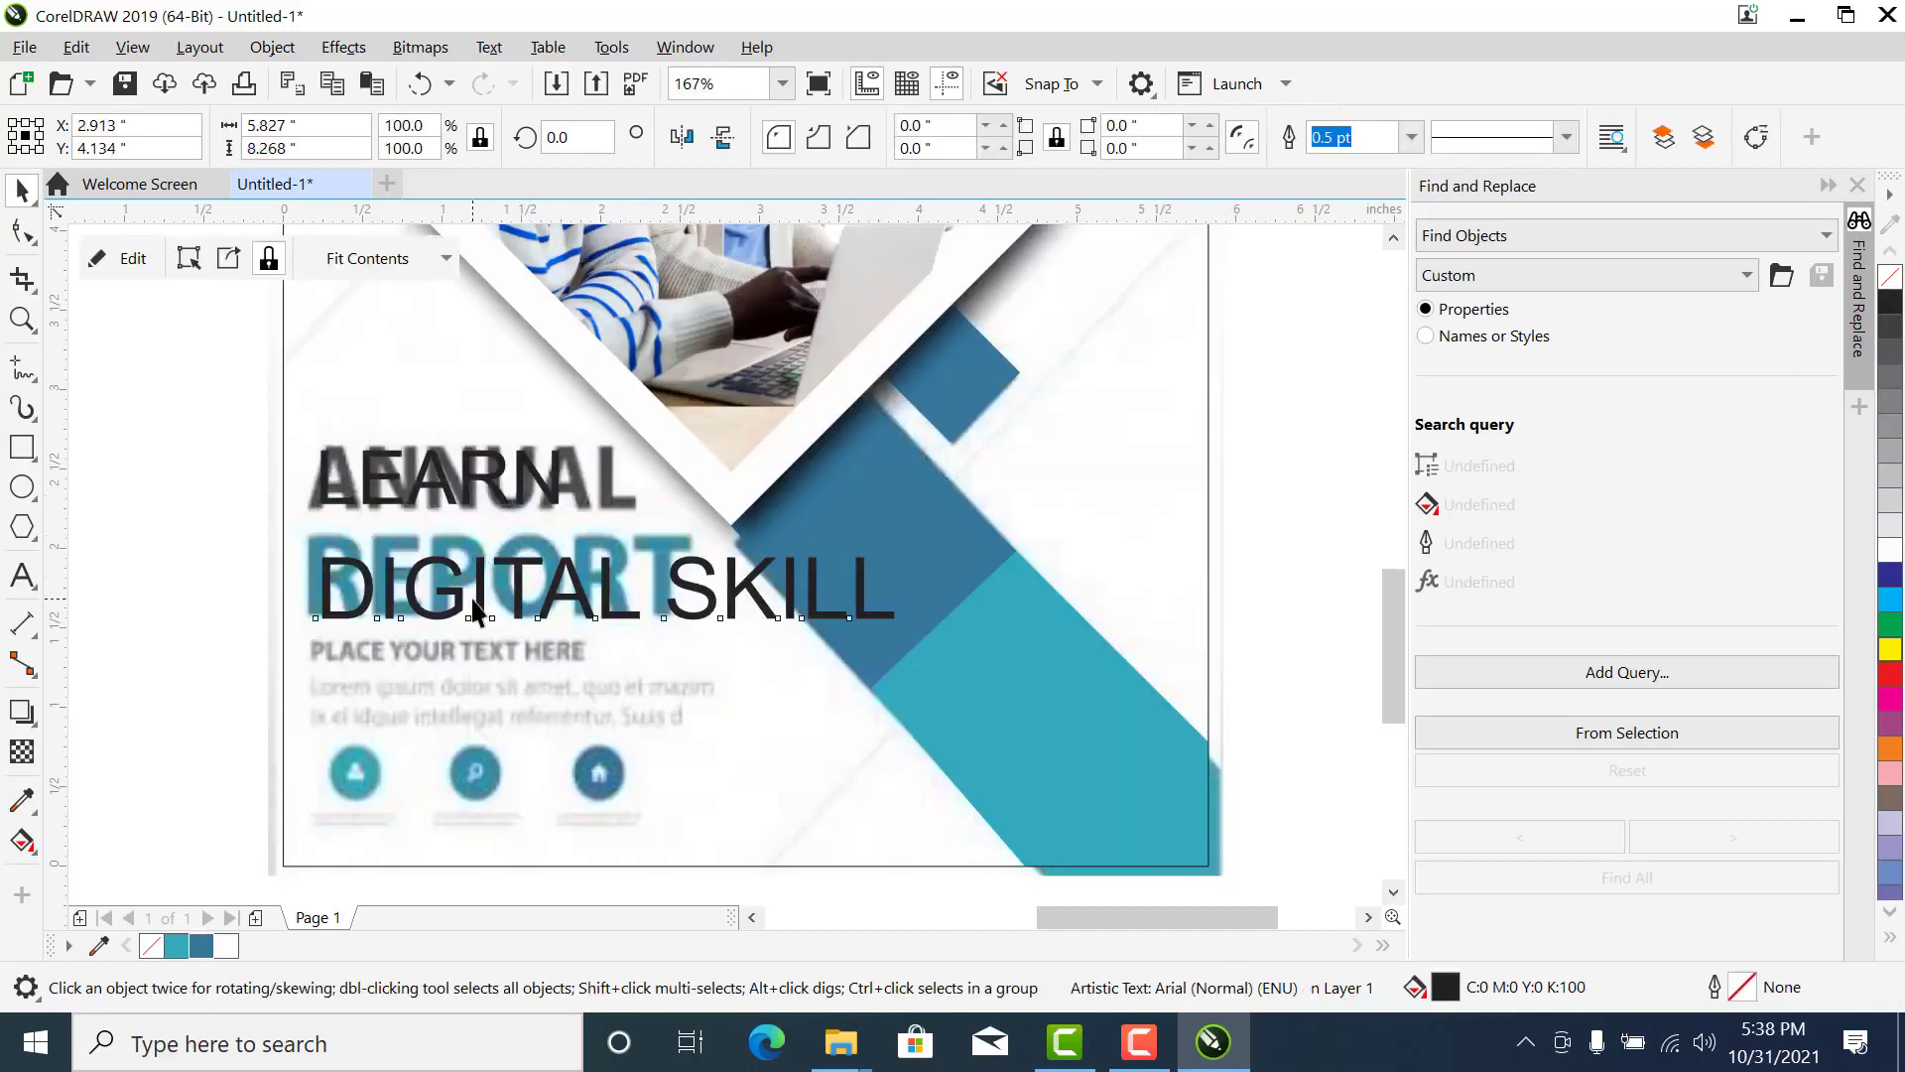
left_click_drag(897, 625, 731, 685)
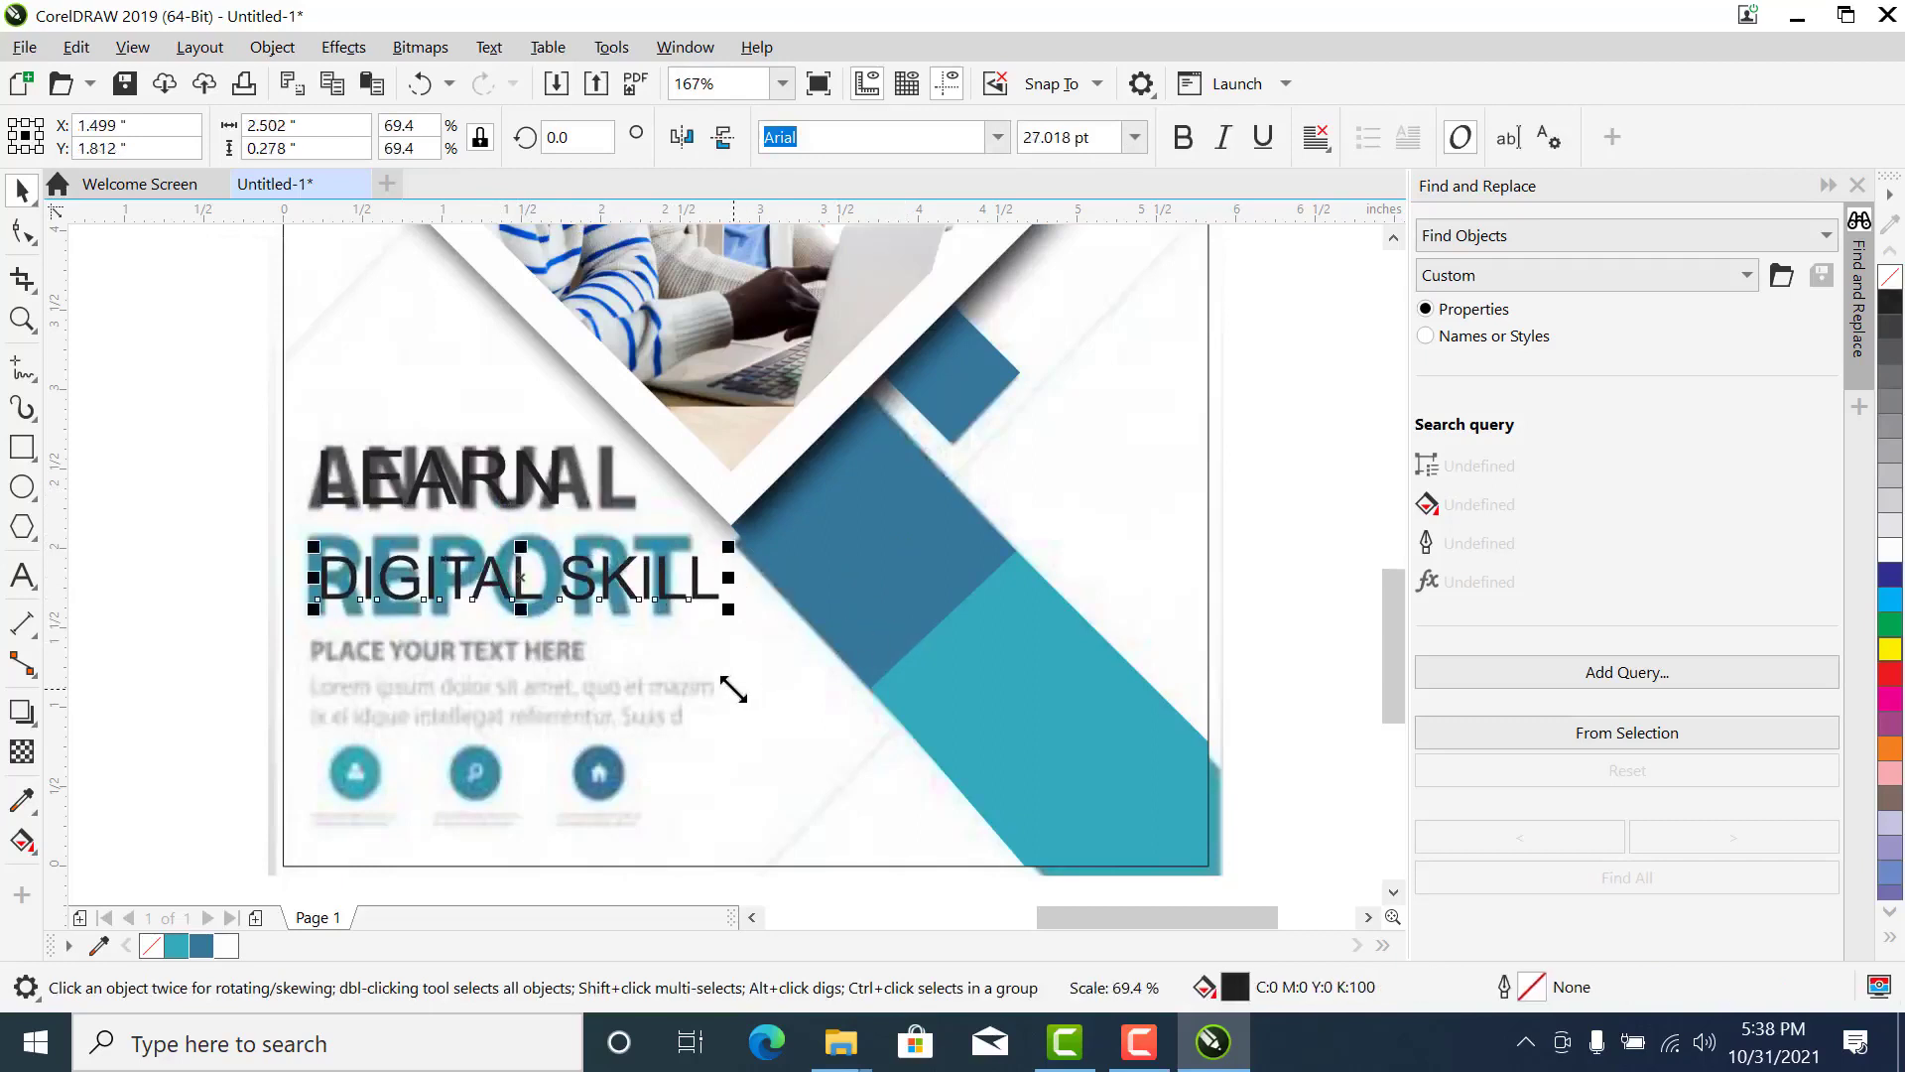
- Set DIGITAL SKILL in Arial MT Black and stretch it over the reference's REPORT title, about 2.54 in wide
left_click(997, 139)
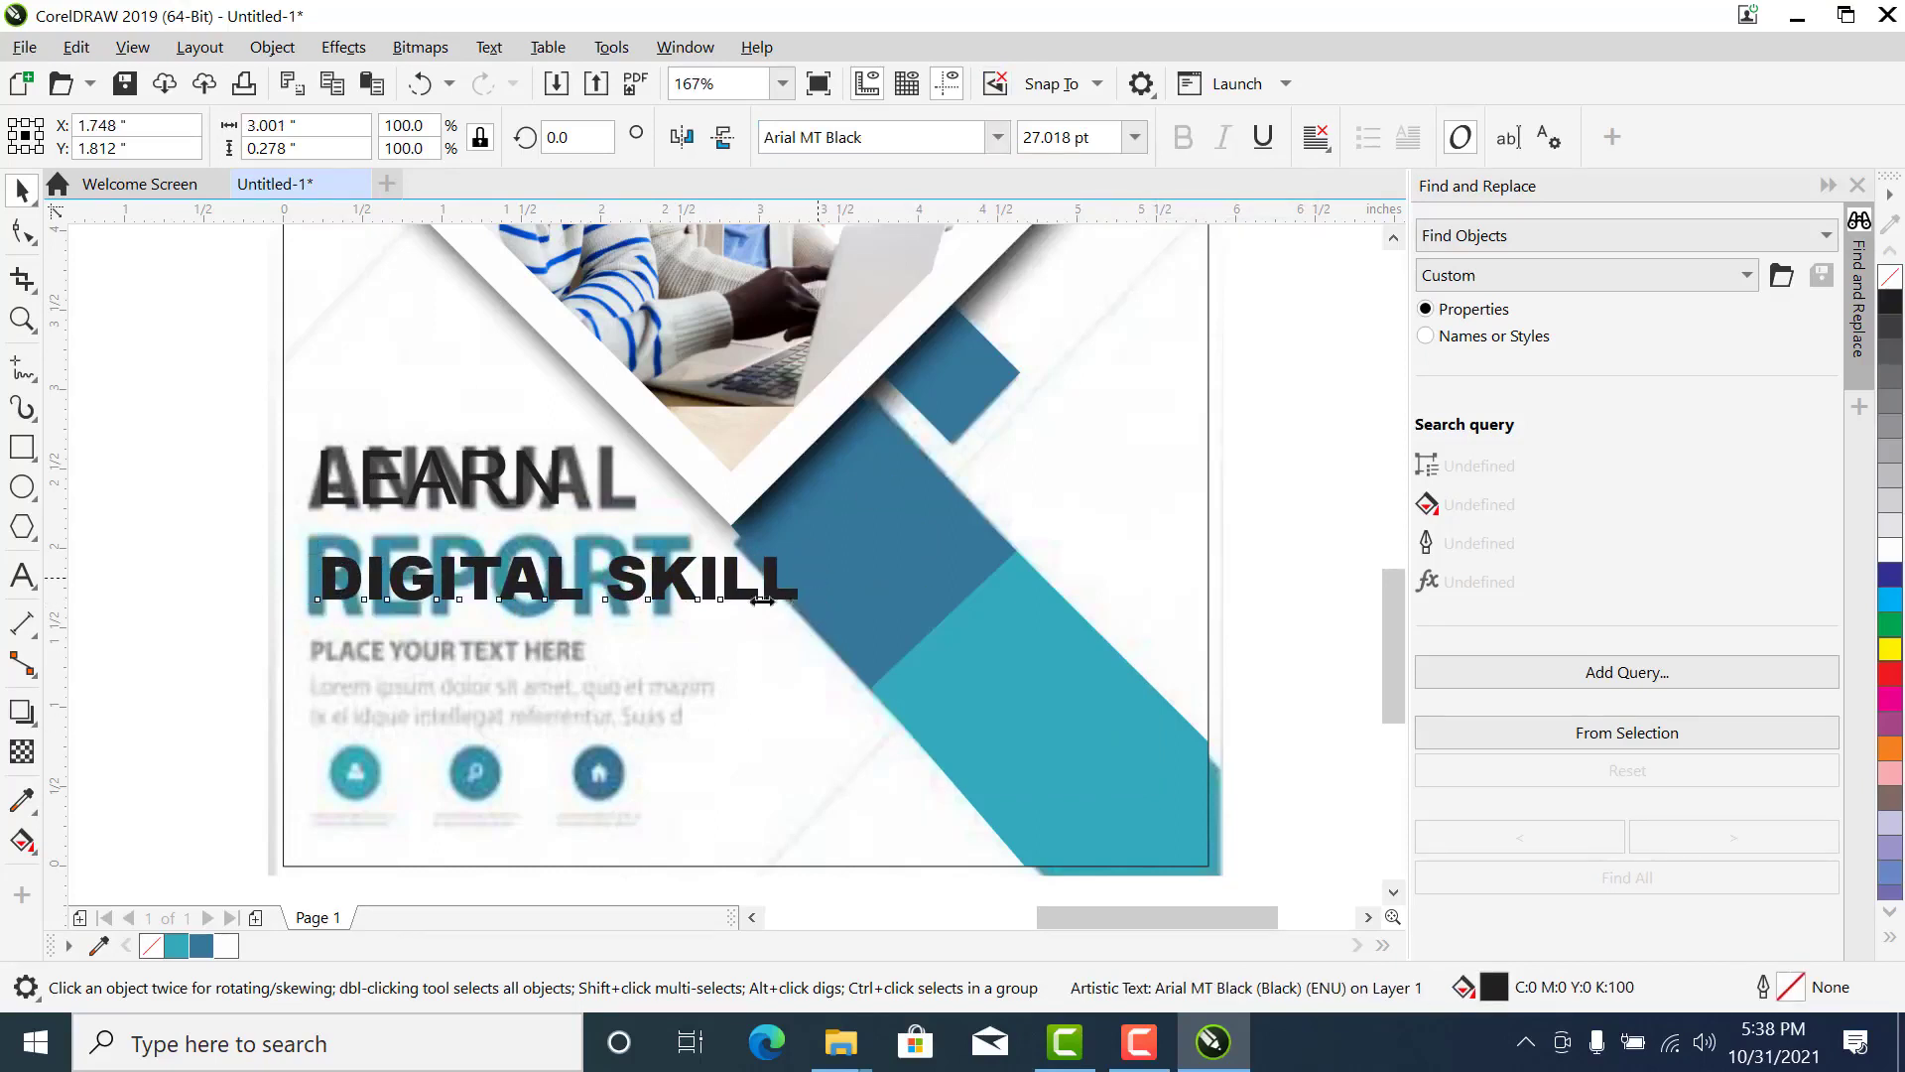
left_click_drag(808, 577, 643, 633)
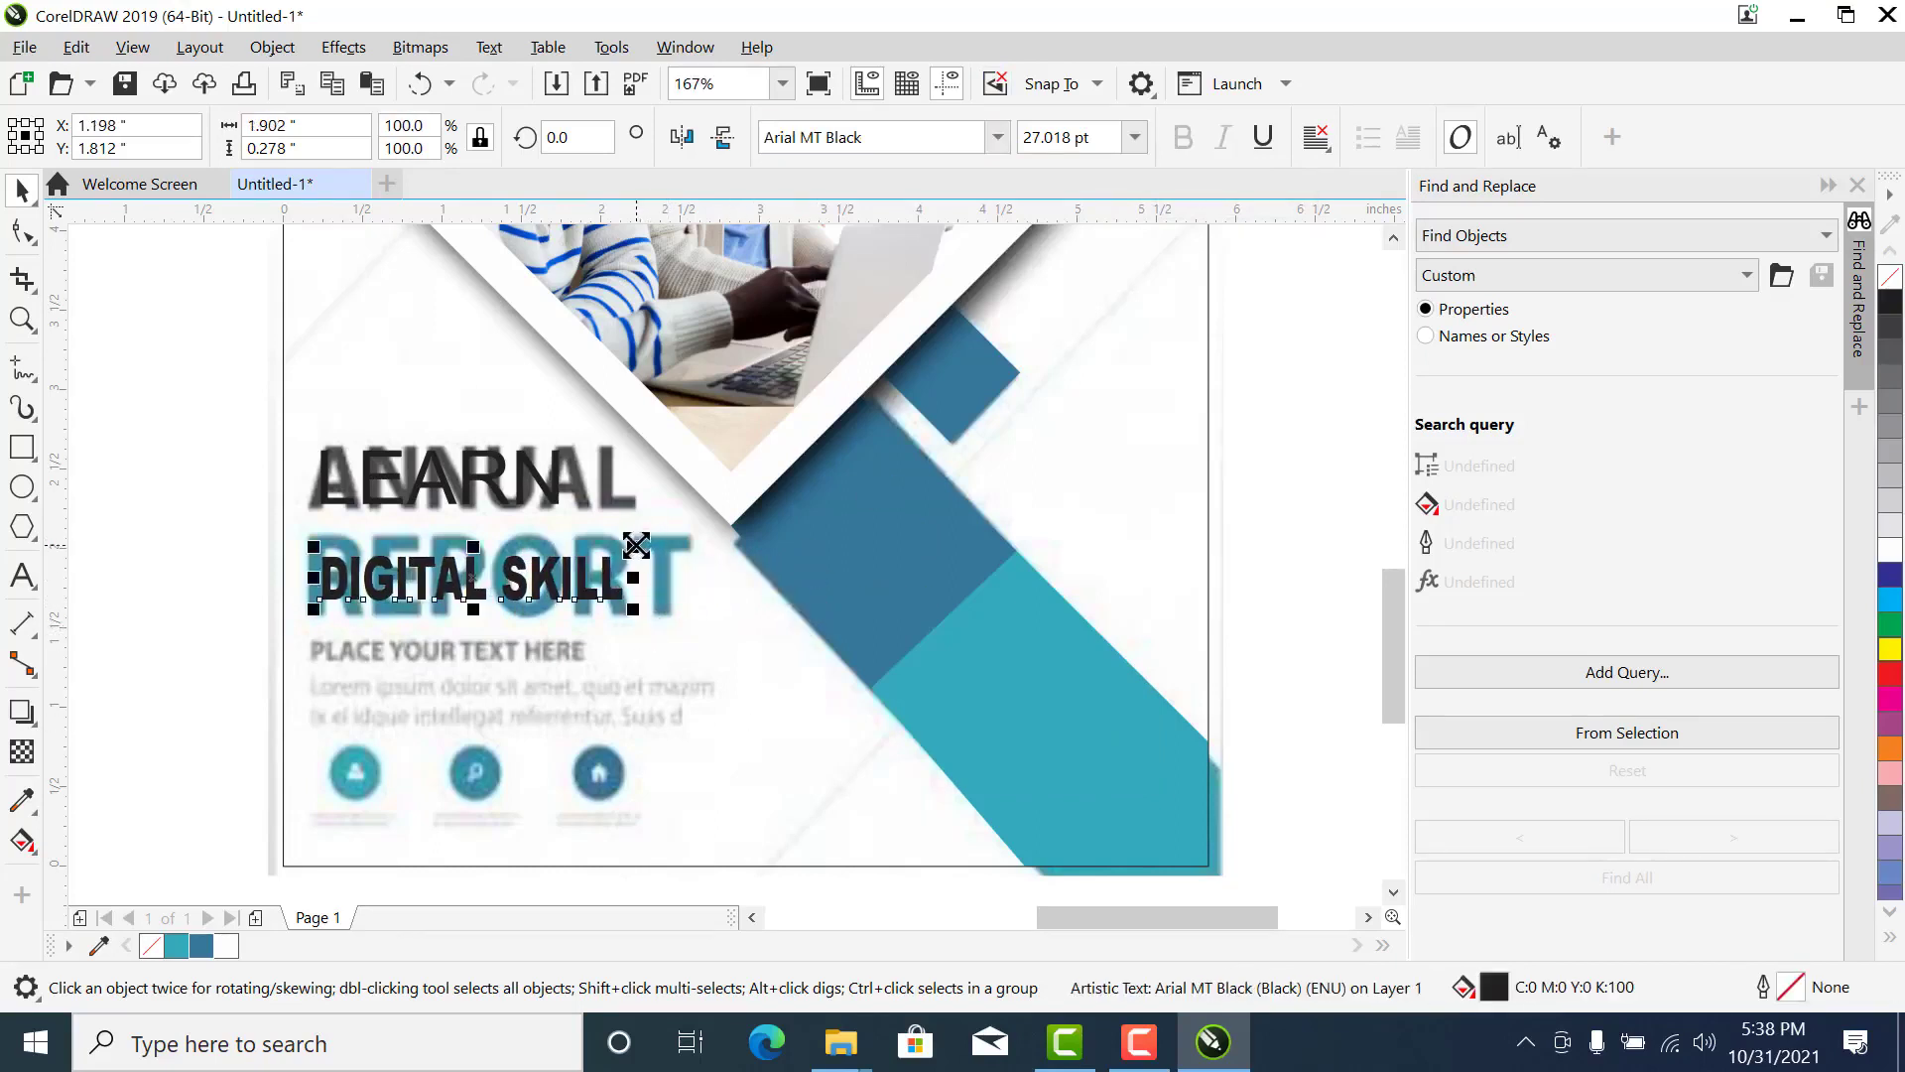
left_click_drag(636, 545, 684, 508)
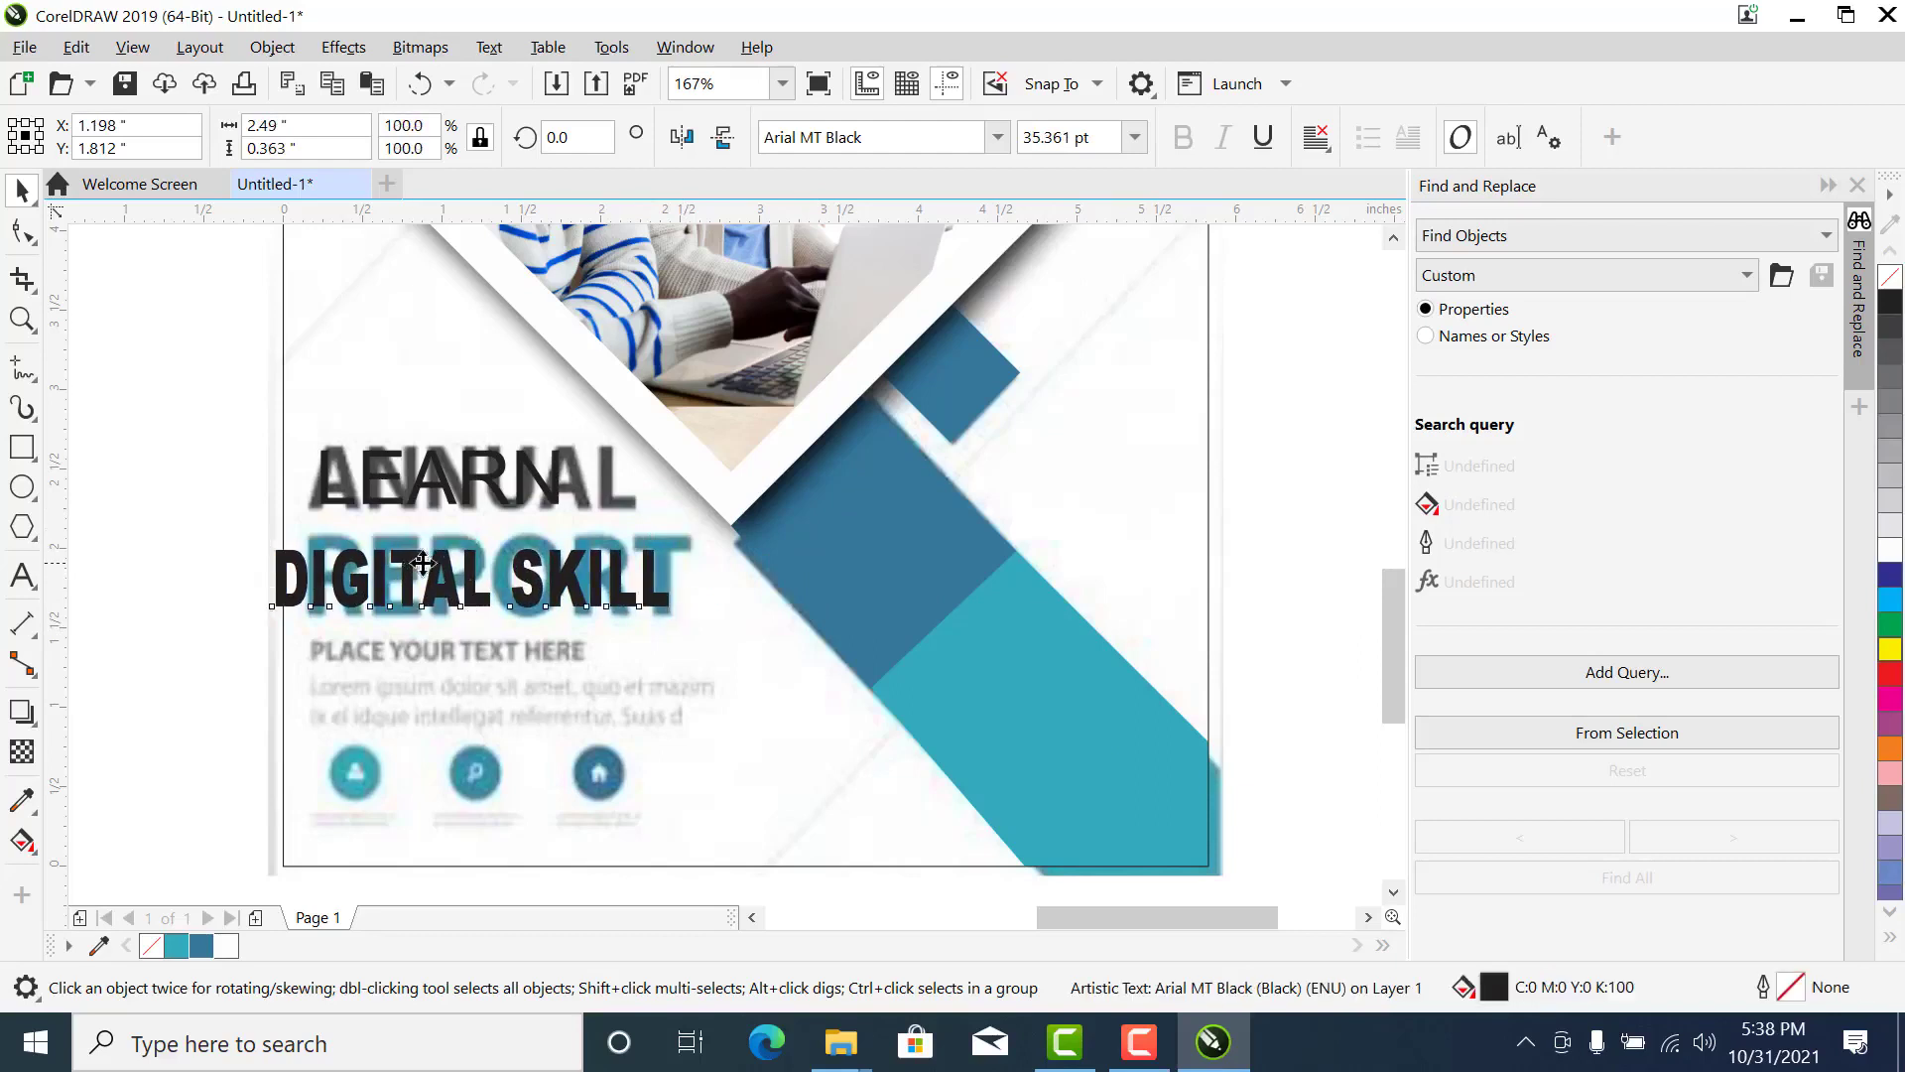
left_click_drag(422, 563, 454, 550)
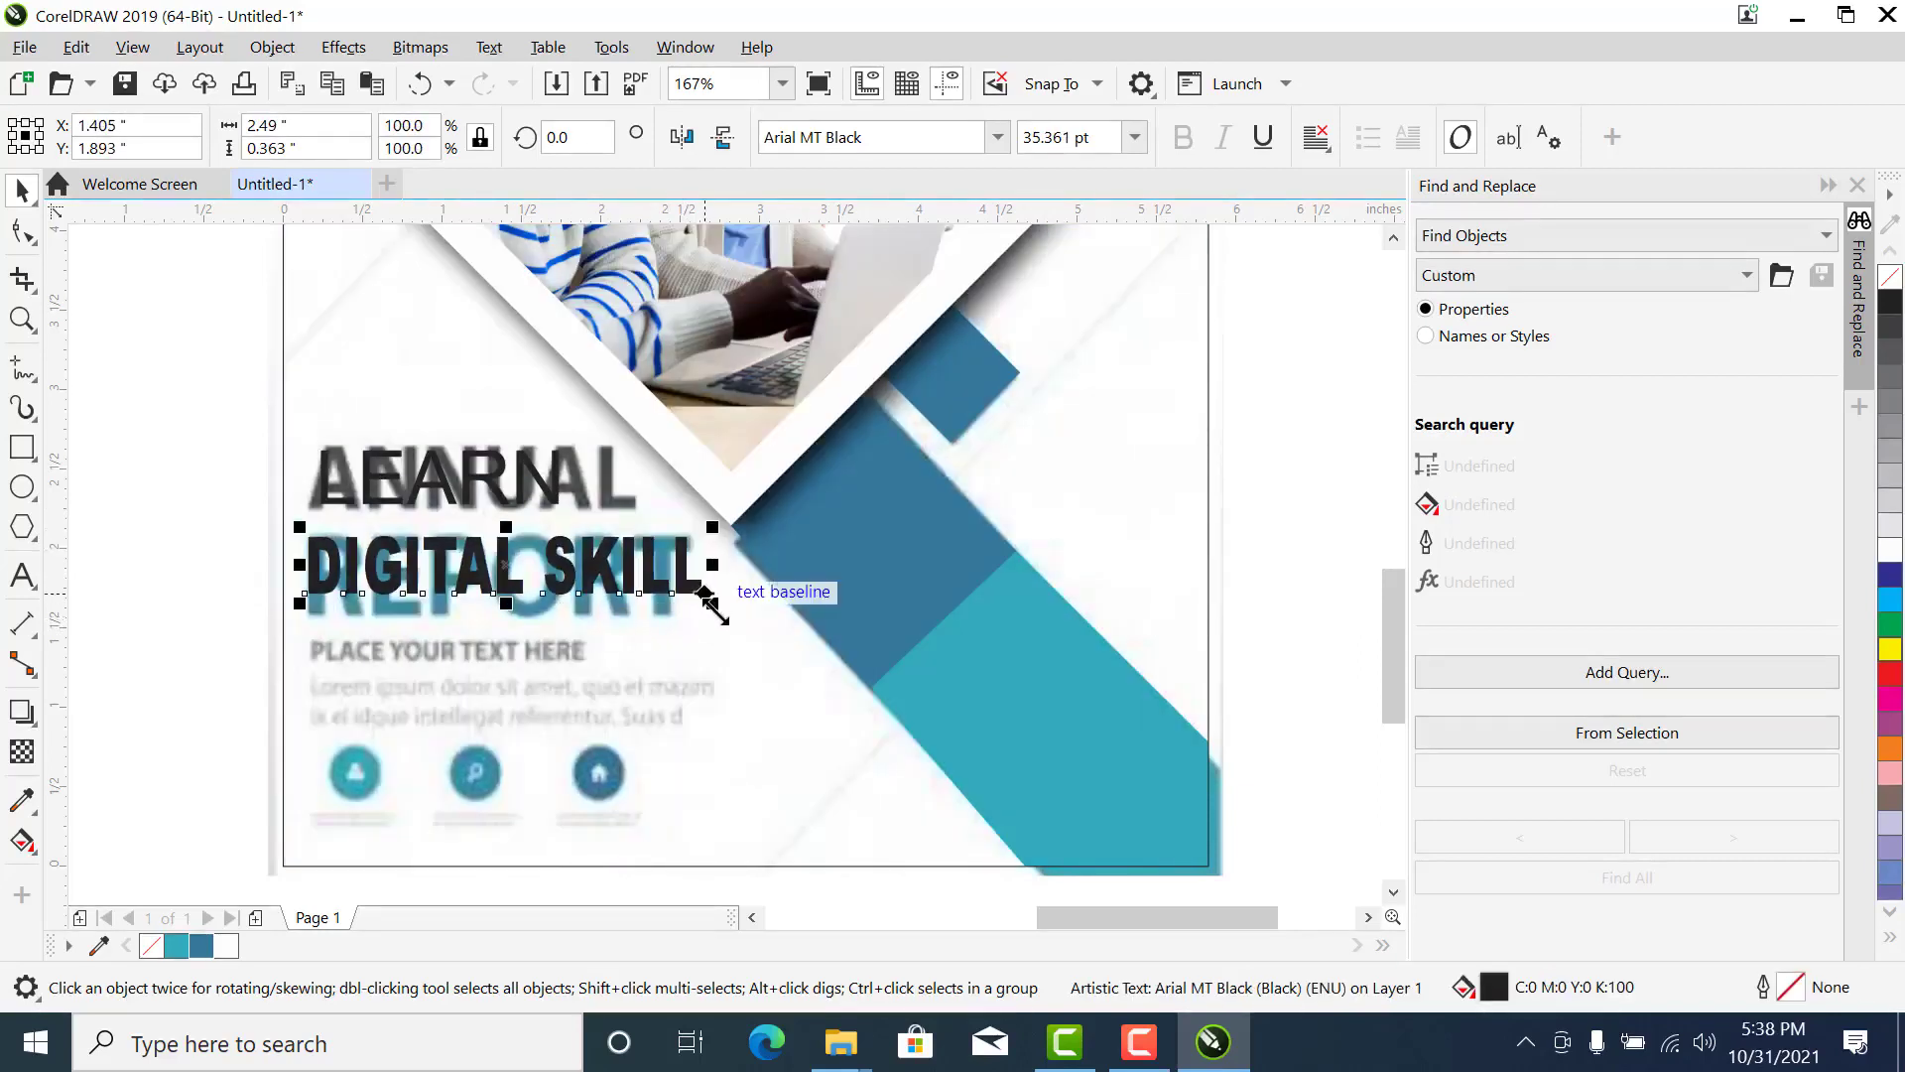
left_click_drag(706, 596, 843, 692)
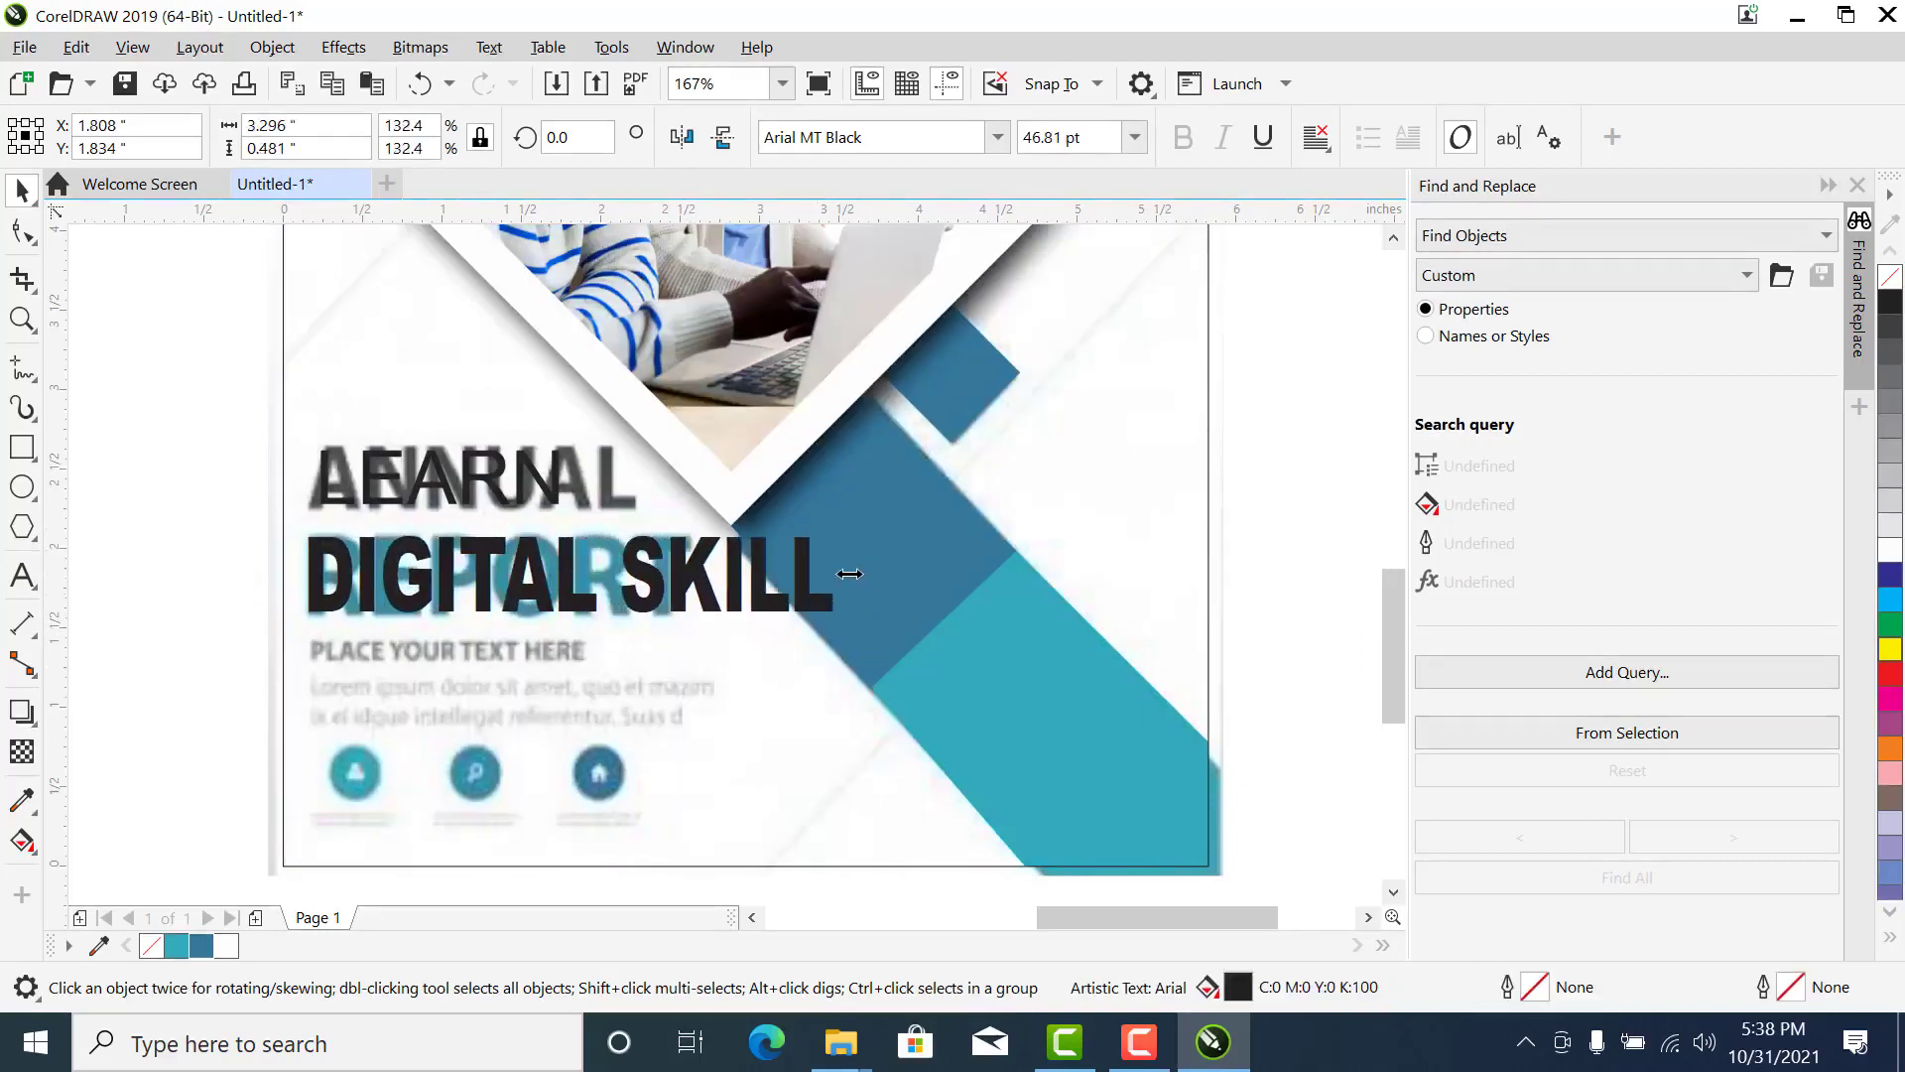
left_click_drag(849, 574, 716, 633)
- Make LEARN bold with a dark grey fill and fill DIGITAL SKILL with the design's blue
left_click(540, 486)
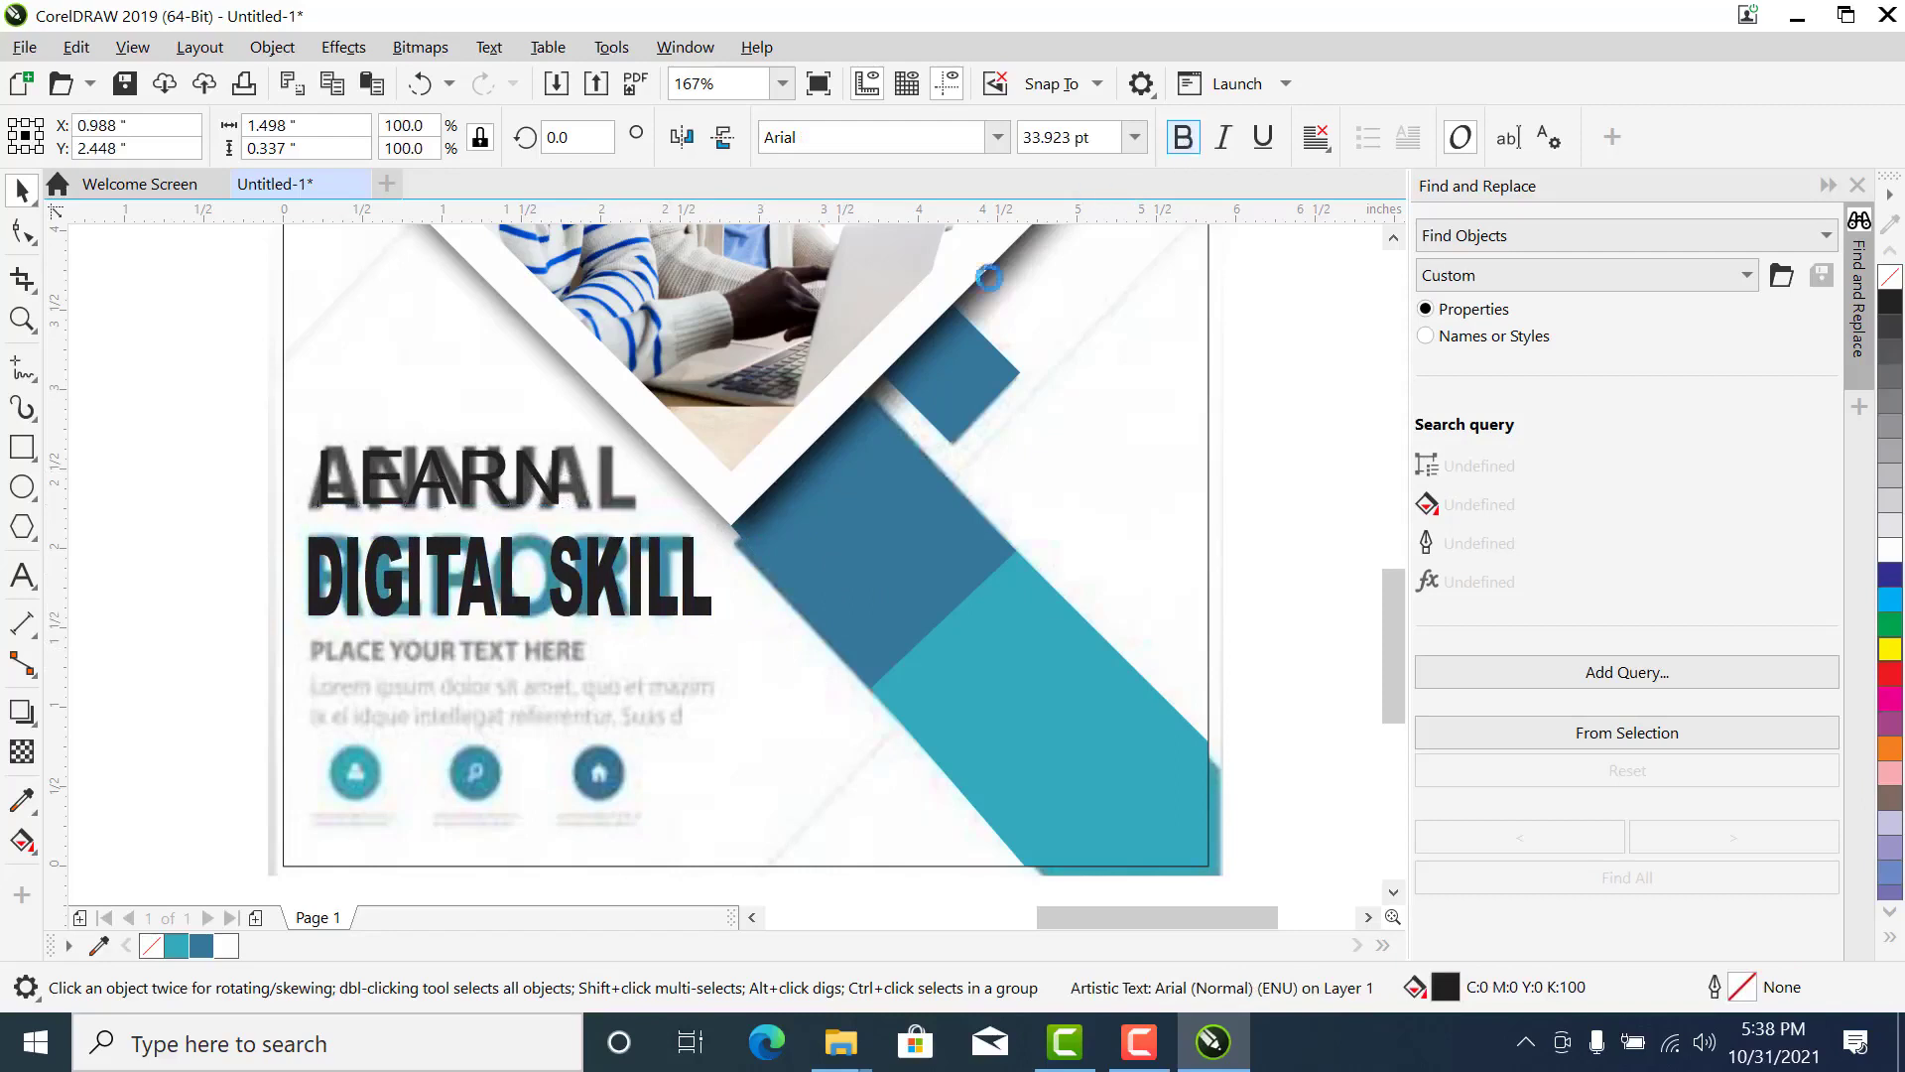
left_click(214, 430)
left_click_drag(372, 586, 371, 576)
left_click(142, 561)
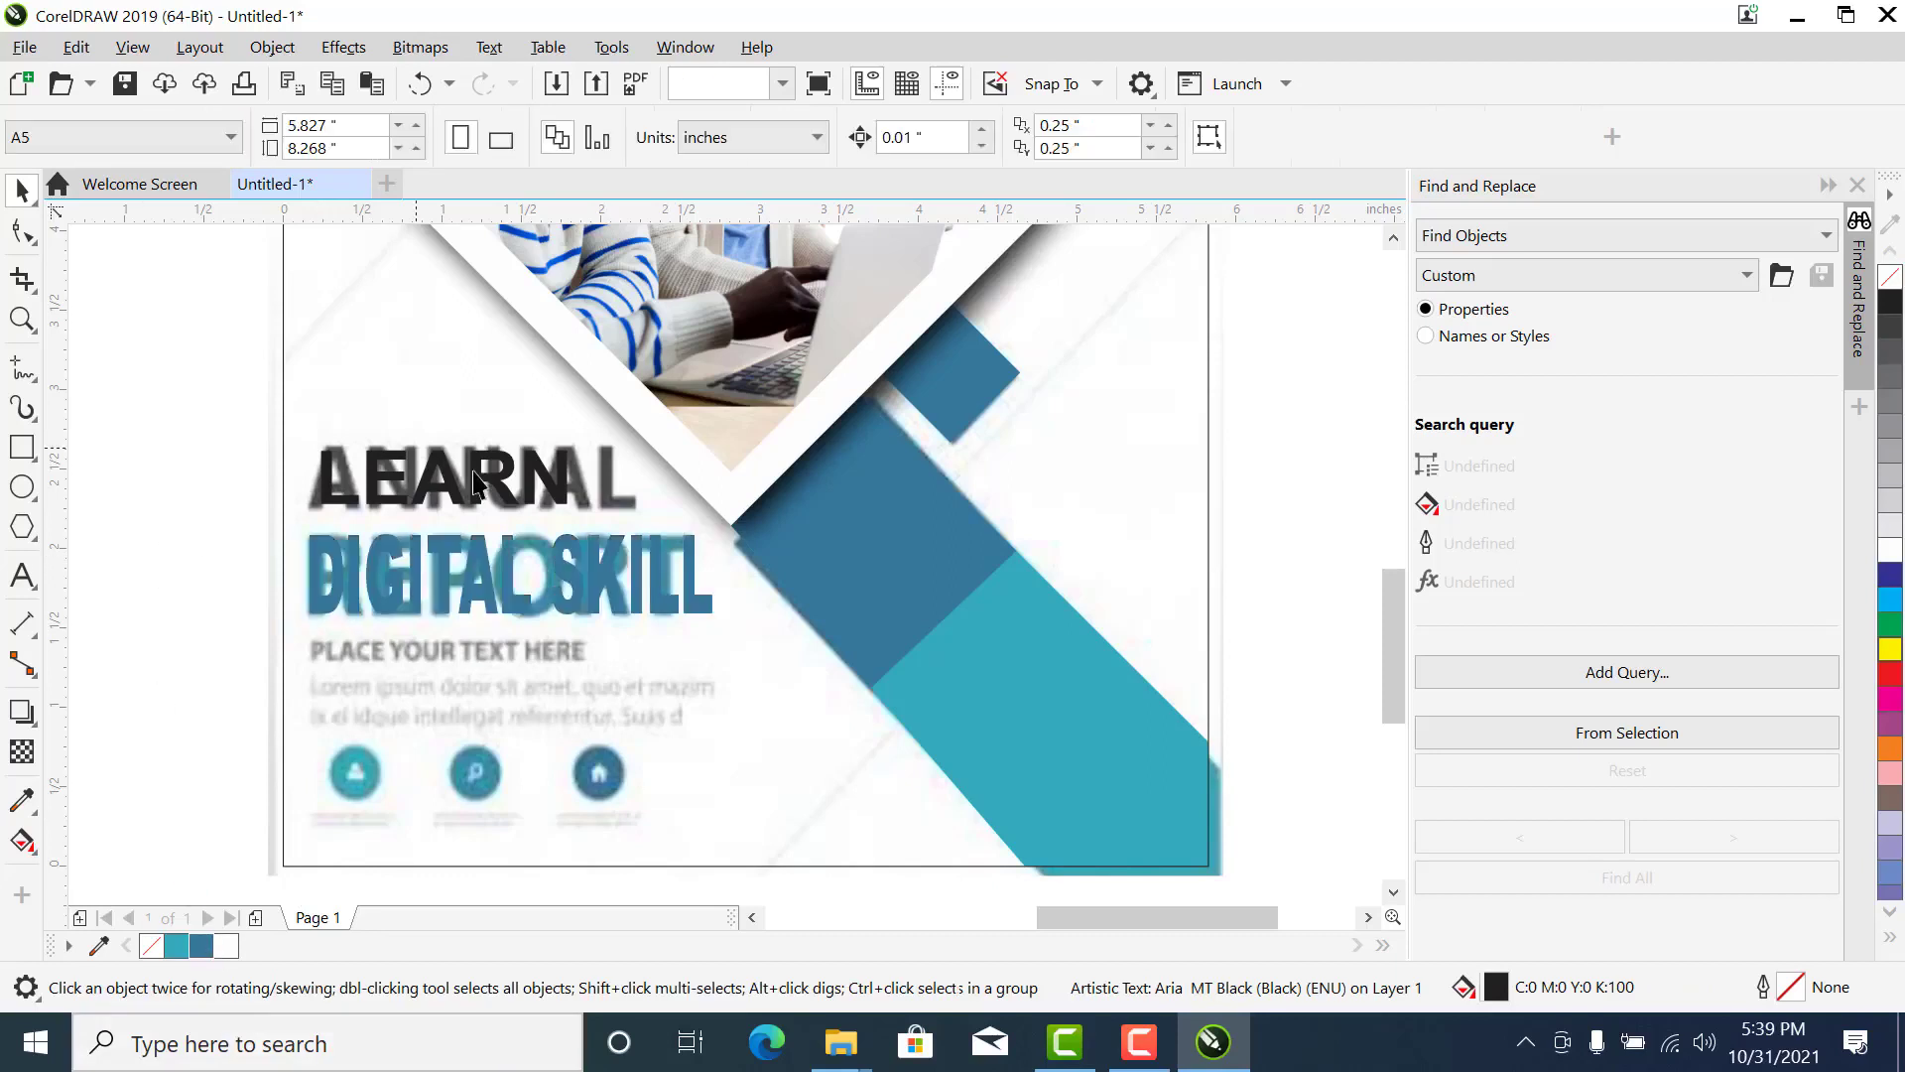
left_click(473, 493)
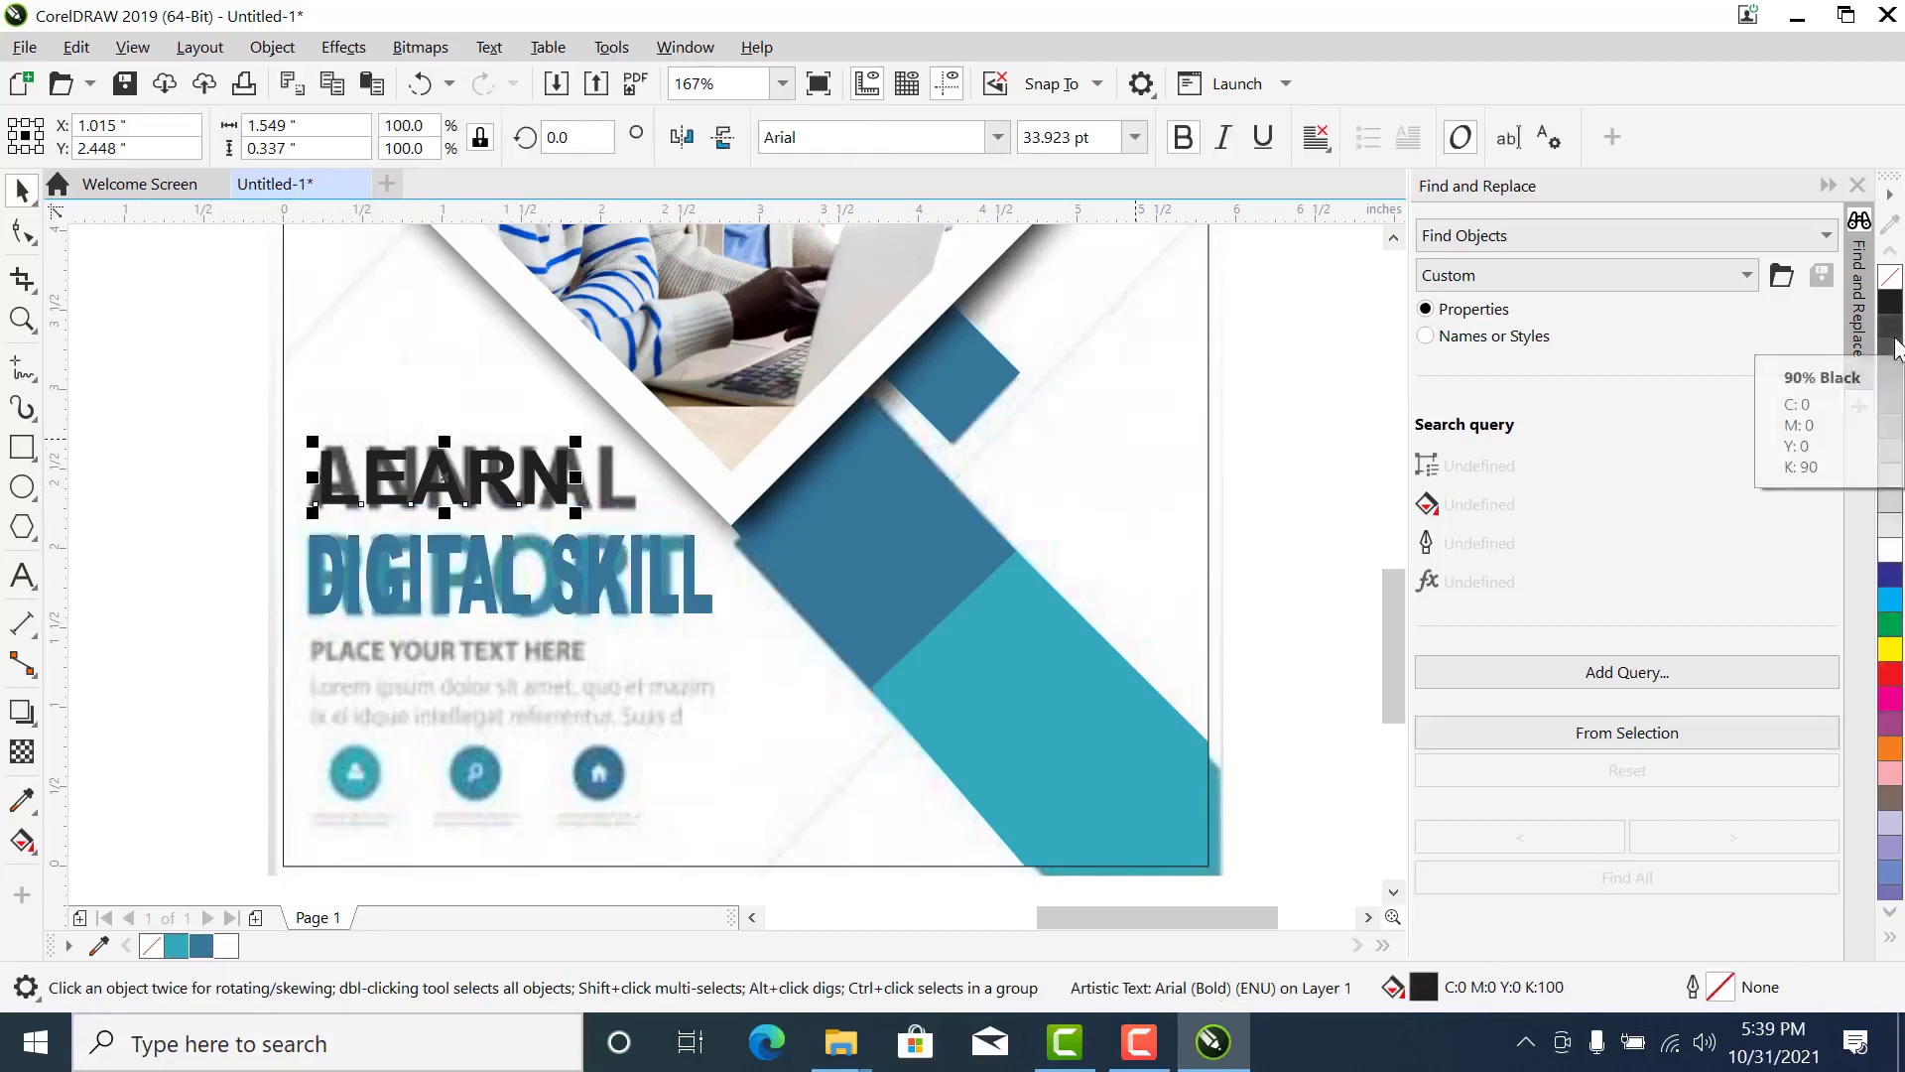
left_click(1895, 343)
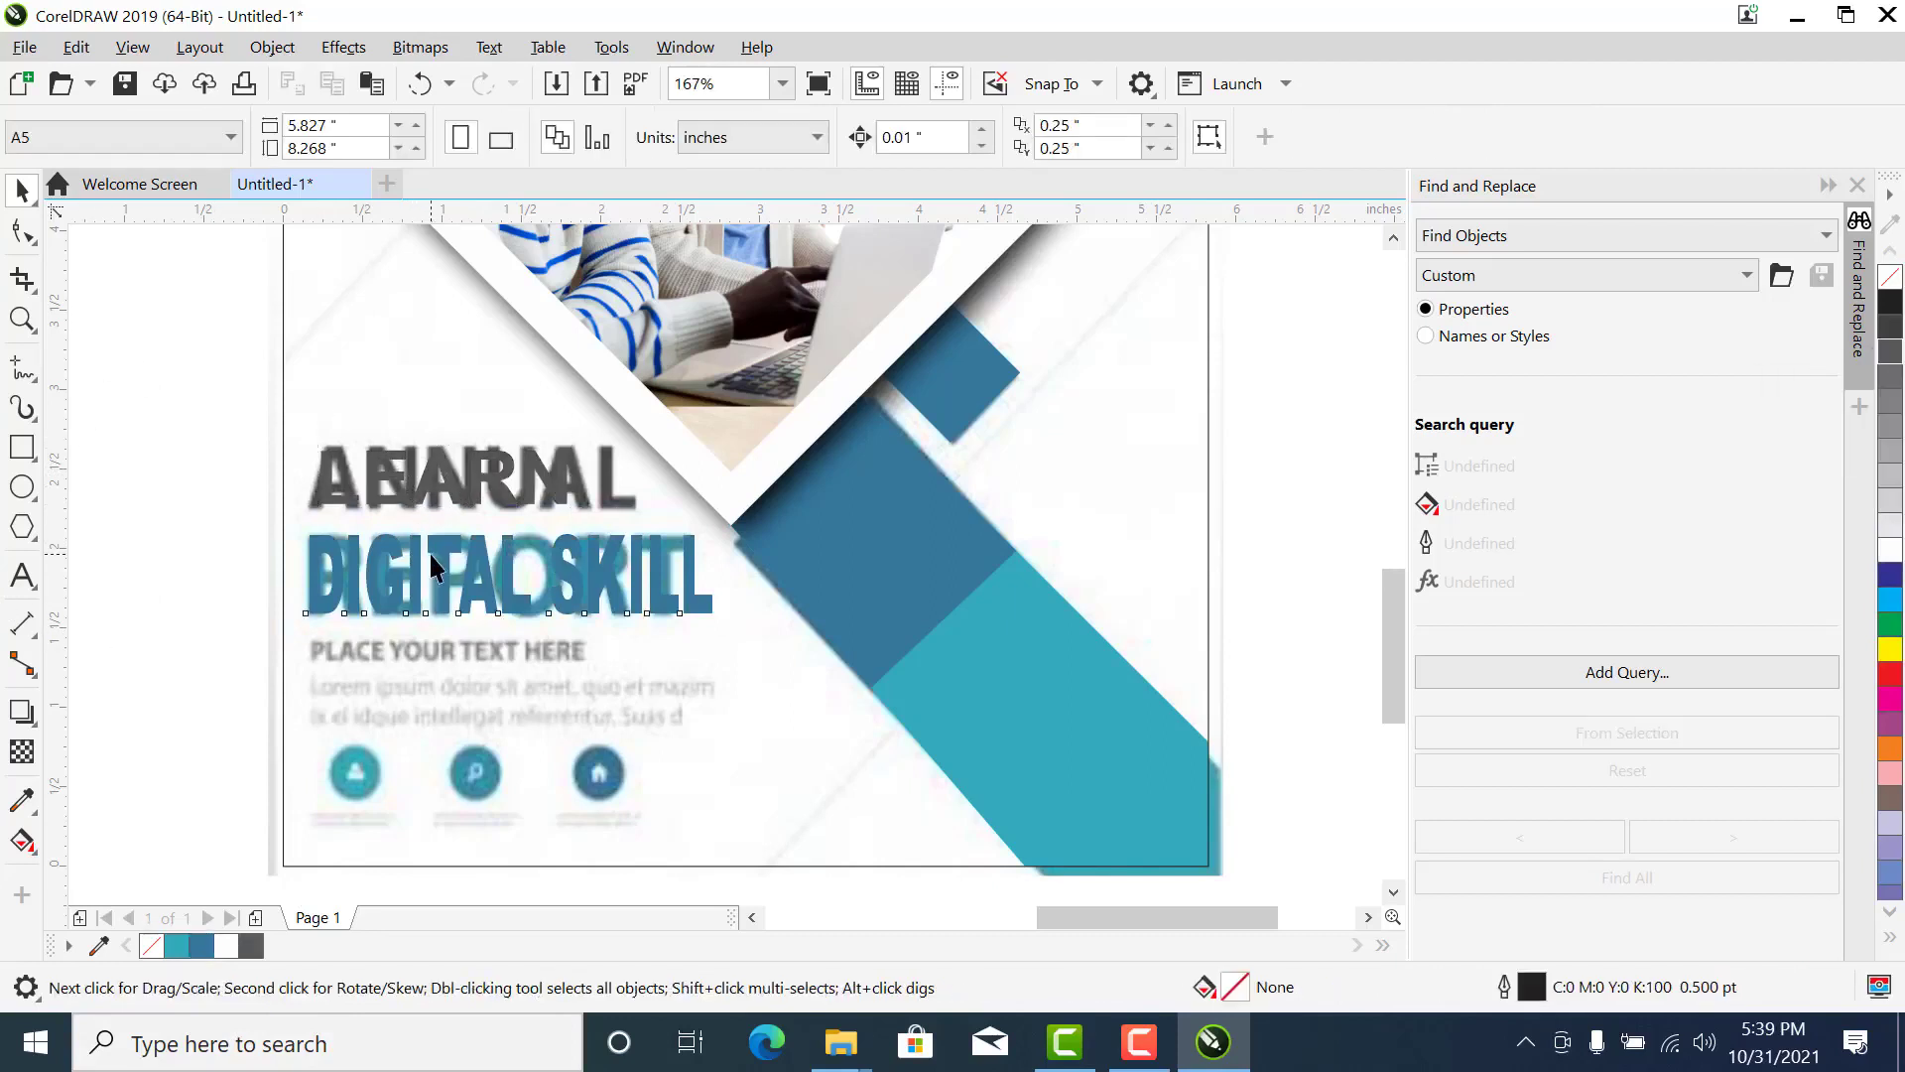
- Move the Upskill yourself text from beside the page onto the flyer and shrink it to about 3.38 in wide
left_click(431, 571)
scroll(431, 553, "down", 5)
left_click_drag(125, 573, 514, 591)
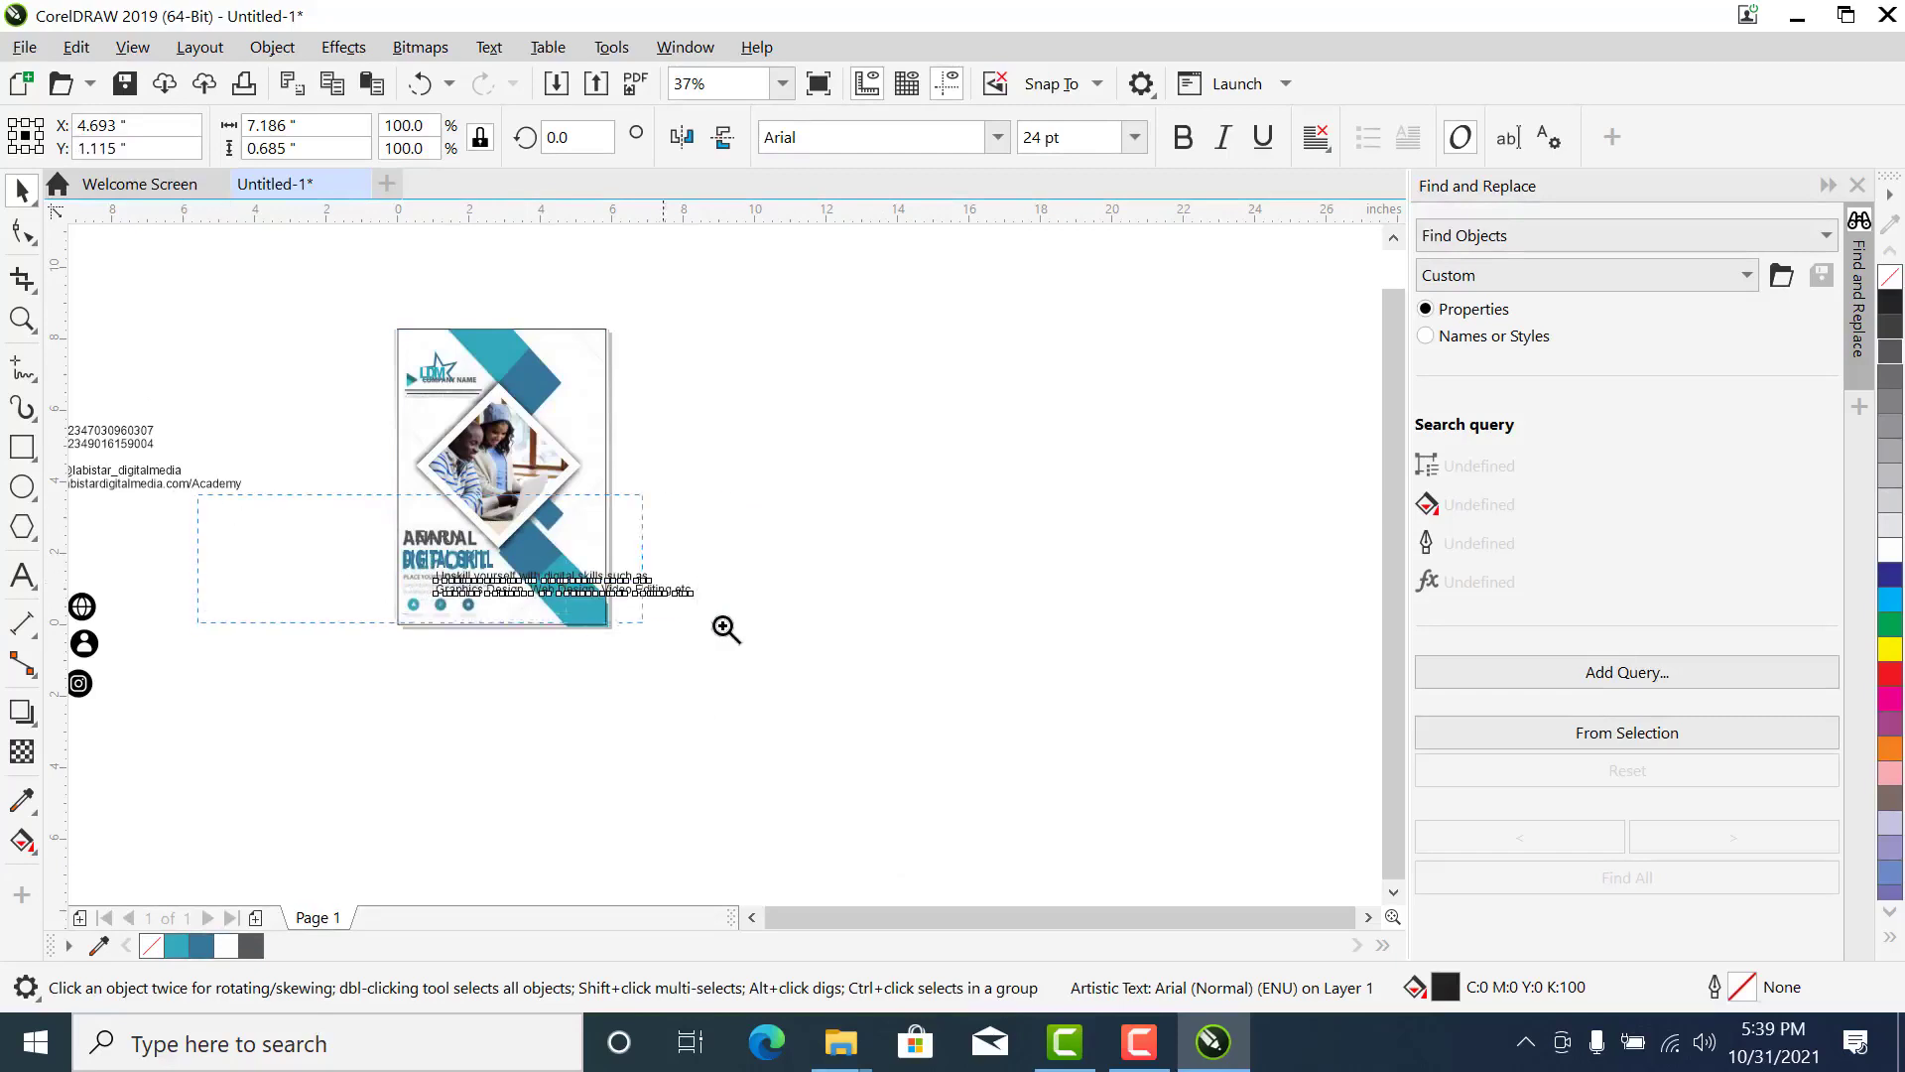
left_click_drag(724, 627, 740, 624)
left_click_drag(1274, 666, 1084, 667)
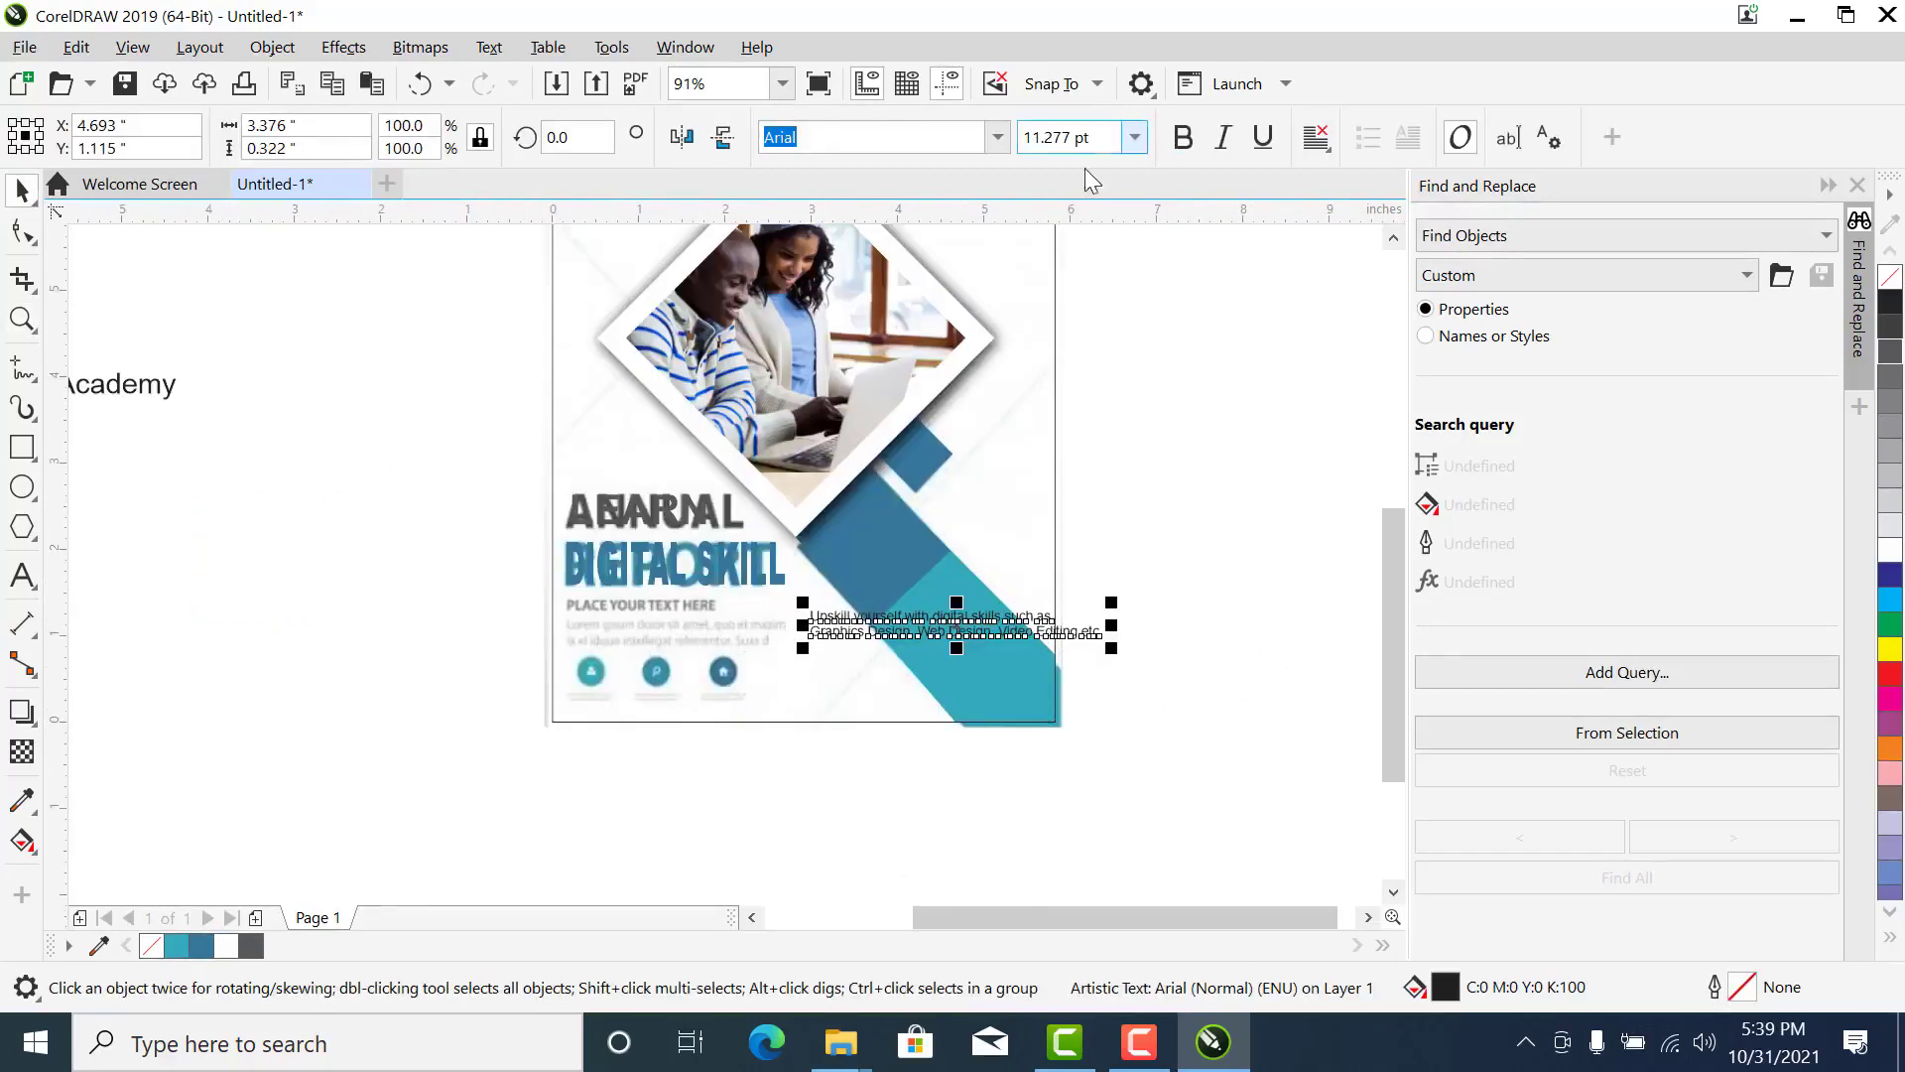
- Centre-align the Upskill yourself text and place it beneath the DIGITAL SKILL line
left_click(1316, 138)
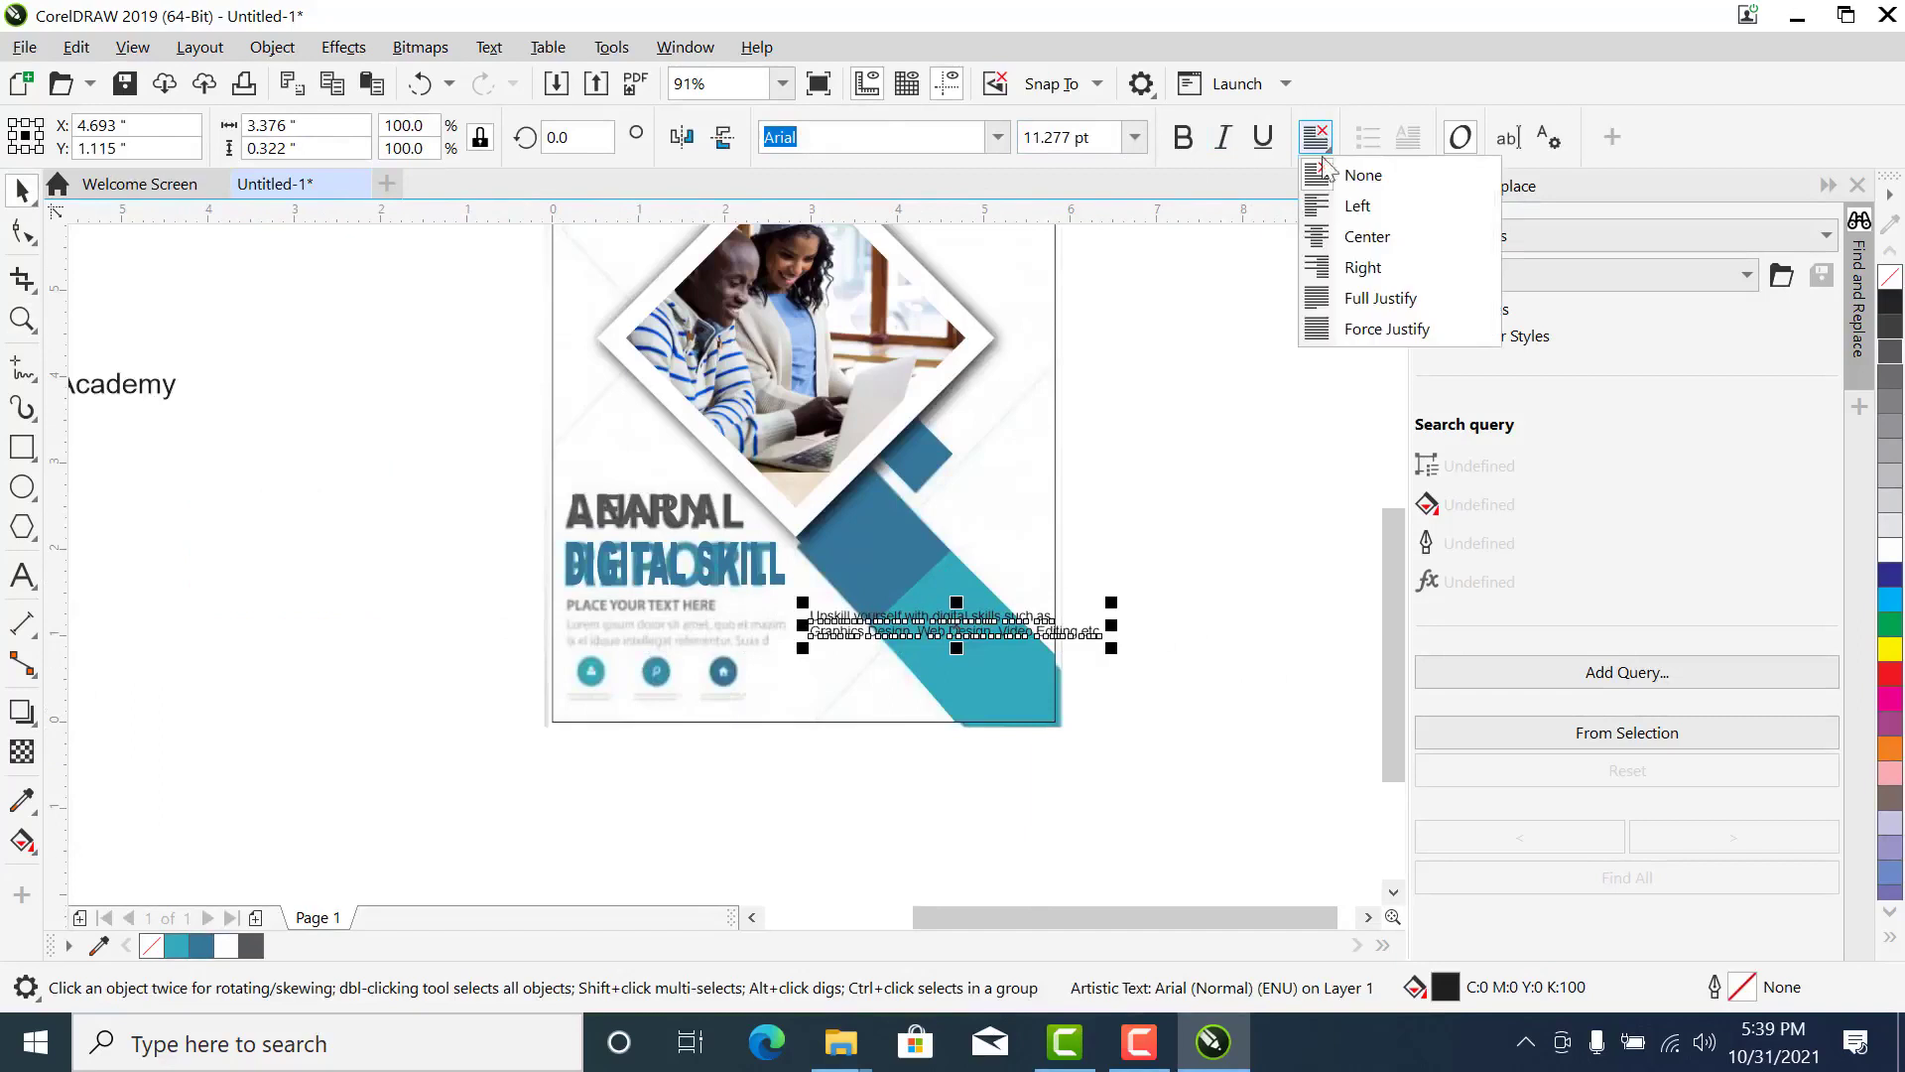
left_click(1362, 246)
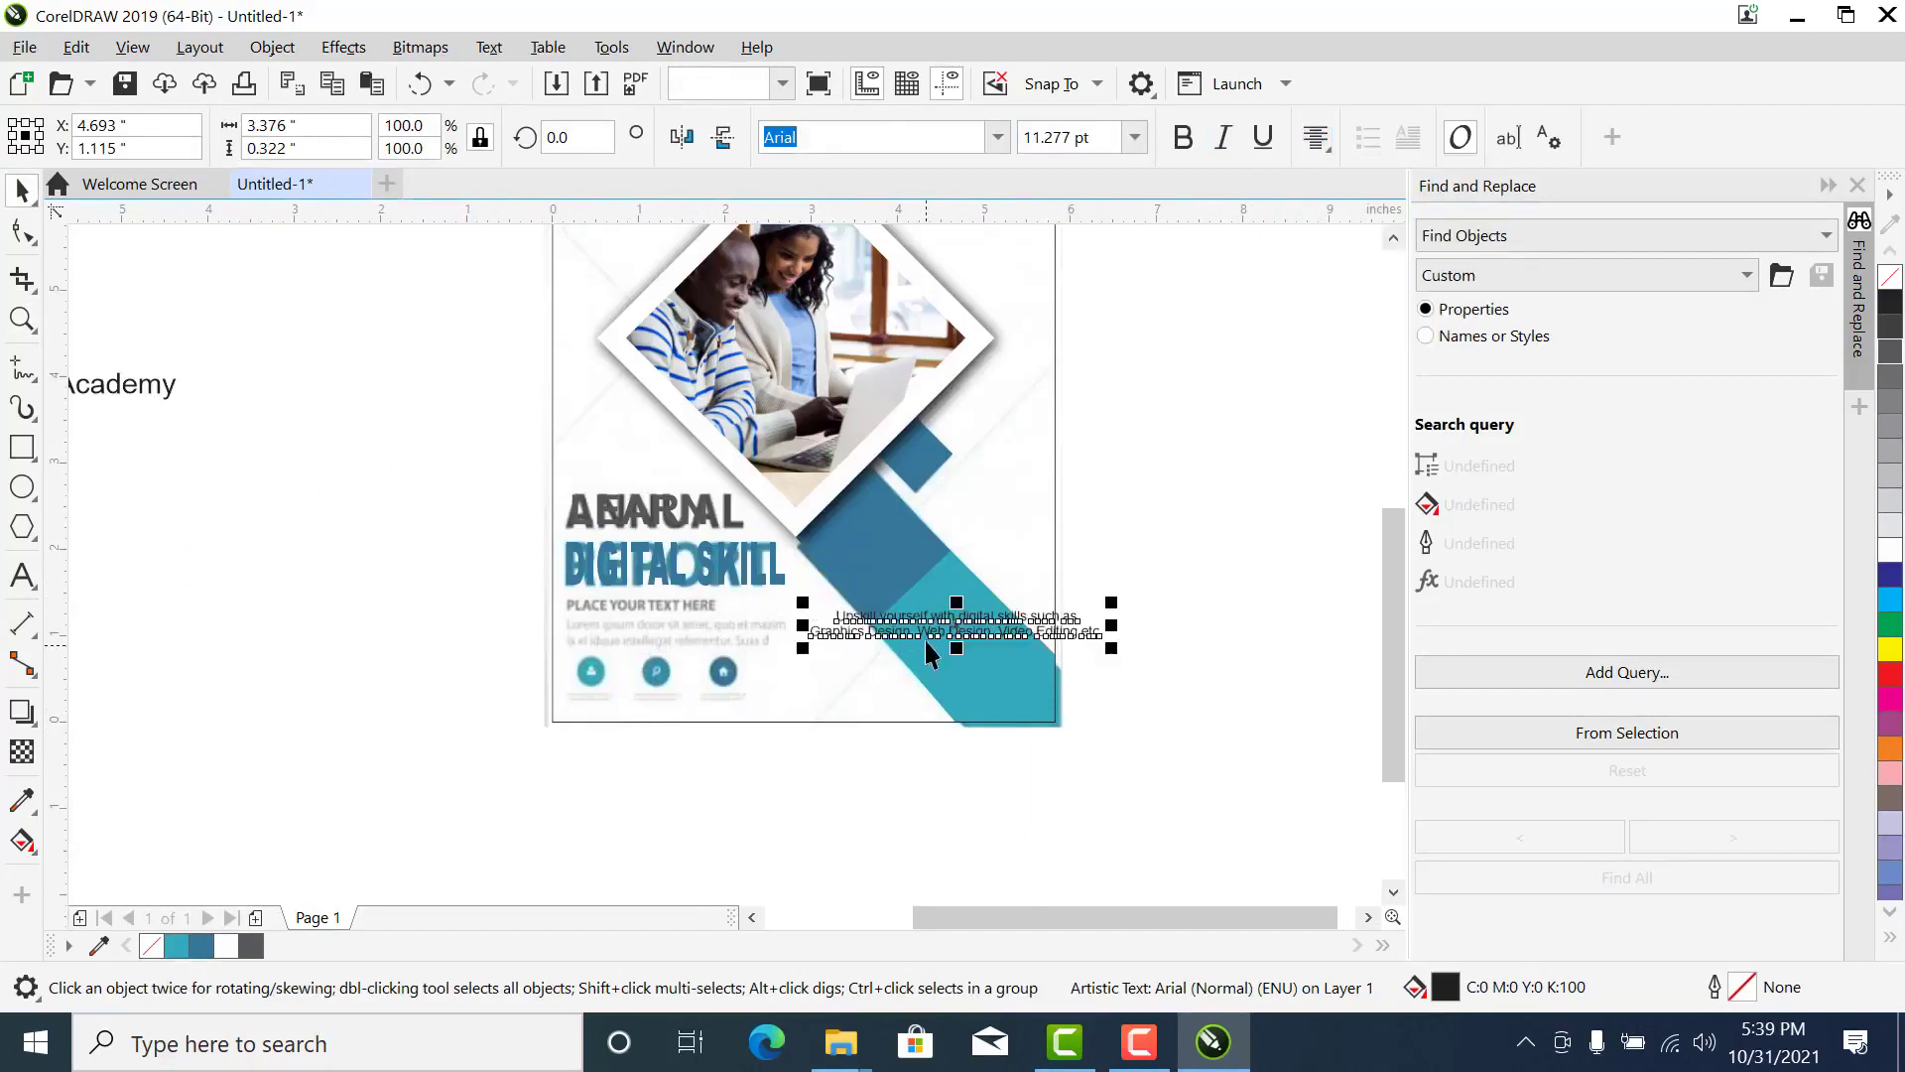
left_click_drag(924, 639, 654, 616)
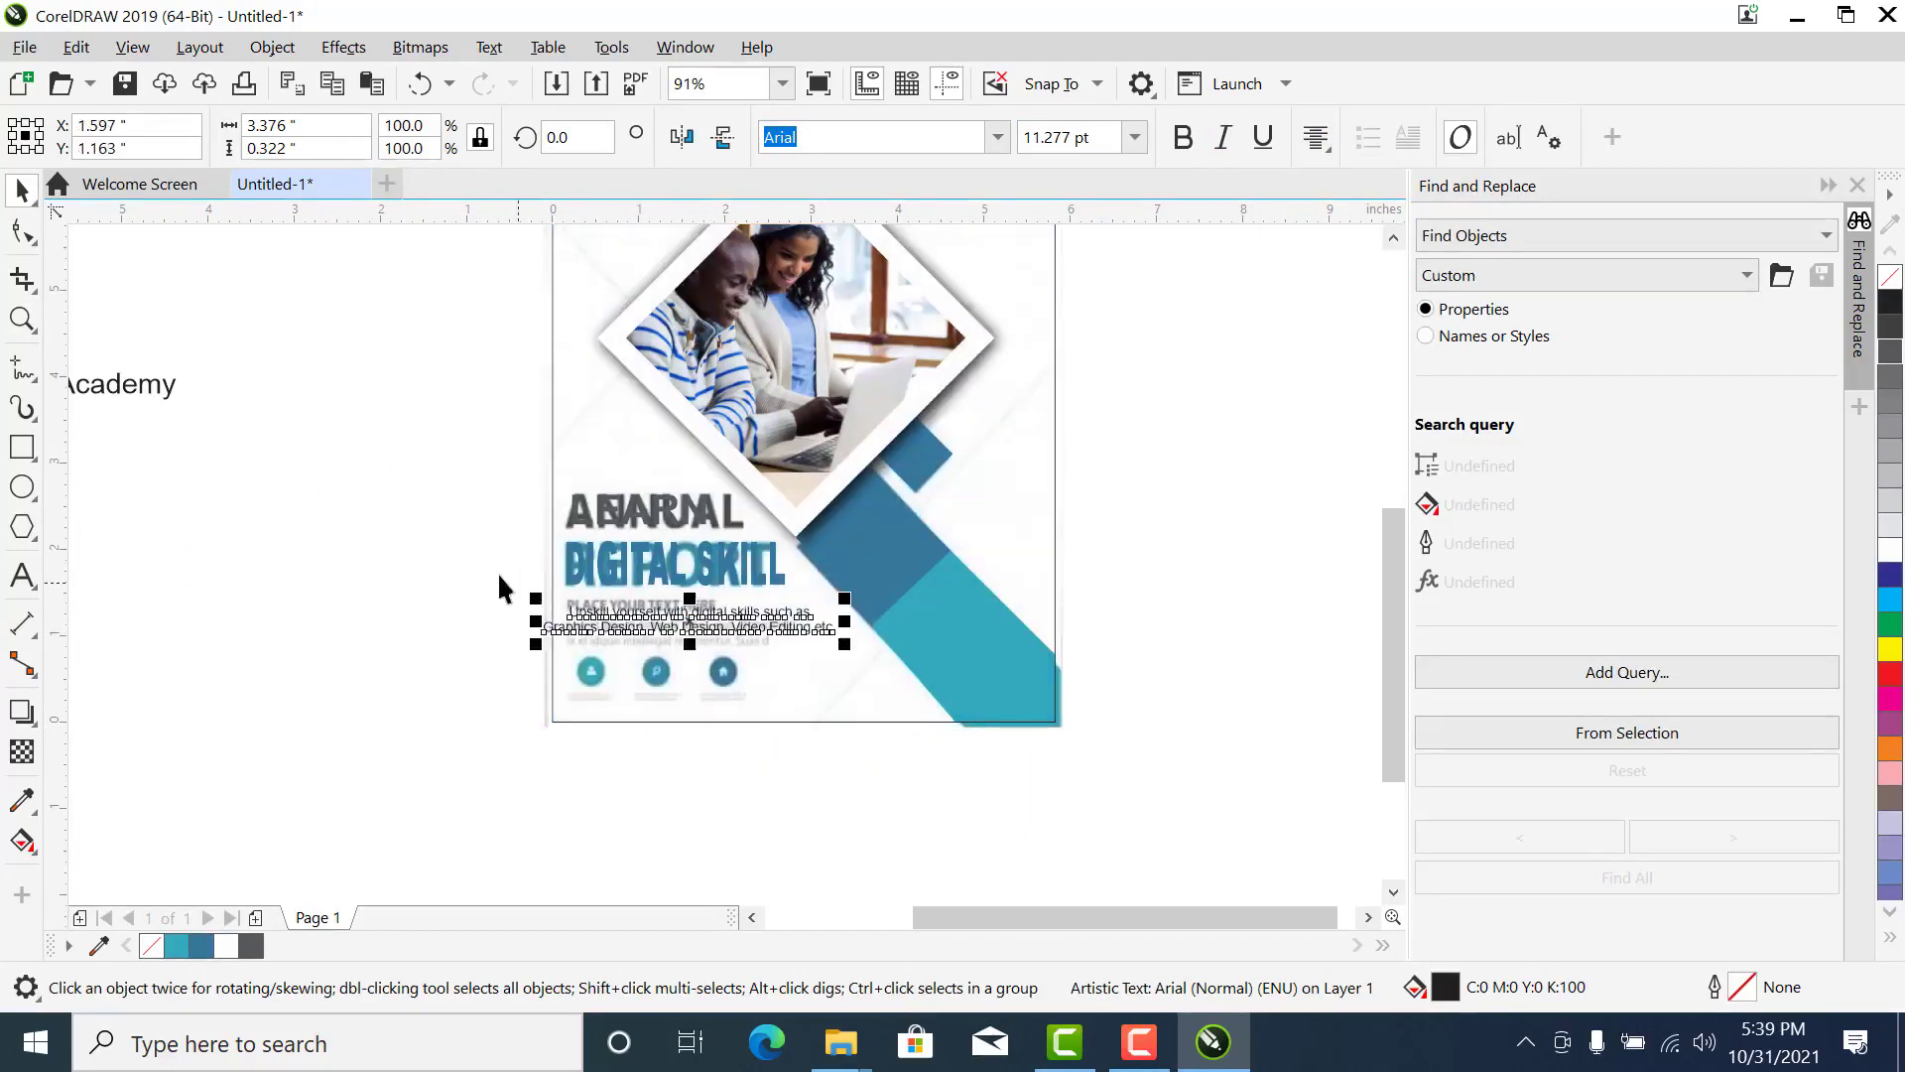
- Reduce the Upskill yourself text to 8 pt, enlarge it slightly to about 8.4 pt, and fit it under DIGITAL SKILL
left_click_drag(878, 692, 879, 692)
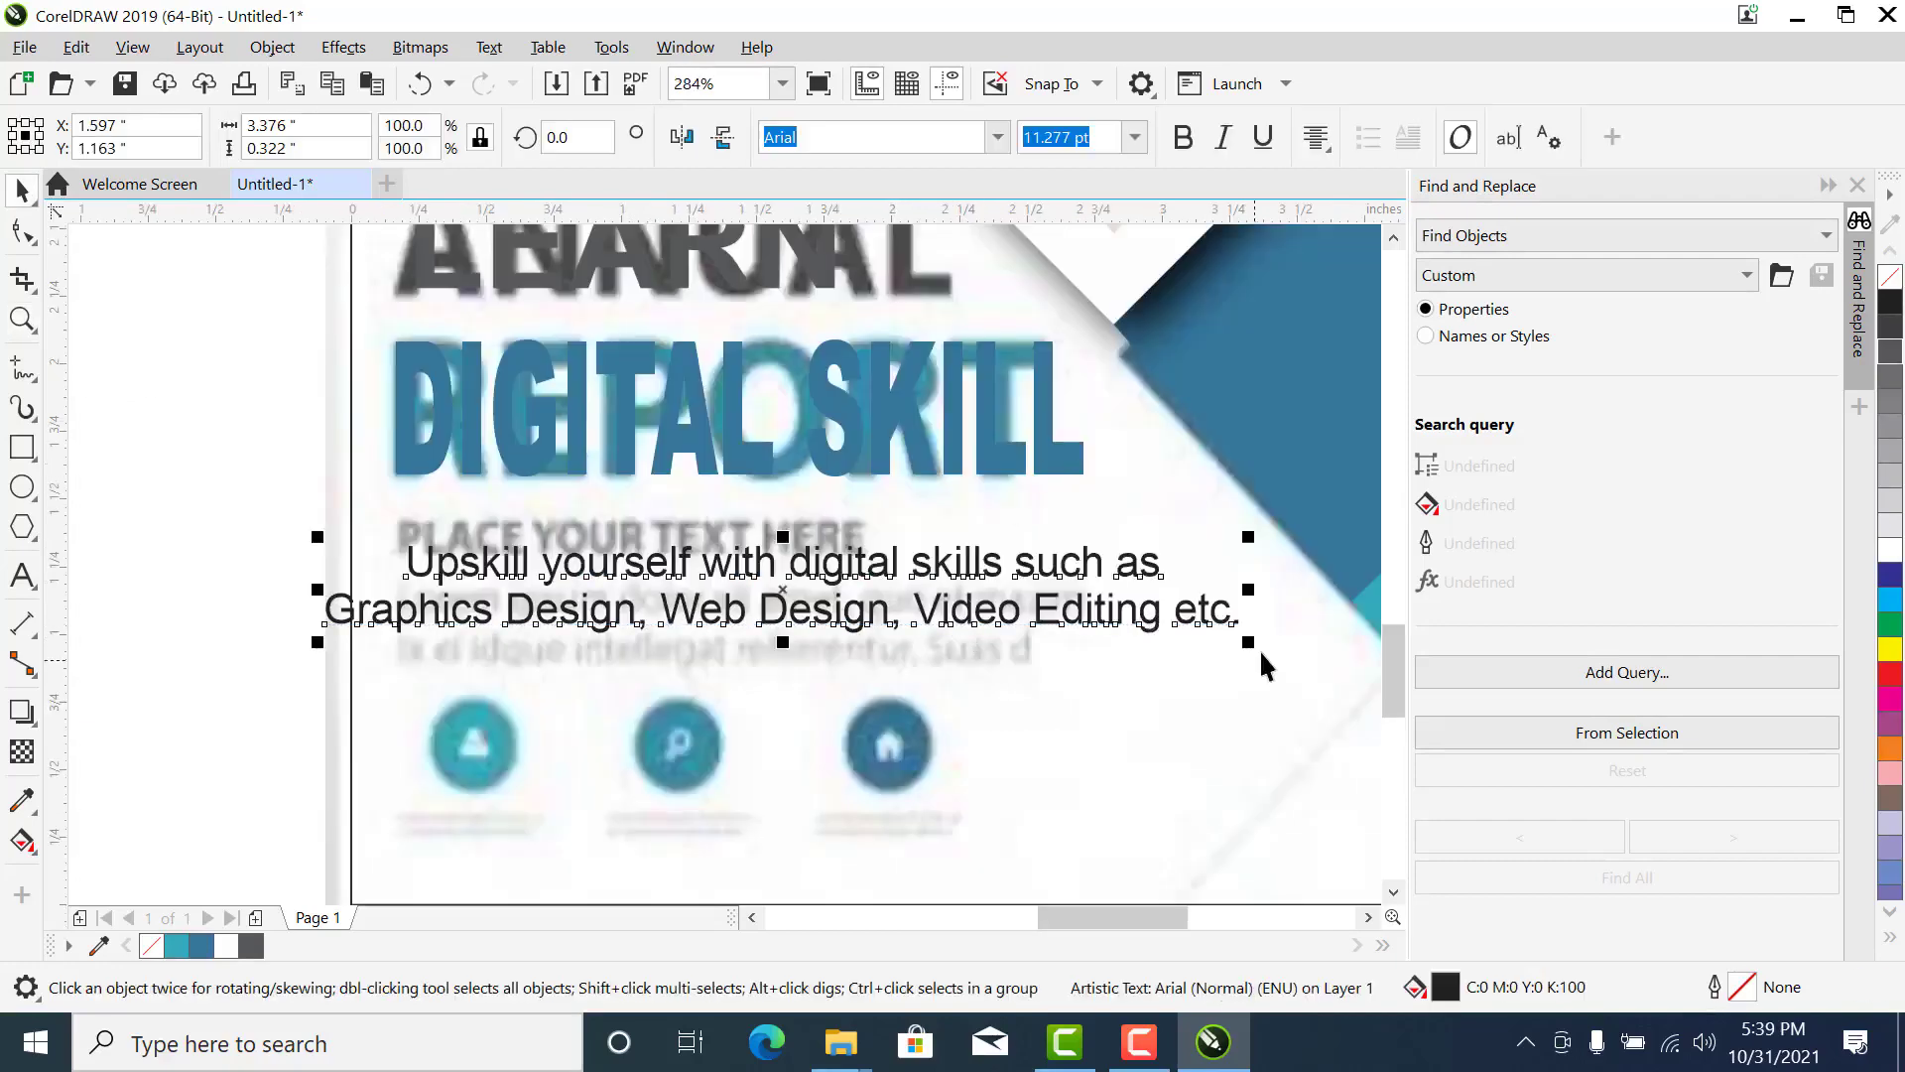
left_click_drag(1251, 646, 1121, 631)
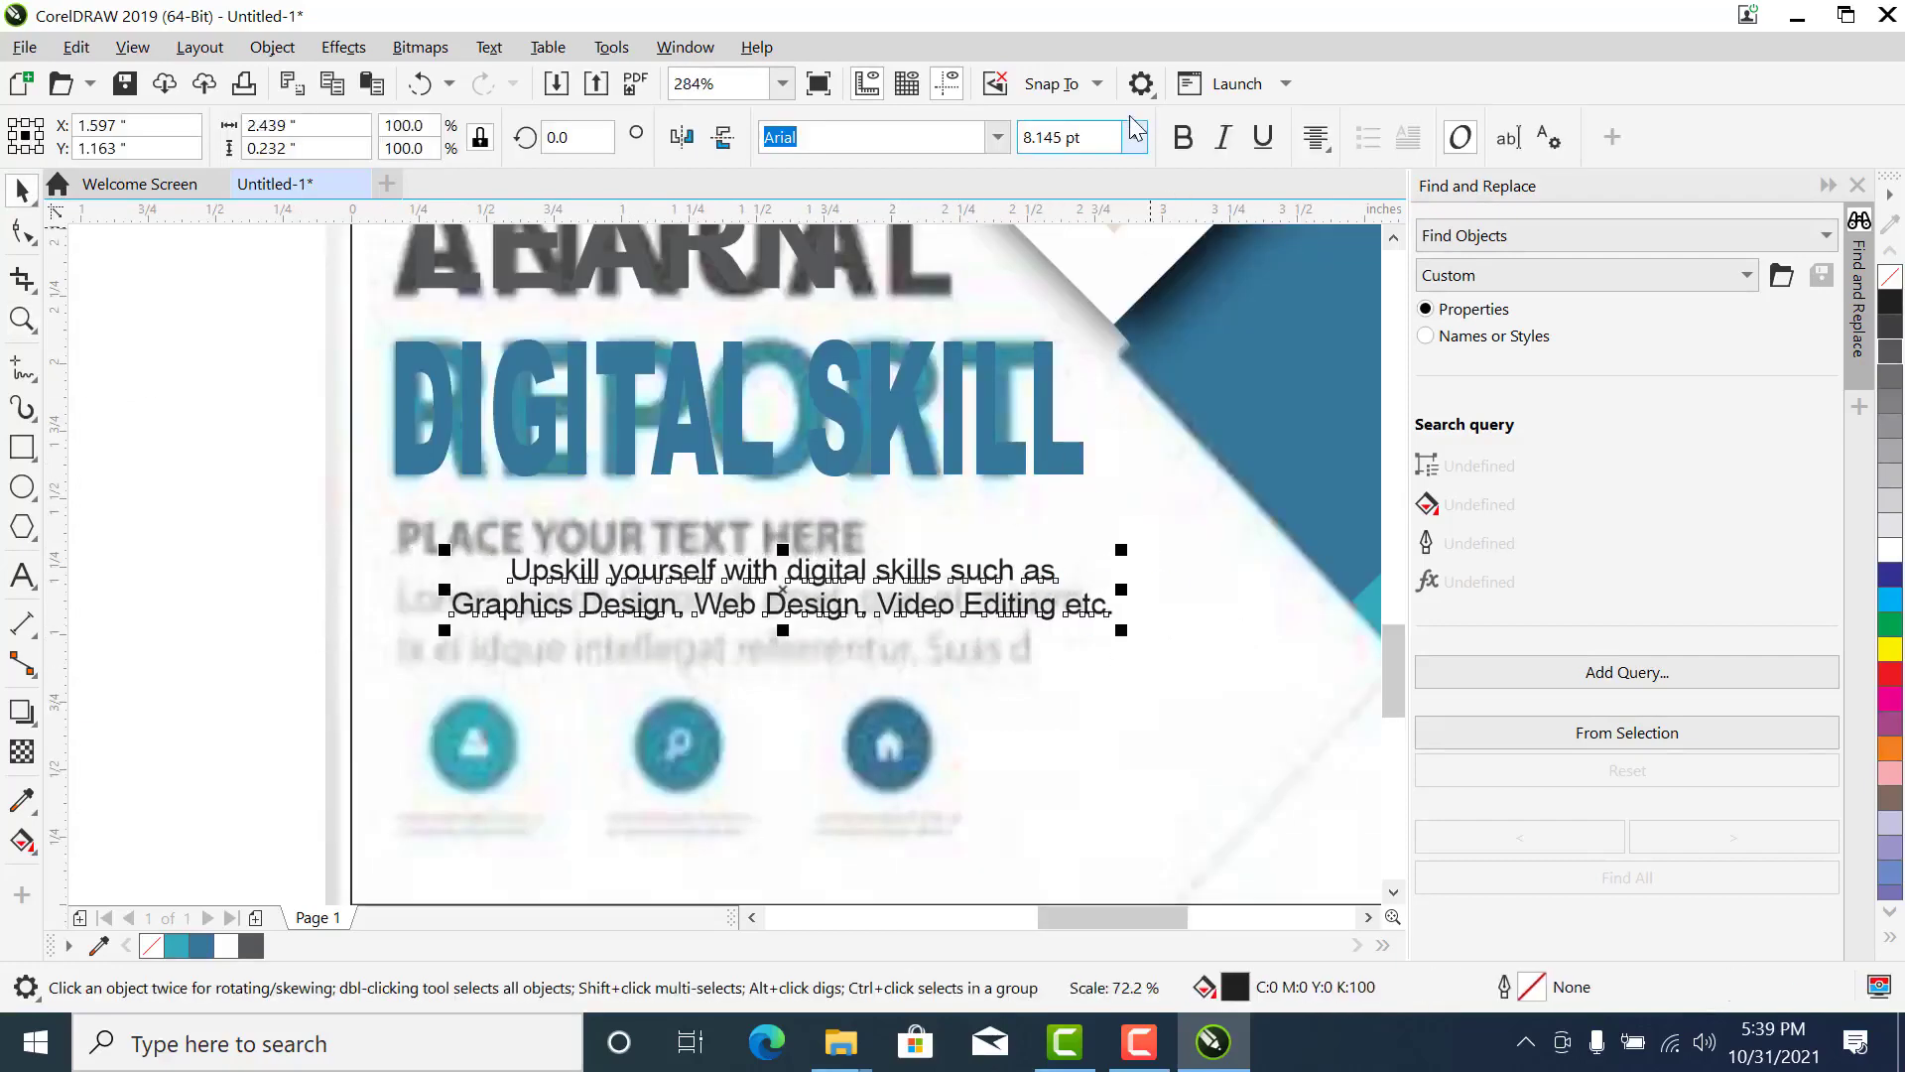
left_click(1134, 139)
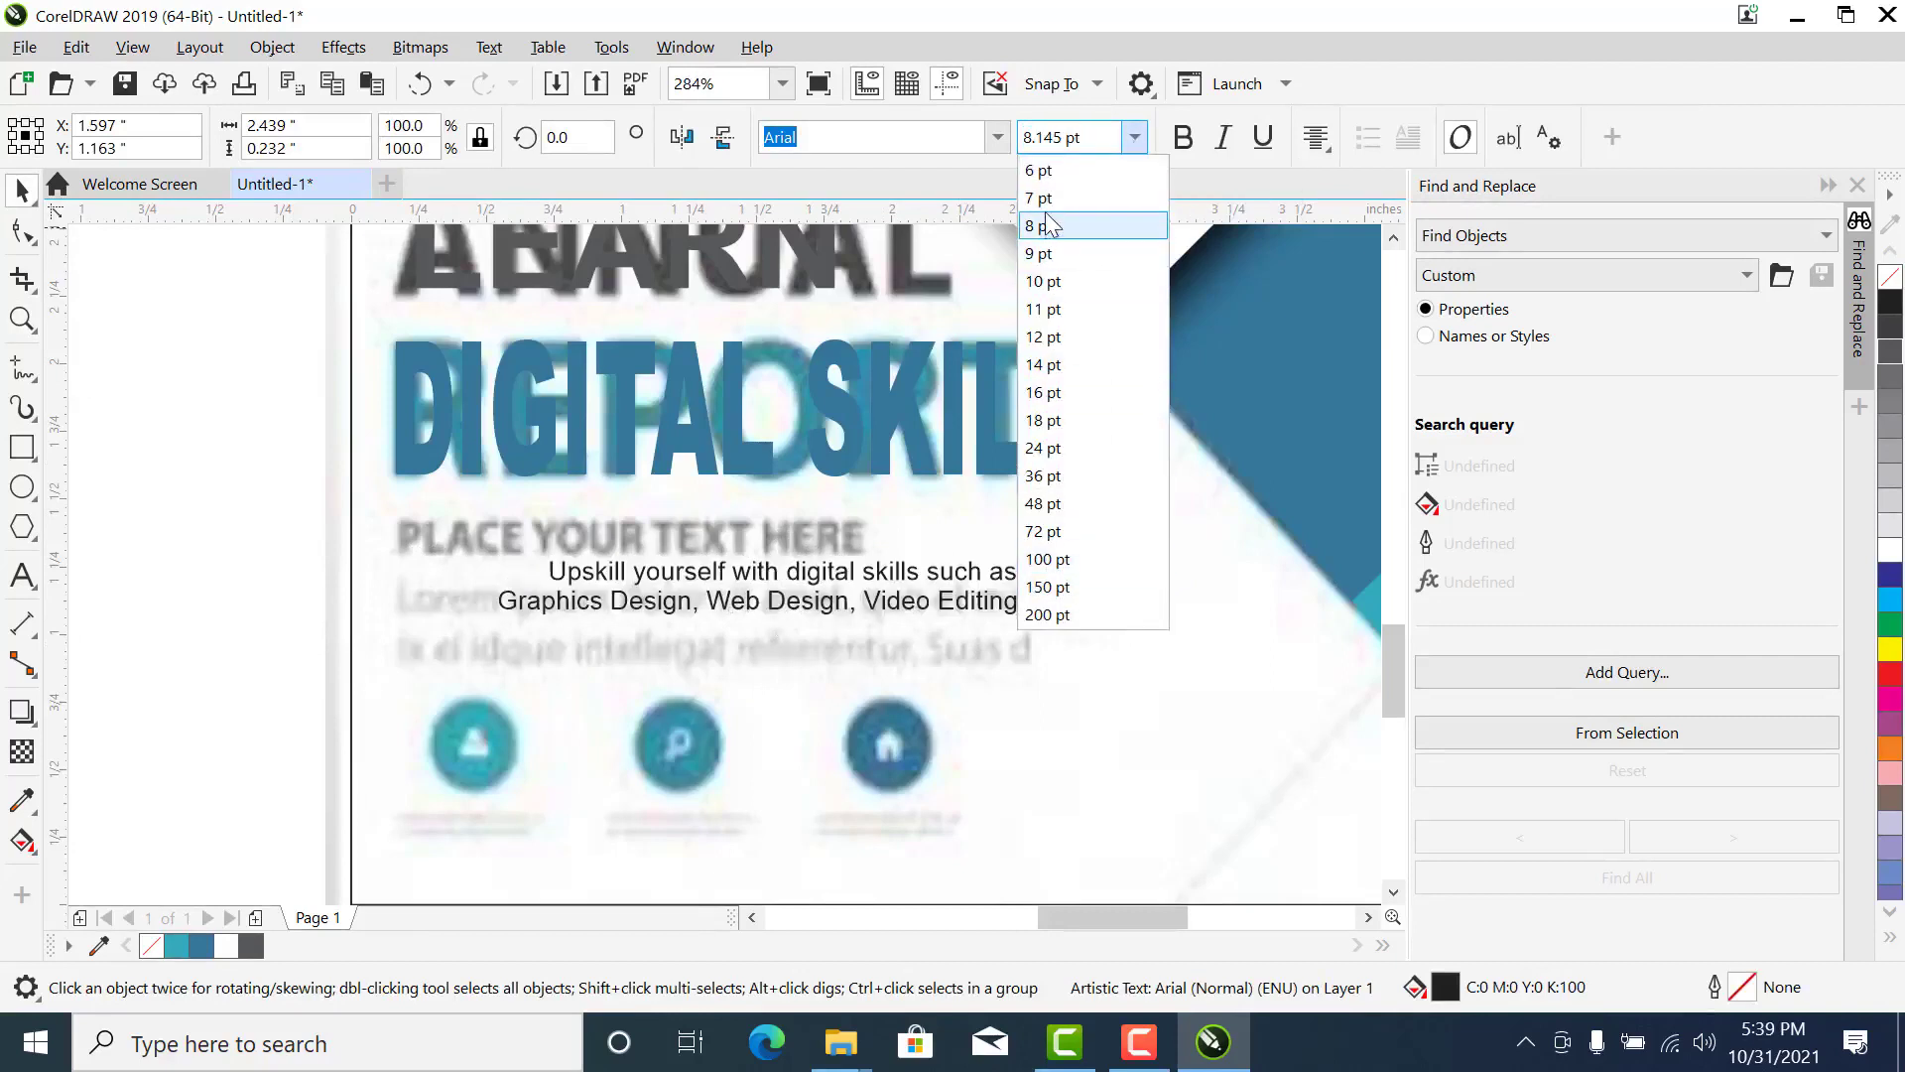
left_click(1048, 224)
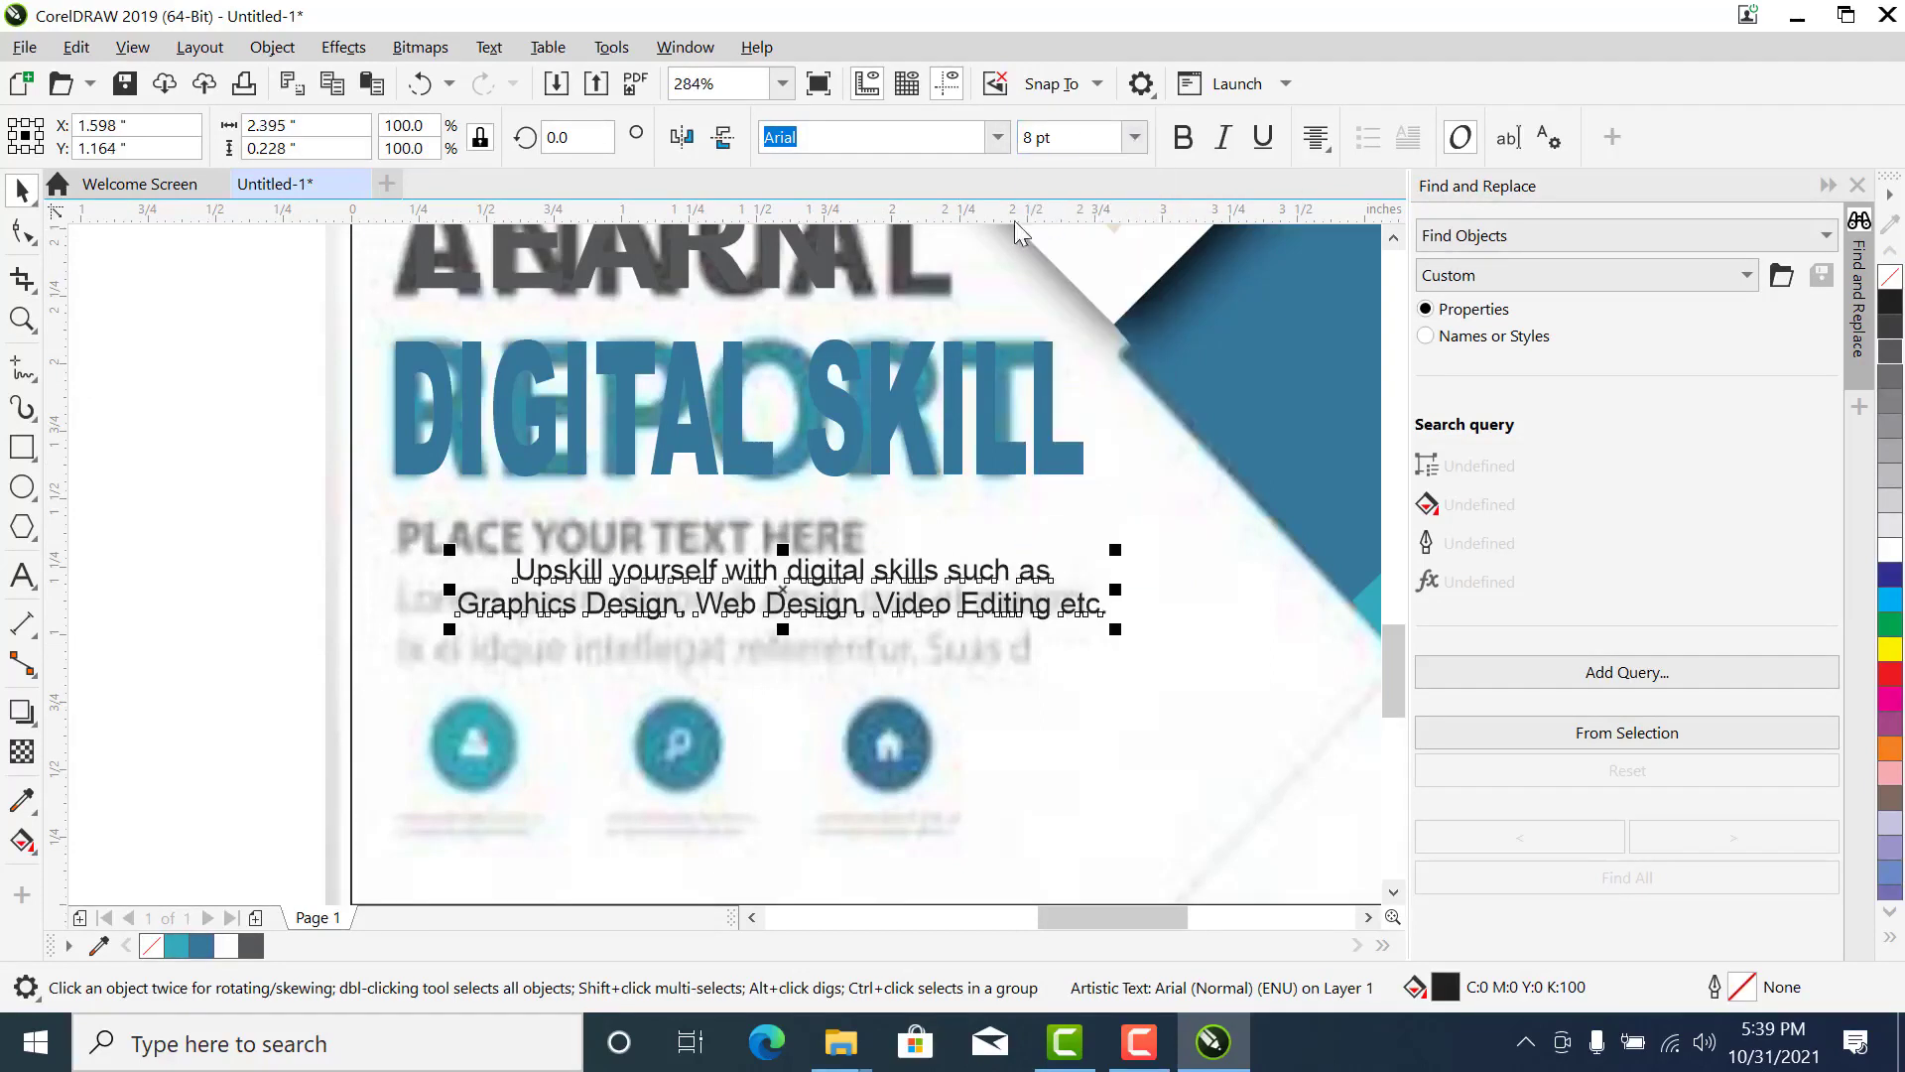
left_click_drag(1116, 632, 1133, 632)
left_click_drag(898, 565, 856, 549)
- Widen the line spacing of the two-line Upskill yourself text slightly with the Shape tool
left_click(22, 232)
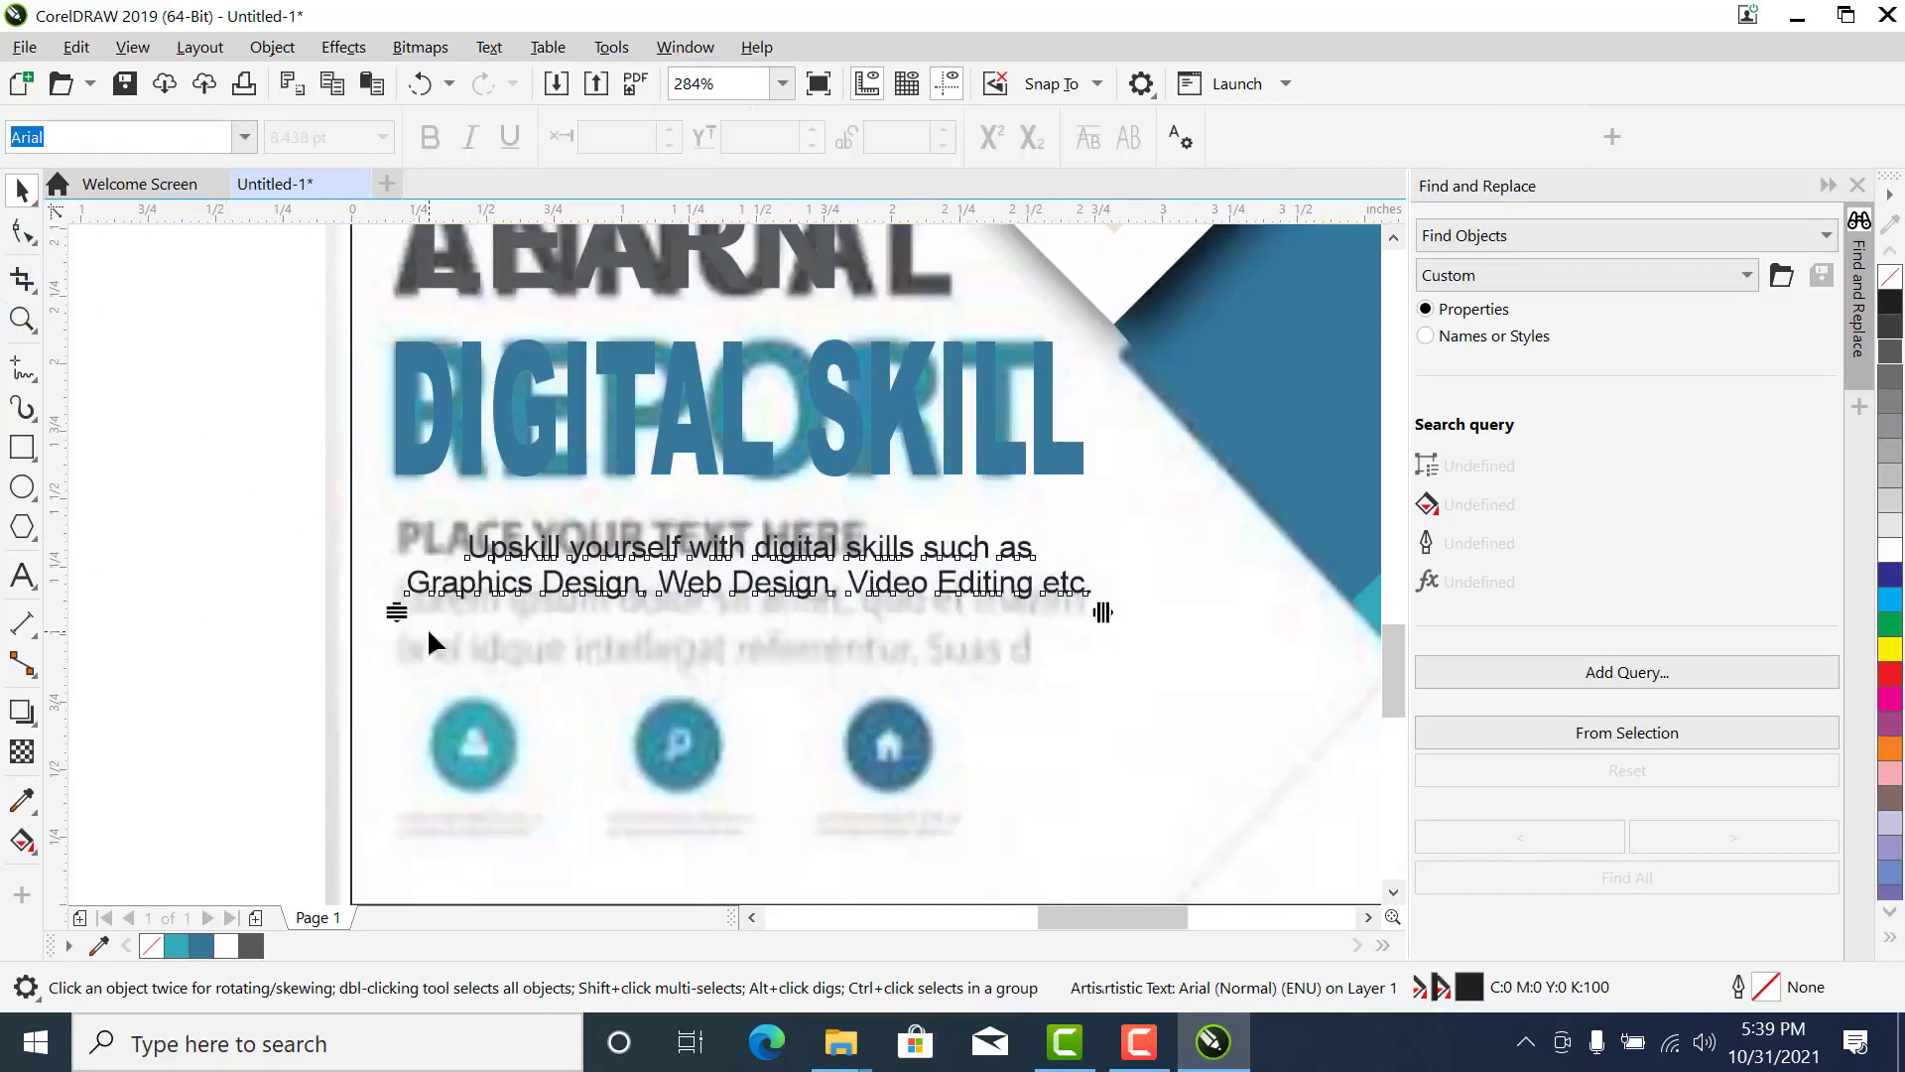
left_click_drag(395, 607, 392, 612)
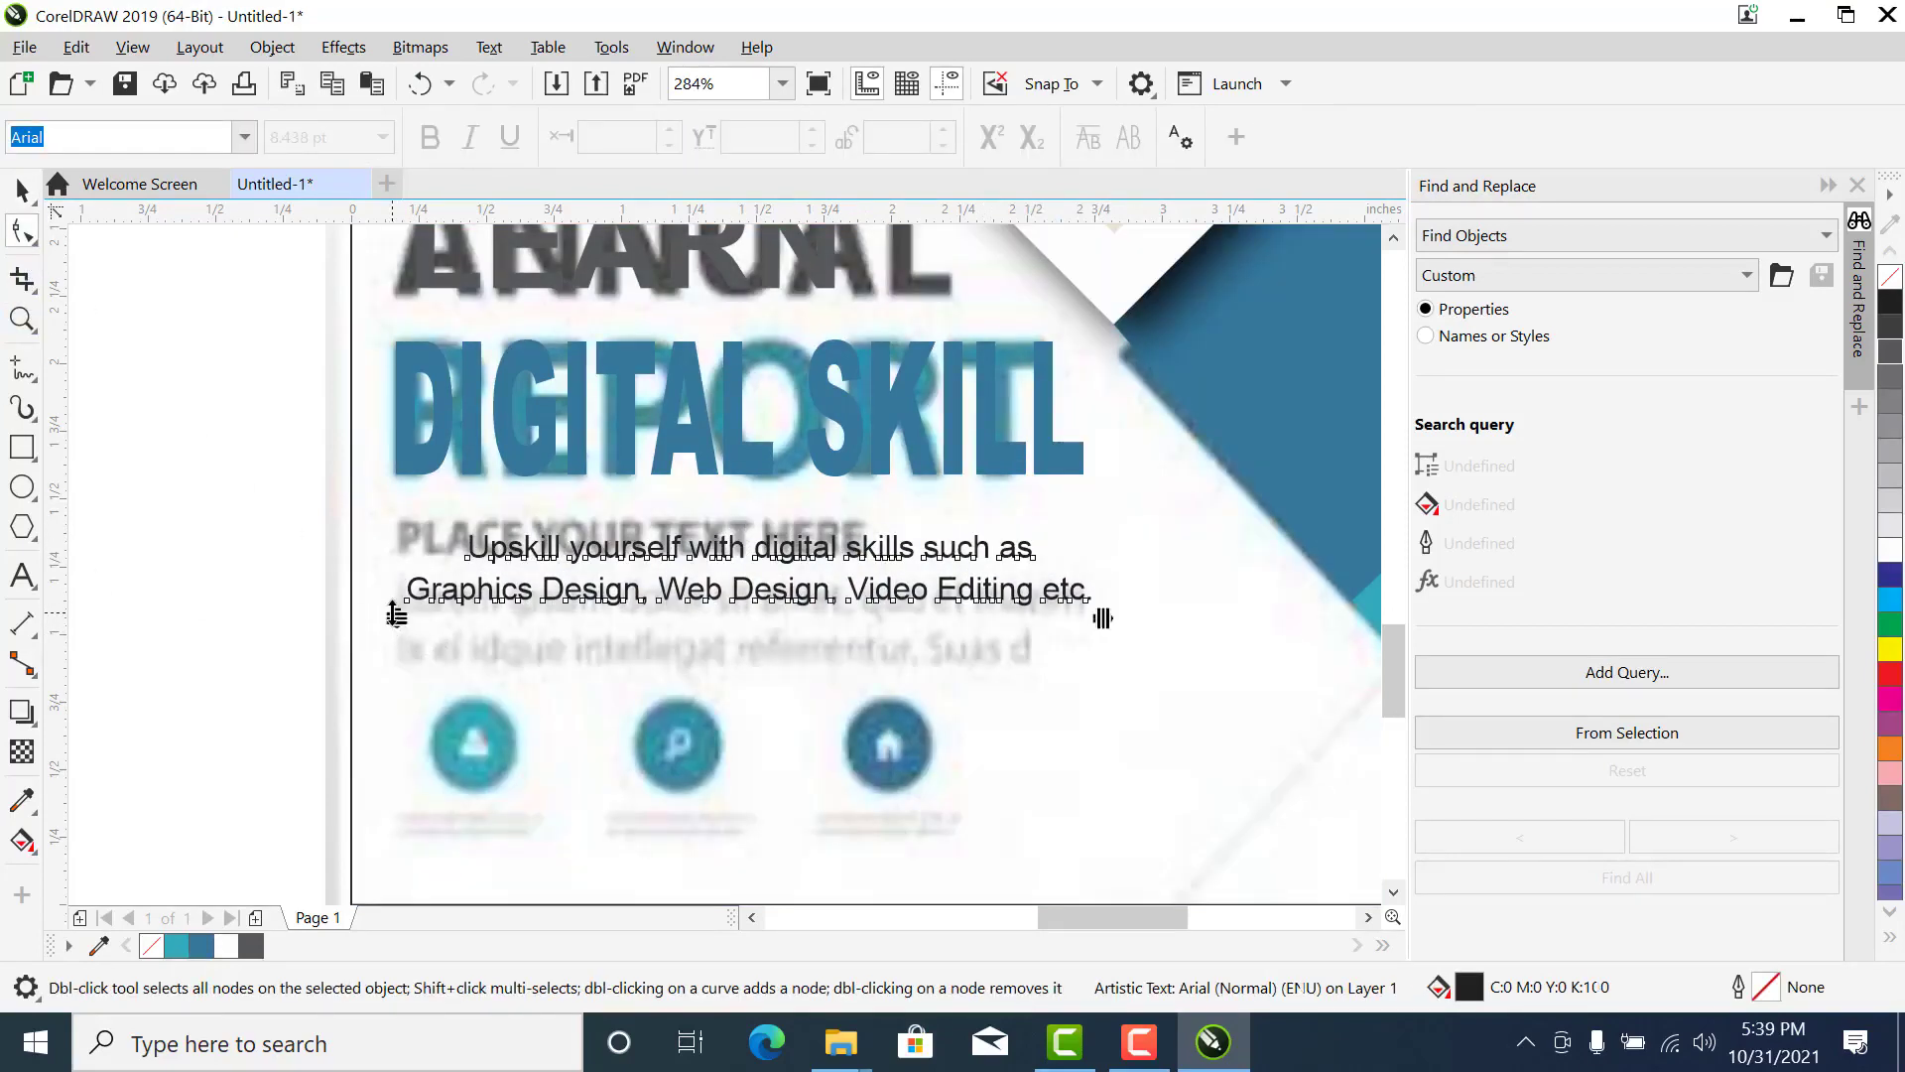
key("space")
- Left-align LEARN, DIGITAL SKILL and the Upskill yourself text with one another
scroll(393, 611, "down", 3)
left_click(295, 454)
left_click_drag(293, 448, 637, 628)
key("l")
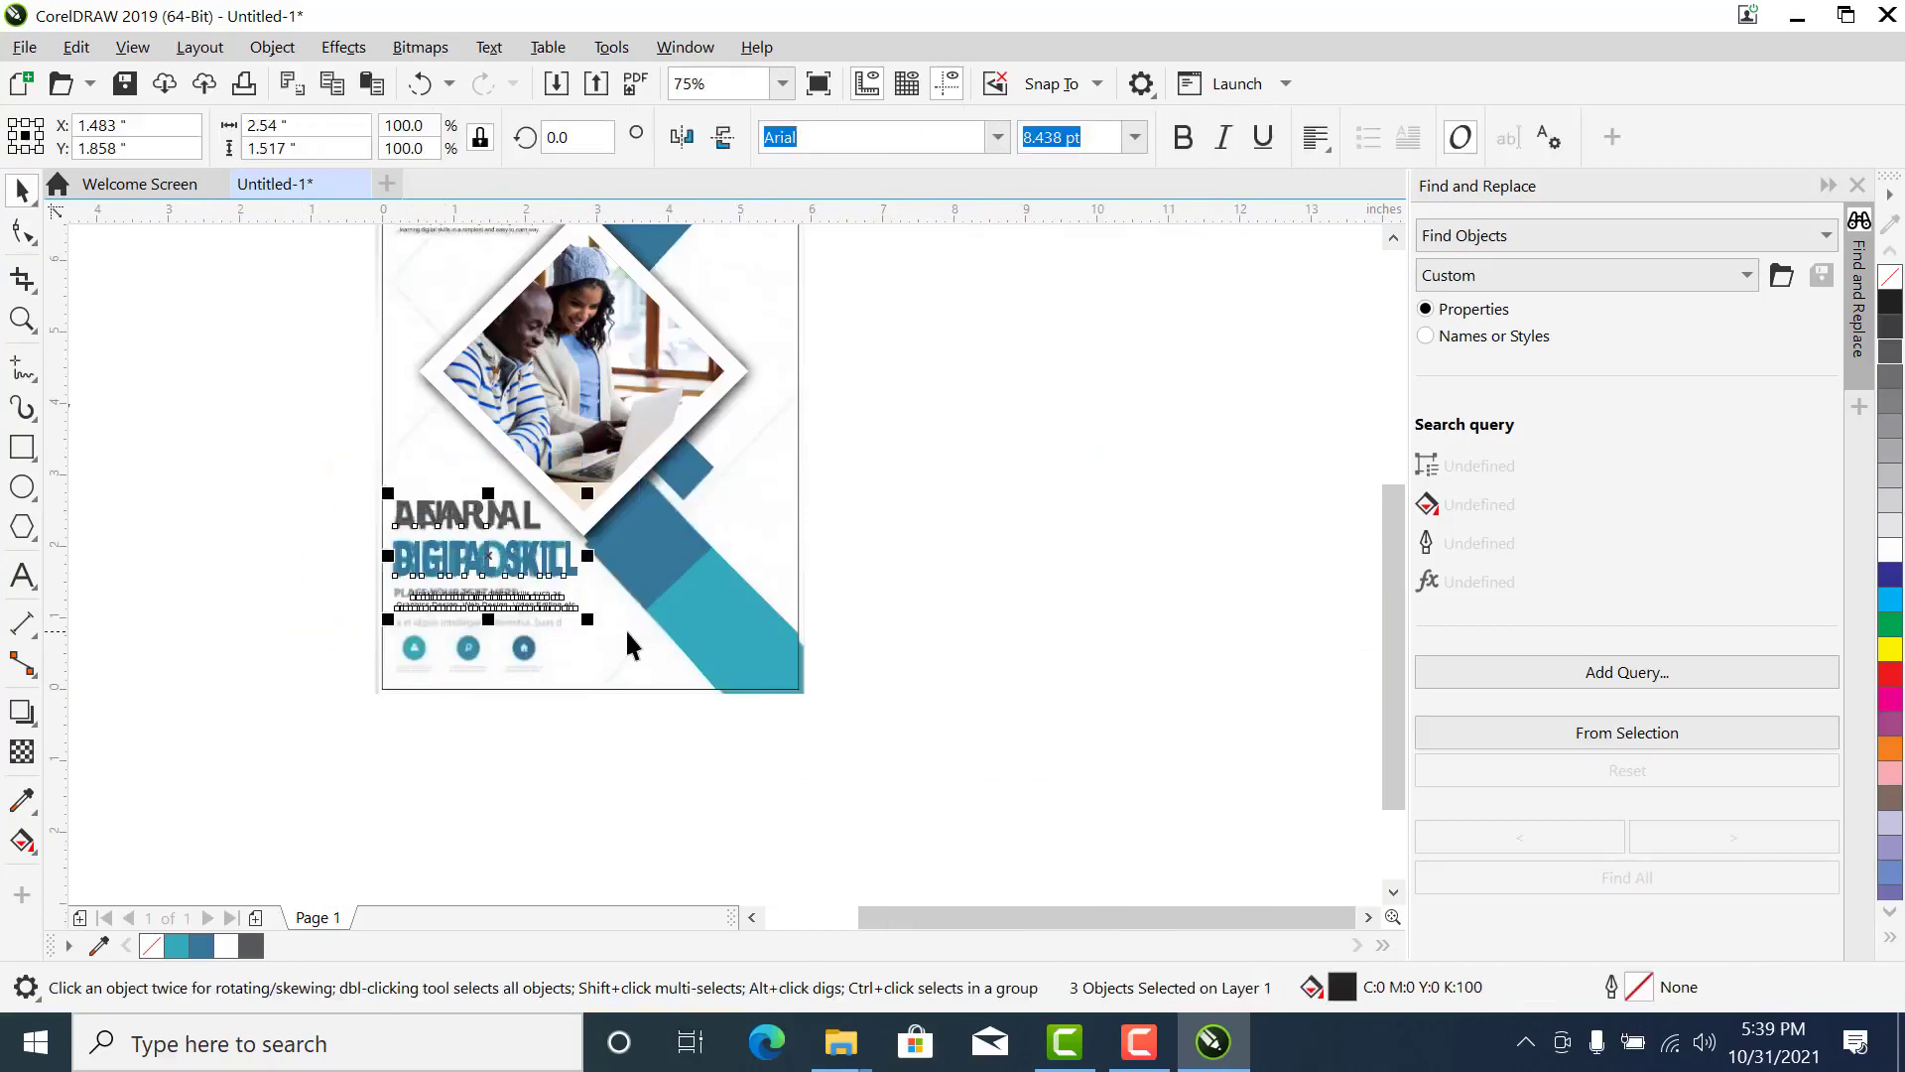
key("F2")
left_click_drag(302, 437, 838, 685)
left_click(289, 550)
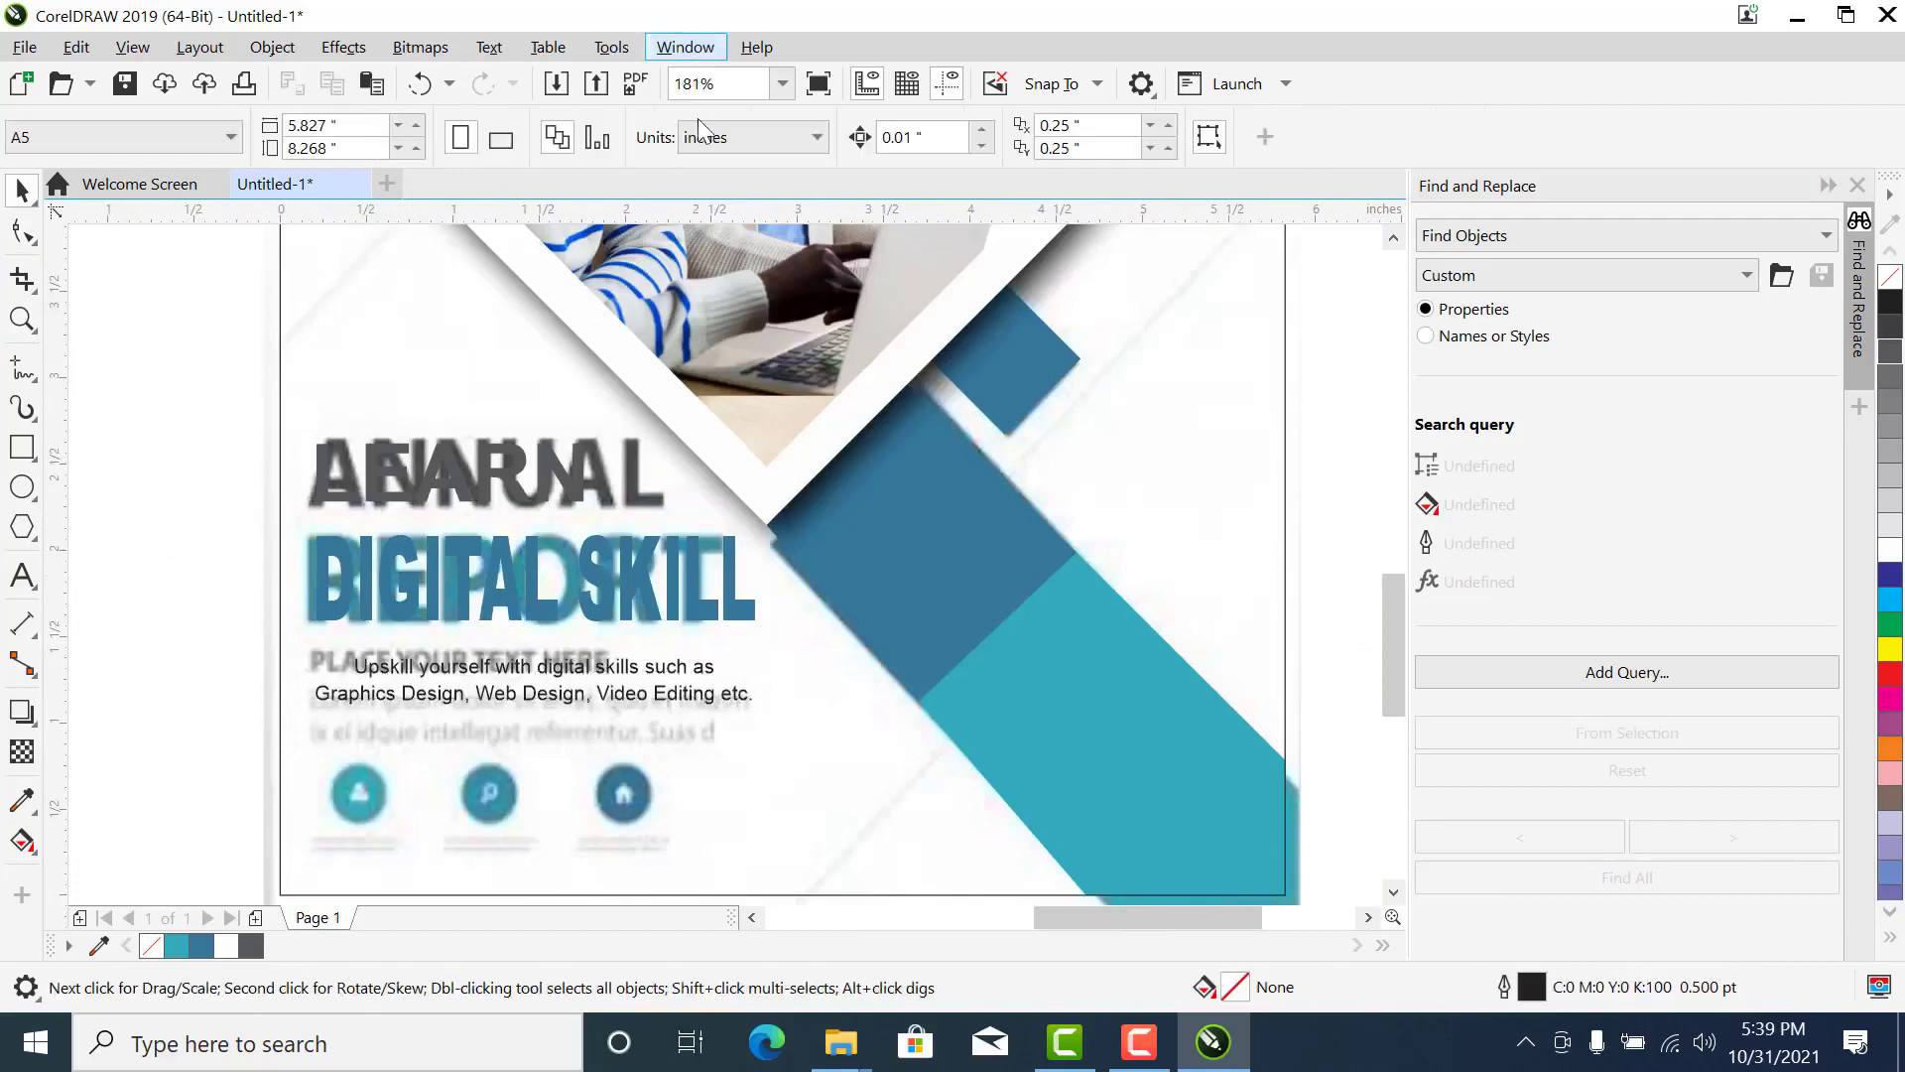
- Scale down the loose contact details and three black icons together and bring them next to the page's lower left edge
left_click(787, 85)
left_click(766, 134)
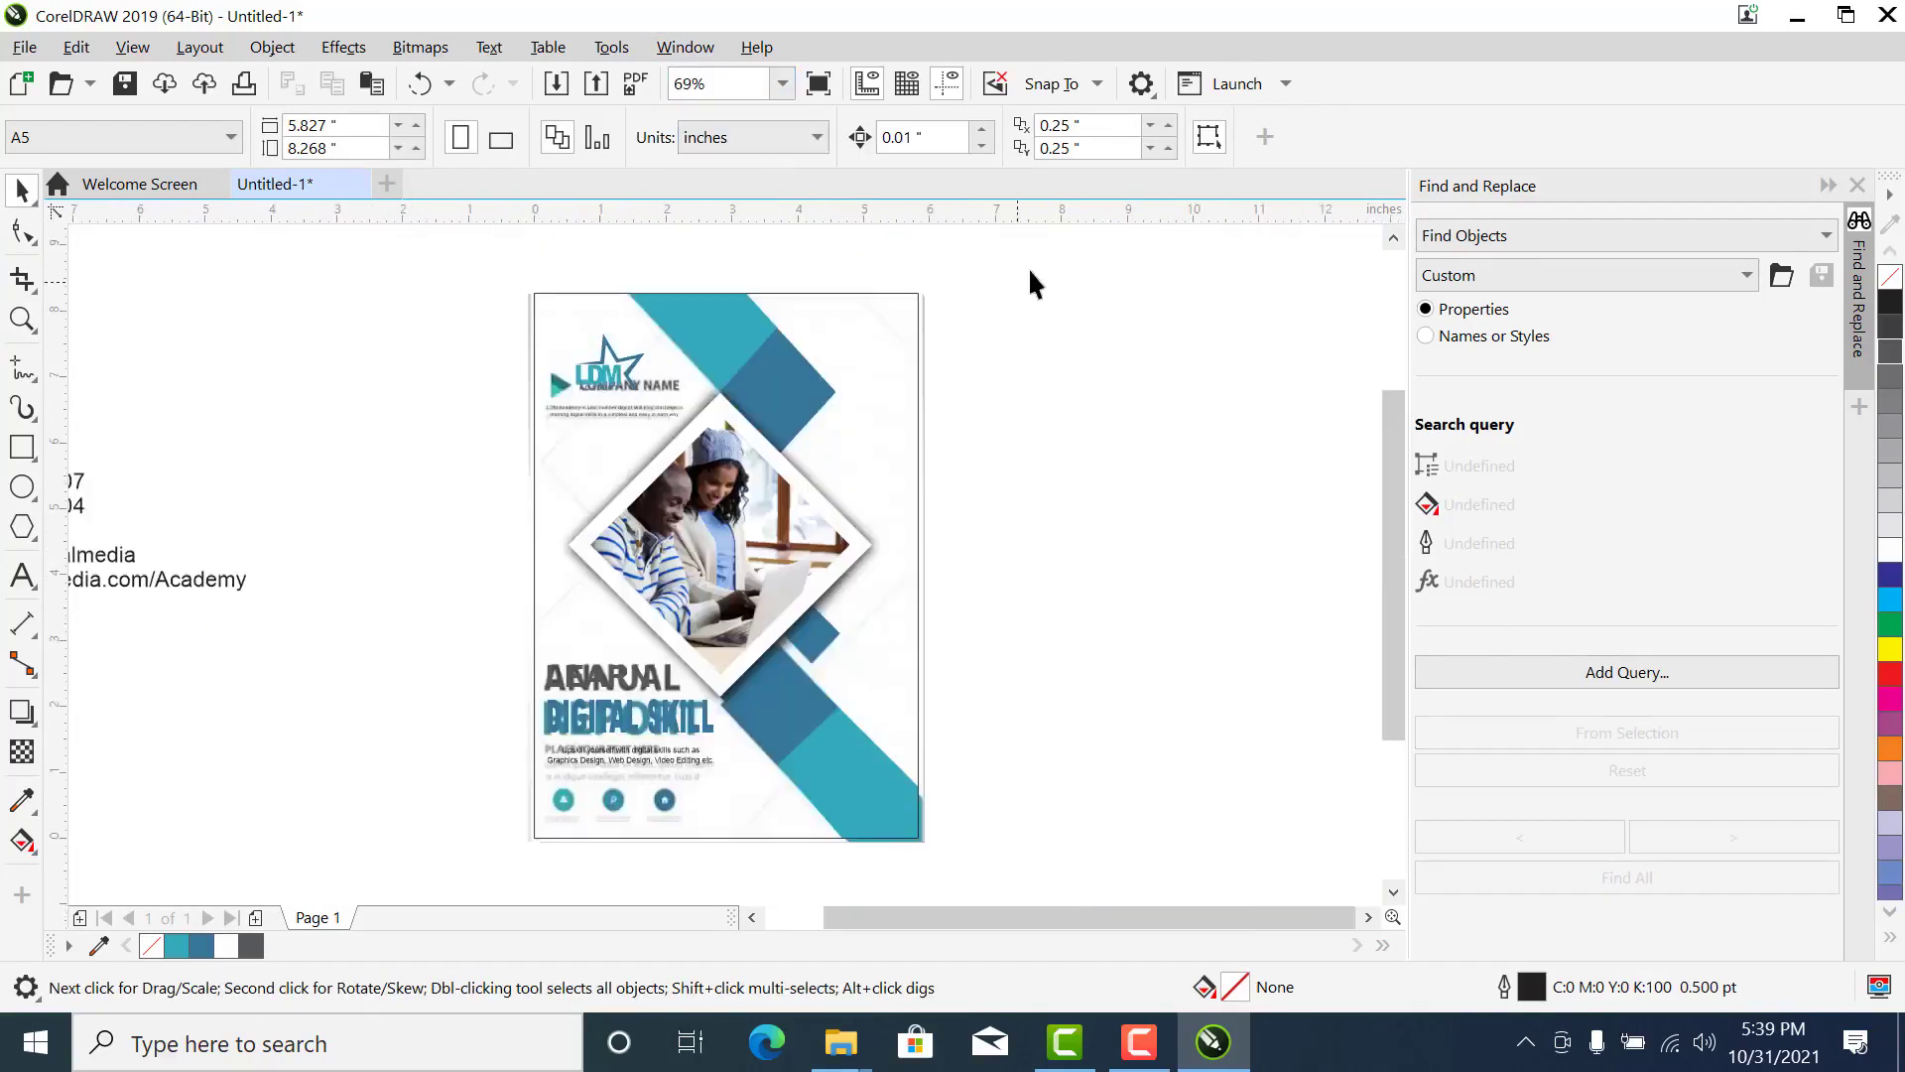
scroll(210, 534, "down", 2)
key("z")
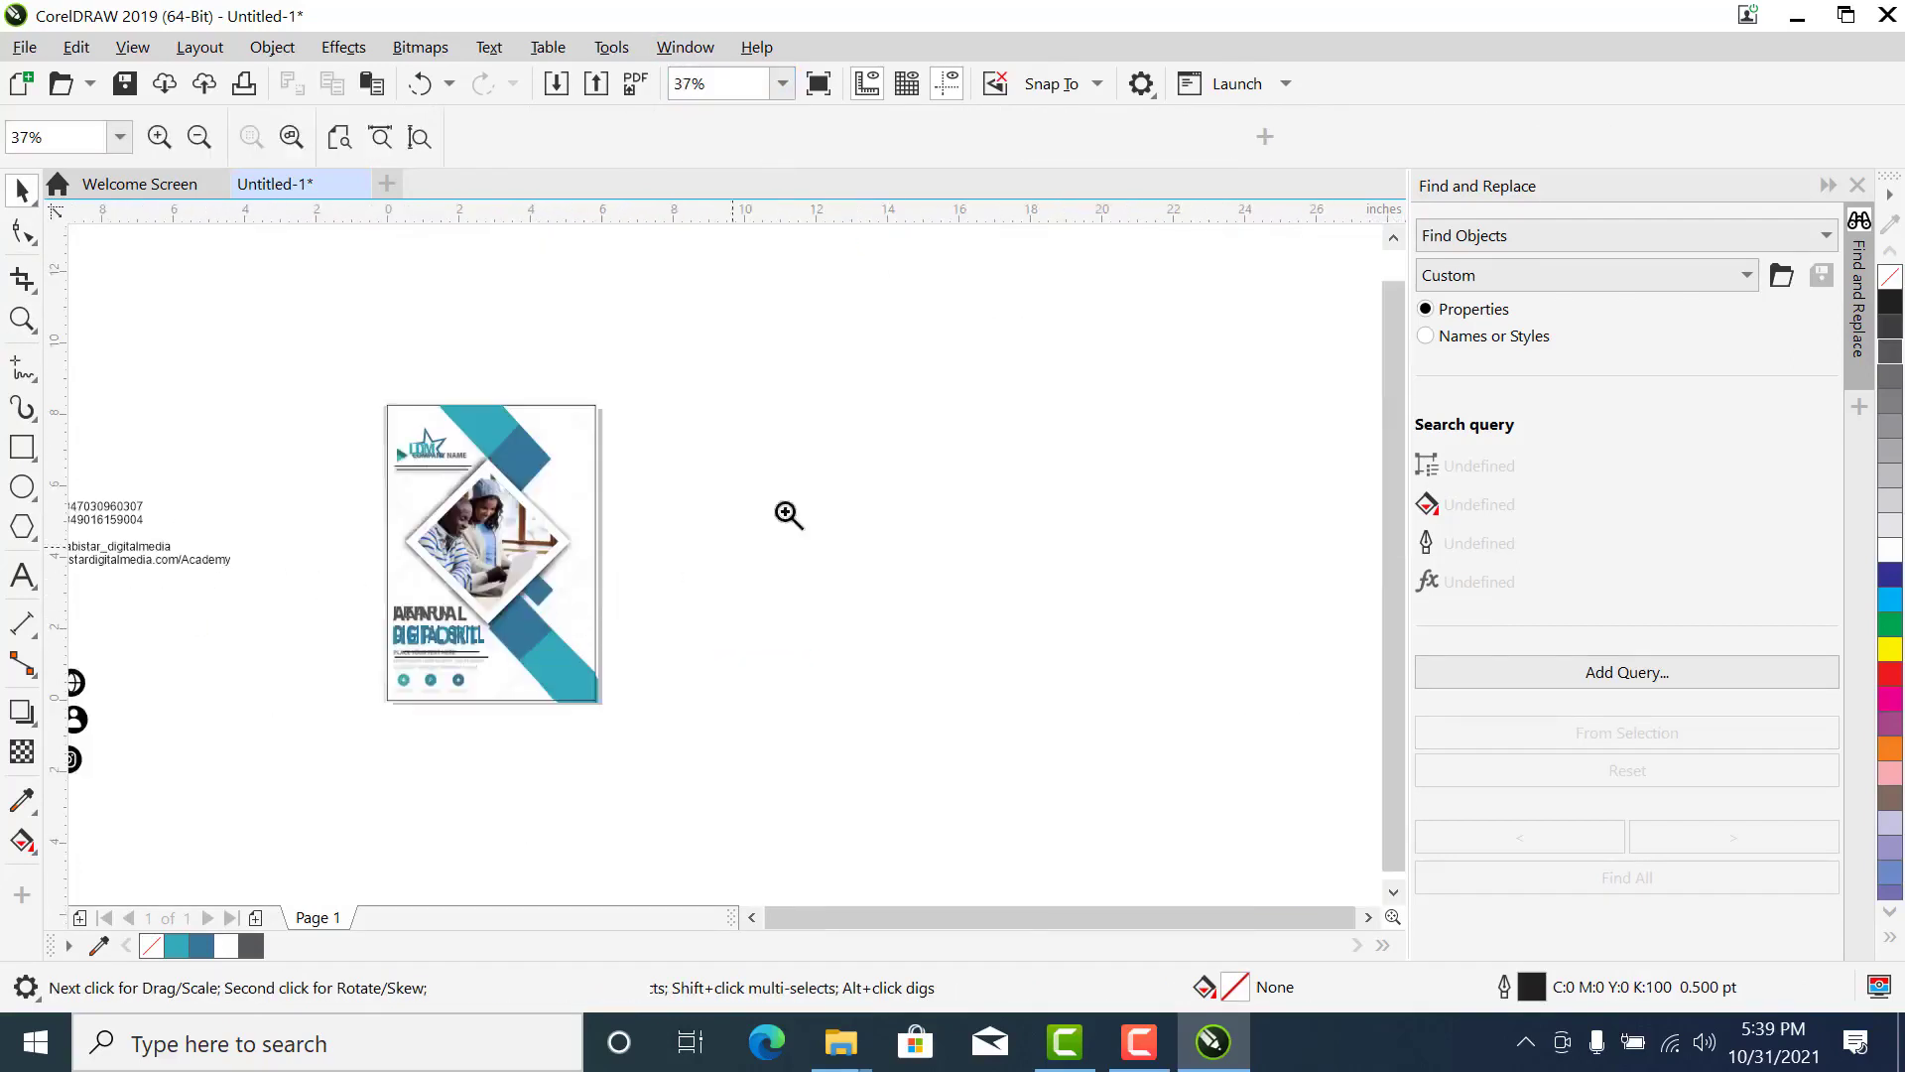
left_click_drag(2, 770, 108, 829)
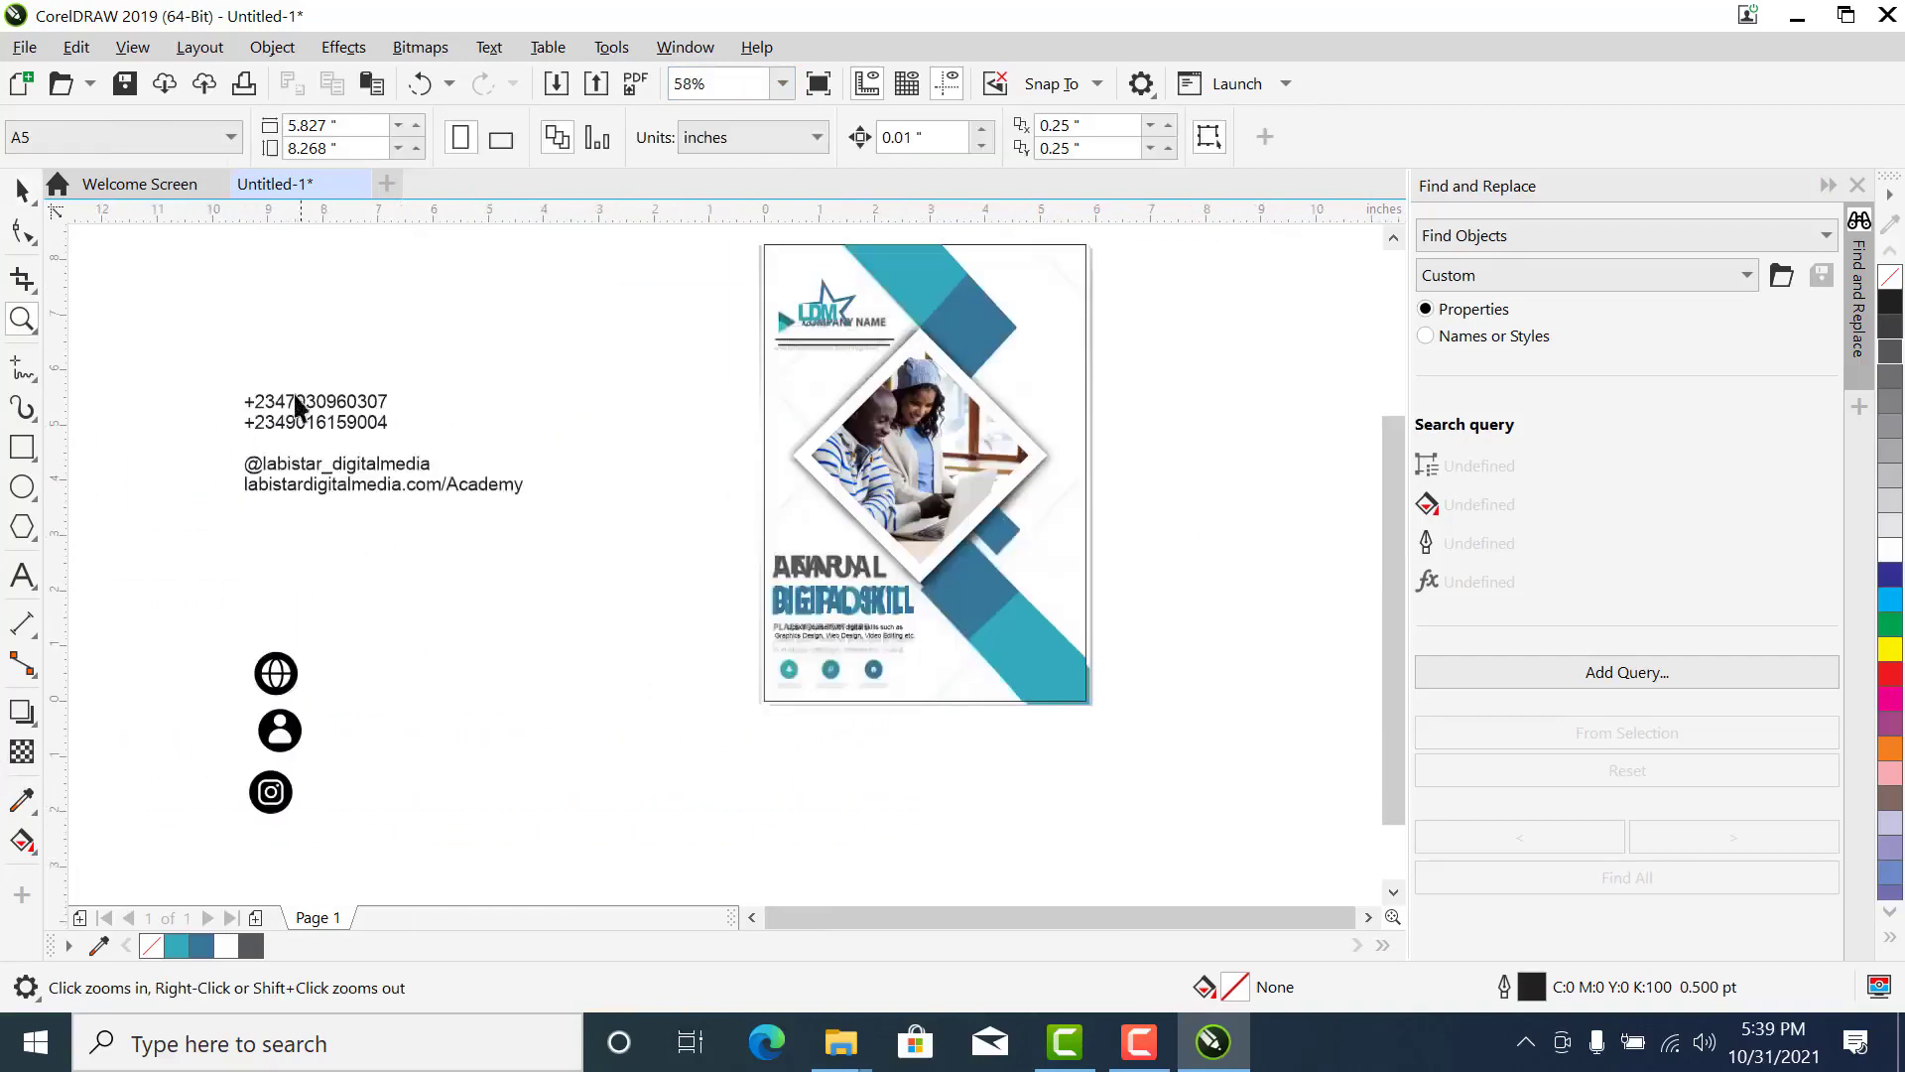
left_click_drag(315, 421, 591, 593)
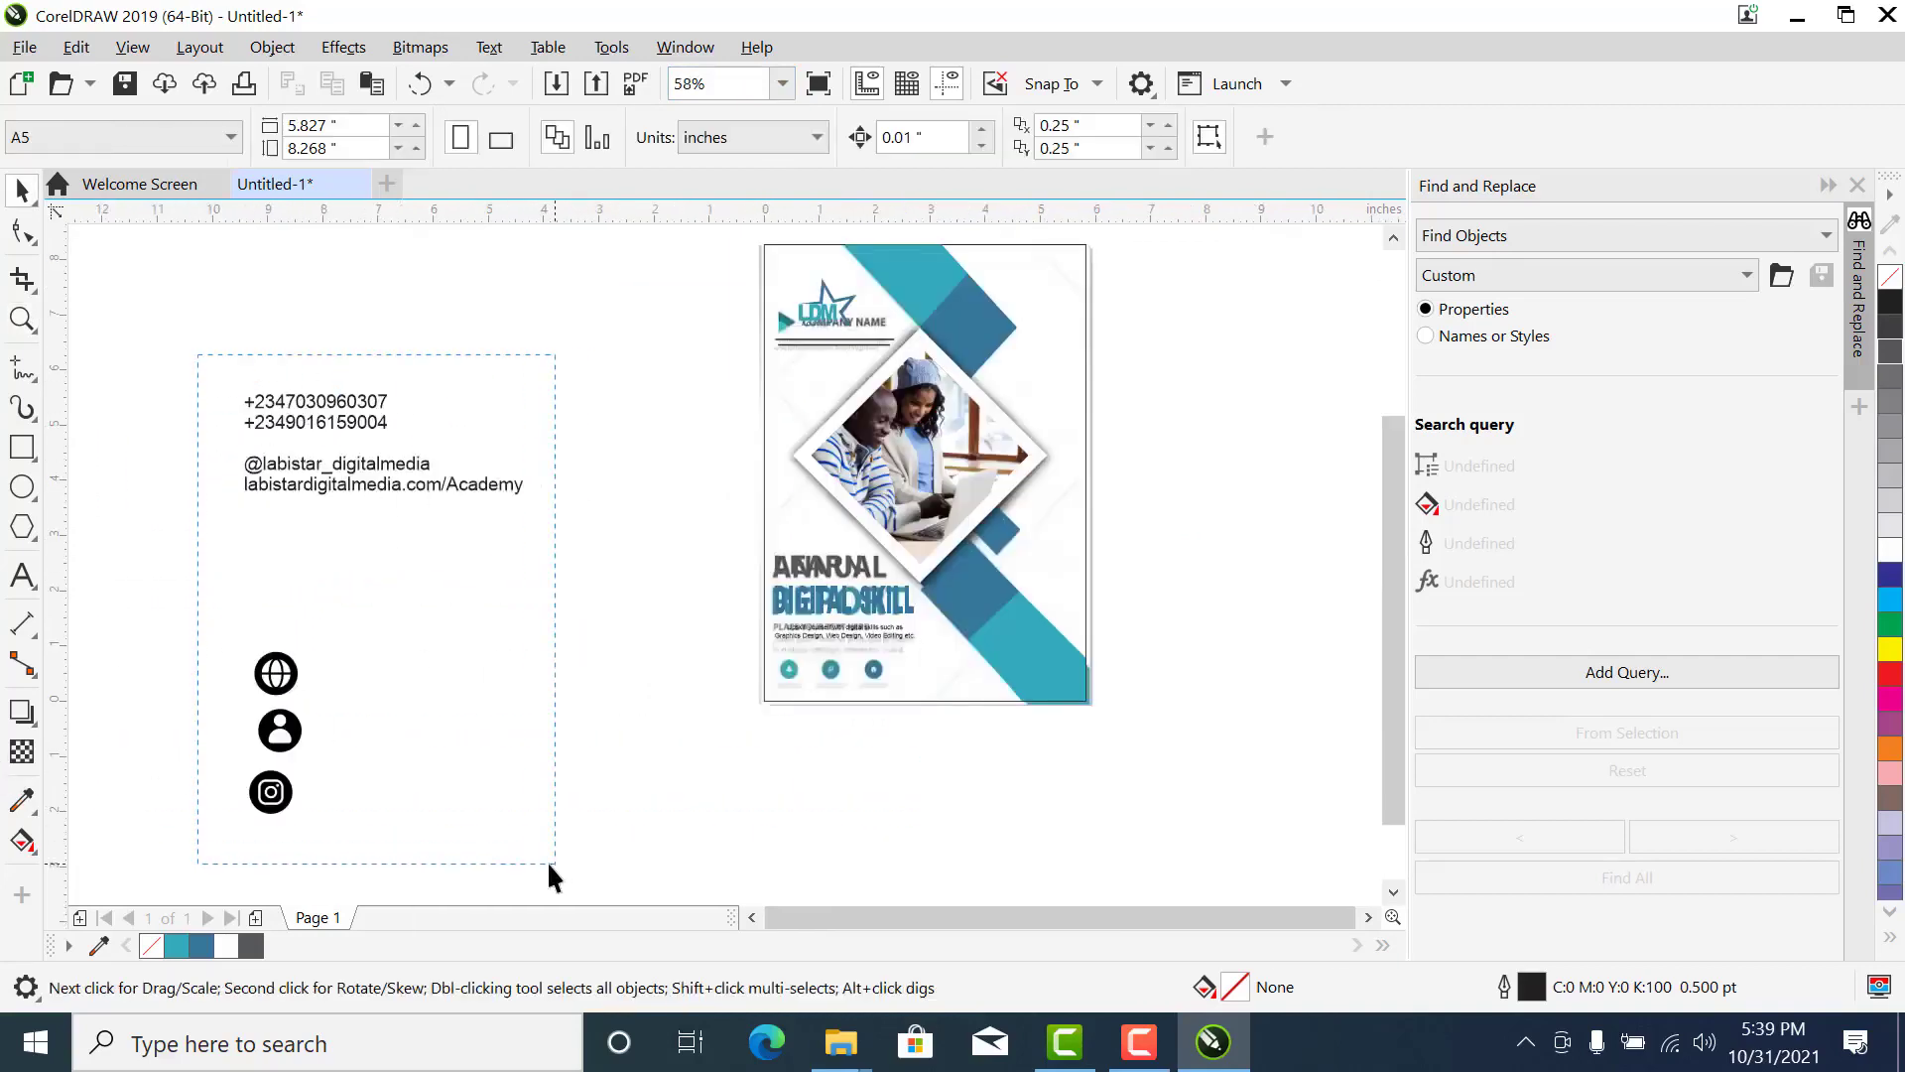
left_click_drag(549, 864, 447, 671)
left_click_drag(357, 577, 1055, 731)
- Place the person, Instagram and globe icons on the reference's first, second and third circles
key("z")
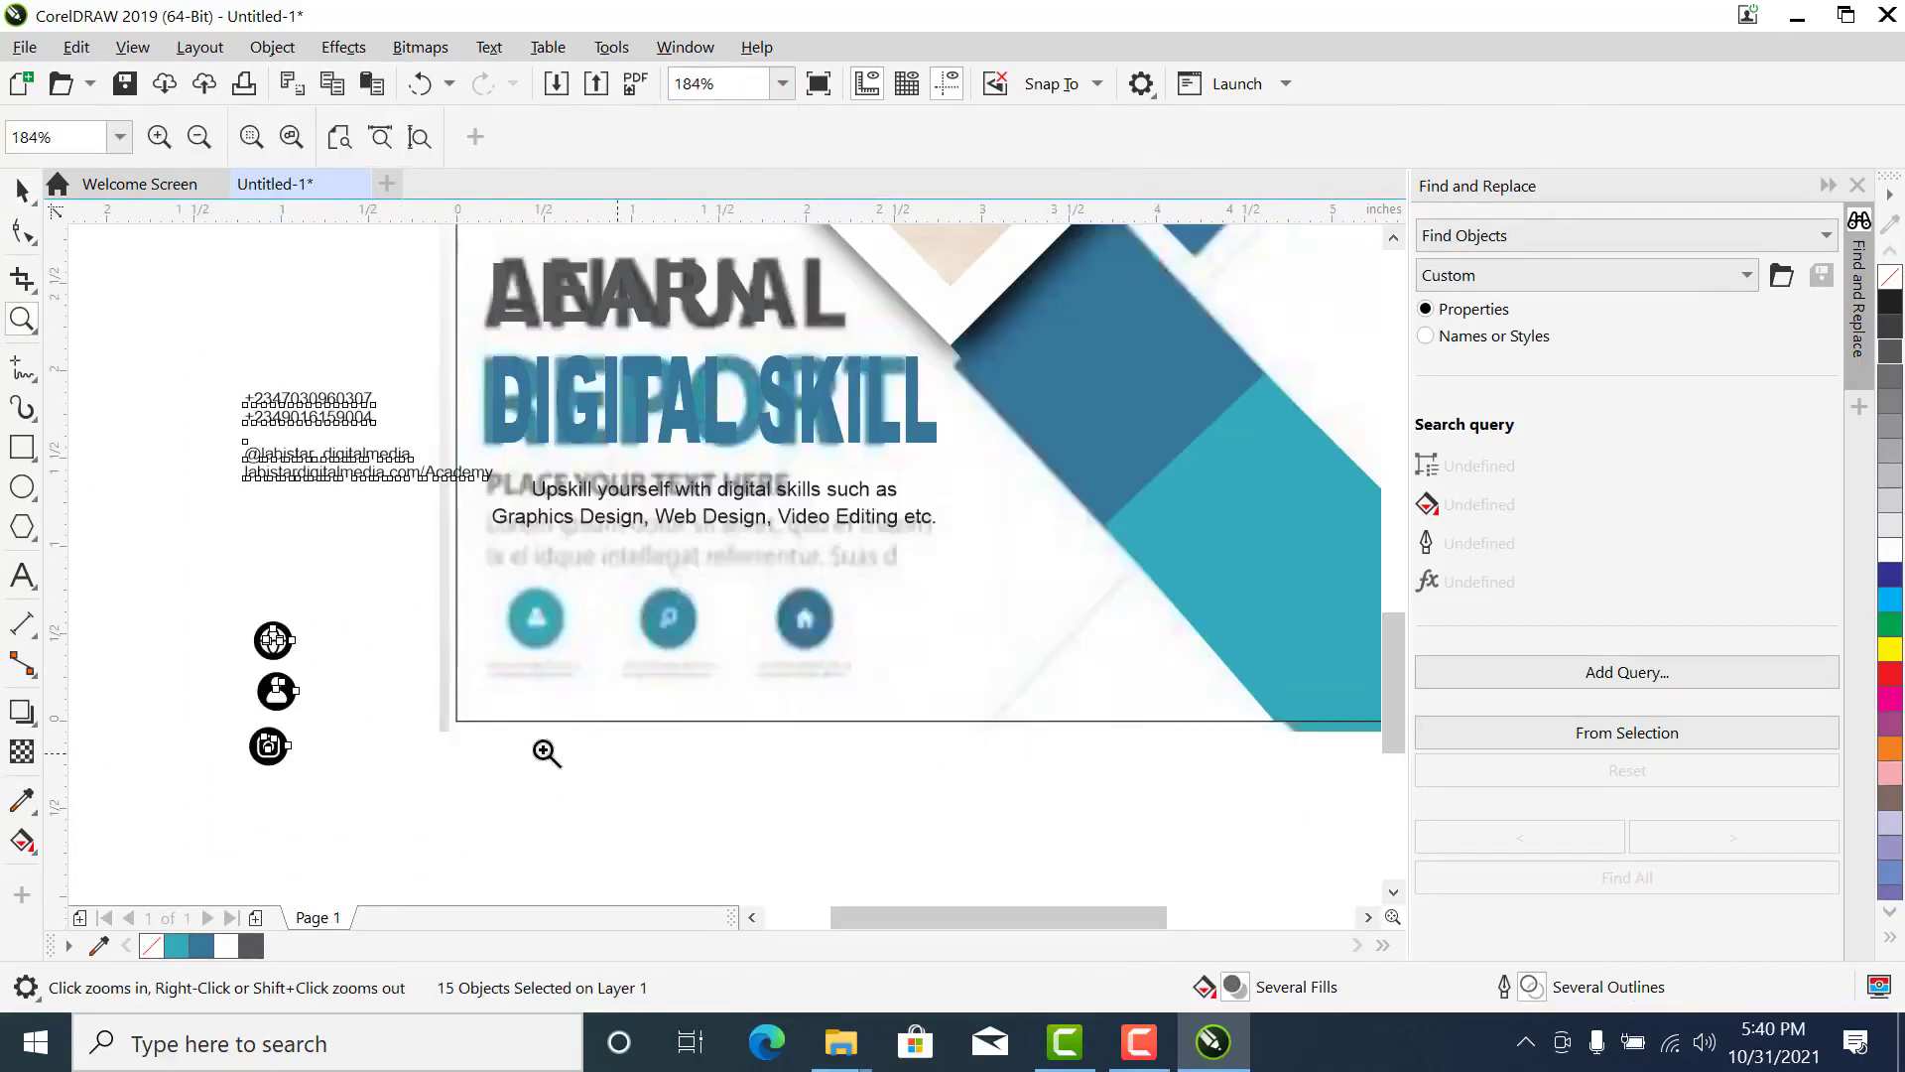
key("space")
left_click_drag(201, 661, 537, 610)
left_click_drag(214, 684, 217, 687)
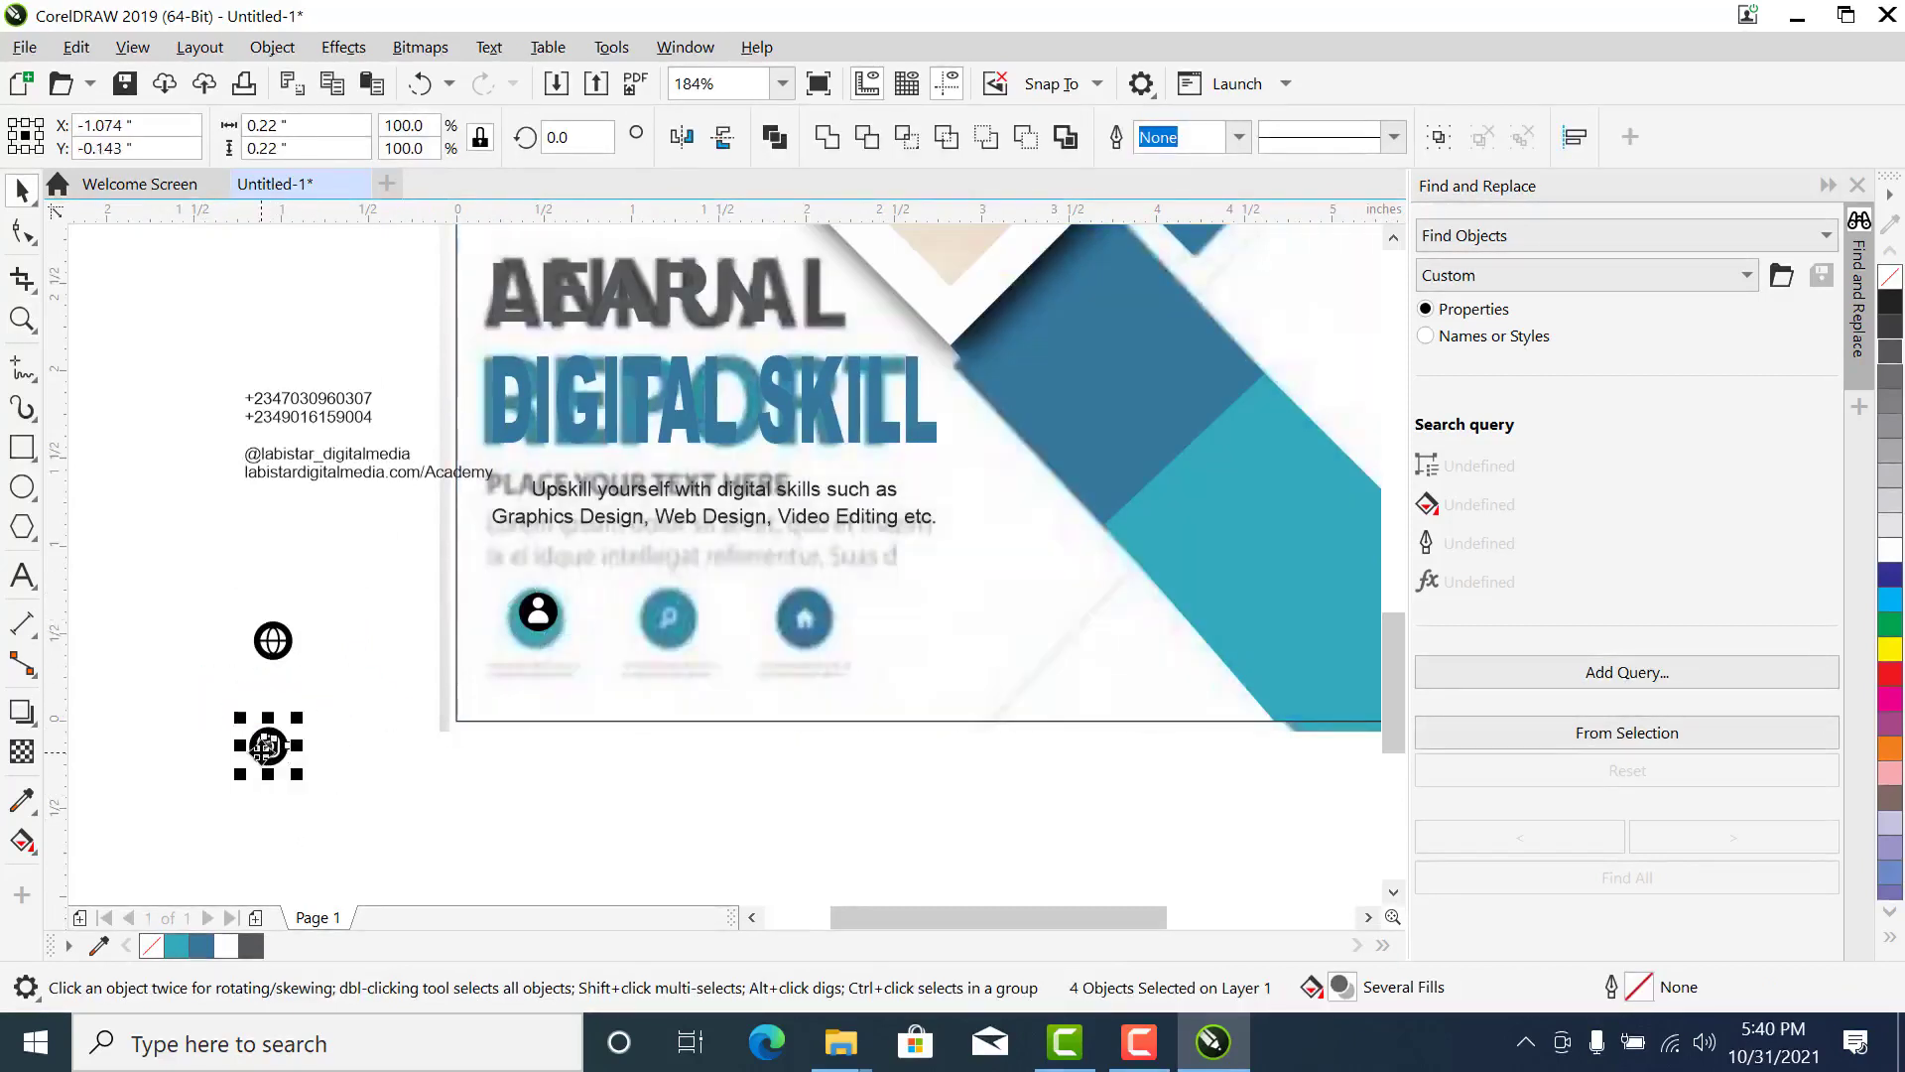
left_click_drag(268, 746, 659, 617)
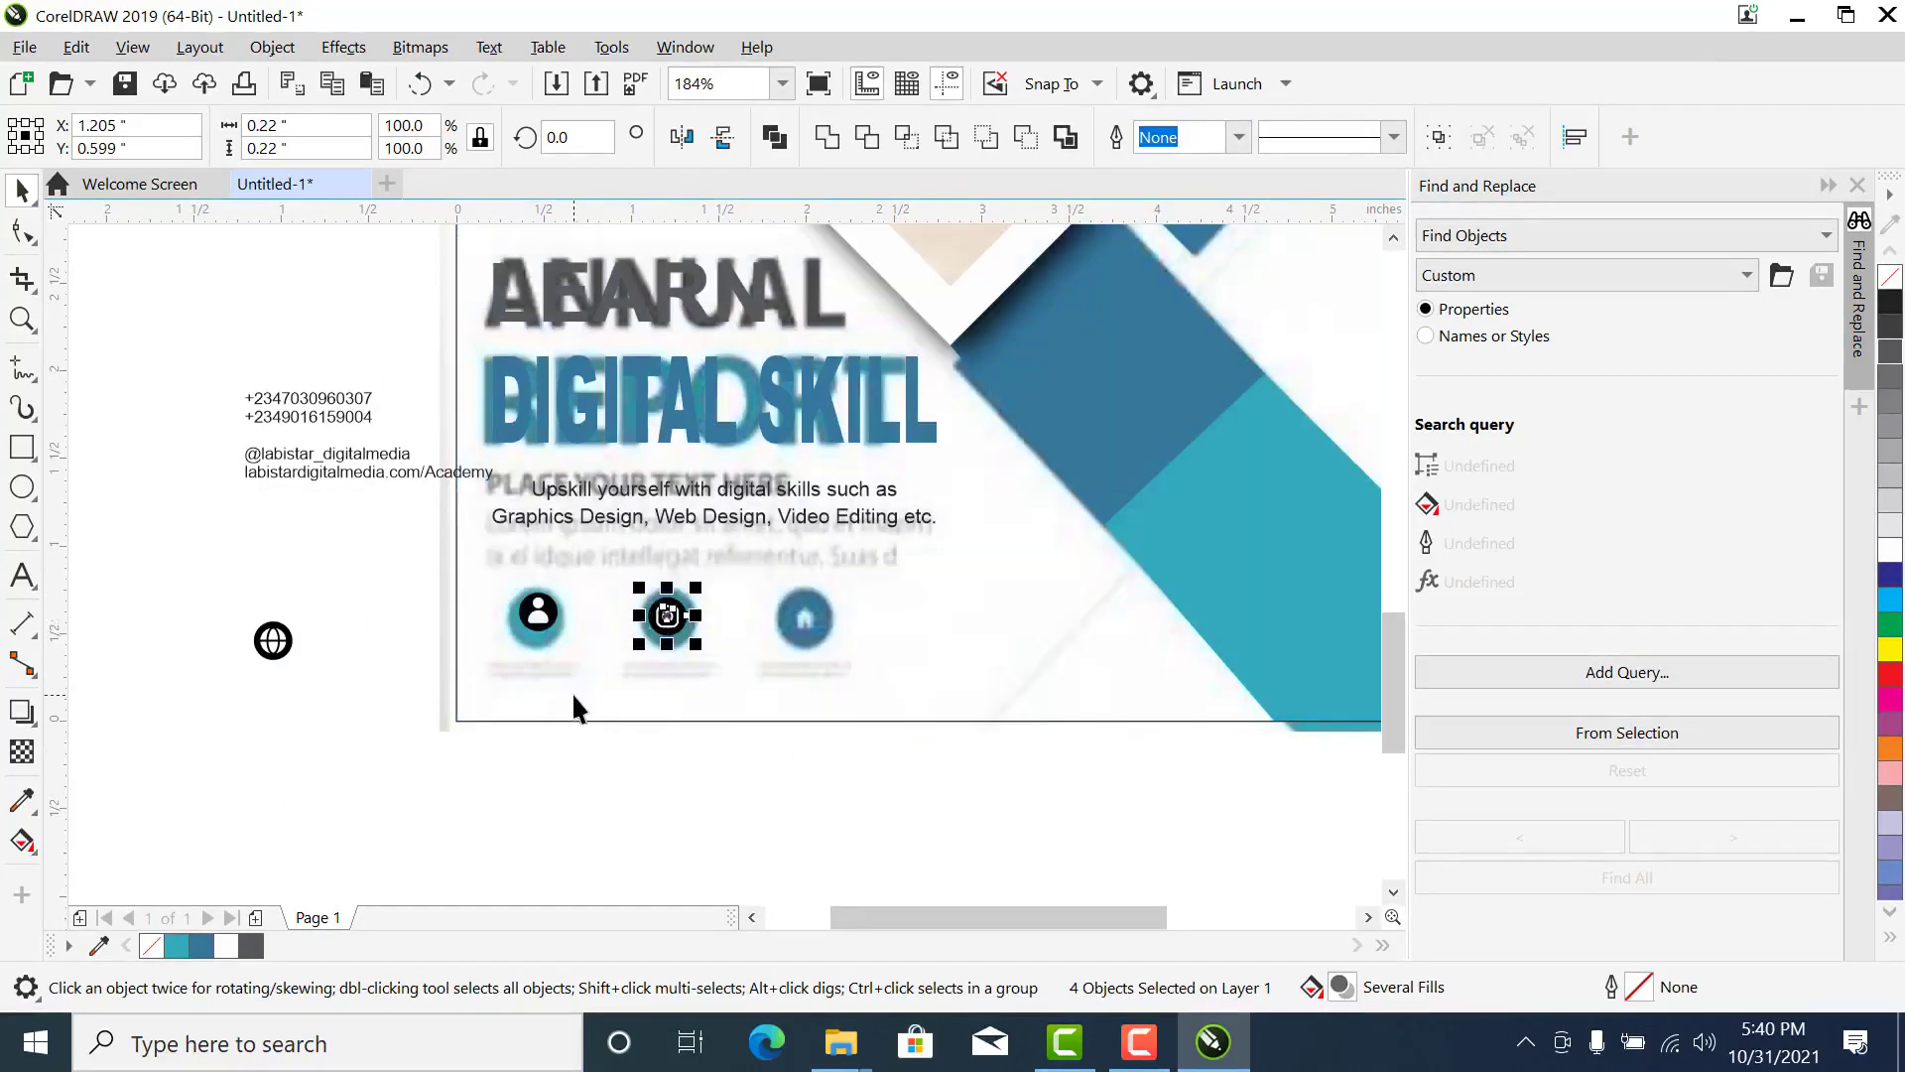
left_click(272, 640)
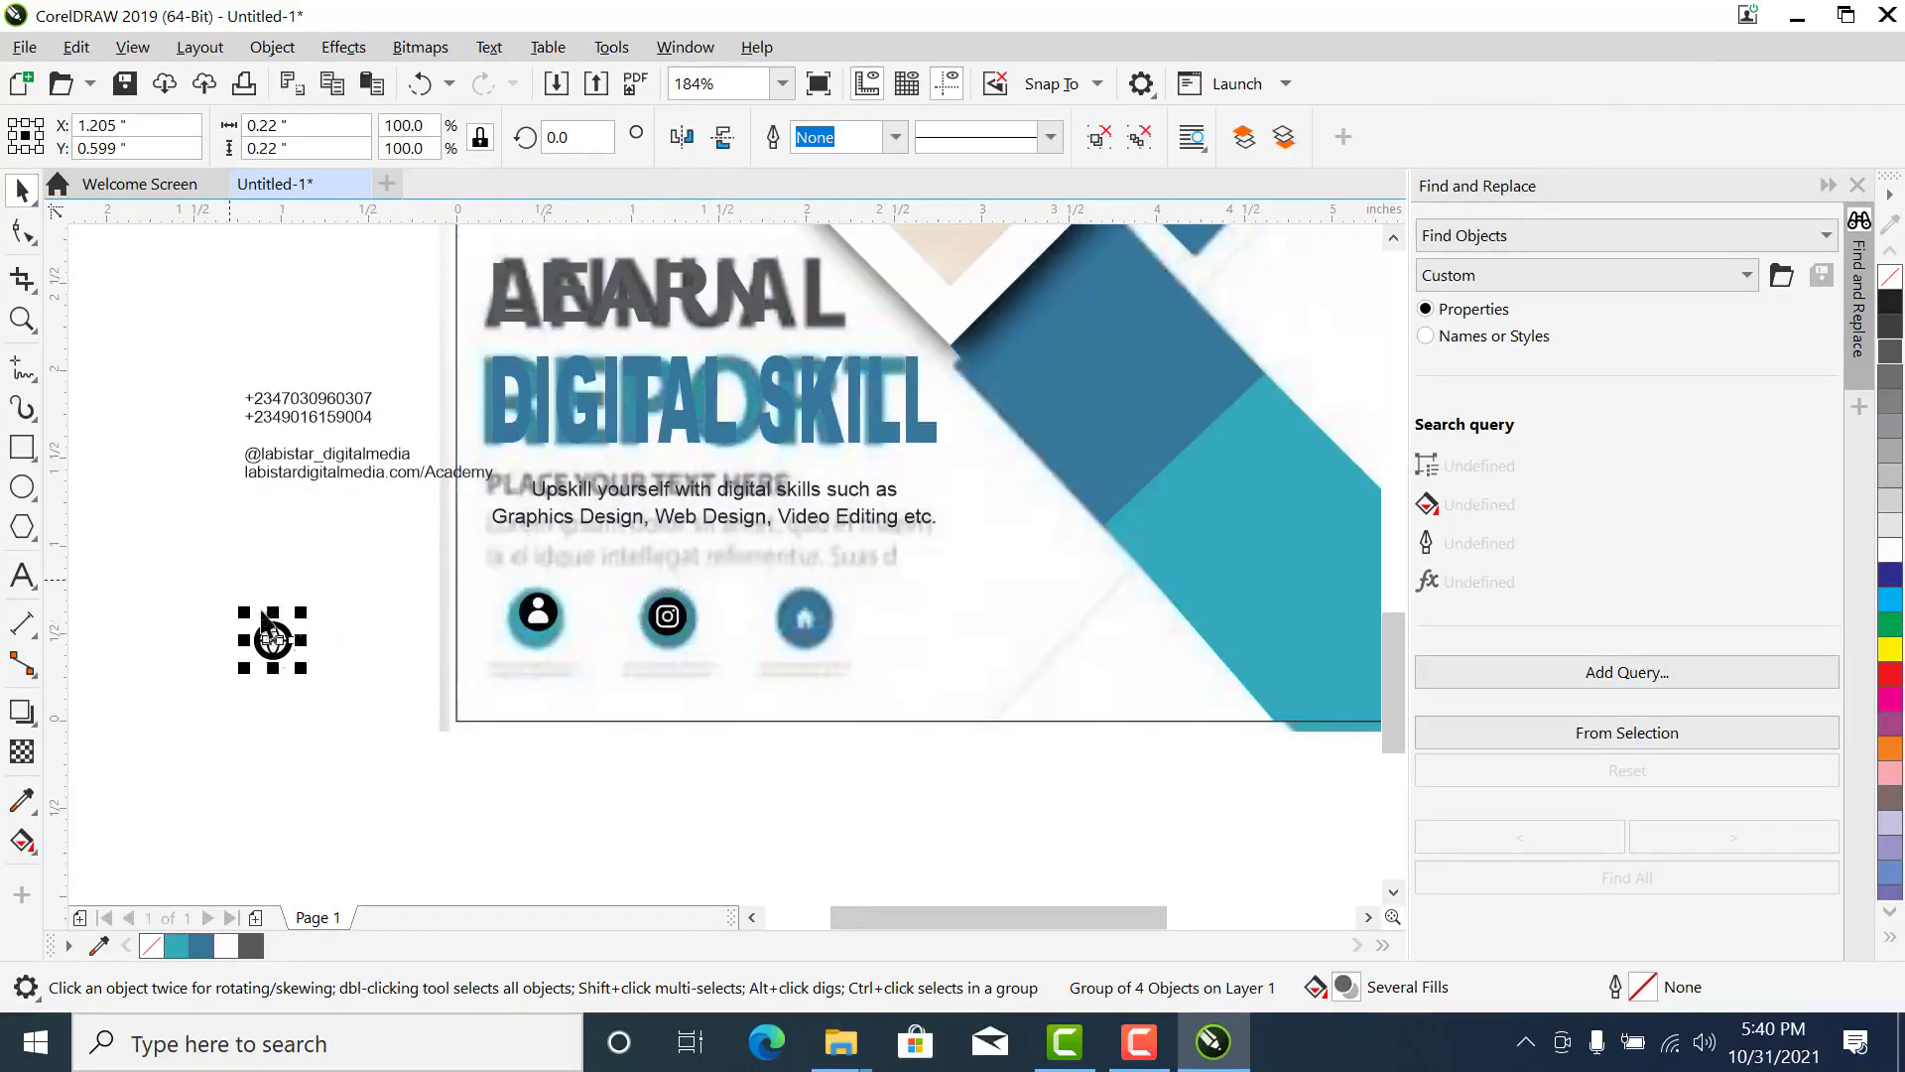
left_click_drag(279, 643, 809, 612)
- Delete the leftover globe icon beside the page and group the person icon's three parts
left_click_drag(340, 576, 164, 722)
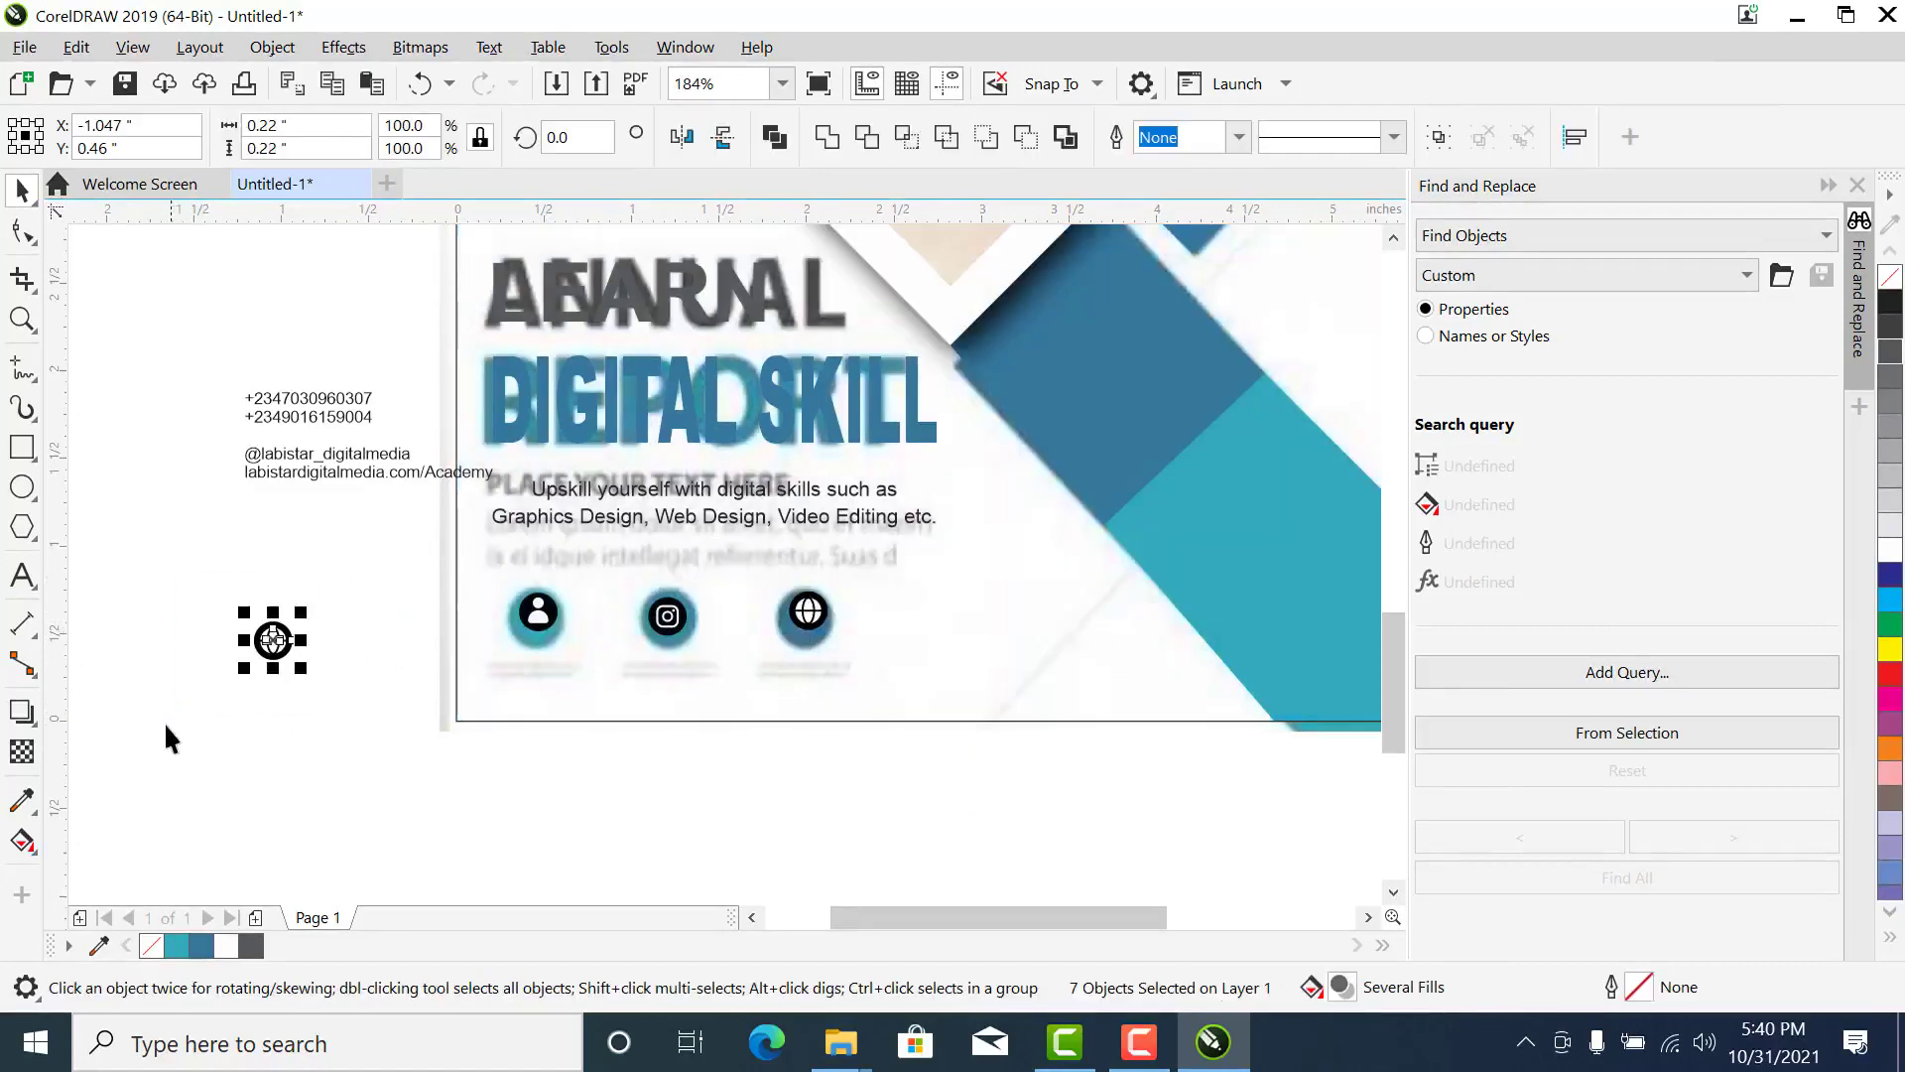
key("Delete")
left_click_drag(261, 563, 316, 578)
left_click_drag(920, 658, 932, 657)
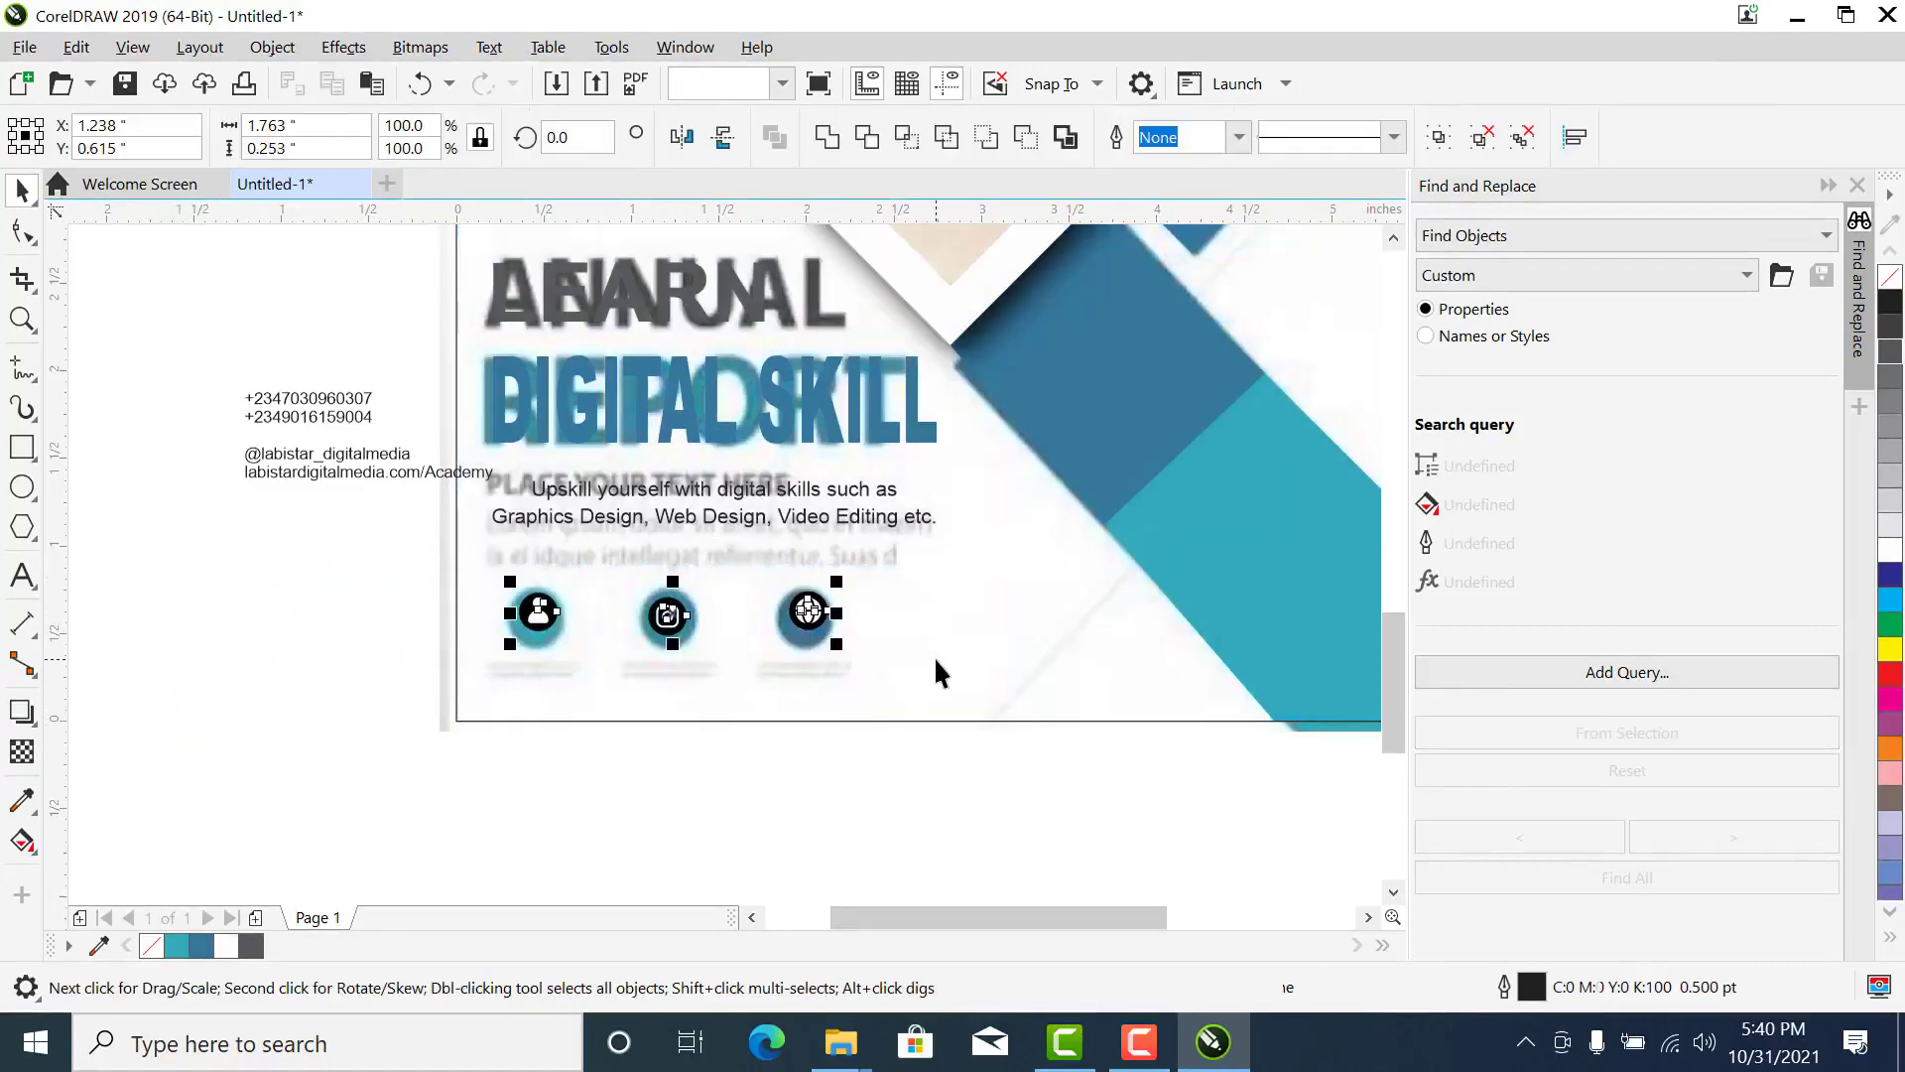
left_click_drag(592, 825, 490, 567)
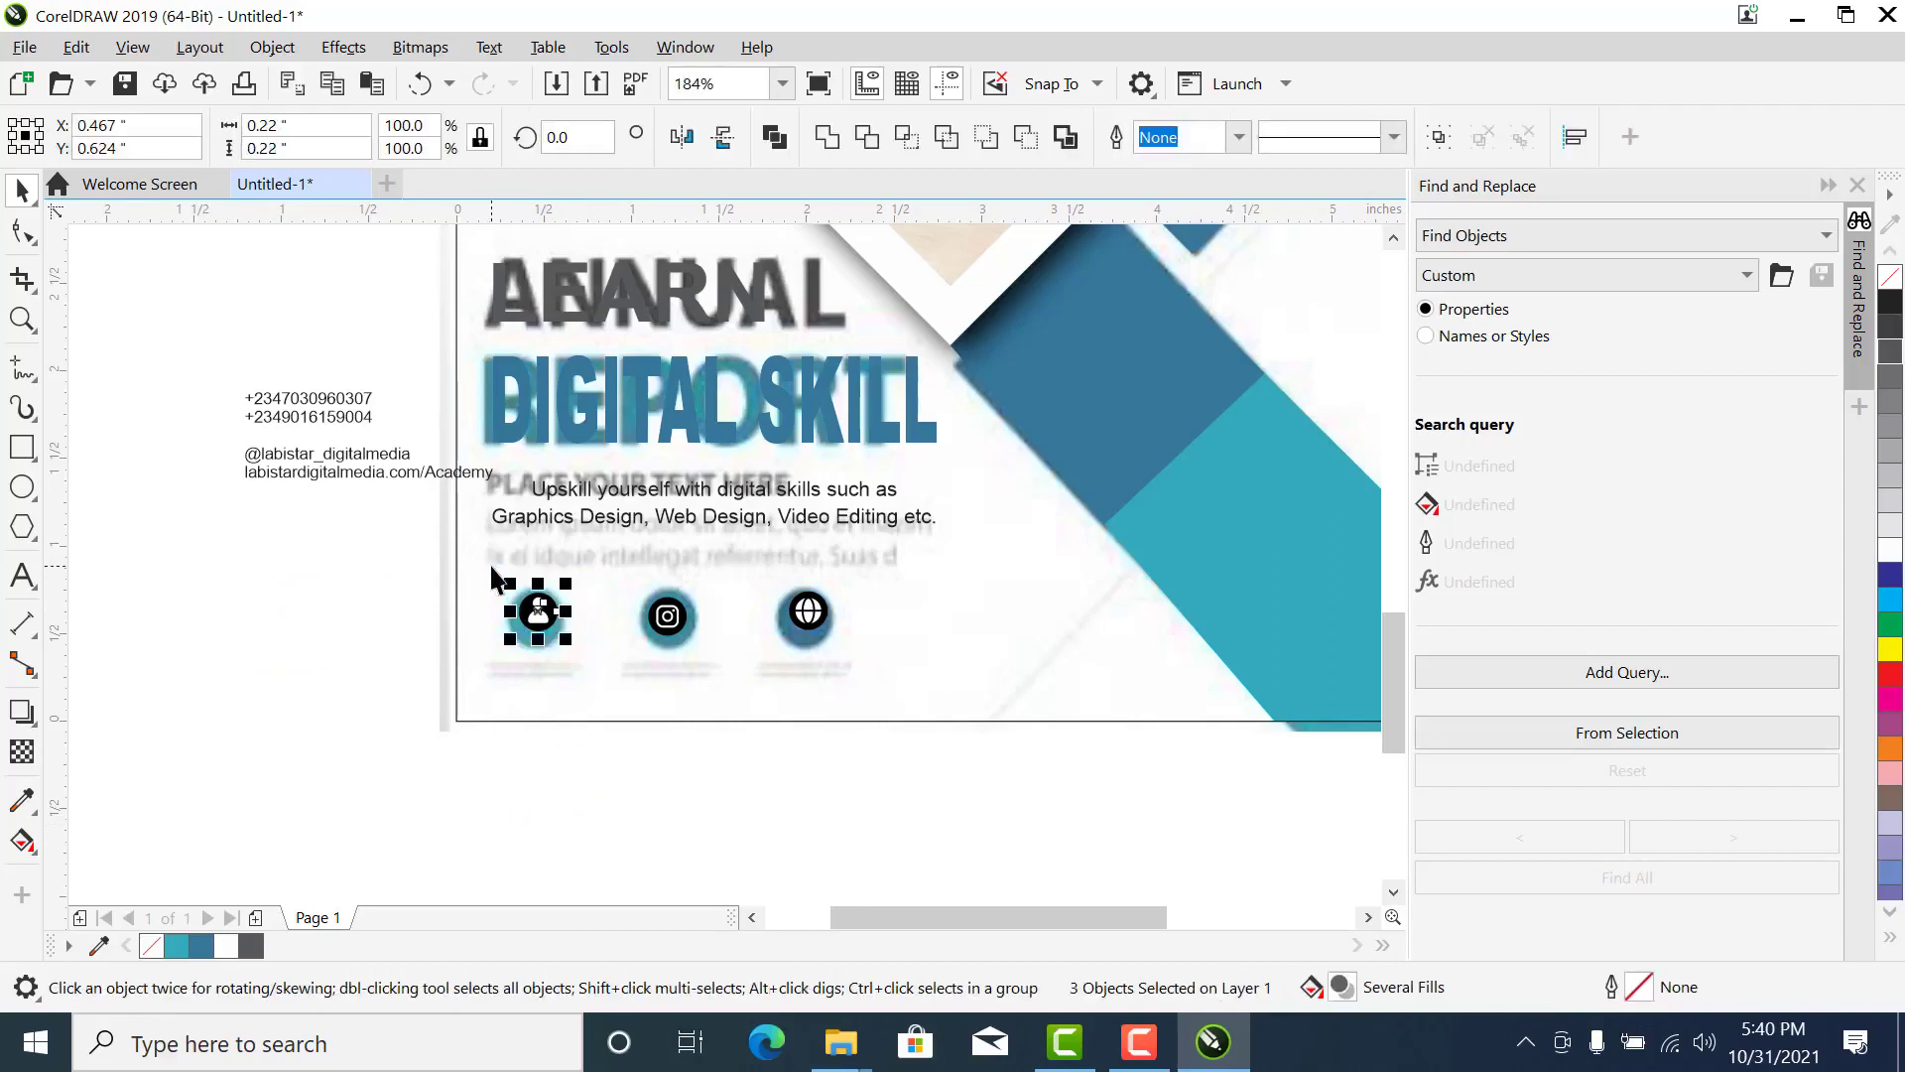
left_click_drag(993, 701, 994, 700)
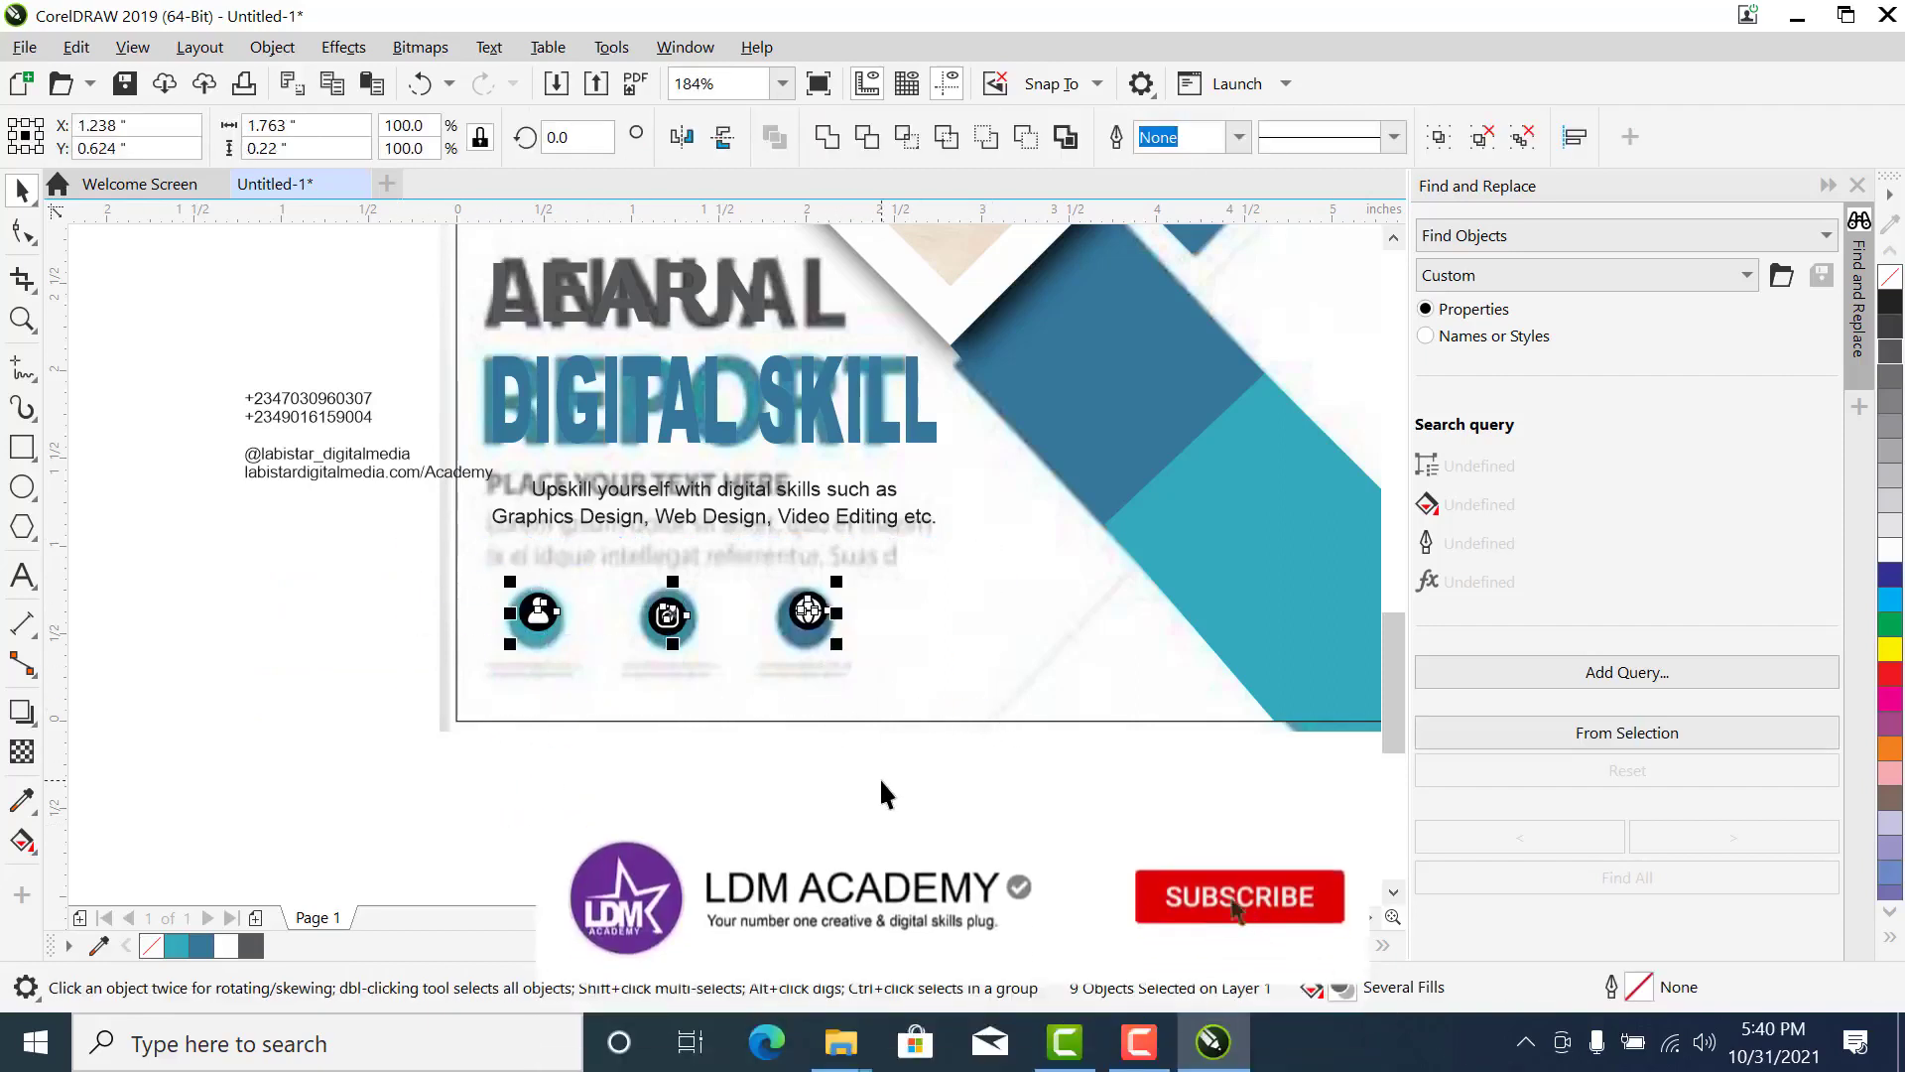
- Try to move a white inner piece away from the globe icon and undo the move
left_click_drag(932, 786, 747, 532)
left_click_drag(913, 774, 762, 524)
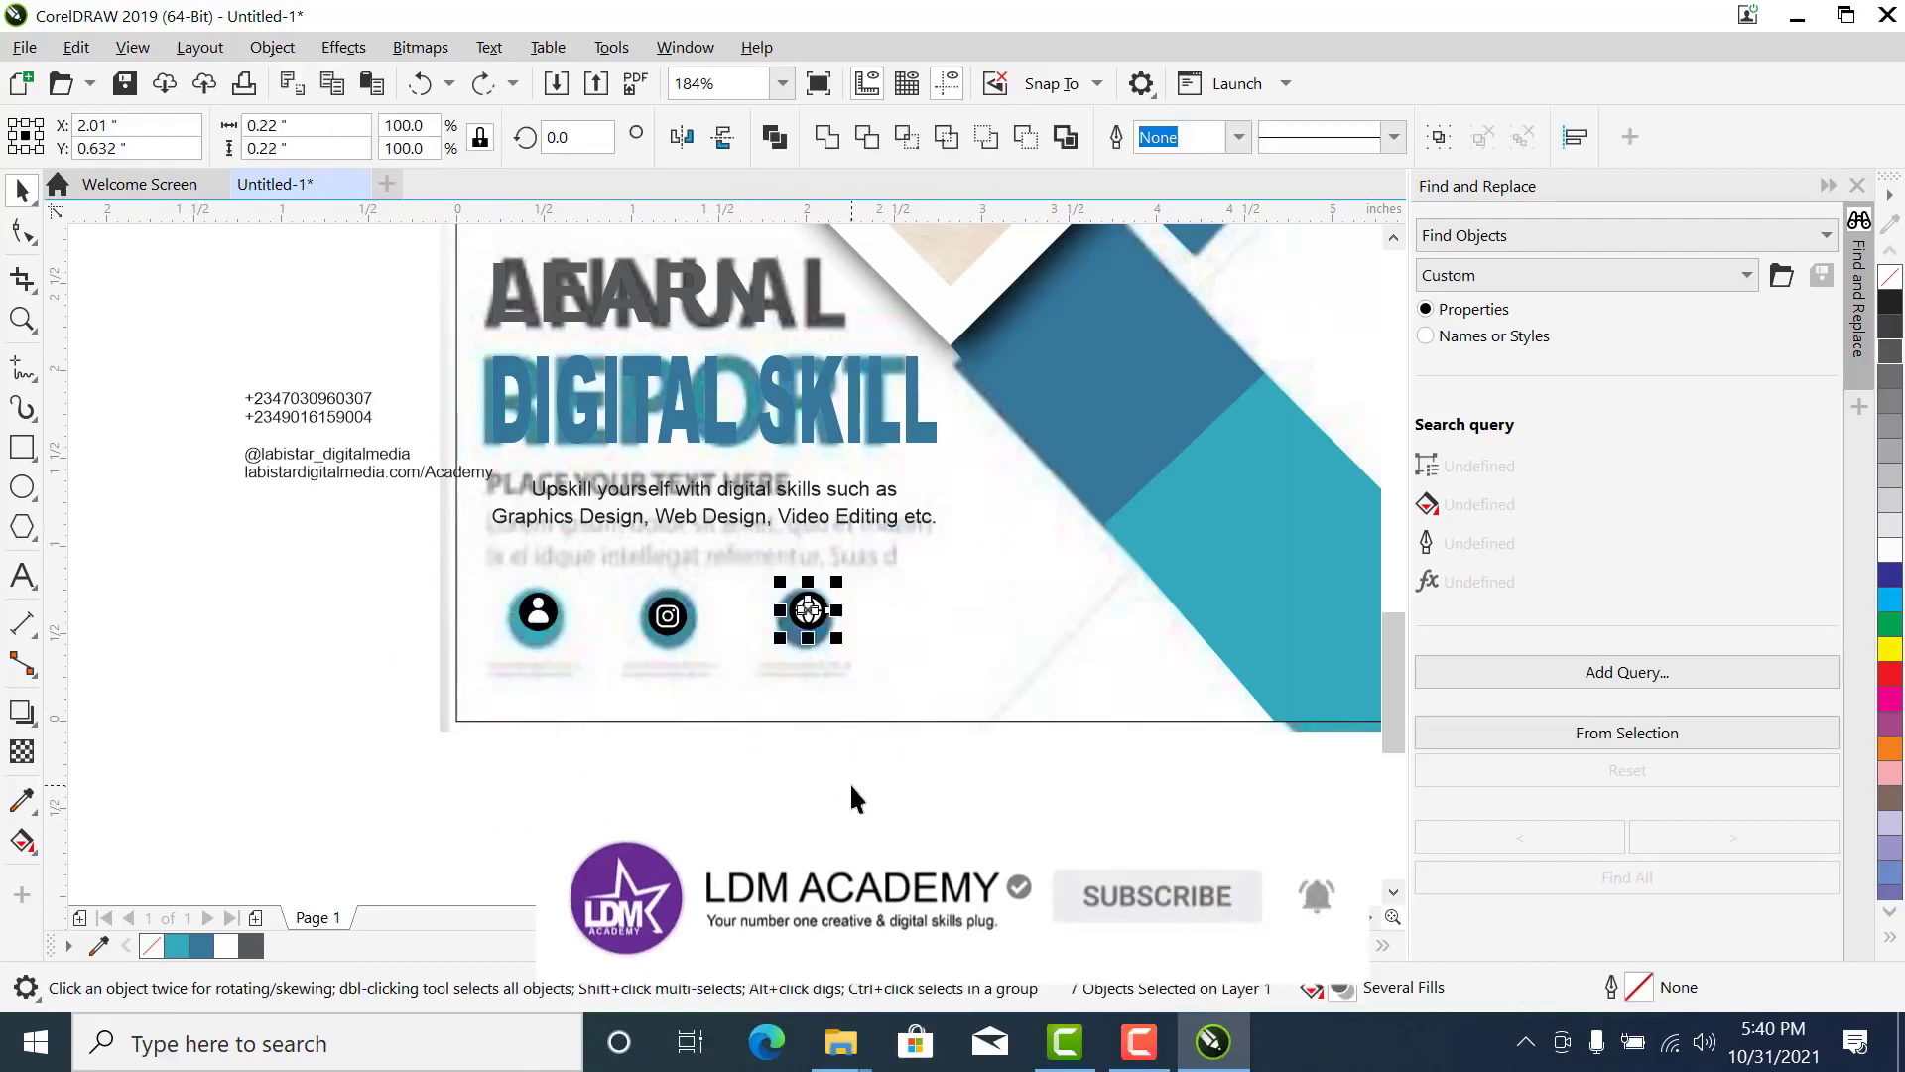
key("z")
left_click_drag(752, 681, 877, 563)
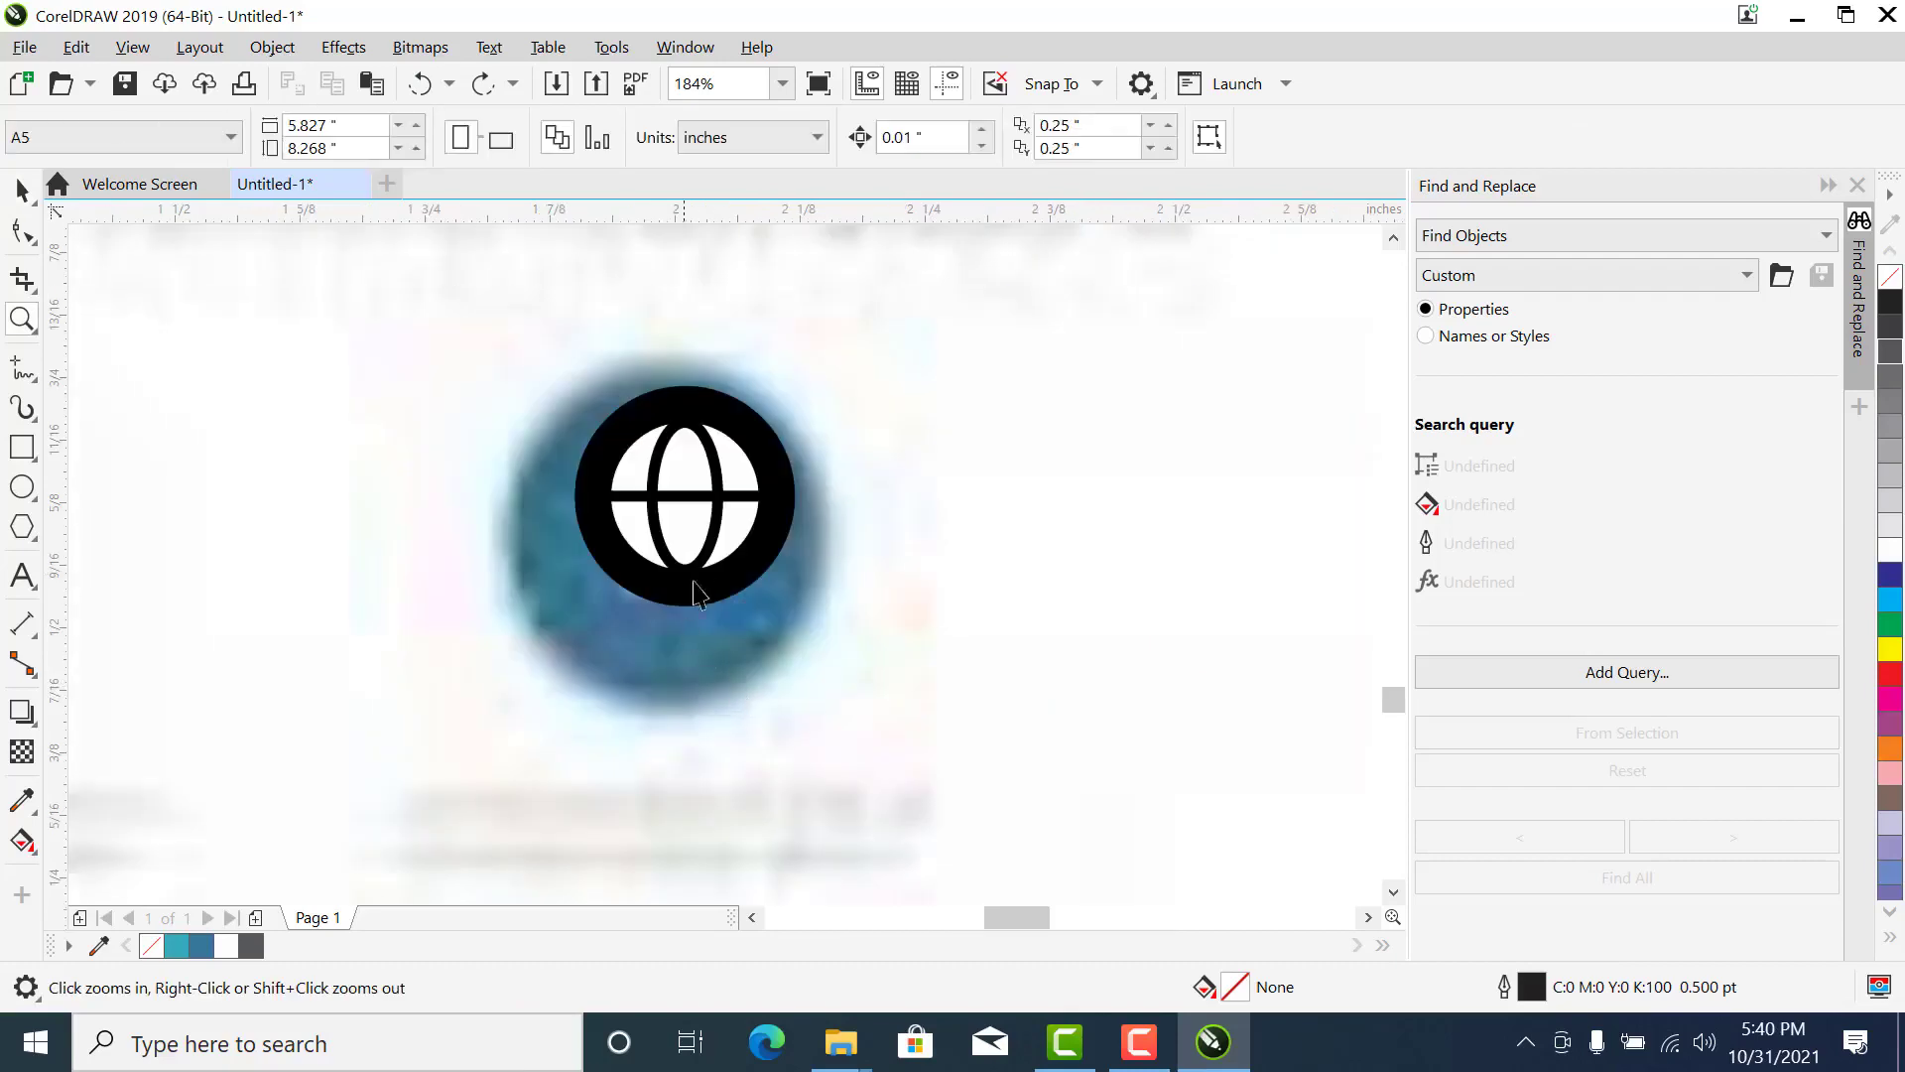
key("space")
left_click_drag(683, 531, 814, 629)
key("ctrl+z")
- Group all seven parts of the globe icon on the third circle
scroll(796, 686, "down", 1)
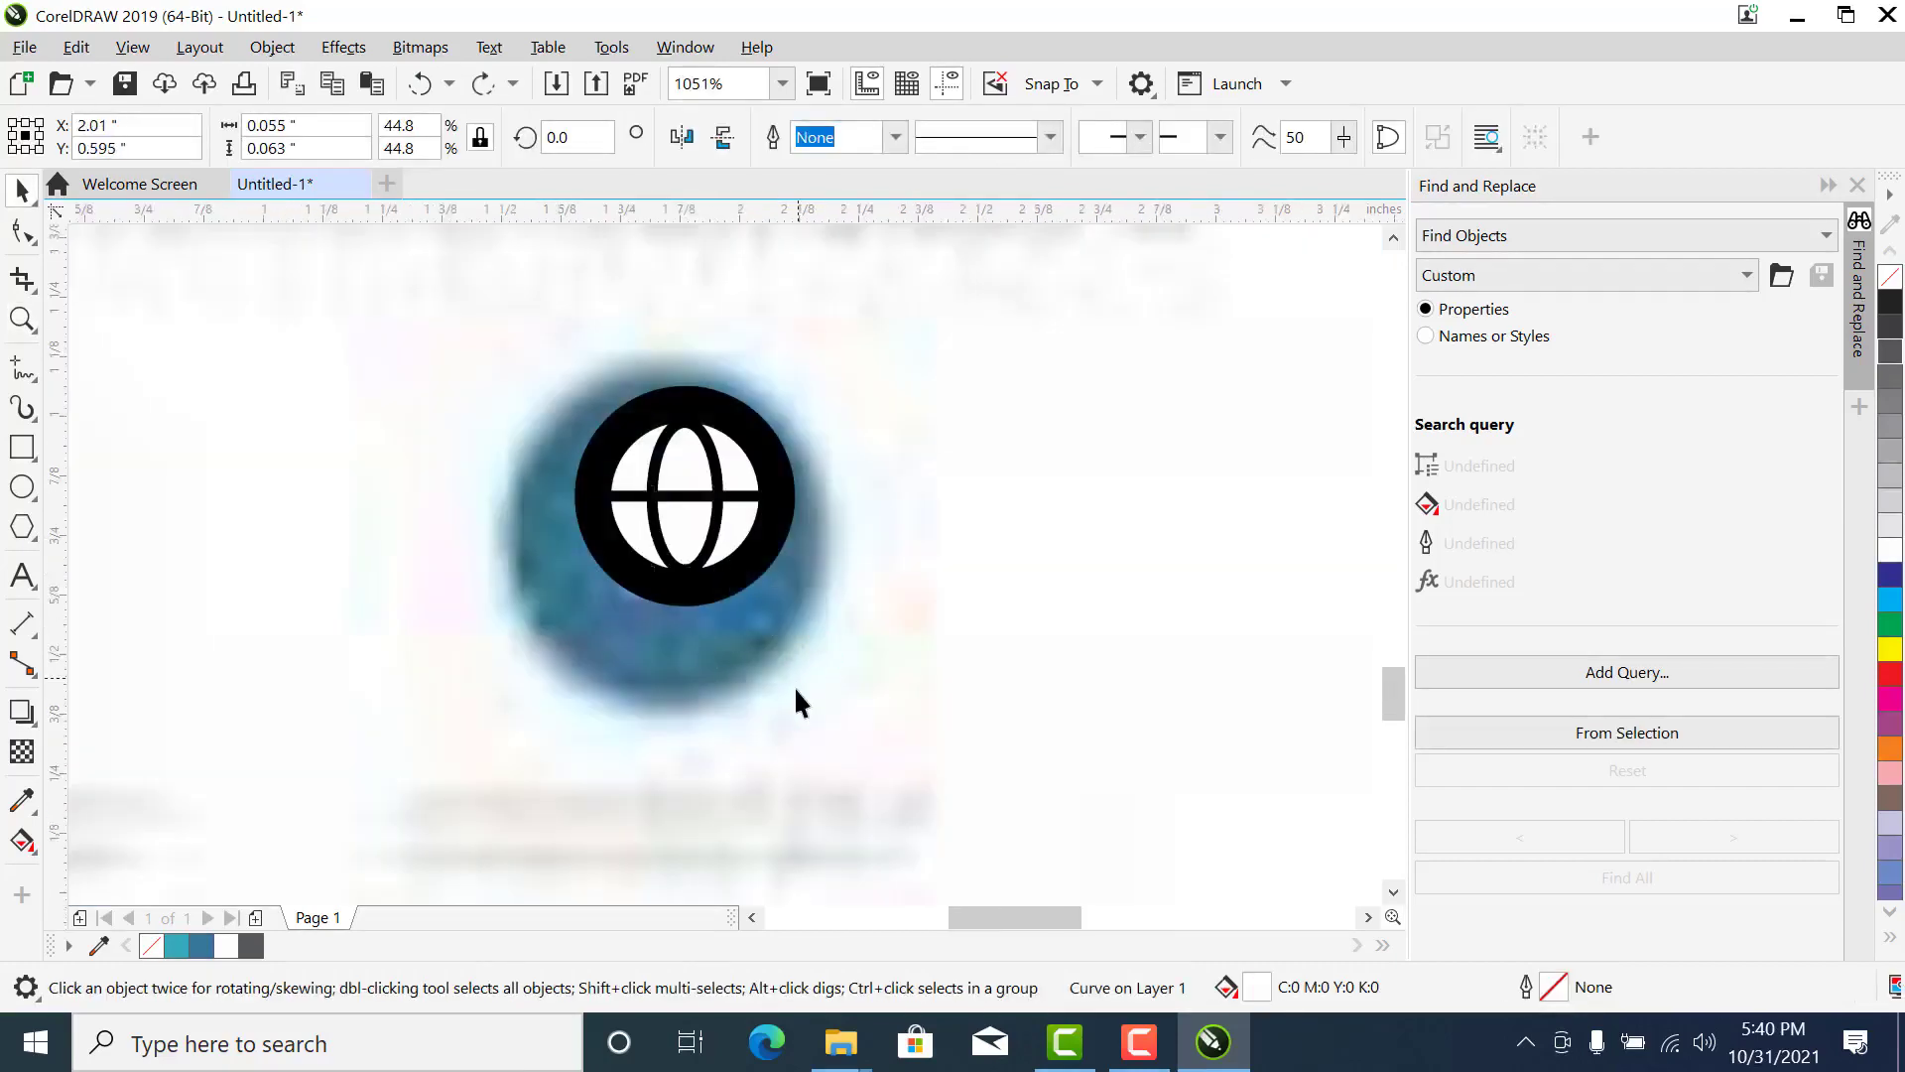
scroll(796, 686, "down", 1)
left_click_drag(862, 858, 692, 511)
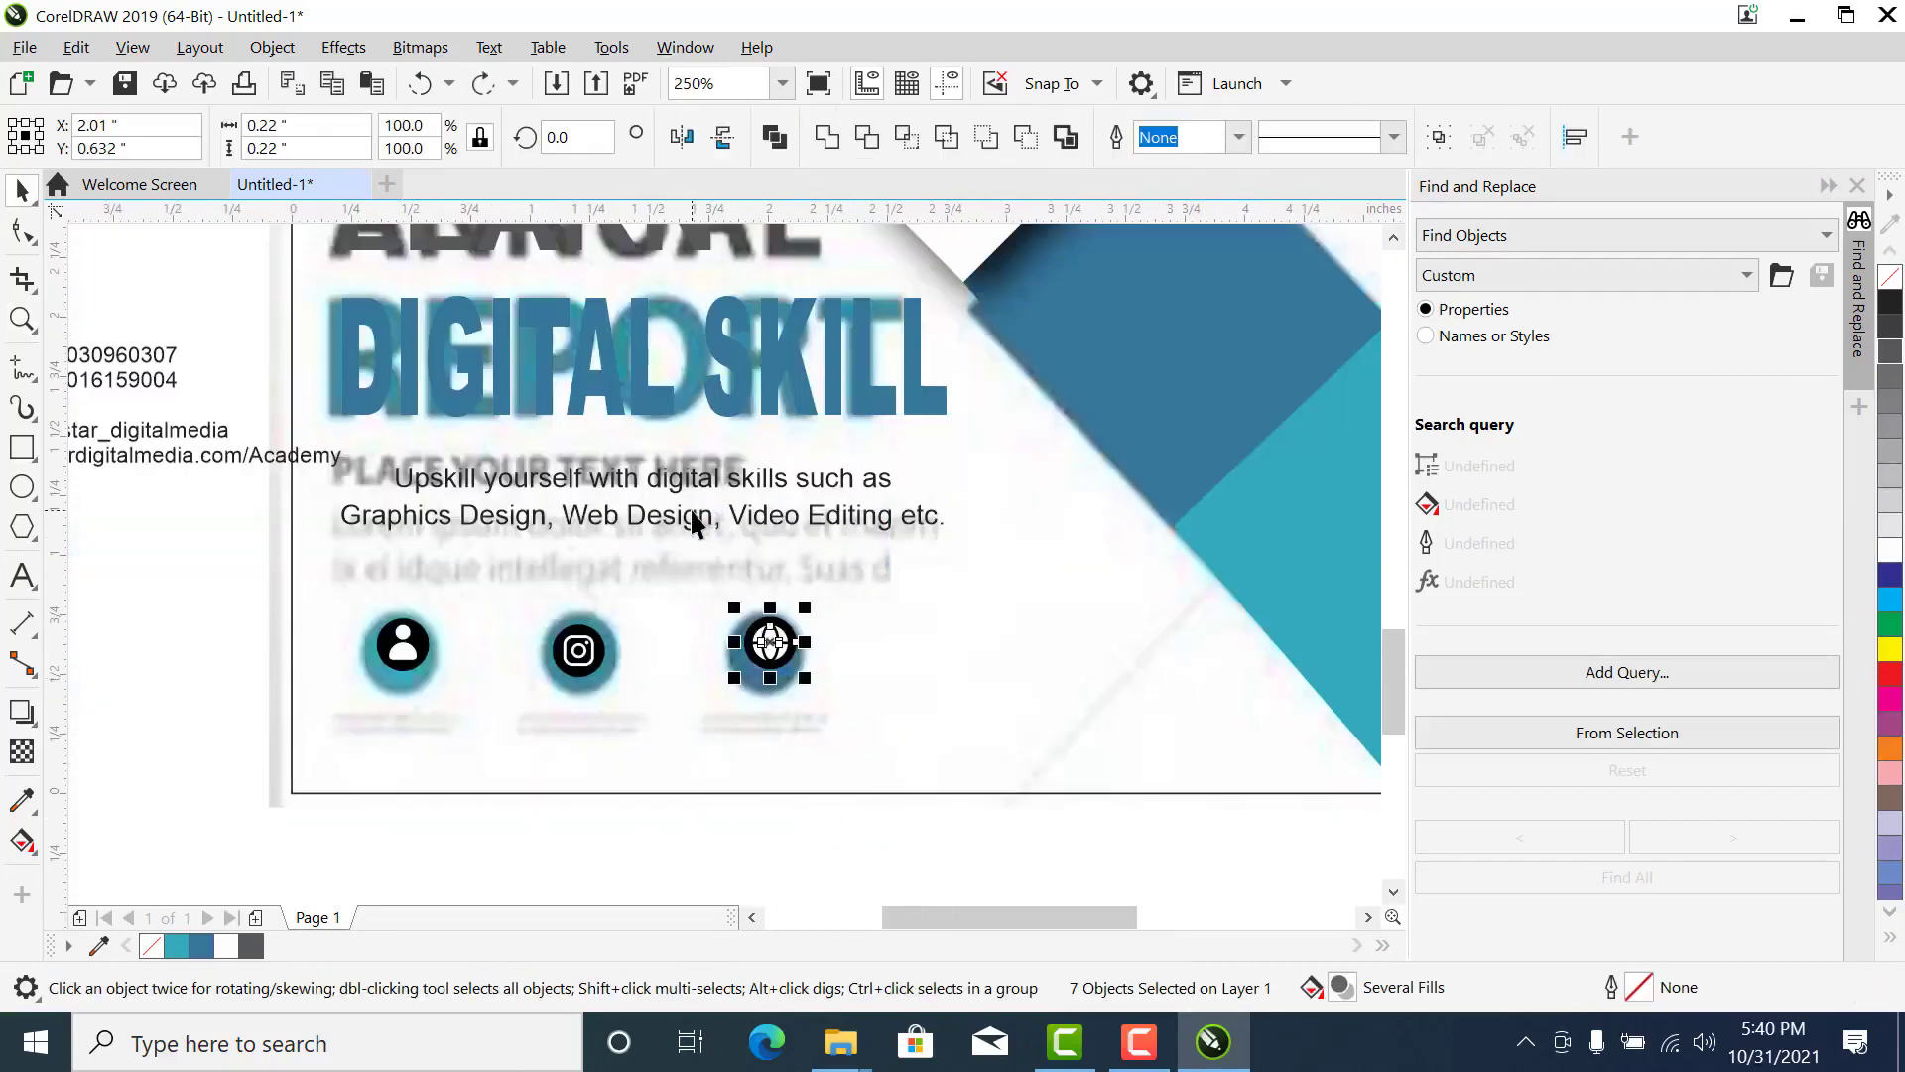
key("ctrl+g")
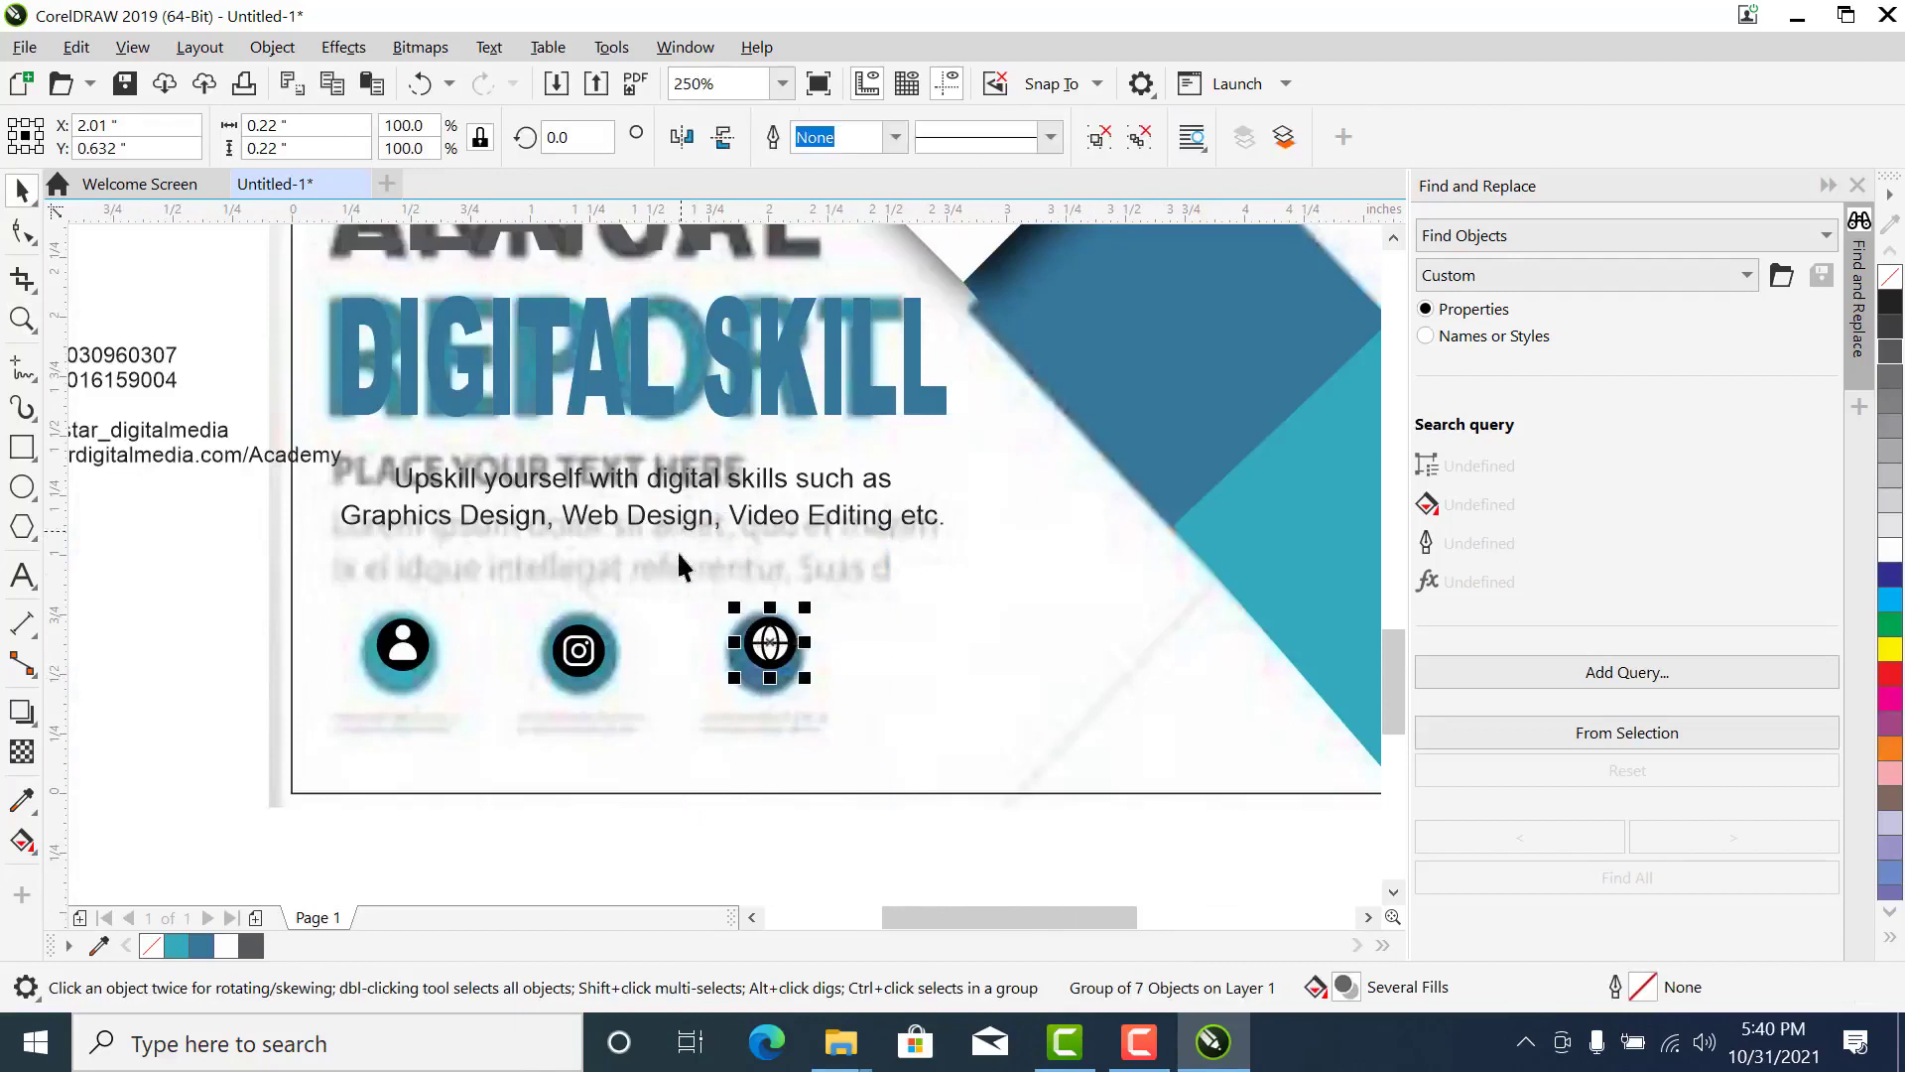
- Ungroup the Instagram icon completely, undo it once and ungroup it again
left_click(586, 691)
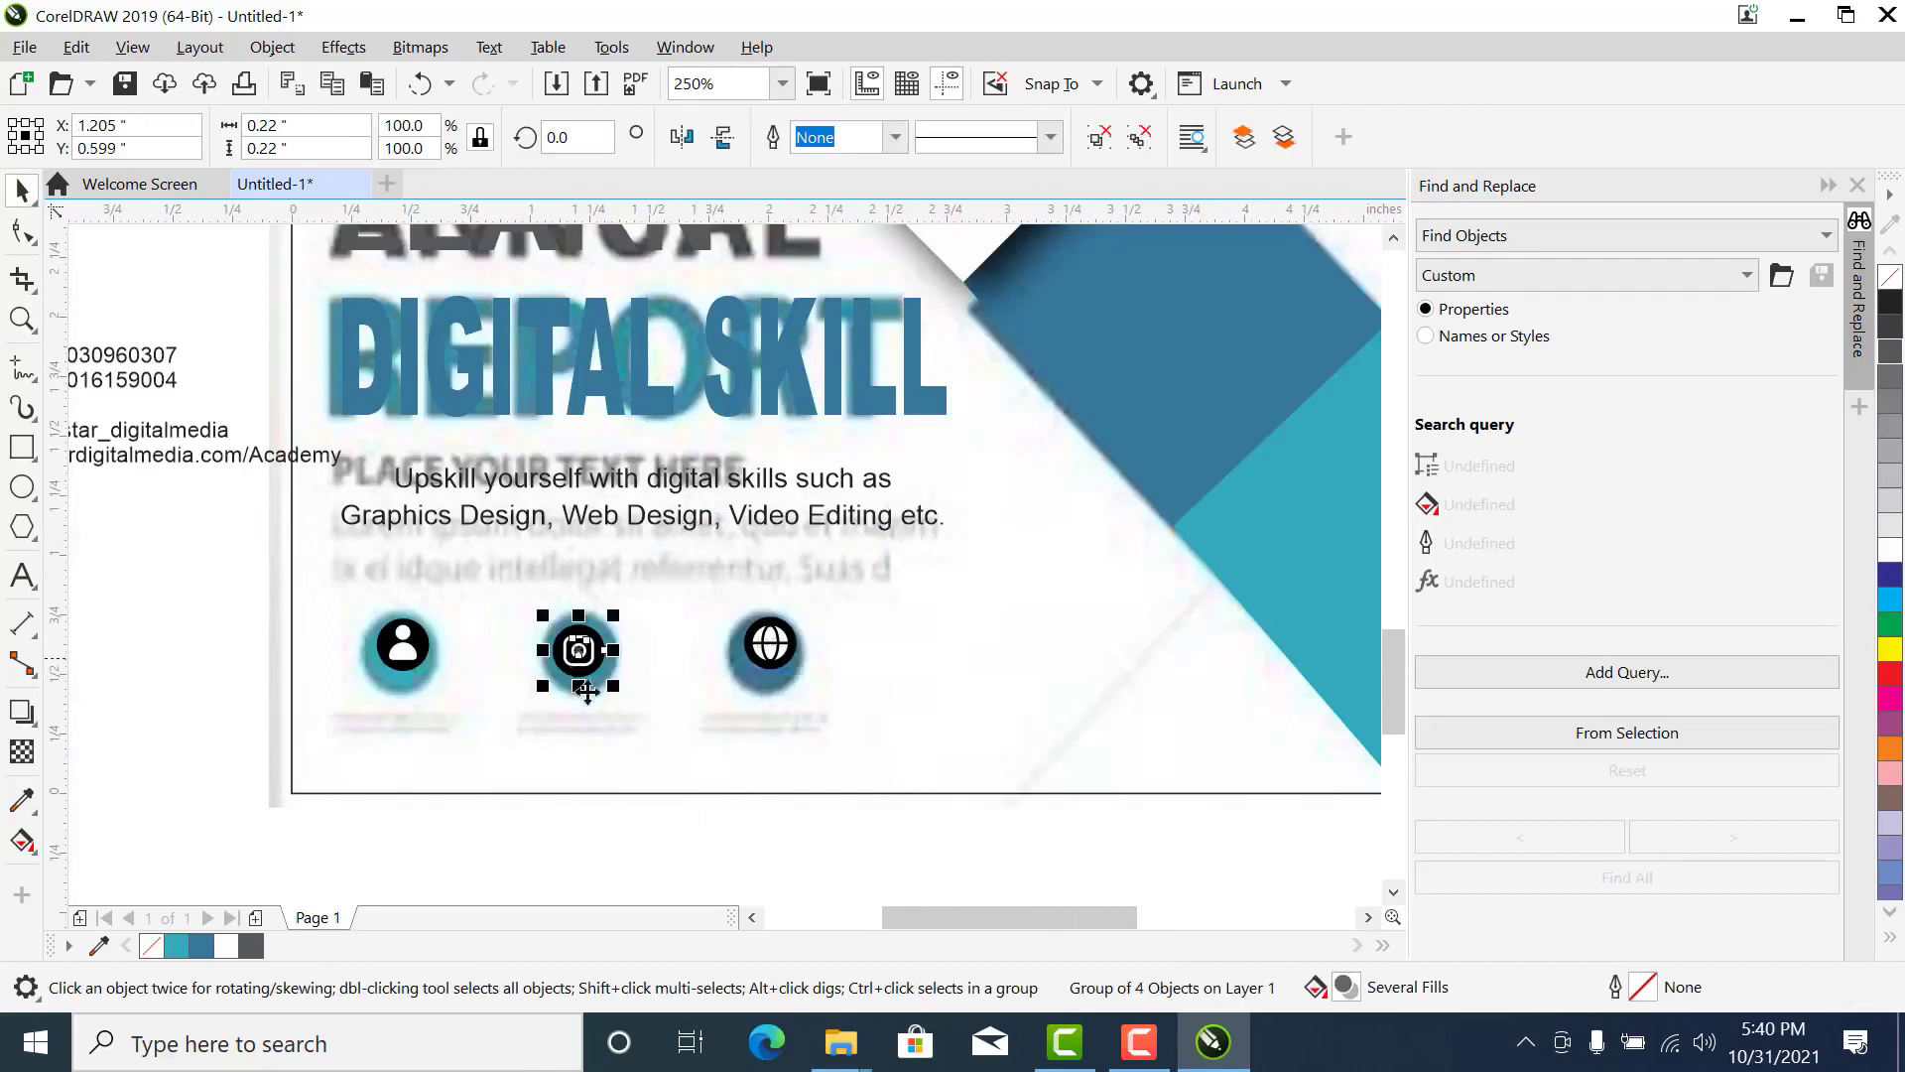
left_click(1139, 136)
left_click(609, 781)
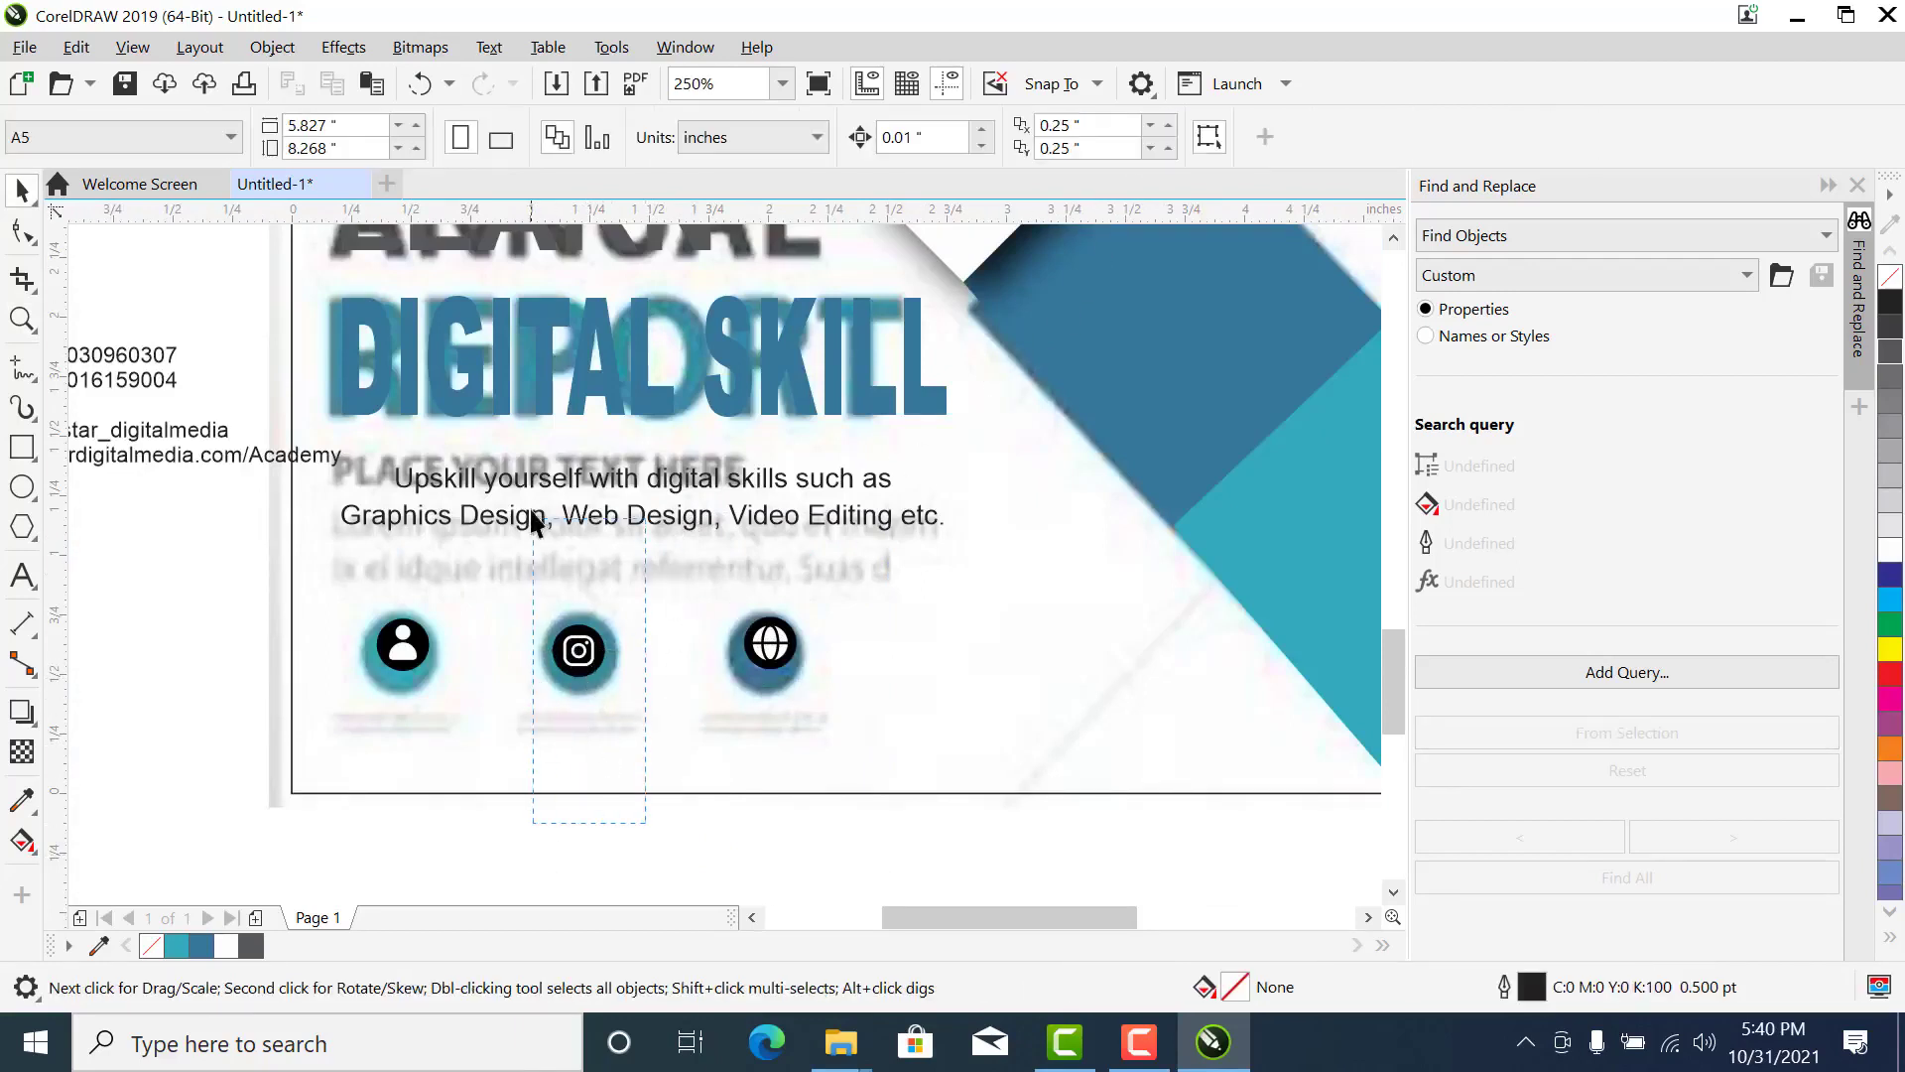
left_click_drag(533, 521, 535, 522)
key("ctrl+z")
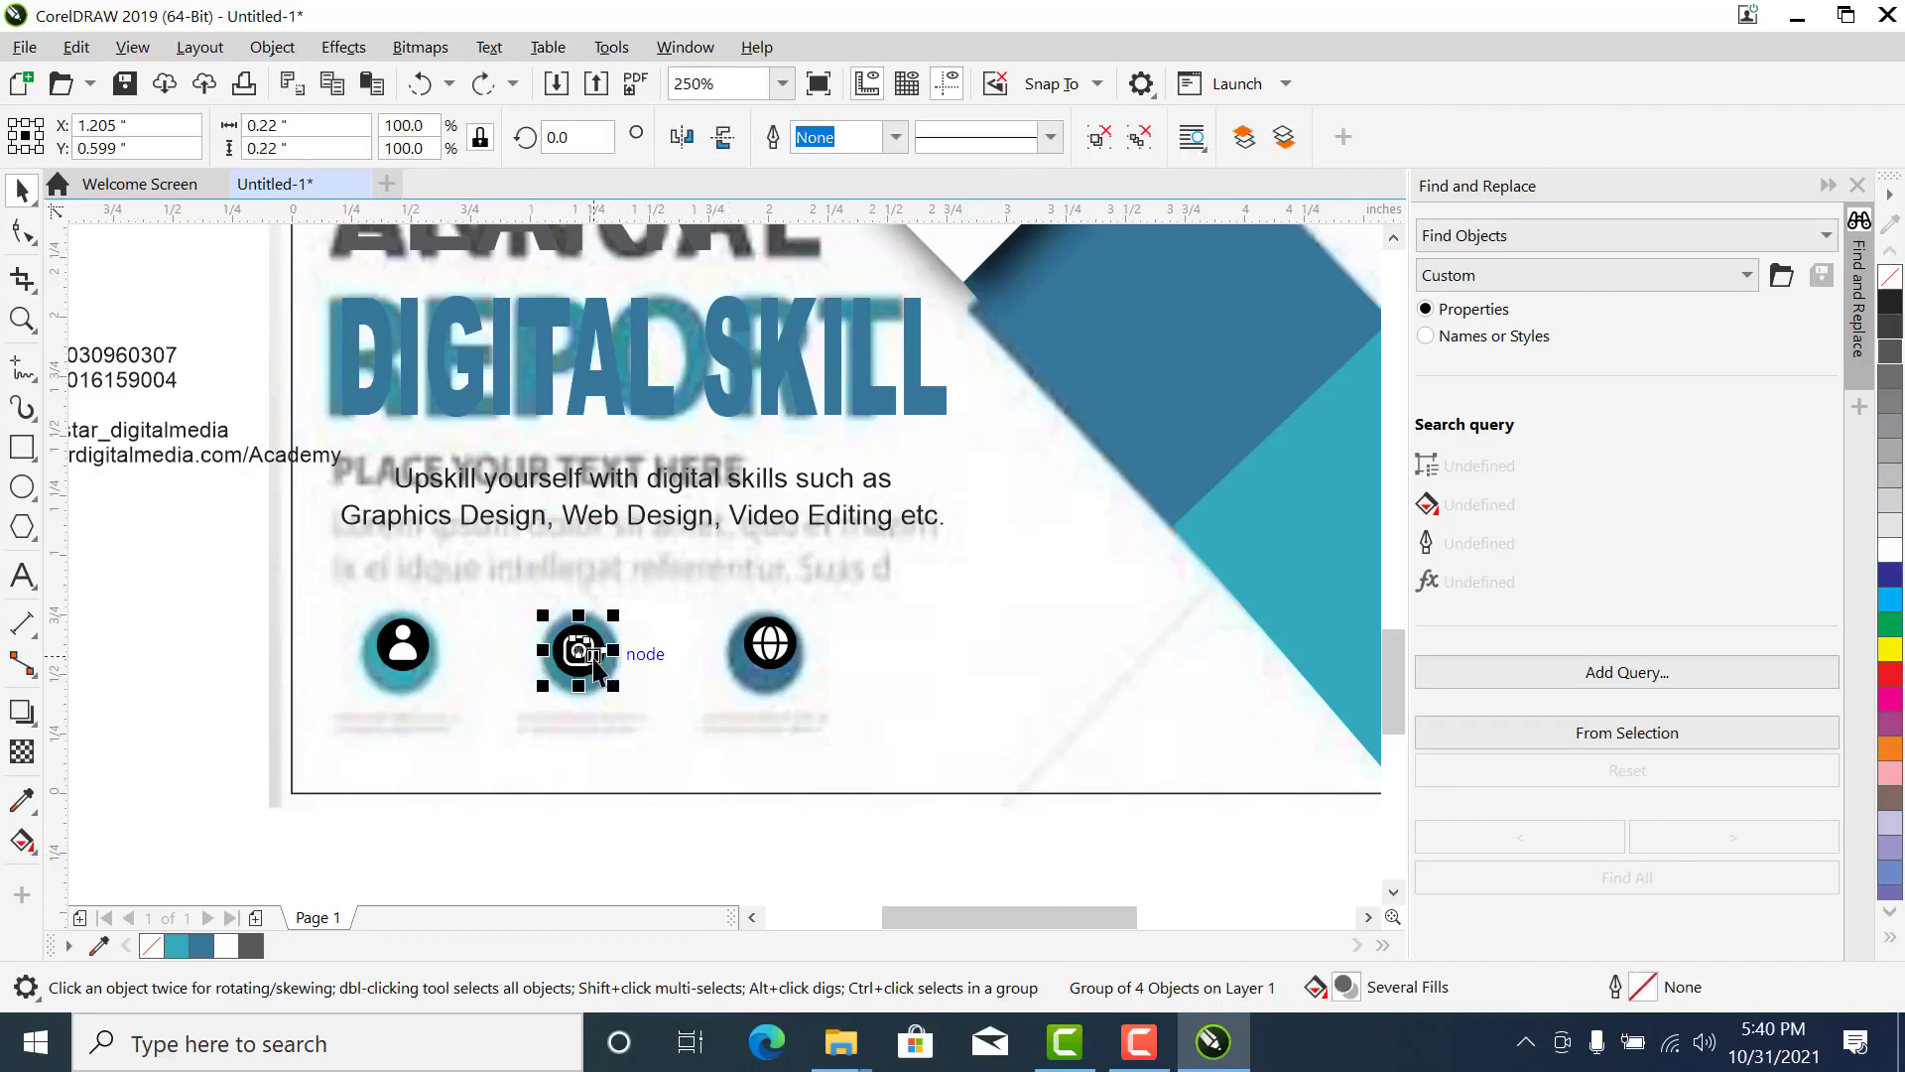
left_click(1139, 136)
- Try moving the Instagram icon's white camera shape and recolouring it dark blue
key("F2")
left_click_drag(661, 543, 323, 811)
left_click(910, 527)
left_click_drag(909, 533, 1039, 545)
key("ctrl+z")
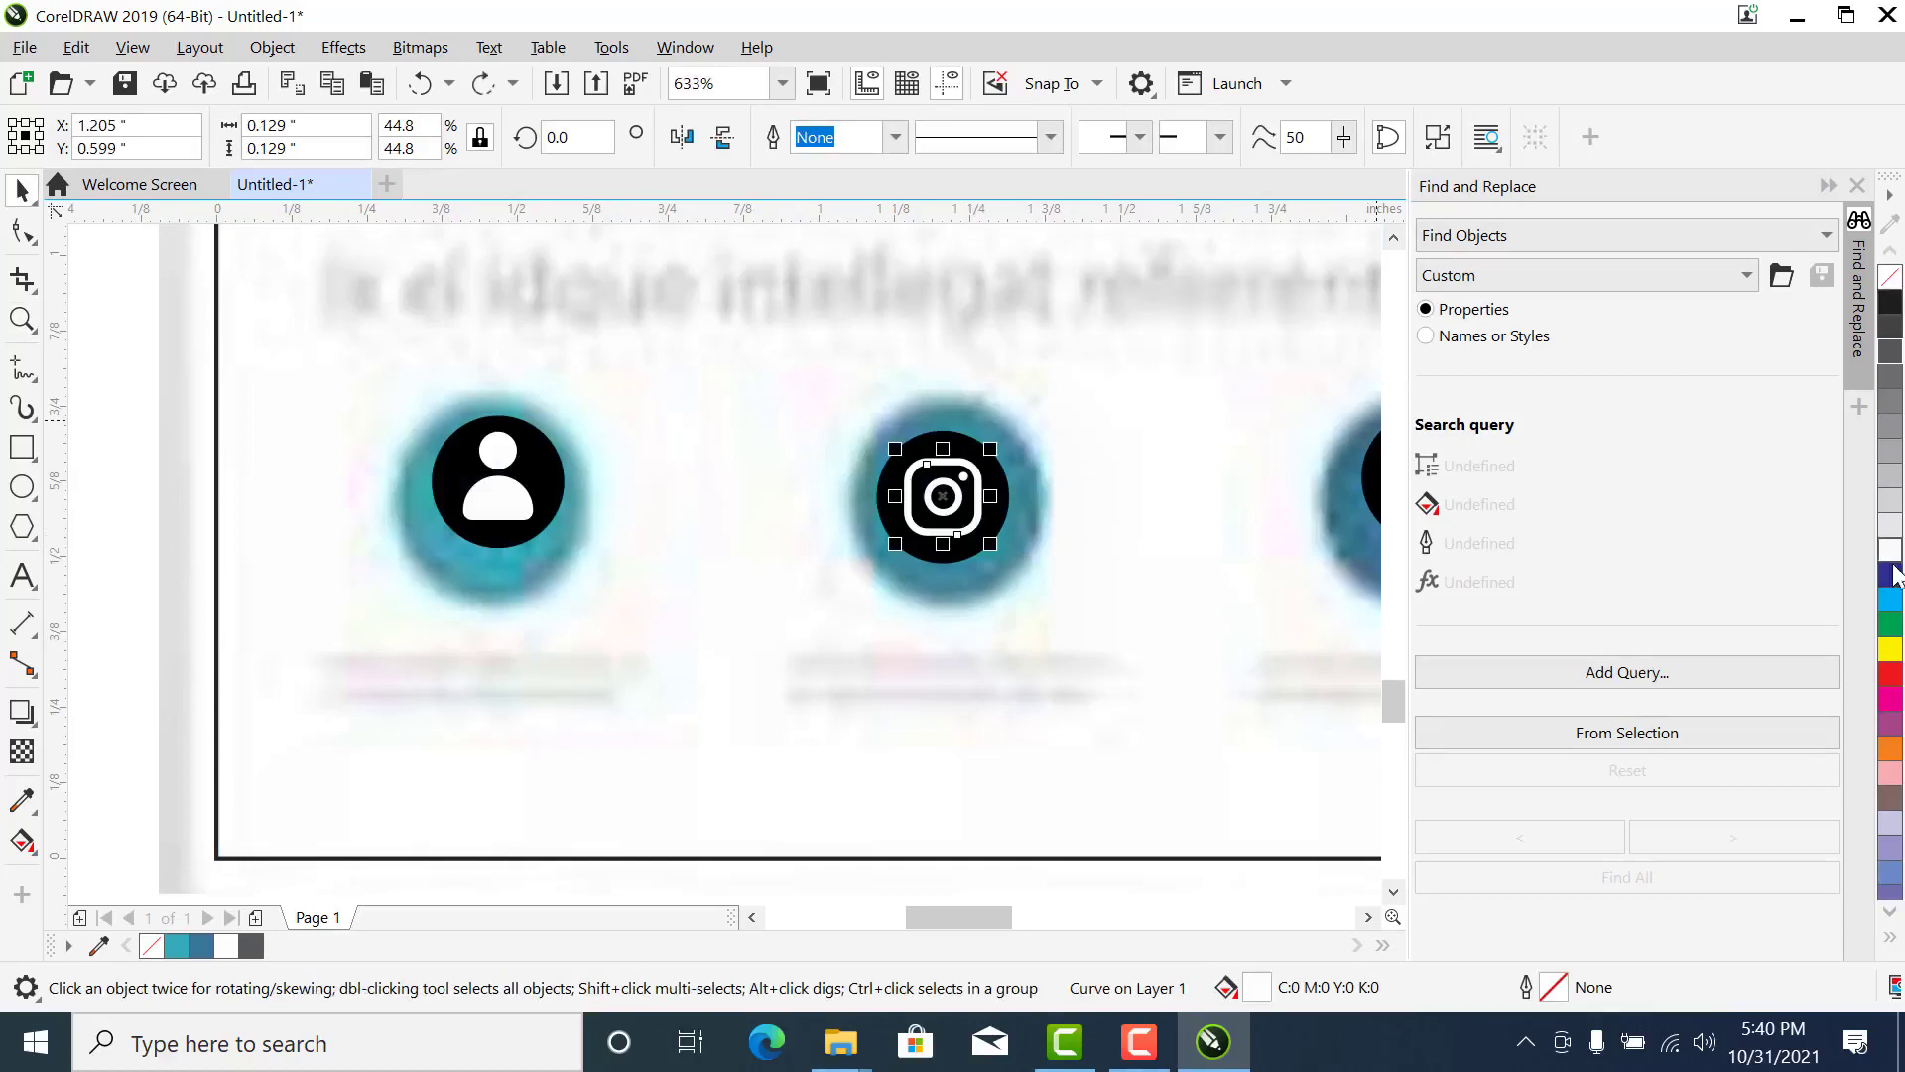
left_click(1890, 574)
- Group the four parts of the Instagram icon on the second circle
scroll(903, 556, "down", 3)
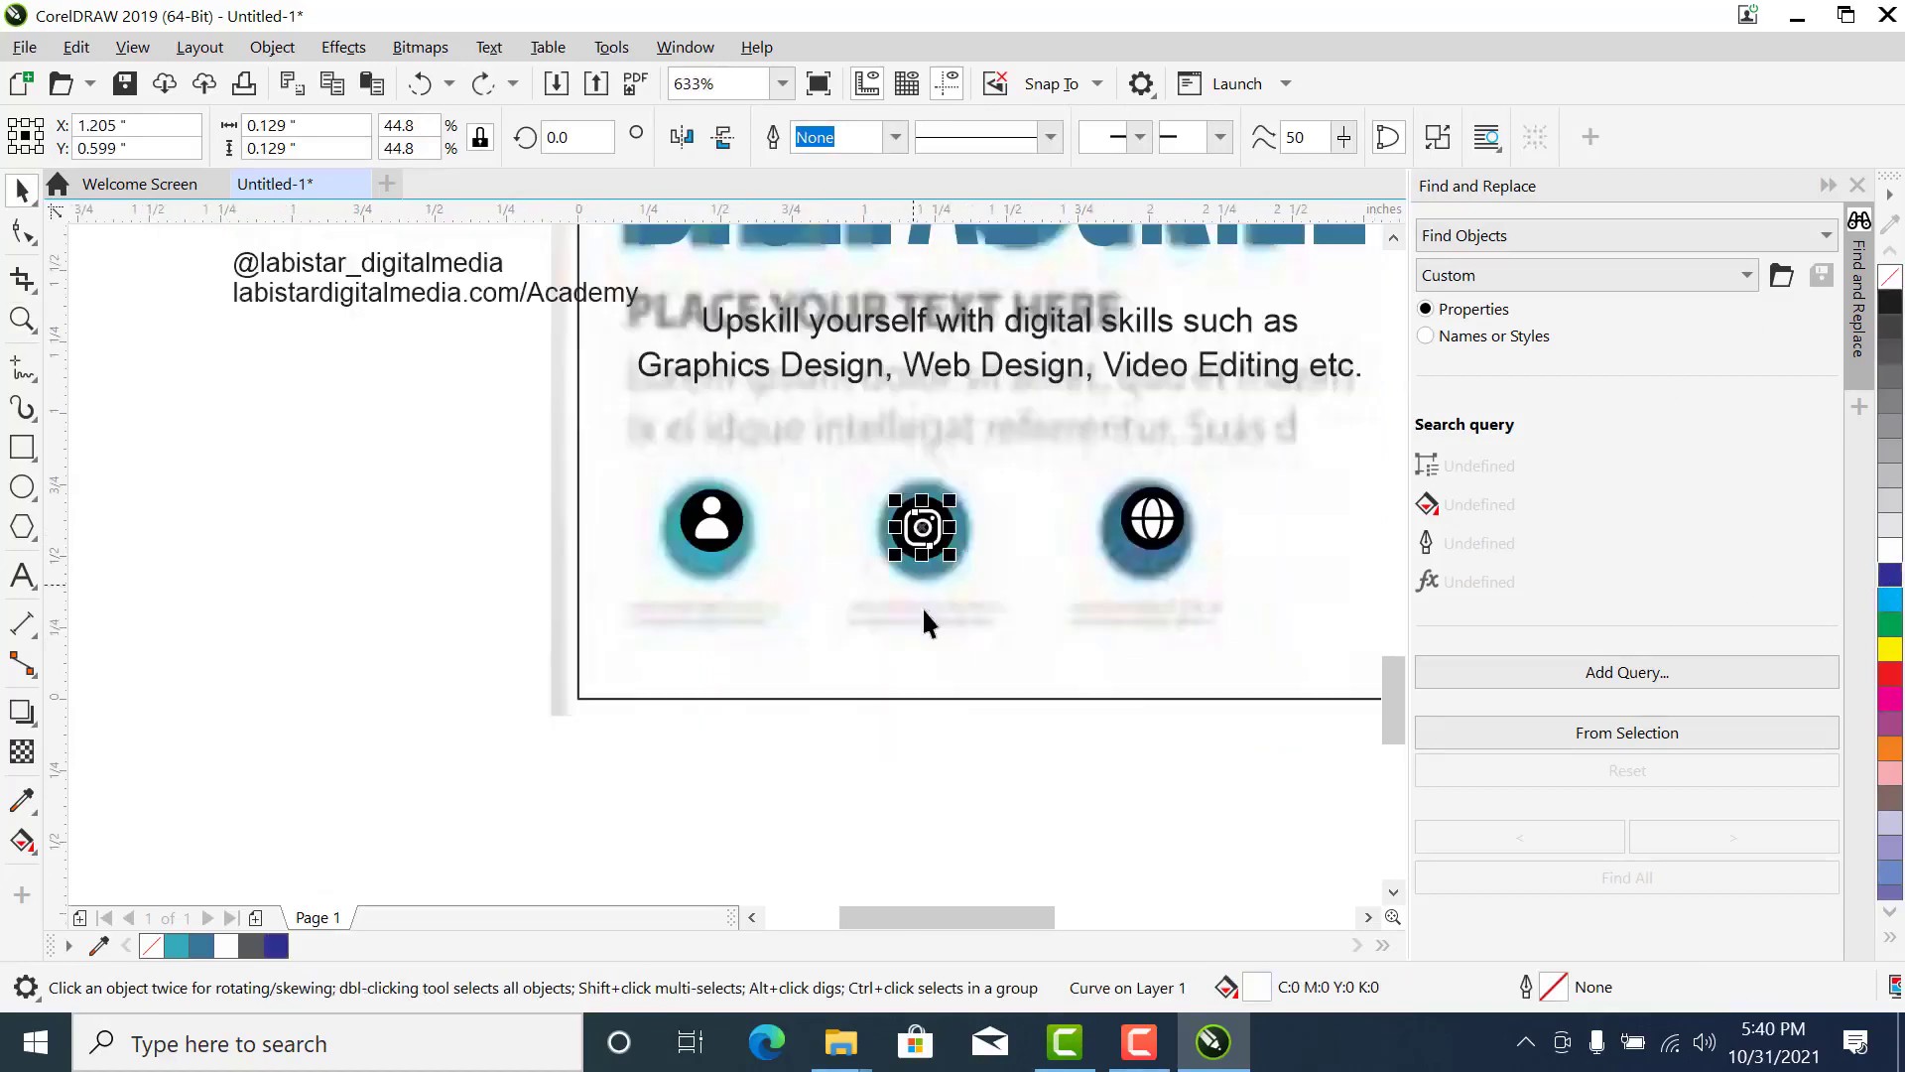
left_click_drag(971, 732, 832, 340)
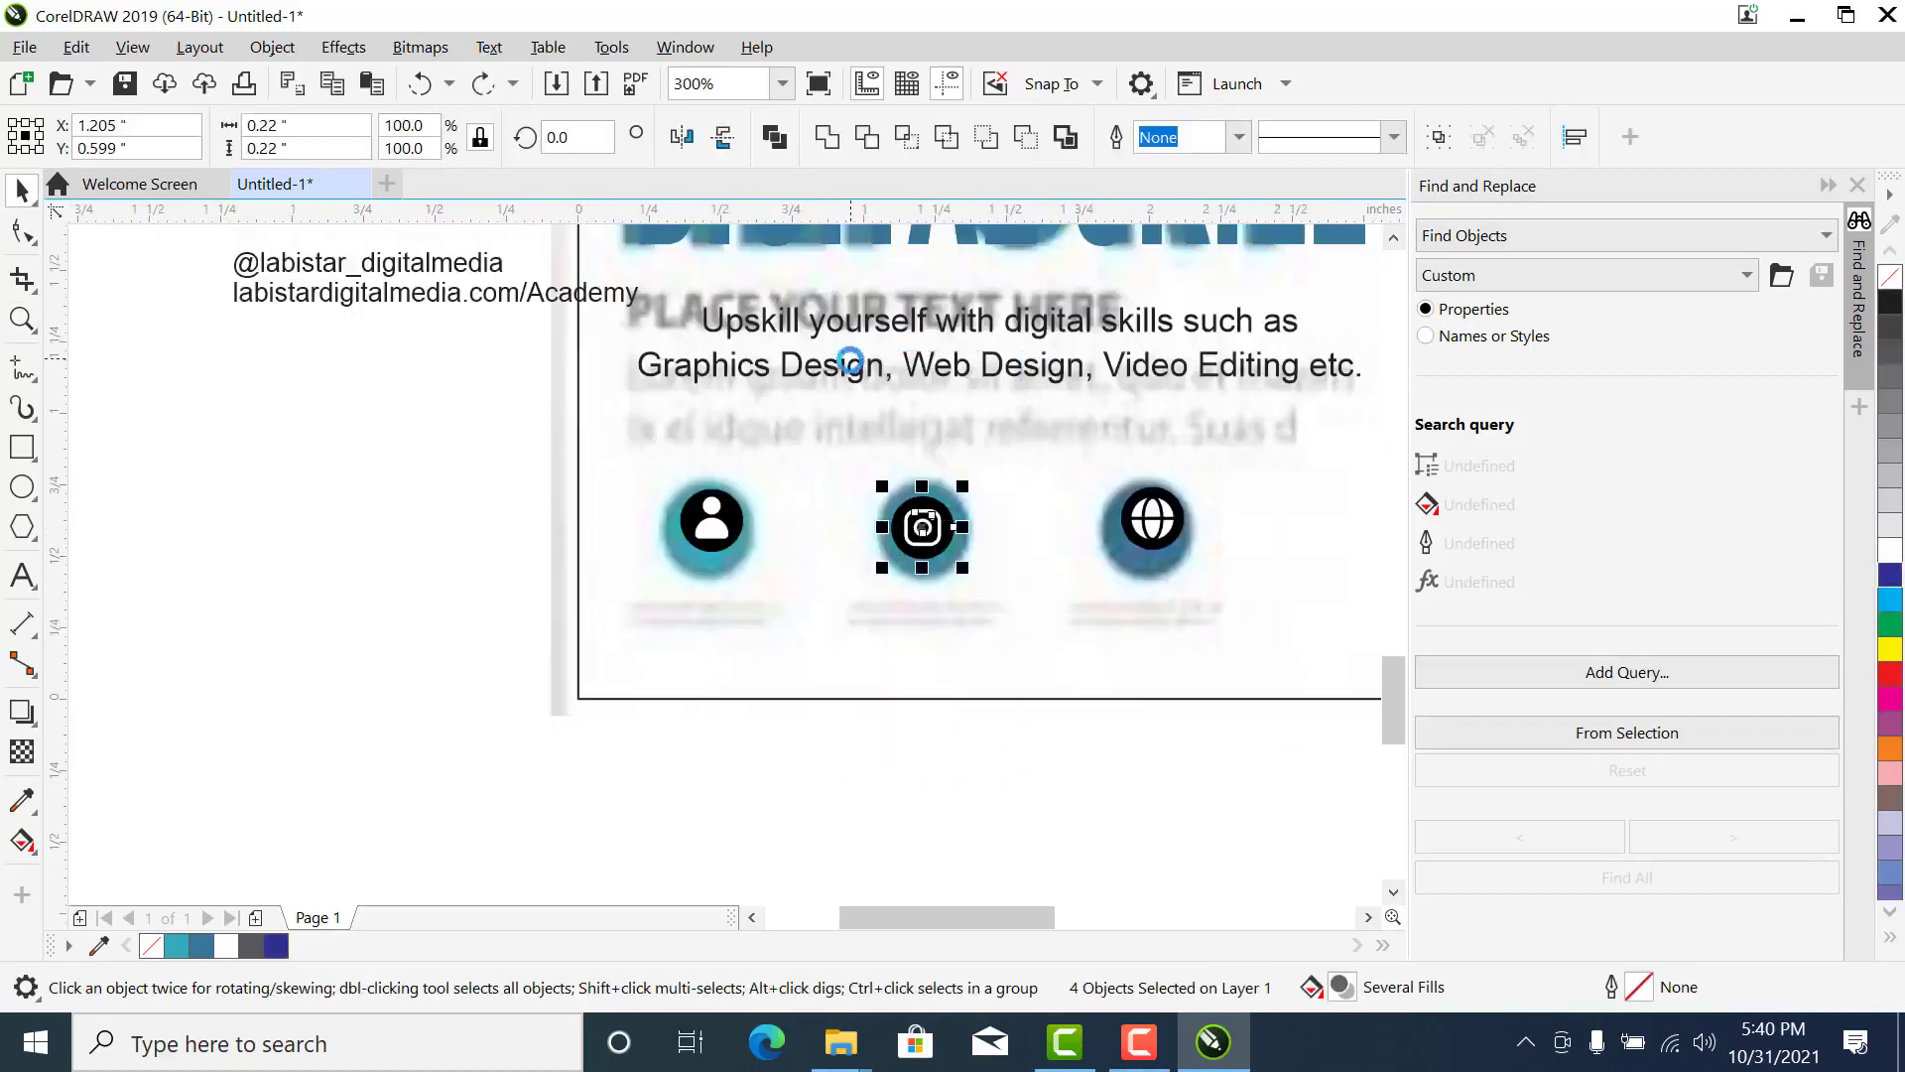
key("ctrl+g")
- Move the contact details text lower beside the page and break it apart into separate lines
scroll(723, 693, "down", 3)
left_click(504, 436)
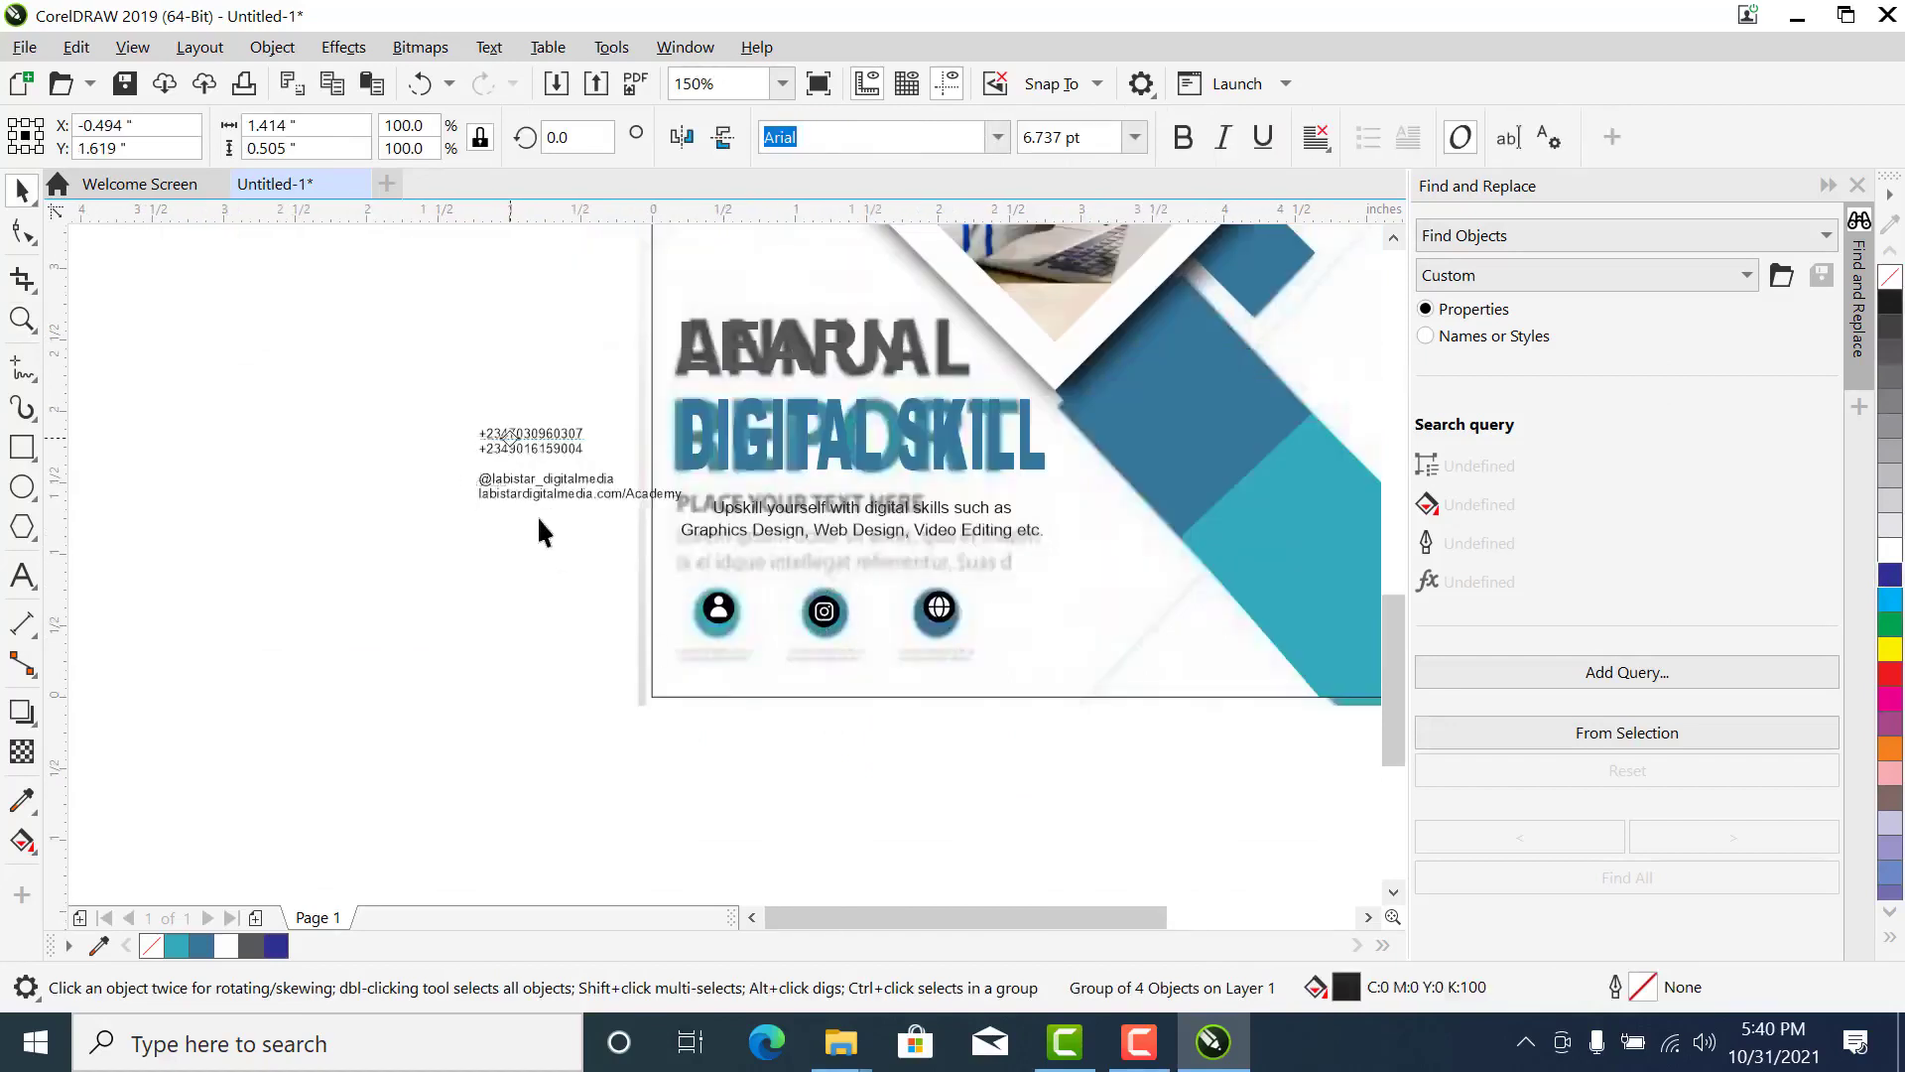
left_click_drag(515, 446, 466, 542)
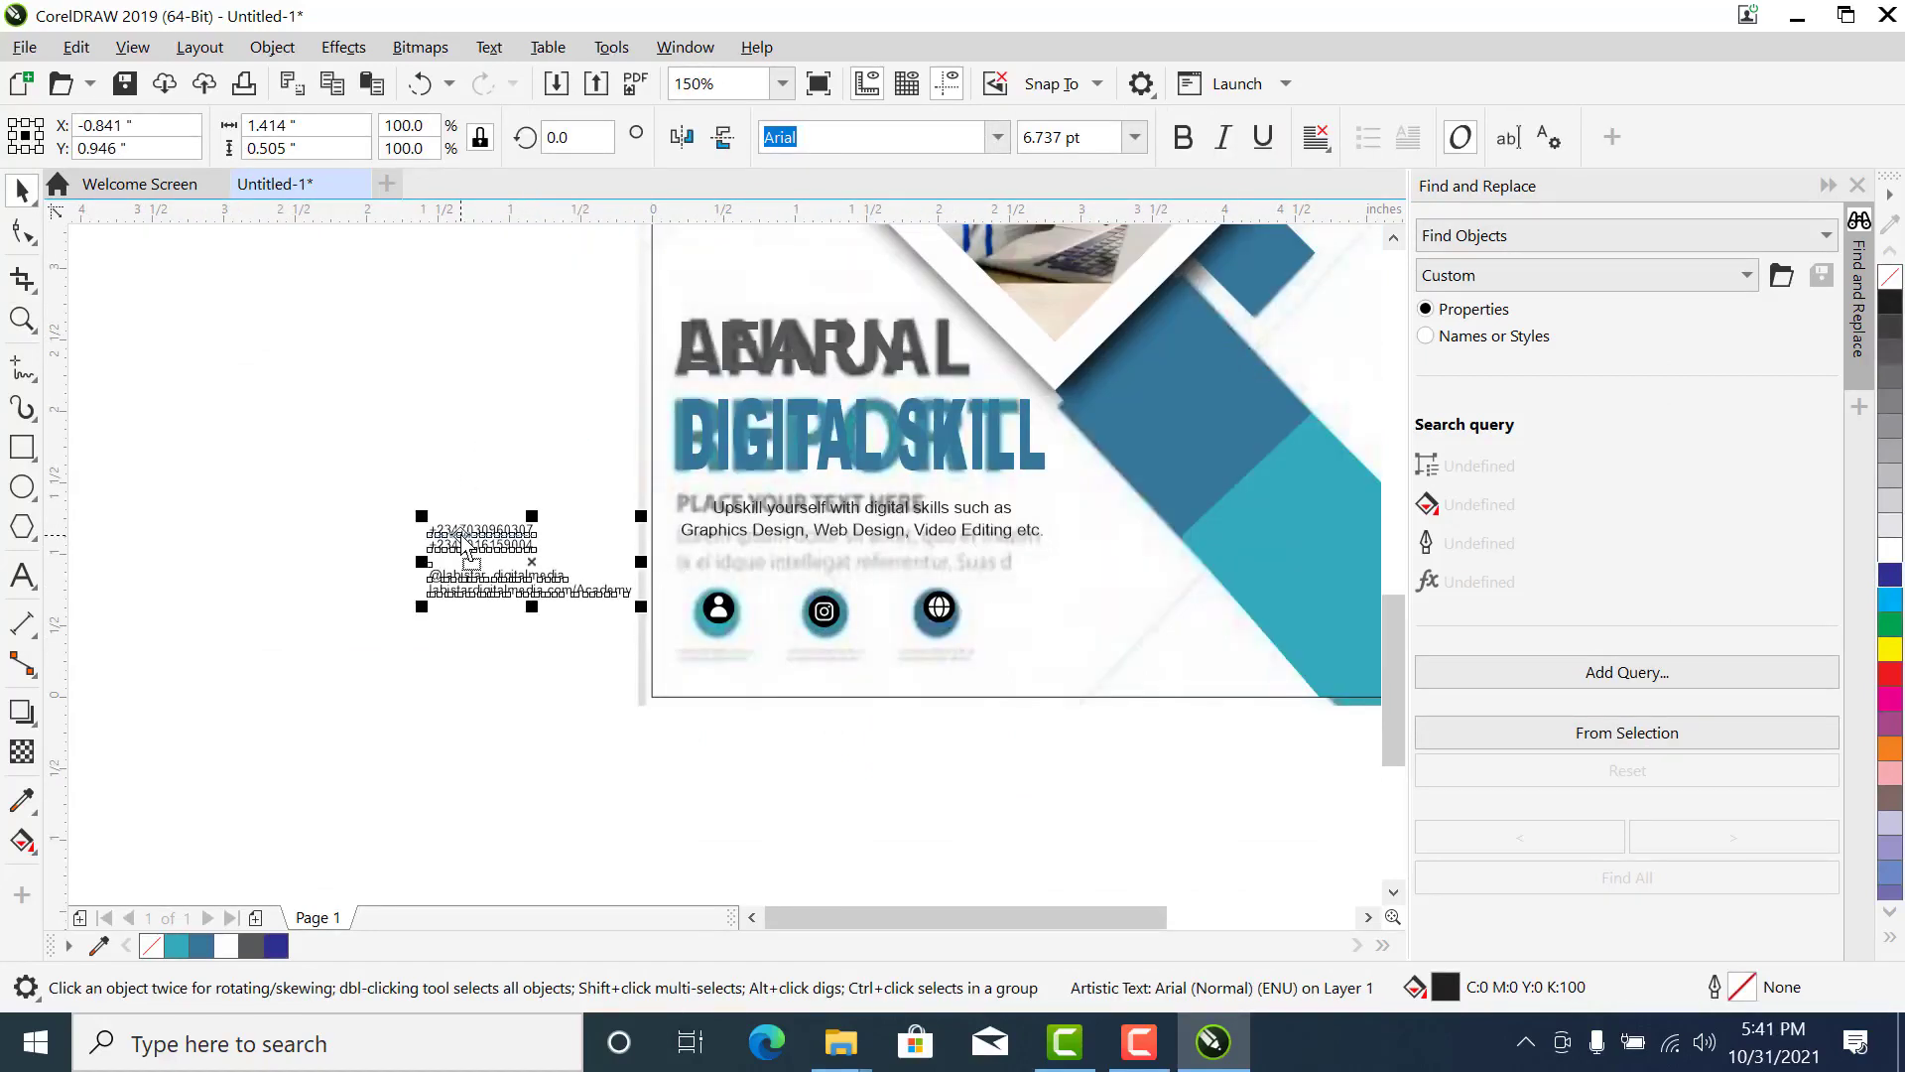
key("ctrl+k")
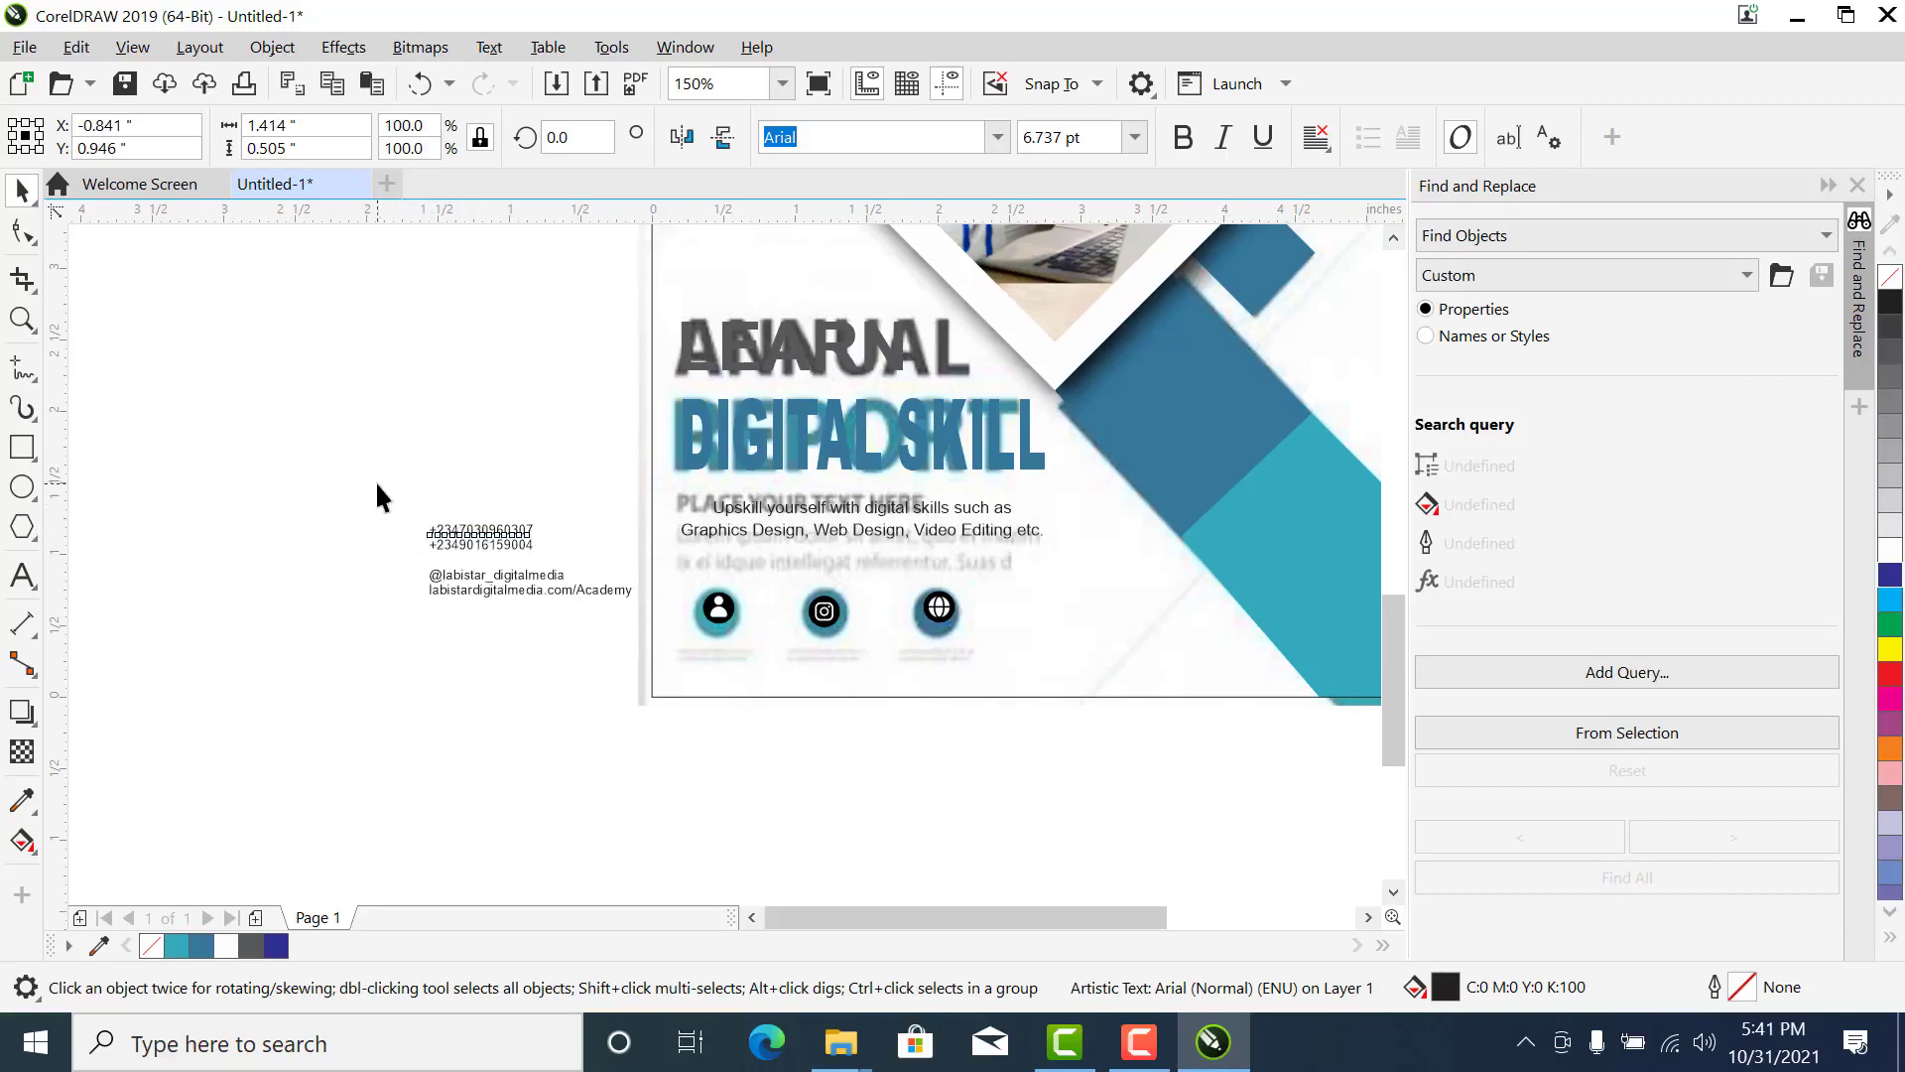
- Place the two phone numbers below the person icon, the handle below the Instagram icon and the web address below the globe icon
left_click_drag(504, 560, 735, 670)
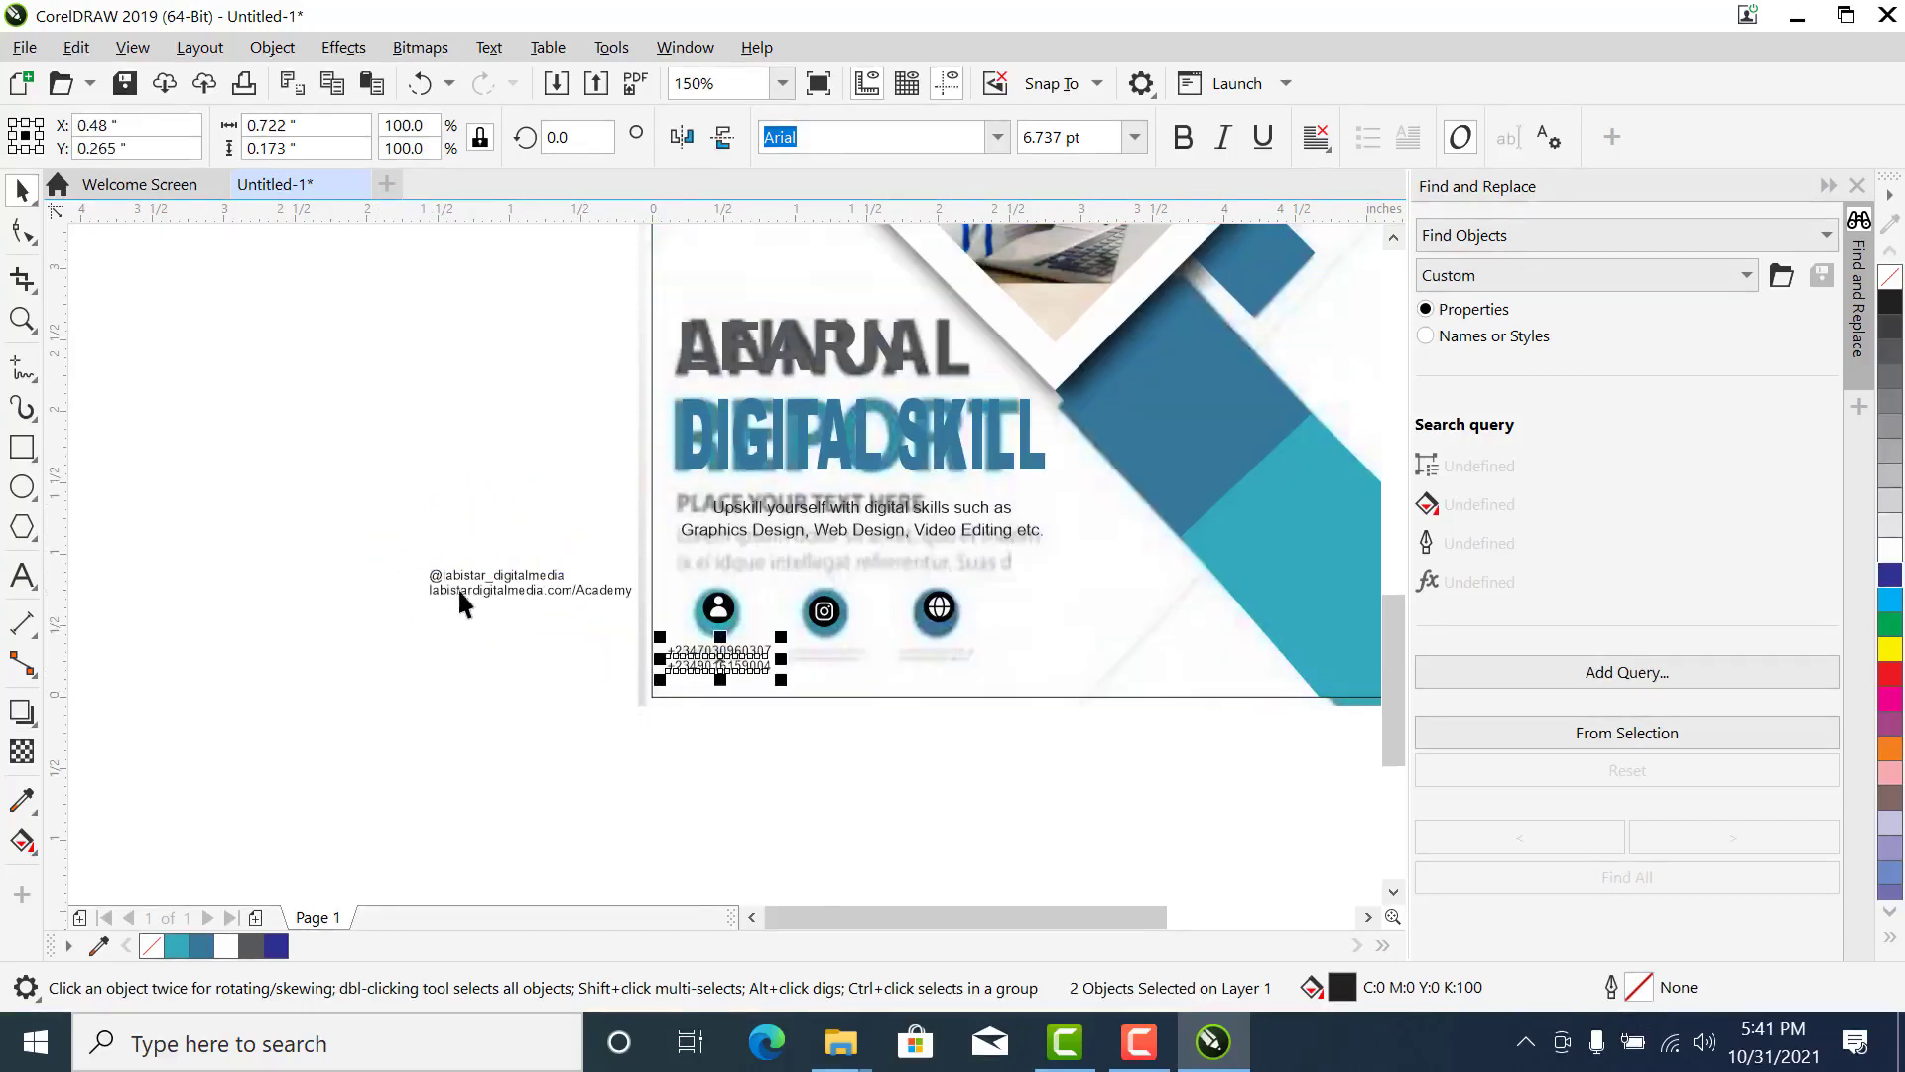
left_click_drag(462, 575, 829, 666)
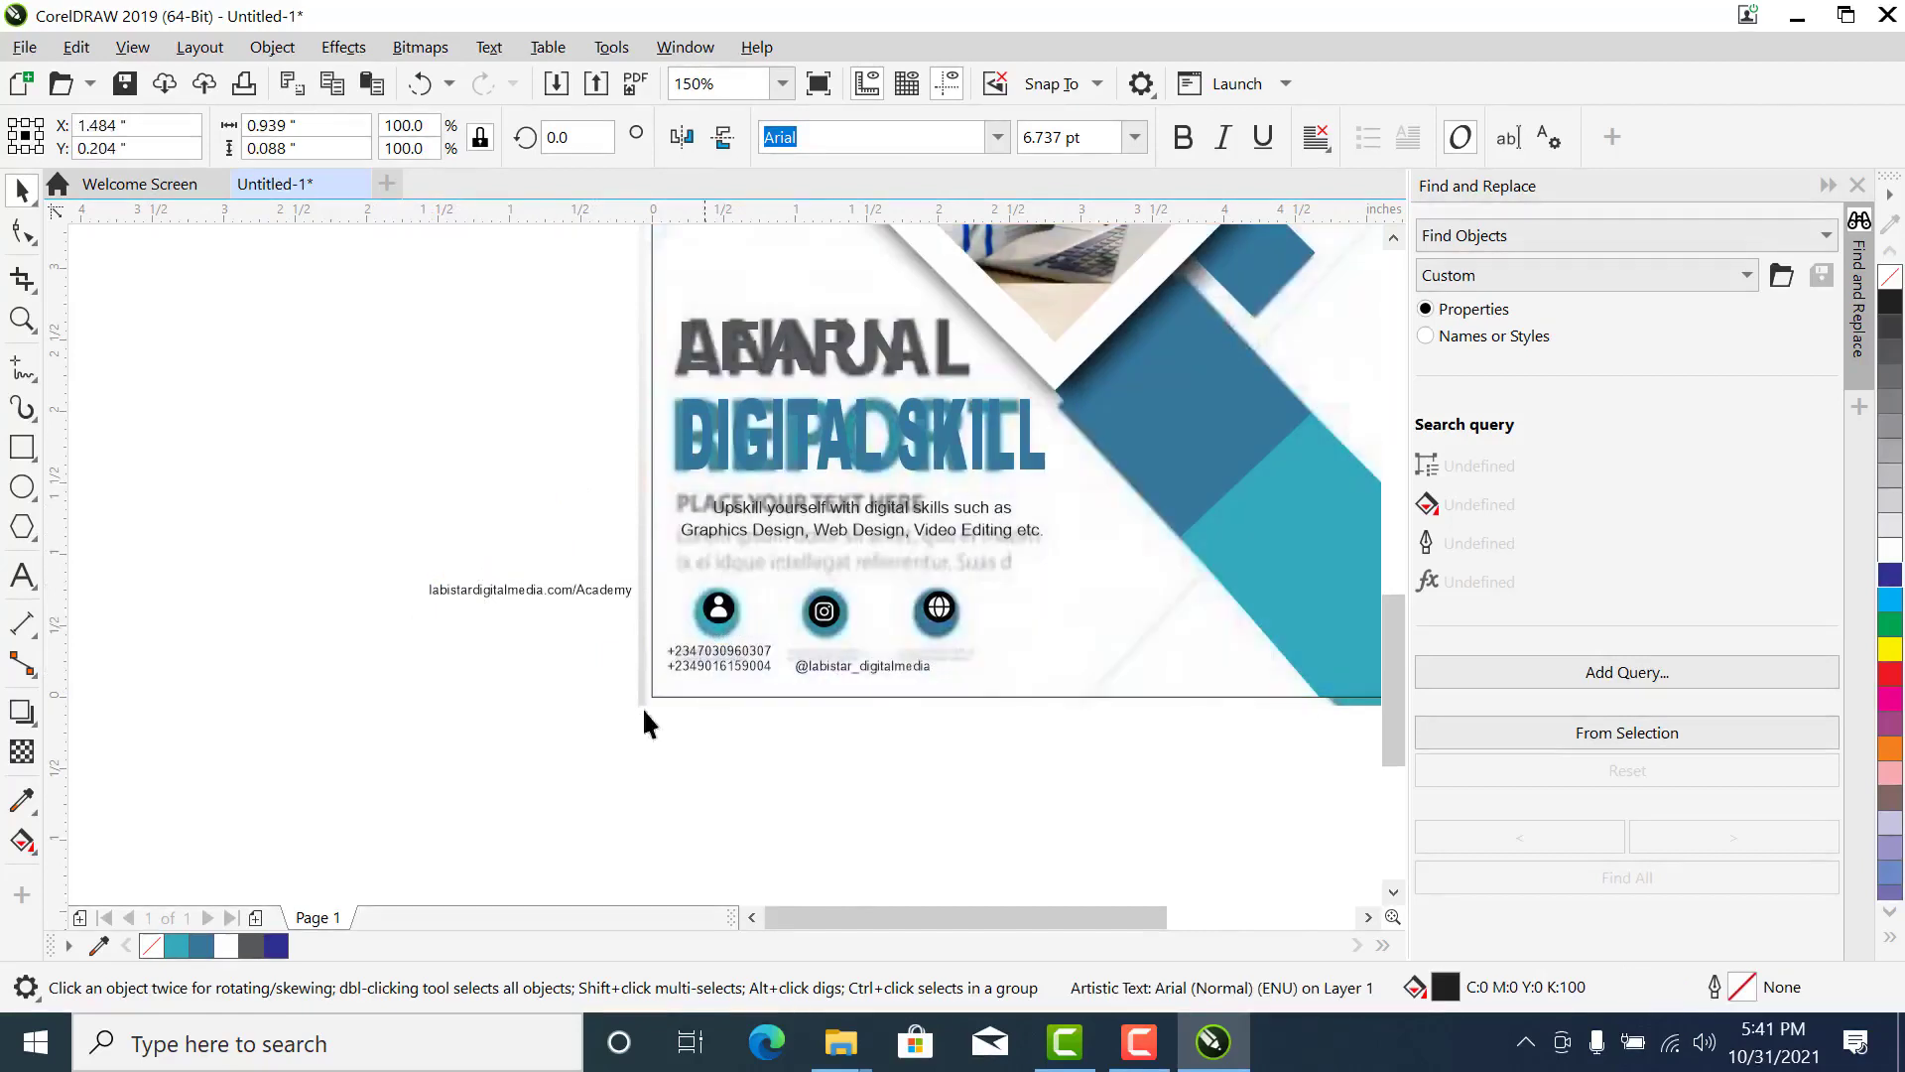
left_click_drag(551, 591, 1087, 657)
left_click(347, 527)
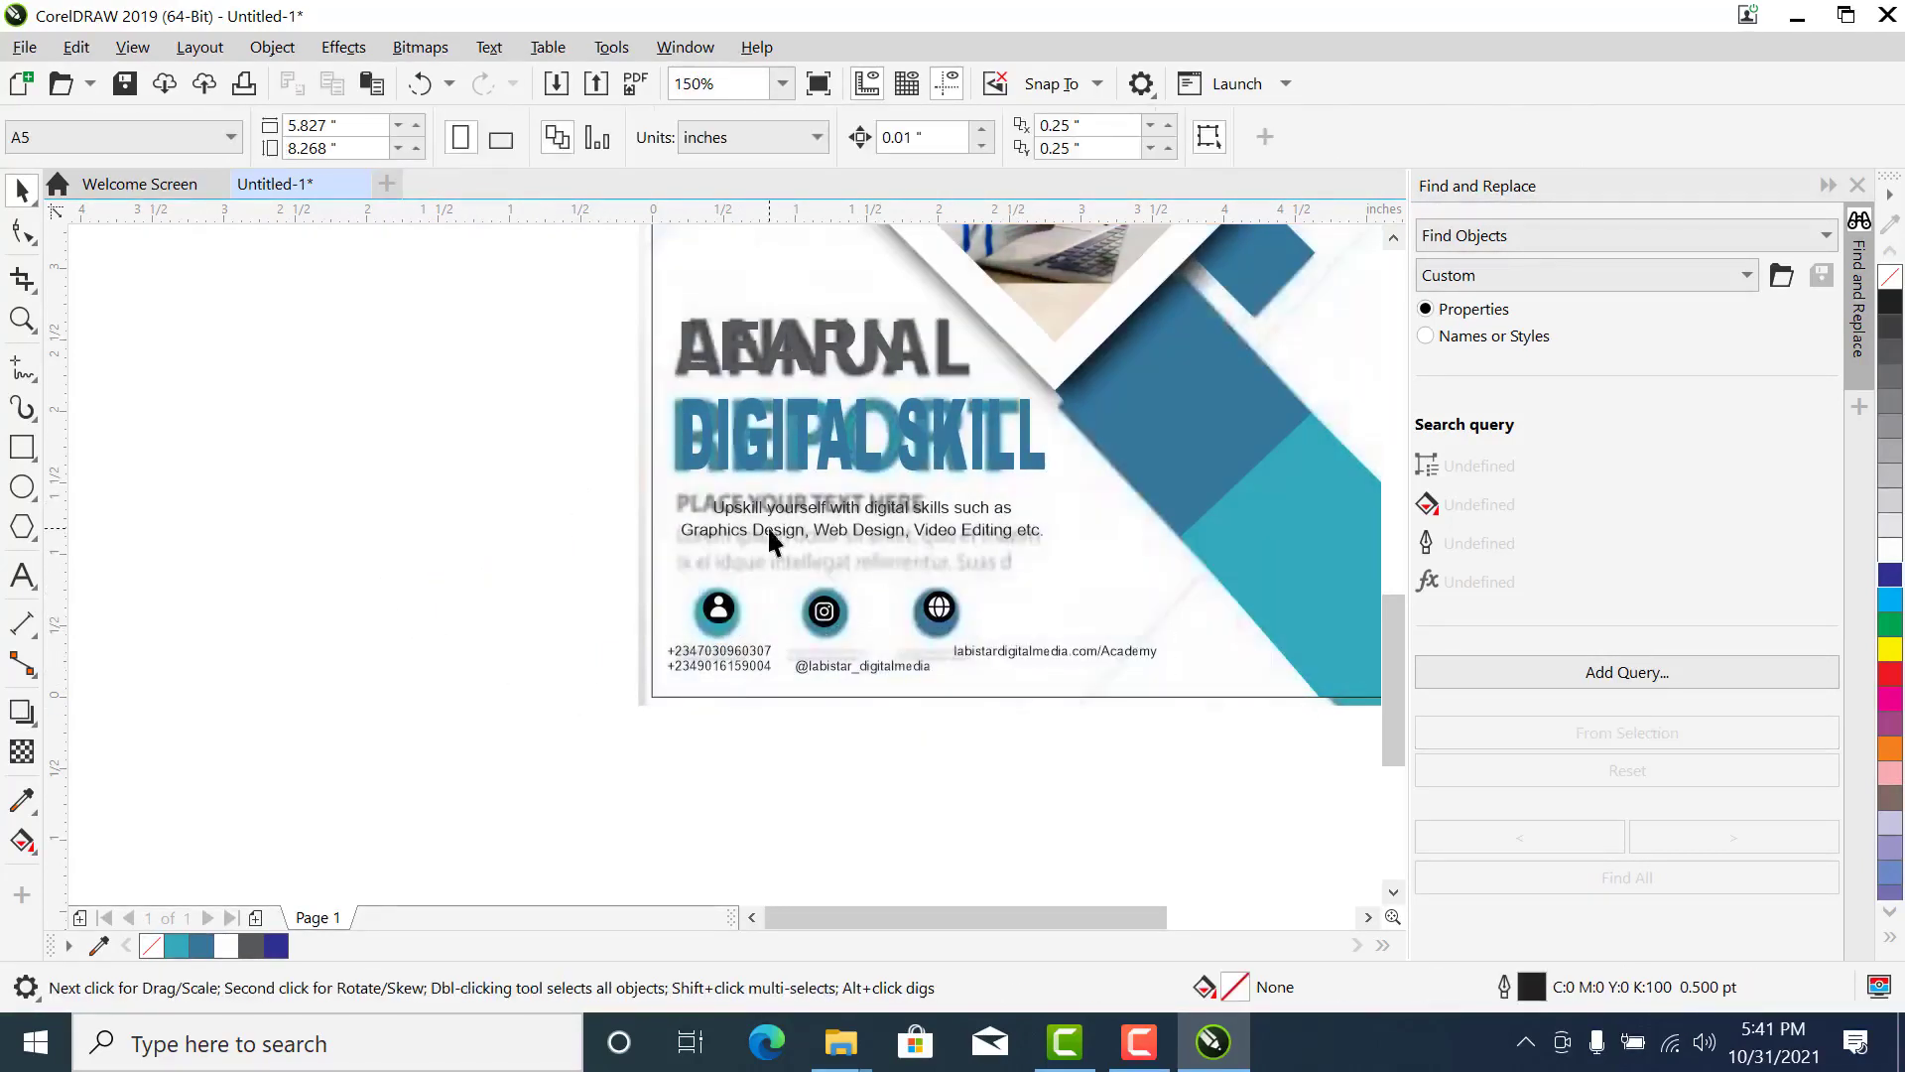
left_click(22, 577)
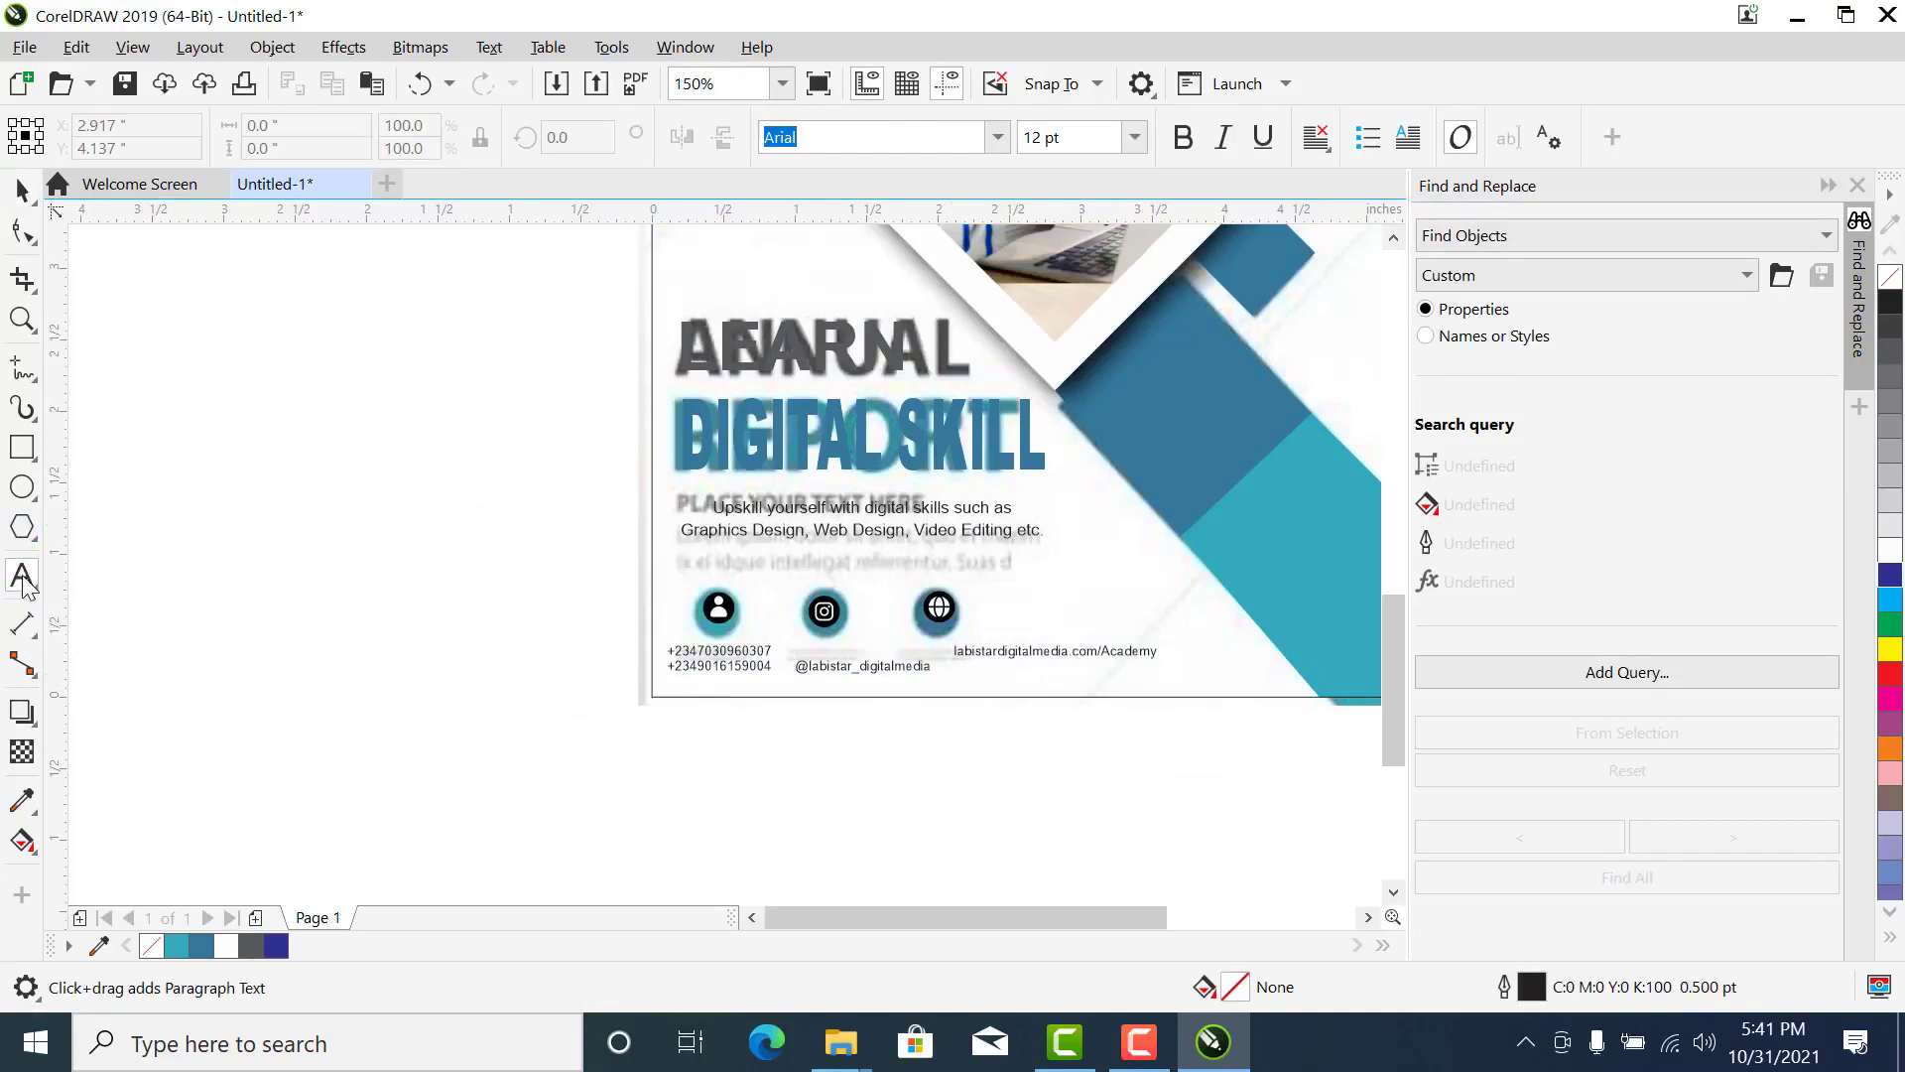
left_click(218, 511)
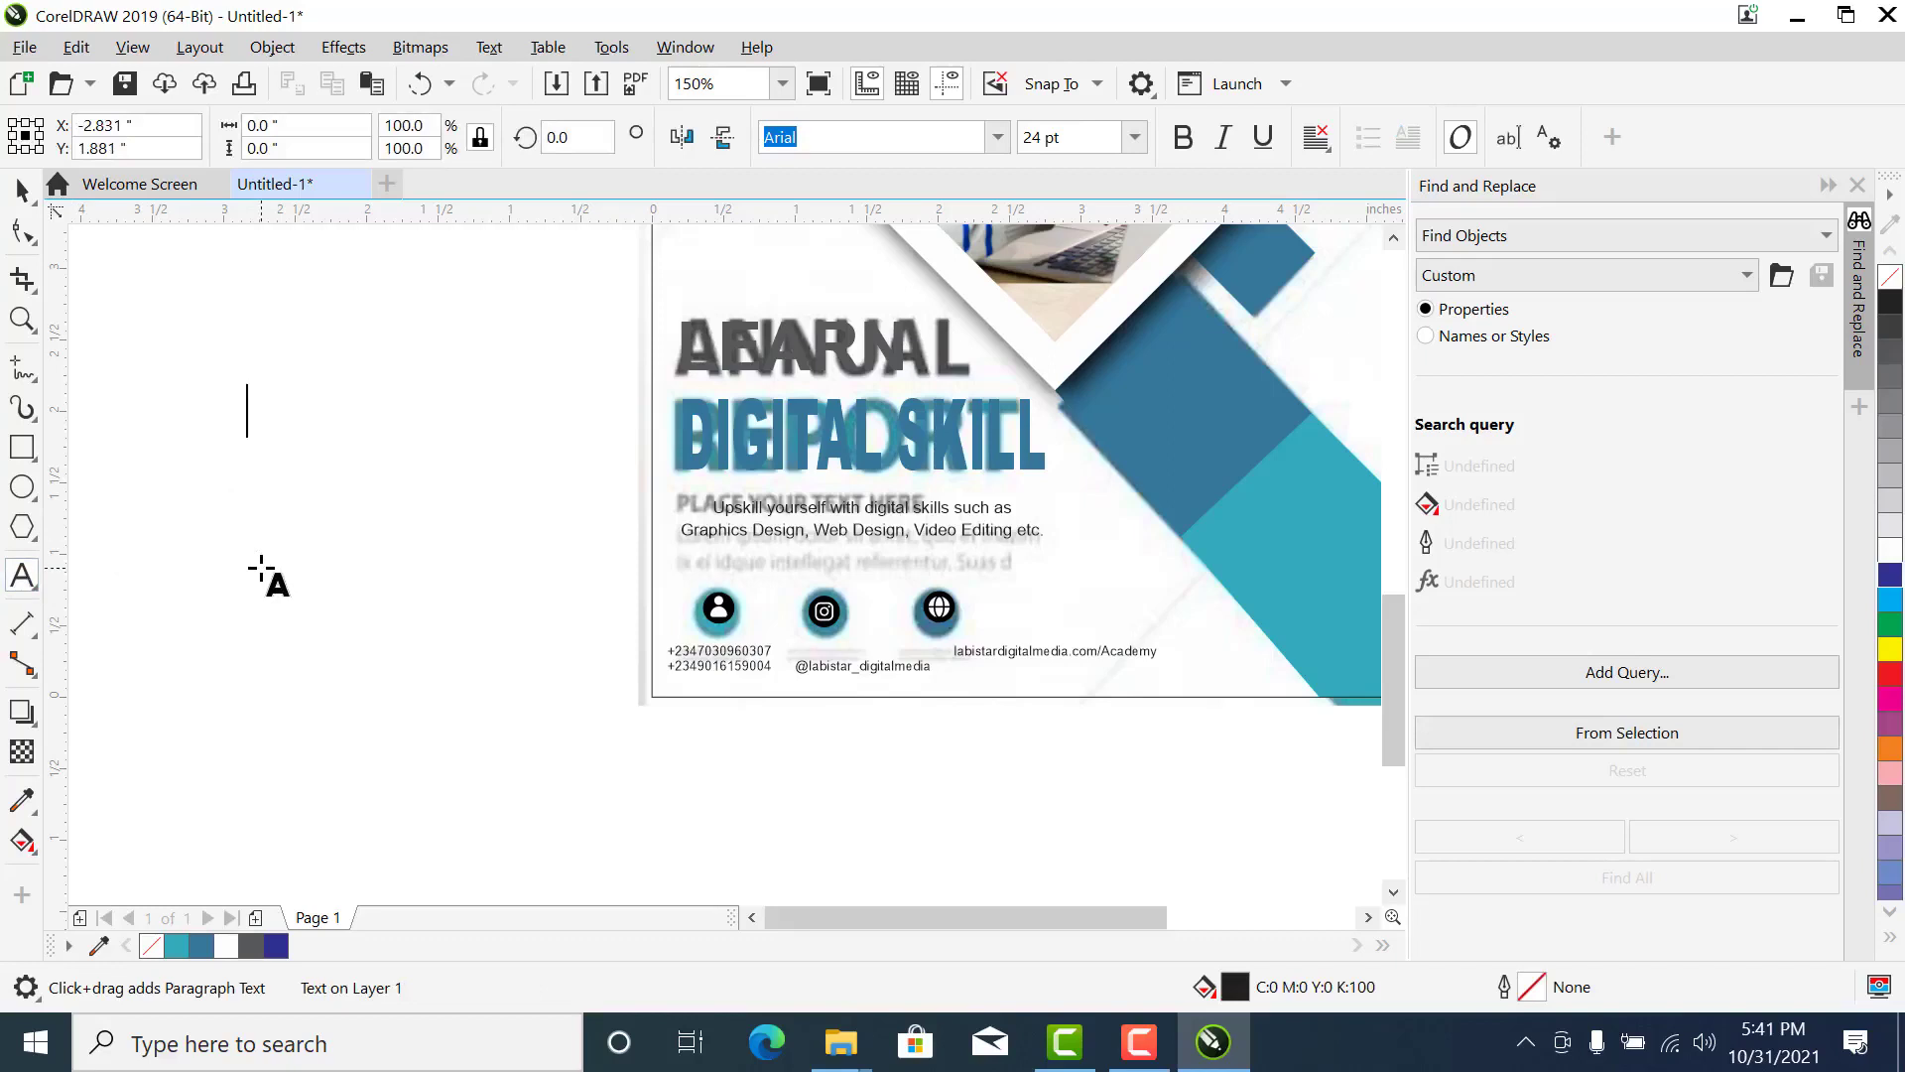
type("qhdkakcekcd;oapjkkl")
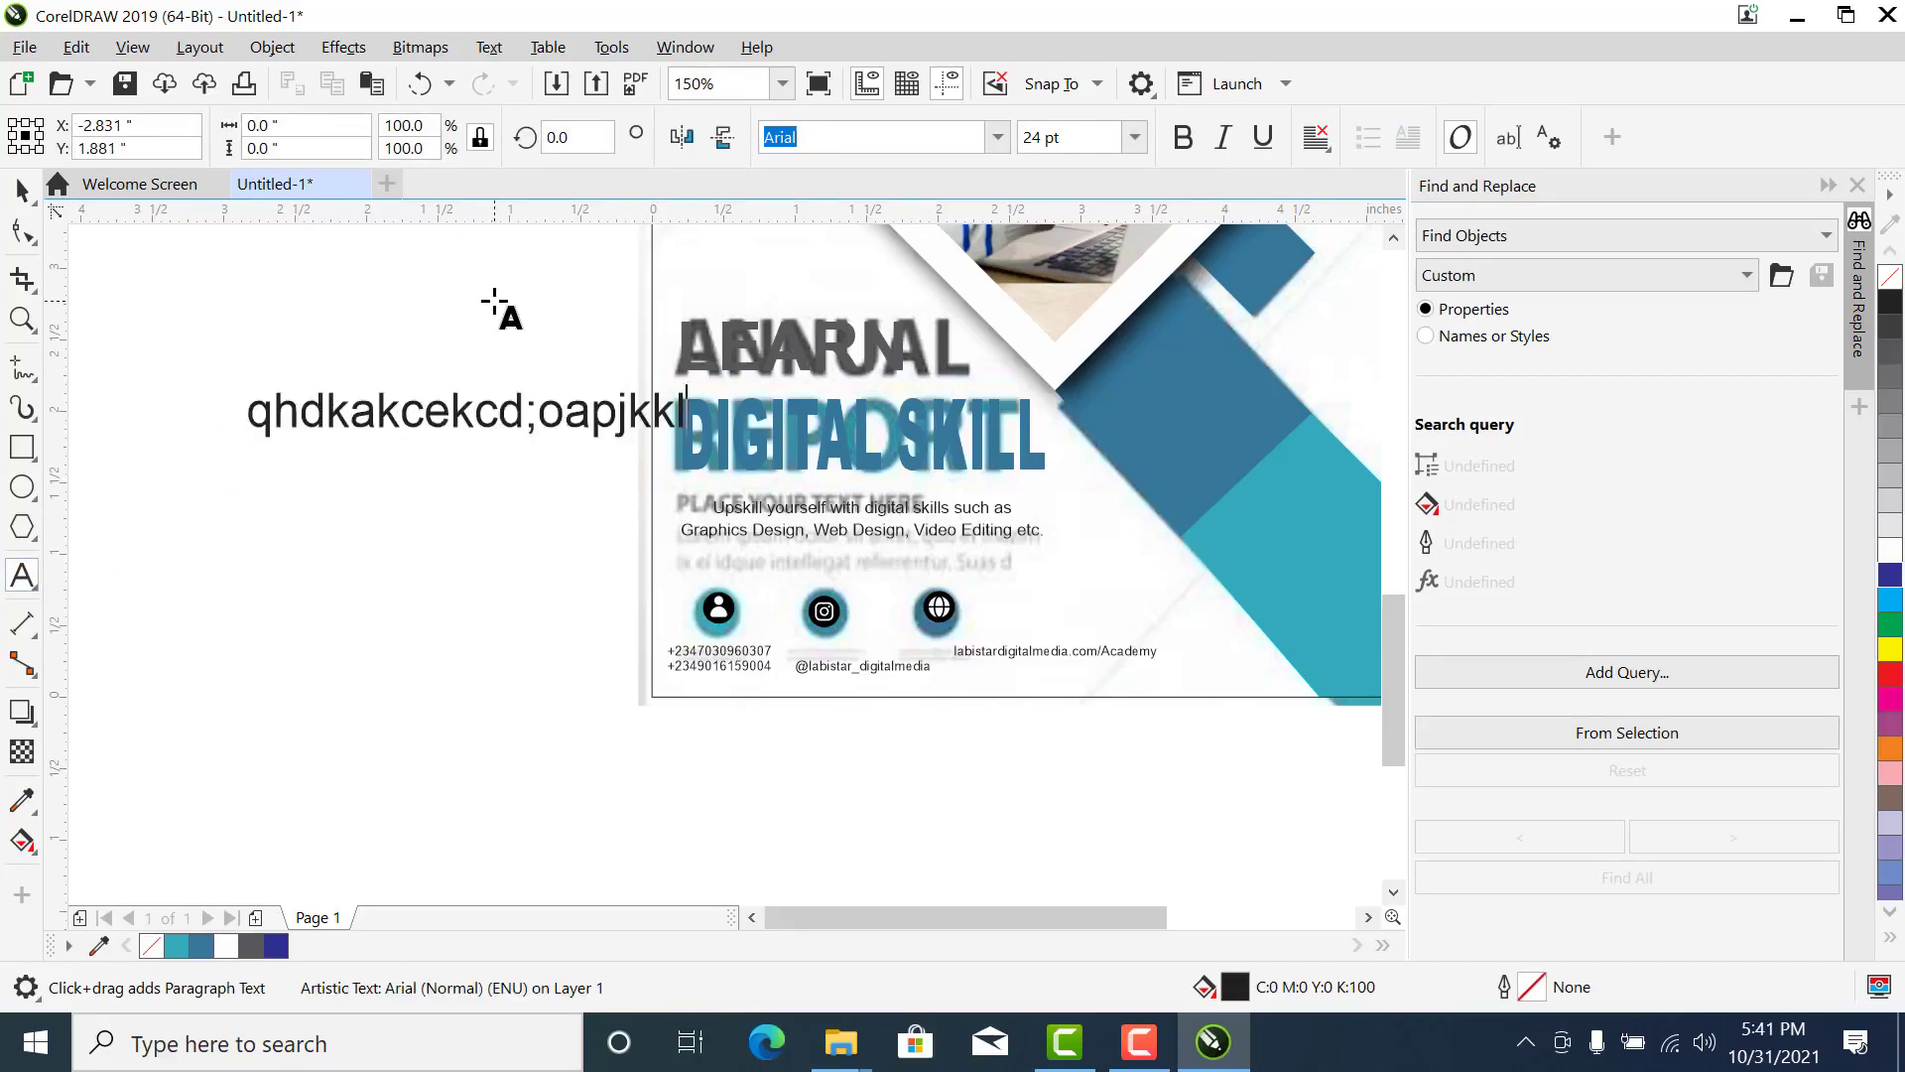
type("zveakucqwle;sdioxGawjeskzoasd")
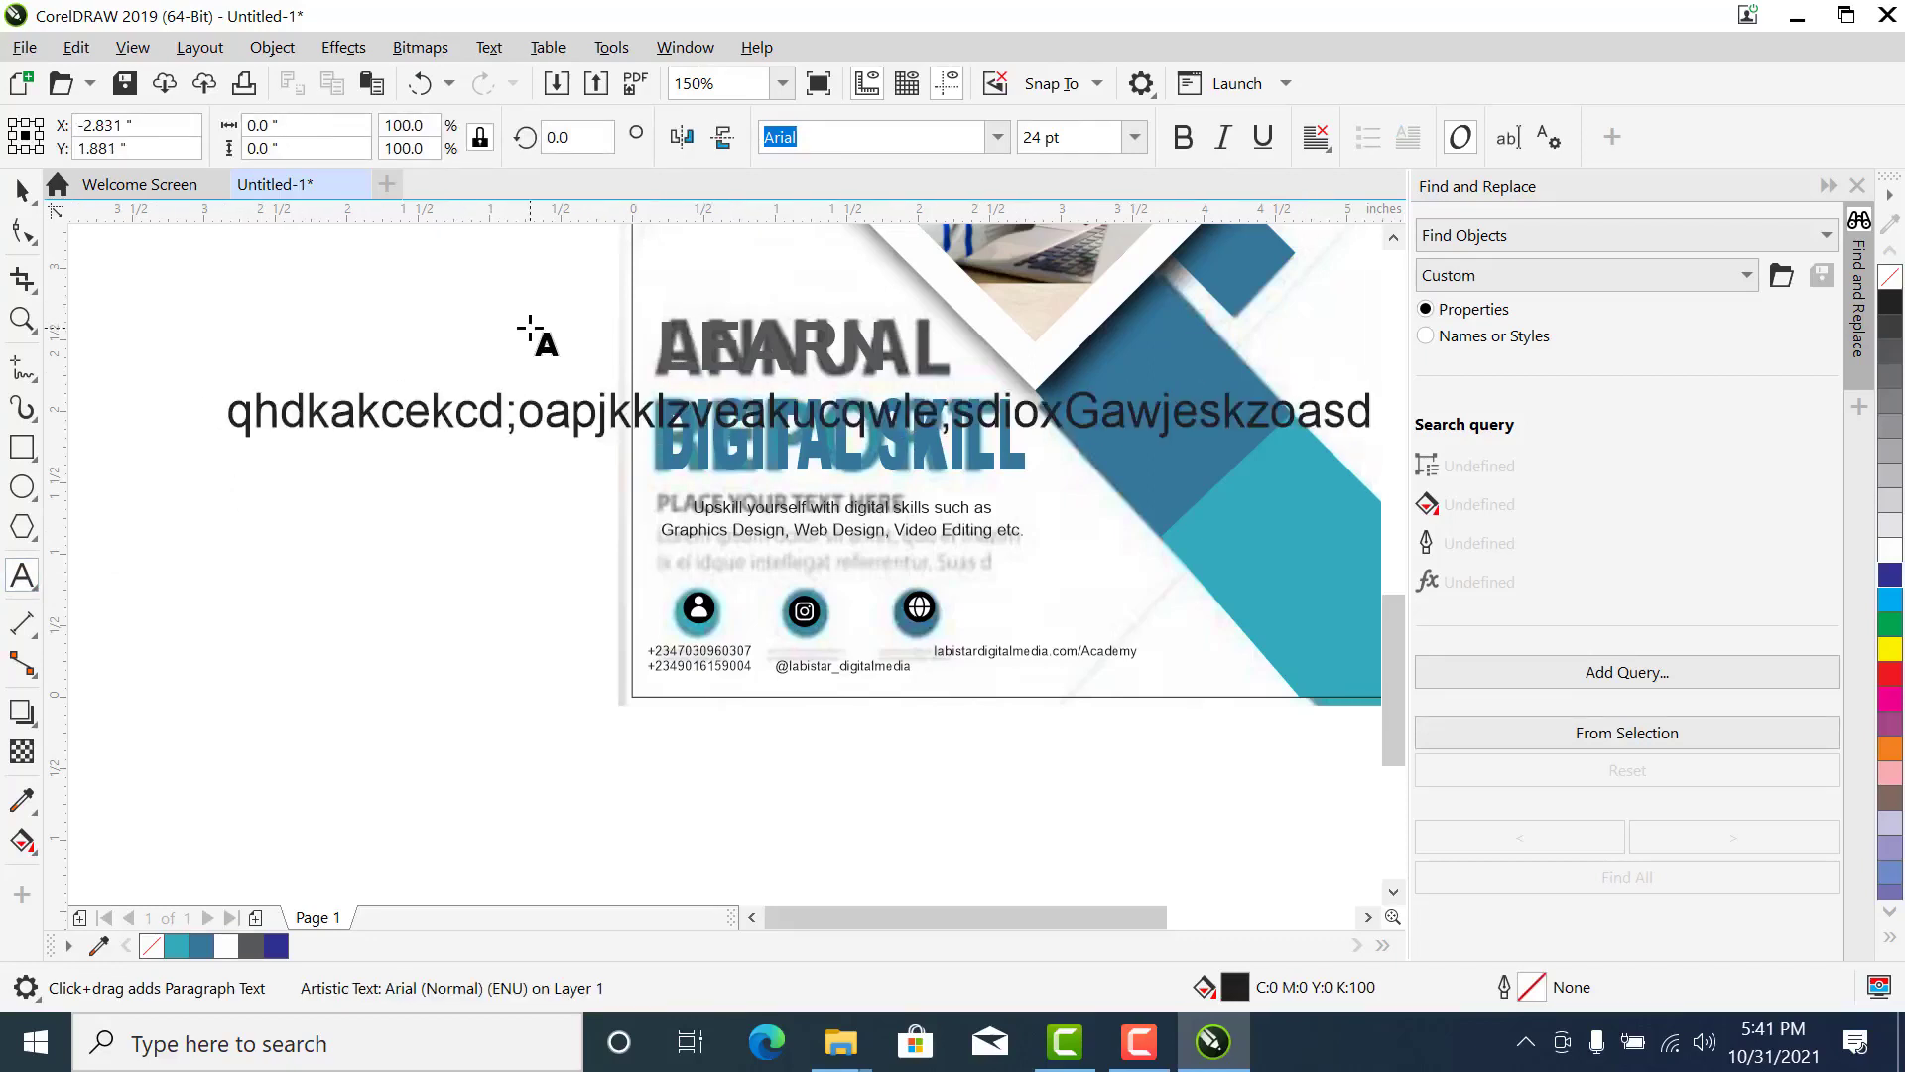
left_click(6, 184)
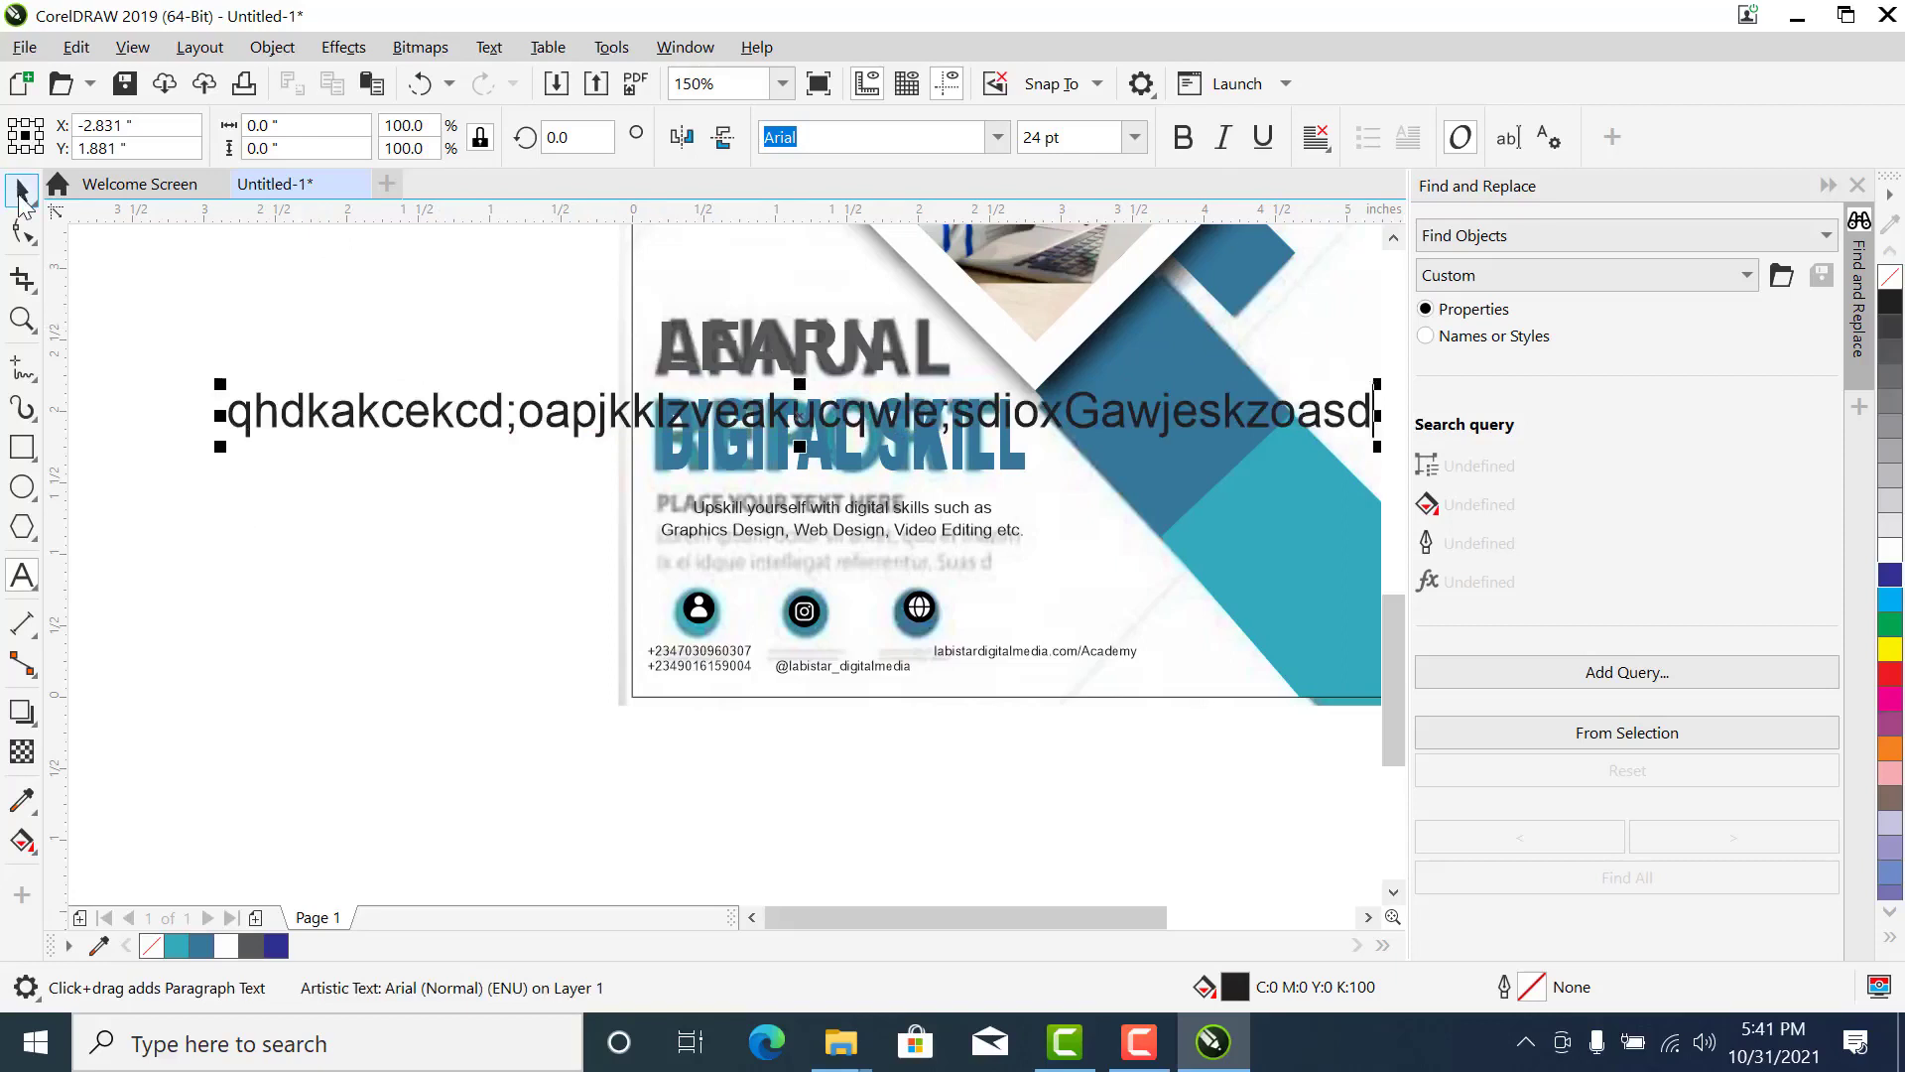
key("Delete")
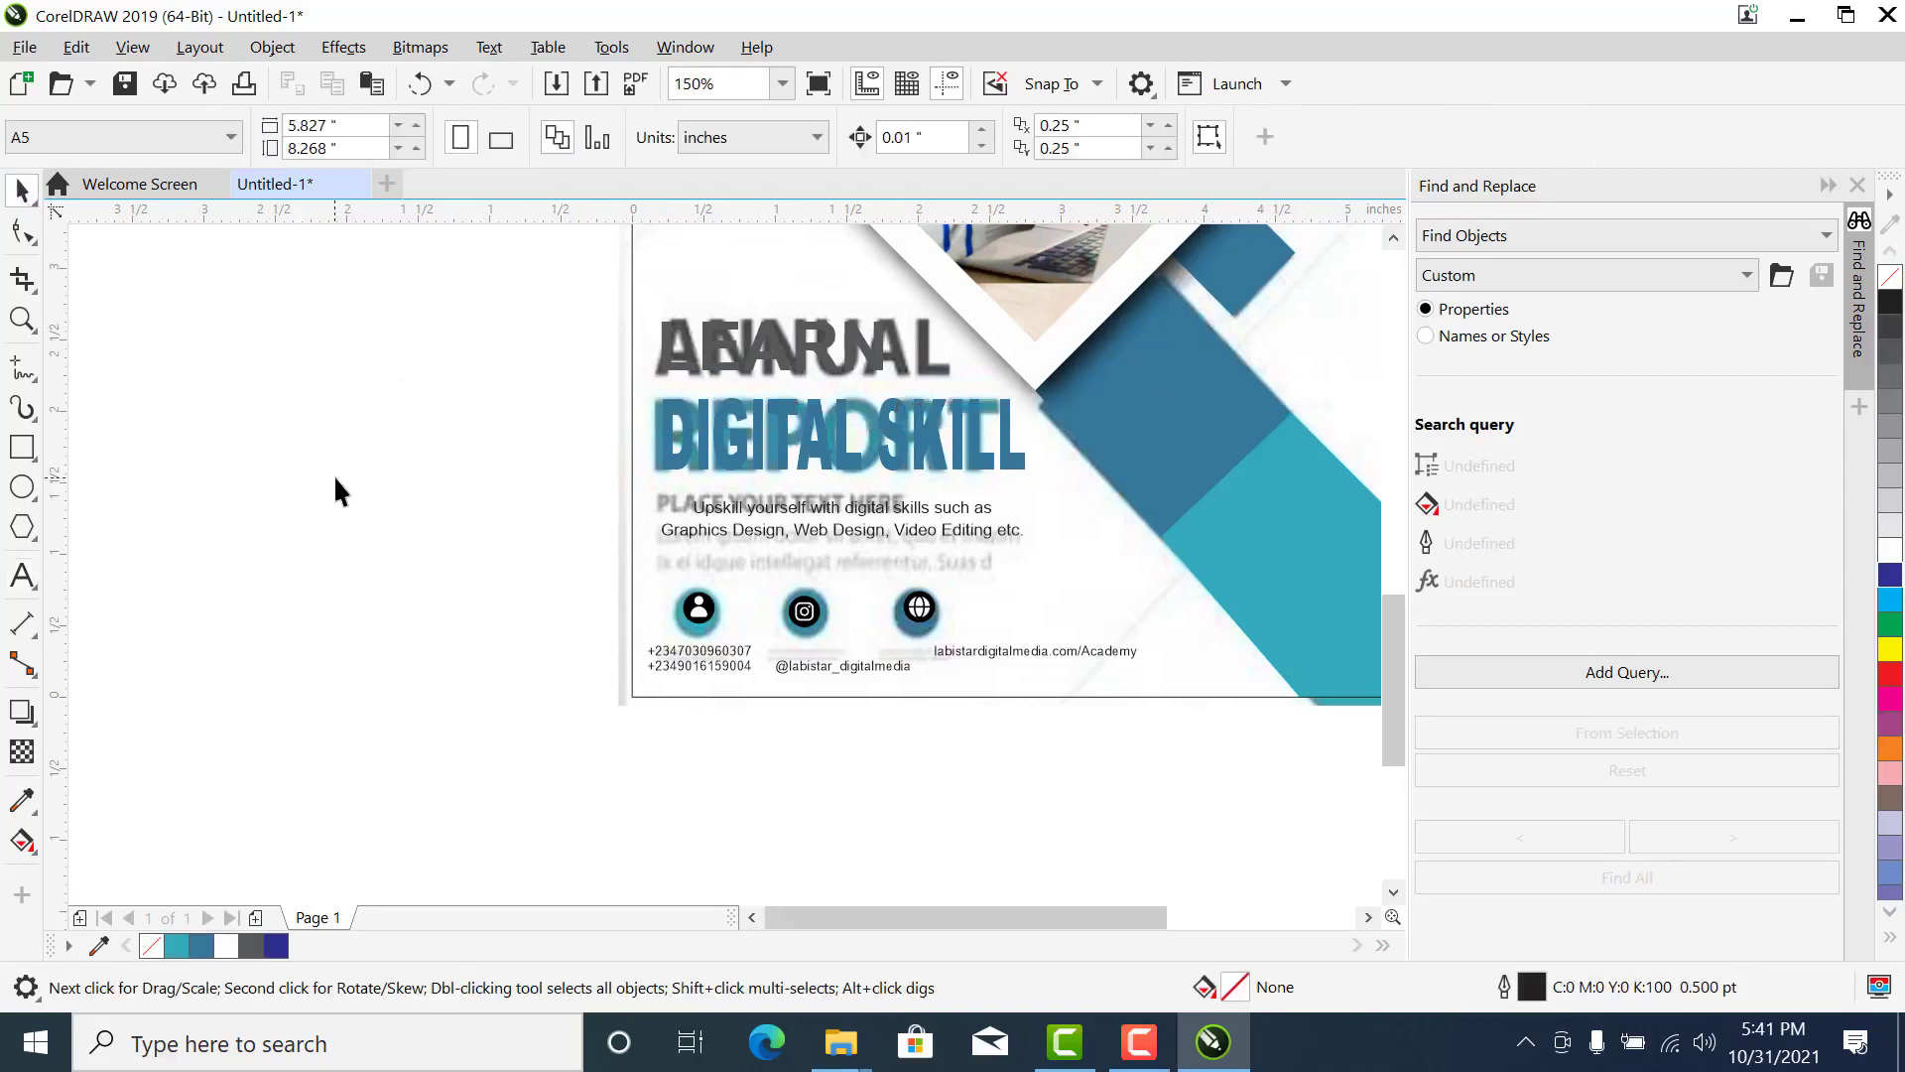
- Scale the two phone number lines to about 73% around their centre and make them bold
scroll(333, 476, "down", 2)
key("z")
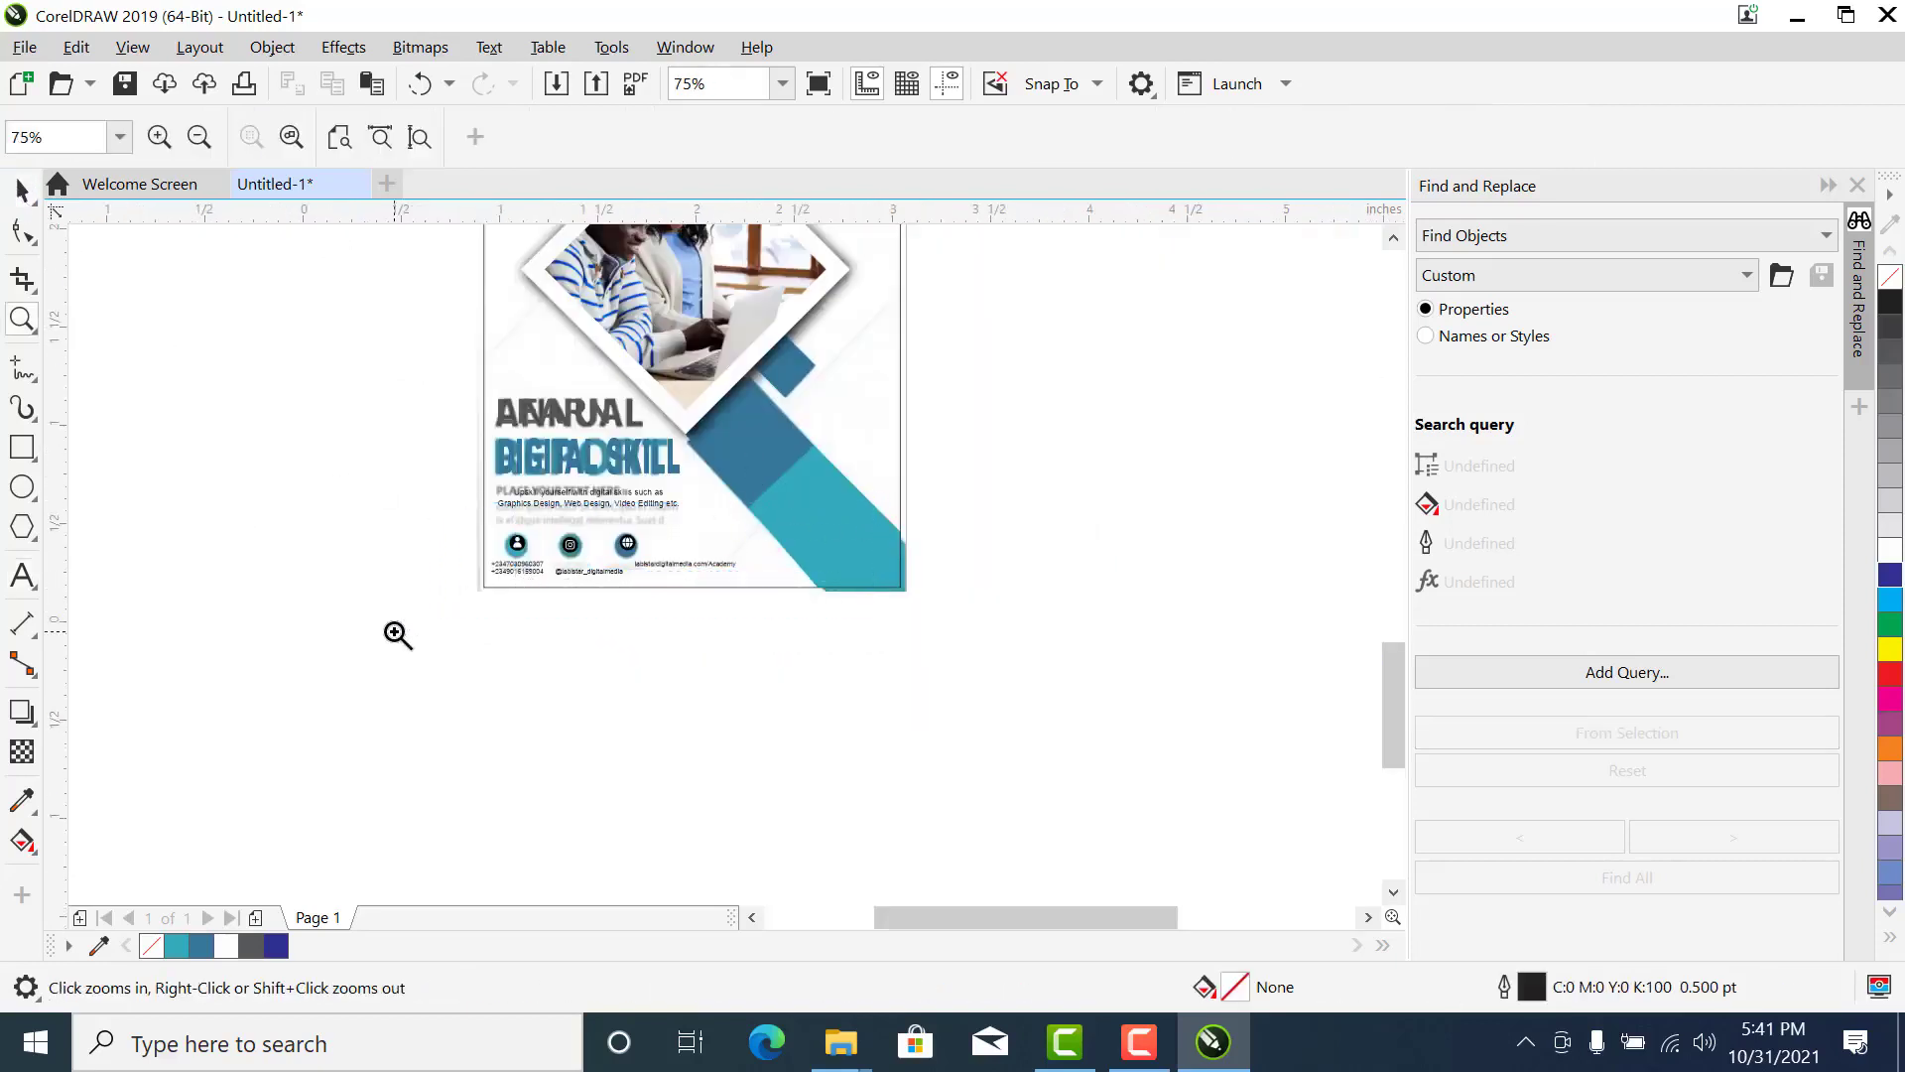
left_click(398, 634)
key("space")
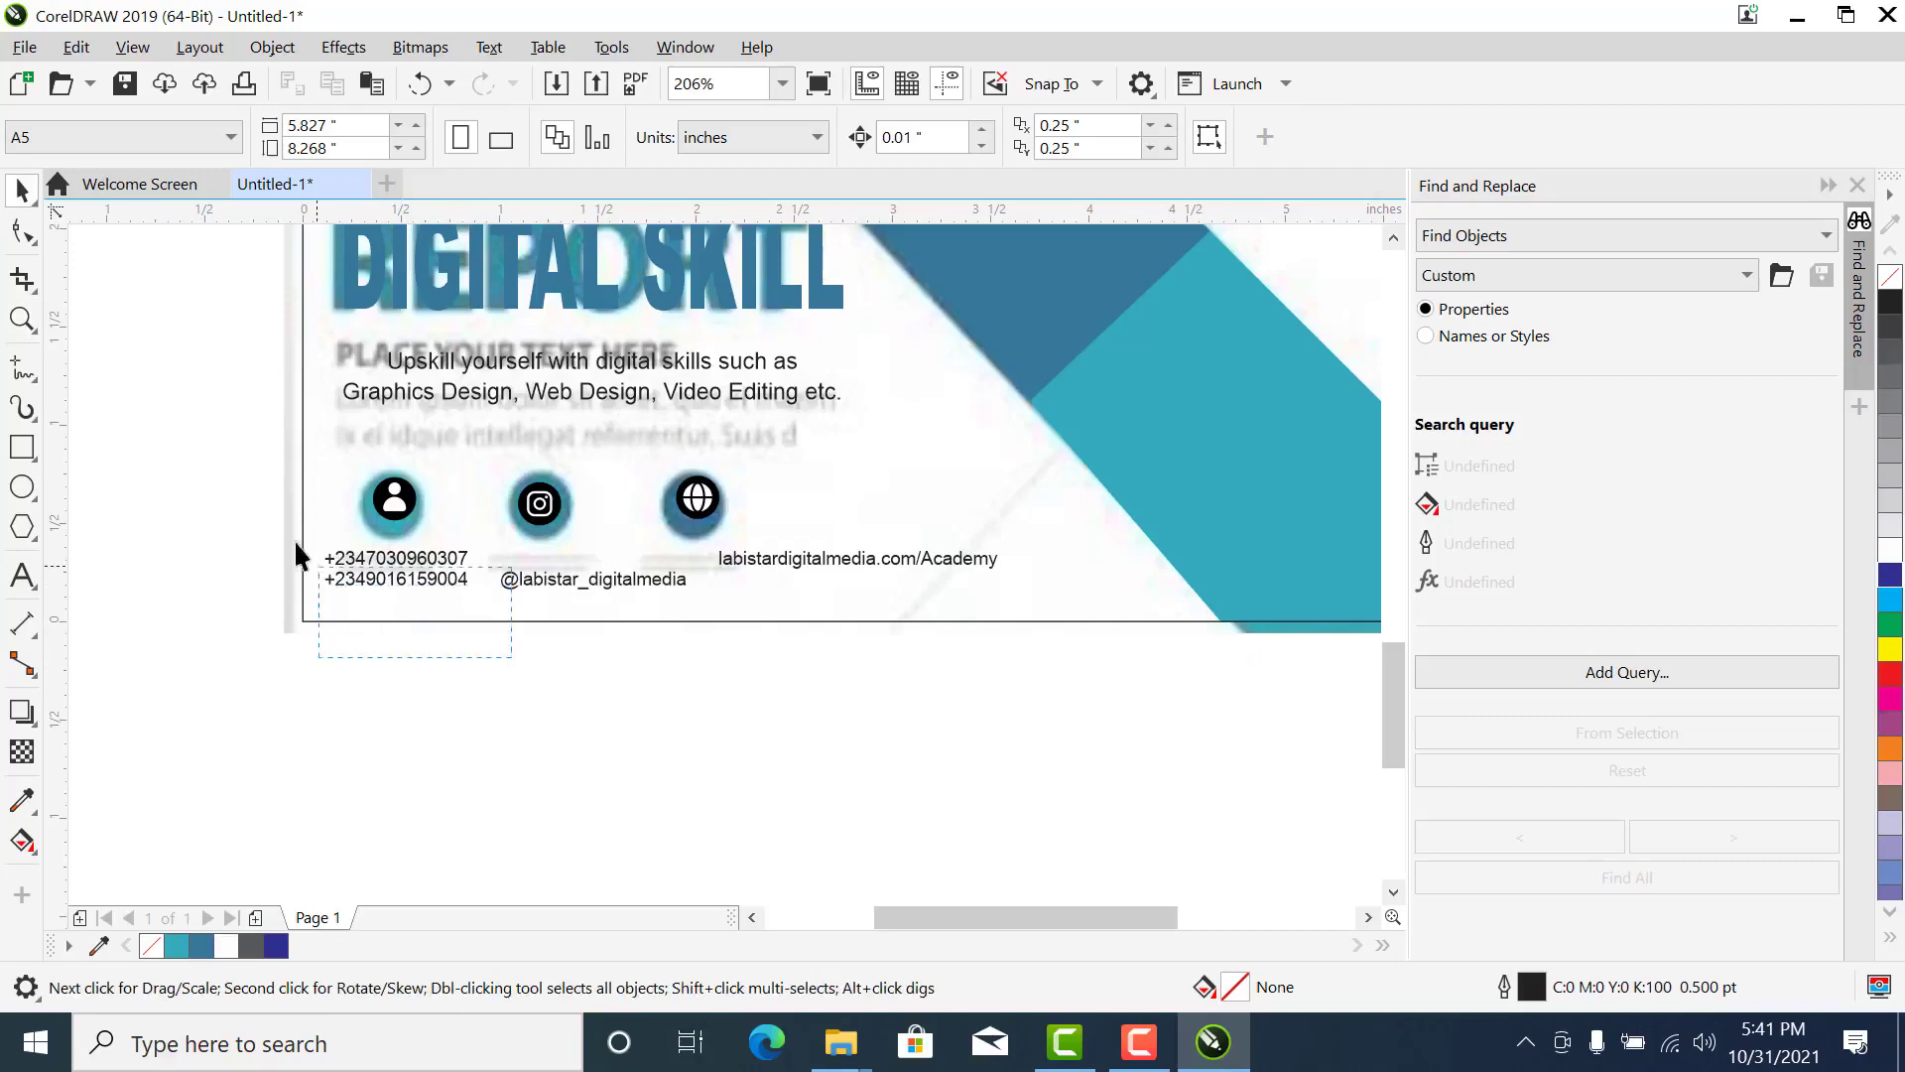
left_click_drag(294, 538, 297, 543)
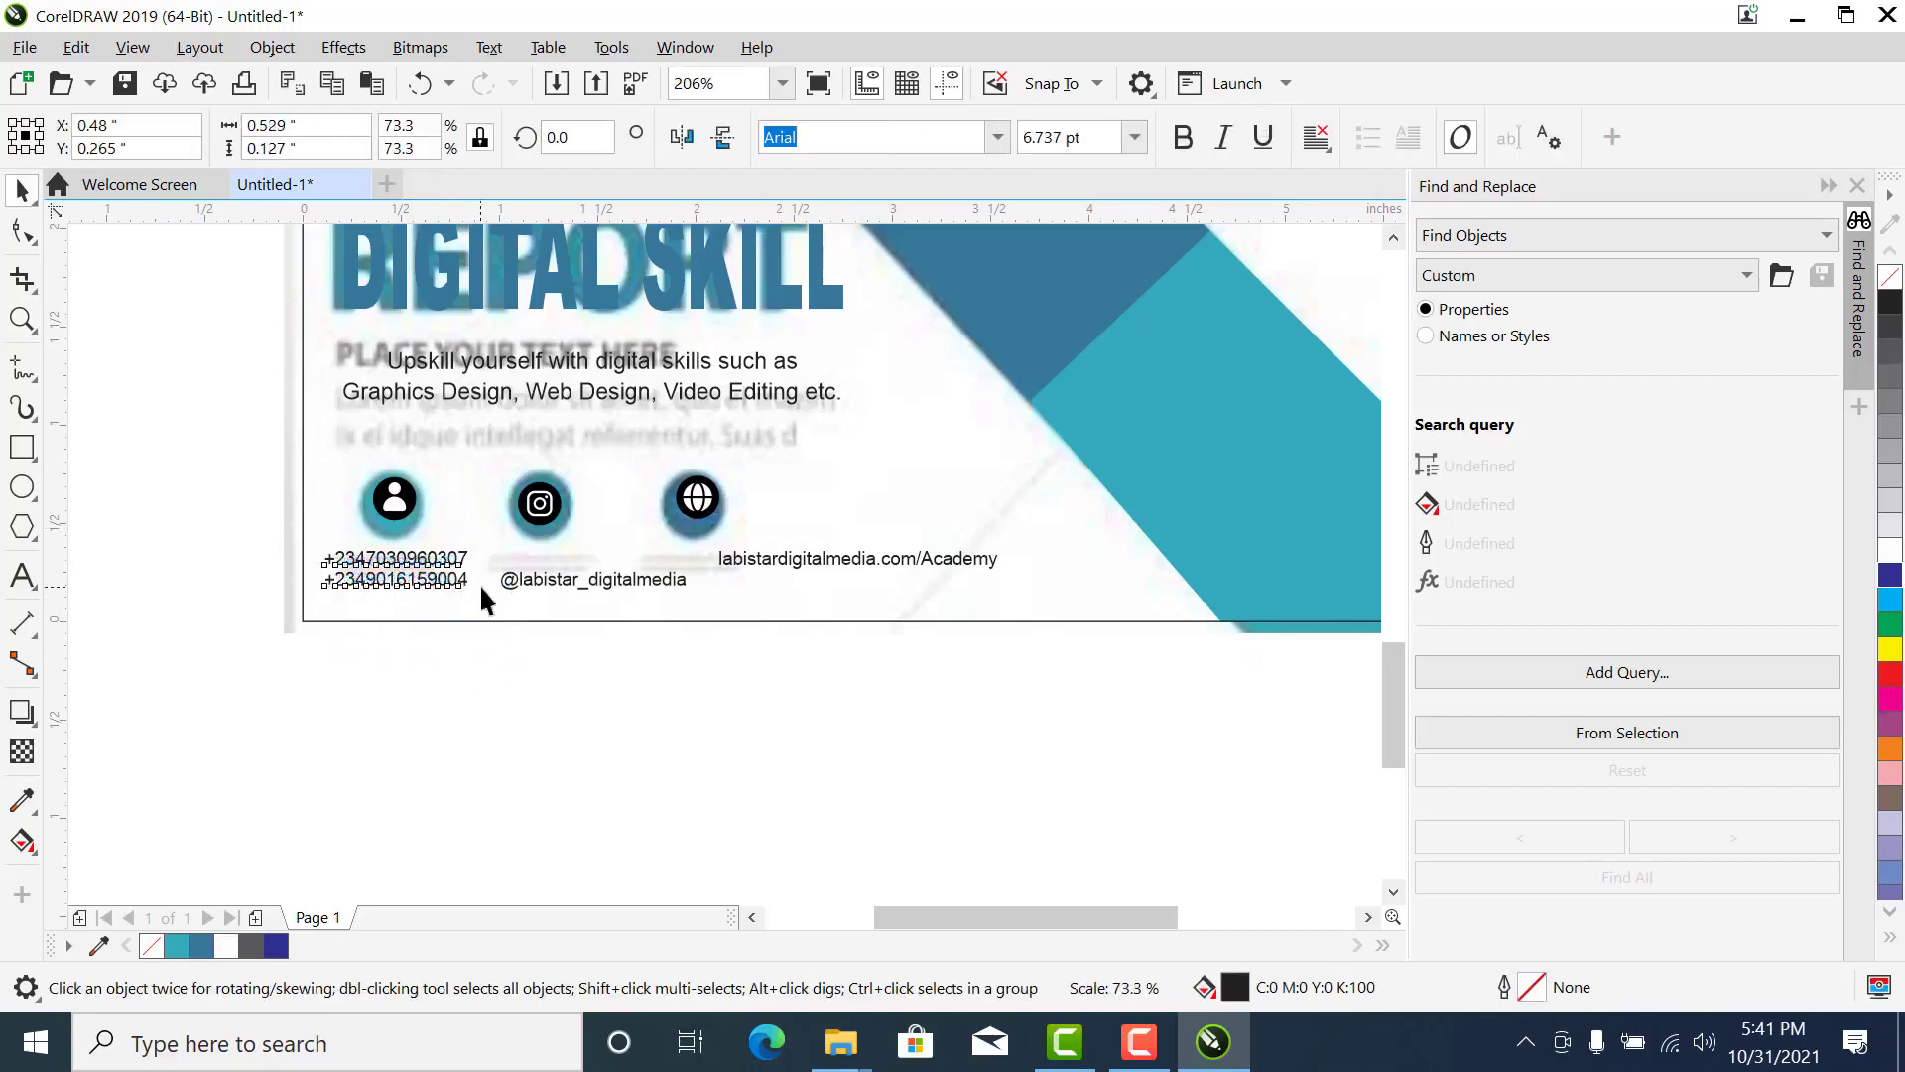
left_click_drag(484, 600, 483, 601)
left_click(1184, 137)
- Scale down the social media handle below the Instagram icon to about 4.8 pt
key("z")
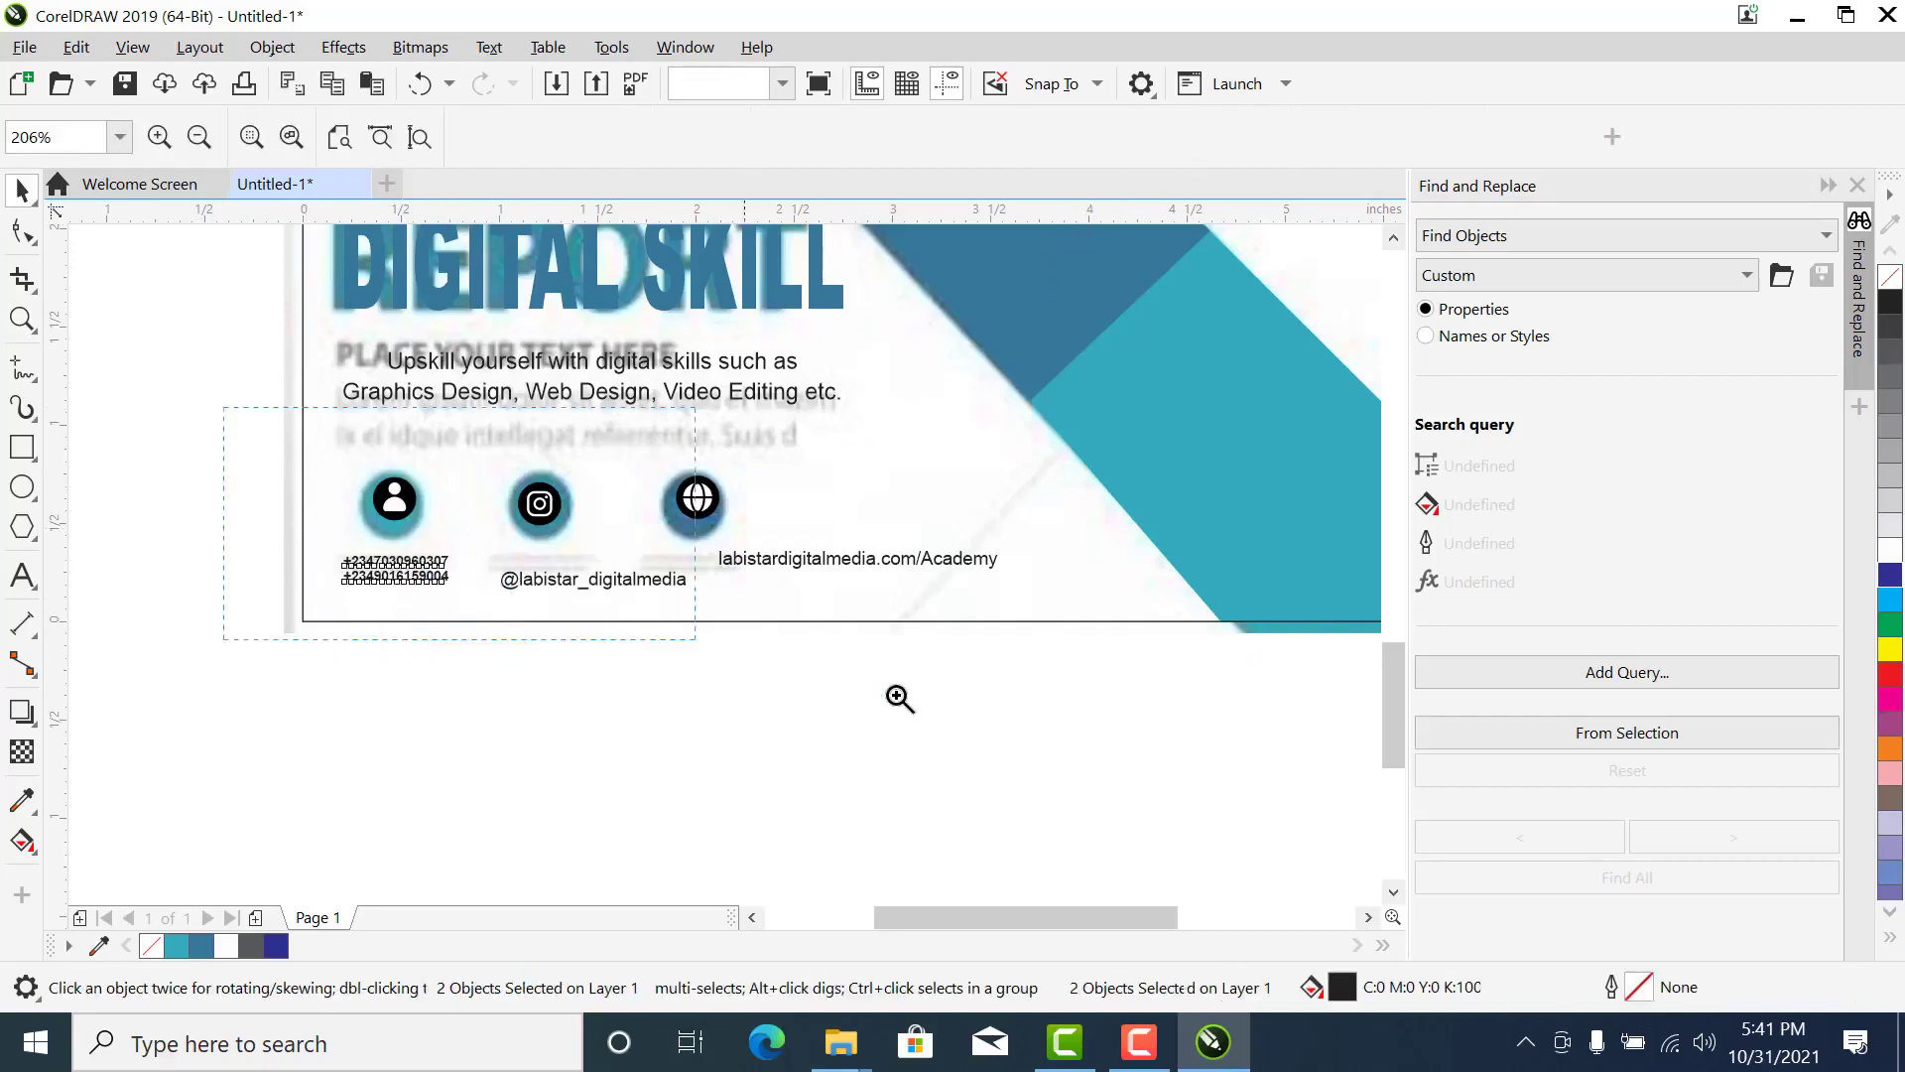
left_click(711, 610)
key("space")
left_click(777, 633)
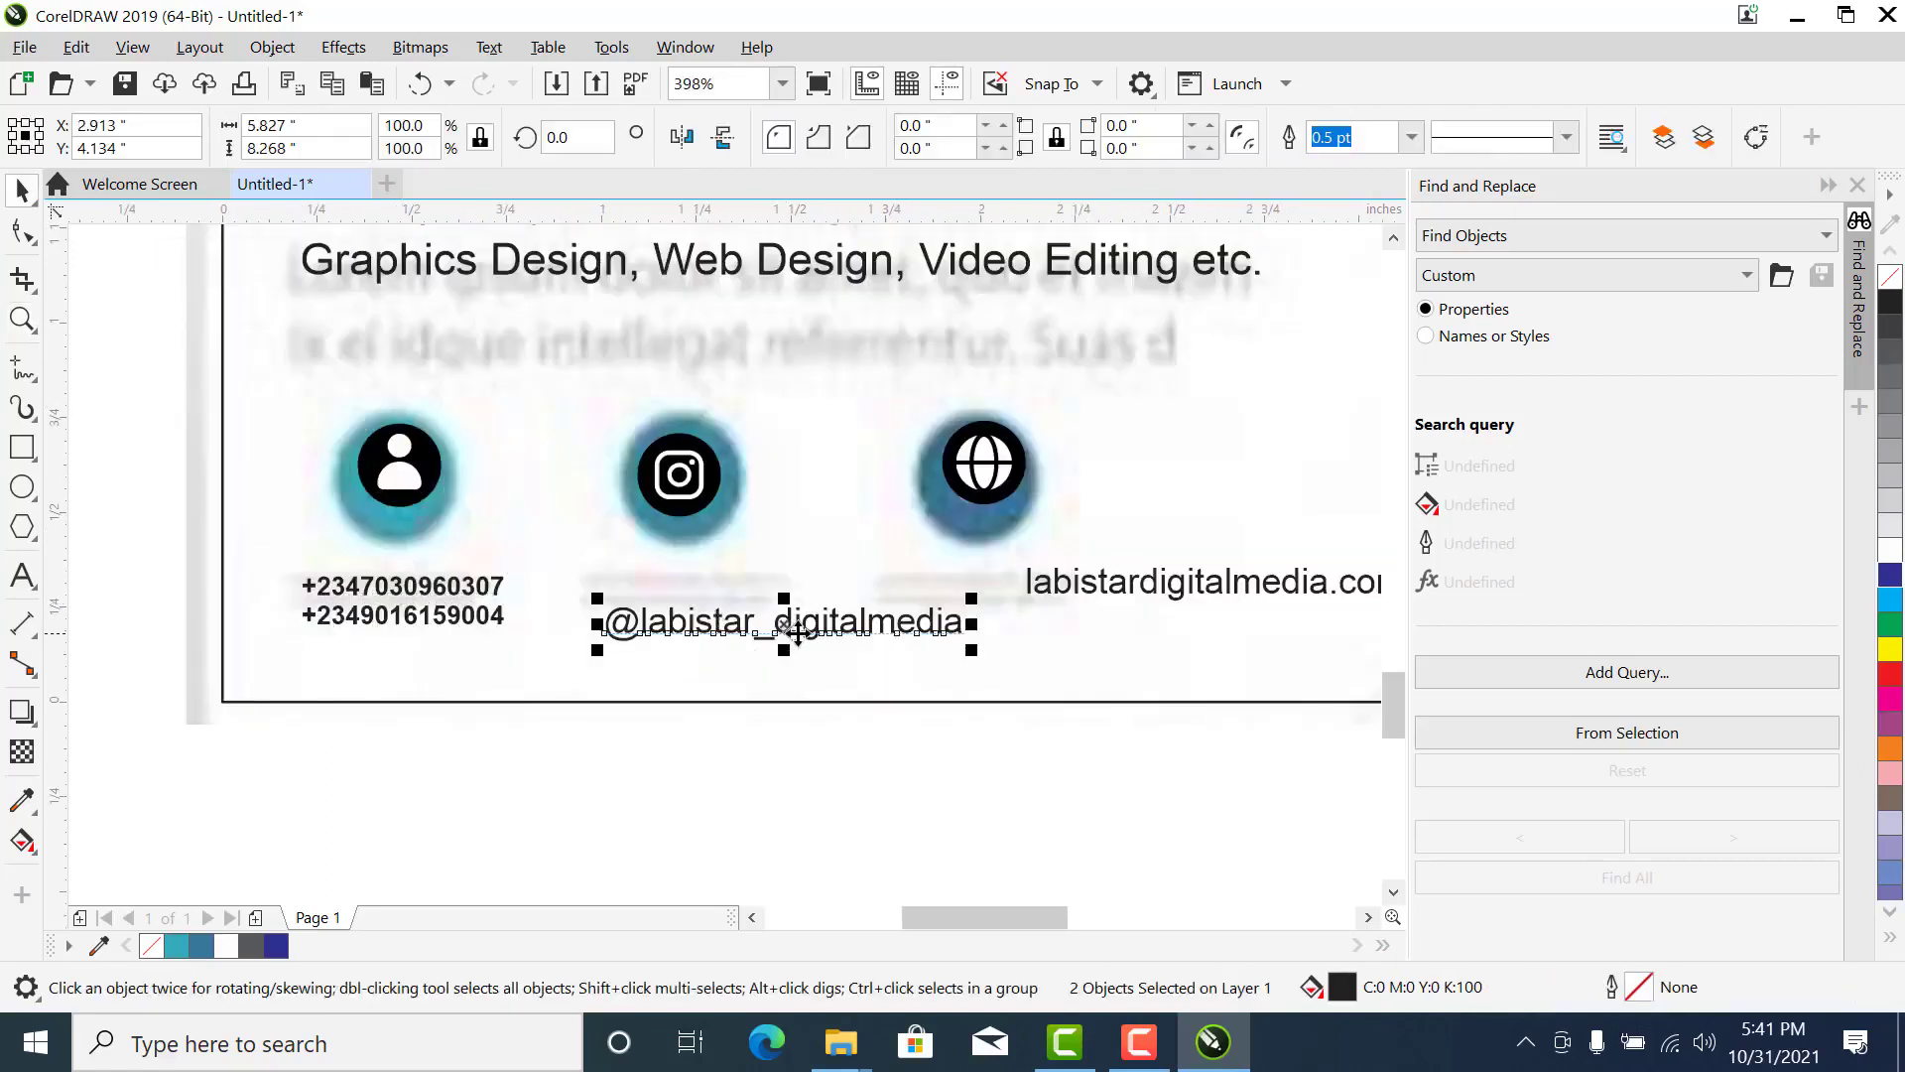
left_click_drag(971, 651, 859, 693)
- Match the handle's font size to the phone numbers by setting it to 4.935 pt
left_click(473, 621)
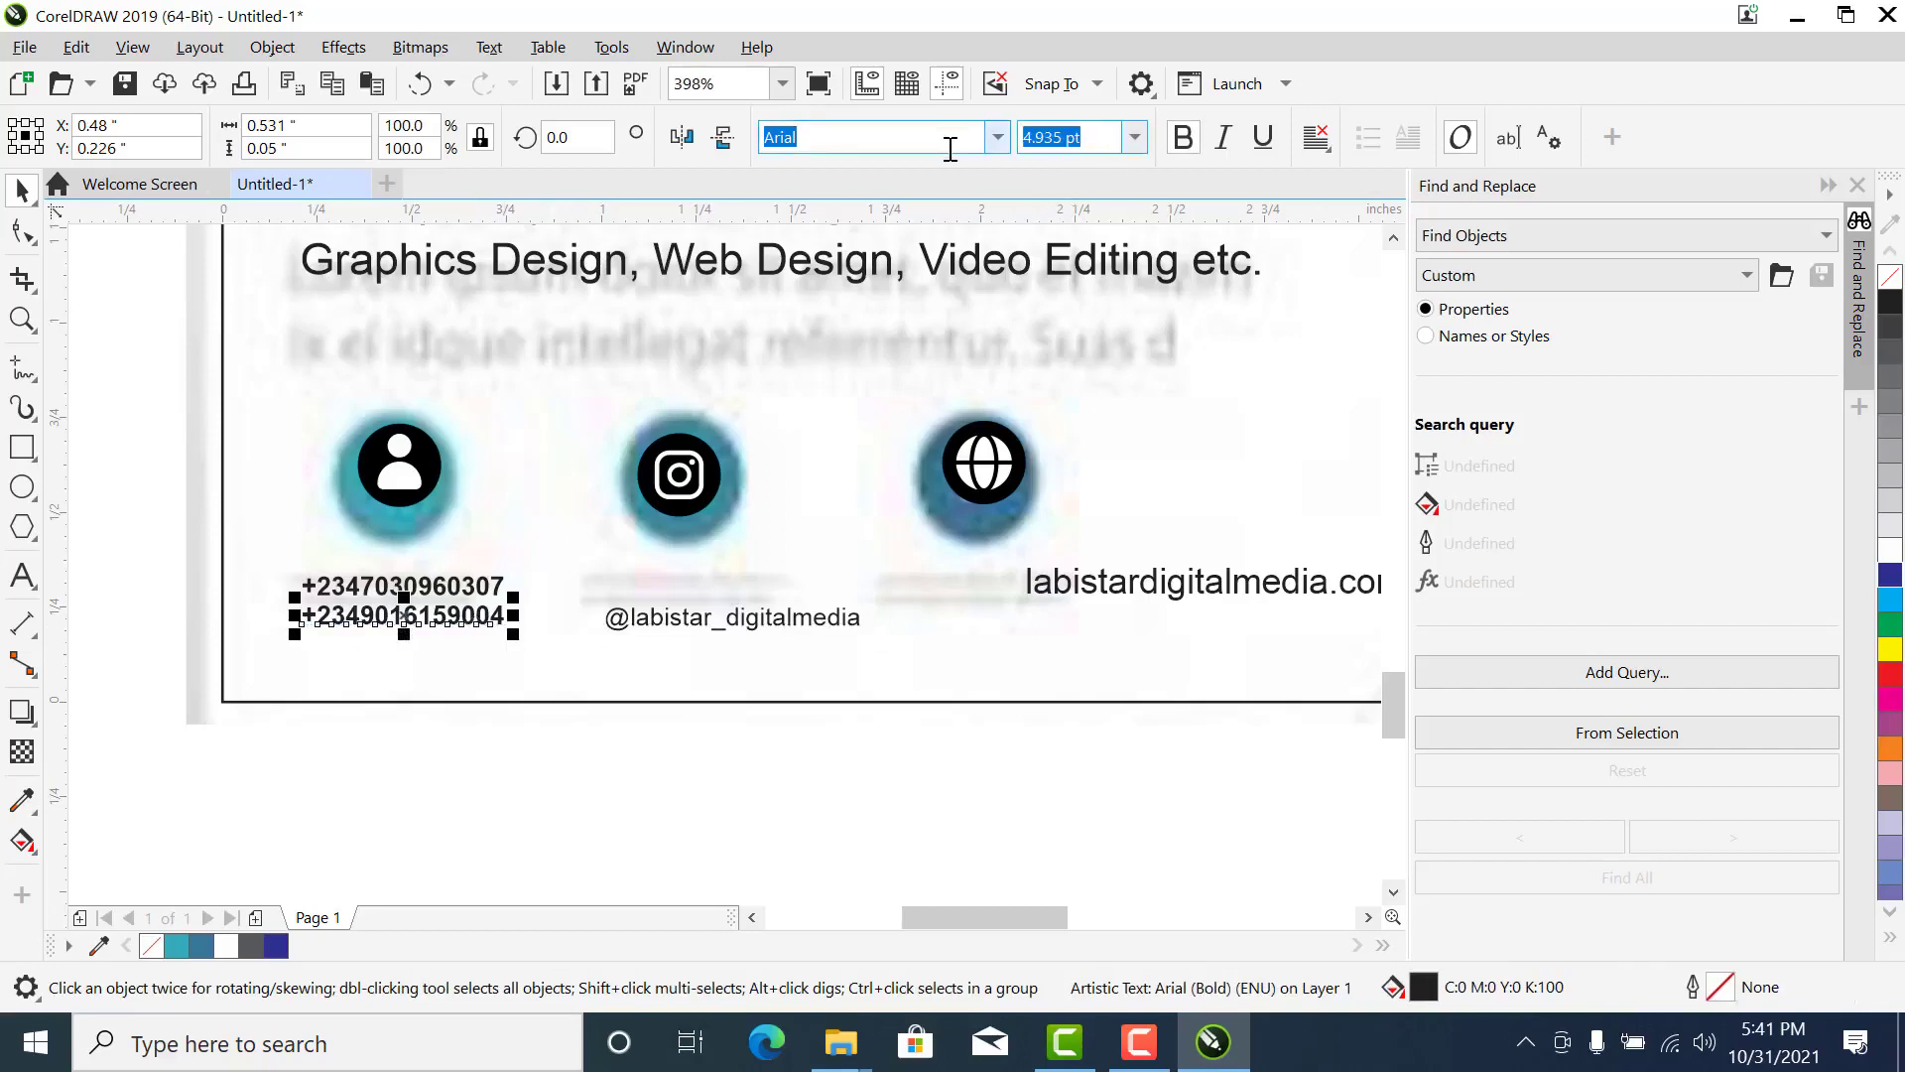
left_click(826, 615)
left_click_drag(1092, 134, 995, 139)
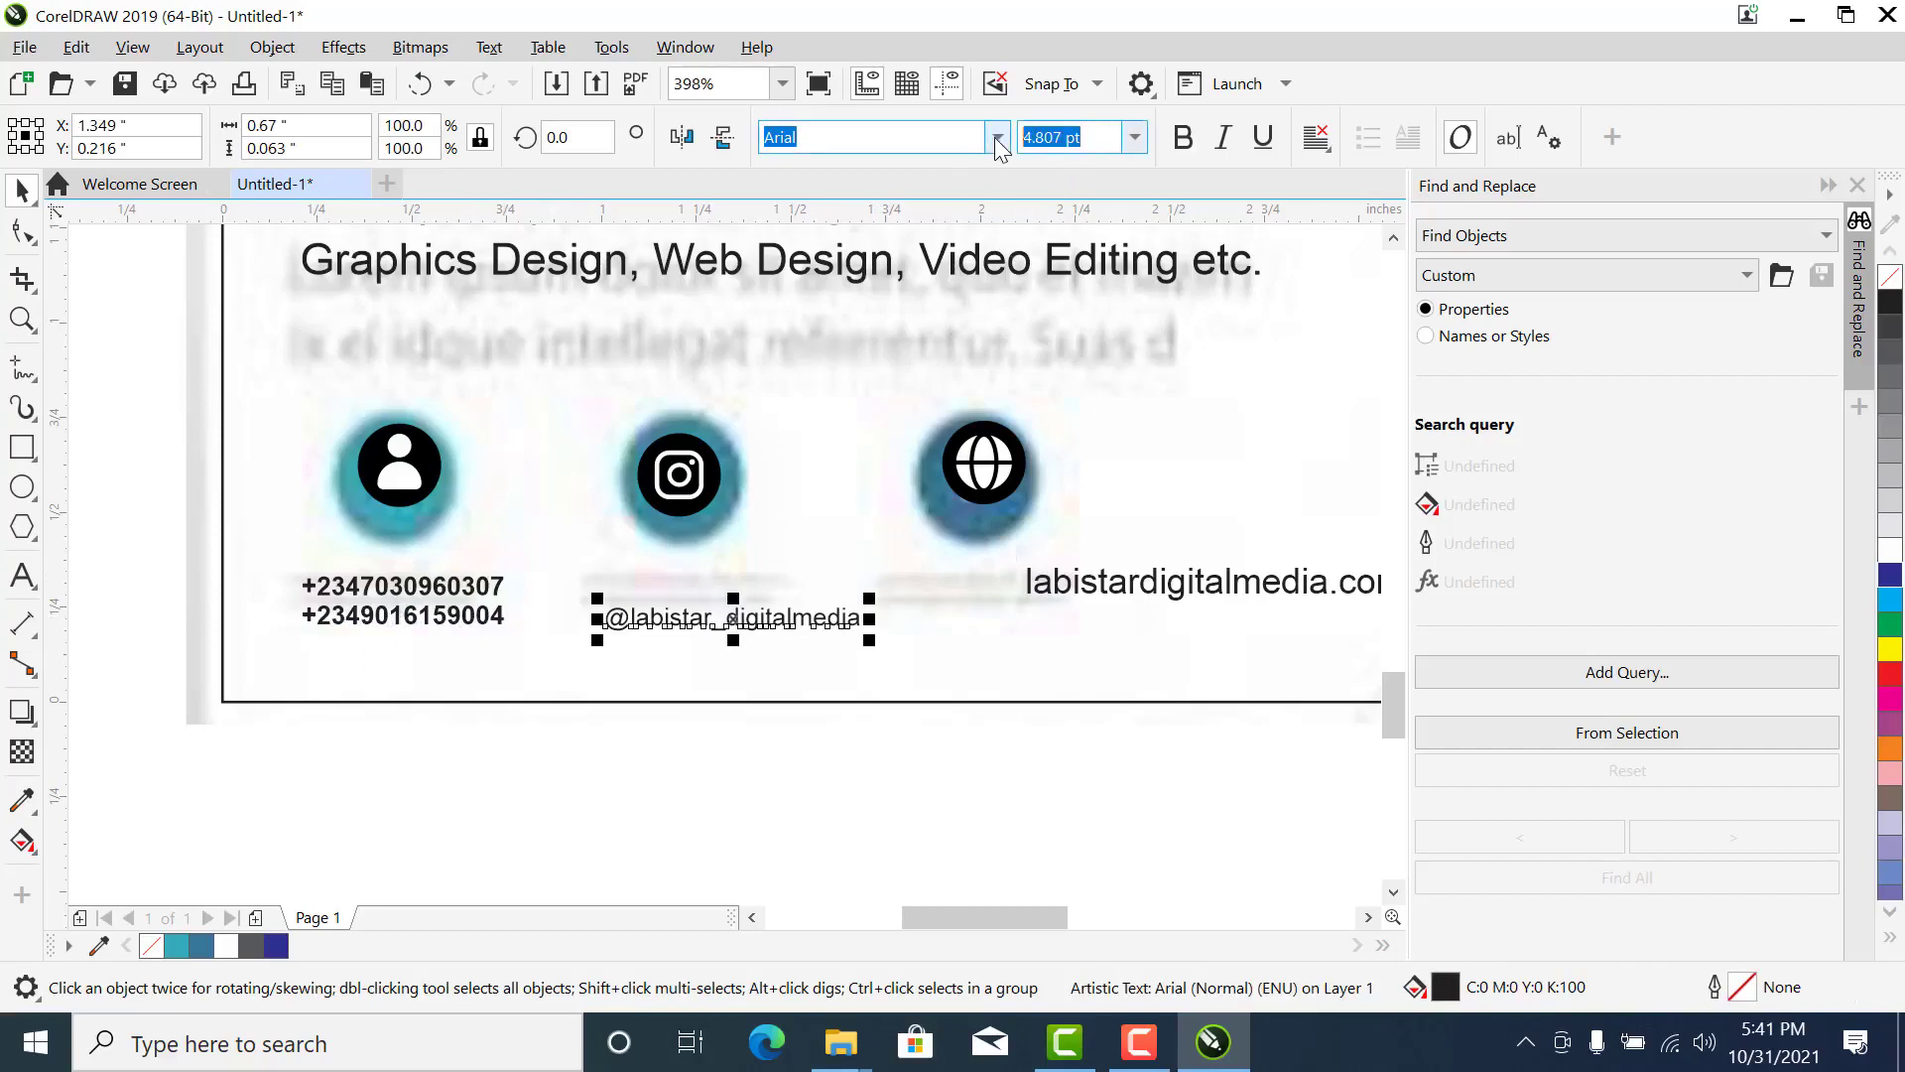
type("4.935 pt")
left_click(734, 617)
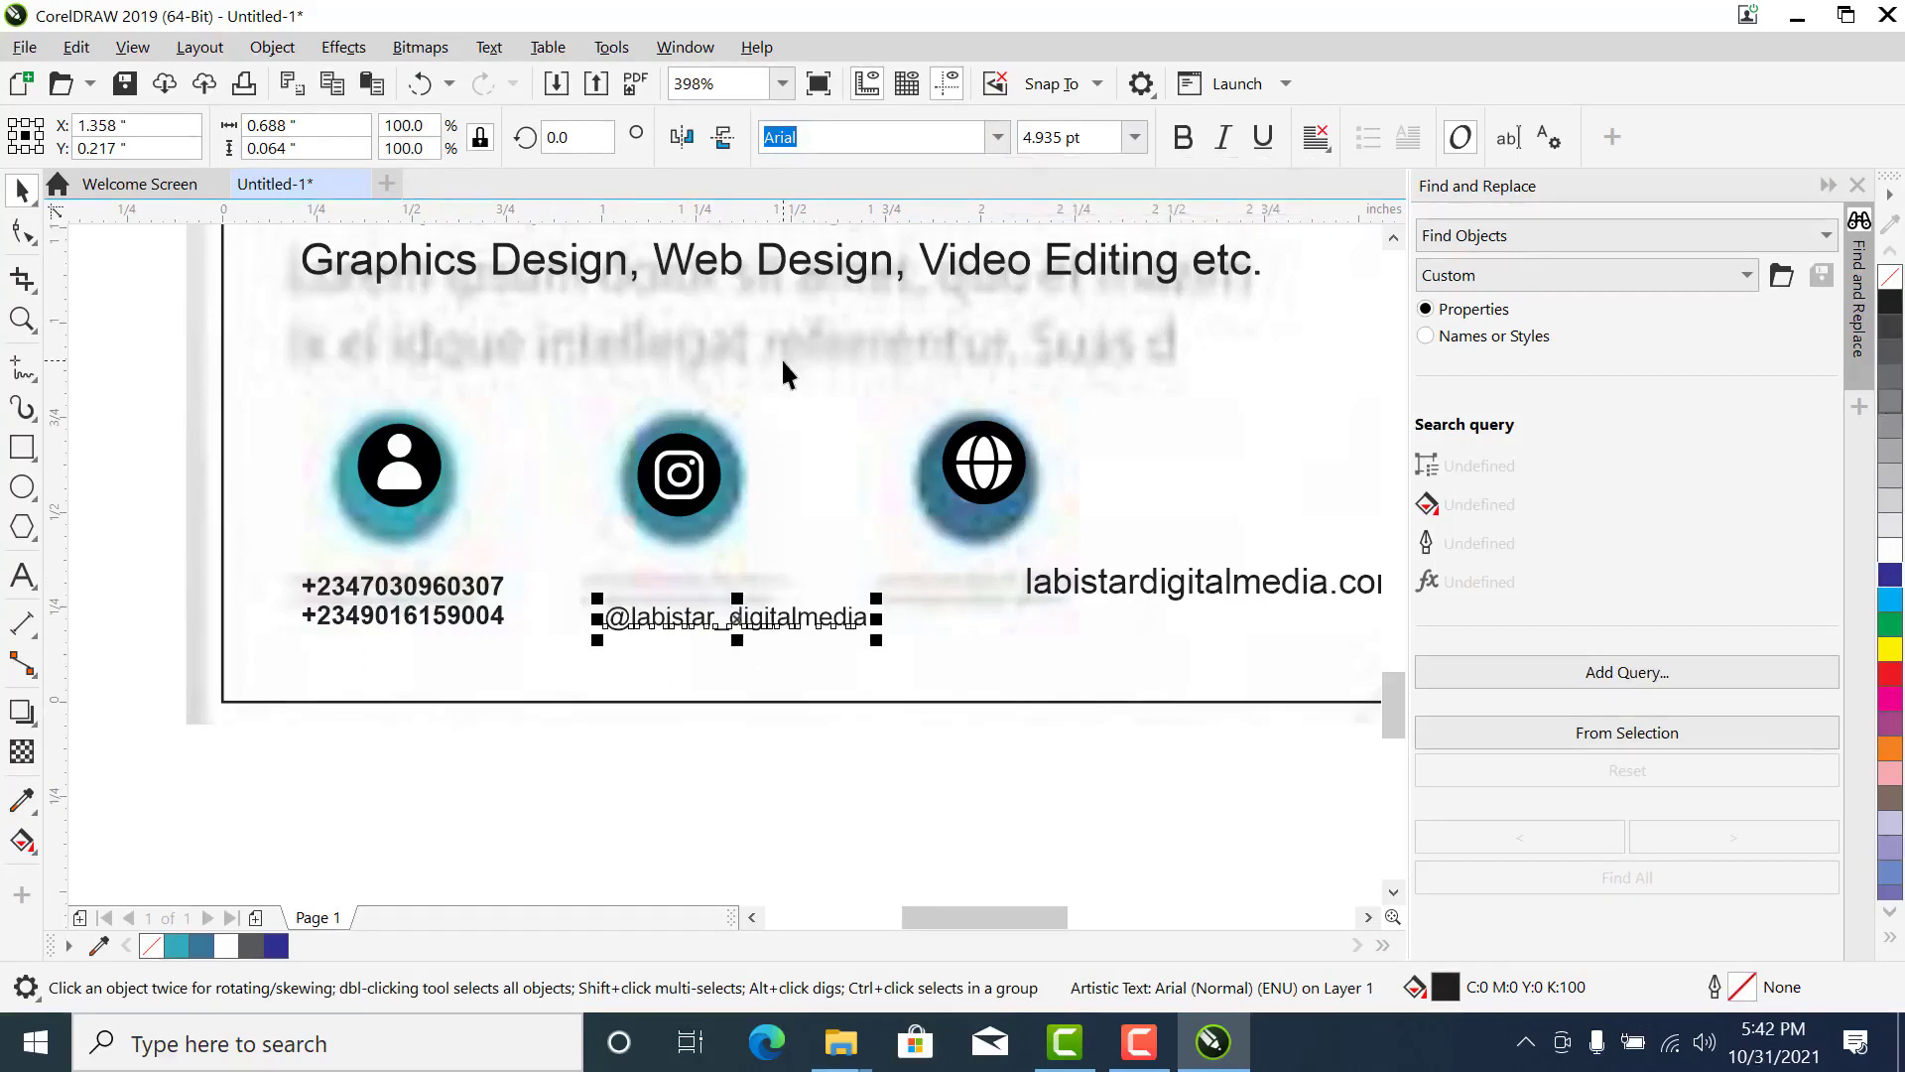
- Make the social media handle bold, and set the web address to 4.935 pt bold to match
left_click(1182, 137)
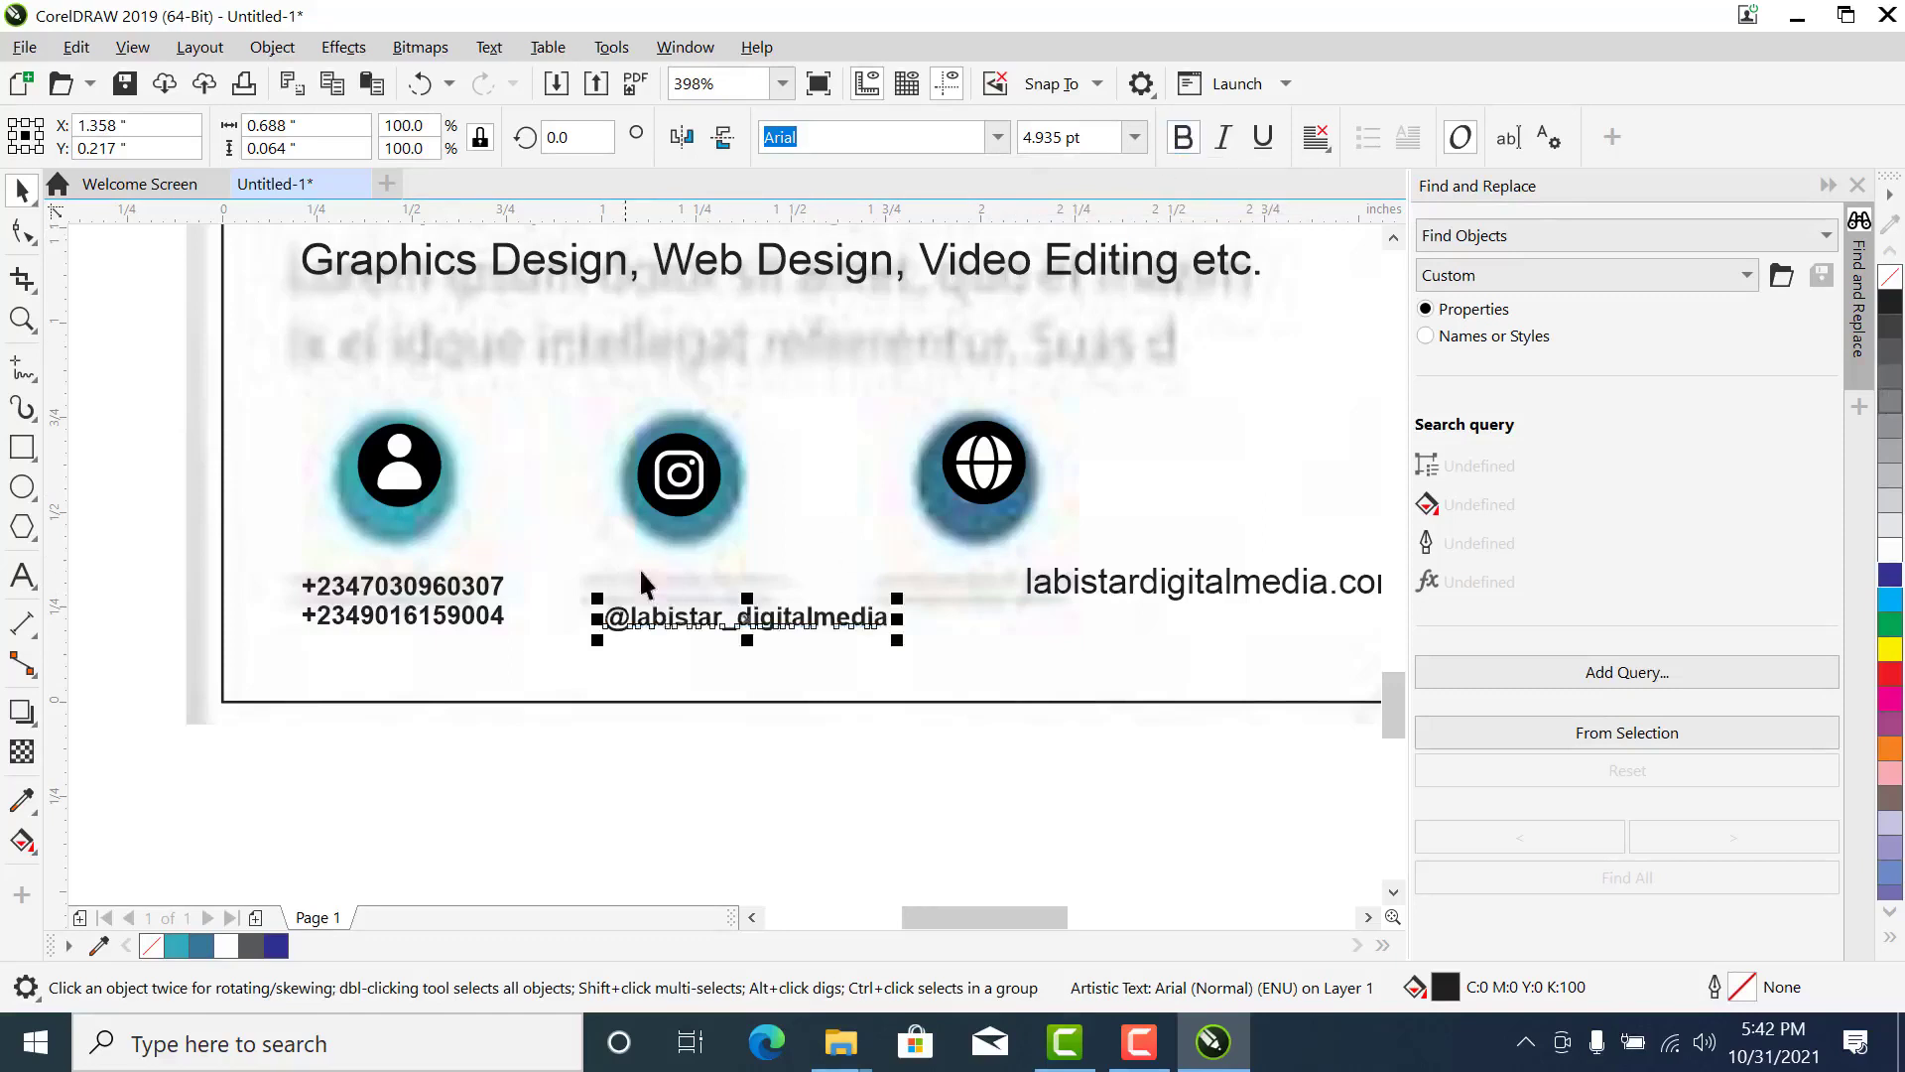
left_click(784, 734)
left_click(1091, 587)
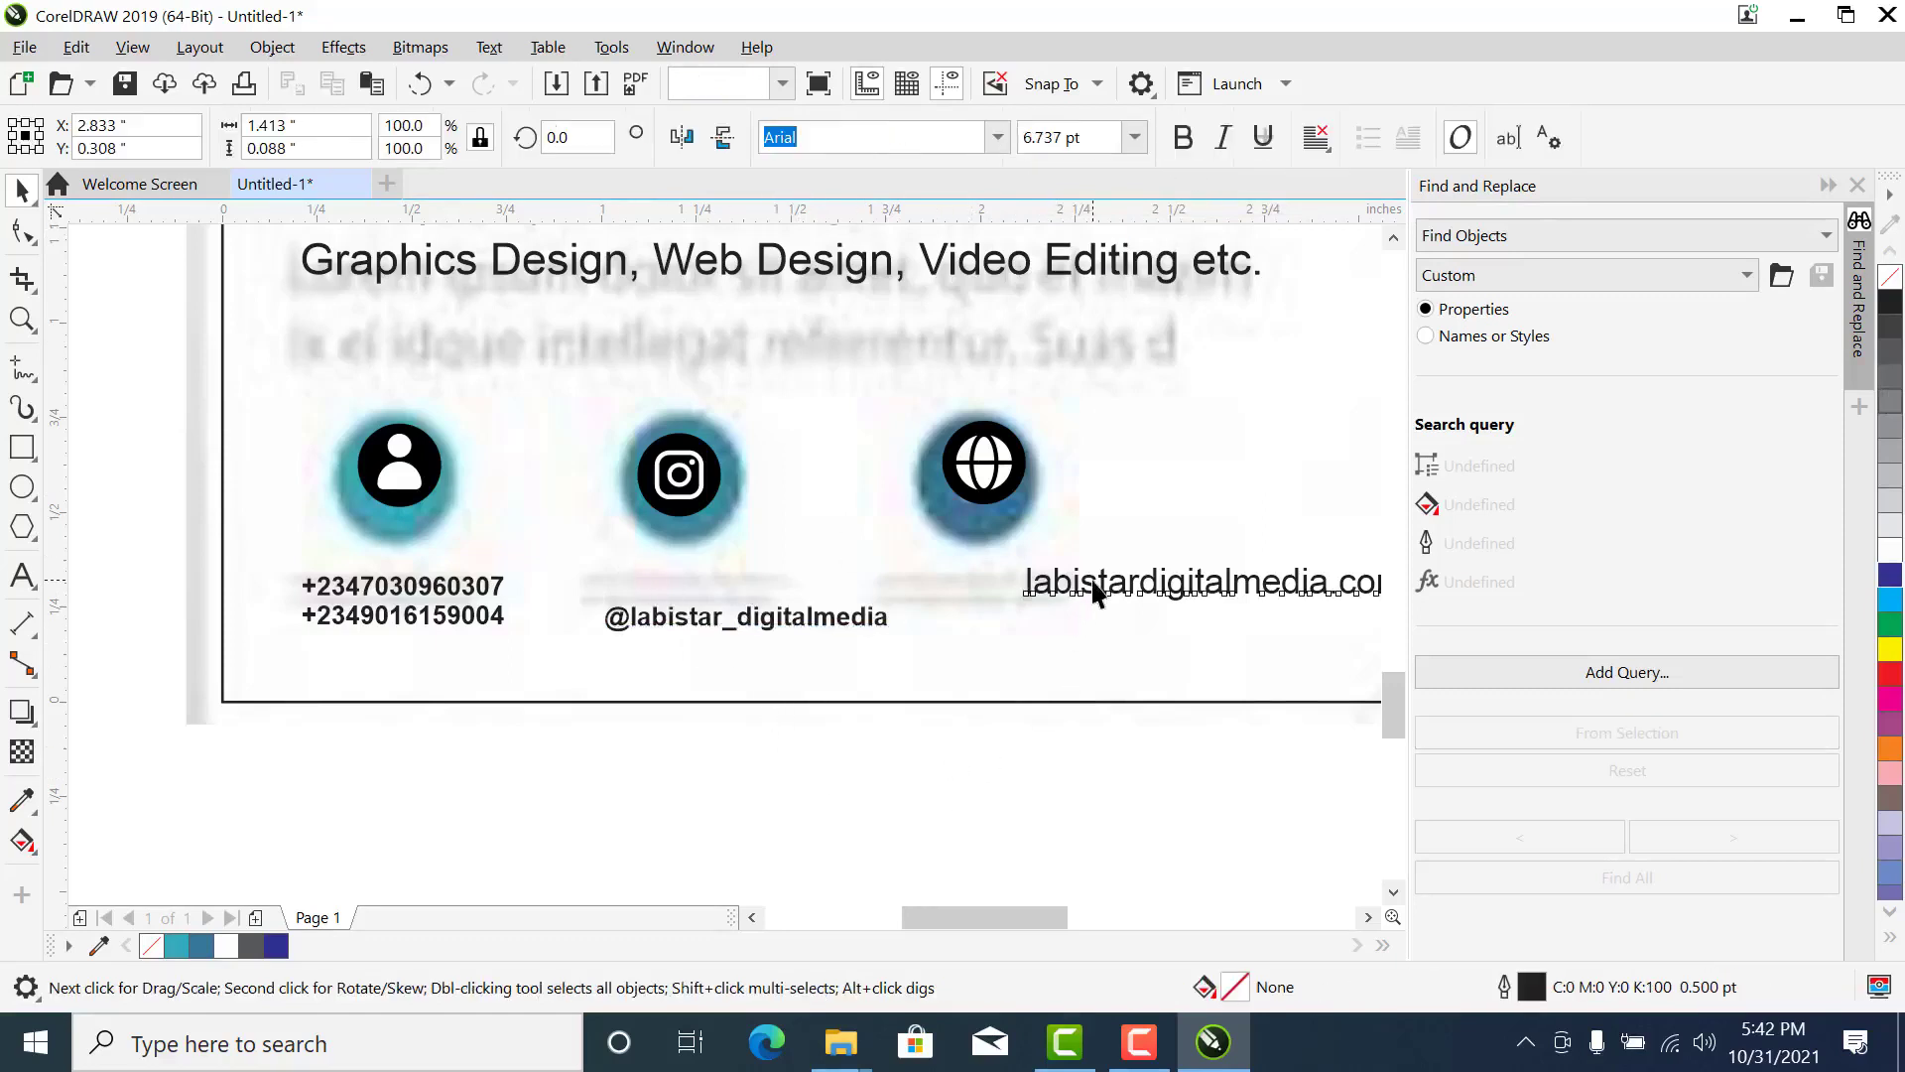
type("4.935 pt")
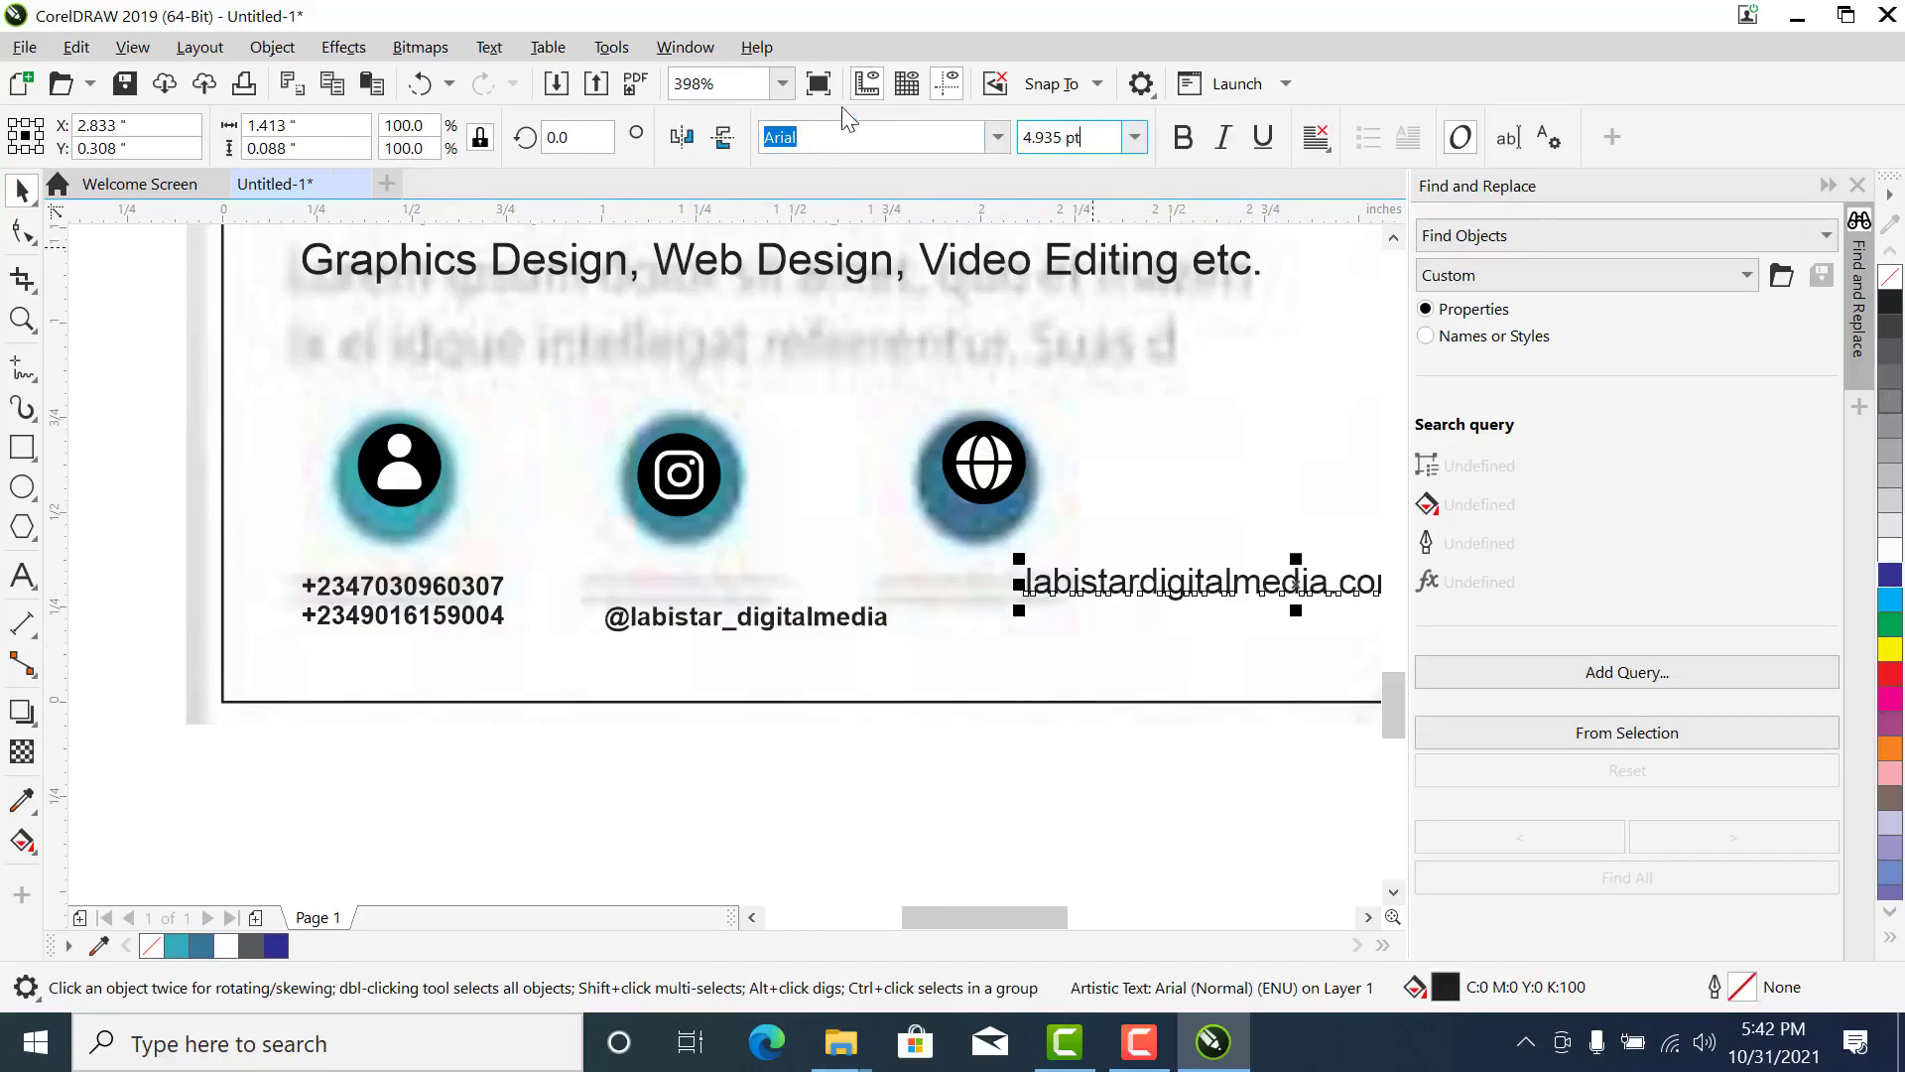
key("Return")
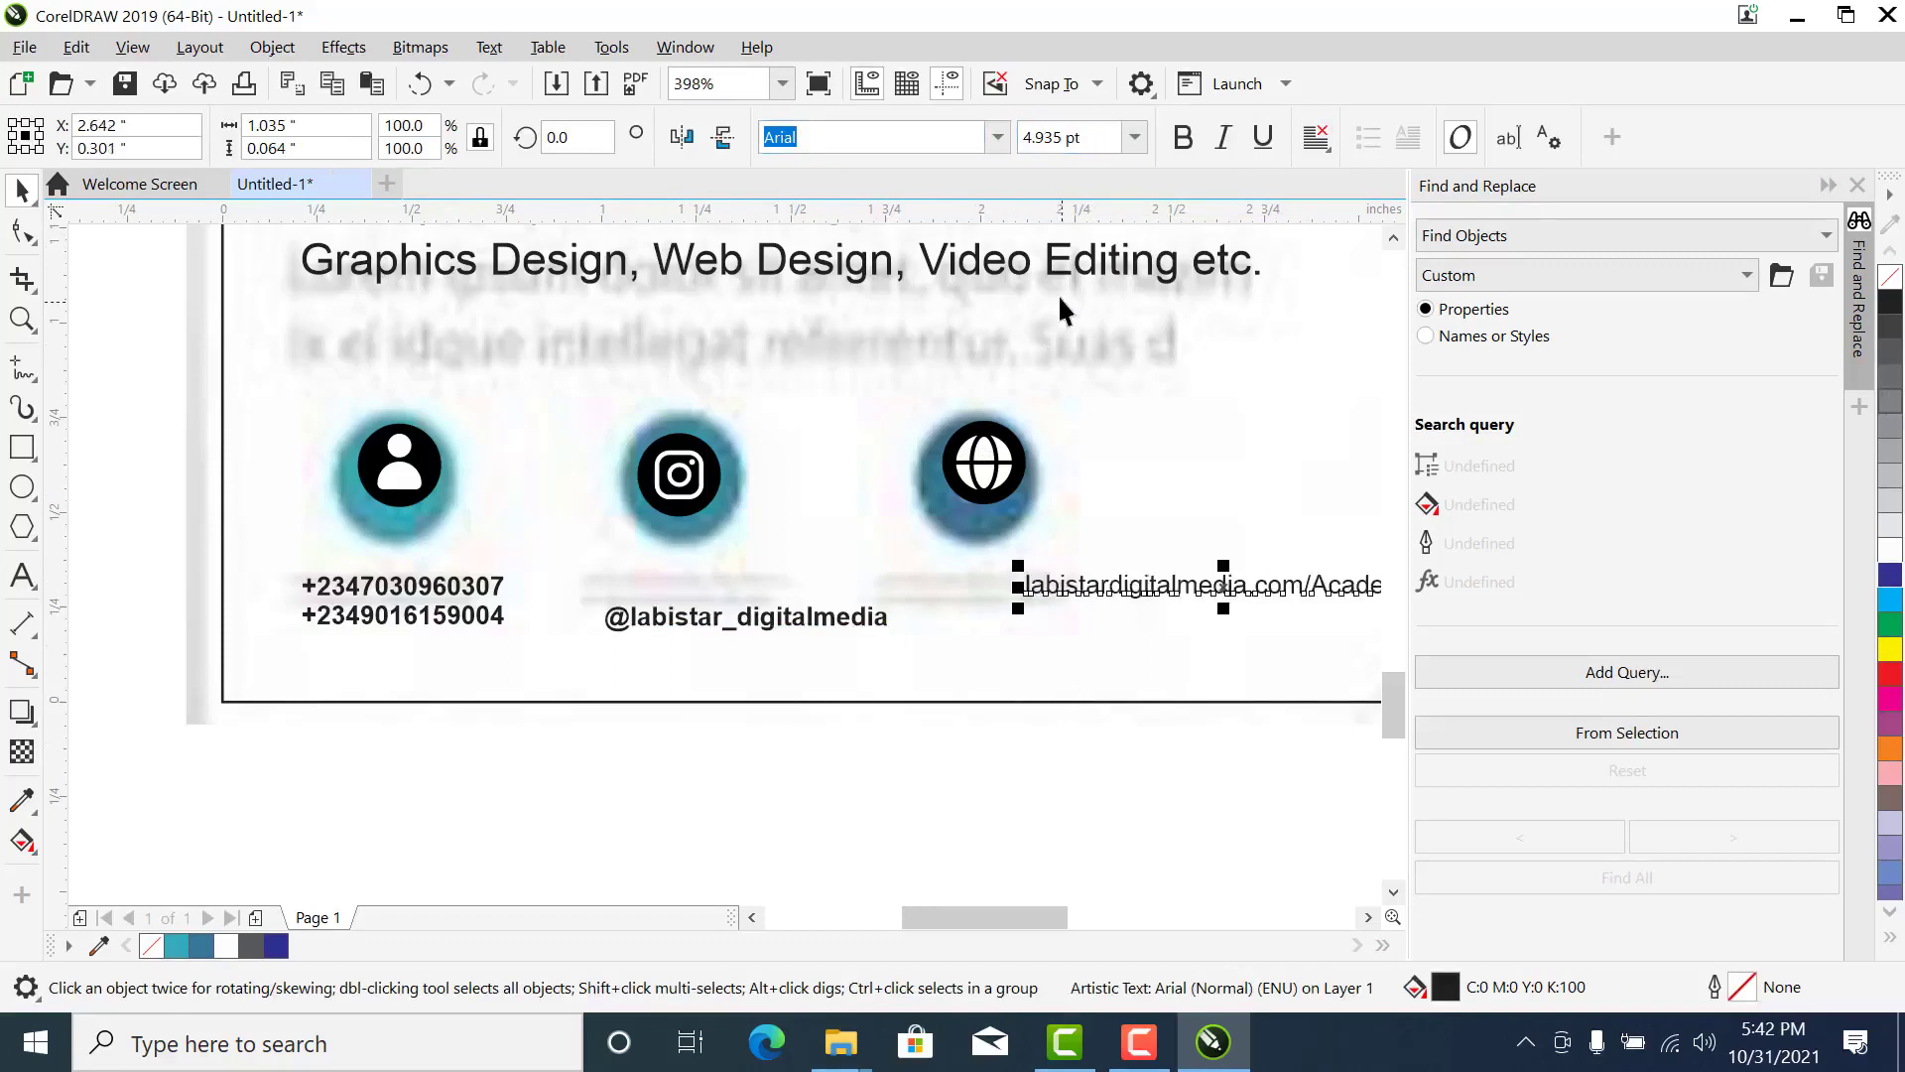
left_click(1183, 137)
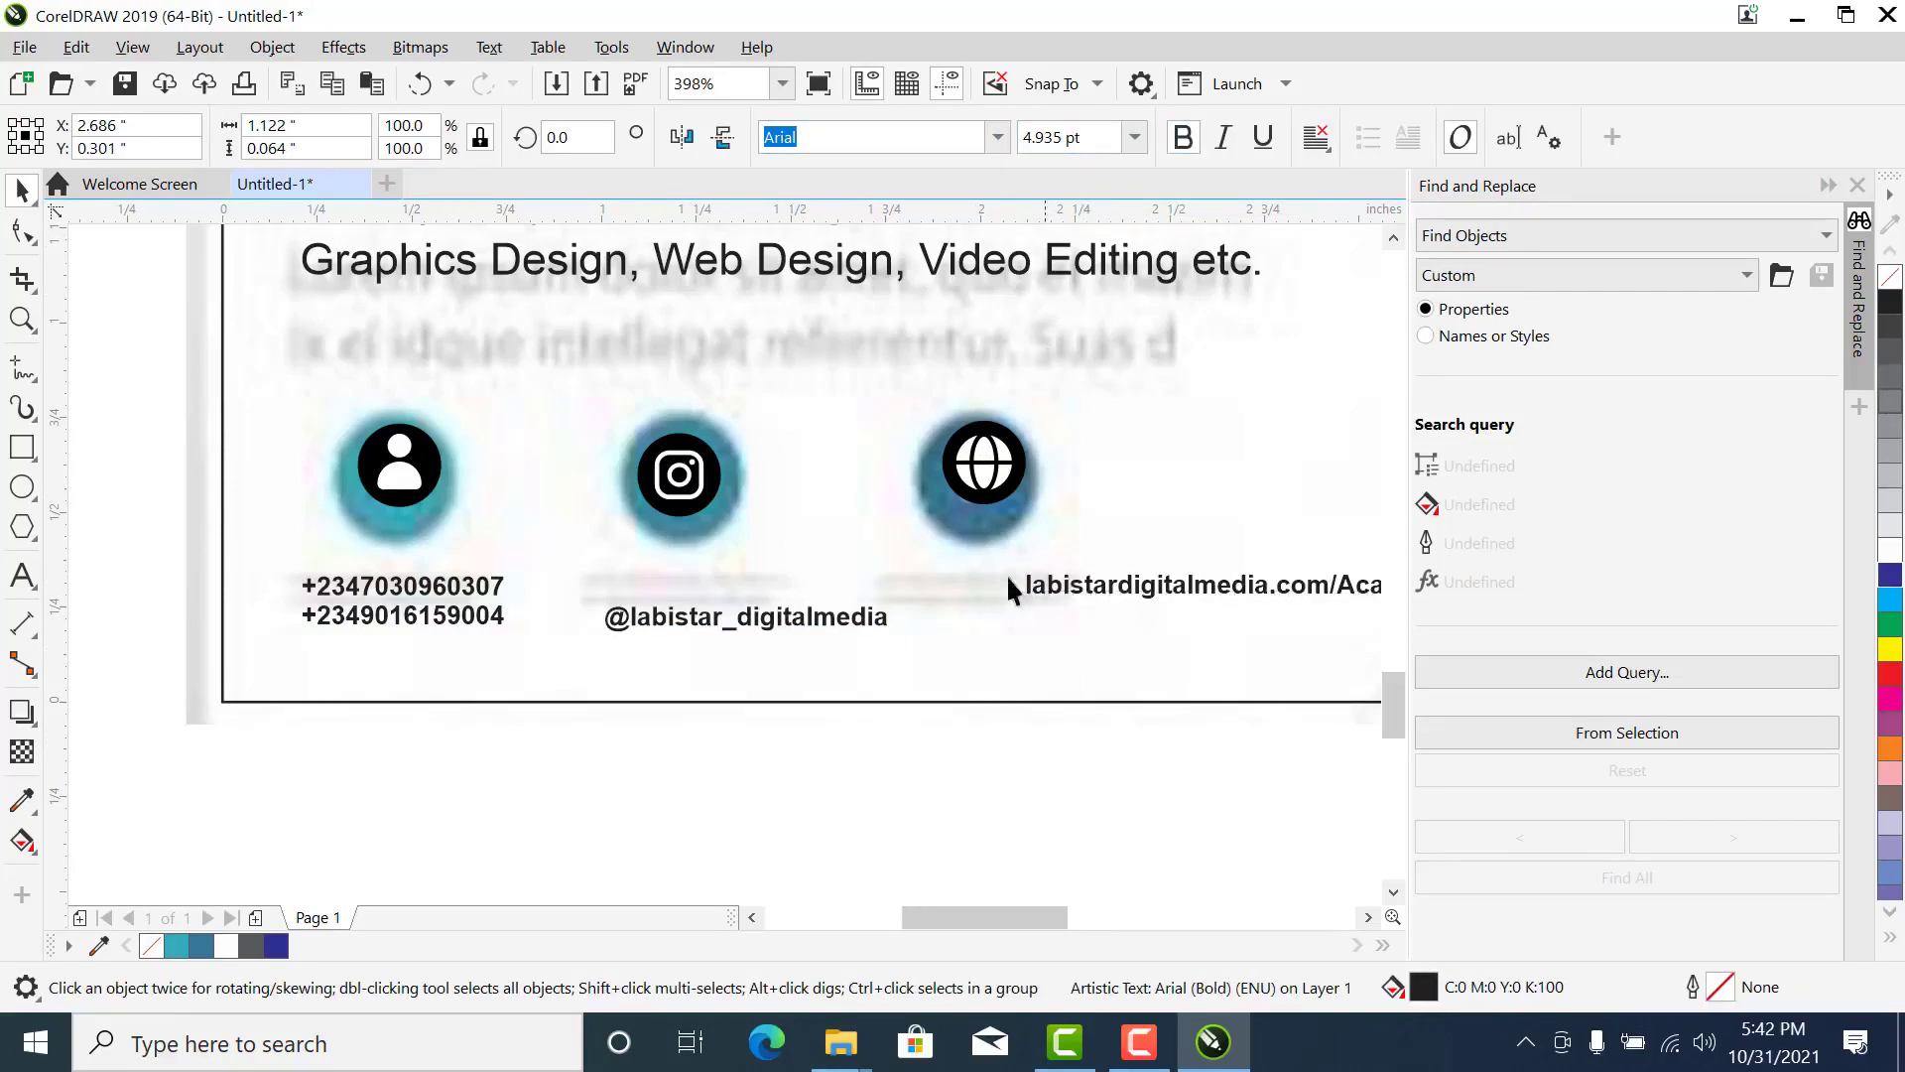
- Centre the web address below the globe icon and move the pair about 0.32 inch to the right, clear of the handle
left_click(982, 466, "shift")
key("c")
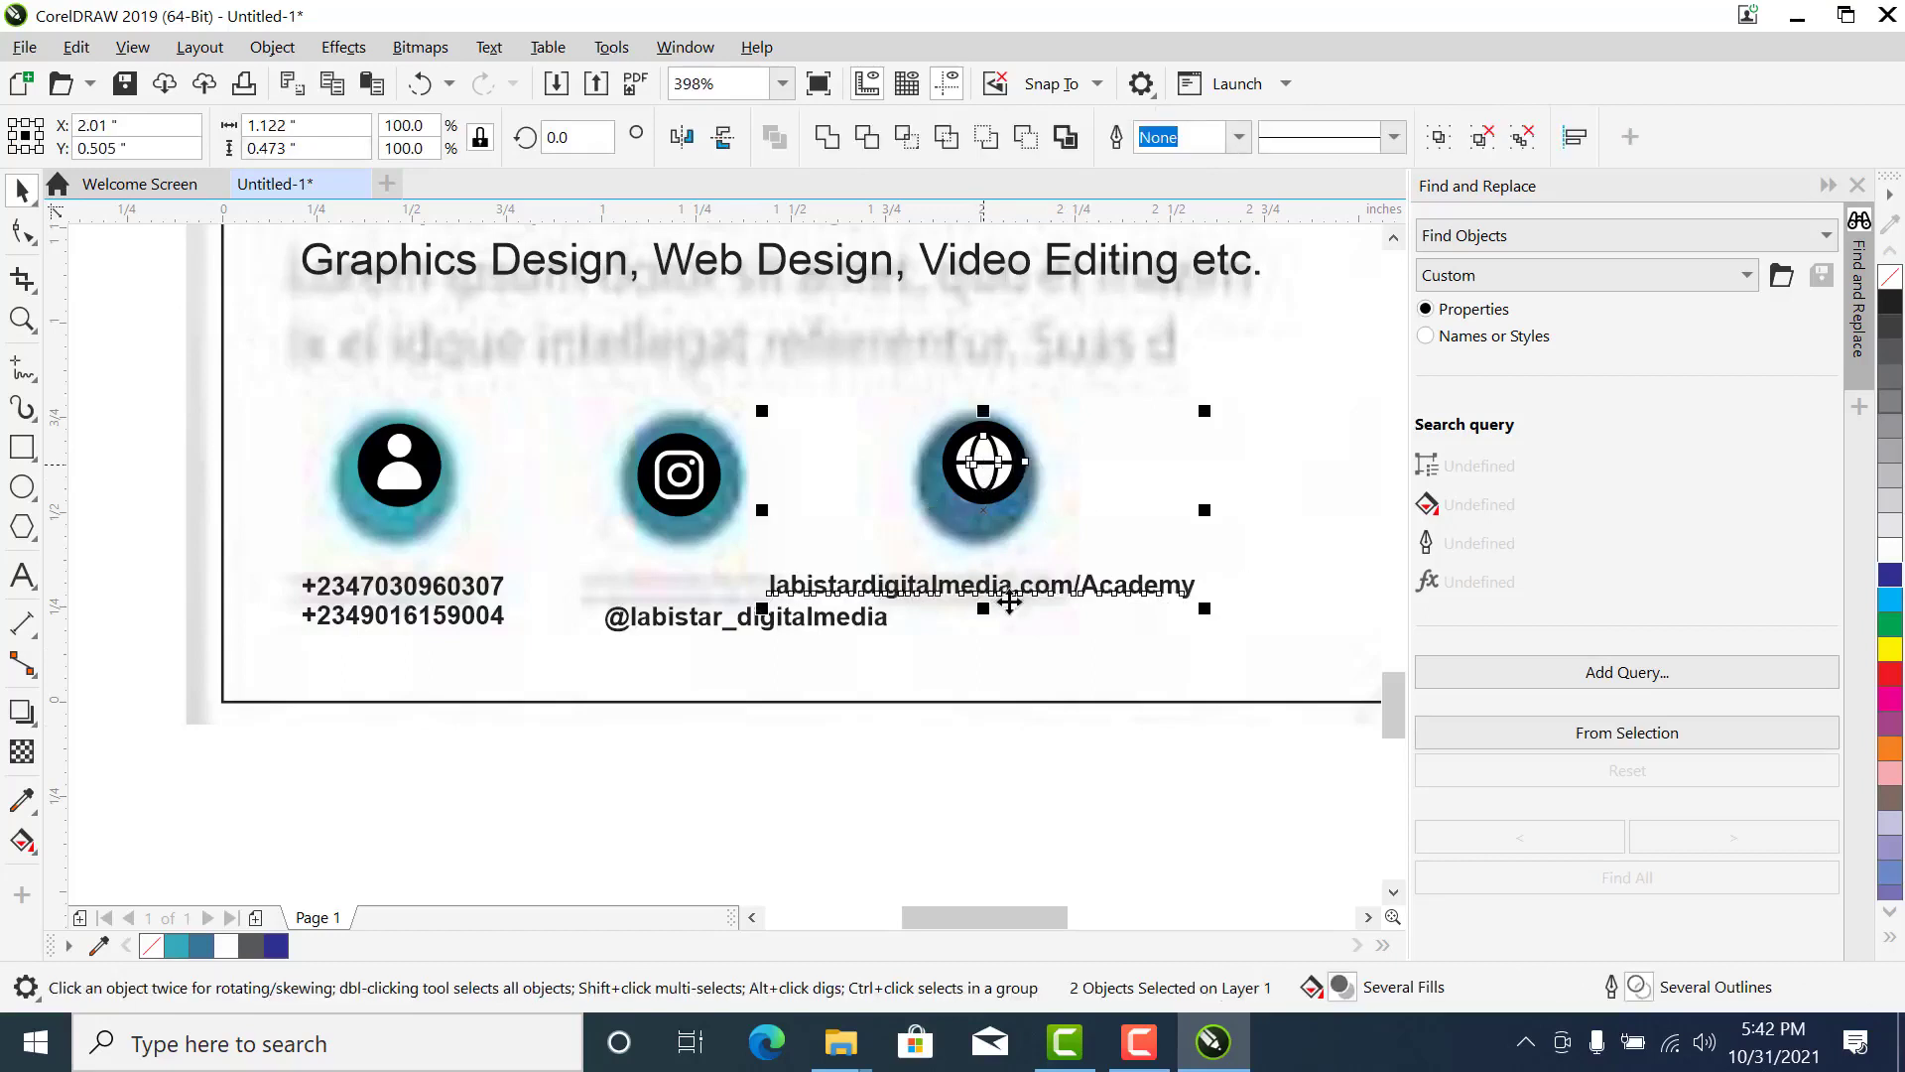
left_click(1056, 754)
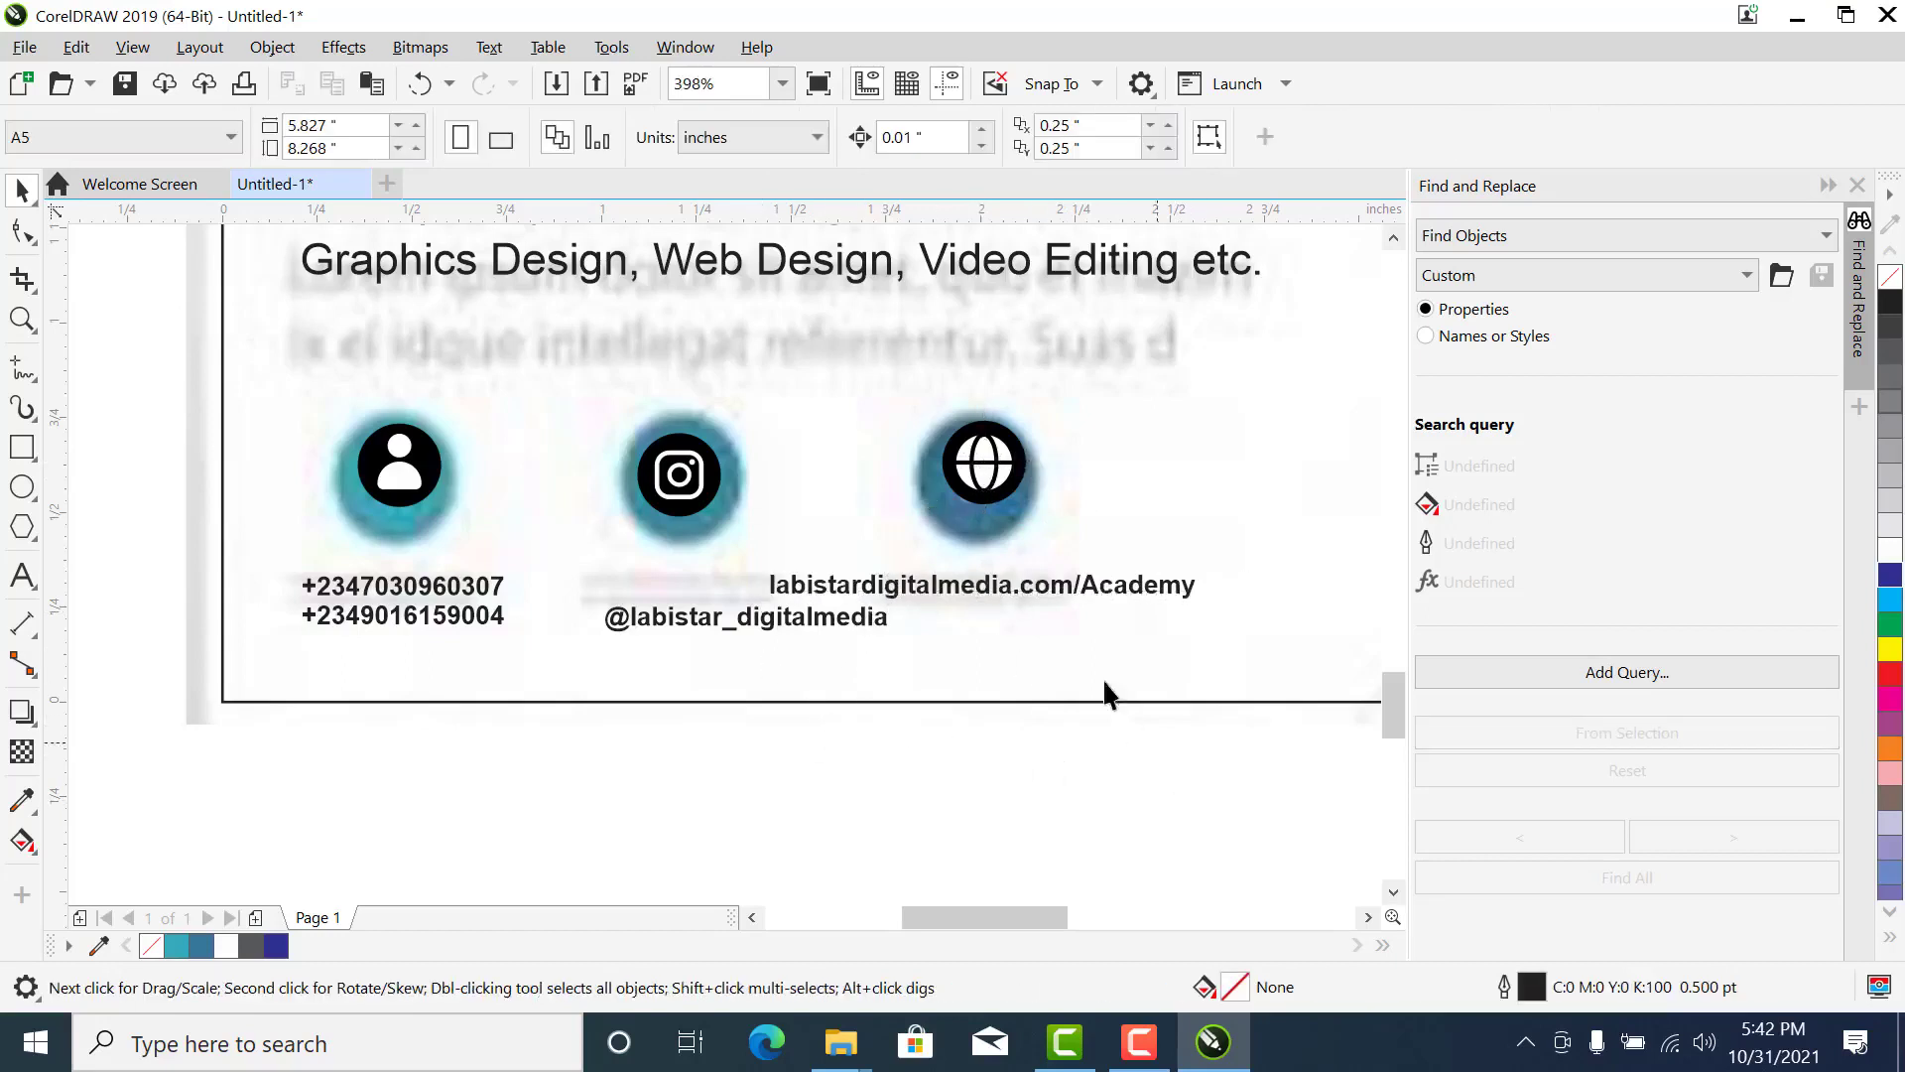
left_click(1006, 581)
left_click(986, 454, "shift")
left_click_drag(977, 480, 1094, 481)
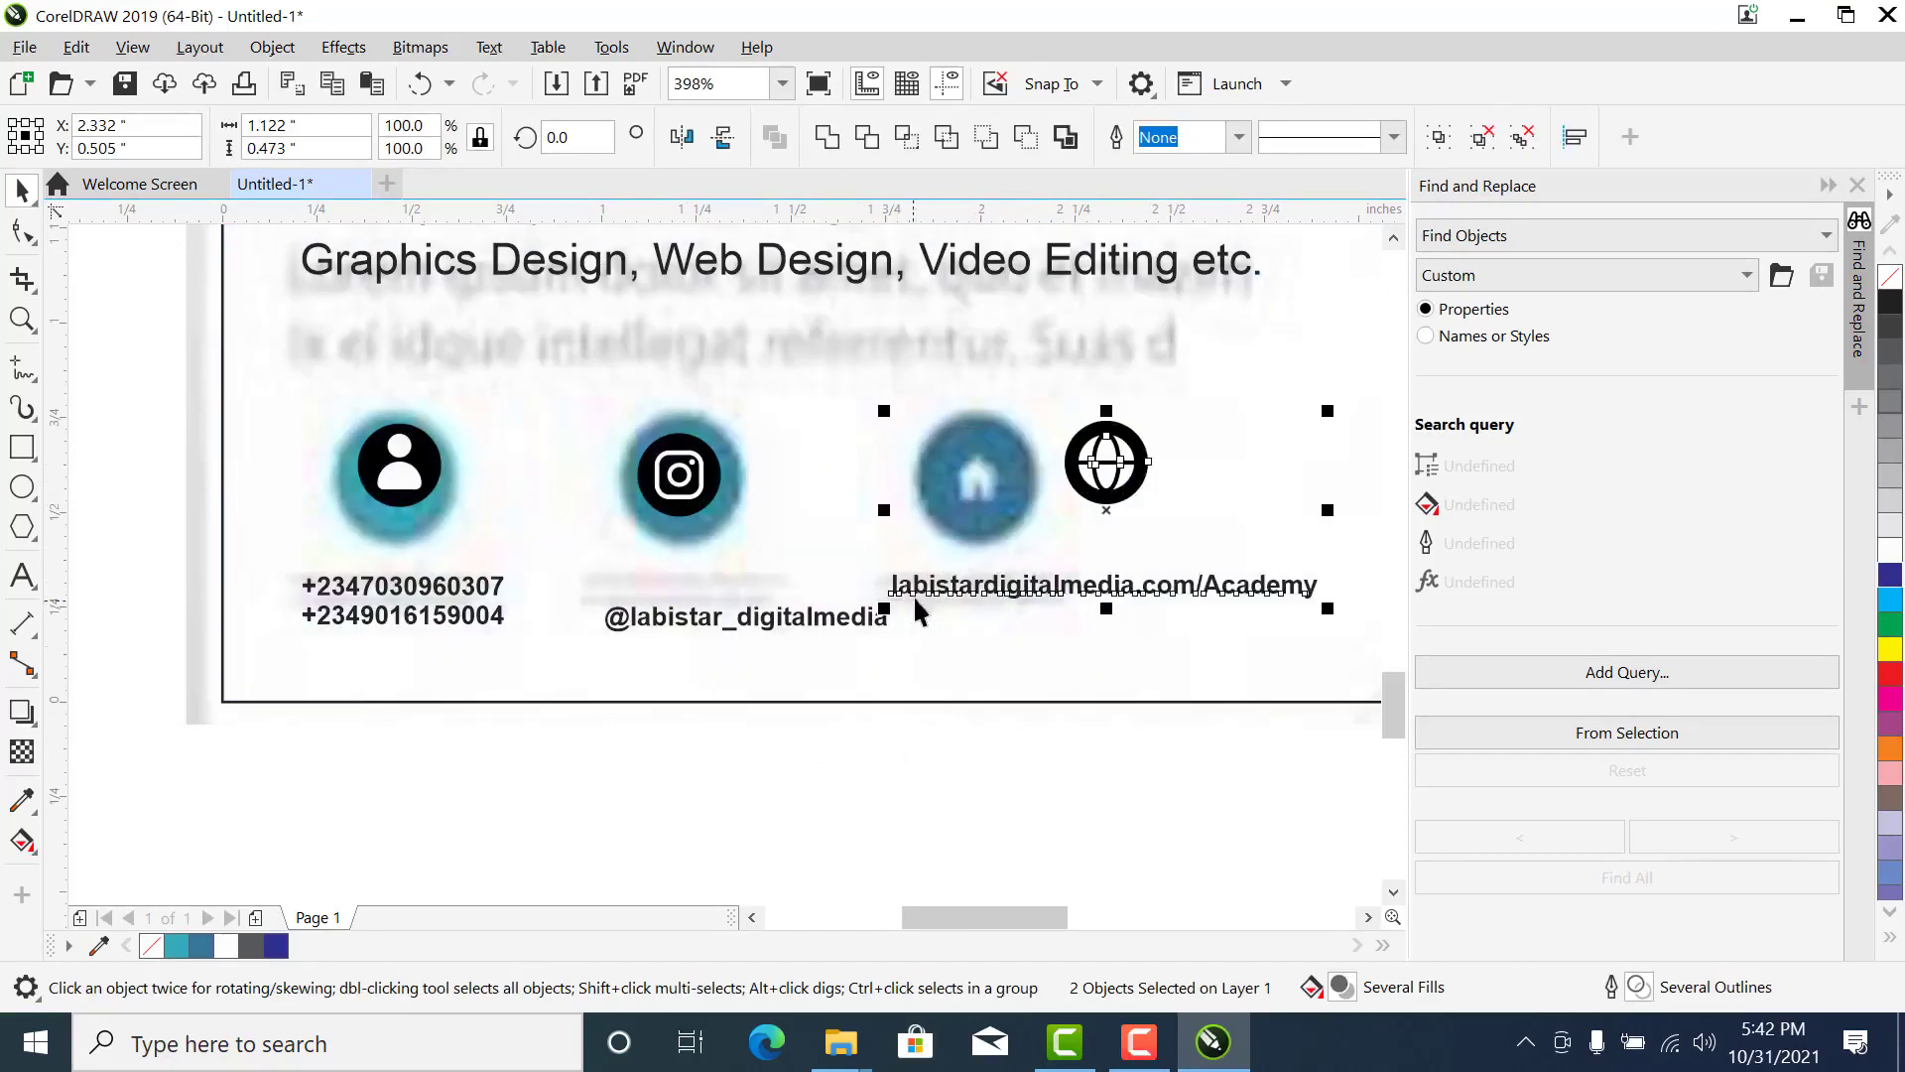
- Move the social media handle up just below the Instagram icon and align their centres vertically
left_click(837, 610)
left_click_drag(824, 615, 760, 579)
left_click(683, 501, "shift")
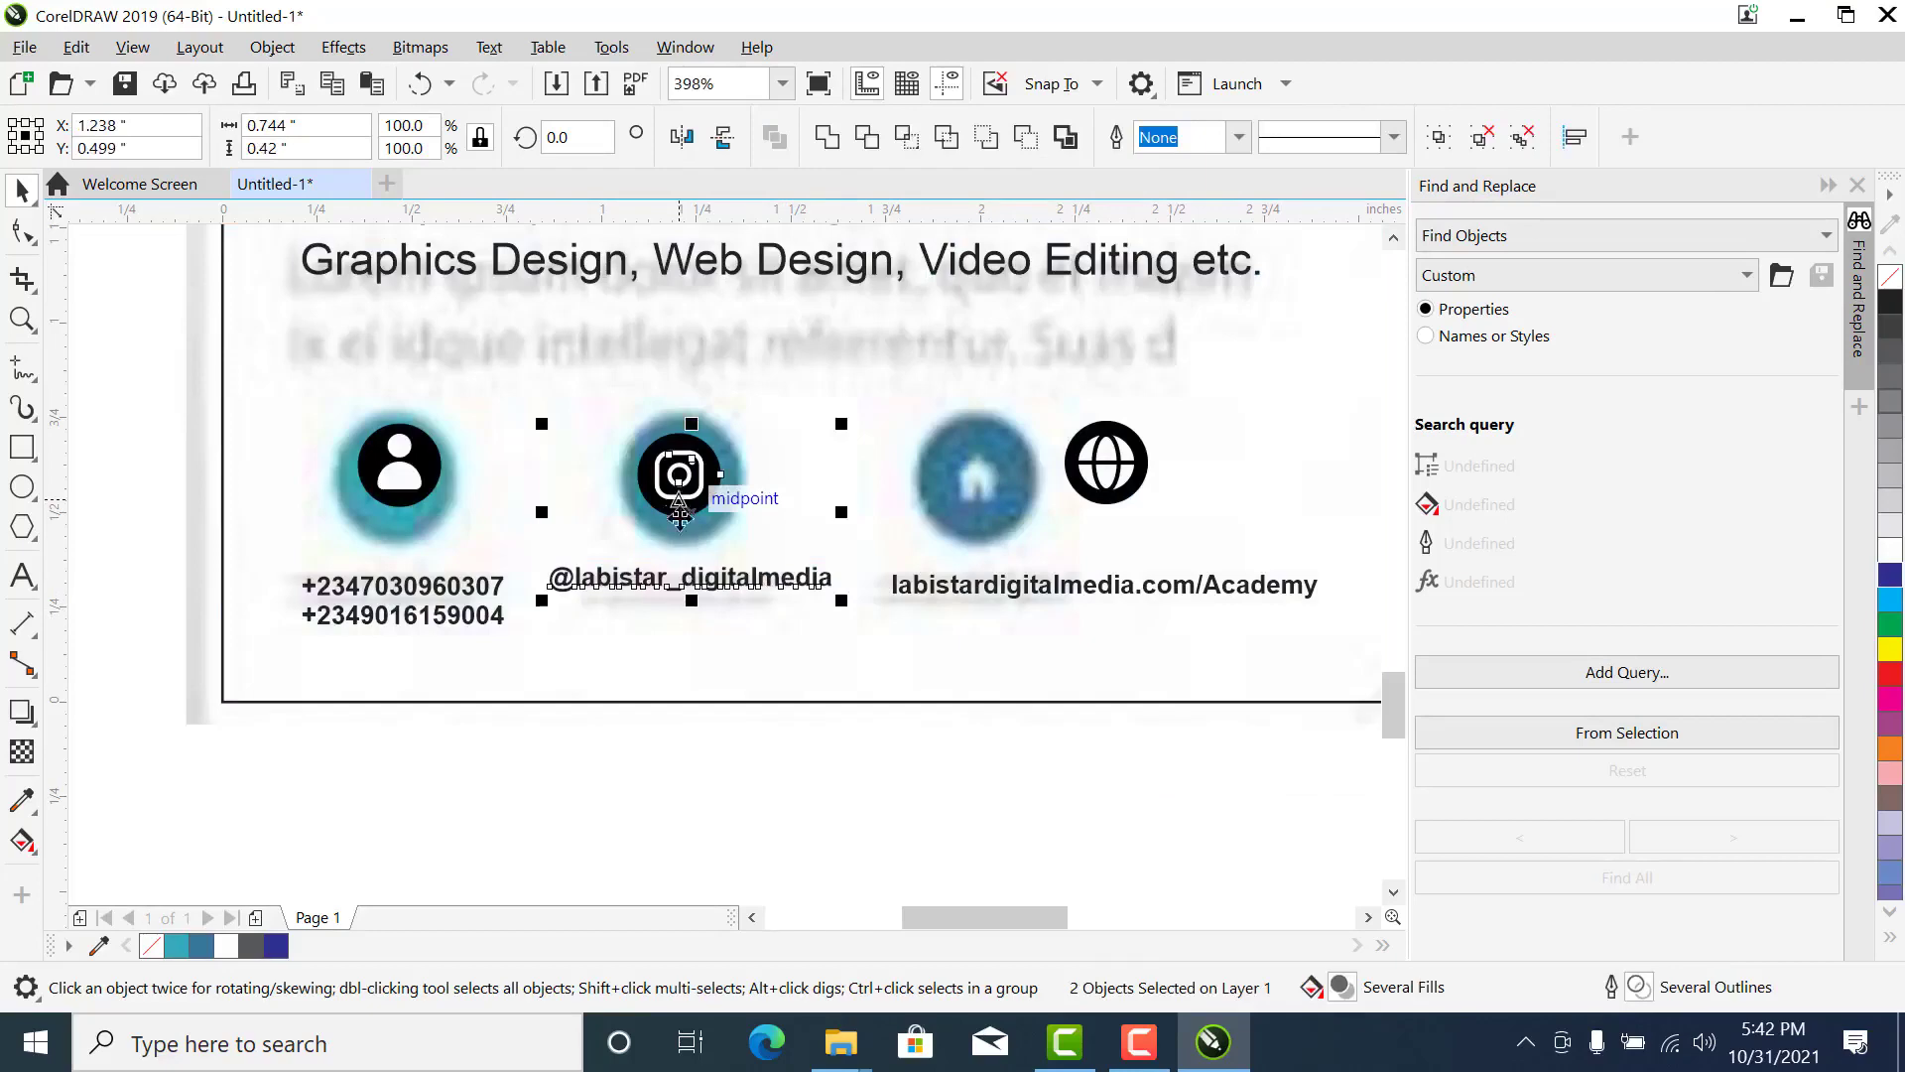
key("c")
left_click(531, 671)
- Select the phone numbers, handle and web address without the page background and scale them down slightly together
scroll(532, 671, "down", 2)
key("z")
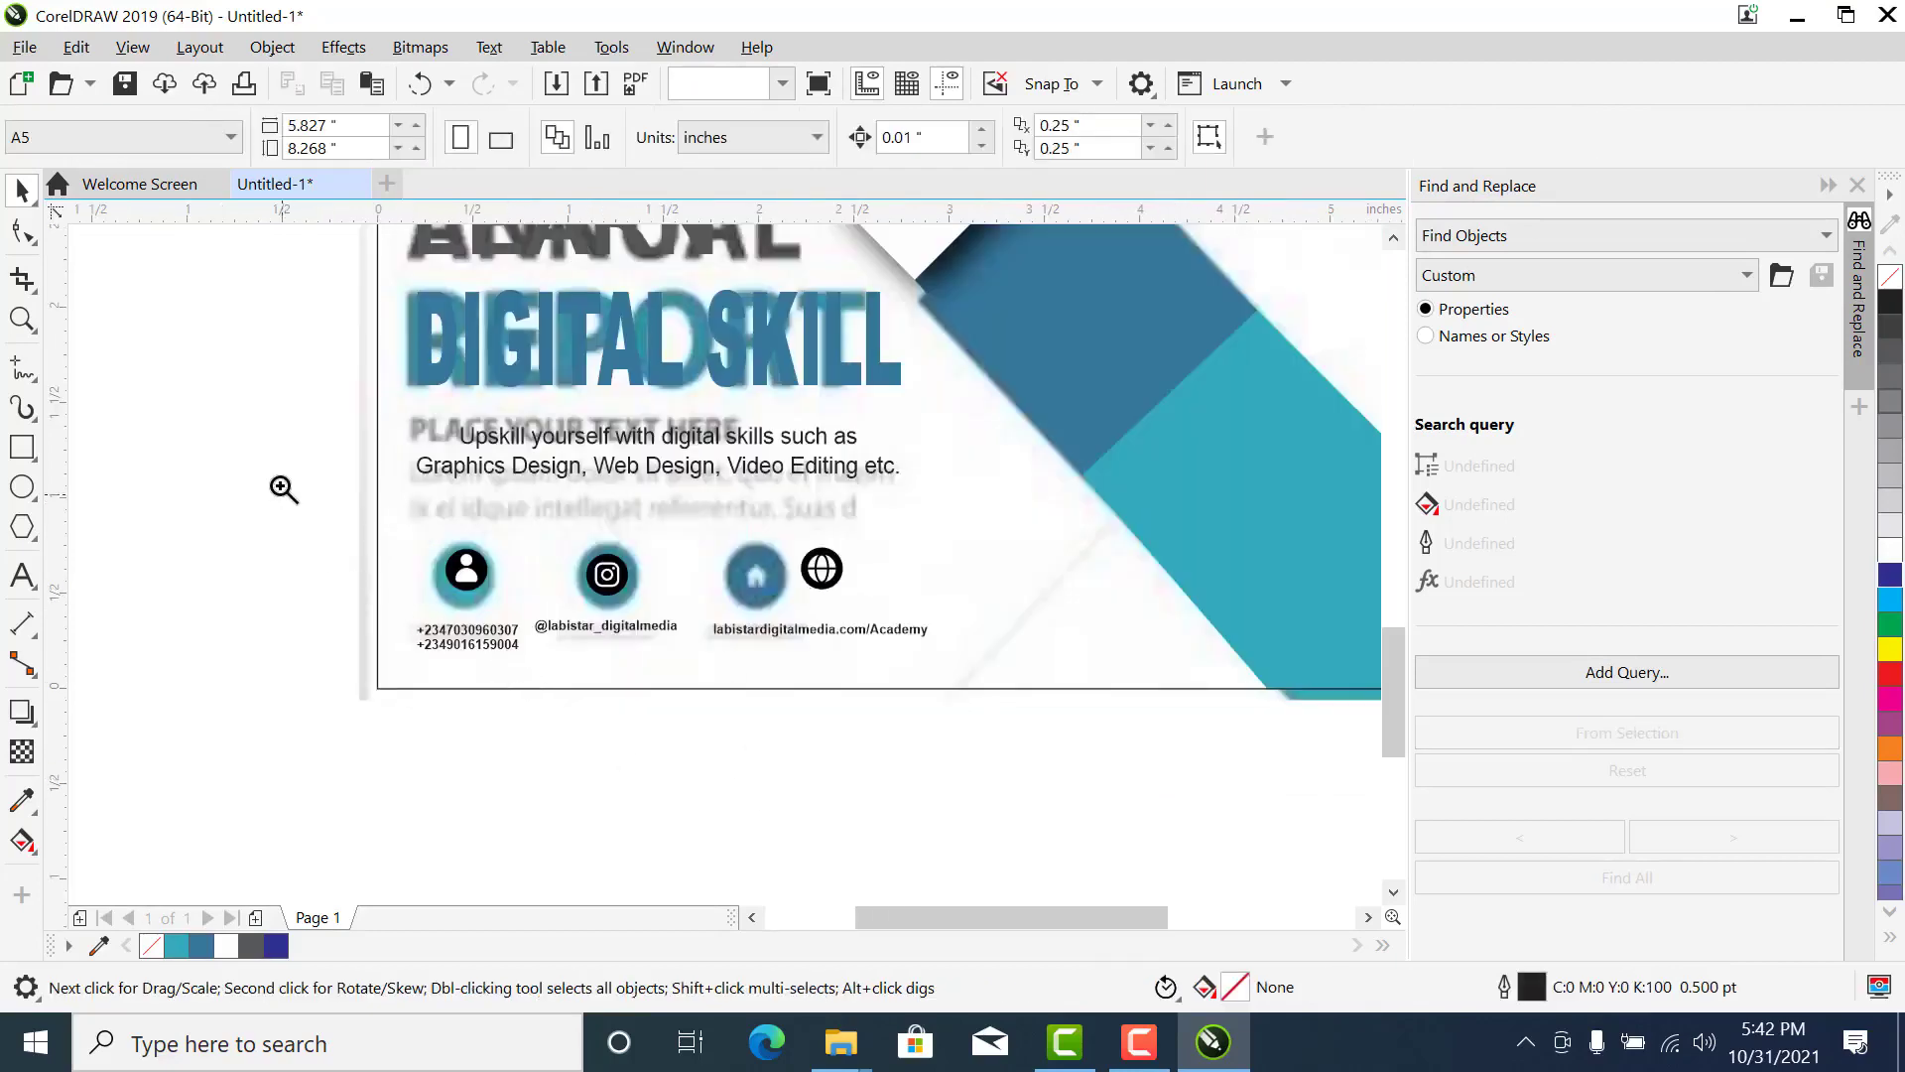
left_click_drag(280, 486, 1025, 704)
key("space")
left_click_drag(1270, 802, 298, 595)
left_click(1211, 671, "shift")
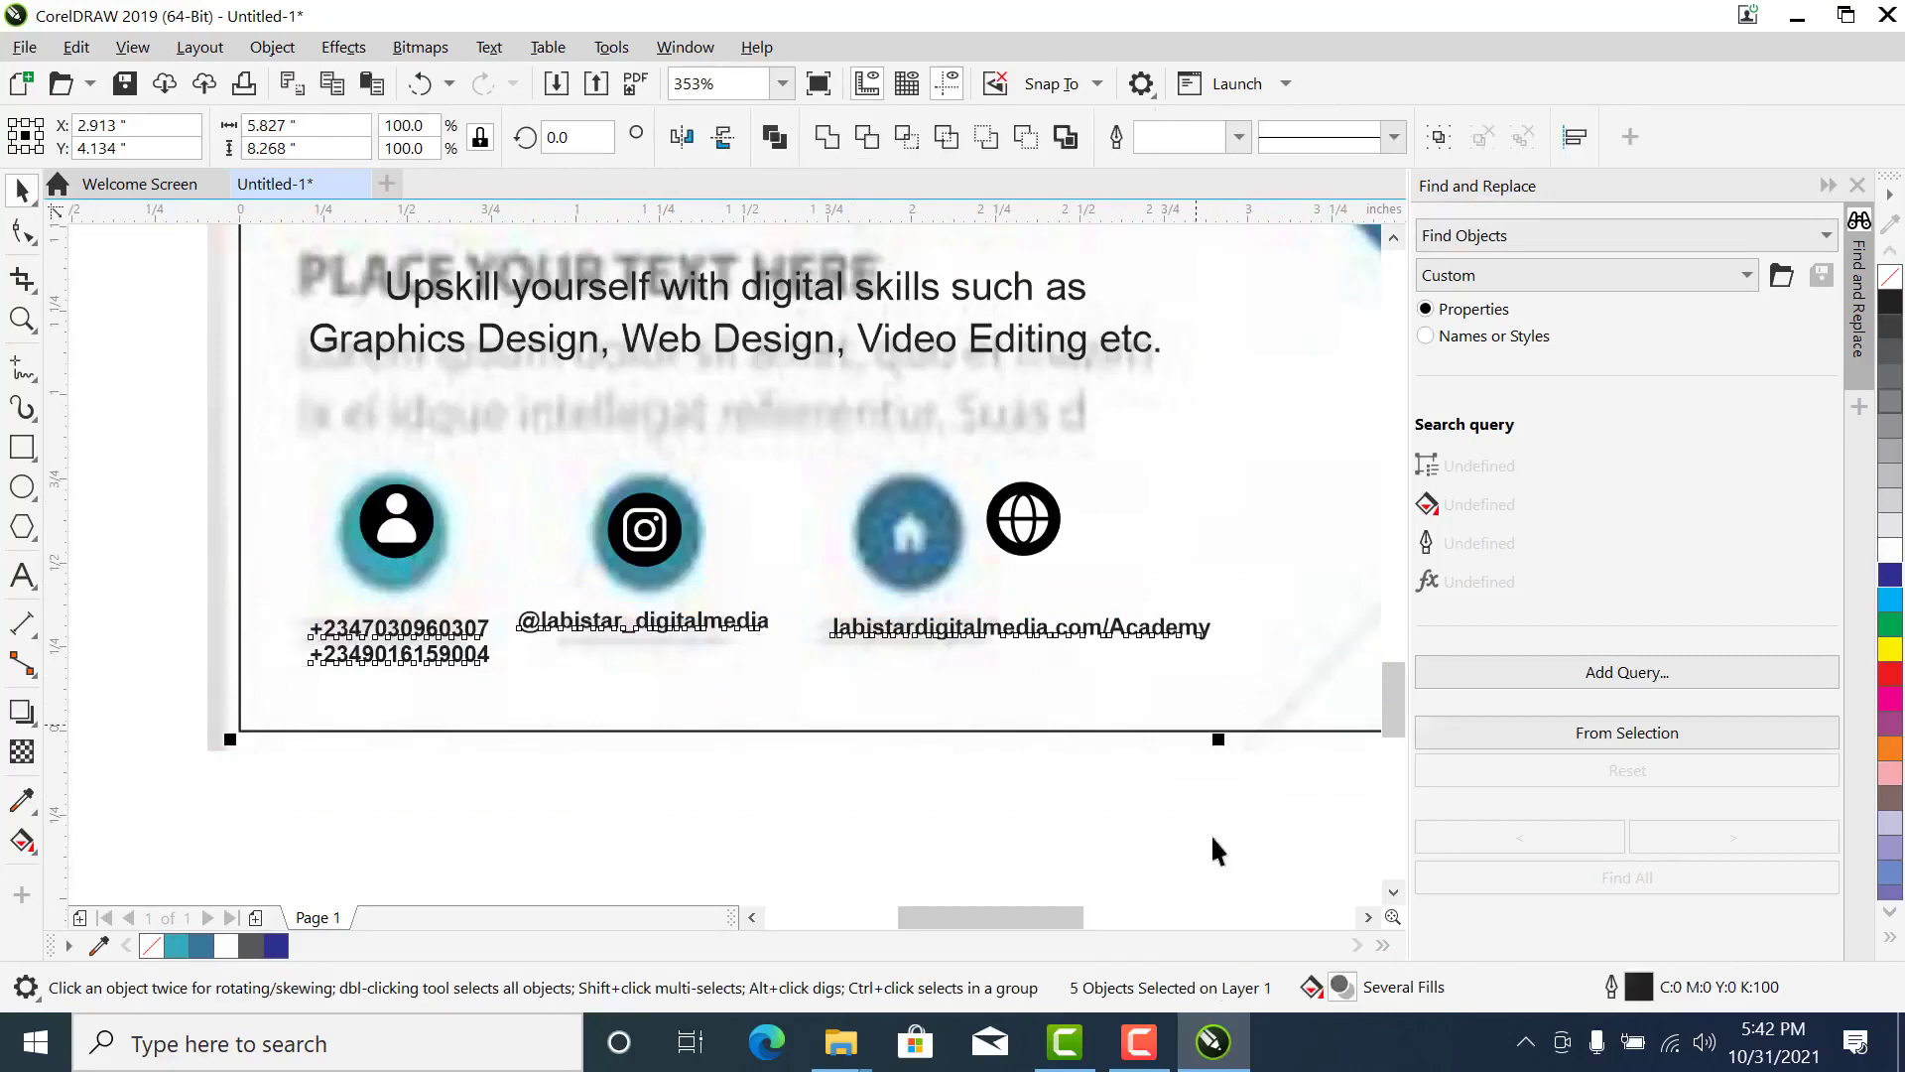
left_click_drag(1267, 806, 298, 573)
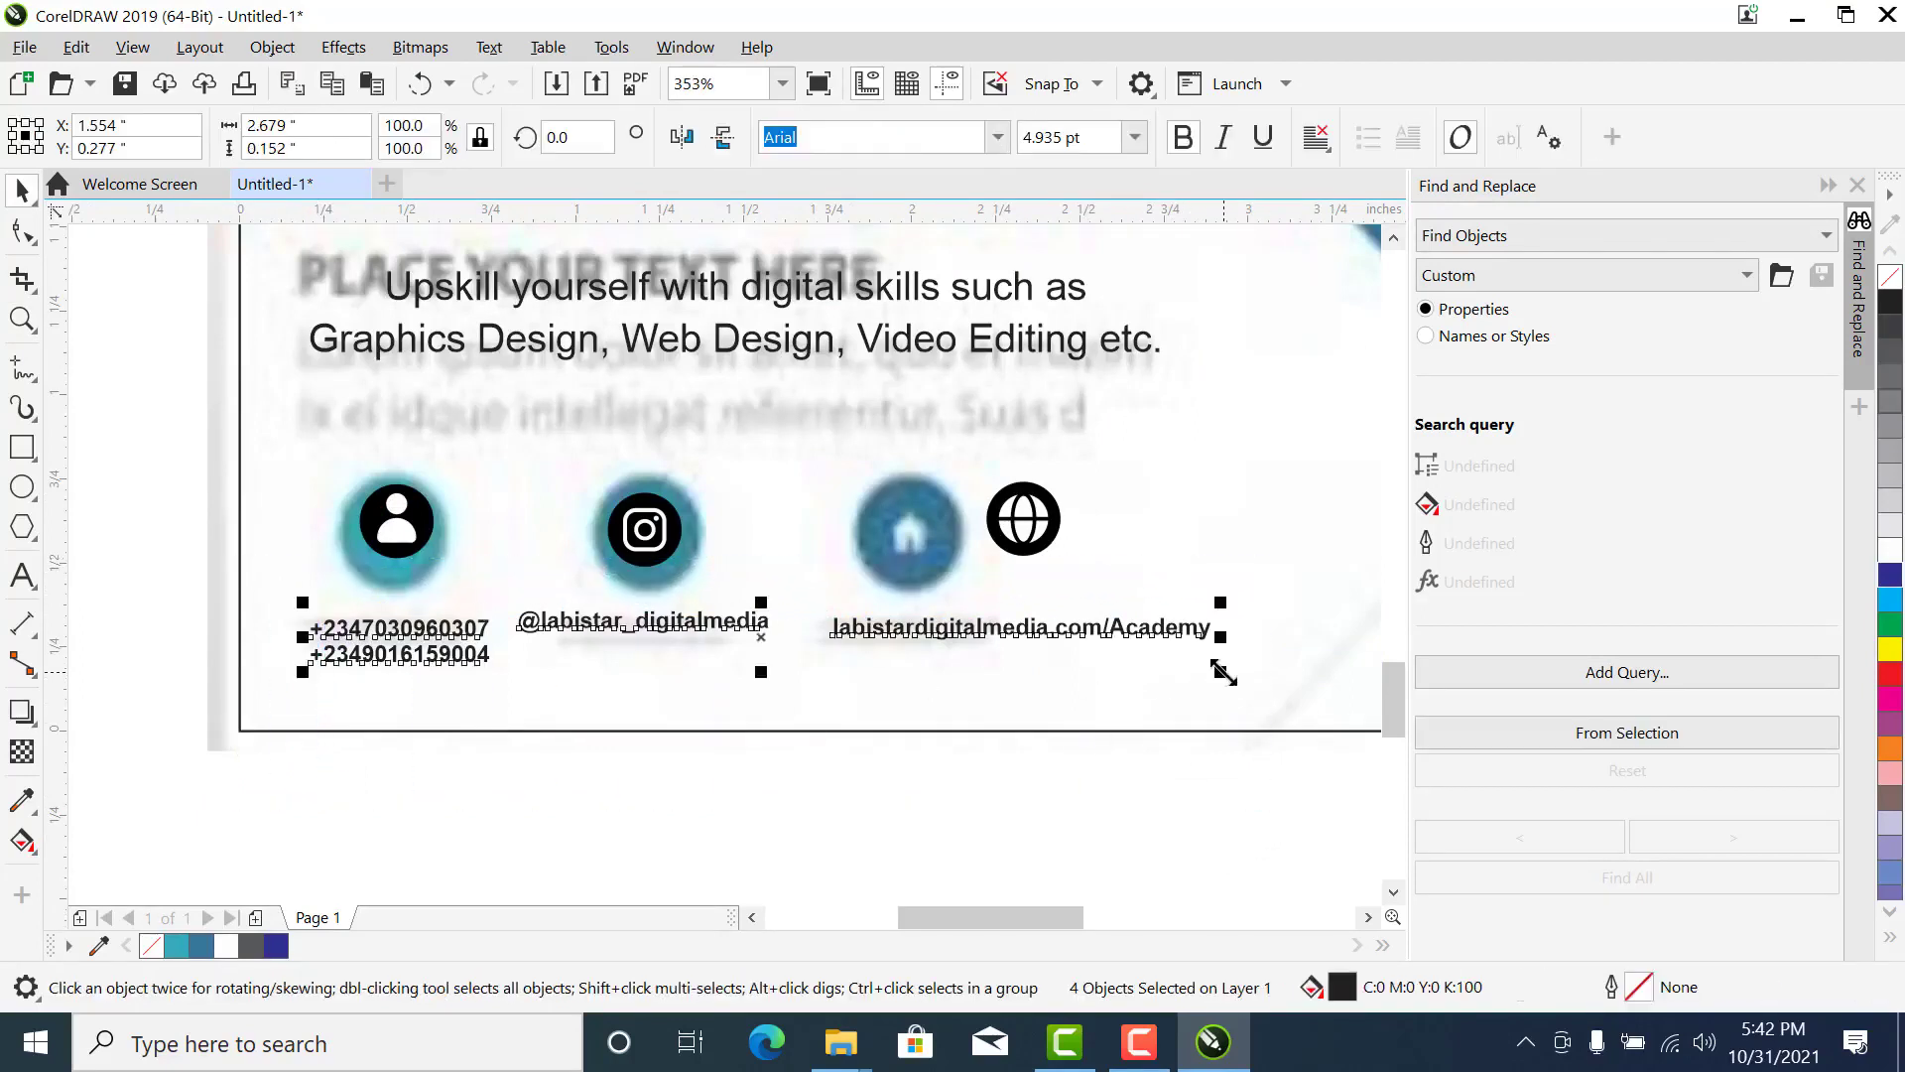
- Align the globe icon with the centre of the scaled-down web address
left_click_drag(1218, 812, 778, 369)
key("c")
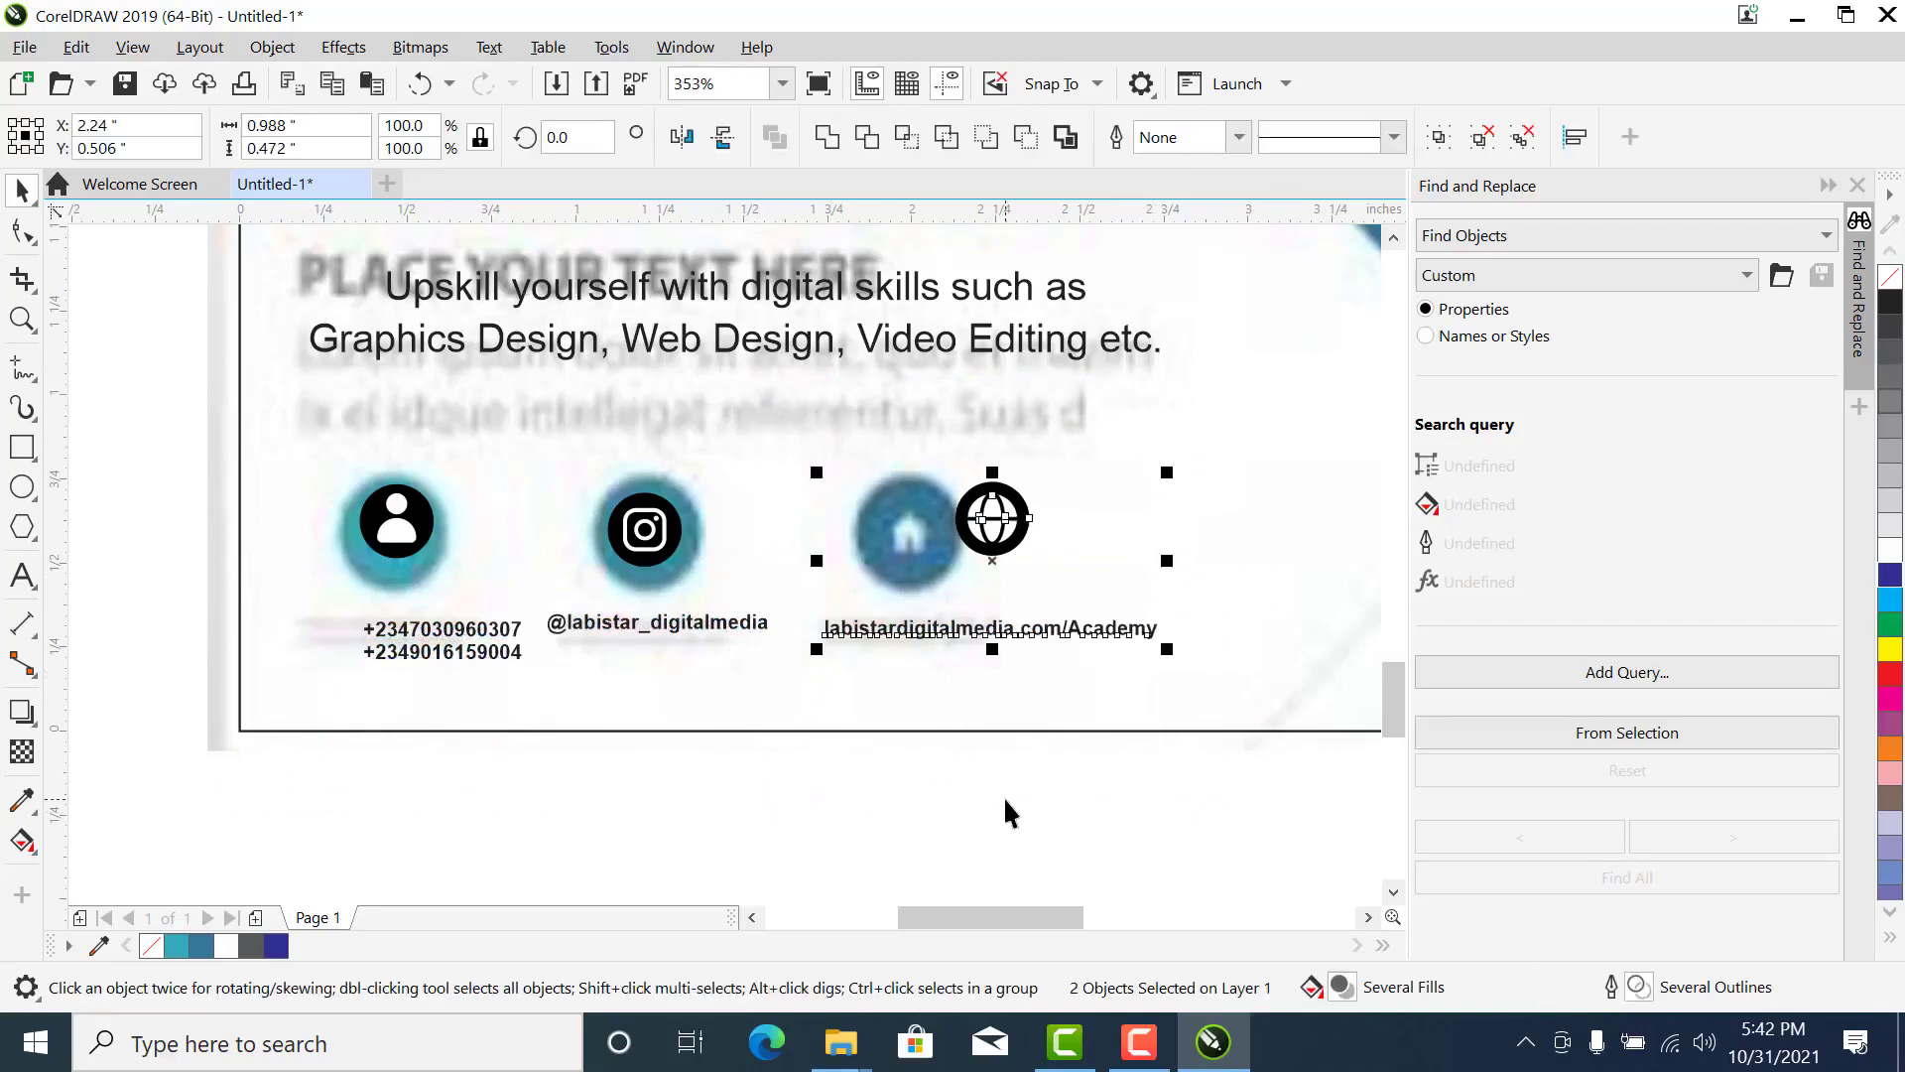
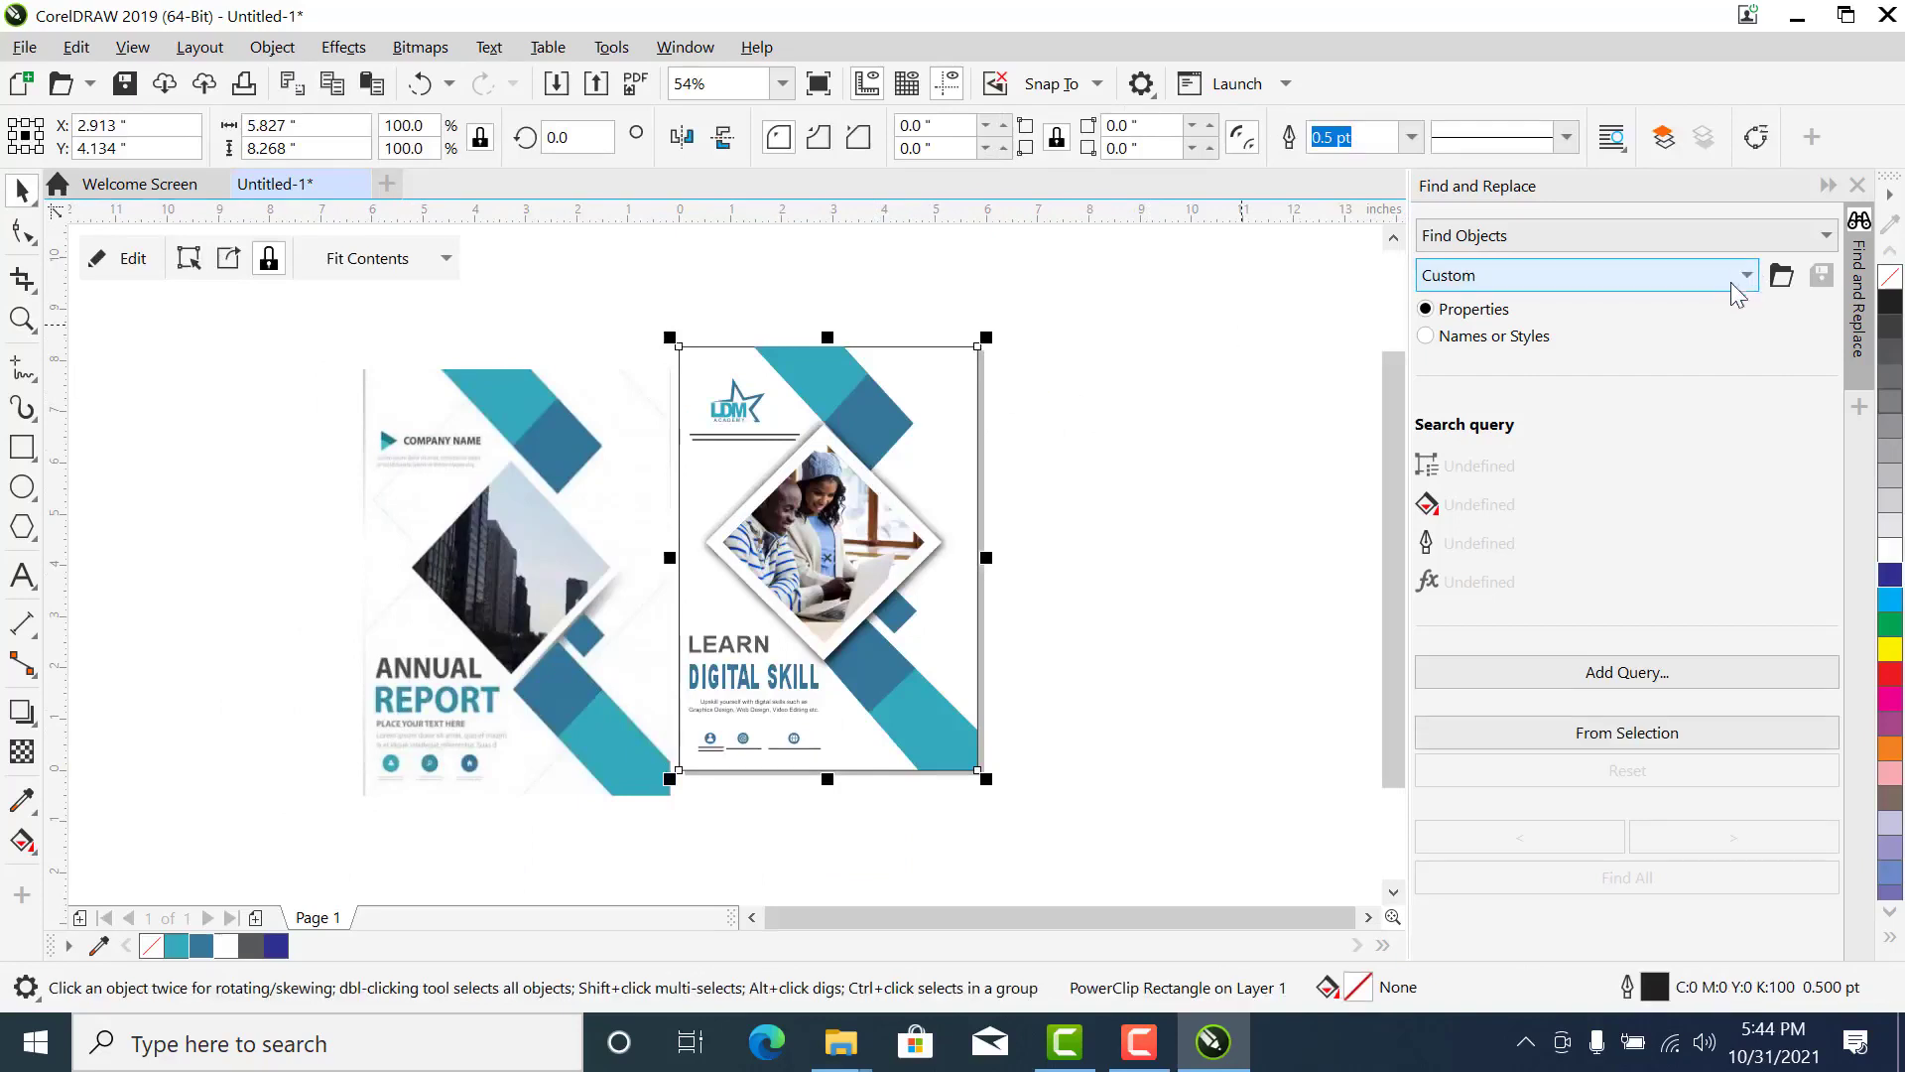
- Centre the Annual Report reference image on the page so it overlaps the flyer artwork
left_click(508, 462)
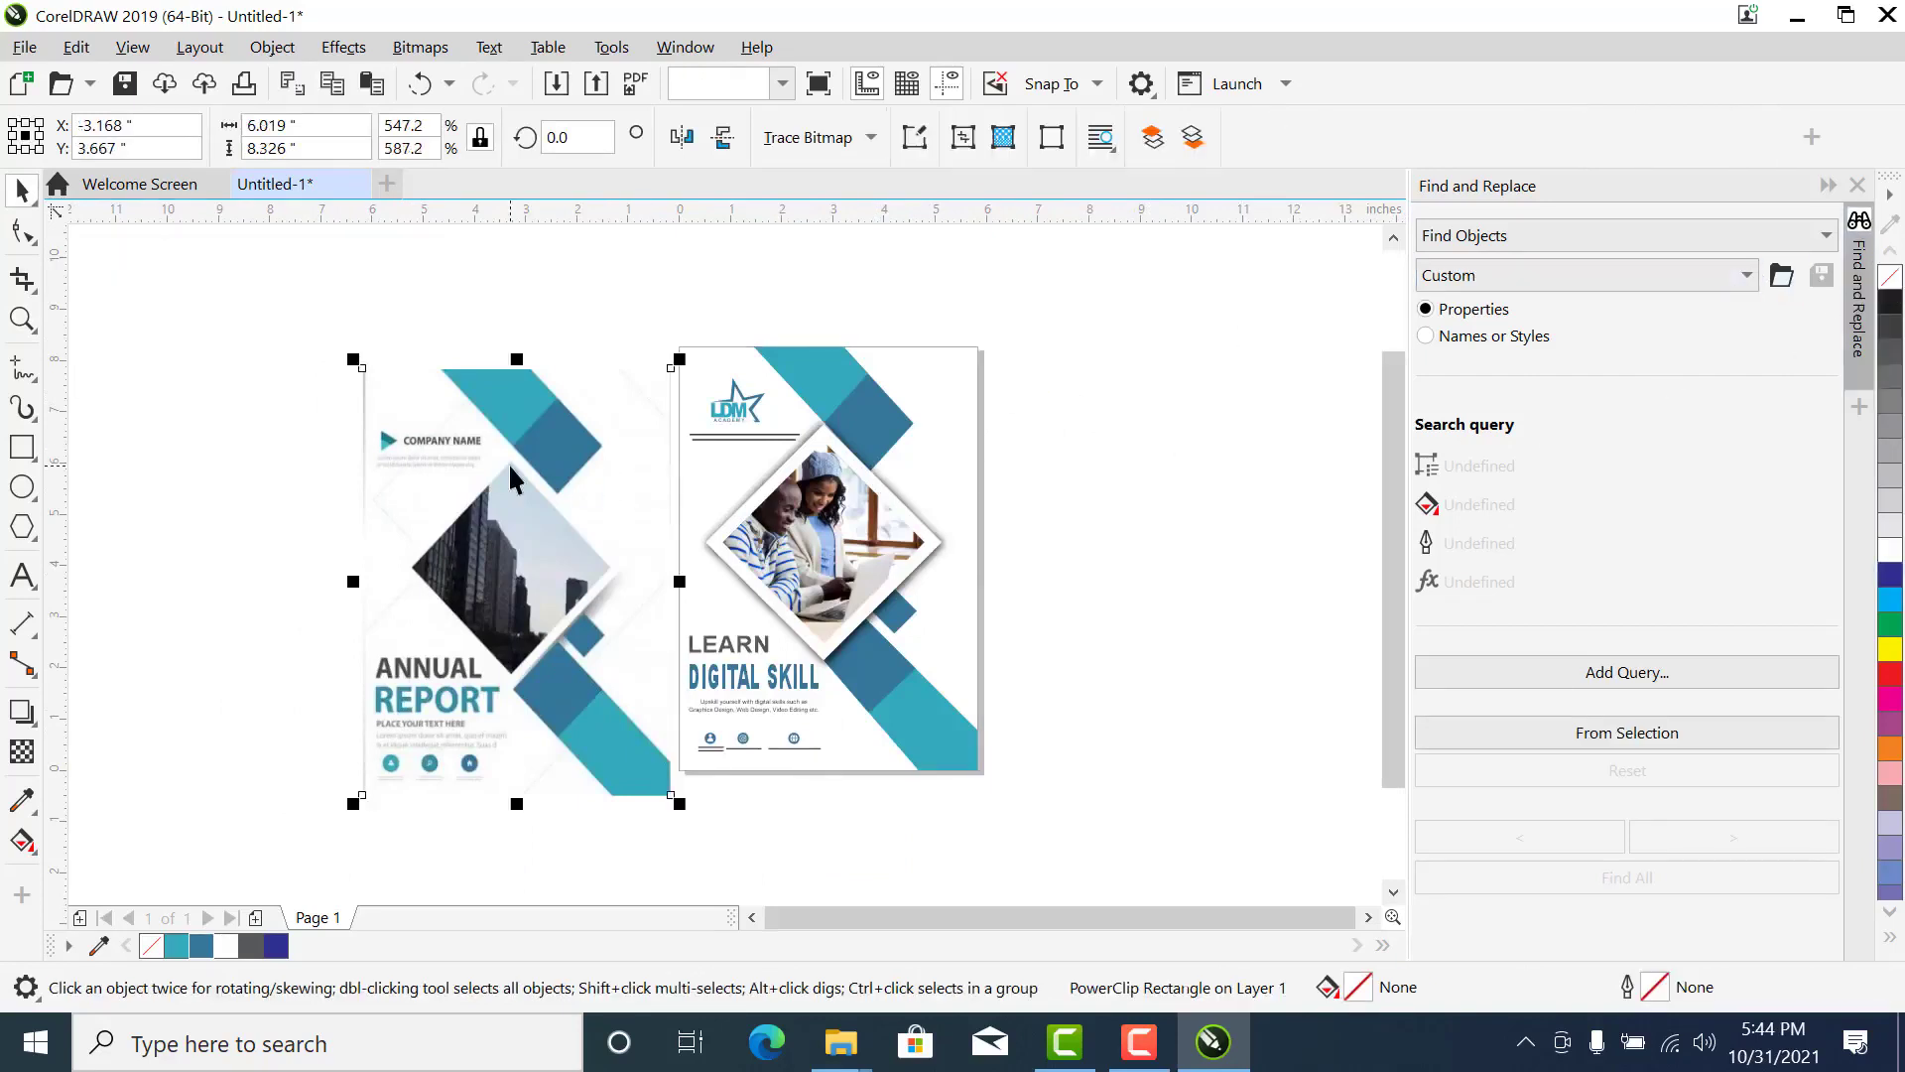
key("z")
left_click(548, 523)
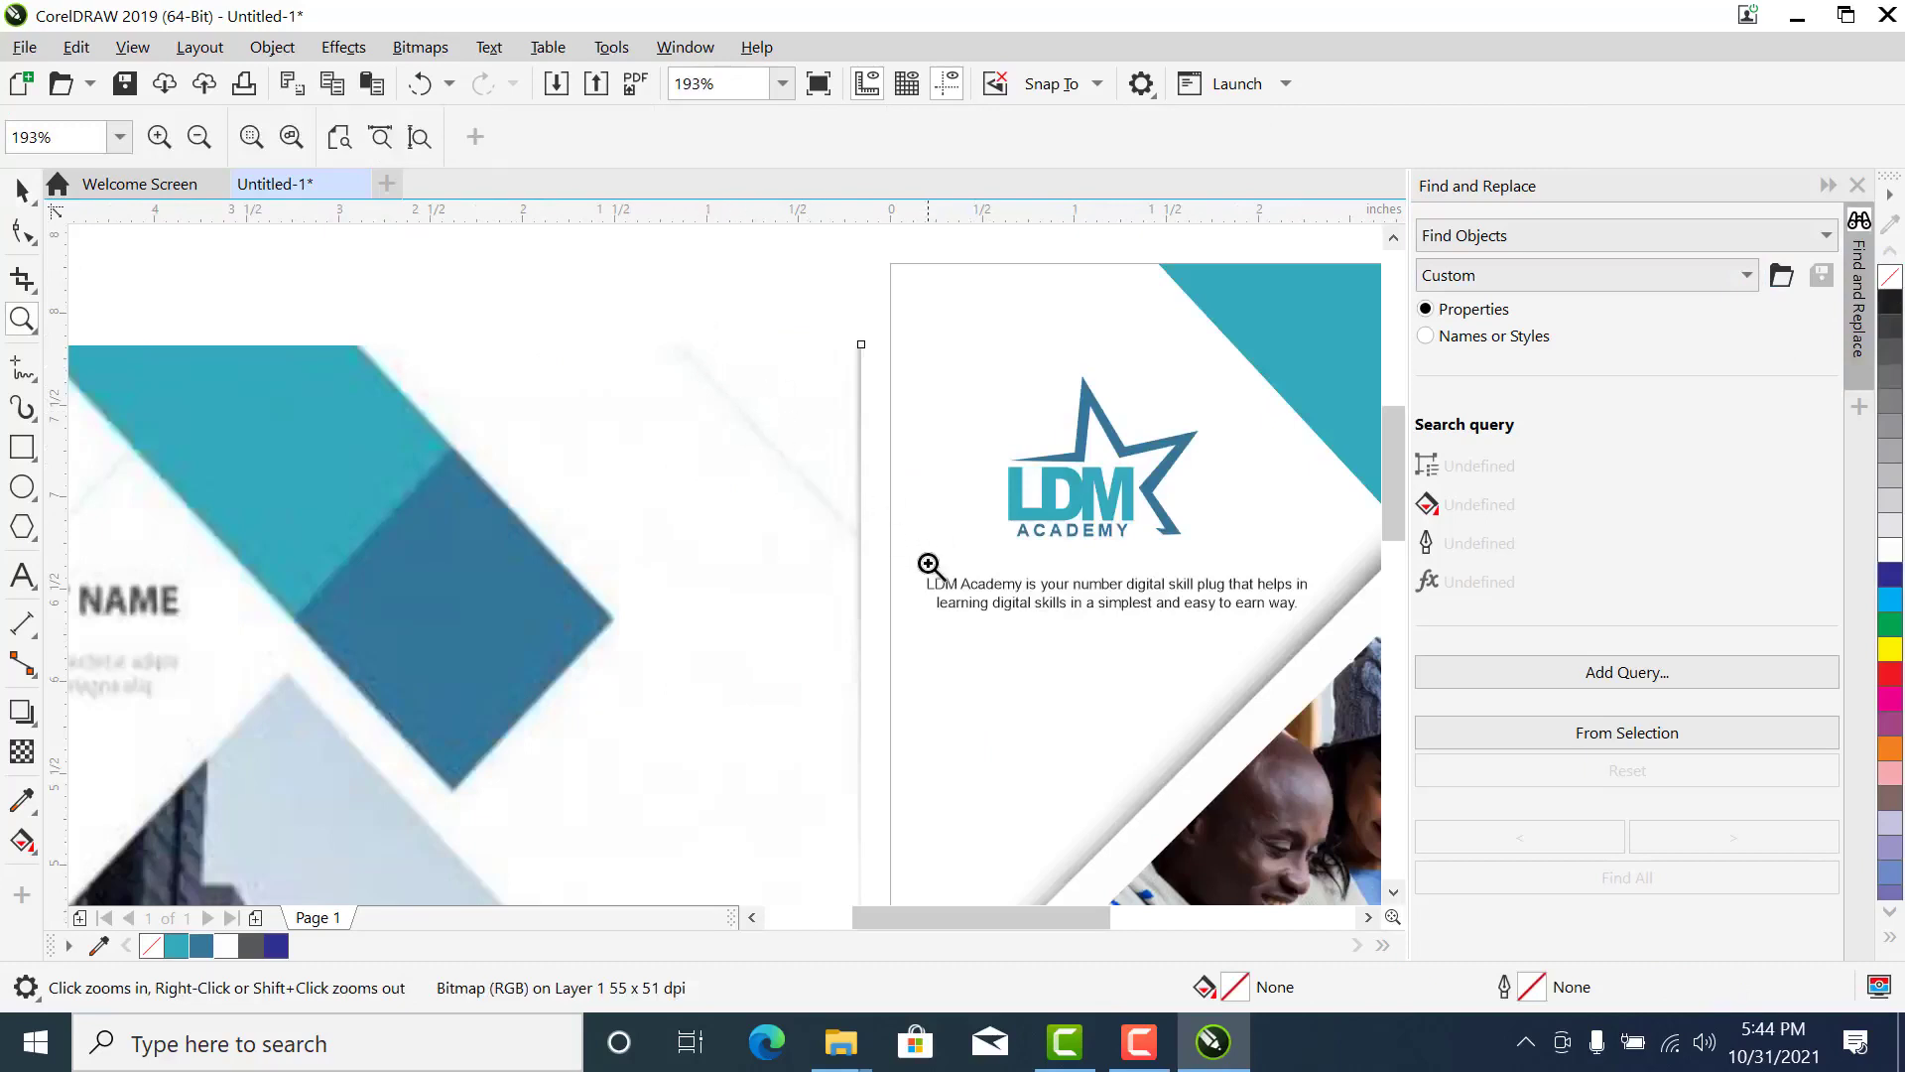
scroll(816, 552, "down", 4)
key("space")
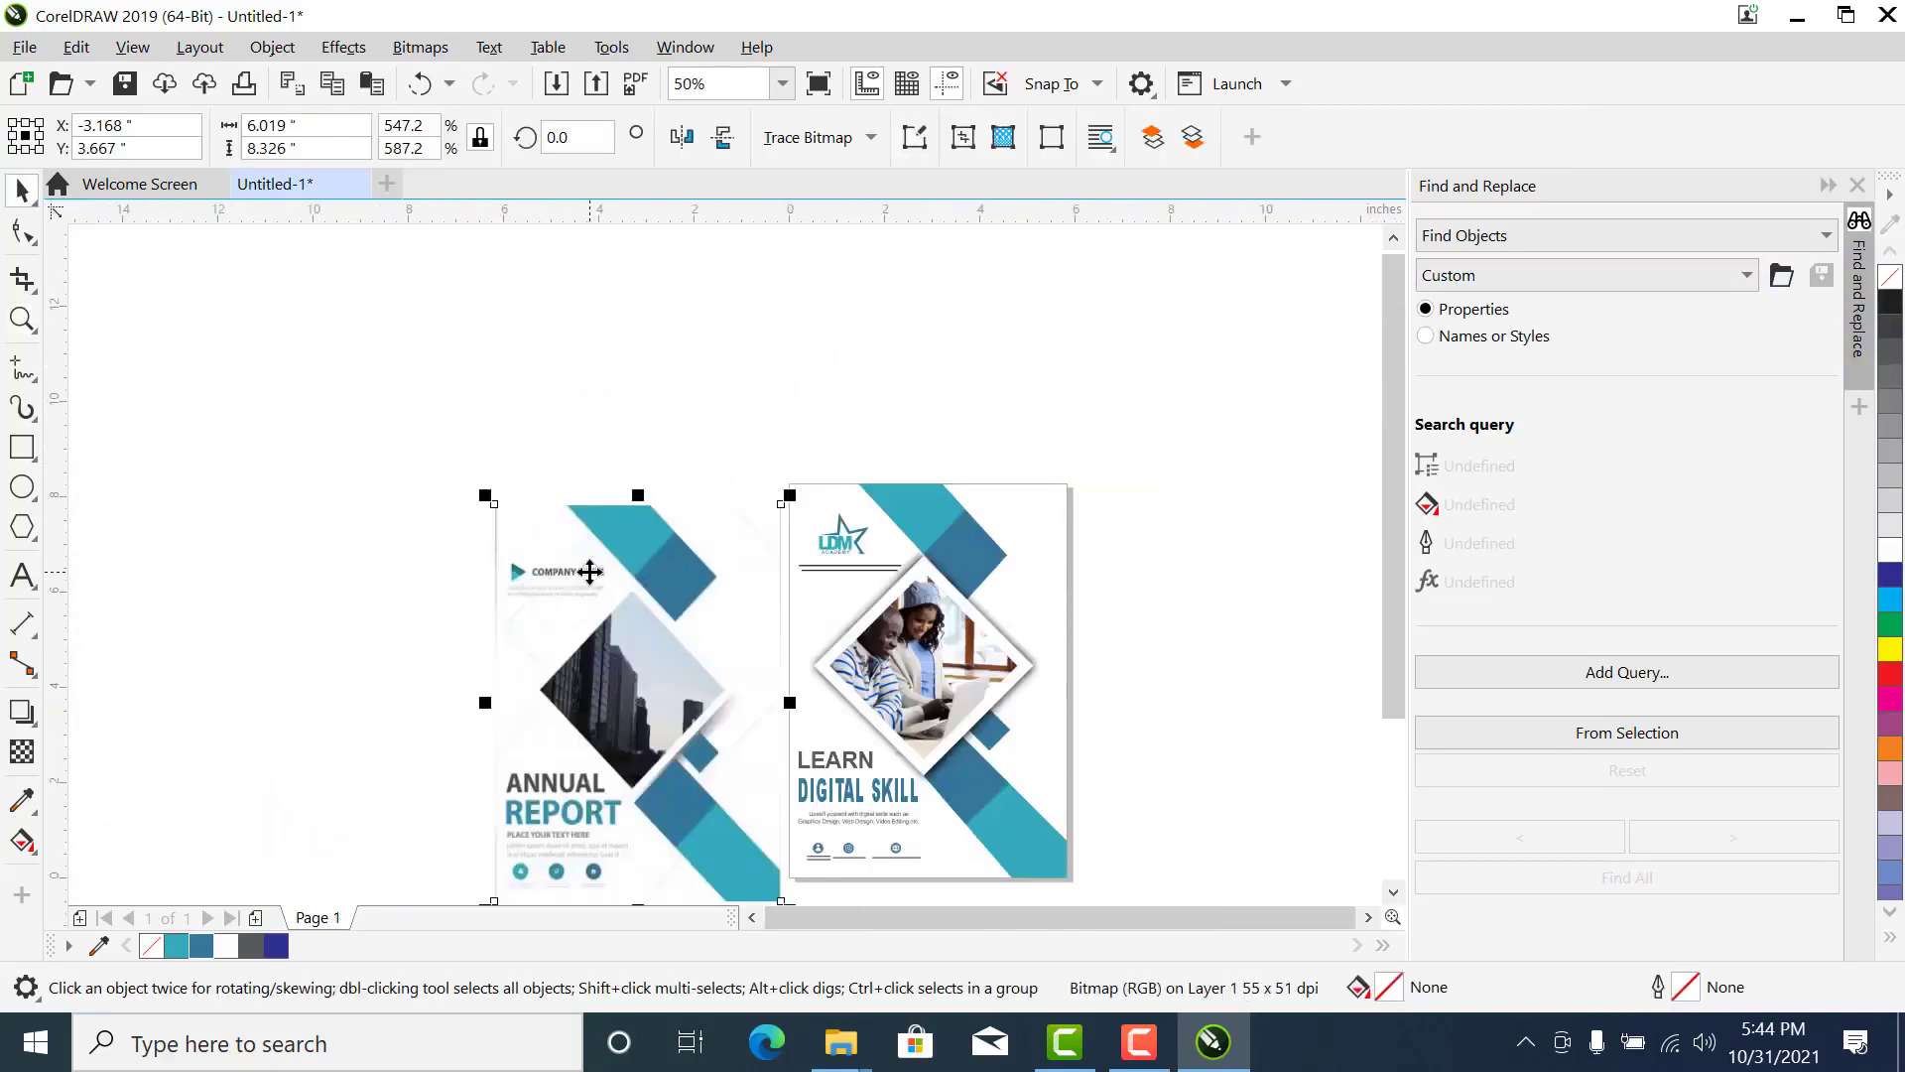
key("p")
key("z")
left_click_drag(1149, 425, 734, 896)
left_click_drag(918, 278, 723, 501)
key("space")
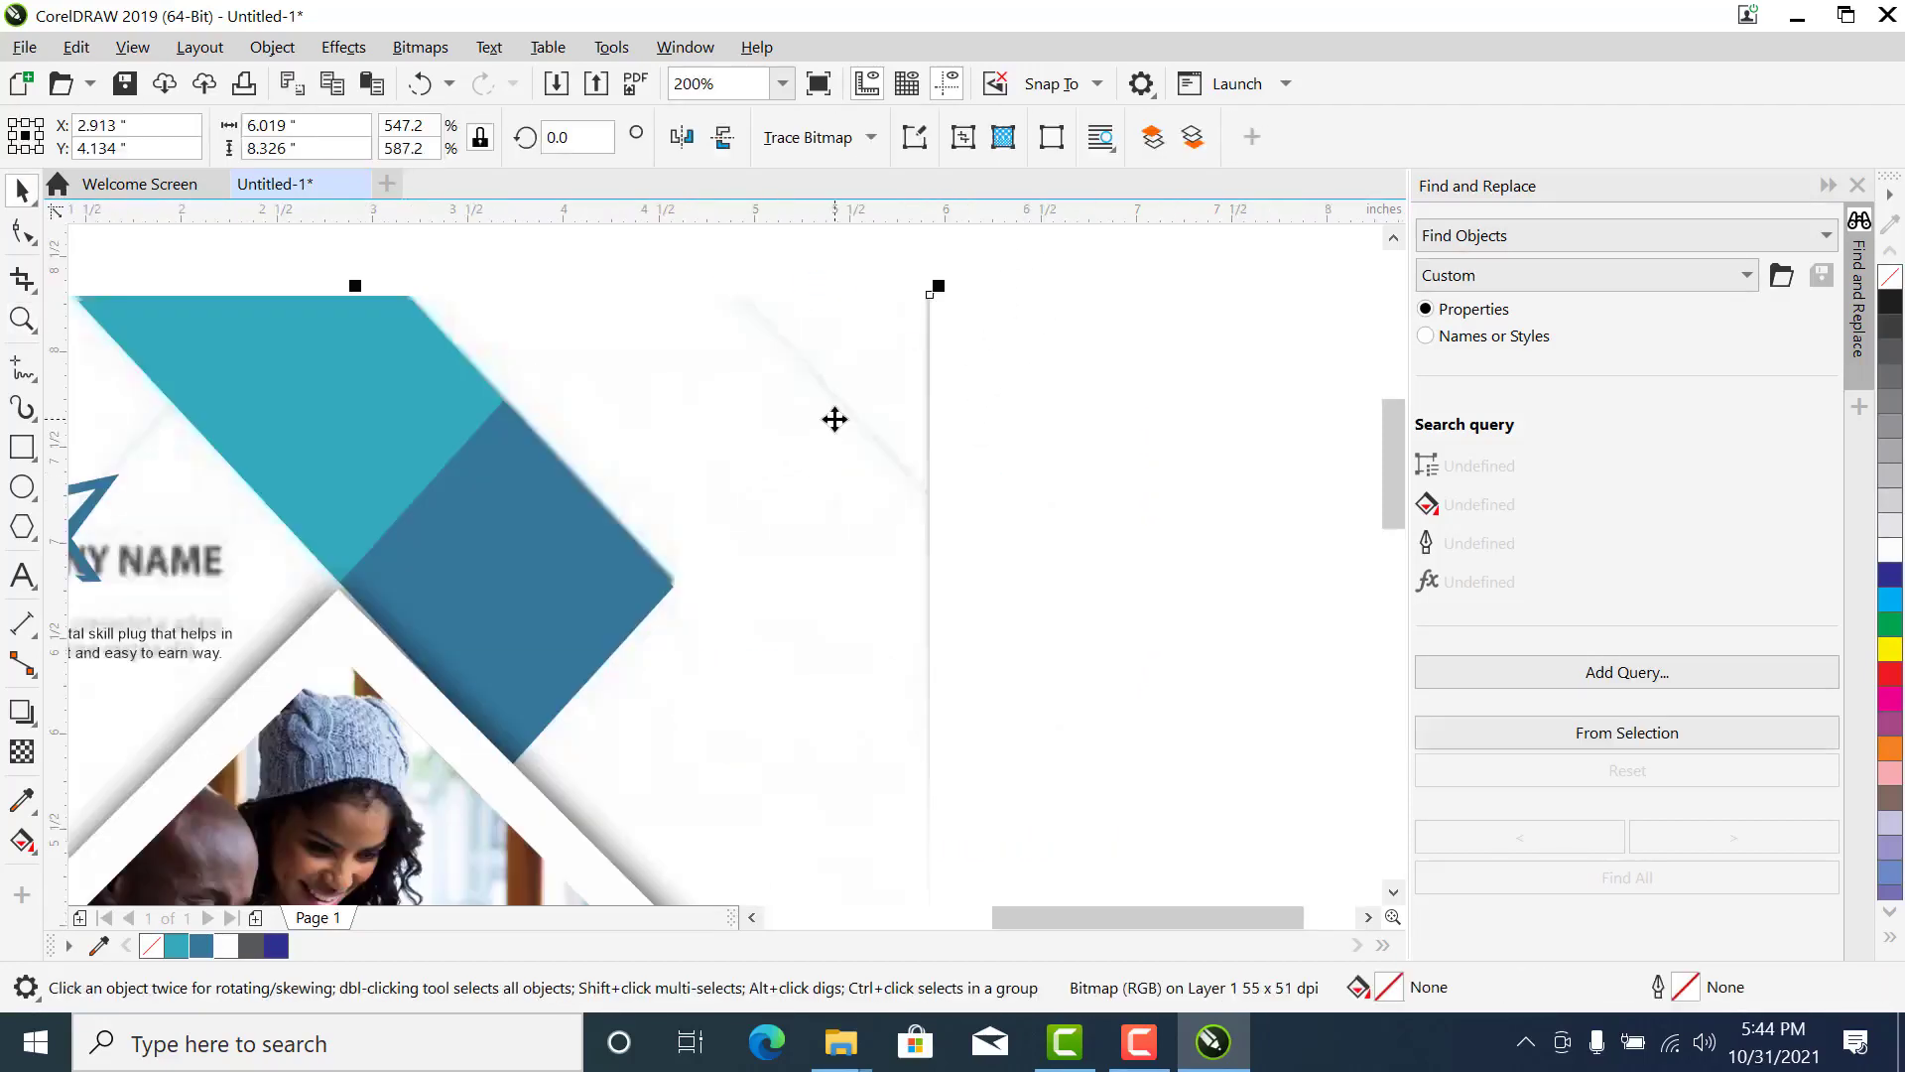
- Draw a straight line about 2.18 inches long descending at 45 degrees and place it across the page's upper right corner
scroll(834, 429, "down", 3)
key("z")
left_click_drag(923, 362, 444, 656)
key("space")
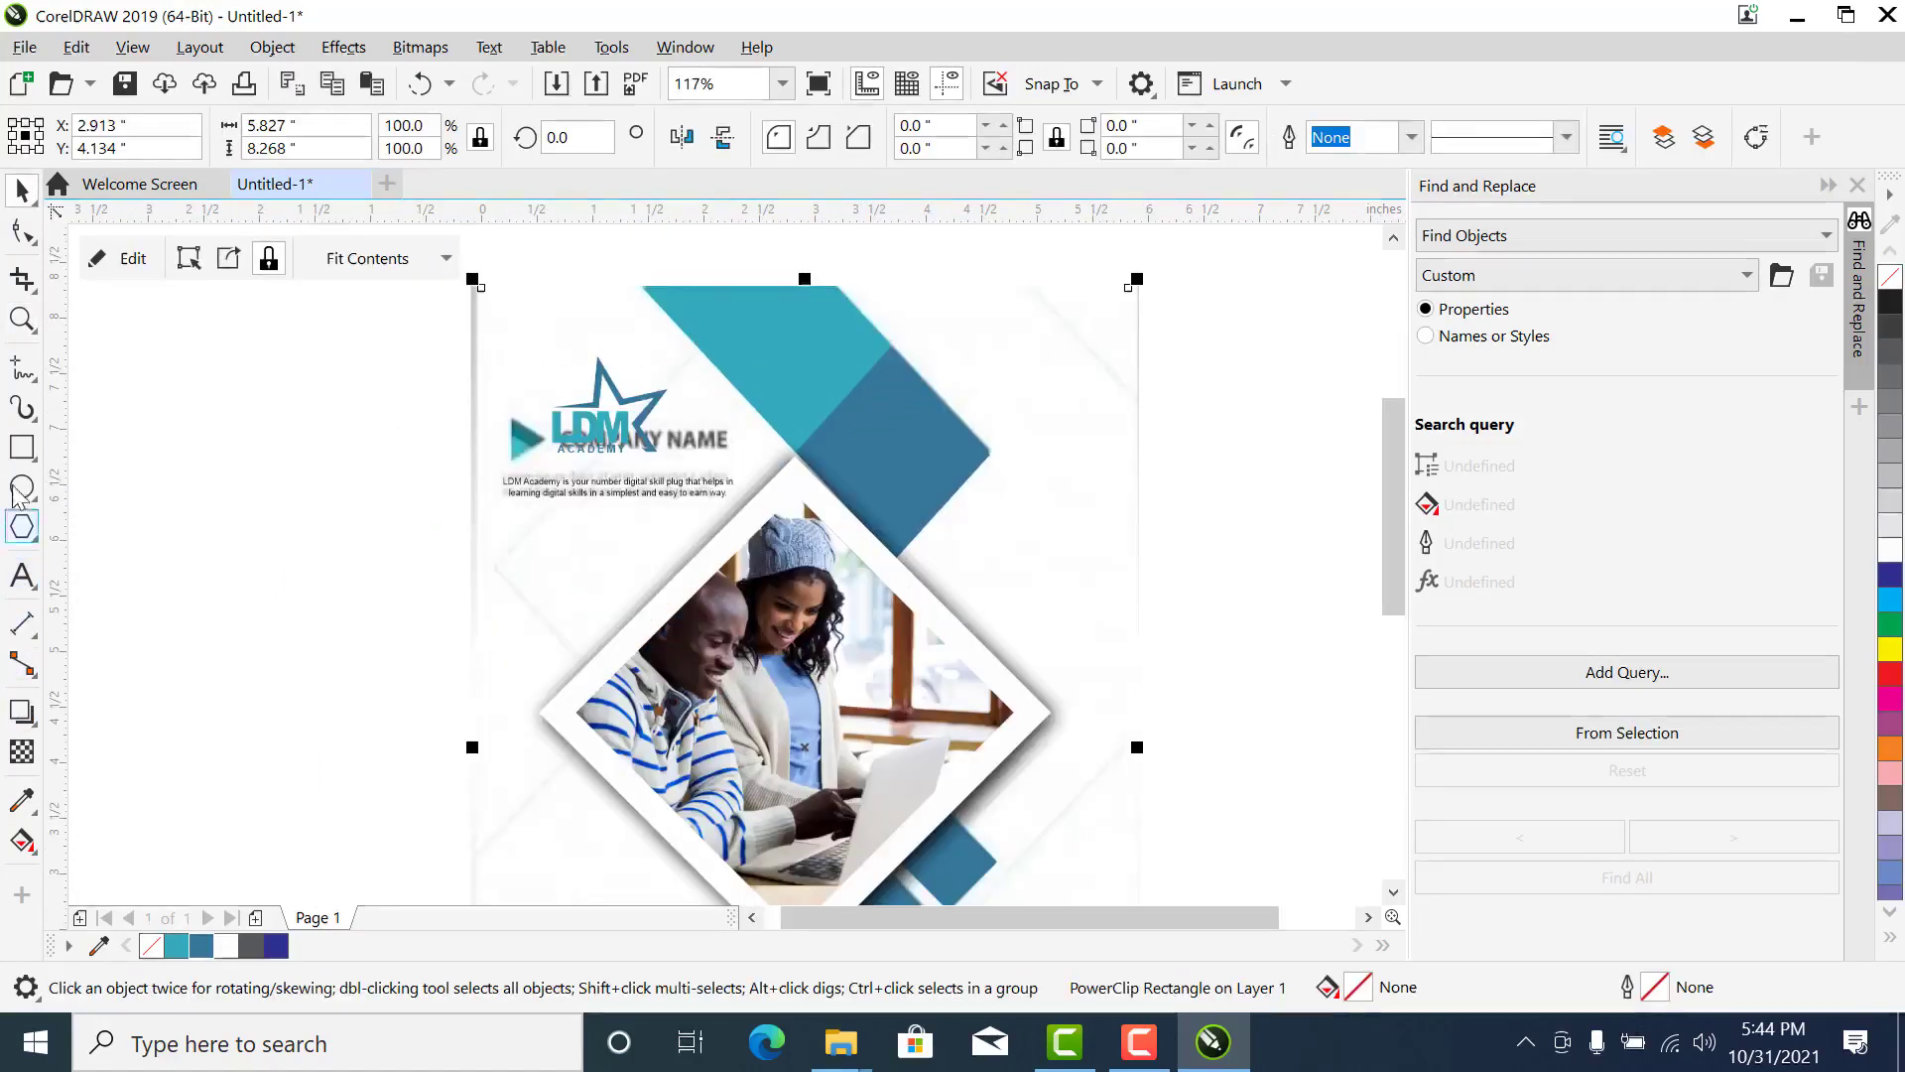
left_click(13, 368)
left_click(181, 368)
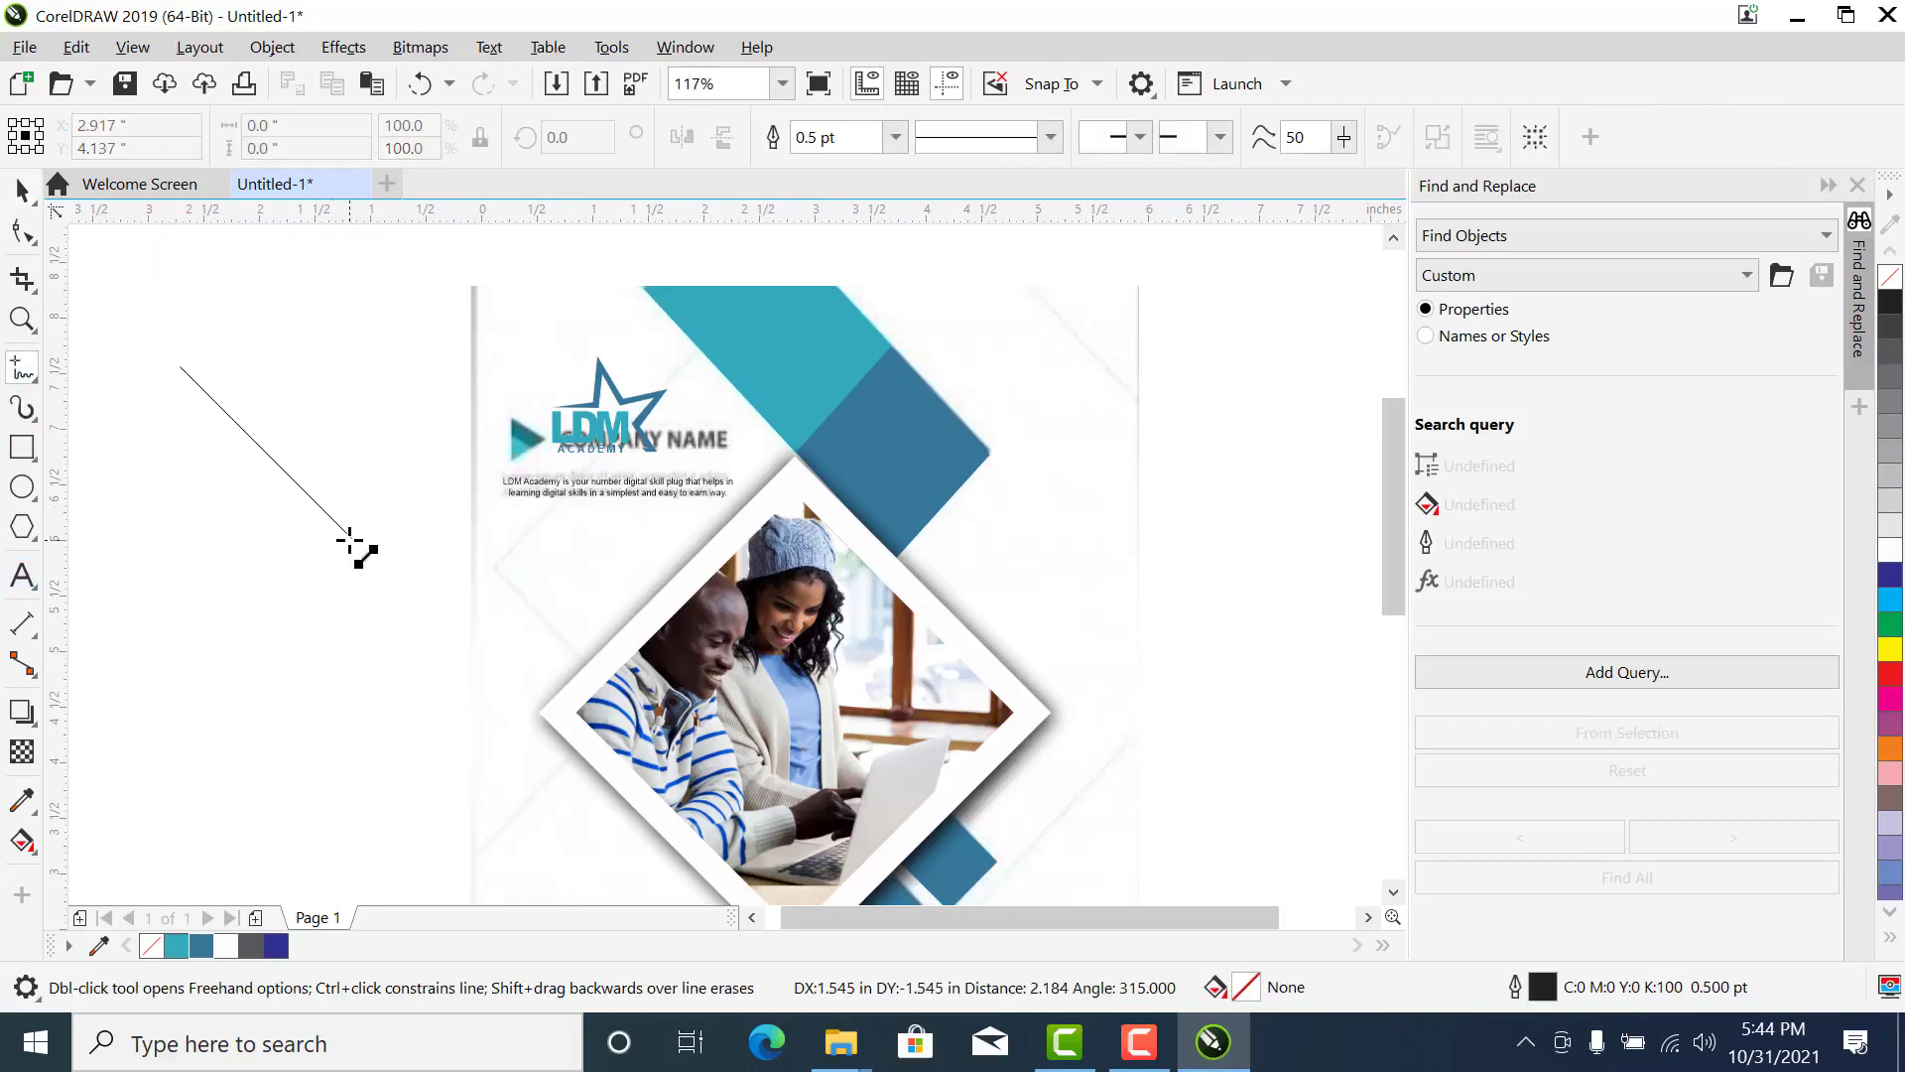
left_click(350, 539)
key("space")
left_click_drag(263, 452, 1089, 347)
key("z")
left_click_drag(1238, 484, 901, 187)
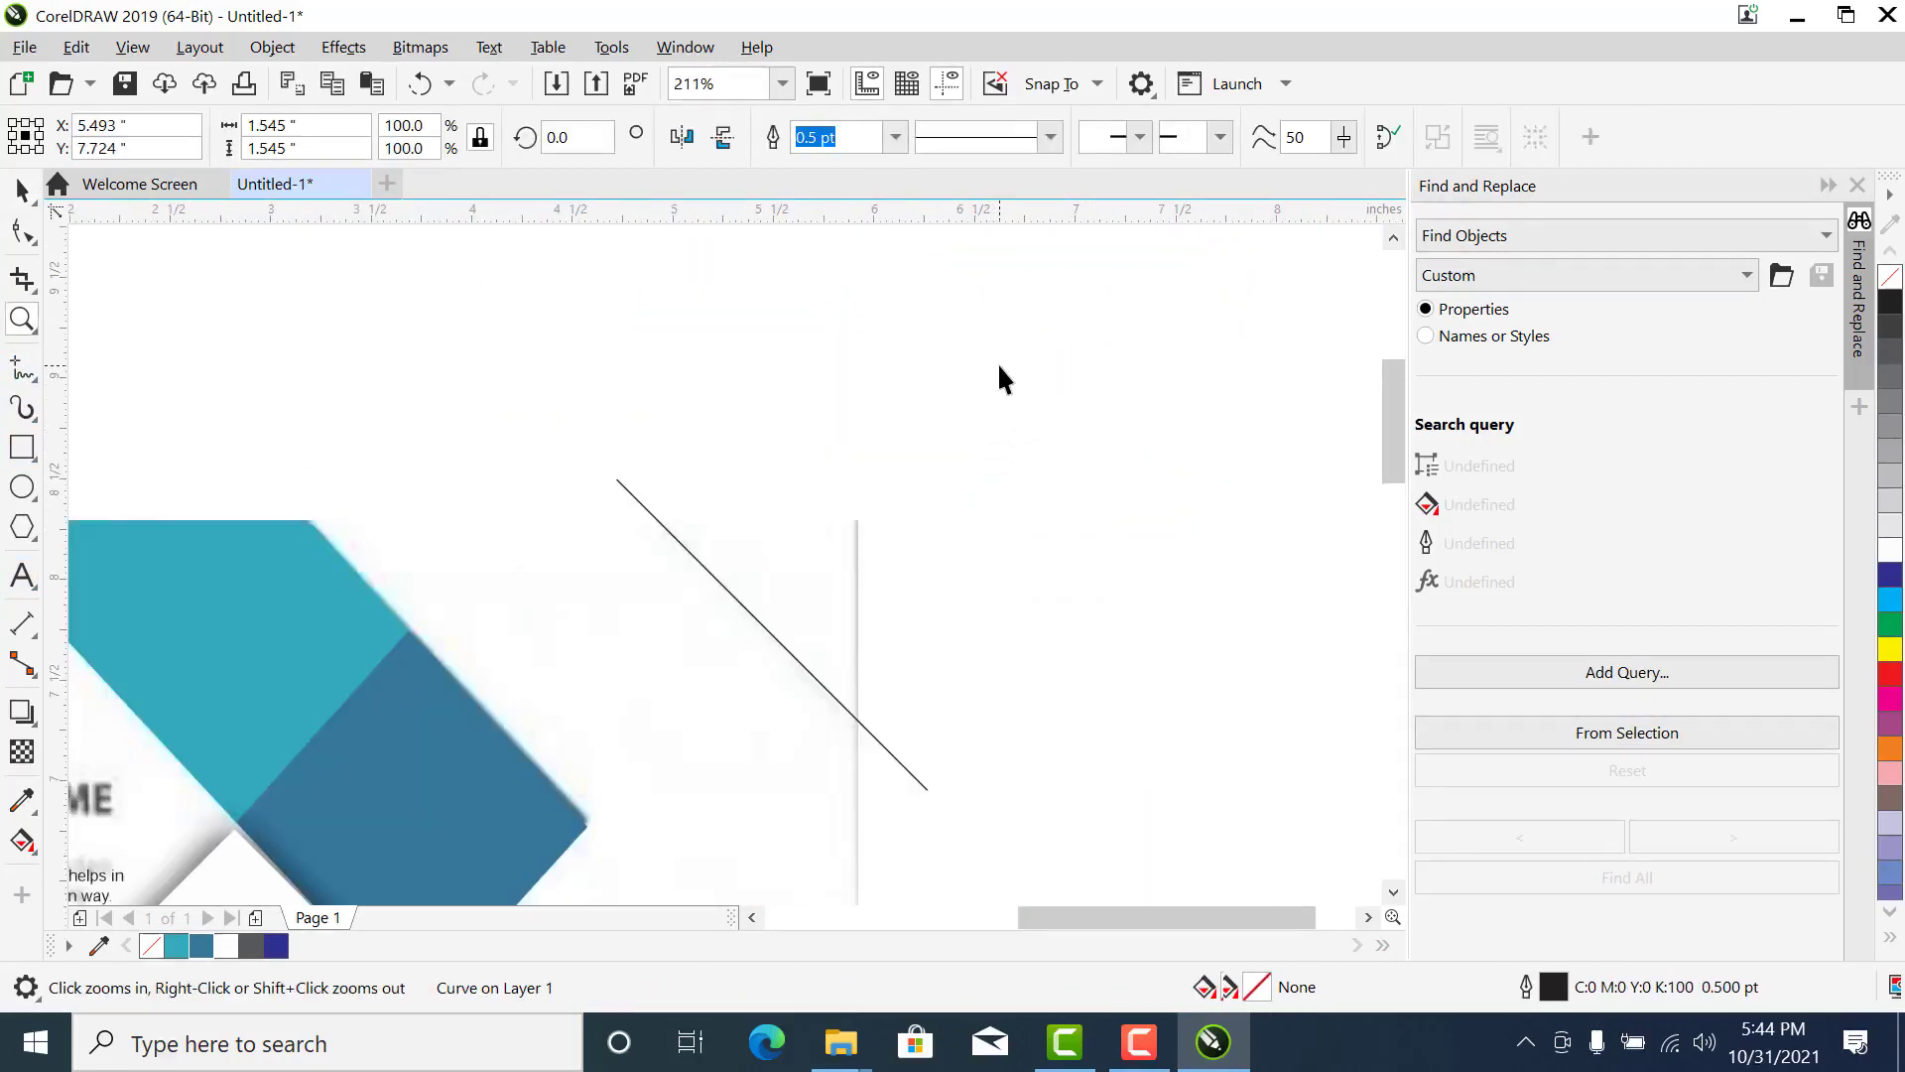
- Try moving the diagonal line further out past the page's upper right corner, and undo the move
key("space")
left_click(1000, 367)
left_click_drag(836, 700, 911, 652)
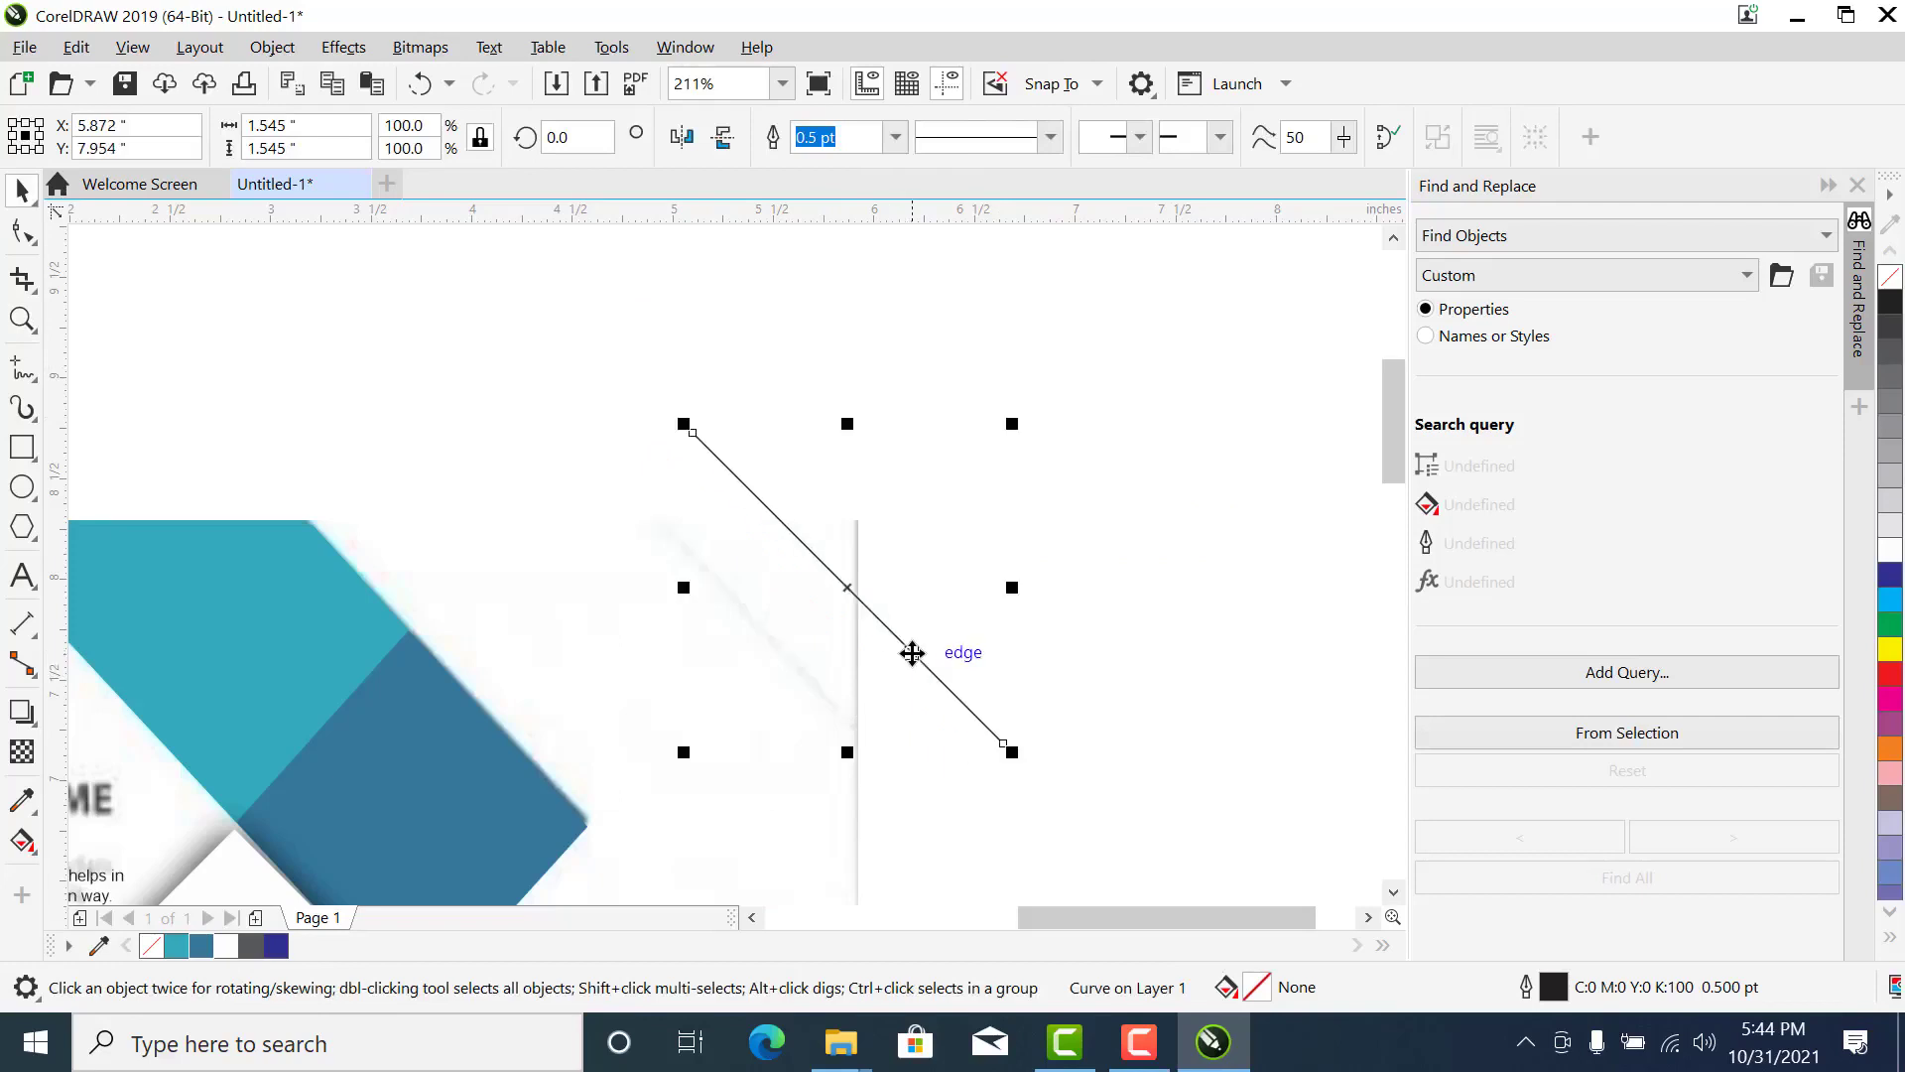
key("ctrl+z")
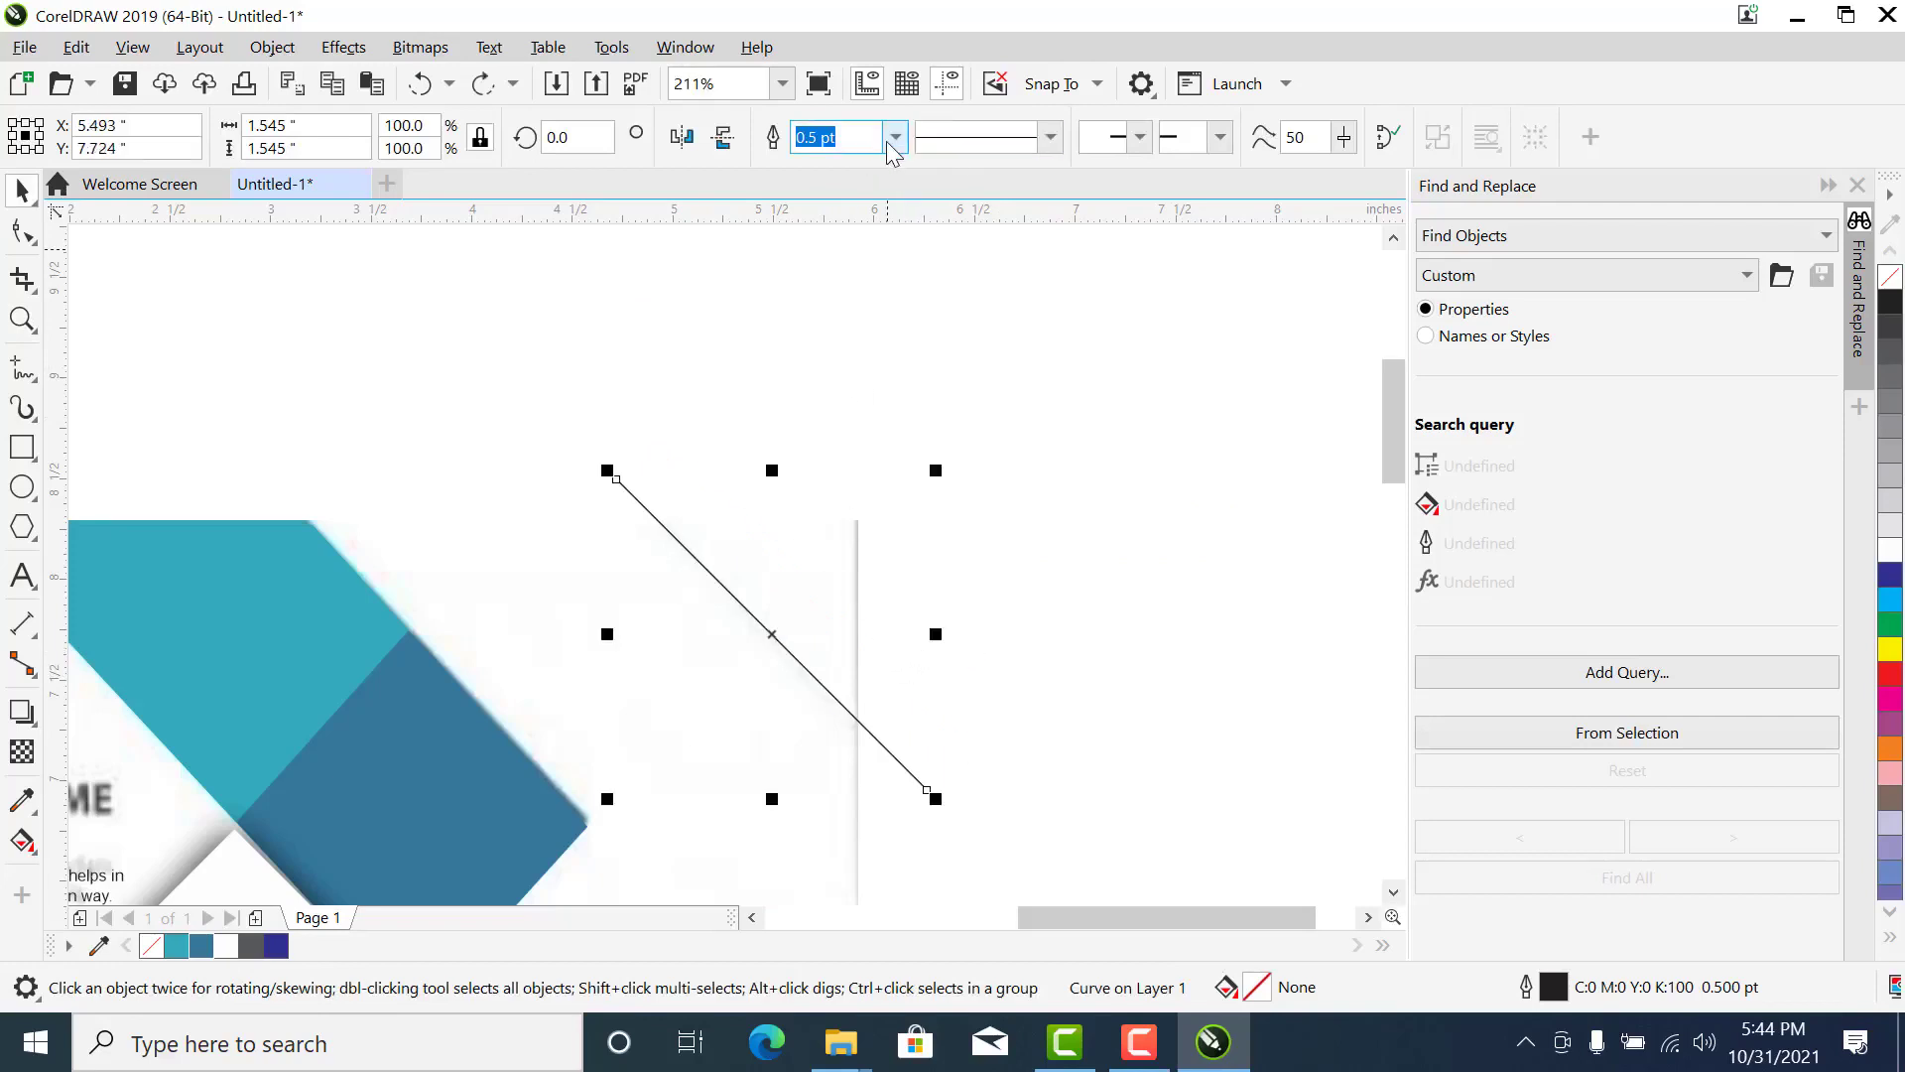
- Set the diagonal line's outline width to 1.5 pt and its colour to 80% Black
left_click(894, 138)
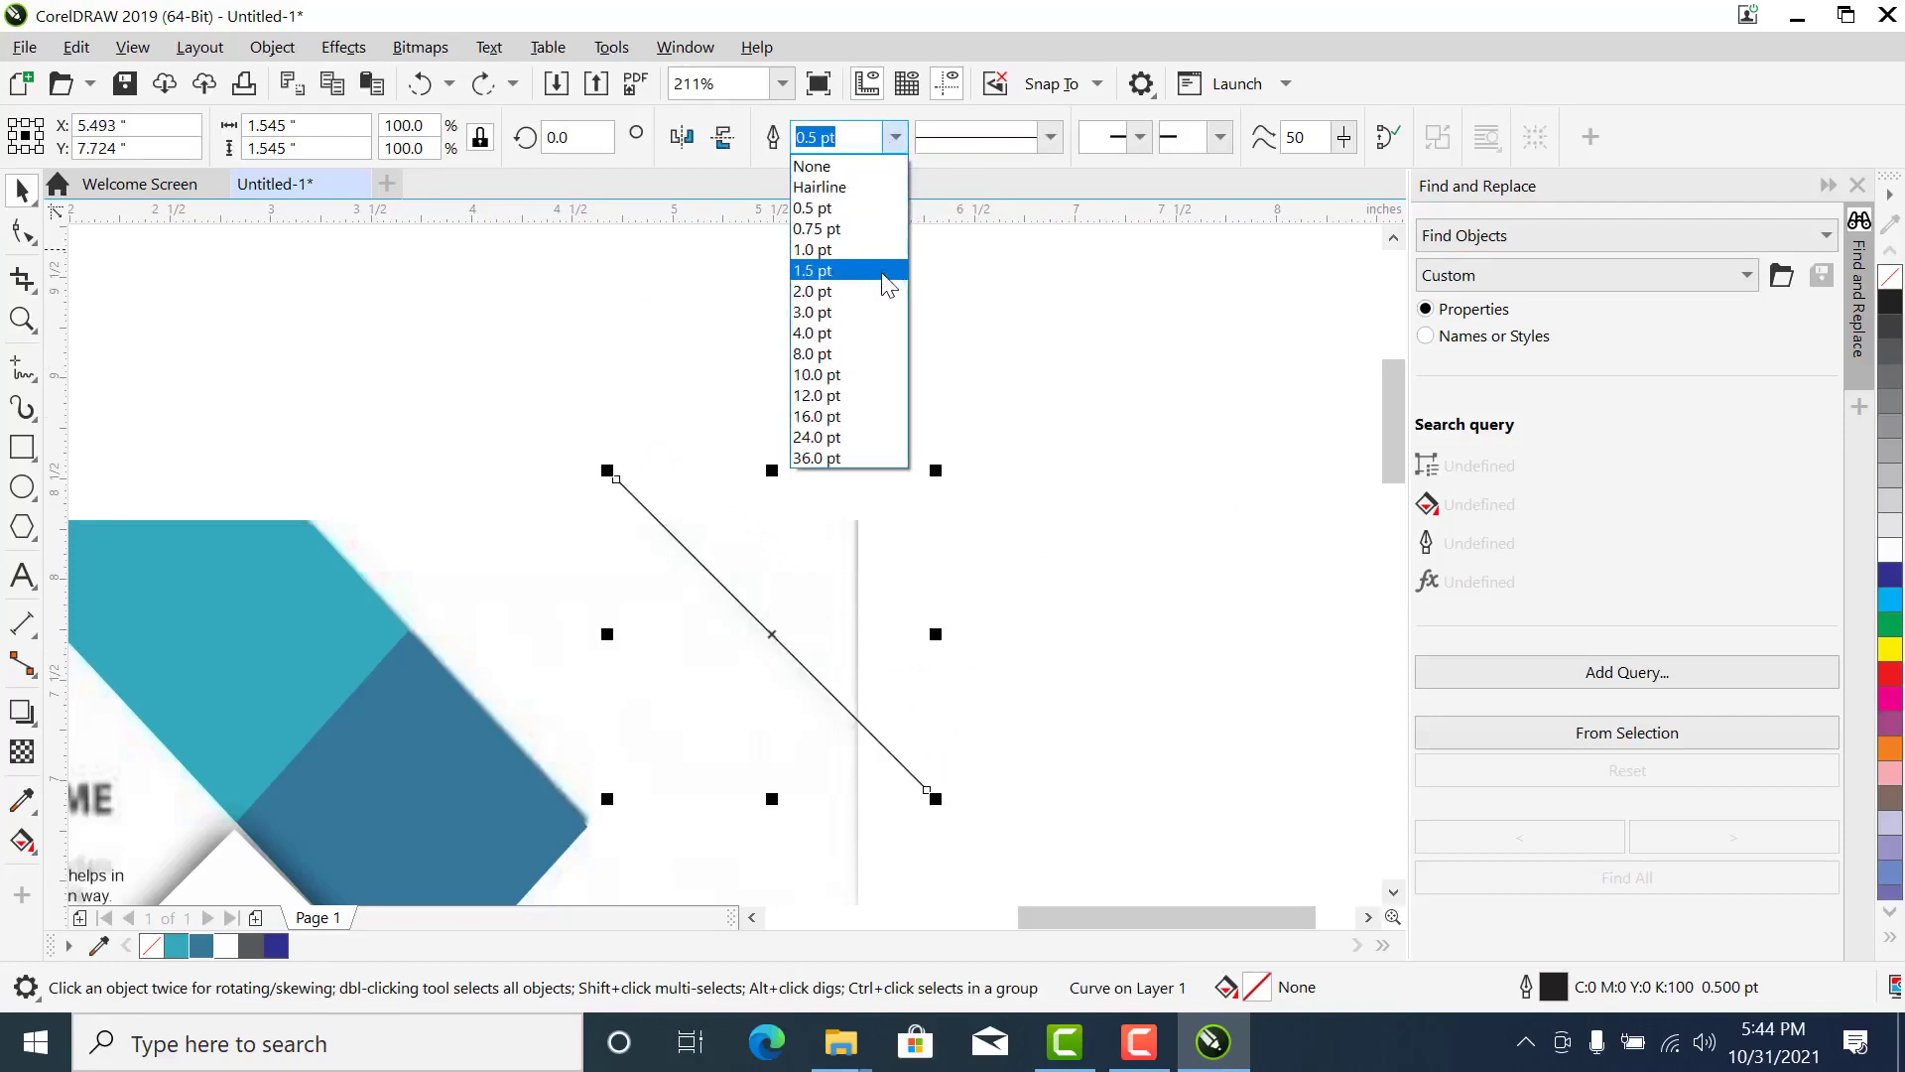
left_click(883, 271)
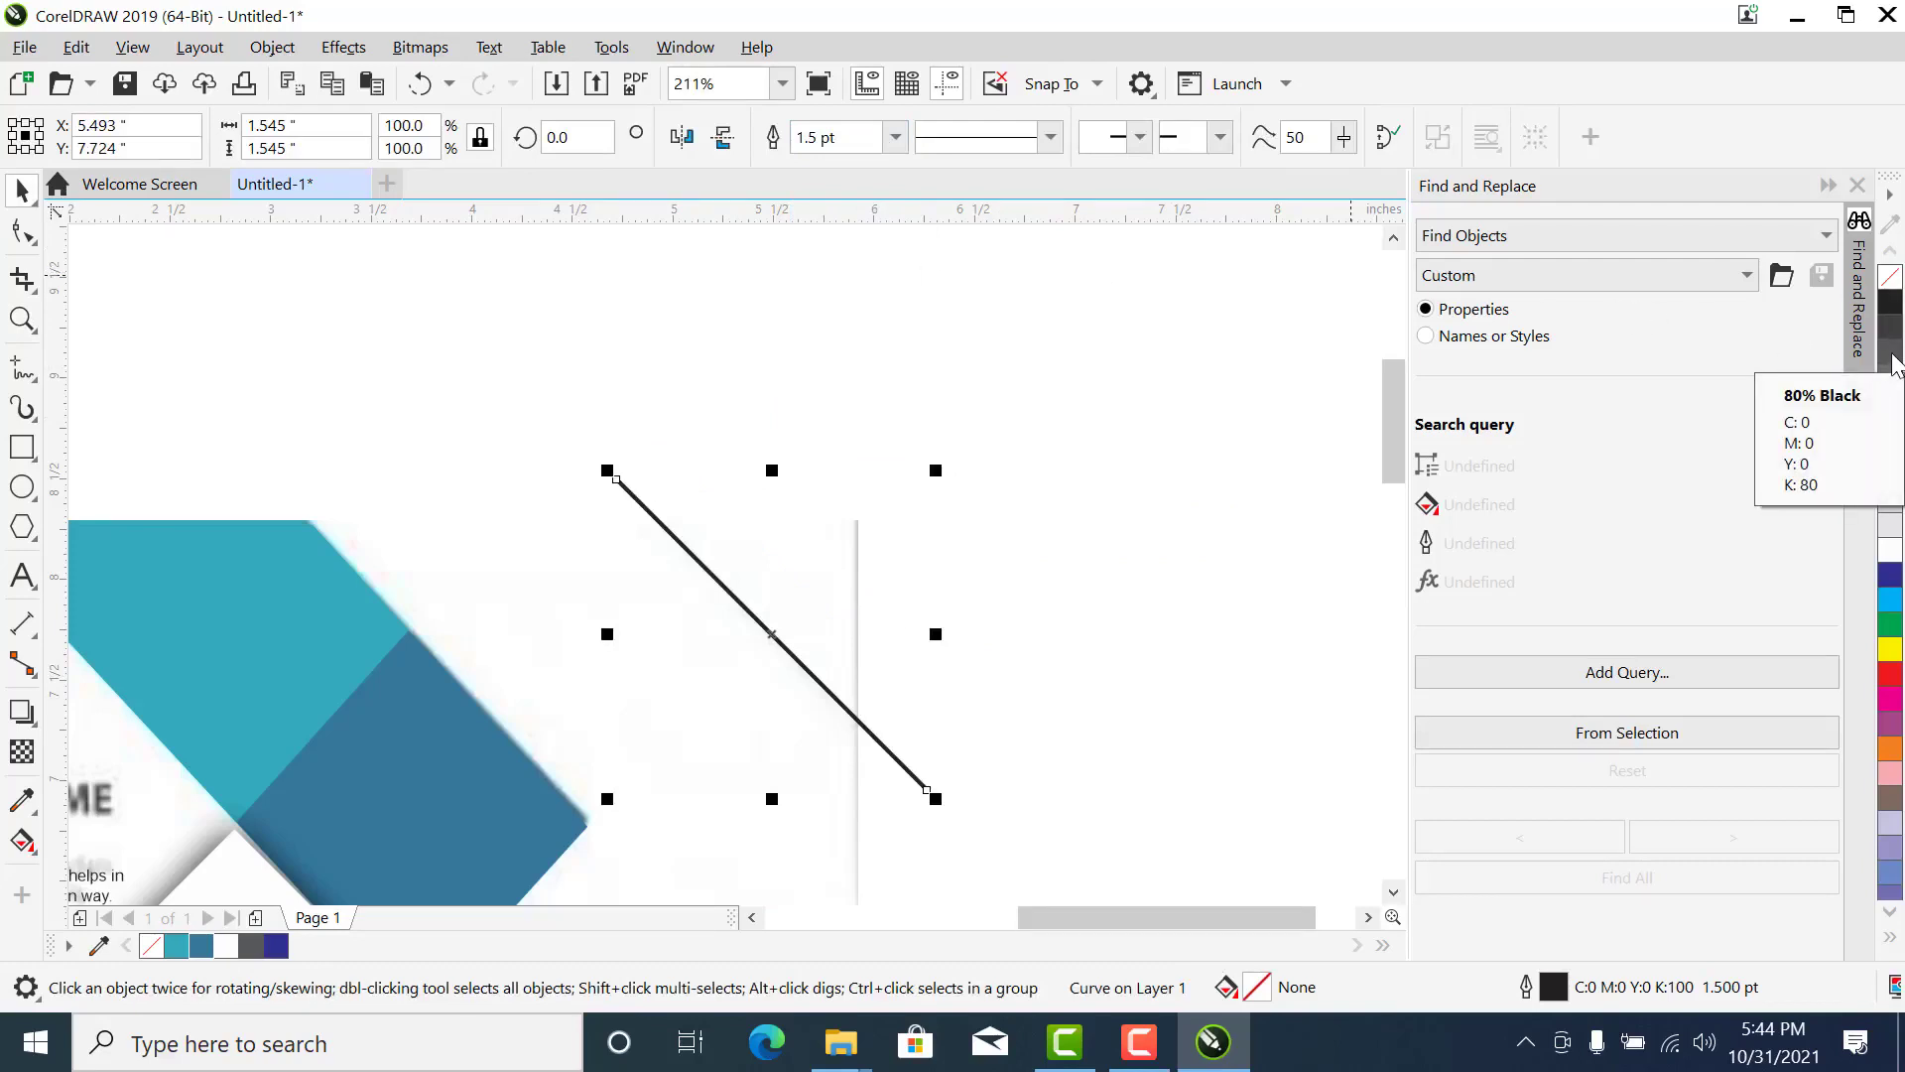
right_click(1892, 360)
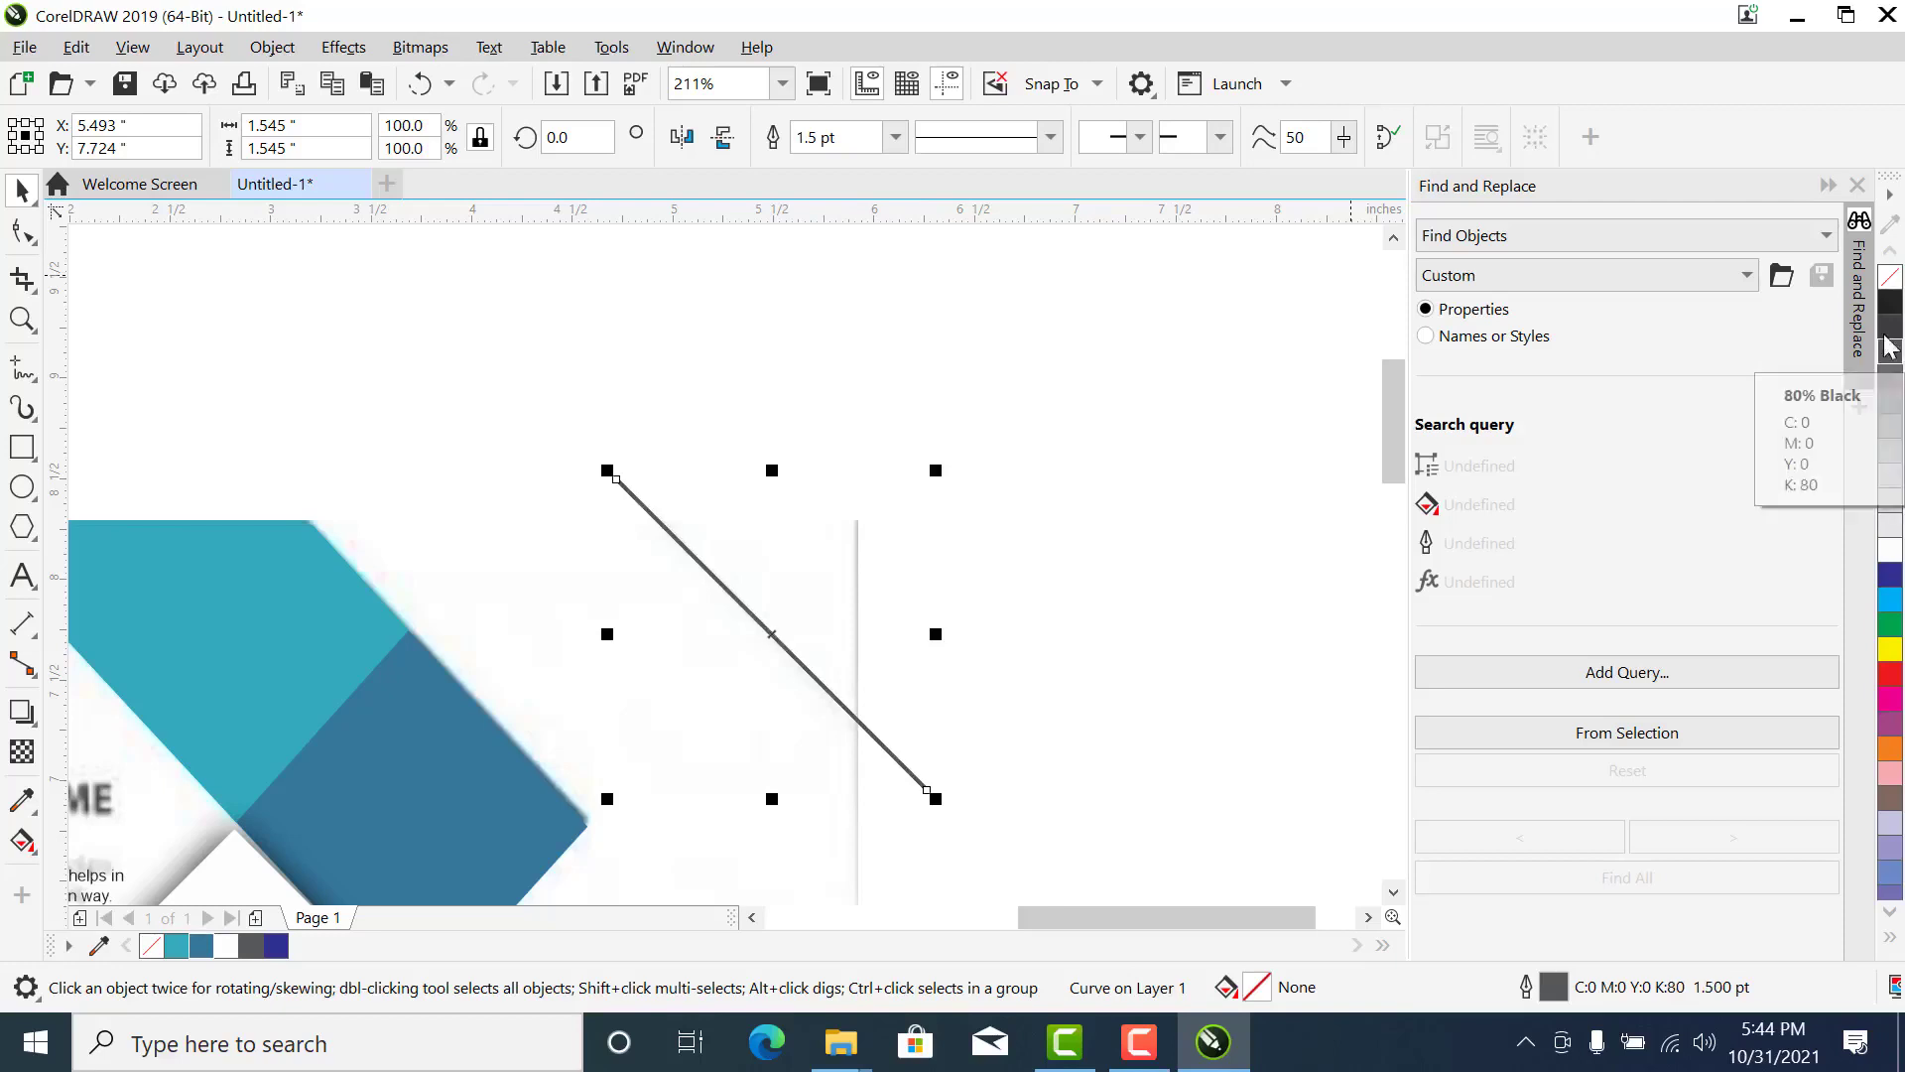
- Apply a uniform transparency of 70 to the diagonal line
left_click(20, 754)
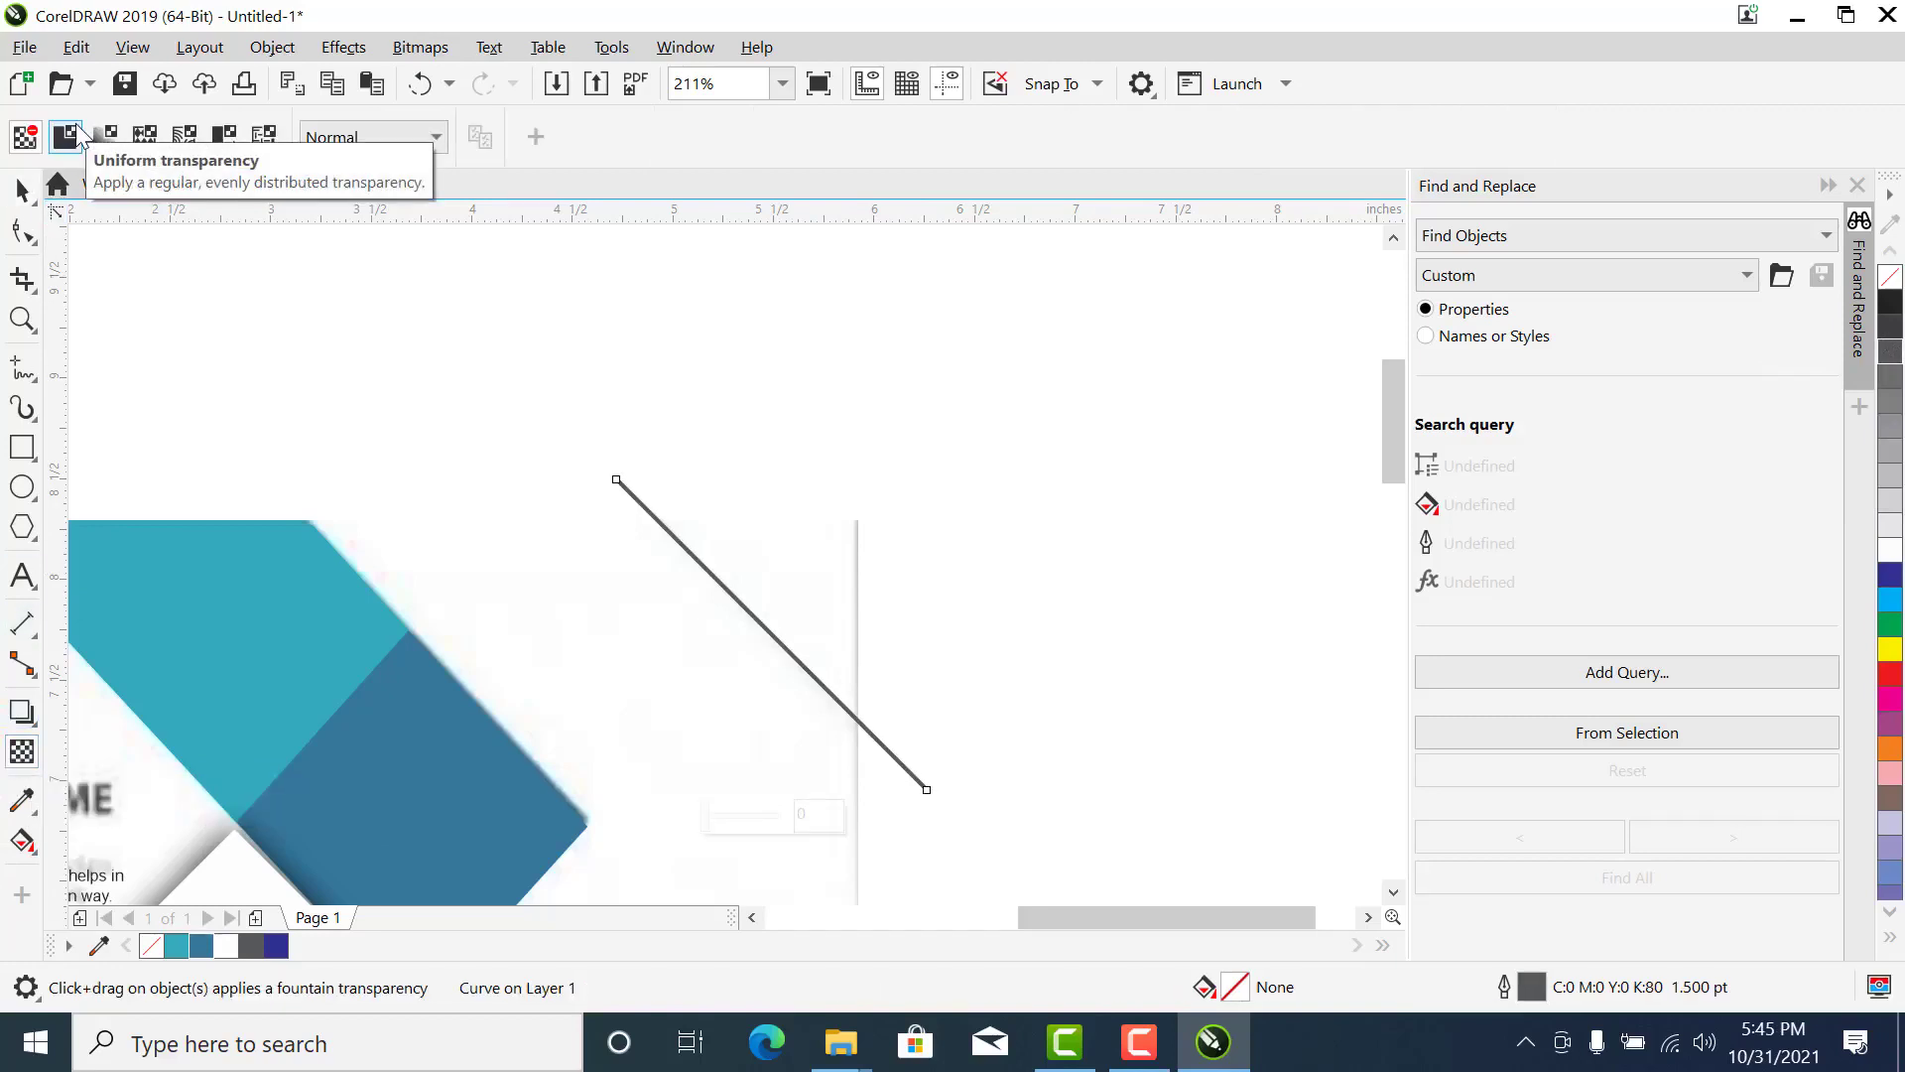
left_click(75, 132)
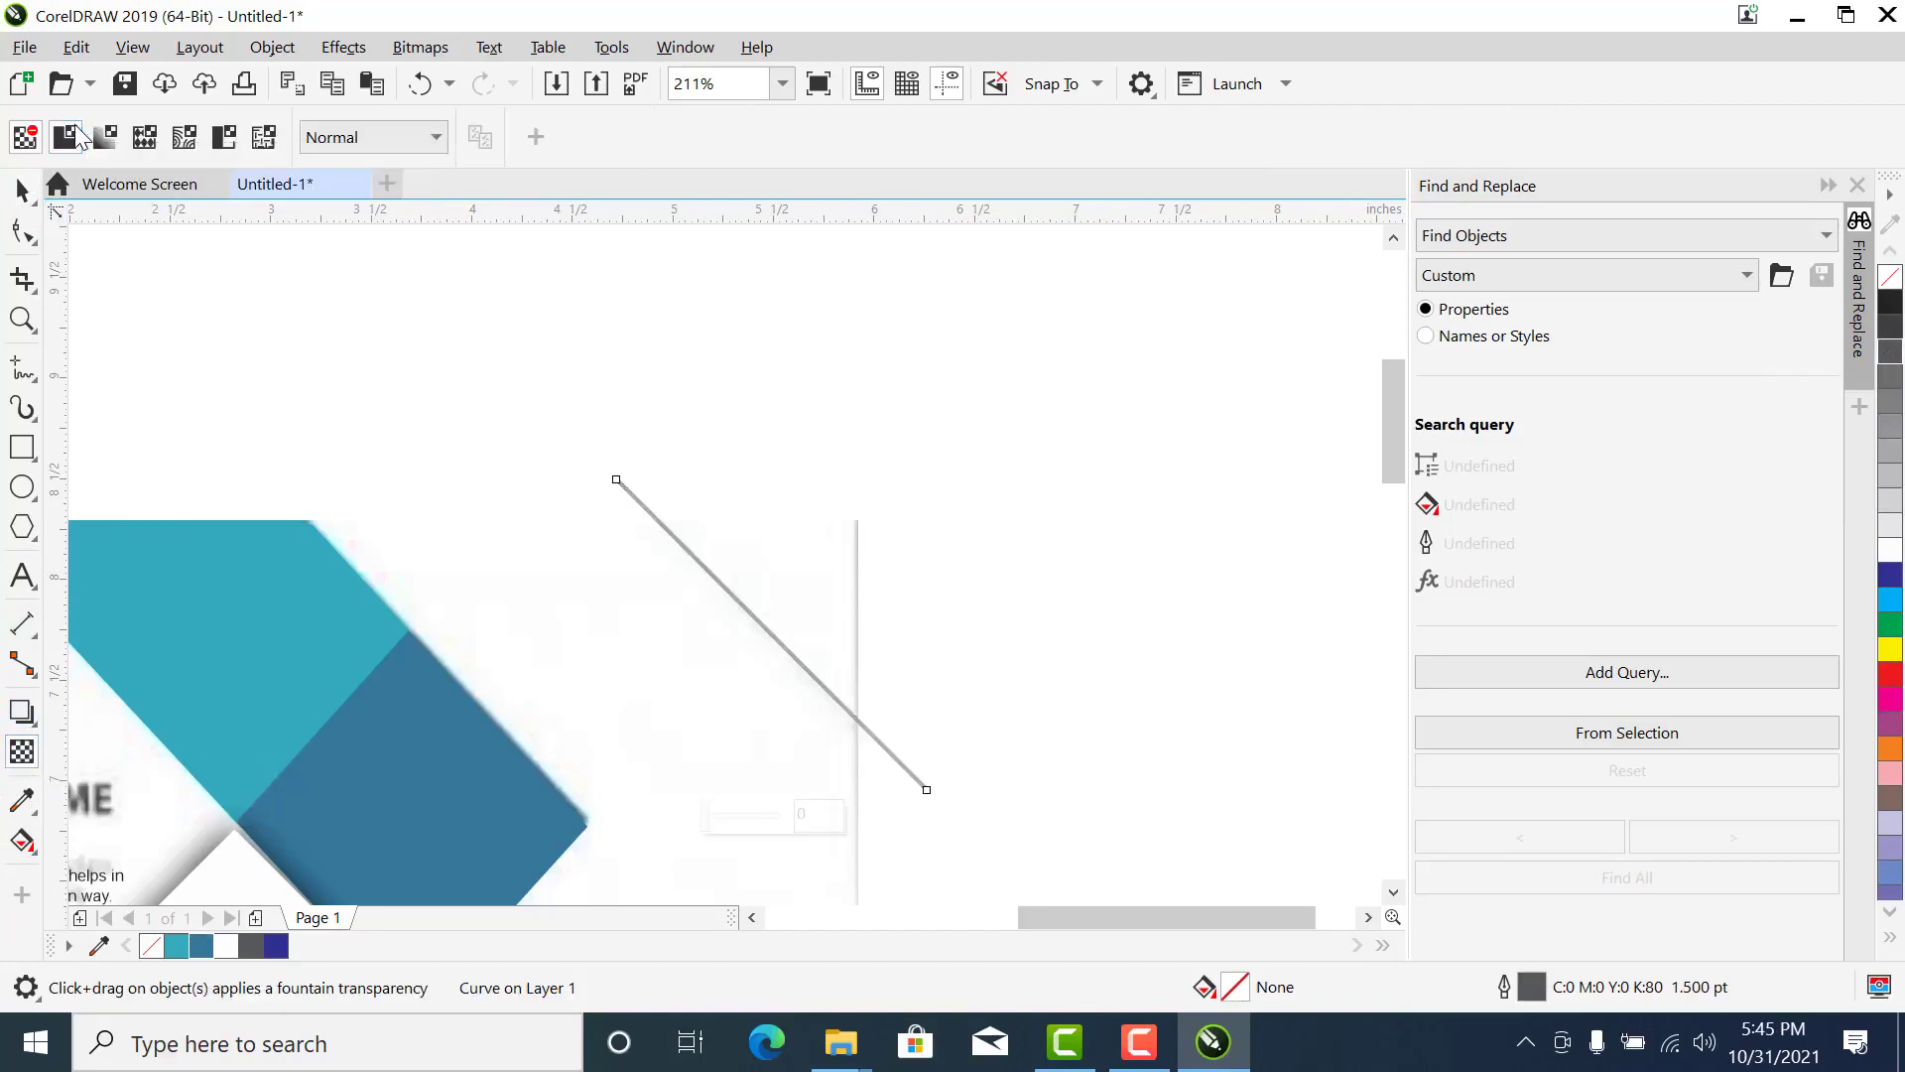
double_click(548, 137)
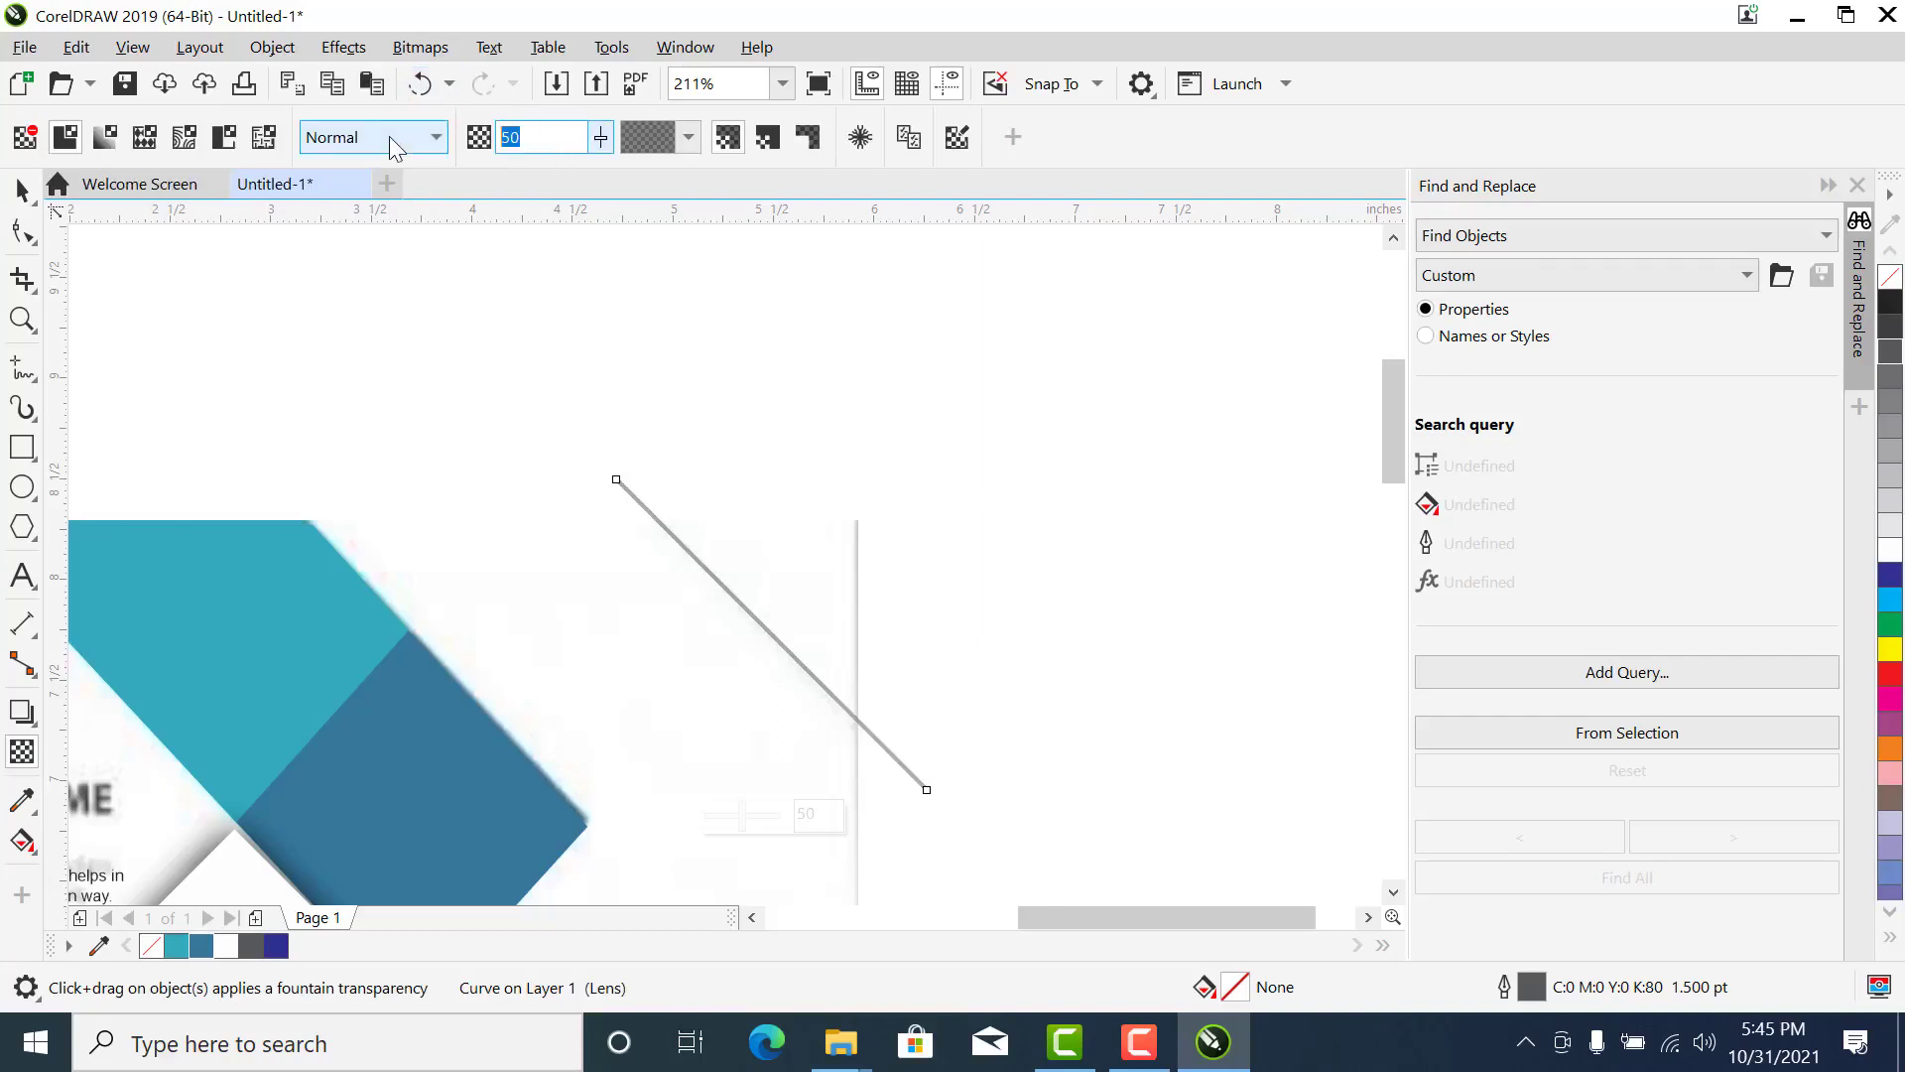
type("70")
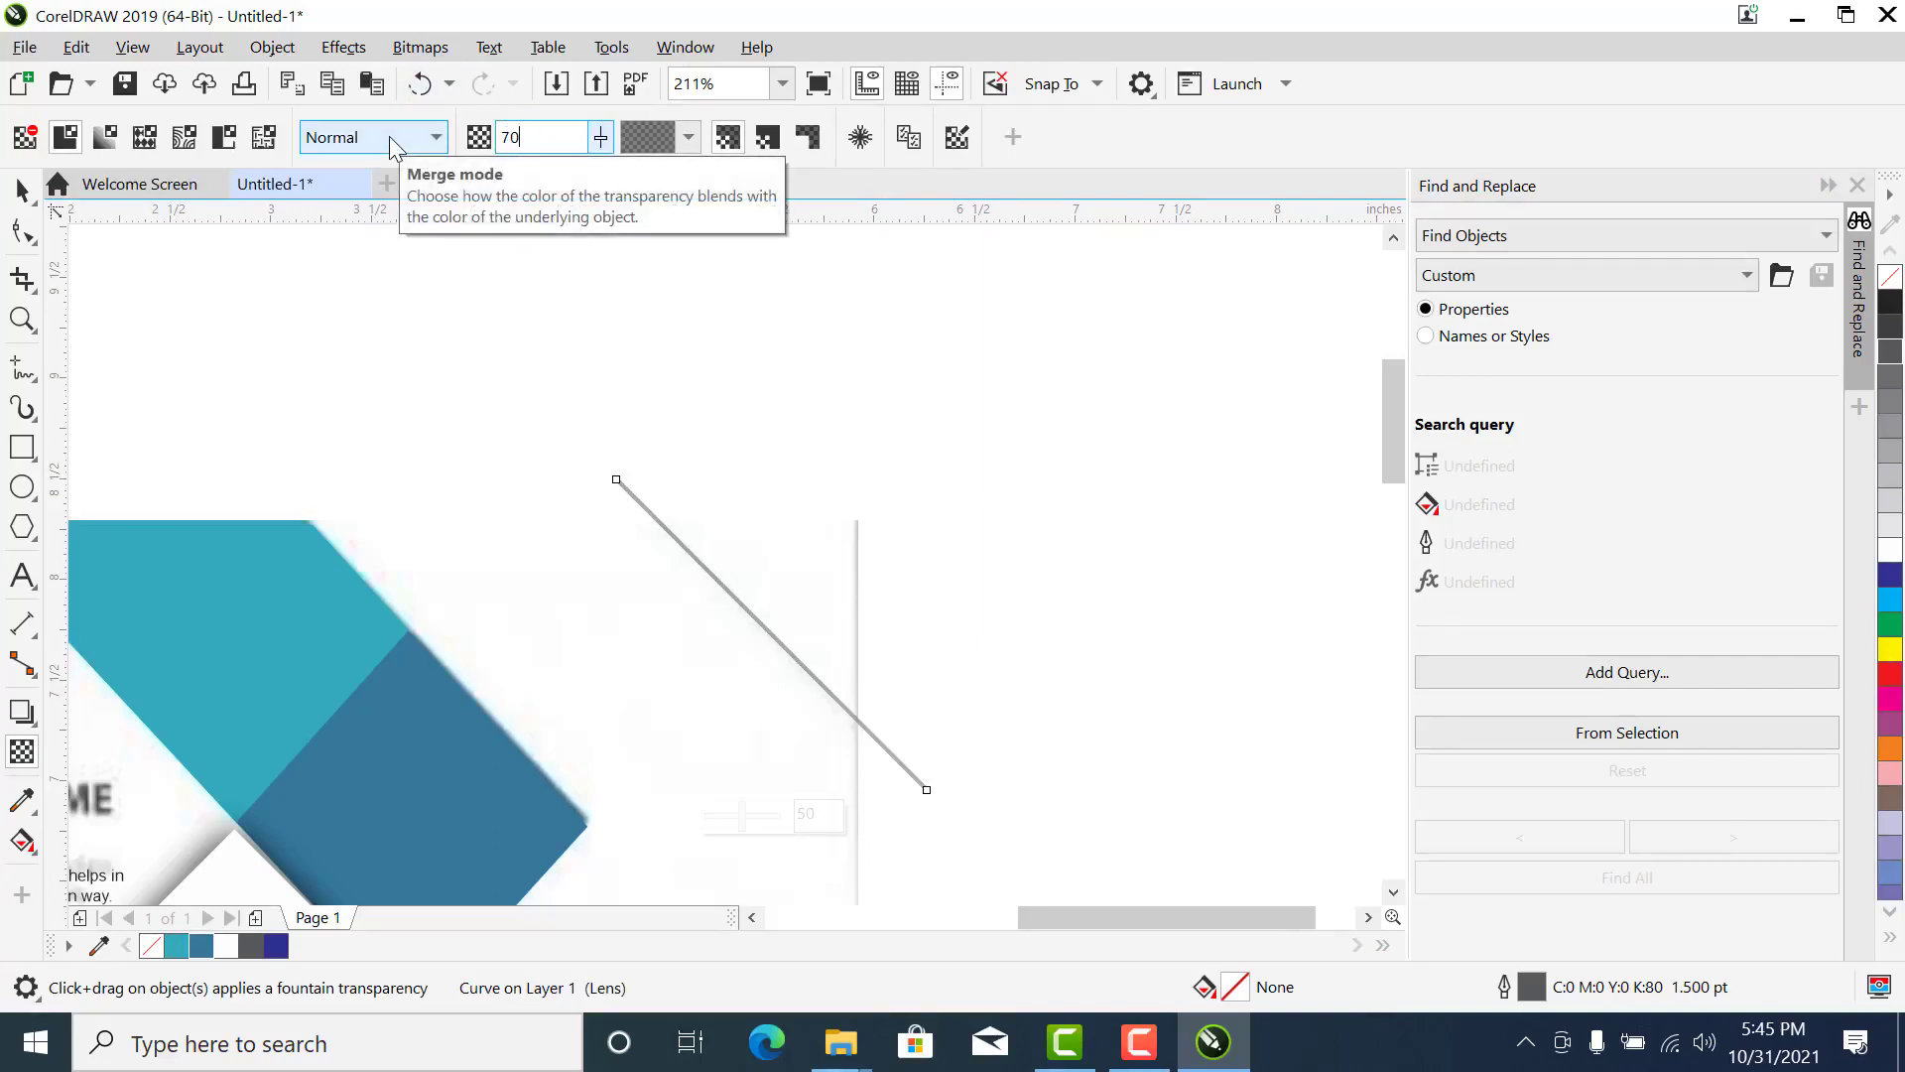
key("Return")
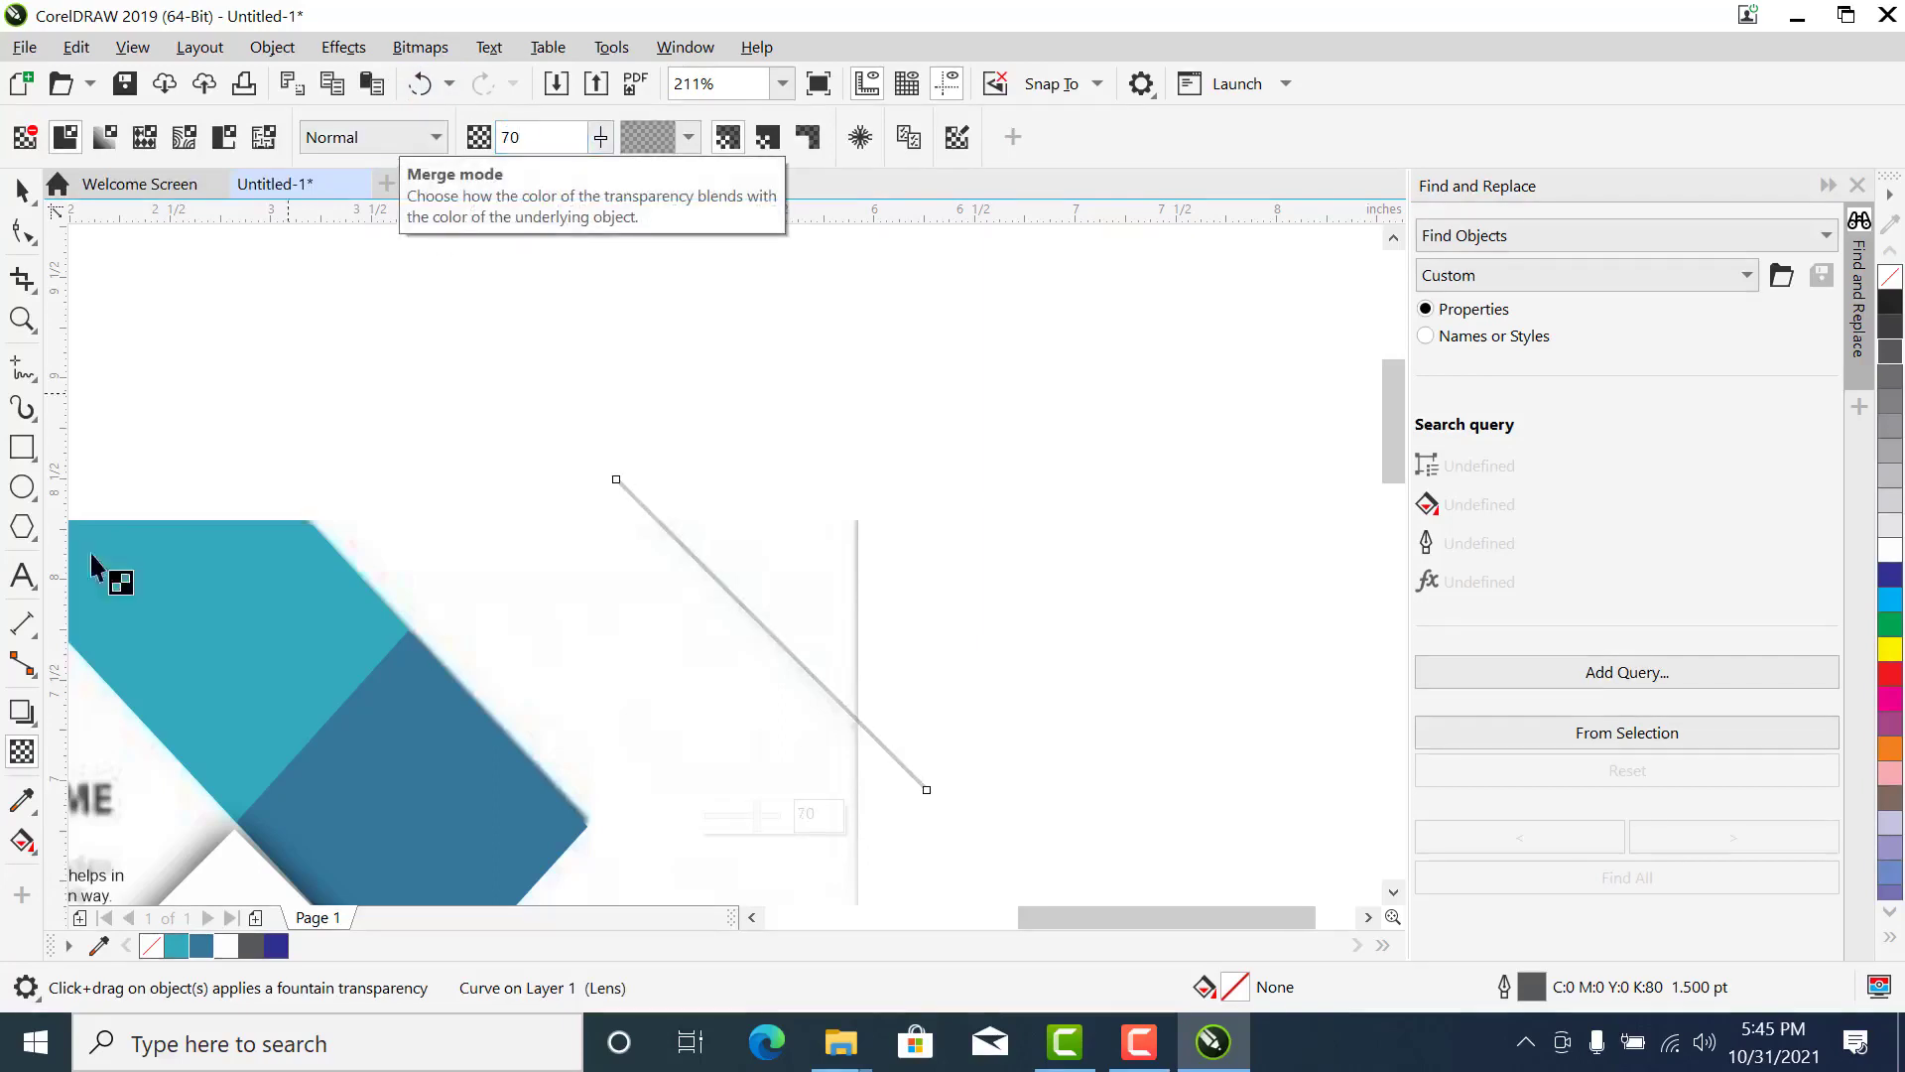
left_click(22, 188)
- Place a copy of the diagonal line on the left side of the page, just below the logo's description text
scroll(610, 739, "down", 4)
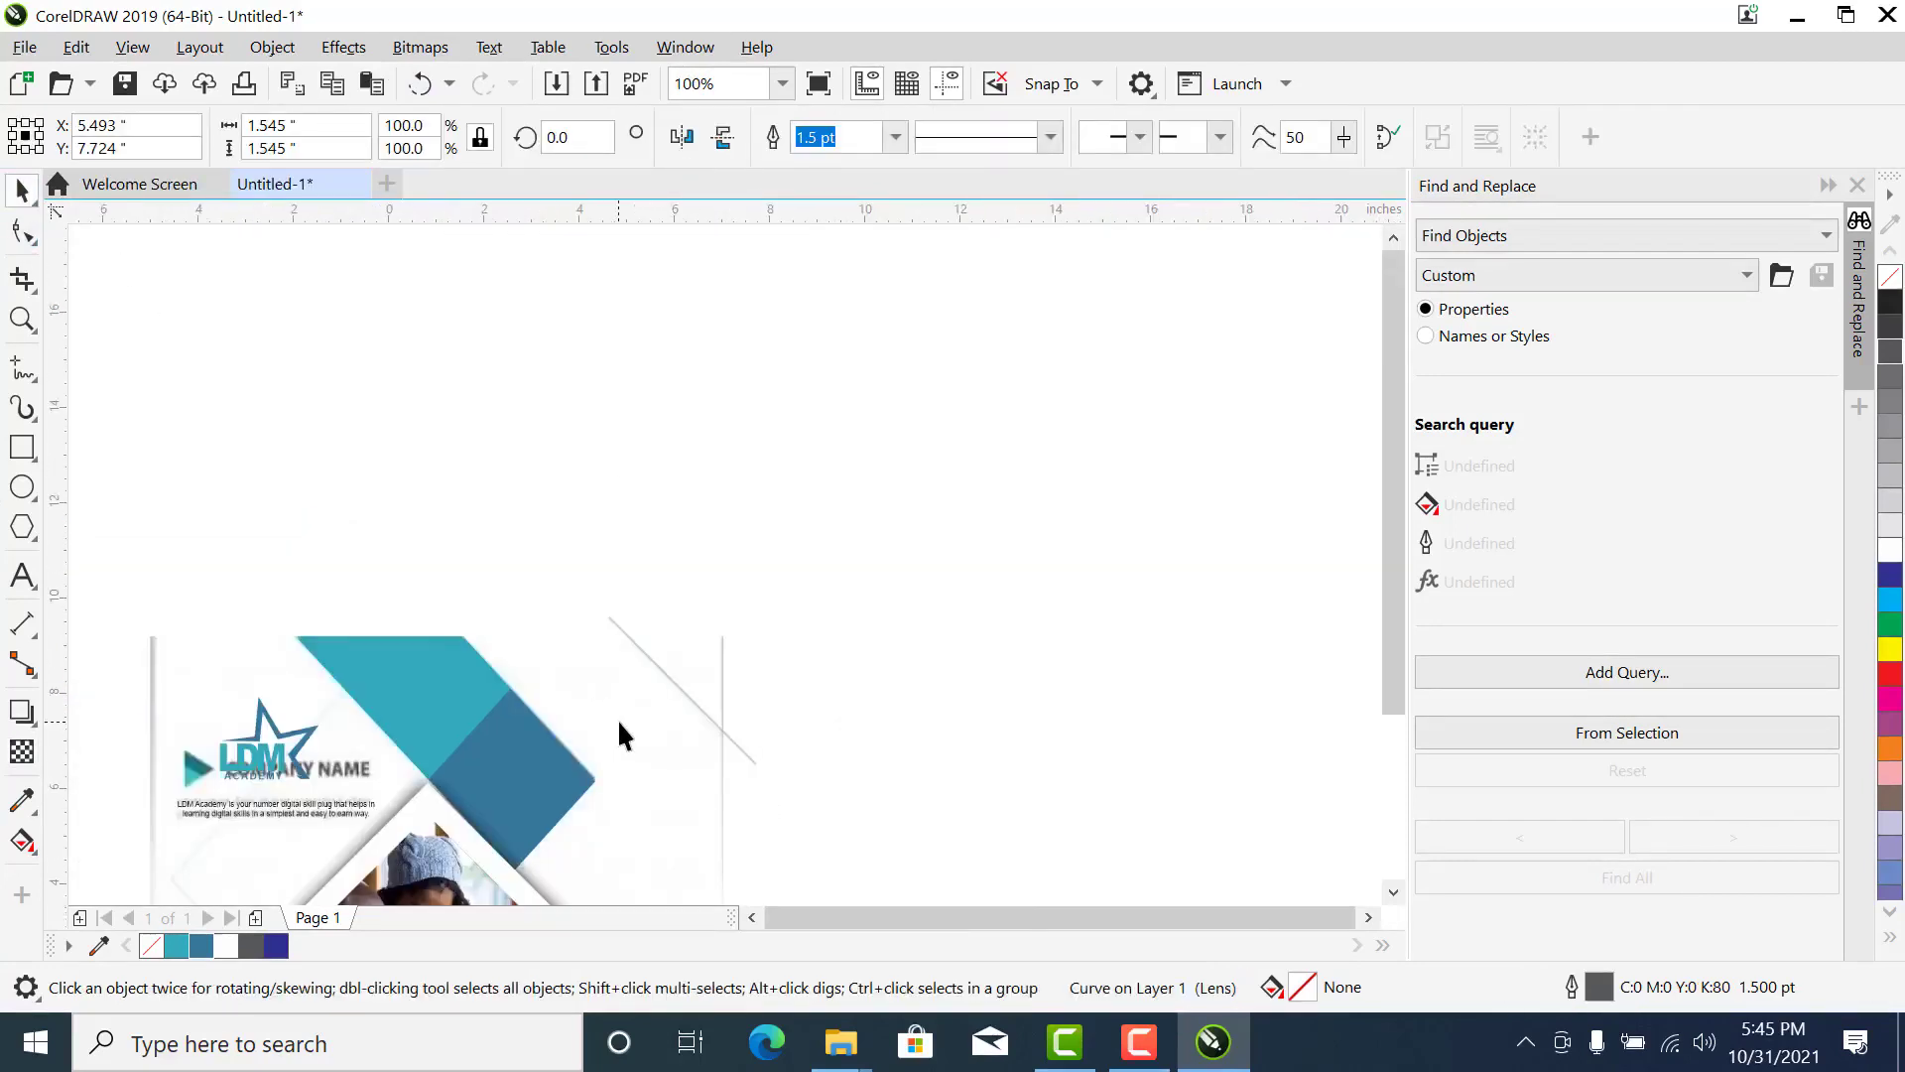
key("z")
left_click_drag(774, 637, 289, 855)
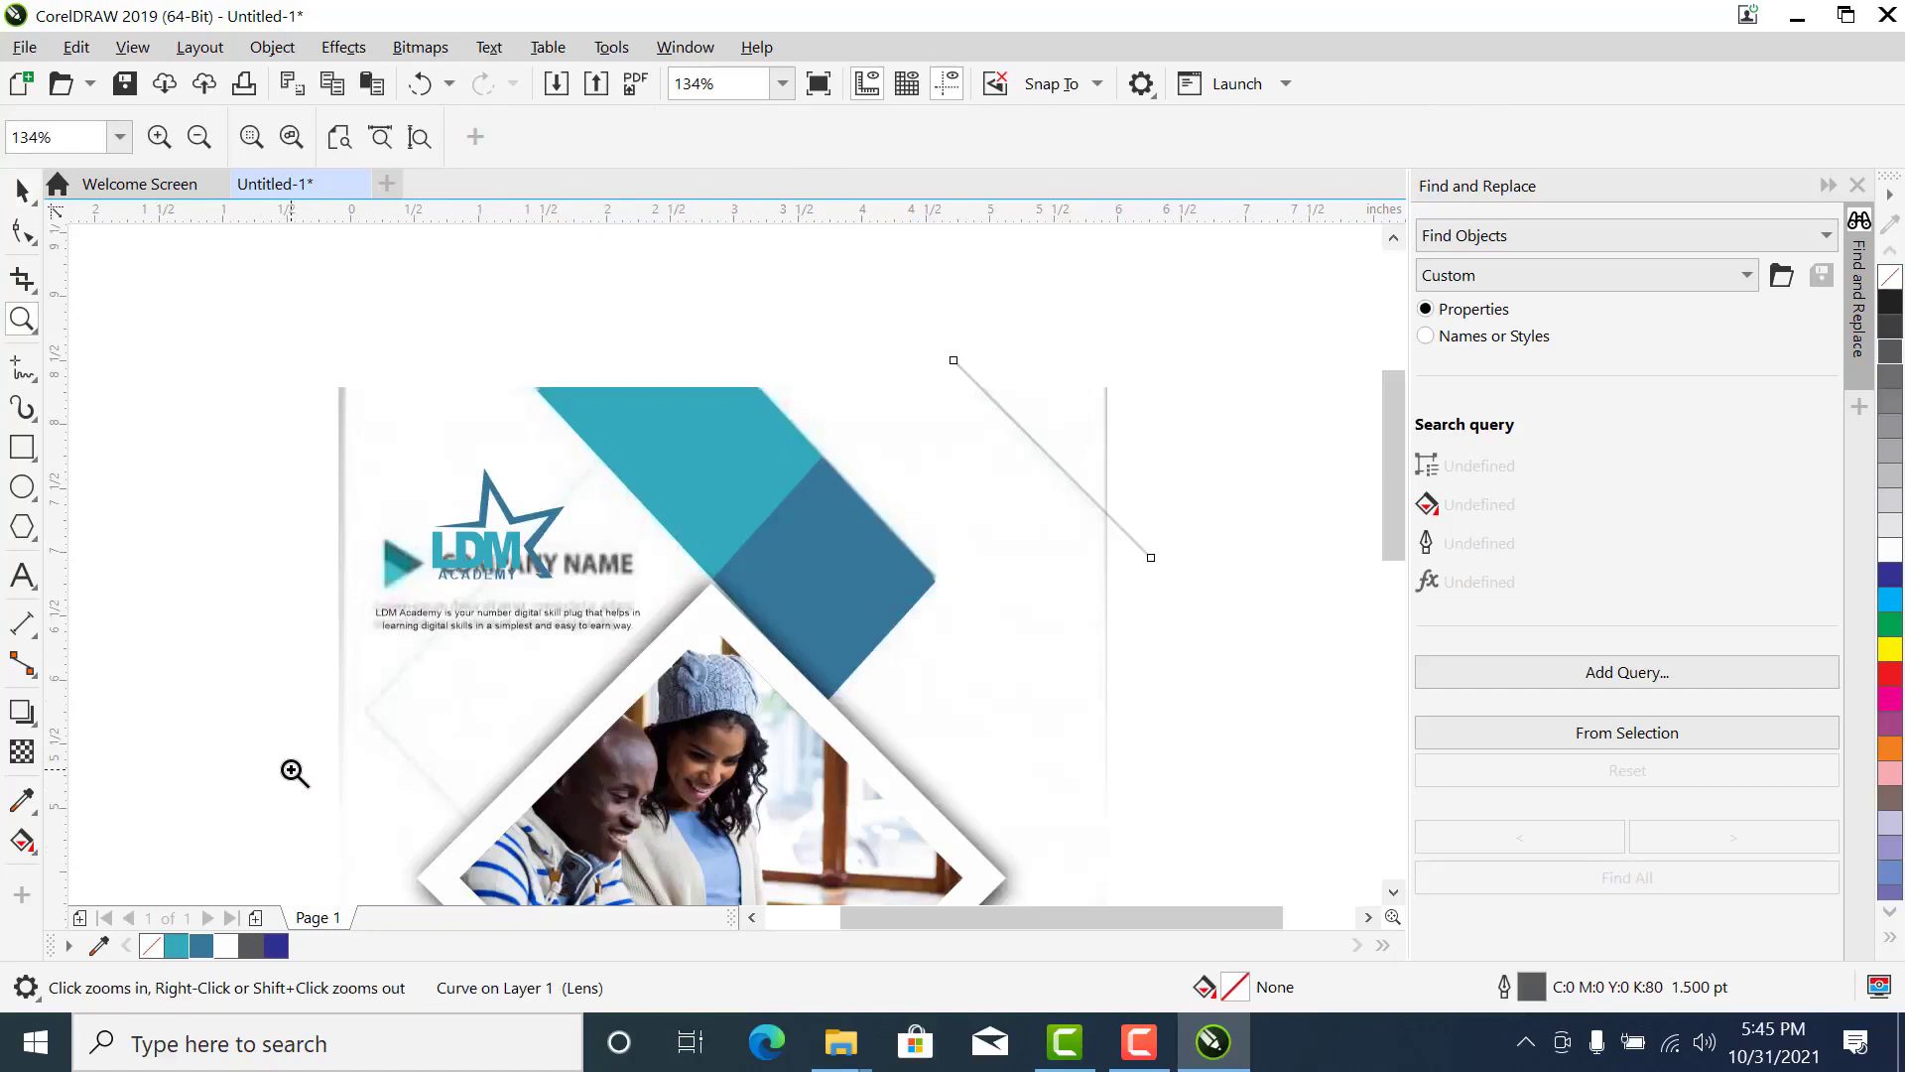
key("space")
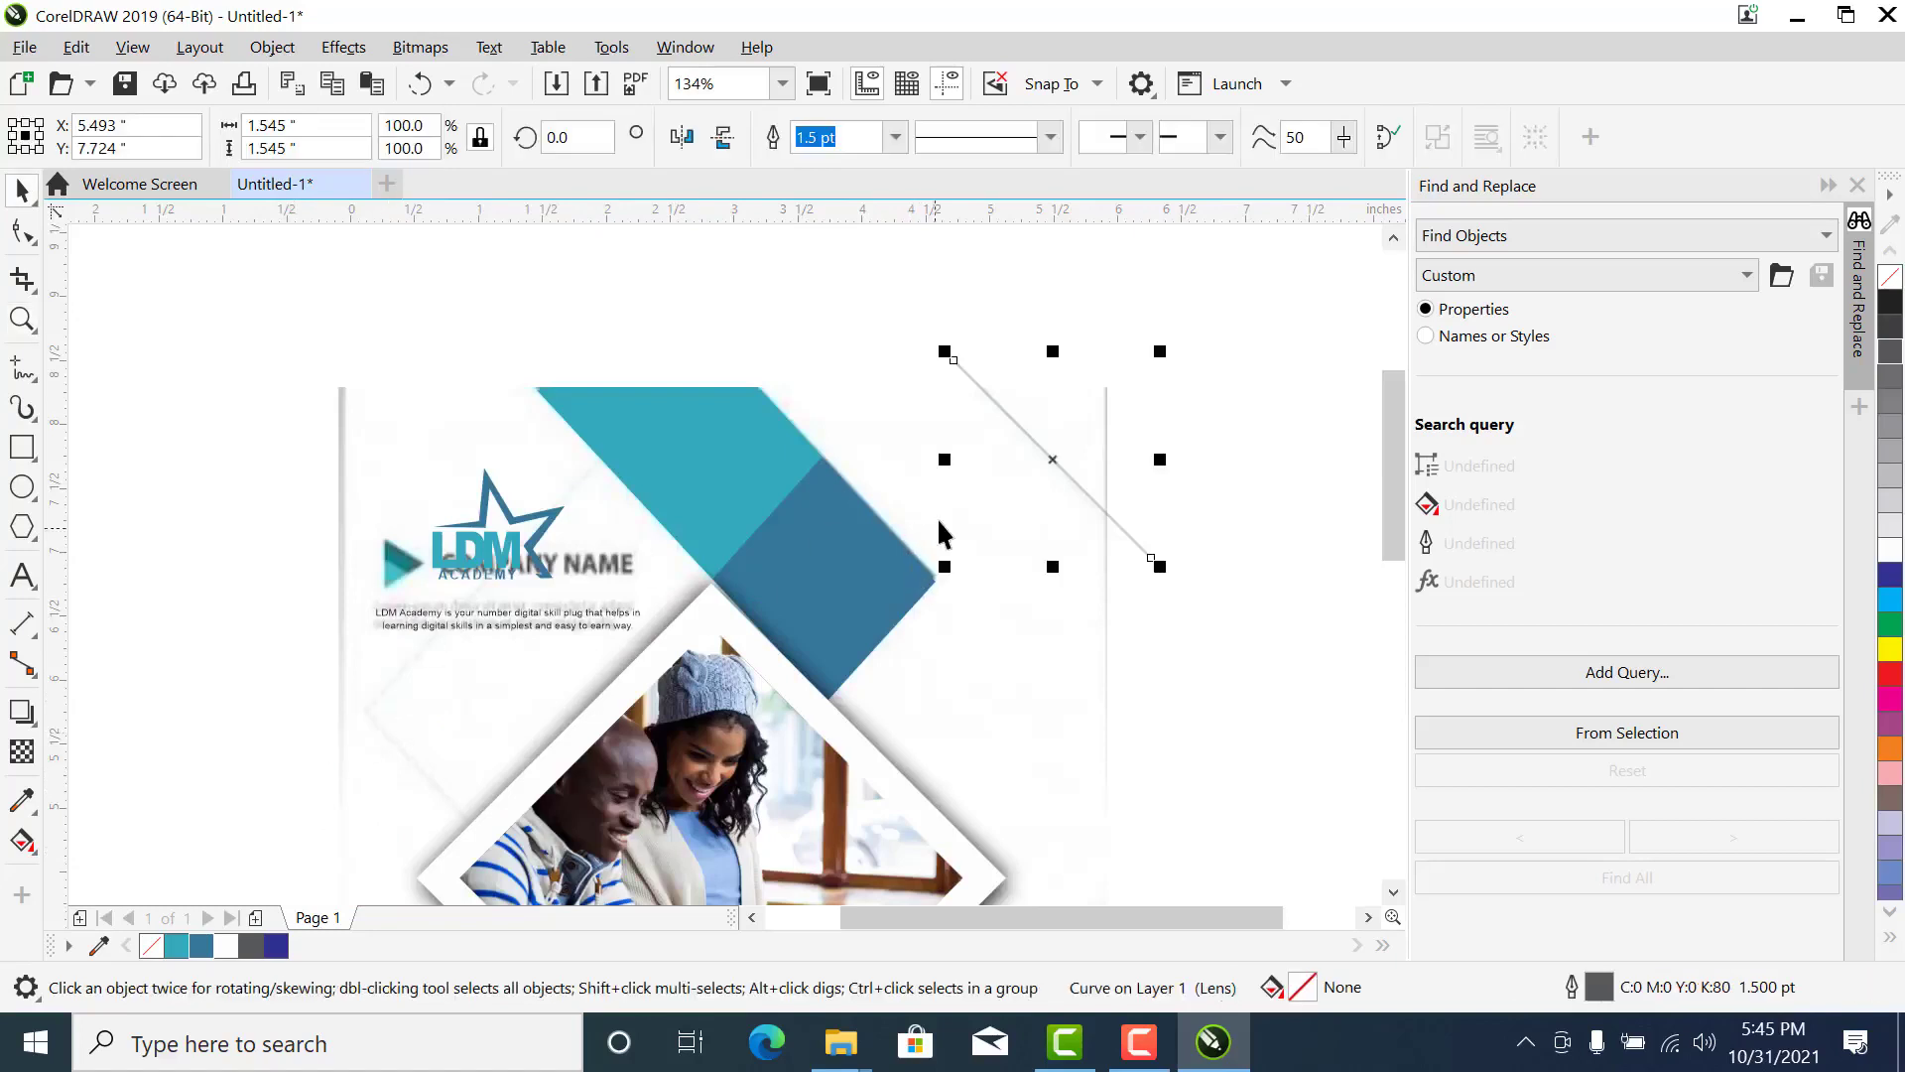
left_click_drag(1045, 455, 439, 703)
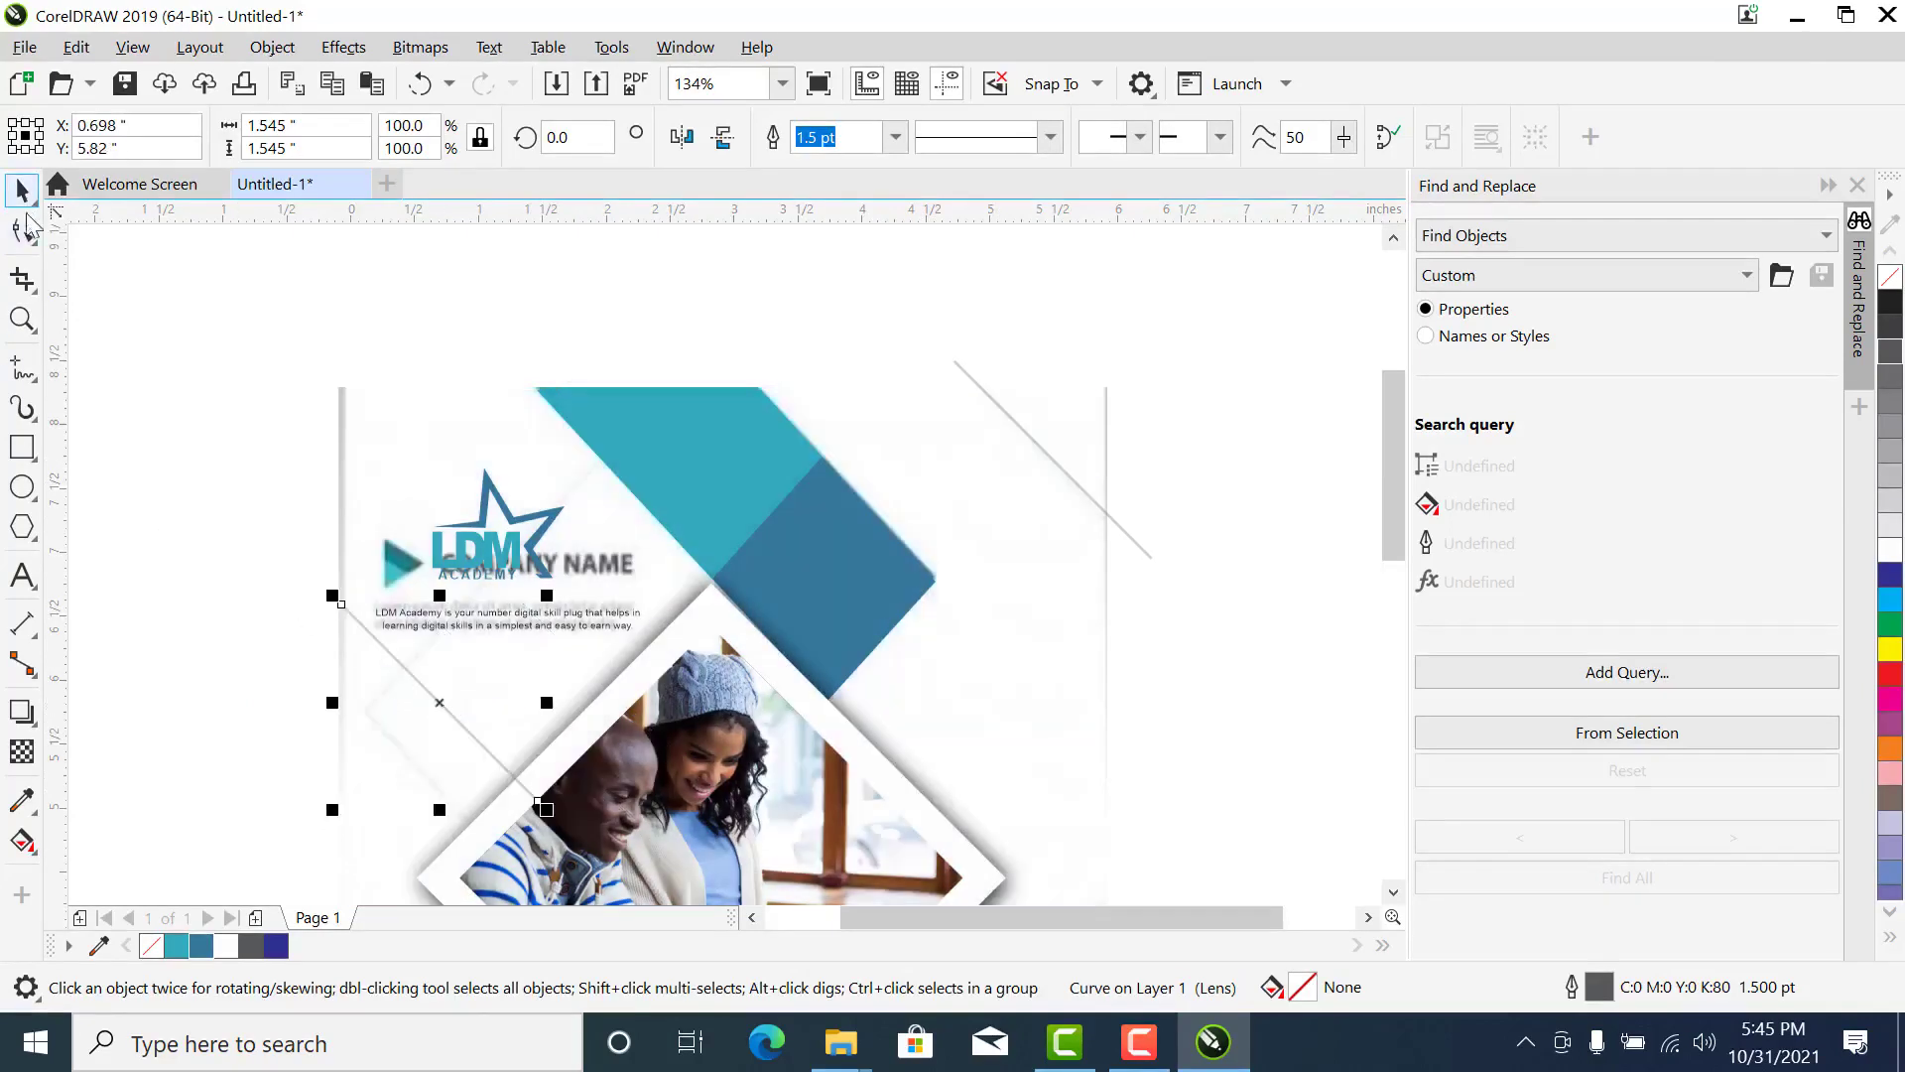
key("ctrl+z")
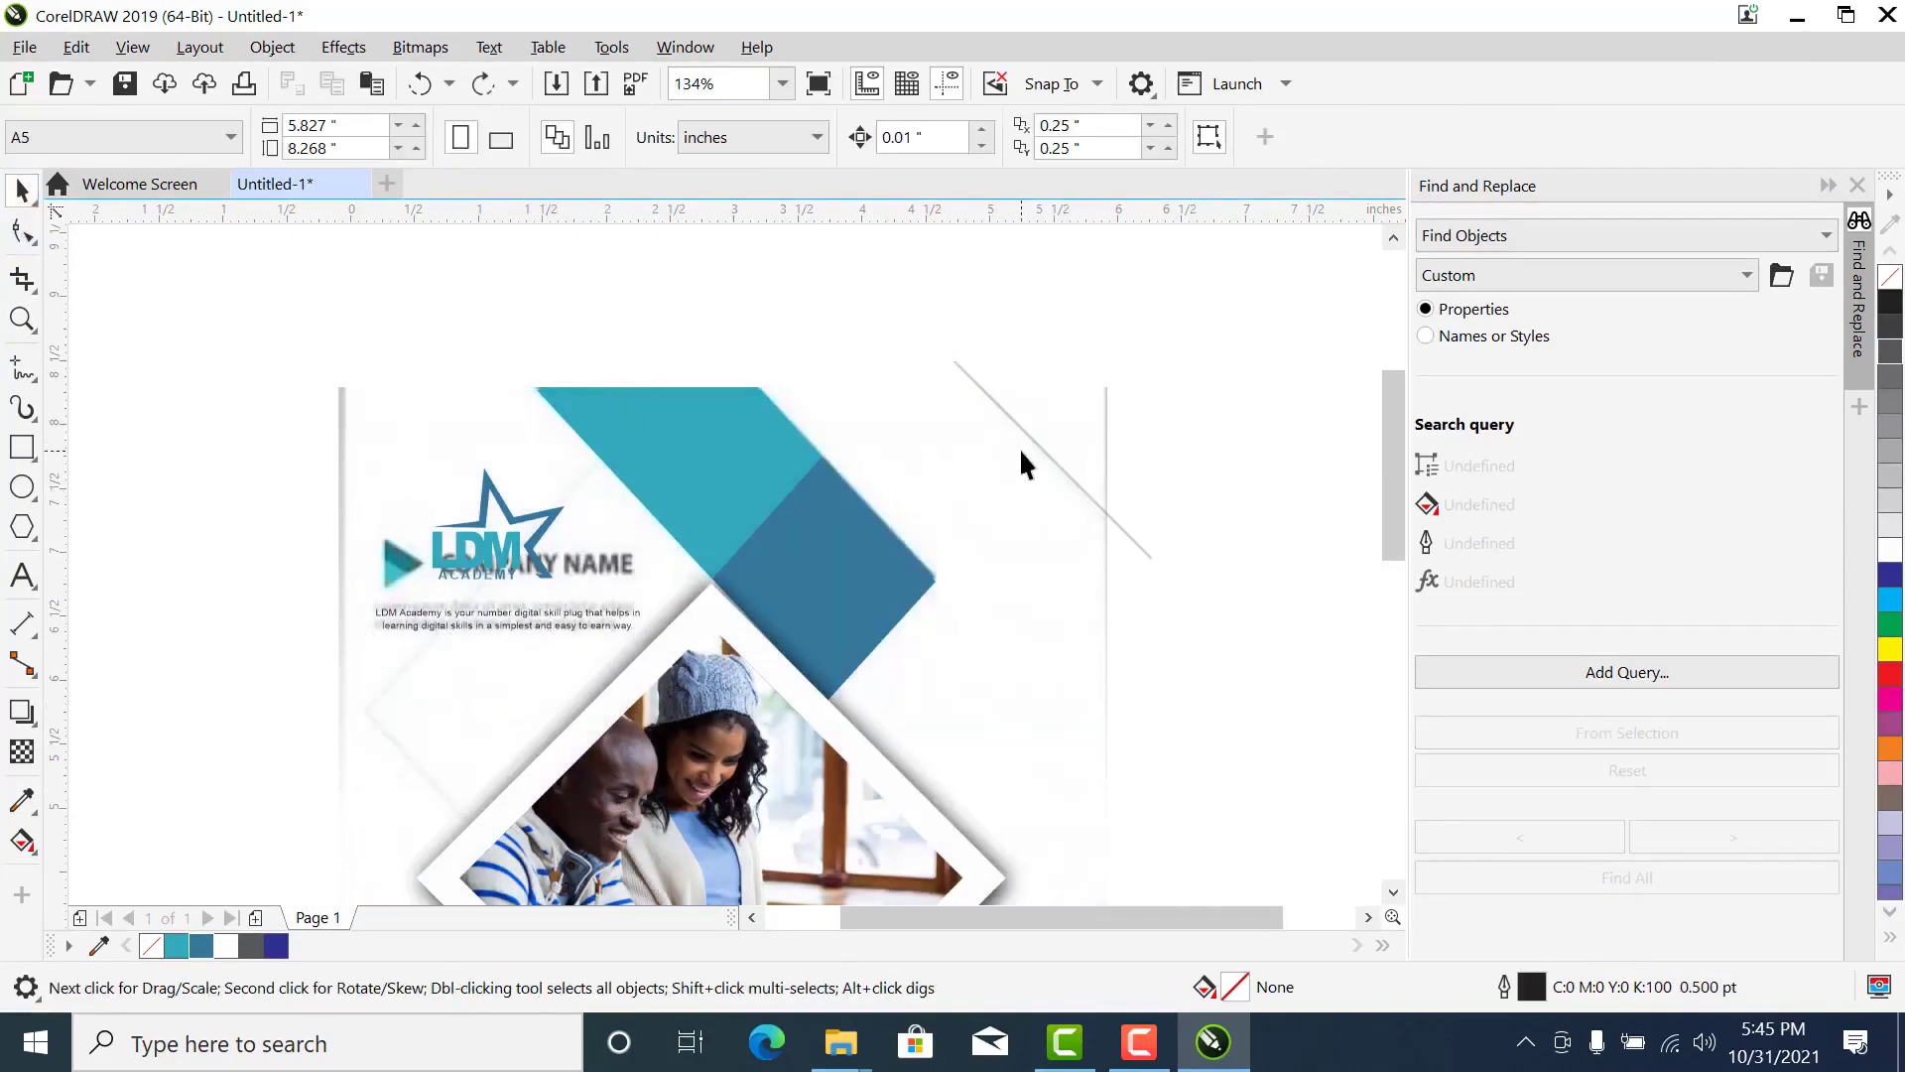
left_click(1038, 445)
left_click_drag(1044, 445, 453, 723)
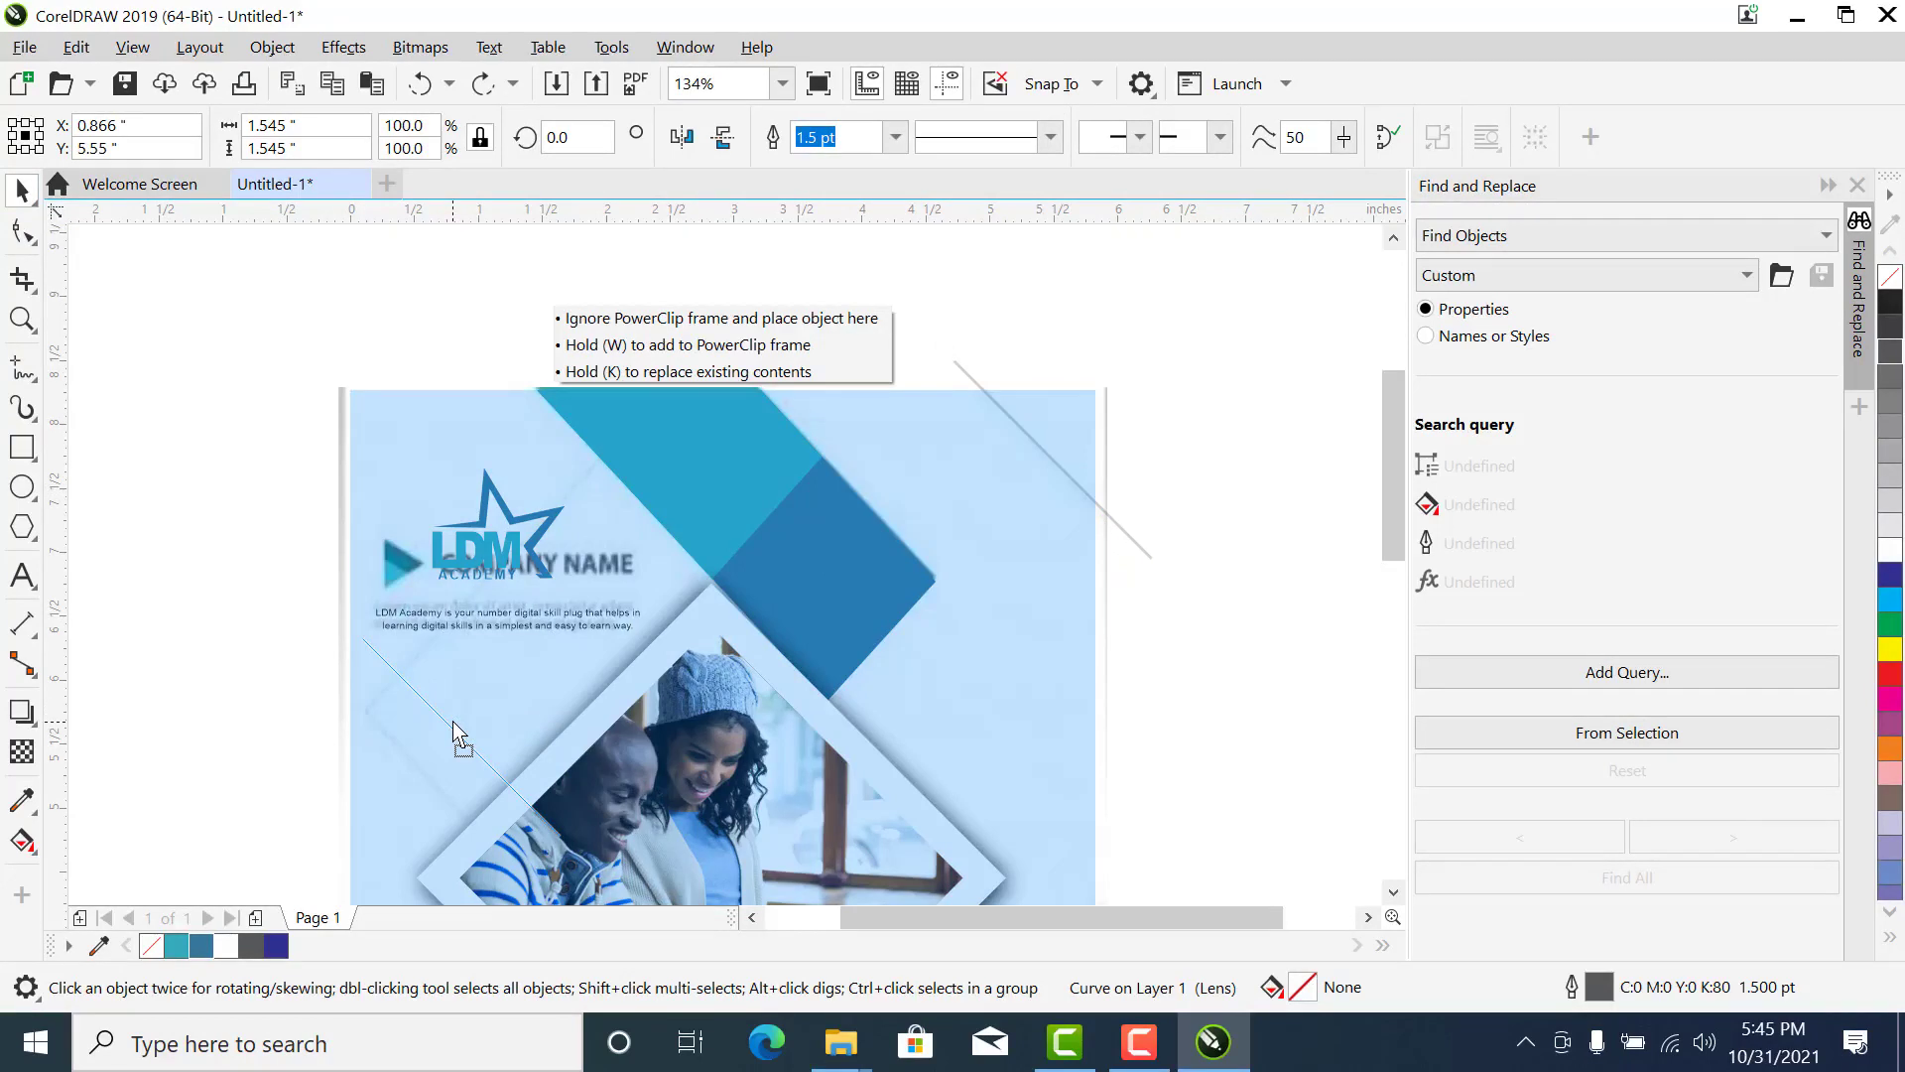
mouse_move(452, 722)
left_mouse_down()
mouse_move(518, 675)
mouse_move(462, 697)
left_mouse_up()
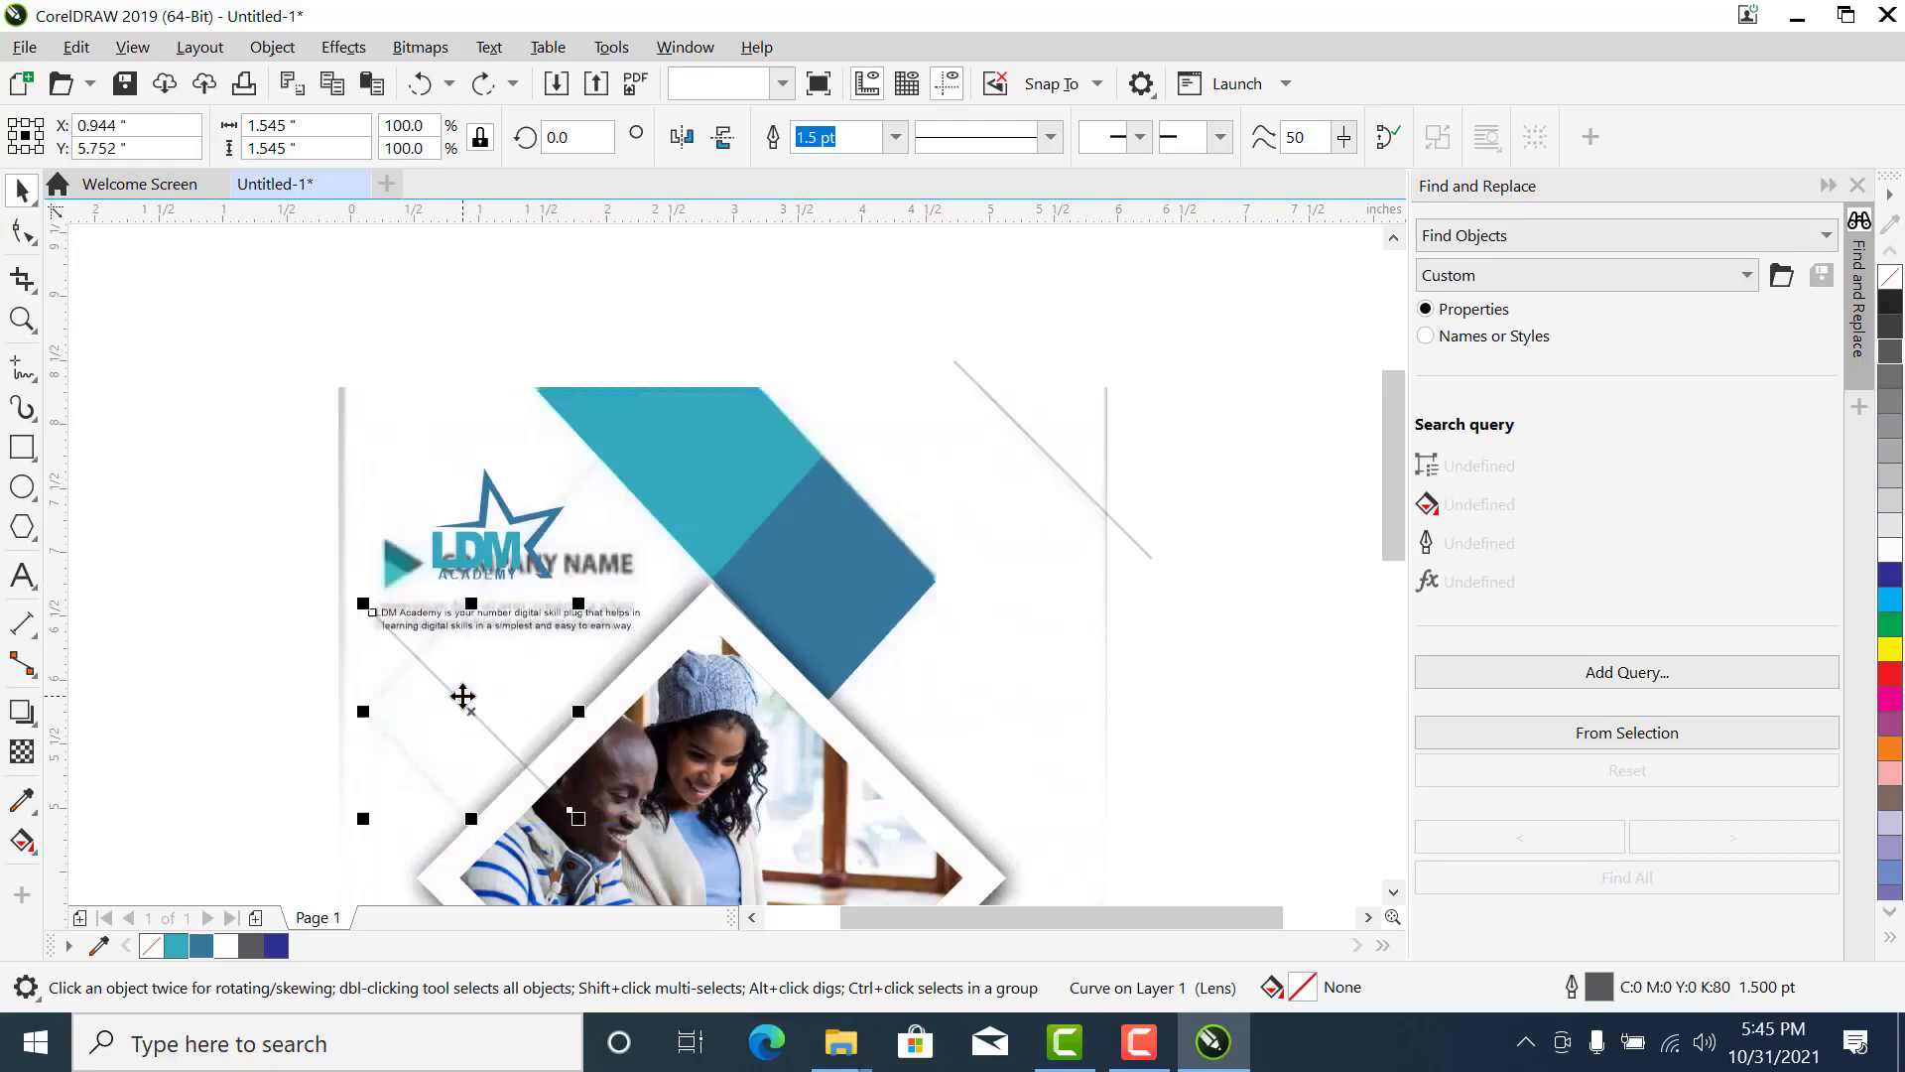
- Reshape the copied line by its end nodes so it rises from the page's left side to the teal band's edge
left_click(25, 232)
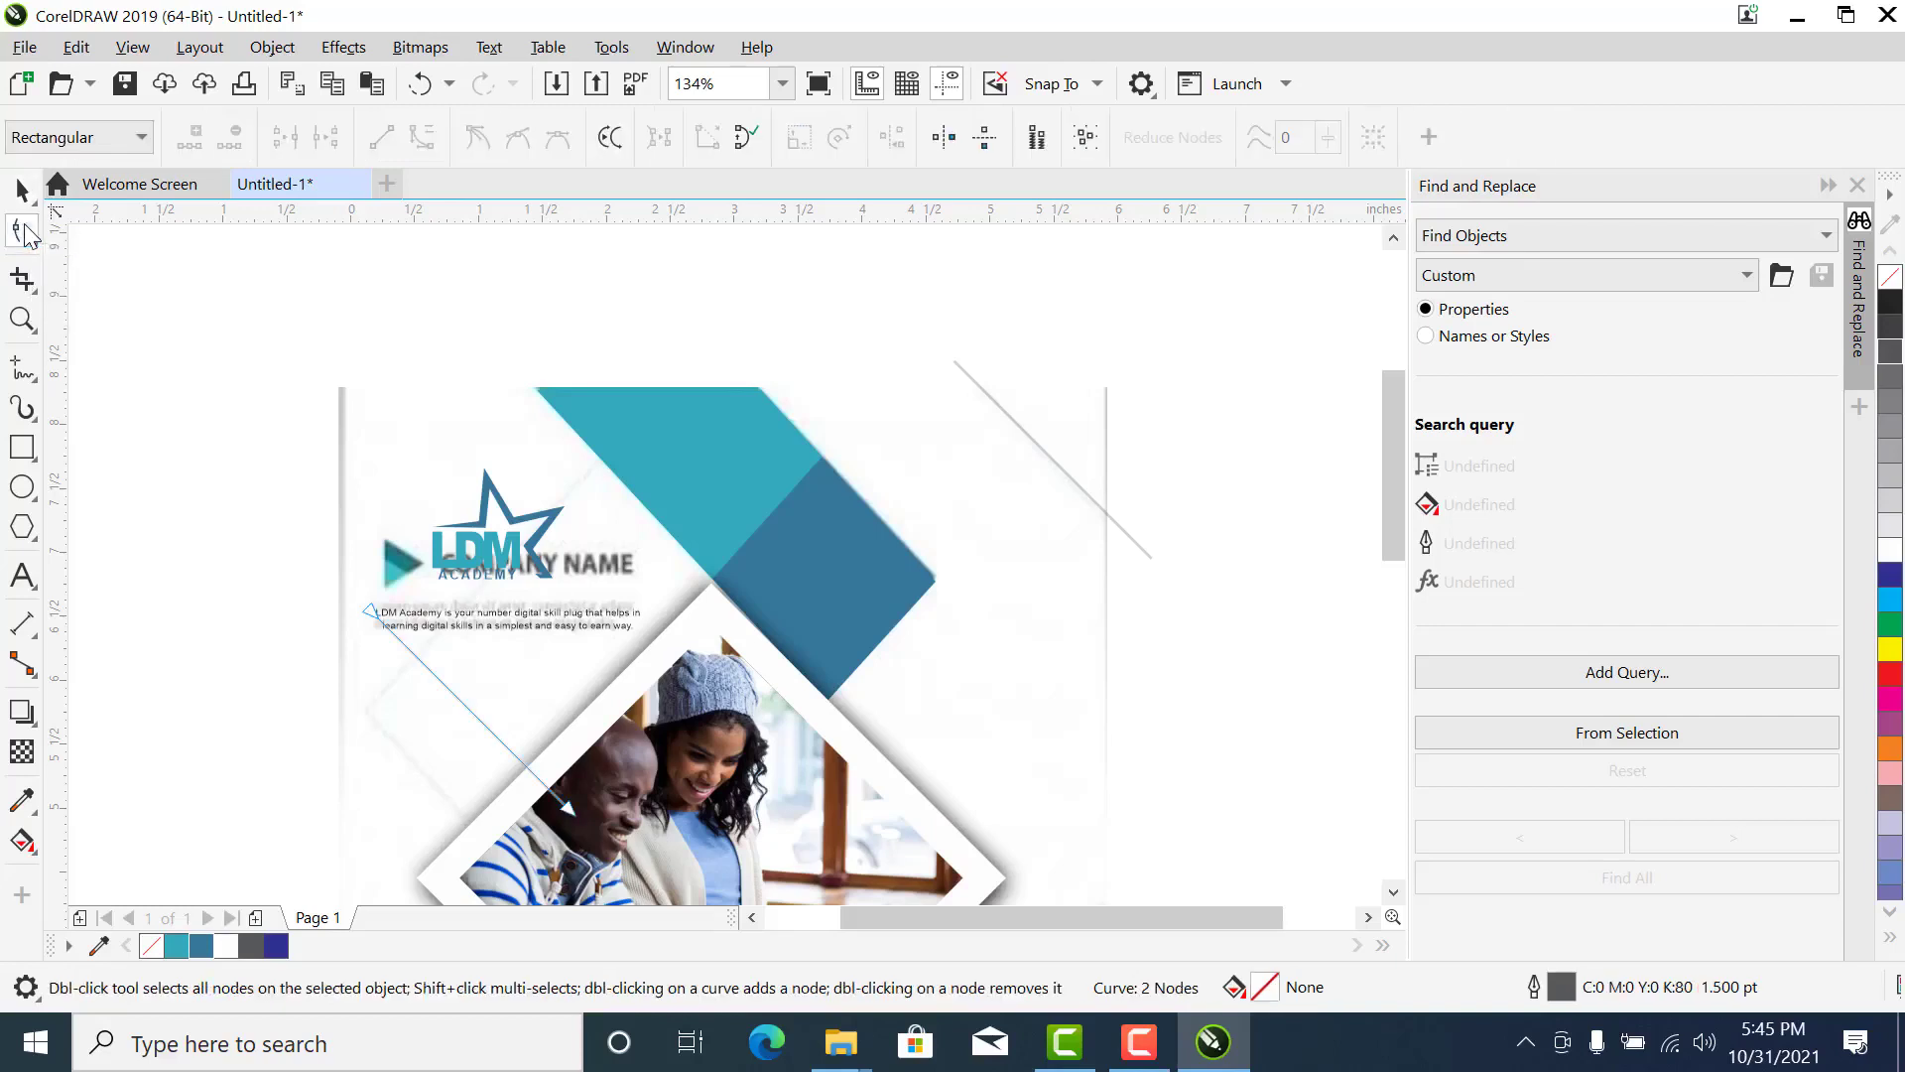
left_click_drag(568, 811, 602, 453)
left_click_drag(369, 615, 371, 691)
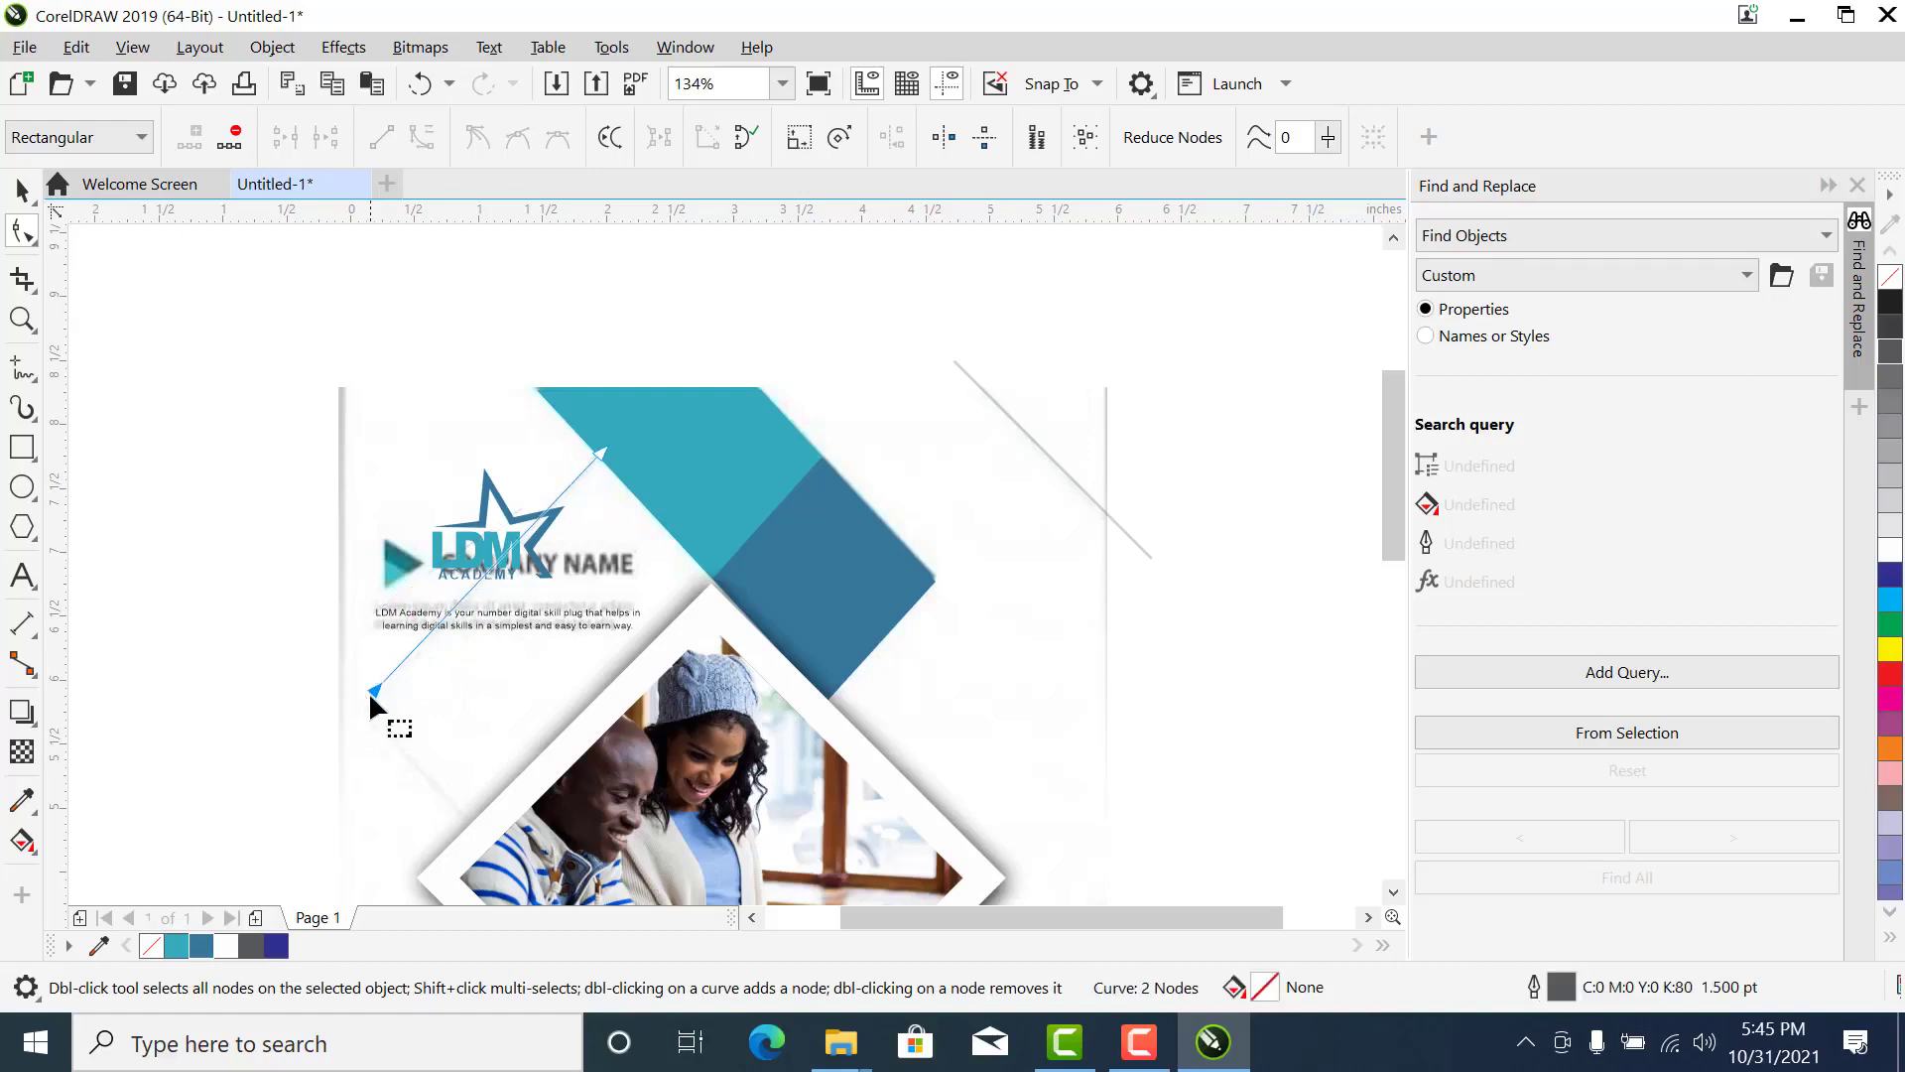
key("space")
- Duplicate the rising line and reshape the copy by its nodes to descend from the left corner to the photo frame
key("z")
left_click_drag(258, 373, 890, 915)
key("space")
left_click_drag(732, 340, 703, 492)
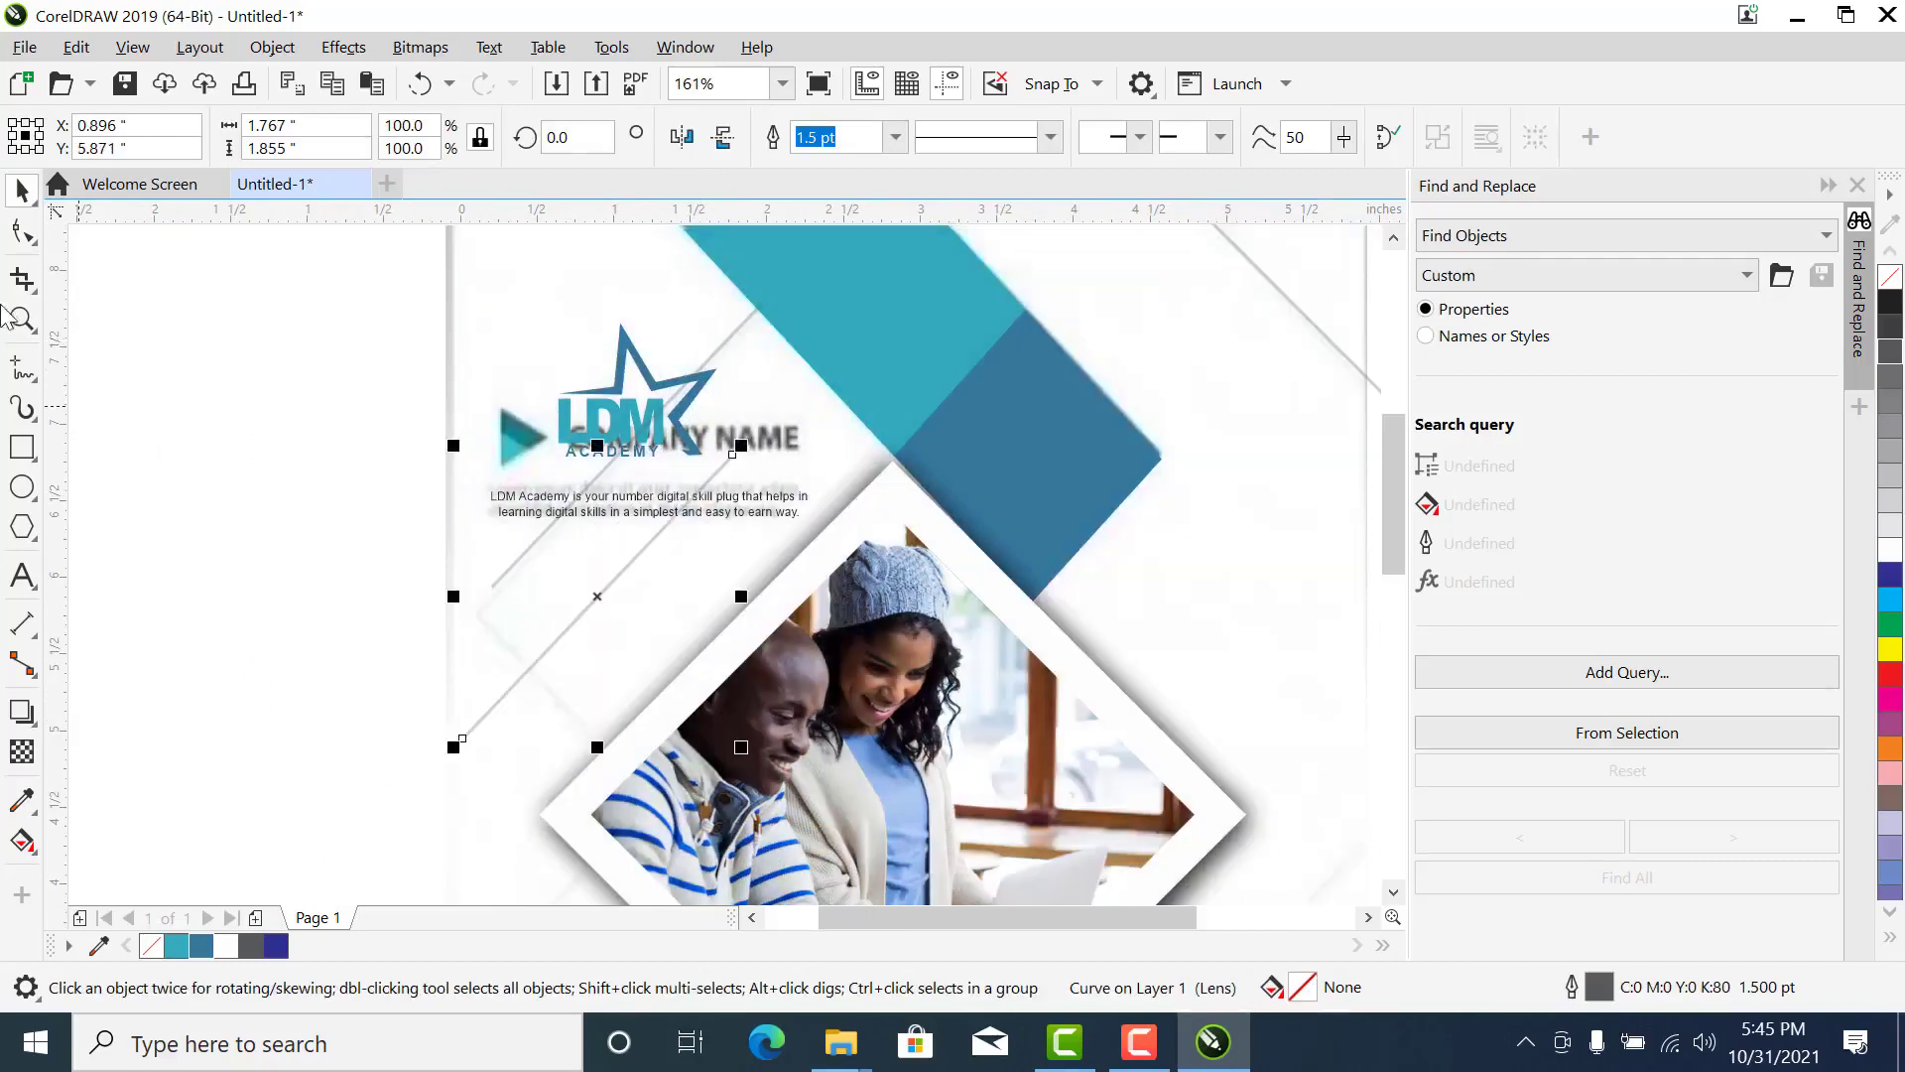
left_click(22, 231)
left_click_drag(476, 709, 496, 582)
left_click_drag(751, 458, 643, 770)
left_click_drag(498, 576, 479, 621)
- Adjust the end nodes of the rising and descending lines so they meet in a corner at the page's left side
key("z")
left_click_drag(332, 480, 715, 765)
key("space")
left_click(26, 235)
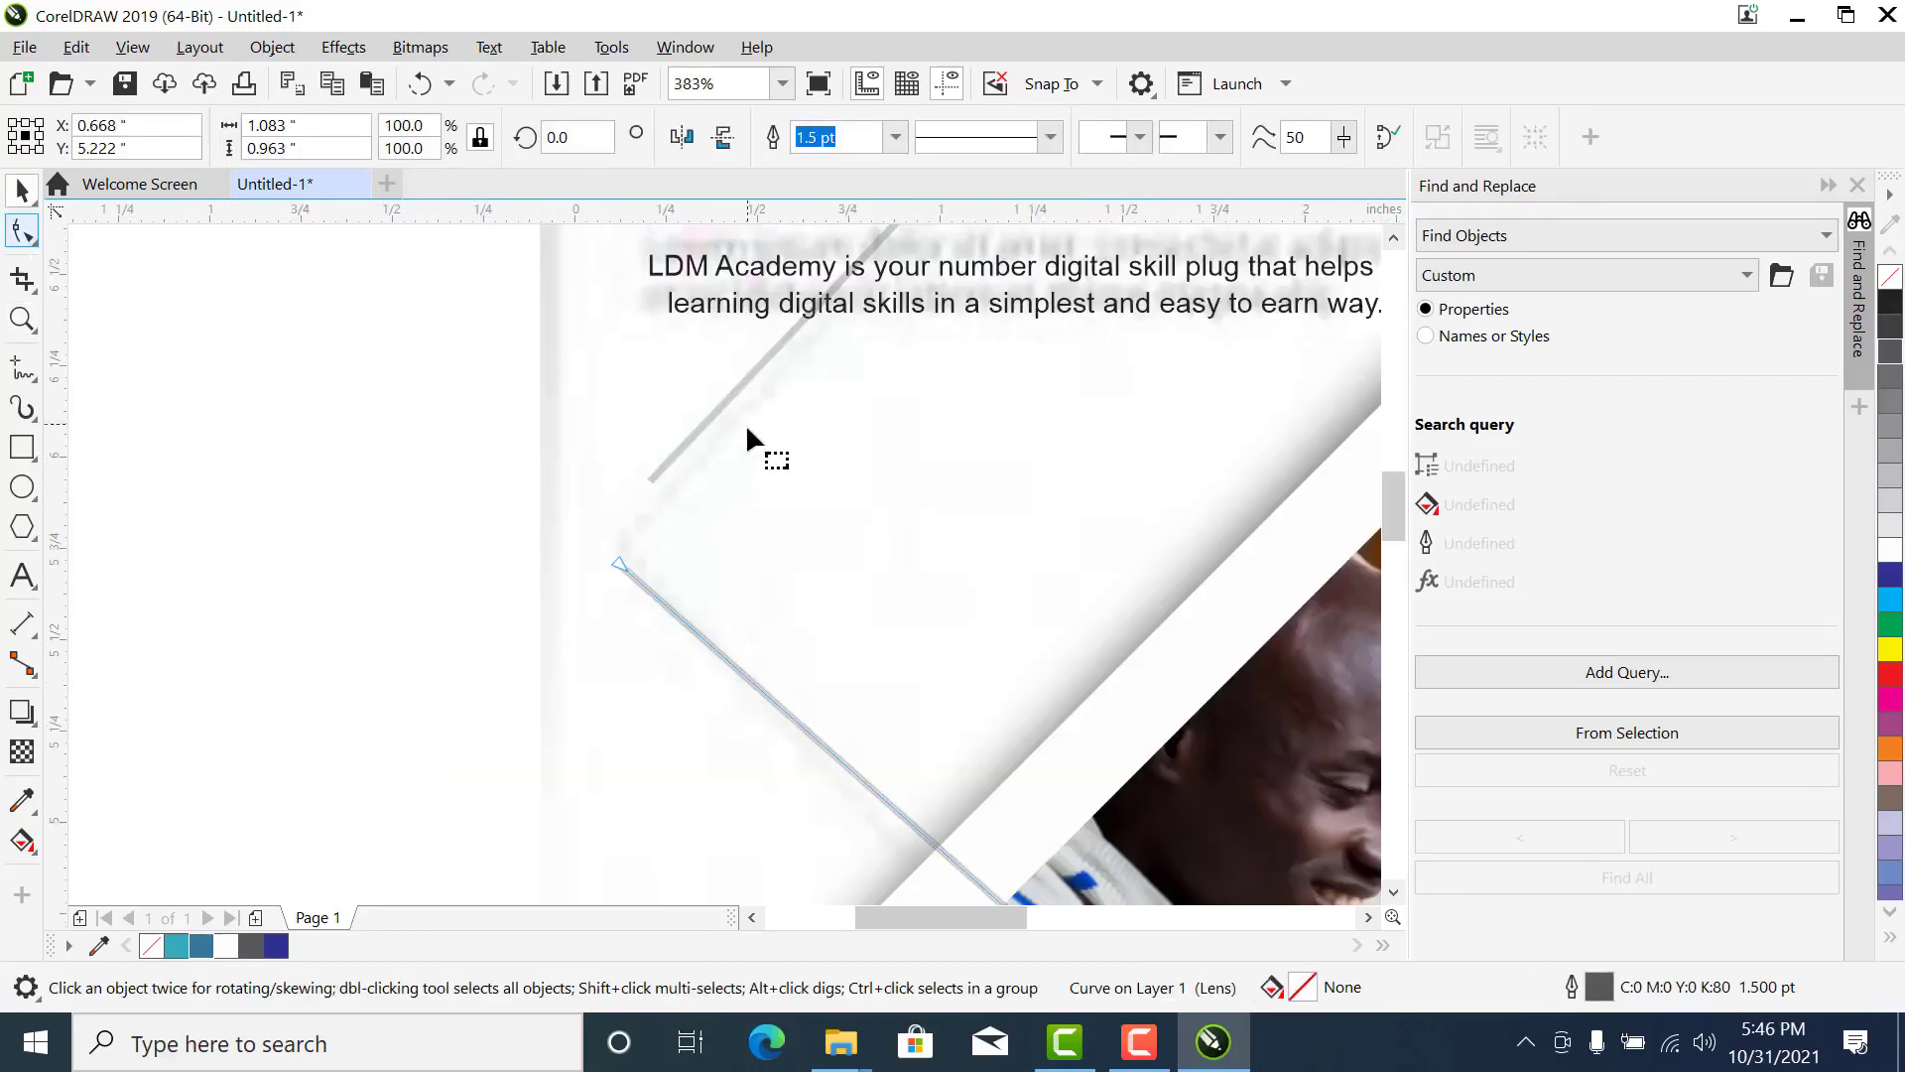
left_click_drag(646, 482, 608, 559)
key("z")
left_click_drag(519, 472, 718, 650)
left_click(26, 234)
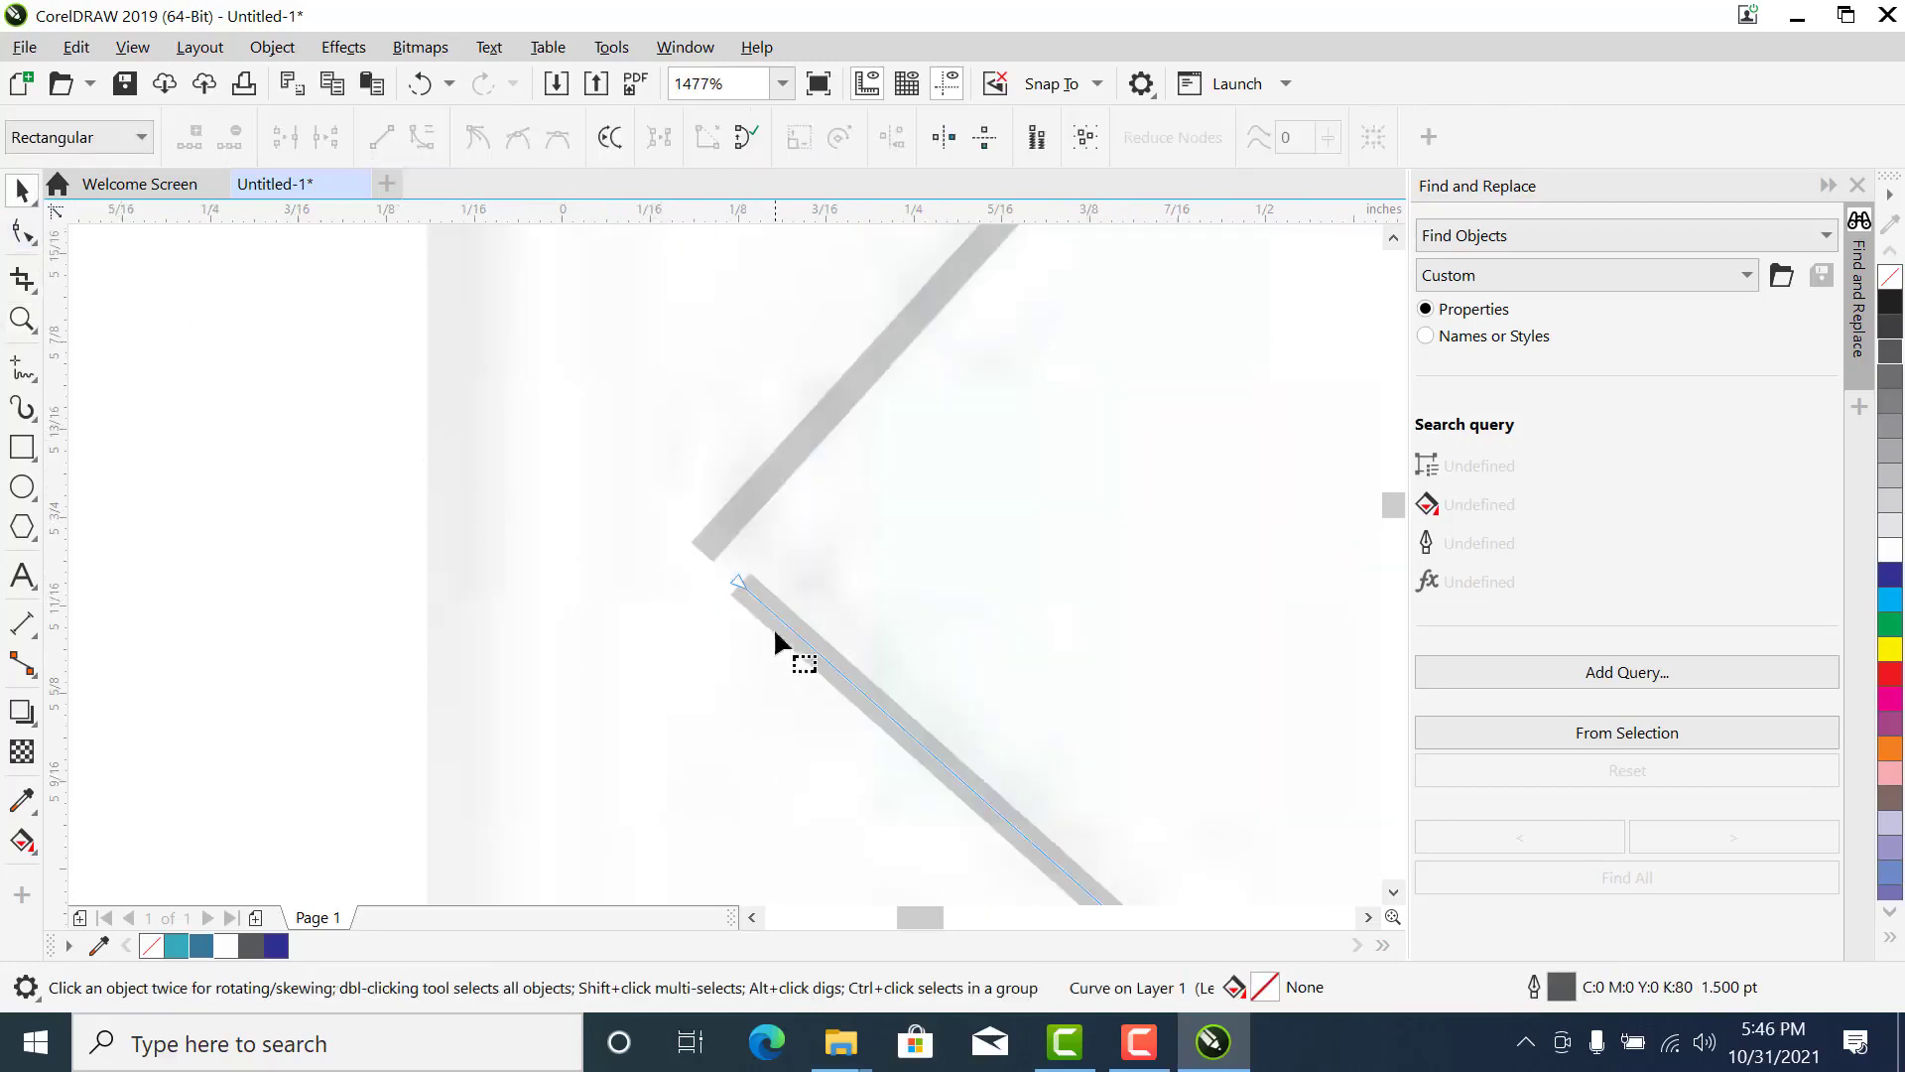
left_click_drag(740, 577, 694, 544)
- Place a copy of the rising line on the lower right of the page, beside the small blue diamond
left_click(752, 498)
key("space")
scroll(753, 498, "down", 4)
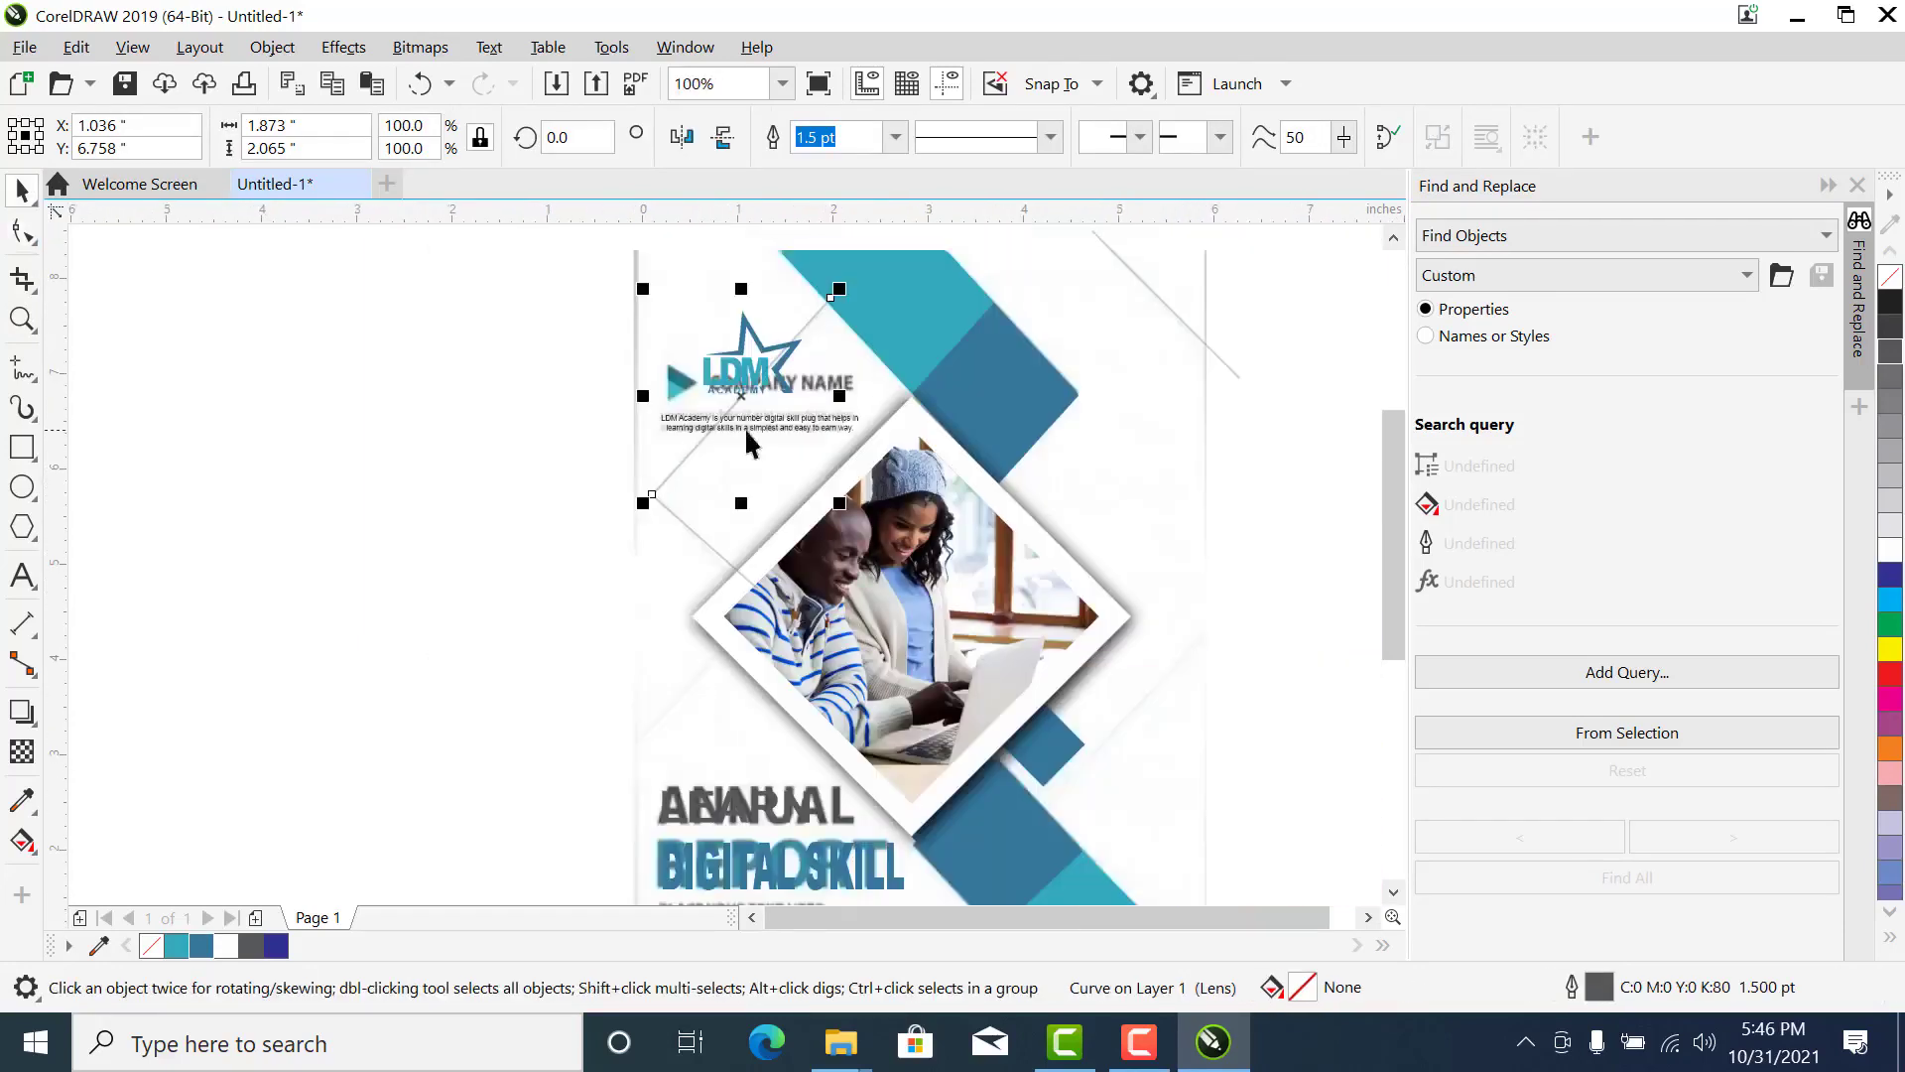
scroll(938, 592, "down", 1)
key("z")
left_click_drag(1241, 412, 770, 872)
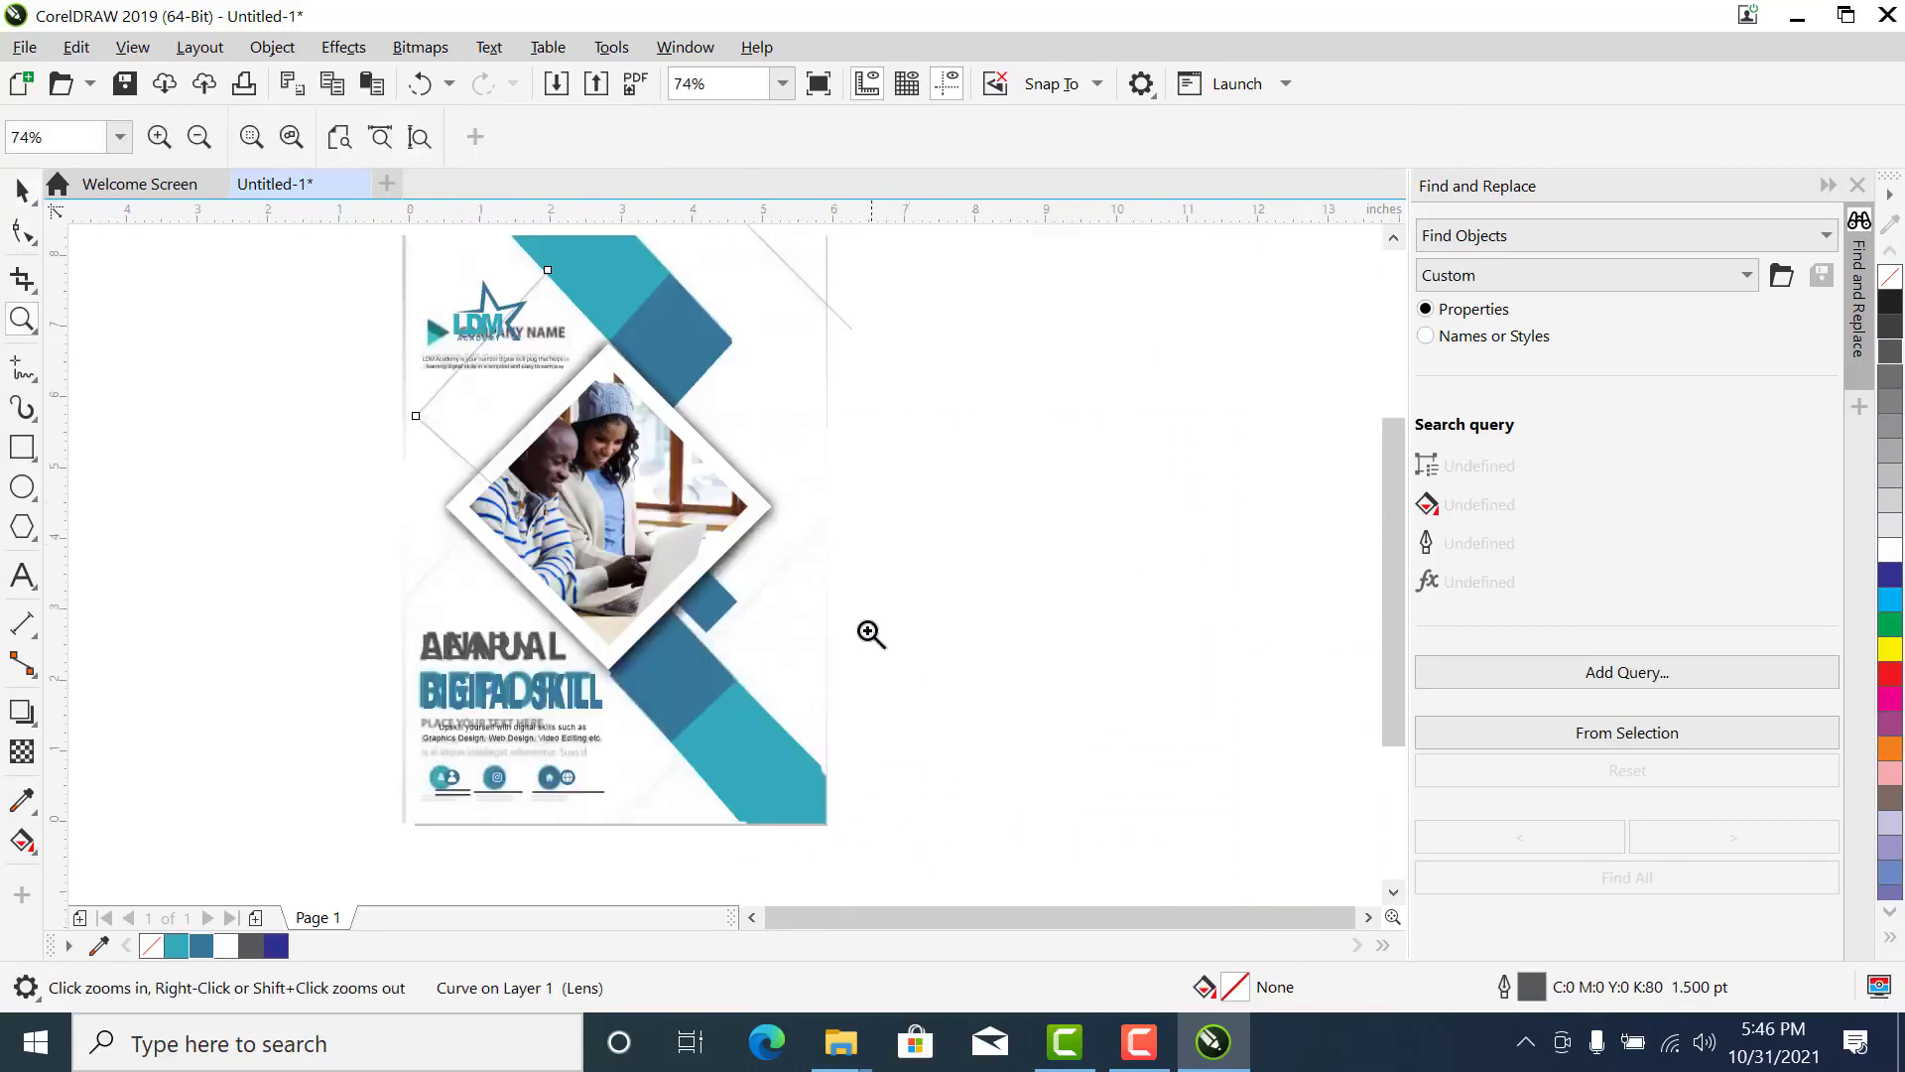
key("space")
left_click_drag(490, 373, 743, 605)
- Shift the copied line slightly to the right, towards the page's right edge, clear of the small blue diamond
key("space")
left_click_drag(954, 415, 577, 746)
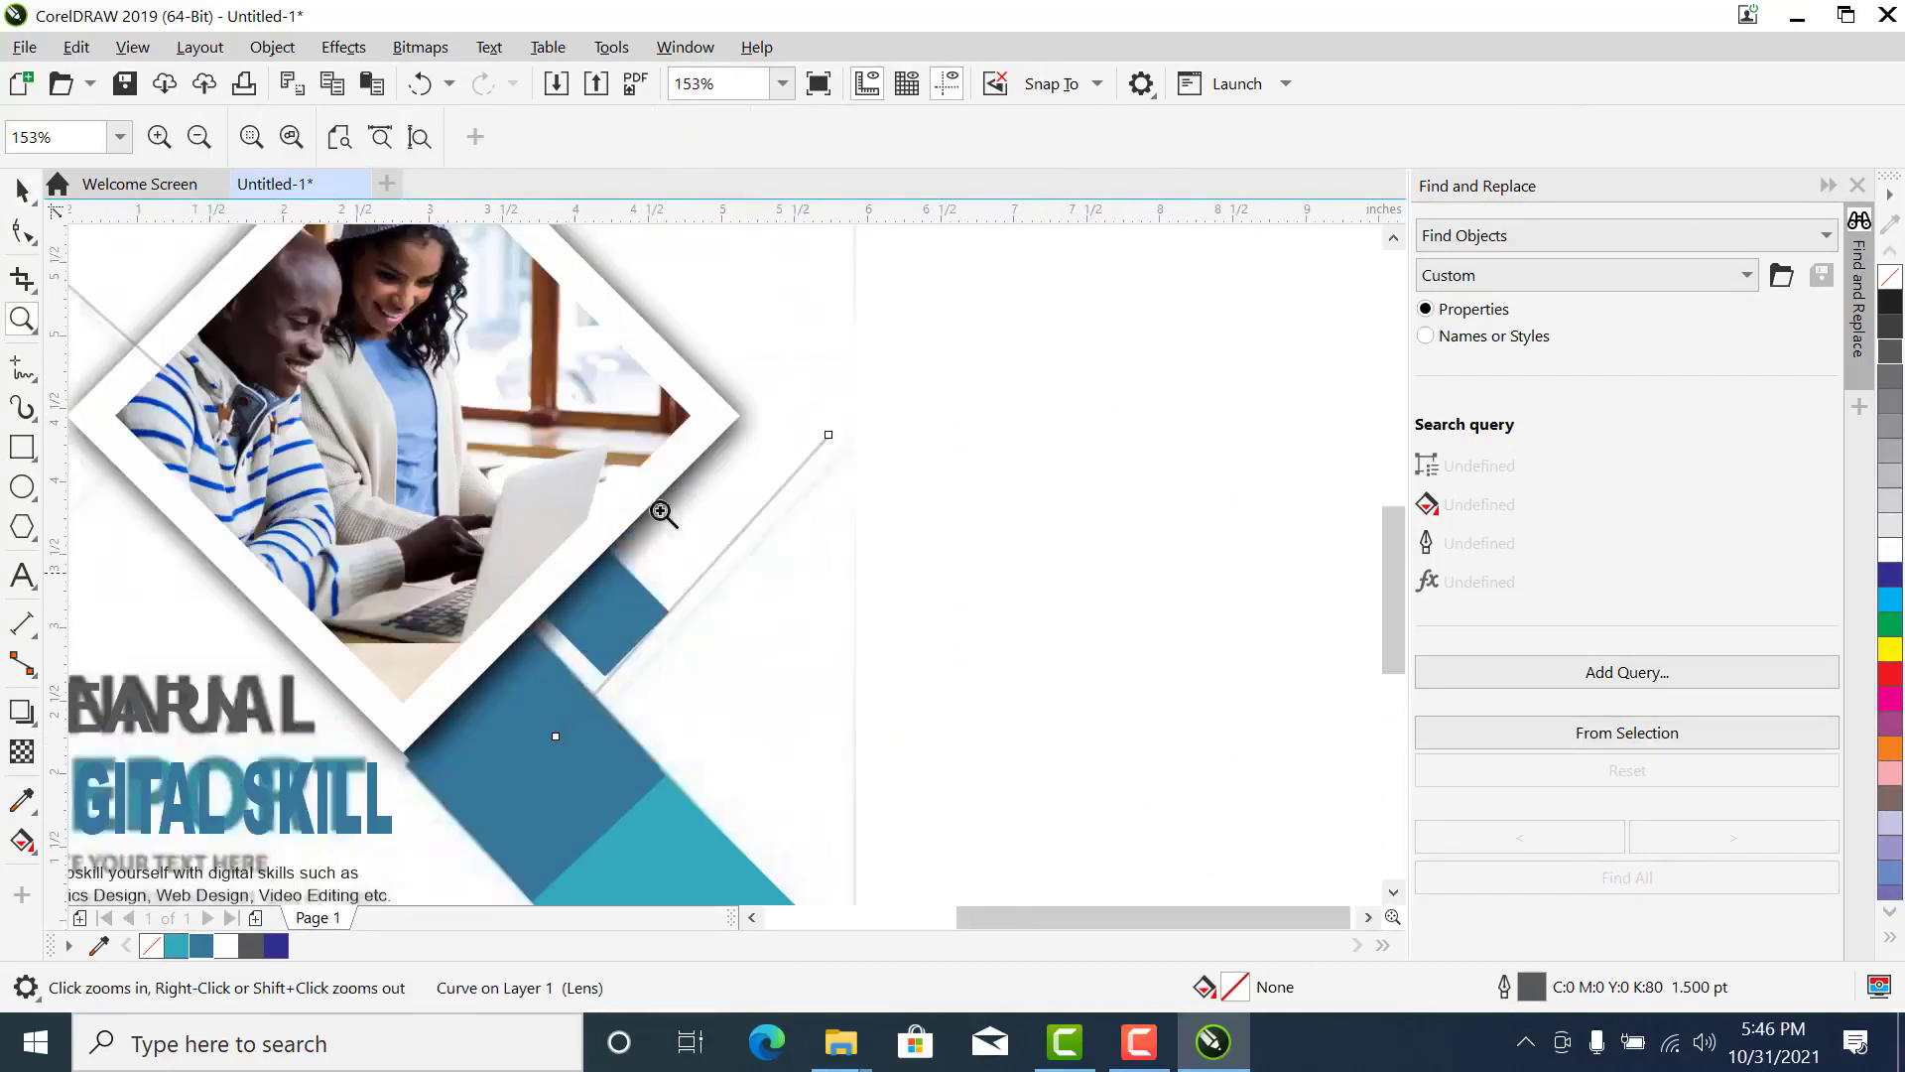
key("space")
left_click_drag(806, 453, 830, 464)
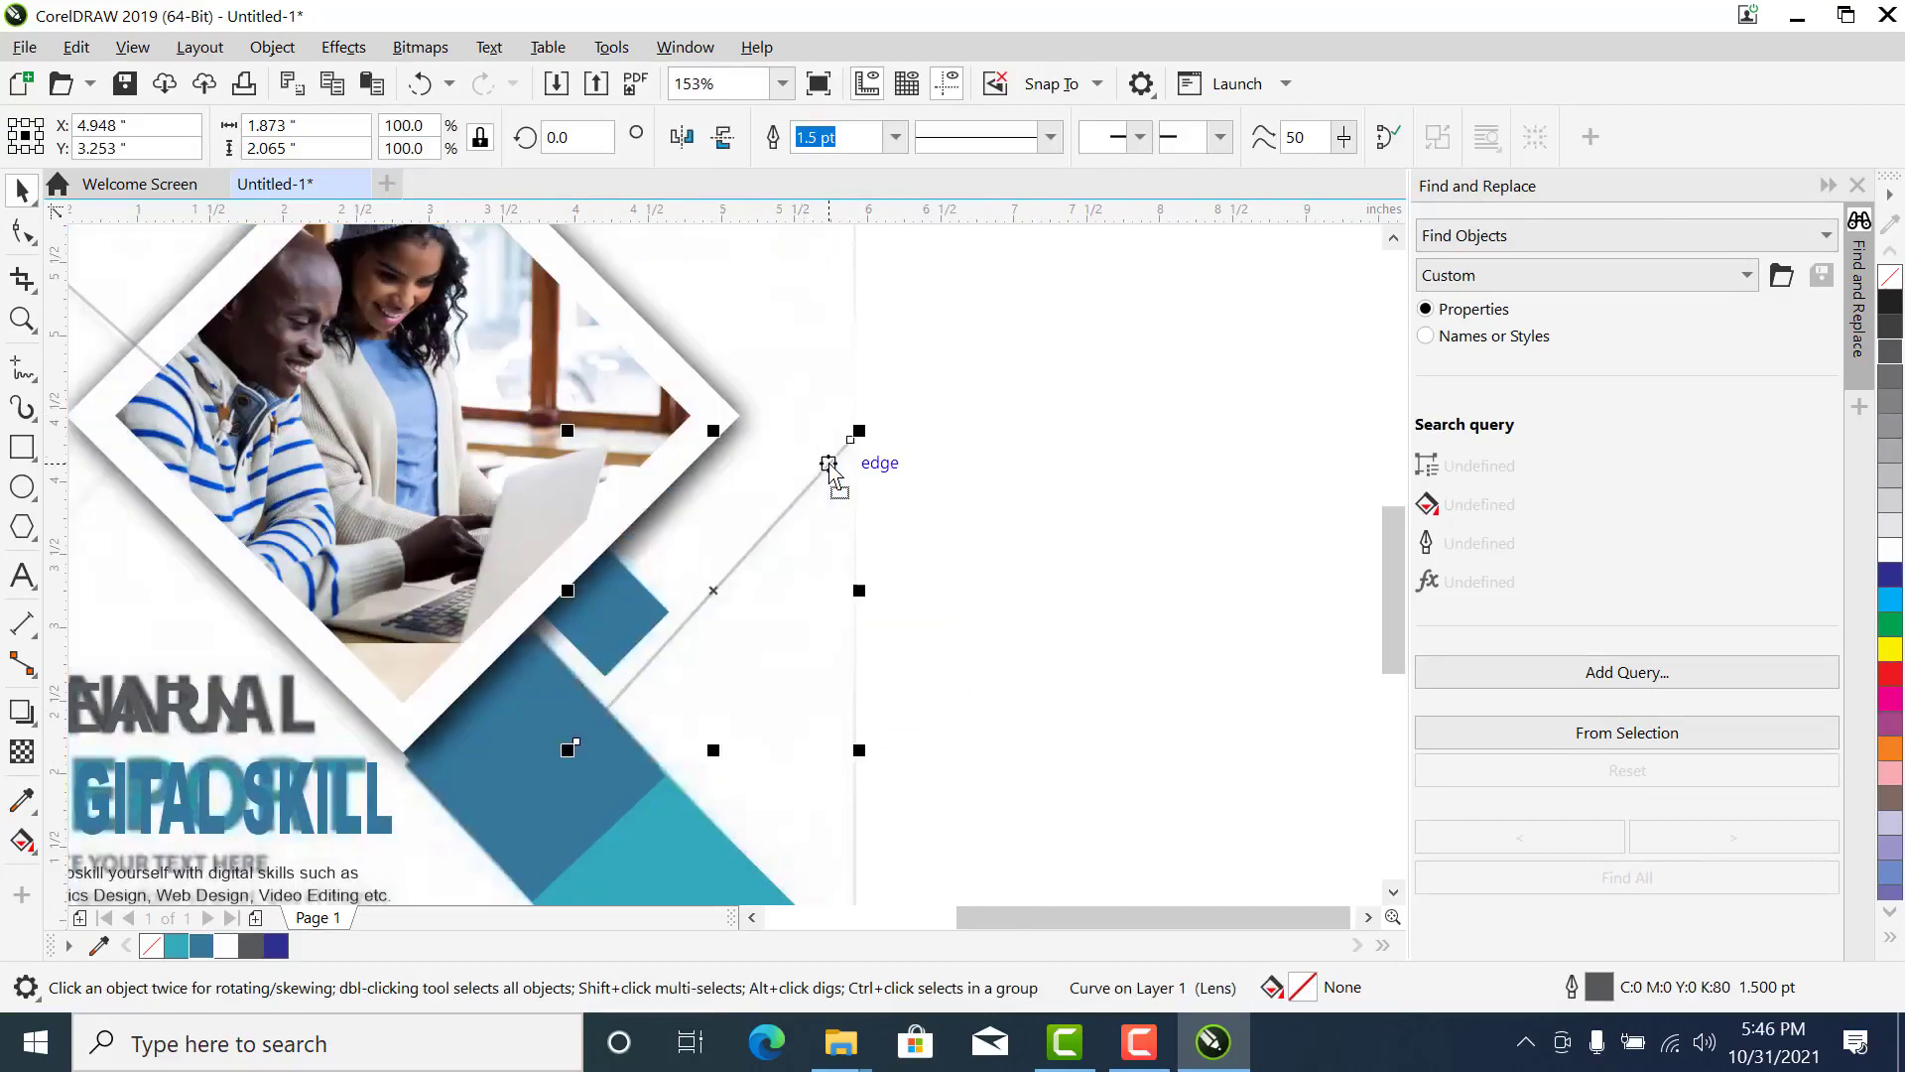
scroll(830, 464, "down", 4)
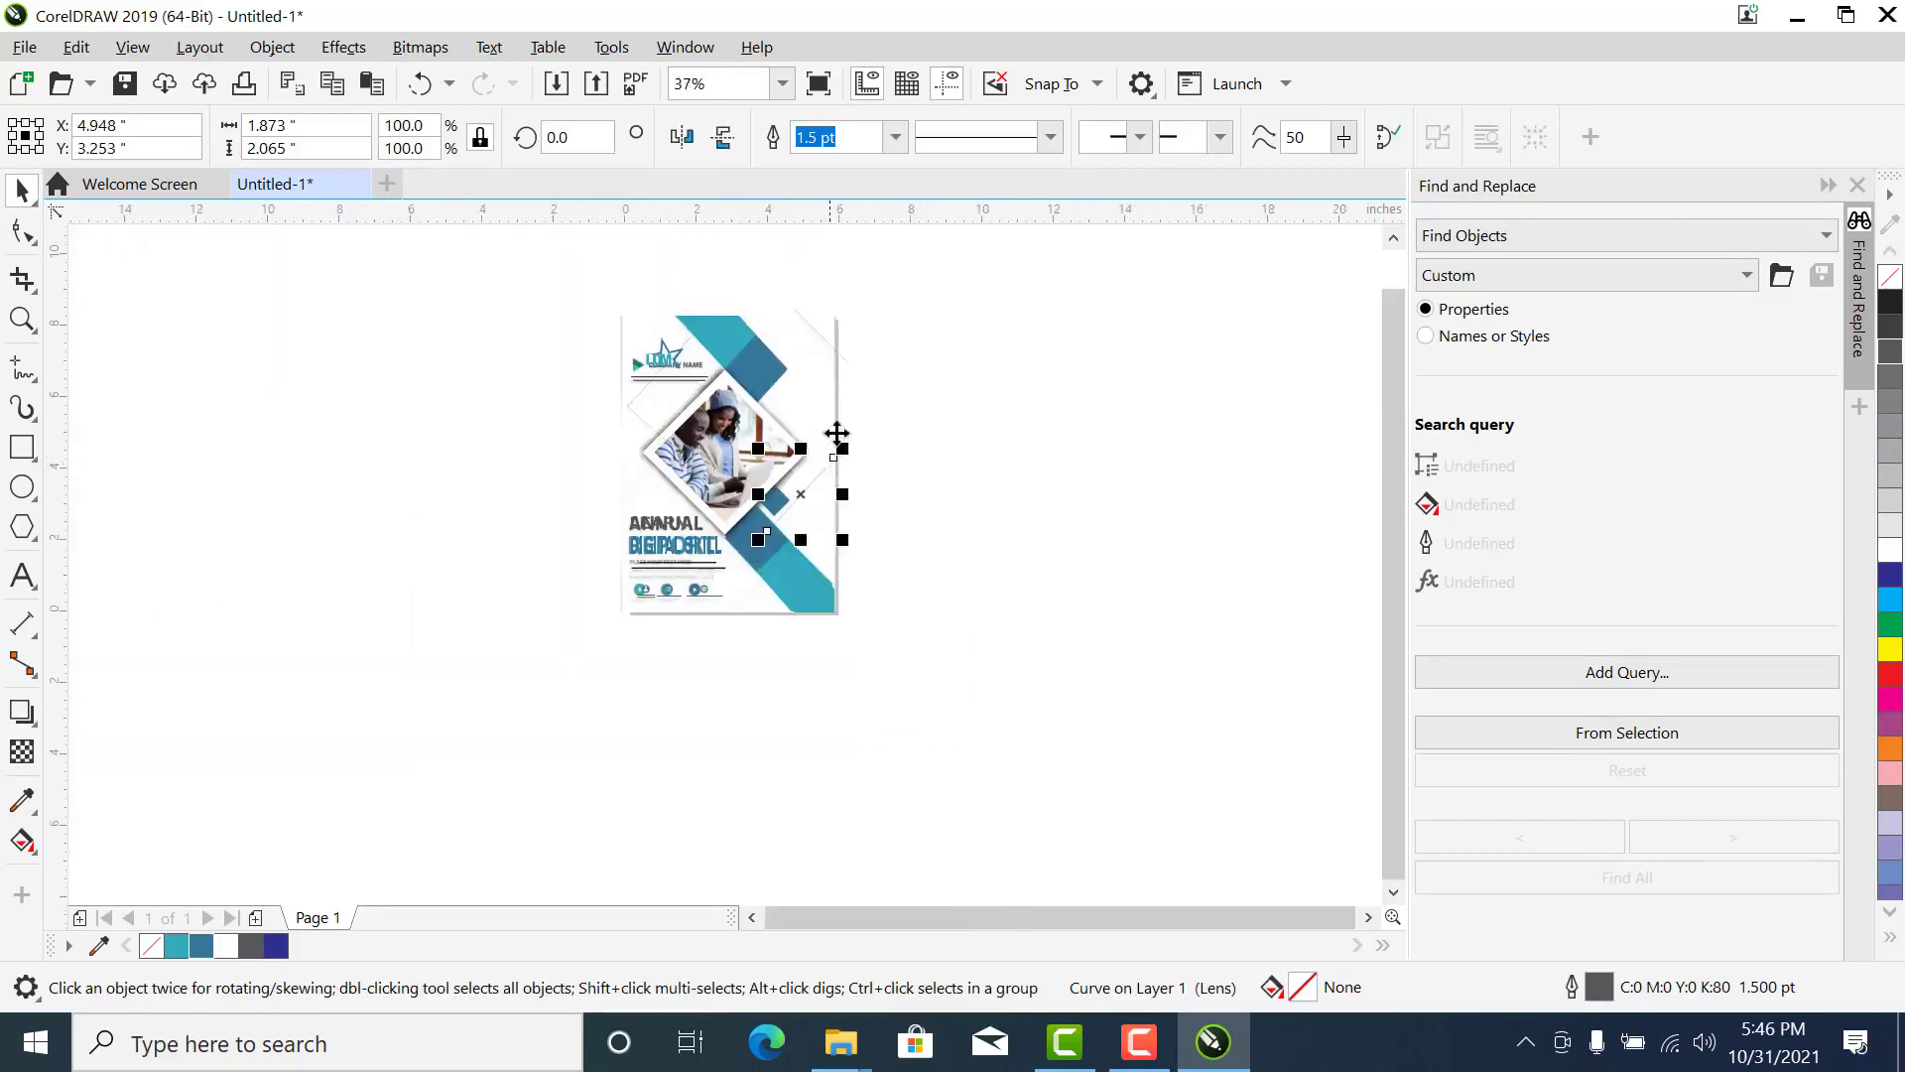
key("z")
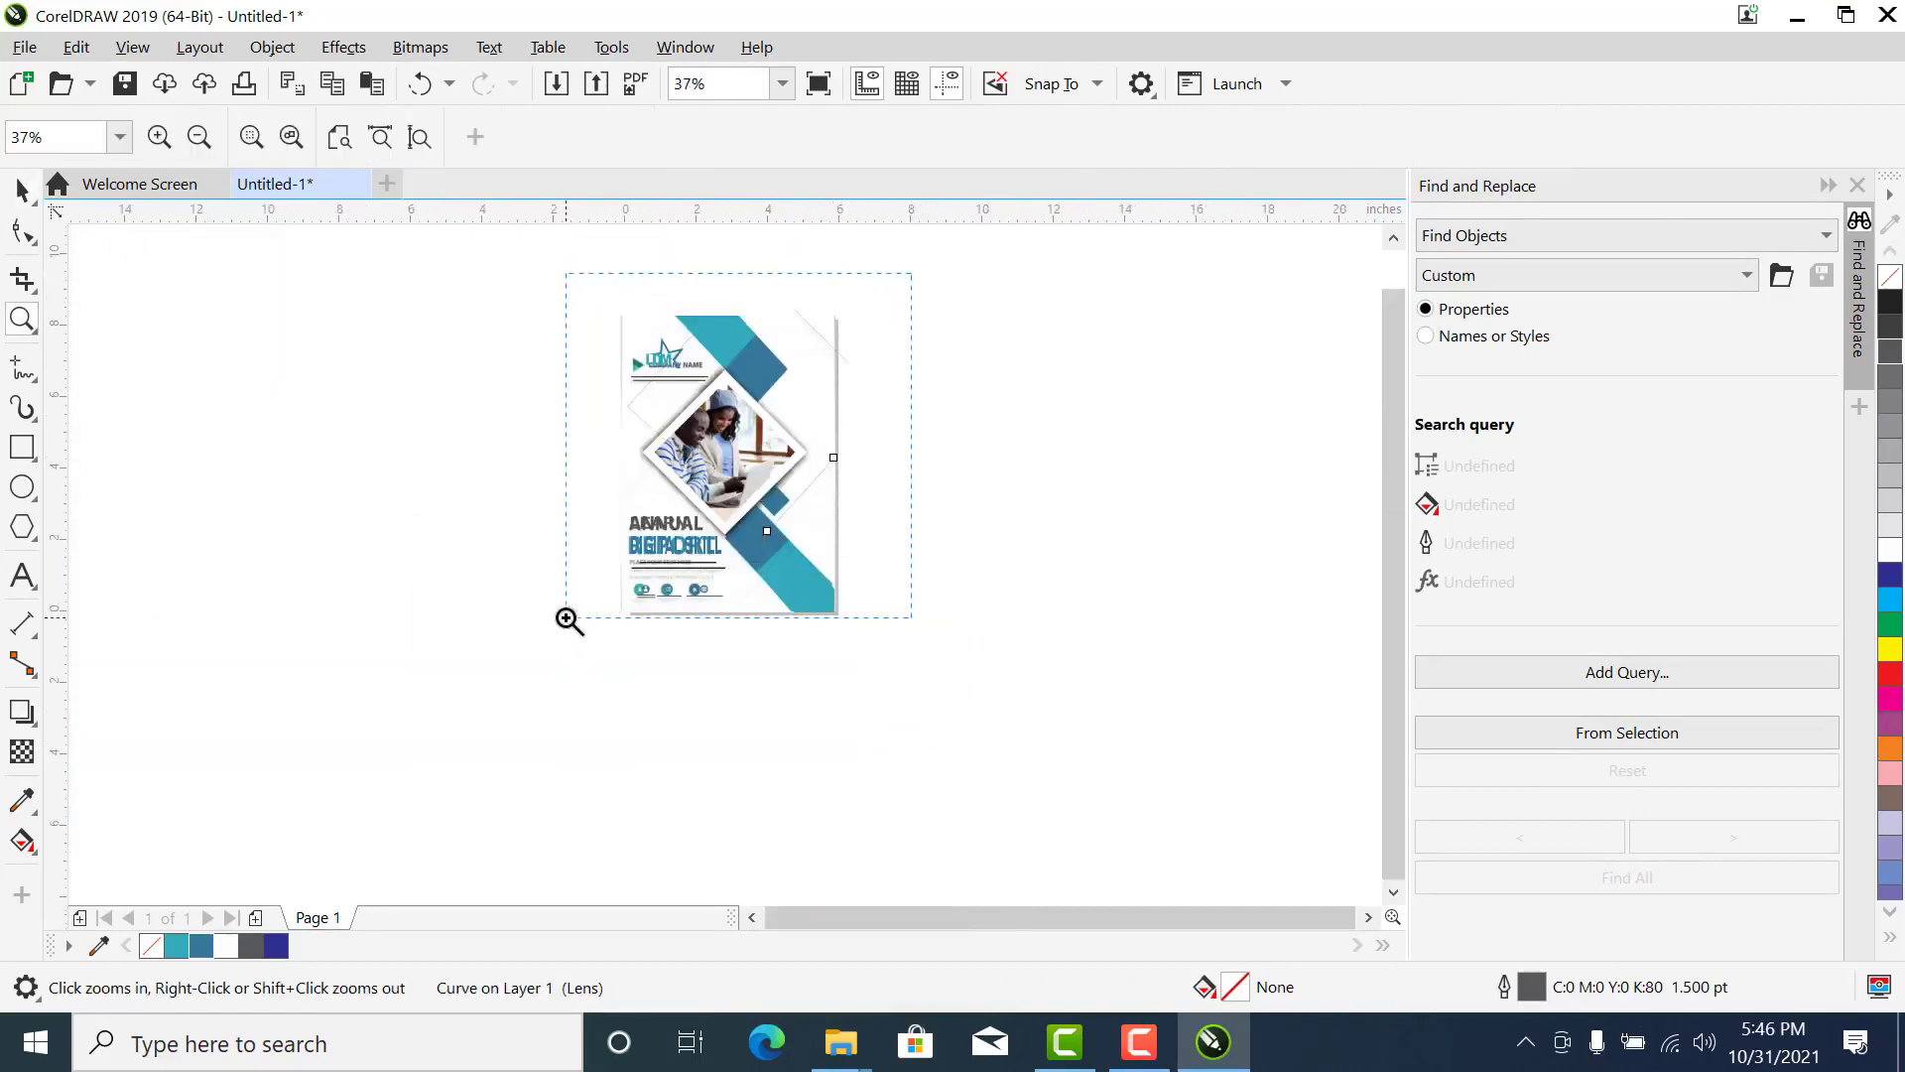
- Select the four thin diagonal background lines together and group them into one object
left_click(737, 442)
key("space")
left_click(1004, 443)
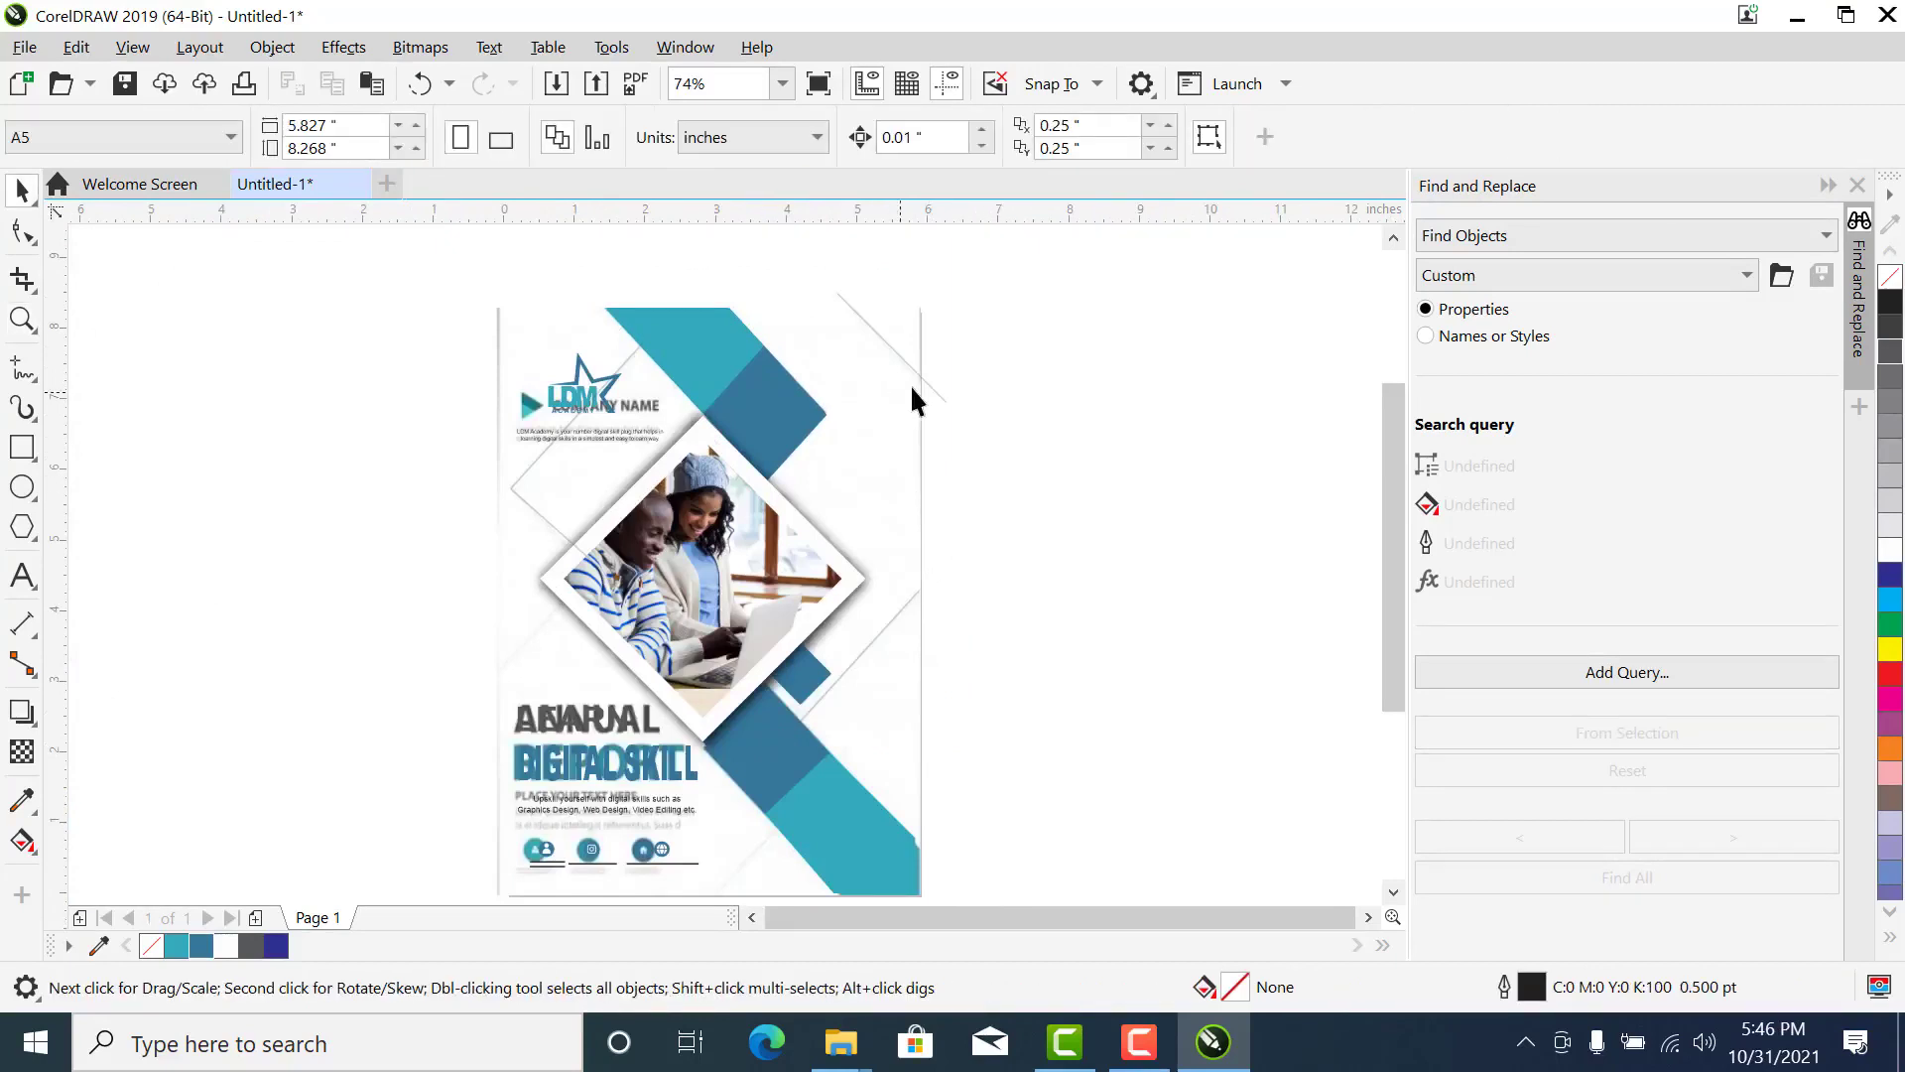
left_click(945, 399)
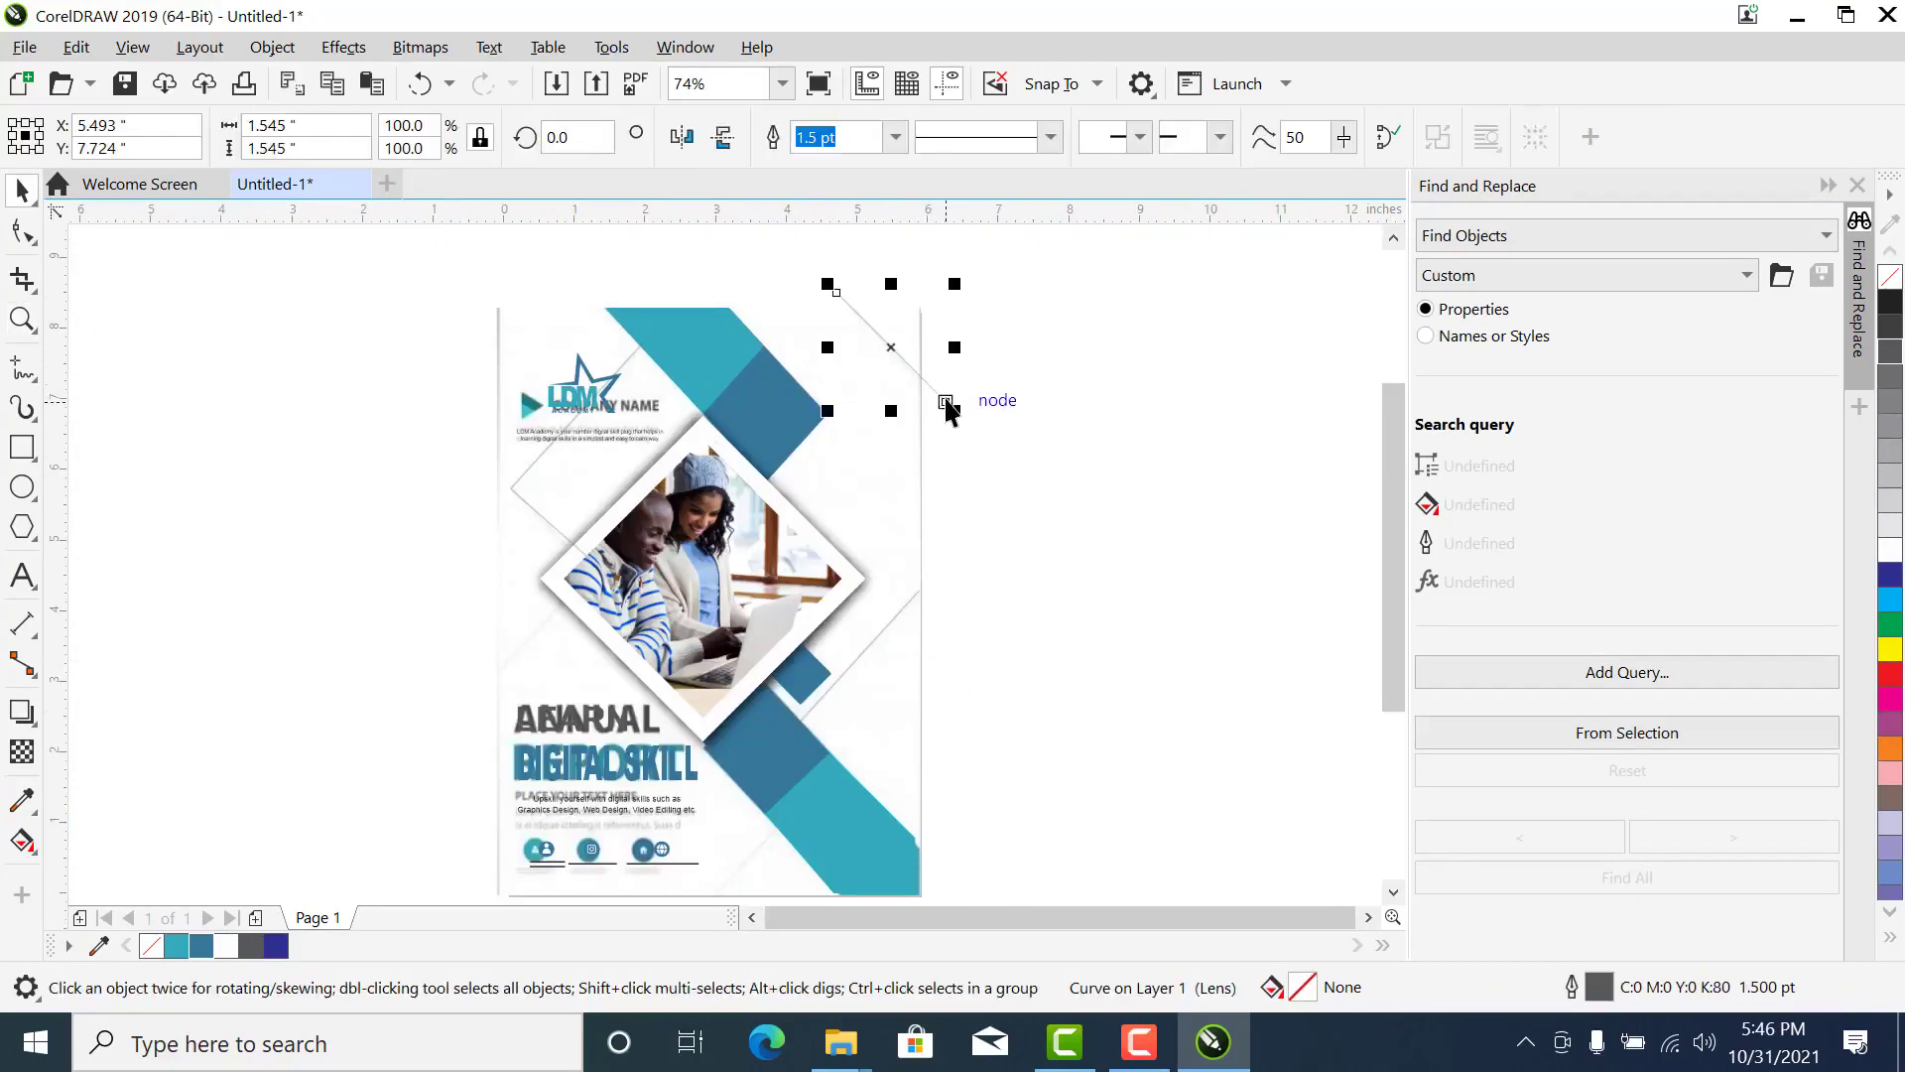
left_click(899, 609, "shift")
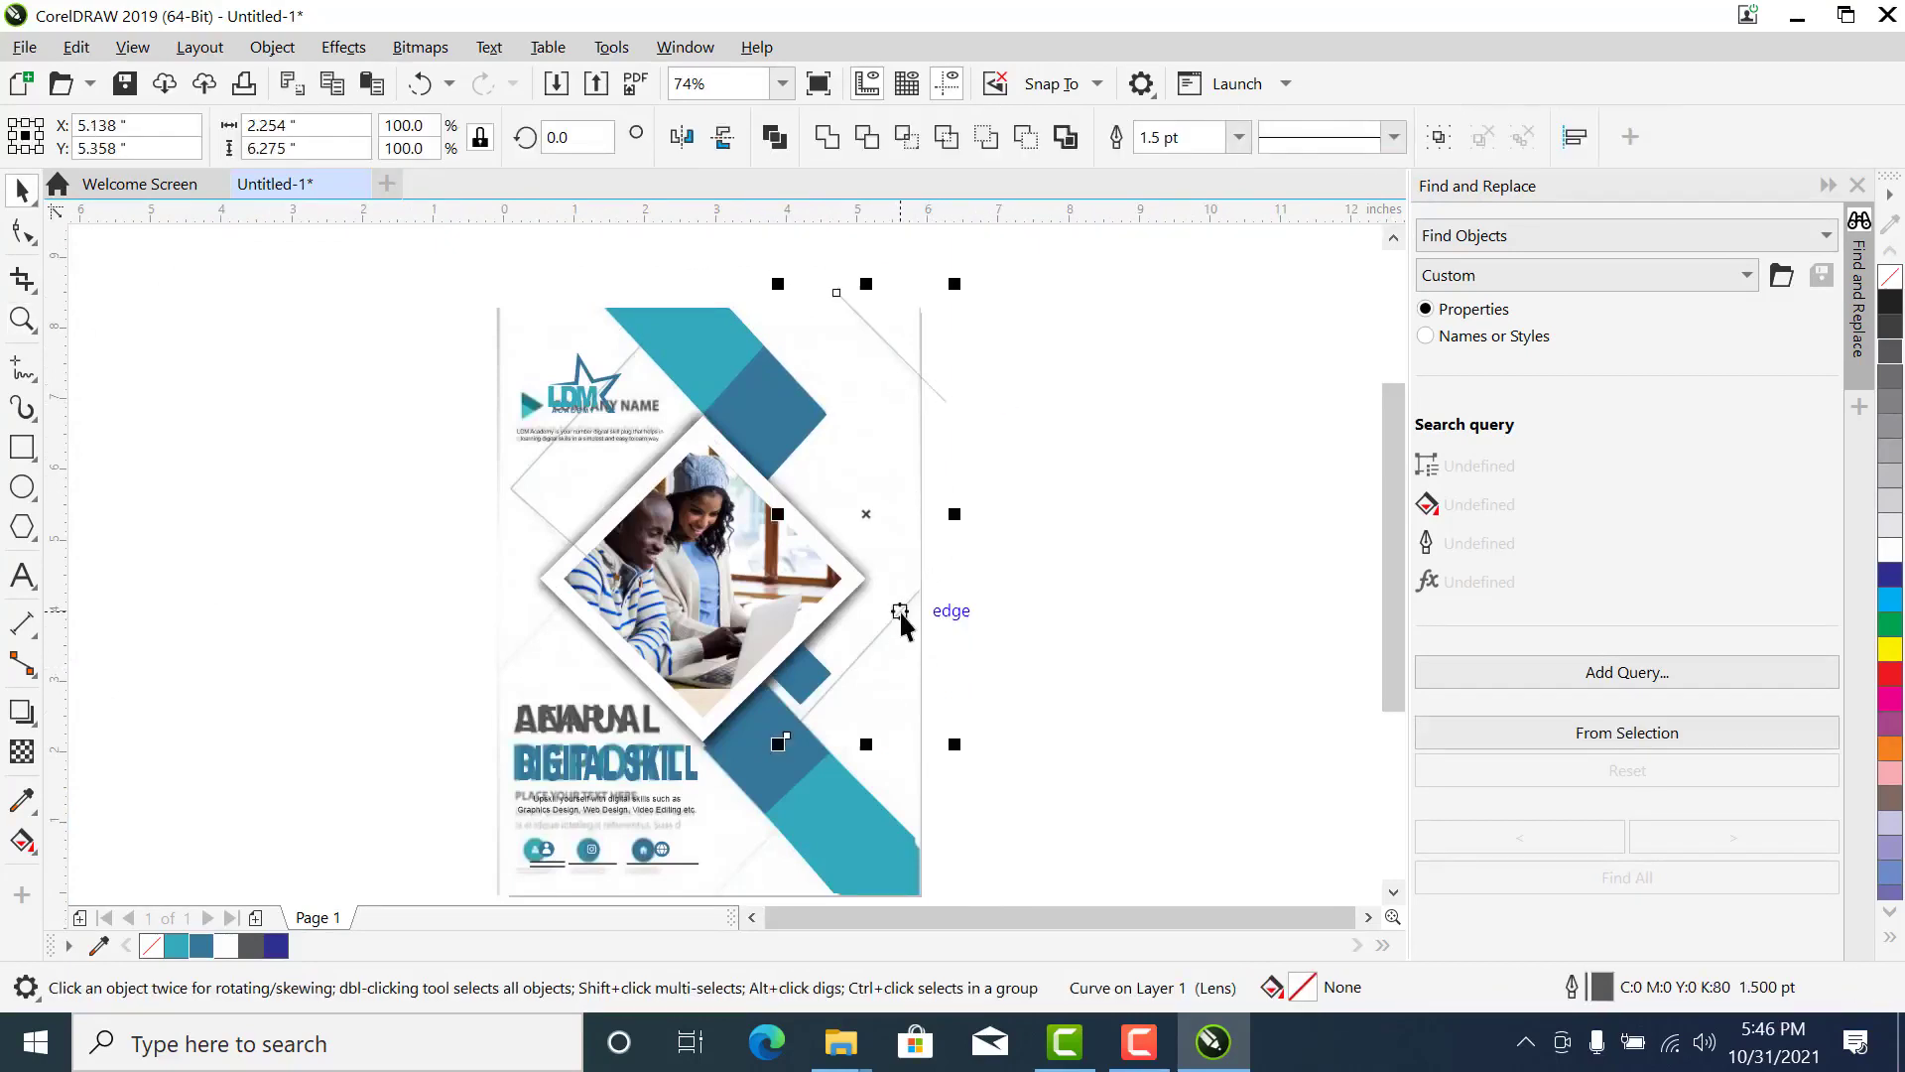
left_click(553, 528, "shift")
left_click(545, 448, "shift")
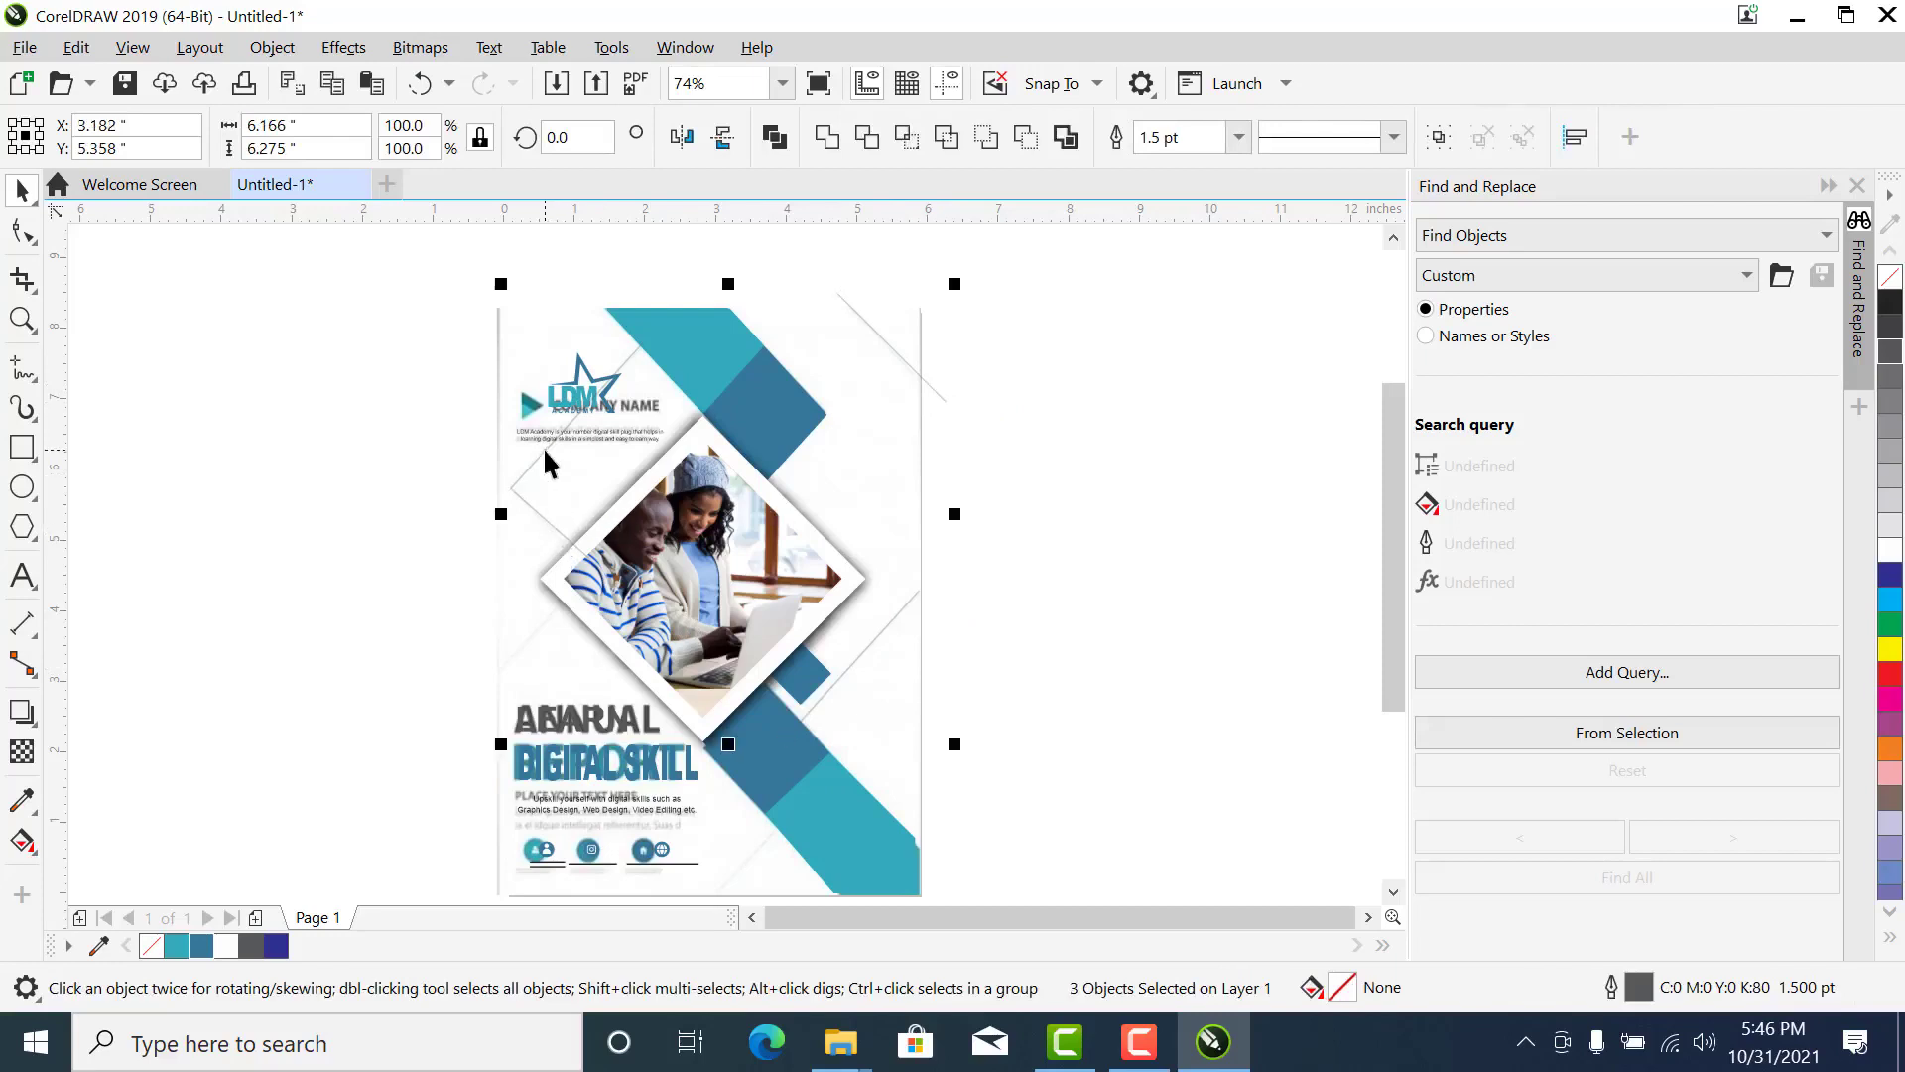
left_click_drag(544, 448, 140, 468)
key("ctrl+z")
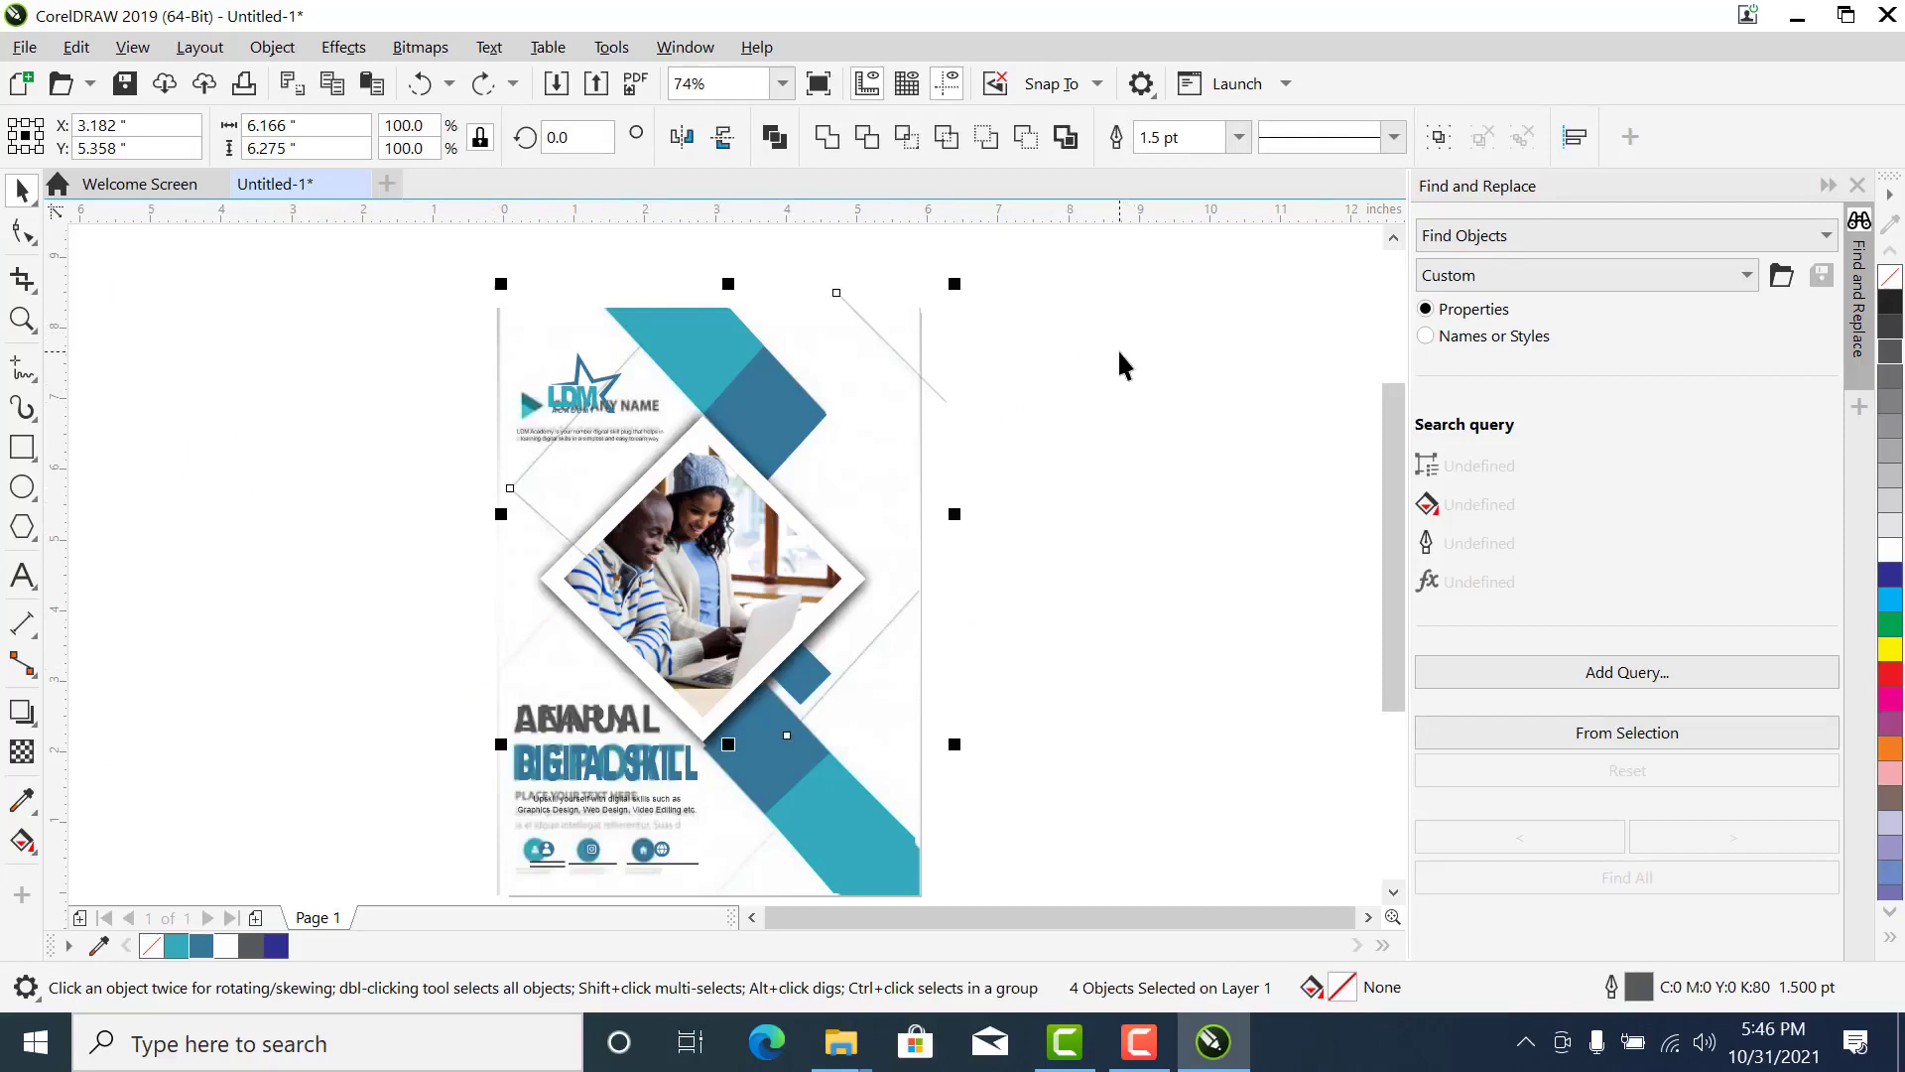
left_click(1438, 137)
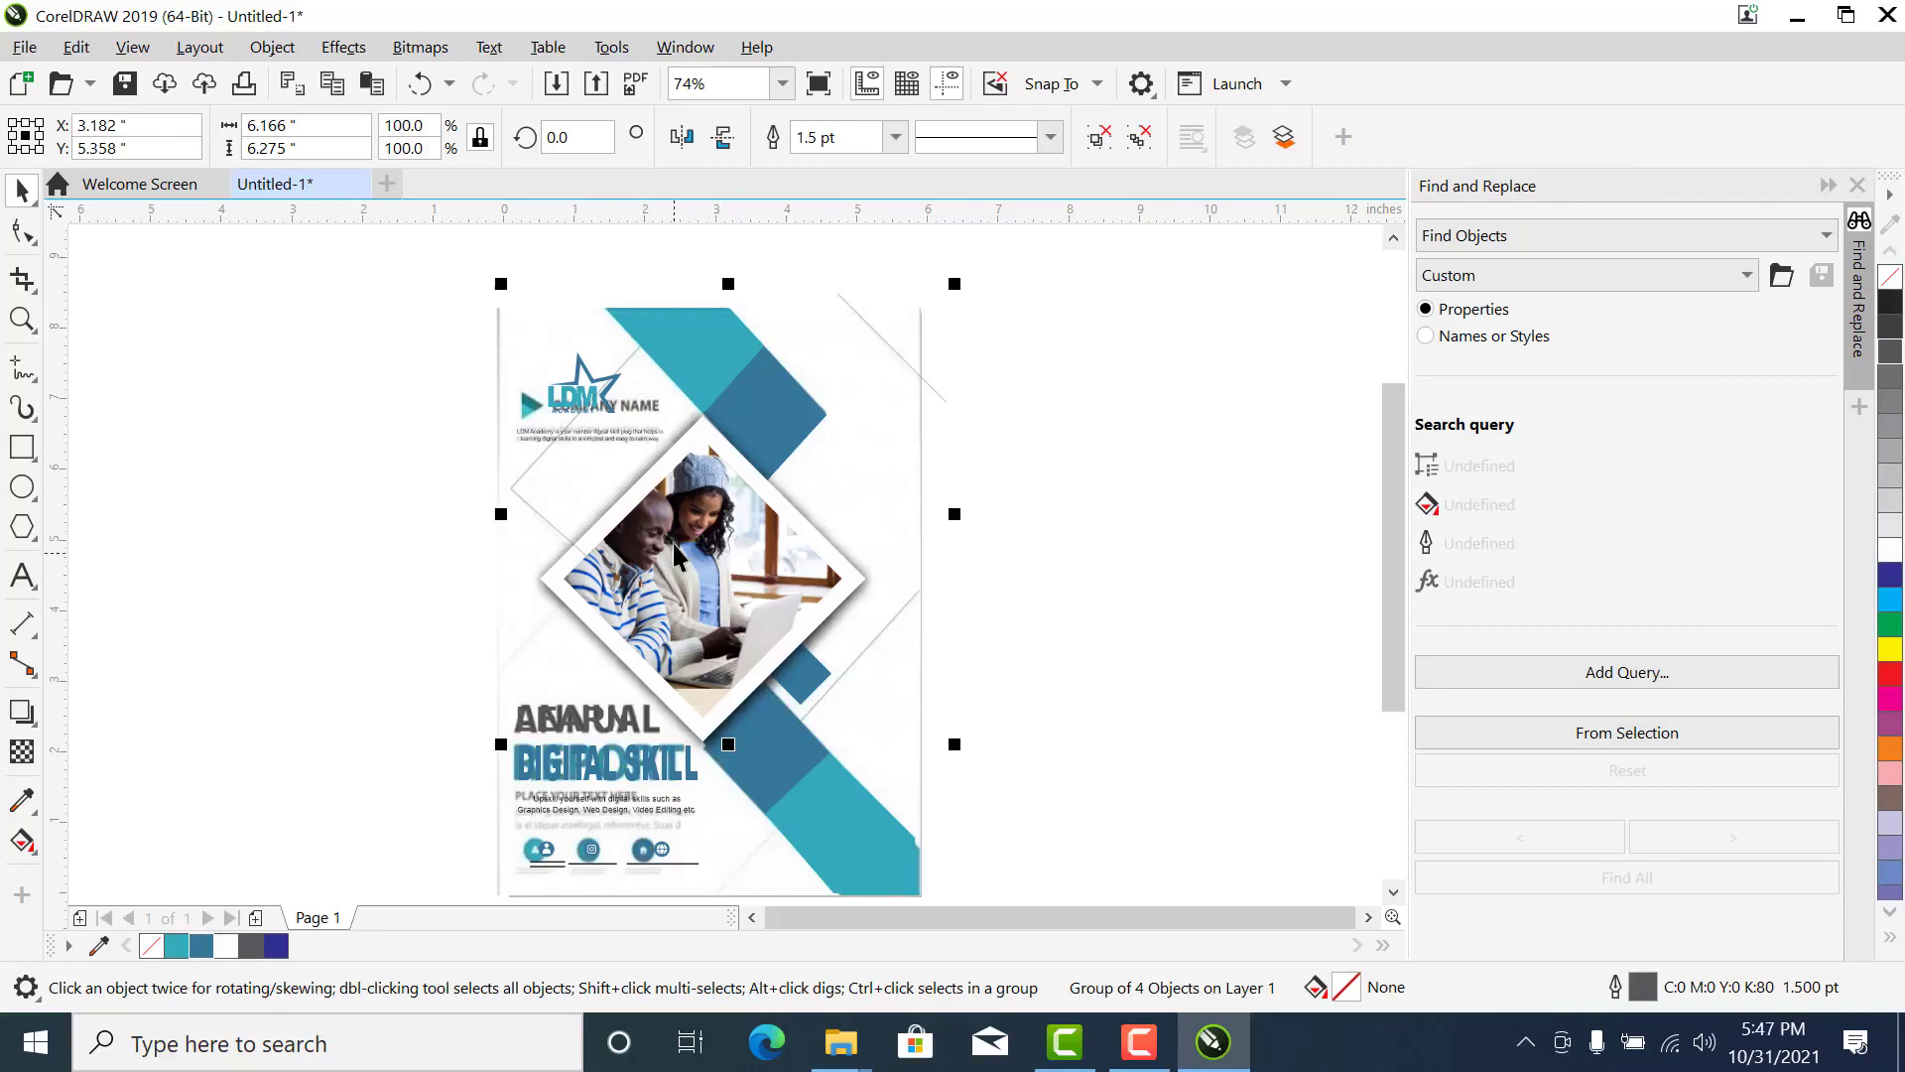
- PowerClip the group of diagonal lines inside the page-sized background rectangle
left_click(327, 364)
left_click(527, 467)
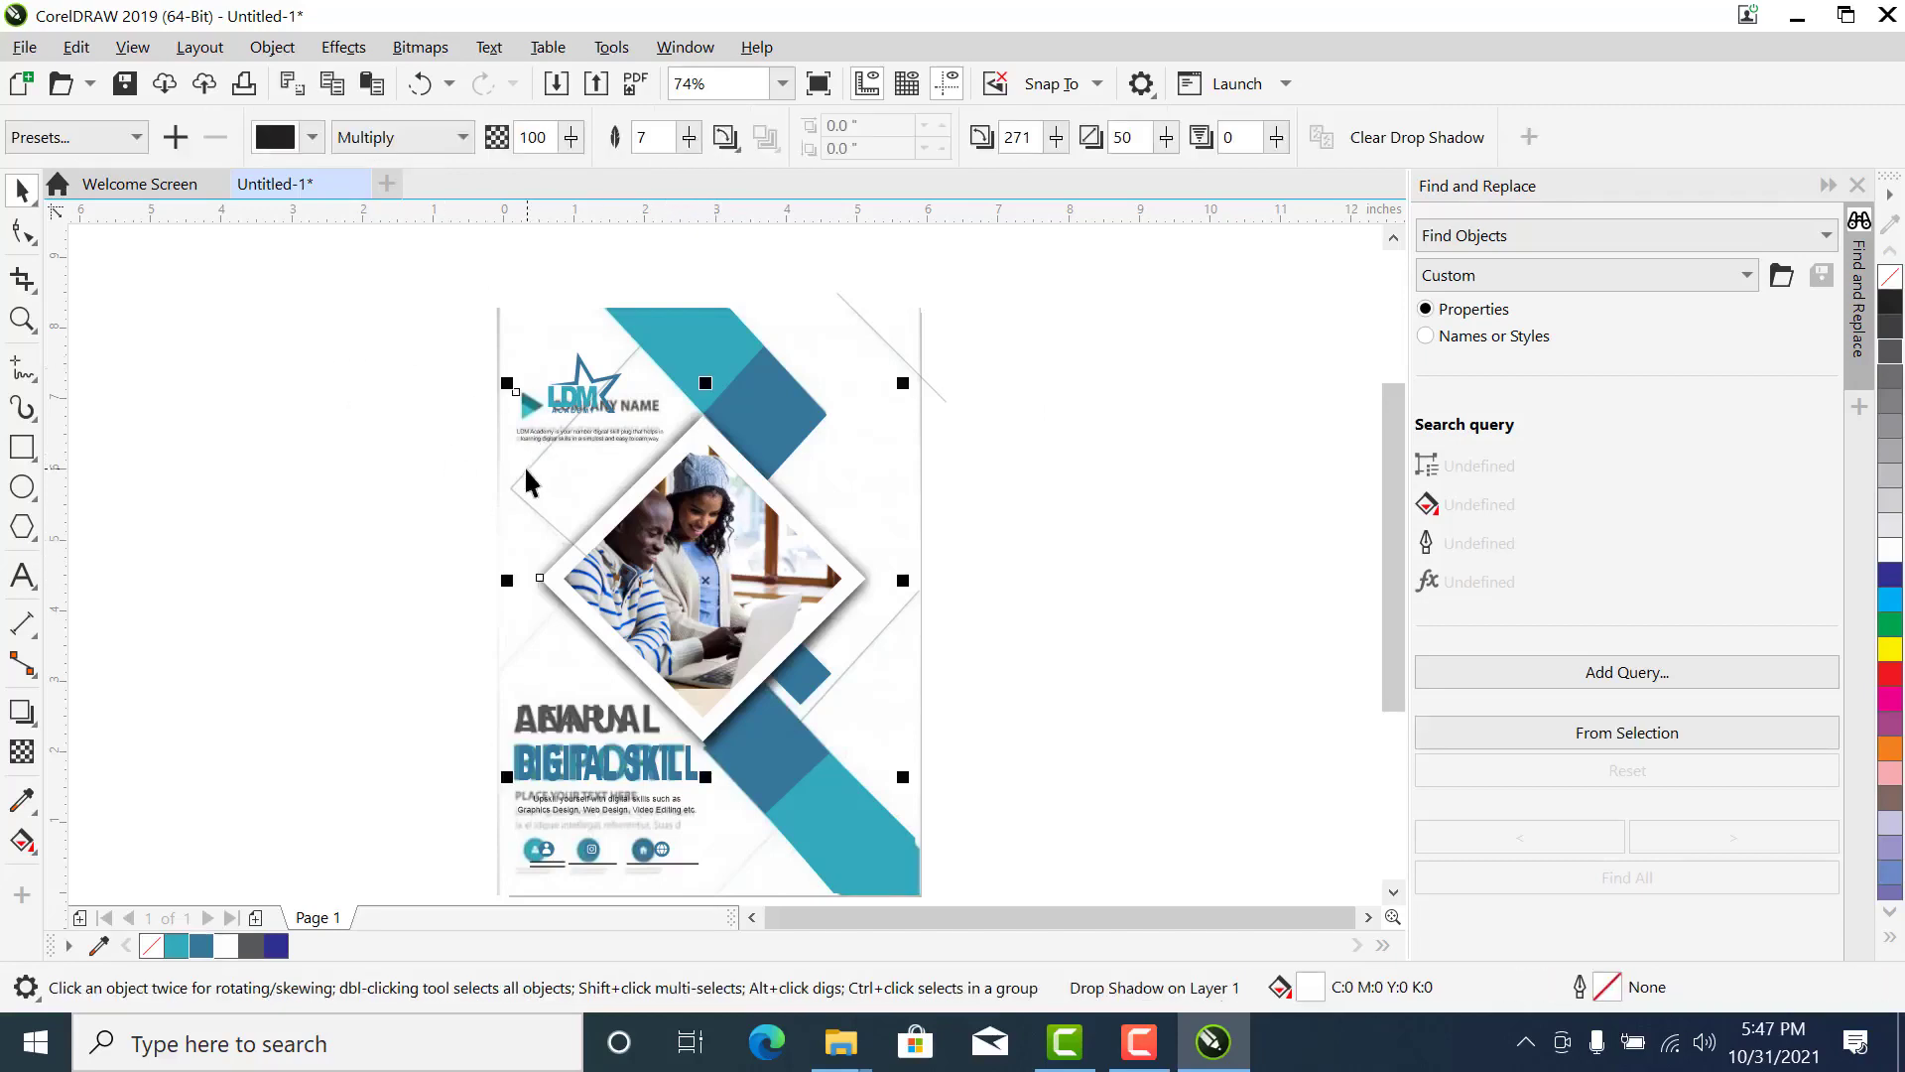
left_click(699, 367)
left_click(943, 383)
left_click(945, 399)
left_click_drag(944, 400, 817, 381)
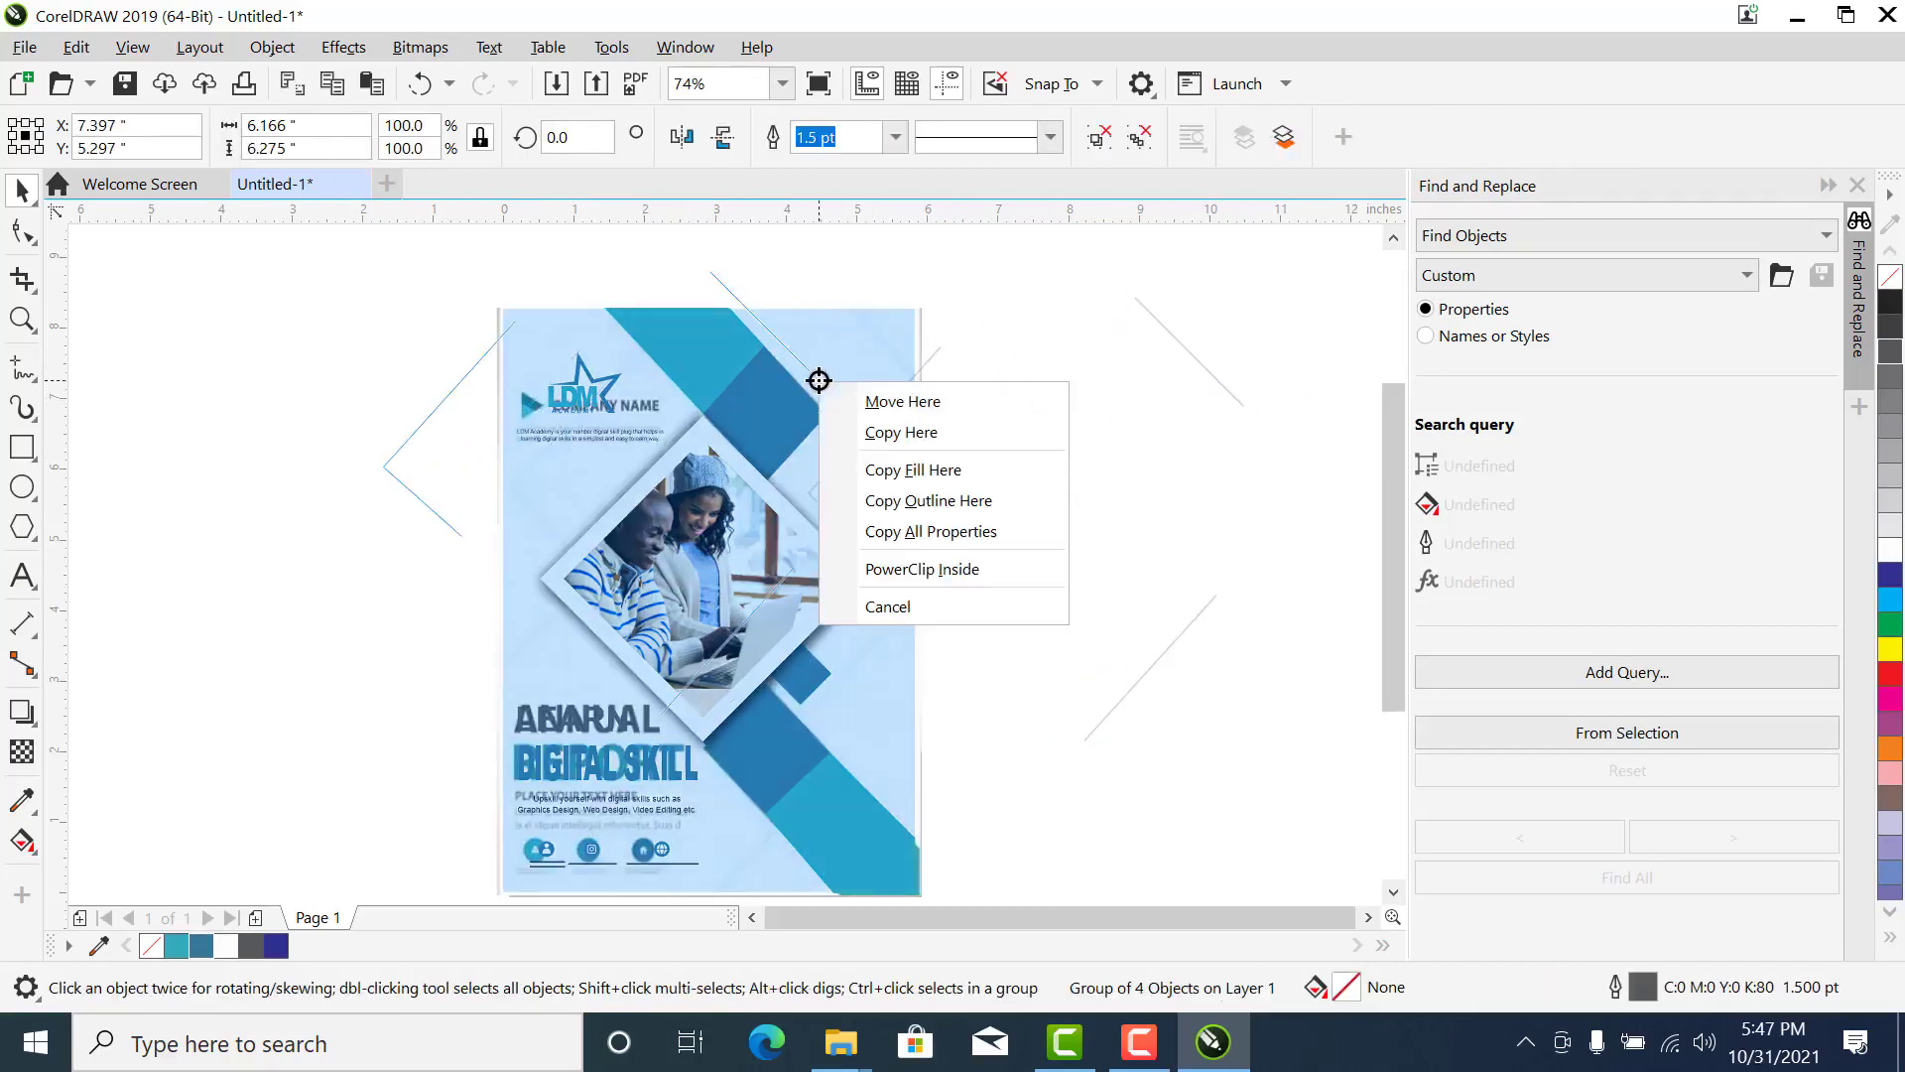
left_click(886, 585)
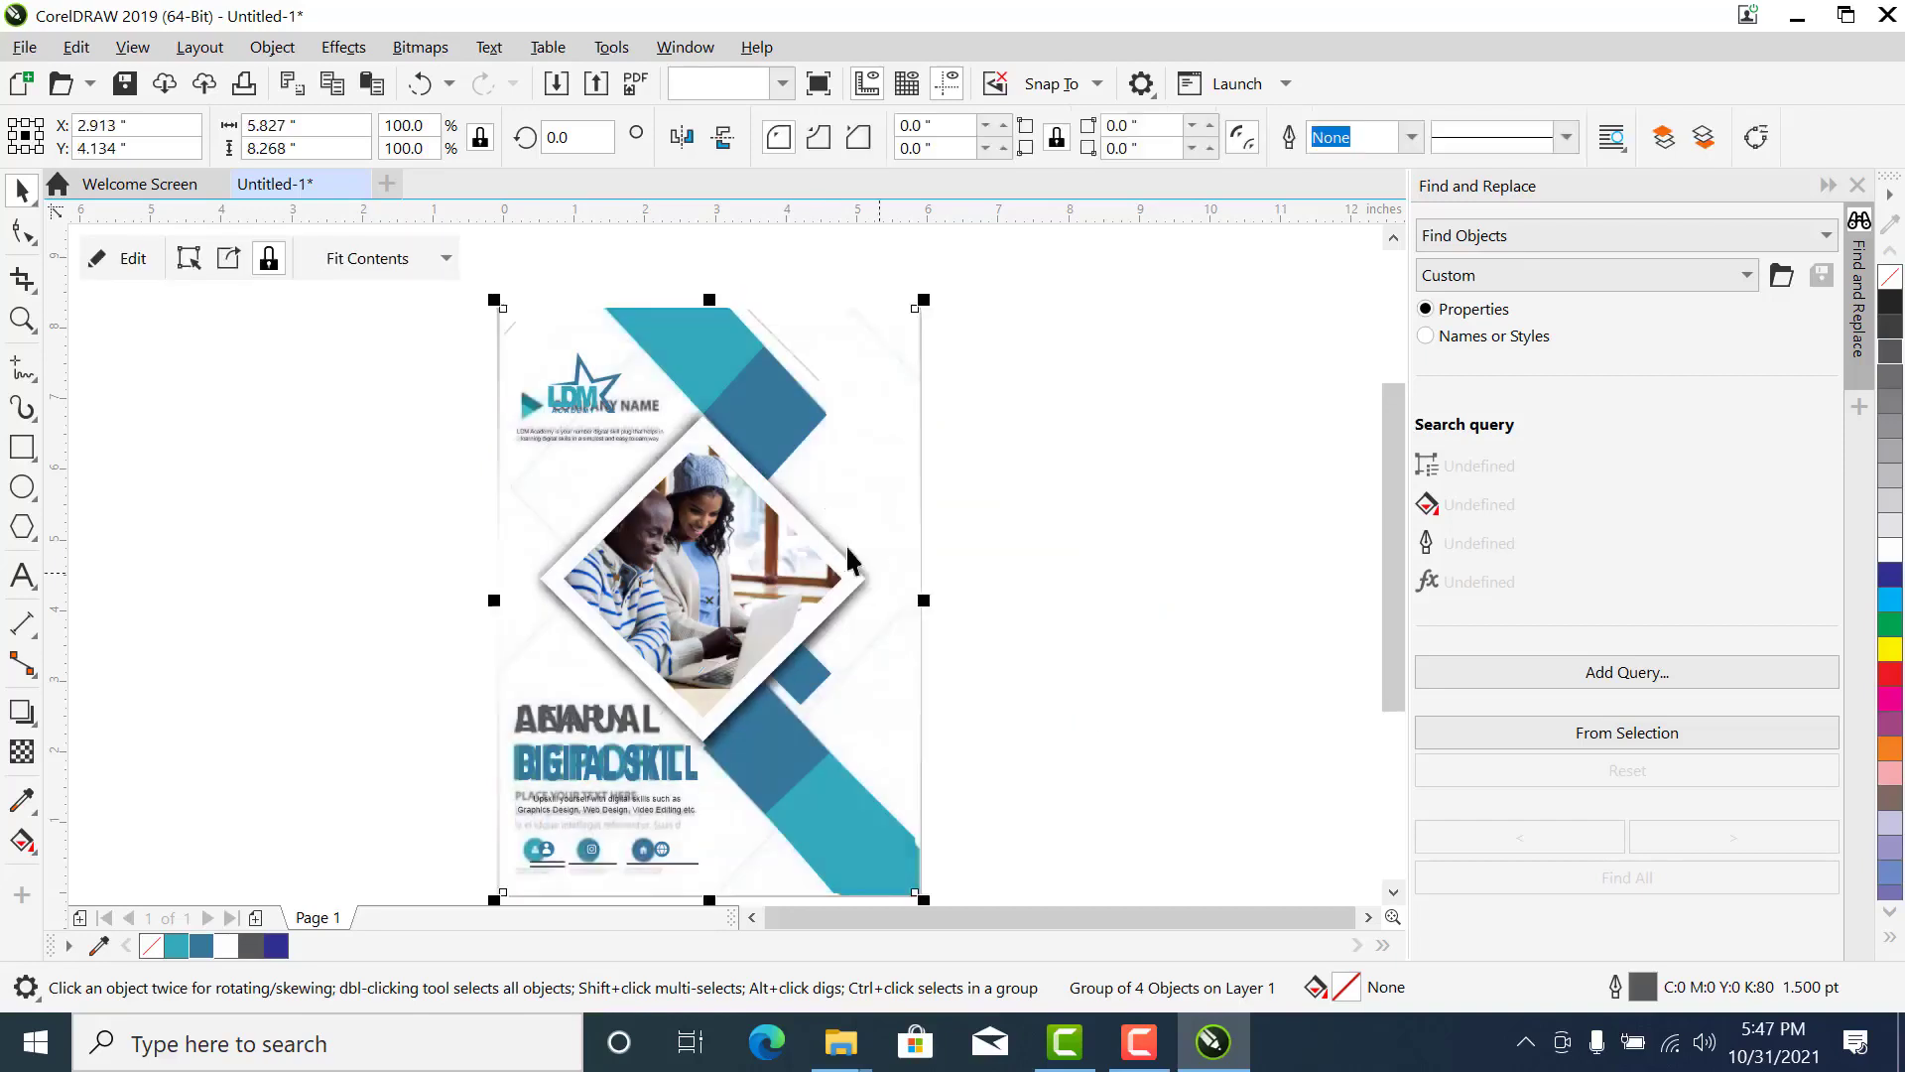
- Open the background rectangle's PowerClip contents for editing
right_click(829, 491)
left_click(967, 342)
left_click(879, 327)
right_click(879, 328)
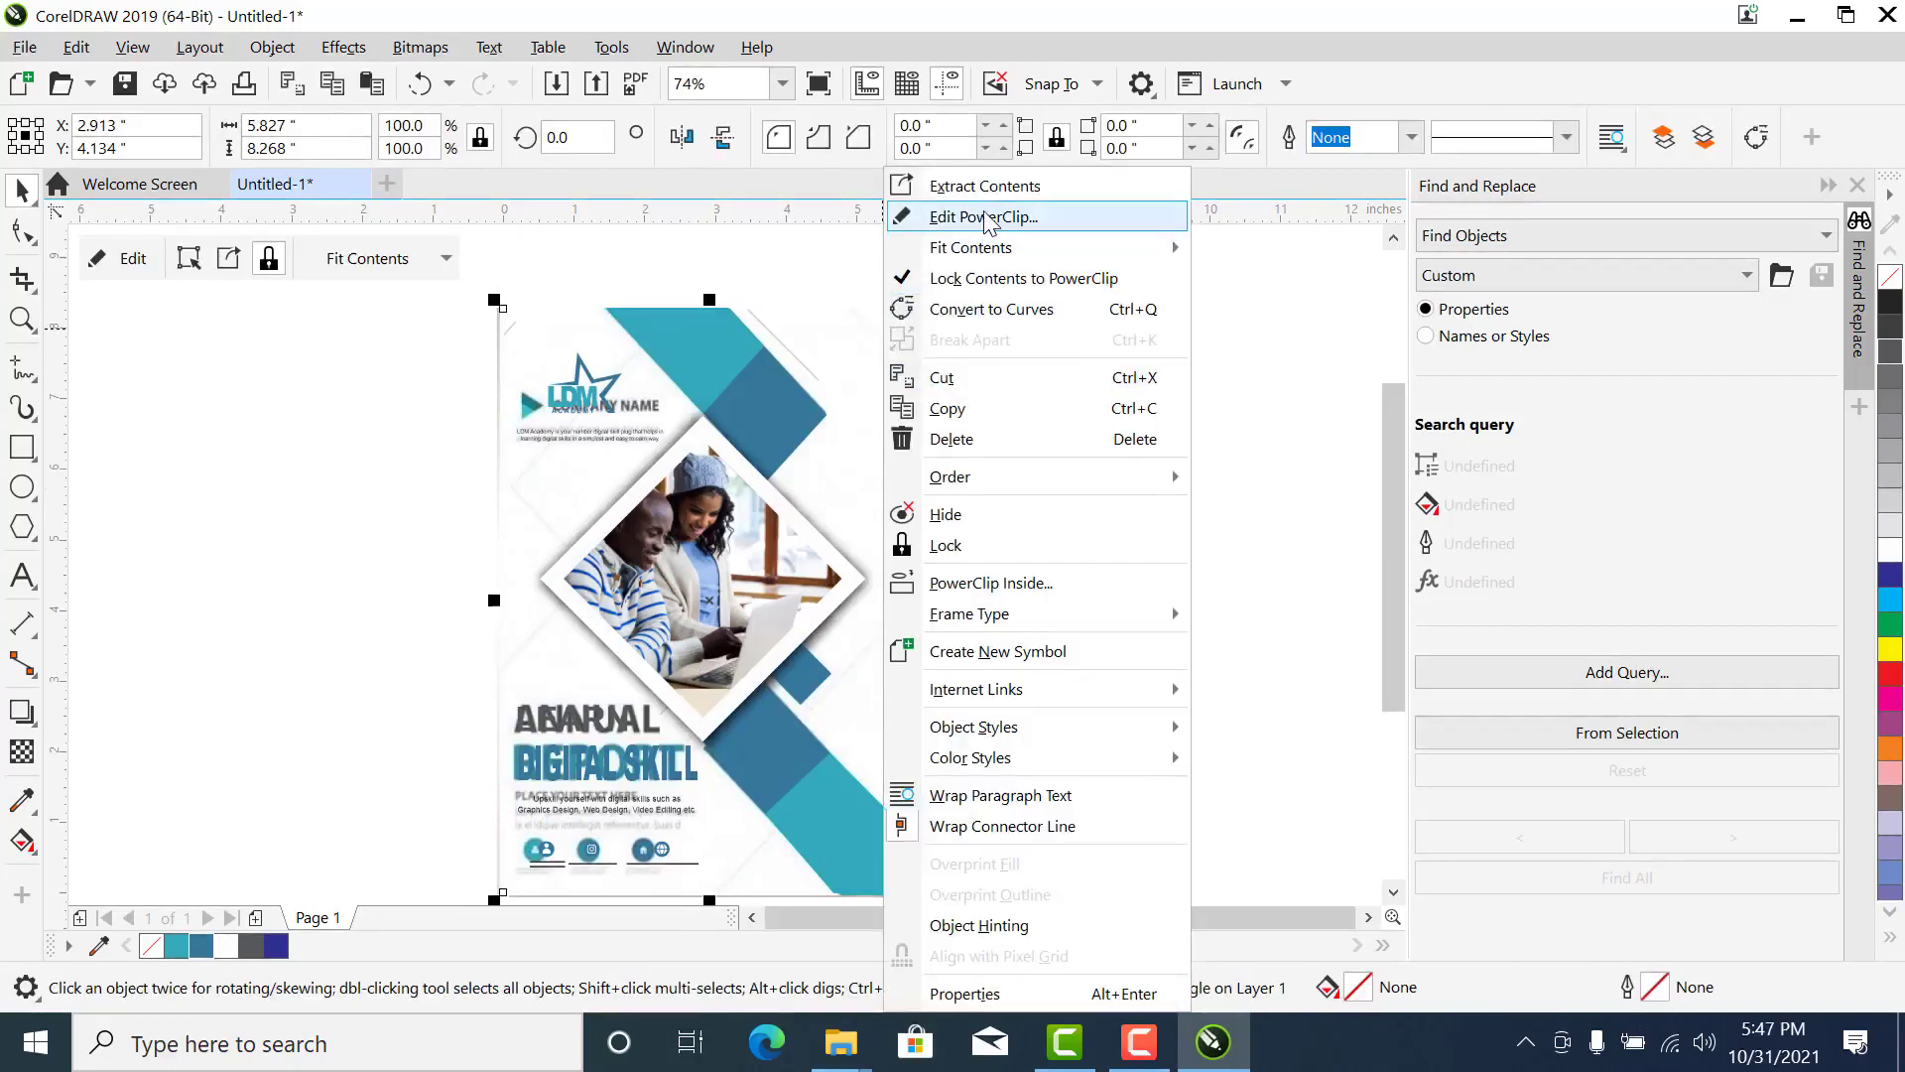
left_click(988, 218)
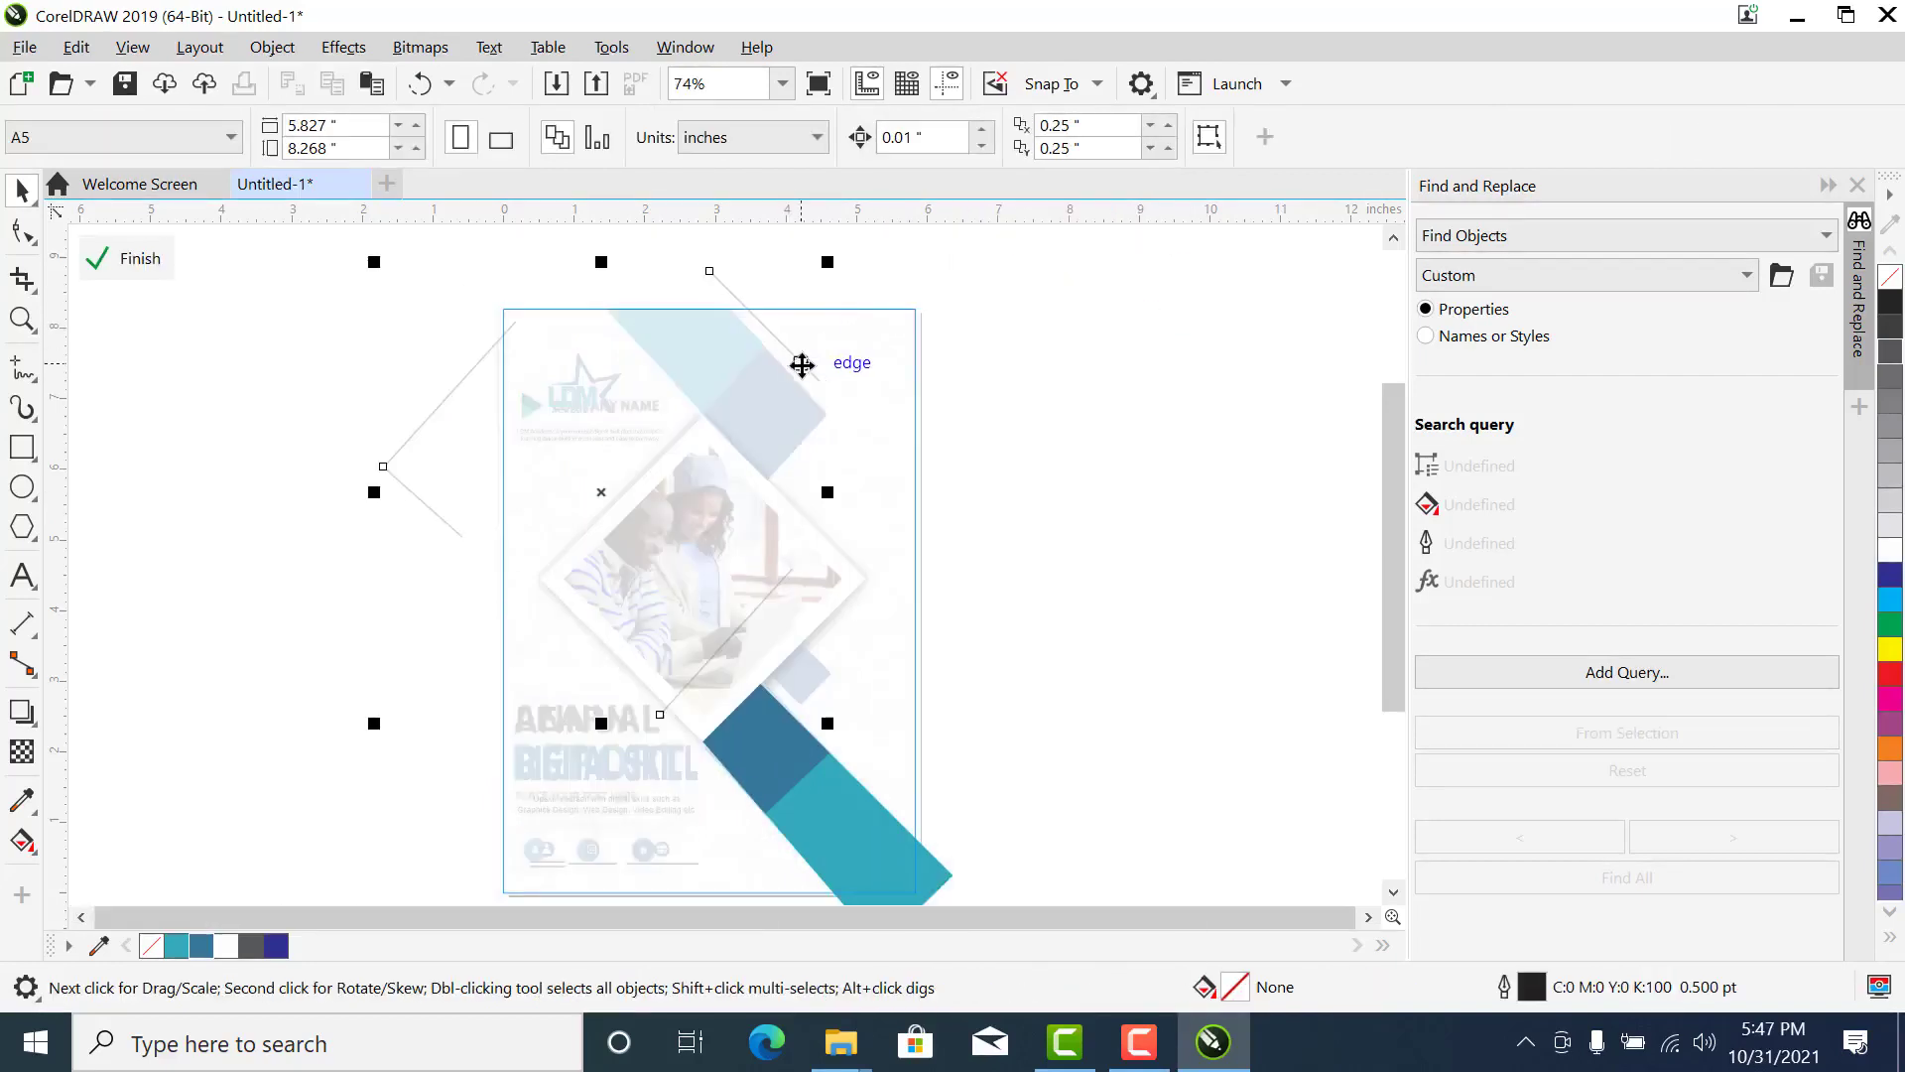
- Move the group of lines inside the PowerClip back over the page to match the reference's diagonal lines
left_click_drag(1029, 273, 671, 464)
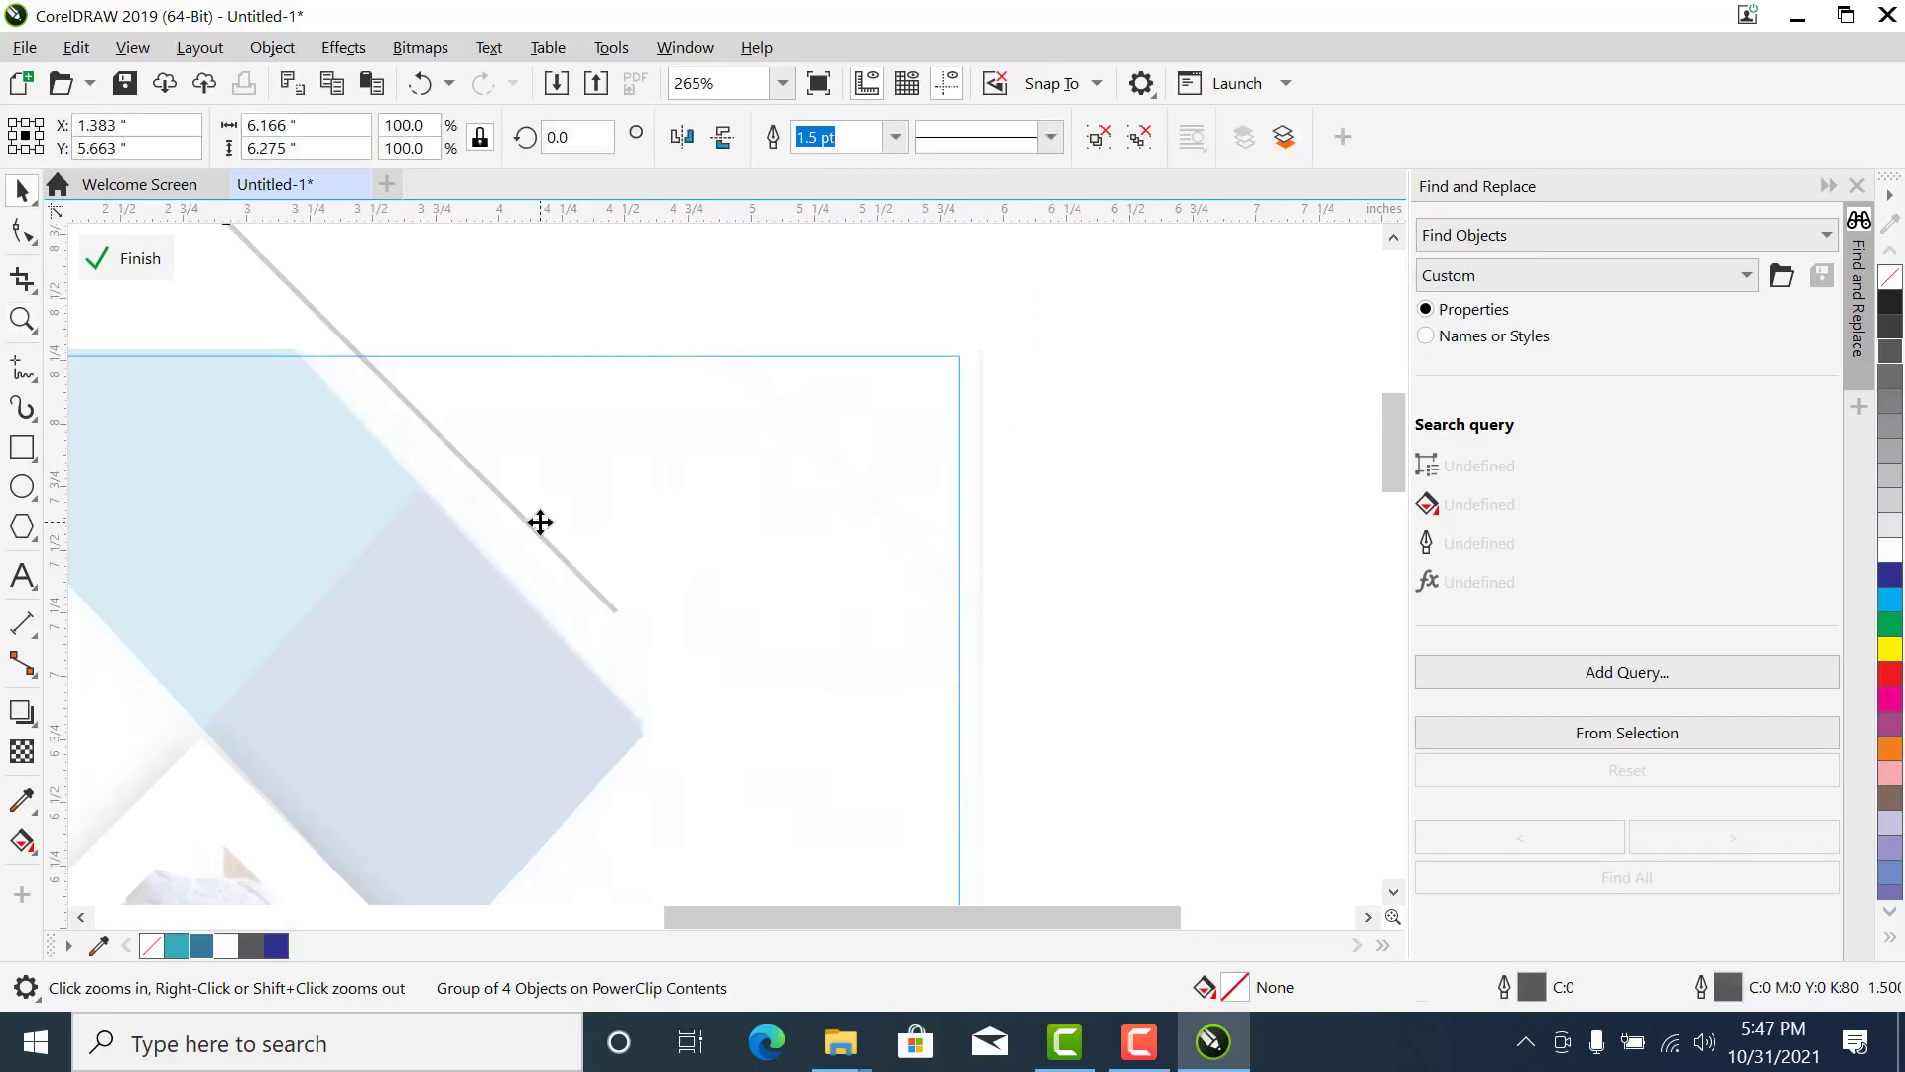
left_click_drag(998, 610, 1000, 612)
left_click(440, 435)
scroll(376, 365, "down", 2)
scroll(376, 365, "down", 1)
left_click_drag(356, 338, 440, 367)
left_click_drag(264, 296, 625, 599)
left_click_drag(830, 474, 856, 455)
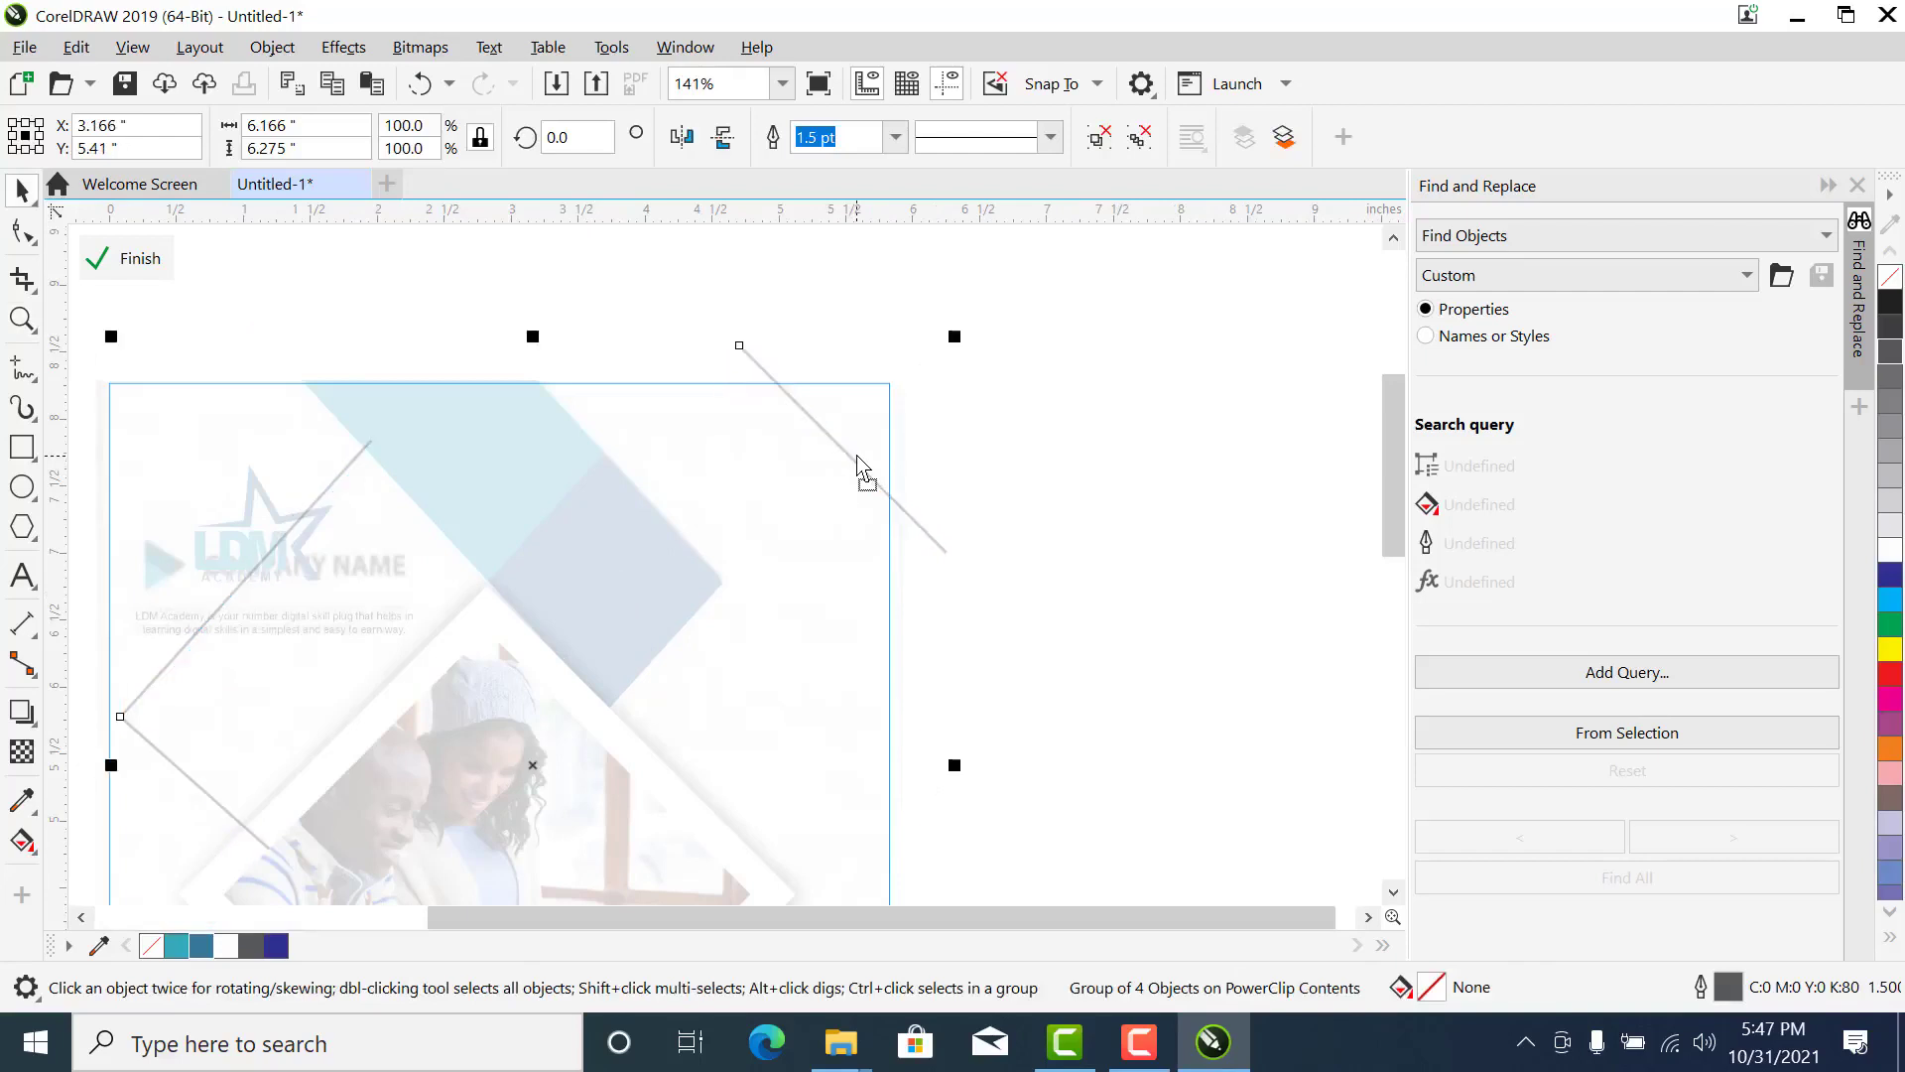
- Finish editing the PowerClip contents and check the clipped line at the page's upper right corner
scroll(857, 458, "down", 2)
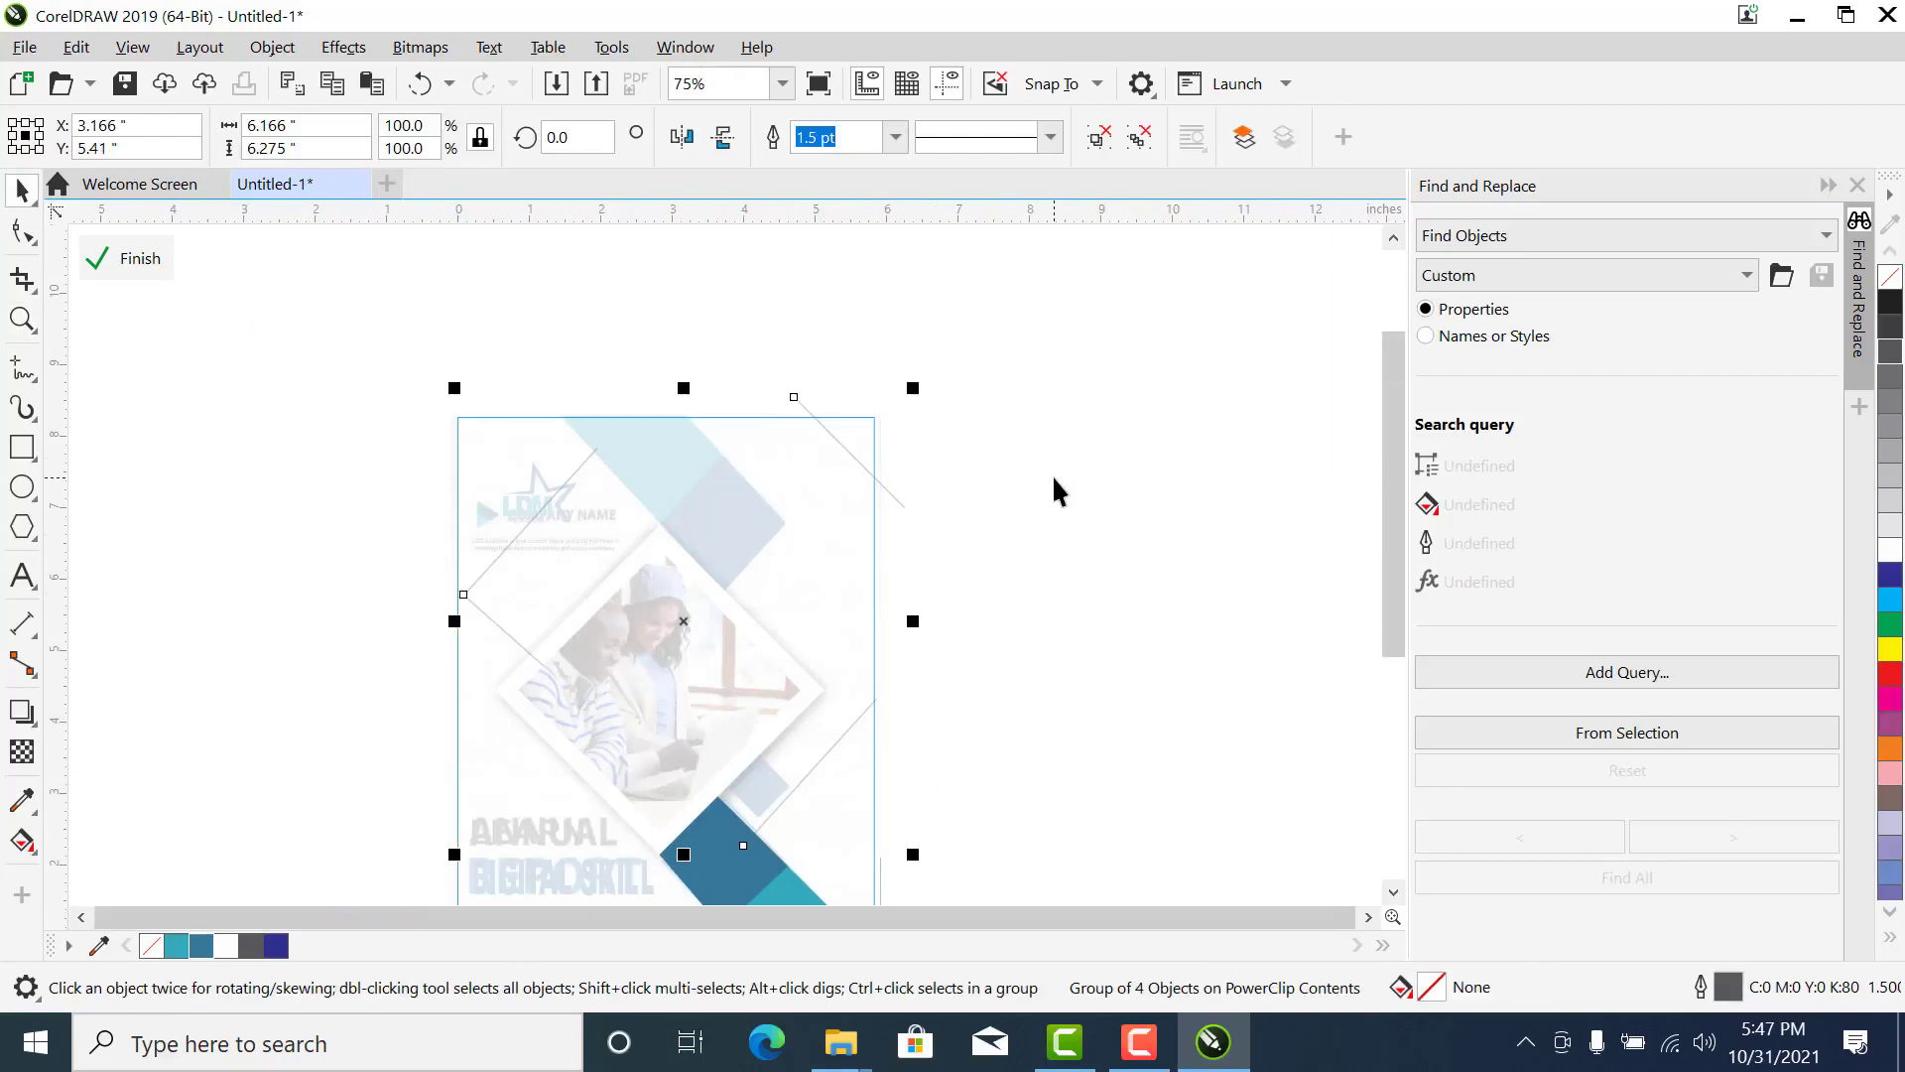
scroll(1051, 474, "down", 2)
key("z")
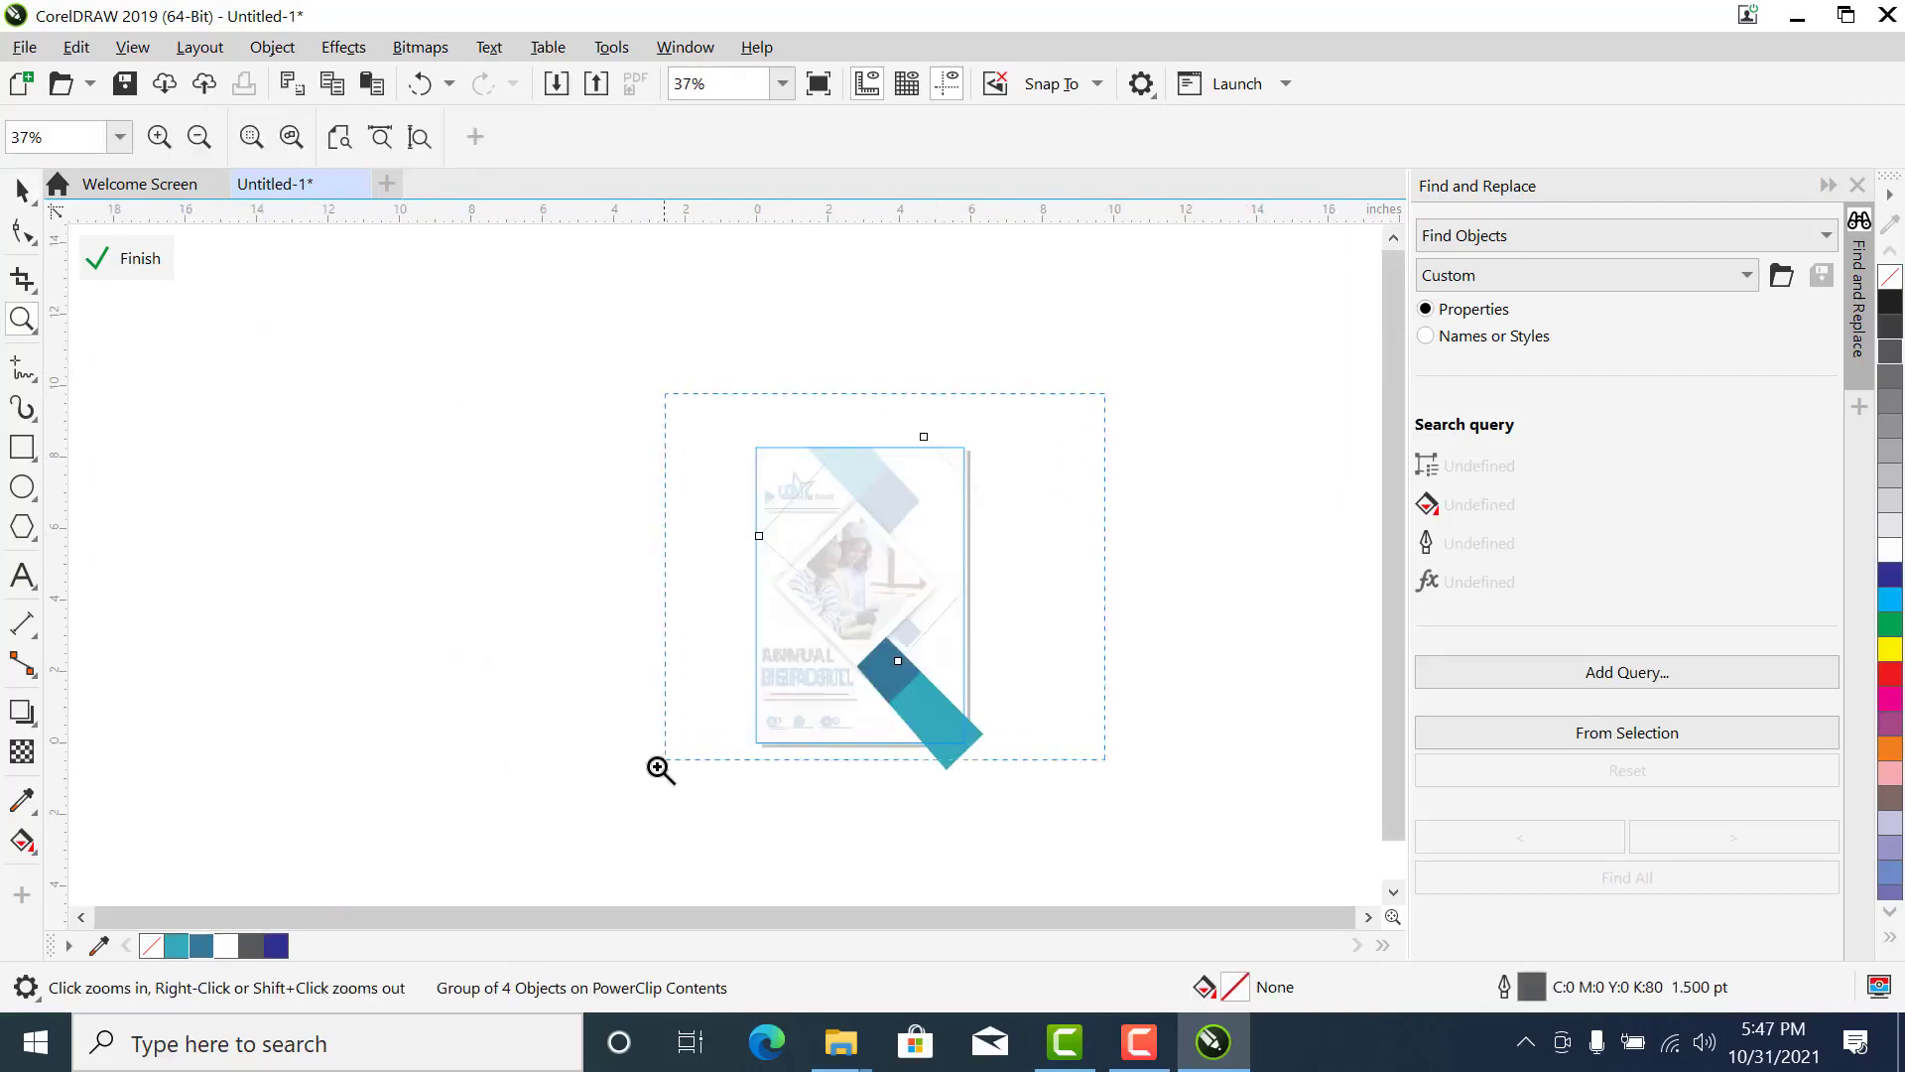
left_click_drag(665, 761, 648, 804)
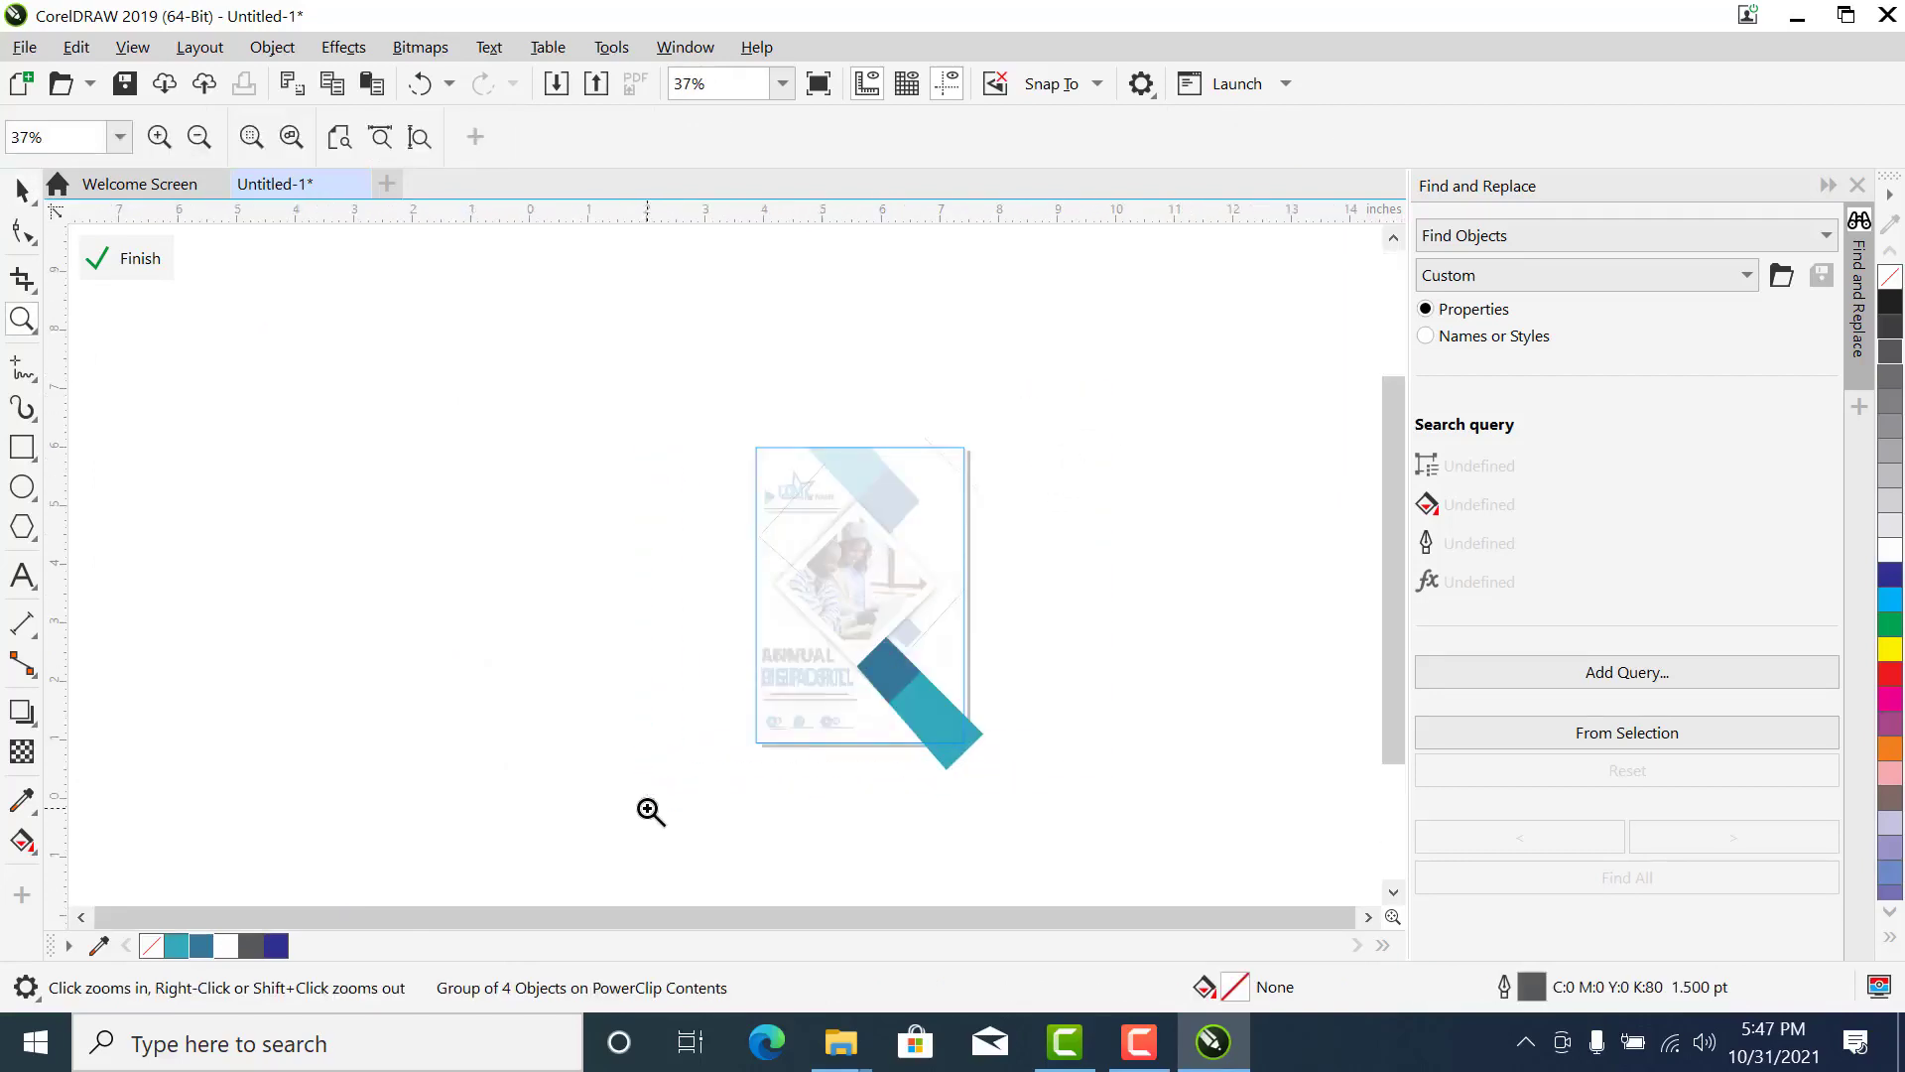
left_click(124, 260)
left_click(1038, 308)
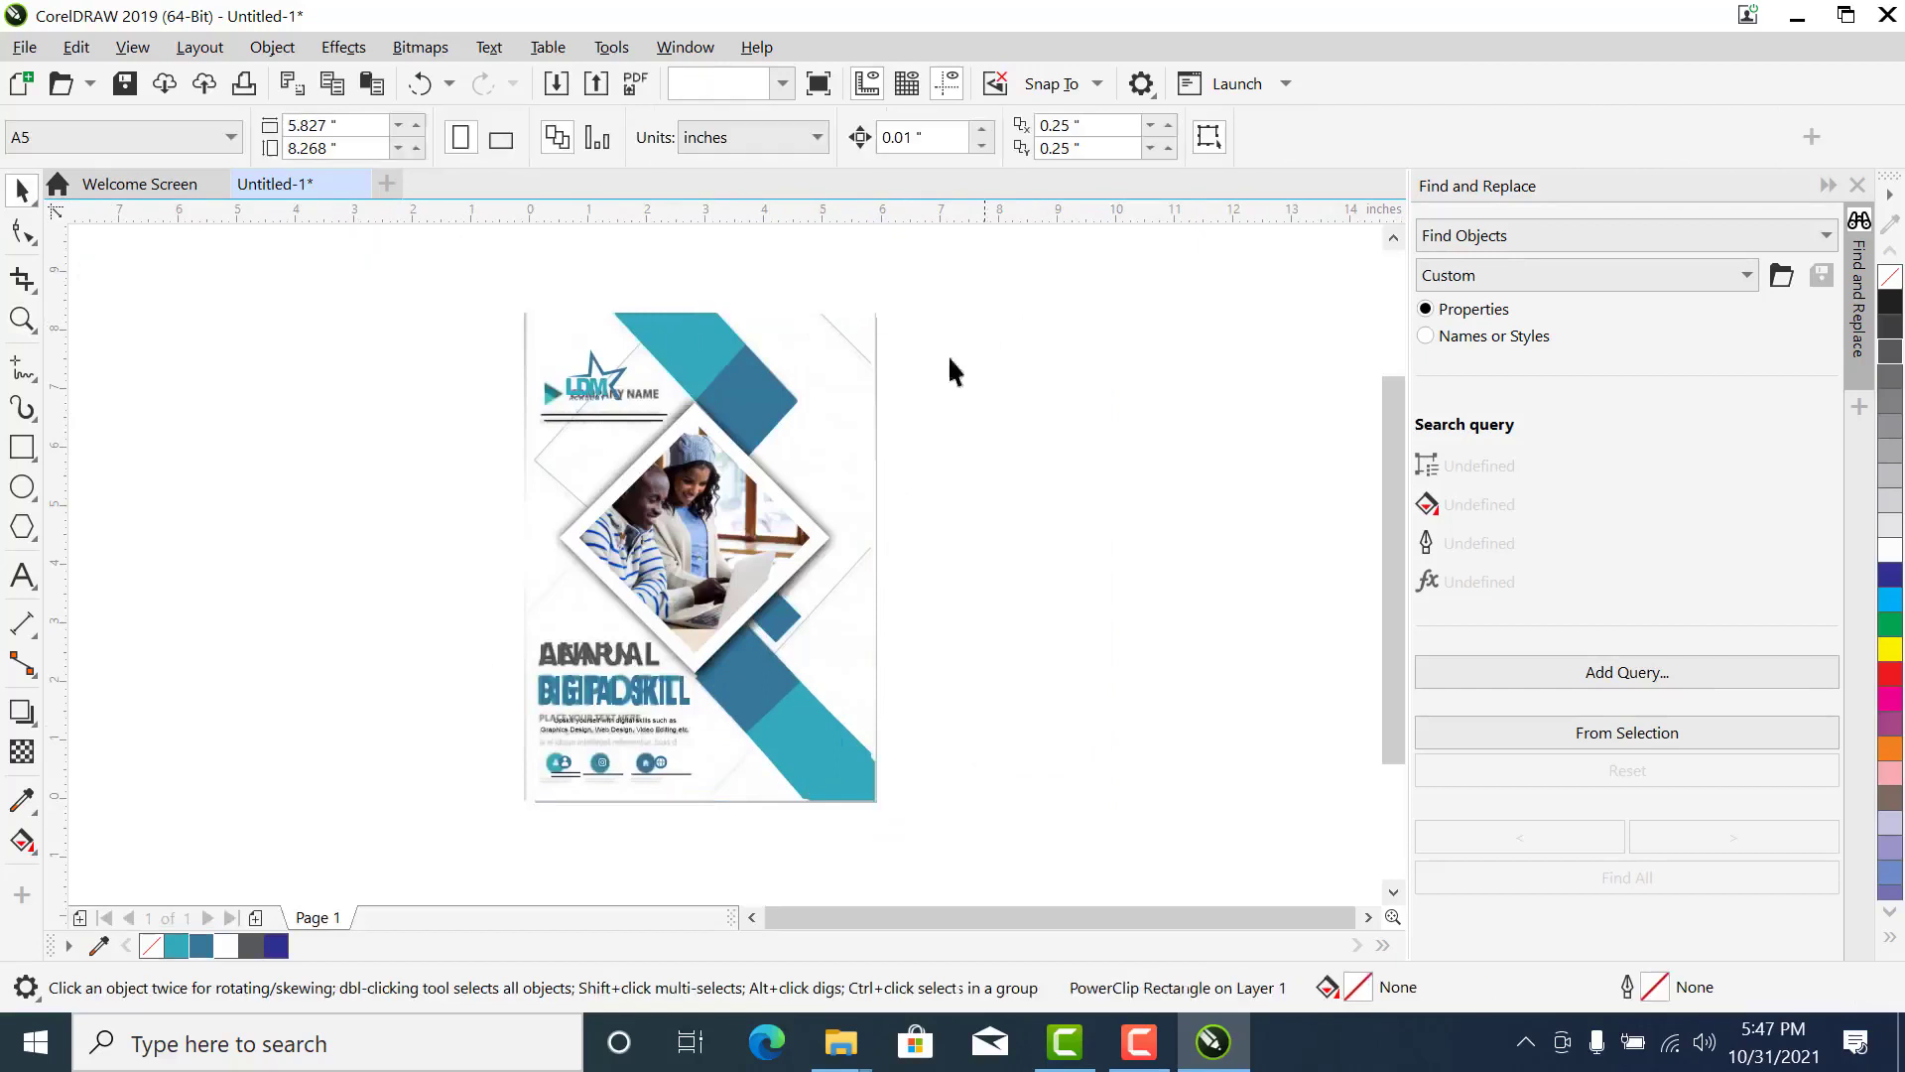
left_click(853, 363)
key("z")
left_click(593, 470)
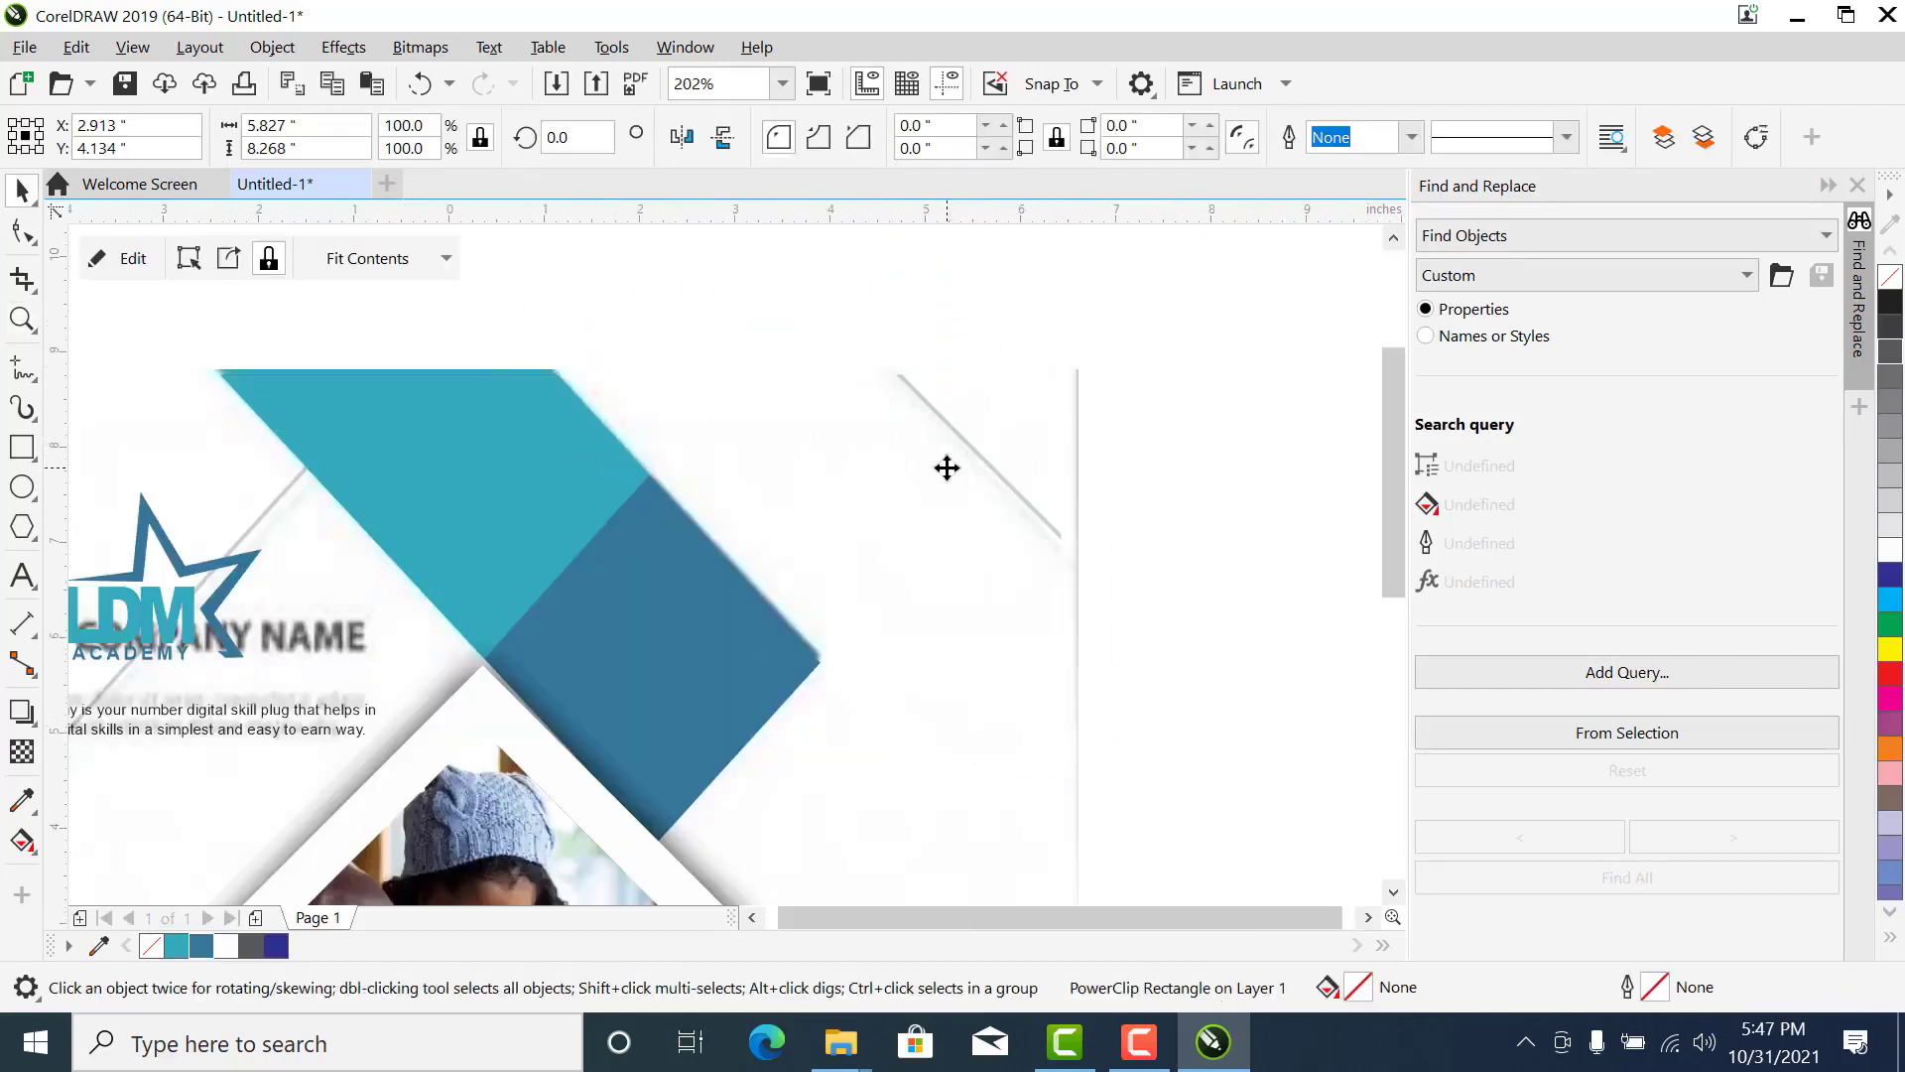
scroll(946, 468, "down", 4)
- Move the Annual Report reference image out from under the flyer to the empty area on its left
left_click(946, 501)
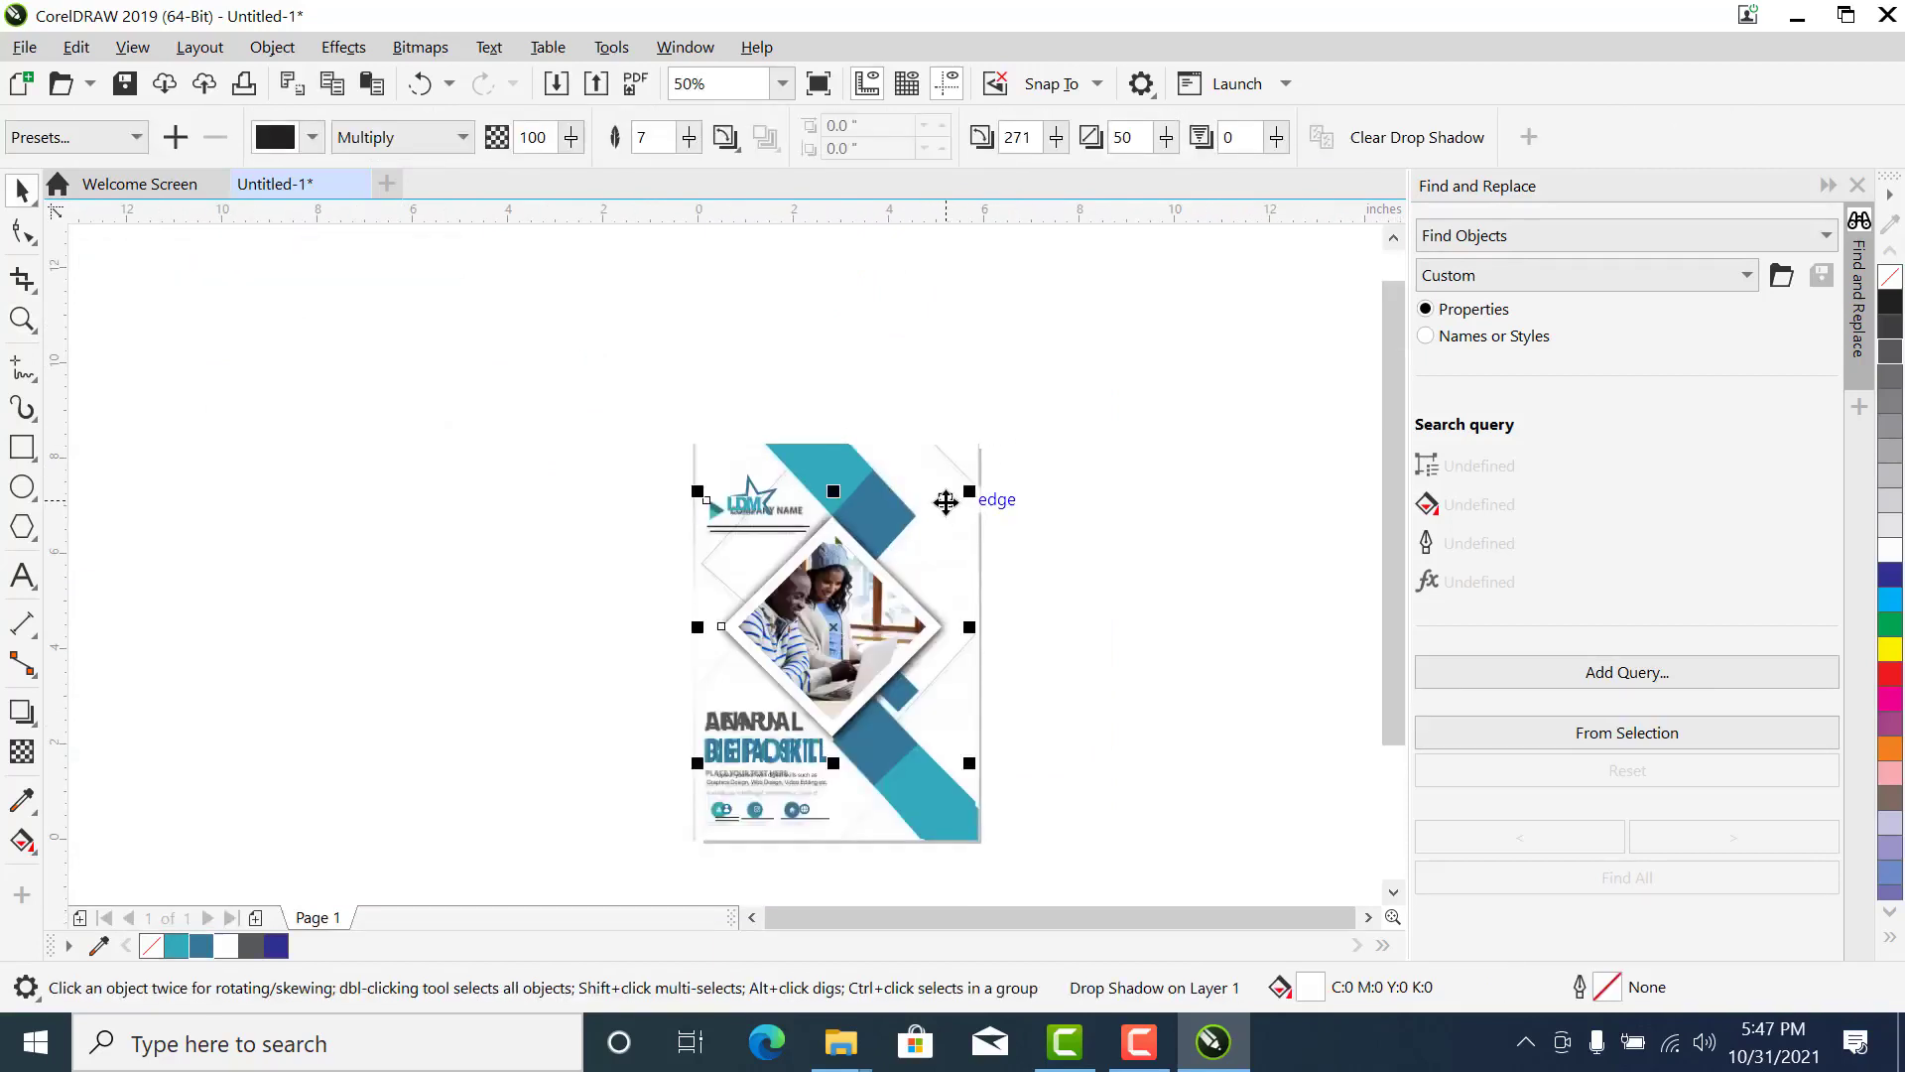
left_click(963, 453)
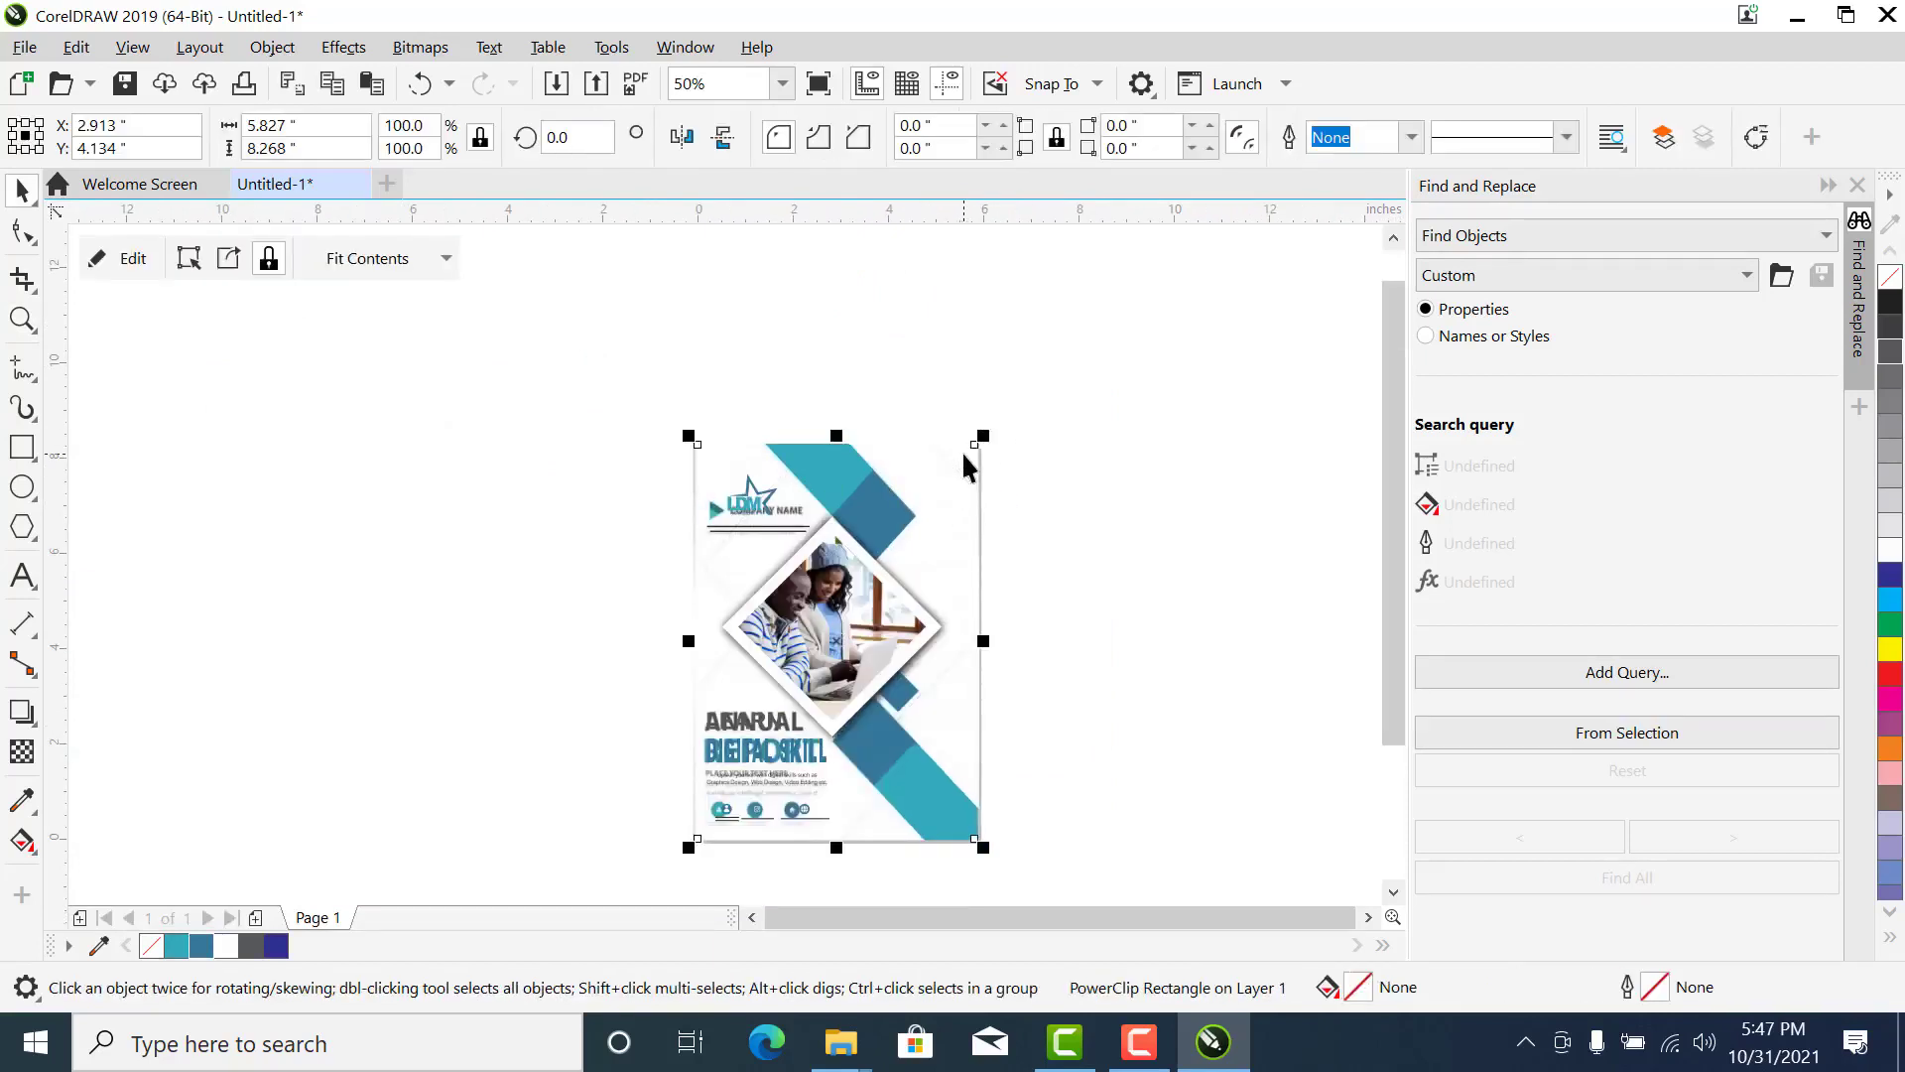
left_click(1133, 331)
left_click(933, 459)
mouse_move(974, 456)
left_mouse_down()
mouse_move(664, 535)
mouse_move(603, 530)
left_mouse_up()
left_click(990, 381)
left_click(564, 531)
key("z")
scroll(1068, 906, "down", 2)
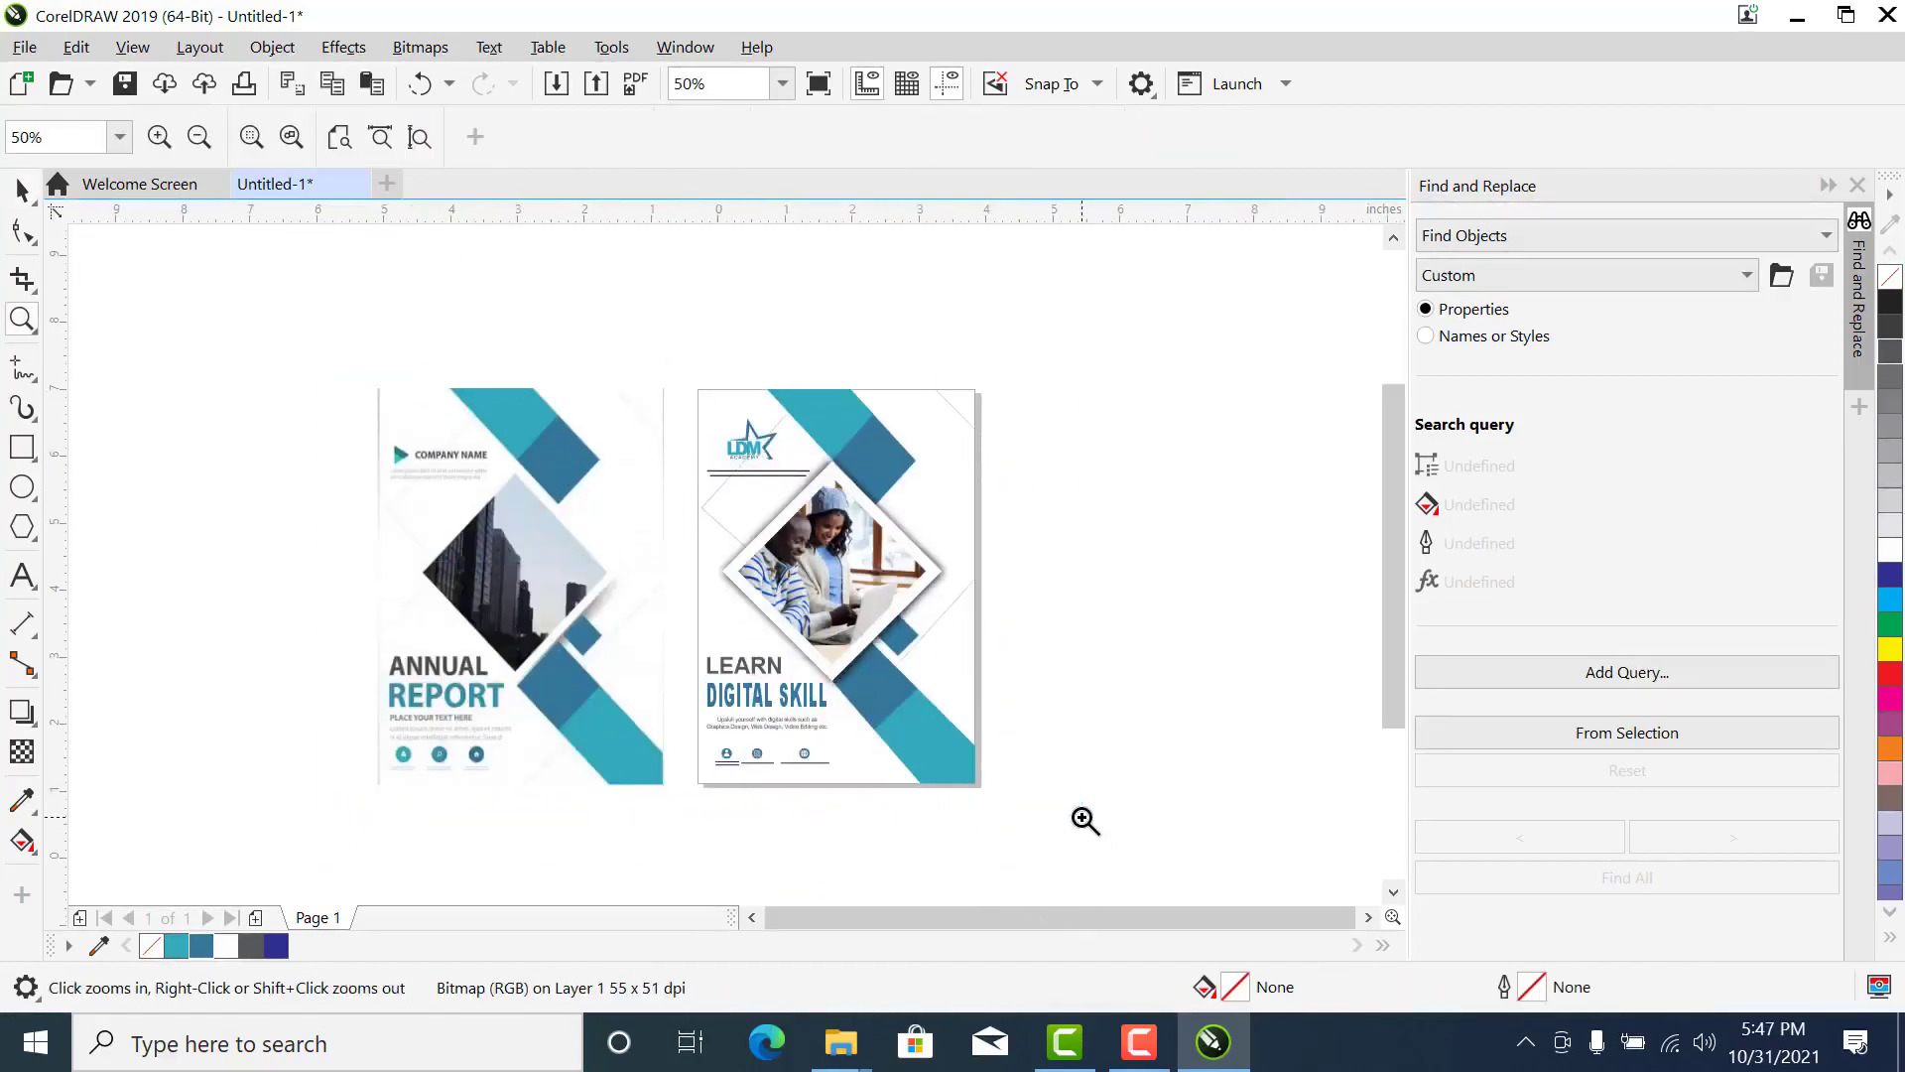
left_click_drag(326, 331, 1081, 818)
left_click(1174, 457)
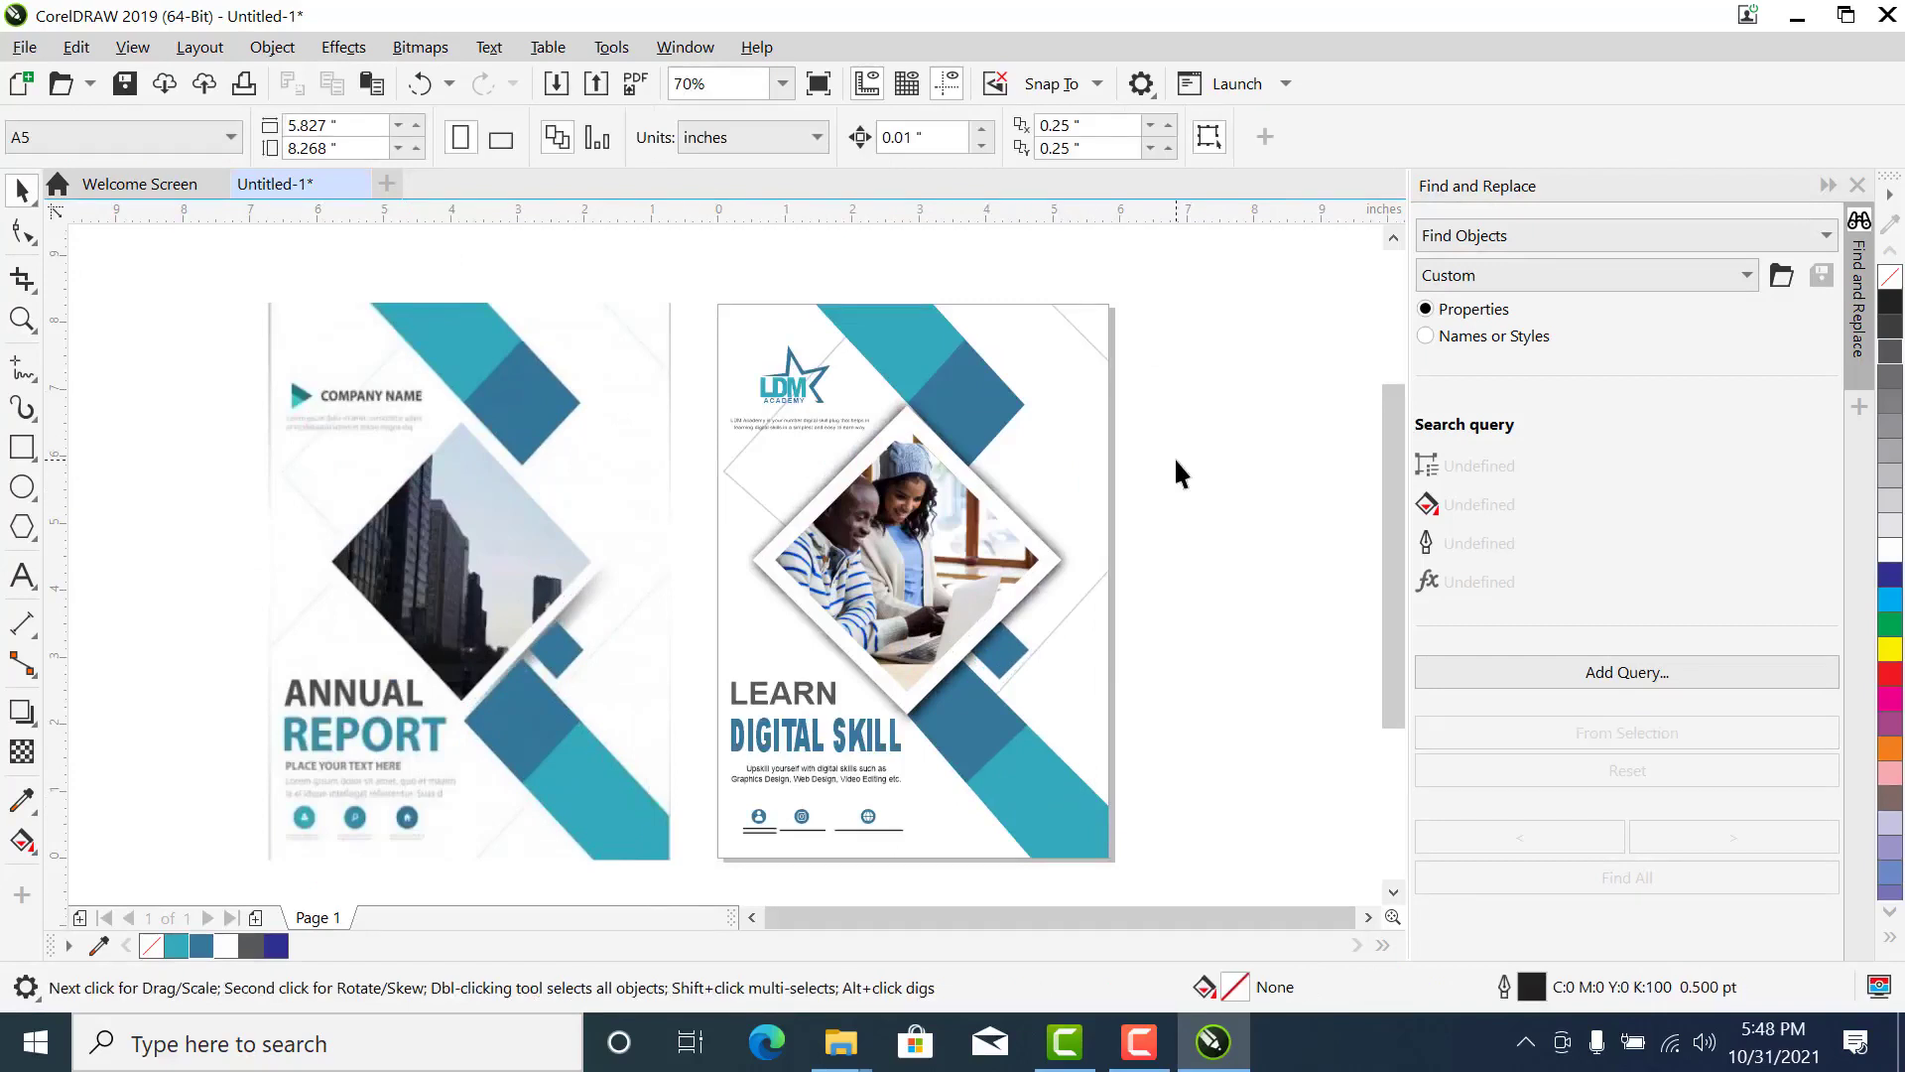
- Delete the Annual Report reference image beside the flyer
left_click(516, 548)
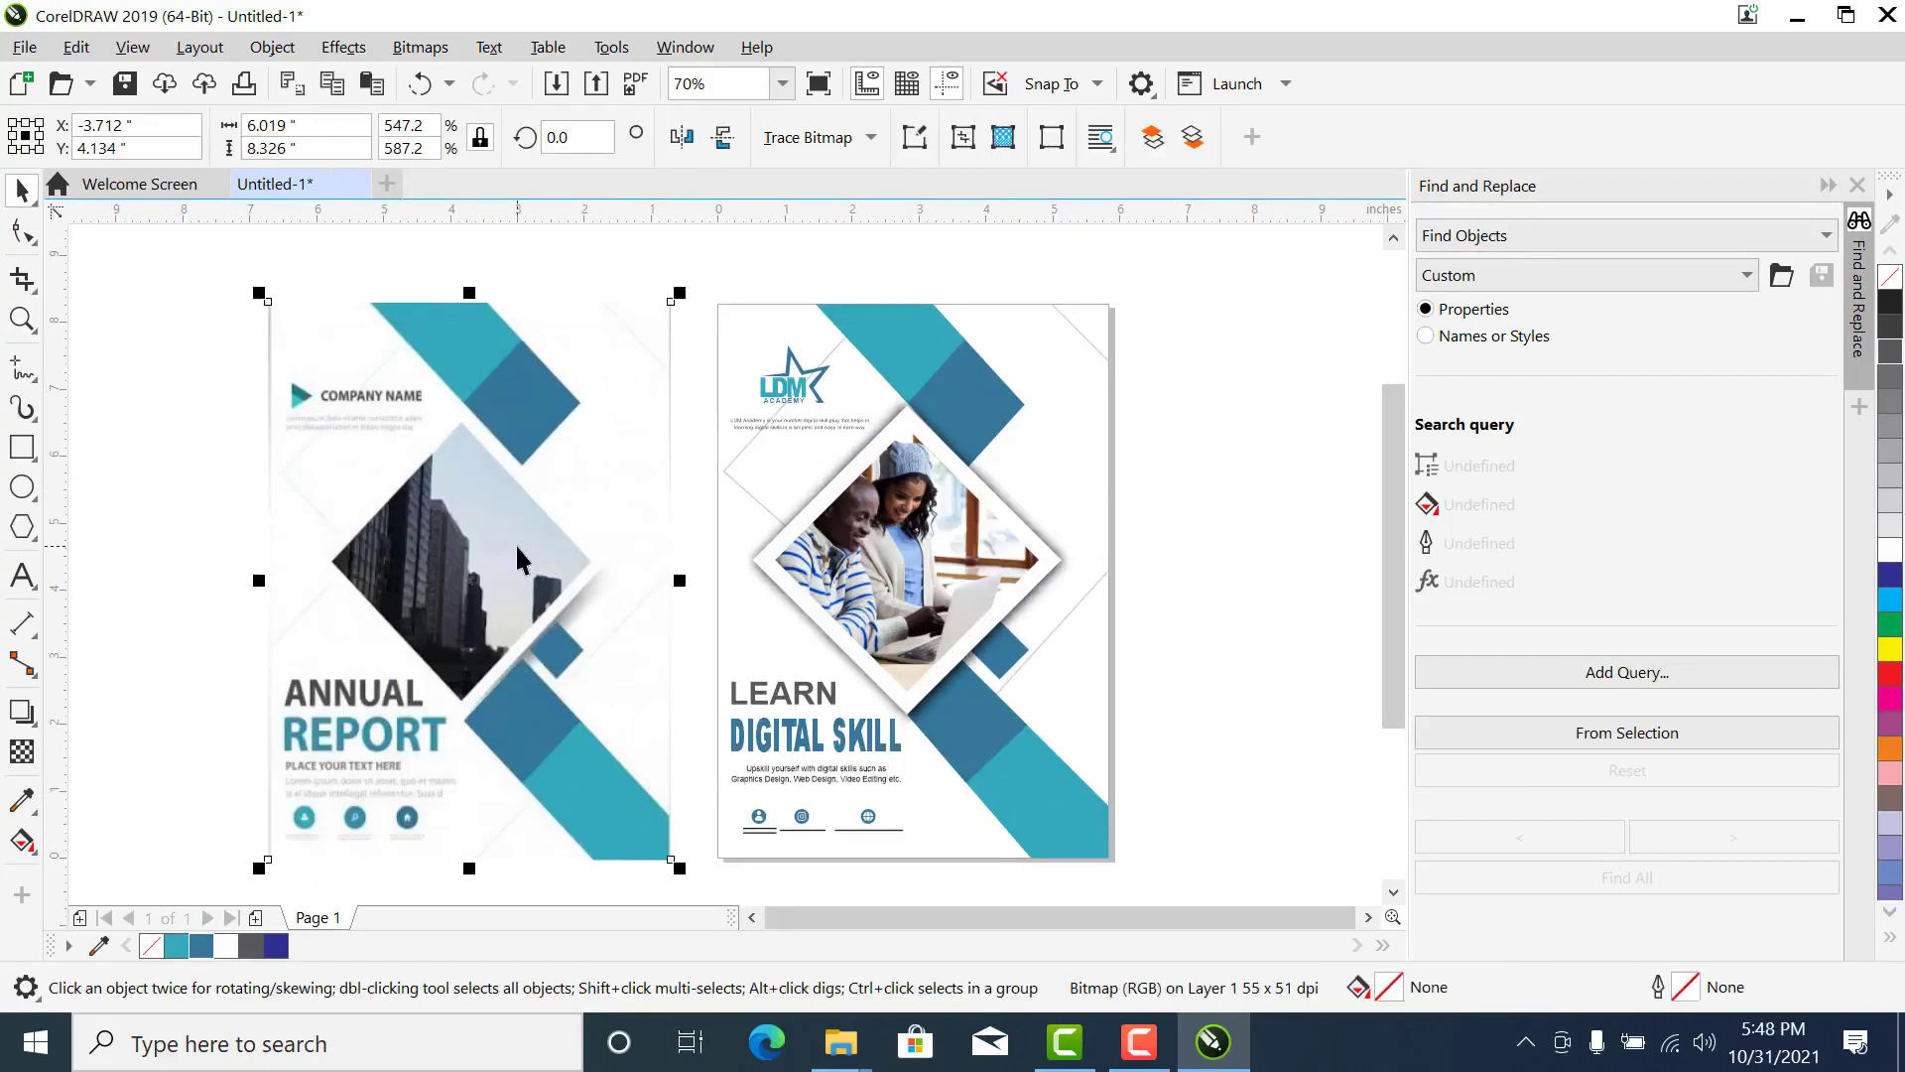
key("z")
left_click_drag(1212, 533, 526, 845)
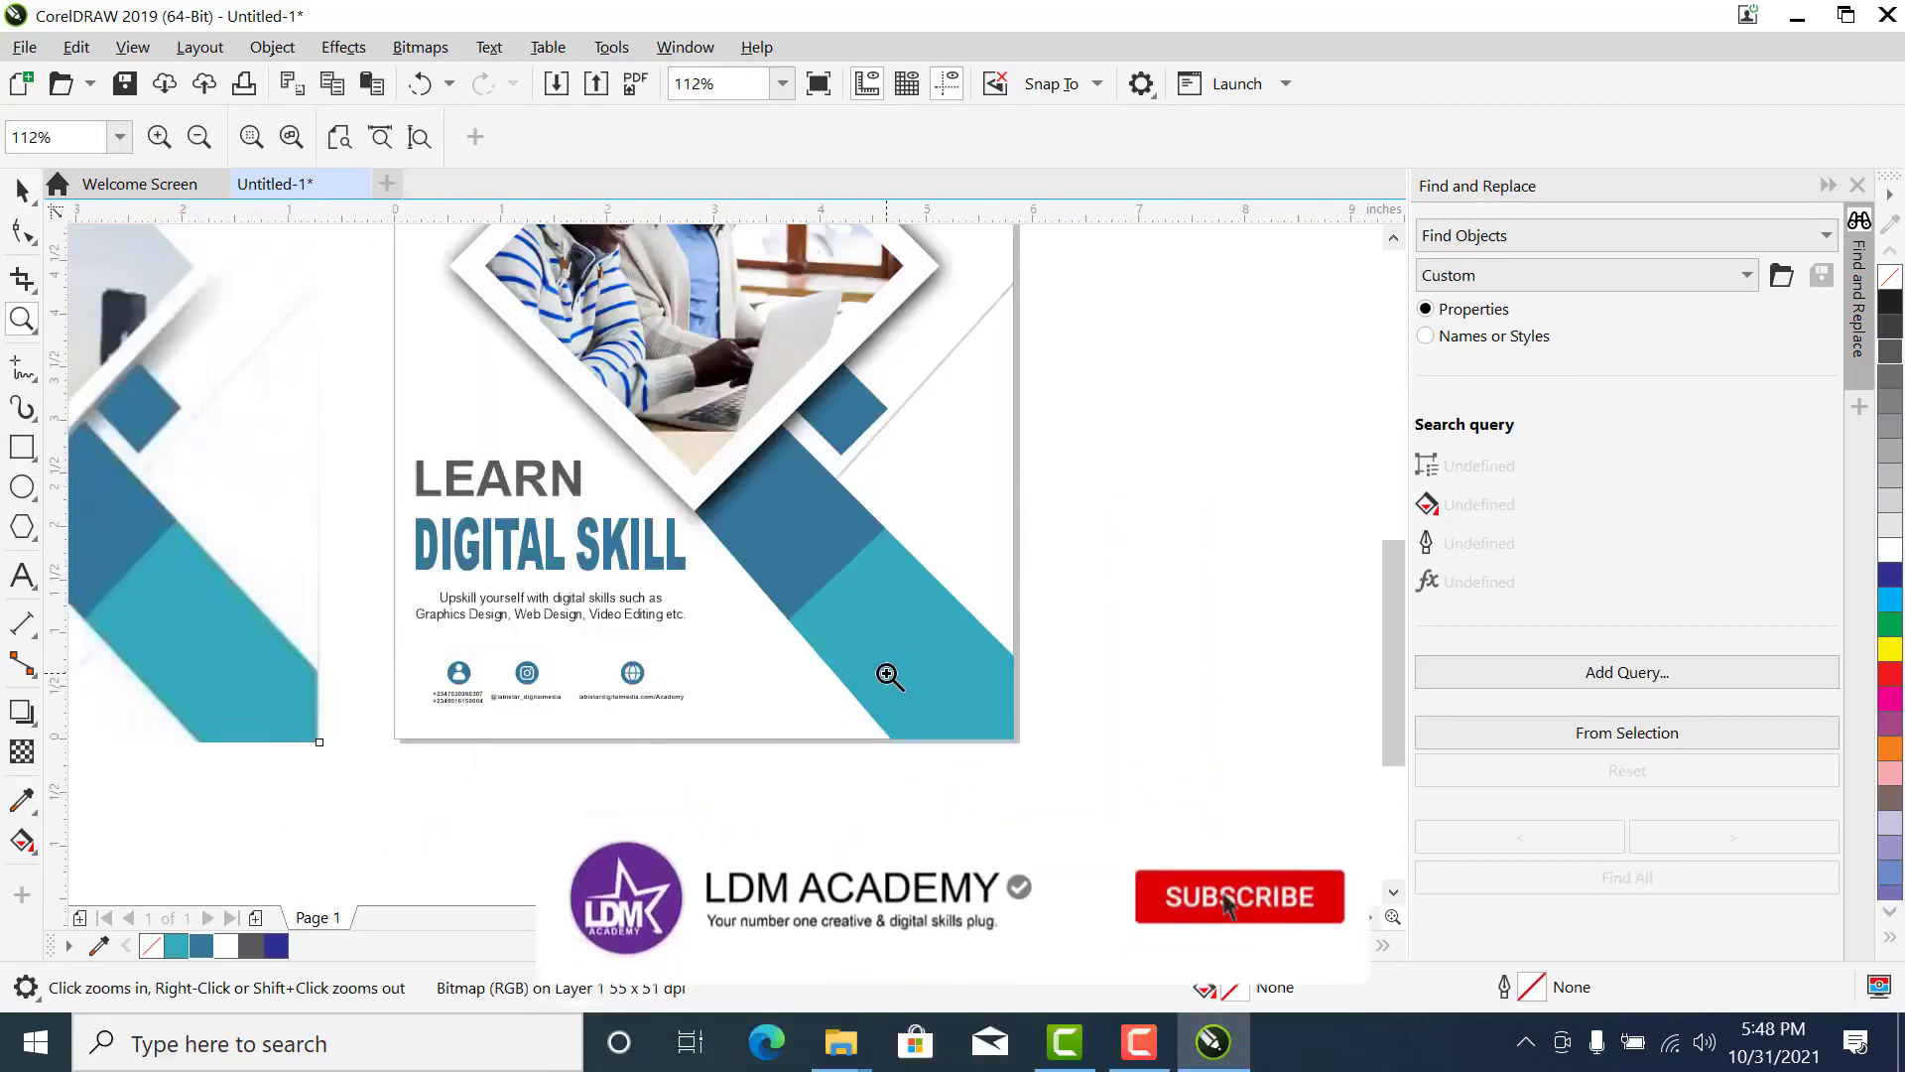
key("space")
key("Delete")
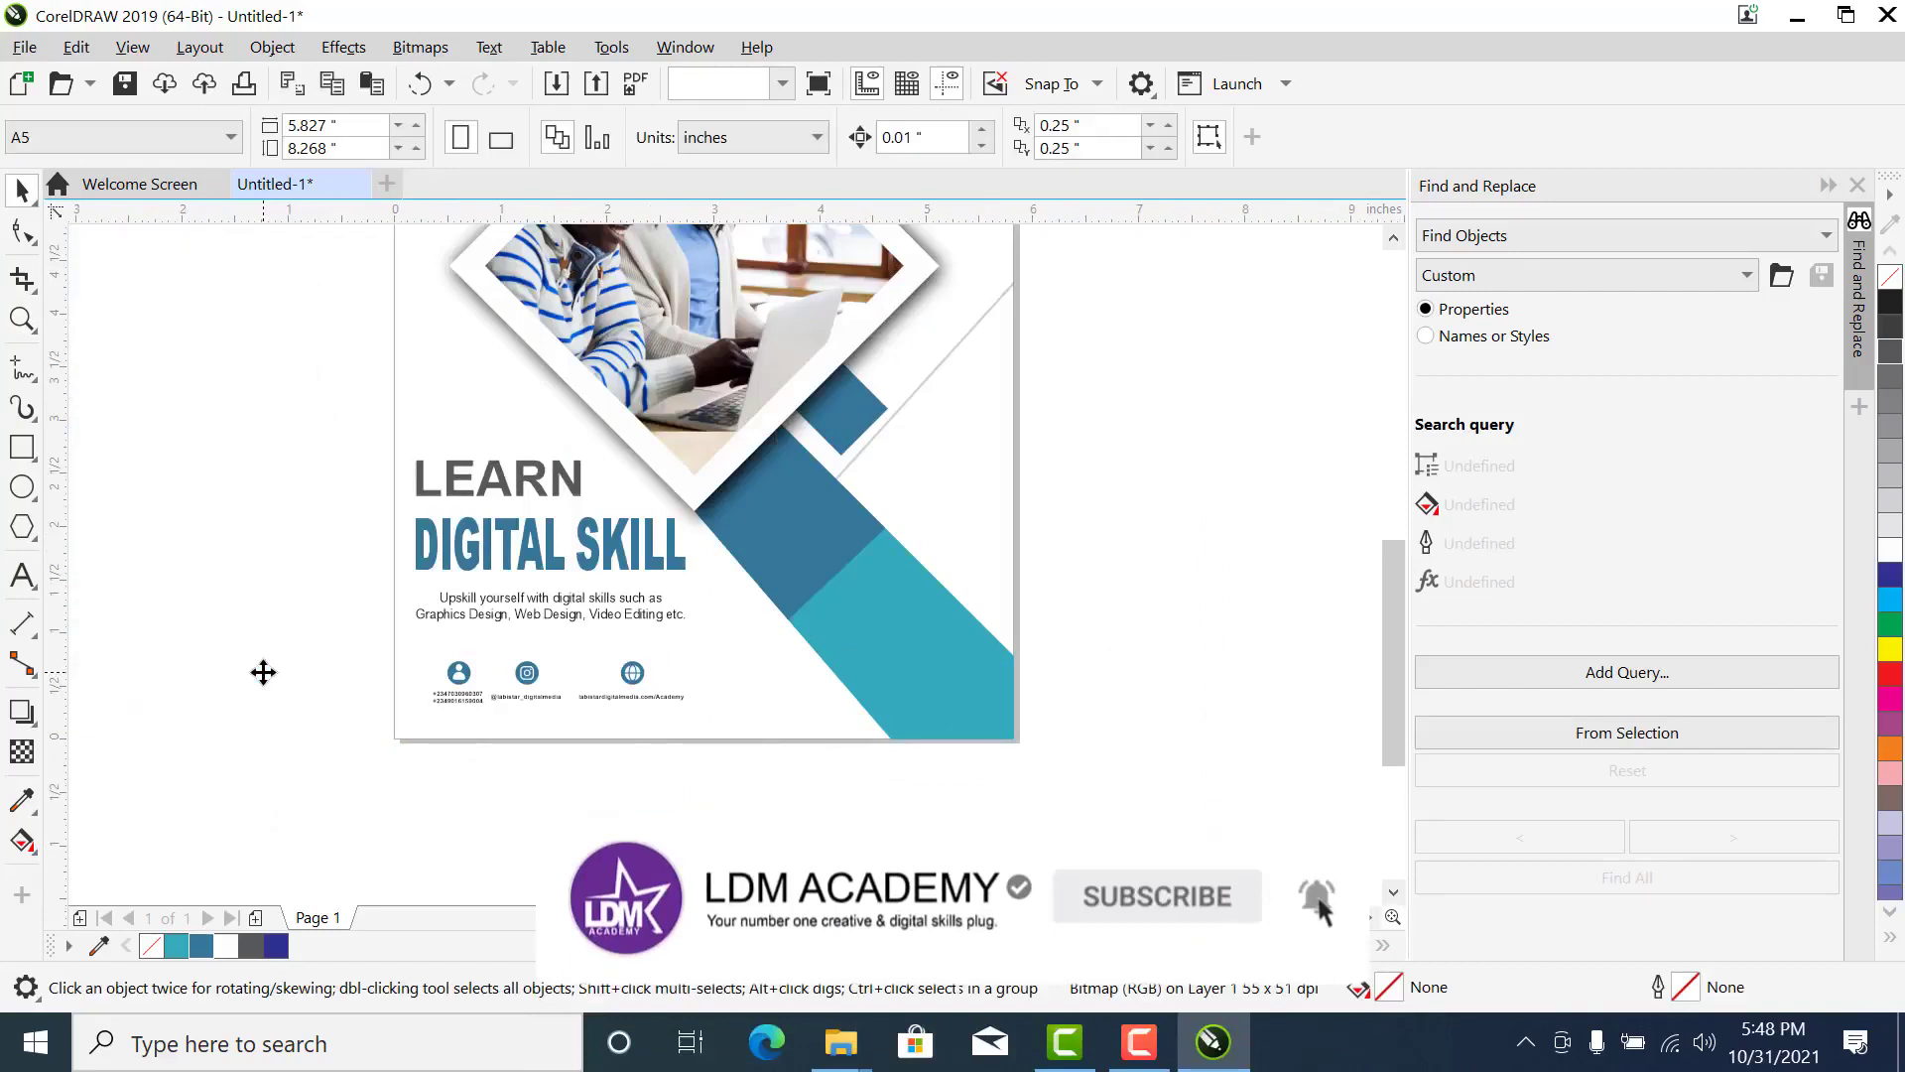
- Pull the background PowerClip rectangle with the diagonal lines off the page to its left
left_click(783, 84)
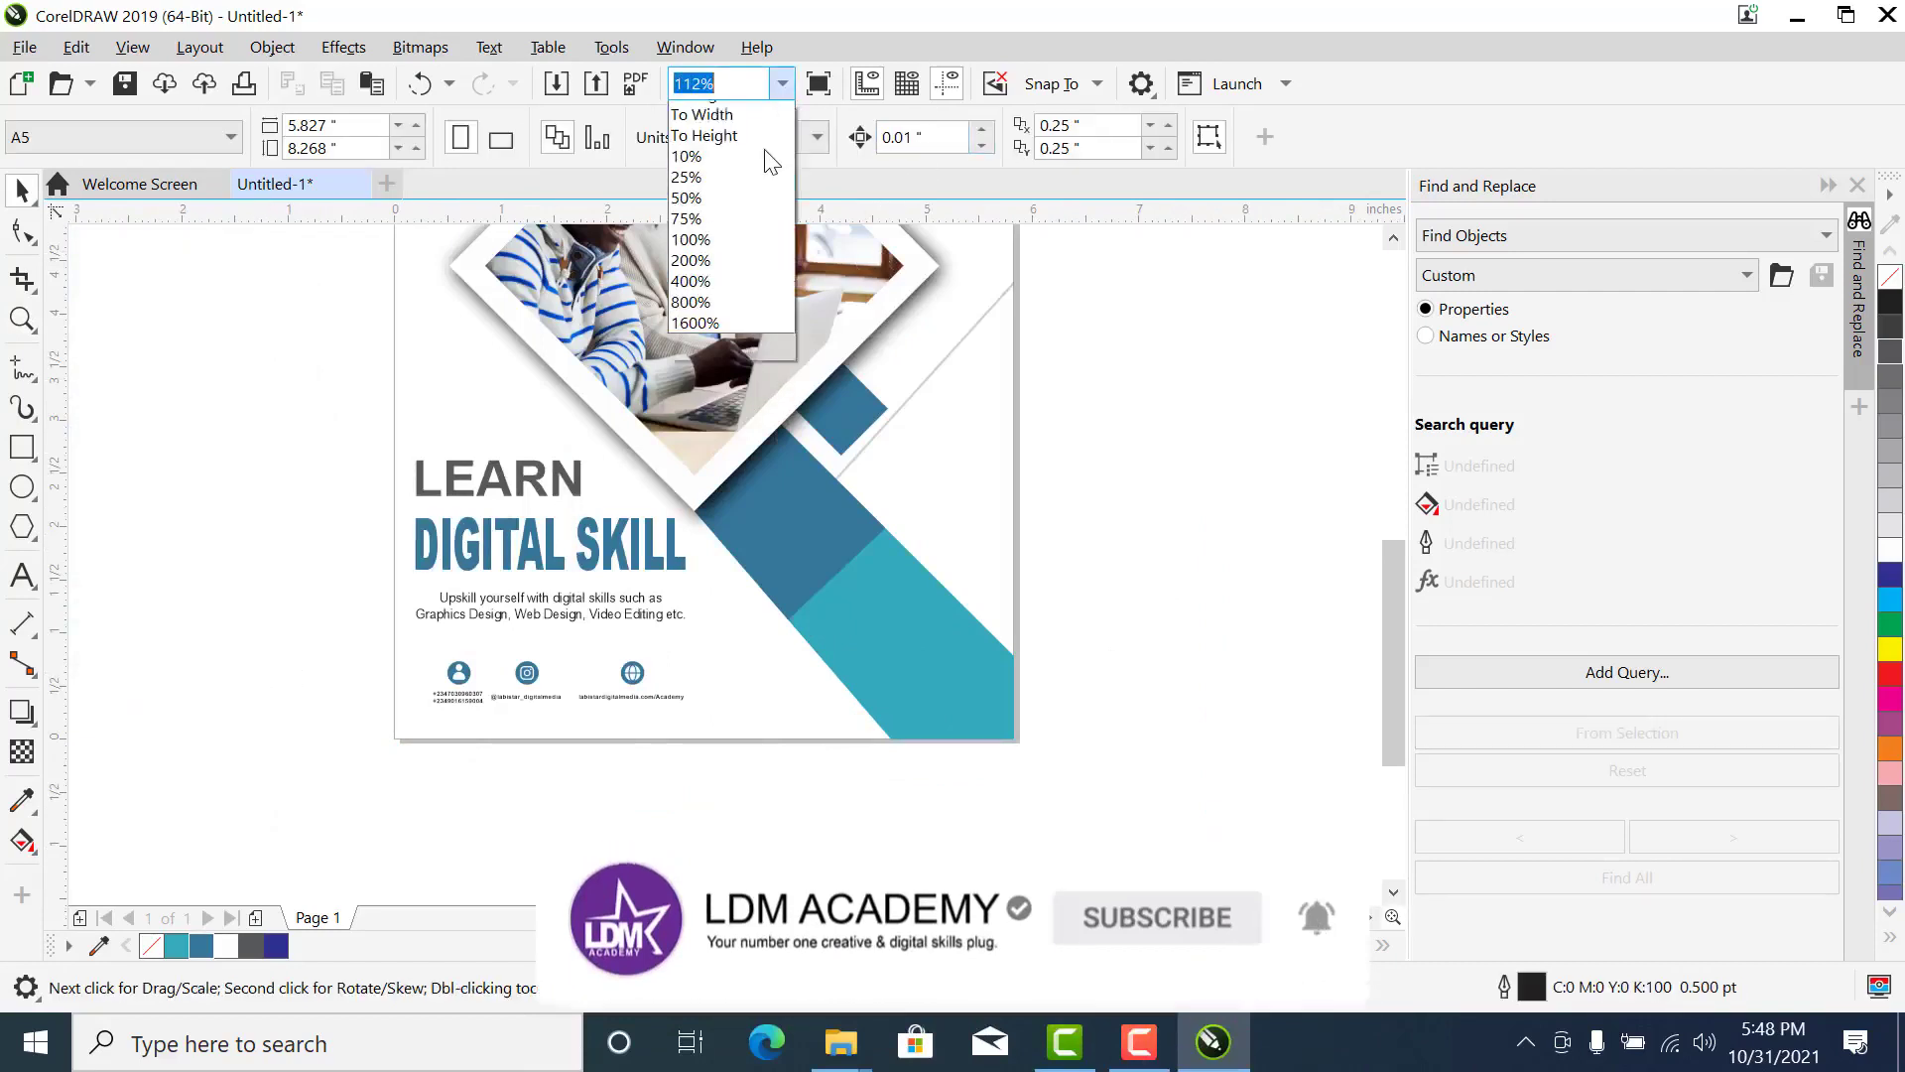
left_click(762, 134)
key("z")
left_click_drag(955, 280, 519, 857)
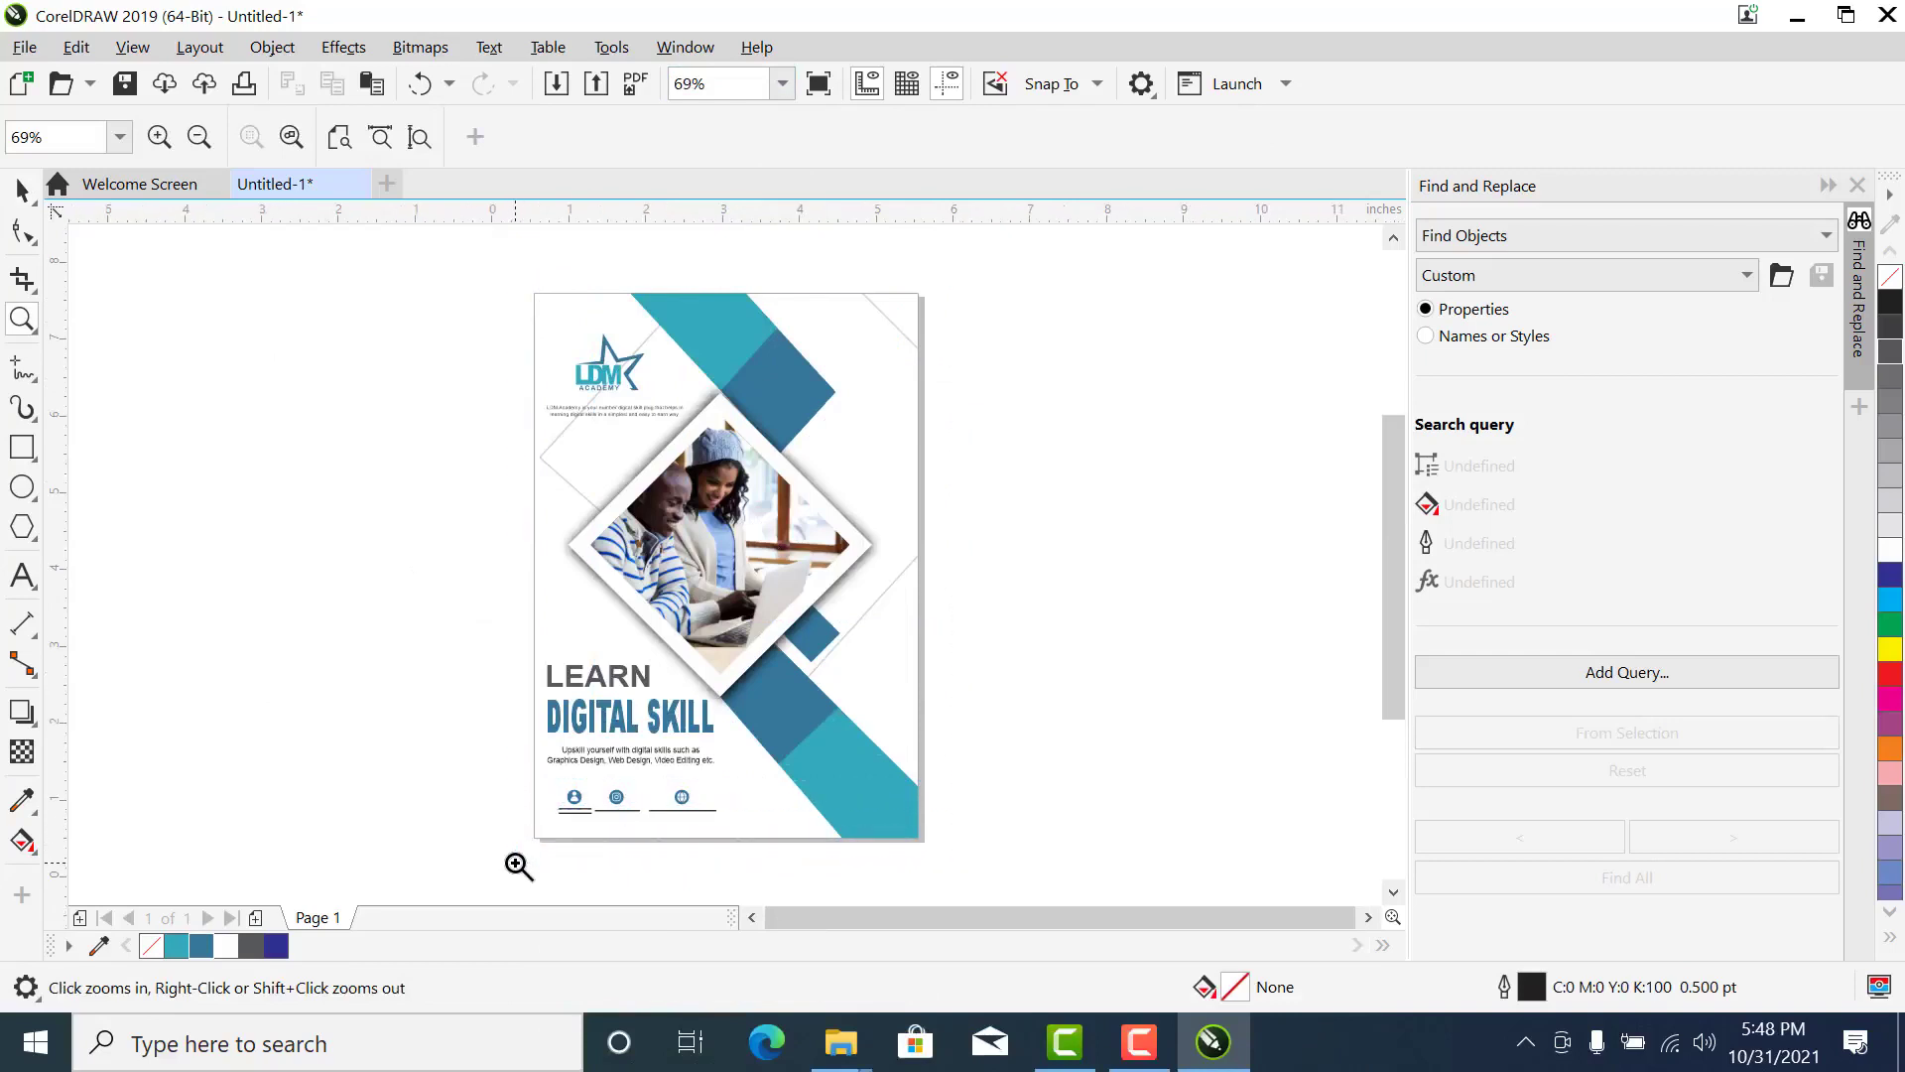
key("space")
left_click(875, 363)
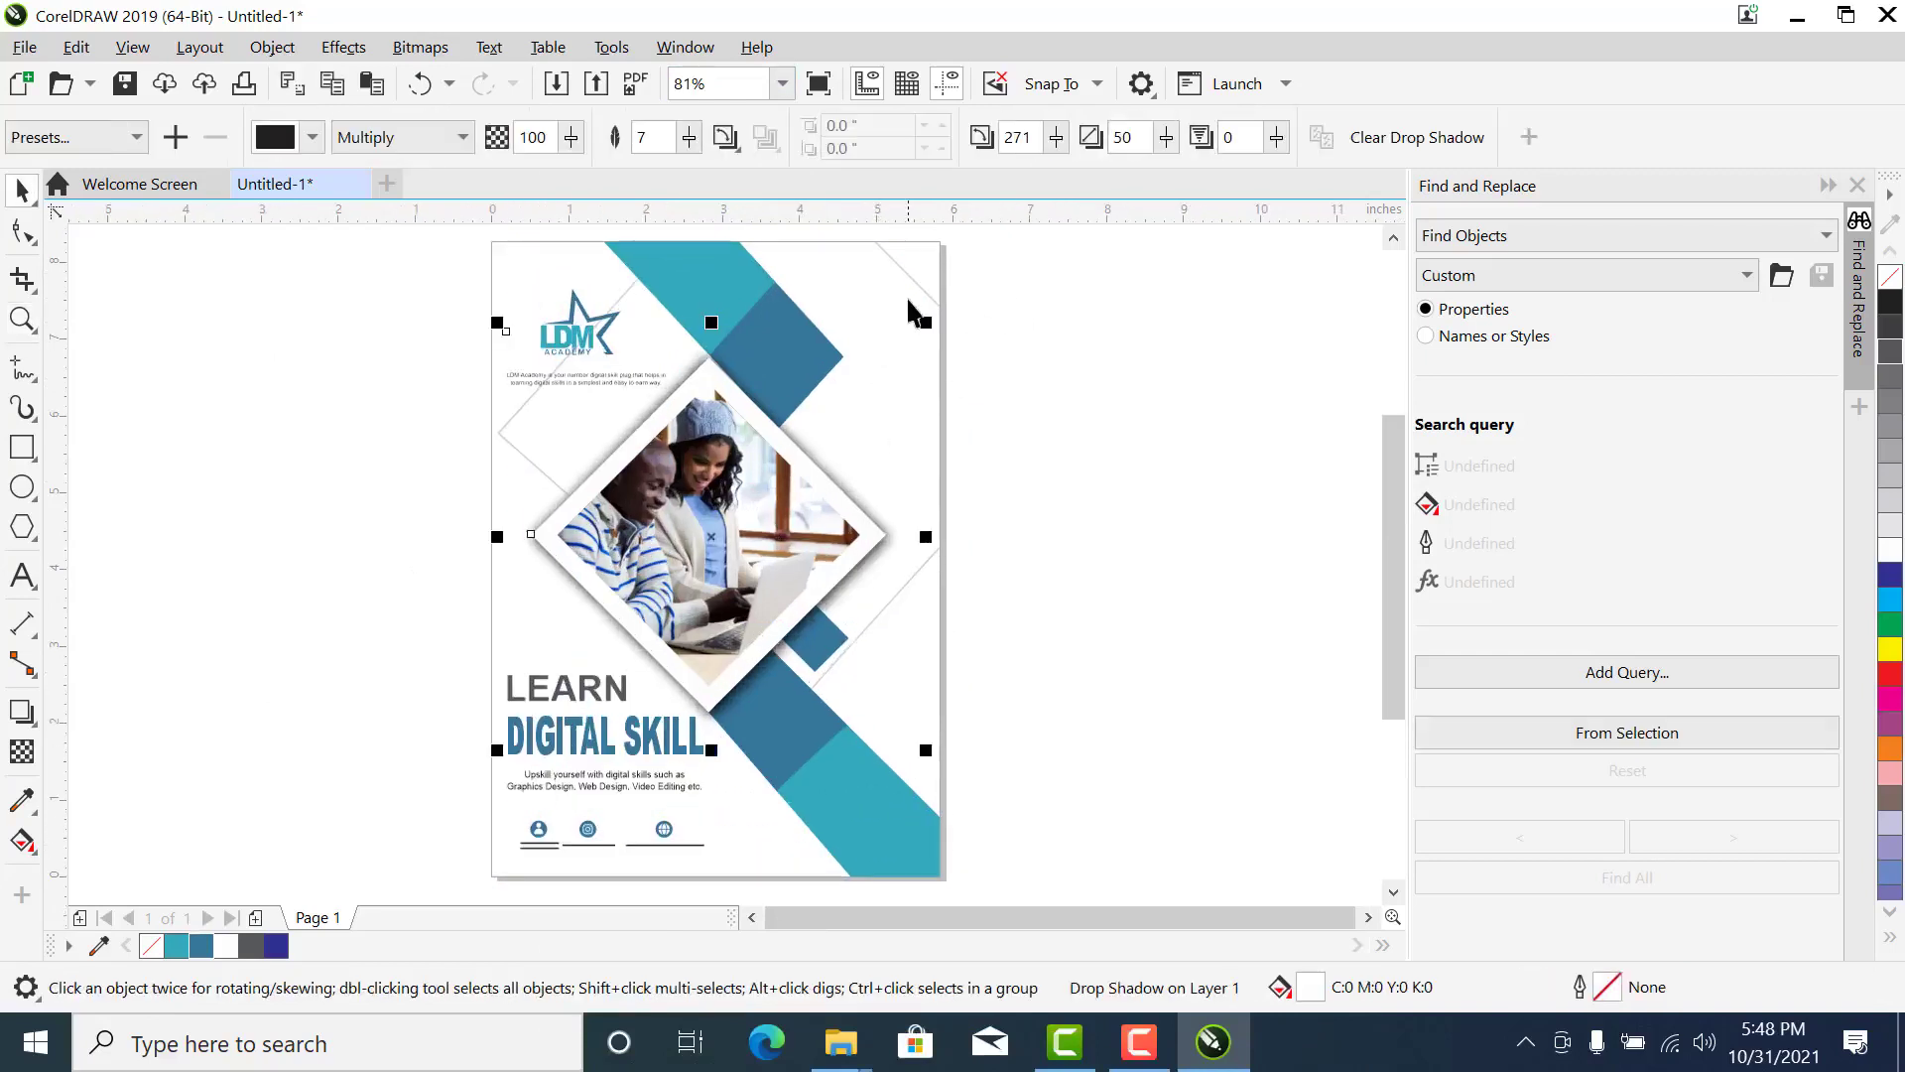
left_click(906, 262)
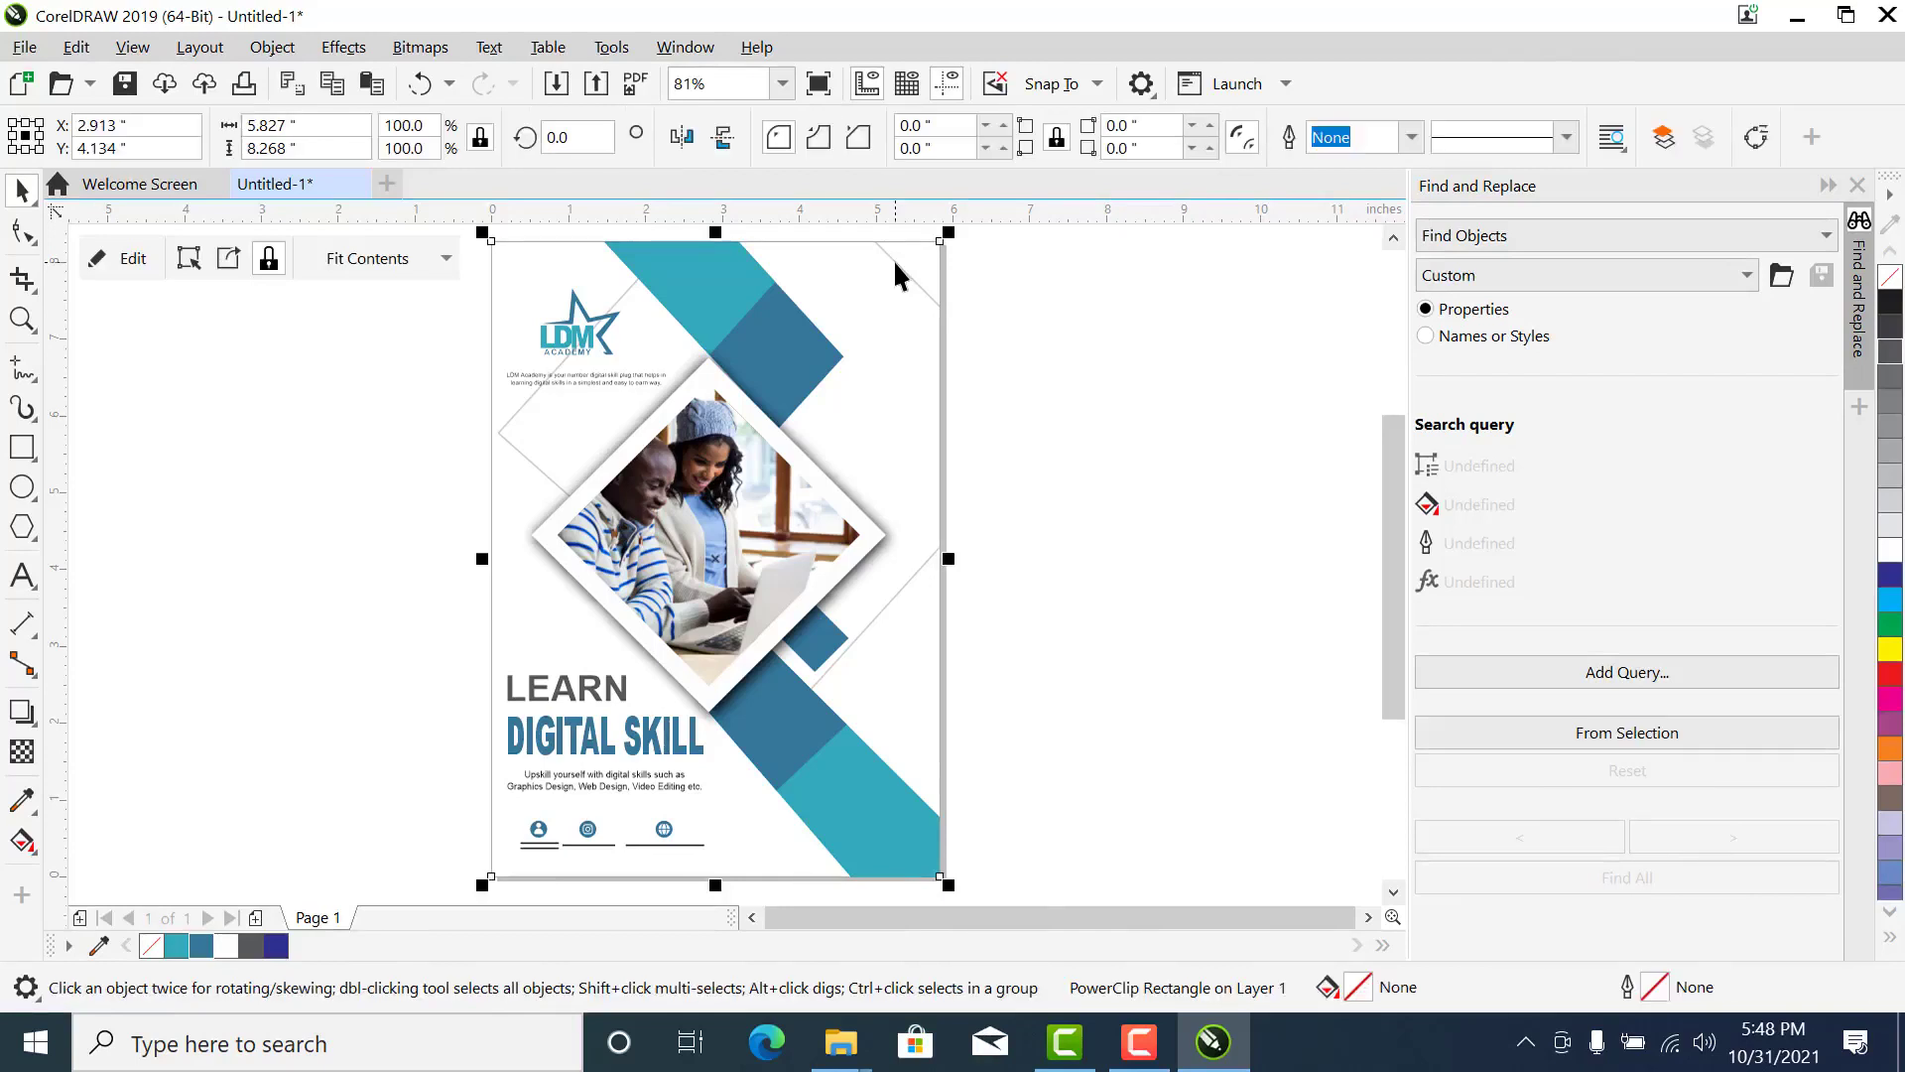
scroll(893, 259, "down", 3)
left_click_drag(895, 262, 644, 334)
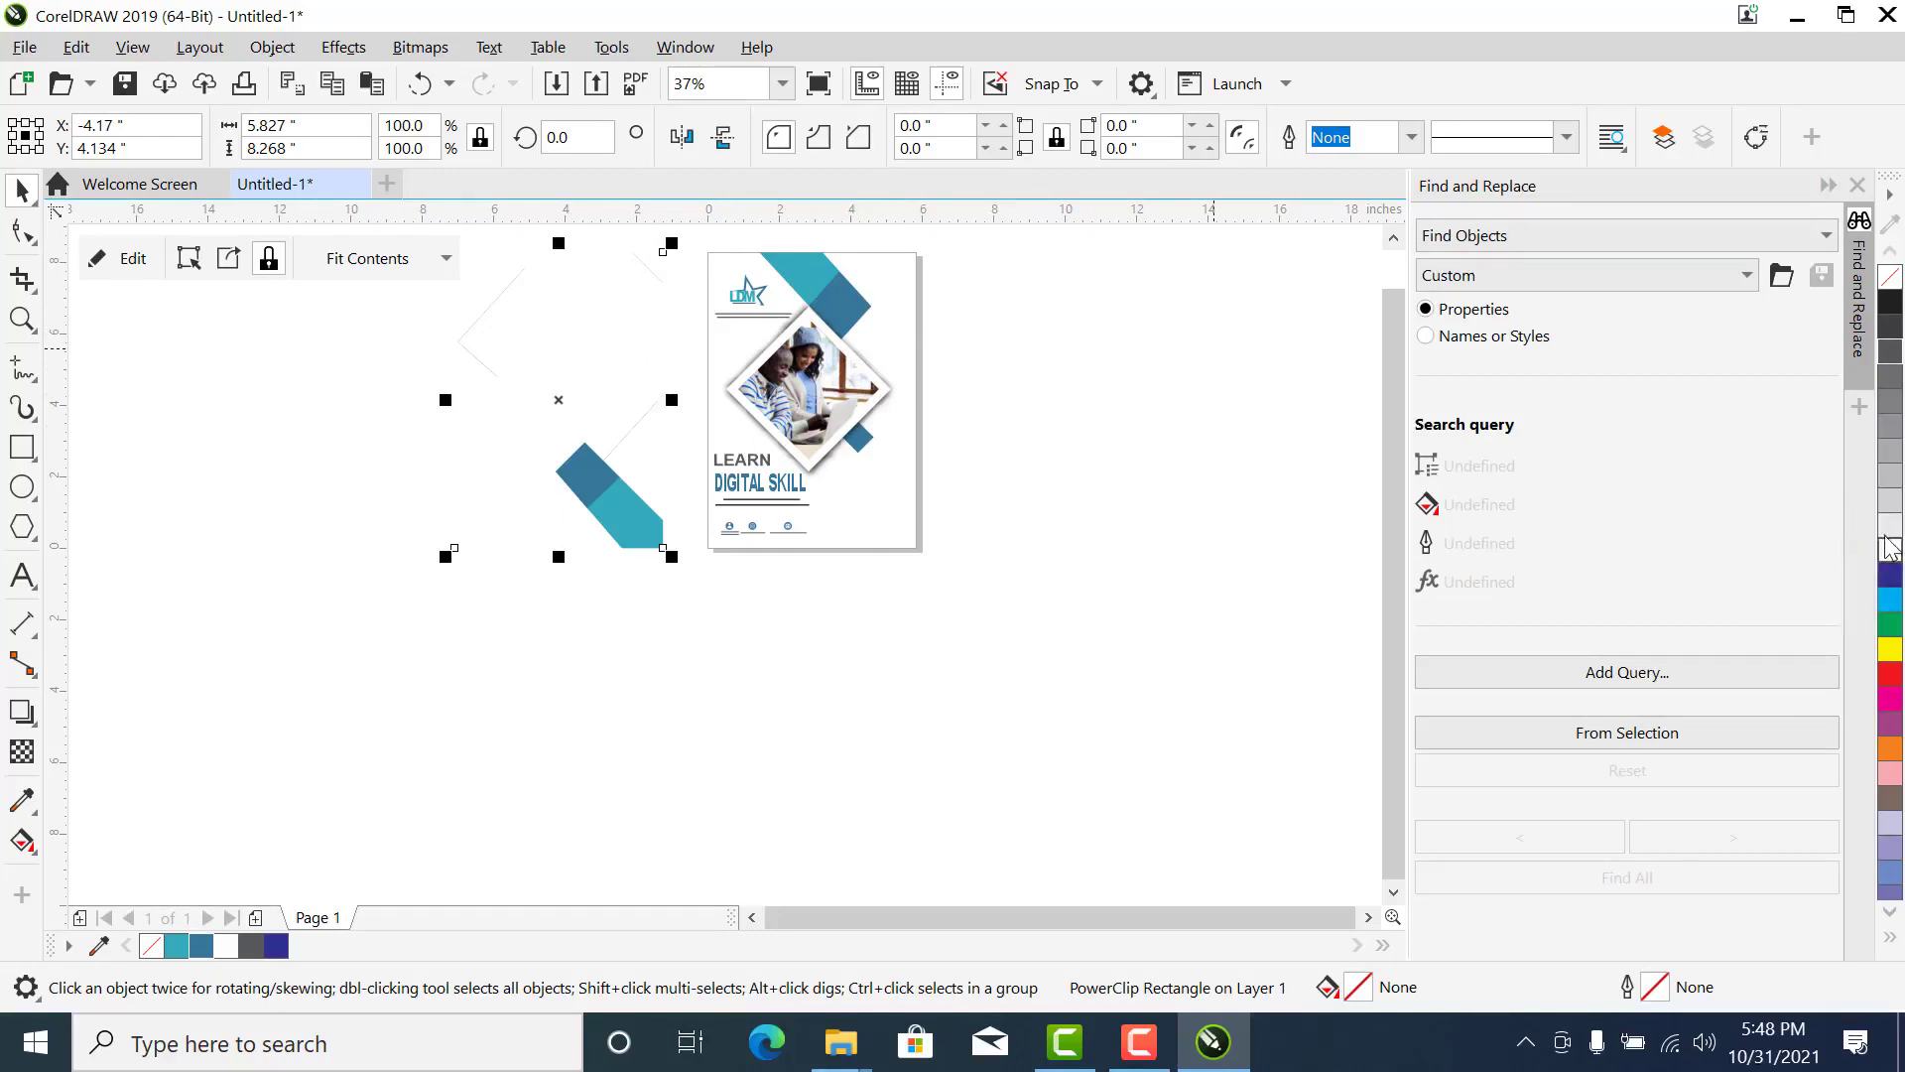
- Try 20% black, 40% black and yellow fills on the background rectangle, ending with a C:0 M:0 Y:0 K:0 fill
left_click(1893, 501)
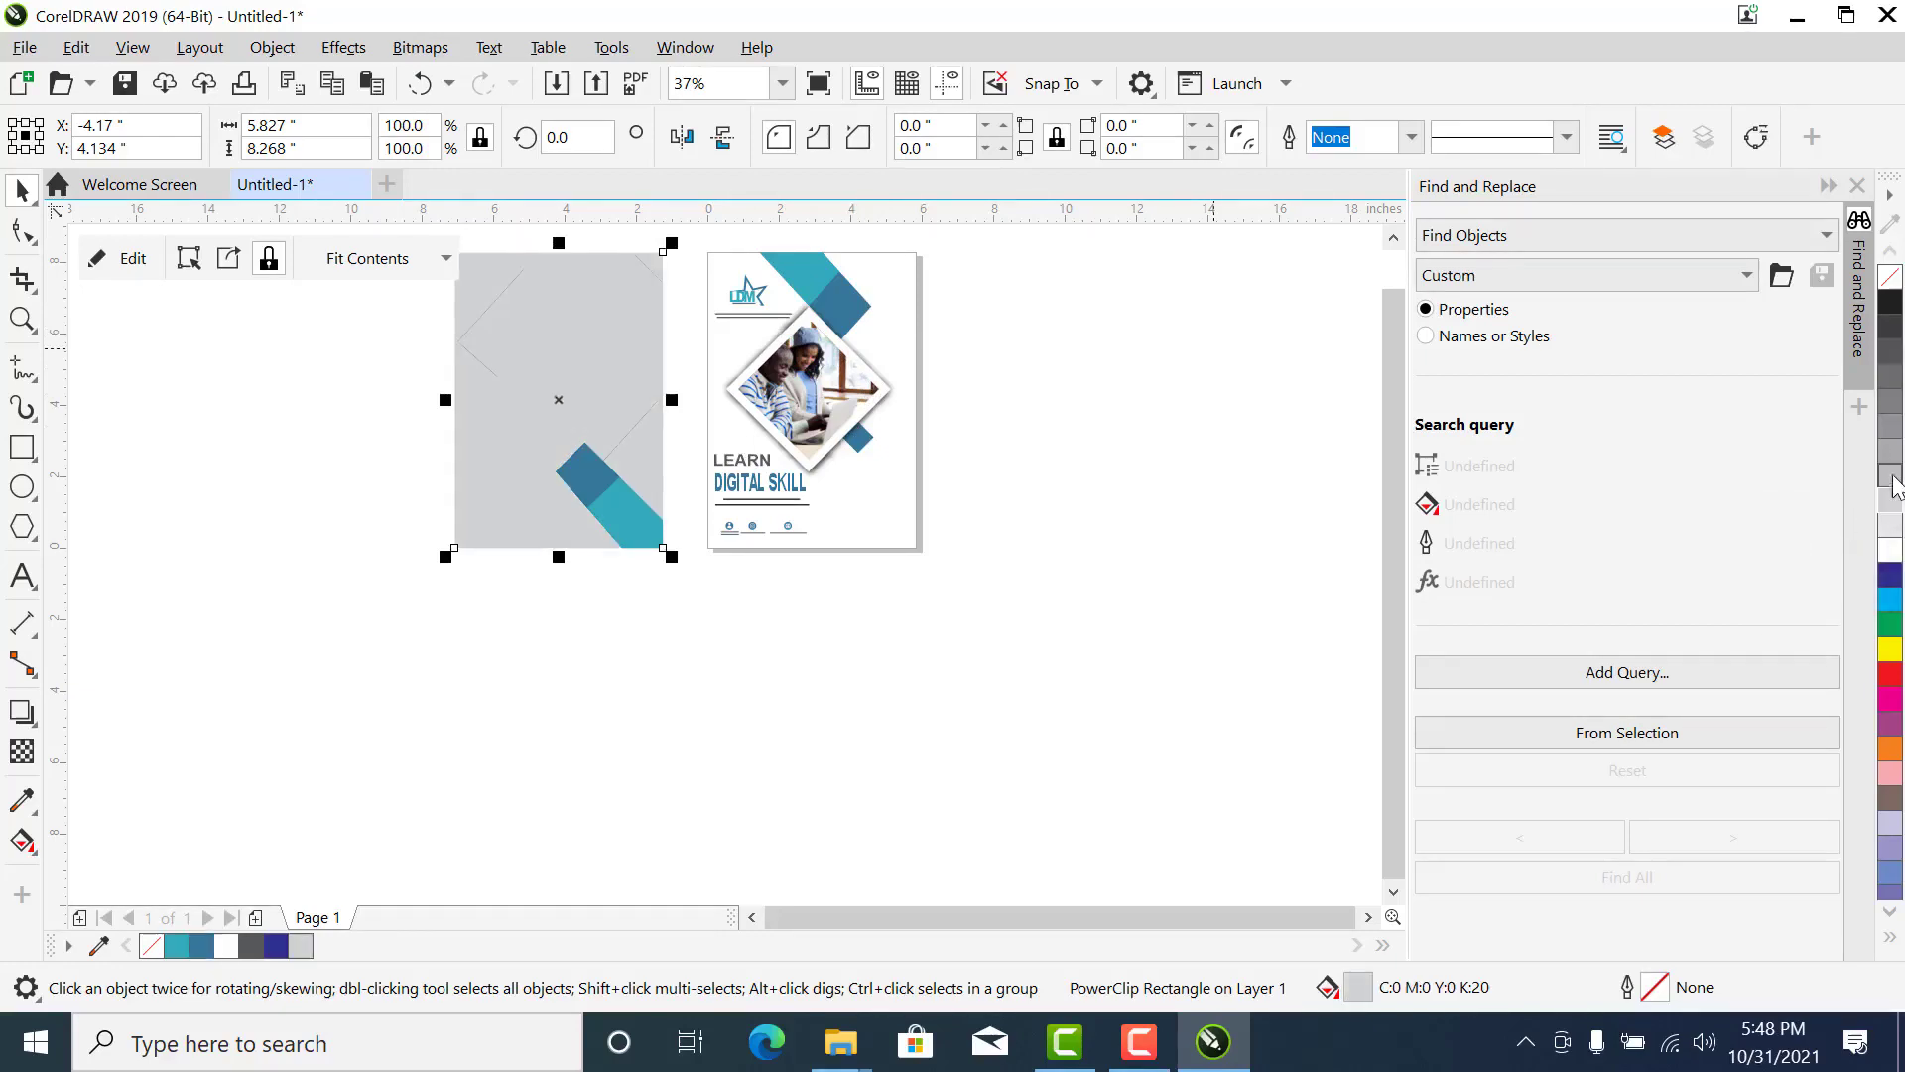
left_click(1892, 452)
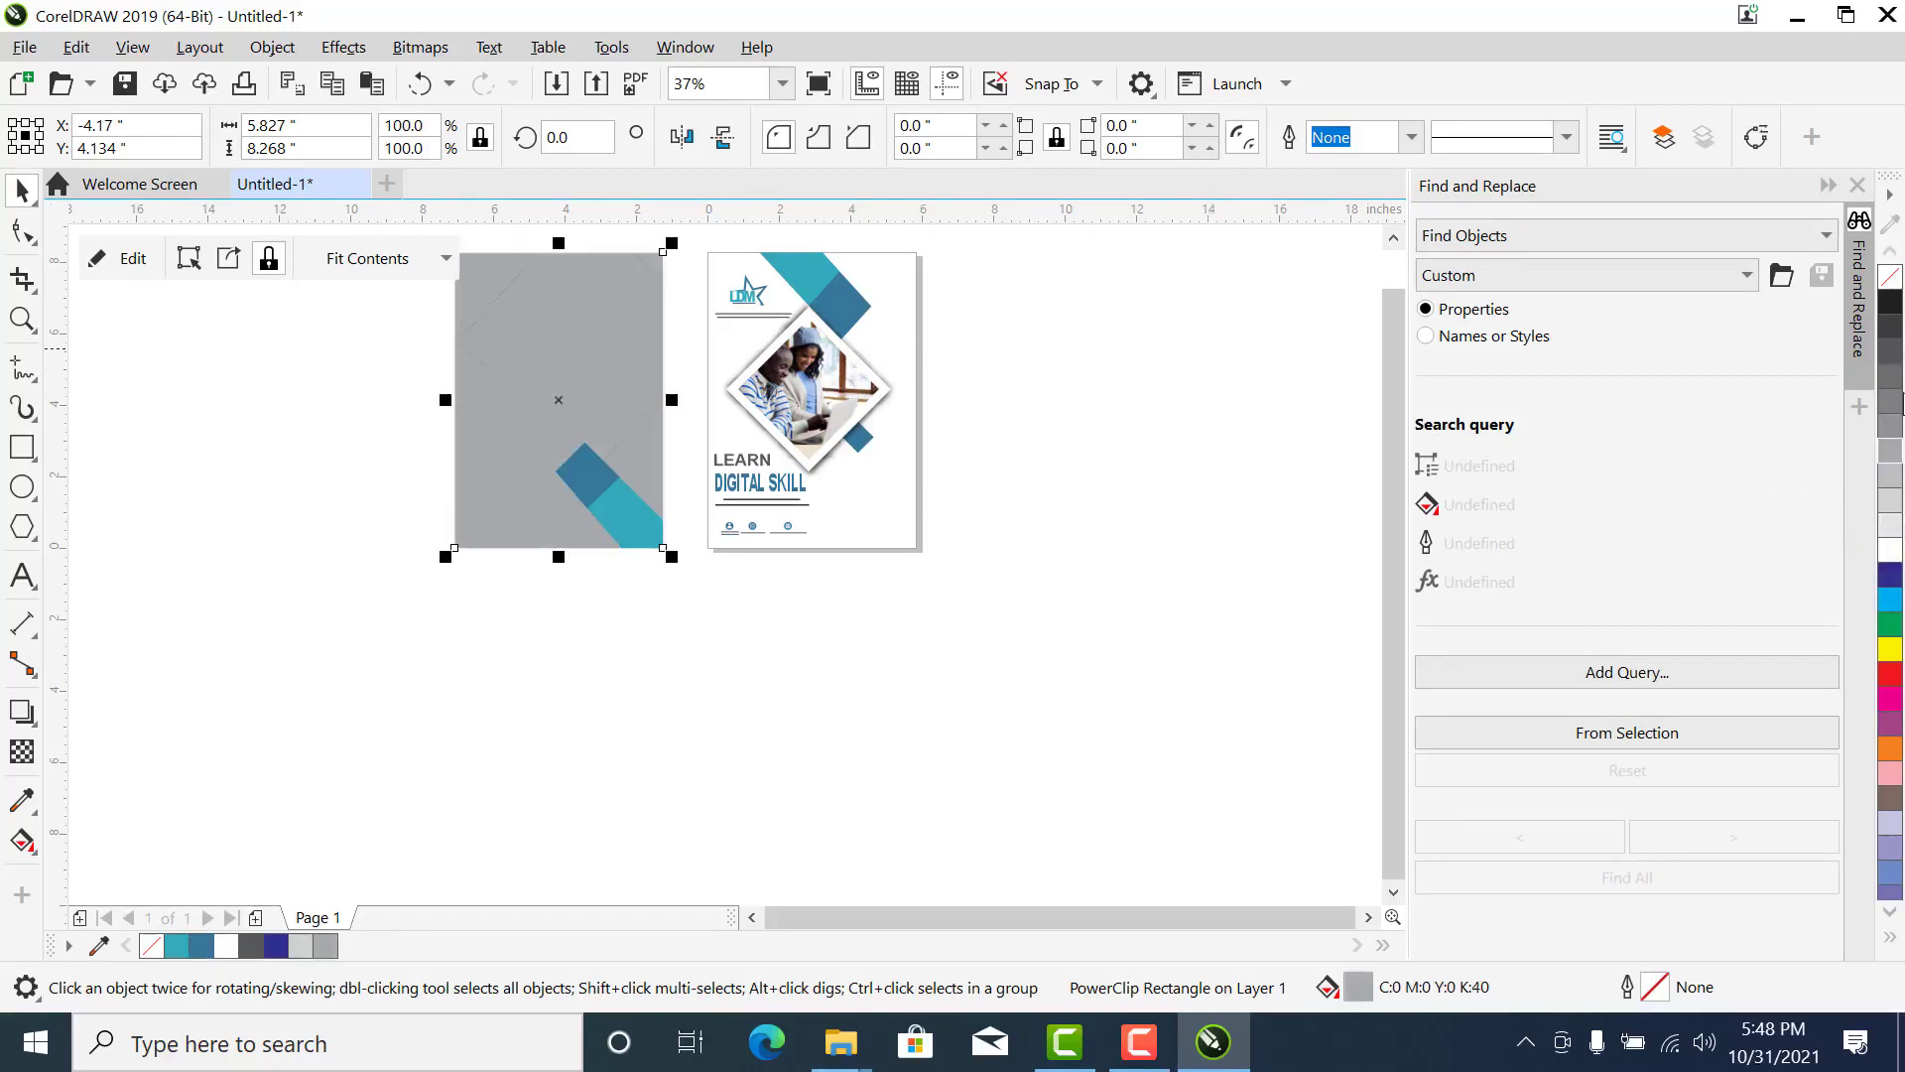
left_click(1890, 650)
left_click(1890, 526)
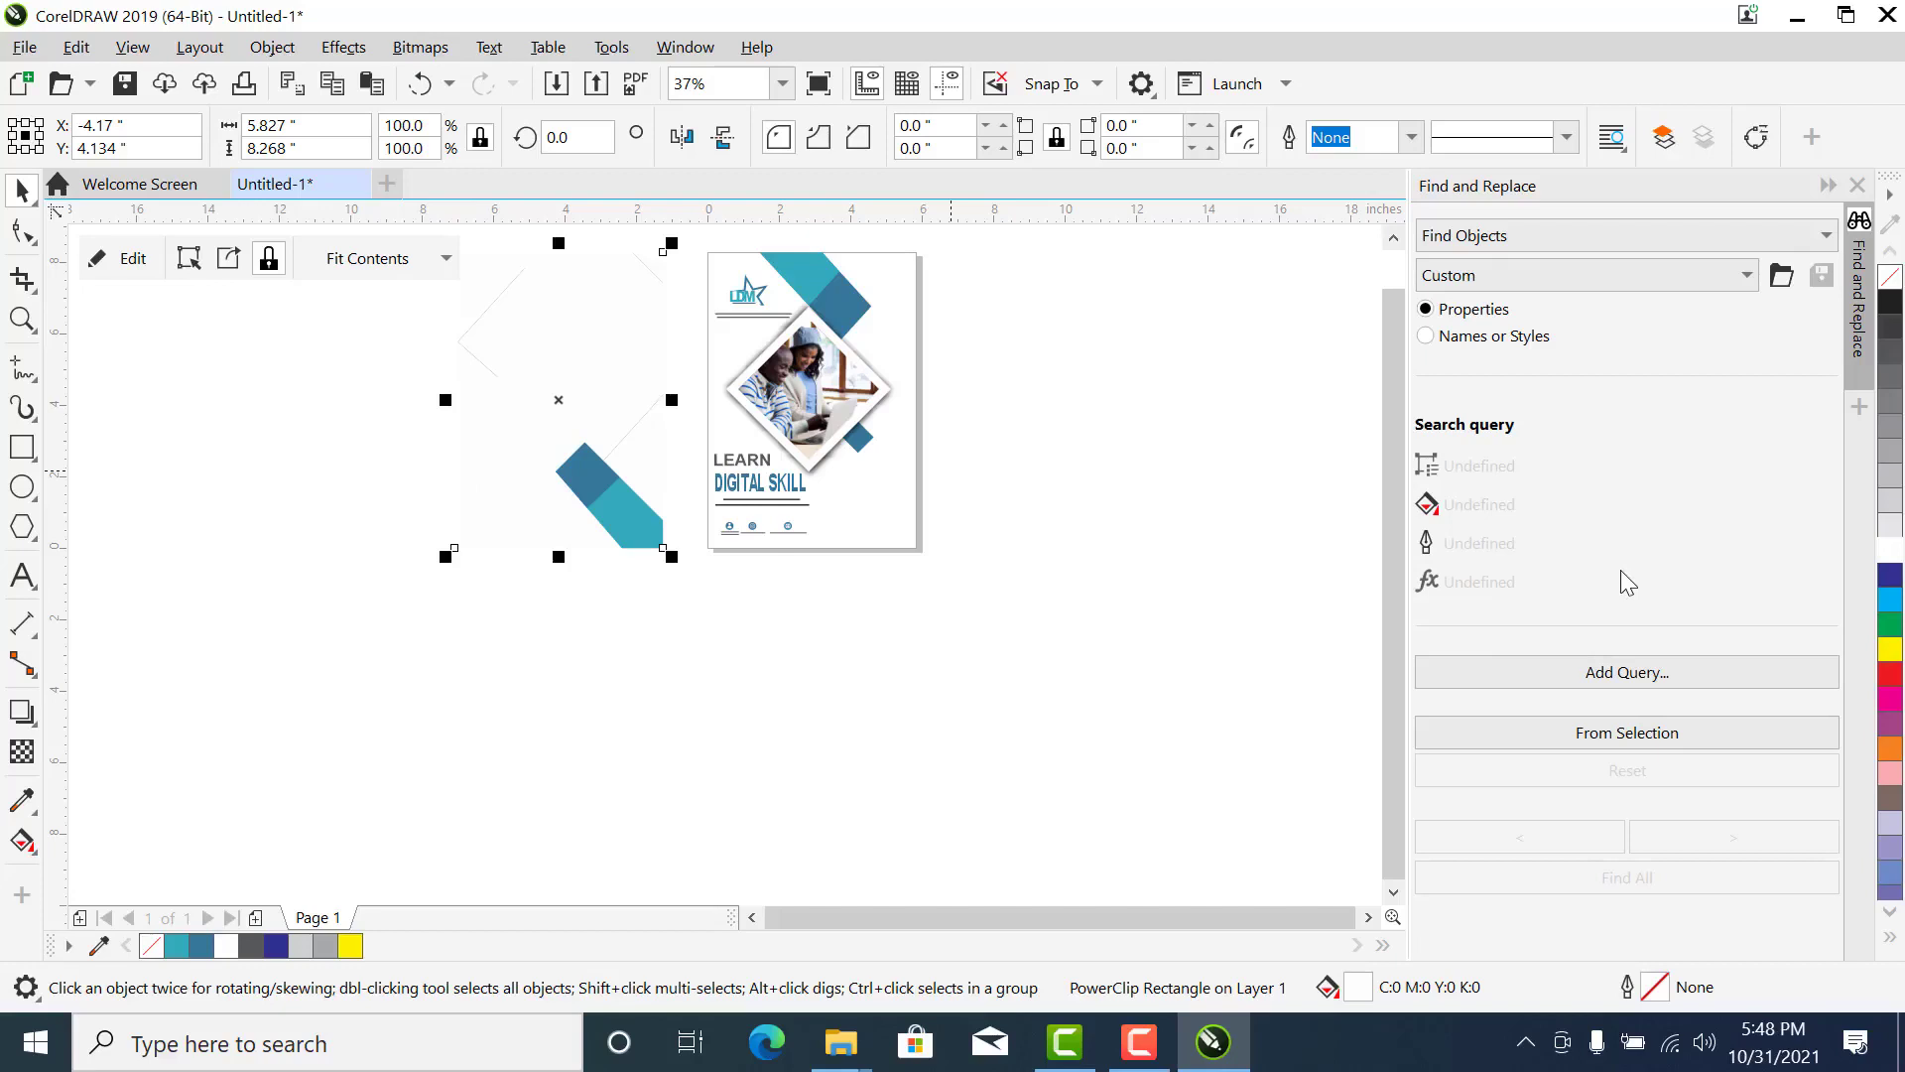
- Center the background PowerClip rectangle on the page again and deselect it
key("p")
key("z")
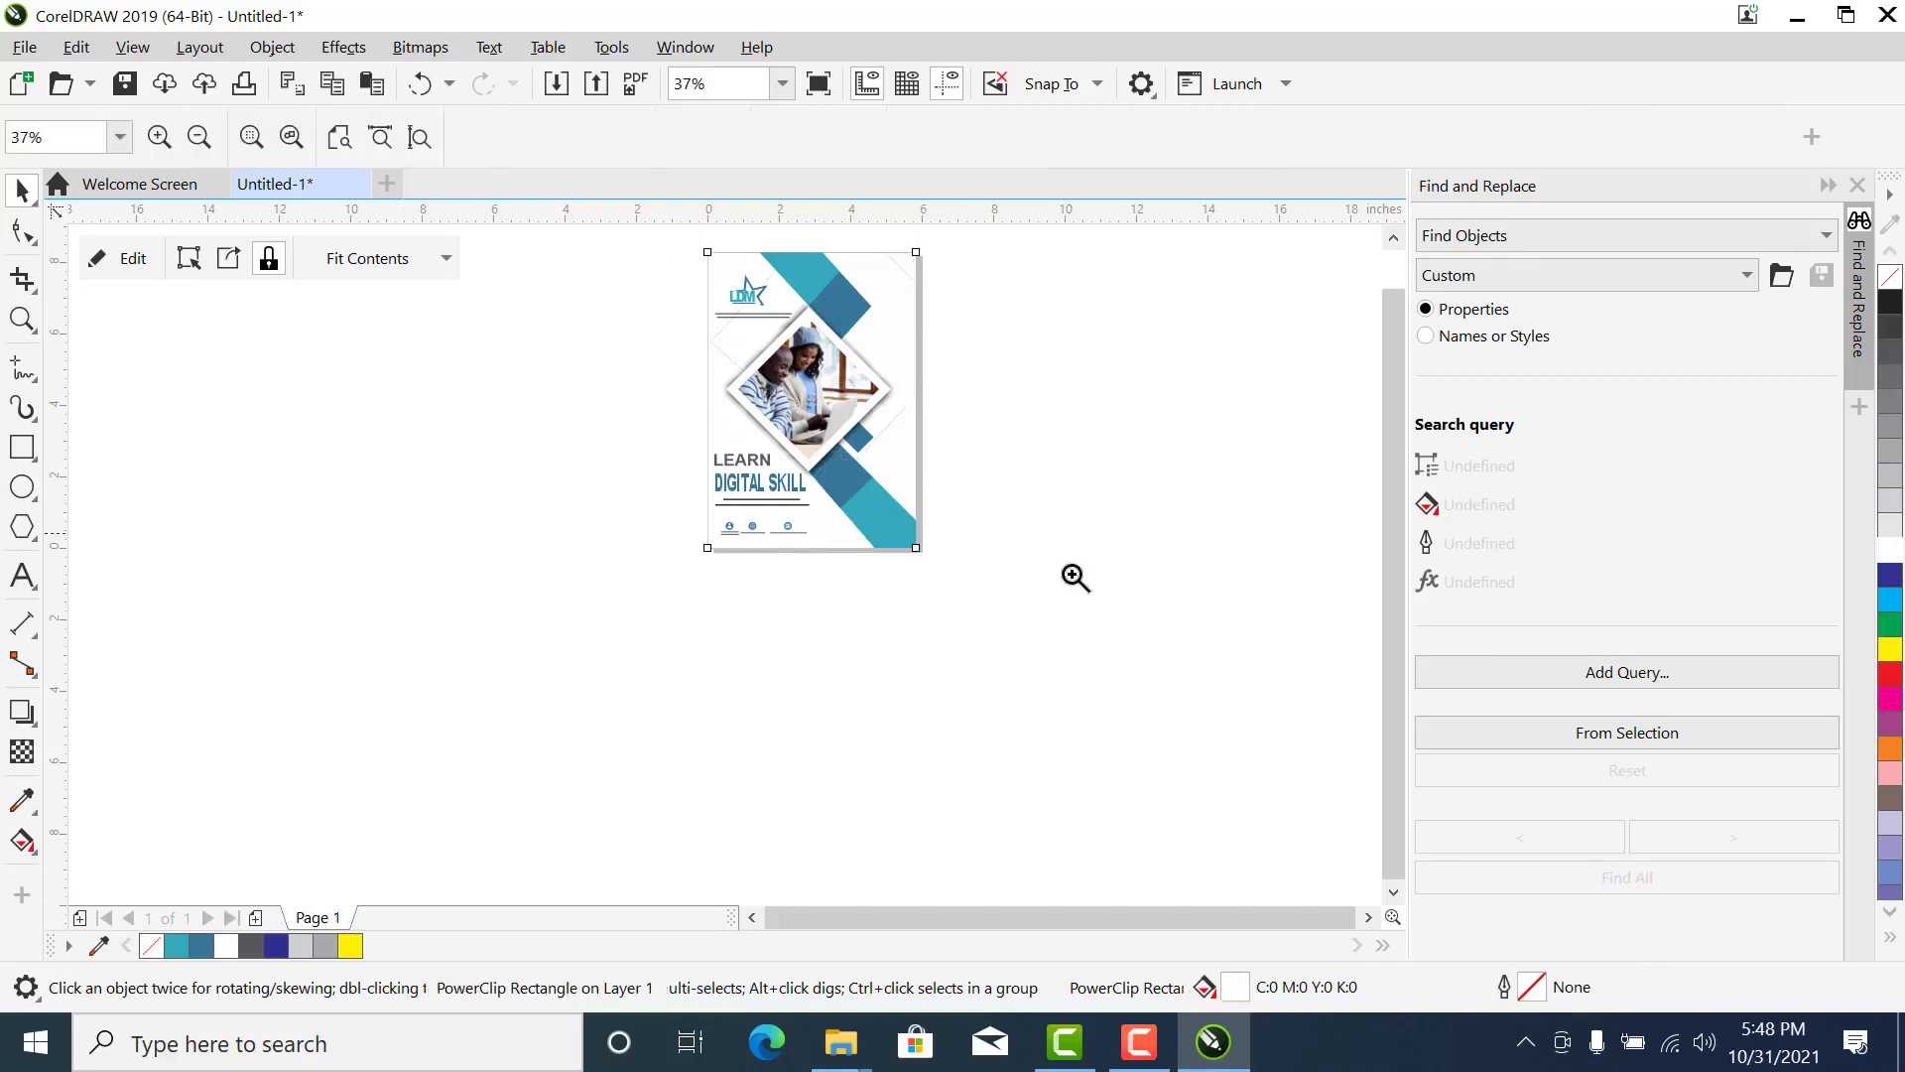
left_click(699, 289)
key("space")
left_click(992, 317)
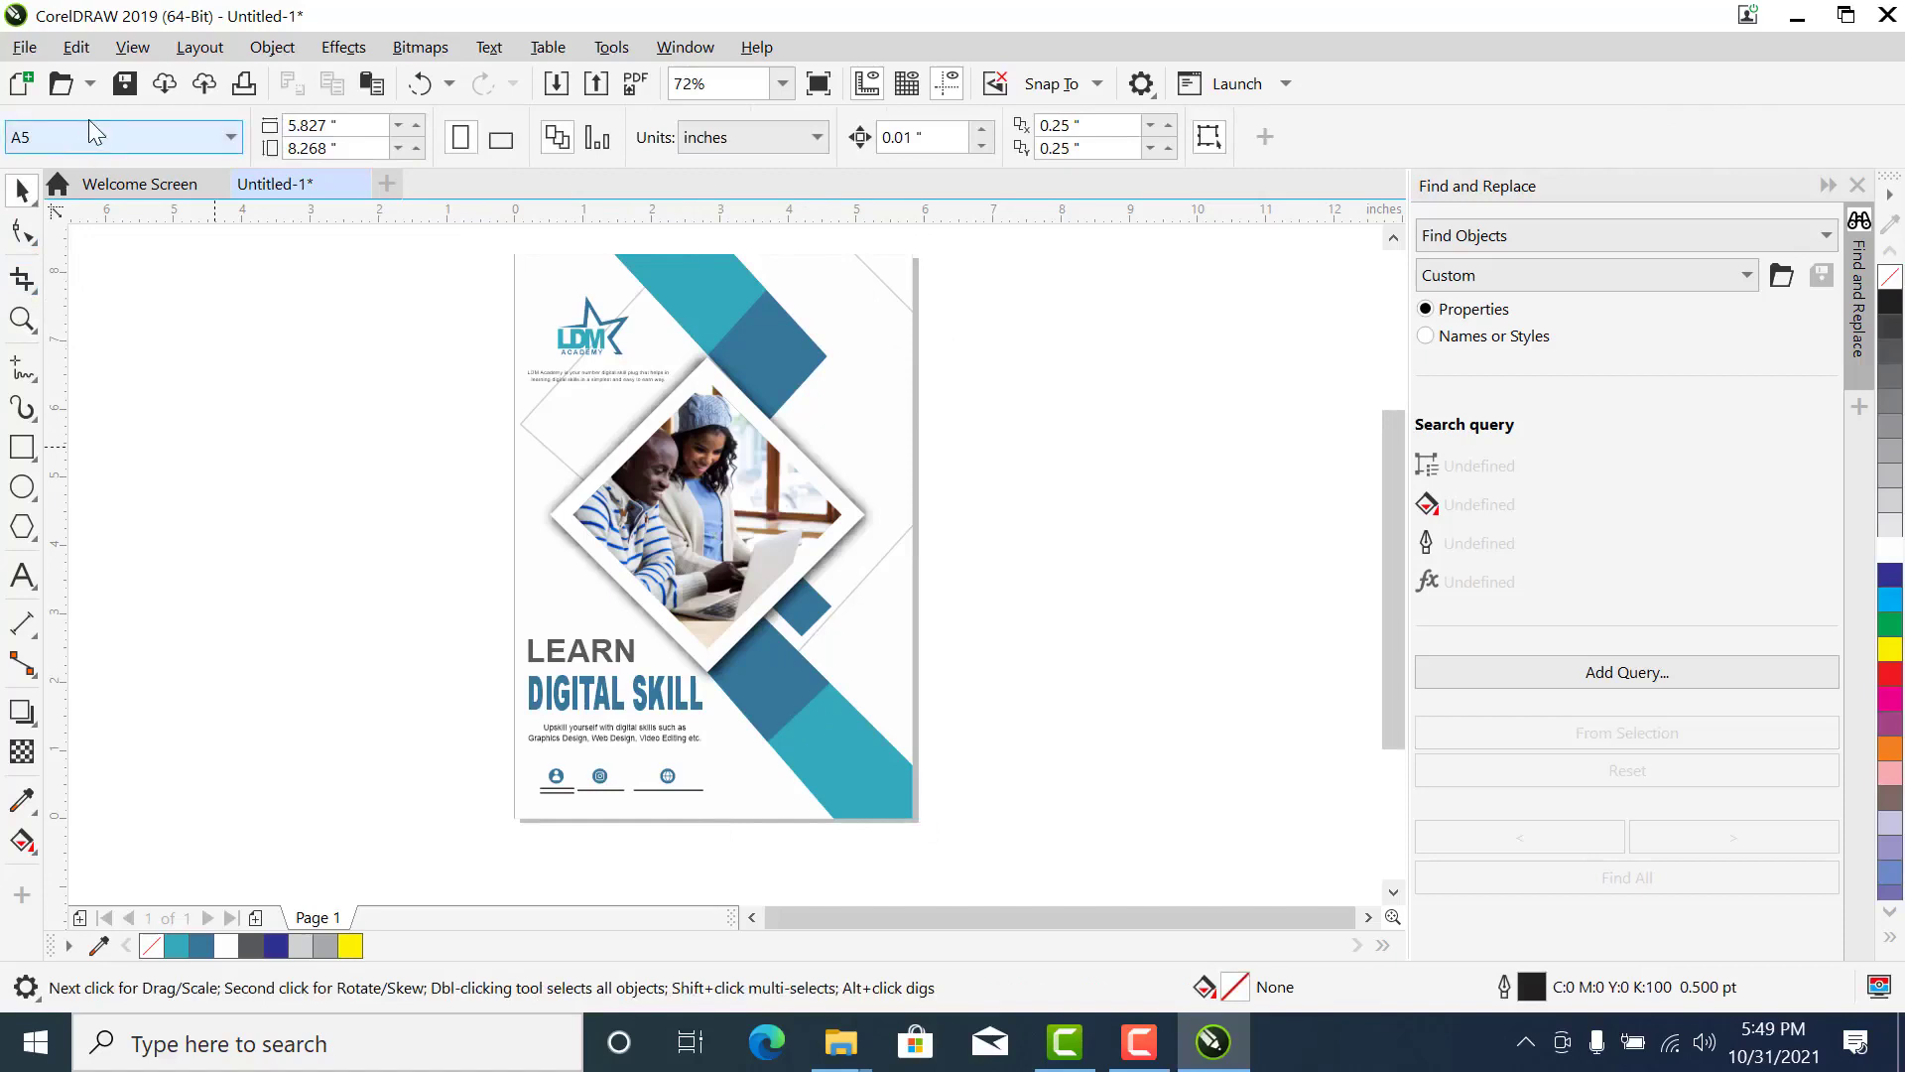
- Prepare to save the drawing in the Desktop folder GRAPHICS AS ABC DESIGNS under the file name flyer 1
left_click(24, 47)
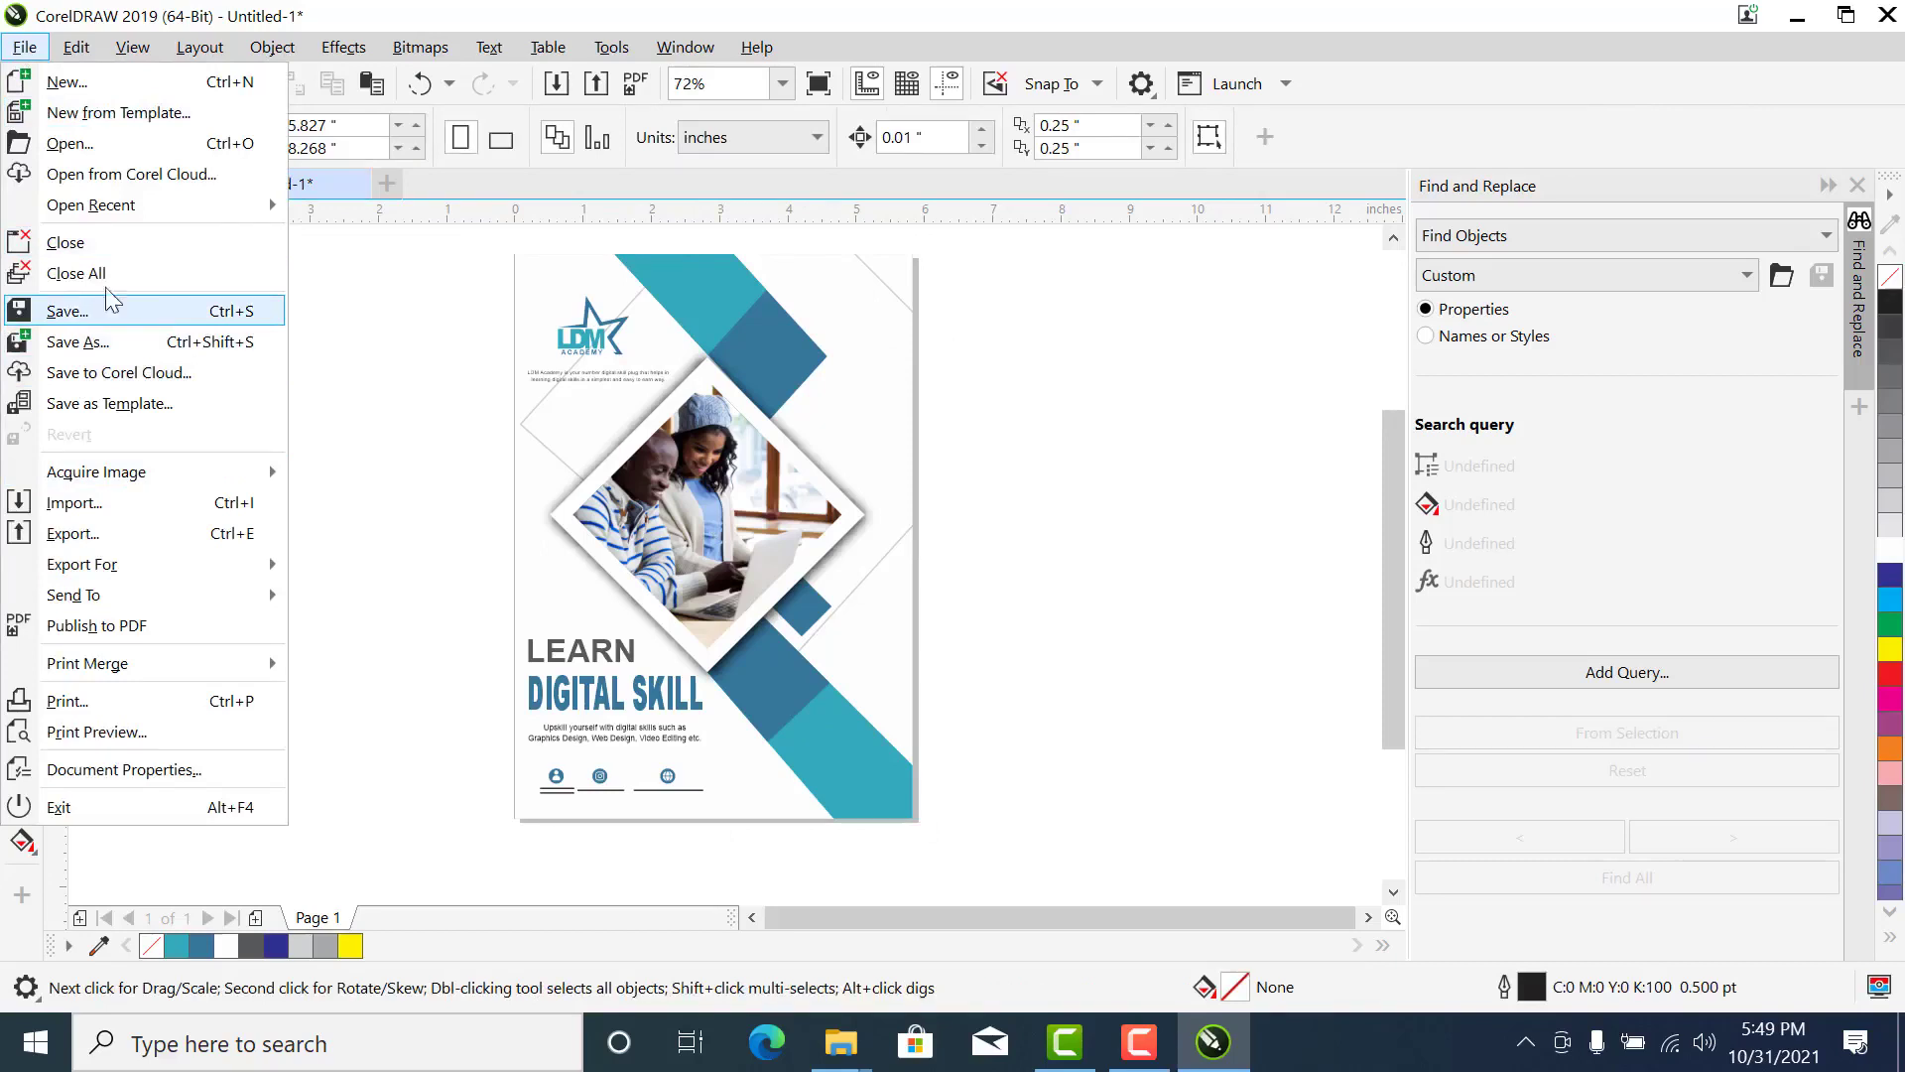
left_click(400, 312)
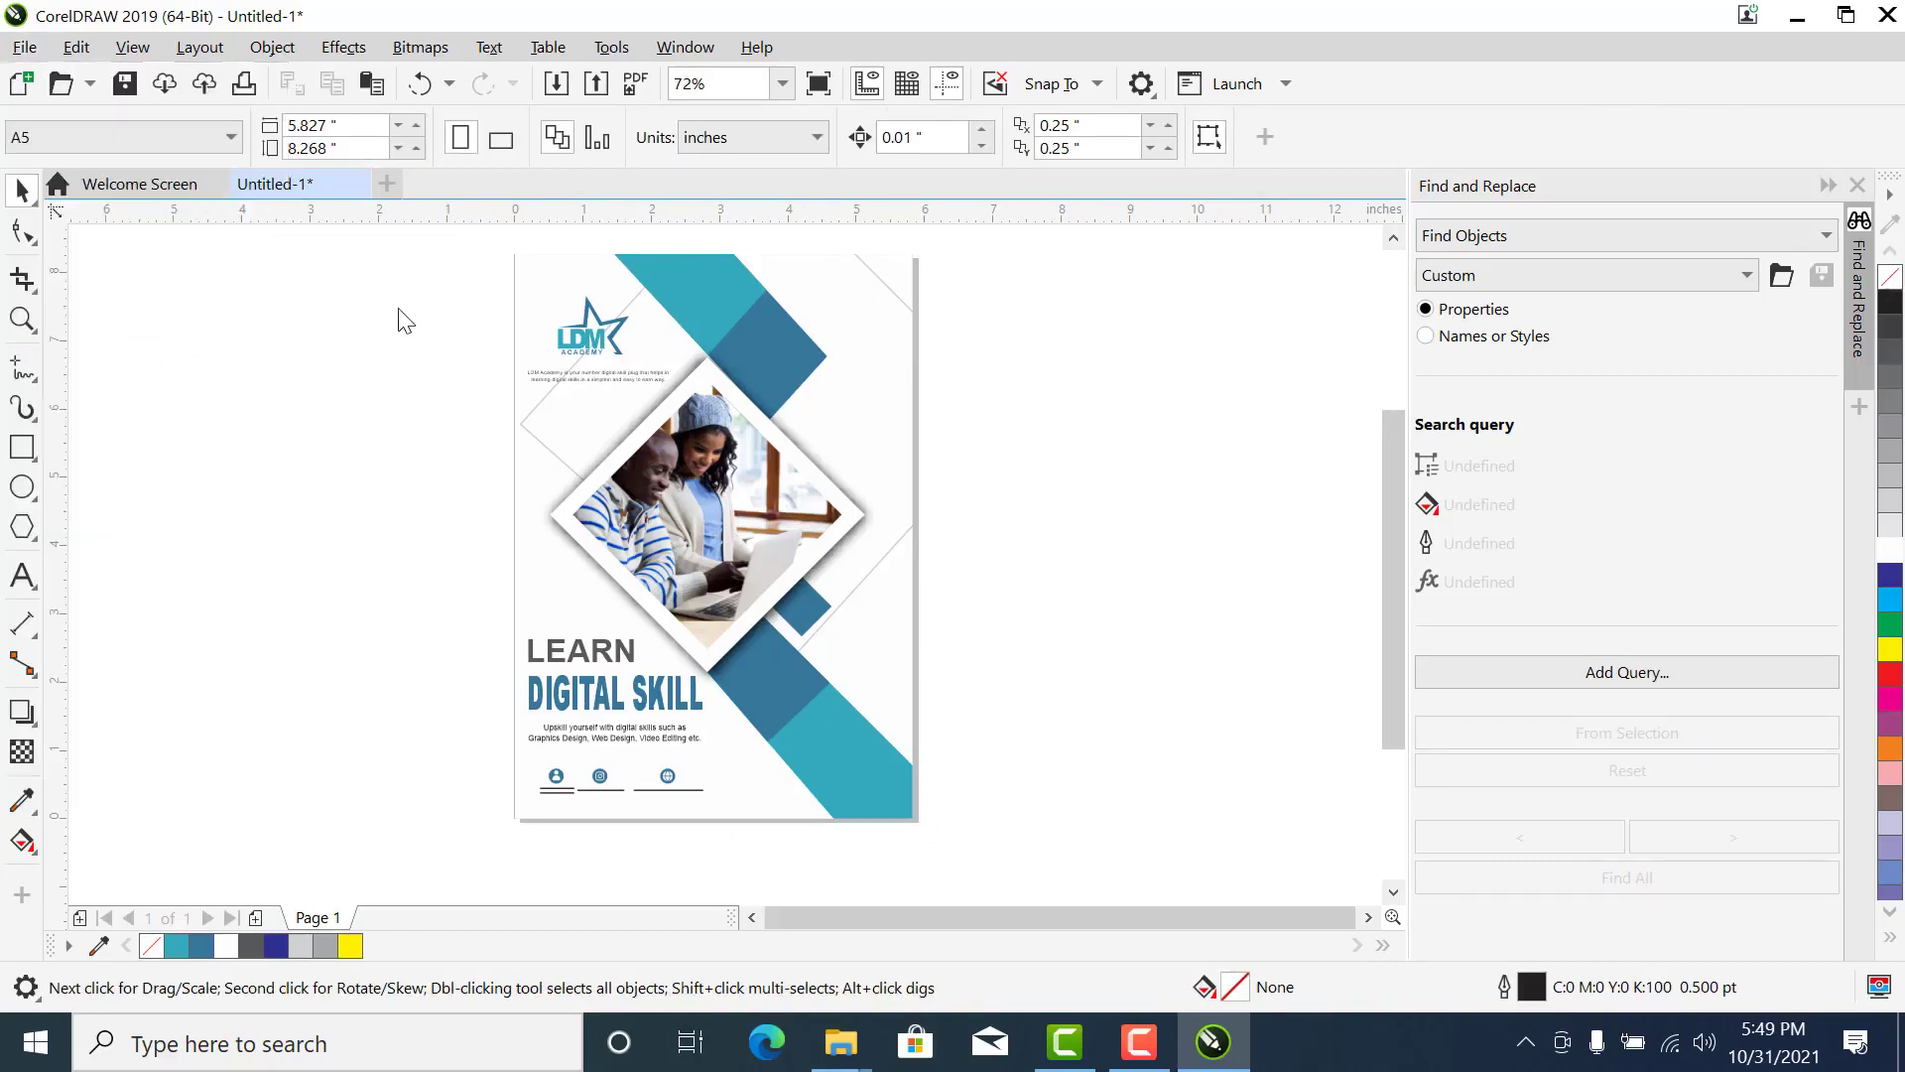
left_click(126, 85)
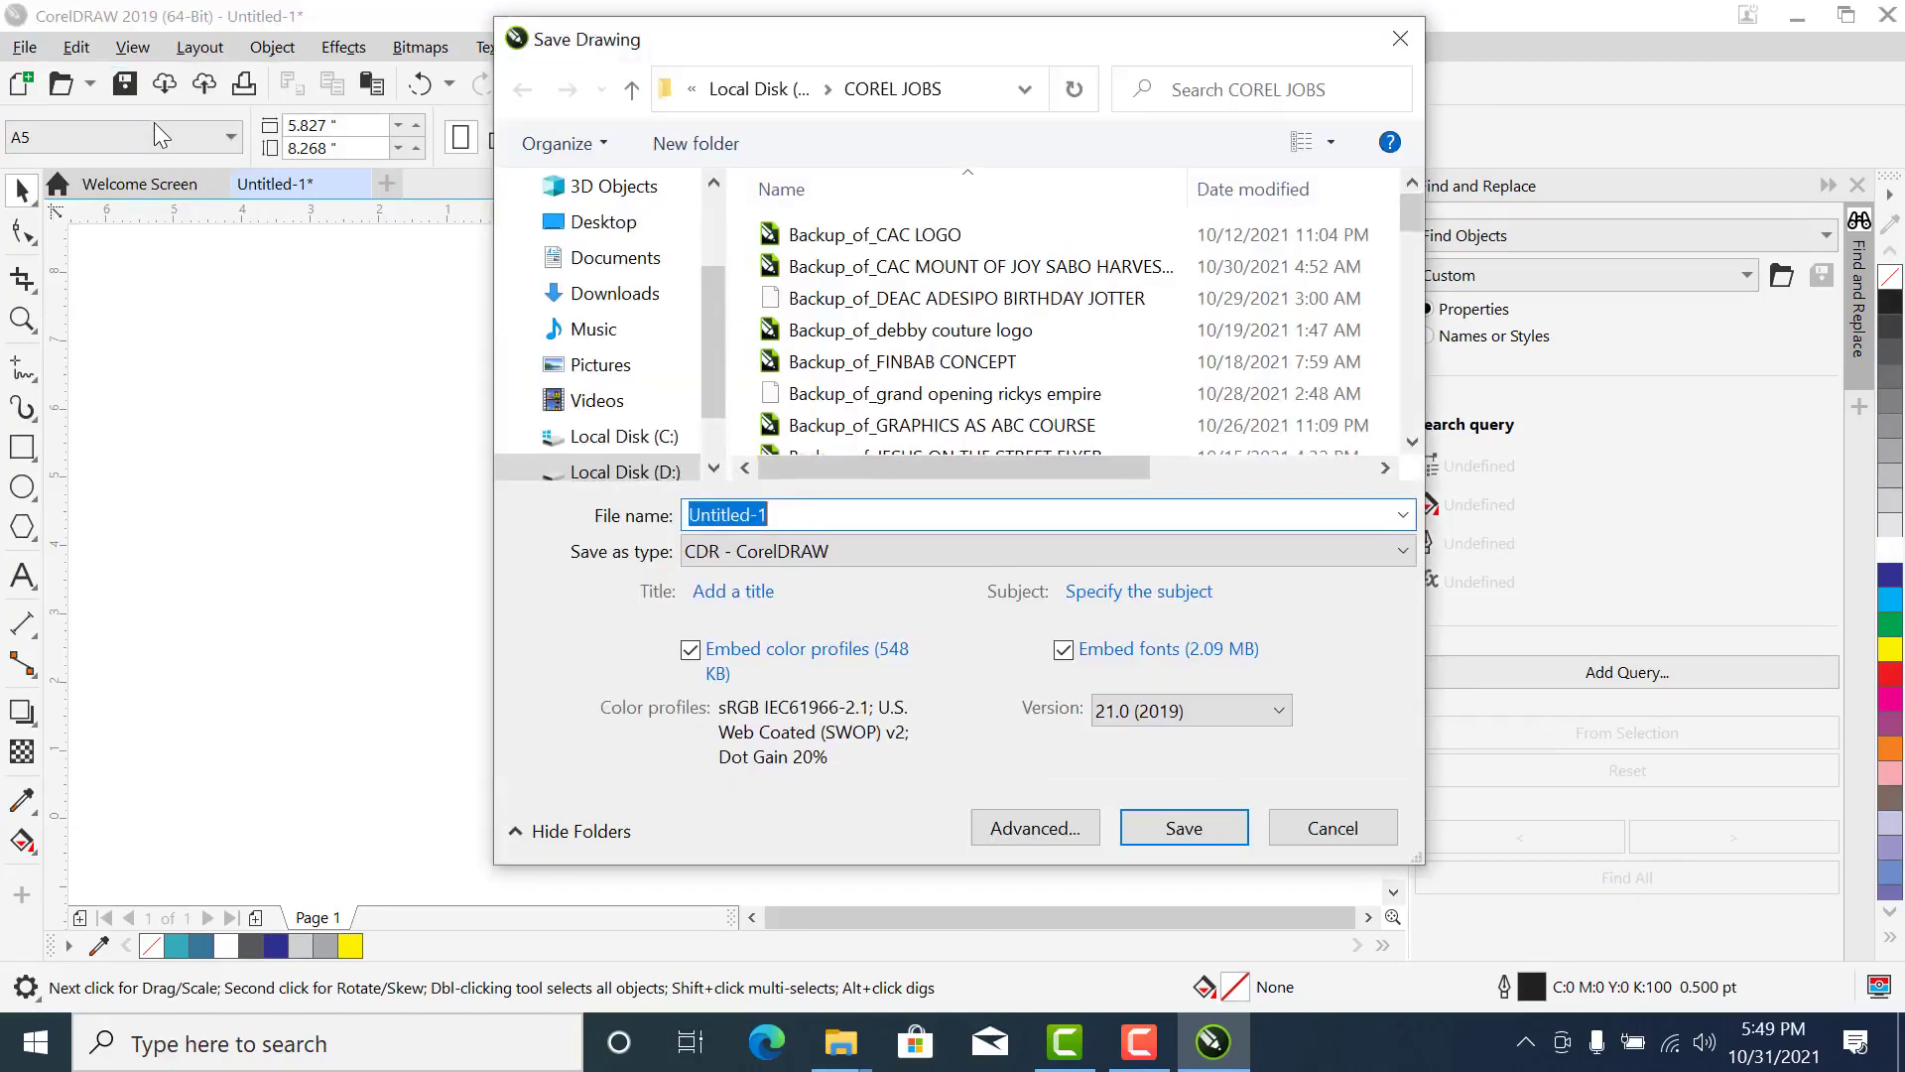
left_click(599, 231)
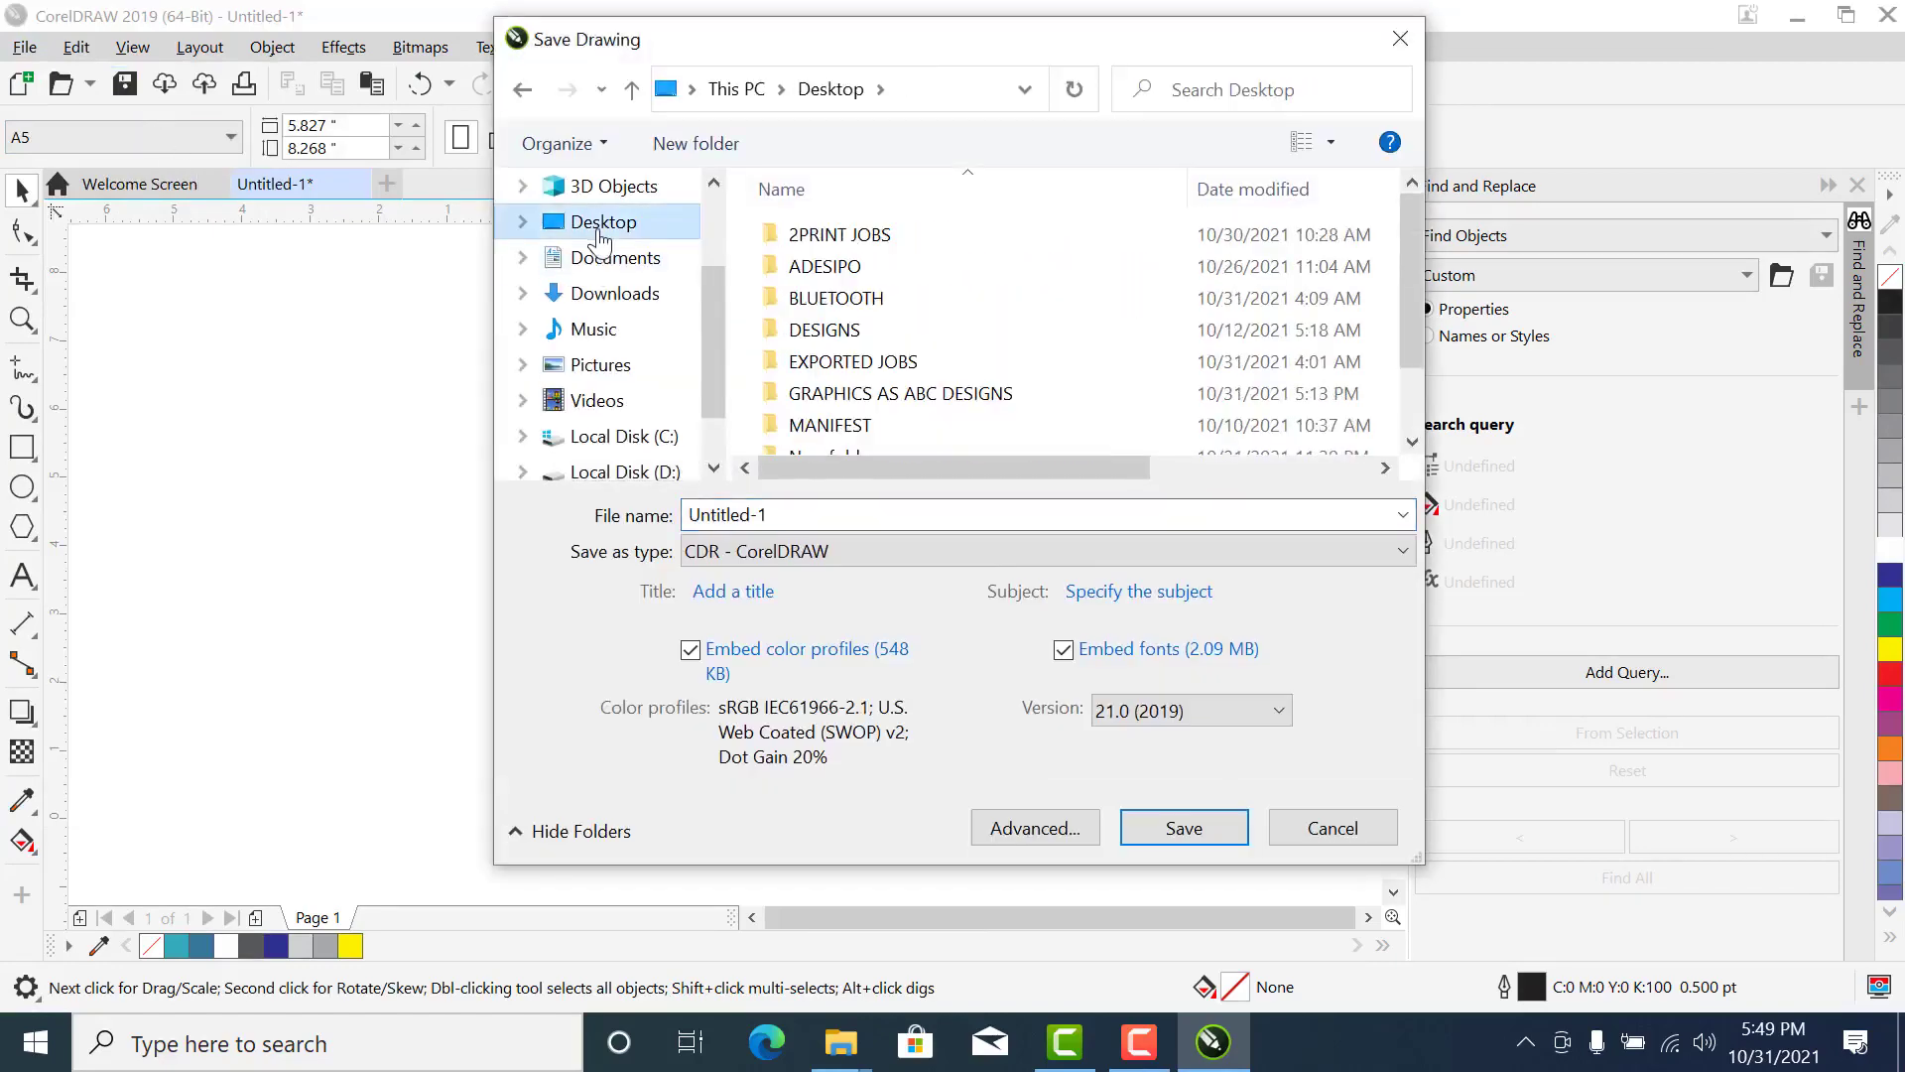
double_click(824, 395)
left_click(784, 515)
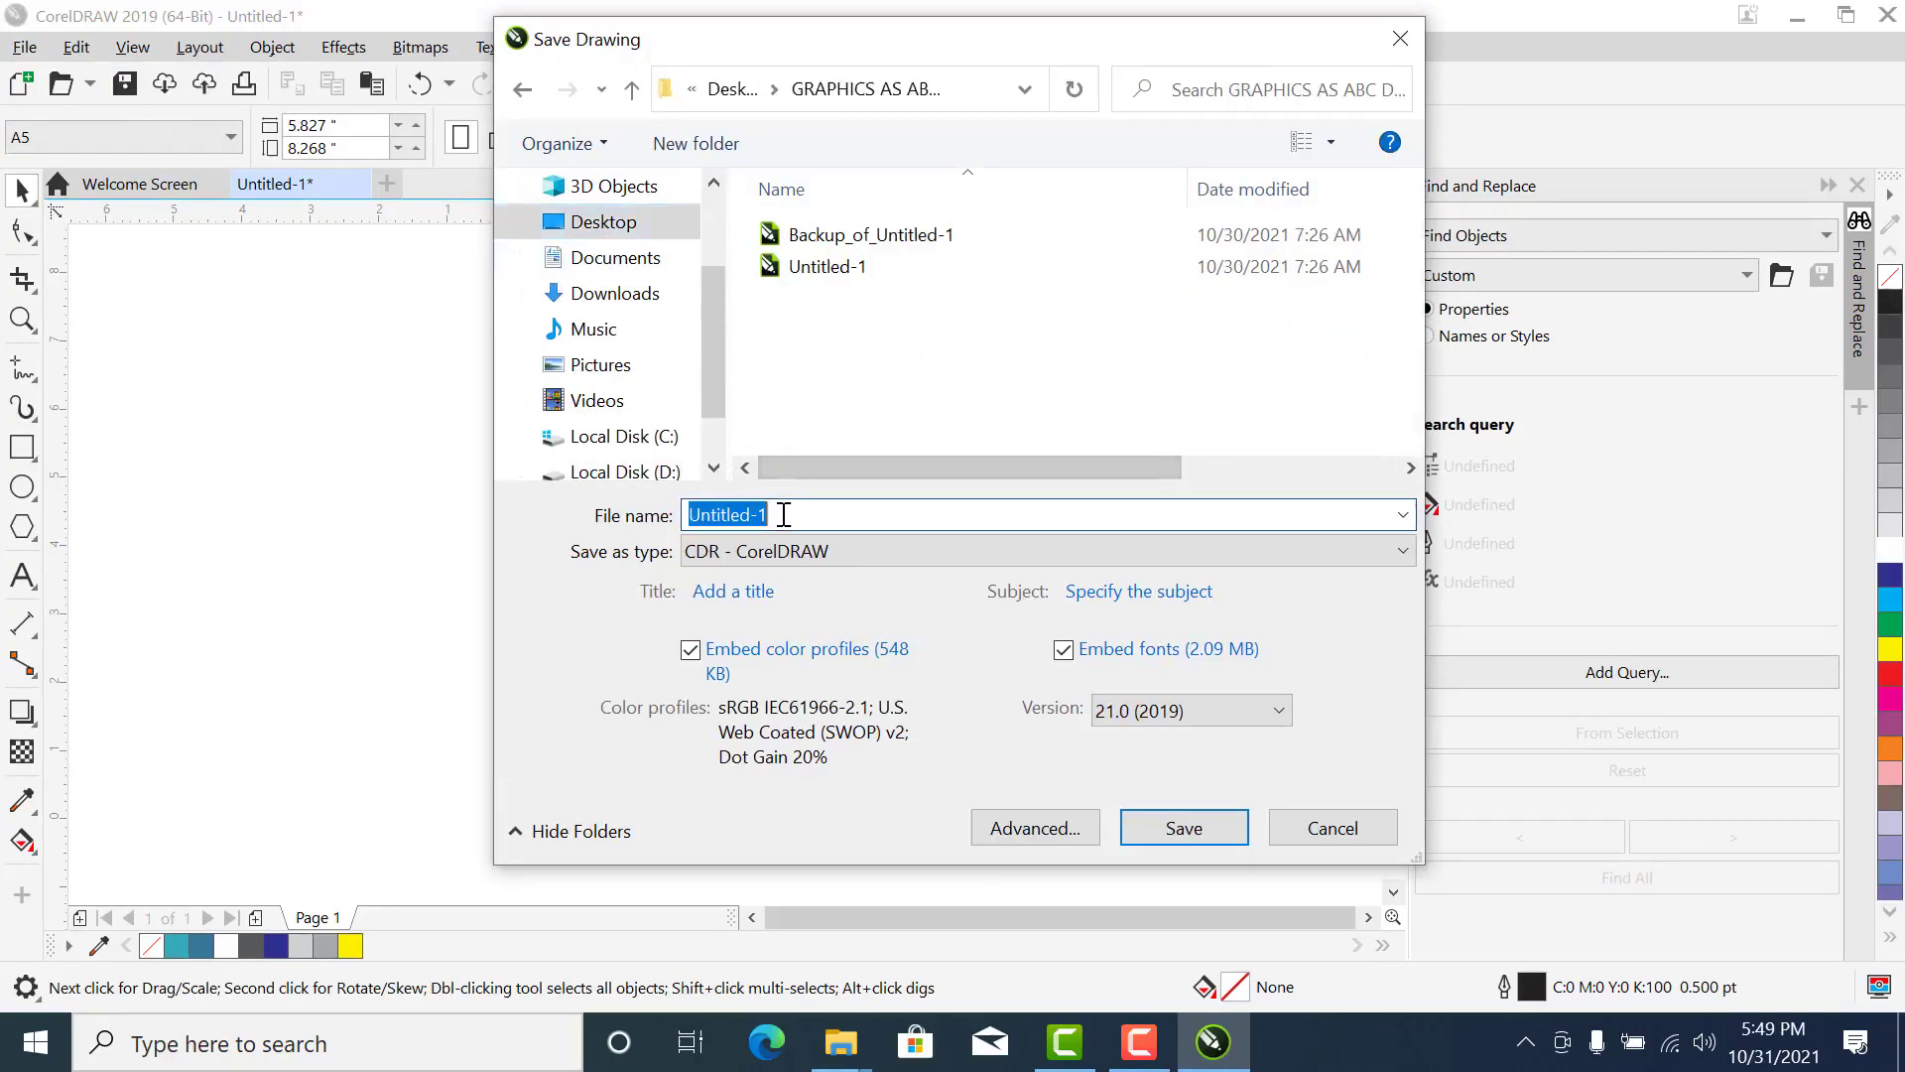
type("fly")
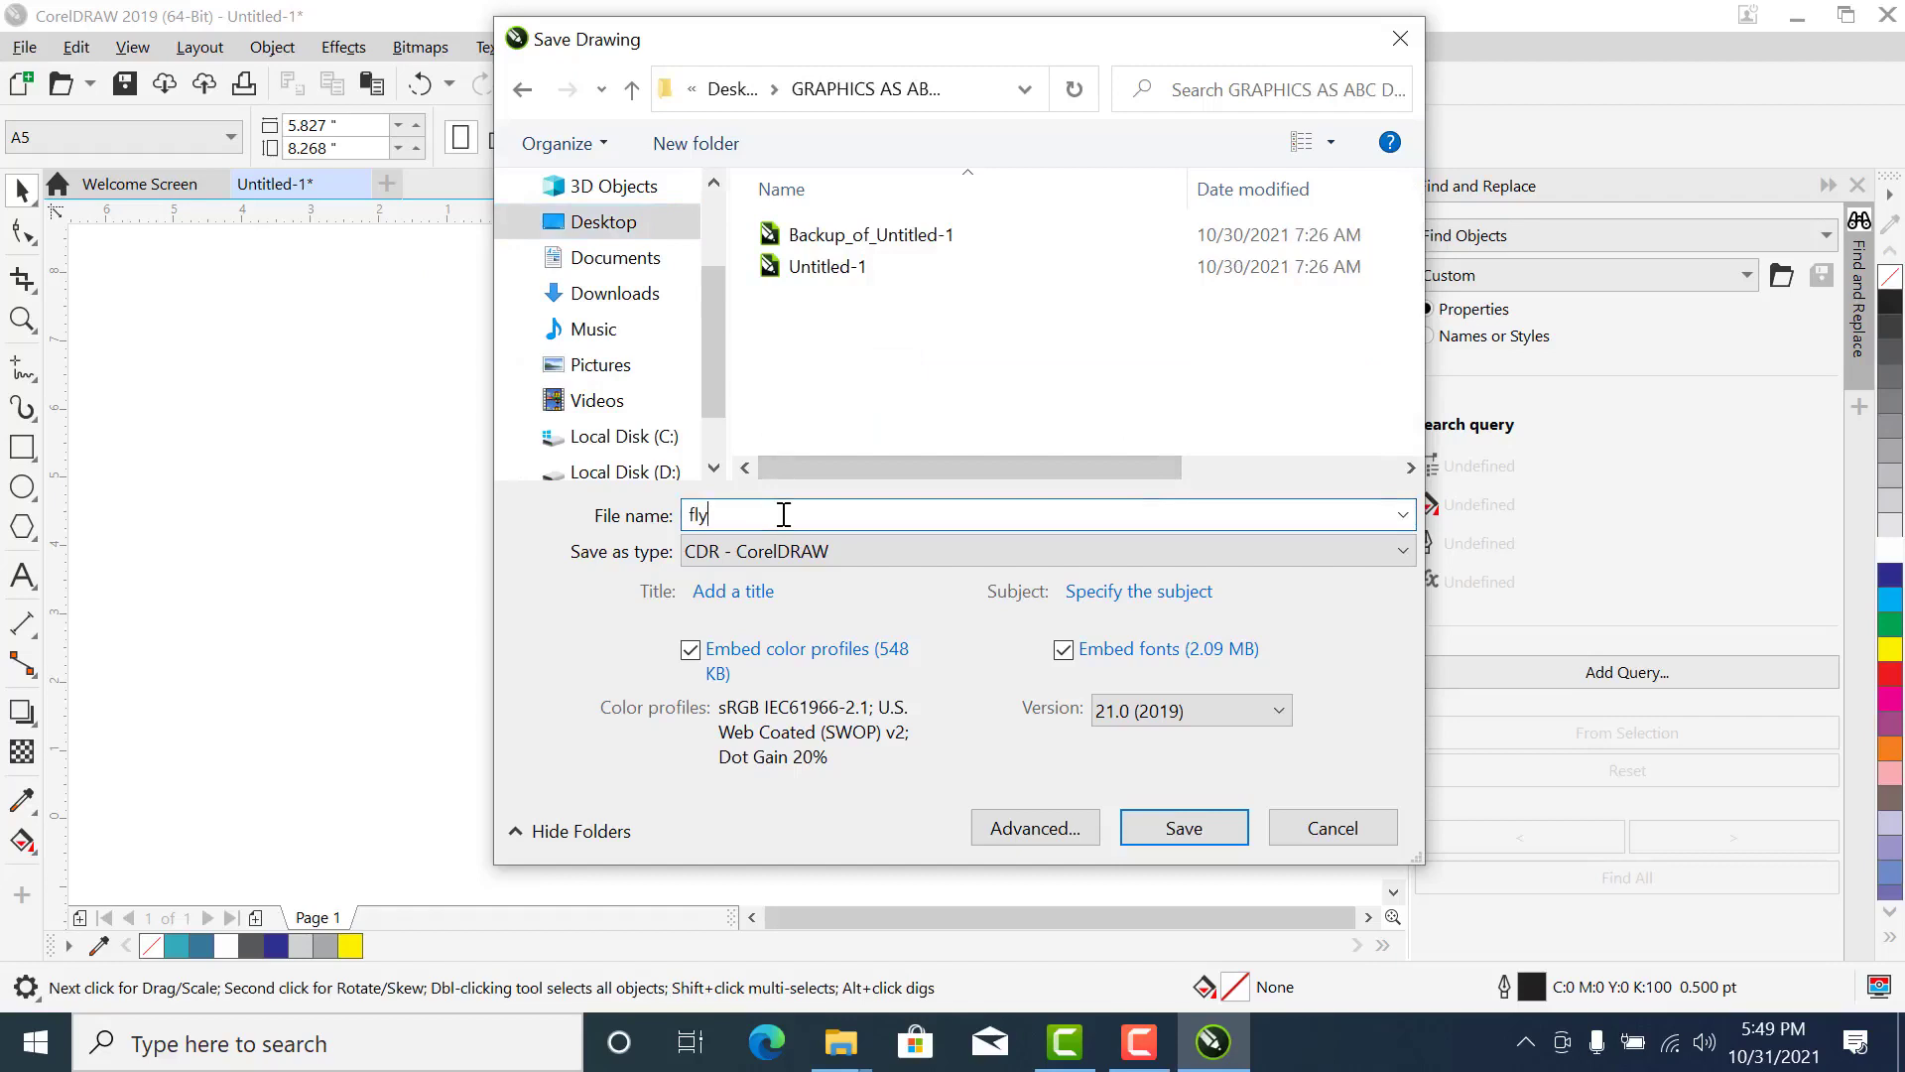
type("er 1")
key("ctrl+a")
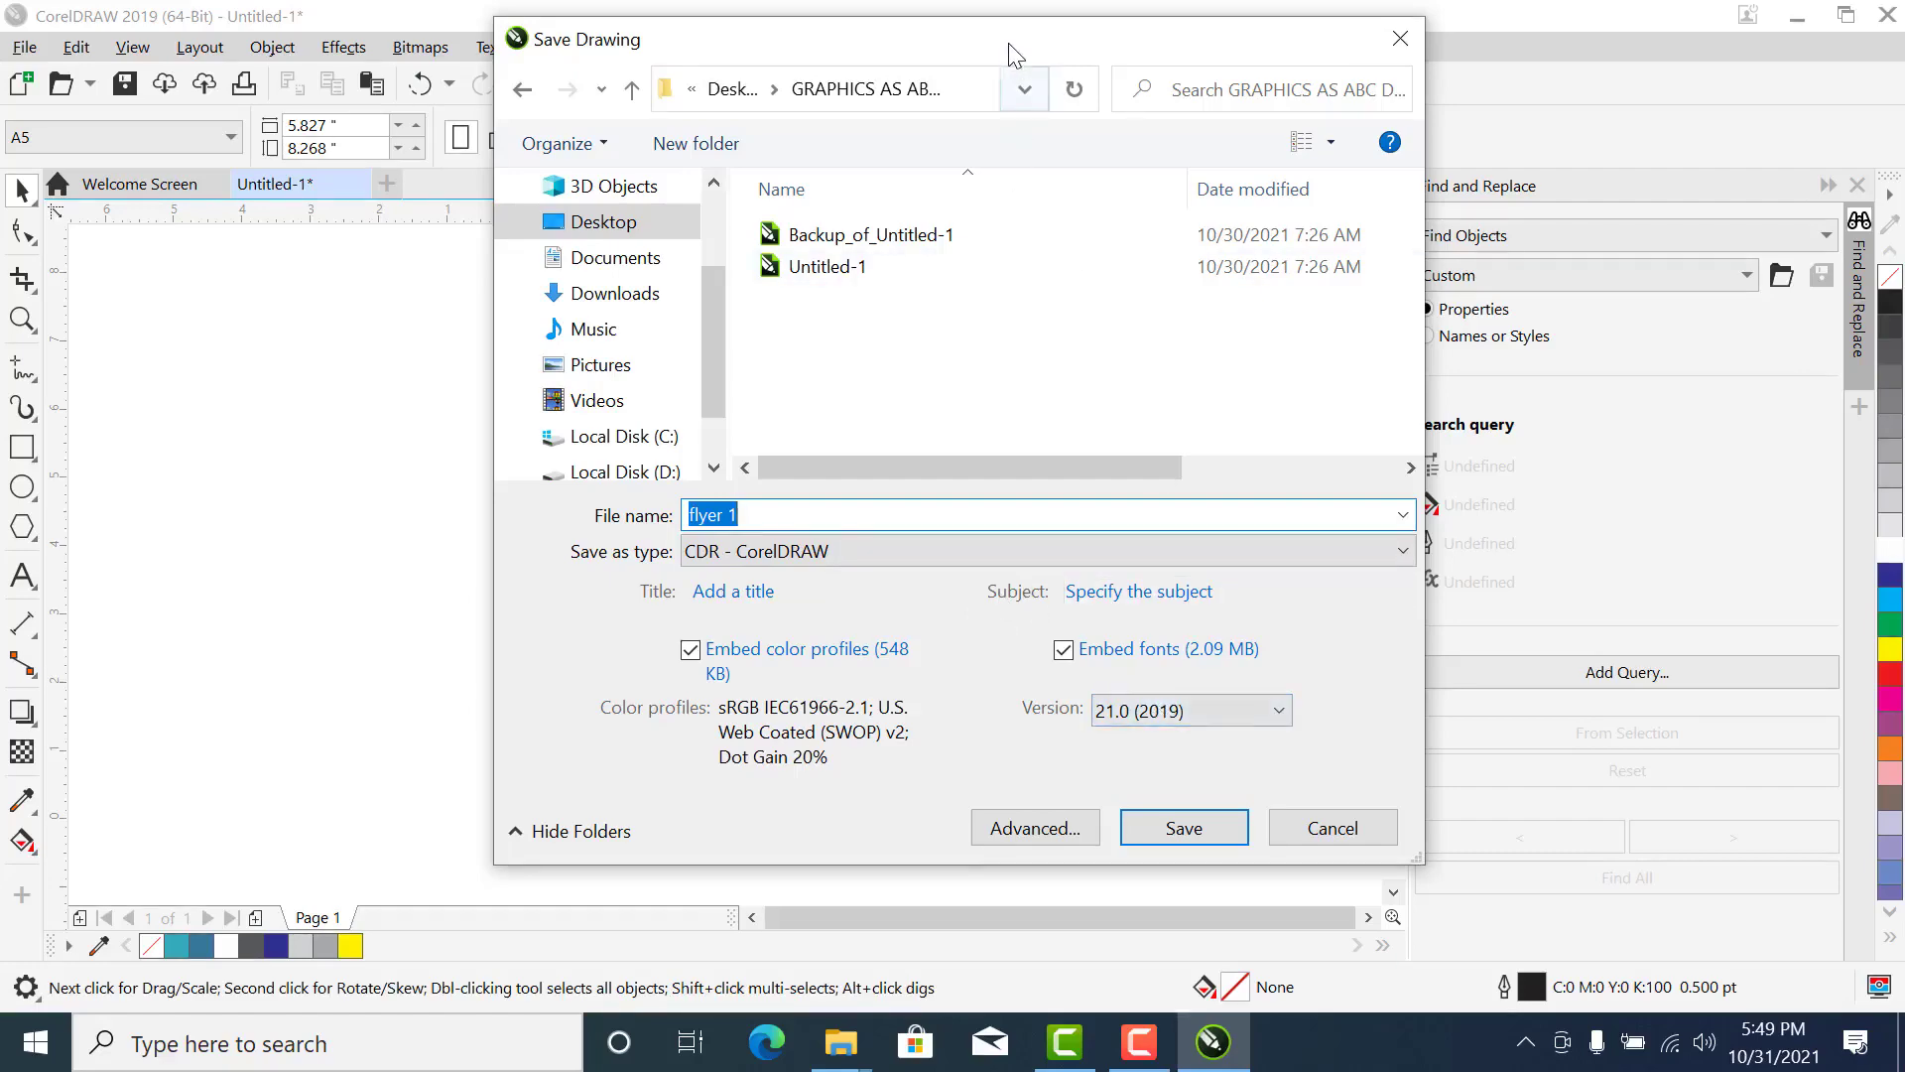
- Try version 13.0 for the file, return to version 21.0 (2019), and save the drawing as CDR
left_click_drag(1011, 46, 876, 78)
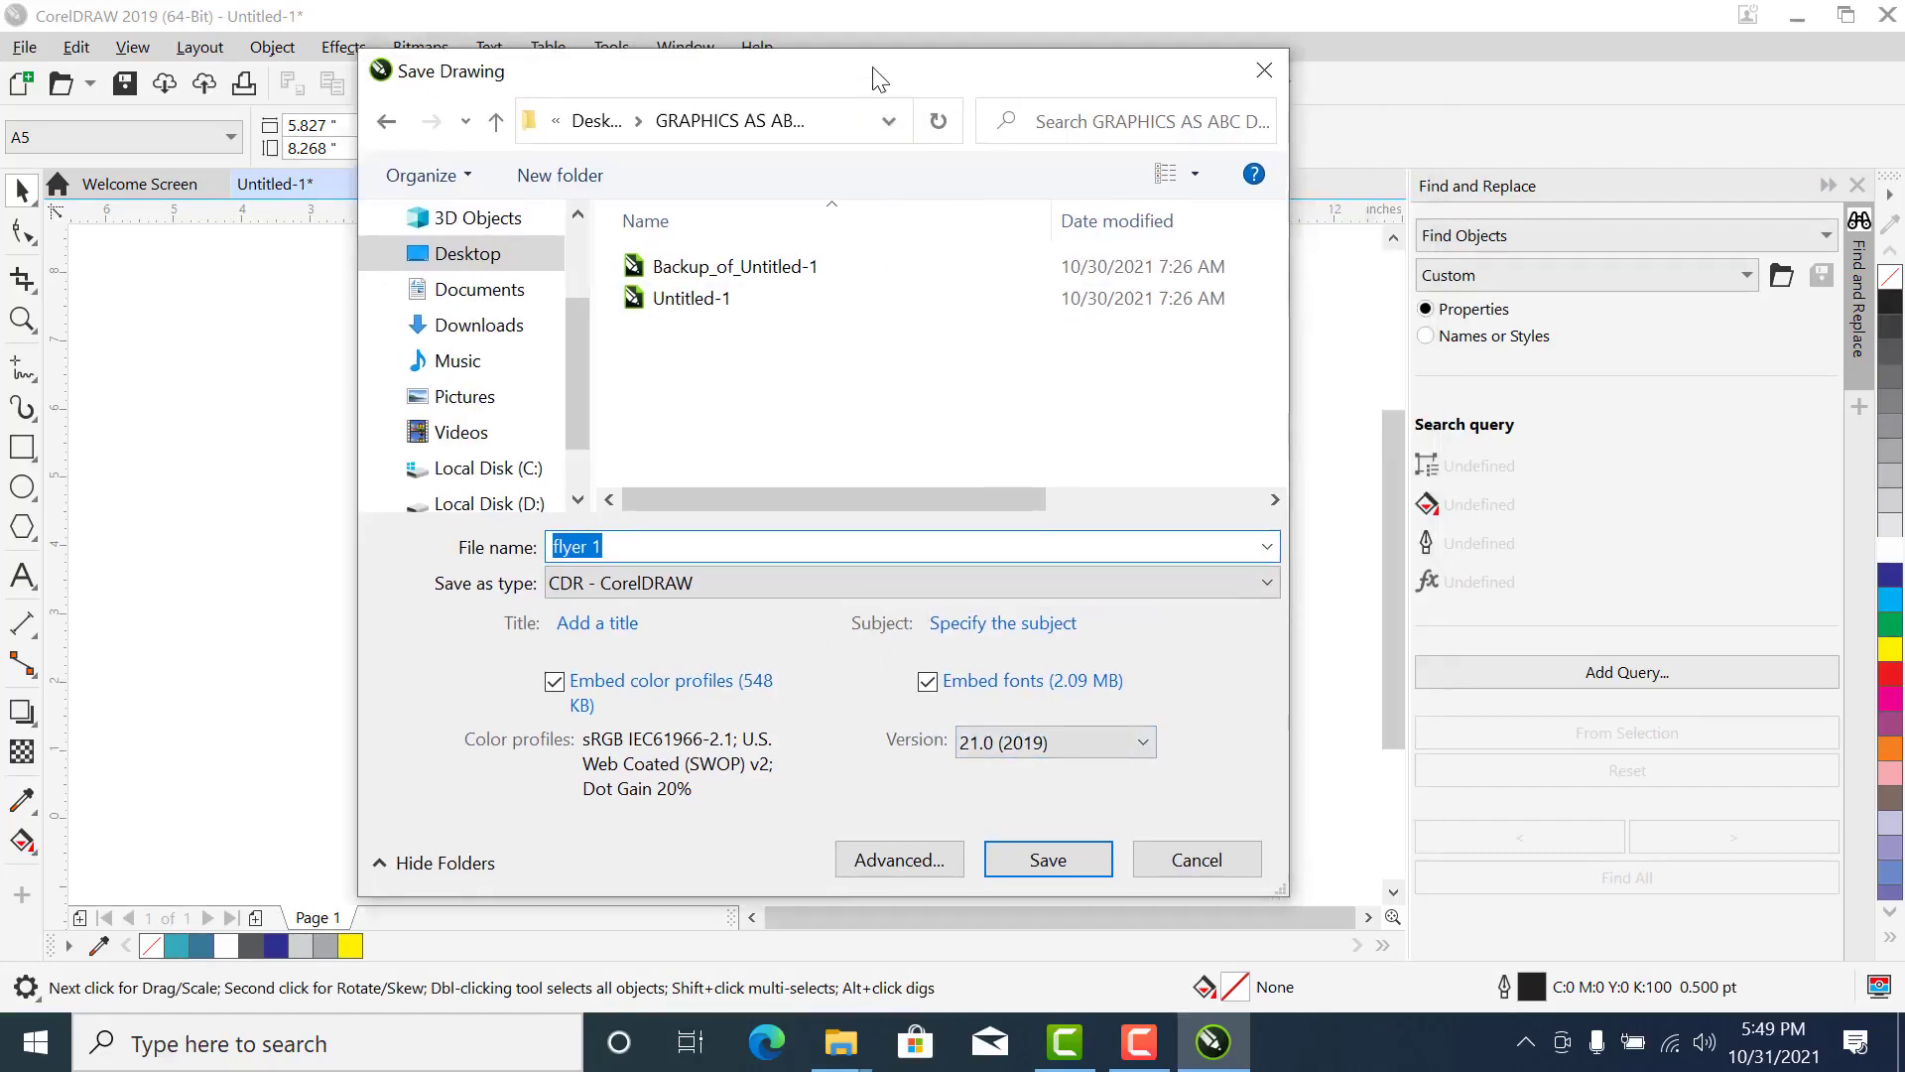
left_click(999, 742)
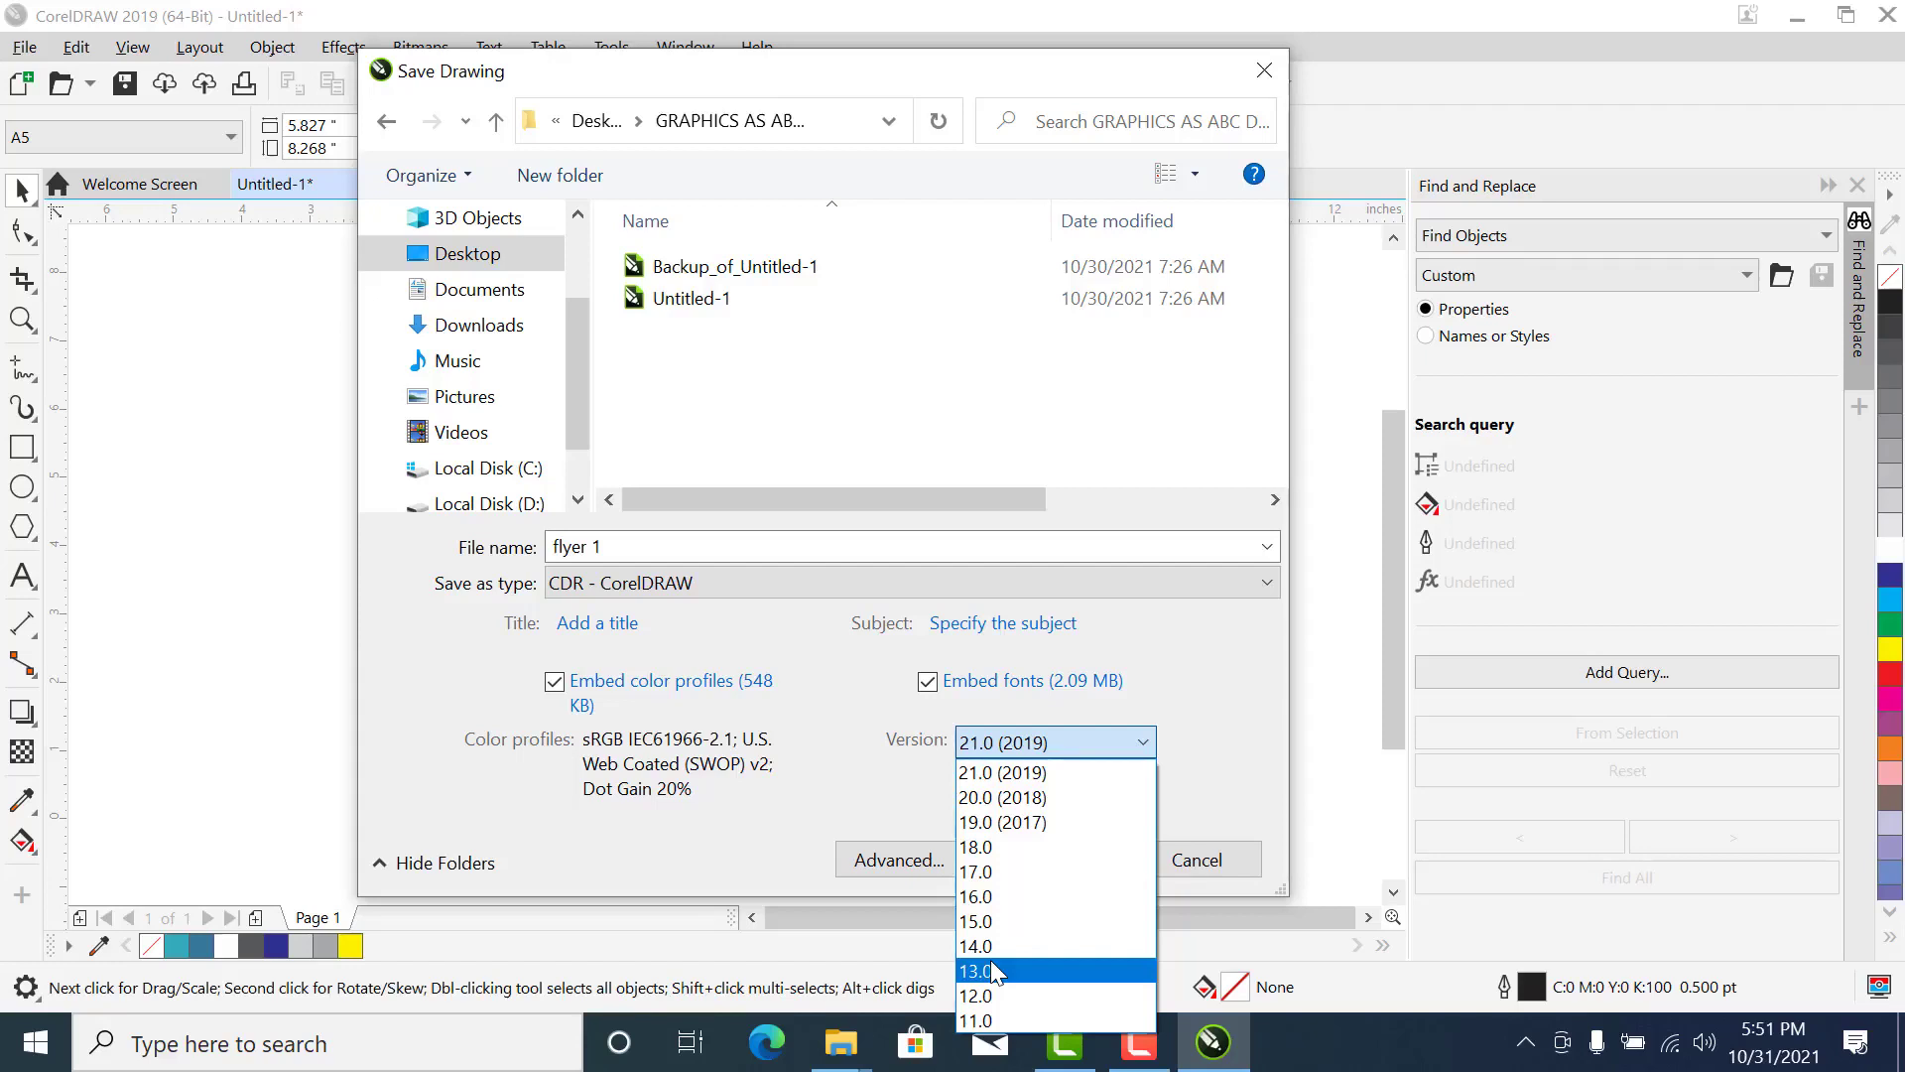
left_click(994, 971)
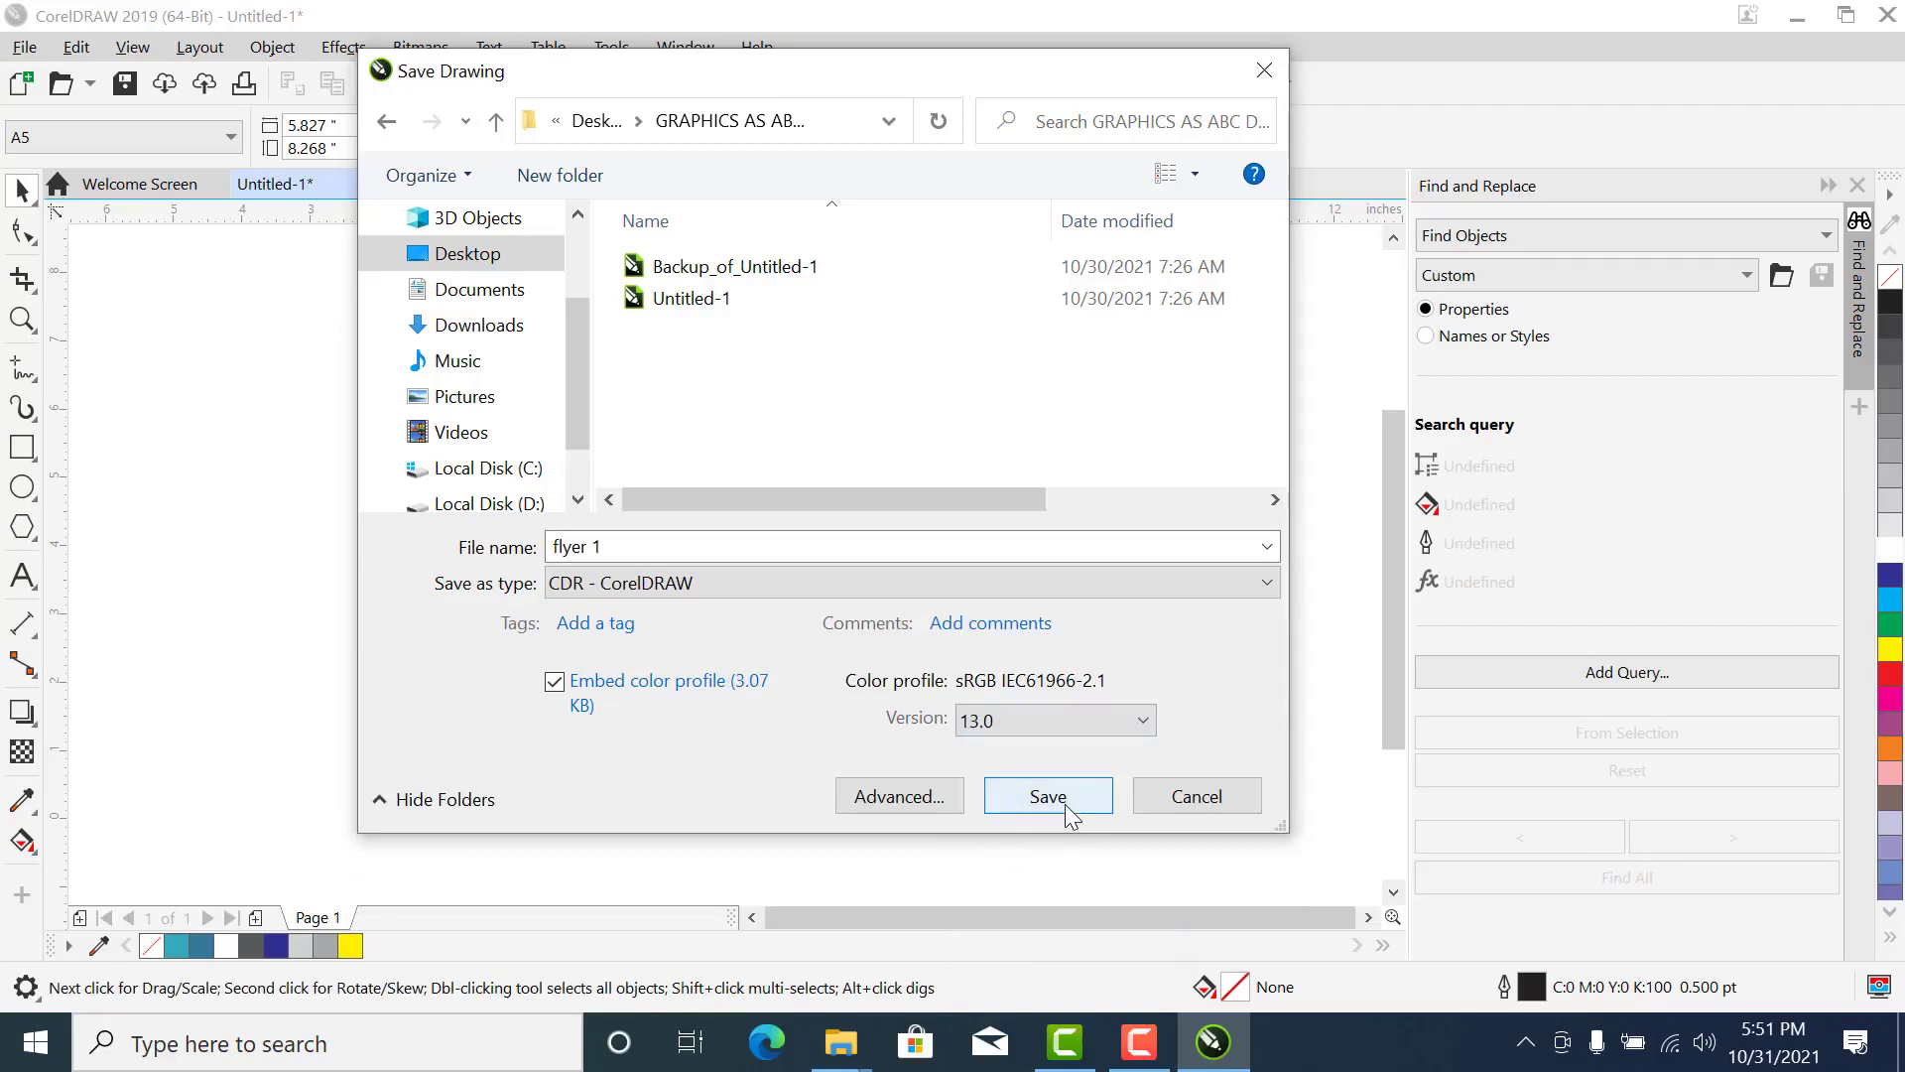
left_click(1077, 730)
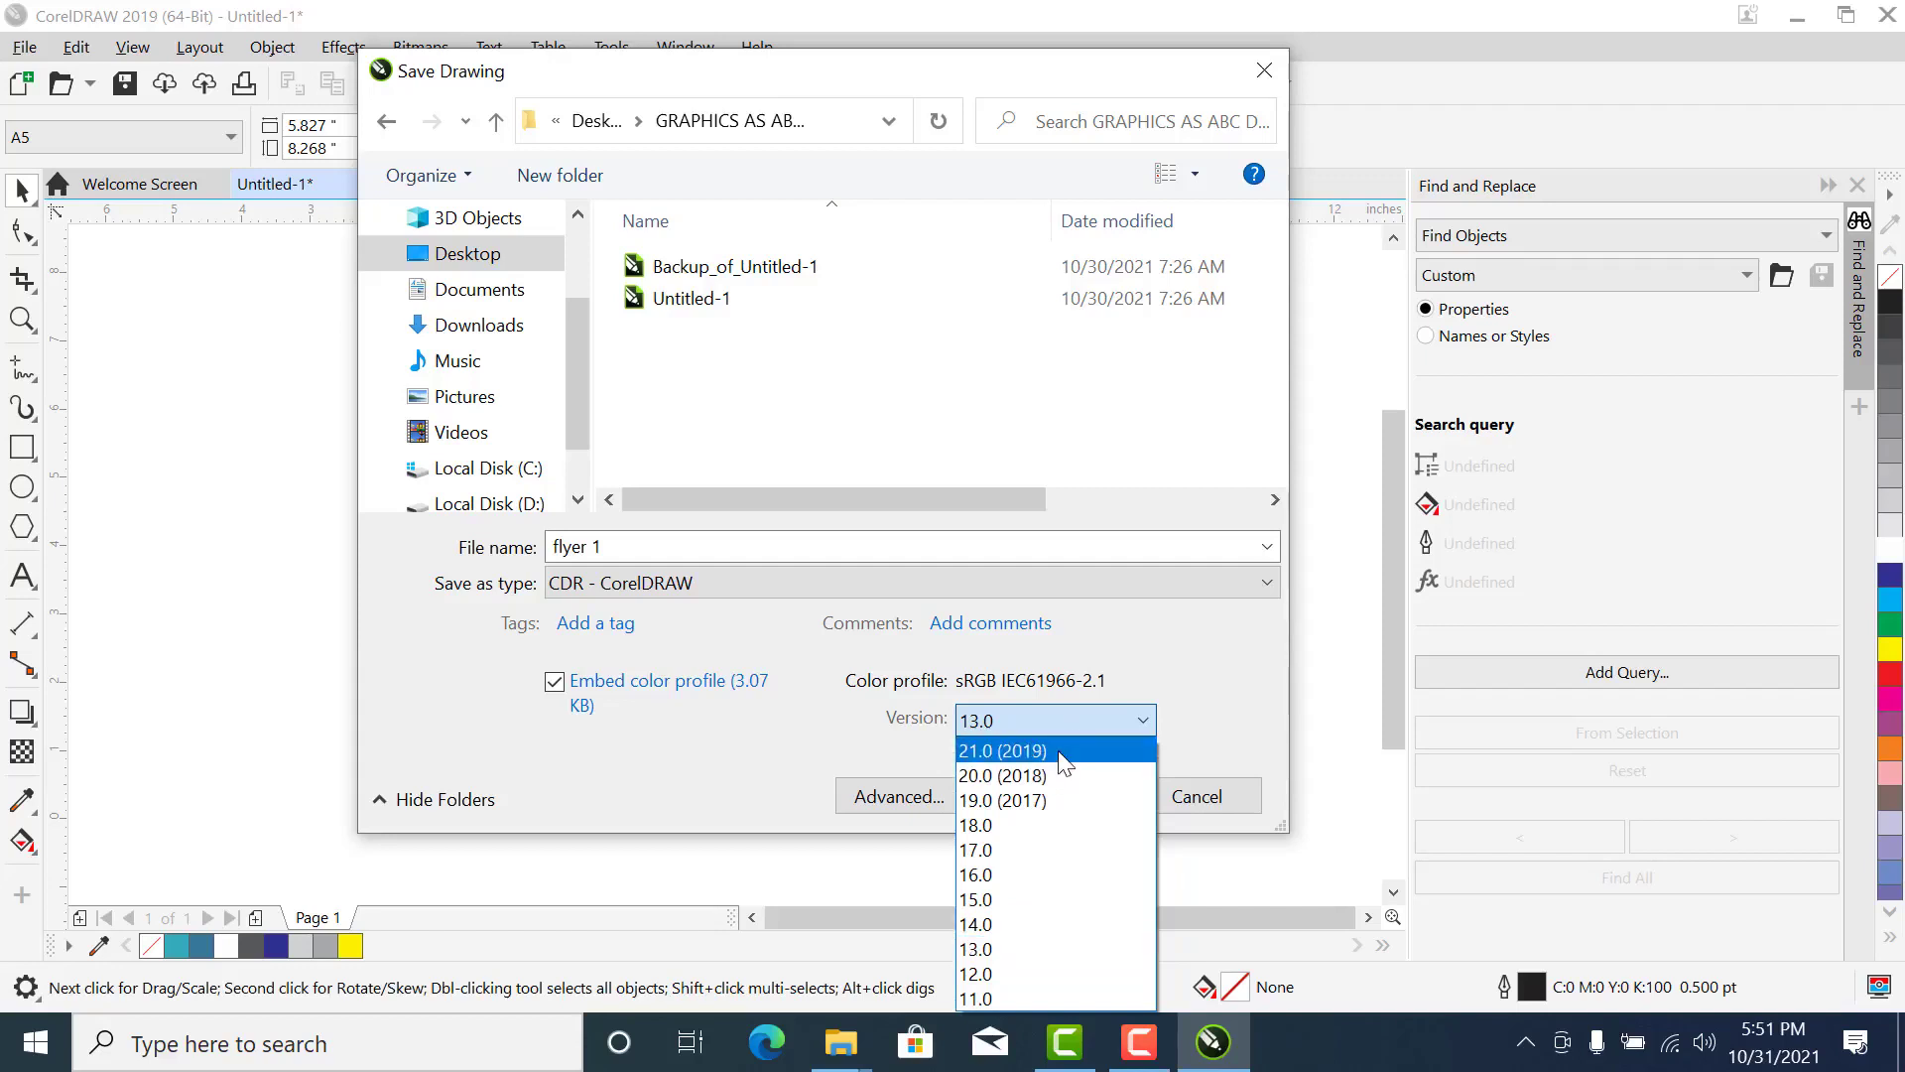
left_click(1058, 751)
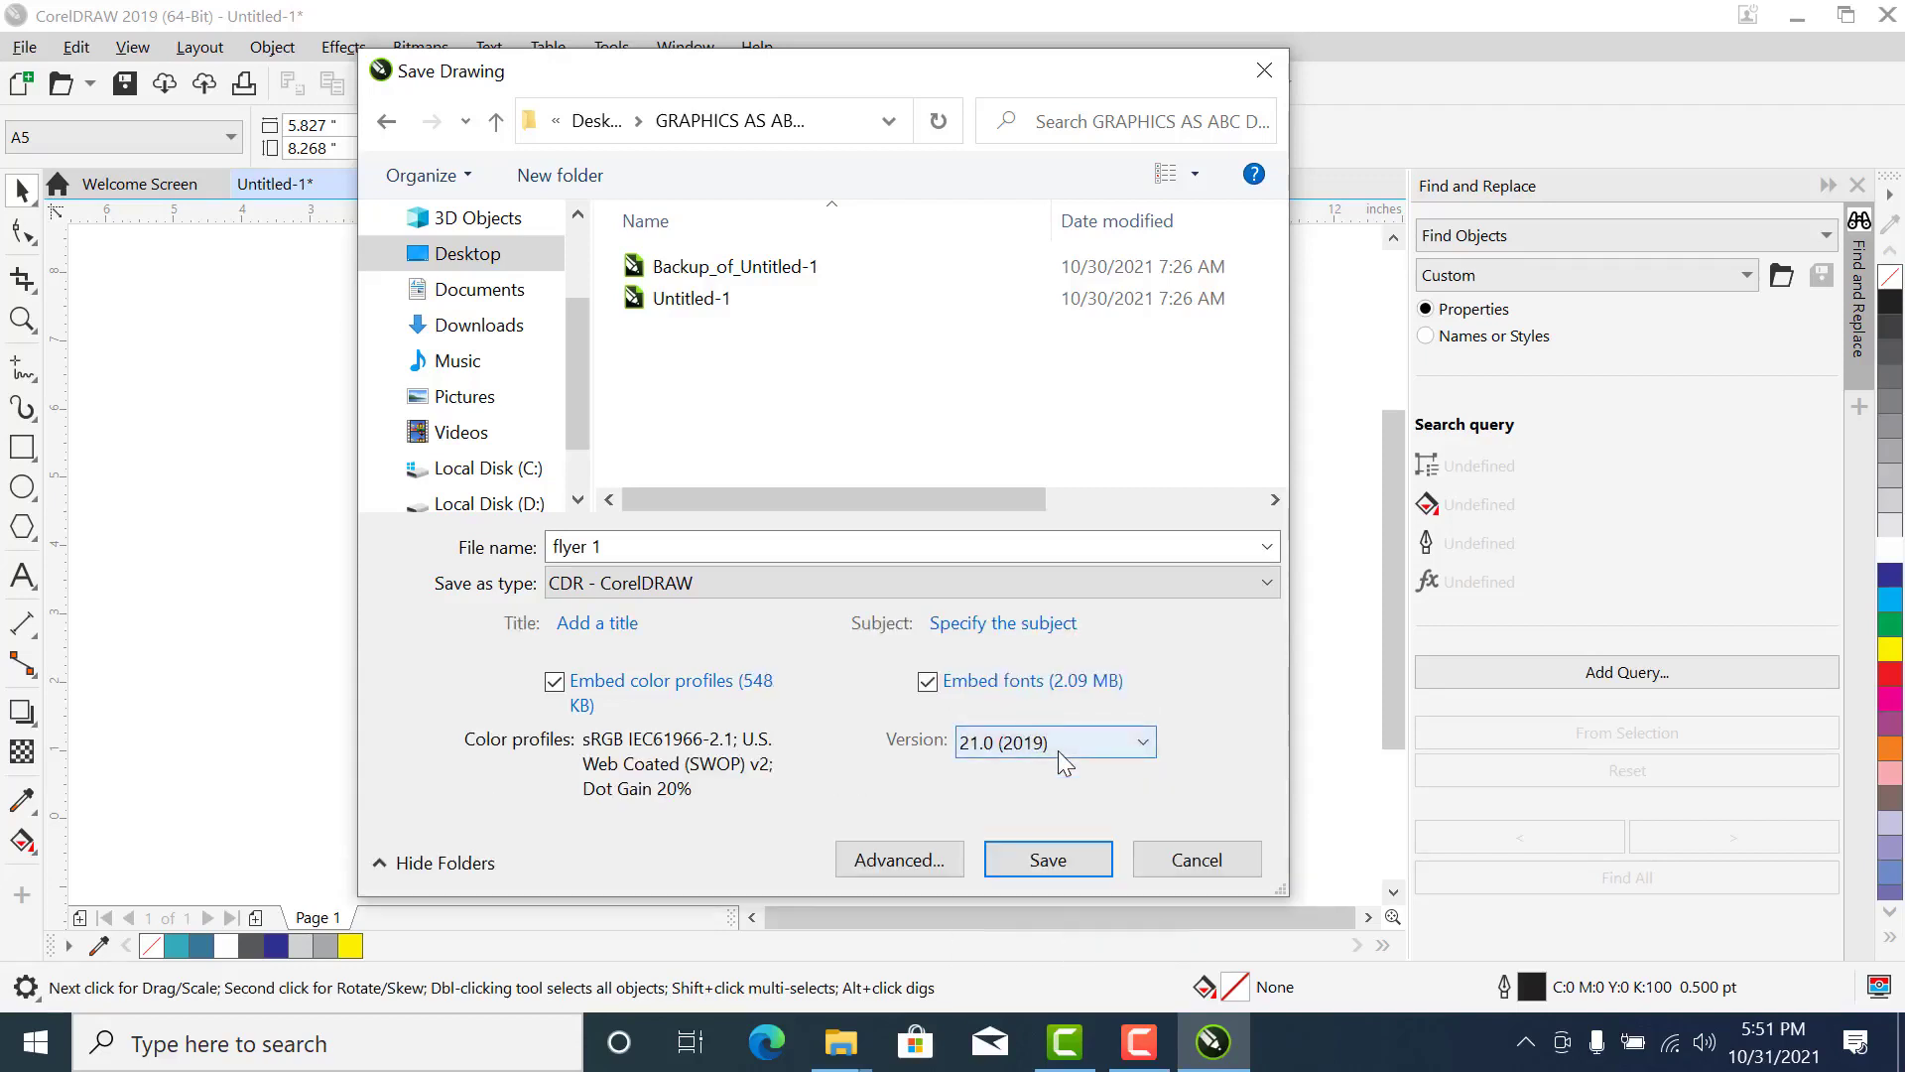
left_click(1070, 857)
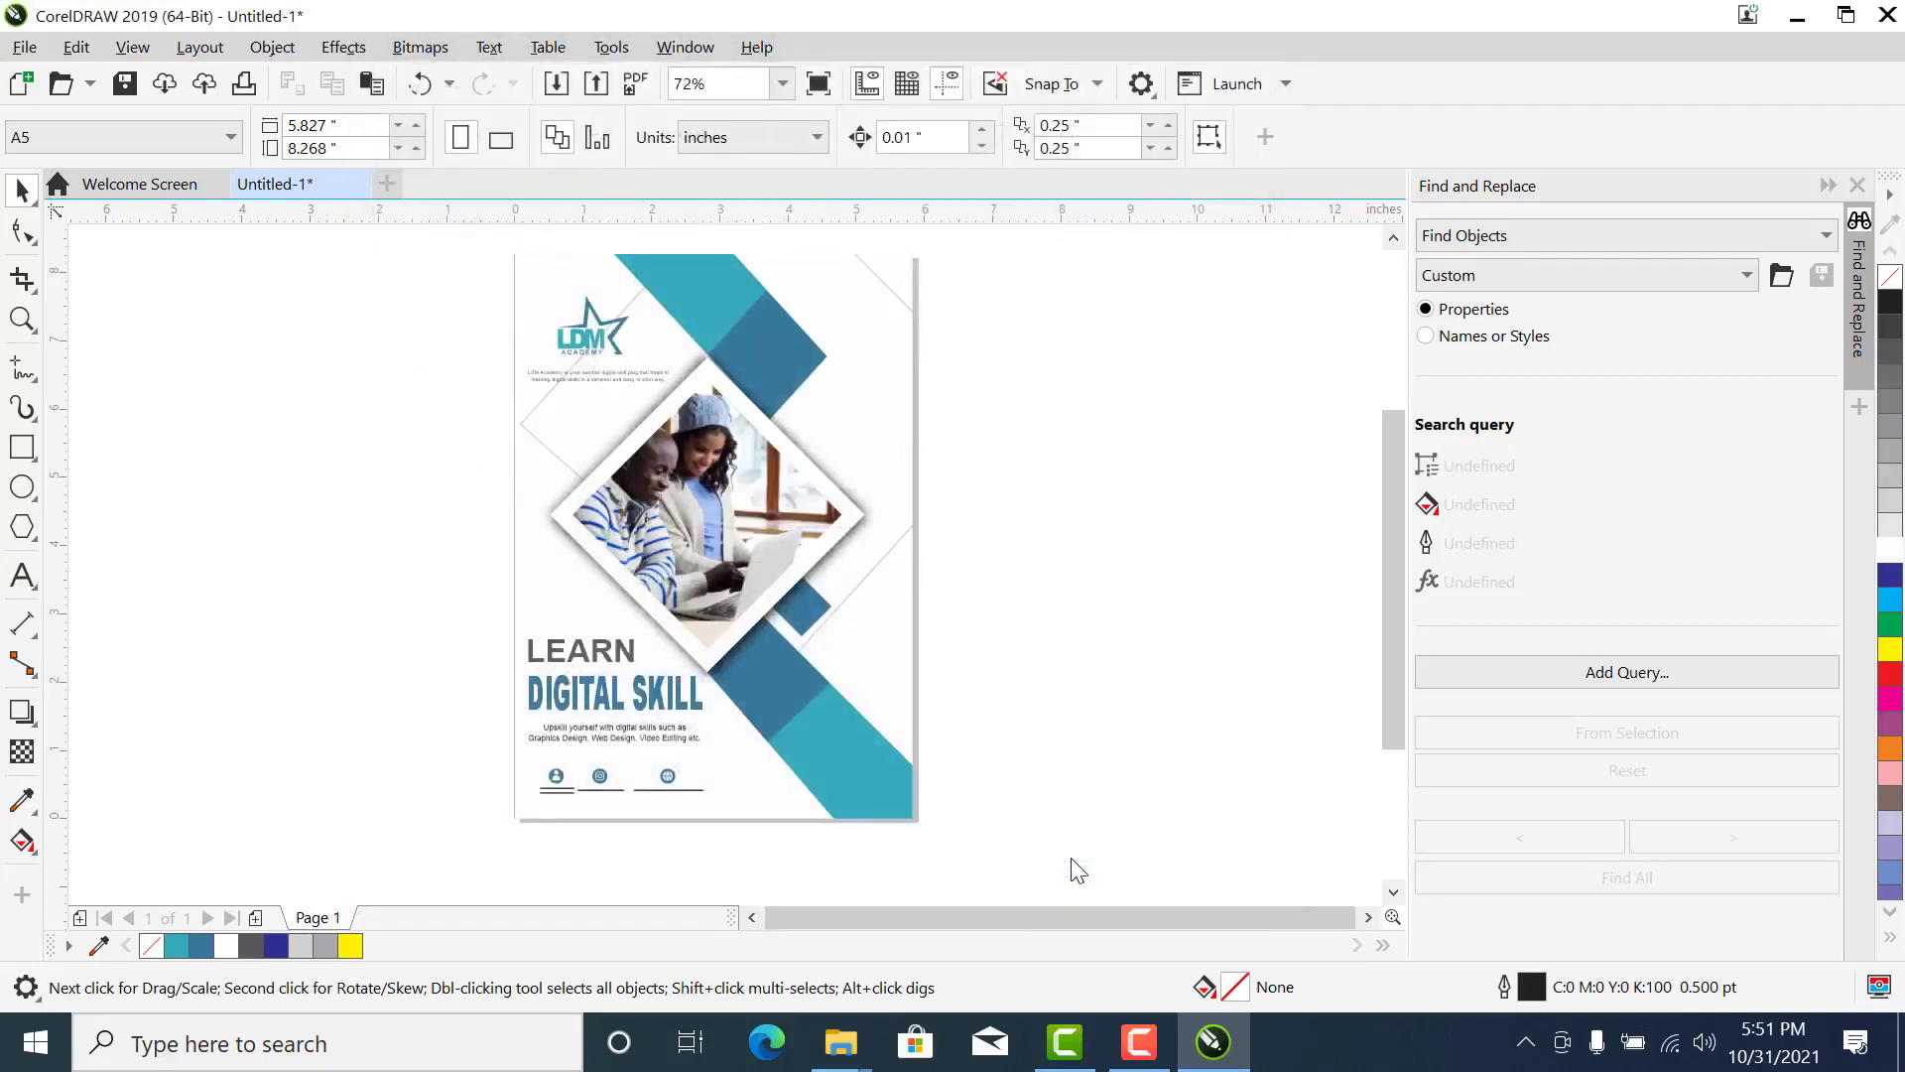
- Select all the flyer's objects and group them
left_click(814, 662)
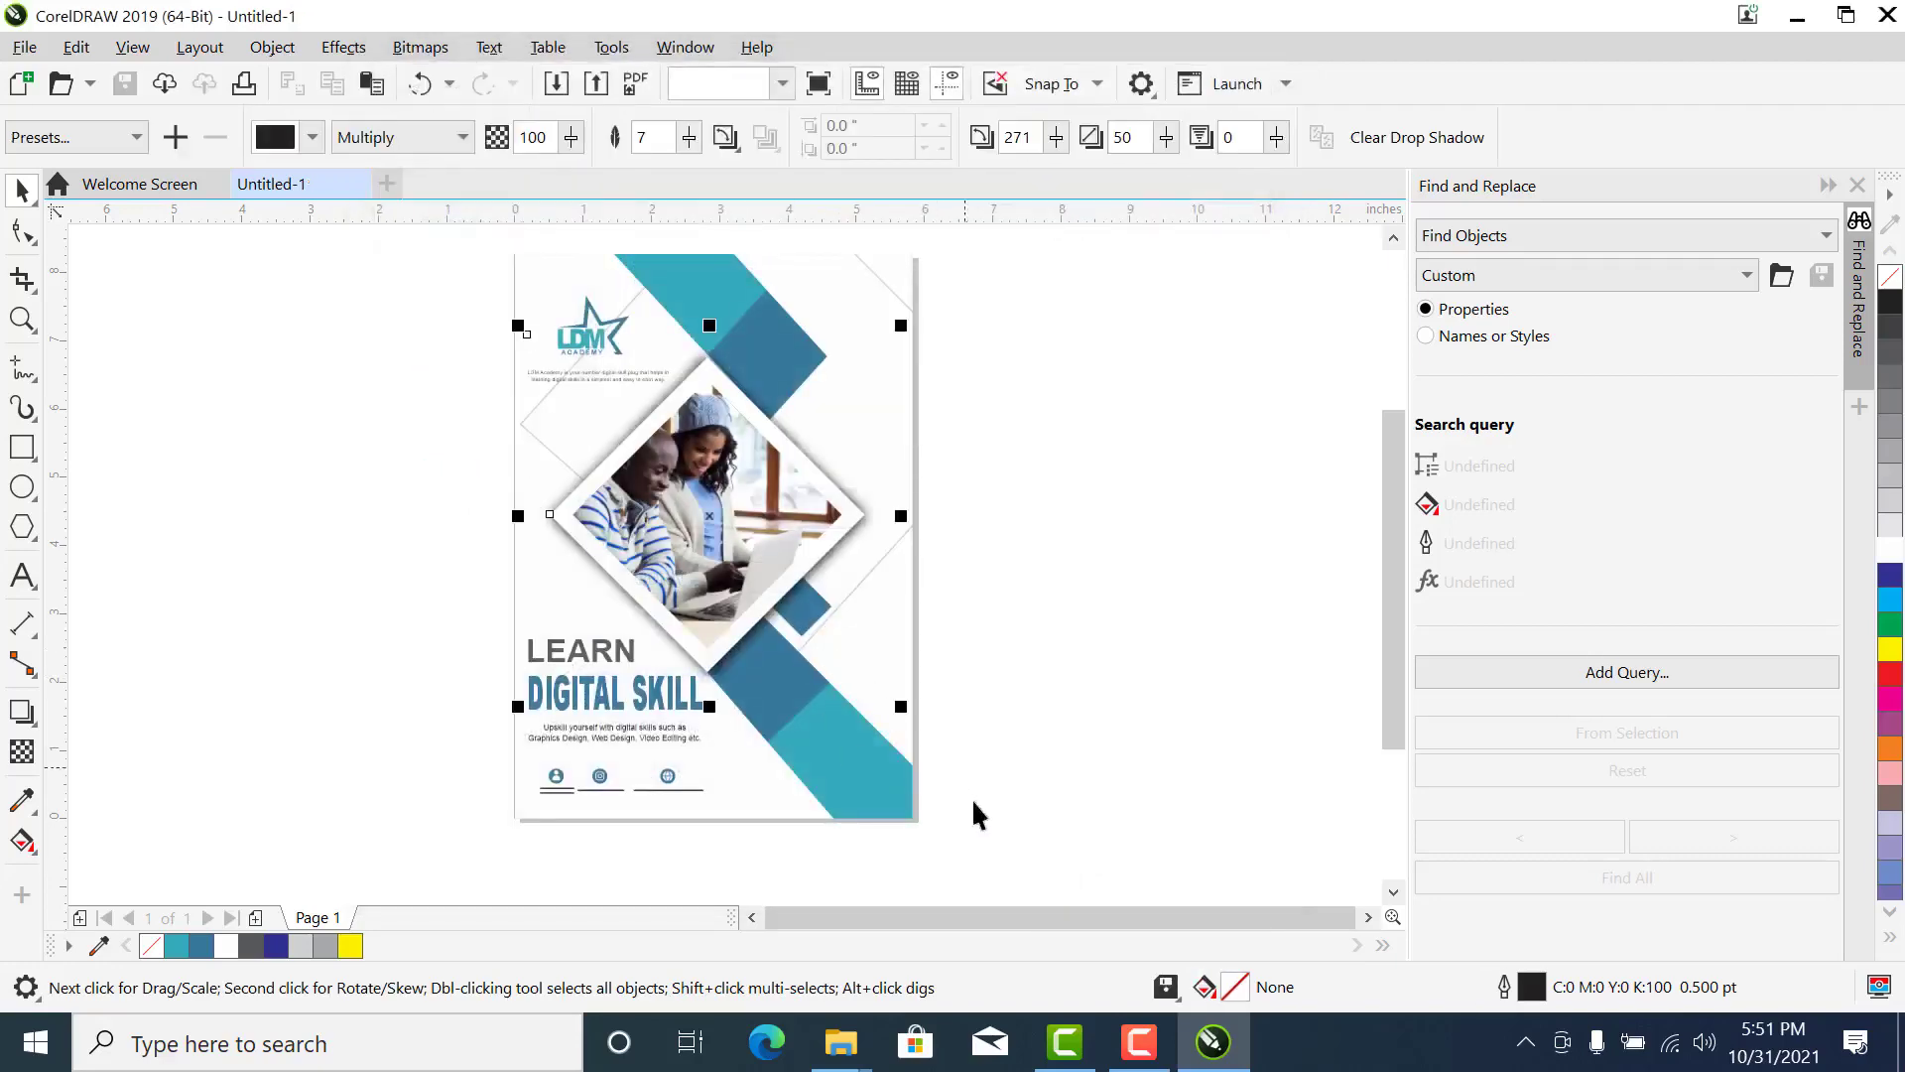
left_click(984, 859)
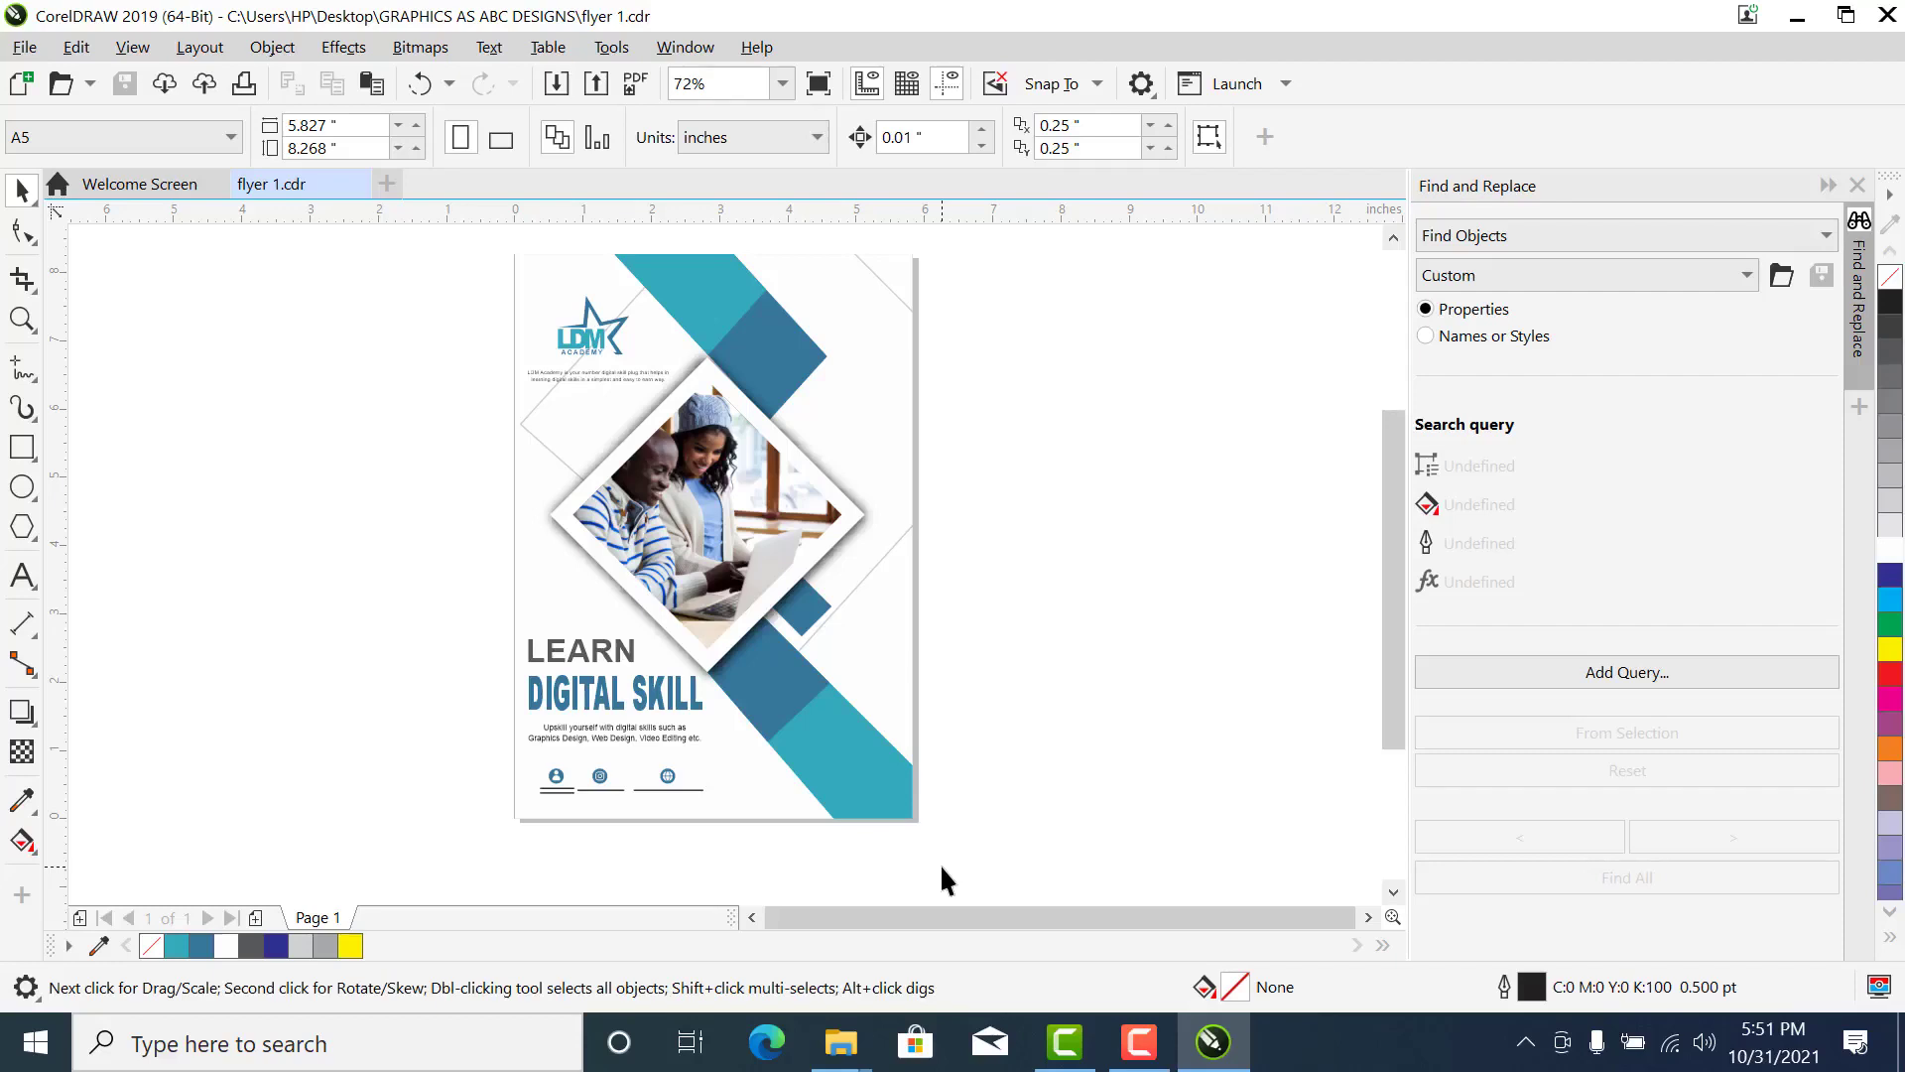
key("ctrl+a")
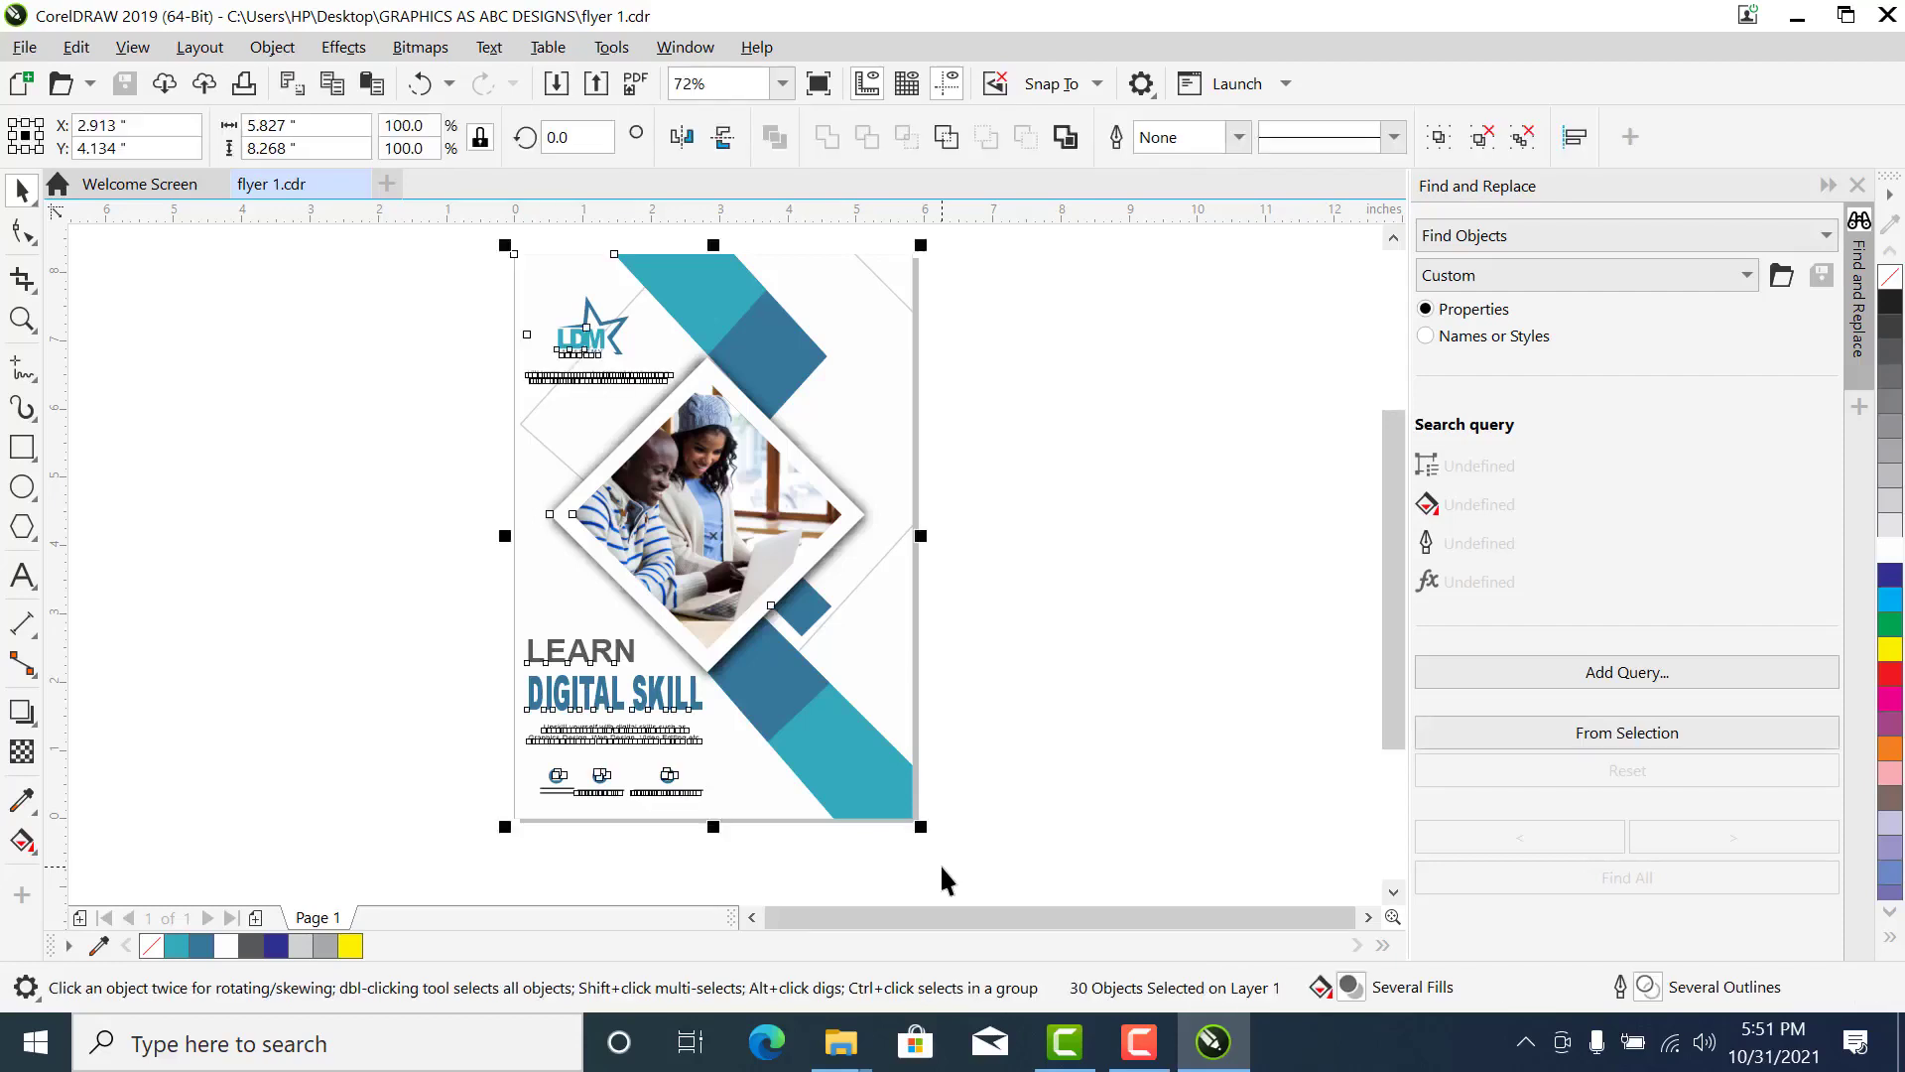
key("ctrl+g")
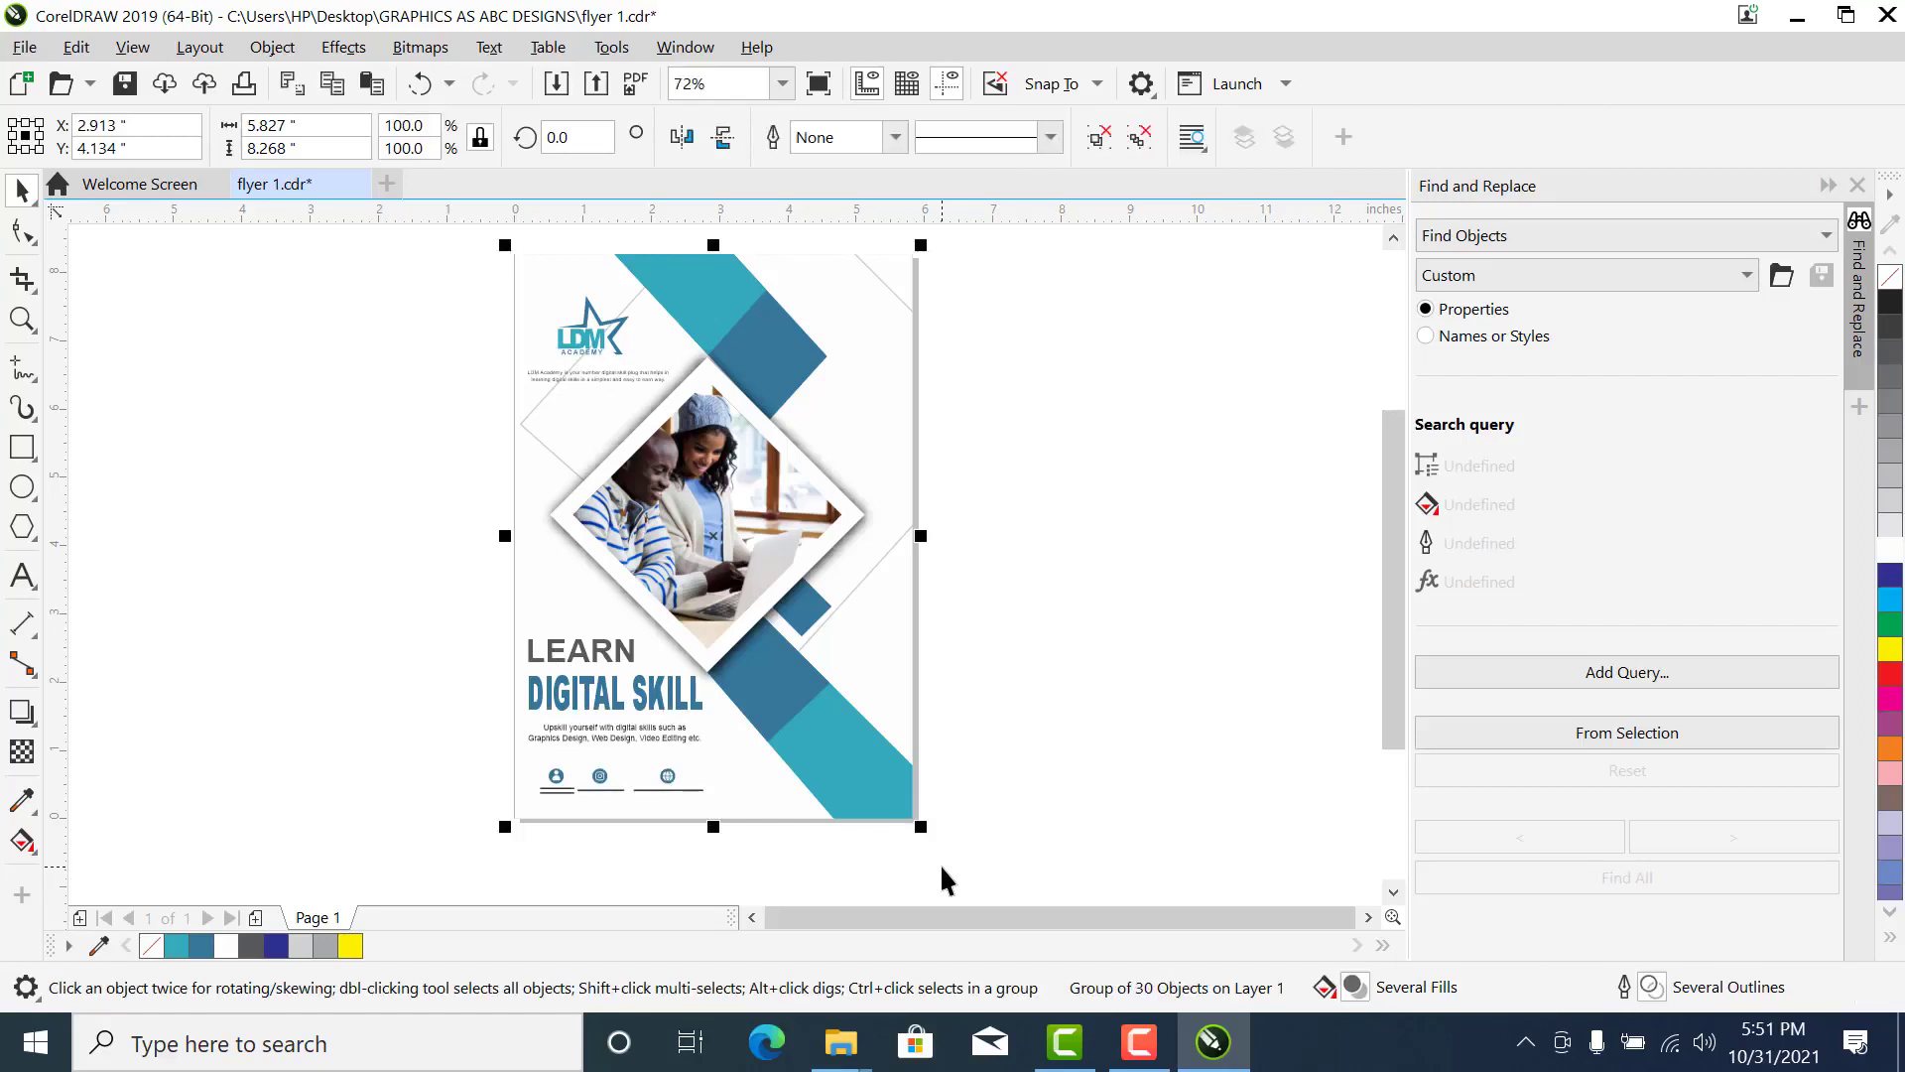
- Start exporting the grouped flyer to the Desktop folder GRAPHICS AS ABC DESIGNS, keeping the file name flyer 1
key("ctrl+e")
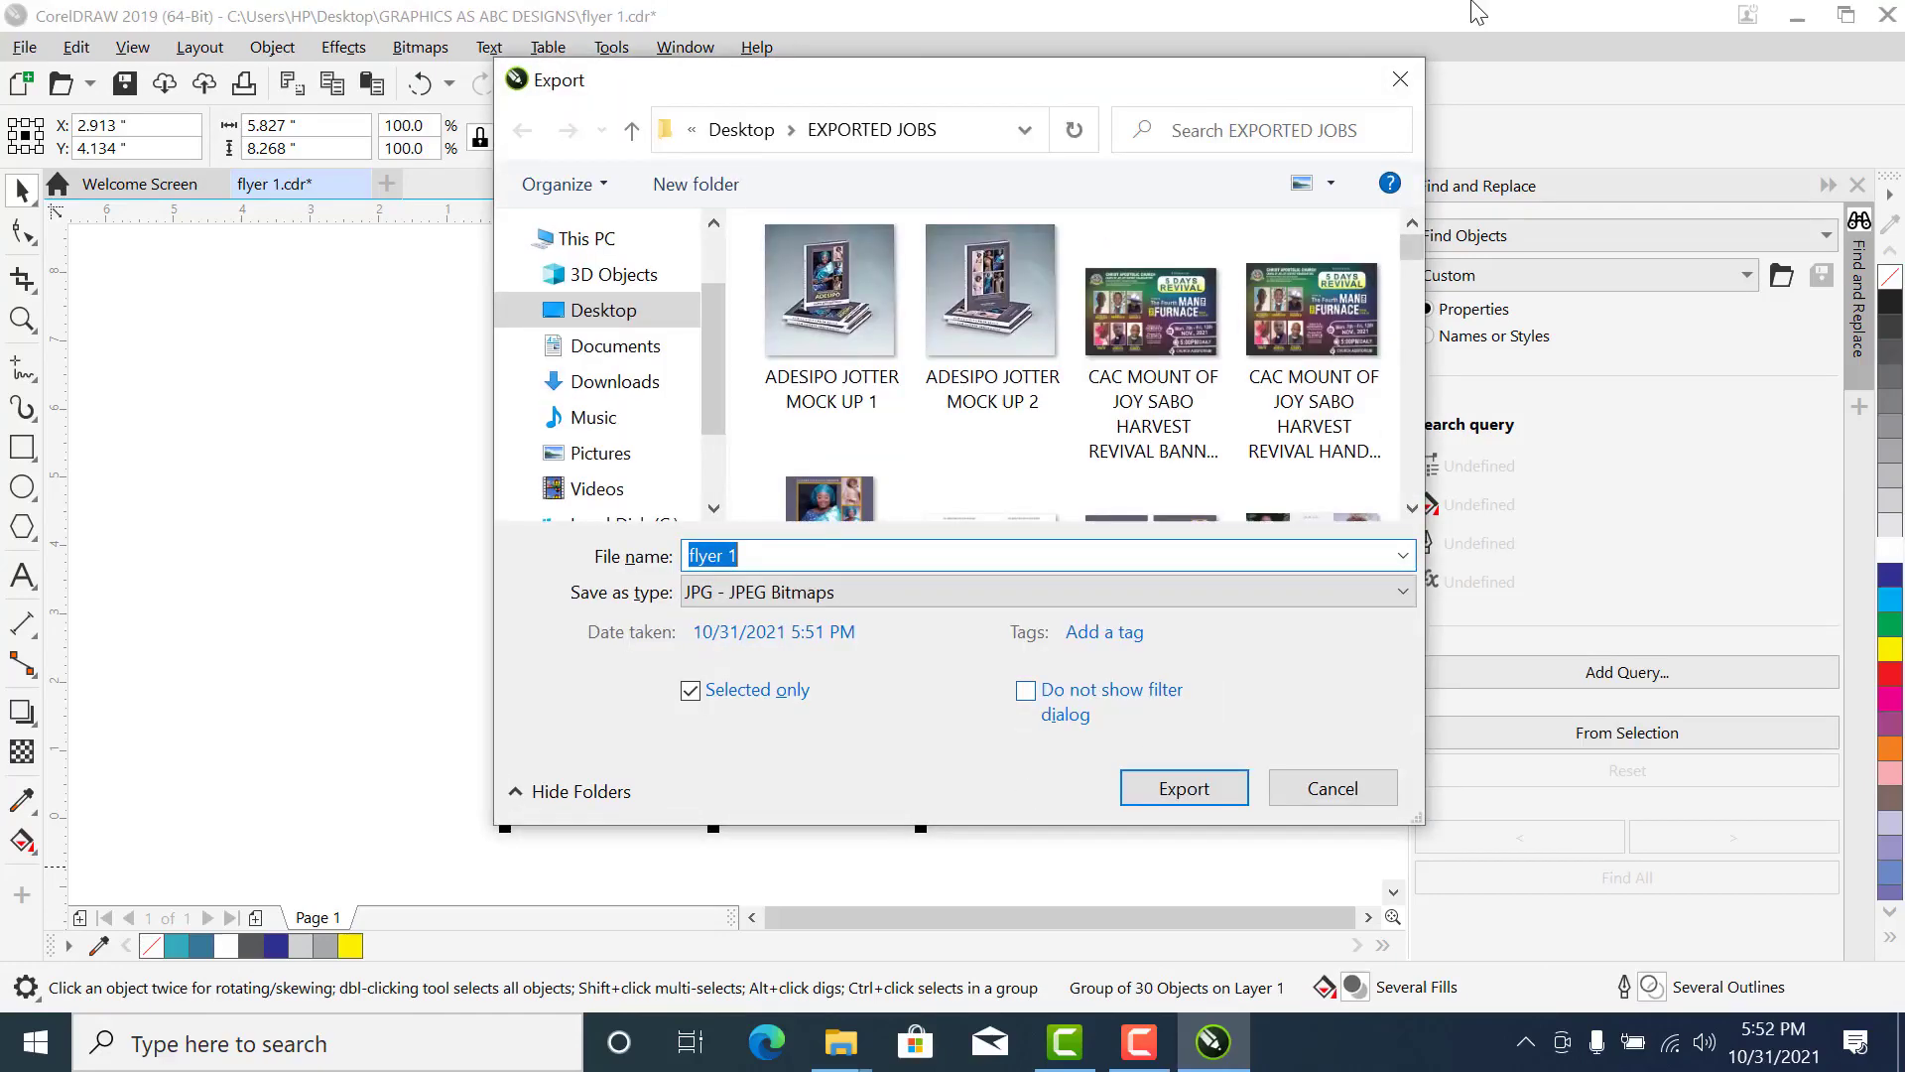
left_click(1400, 80)
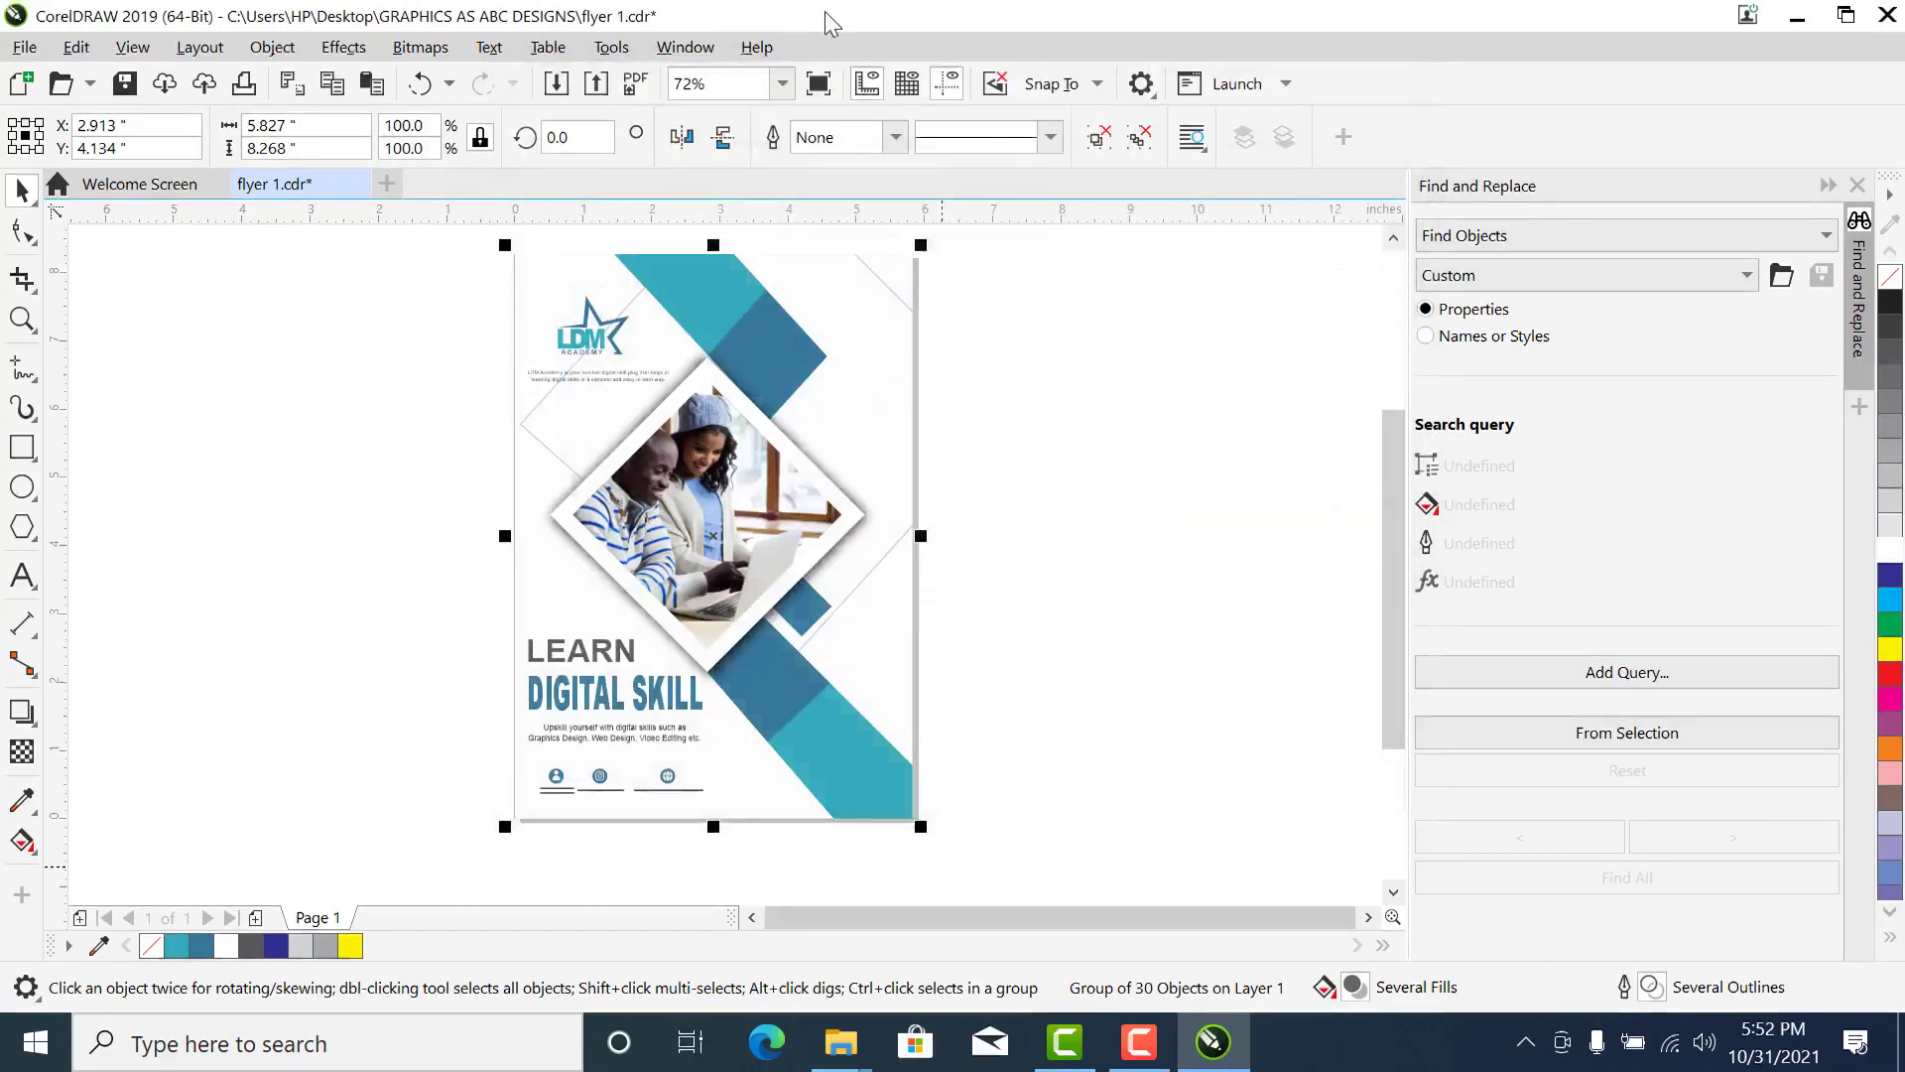
left_click(24, 47)
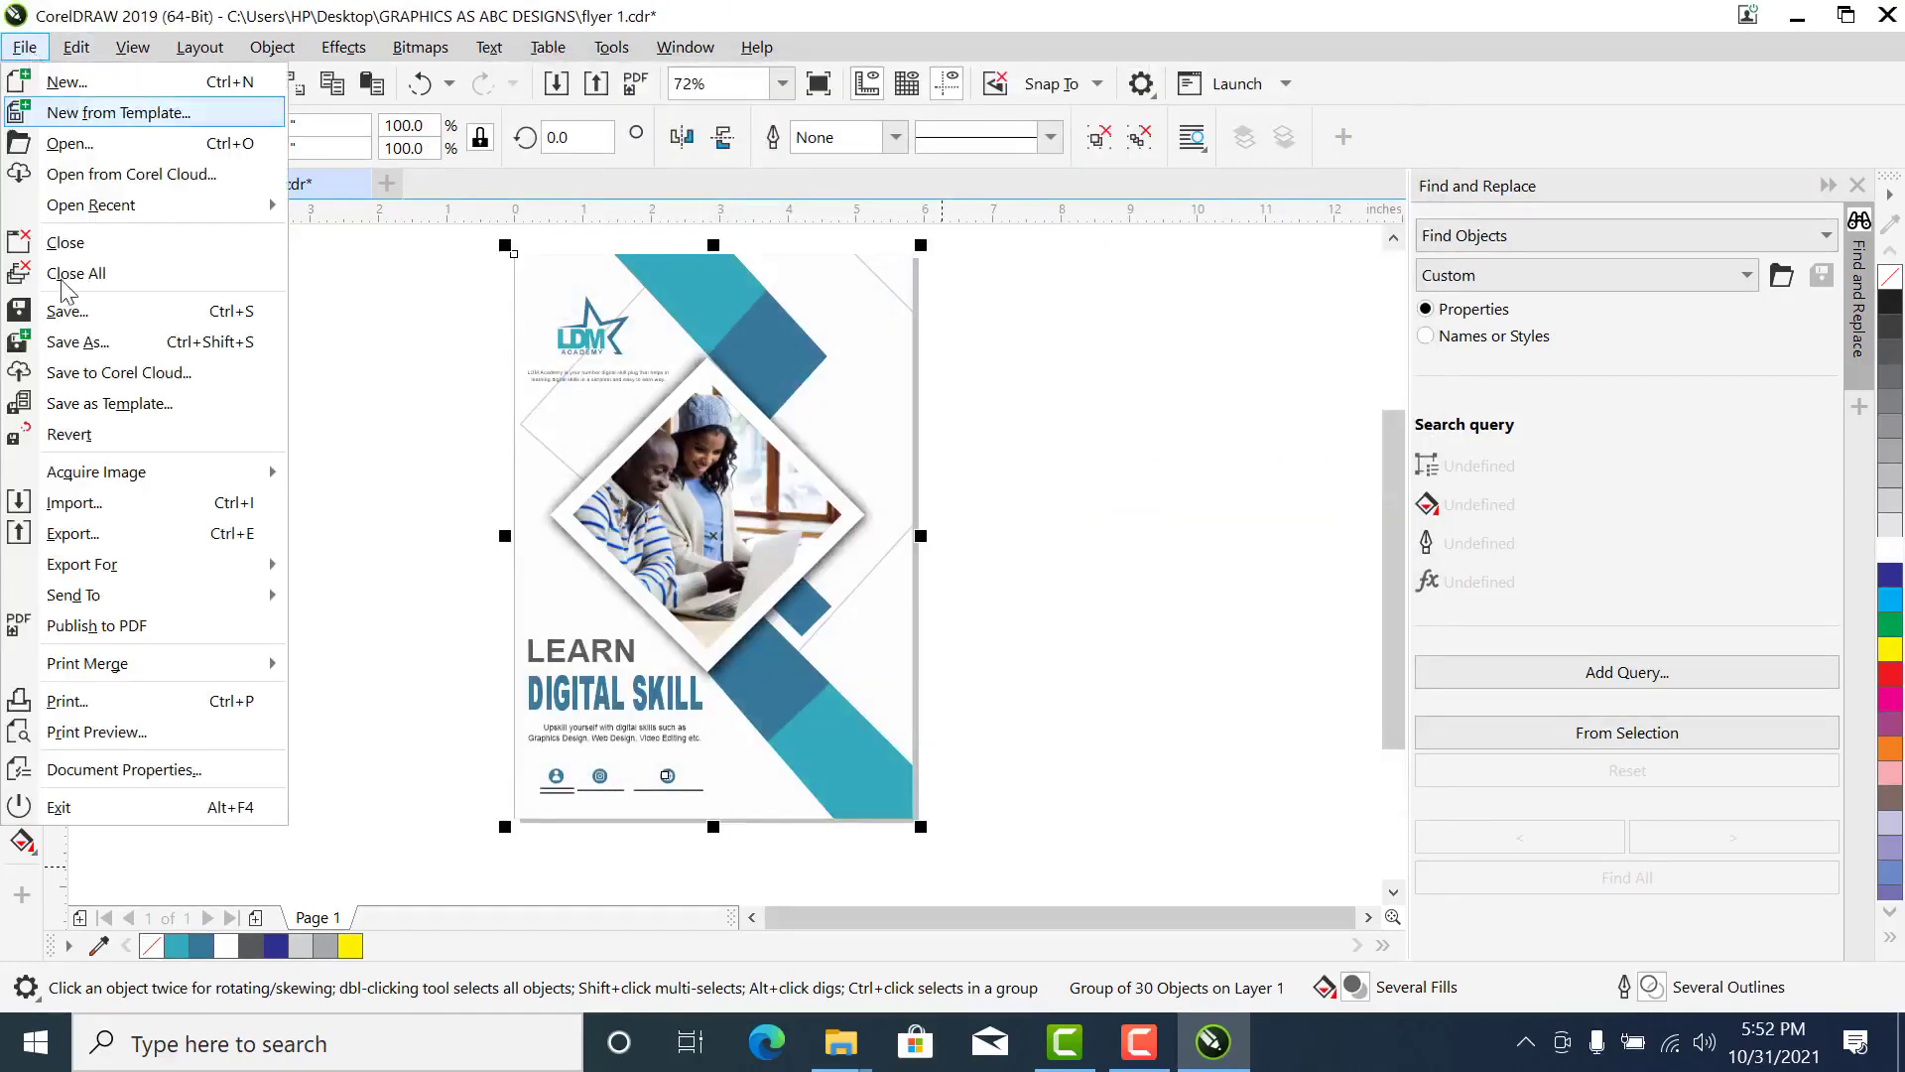
left_click(84, 542)
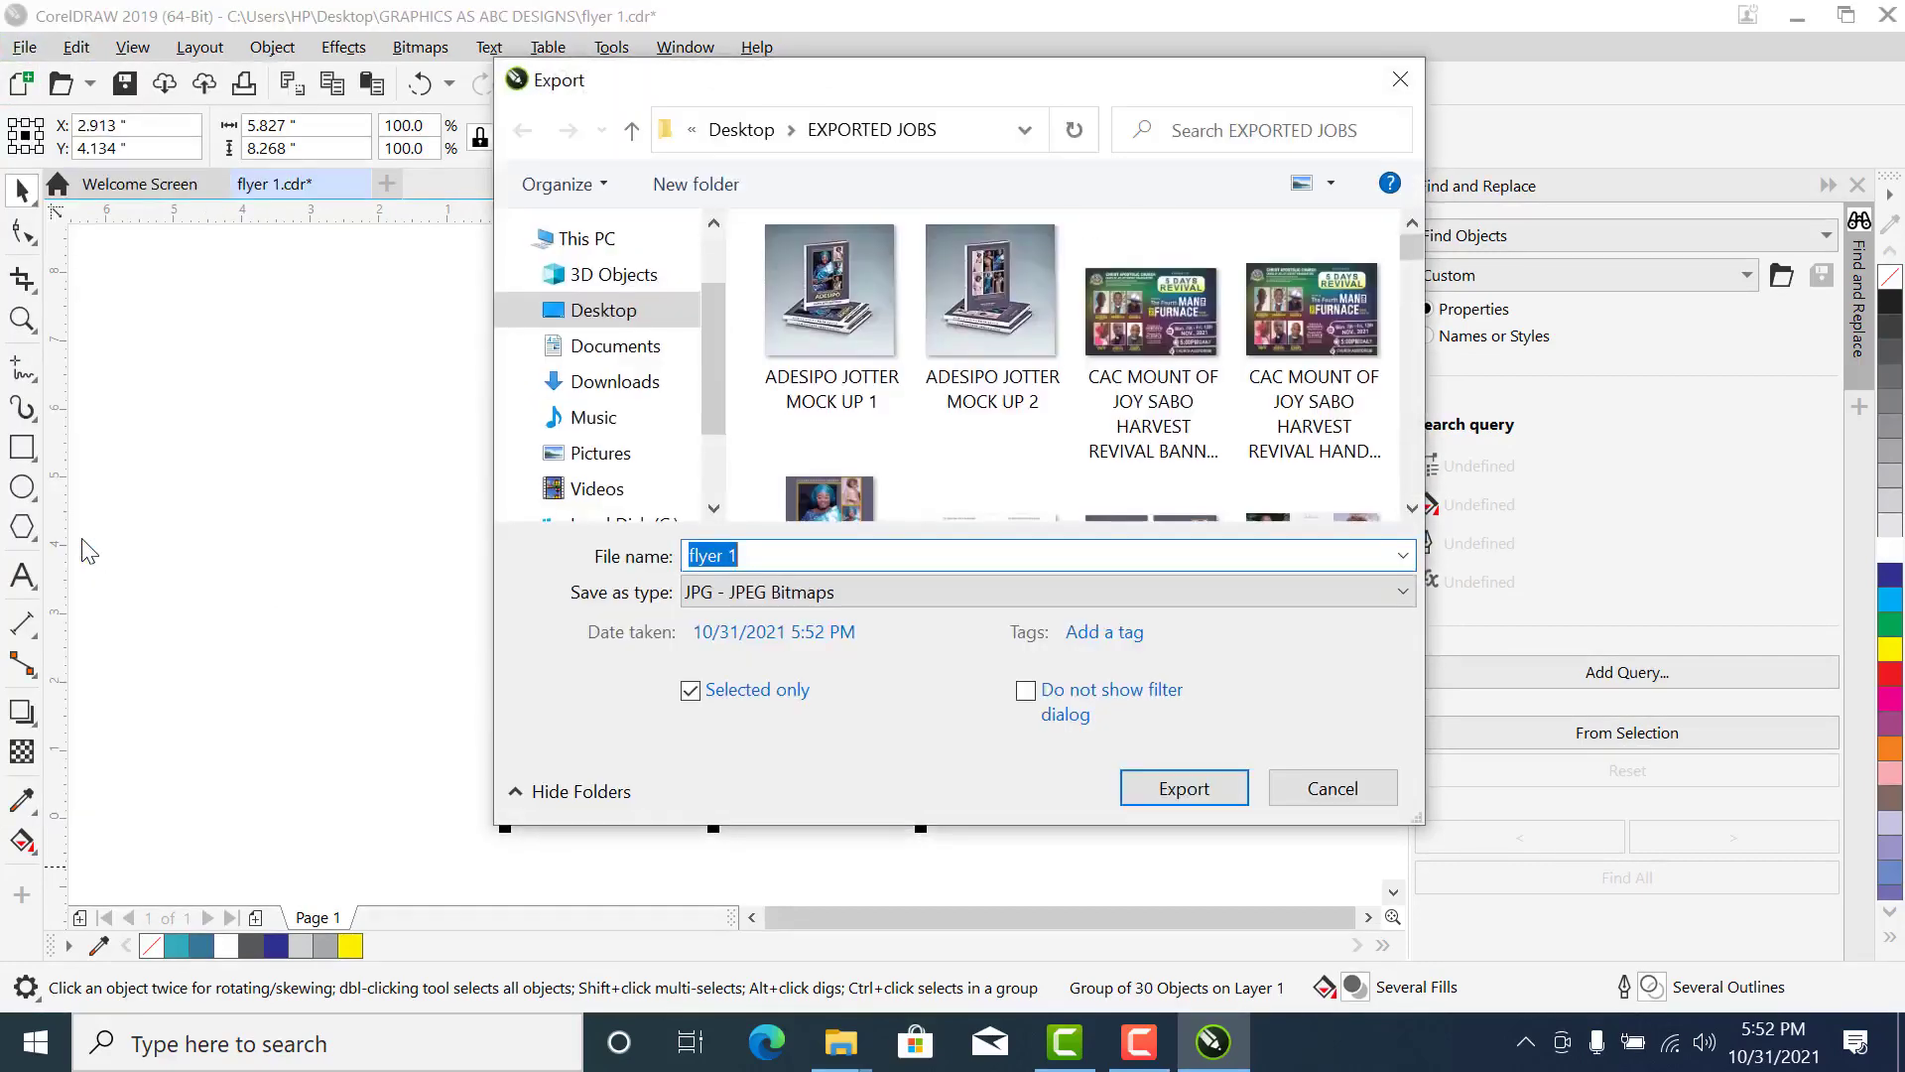
left_click(594, 310)
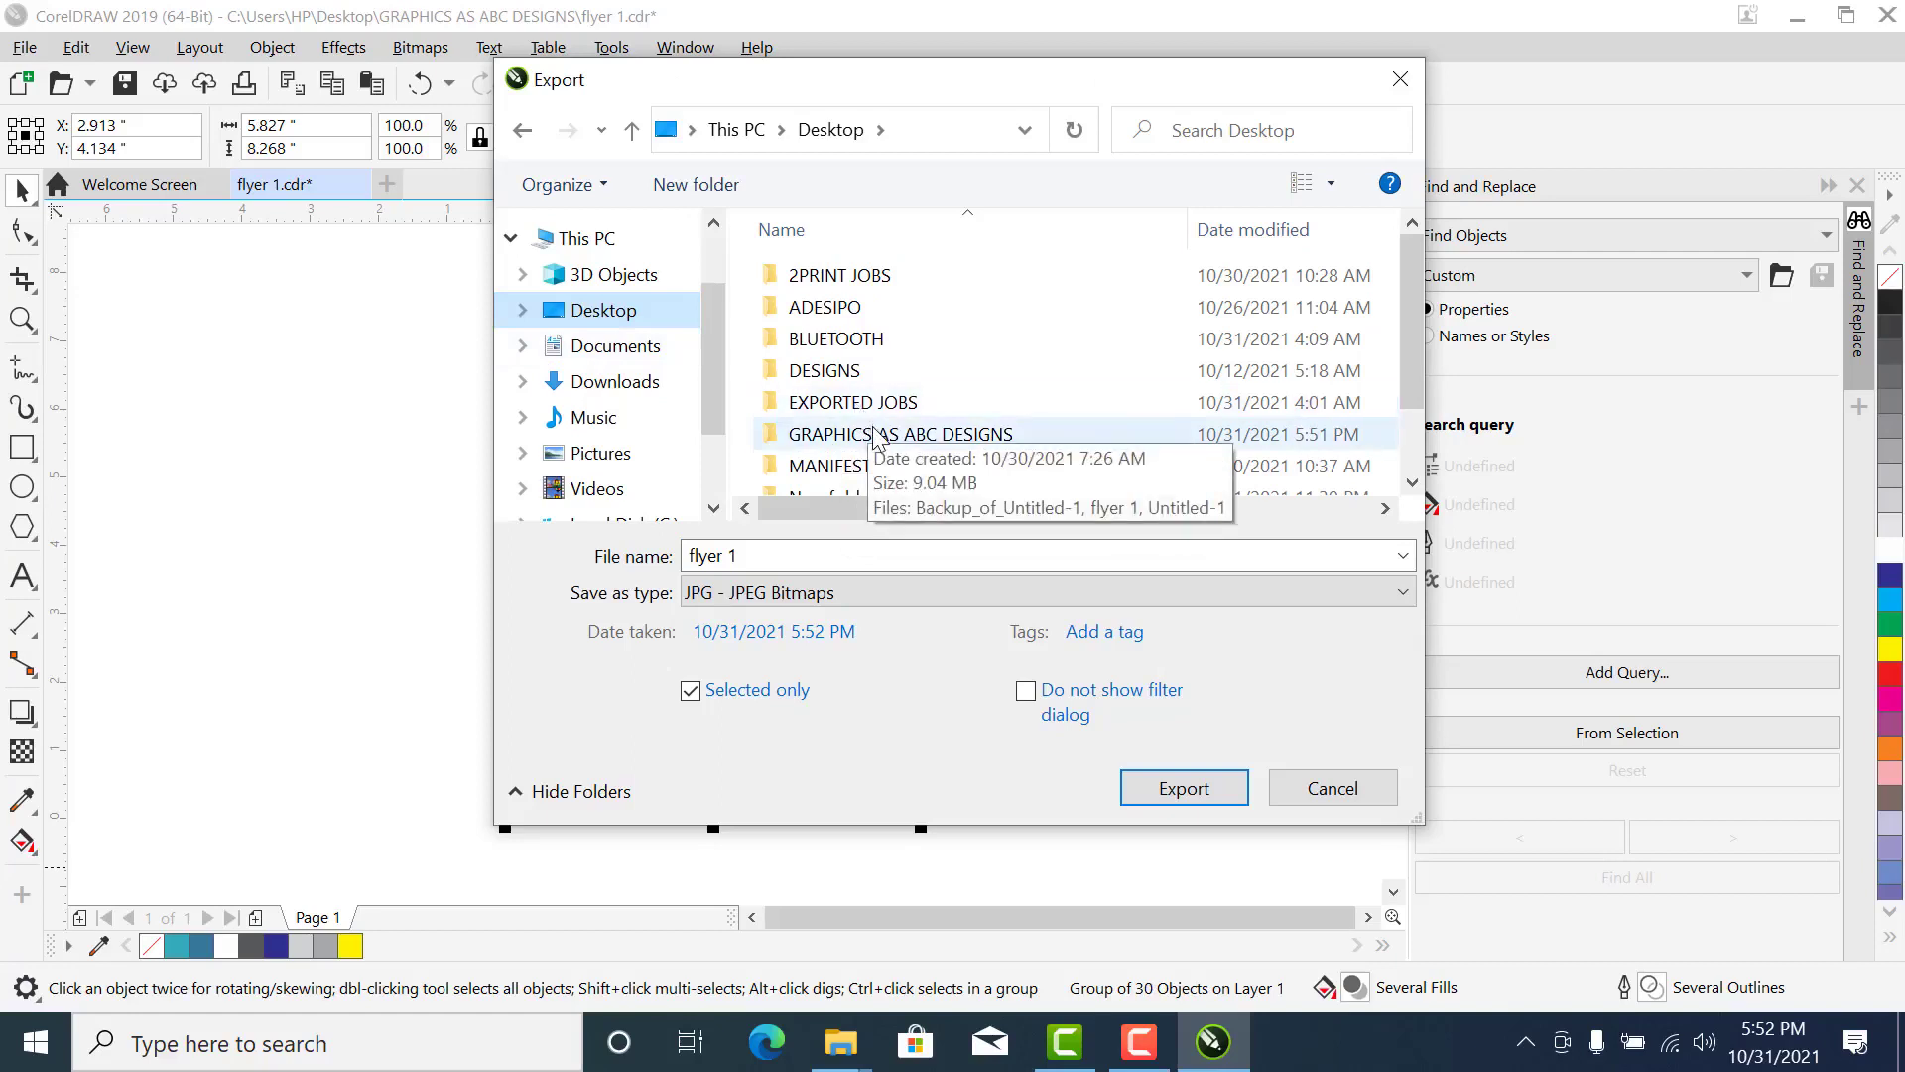
double_click(913, 439)
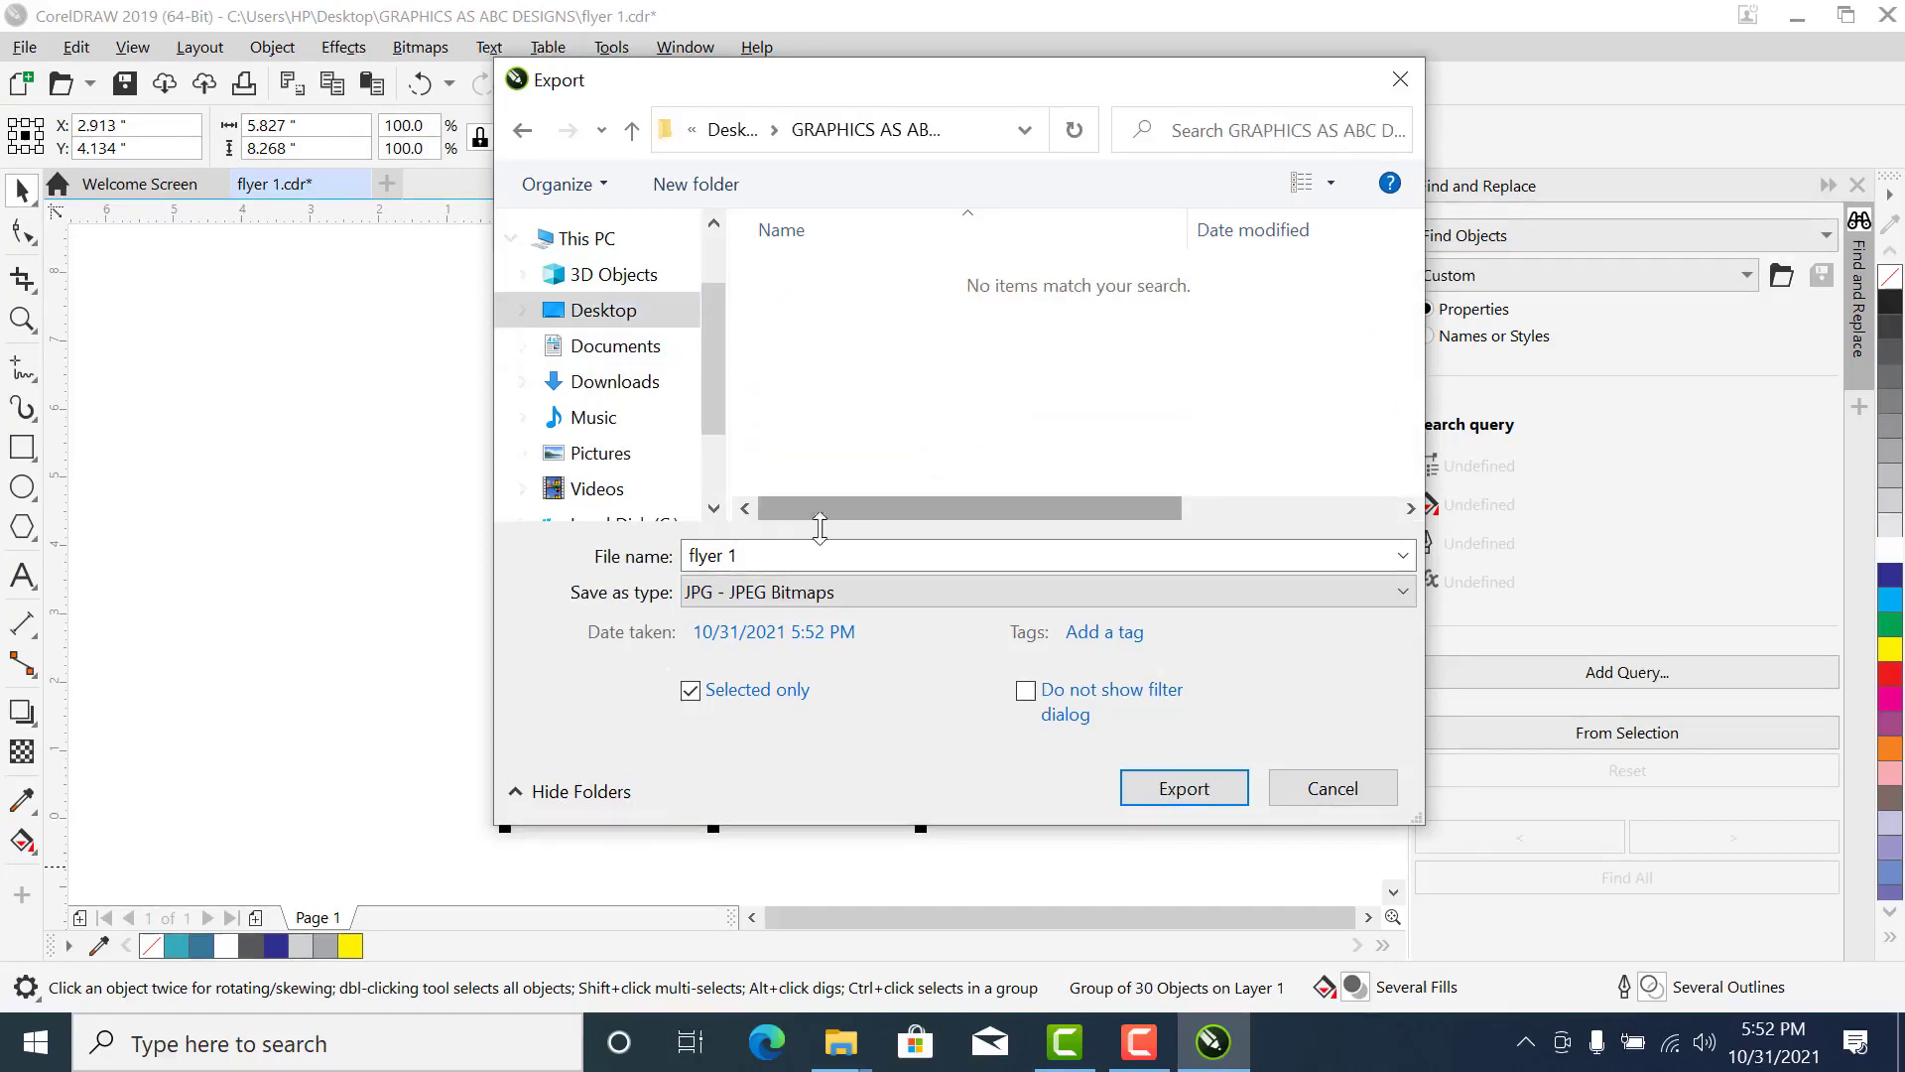
left_click(760, 553)
left_click(760, 554)
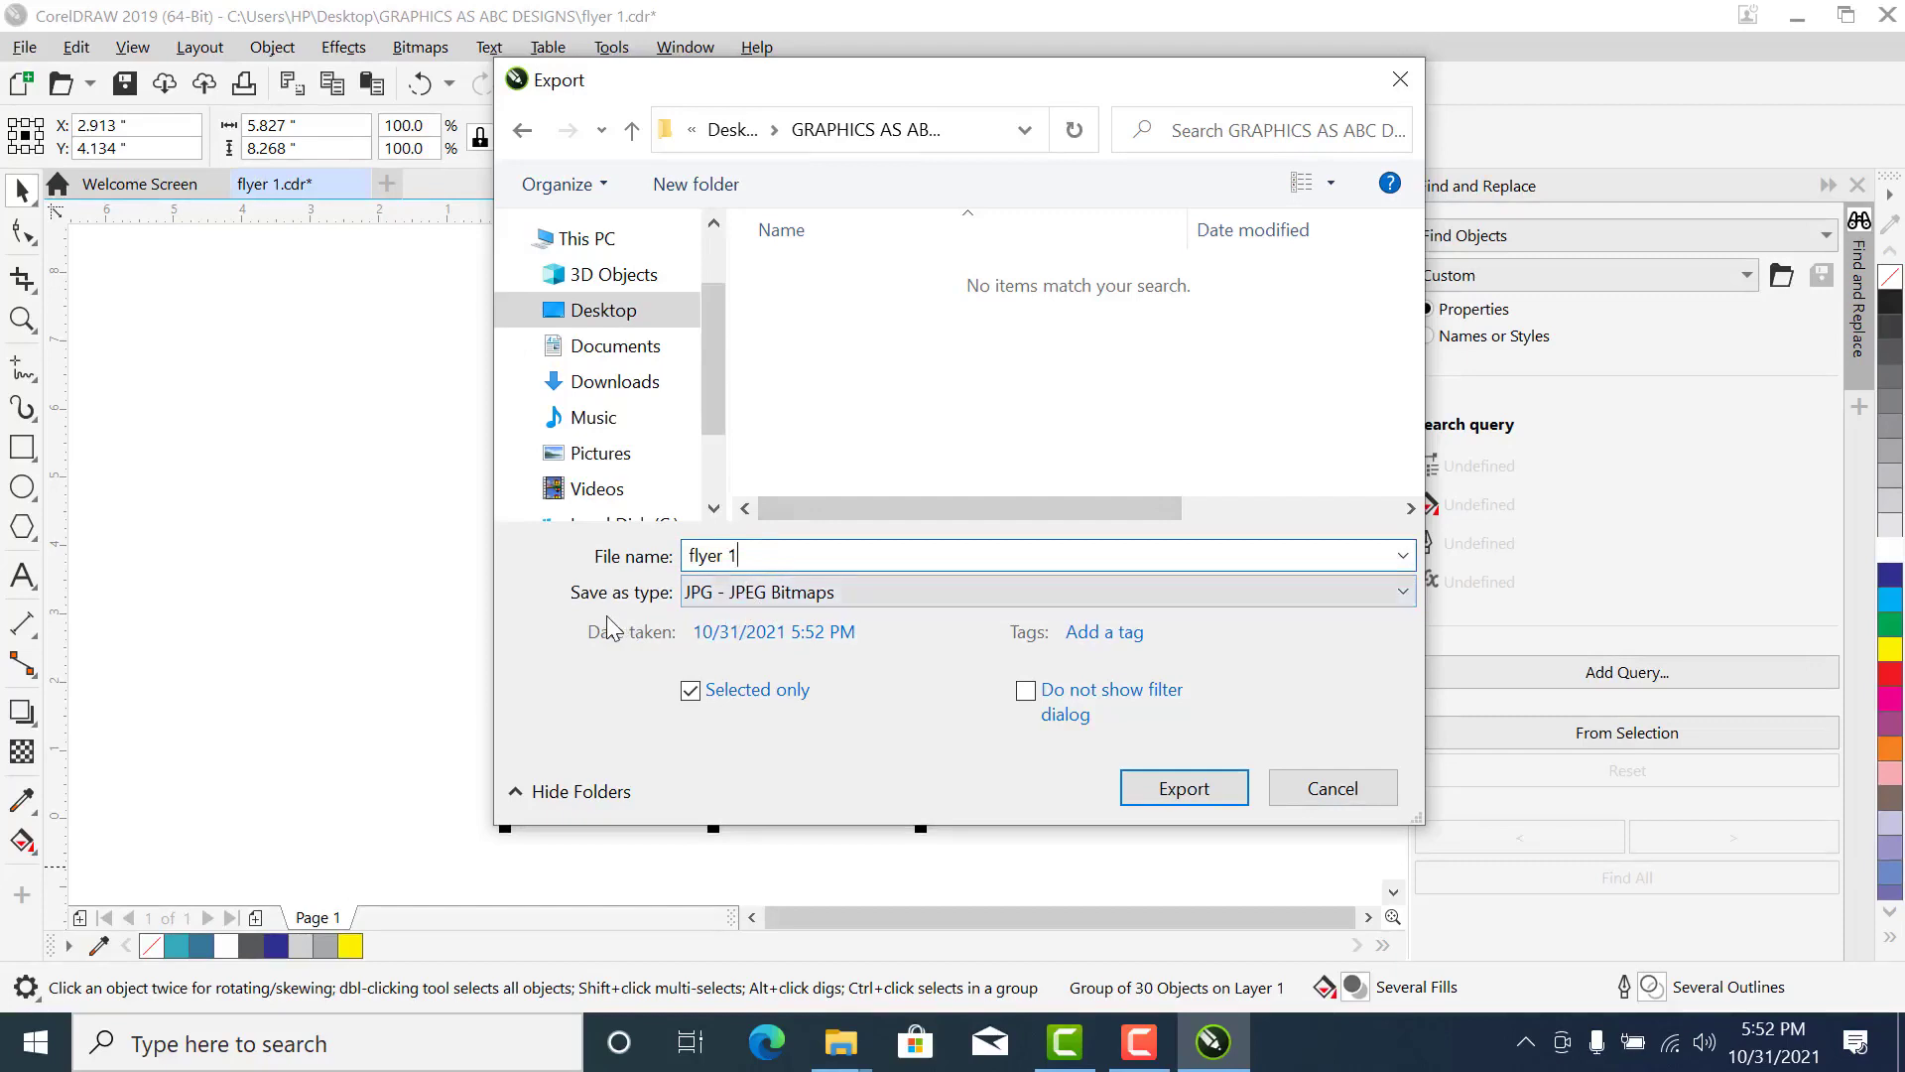
- Choose JPG - JPEG Bitmaps as the export file type and continue to the JPEG export settings
left_click(764, 593)
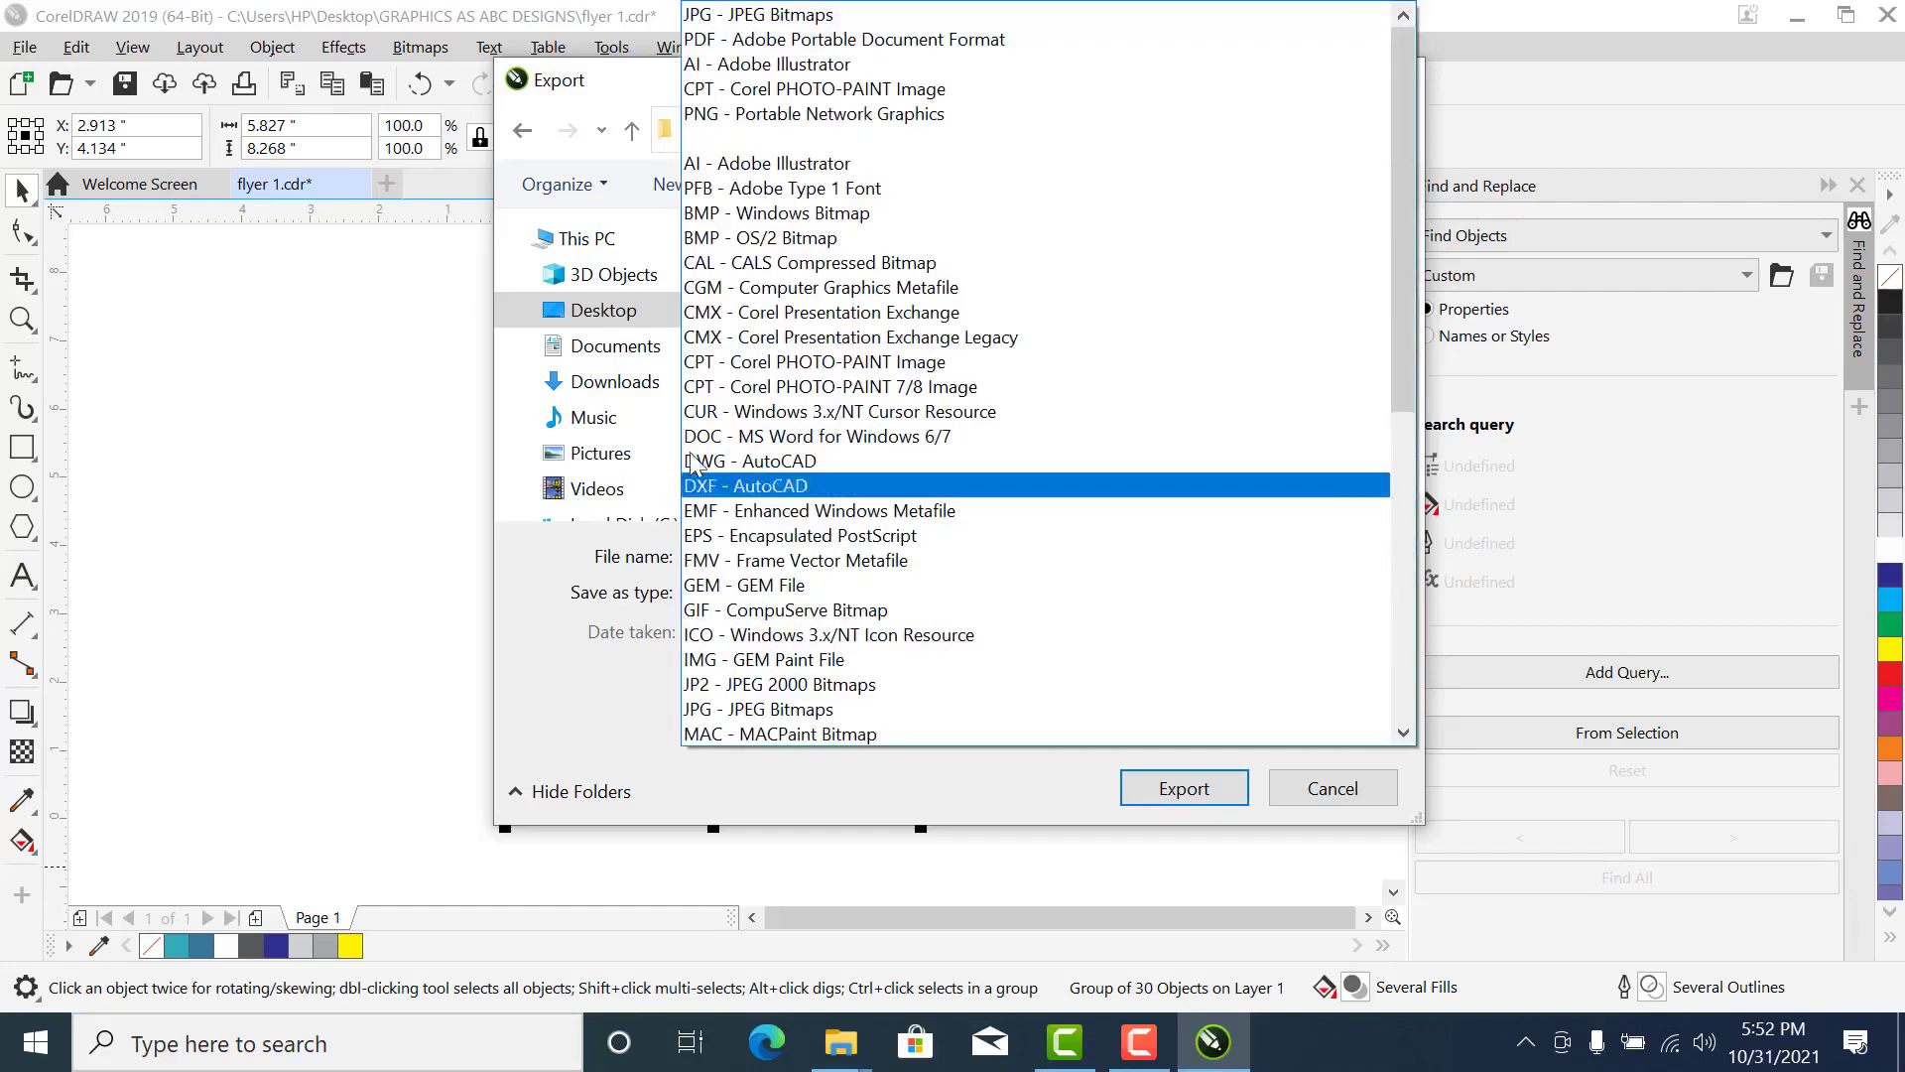
left_click(396, 447)
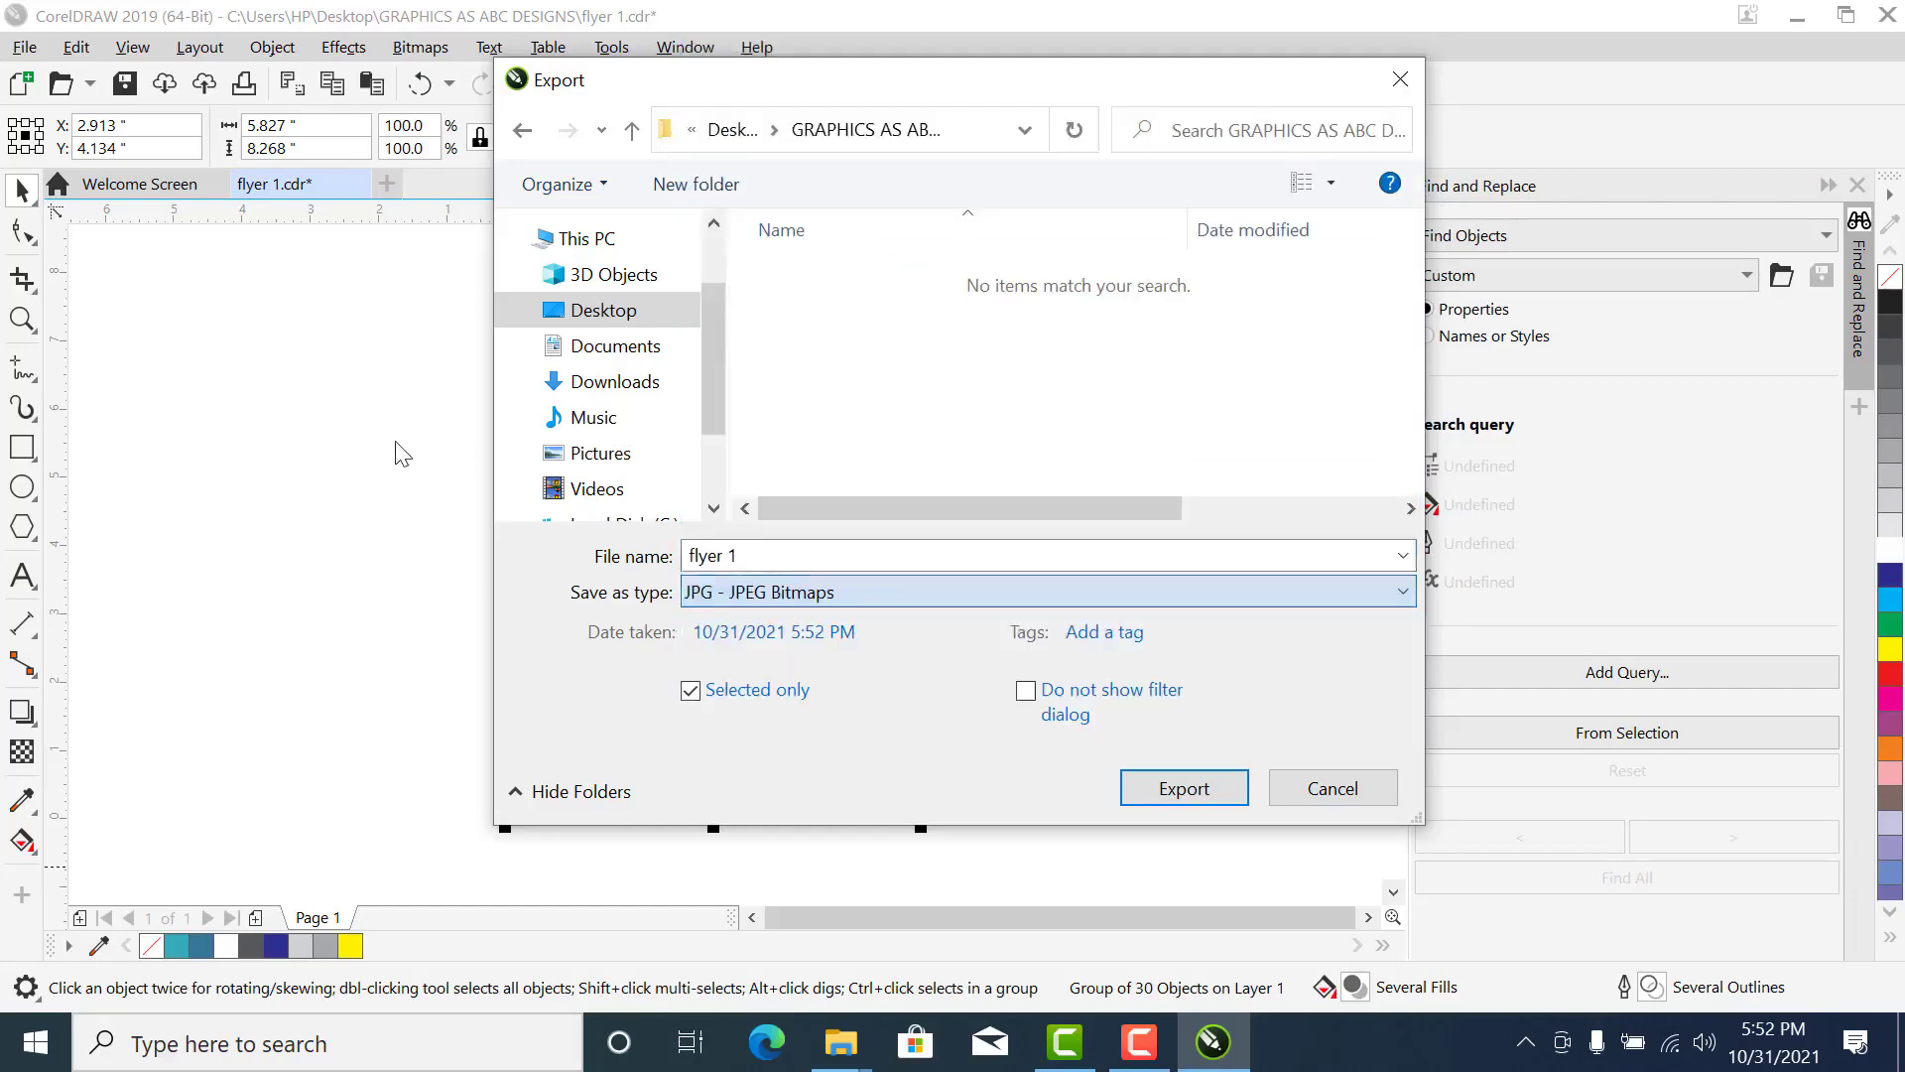
left_click(754, 589)
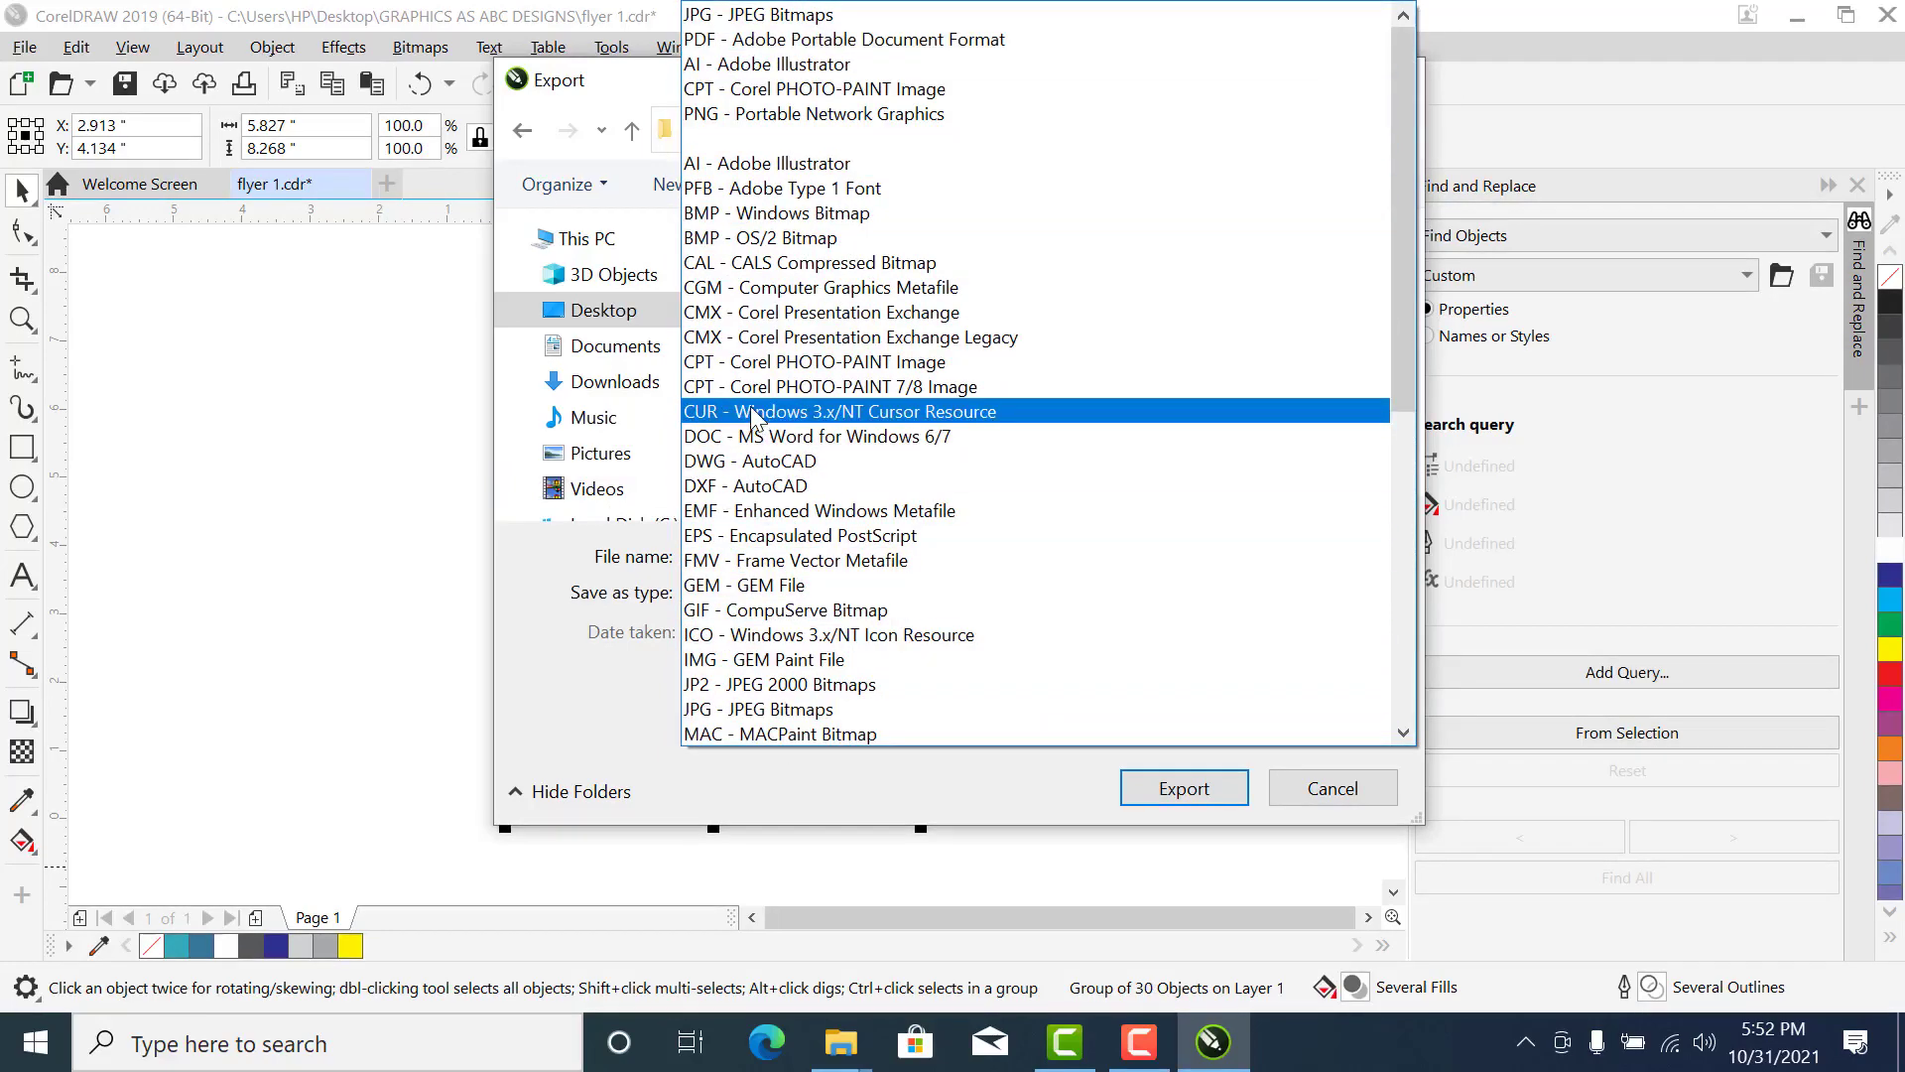
left_click(791, 15)
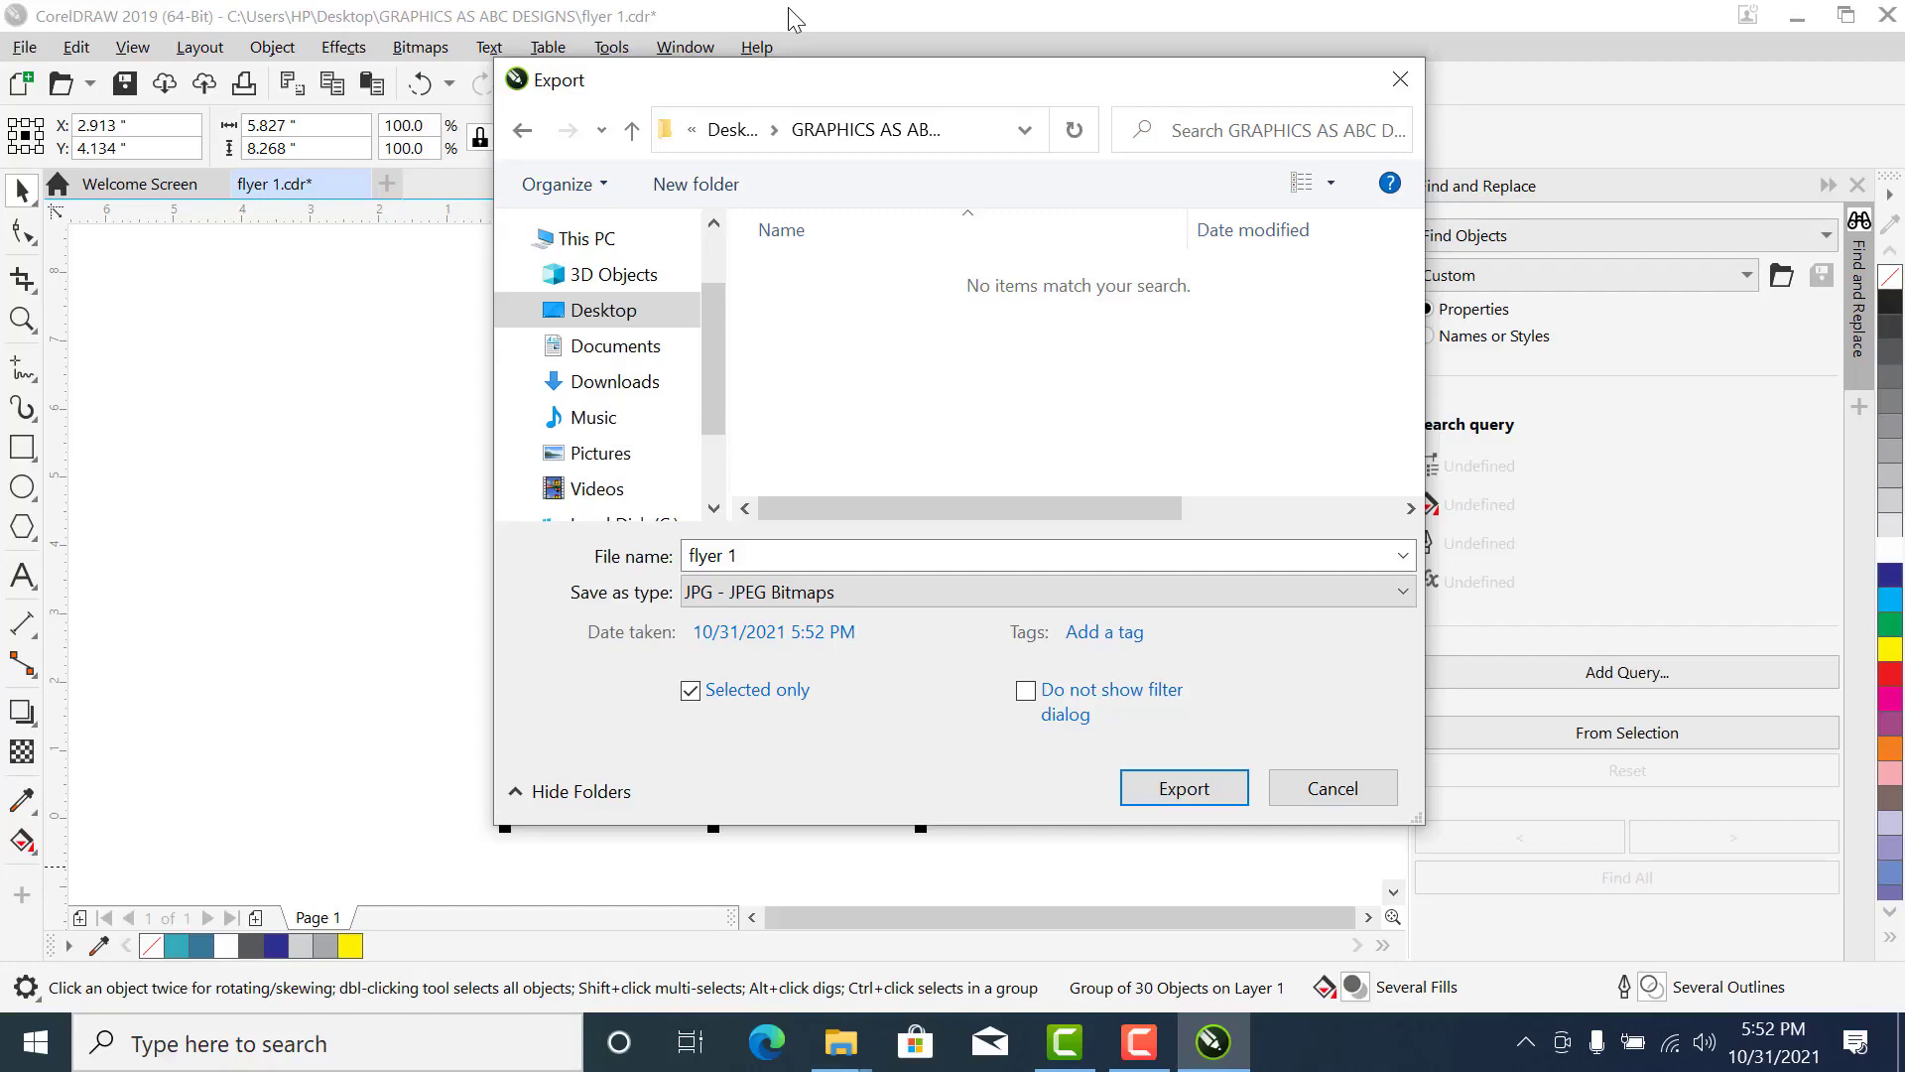
left_click(1211, 793)
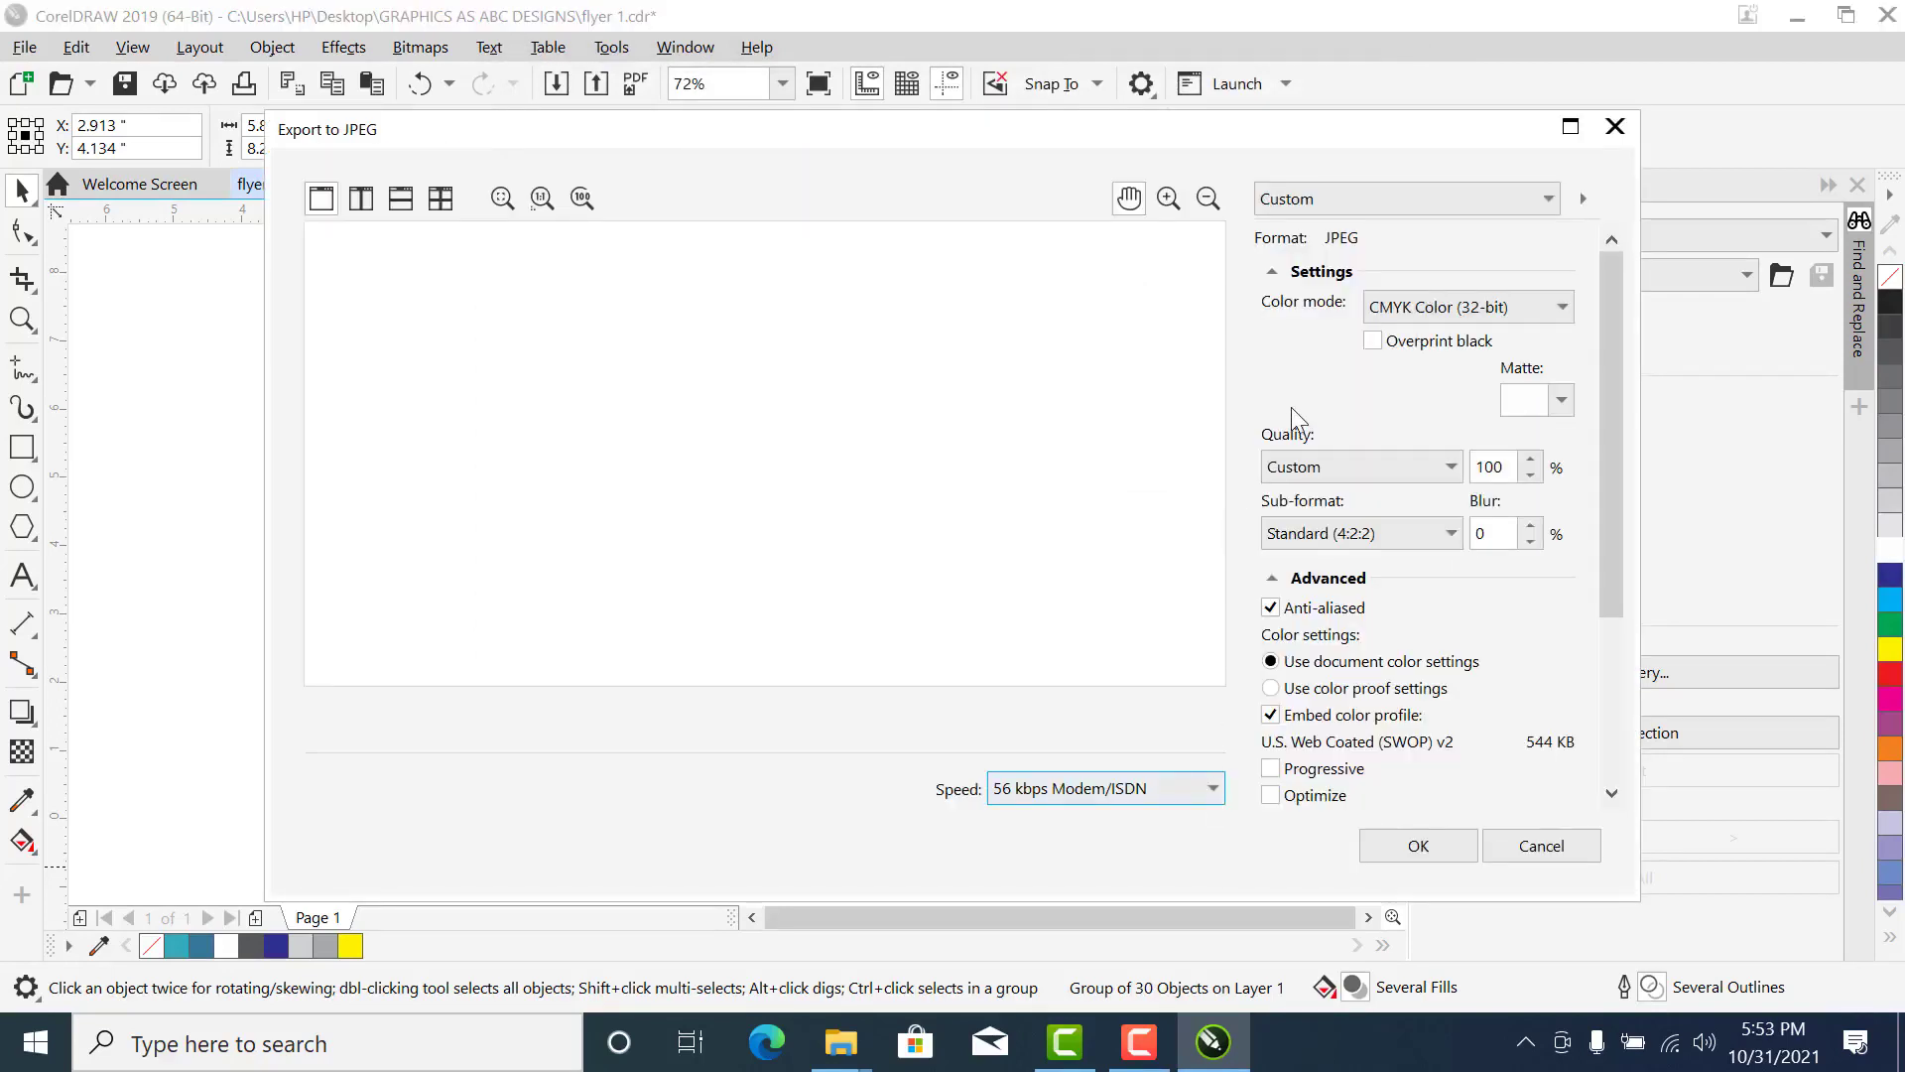
- Set the JPEG color mode to RGB Color (24-bit), keep the resolution at 300, and complete the export
left_click(1433, 310)
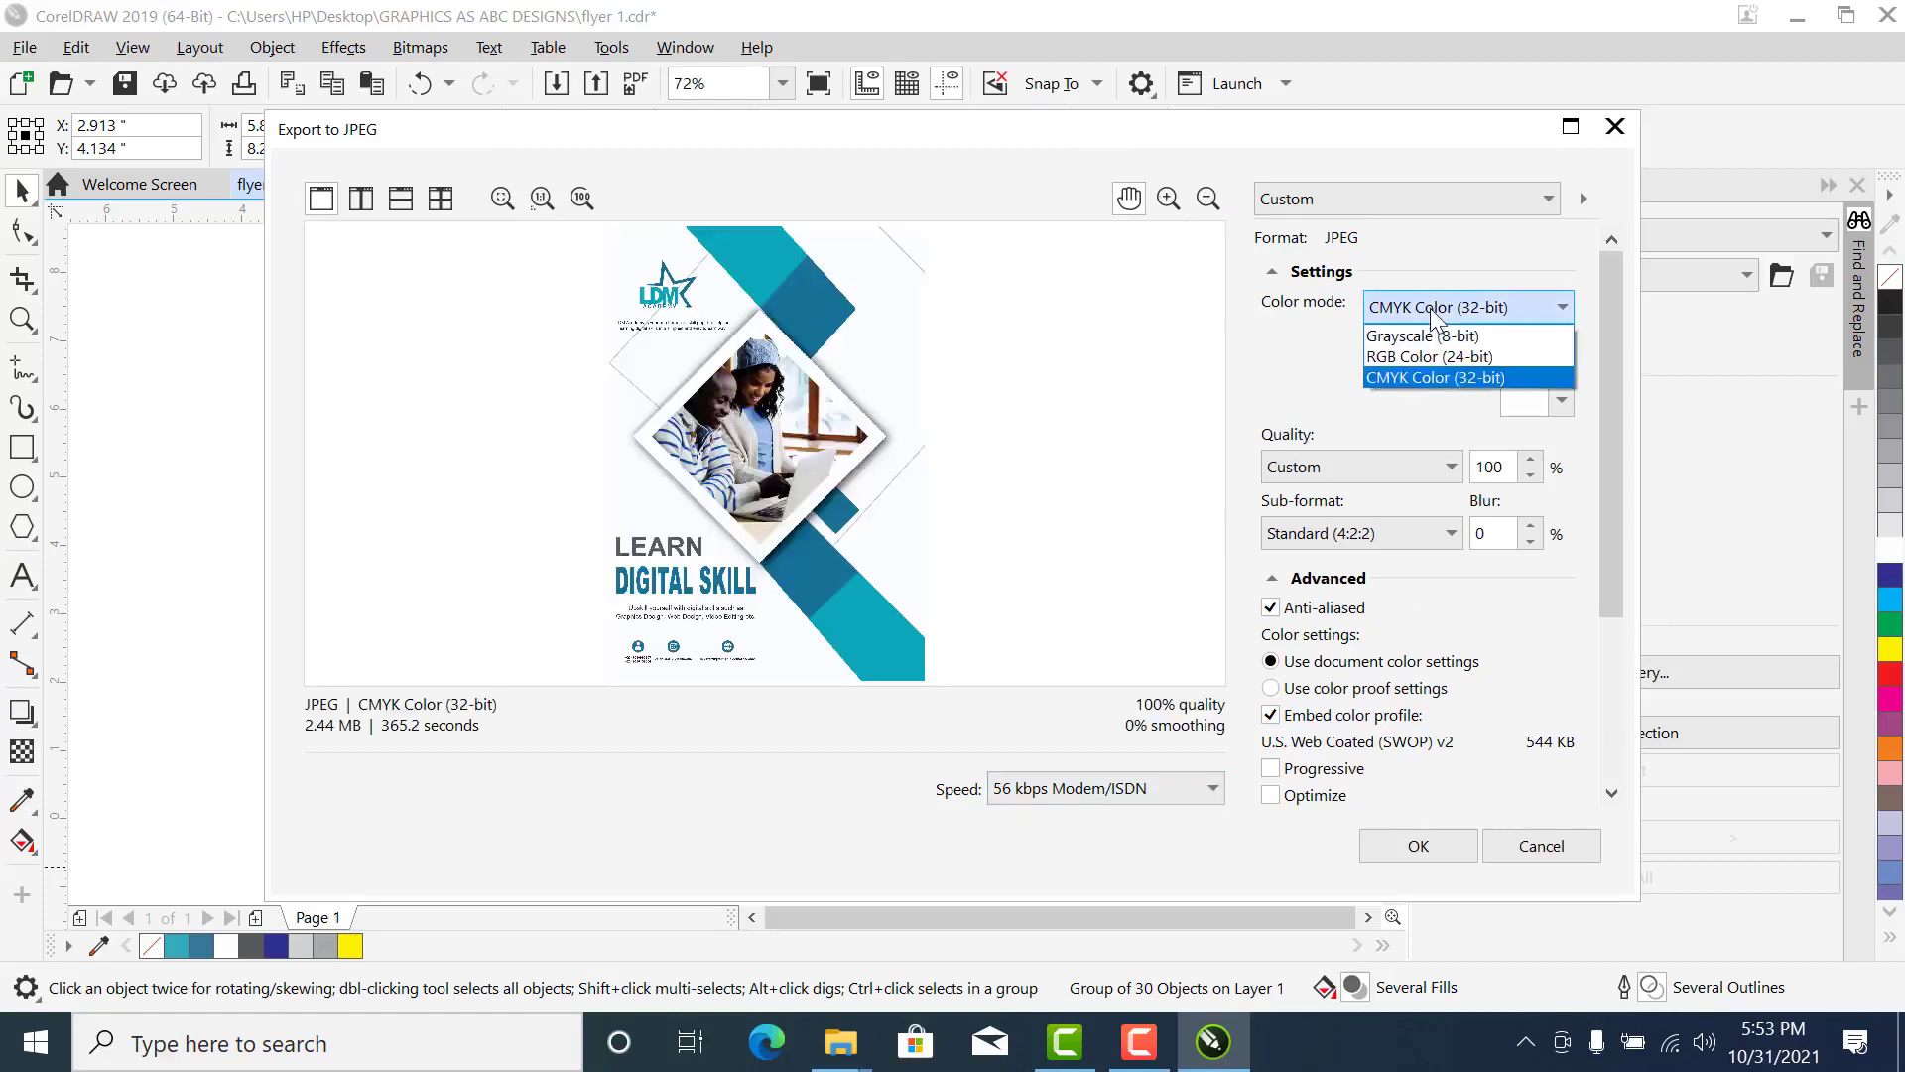
left_click(1420, 357)
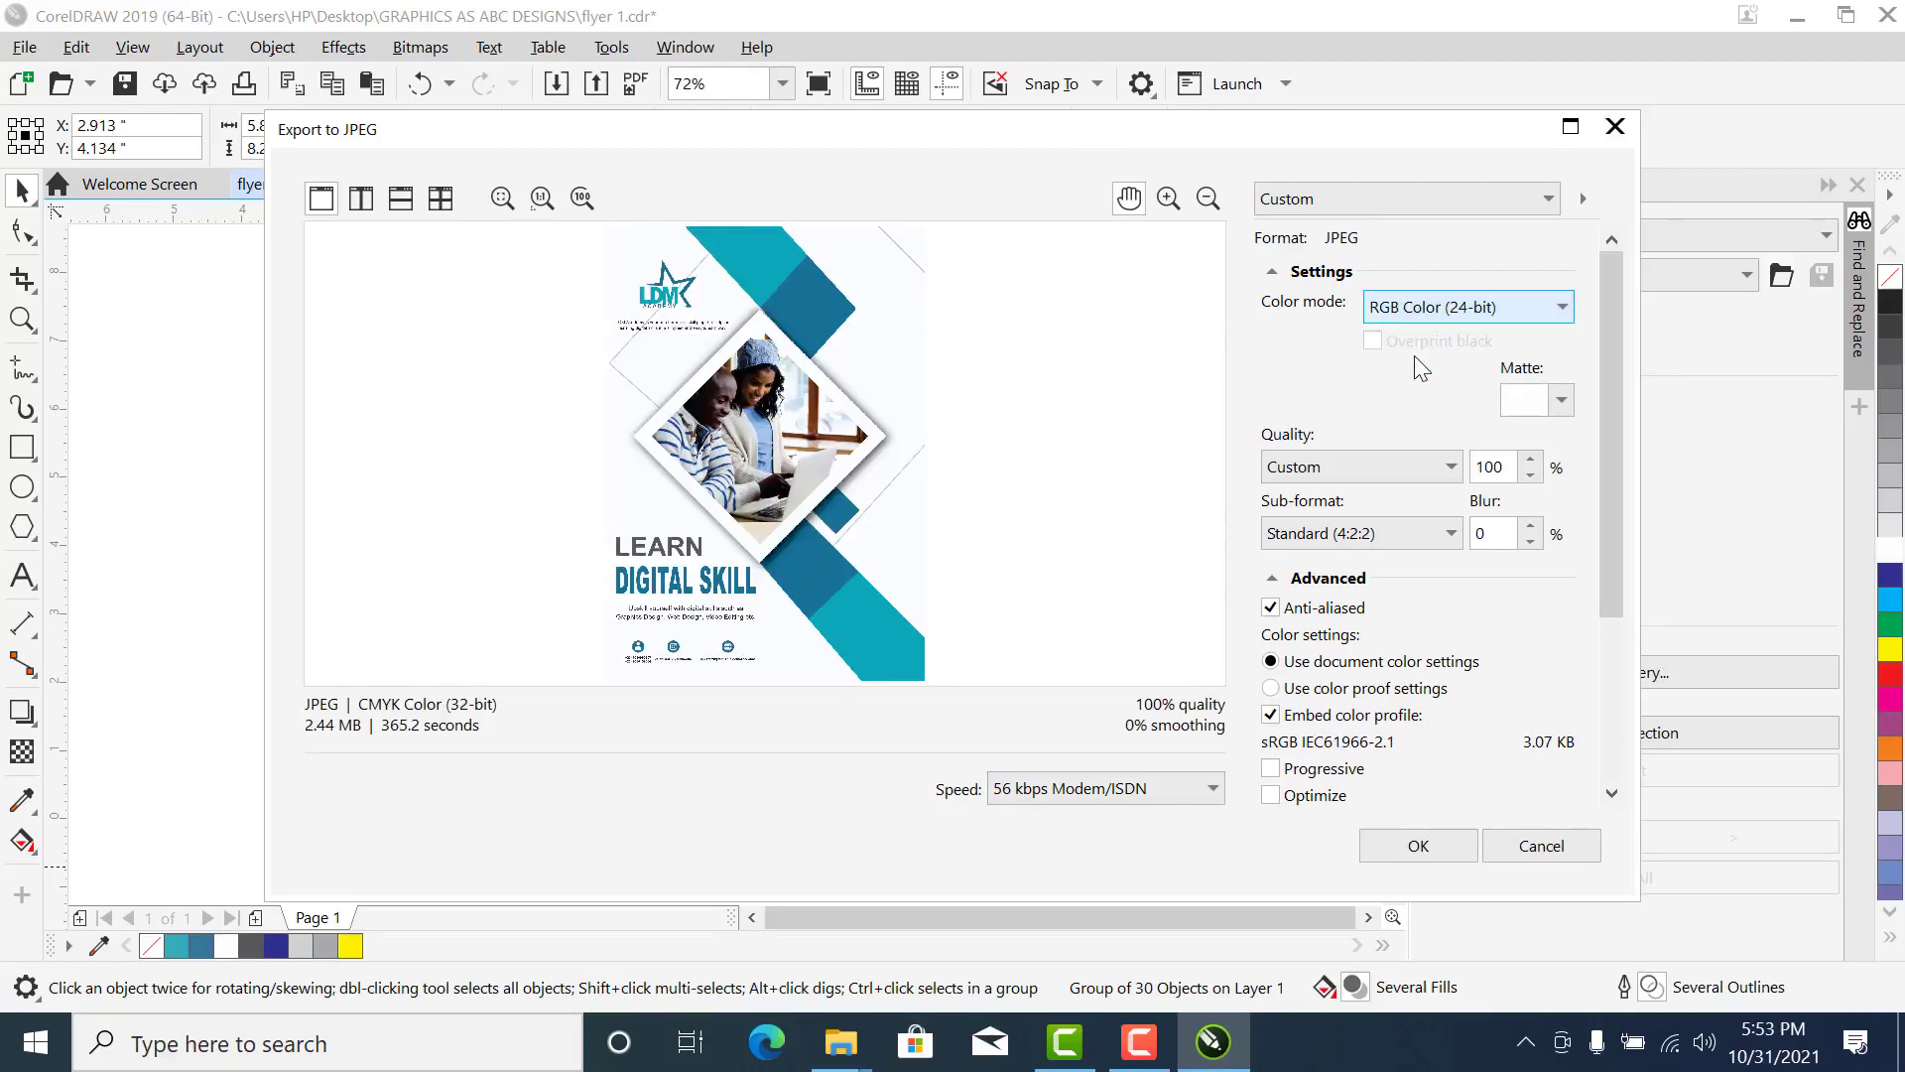
scroll(1612, 523, "down", 1)
left_click_drag(1611, 523, 1611, 653)
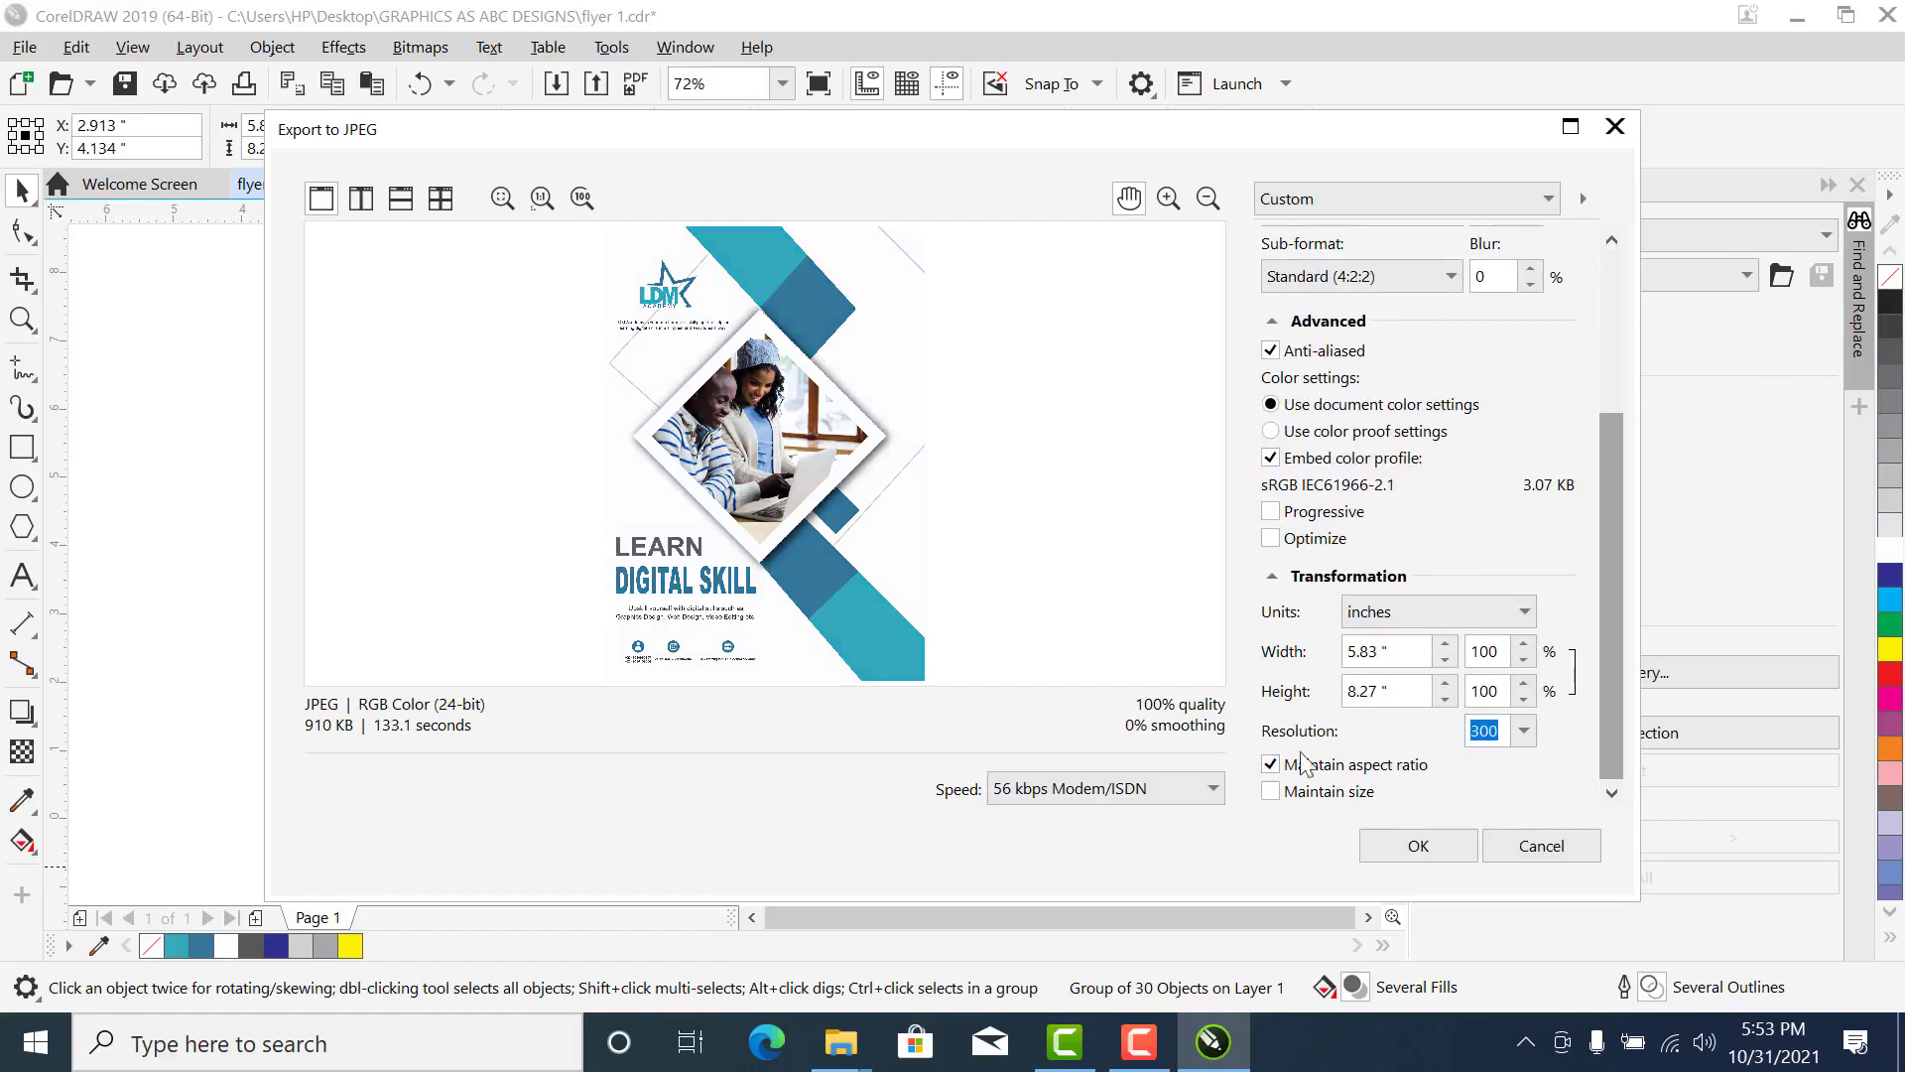
left_click(1506, 739)
left_click_drag(1505, 741, 1416, 759)
left_click_drag(1609, 641, 1604, 373)
left_click(1604, 621)
left_click(1412, 859)
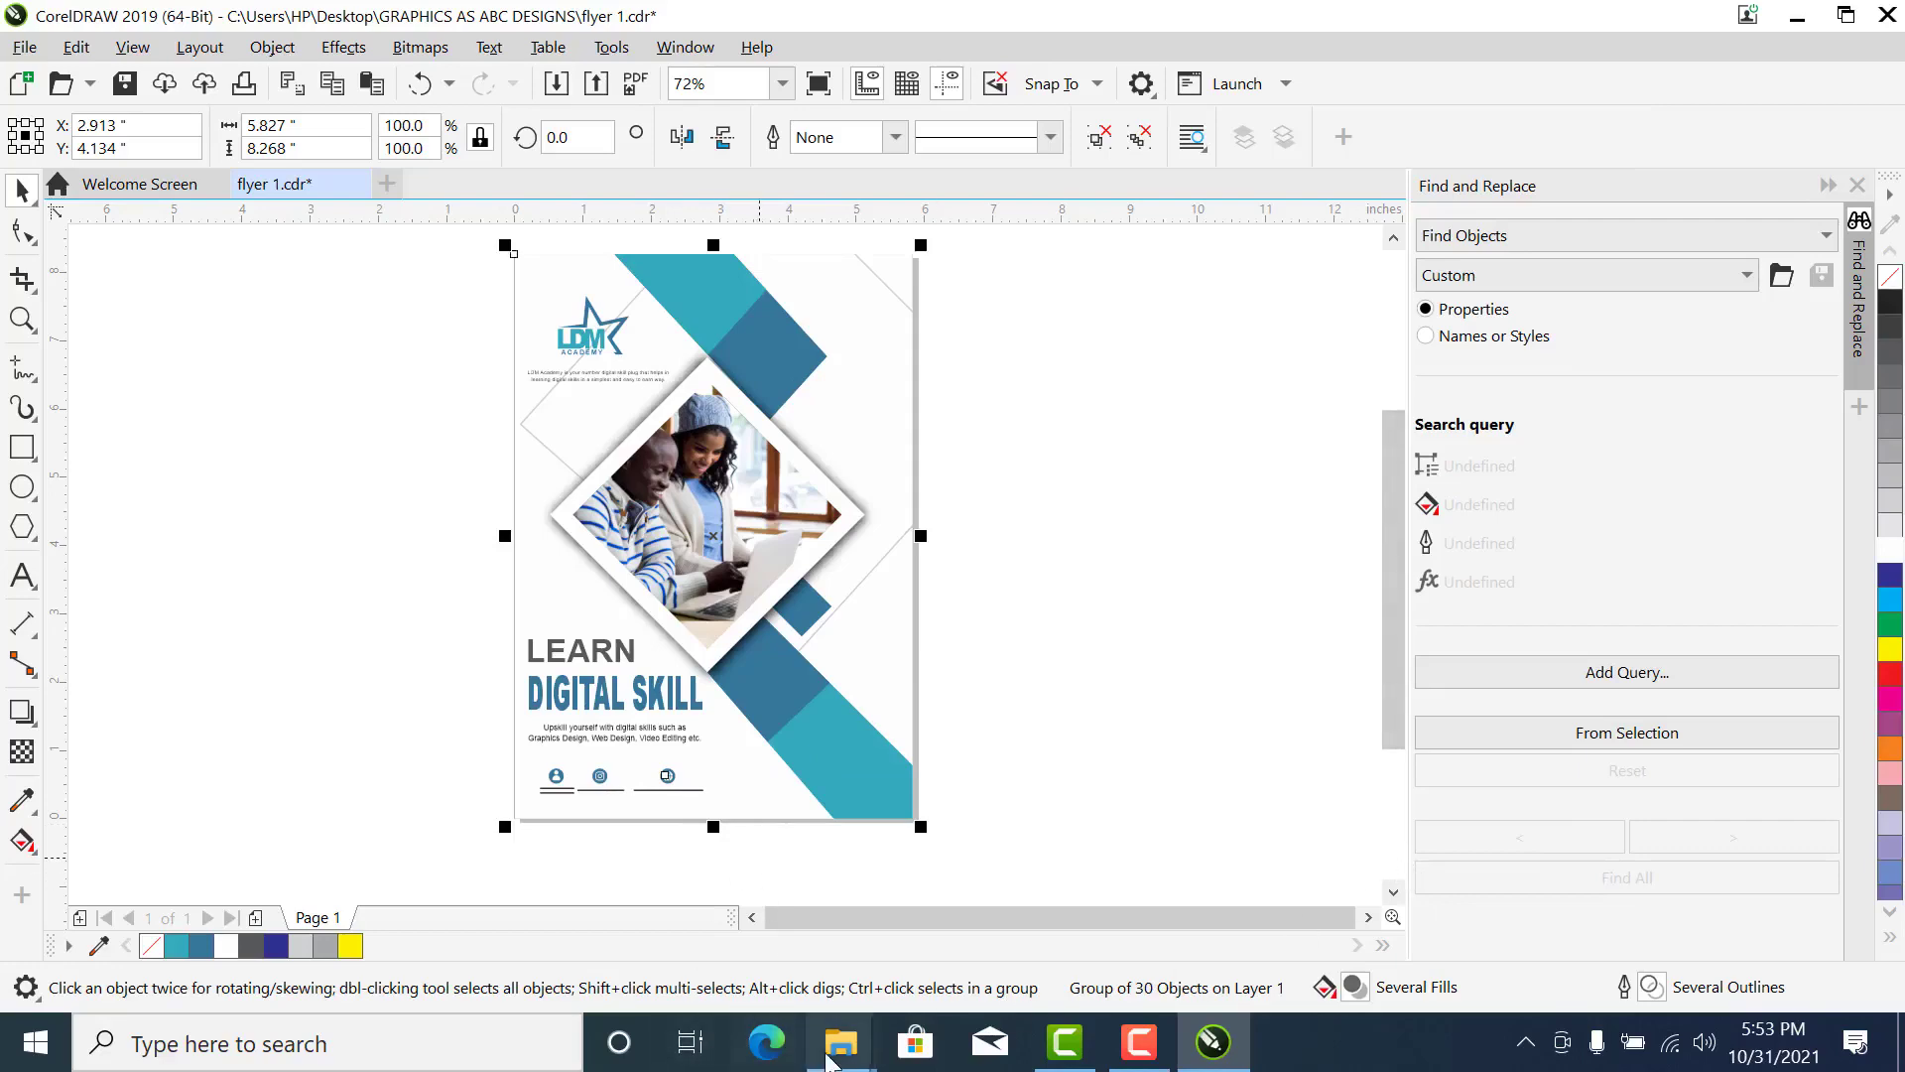
- Switch to the GRAPHICS AS ABC DESIGNS folder in File Explorer and refresh its file list
mouse_move(841, 1042)
left_click(777, 950)
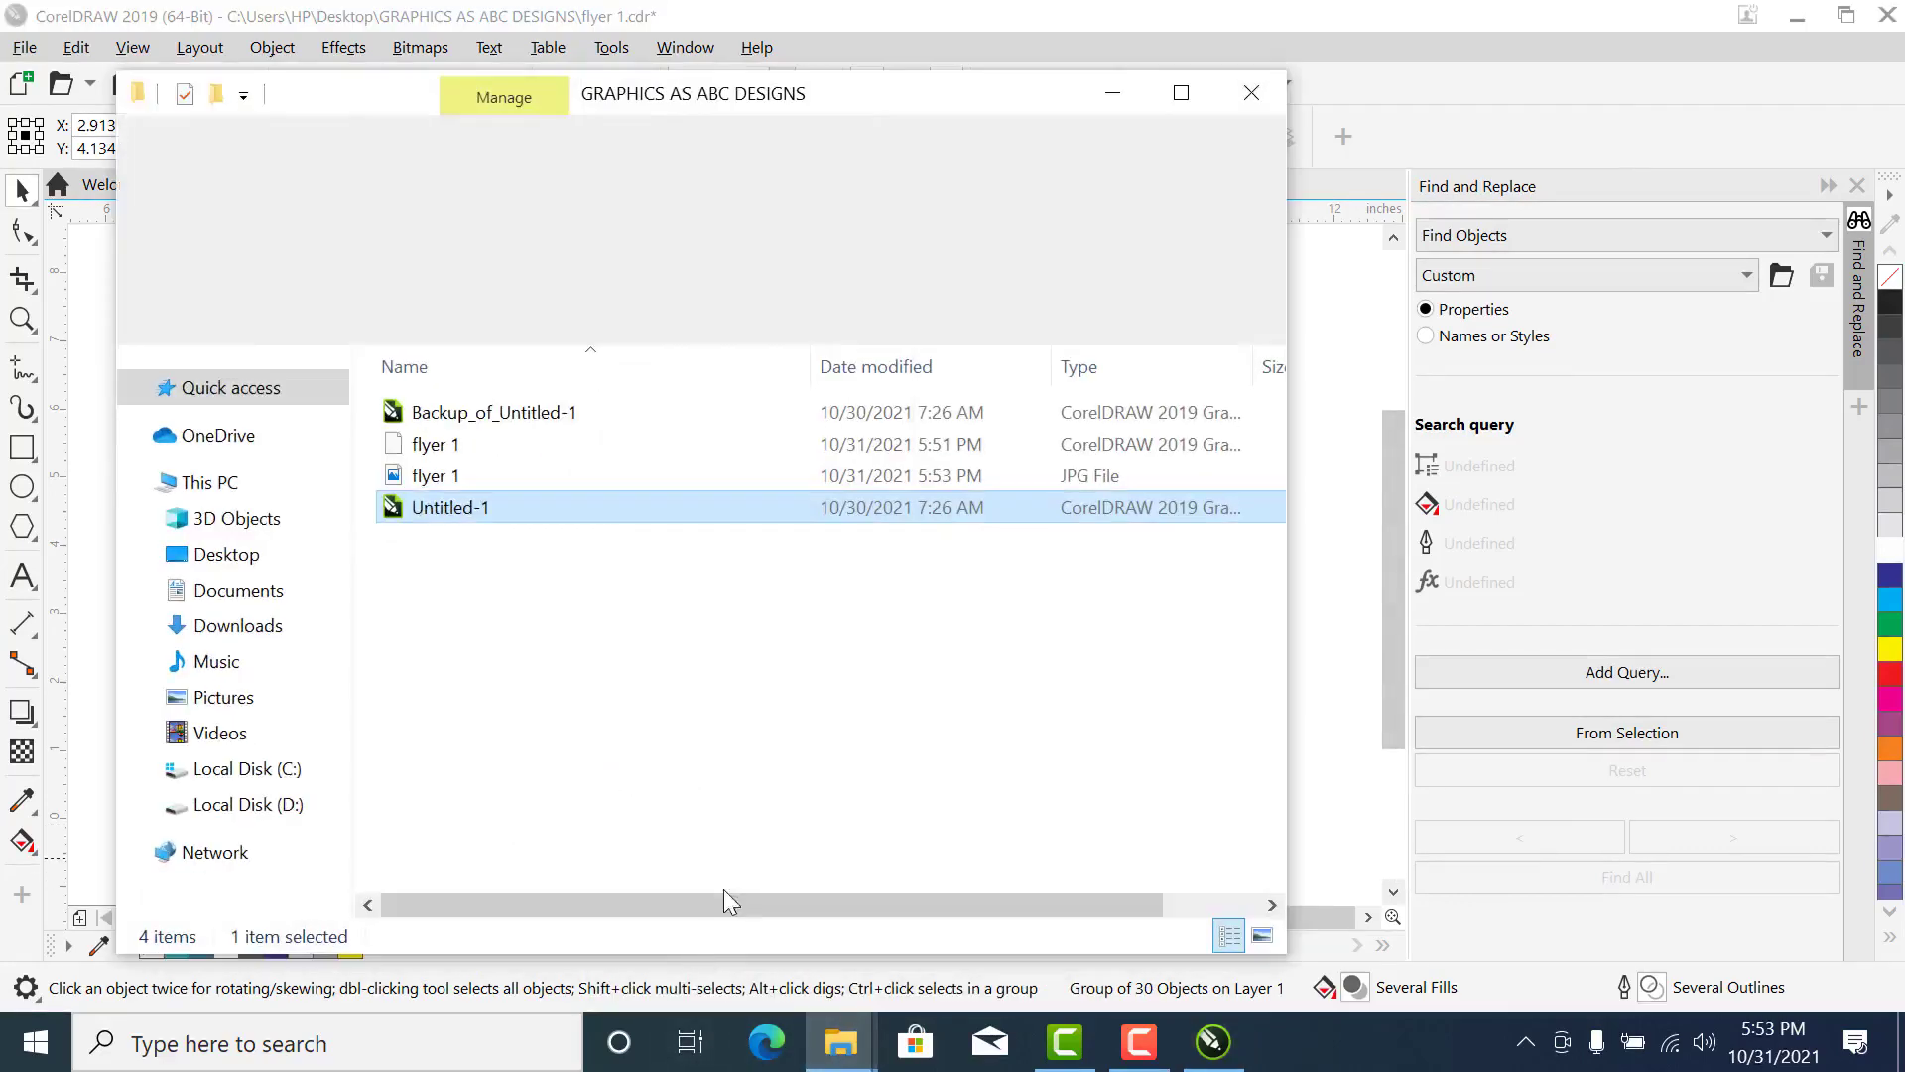
left_click(808, 607)
right_click(792, 605)
left_click(888, 355)
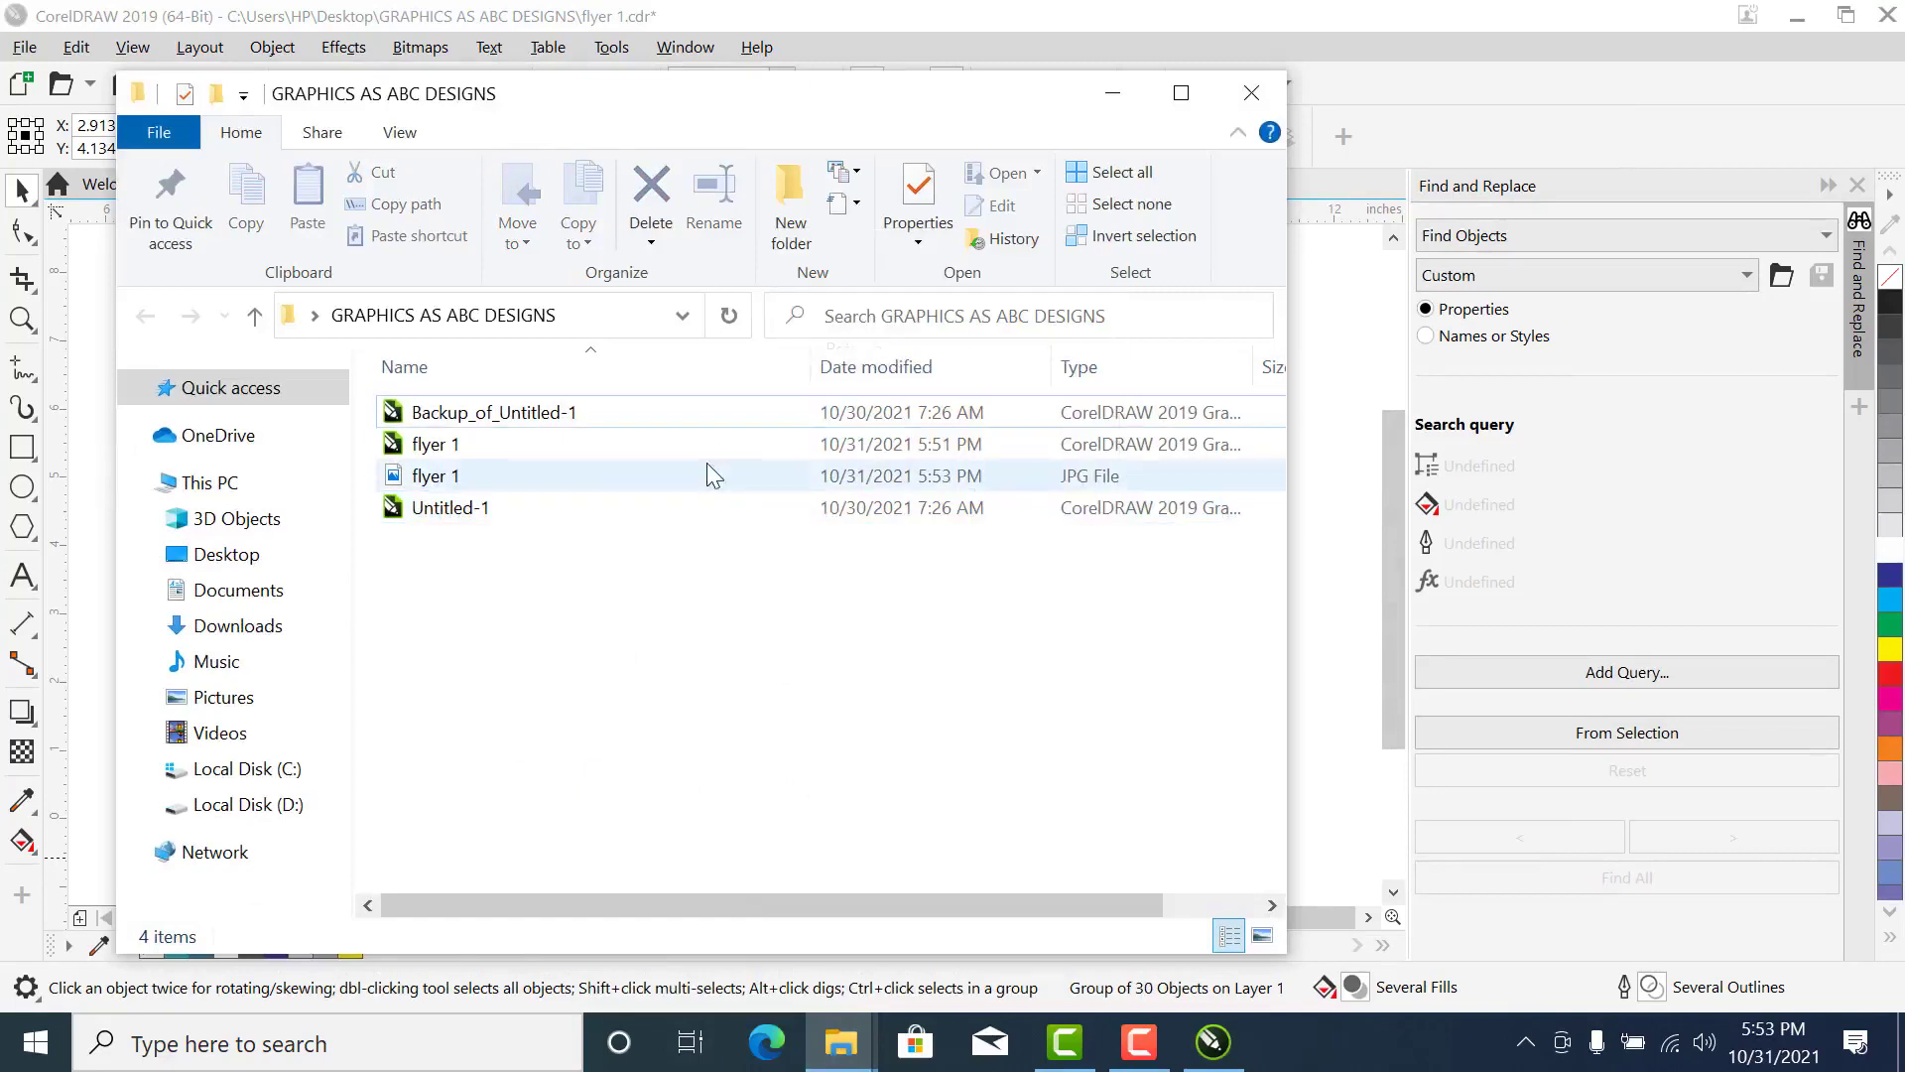
- Open the exported flyer 1 JPG in Photos to inspect it, and return to CorelDRAW
left_click(459, 449)
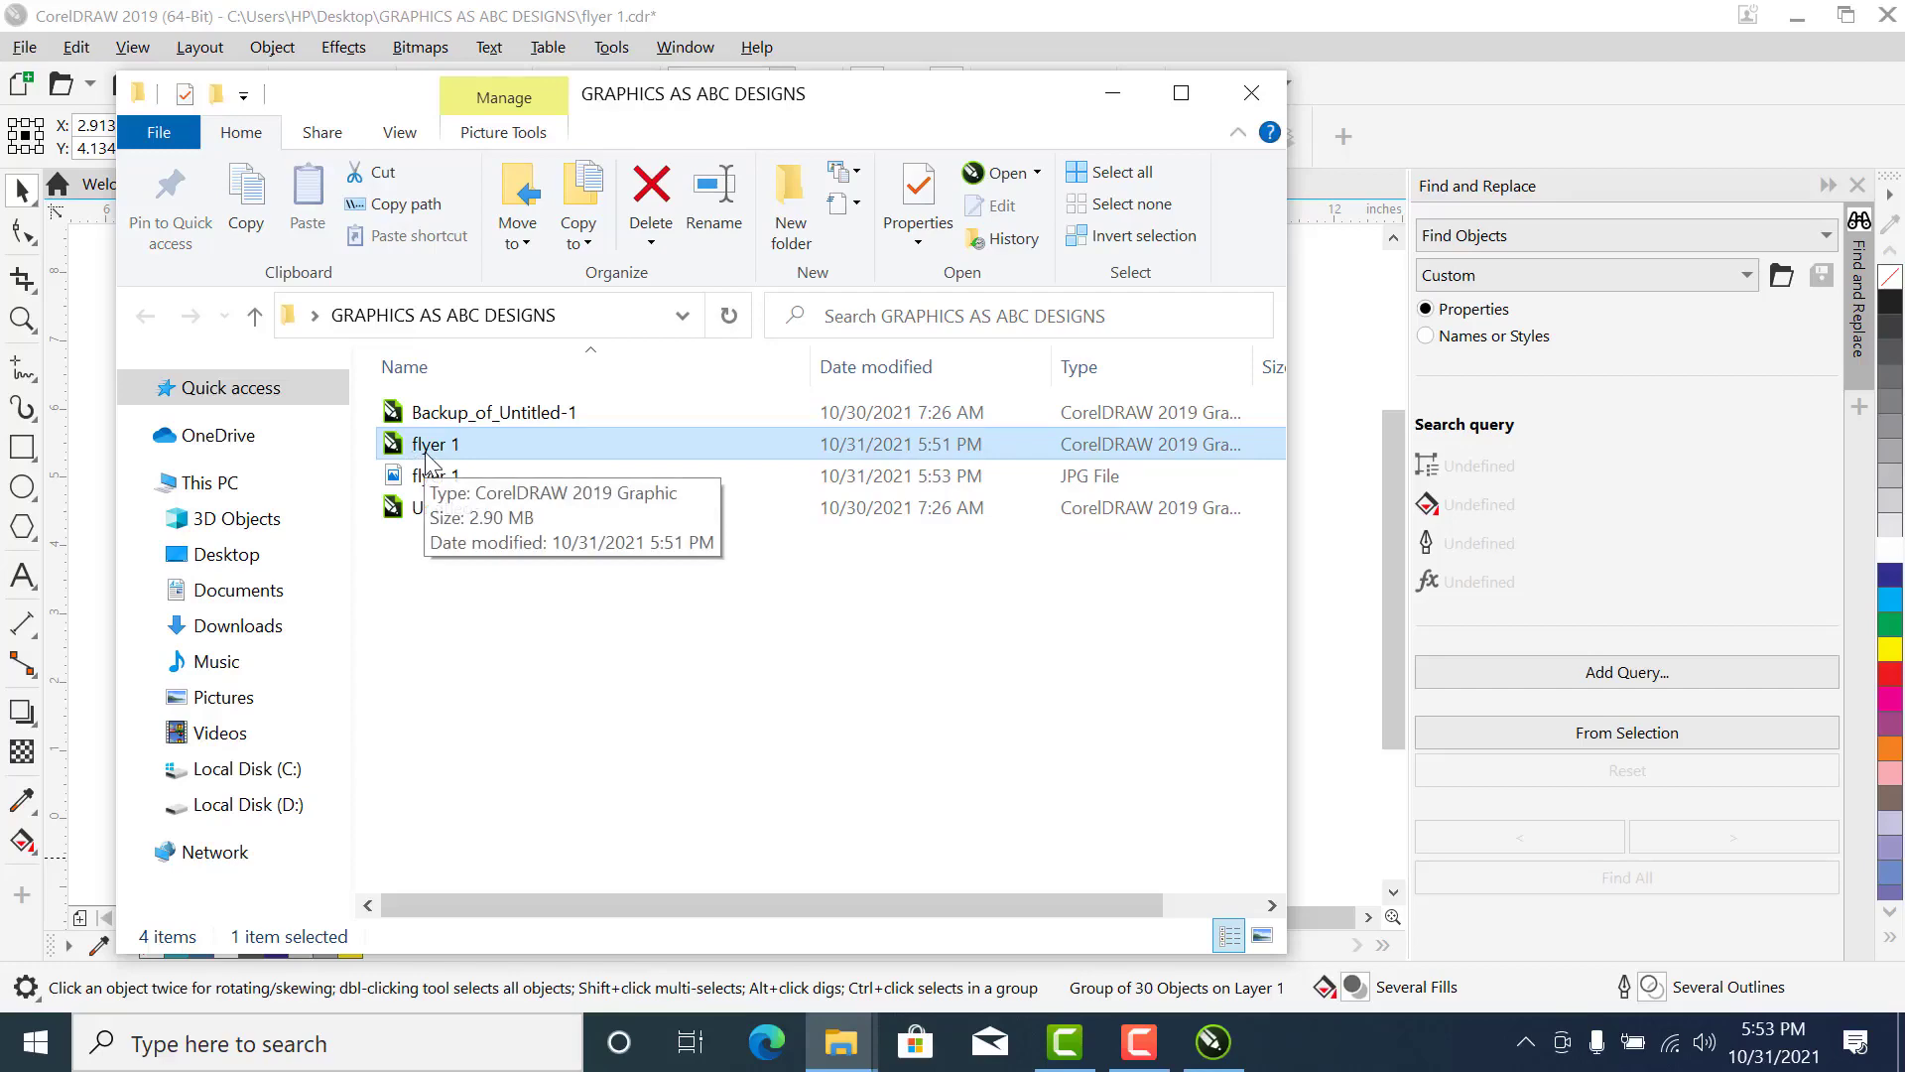
left_click(435, 479)
right_click(438, 483)
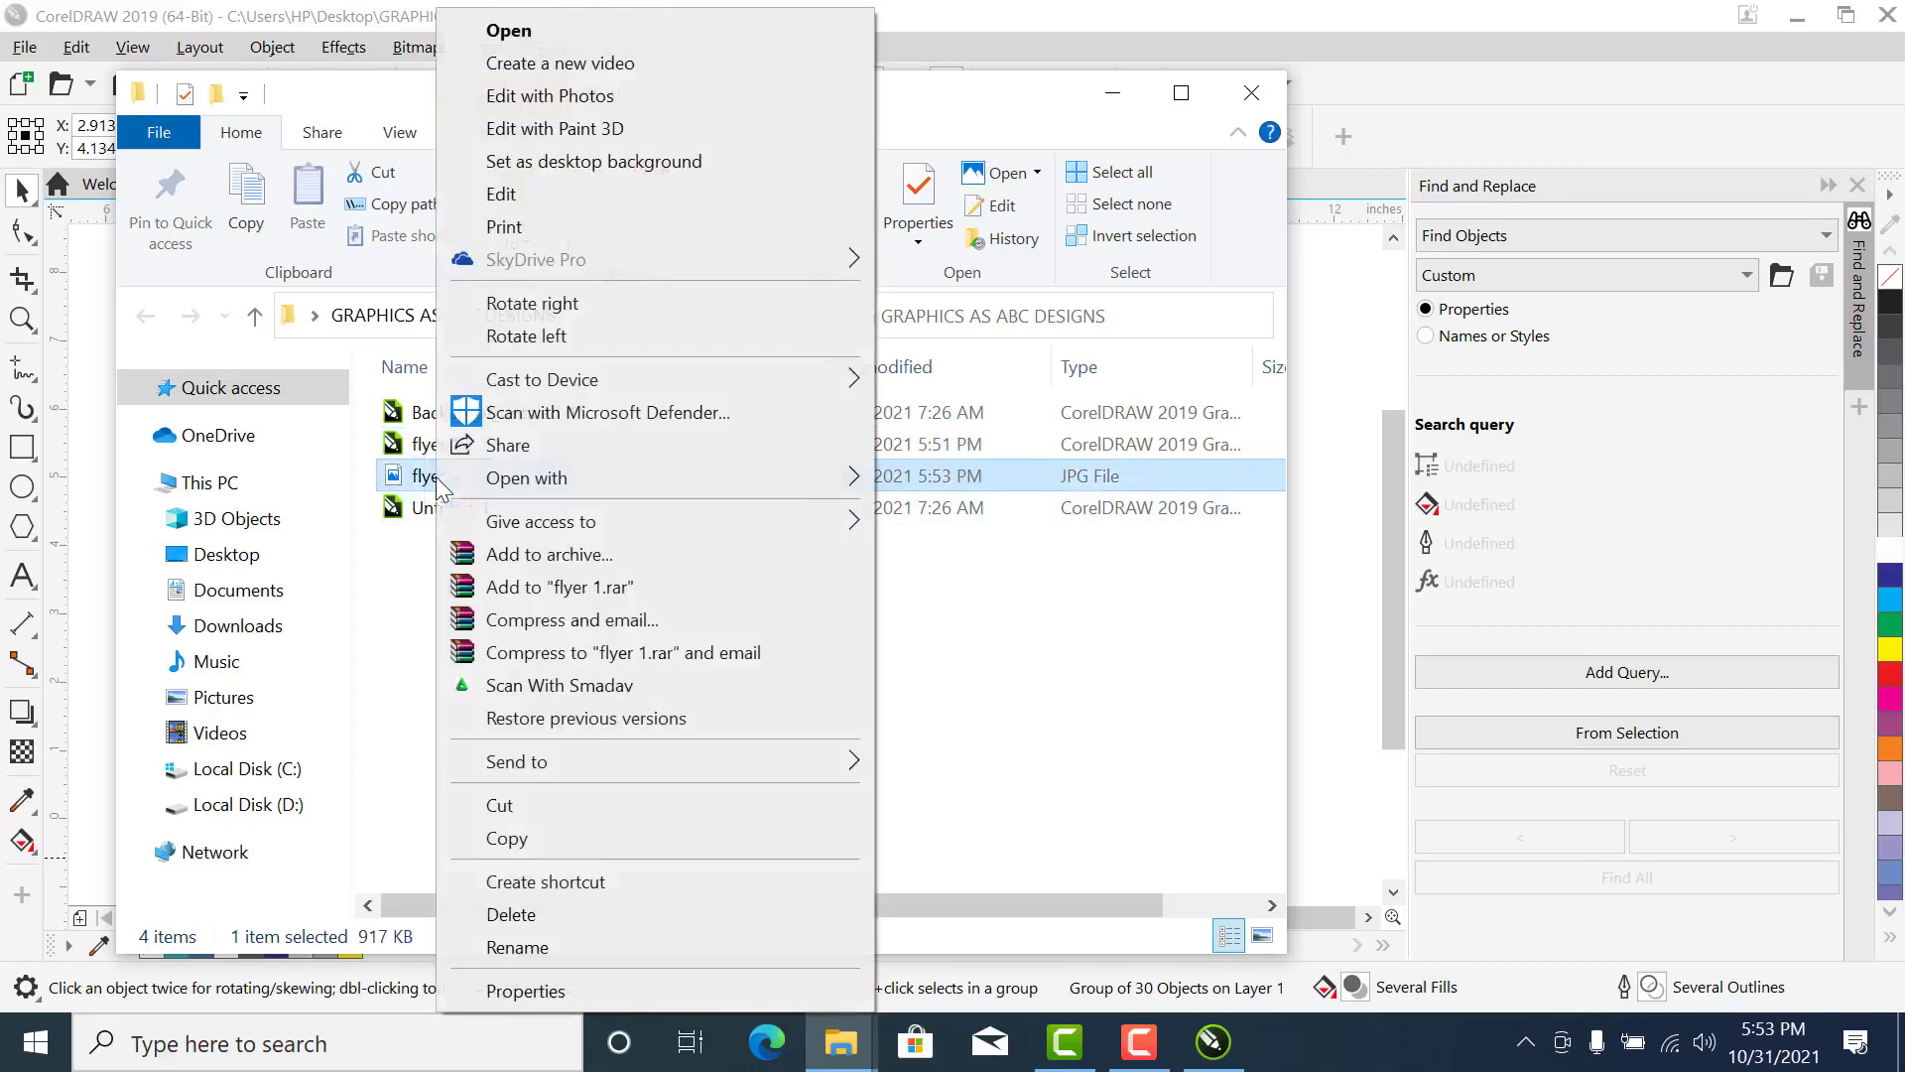
left_click(574, 36)
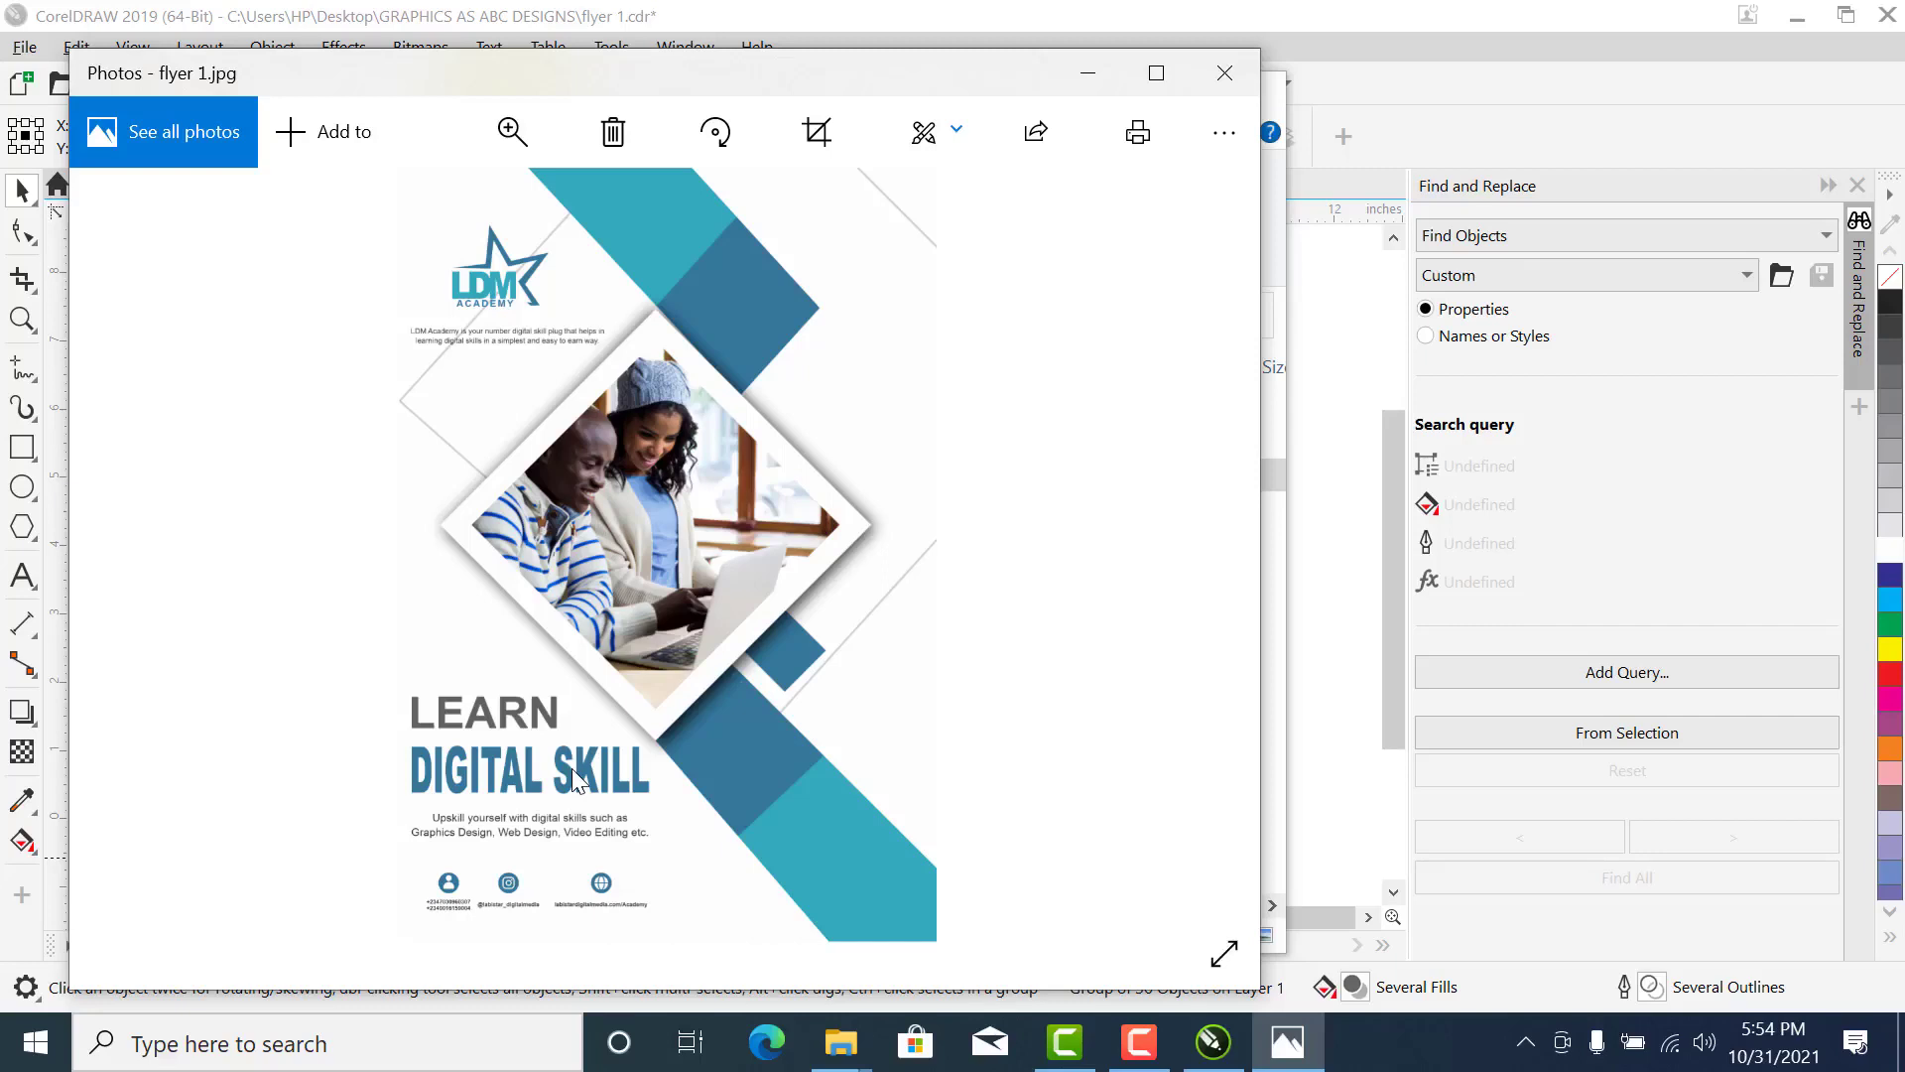
left_click(1341, 485)
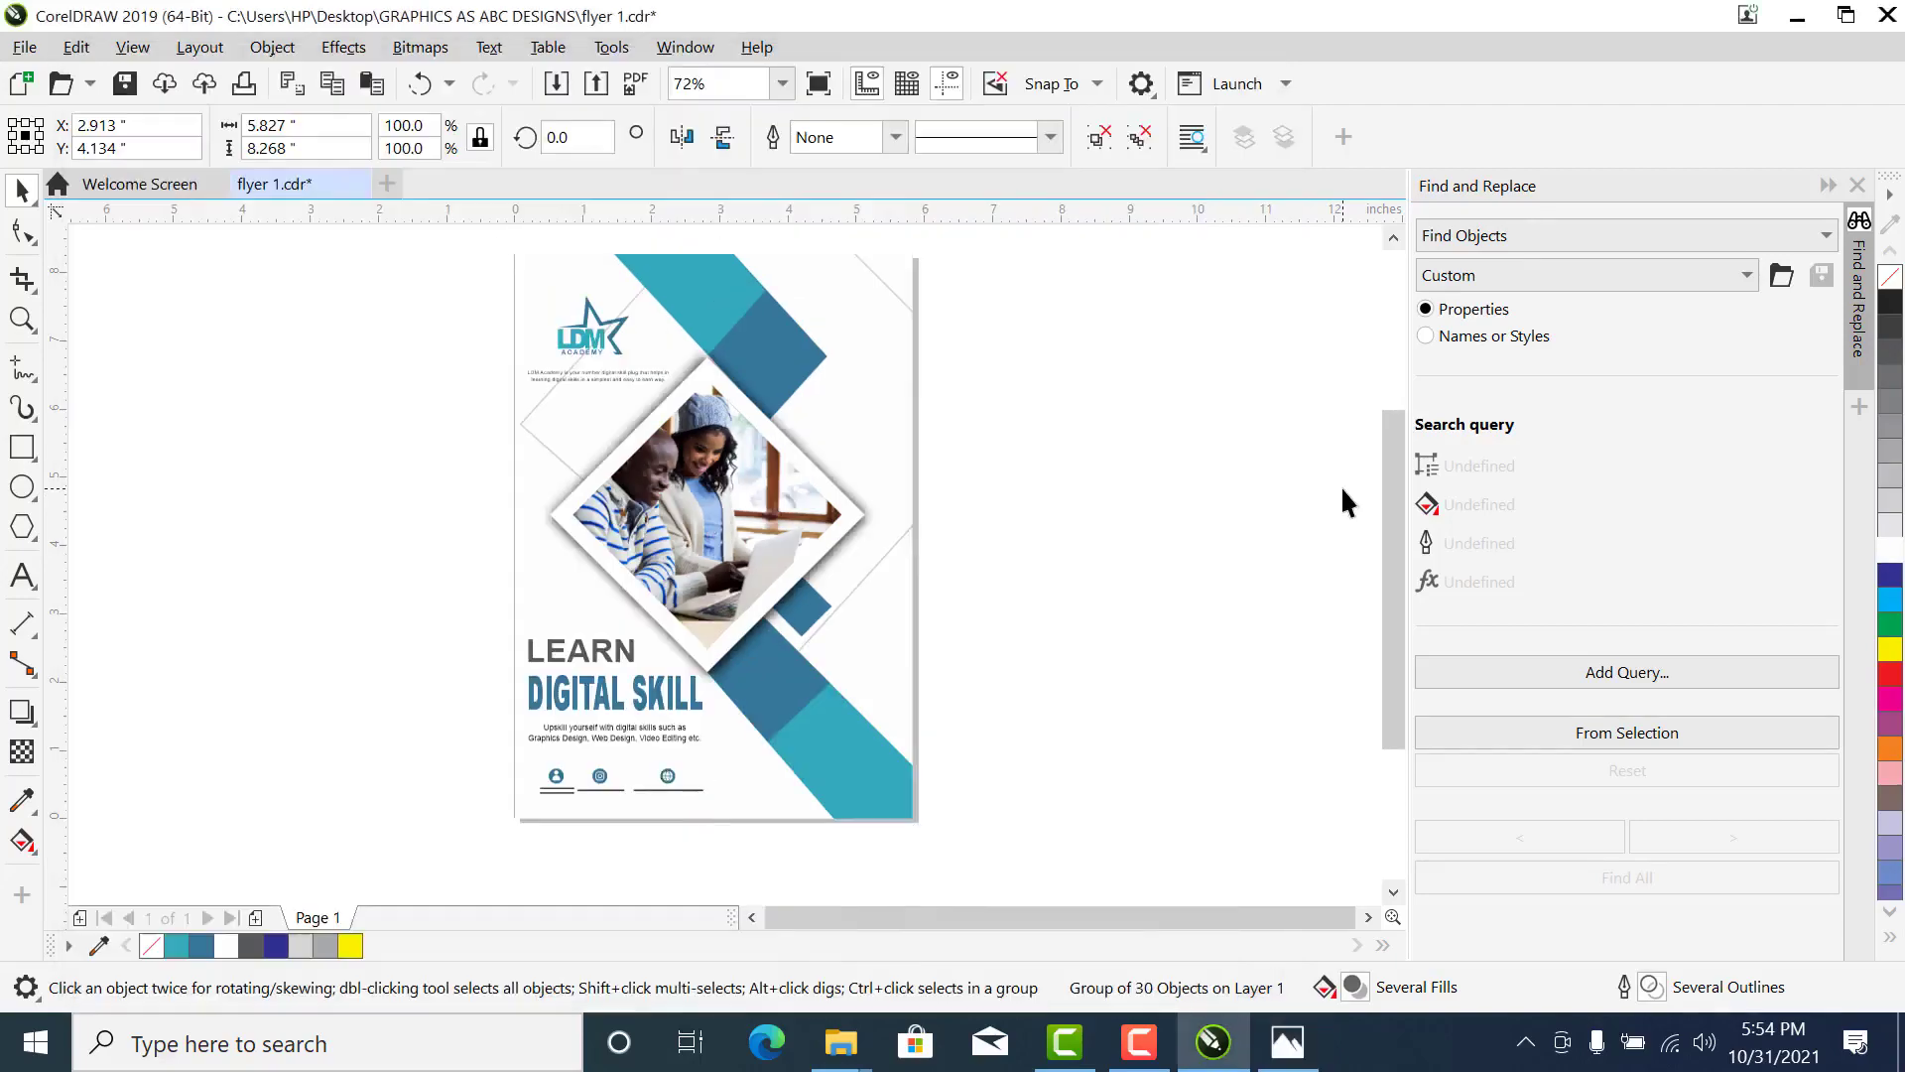
left_click(1342, 485)
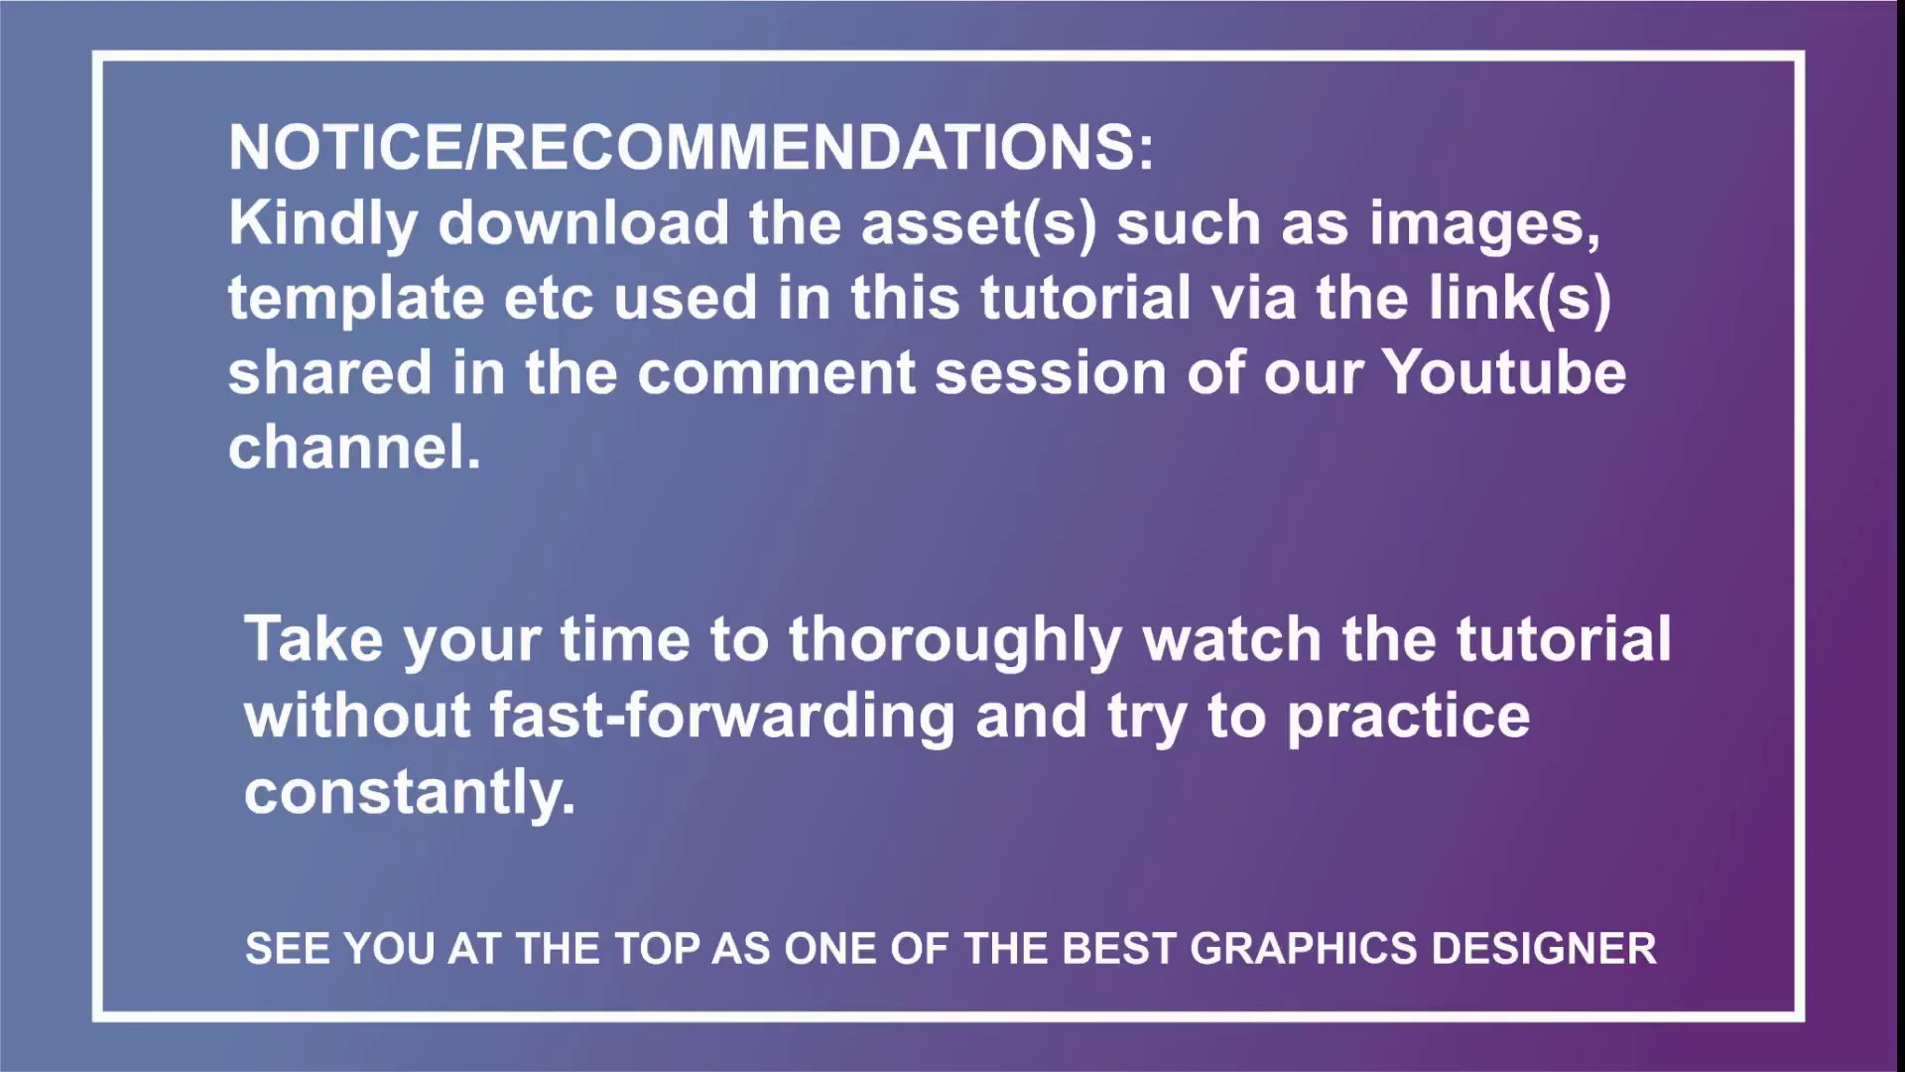